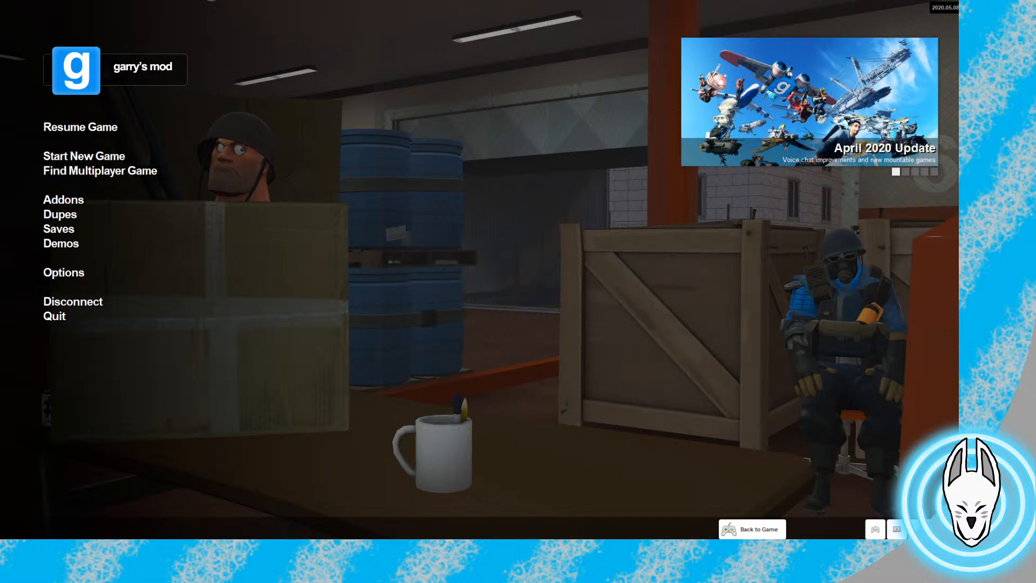
Resume the paused game, leave the camera view and equip the Physics Gun
key(Escape)
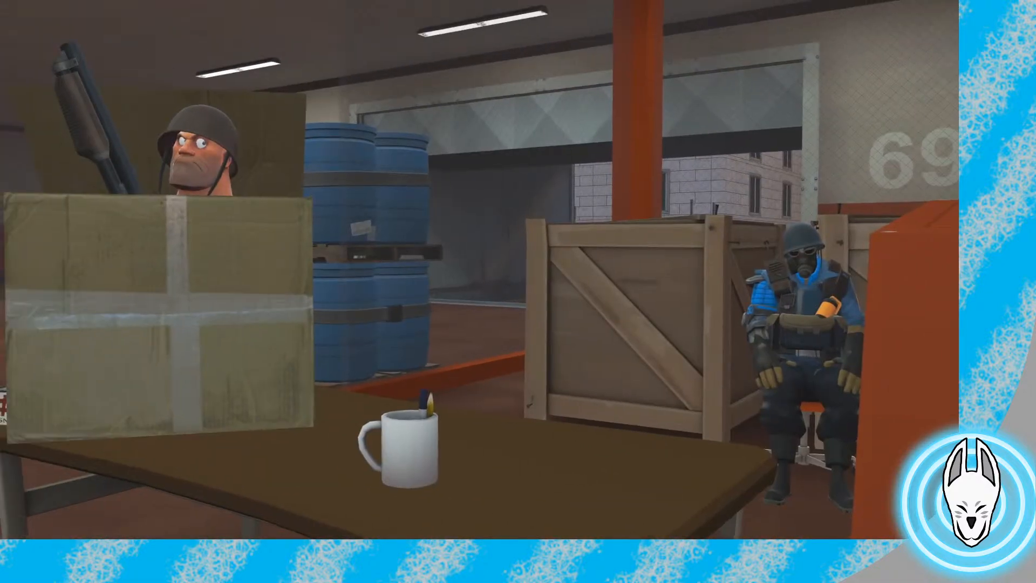
key(1)
key(1)
click(480, 270)
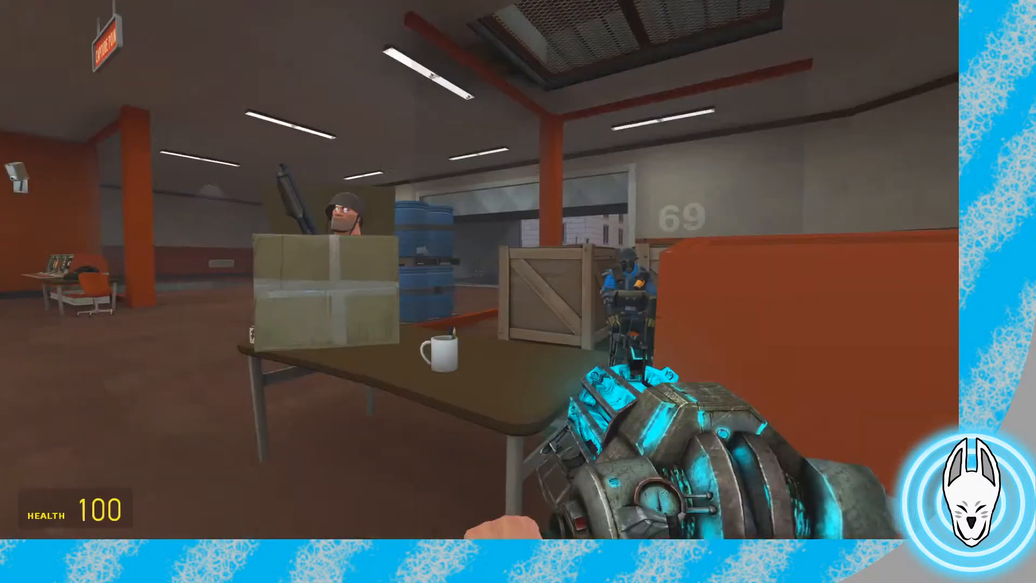
Examine the ragdolls posed around the office, including the red Heavy with the pole, the Scout among the goats and the blue Heavy
key(w)
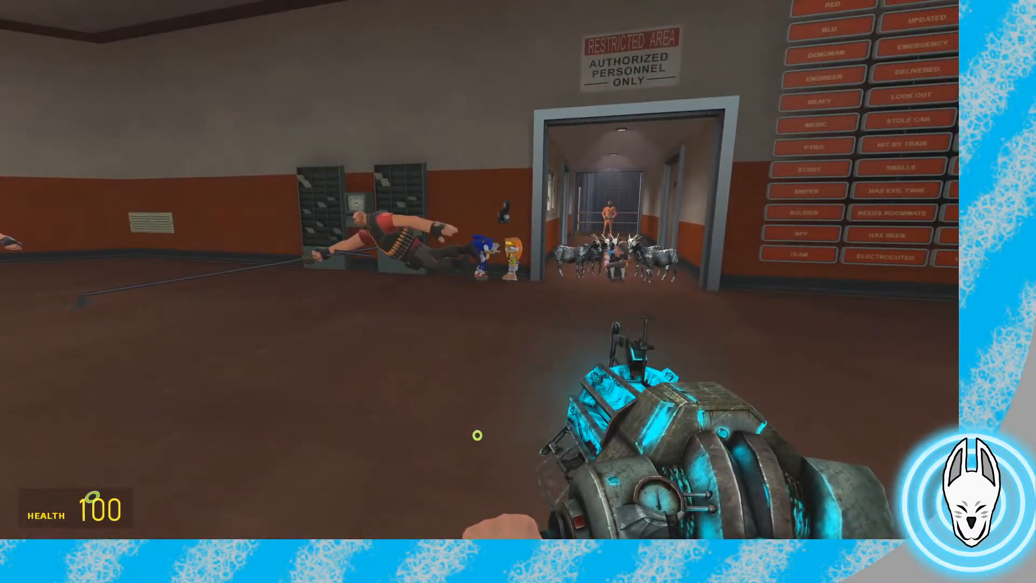
key(w)
key(w)
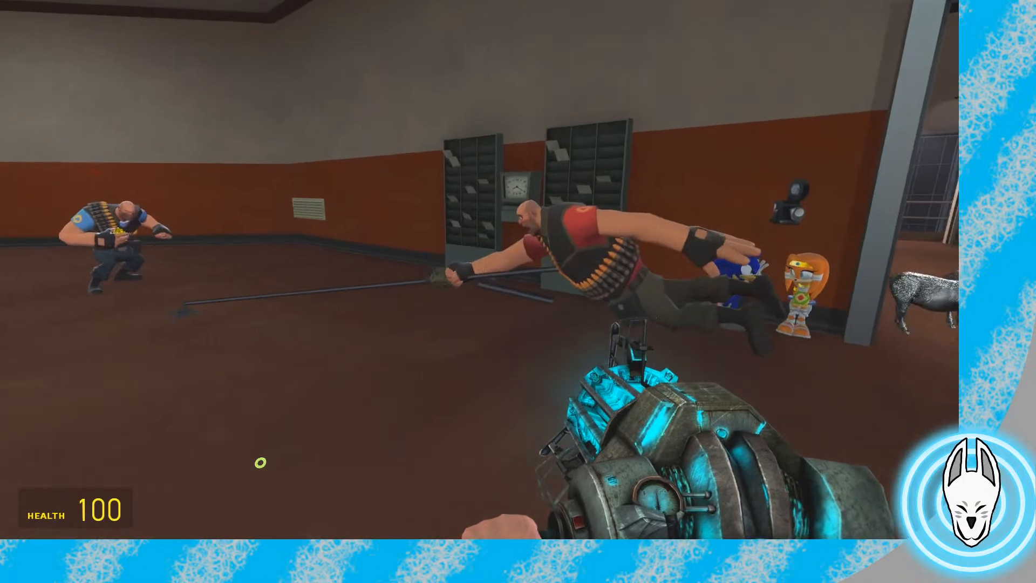
key(w)
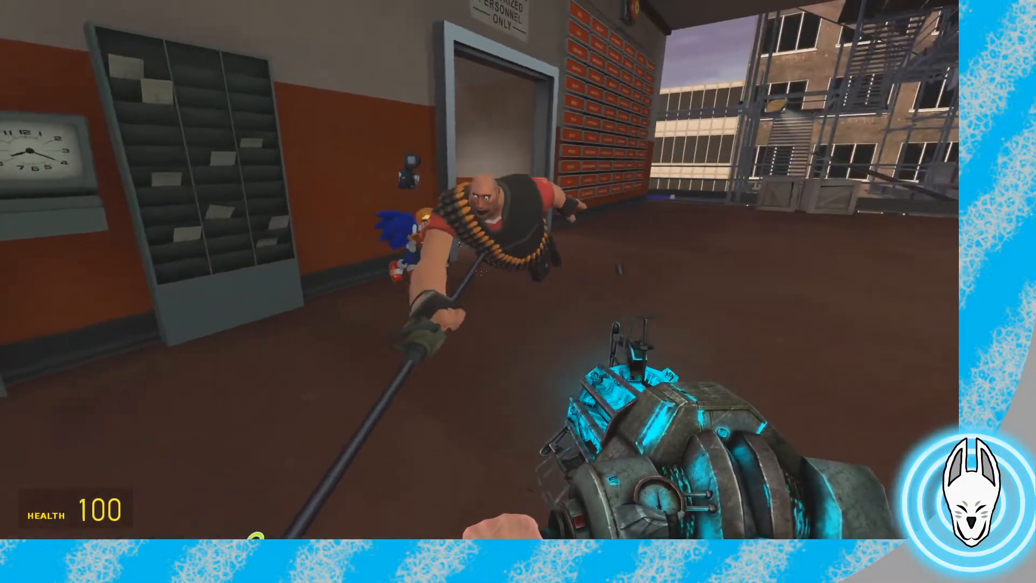
key(w)
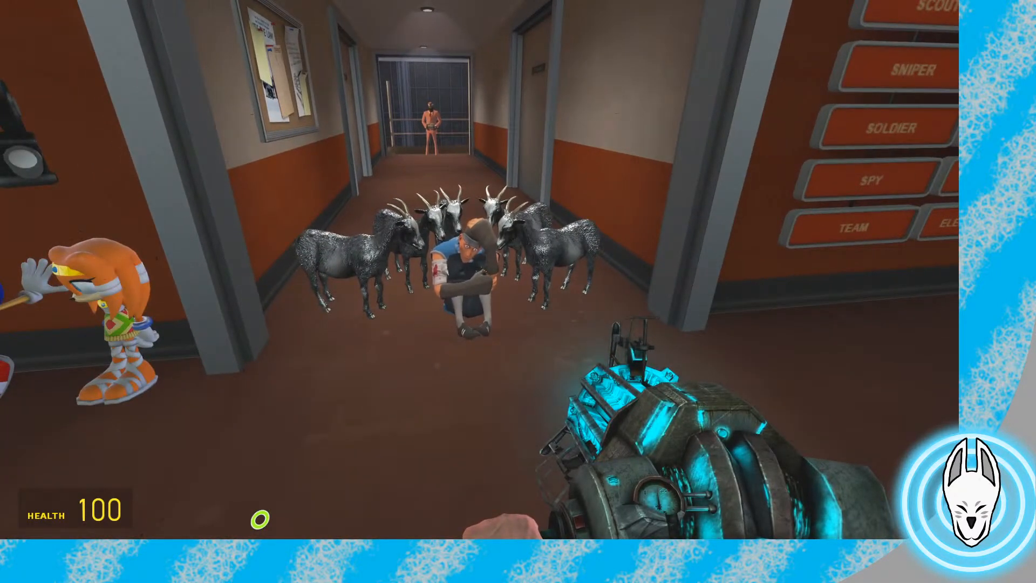
key(w)
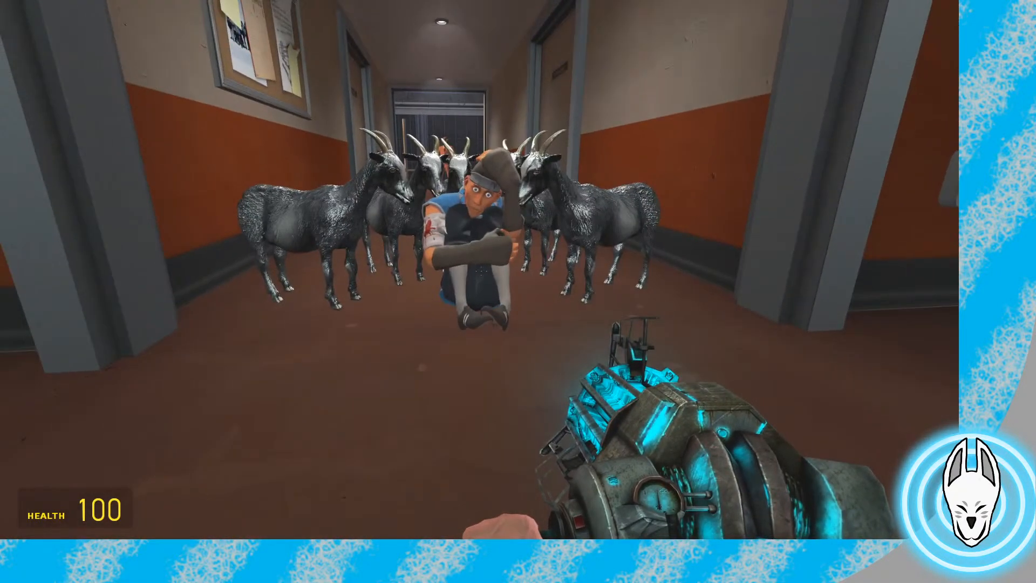
key(w)
key(s)
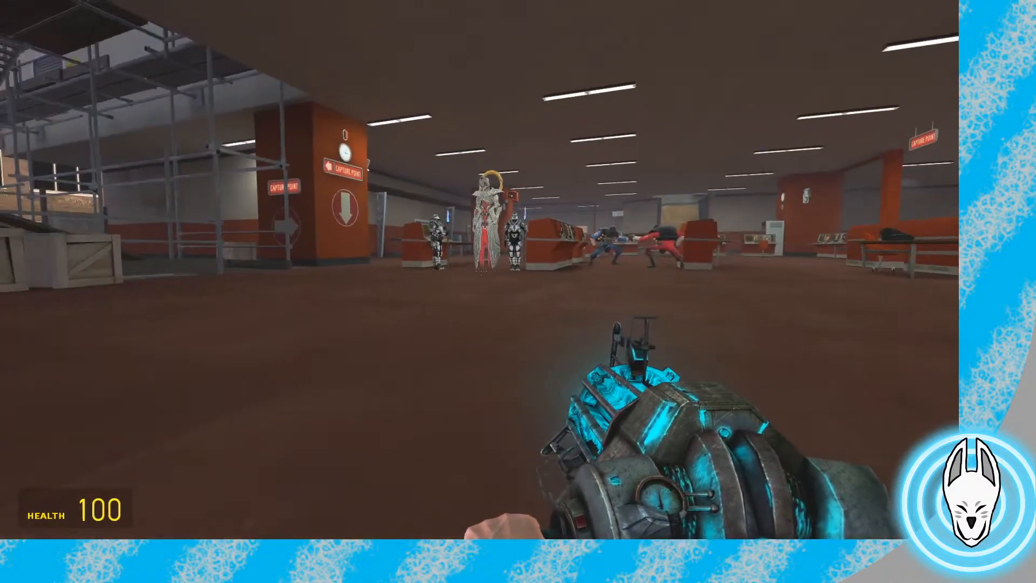
key(w)
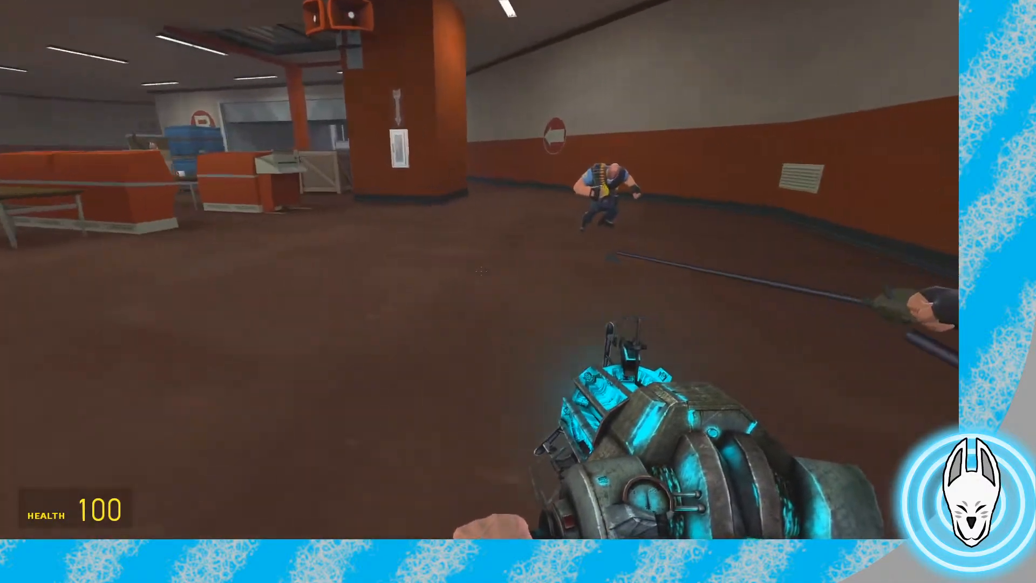
key(w)
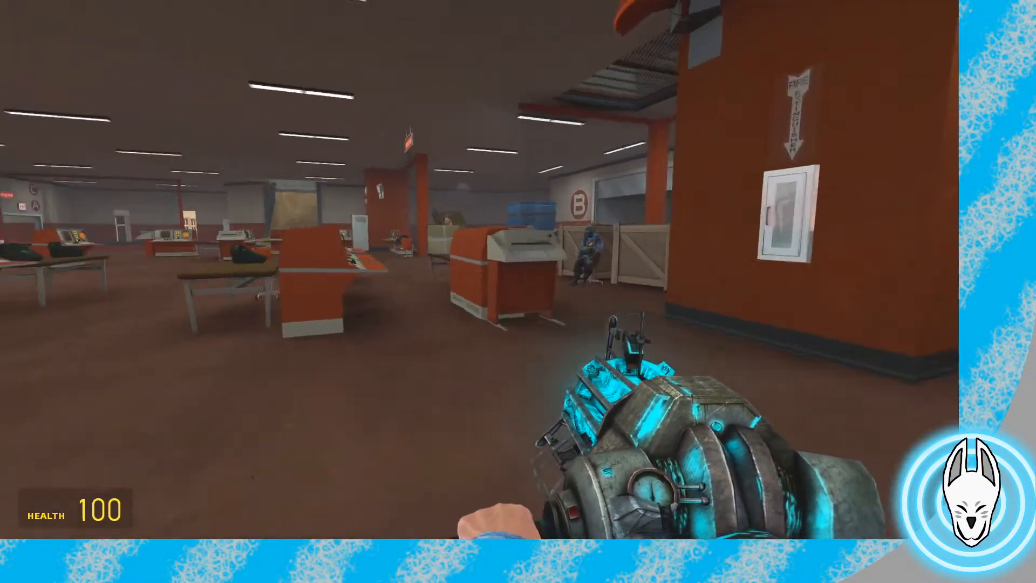
key(w)
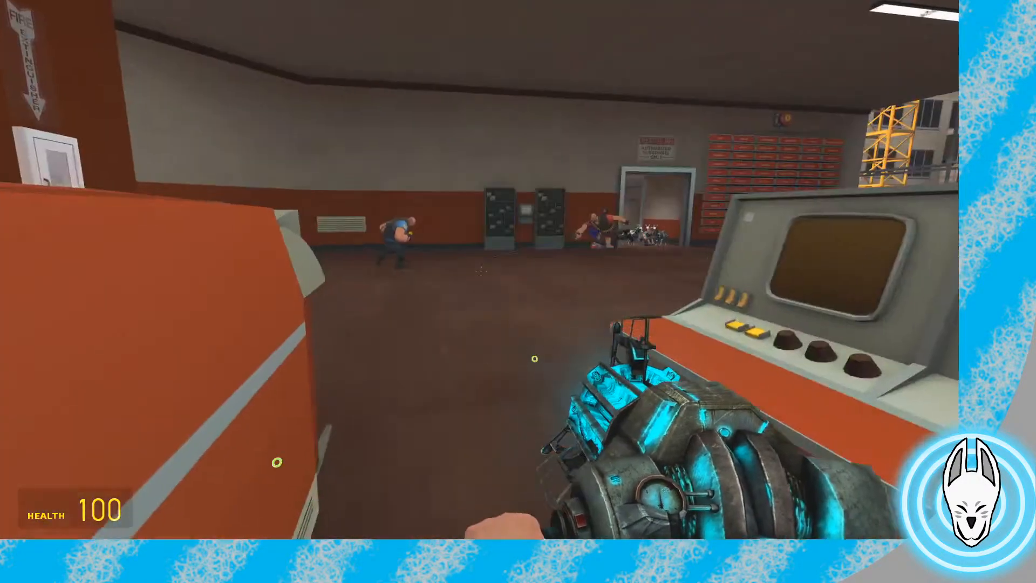
key(w)
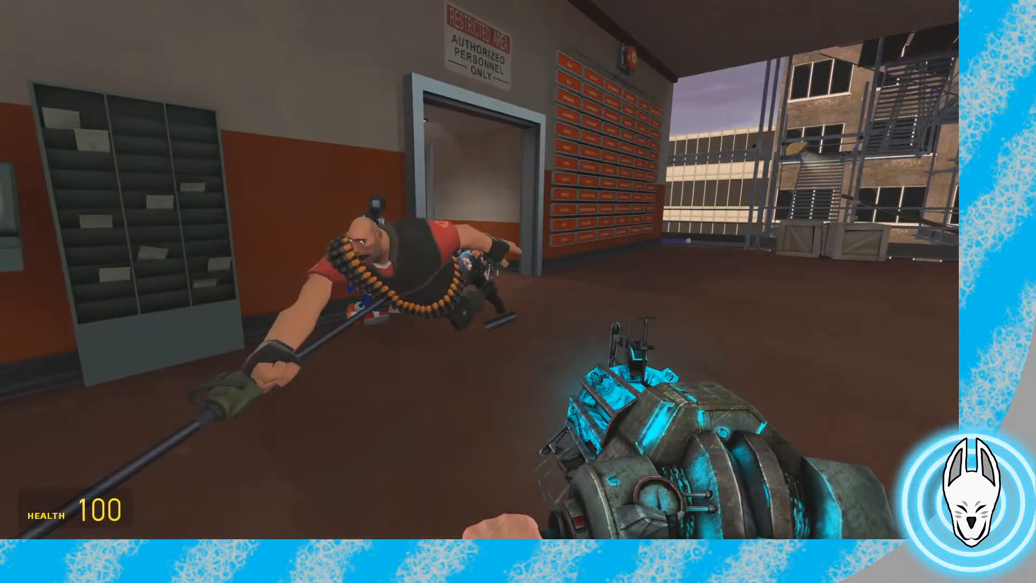
key(w)
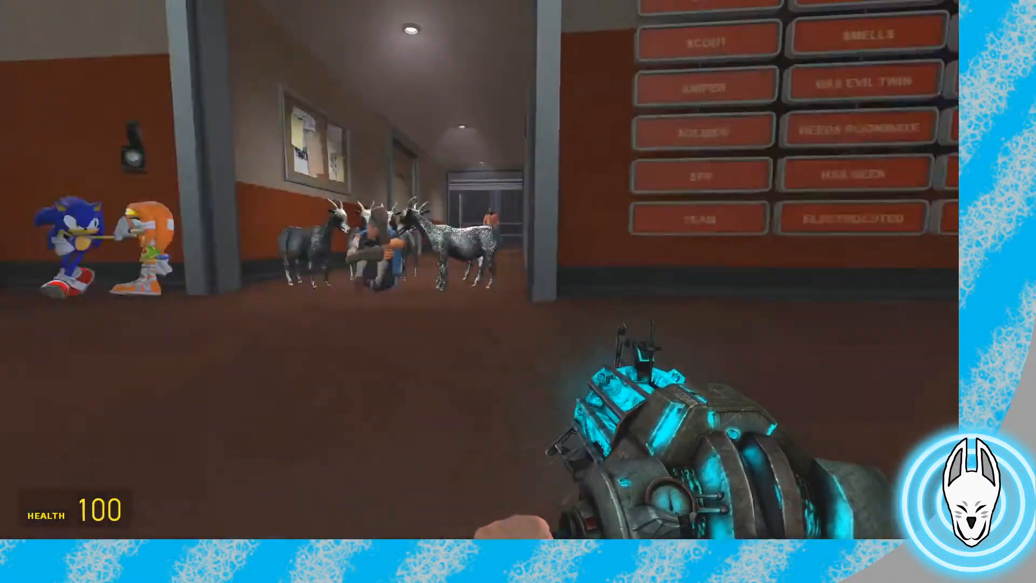
key(w)
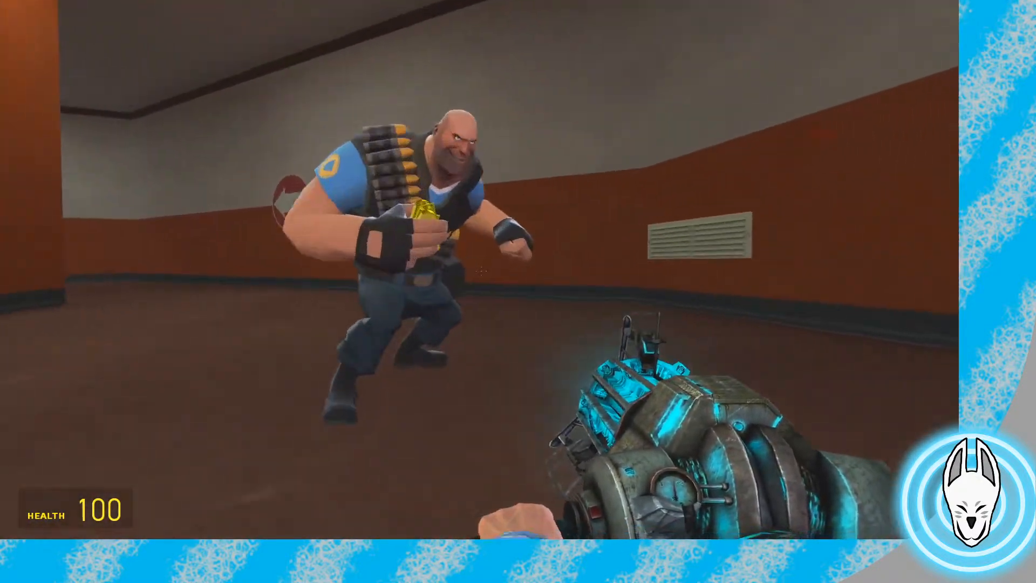
Bring up the Stop Motion Helper timeline for the red Heavy and choose the Ragdoll Mover posing tool
key(c)
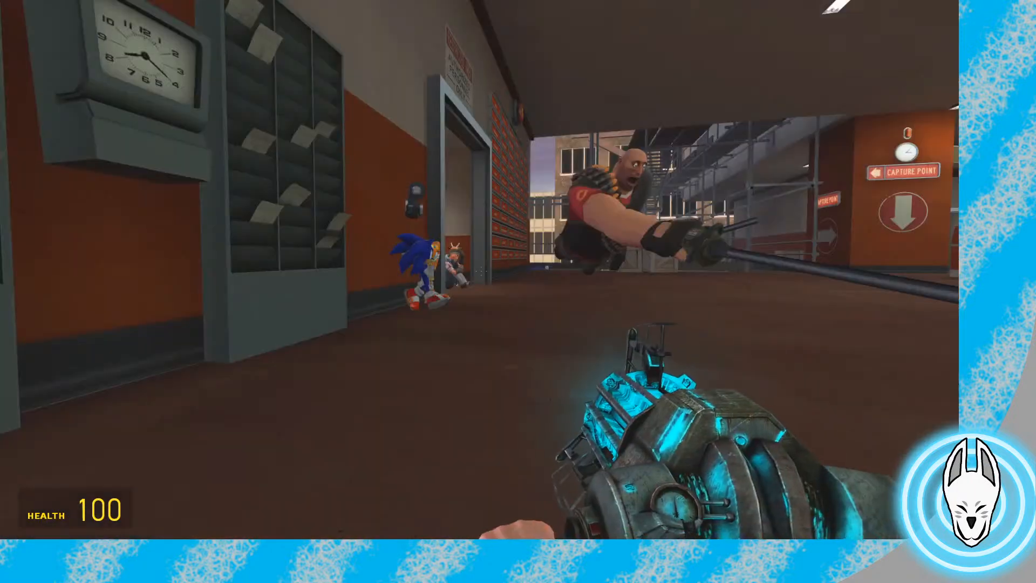
key(c)
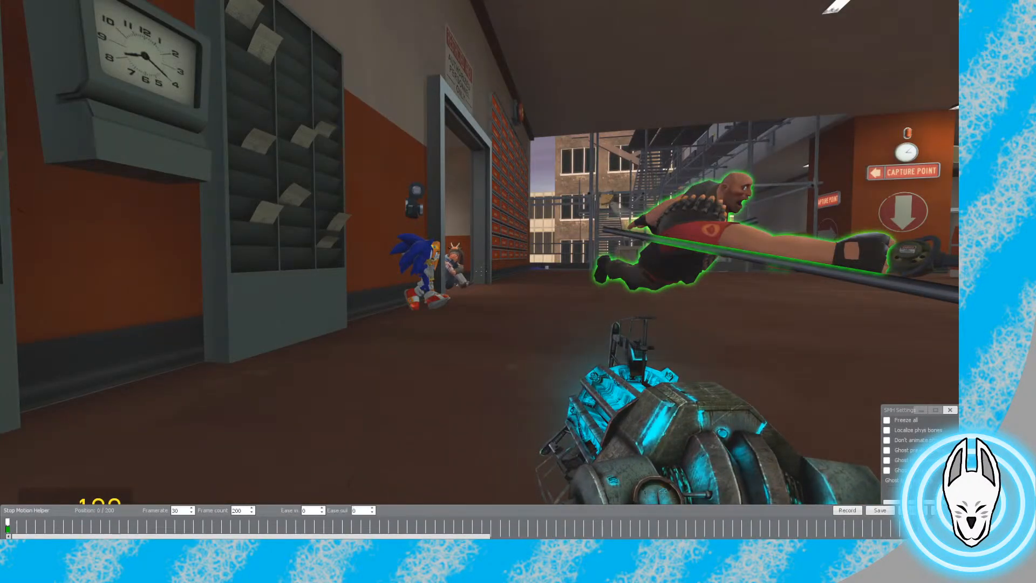
key(q)
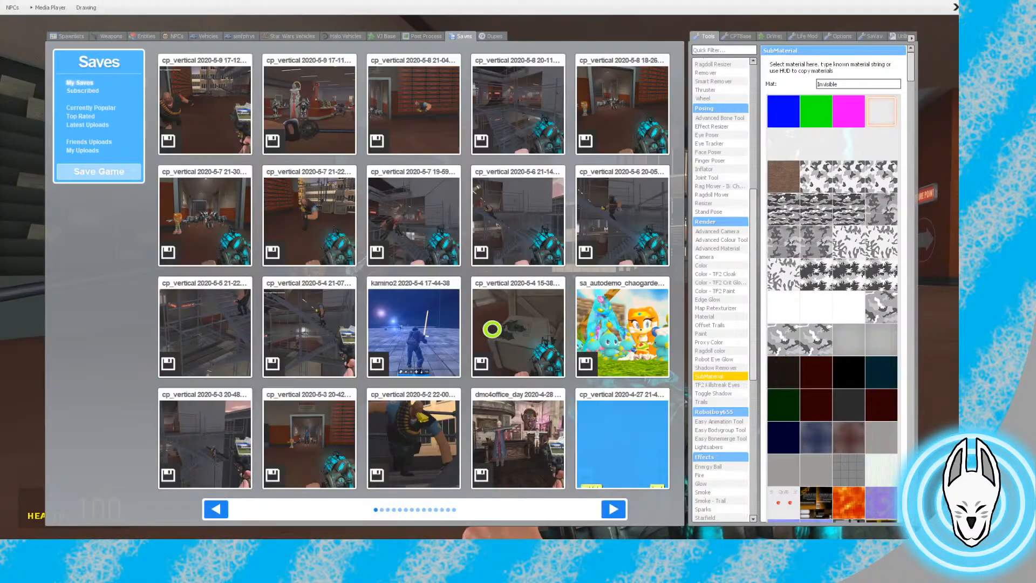
click(713, 195)
key(c)
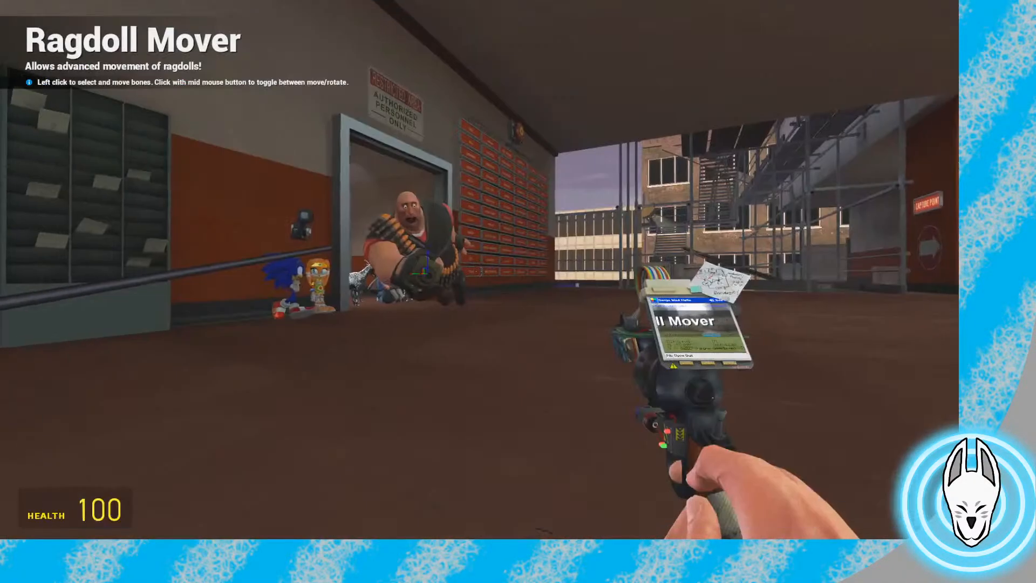
Switch the red Heavy's Ragdoll Mover gizmo to rotation and try it on his torso
key(w)
middle_click(479, 270)
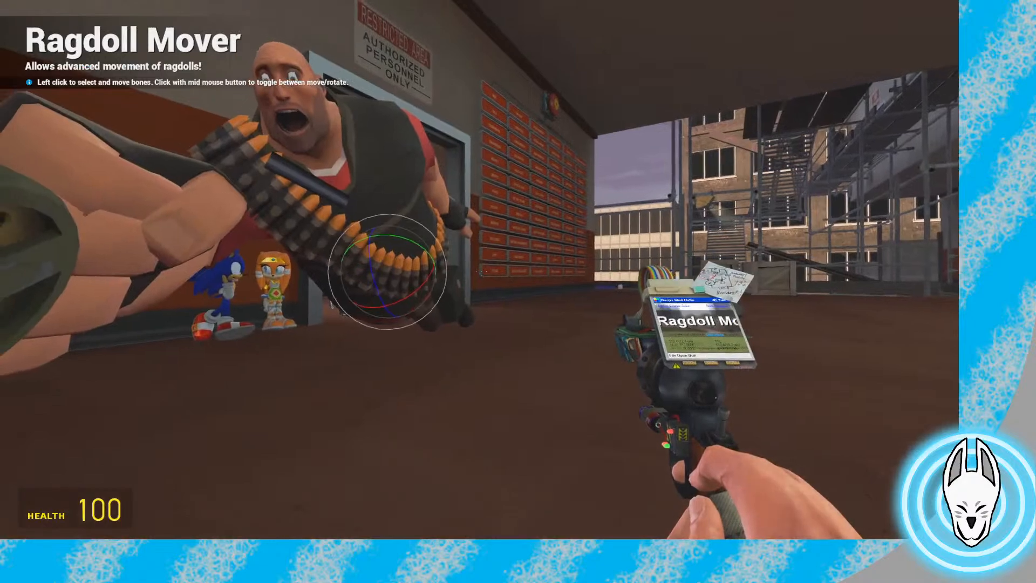
drag(480, 270, 480, 270)
key(s)
key(d)
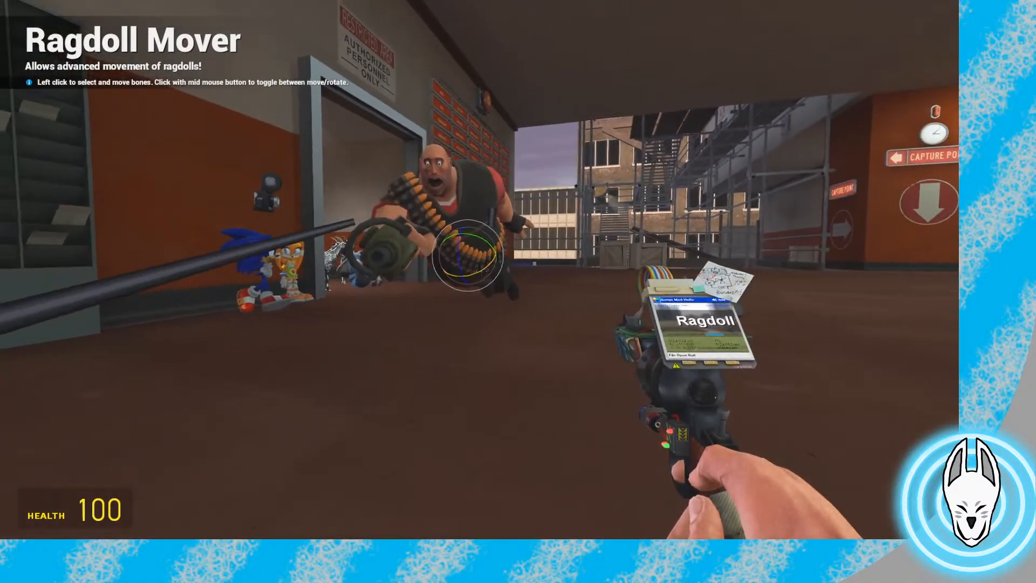
key(s)
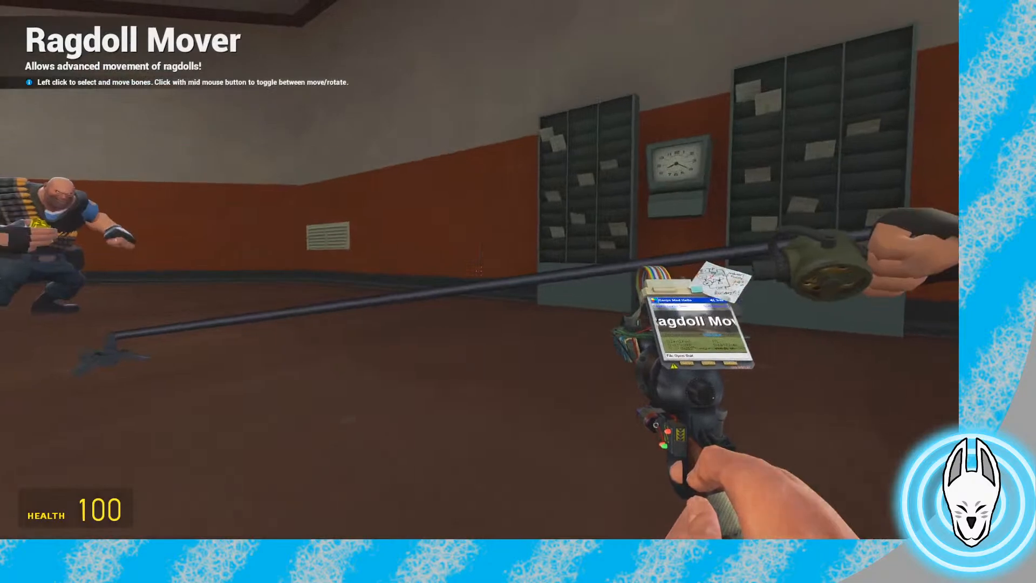
Toggle the Ragdoll Mover gizmo between moving and rotating while targeting the red Heavy's spine bones
key(w)
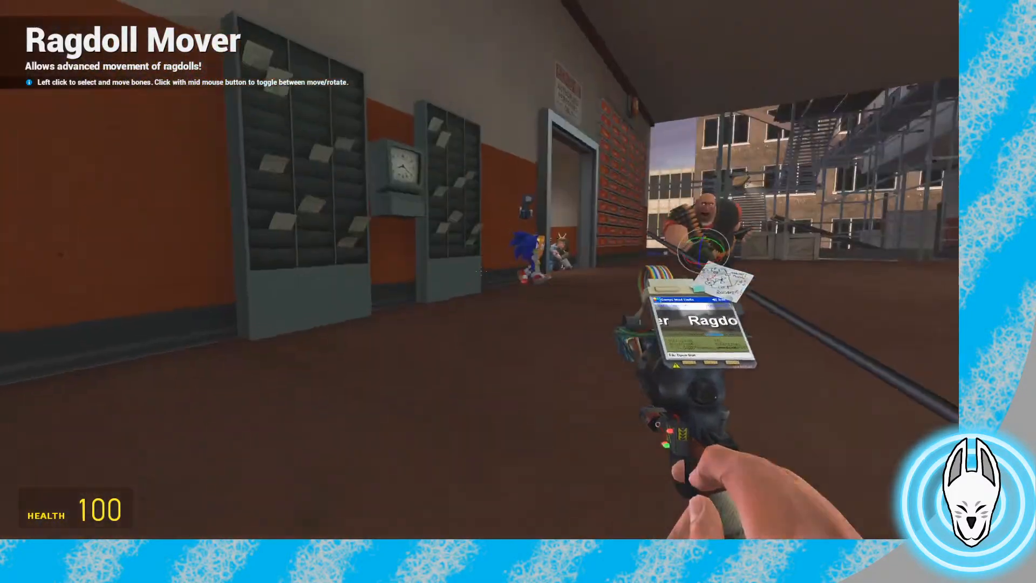
key(w)
middle_click(479, 270)
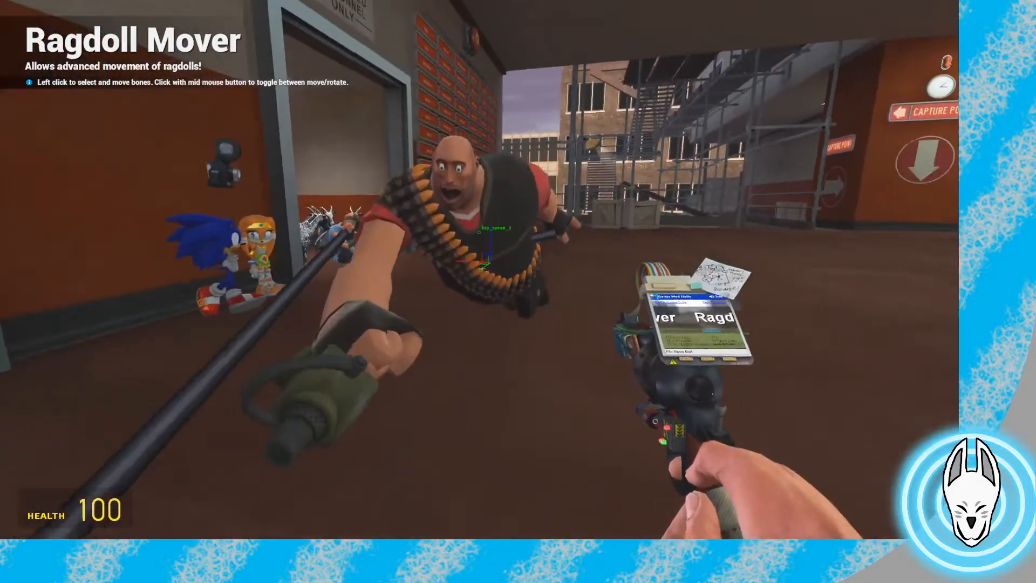
middle_click(480, 270)
drag(479, 269, 508, 274)
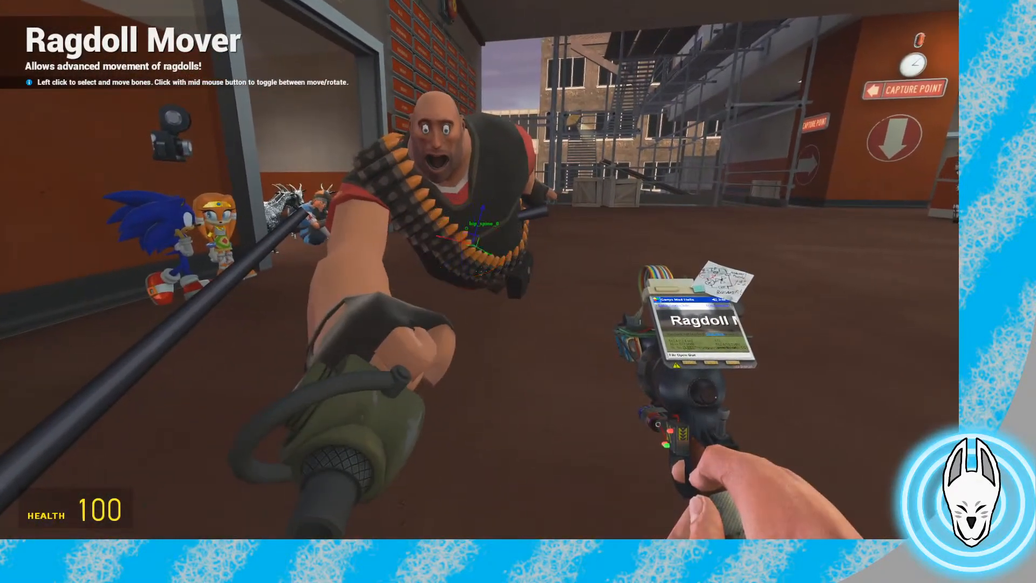
key(d)
key(s)
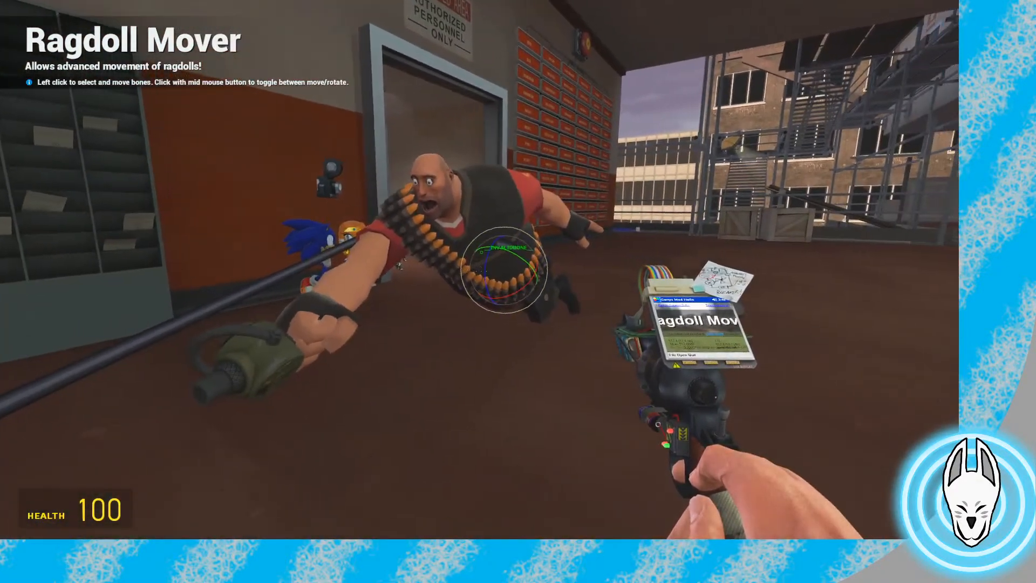
key(a)
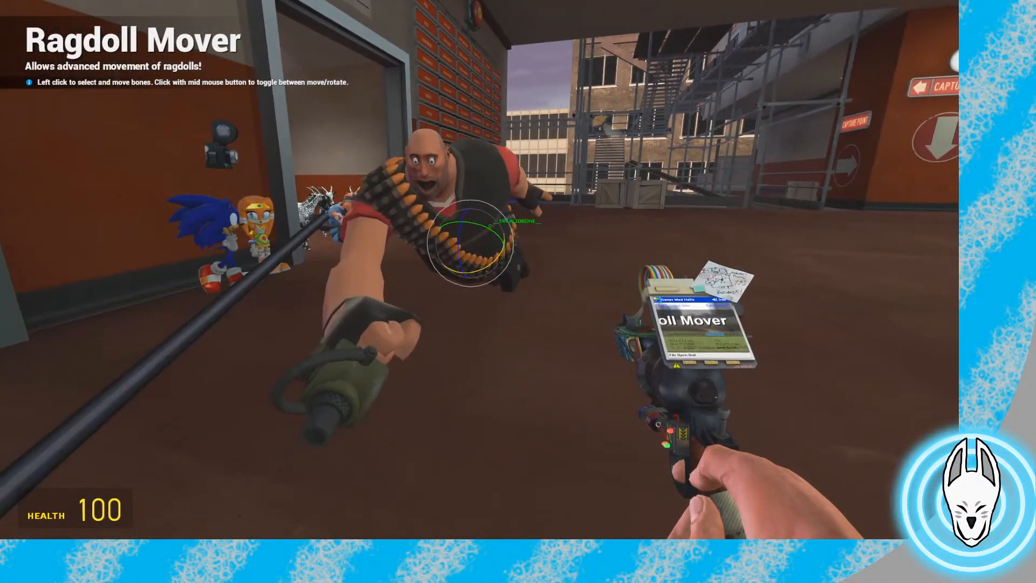
key(a)
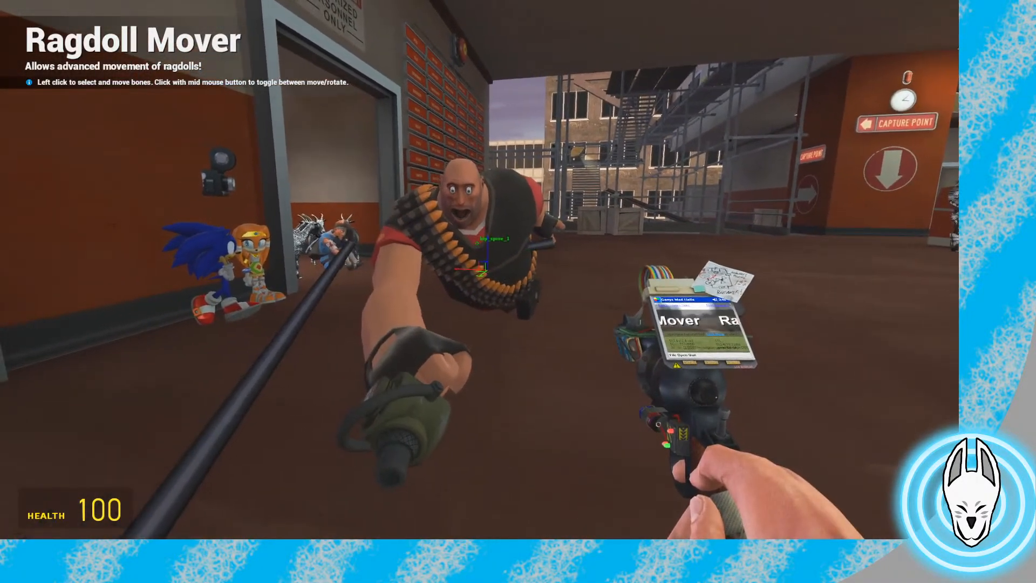
key(a)
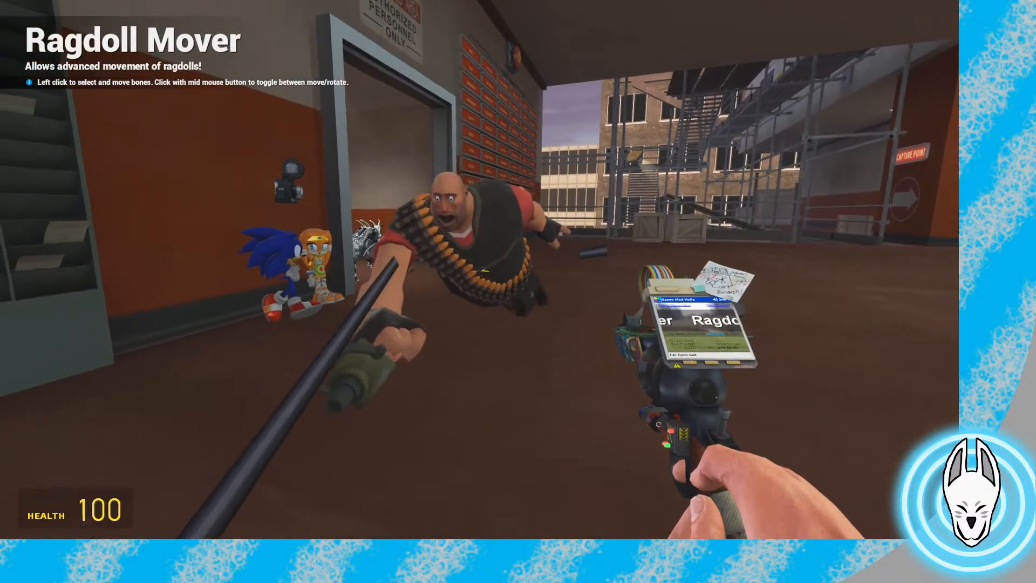
key(d)
key(s)
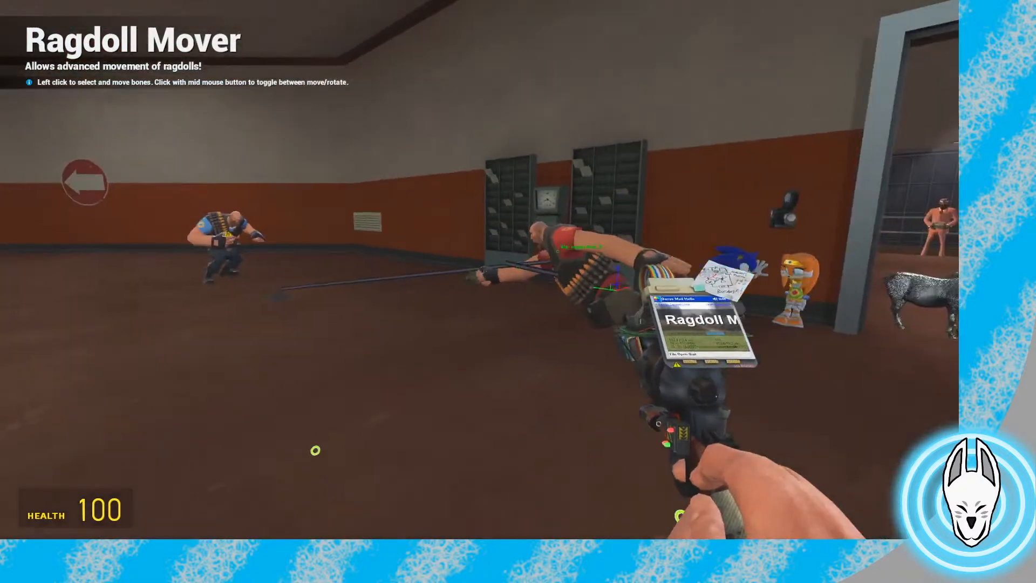
Survey the posed ragdolls around the office again and check the Ragdoll Mover's gizmo and IK chain options
key(w)
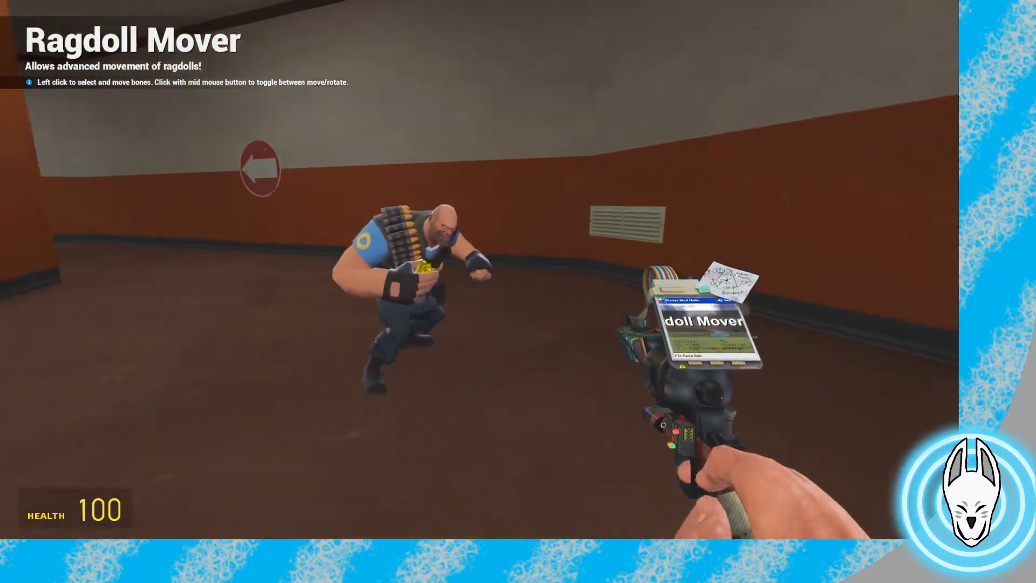
key(w)
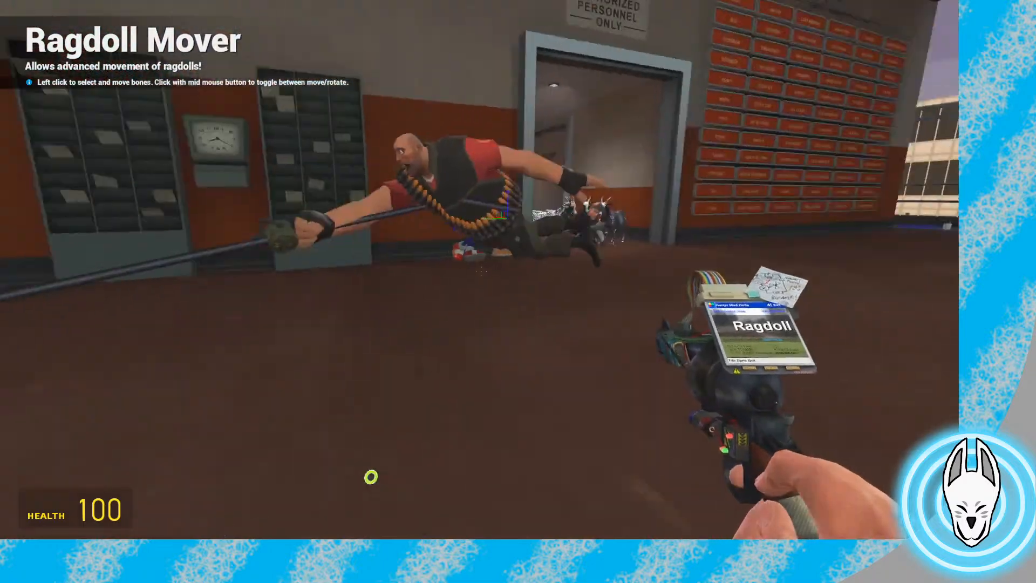
key(w)
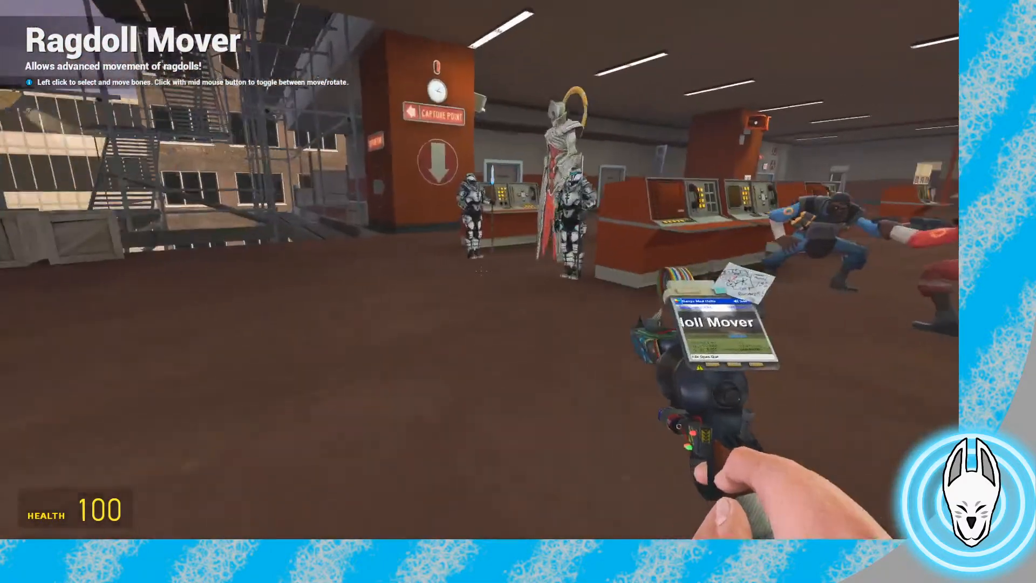
key(w)
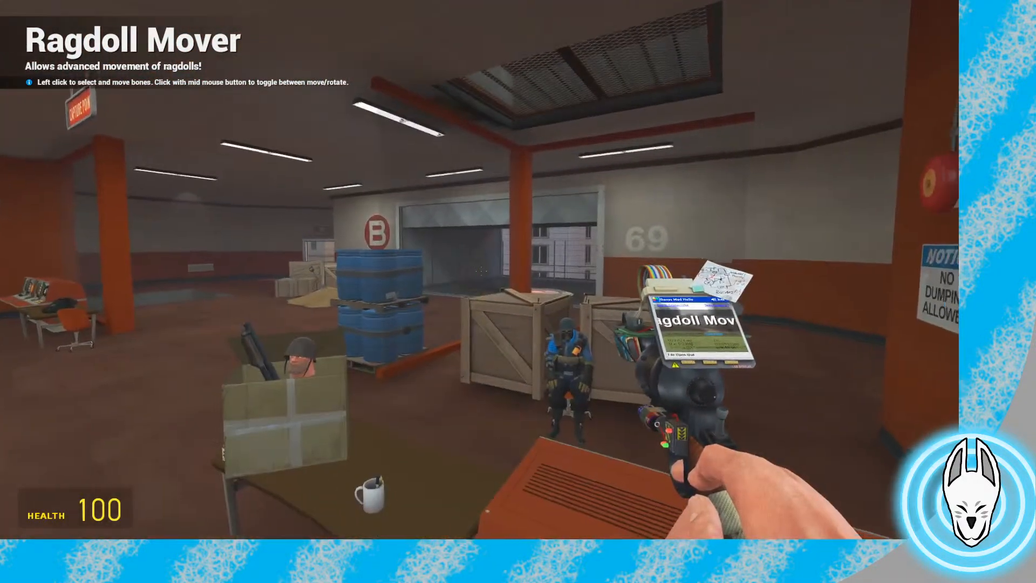
key(w)
key(q)
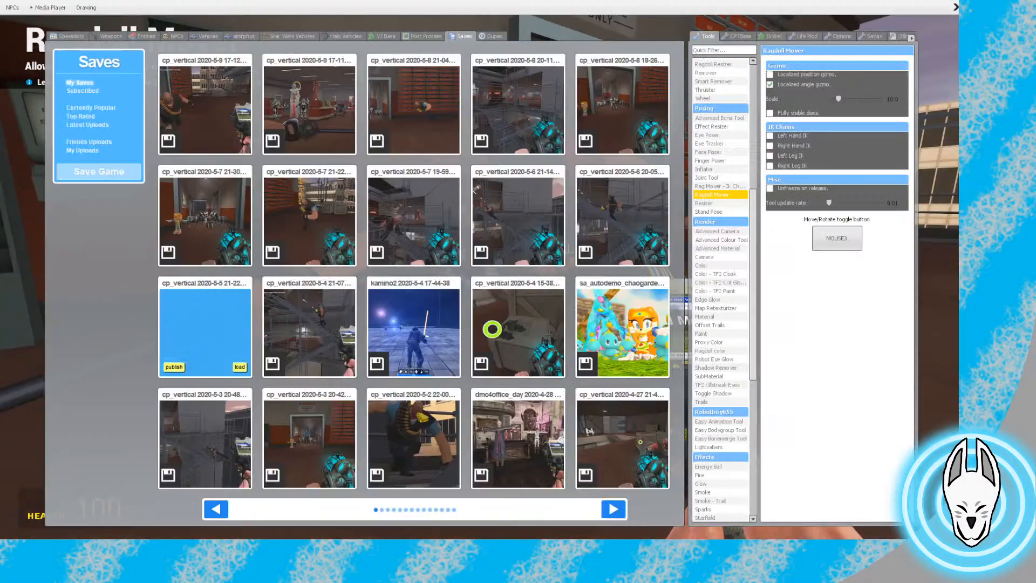
key(q)
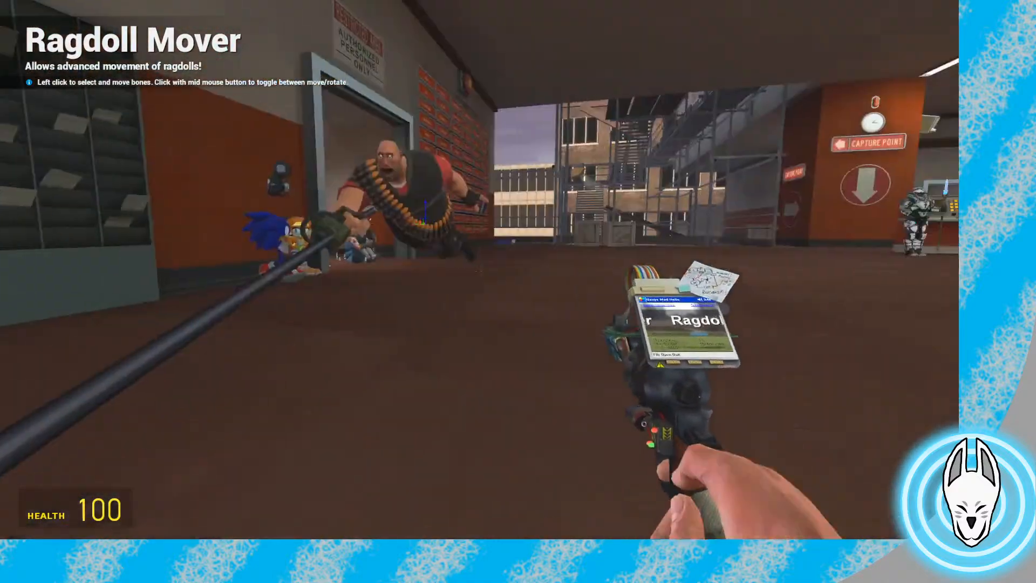
Toggle the gizmo on the red Heavy's lower-body bones between moving and rotating, and turn his hips about the vertical axis
click(480, 270)
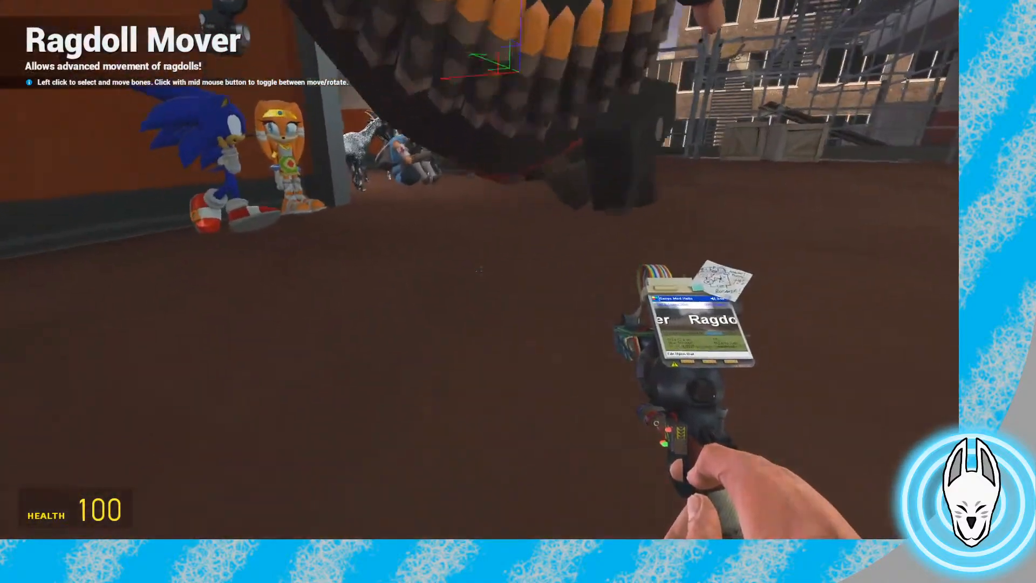
key(s)
key(w)
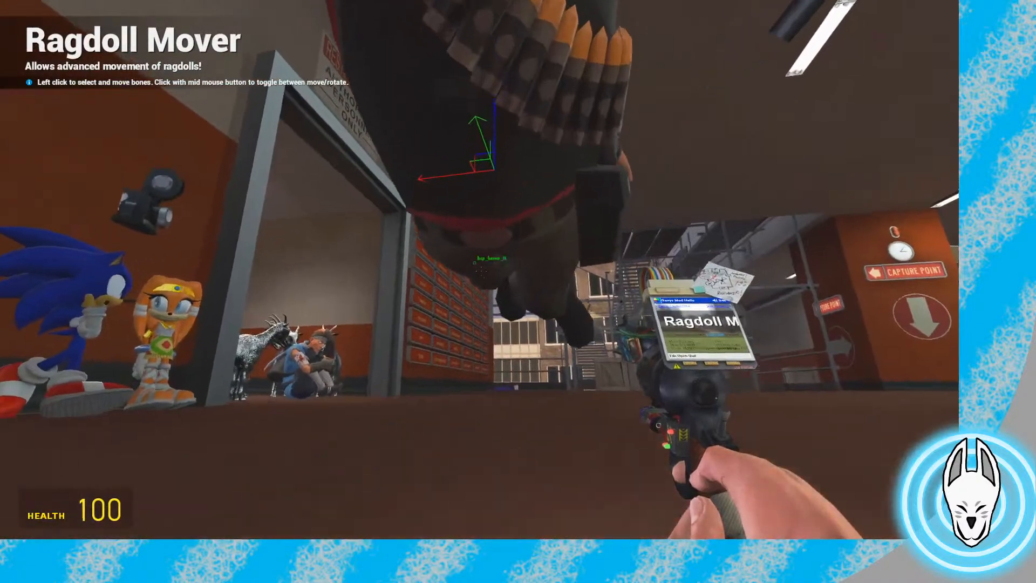
middle_click(480, 270)
drag(480, 271, 480, 271)
middle_click(481, 271)
key(w)
middle_click(481, 271)
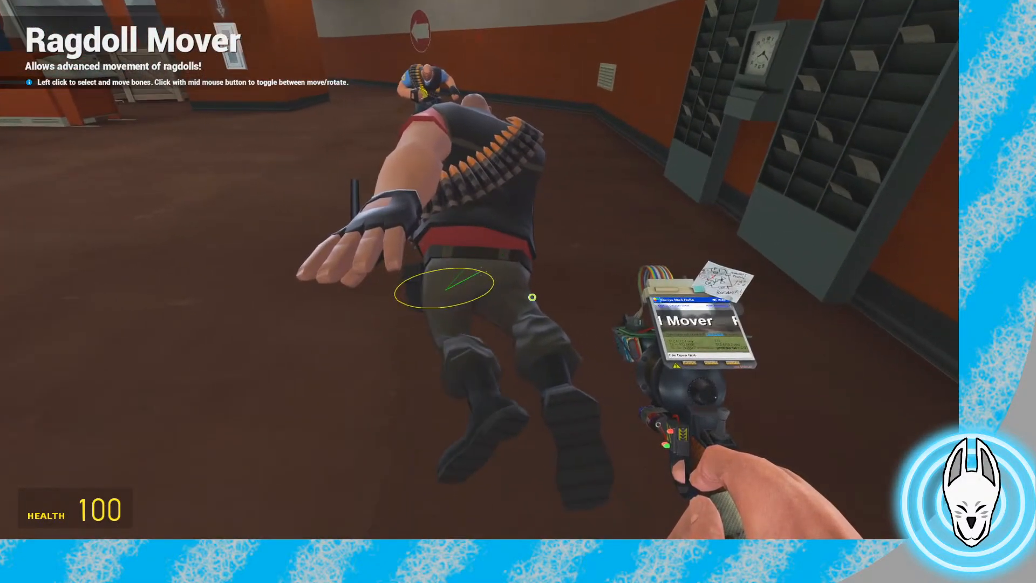
drag(482, 270, 481, 270)
key(a)
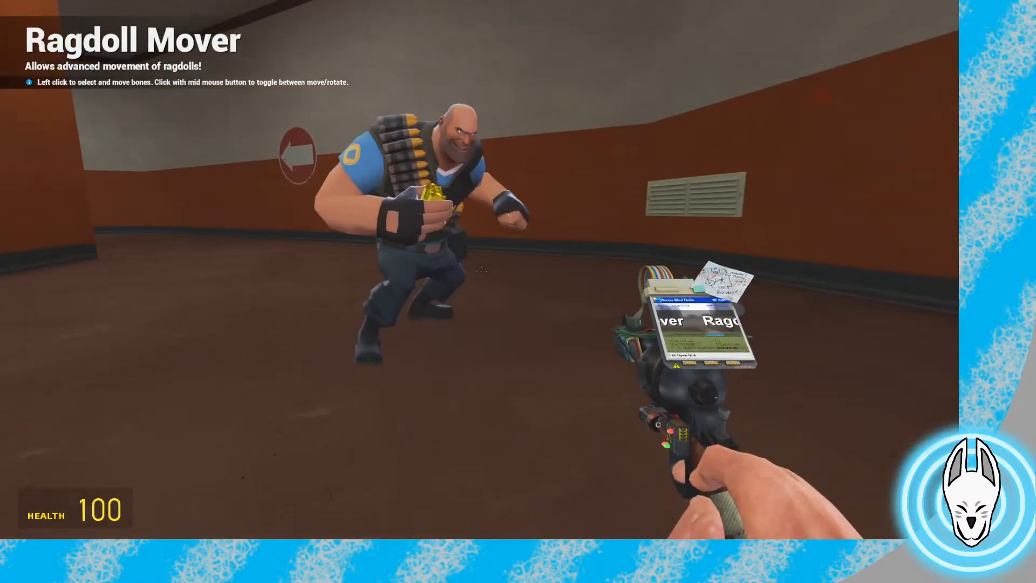
Target the blue Heavy and enable the Left Leg IK and Right Leg IK chains for Ragdoll Mover
key(c)
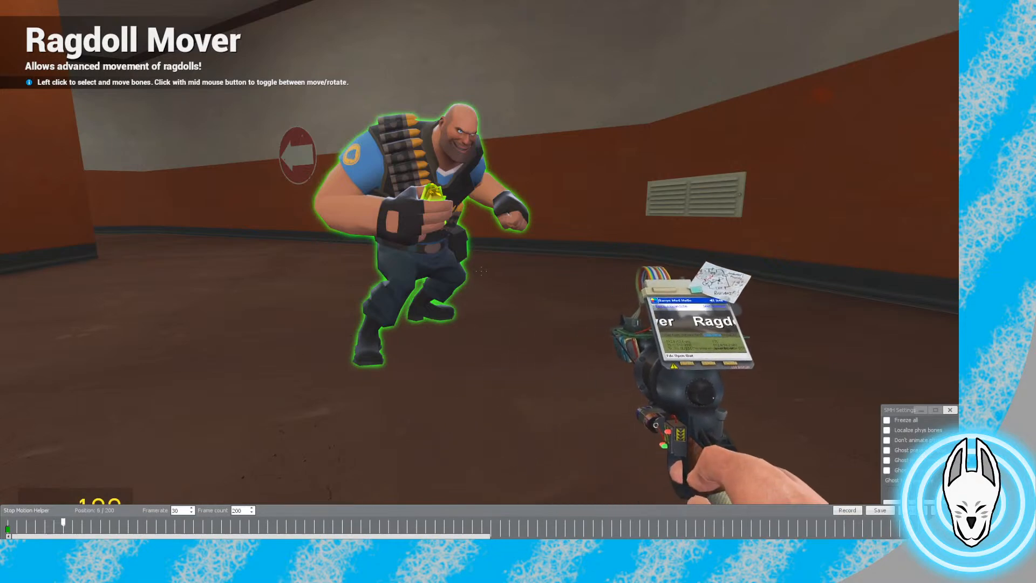
key(q)
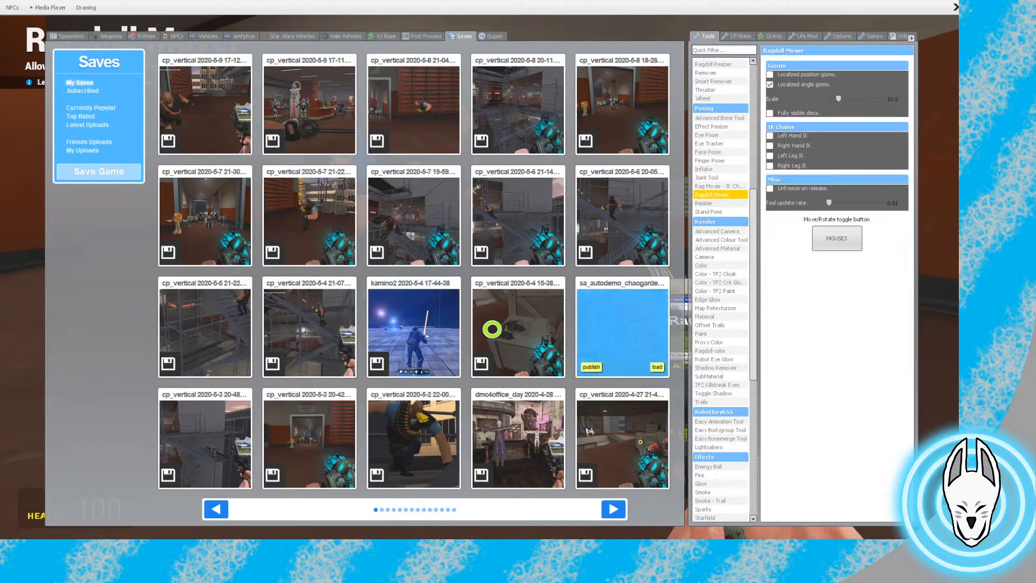
key(q)
key(w)
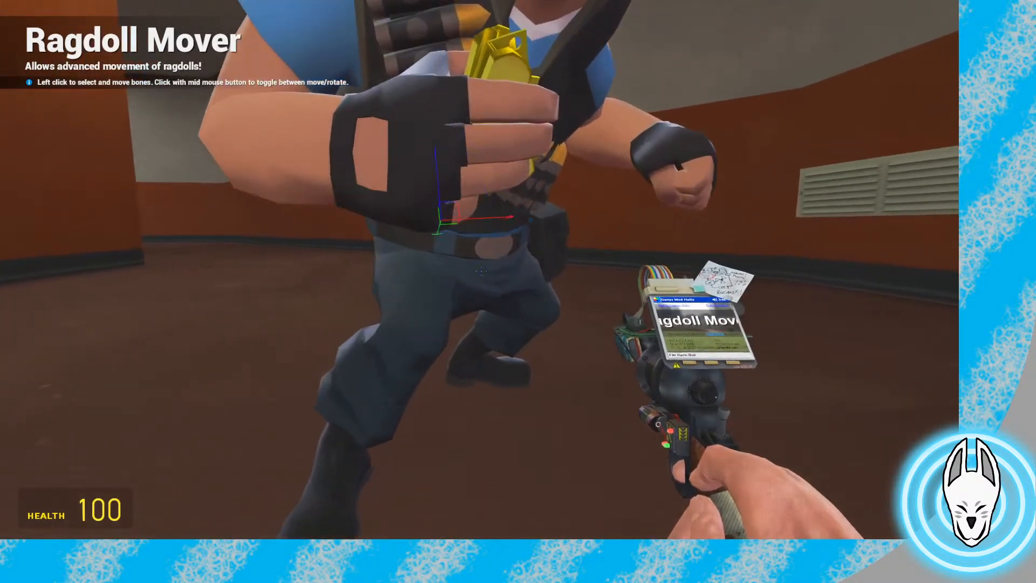
key(q)
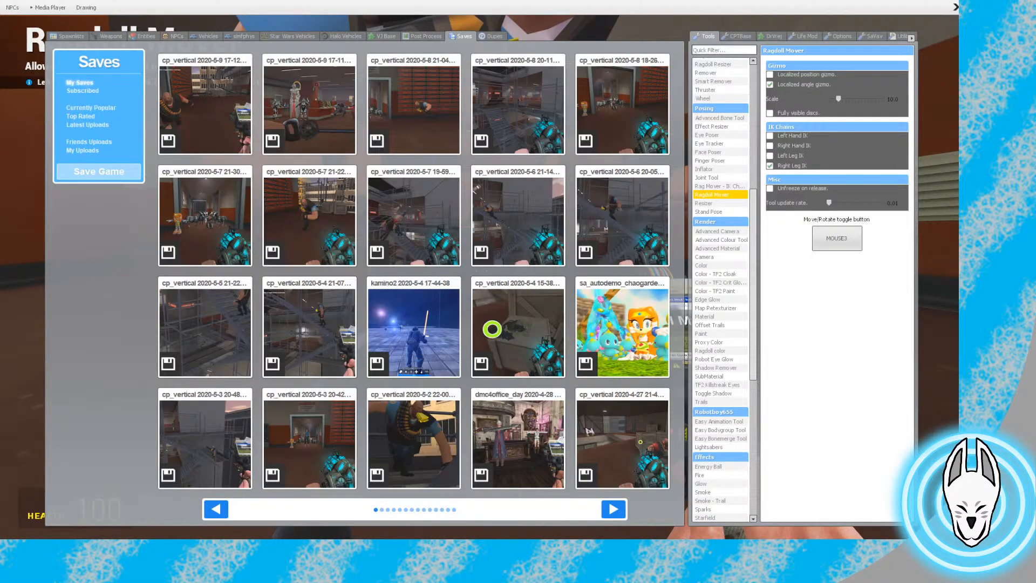
key(q)
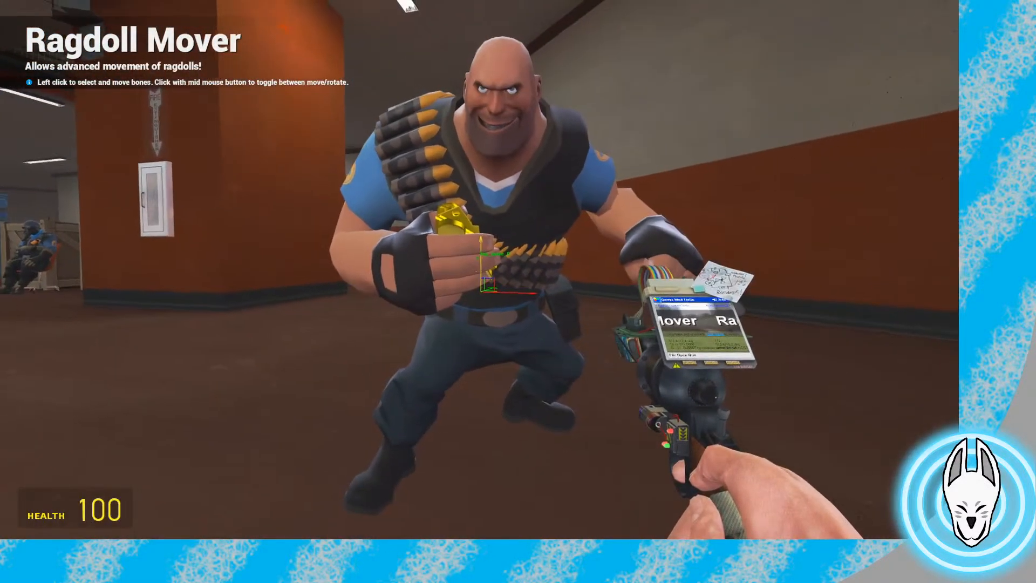
Shift the blue Heavy's pelvis vertically with the move gizmo, and try the Physics Gun on him at timeline position 7
mouse_move(480, 269)
mouse_down()
mouse_move(475, 251)
mouse_move(476, 265)
mouse_up()
scroll(480, 270, down, 2)
click(480, 269)
key(c)
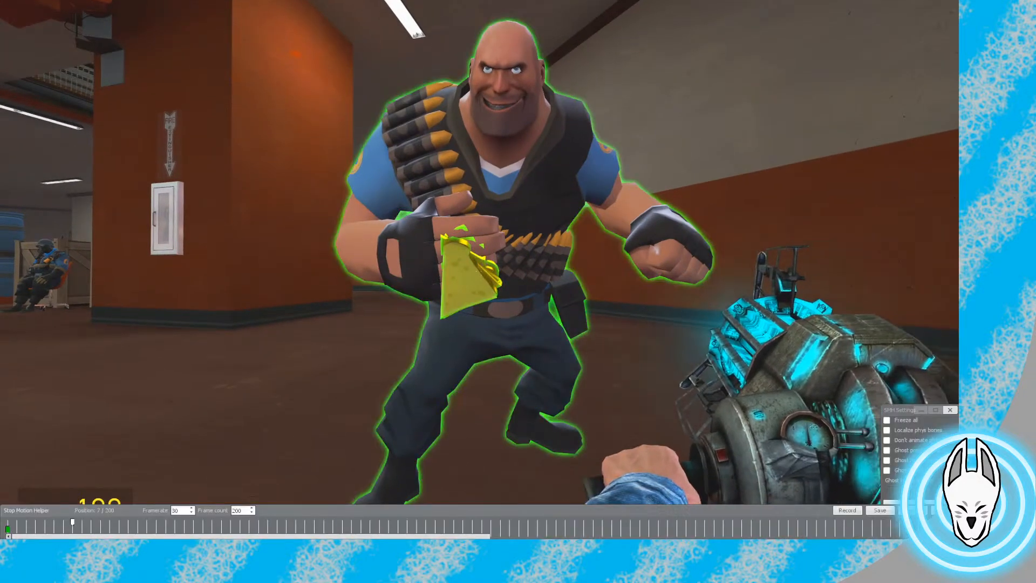
click(479, 270)
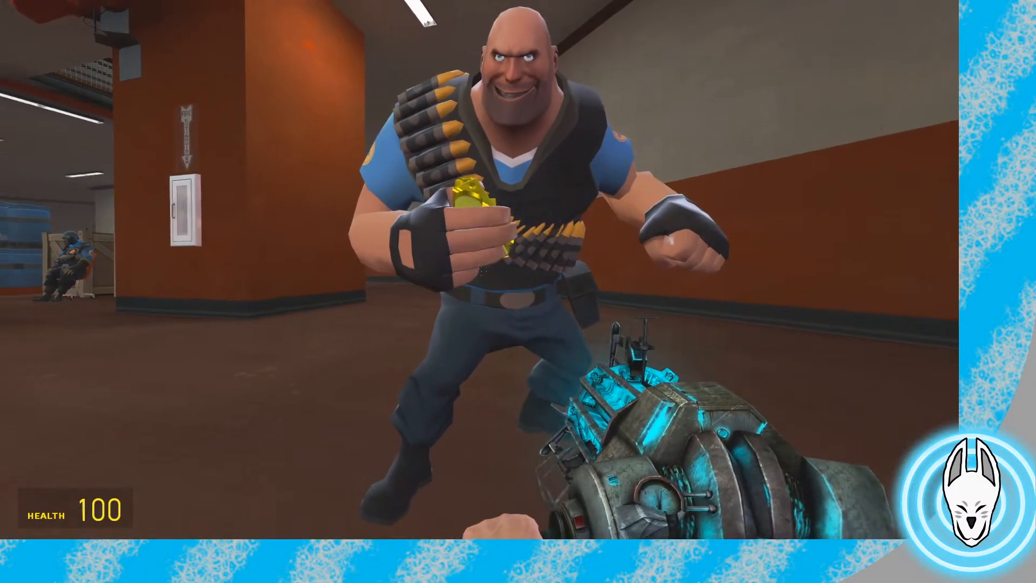
key(w)
Return to Ragdoll Mover and shift the blue Heavy's pelvis along the gizmo's axes, working from the front and the side
key(q)
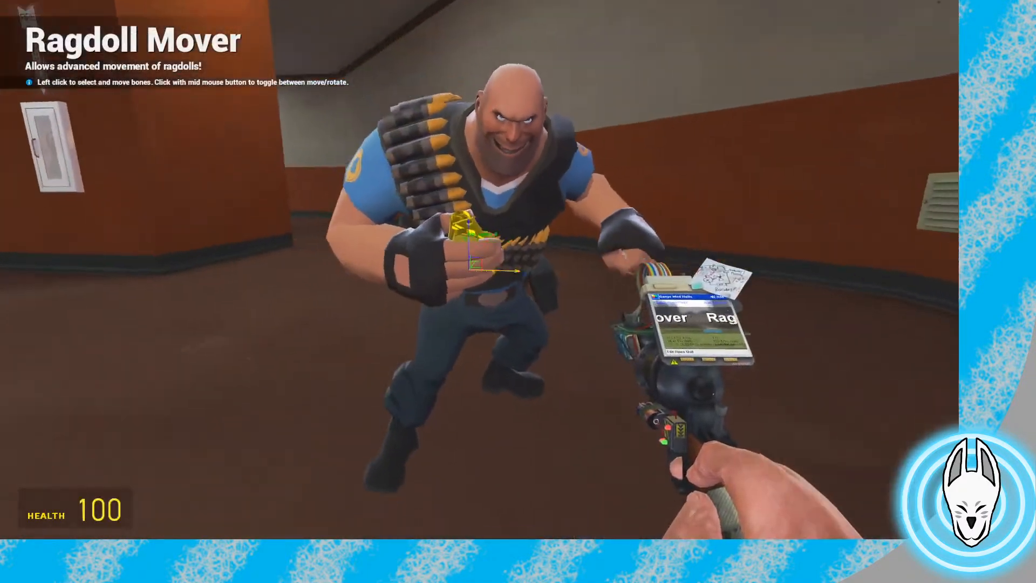
click(481, 271)
middle_click(481, 271)
key(a)
key(s)
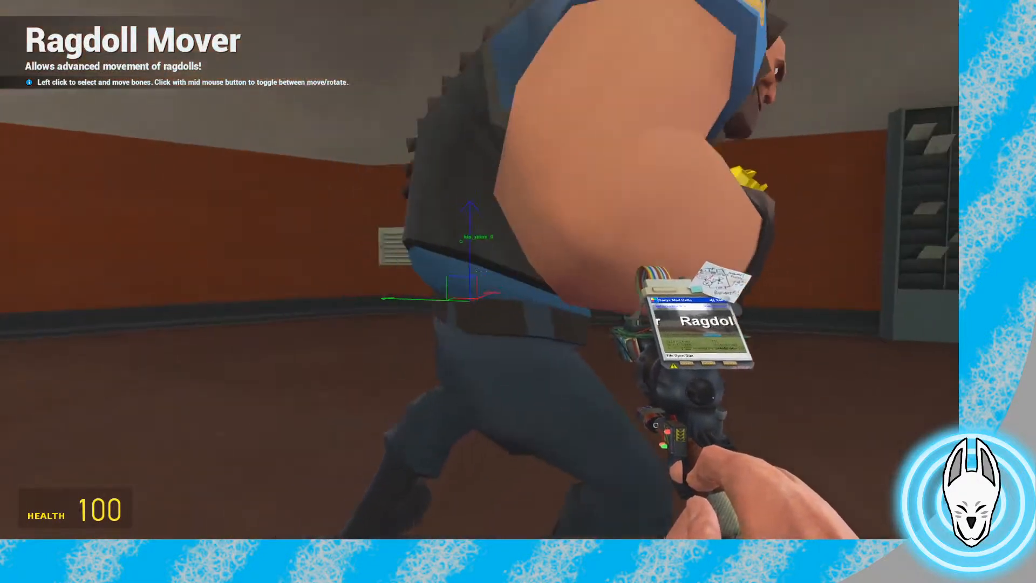
click(482, 271)
drag(481, 271, 481, 271)
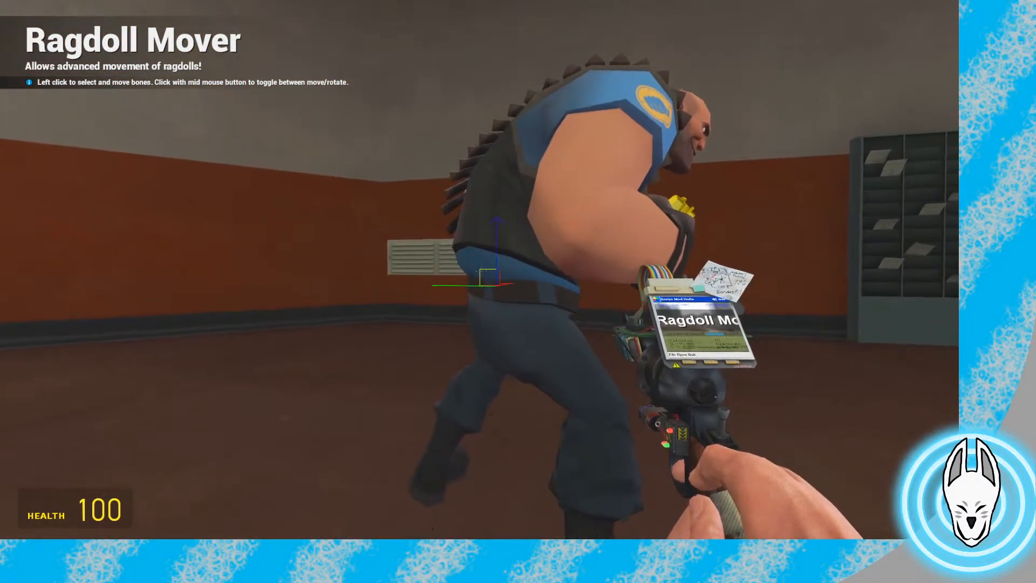
Switch the gizmo to rotation on the blue Heavy's spine and twist his torso about the vertical axis
middle_click(518, 291)
middle_click(480, 270)
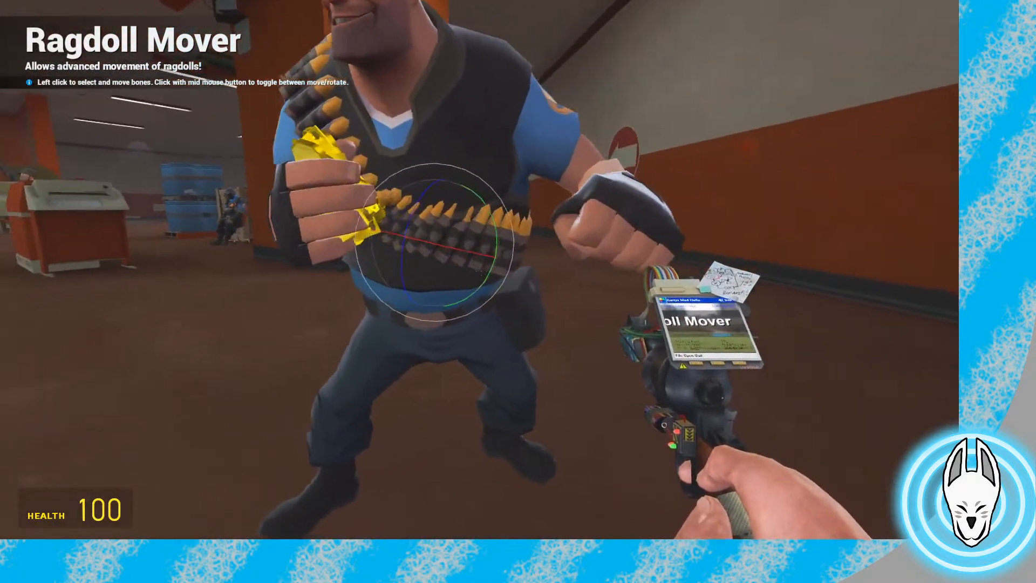
key(s)
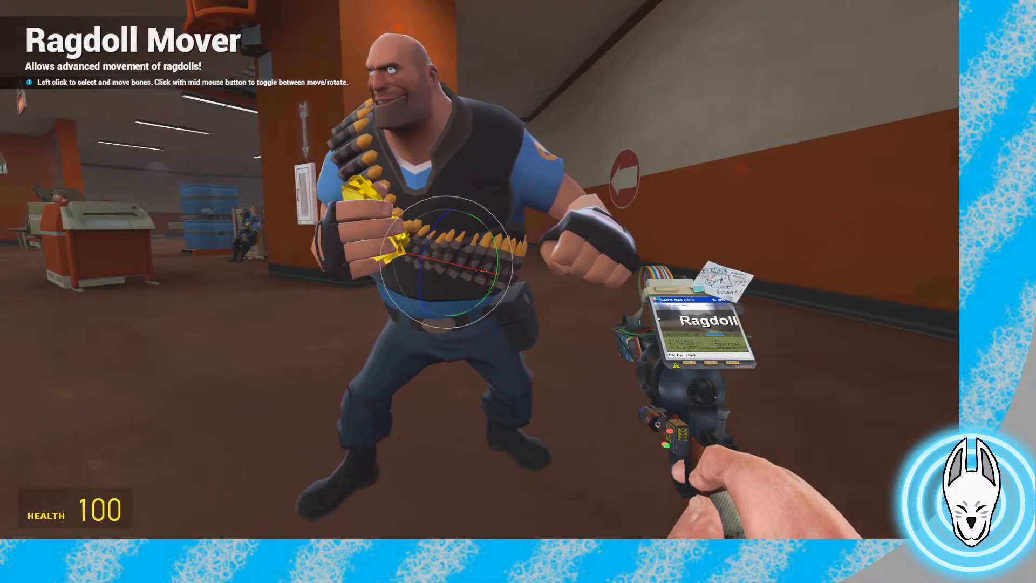
key(w)
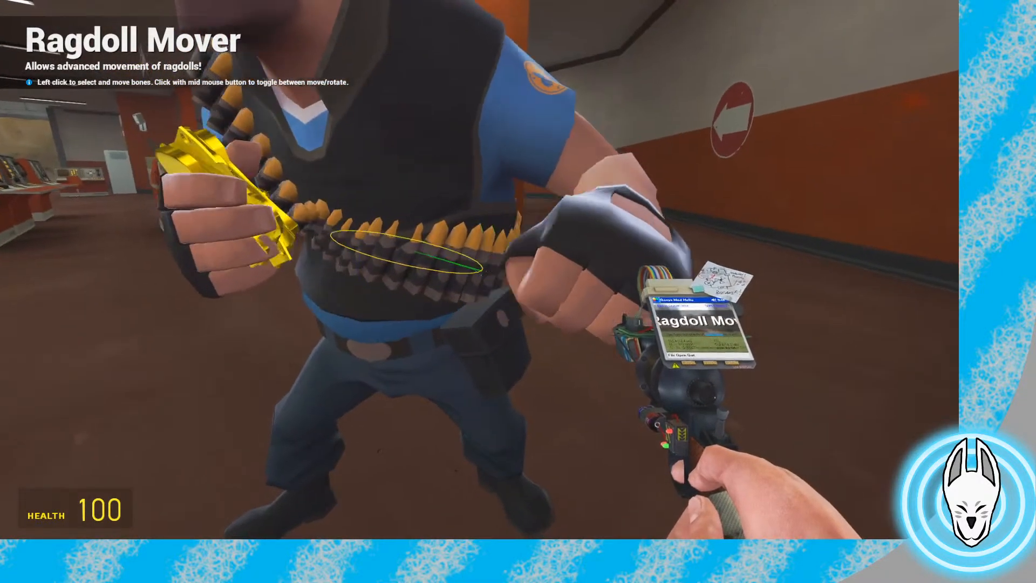
drag(480, 270, 481, 271)
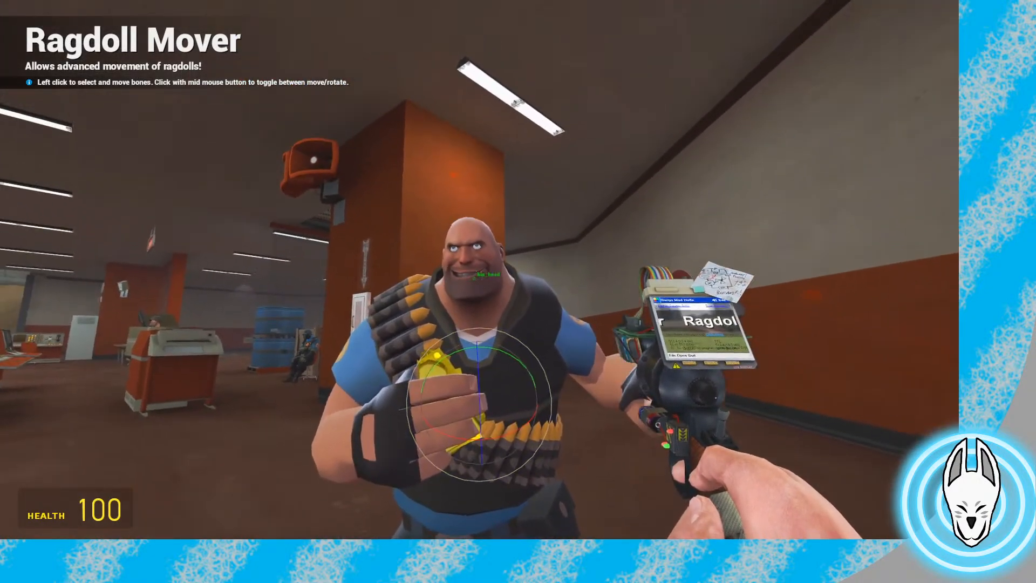
Select the blue Heavy's head bone and rotate it to suit the twisted torso
click(481, 271)
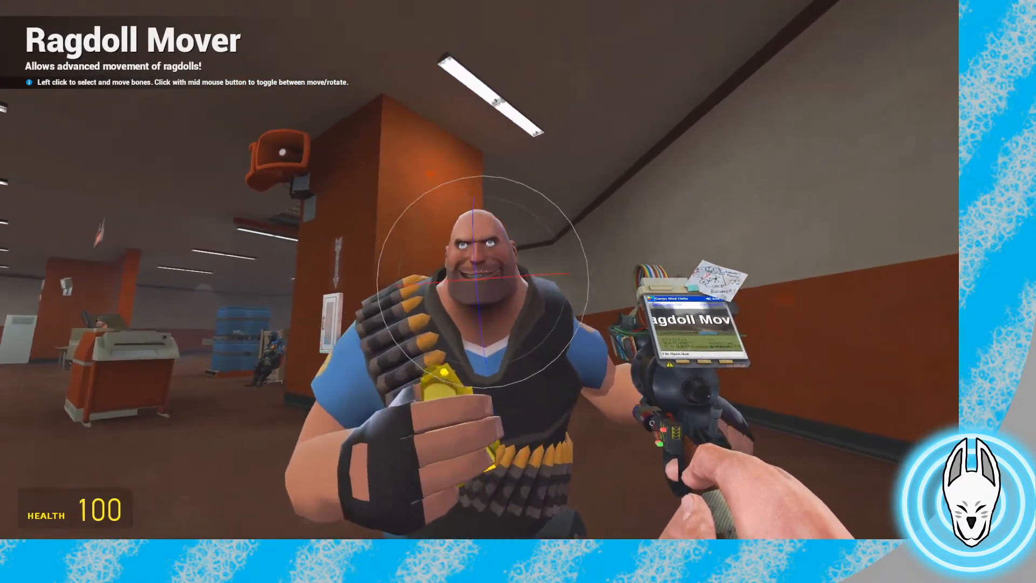
key(a)
drag(481, 271, 479, 270)
key(d)
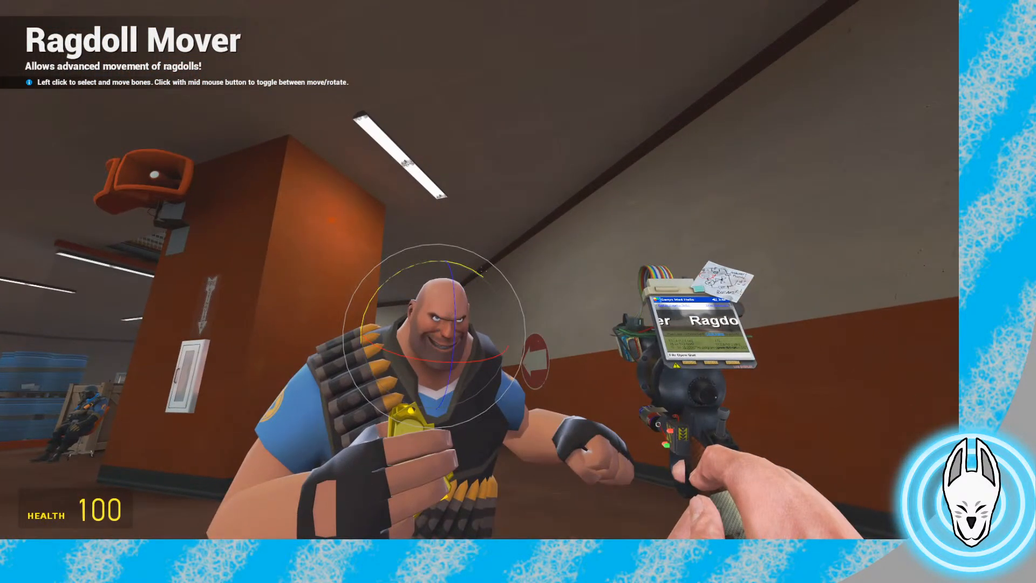
key(s)
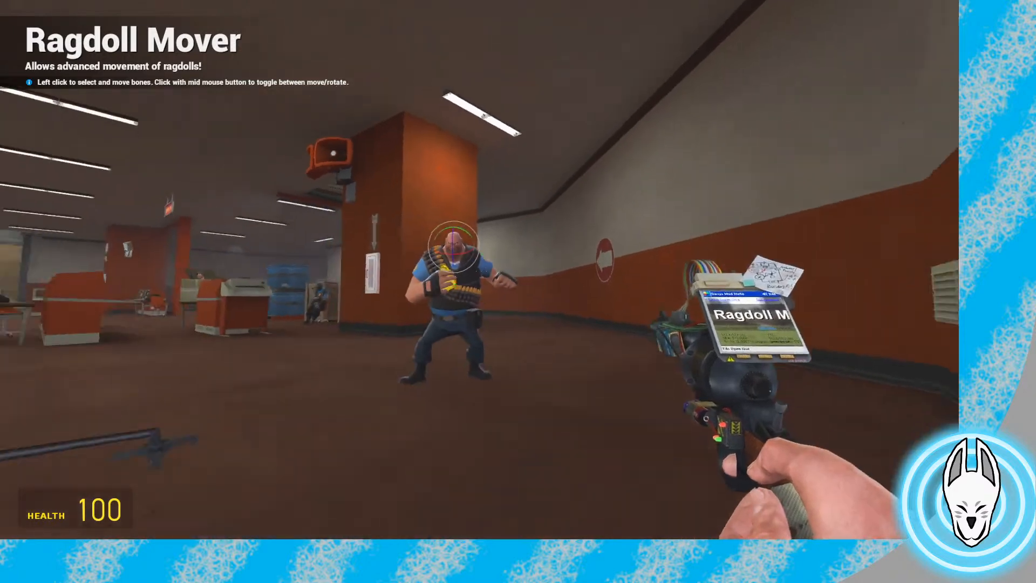
Select the blue Heavy's right foot, switch the gizmo to moving and reposition the foot on the floor
key(w)
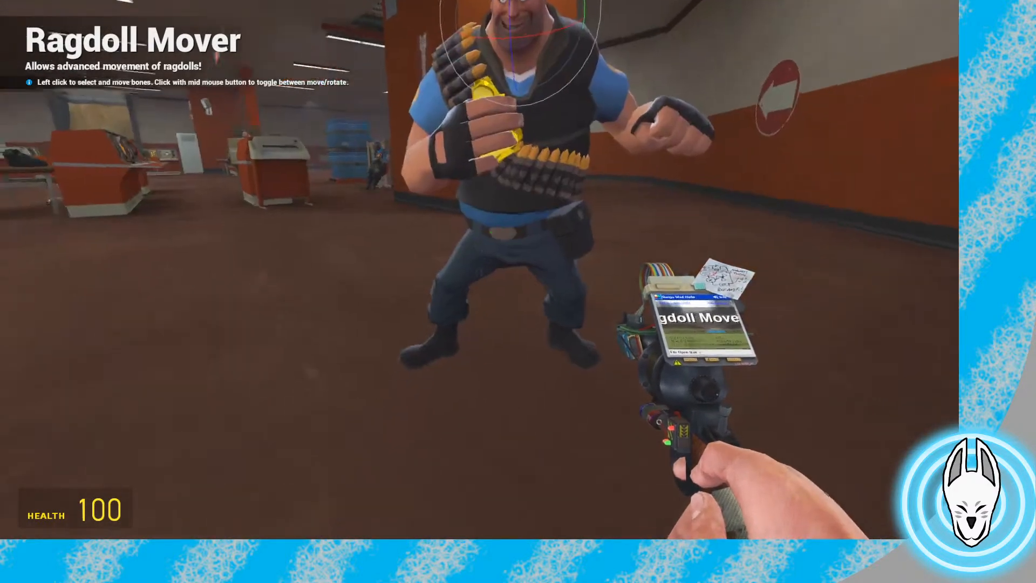
click(481, 270)
middle_click(480, 270)
key(w)
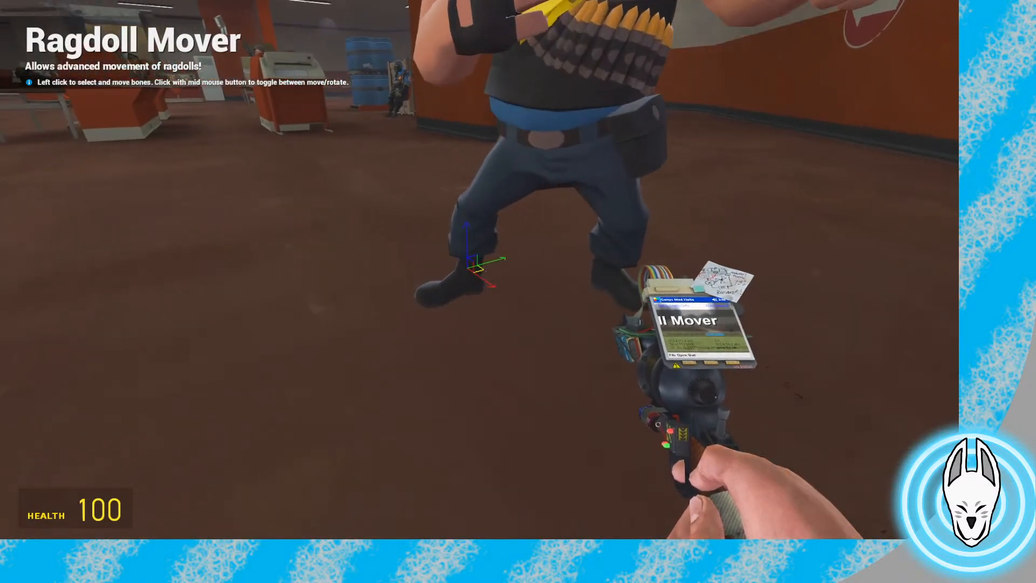
key(c)
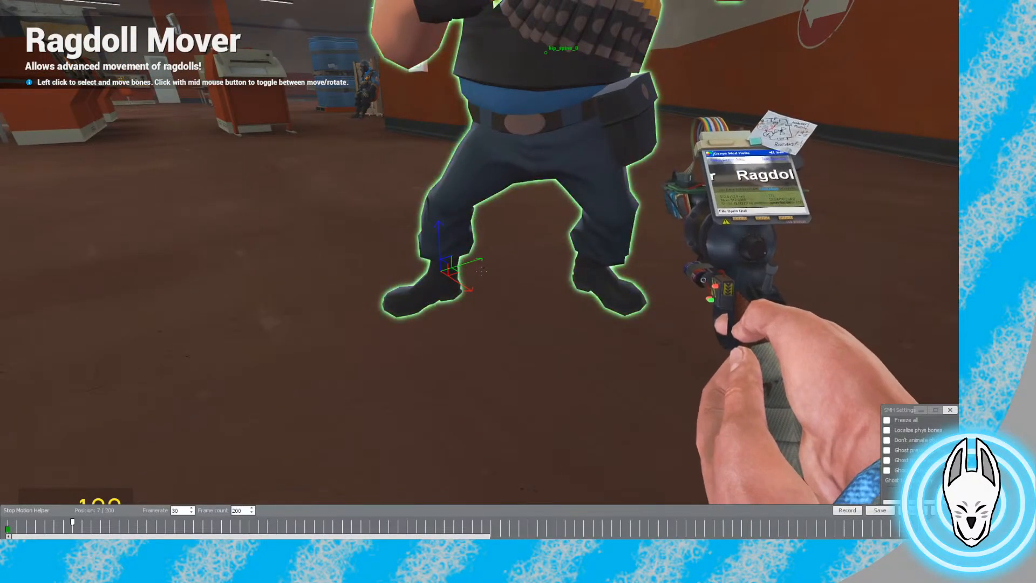
key(d)
key(w)
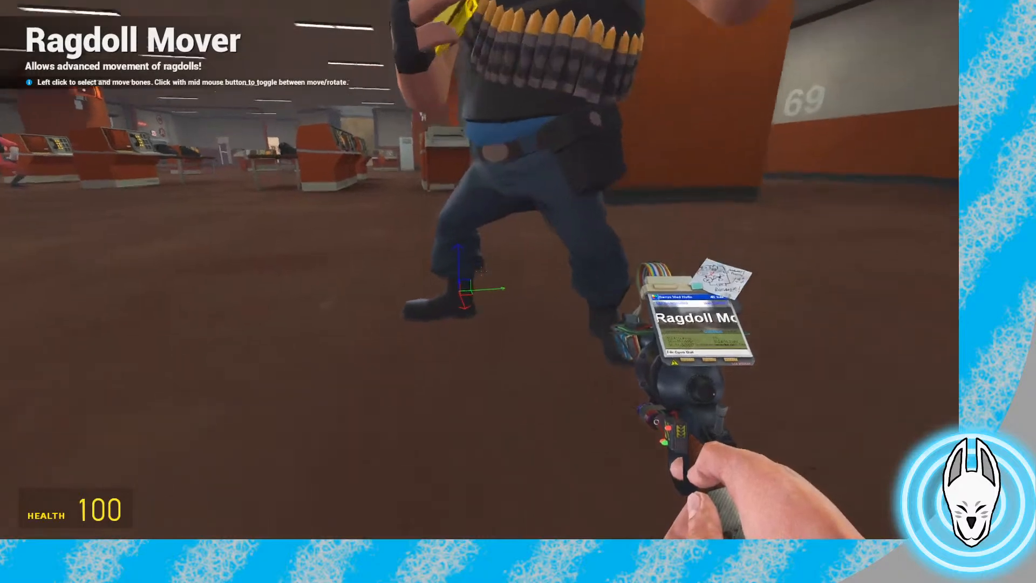
drag(480, 271, 480, 271)
key(d)
Shift the blue Heavy's pelvis with the gizmo's plane handle and rotate his spine to rebalance the upper body
click(480, 271)
key(s)
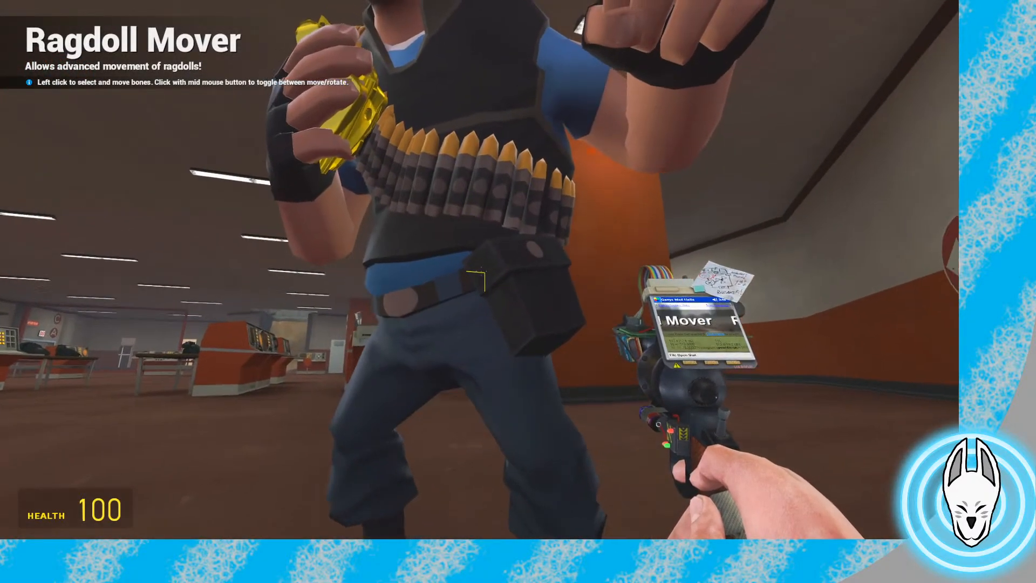
key(s)
middle_click(518, 291)
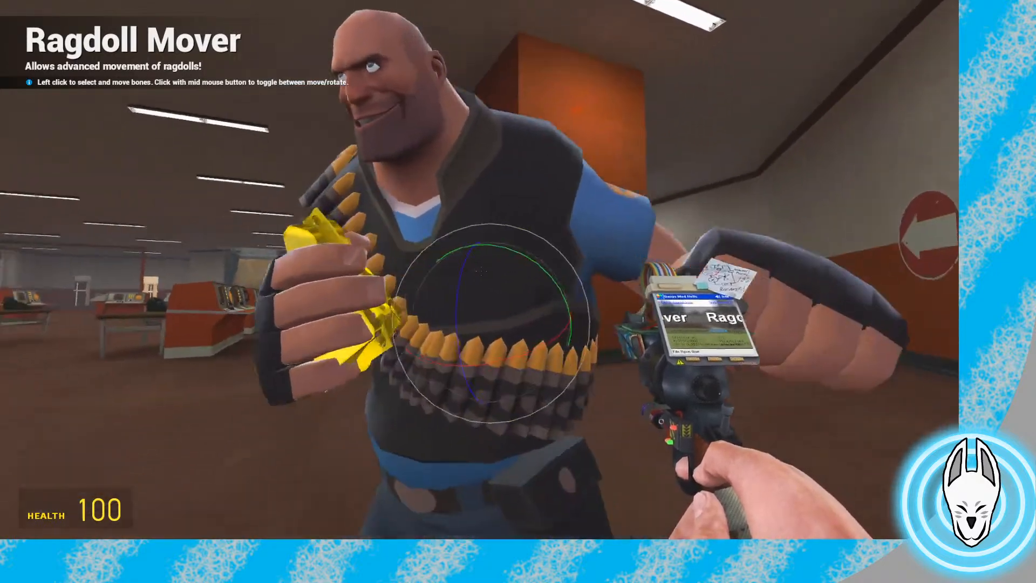
key(s)
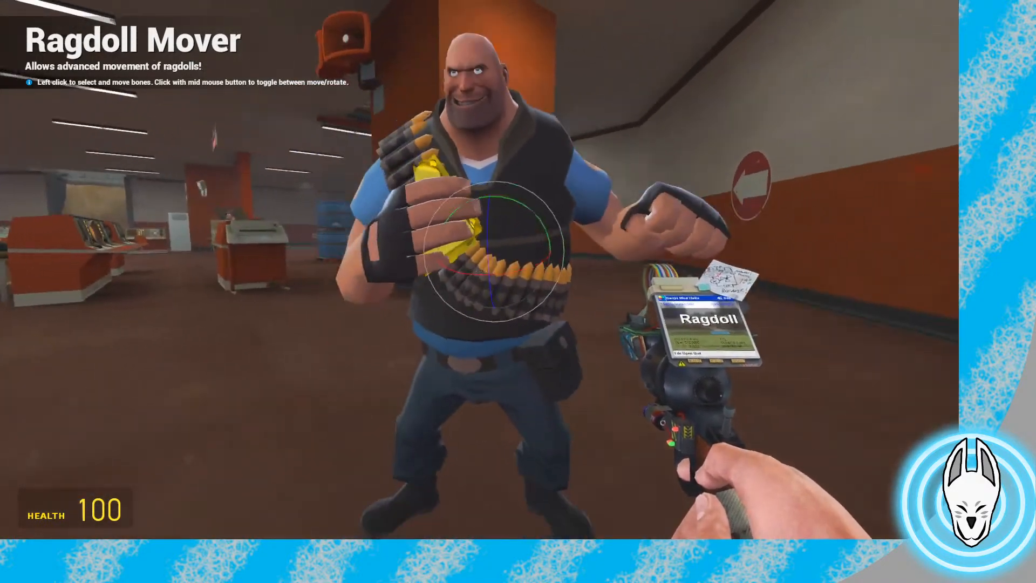
key(s)
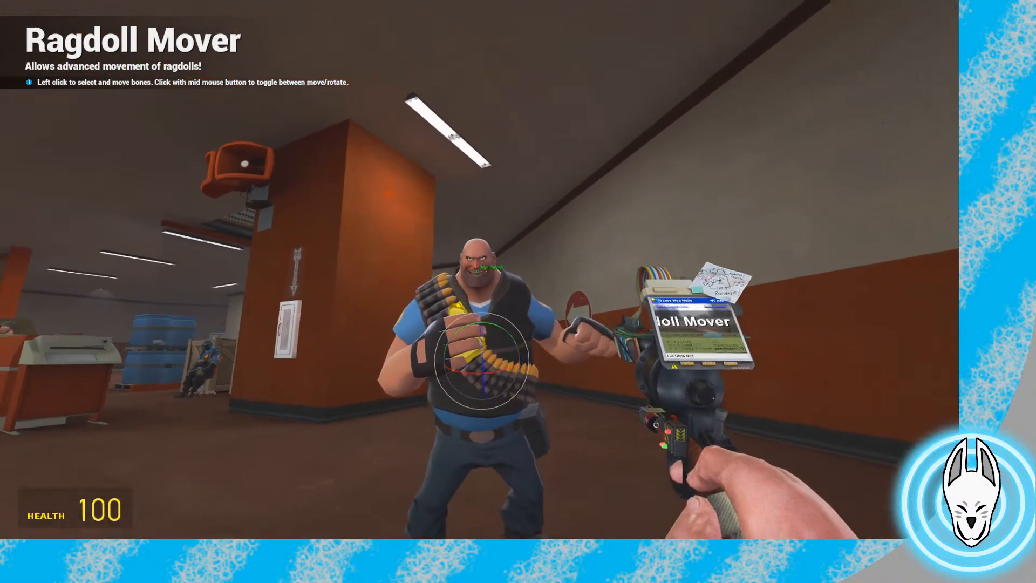
Turn the blue Heavy's head about its vertical axis with the rotation gizmo
key(w)
click(479, 270)
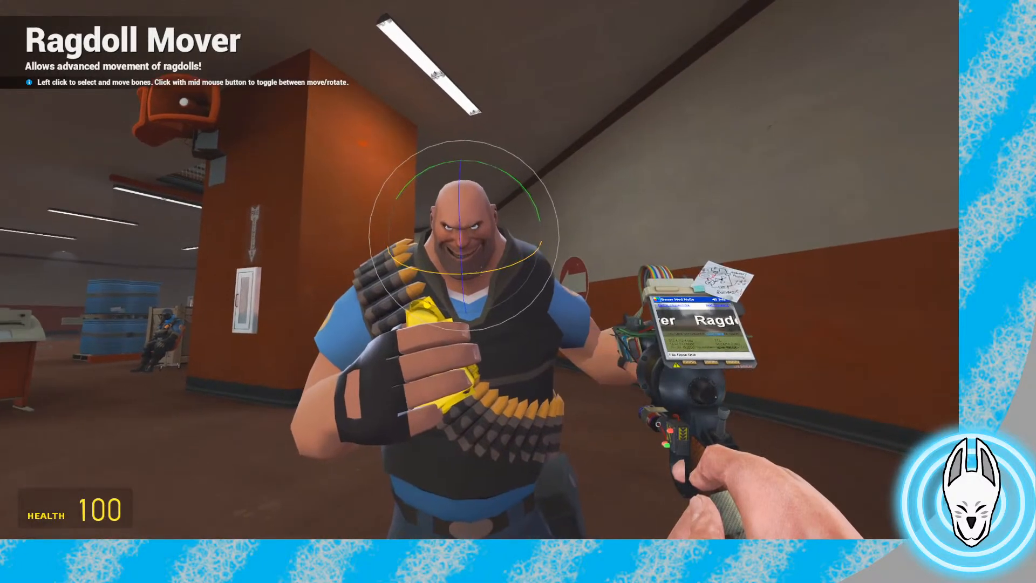
key(s)
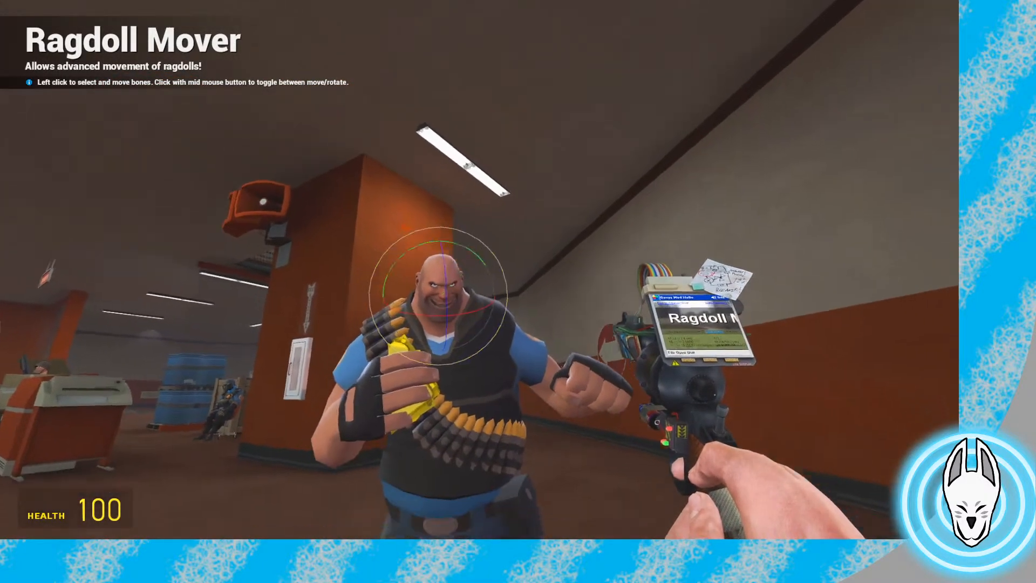
Rotate the blue Heavy's right arm so the hand holding the golden item swings down to his side
key(a)
key(w)
click(480, 269)
drag(480, 270, 423, 300)
click(480, 270)
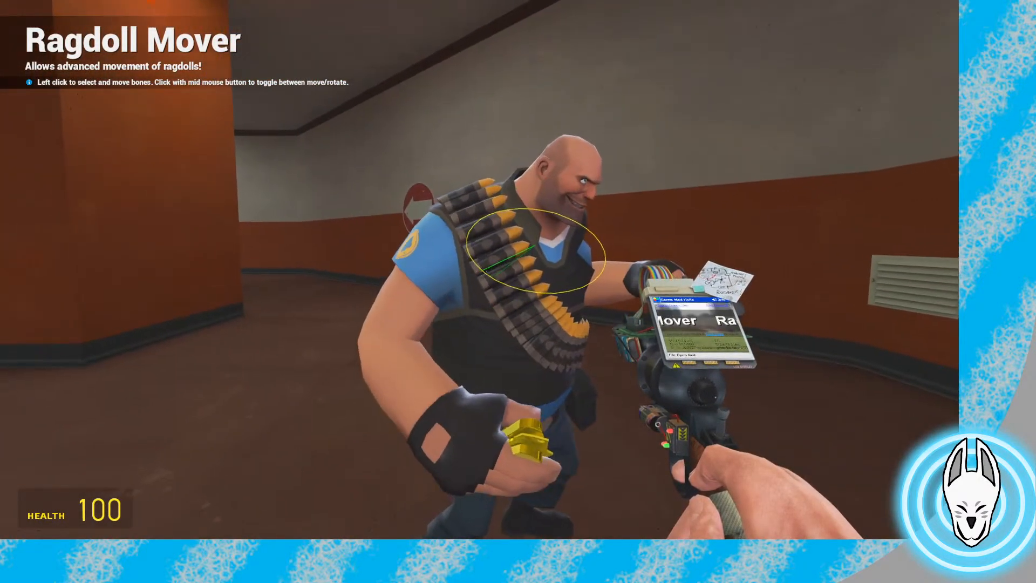
Rotate the blue Heavy's left arm outward from his body and bring up the Ragdoll Mover options
key(w)
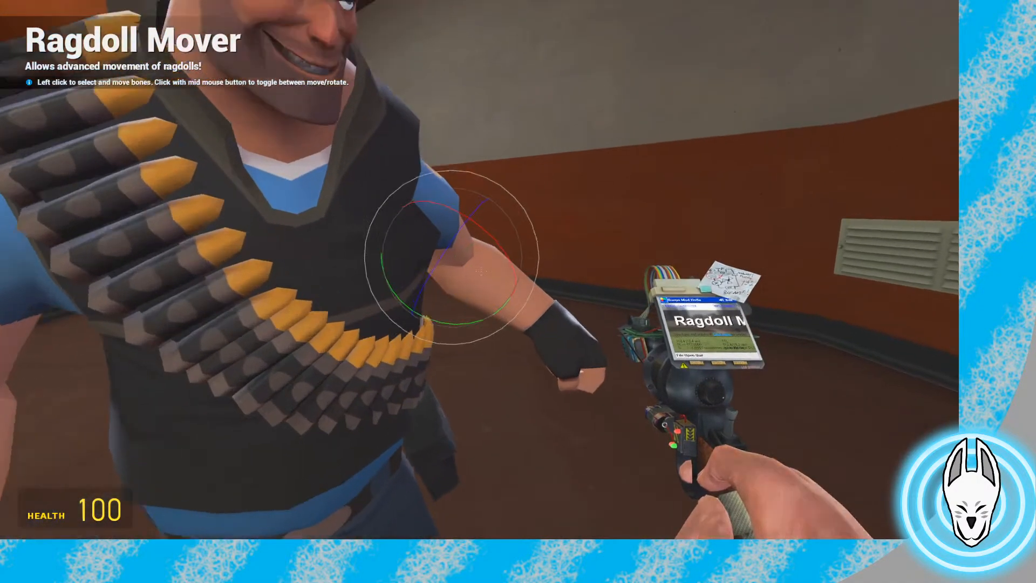
click(481, 270)
key(s)
click(482, 271)
middle_click(481, 271)
drag(481, 271, 482, 261)
key(a)
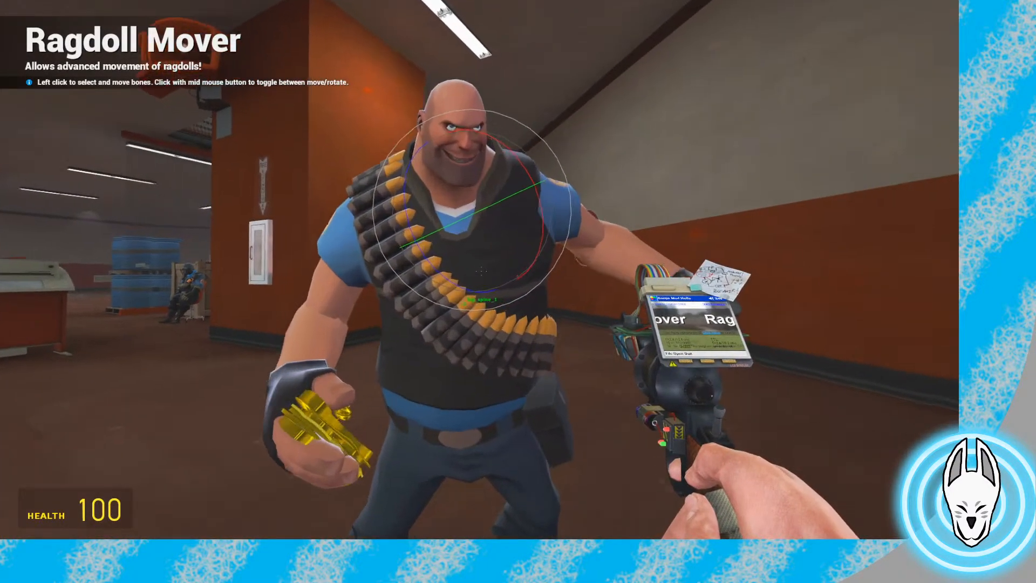
key(w)
key(s)
drag(482, 271, 482, 271)
key(q)
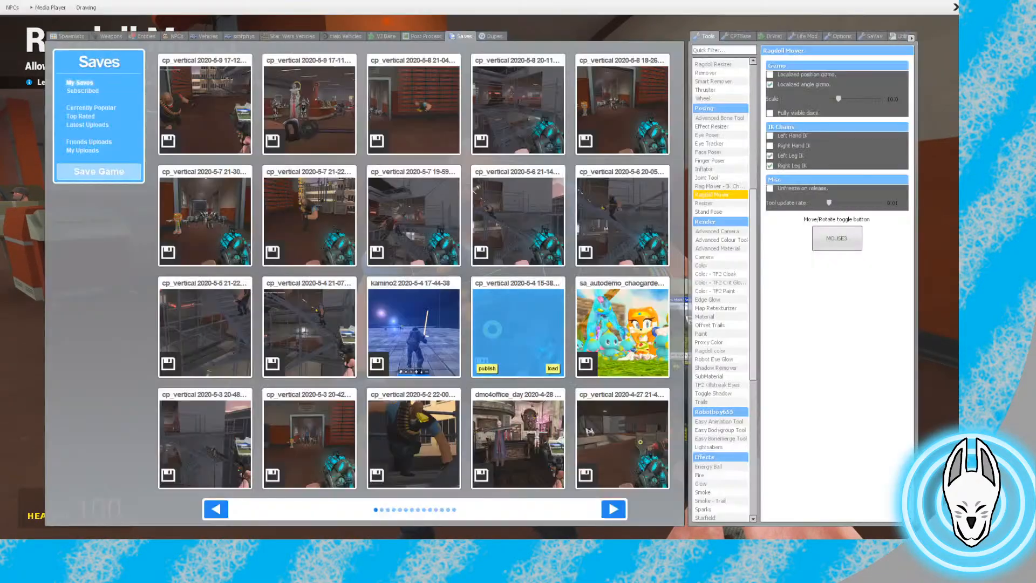
Use the Eye Poser to make the blue Heavy's eyes look toward the viewer
click(707, 135)
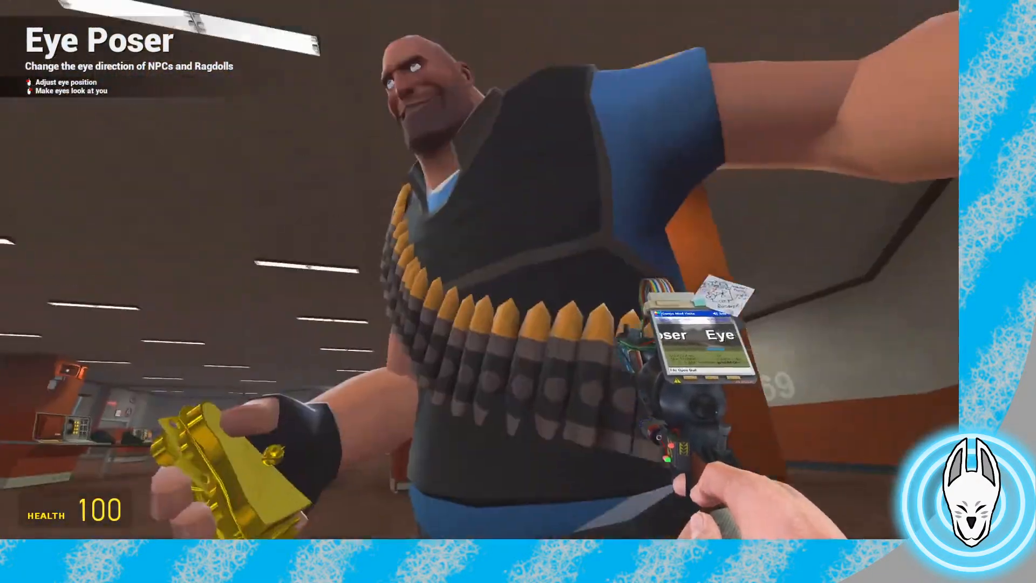
right_click(481, 271)
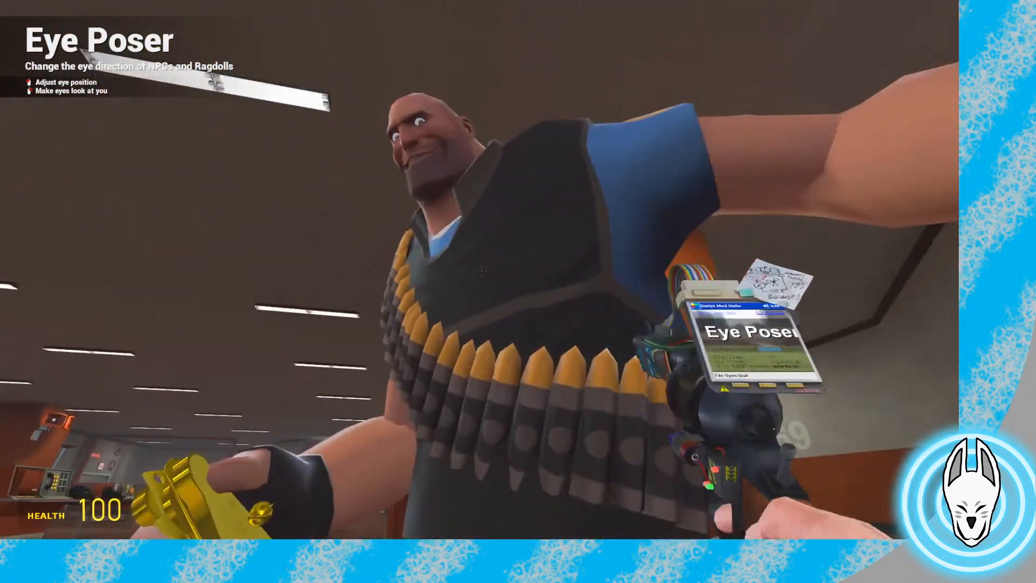
key(a)
Bring up the Face Poser and look over the blue Heavy's whole pose from different distances
key(q)
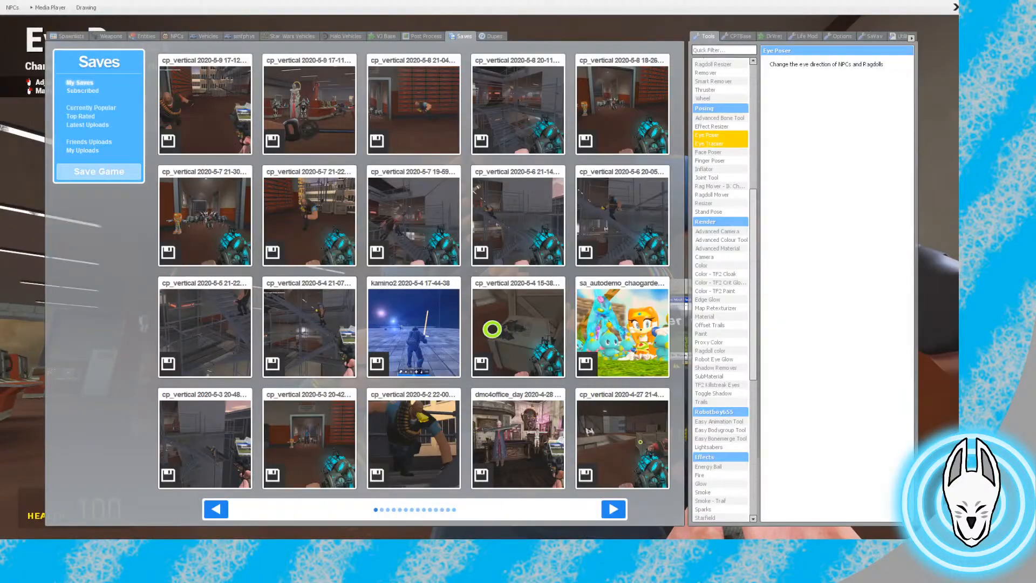
key(s)
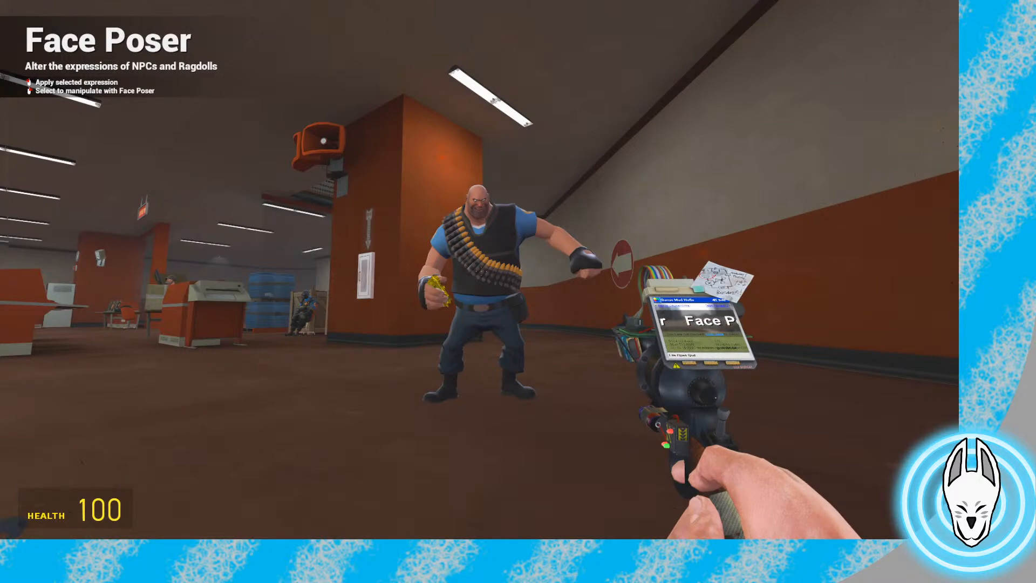
key(w)
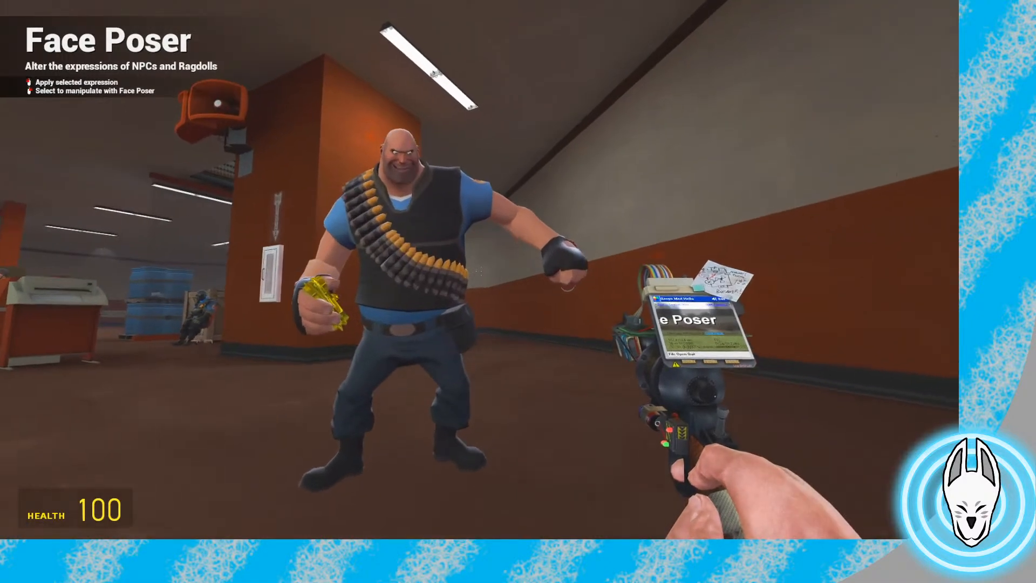
With Ragdoll Mover, bend the blue Heavy's left arm and turn the hand so it rests against his hip
key(q)
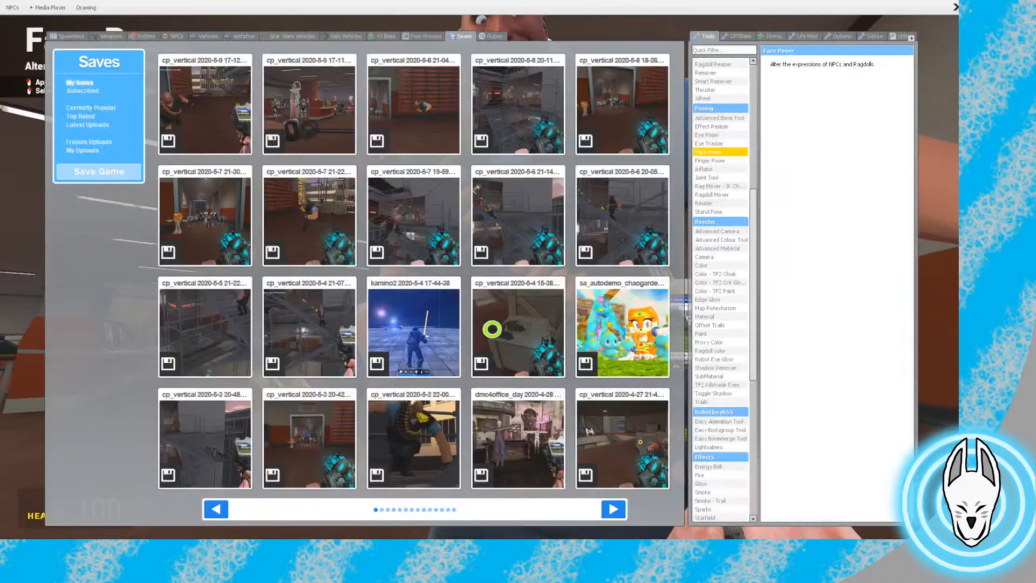
click(712, 195)
key(q)
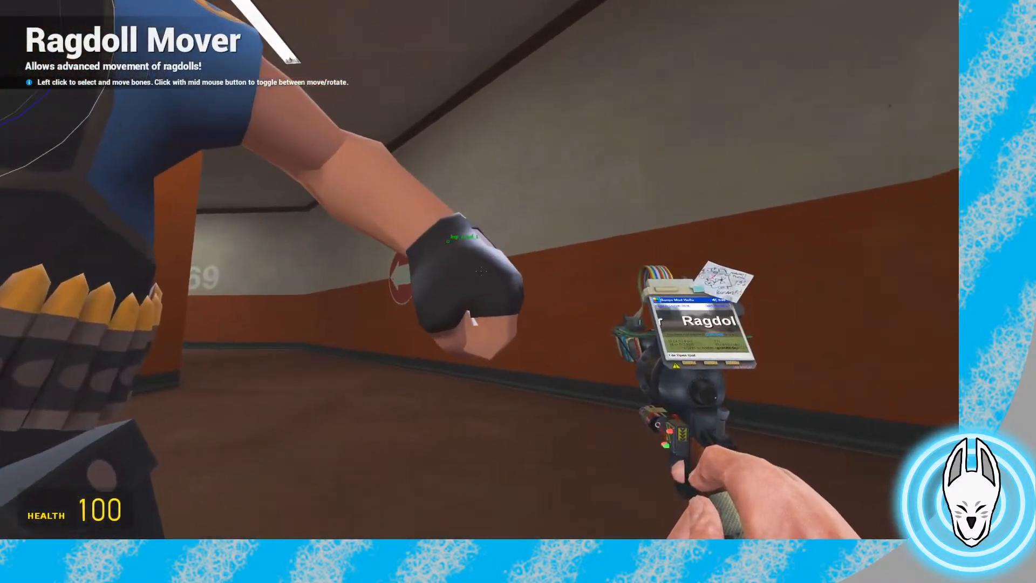
click(481, 271)
key(q)
key(q)
middle_click(480, 271)
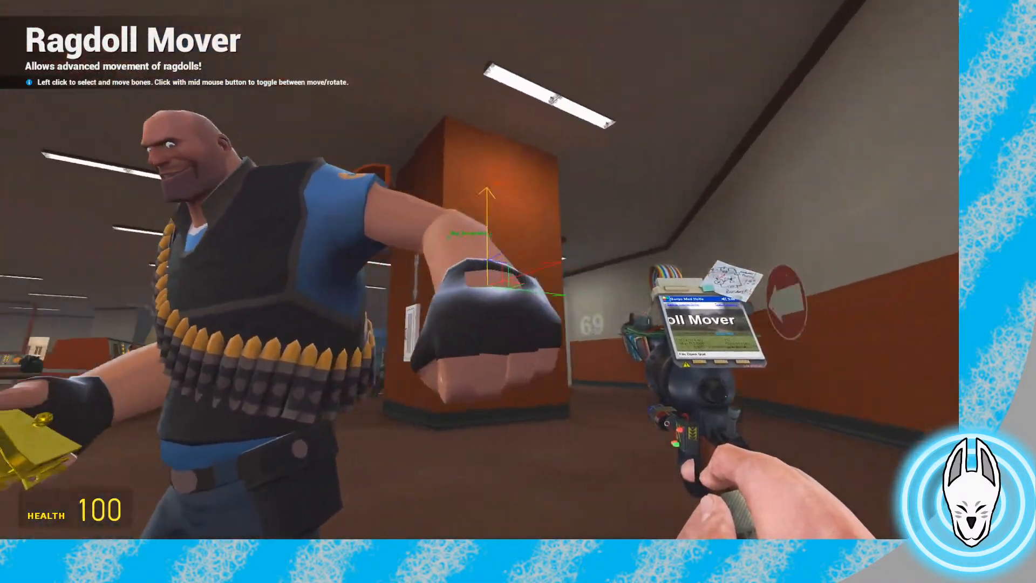
drag(479, 269, 480, 269)
key(s)
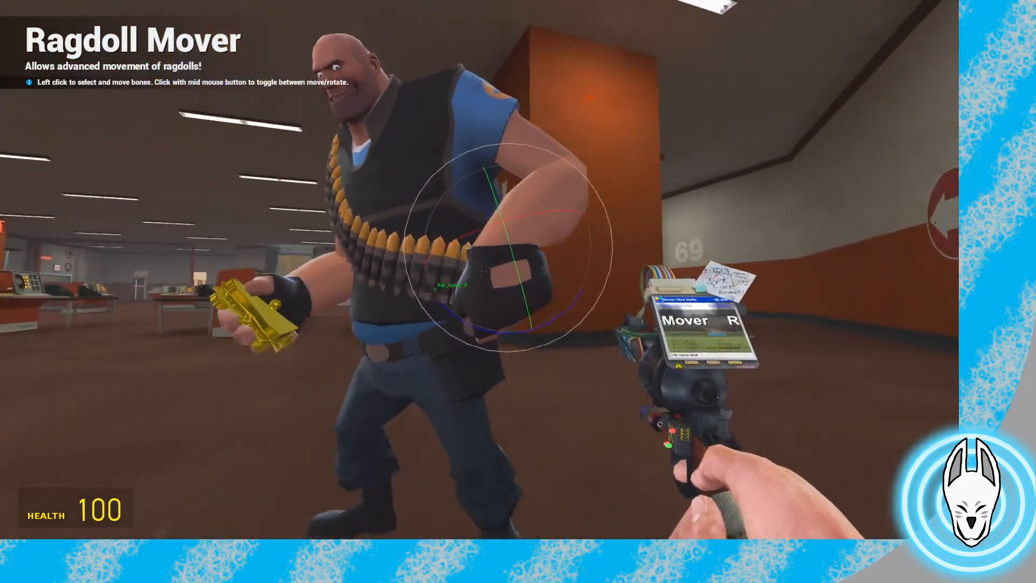
middle_click(519, 292)
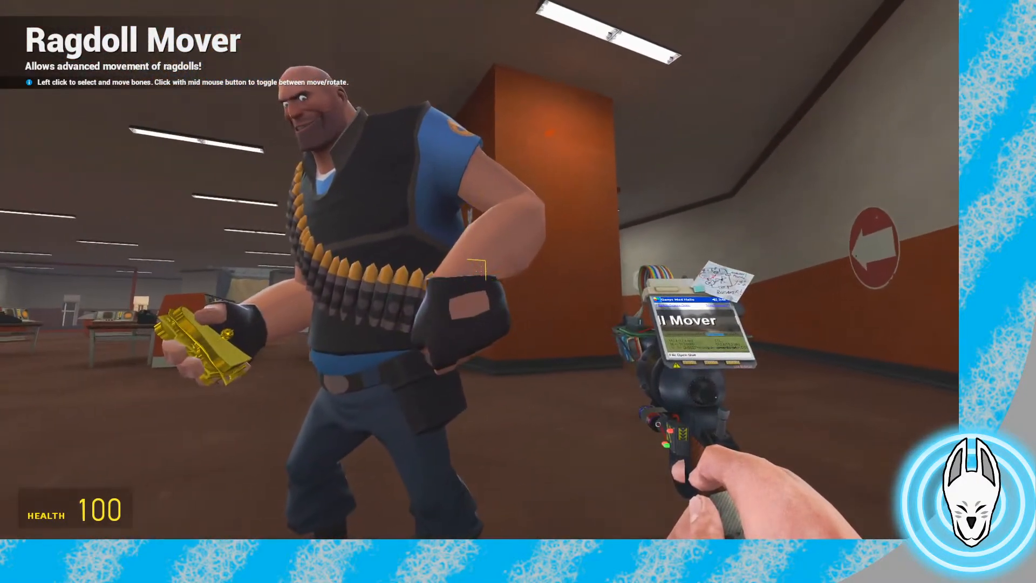
key(w)
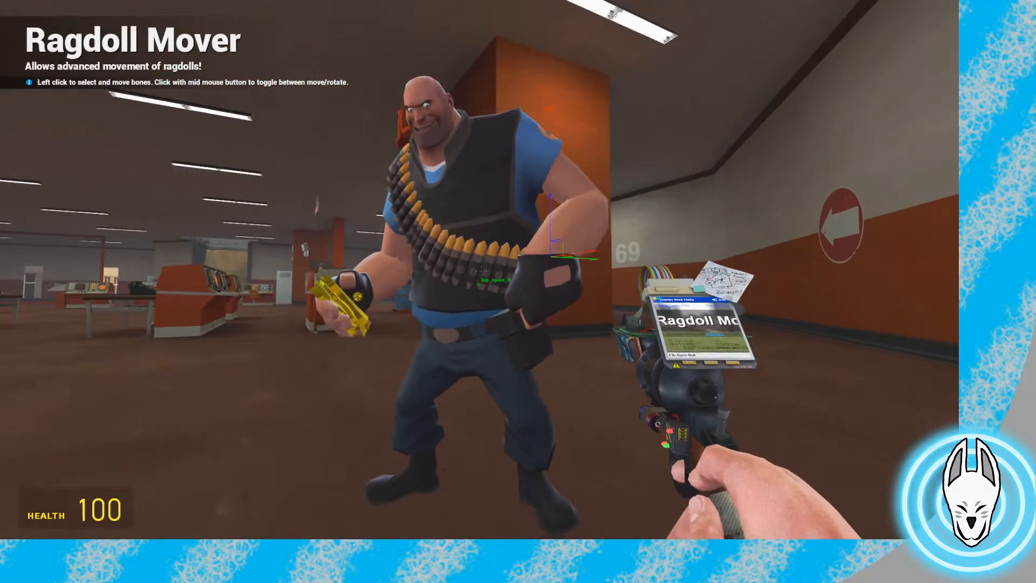
Switch to the Face Poser and examine the blue Heavy's pose and expression from several sides
key(q)
click(708, 152)
key(q)
key(s)
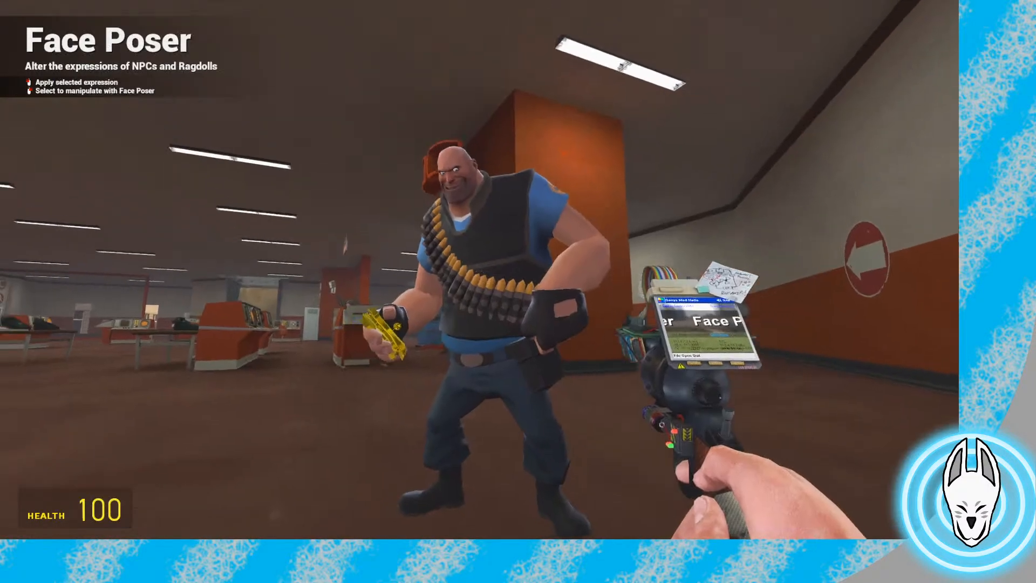
key(a)
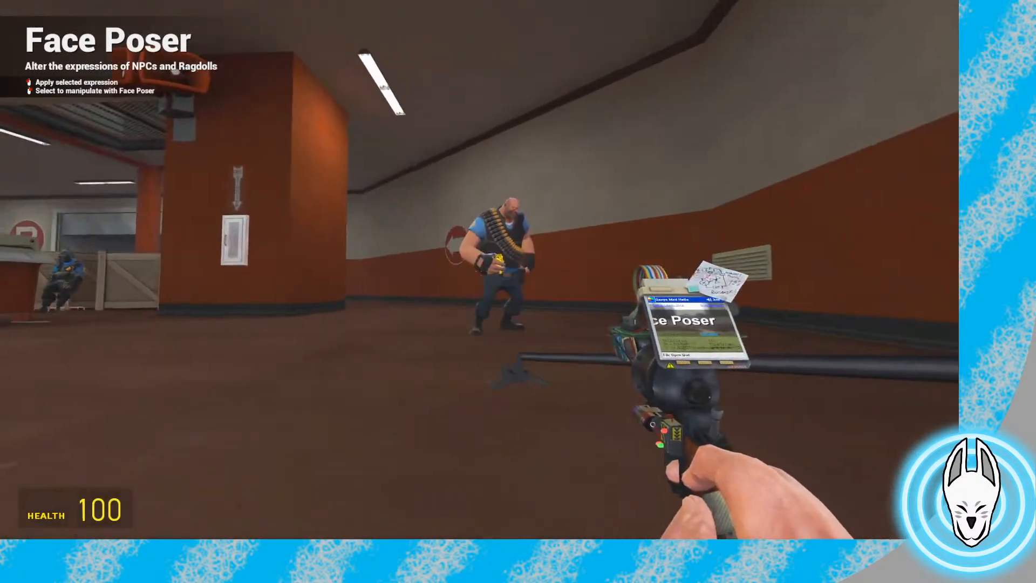
key(w)
key(s)
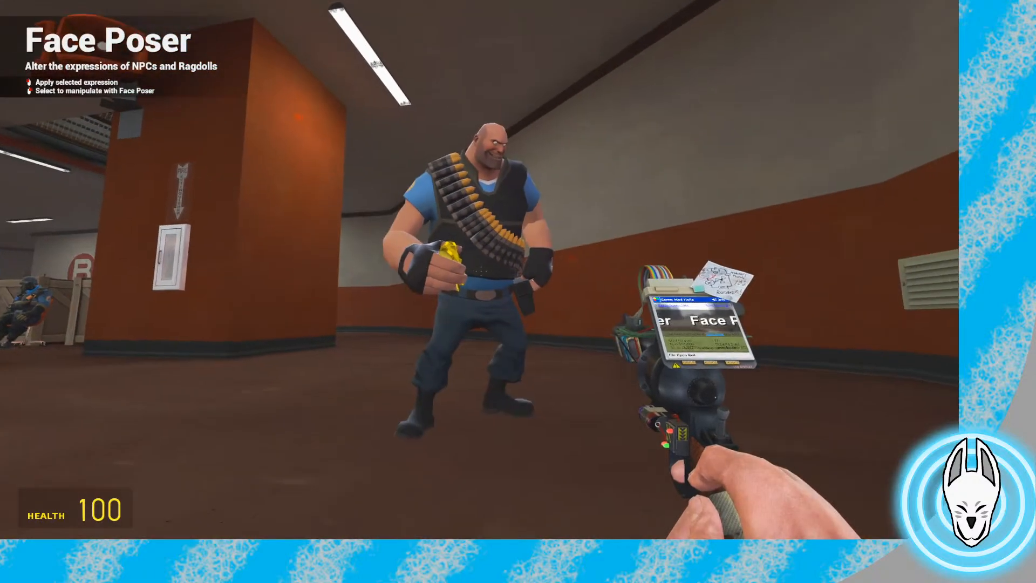
Set the Right Frown flex of the blue Heavy's face to 0.07 in the Face Poser
key(c)
key(w)
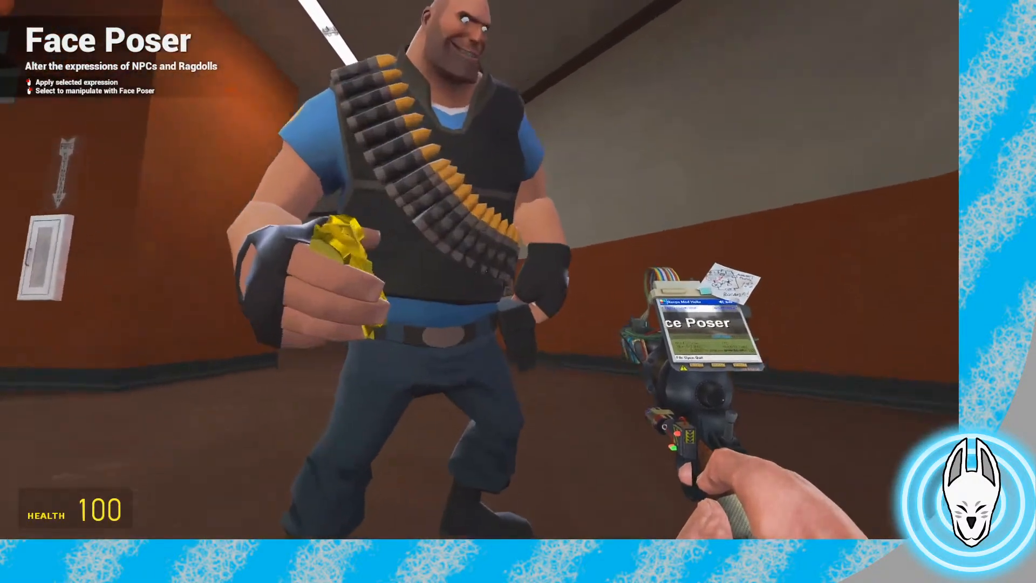
key(d)
key(c)
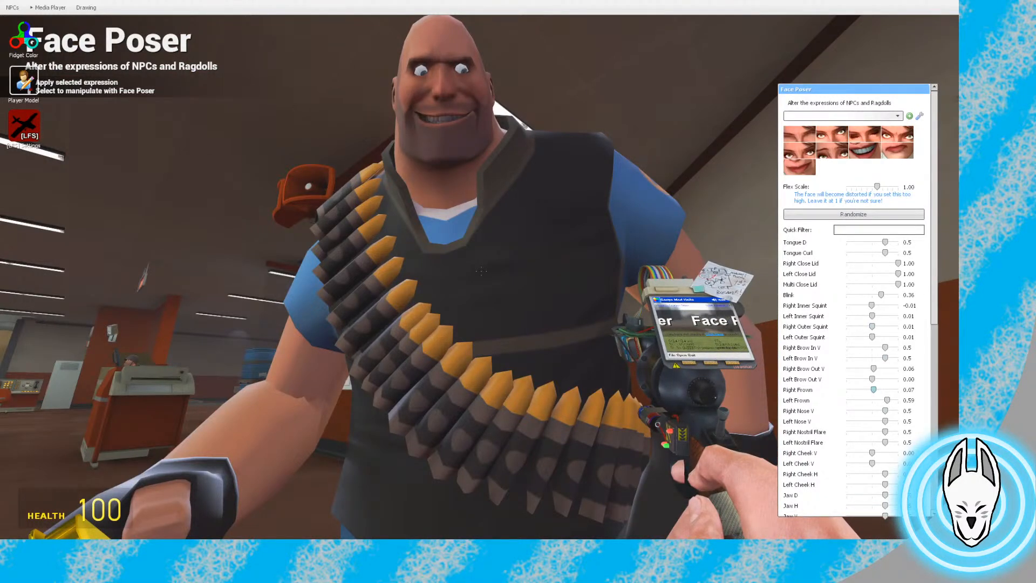
key(s)
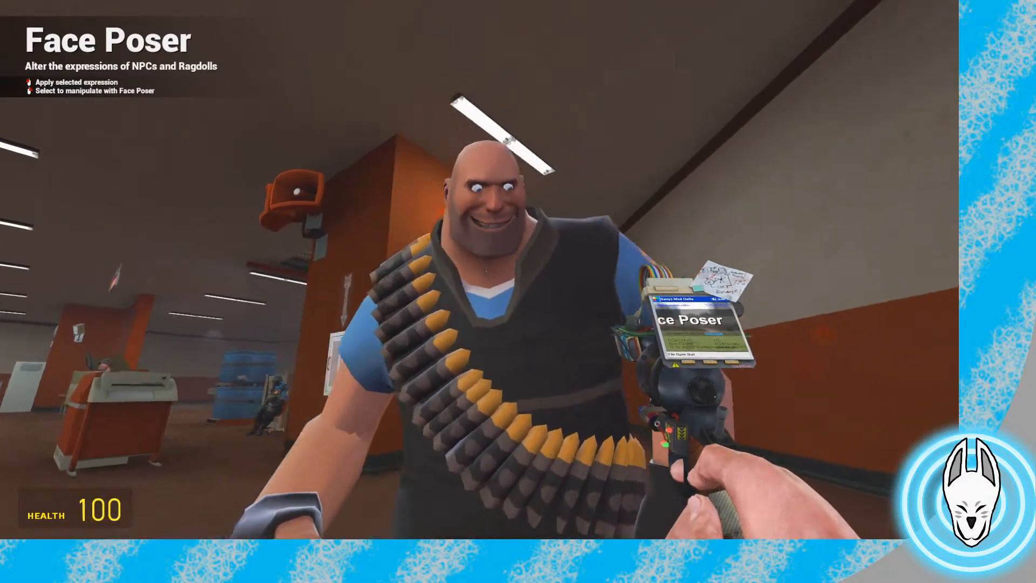
Set the blue Heavy's Left Frown to 0.11 and adjust the mouth flexes into a closed smile
key(c)
scroll(854, 300, down, 2)
scroll(855, 300, down, 1)
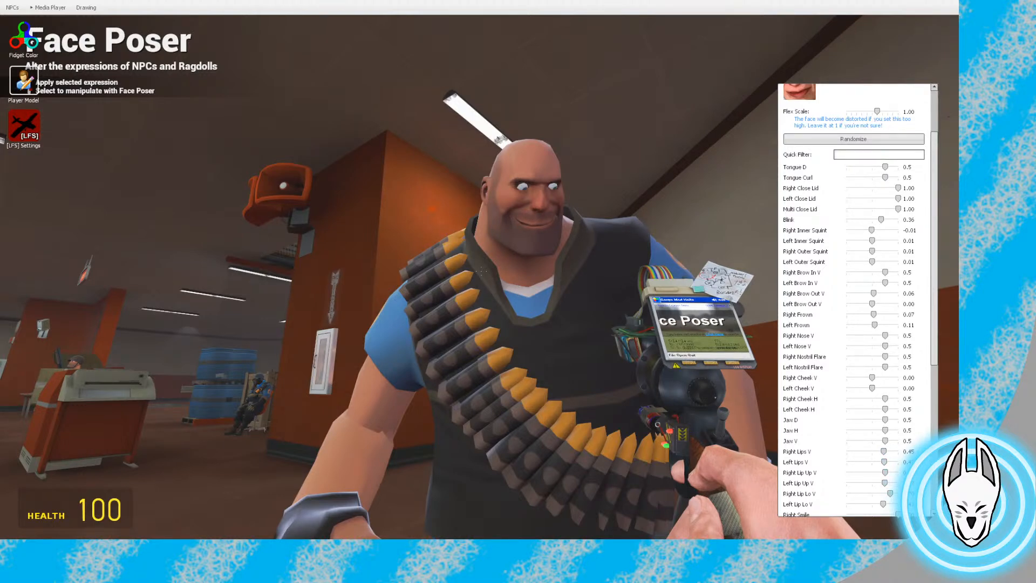
key(d)
key(w)
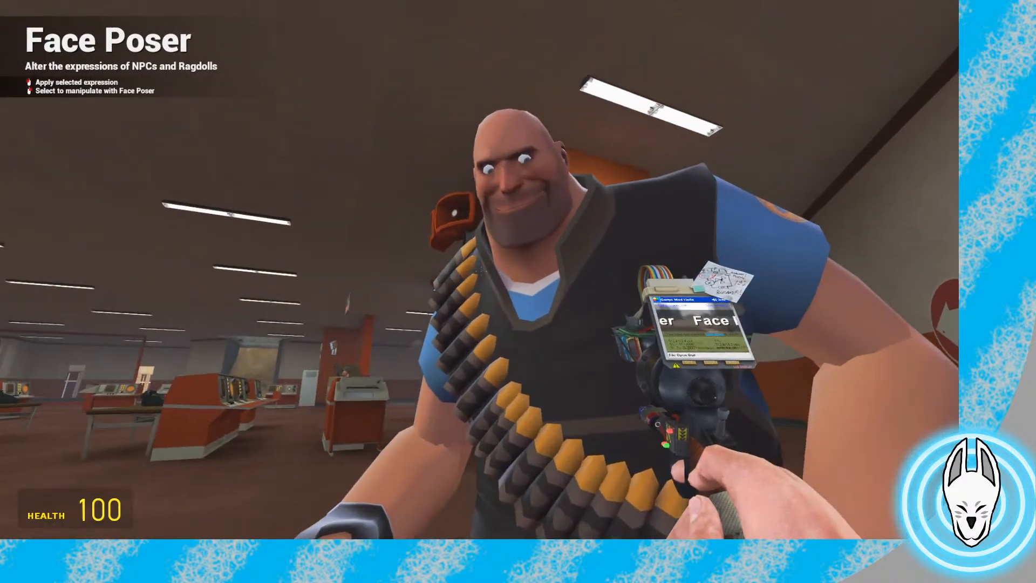
Set the blue Heavy's Right Lip Lo V to 0.51 and check the expression from several distances
key(c)
scroll(855, 300, down, 2)
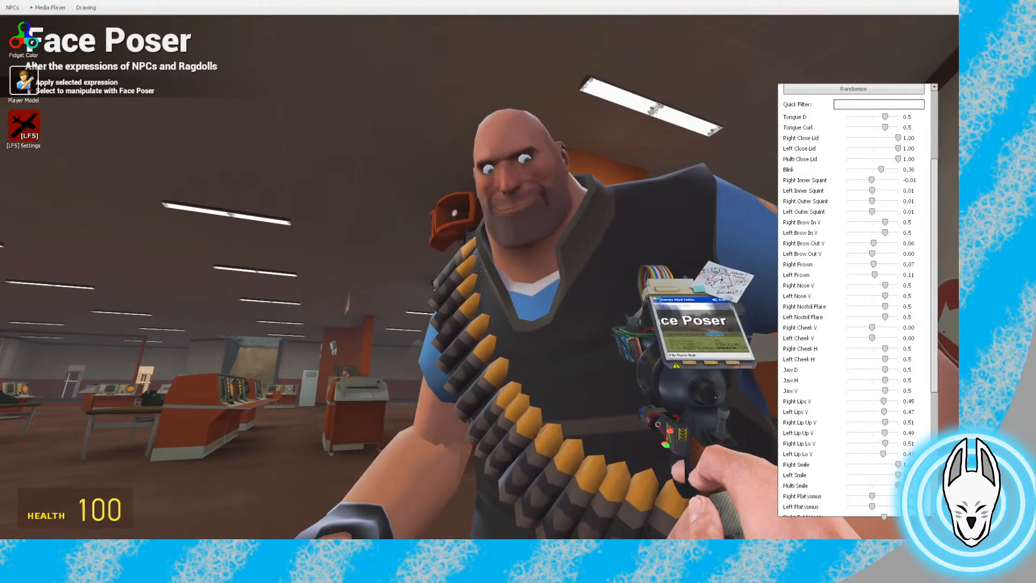
key(a)
key(s)
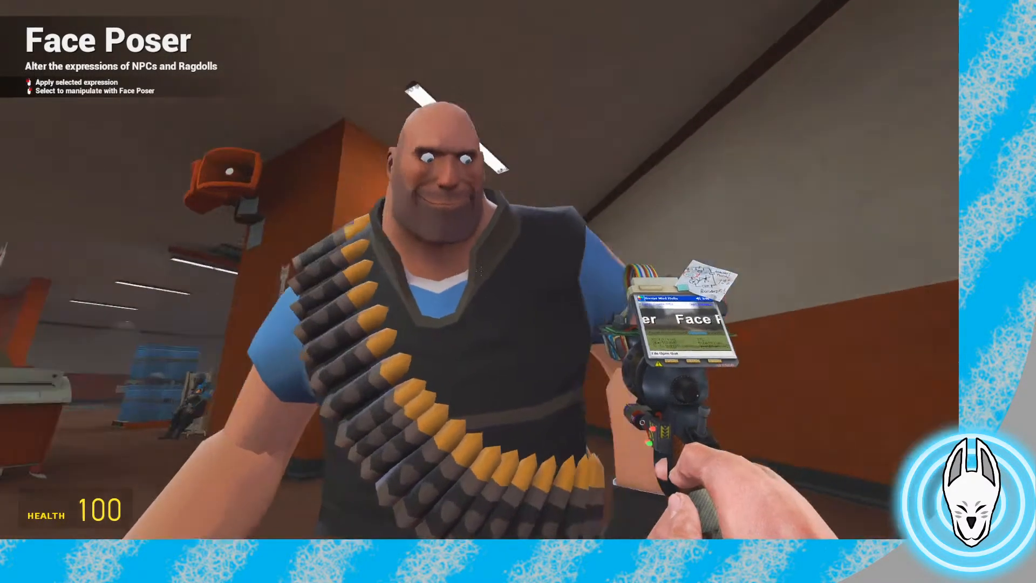
key(w)
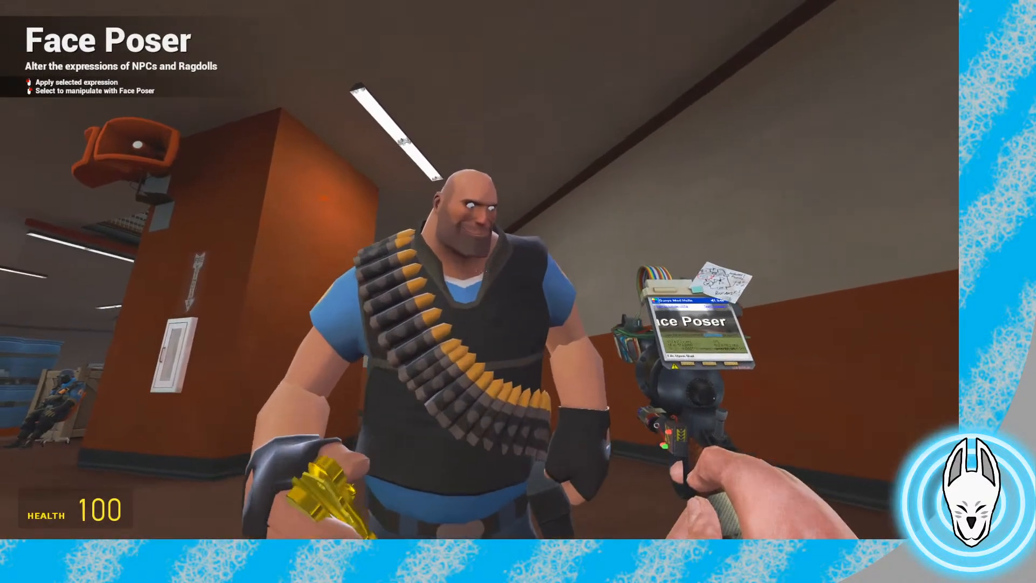
key(s)
key(a)
key(s)
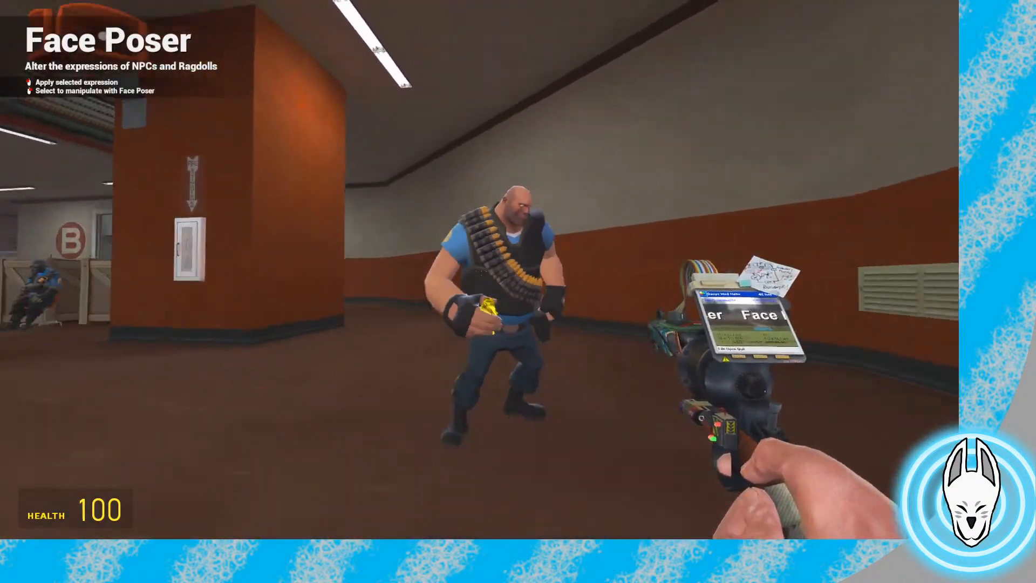
Switch to the Finger Poser and bring up the finger controls for the blue Heavy's left hand
key(q)
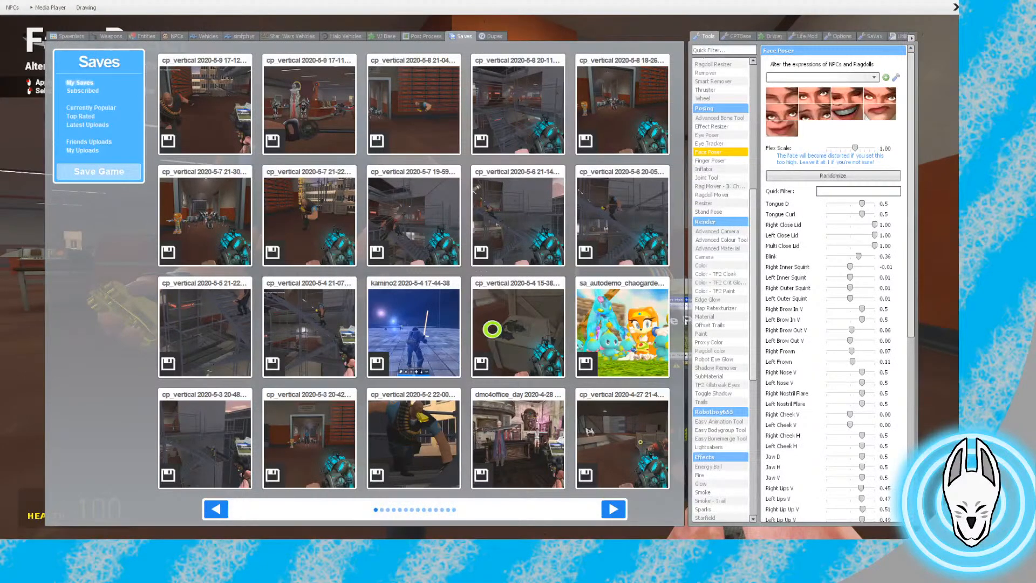
click(710, 161)
key(s)
key(w)
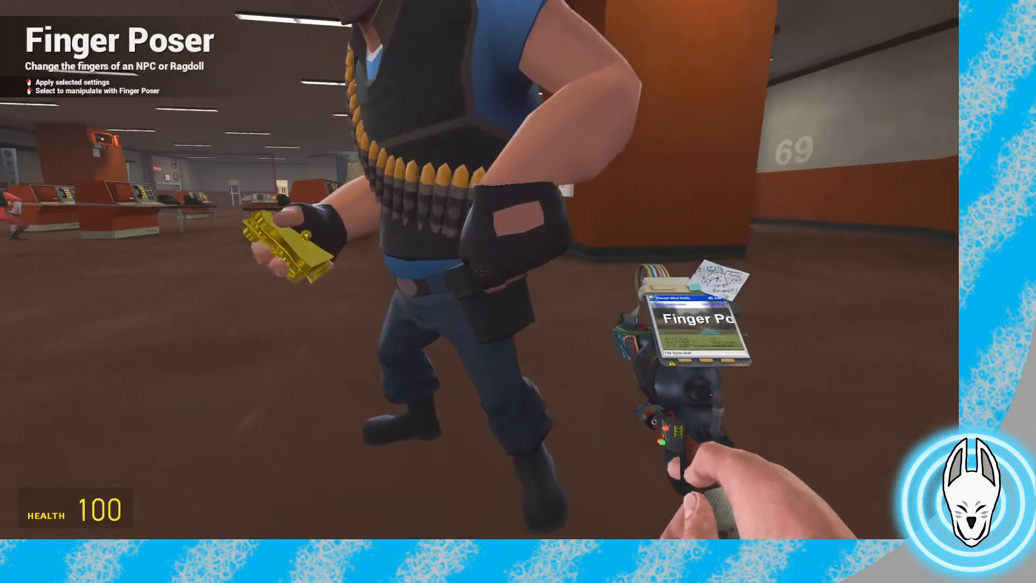
key(a)
key(c)
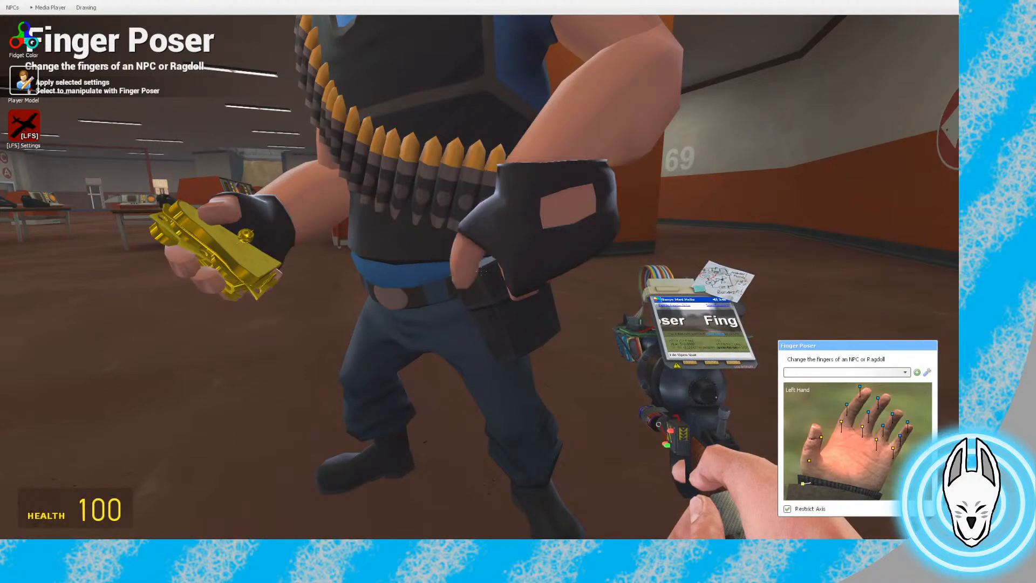
Uncurl the first finger of the blue Heavy's left hand so it points down along his hip
key(a)
key(w)
key(c)
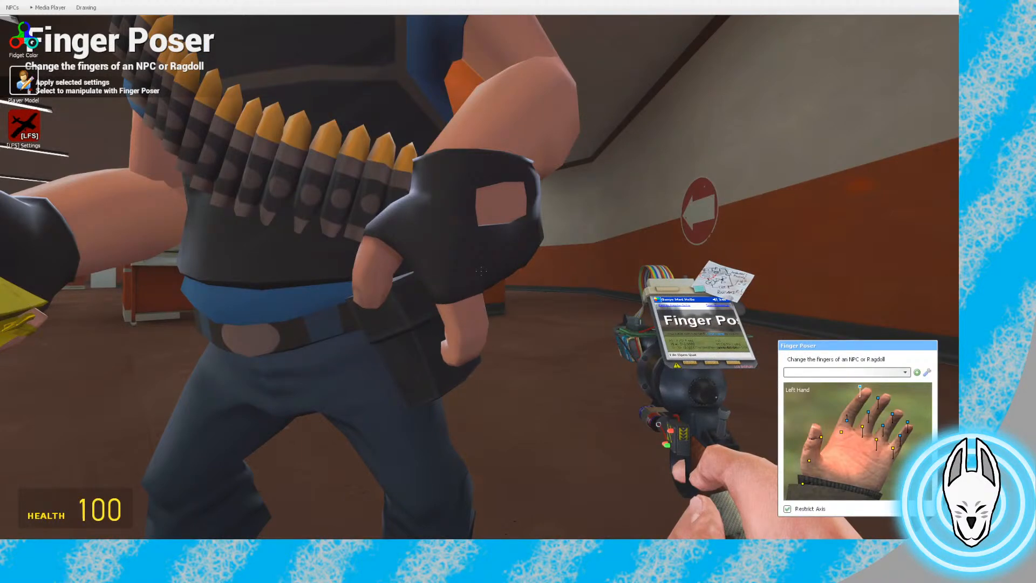
drag(859, 398, 860, 397)
key(d)
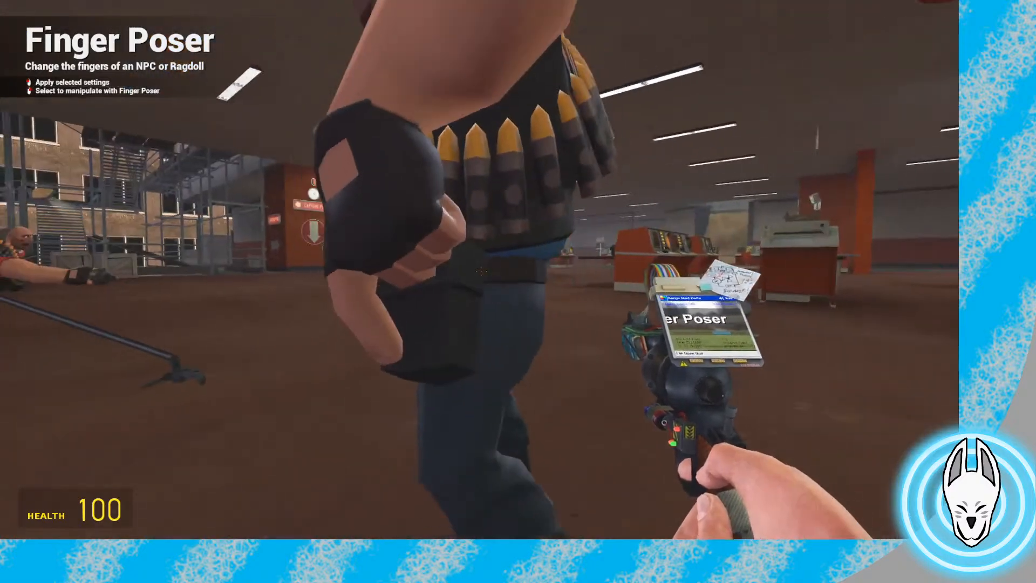
Loosen the neighbouring fingers of the blue Heavy's left hand into a relaxed curl and check the hand
key(c)
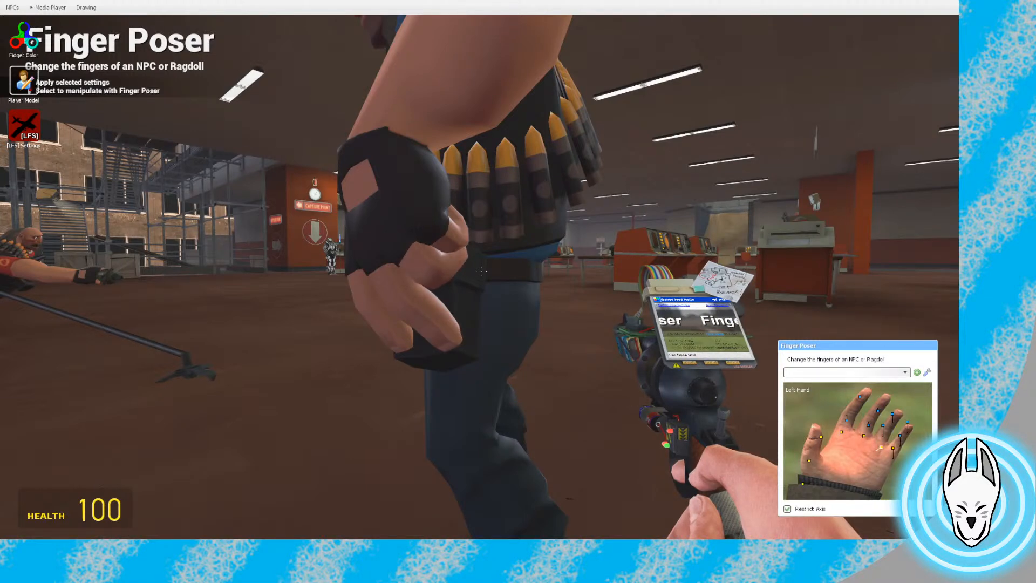
key(c)
key(s)
key(d)
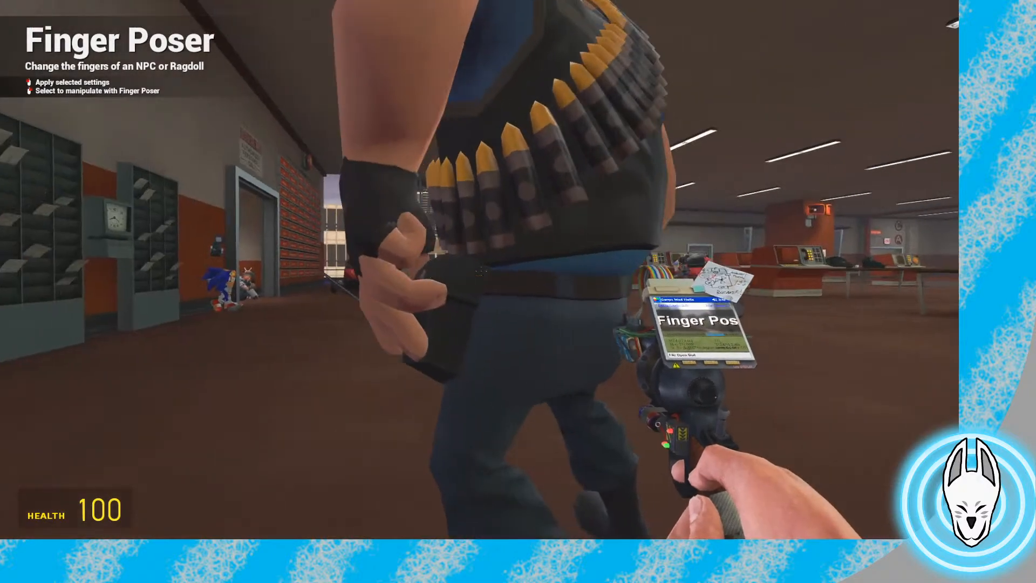
key(w)
key(s)
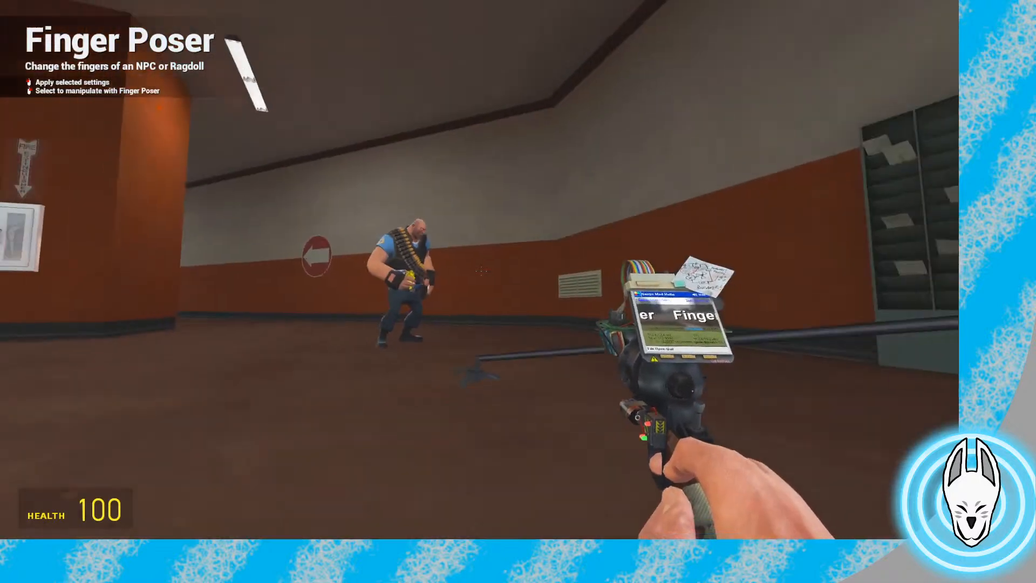
Switch to the camera and zoom in on the blue Heavy to review the whole pose
scroll(481, 270, up, 1)
click(481, 270)
right_click(481, 270)
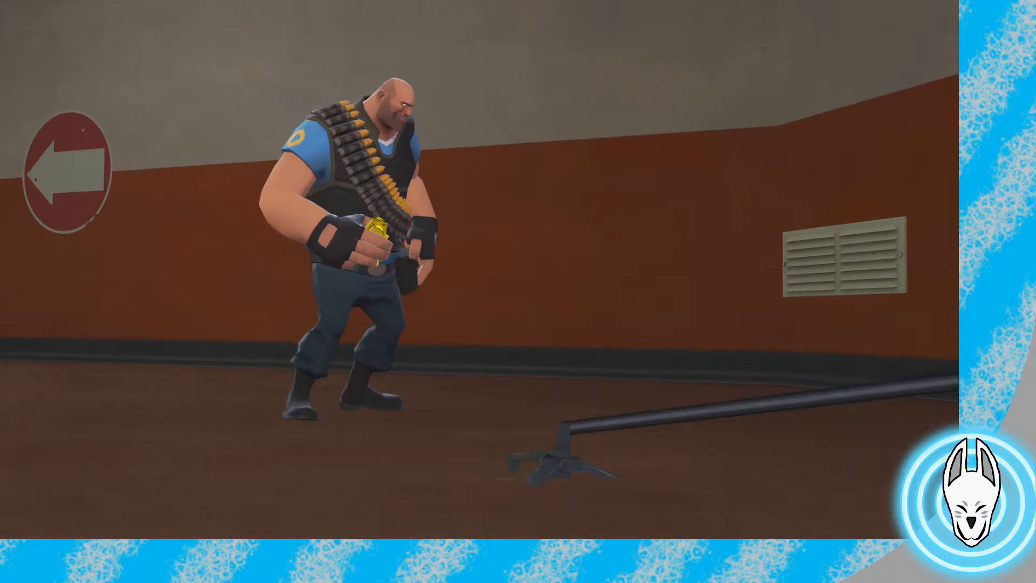
Switch back to the Ragdoll Mover, inspect the blue Heavy's upright pose, and record it as a keyframe at frame 7
key(q)
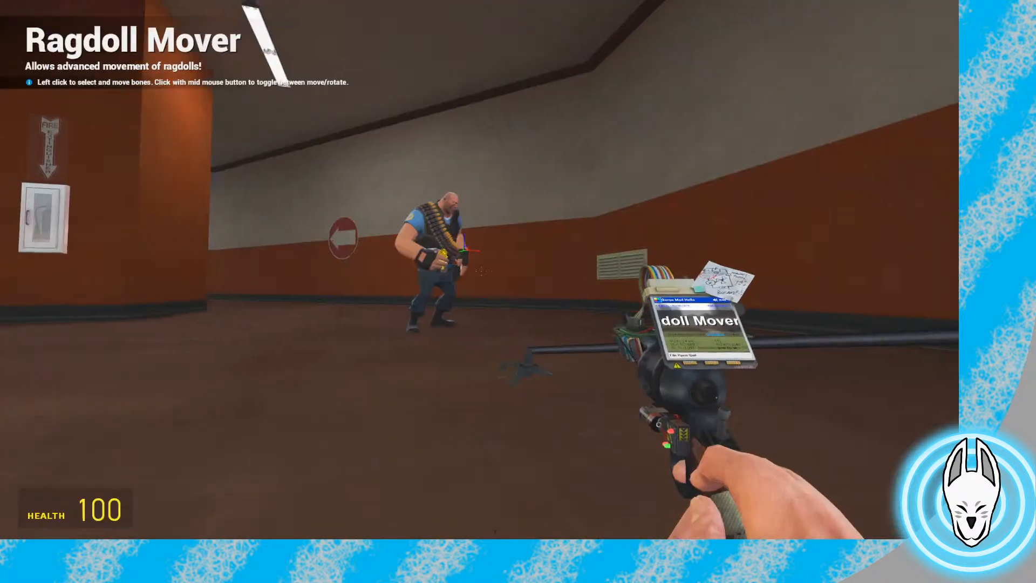
key(w)
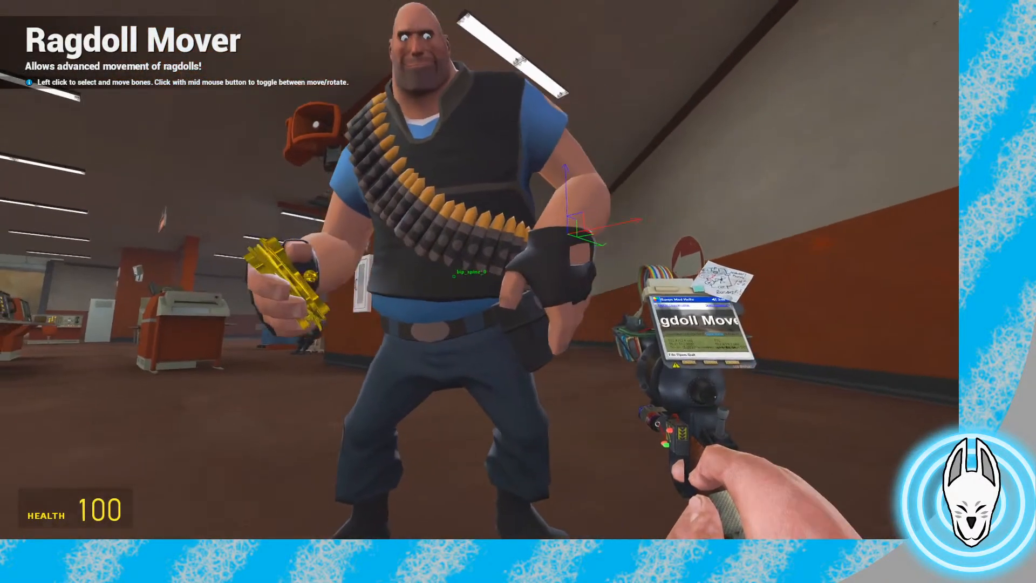
key(w)
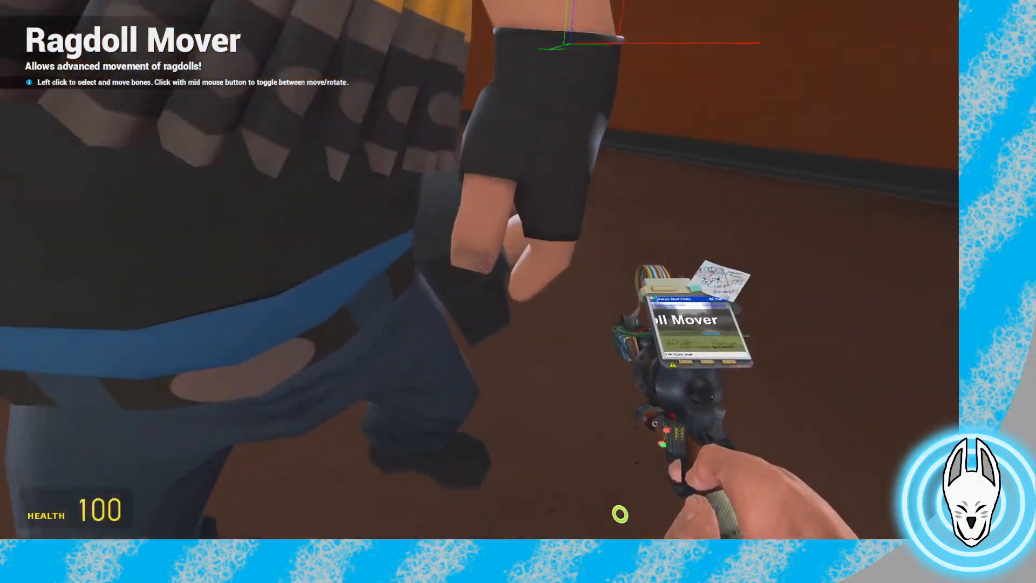
key(s)
key(a)
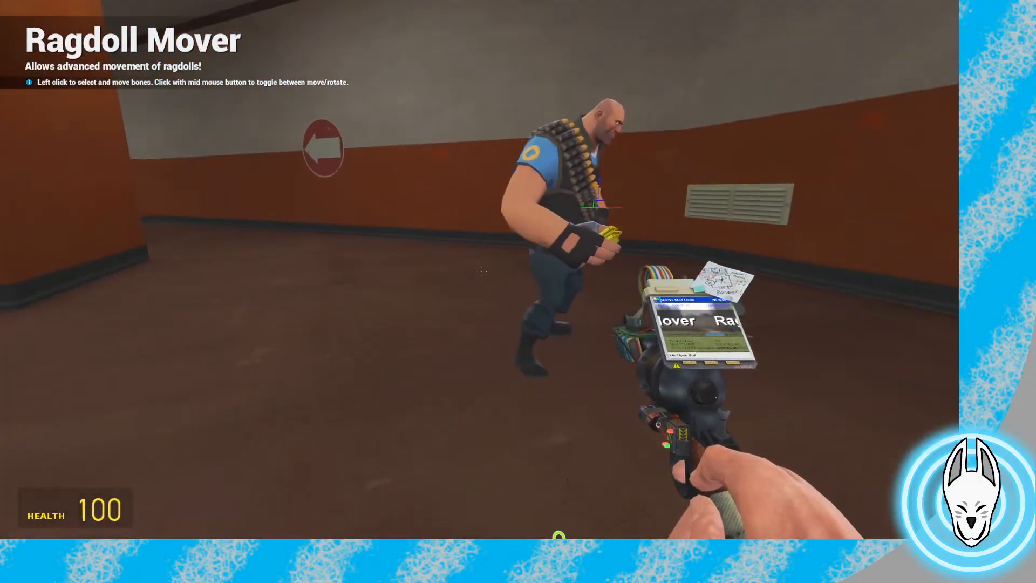
key(a)
key(c)
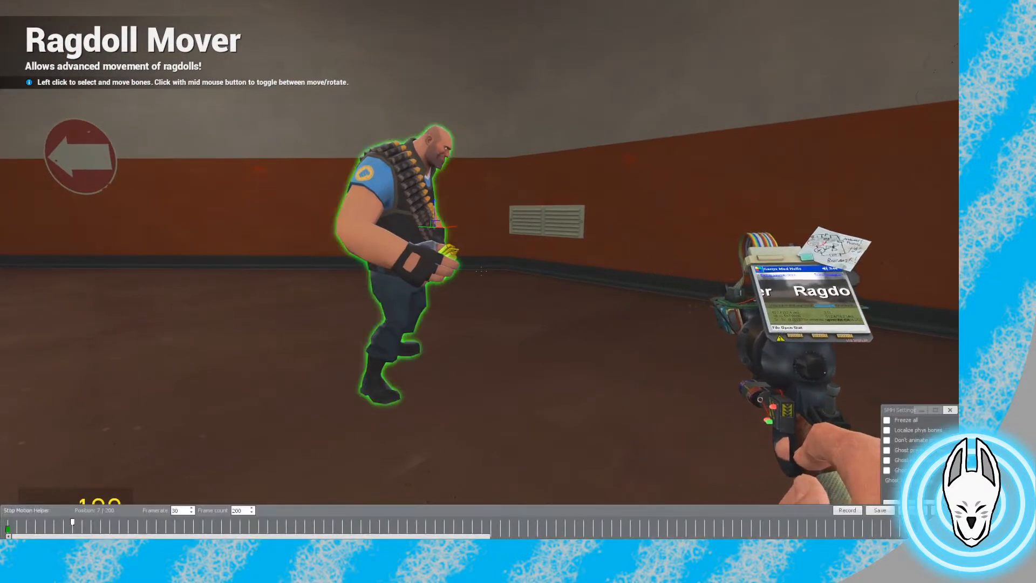
click(847, 510)
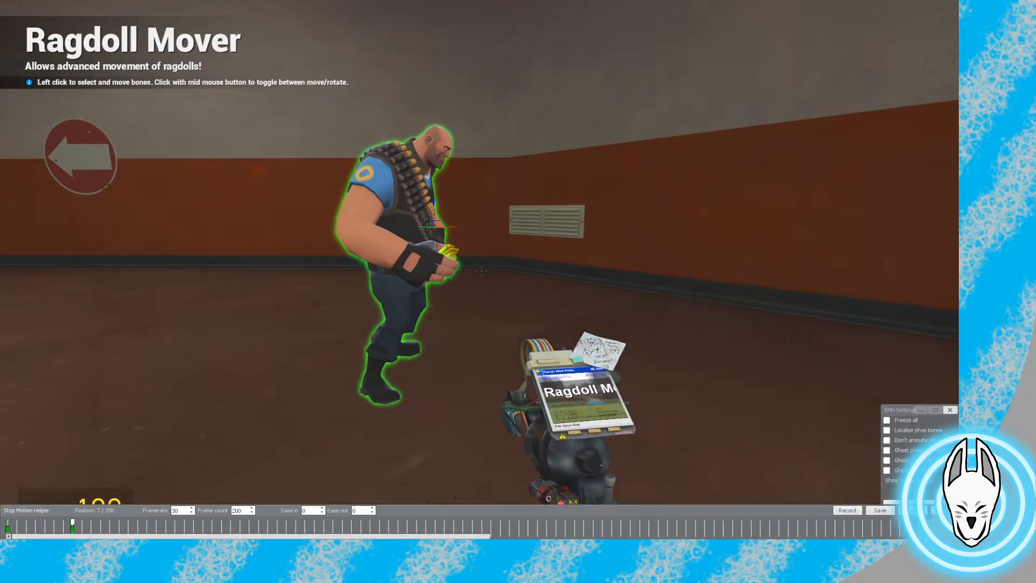
Return to frame 0 to check the starting pose and set the first keyframe's ease out to 1
drag(73, 523, 8, 523)
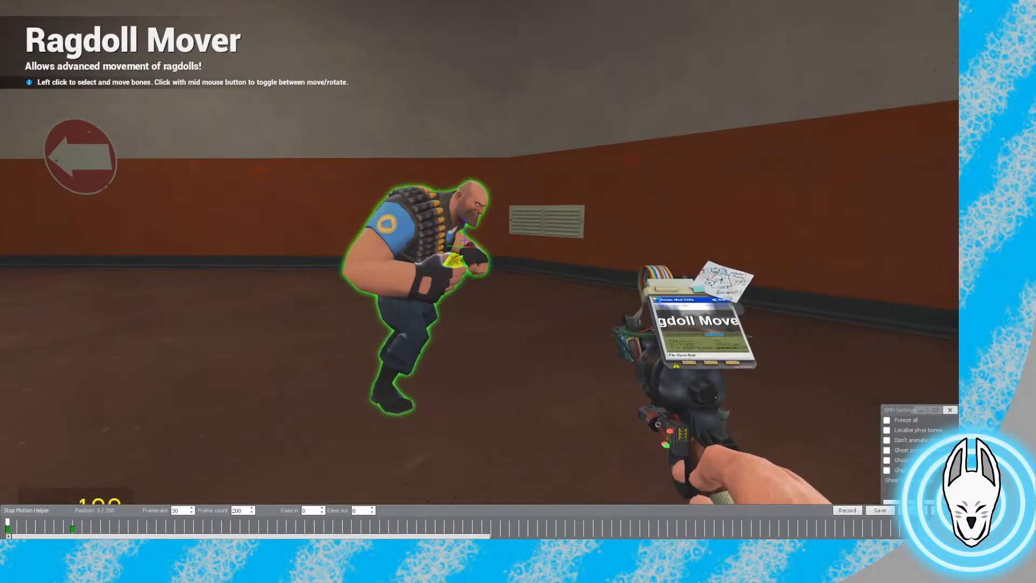
key(c)
key(d)
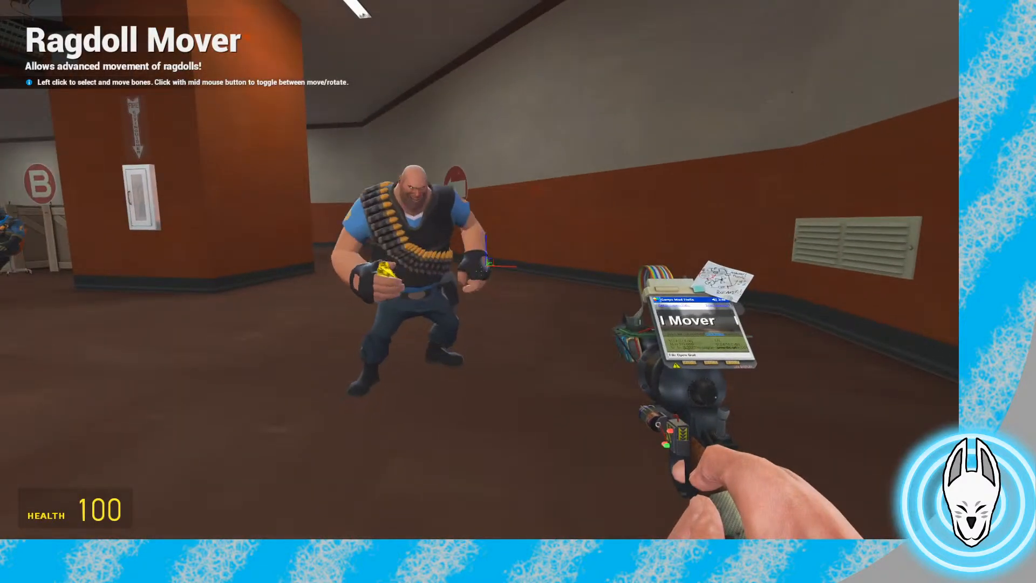
key(c)
drag(16, 522, 8, 522)
click(360, 511)
text(1)
Move the second keyframe to frame 8 and set its ease in to 1
drag(72, 529, 82, 529)
click(82, 522)
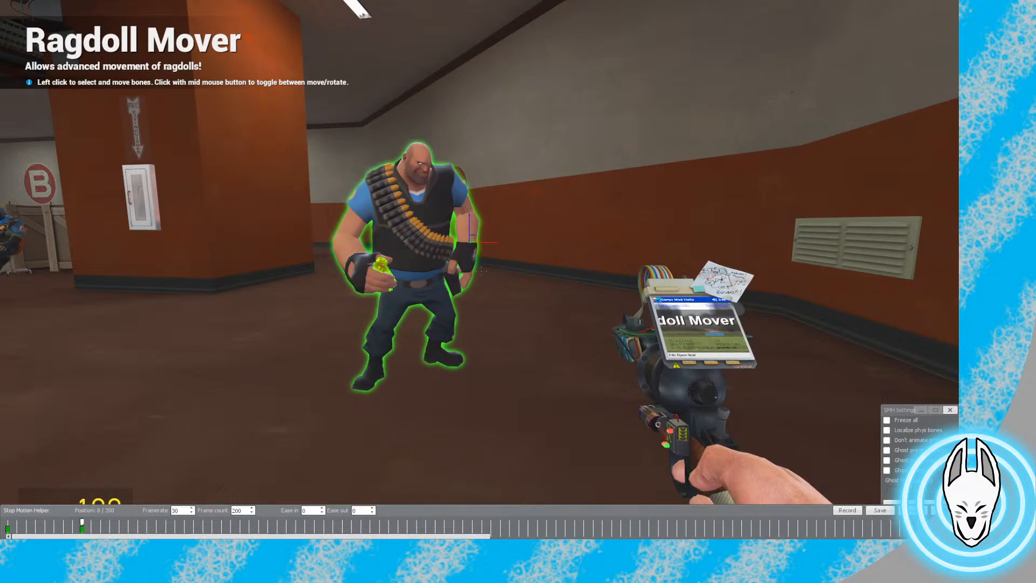
click(310, 511)
key(BackSpace)
text(1)
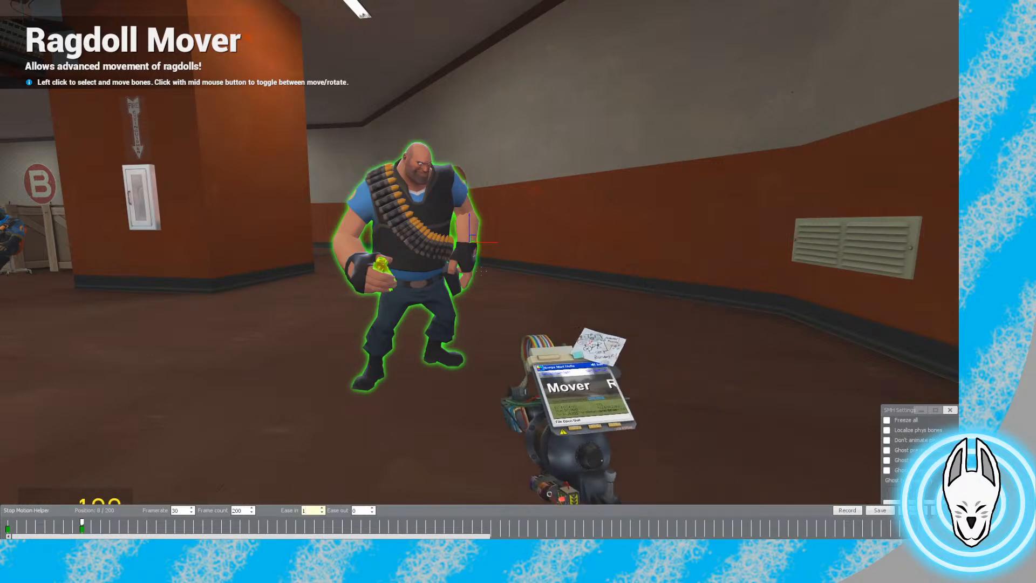
At frame 4, rotate the blue Heavy's chest and swing his left hand outward to shape the in-between pose
drag(82, 523, 45, 523)
key(c)
key(w)
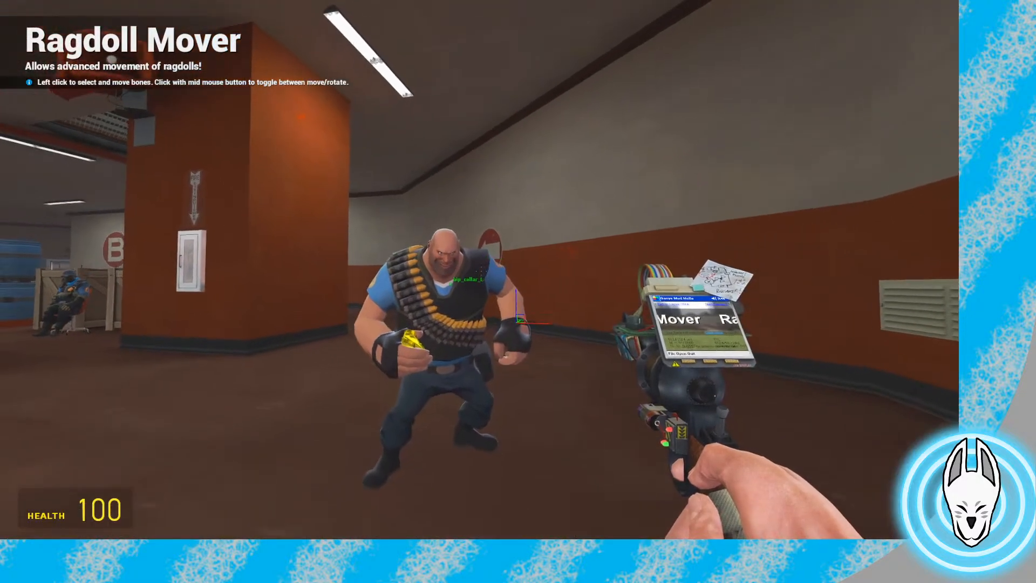
click(481, 271)
middle_click(481, 271)
key(w)
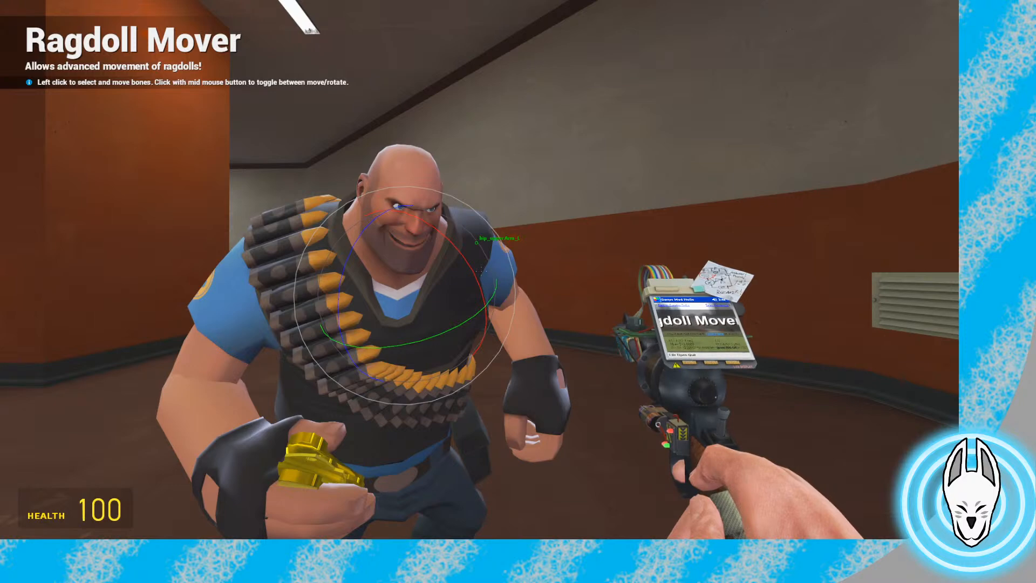
key(d)
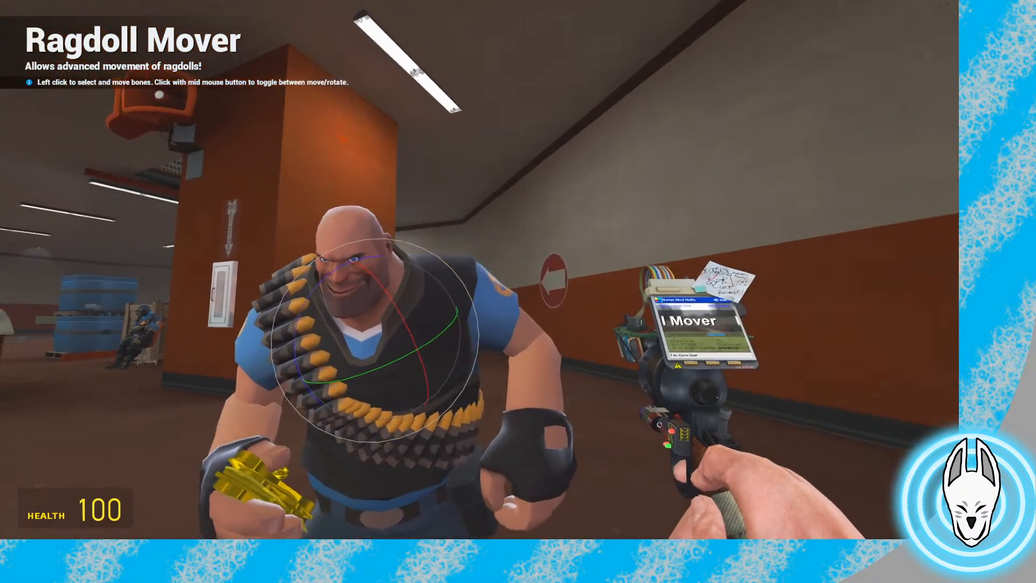
drag(481, 270, 480, 270)
middle_click(480, 270)
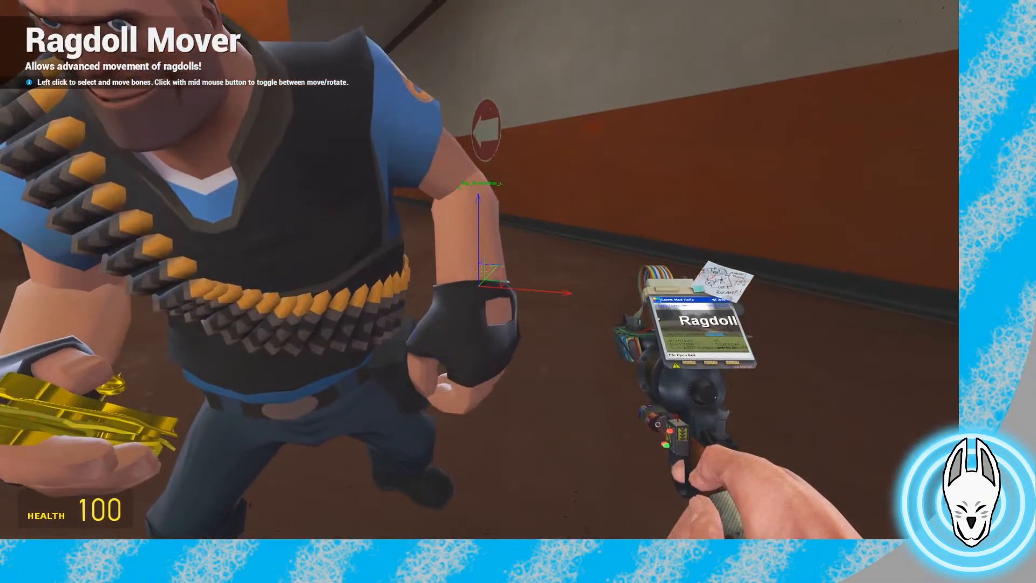
key(s)
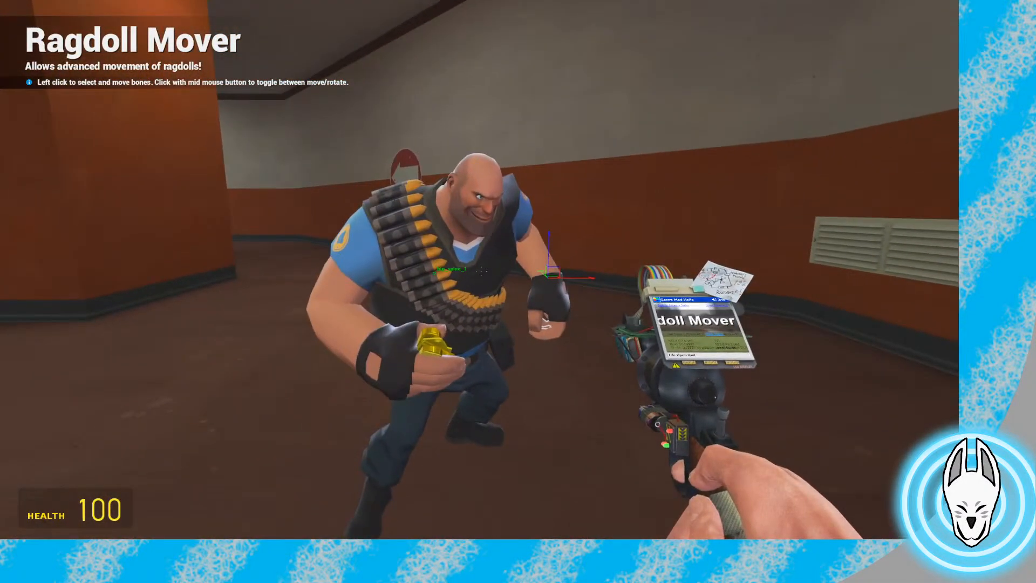
Record the in-between pose as a keyframe at frame 4 and scrub between frames 0 and 8 to review the motion
key(c)
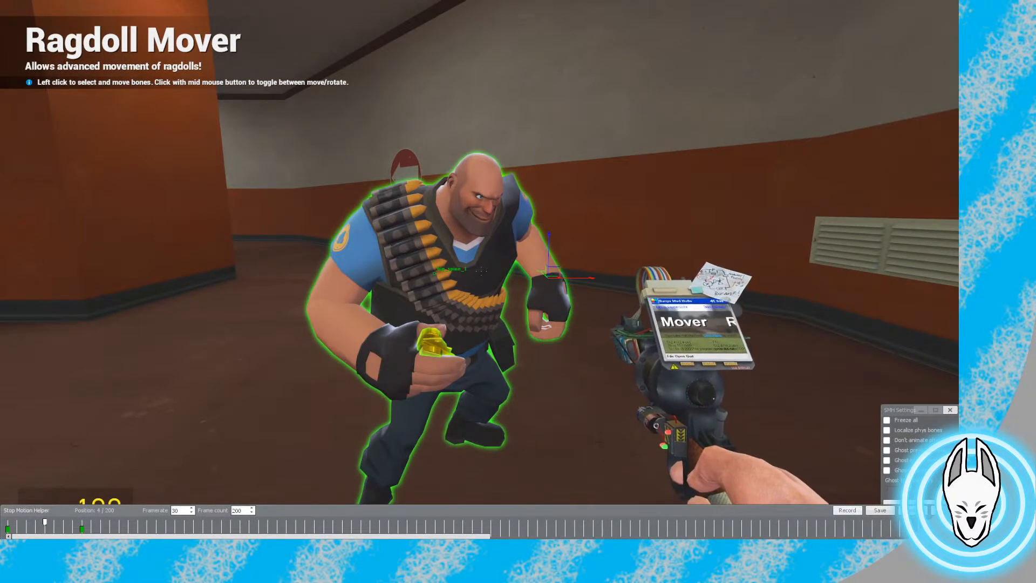
key(r)
drag(44, 522, 8, 522)
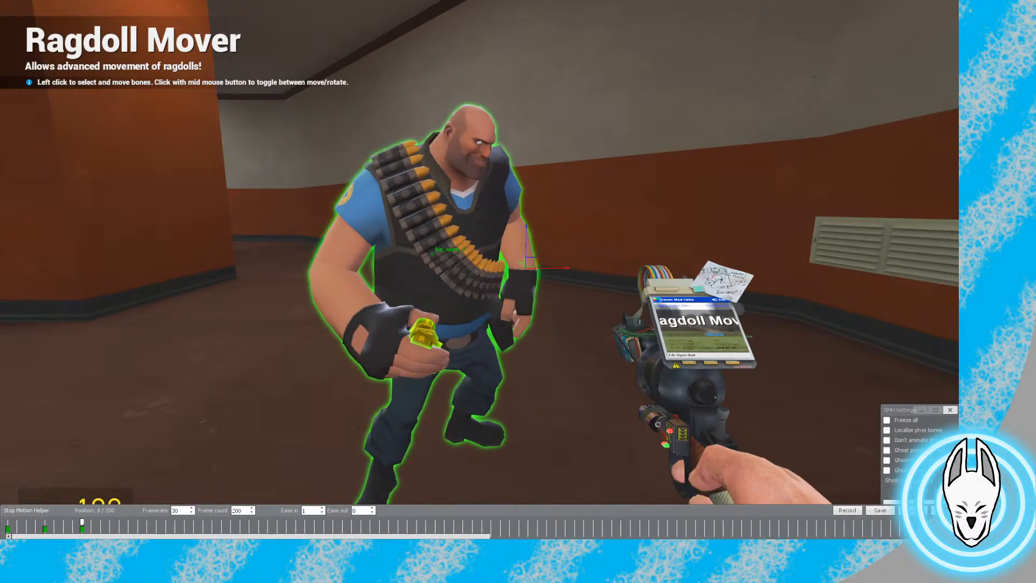
key(c)
key(c)
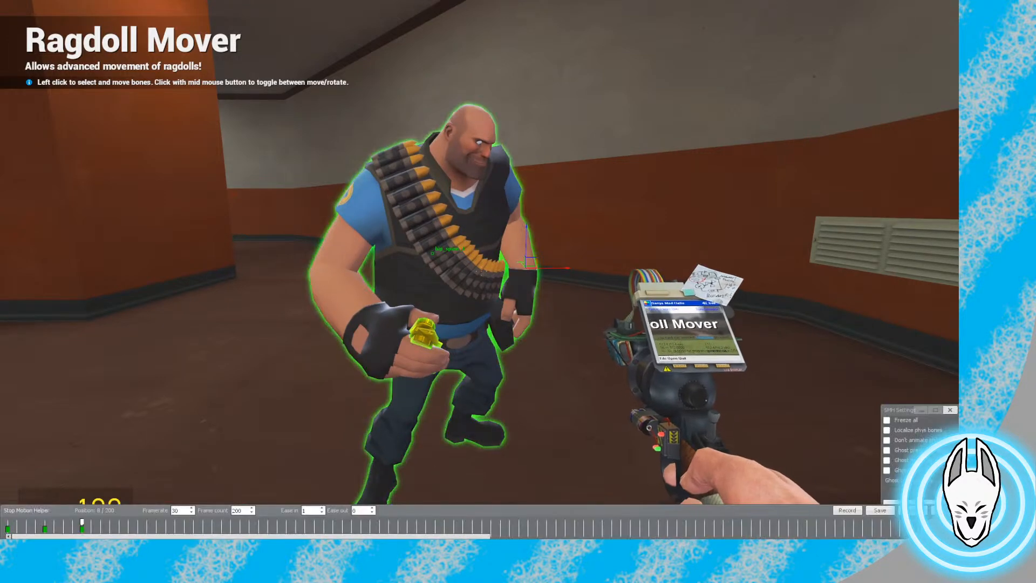
drag(82, 522, 8, 522)
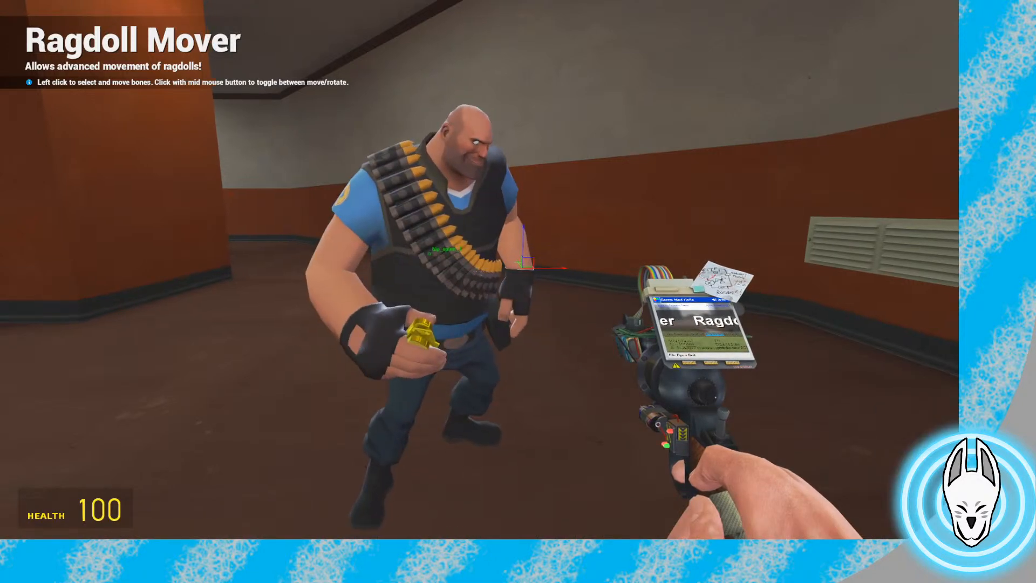
Keep the frame 8 keyframe's ease in at 1 and move the playhead to frame 11
key(c)
drag(16, 522, 82, 522)
click(310, 511)
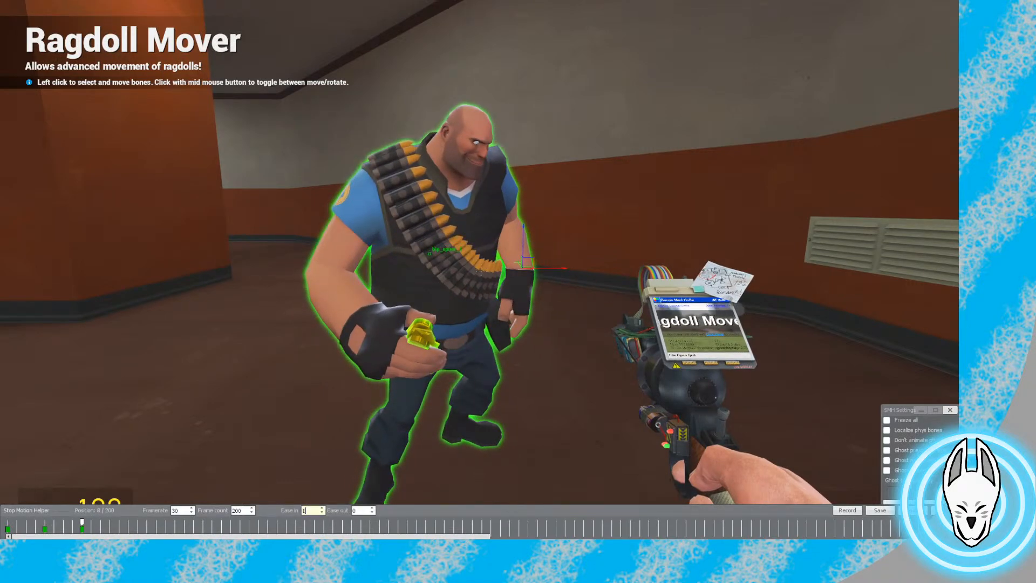
key(Return)
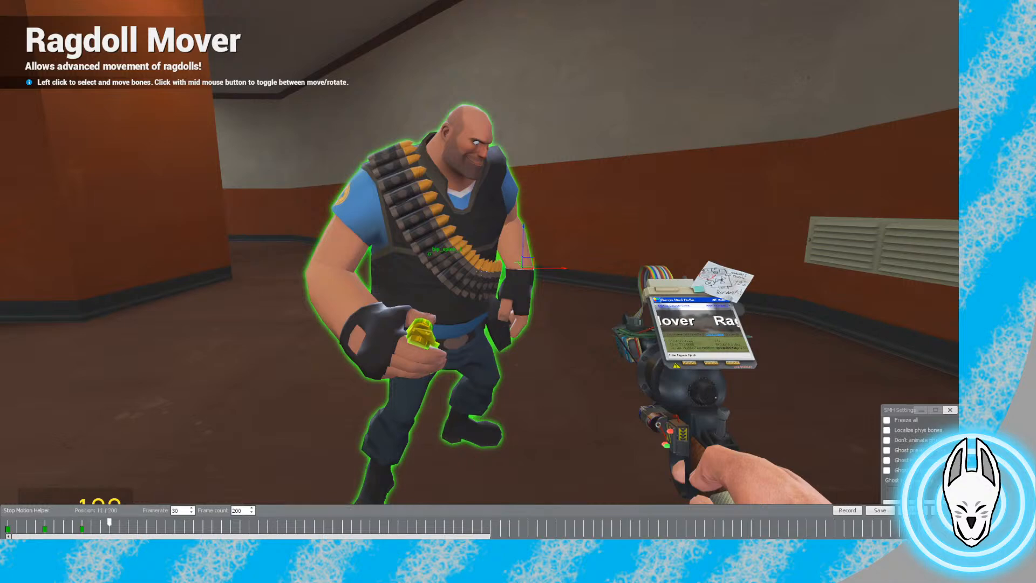
Enable Right Hand IK for the Ragdoll Mover and adjust the blue Heavy's lower torso for the frame 11 pose
key(q)
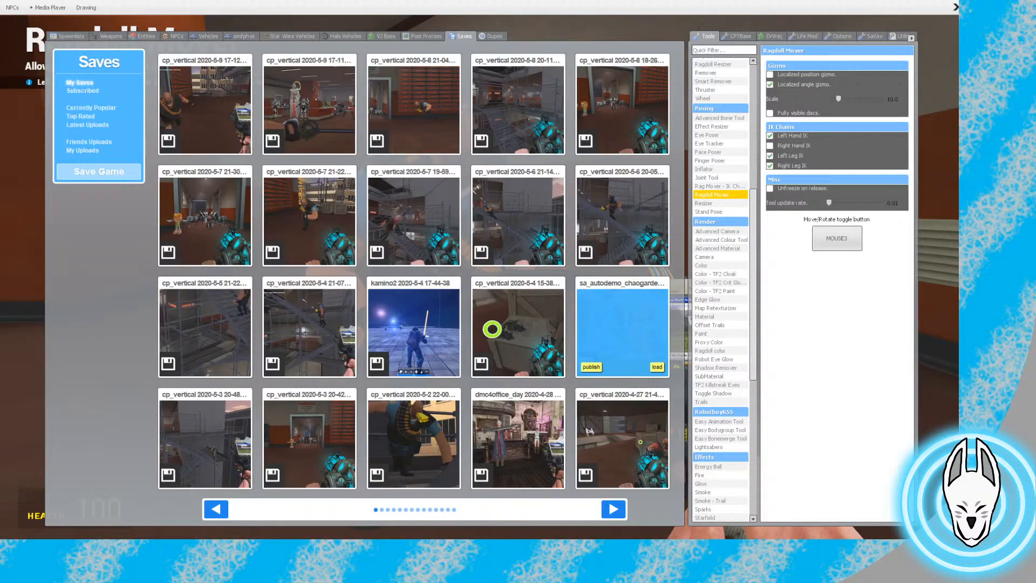
key(q)
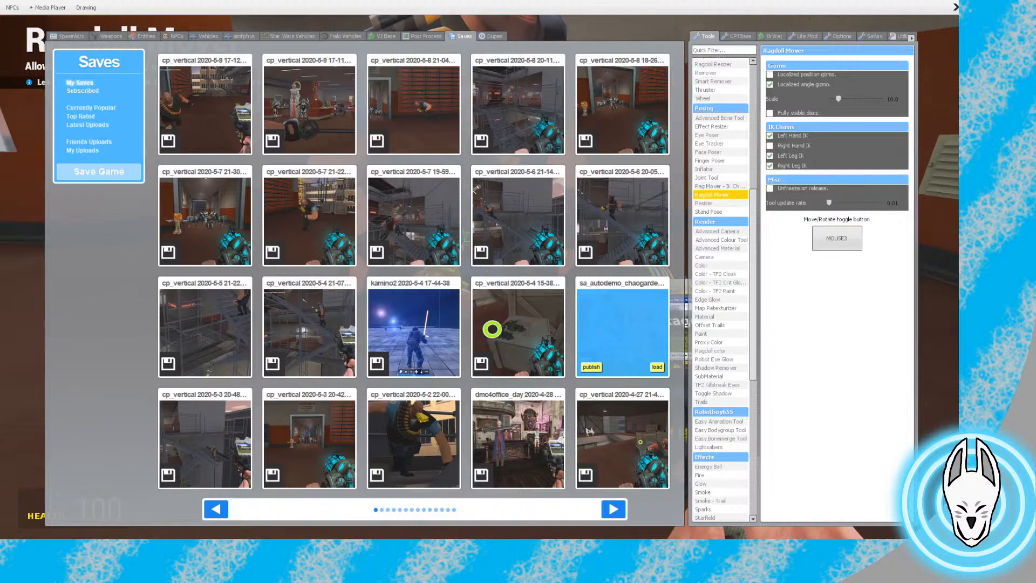
key(q)
drag(481, 269, 480, 270)
key(d)
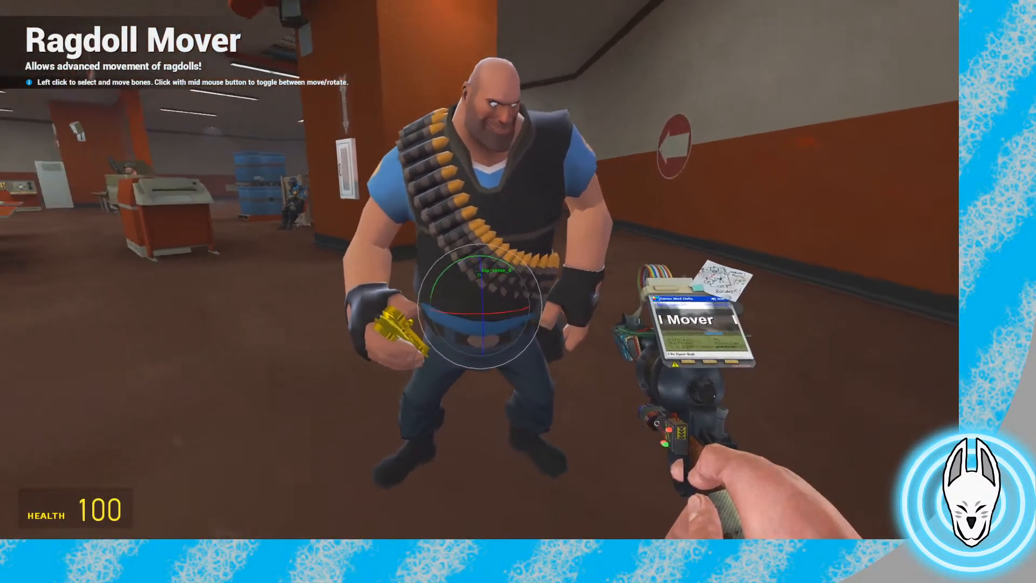
middle_click(479, 271)
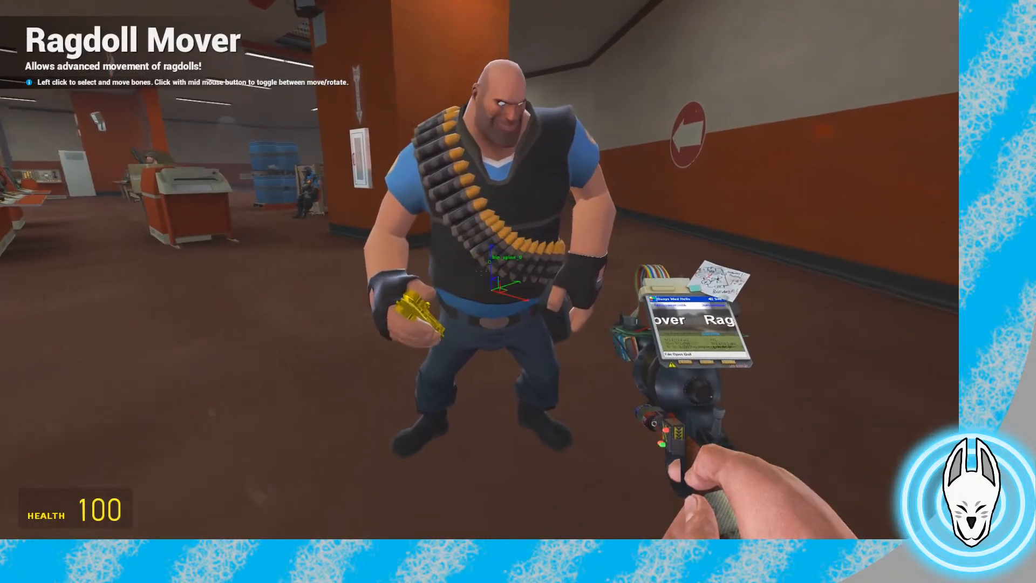
key(w)
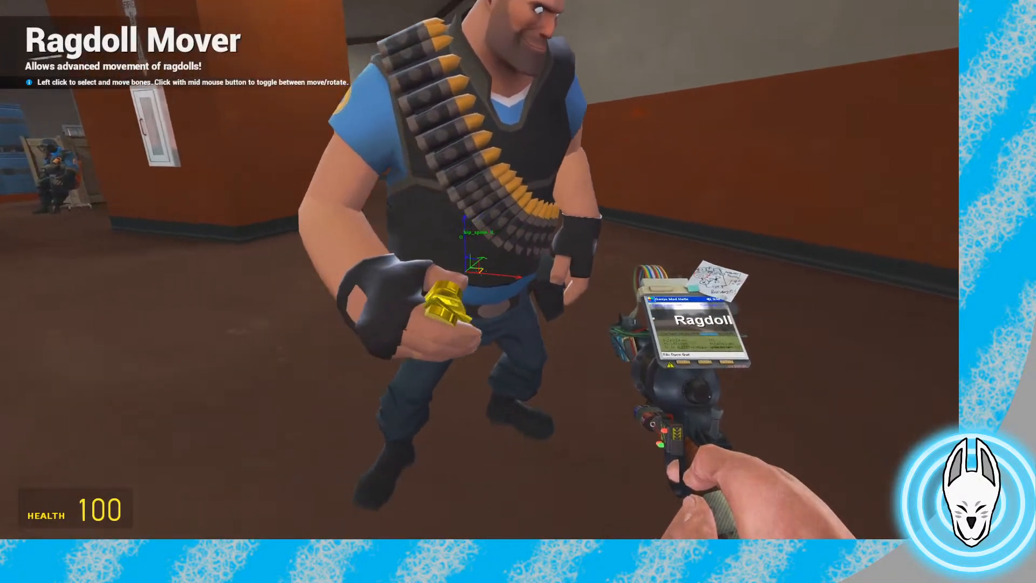
Adjust the blue Heavy's right arm, which holds the golden object, by moving and rotating its bones
click(480, 271)
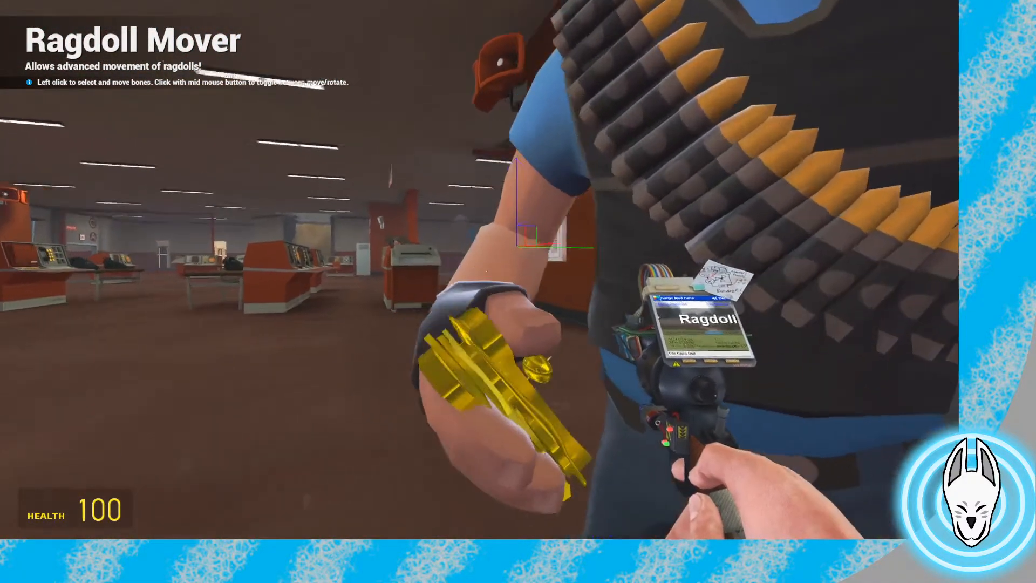
click(480, 271)
middle_click(480, 271)
drag(481, 271, 462, 283)
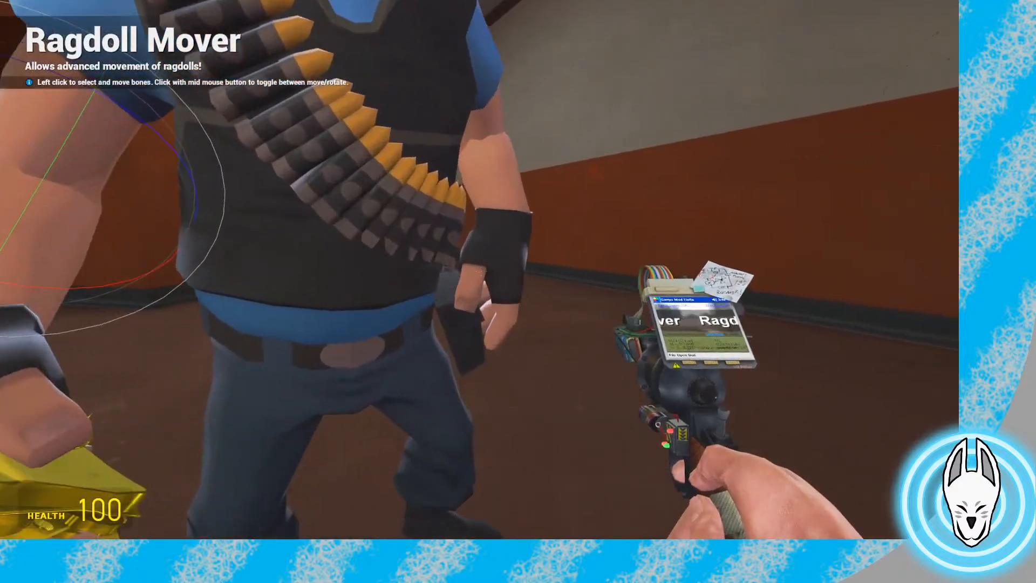
Adjust the blue Heavy's left hand beside his hip and check it from the side
click(480, 271)
middle_click(481, 271)
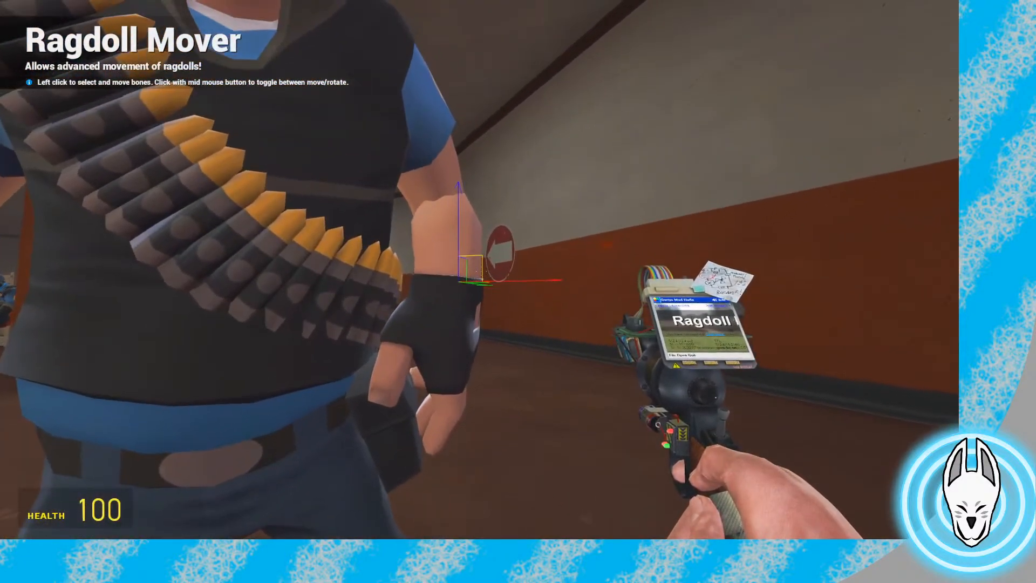
key(q)
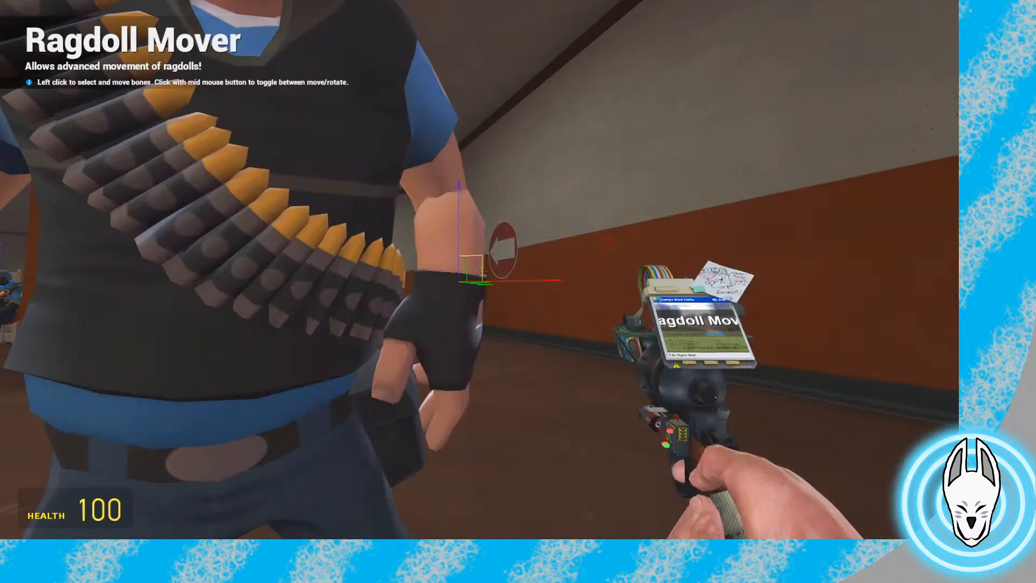
key(d)
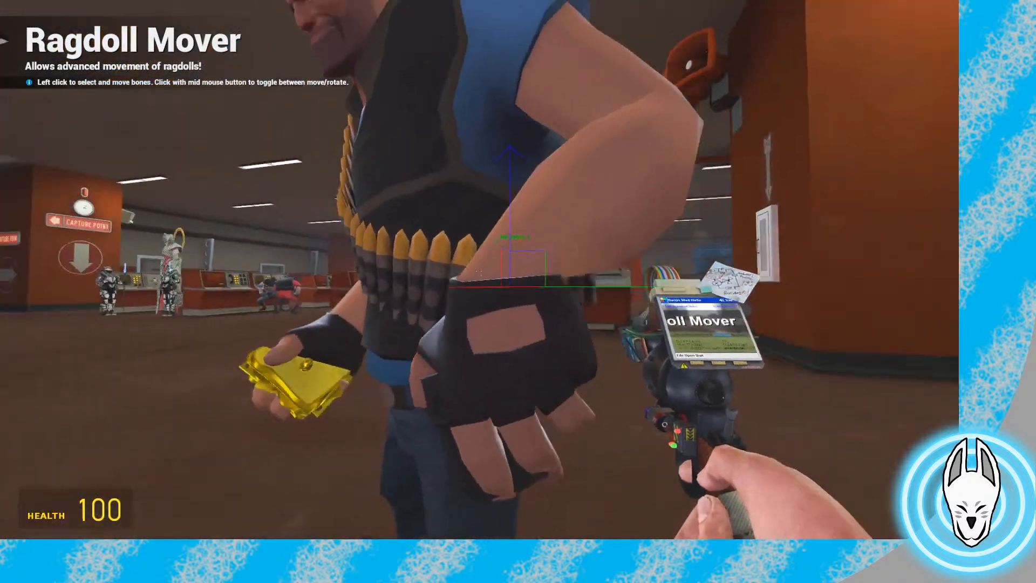
key(s)
key(a)
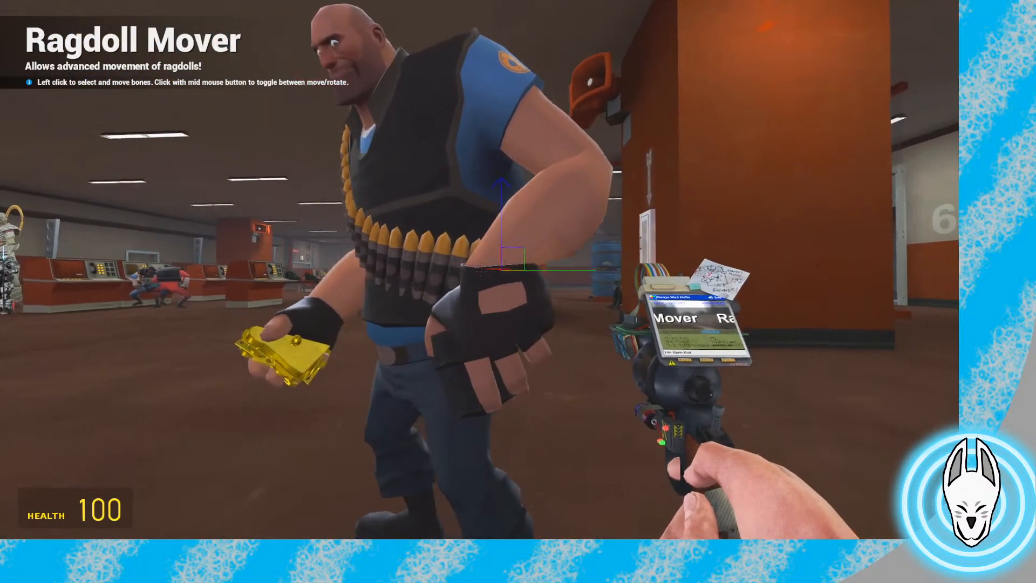
Switch to the Finger Poser and show the left-hand finger controls for the blue Heavy's frame 11 pose
key(q)
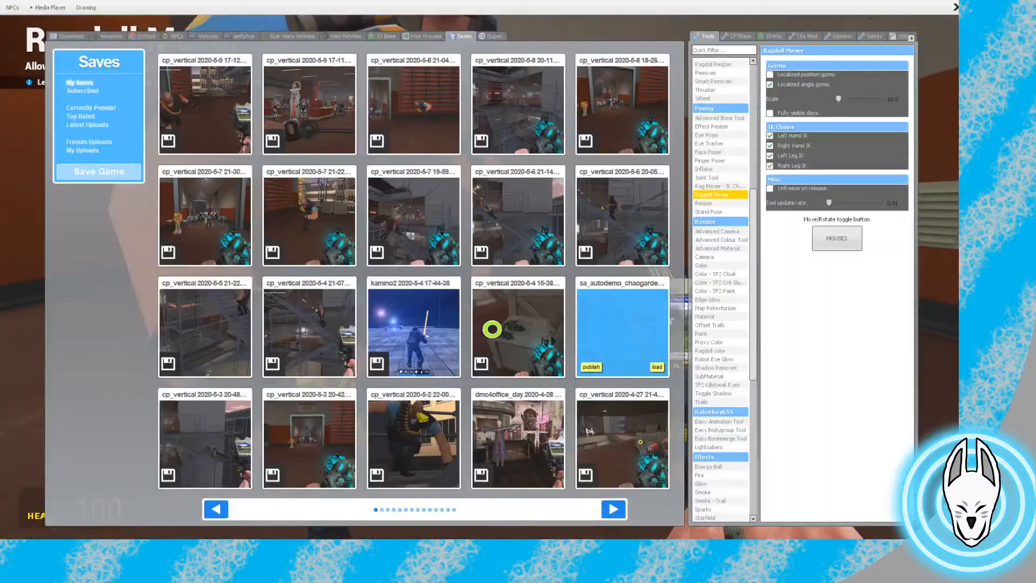
click(710, 161)
key(w)
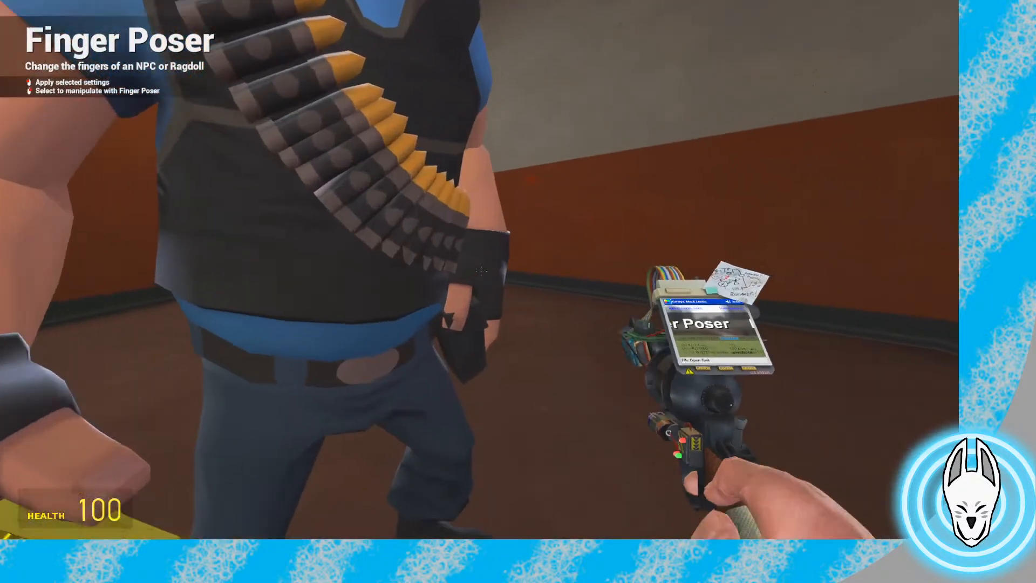
key(c)
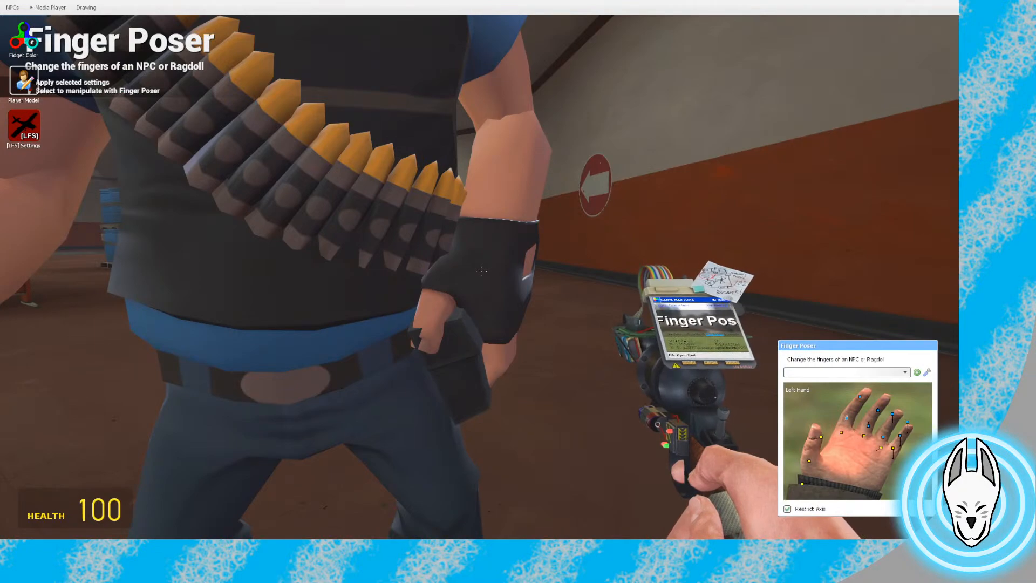
Adjust the base joints of the blue Heavy's left-hand fingers, checking the hand from the side
drag(842, 433, 842, 424)
key(d)
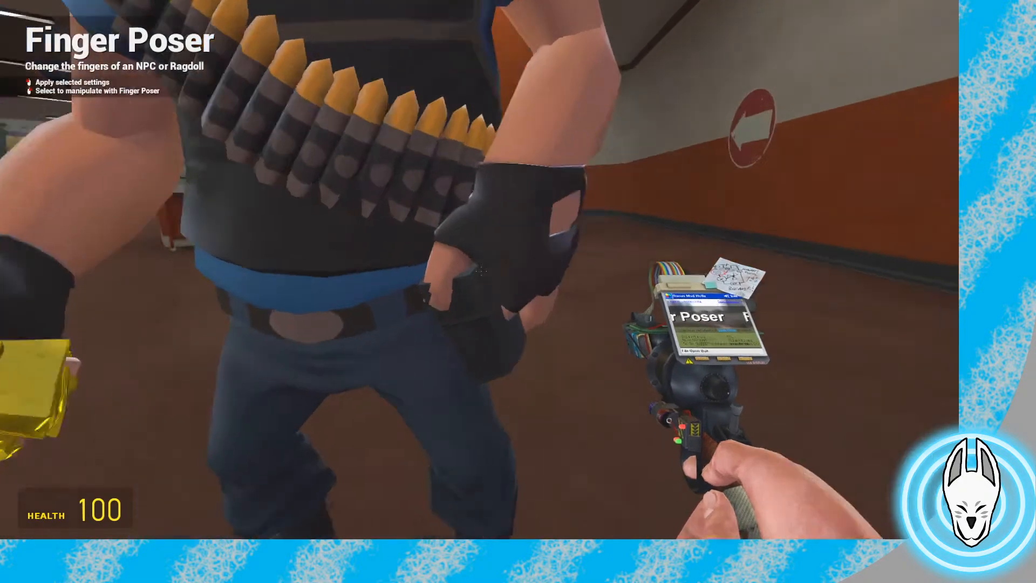
key(w)
key(c)
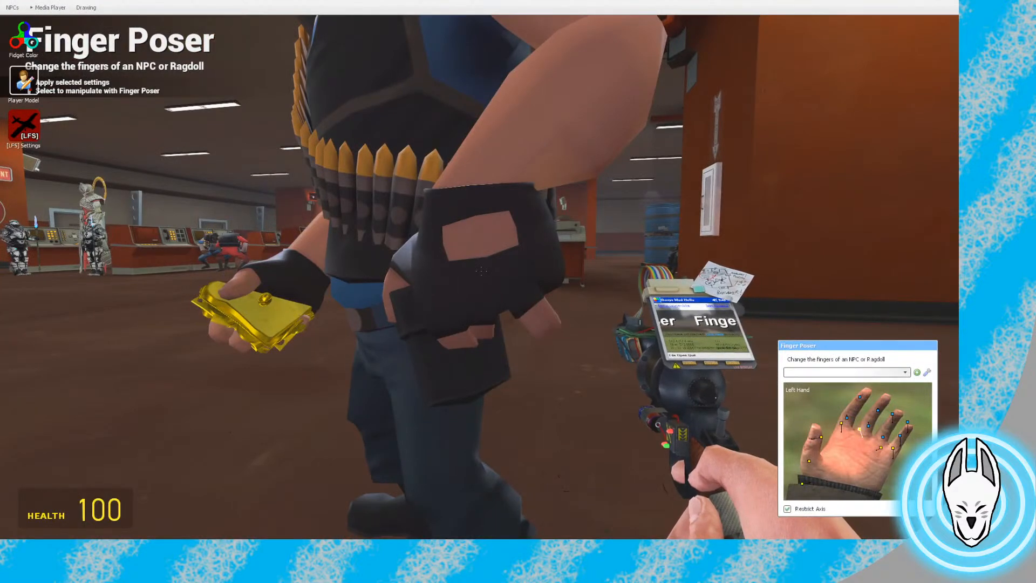
drag(859, 428, 884, 447)
Bend the thumb of the blue Heavy's left hand inward at its base joint
key(c)
key(w)
key(c)
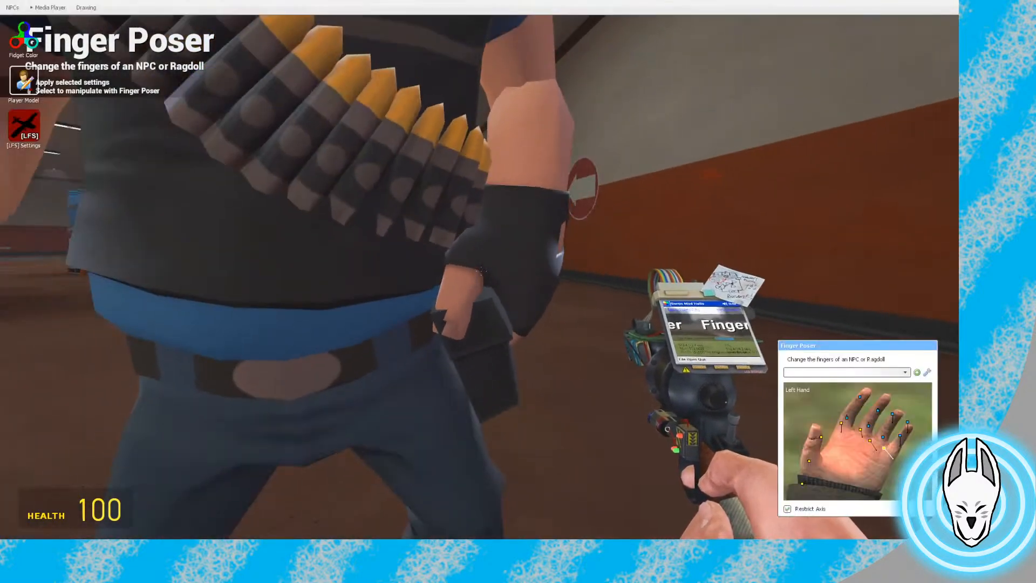
drag(811, 476, 807, 492)
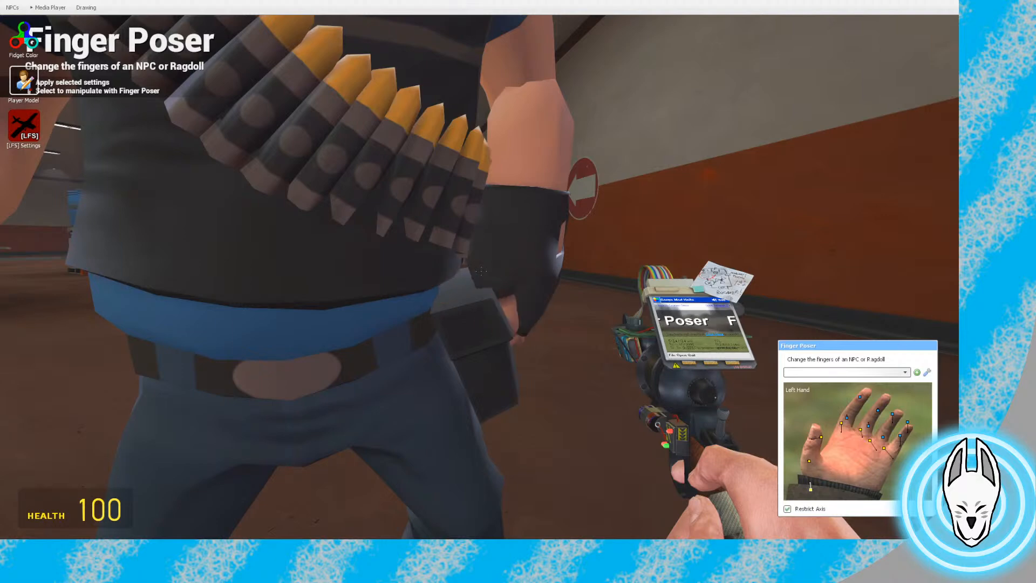
key(s)
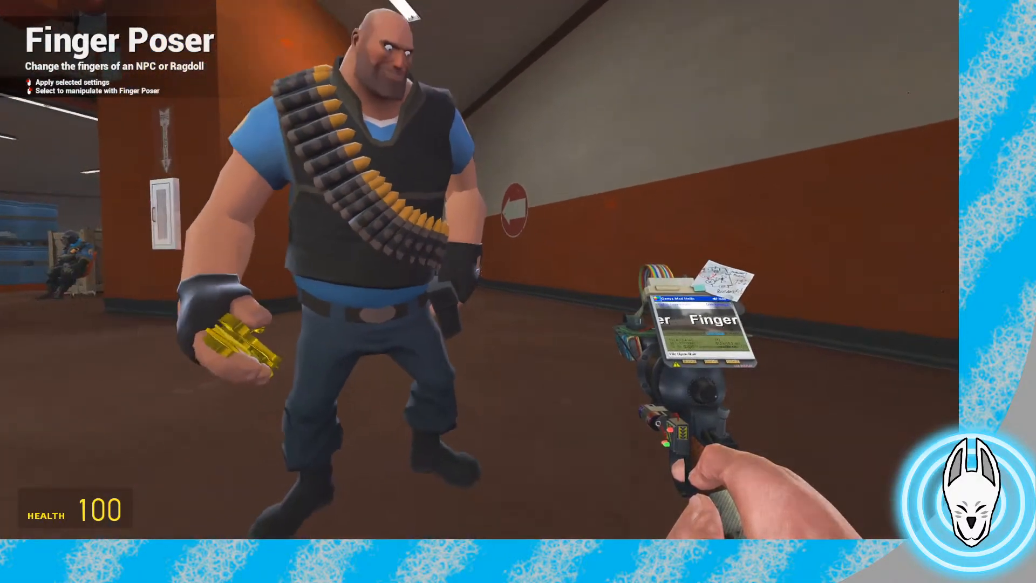
key(s)
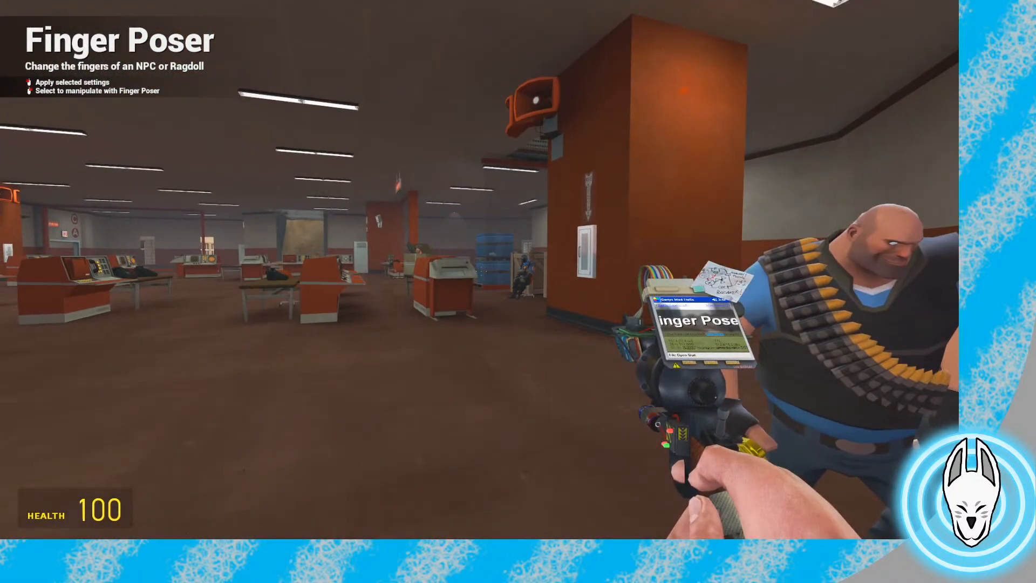
key(d)
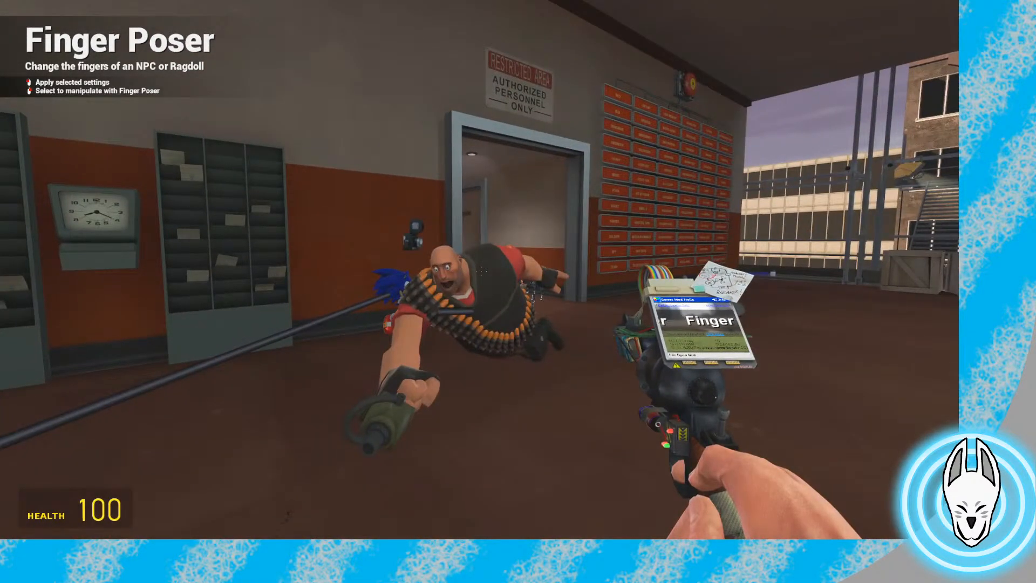
key(w)
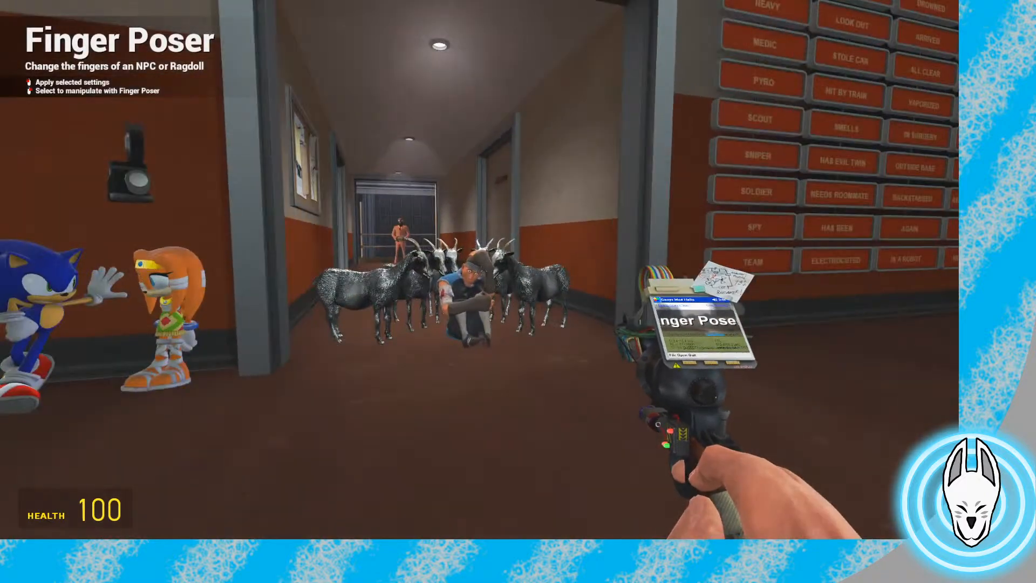
key(w)
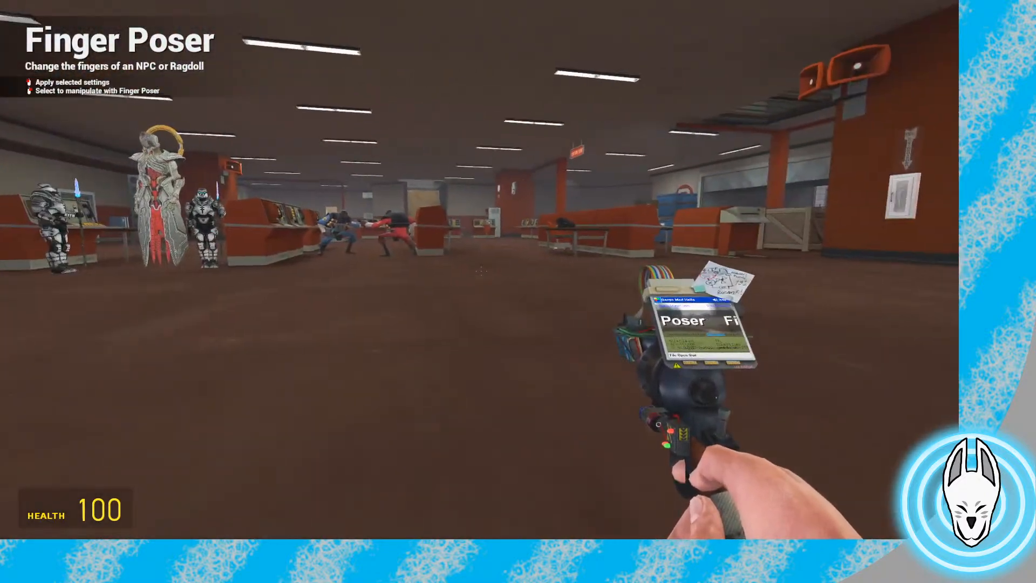
key(s)
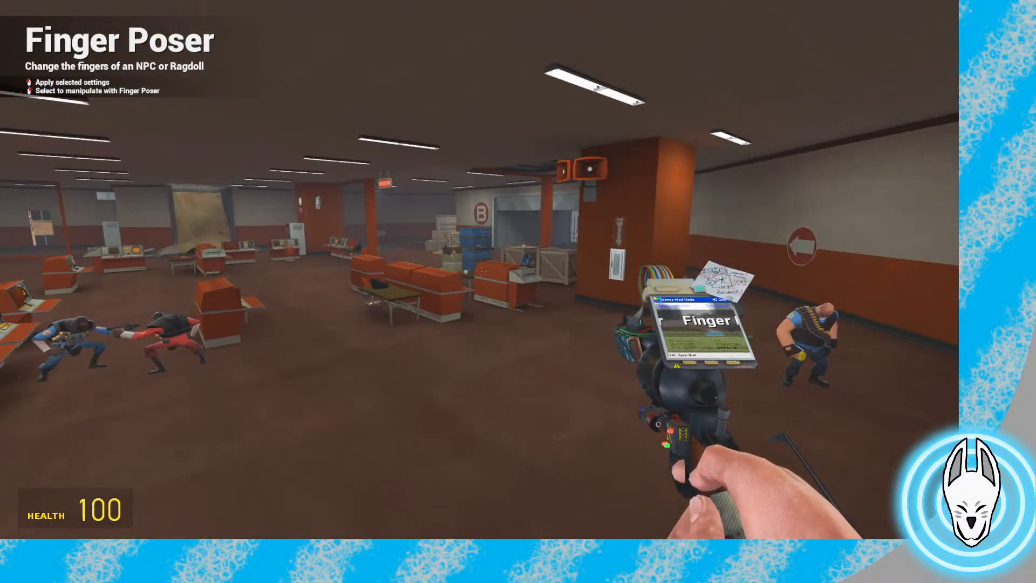
key(w)
key(w)
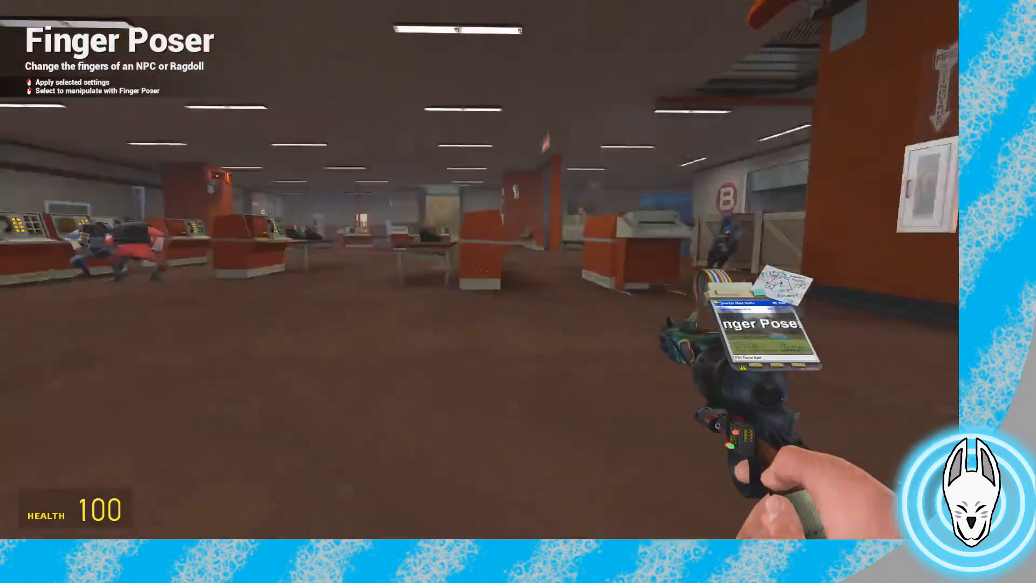
key(w)
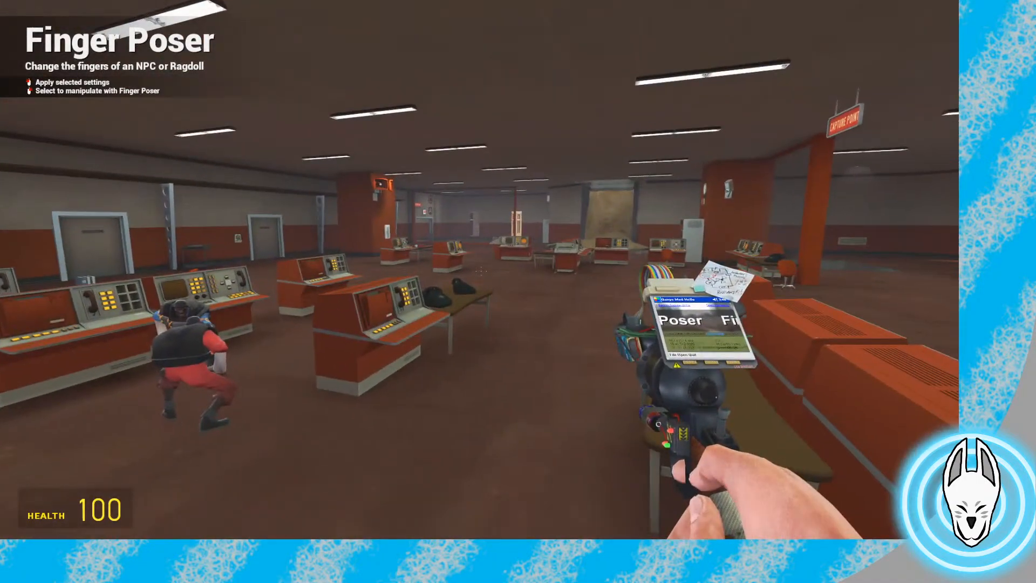
key(w)
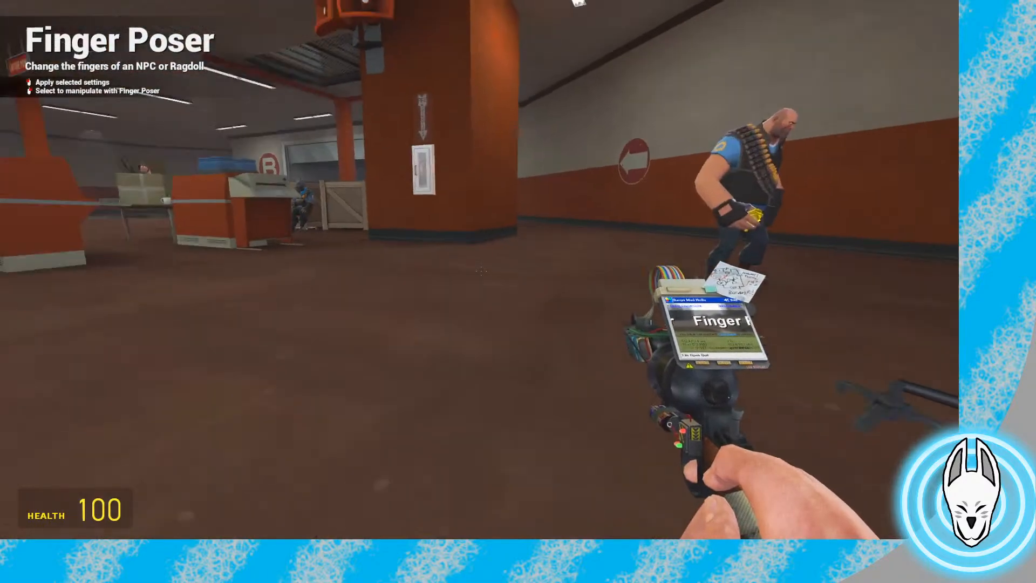
key(w)
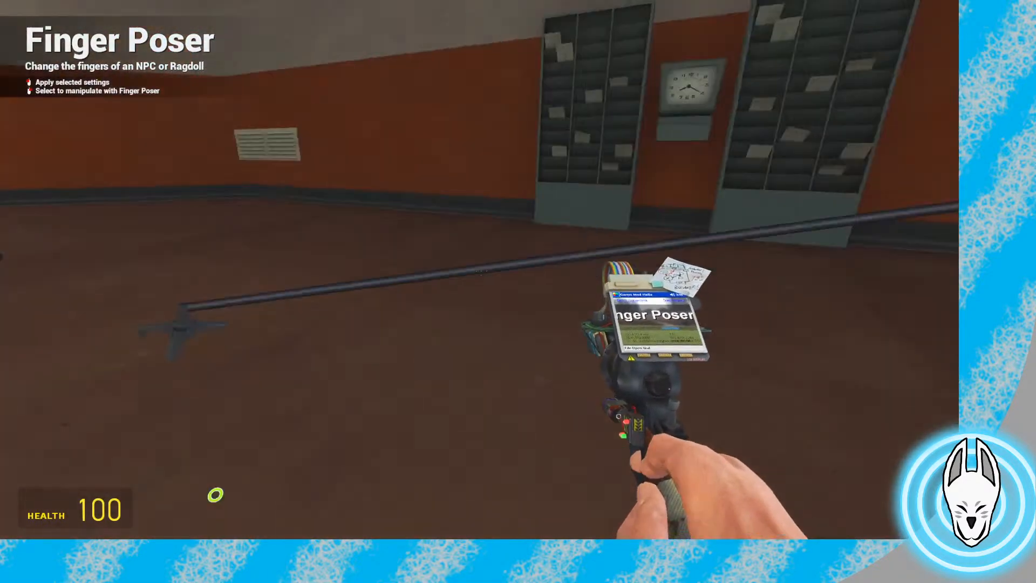
key(w)
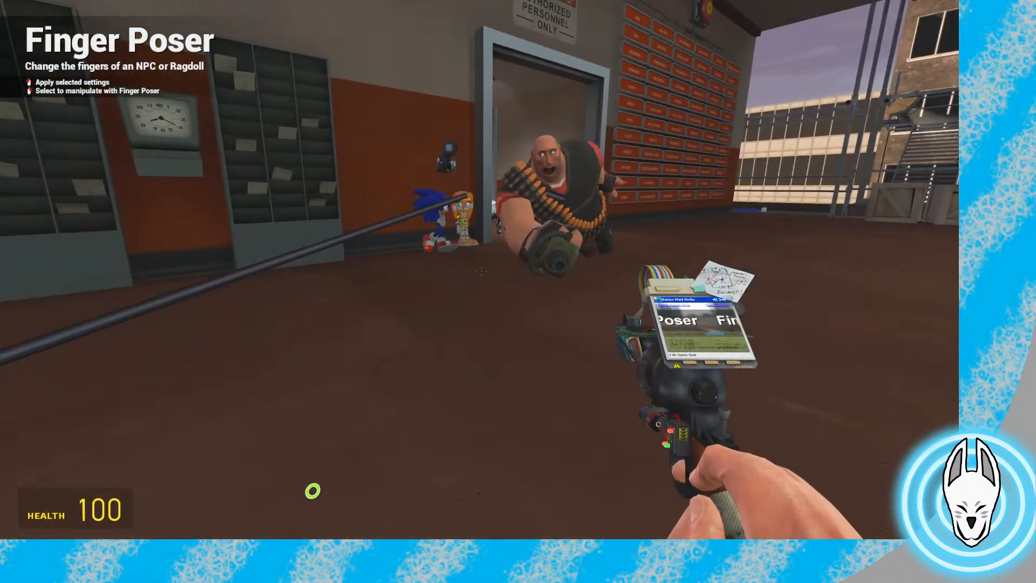
key(d)
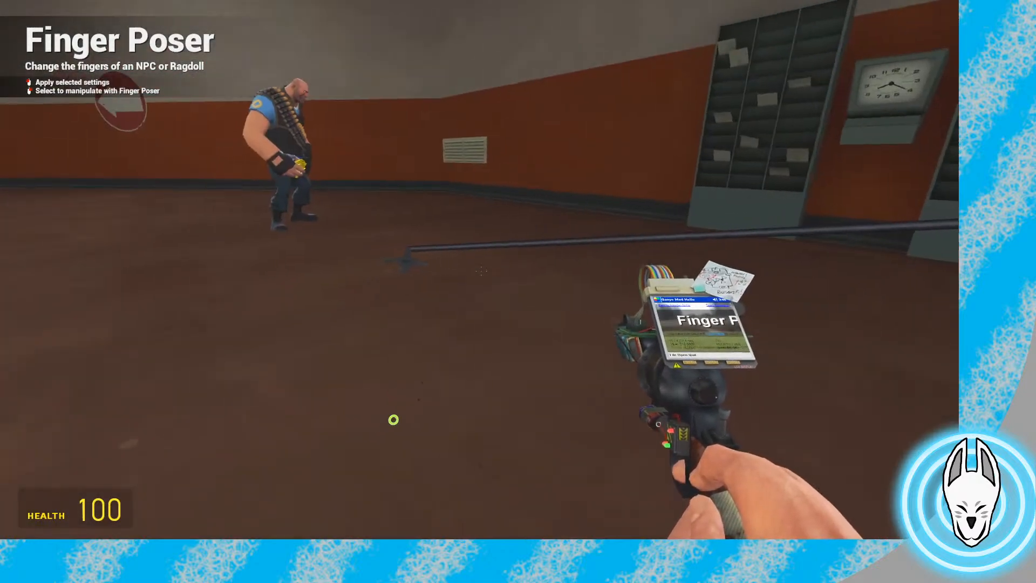
Check the blue Heavy's frame 11 pose against the Stop Motion Helper timeline and inspect his left hand up close
key(w)
key(w)
key(c)
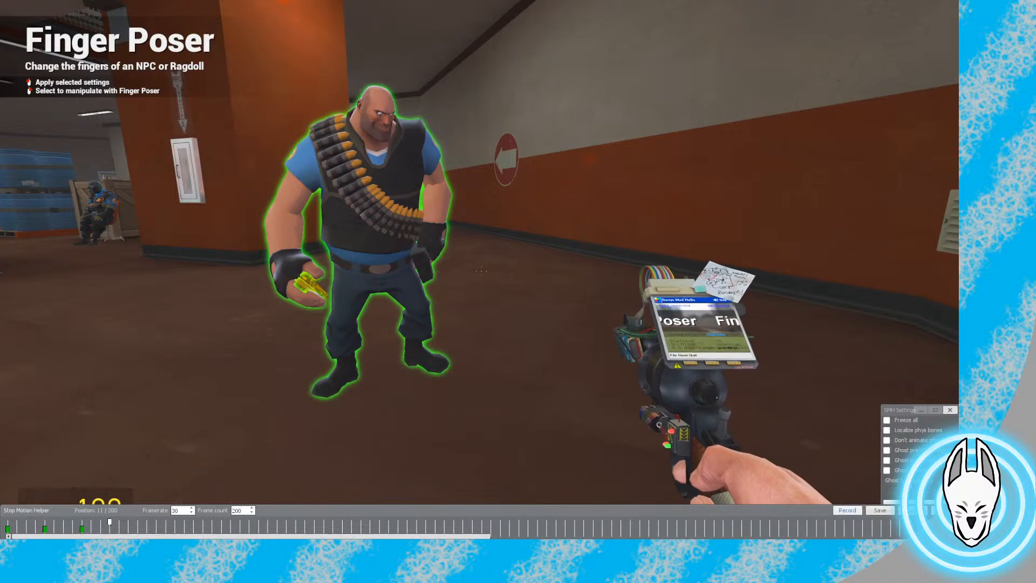
key(w)
key(s)
key(c)
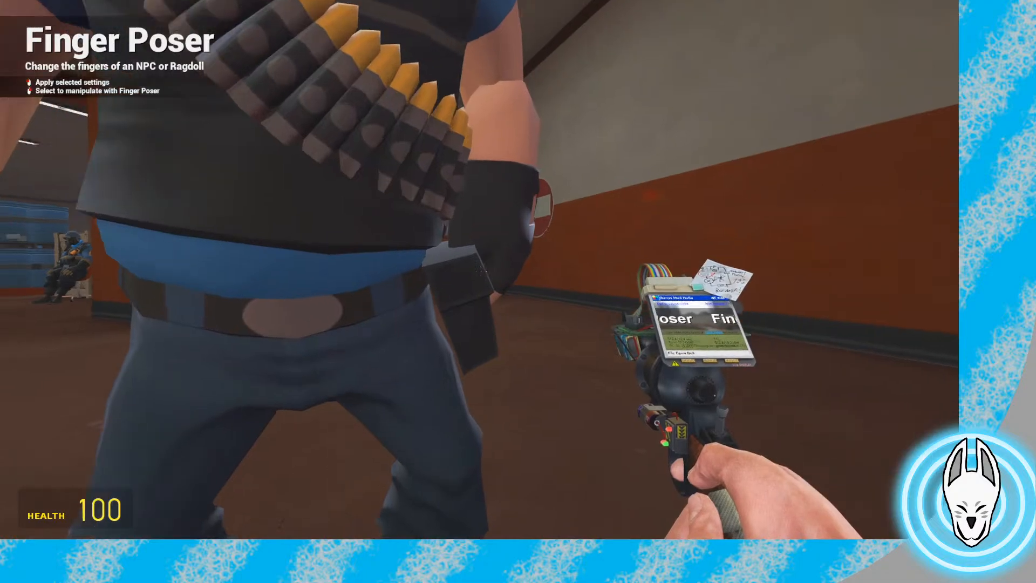
key(w)
key(w)
key(s)
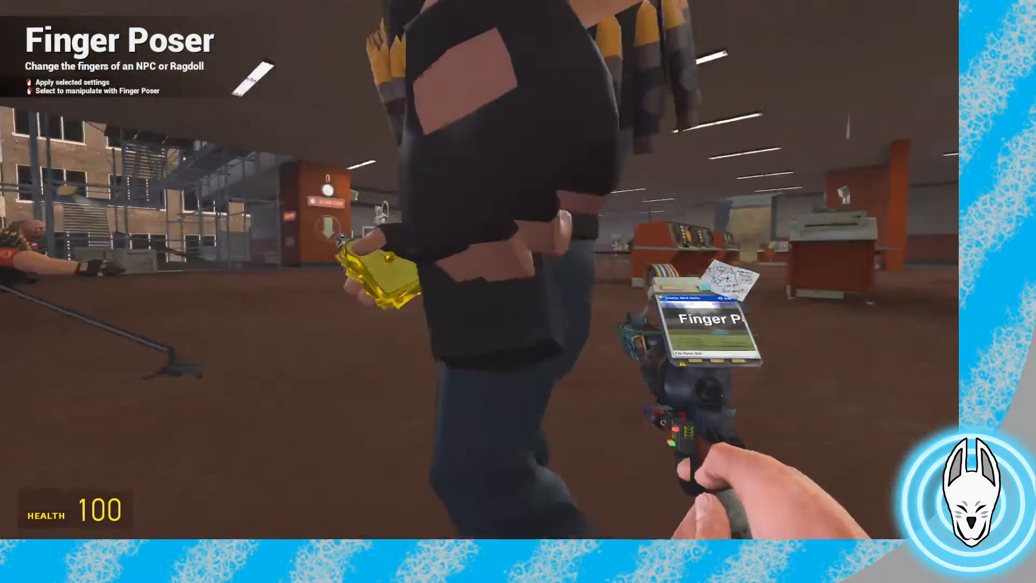
key(s)
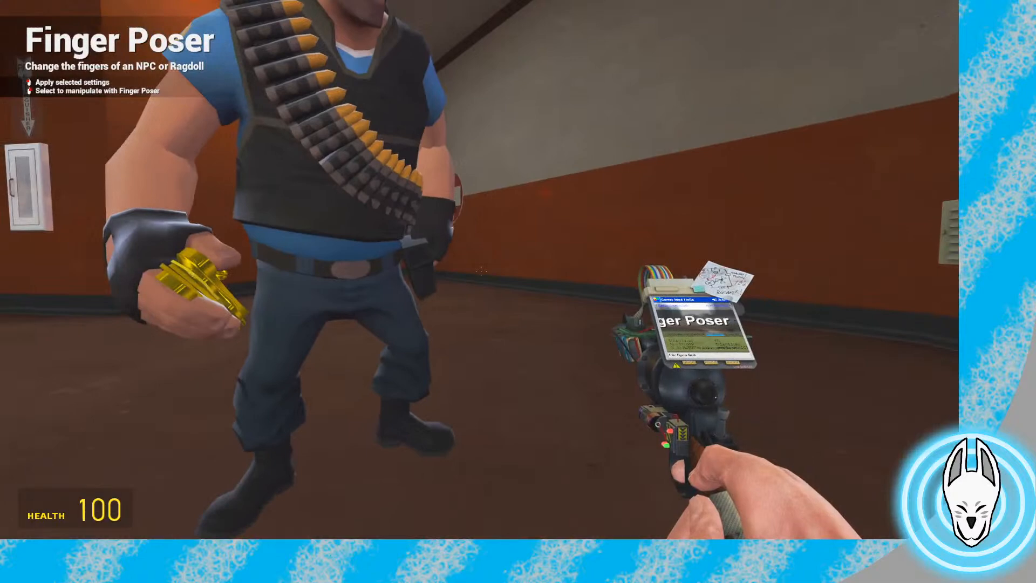
key(s)
Switch to the Ragdoll Mover and reposition the blue Heavy's left hand at his hip by moving and rotating its bone
key(q)
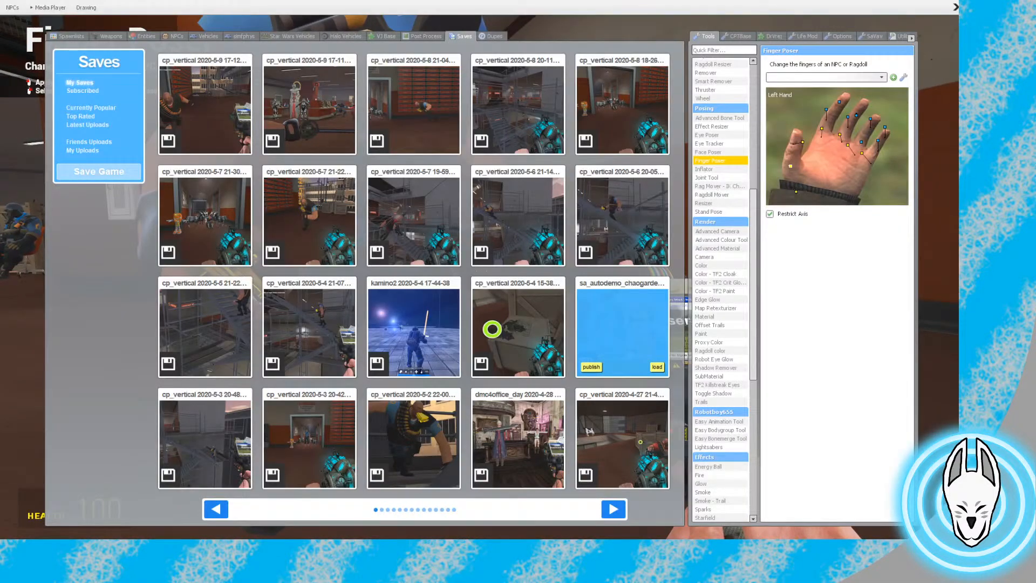
click(719, 185)
key(w)
key(w)
click(481, 271)
key(d)
middle_click(481, 271)
drag(481, 271, 480, 271)
key(a)
key(s)
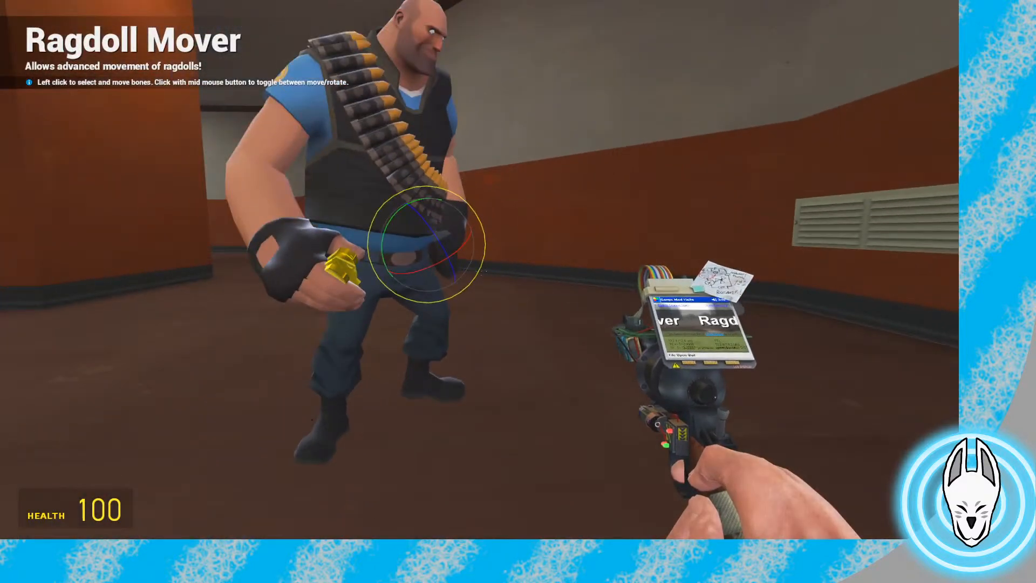
Record the blue Heavy's pose as a keyframe at frame 11 of the Stop Motion Helper timeline
key(c)
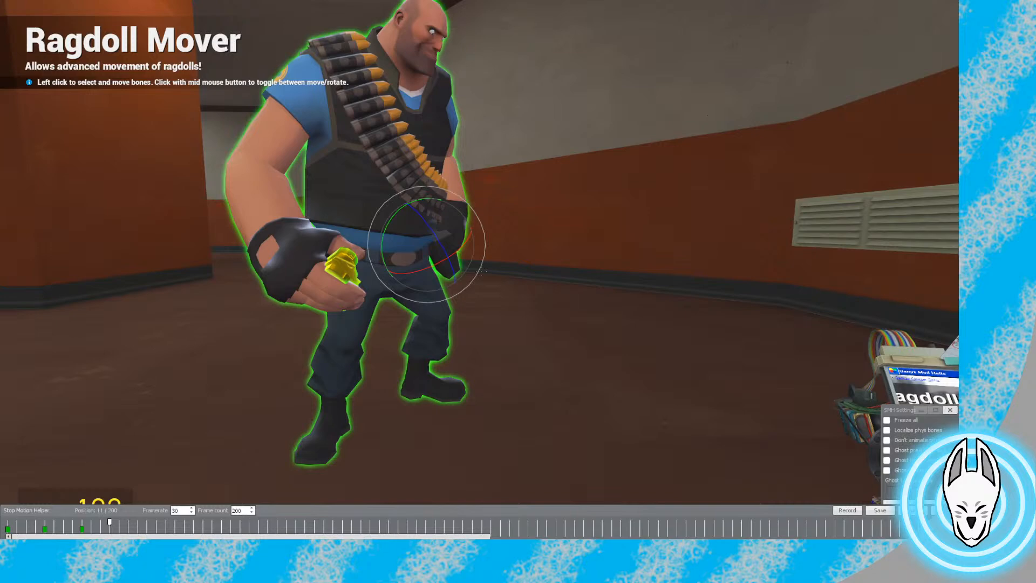
click(848, 510)
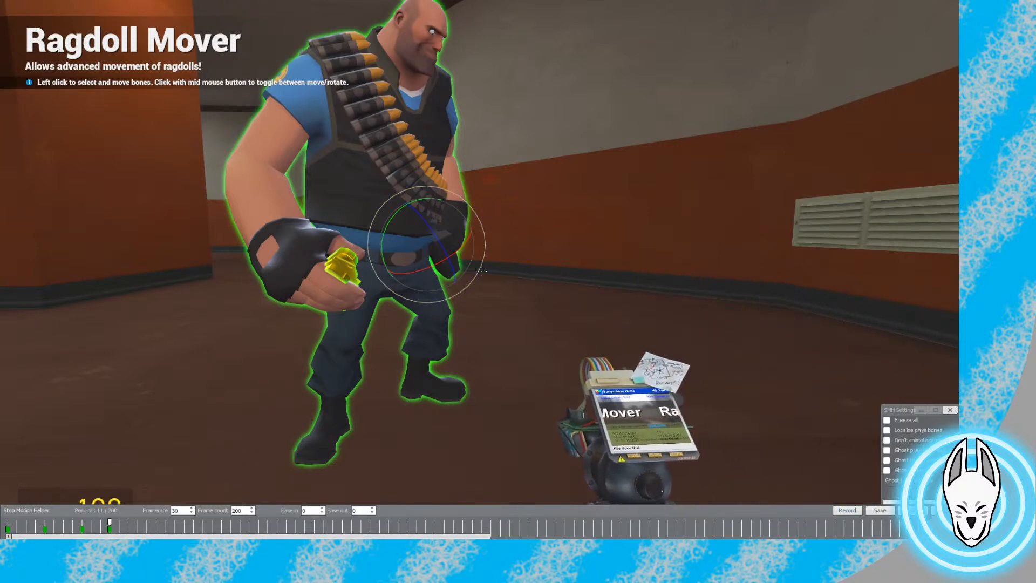
key(c)
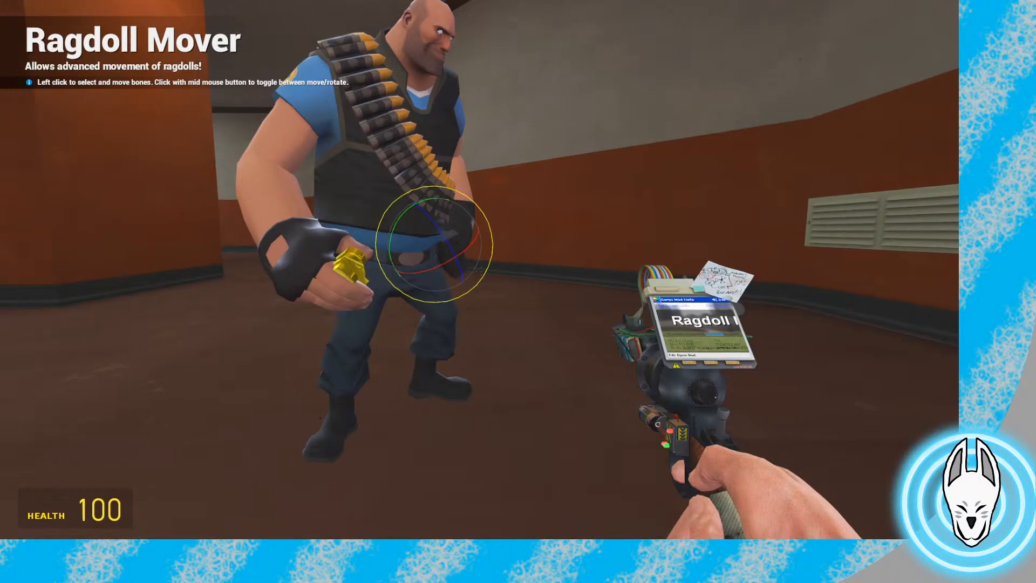
Examine the blue Heavy's recorded frame 11 pose from the front, both sides and a distance
key(w)
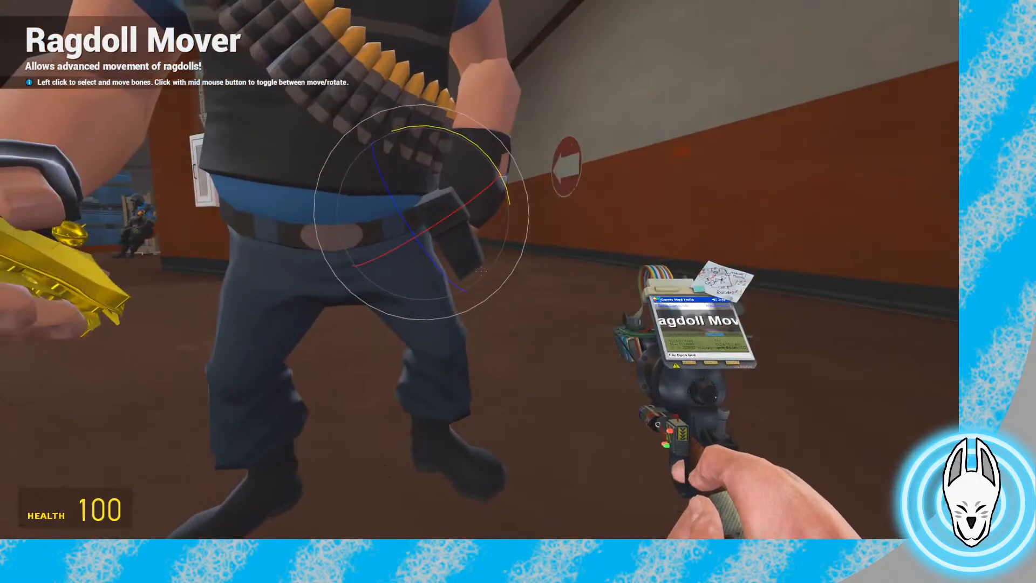
key(d)
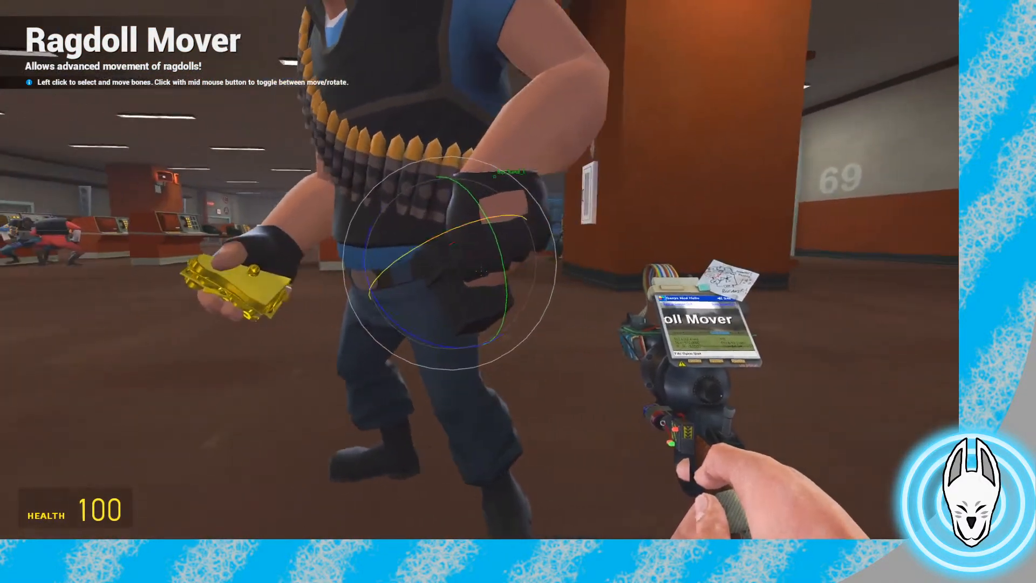
key(s)
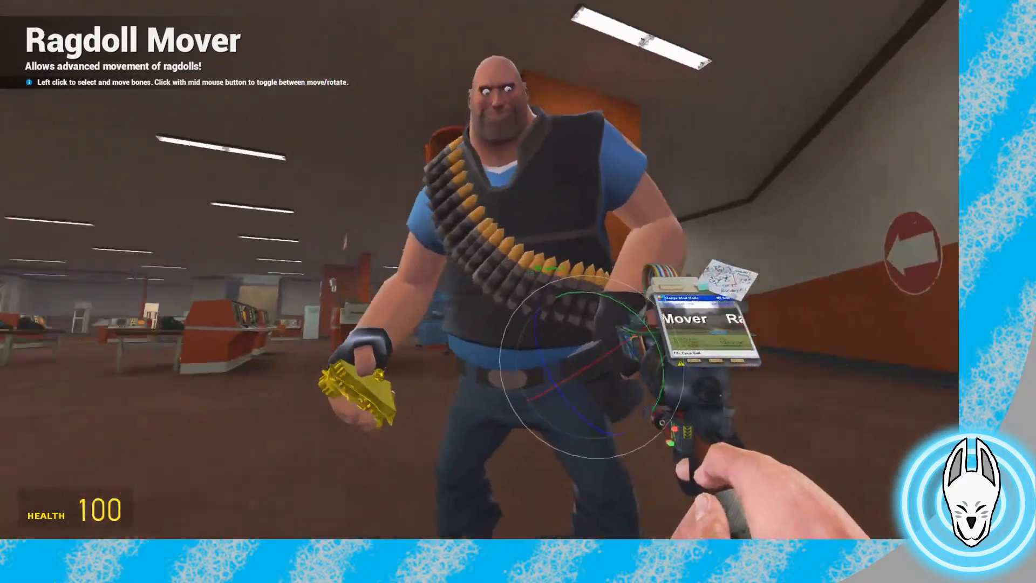
key(a)
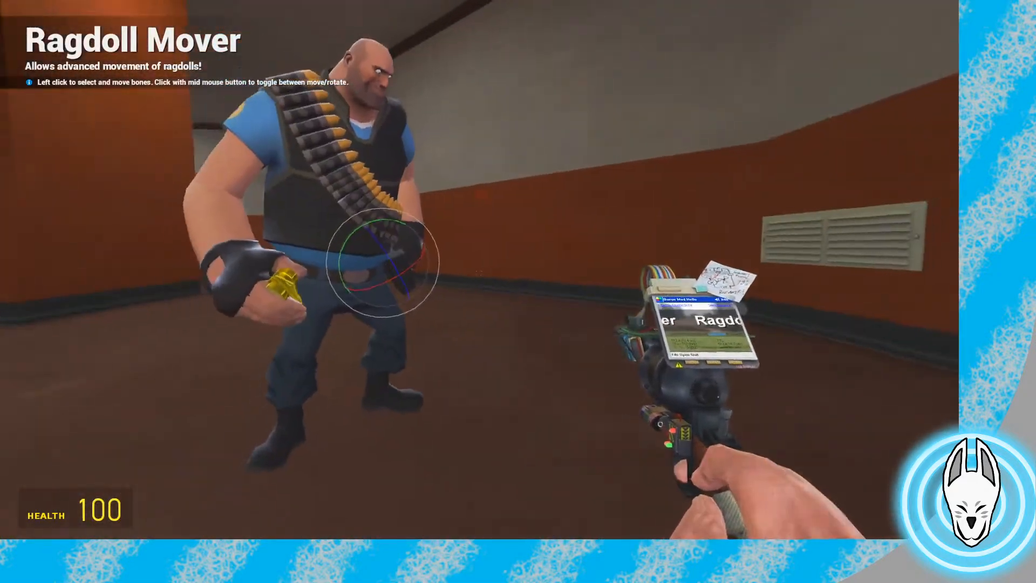
key(w)
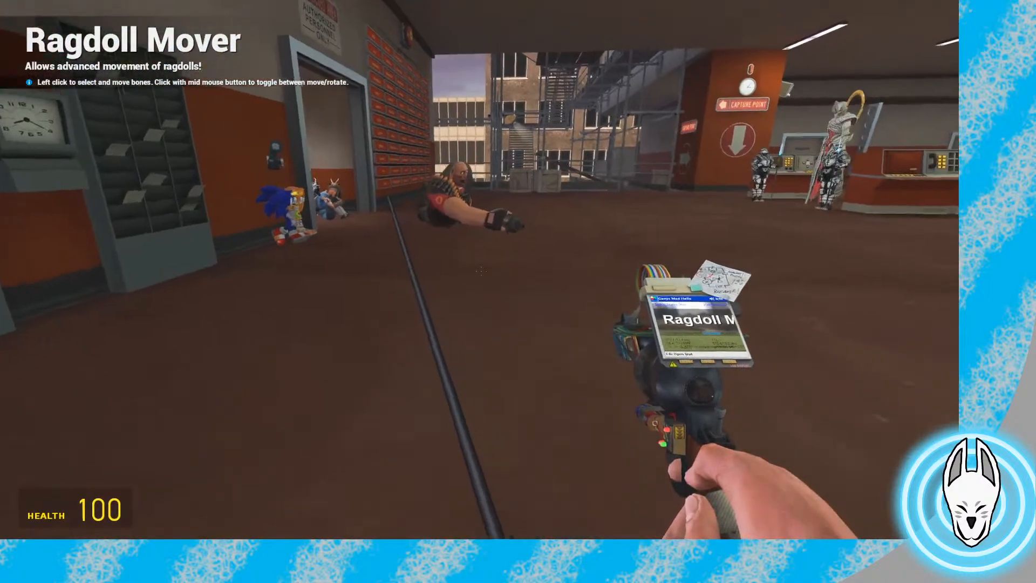
key(d)
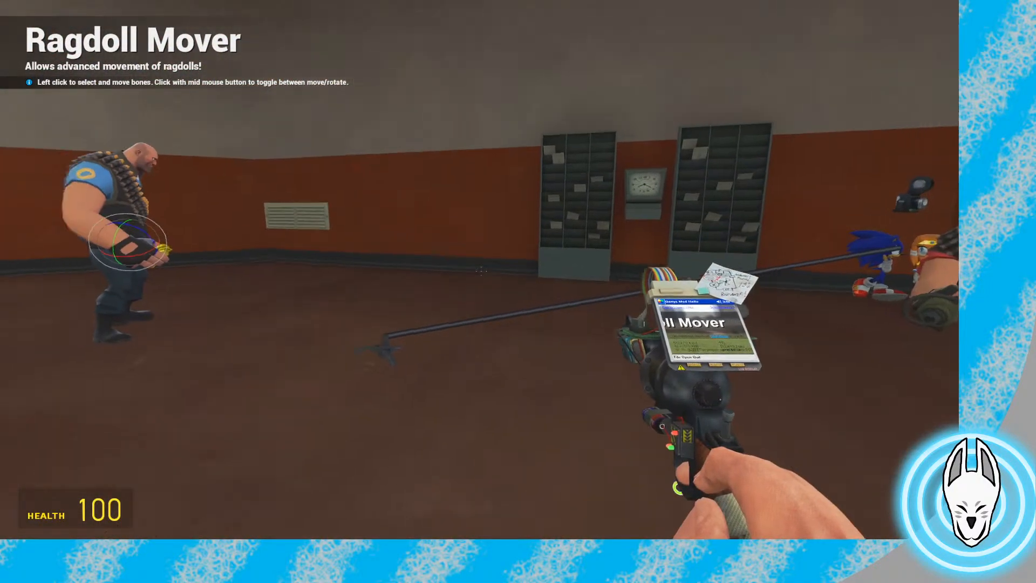
key(w)
key(s)
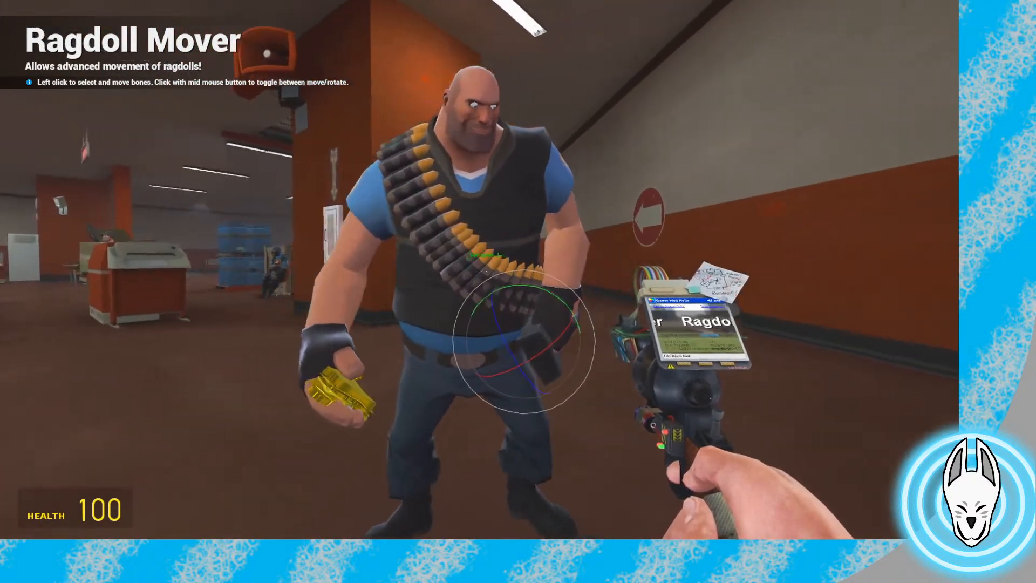
Review the Ragdoll Mover's IK chain settings and aim at the bone of the blue Heavy's right shoulder
key(q)
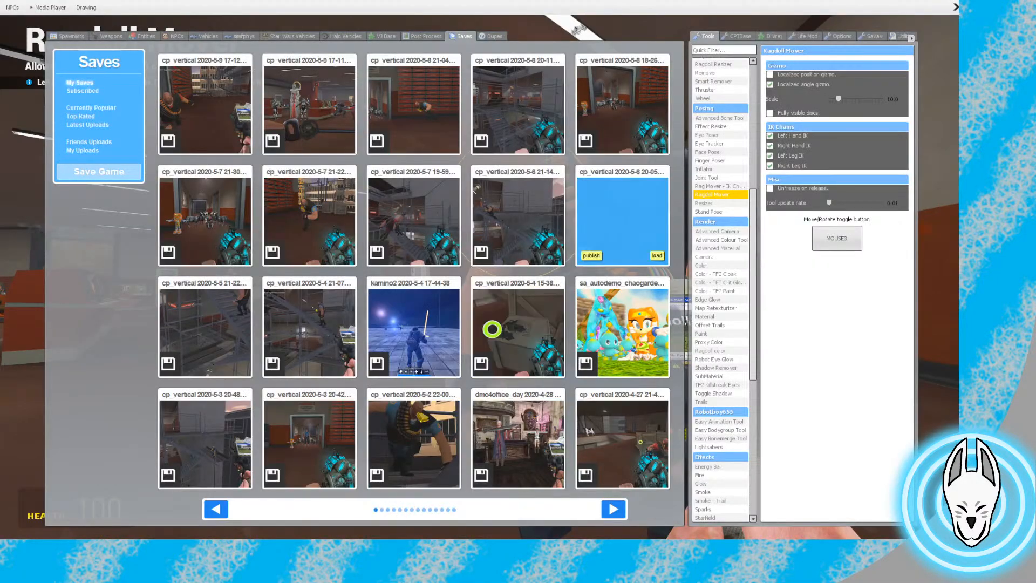
key(q)
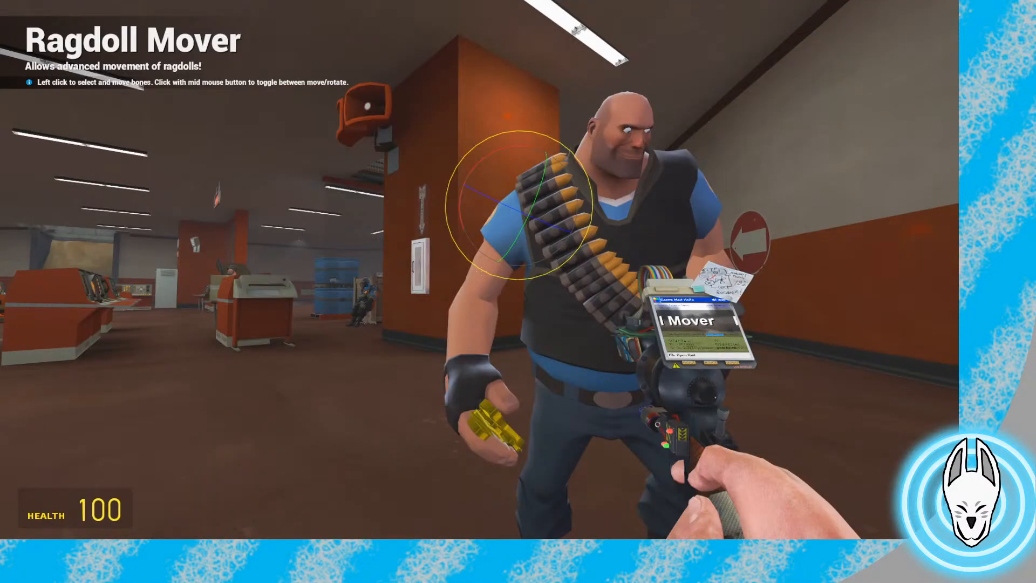
key(q)
key(q)
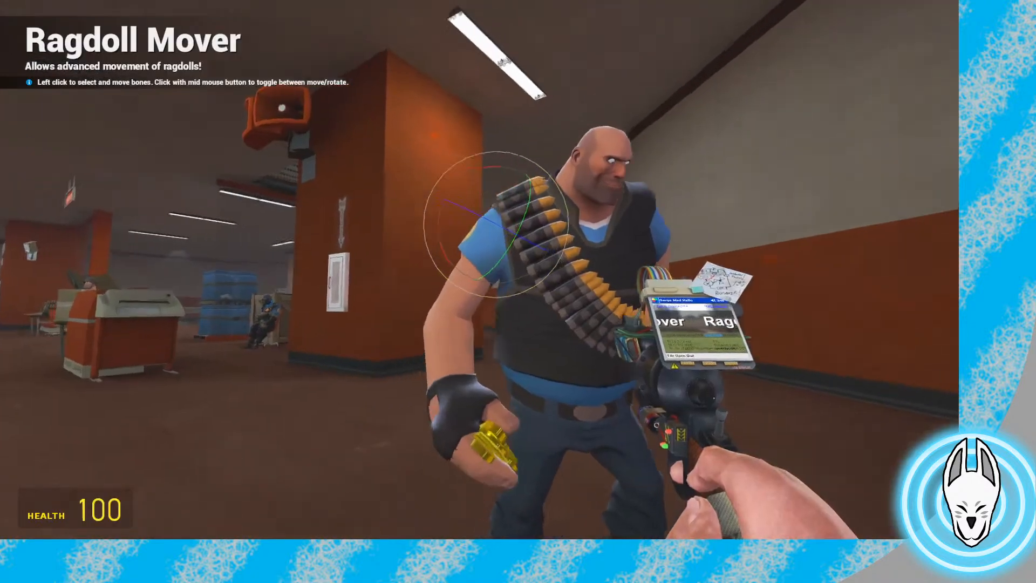
Review the IK chain settings, then play the animation from frame 0 to check the blue Heavy's movement through frame 11
key(q)
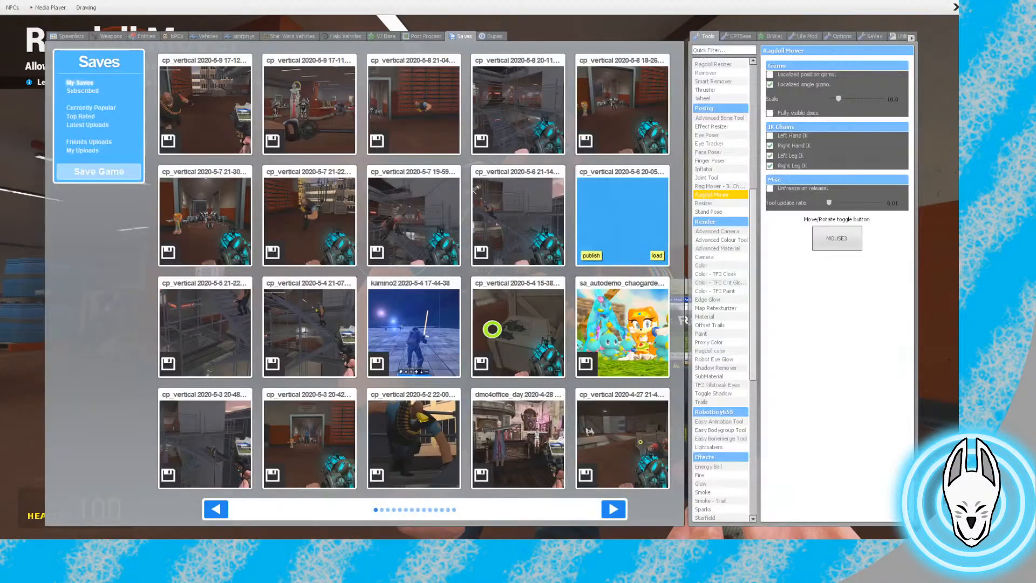
key(q)
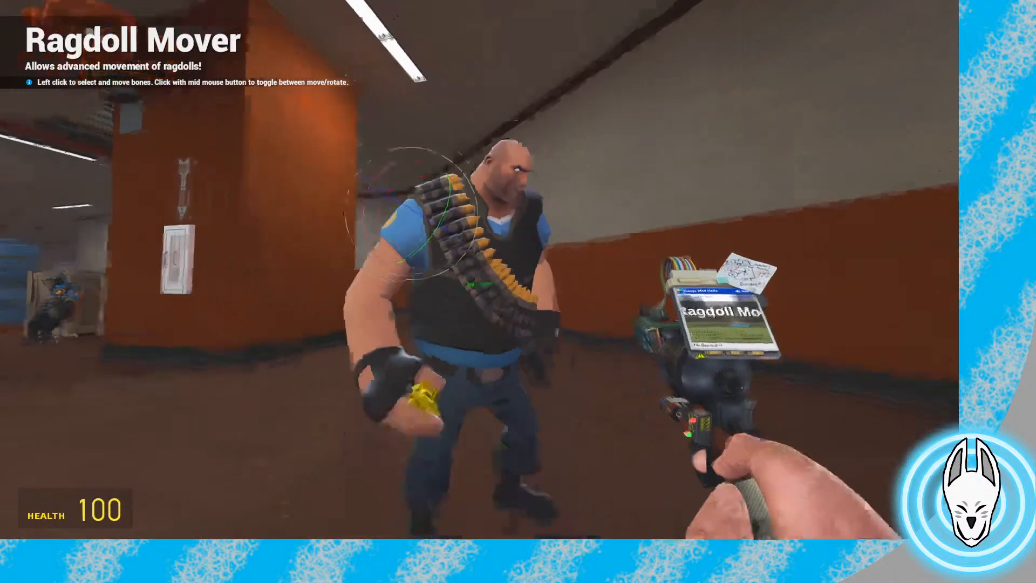
key(s)
key(c)
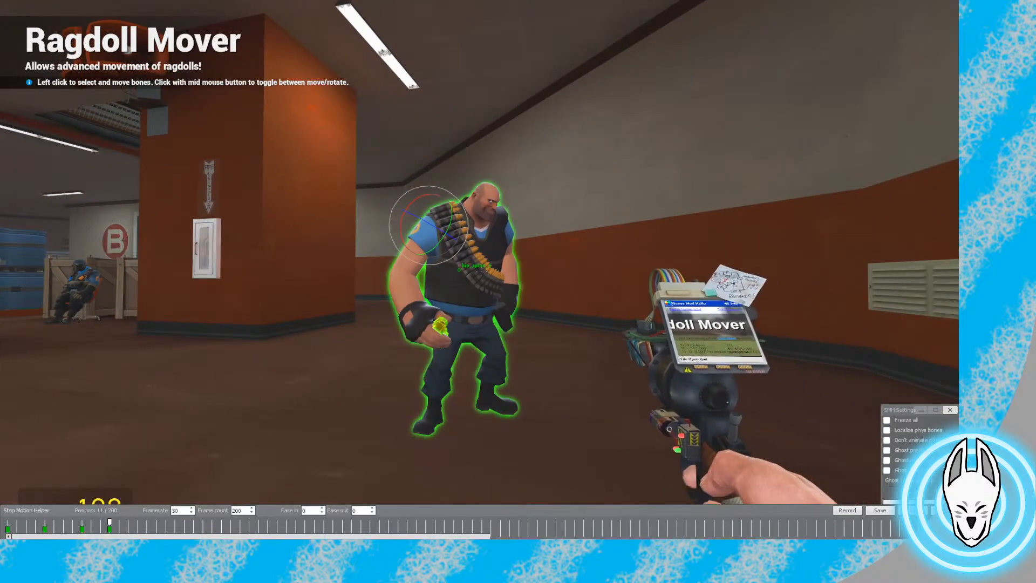
drag(110, 523, 8, 523)
key(c)
key(space)
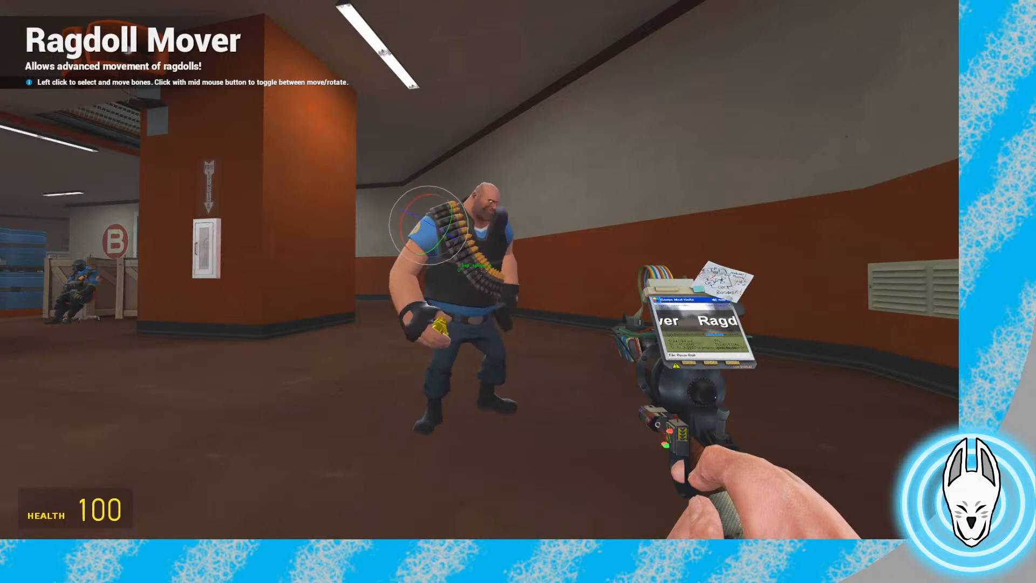
Try an ease in of 1 on the frame 11 keyframe, with an extra keyframe recorded at frame 10
key(c)
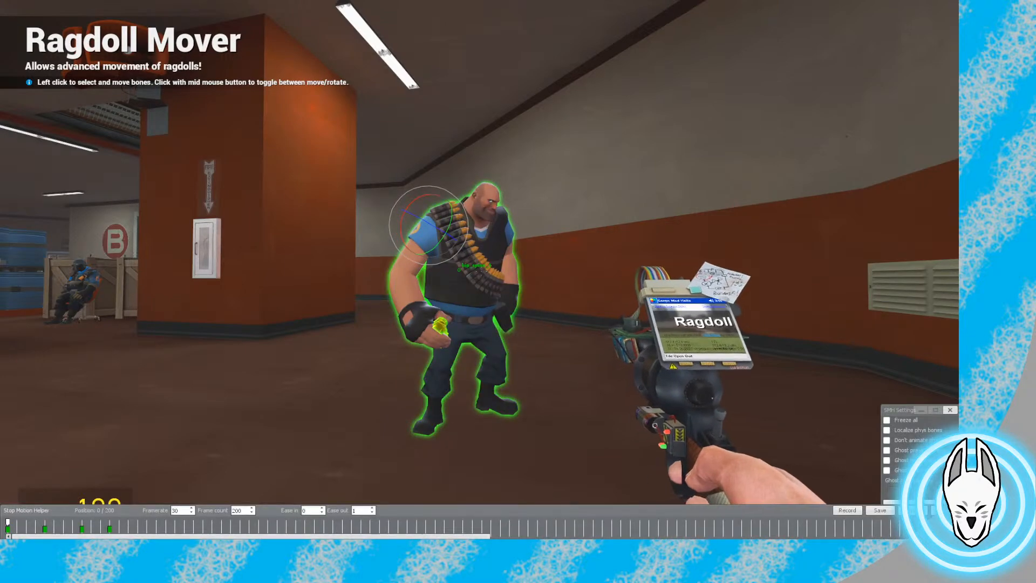
click(109, 523)
click(312, 511)
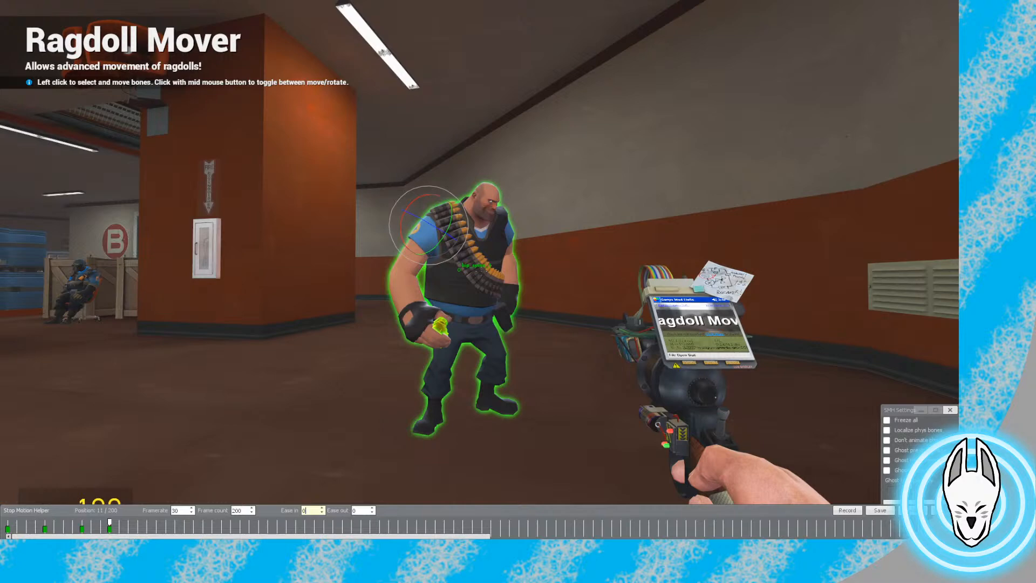
text(1)
drag(110, 522, 100, 522)
click(847, 510)
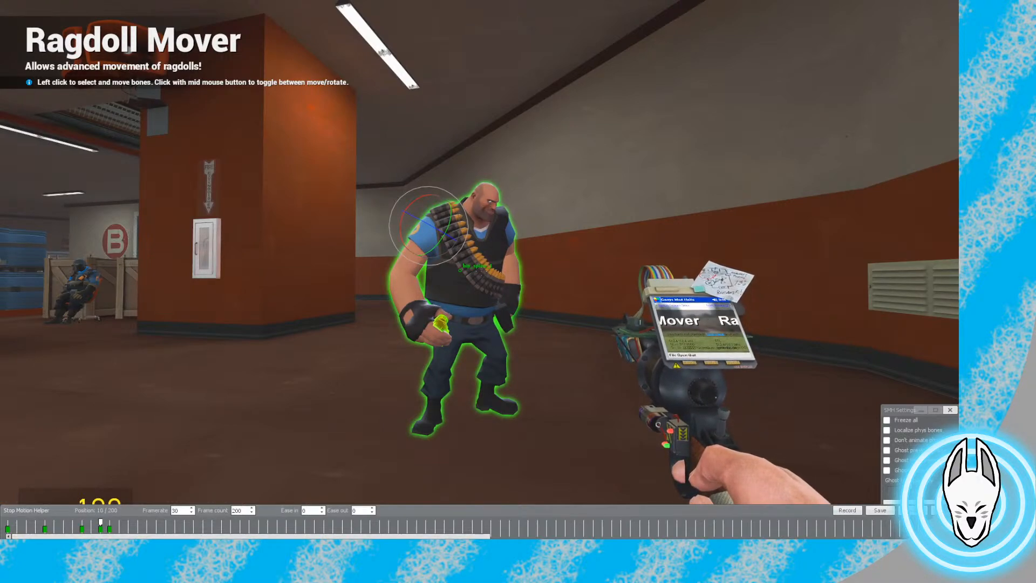
Set the frame 11 keyframe's ease in to 0 and play the animation from frame 0
key(Right)
click(309, 510)
text(0)
drag(110, 522, 8, 522)
key(c)
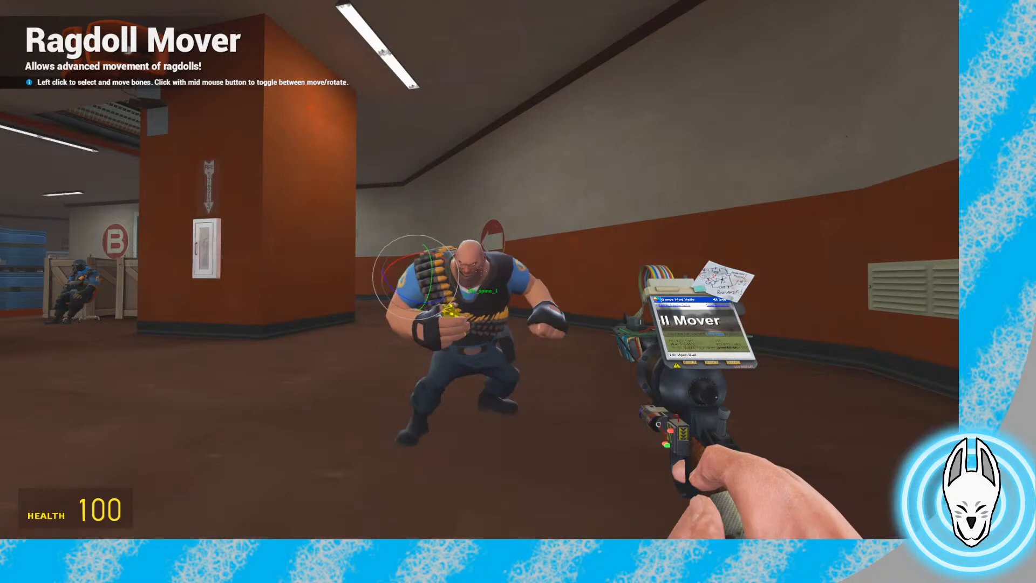
key(space)
key(space)
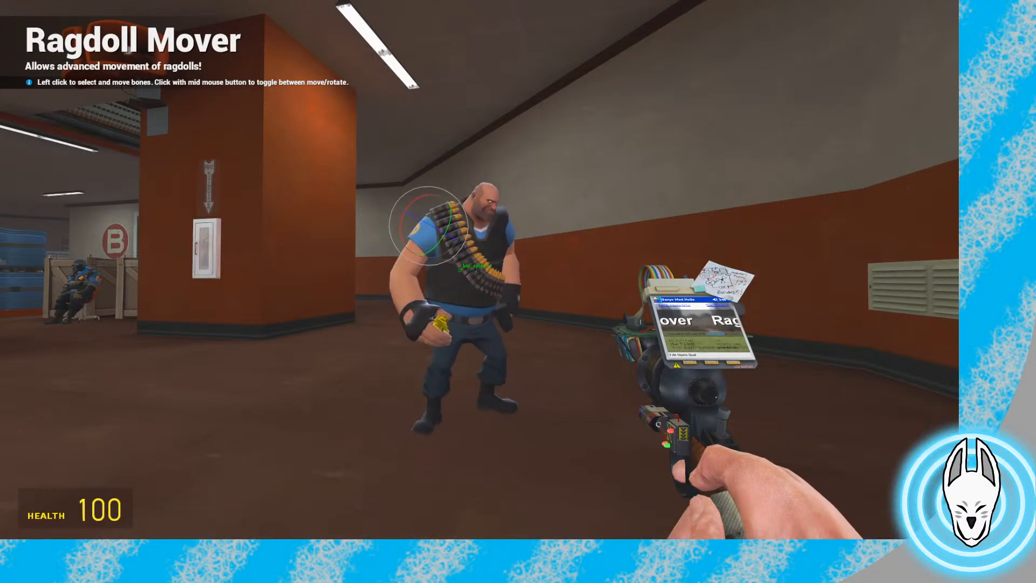
Select the blue Heavy's left hand bone and, with Left Hand IK enabled, move it slightly at his hip for frame 14
key(c)
key(c)
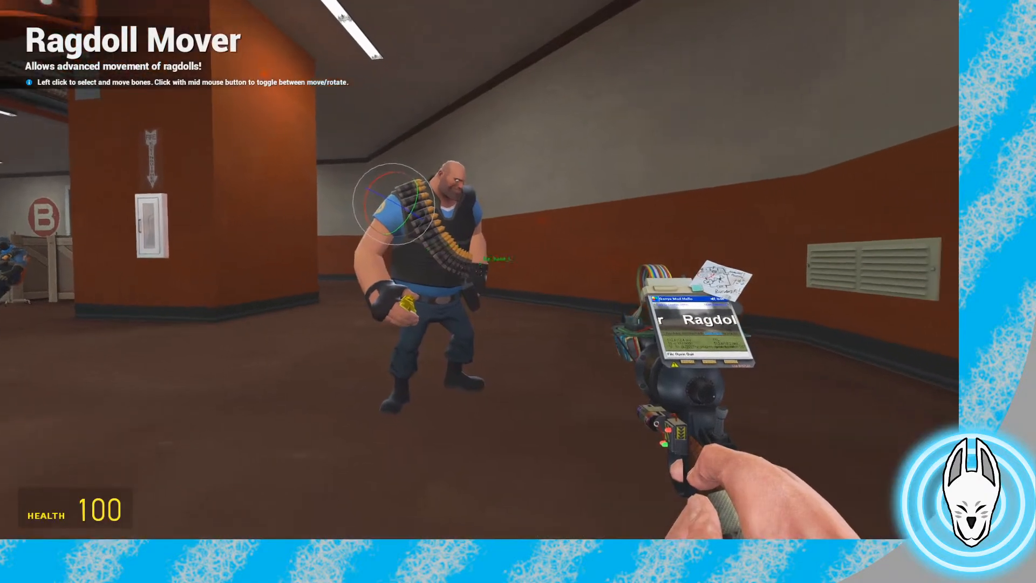
key(w)
click(480, 269)
key(w)
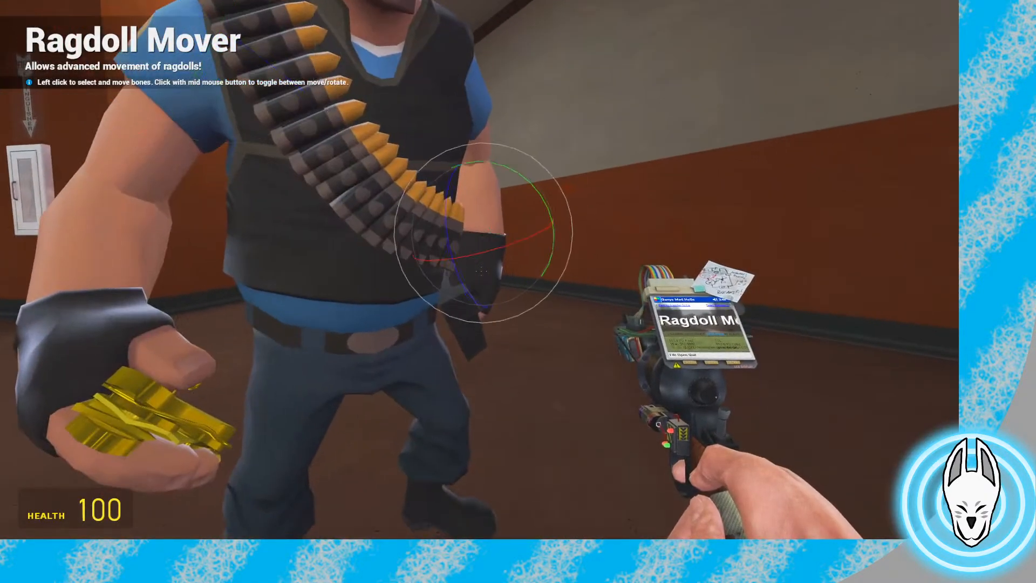
middle_click(481, 269)
key(q)
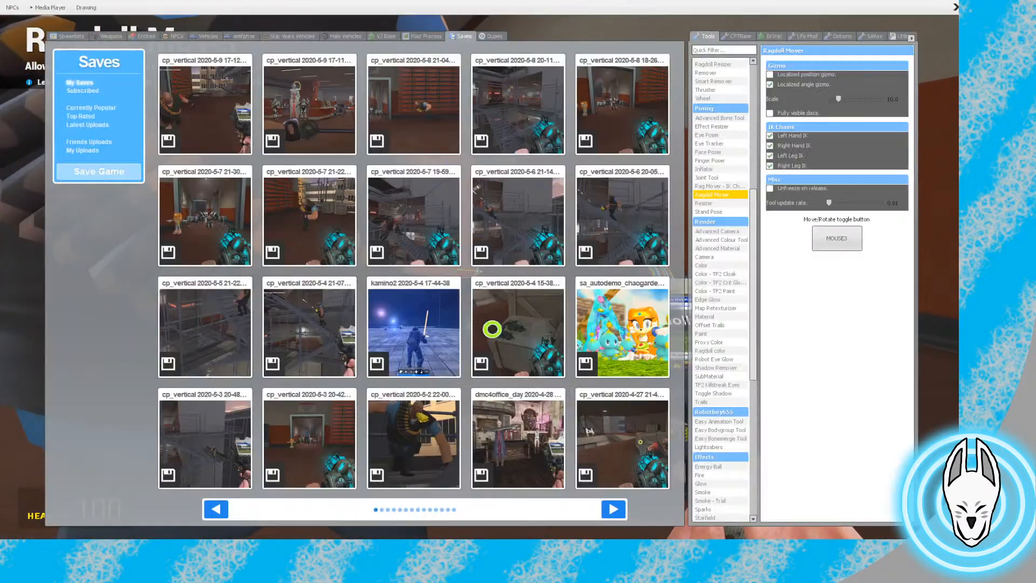
drag(480, 270, 475, 271)
Record the blue Heavy's pose as a keyframe at frame 14 and advance the timeline to frame 18
key(s)
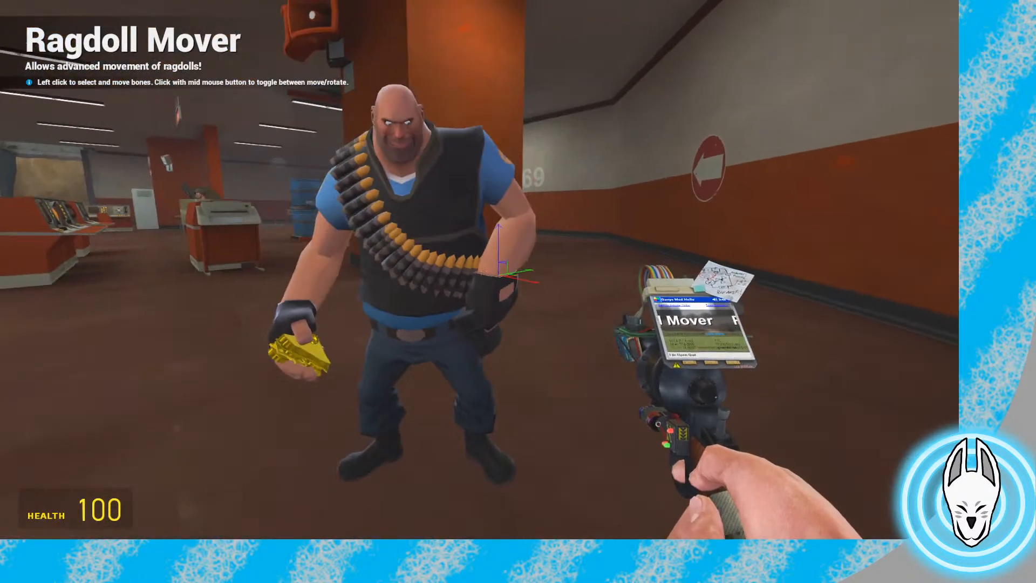
key(c)
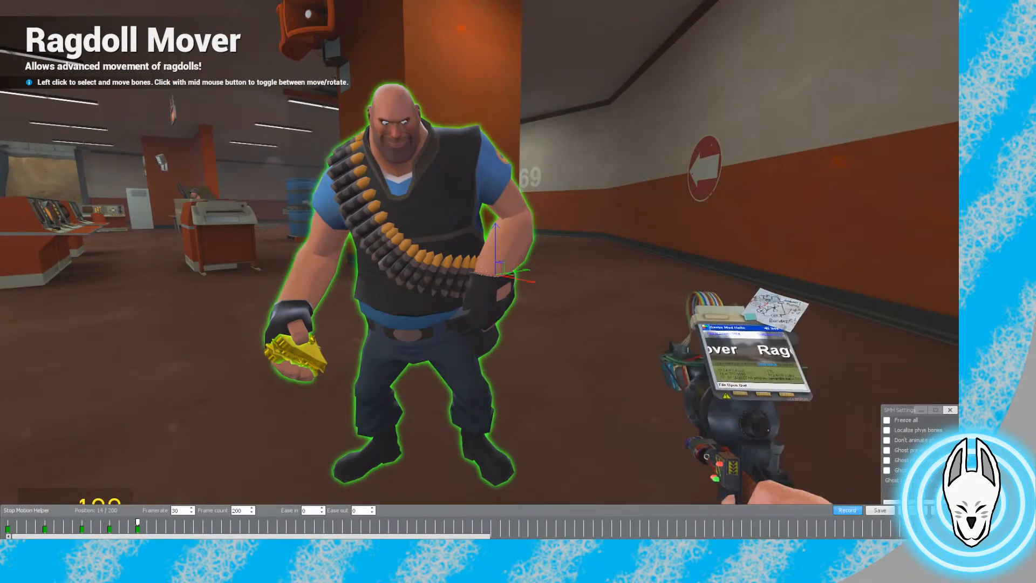
click(175, 523)
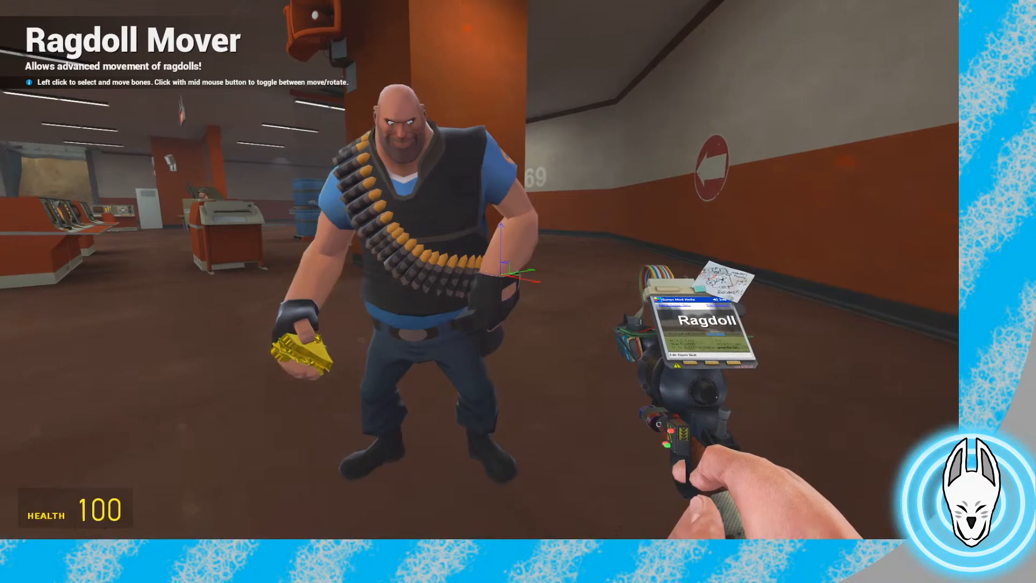
Examine the blue Heavy's left arm and hand at his hip up close and from several angles
key(w)
key(a)
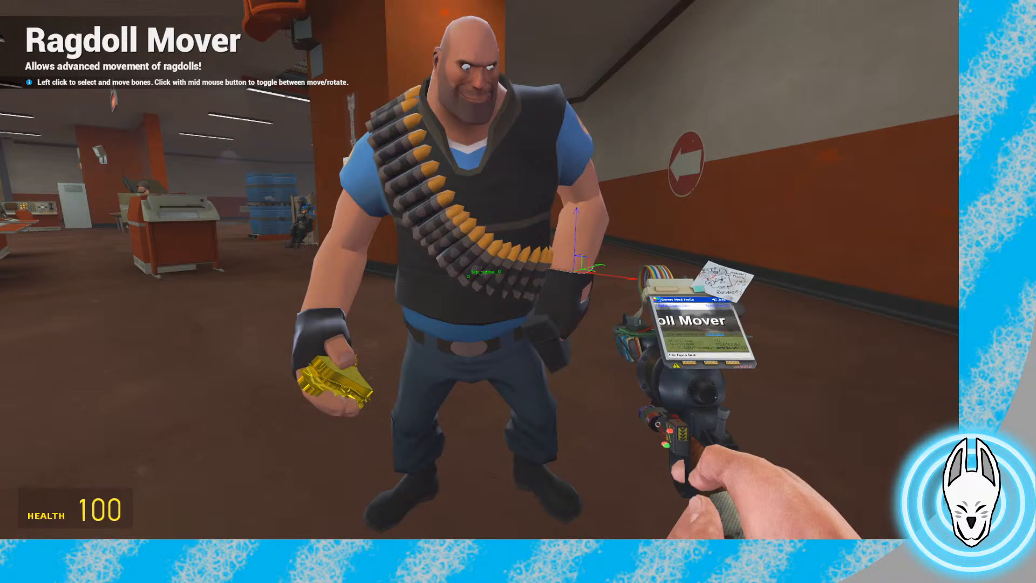
key(w)
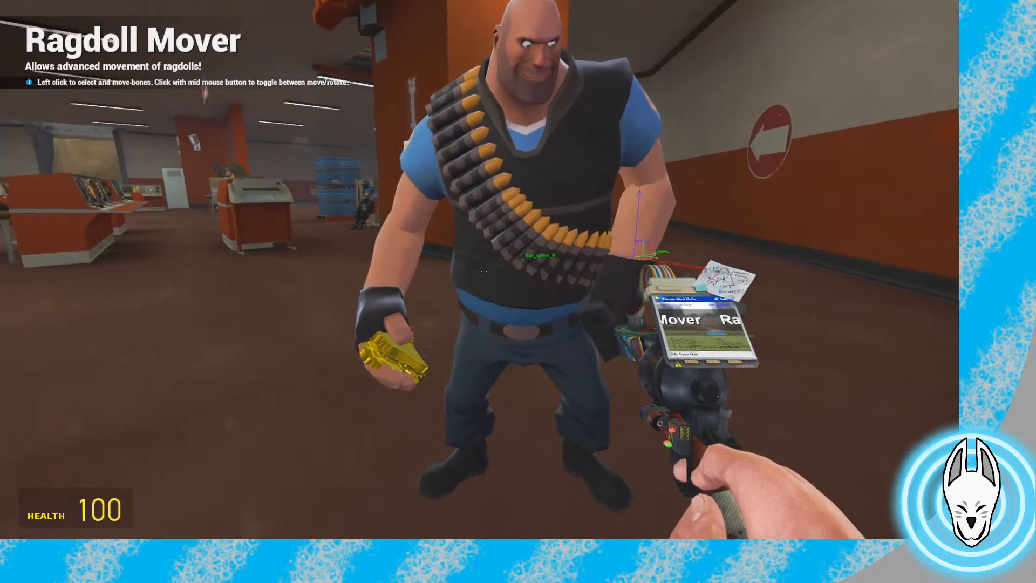
key(d)
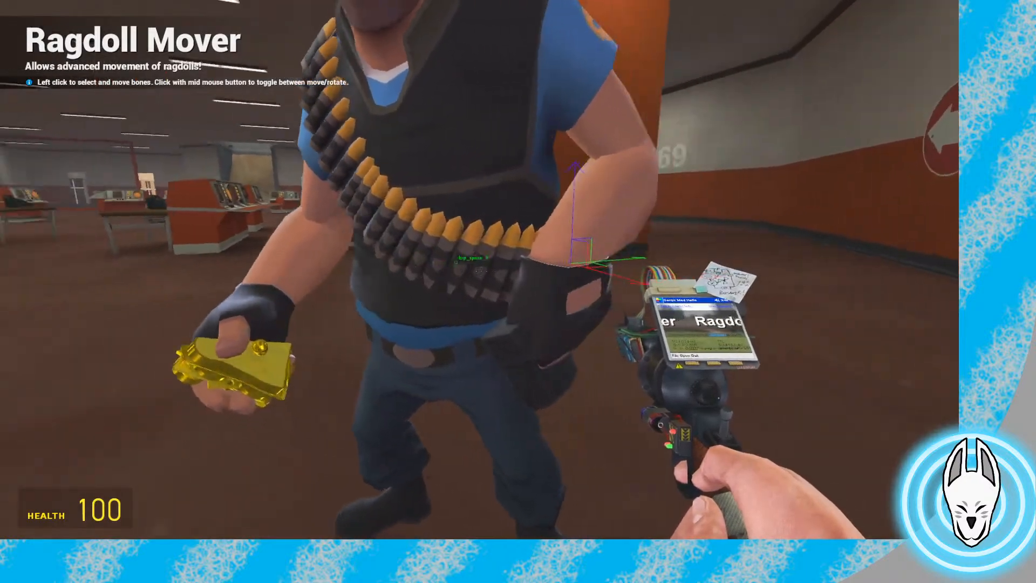
key(w)
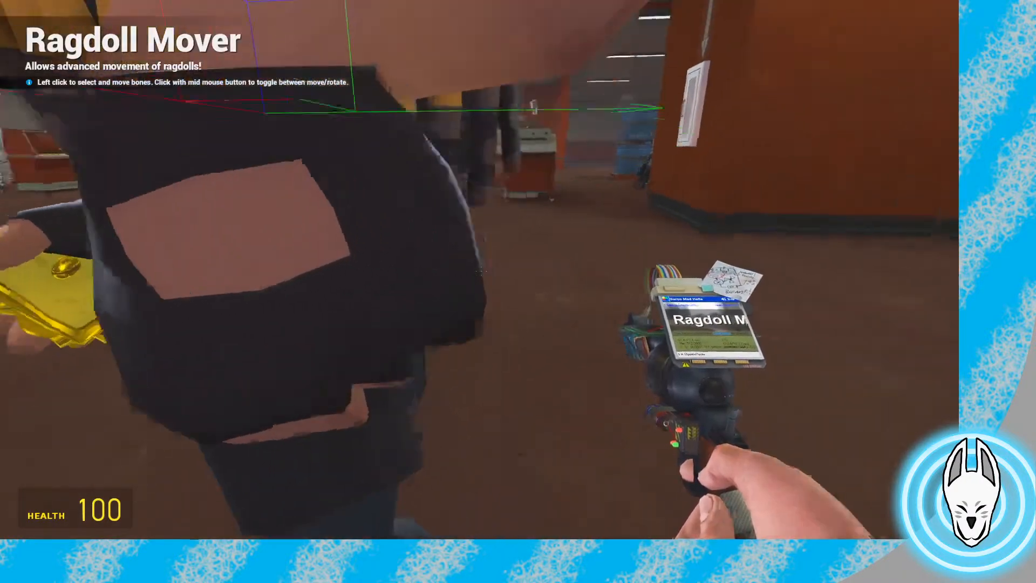
key(d)
key(a)
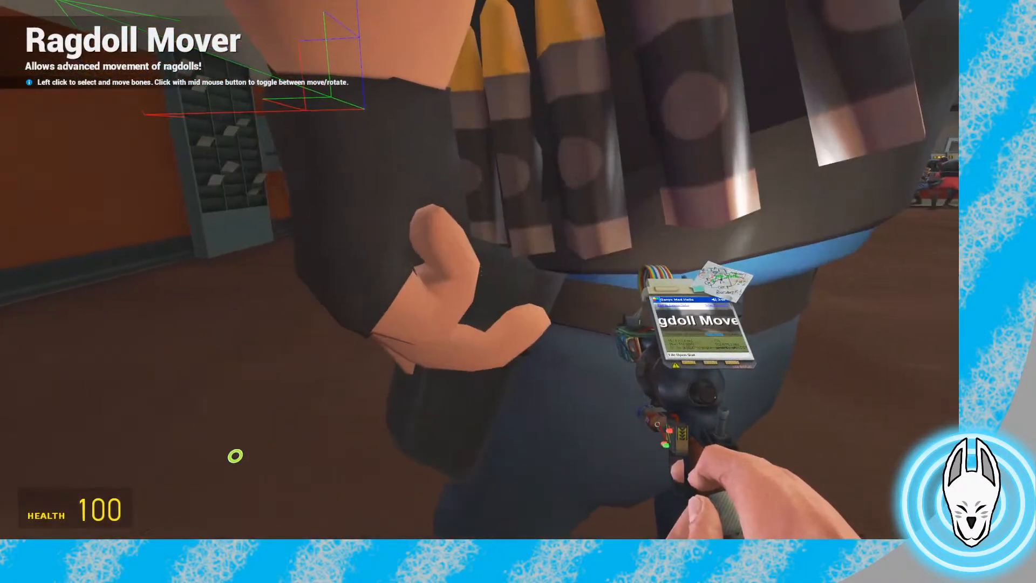
key(s)
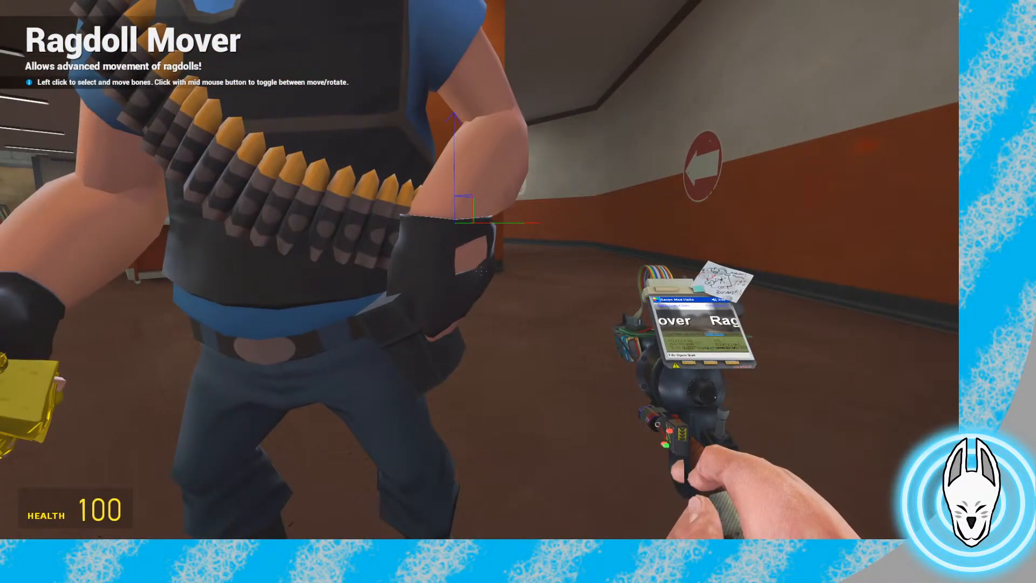
key(s)
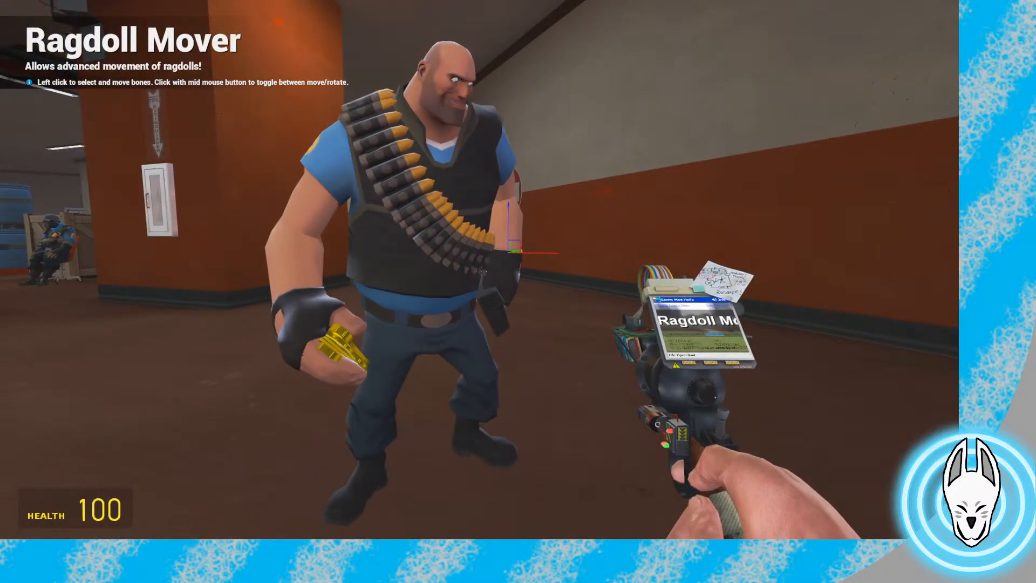
key(w)
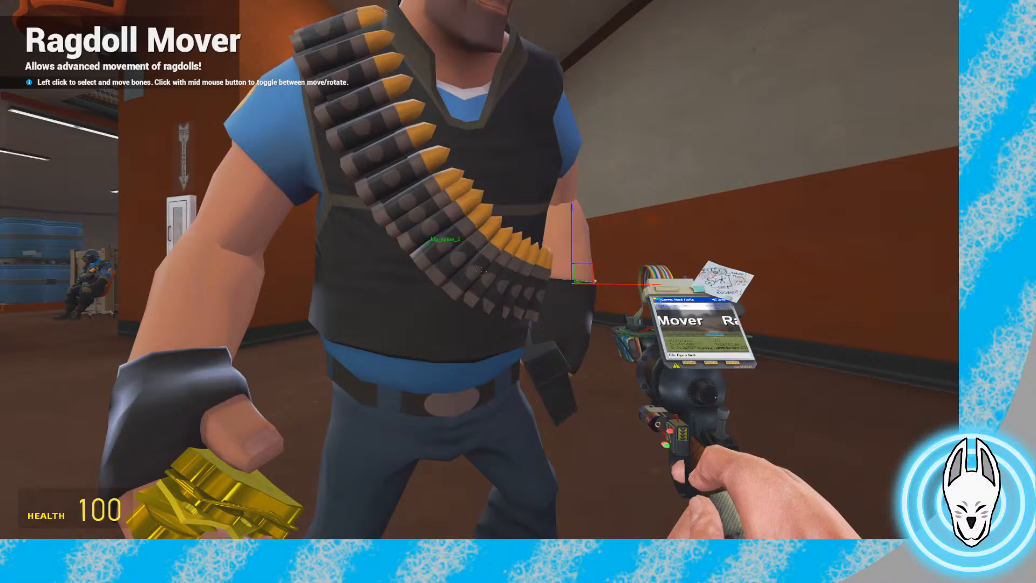
key(s)
key(w)
key(s)
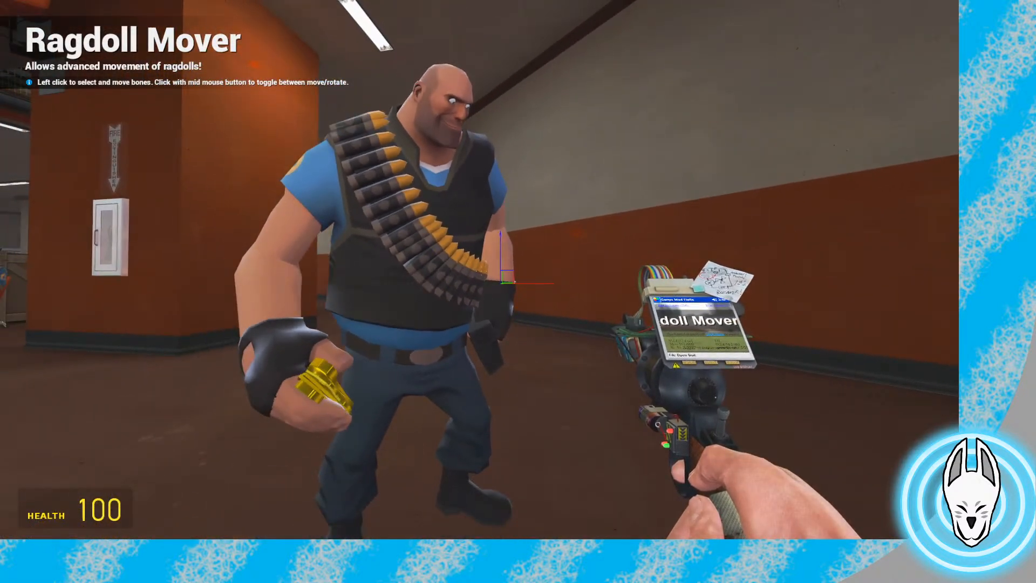
key(w)
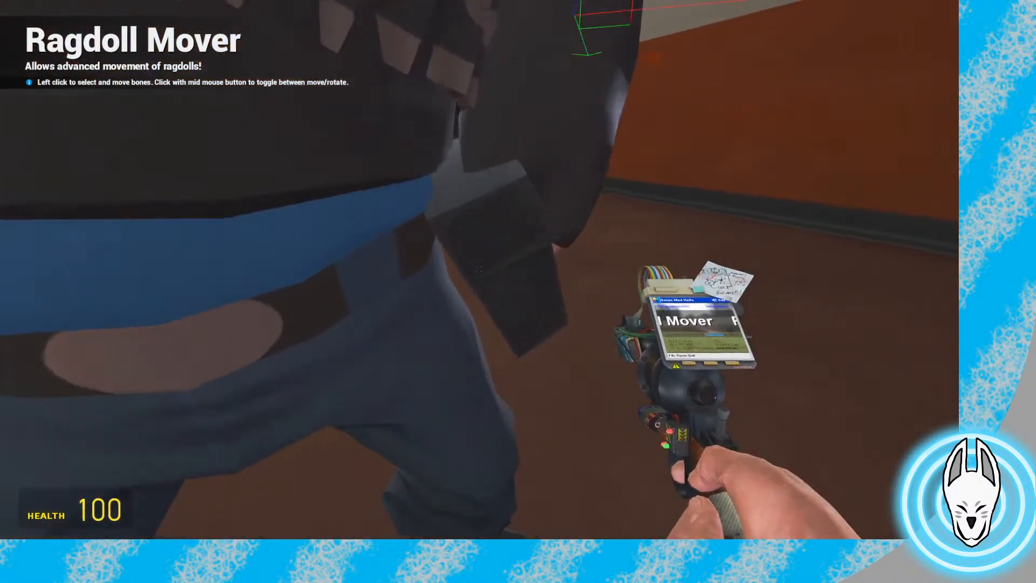
key(s)
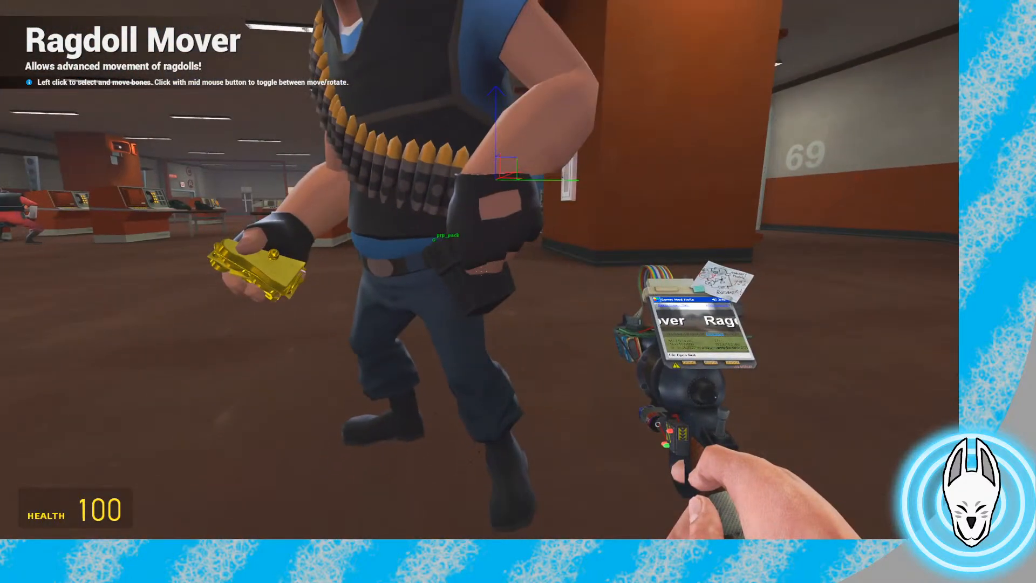
Step the timeline back from frame 18 to frame 14 and forward again to compare the poses
key(c)
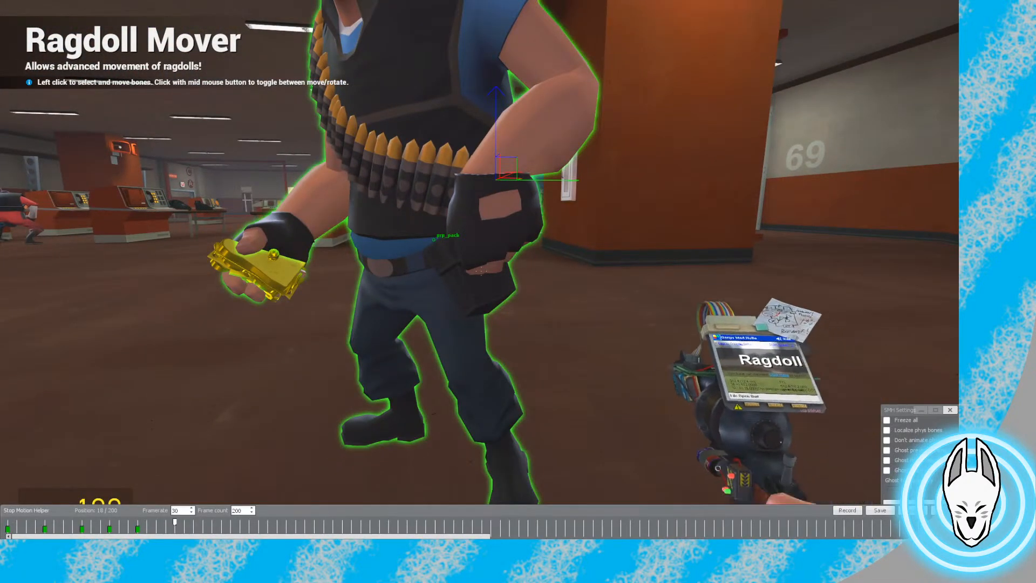
key(Up)
key(Left)
key(Left)
key(Left)
key(Left)
key(Right)
key(Right)
key(Right)
key(Right)
key(c)
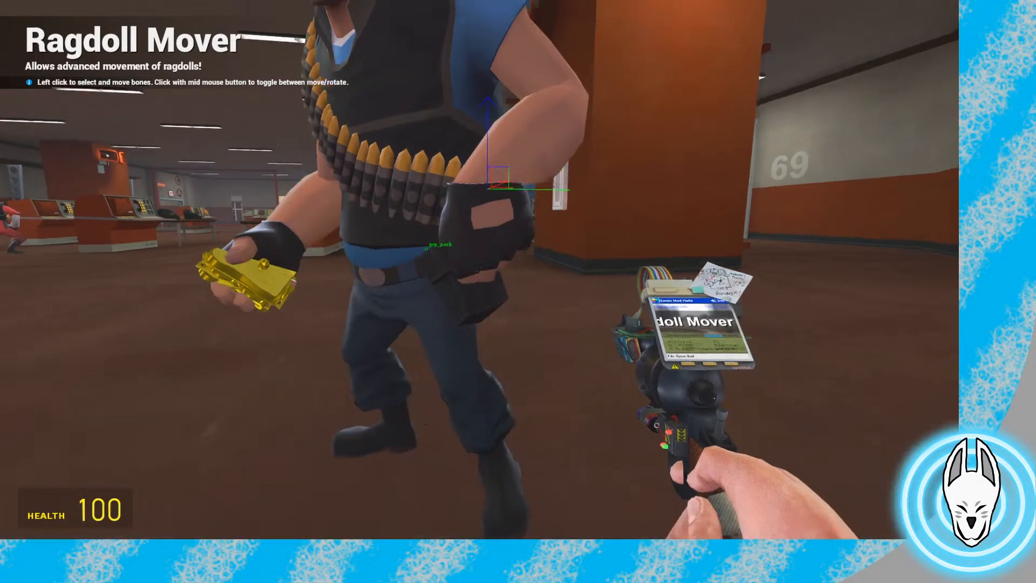
Adjust the blue Heavy's left hand at his hip by moving and rotating its bone, and record the pose at frame 18
key(w)
drag(479, 270, 481, 271)
key(a)
middle_click(482, 270)
key(c)
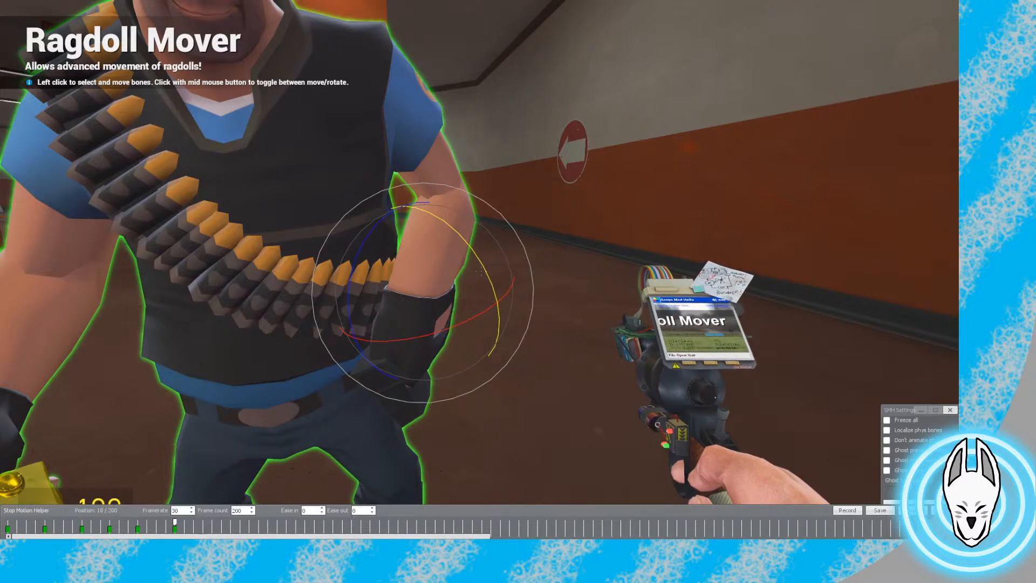
At frame 22, move and rotate the blue Heavy's left hand at his hip and record the pose as a keyframe
drag(175, 522, 211, 522)
key(c)
key(w)
drag(483, 271, 483, 271)
middle_click(483, 271)
key(s)
key(w)
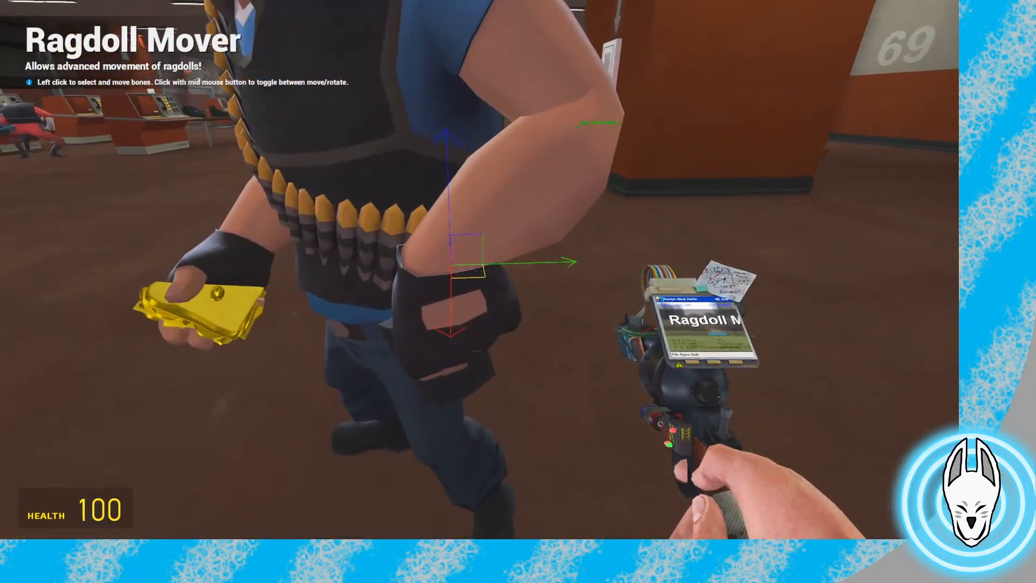
drag(483, 271, 483, 271)
key(a)
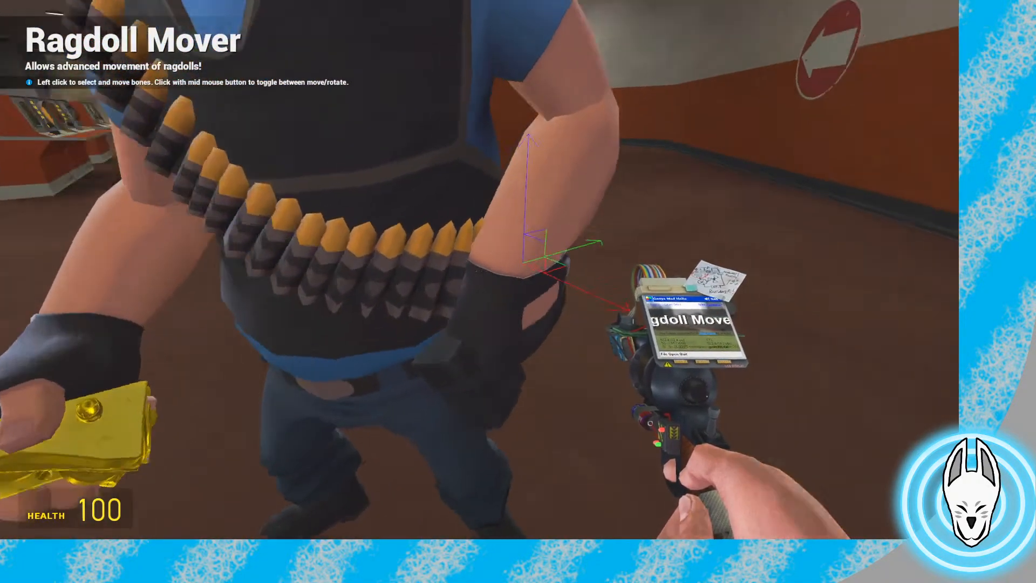
key(g)
click(847, 510)
Play the animation from frame 0 while viewing the blue Heavy from the side, and return to the keyframe at frame 22
drag(212, 522, 8, 522)
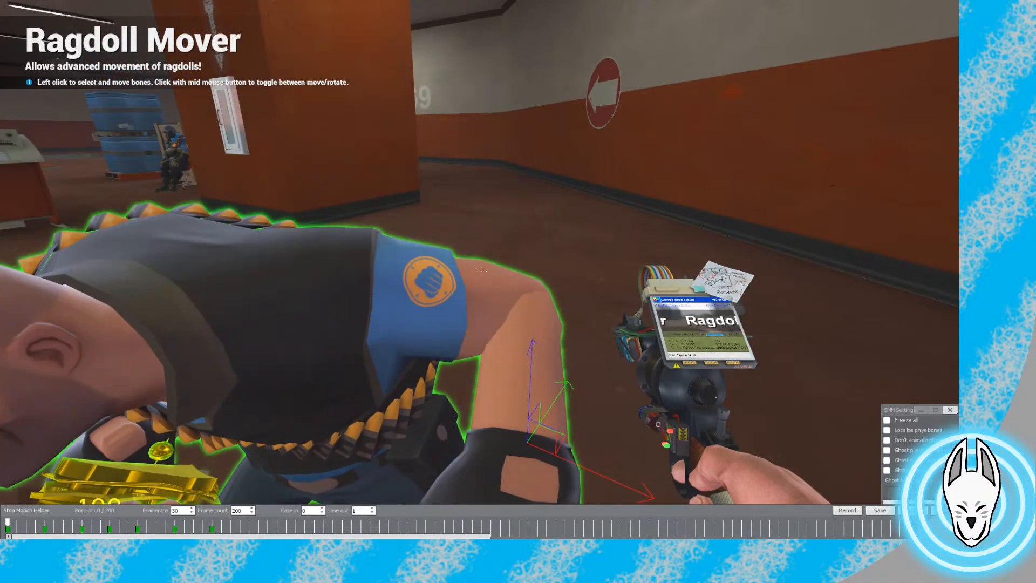
key(g)
key(w)
key(w)
key(Down)
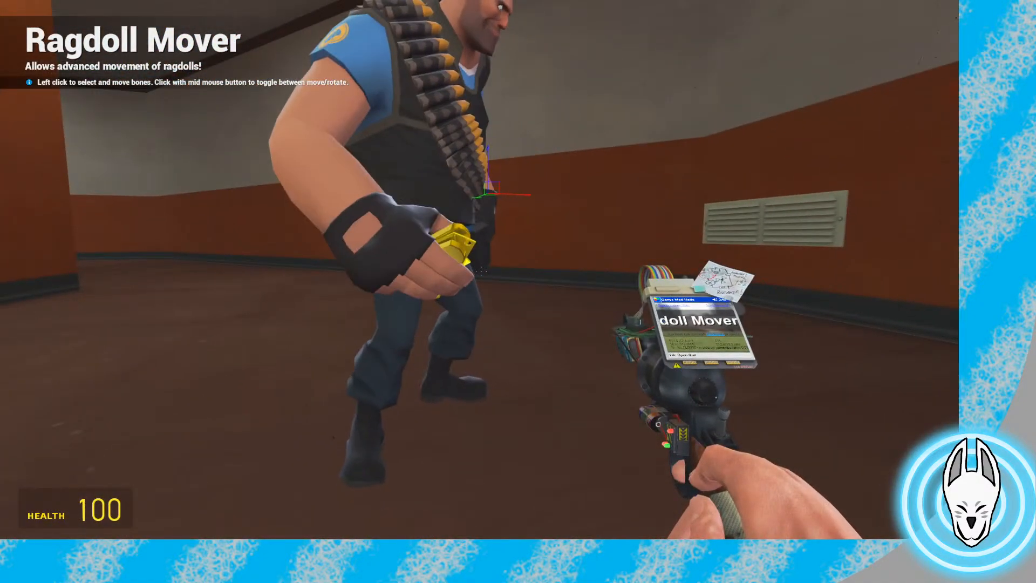
key(g)
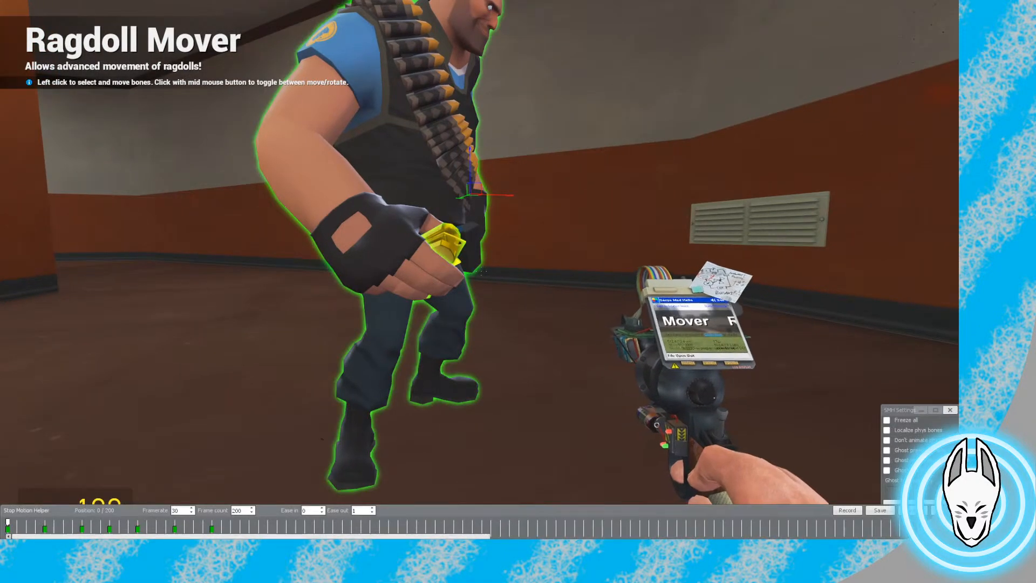
key(Left)
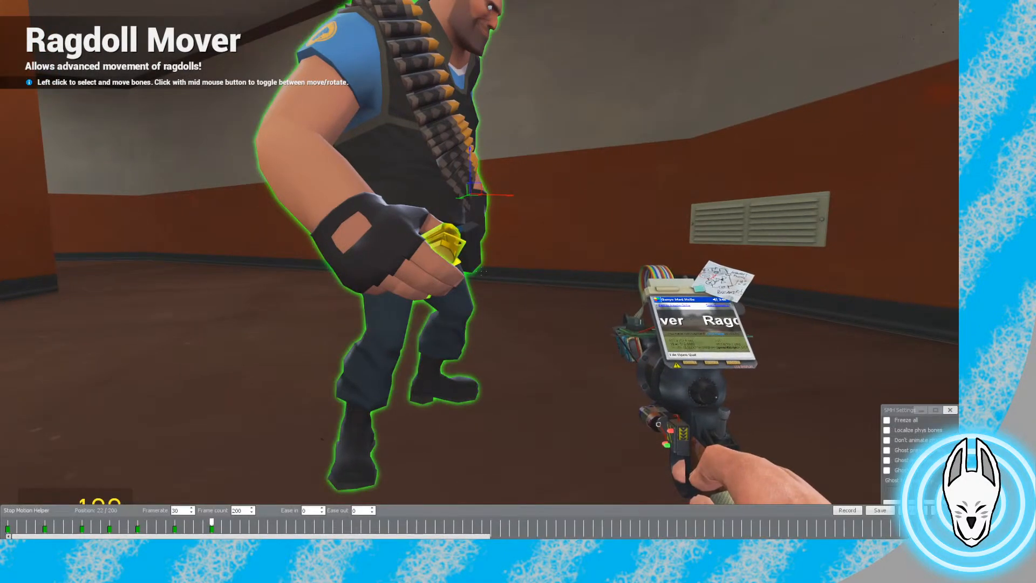
Advance the timeline to frame 26 for the next pose
key(Right)
key(Right)
key(Right)
key(Right)
key(Right)
key(Right)
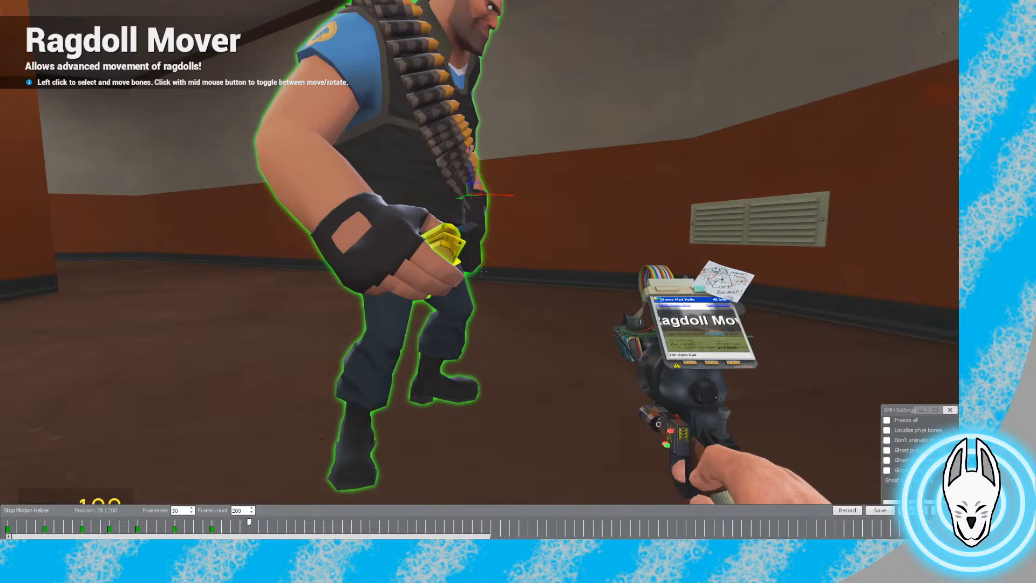
key(c)
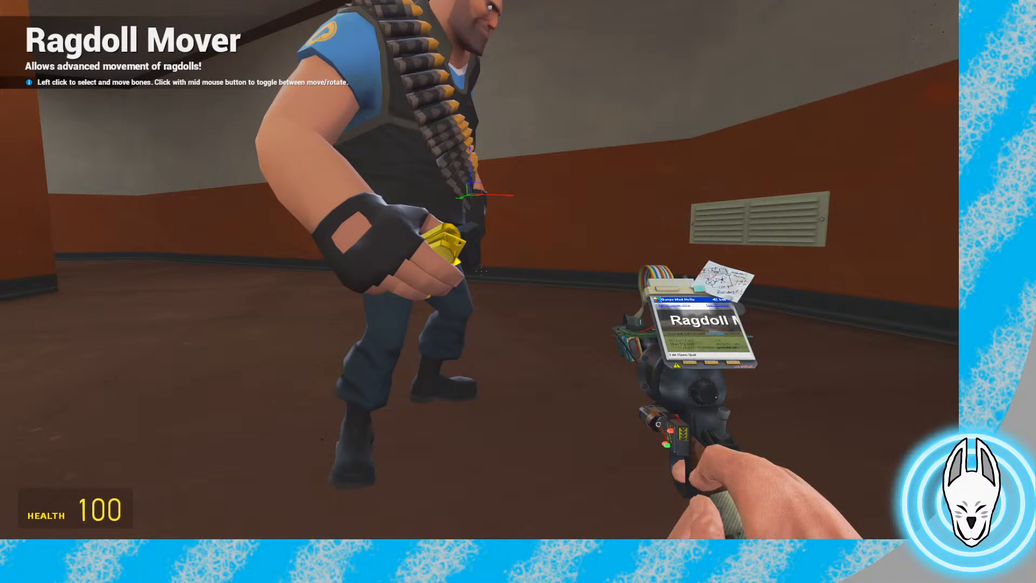
key(Escape)
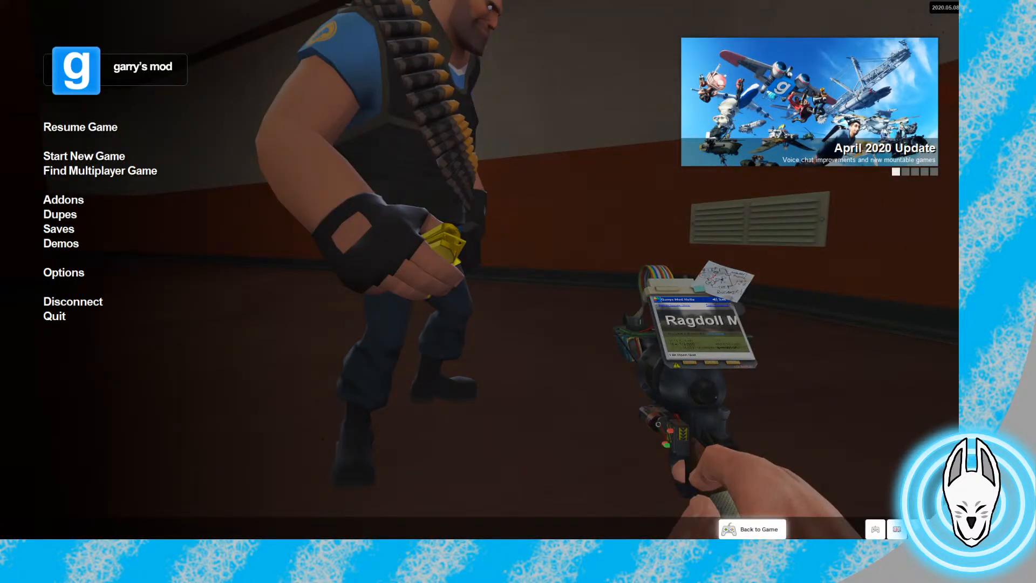
click(752, 530)
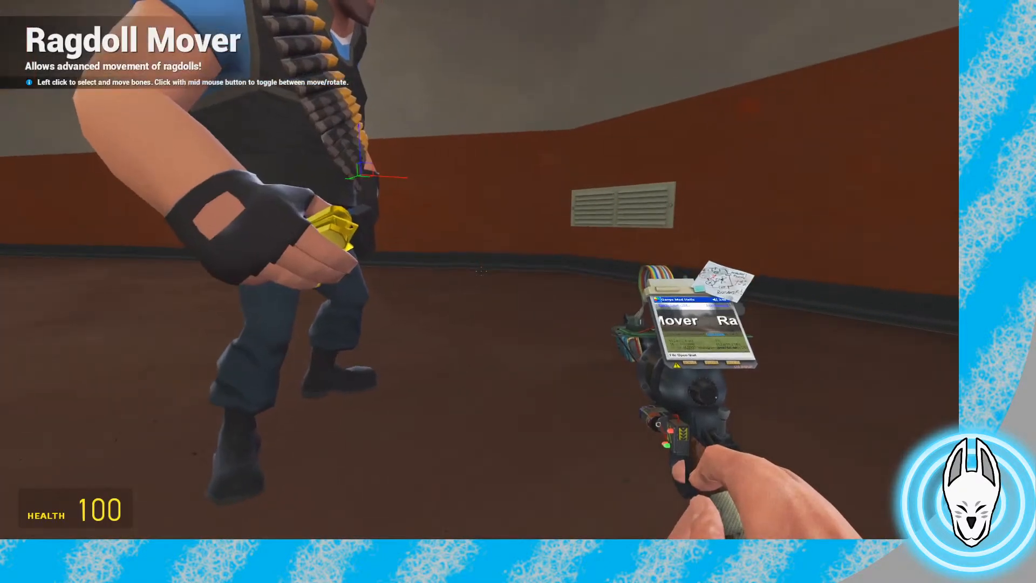
key(Escape)
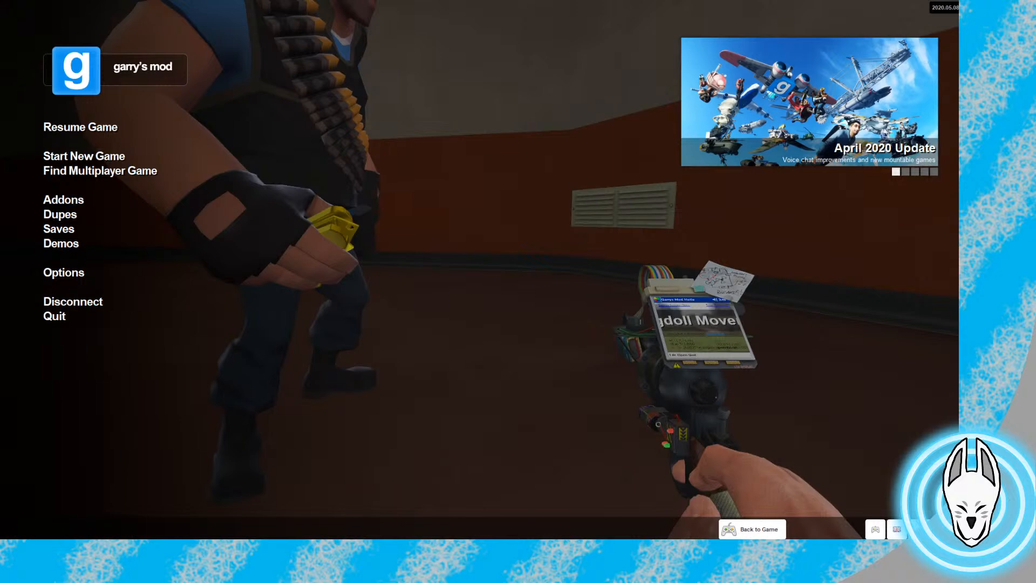
key(Escape)
Select the blue Heavy's torso bone from the front and rotate it
key(d)
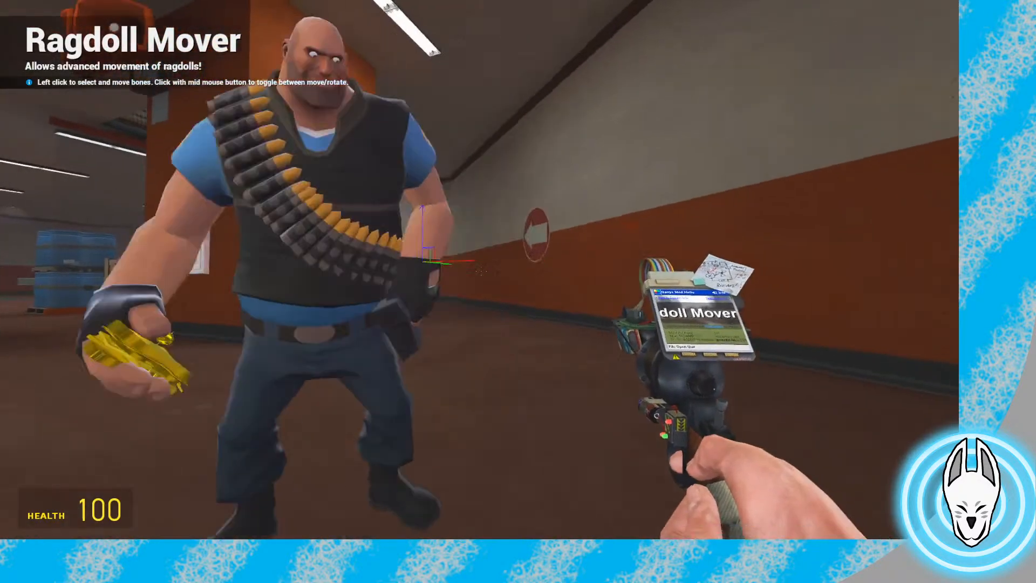
key(c)
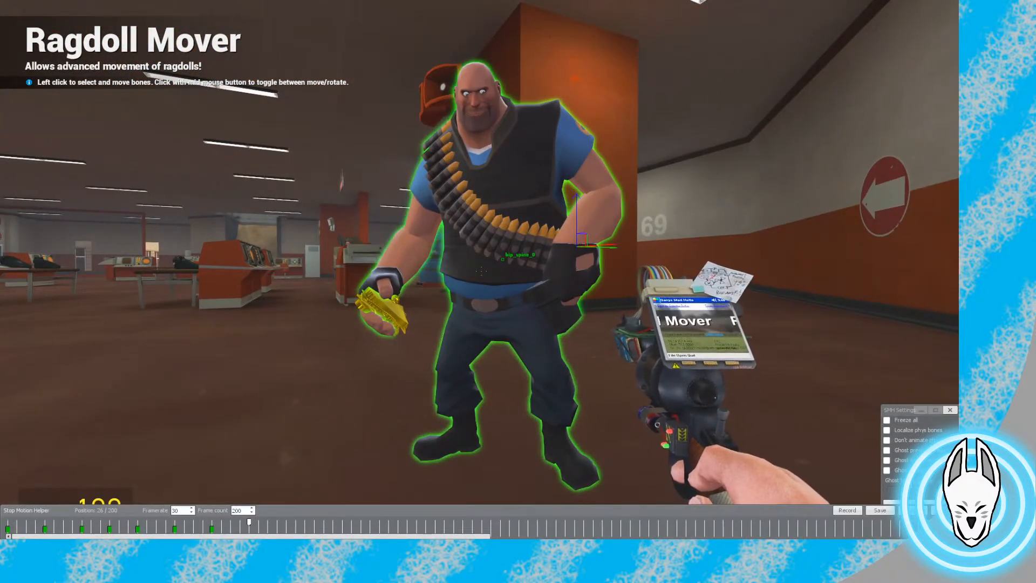
key(w)
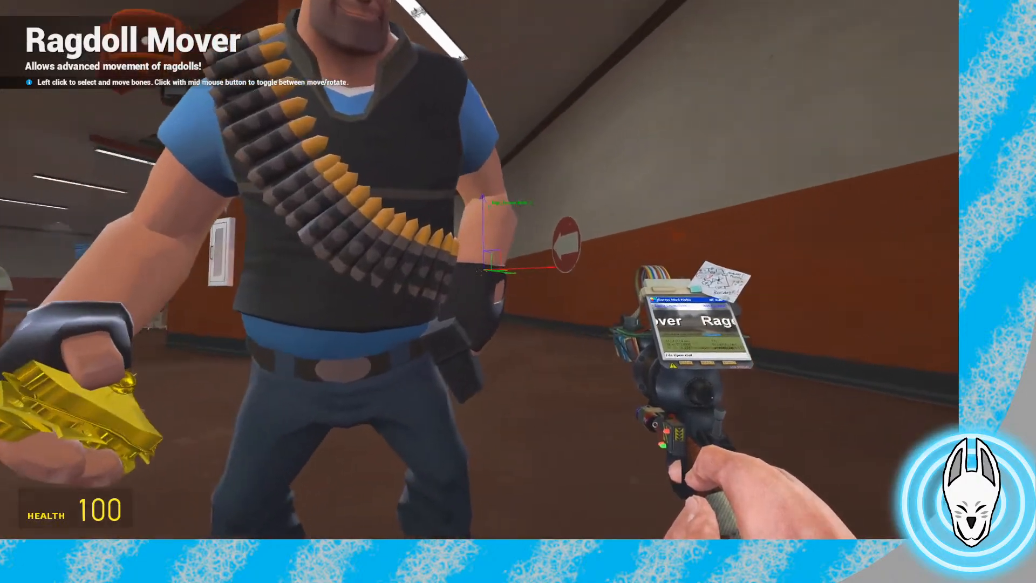
key(q)
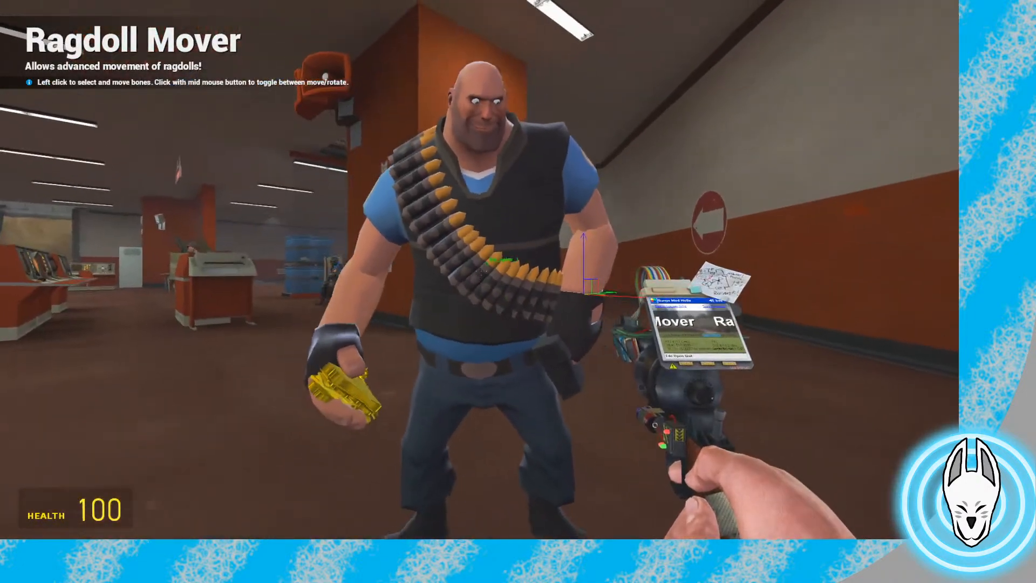
click(480, 271)
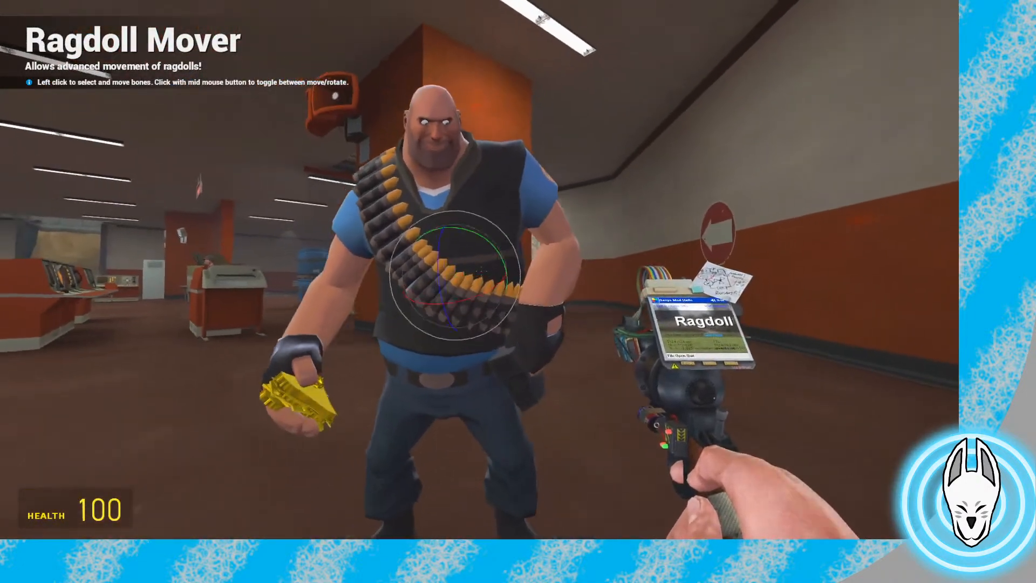
drag(480, 270, 481, 271)
key(w)
Adjust the blue Heavy's right hand holding the golden object by moving and rotating its bone
click(481, 270)
key(a)
middle_click(481, 271)
drag(481, 271, 481, 271)
key(s)
middle_click(481, 271)
key(d)
key(w)
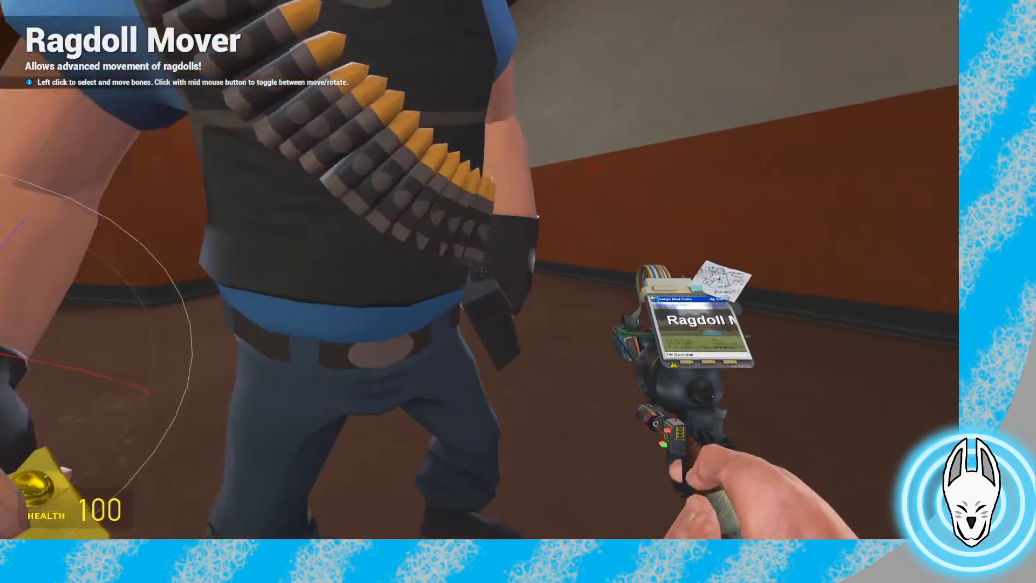
Pull the blue Heavy's left hand away from his hip and rotate it at the wrist
middle_click(481, 271)
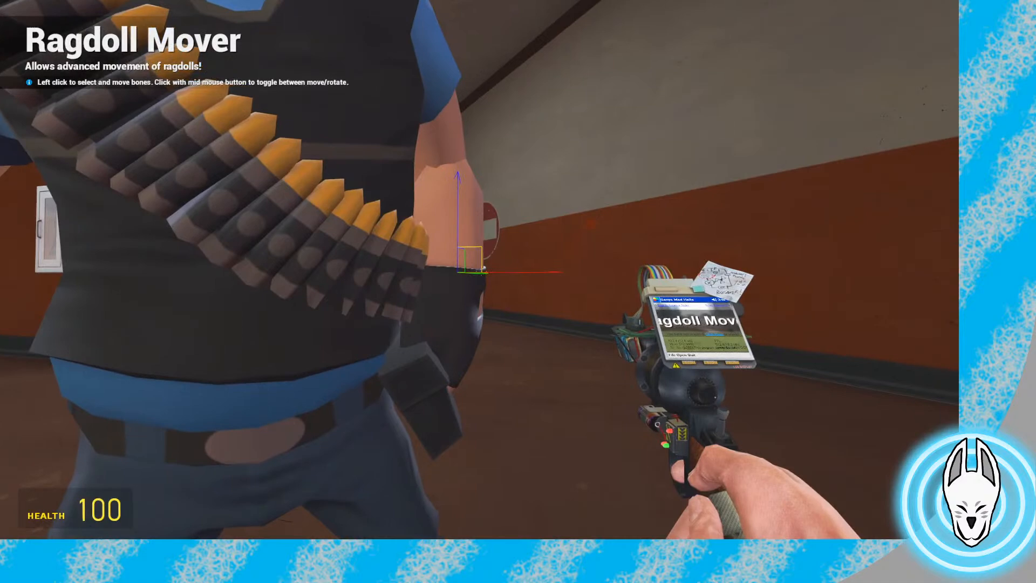
drag(481, 271, 481, 271)
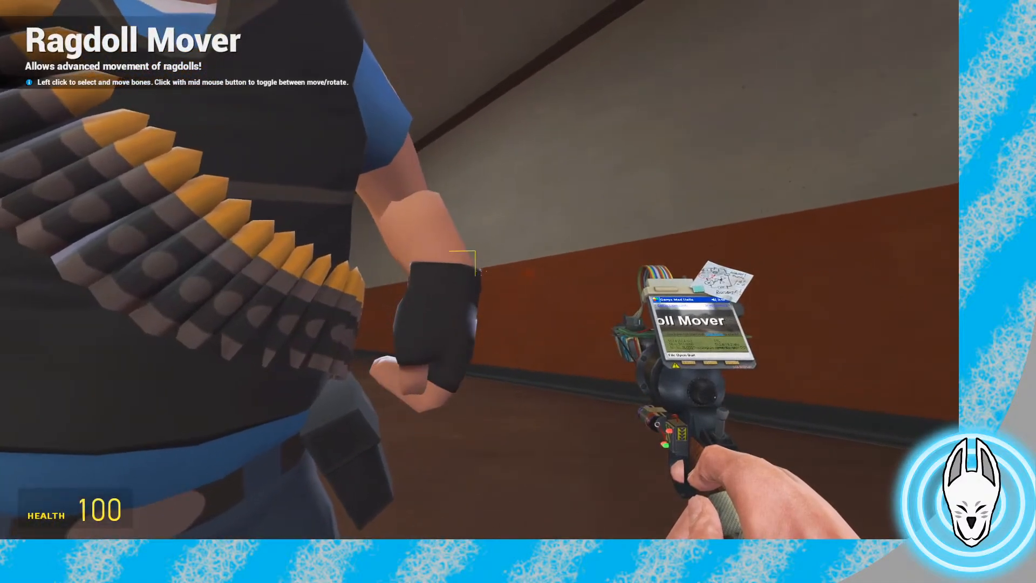
middle_click(481, 271)
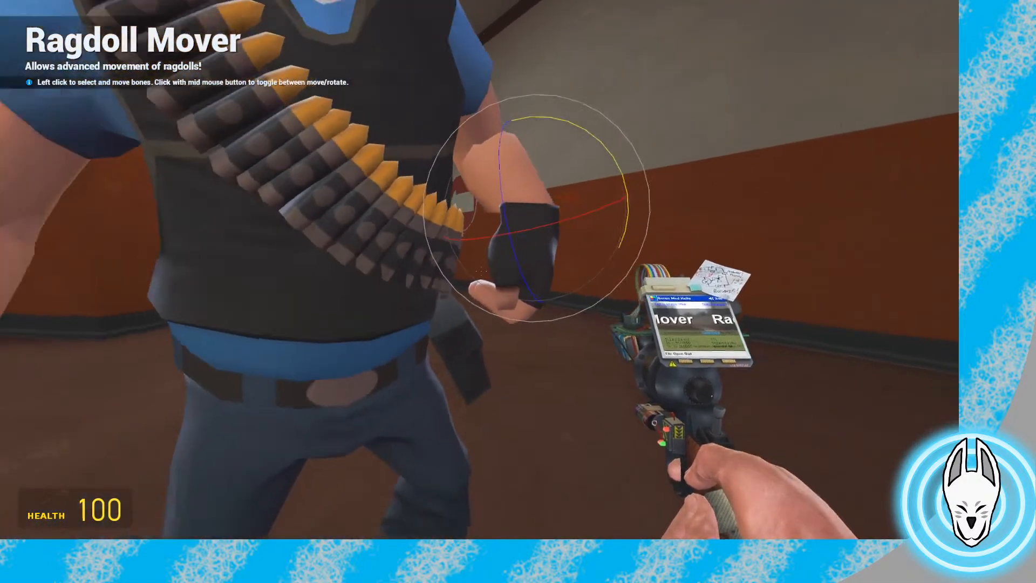
key(w)
drag(481, 271, 480, 271)
key(s)
key(d)
middle_click(481, 271)
key(w)
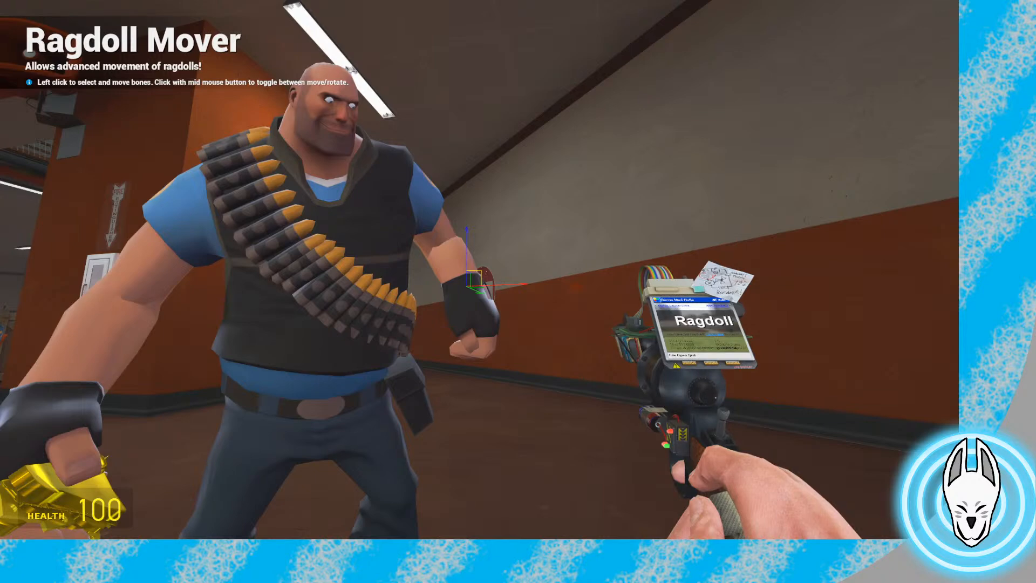
Switch from the Ragdoll Mover tool to the blue-glowing physics gun
key(w)
key(s)
key(w)
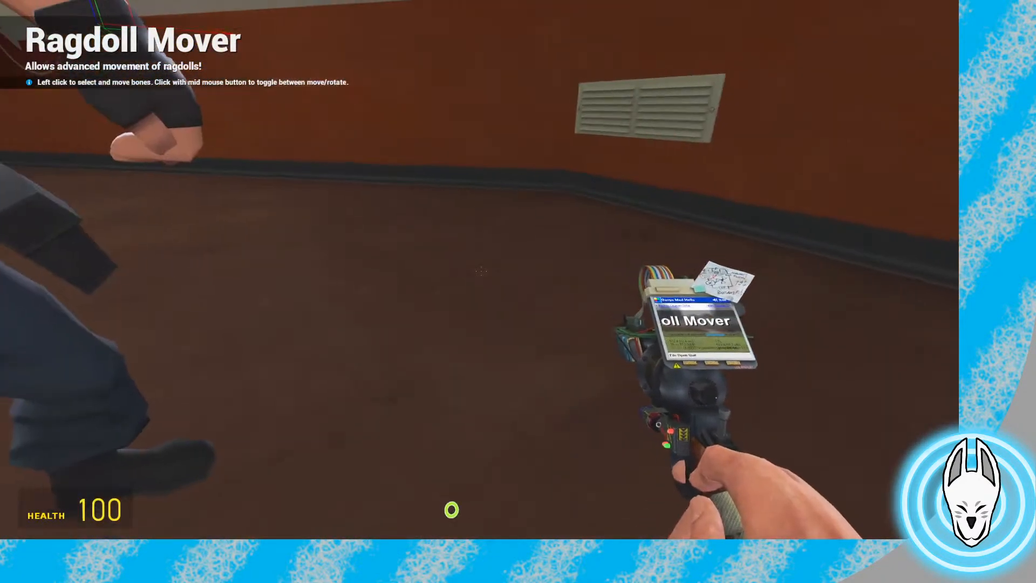
key(q)
click(68, 37)
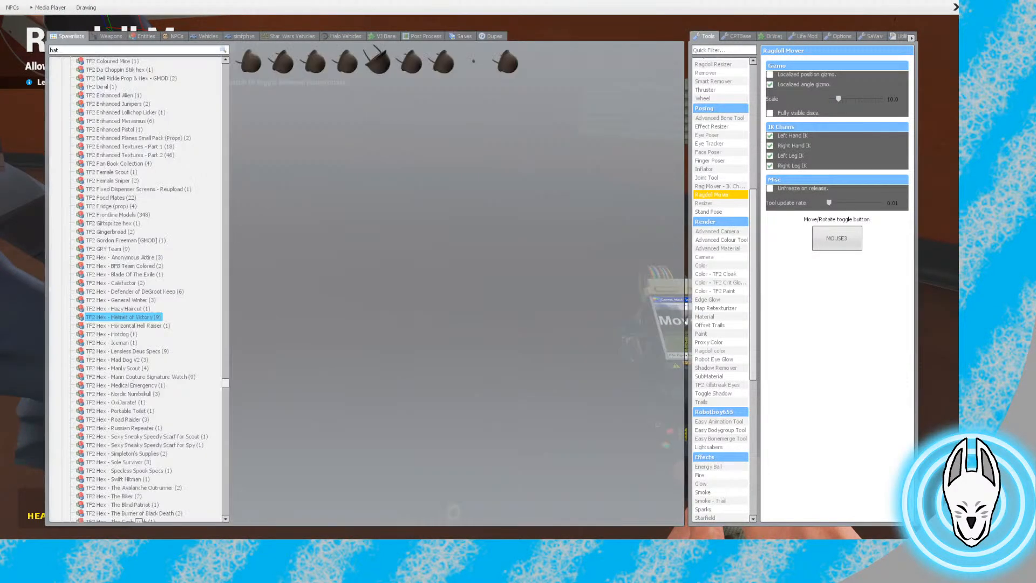
key(q)
key(1)
key(1)
key(1)
click(482, 271)
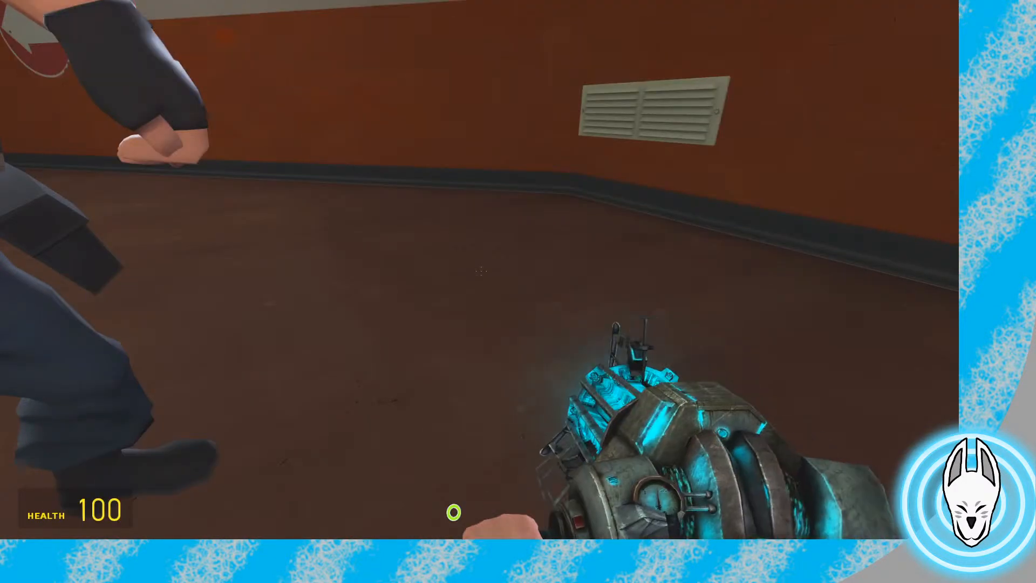
Browse the addon spawnlists around the Team Fortress entries for a model to spawn
key(q)
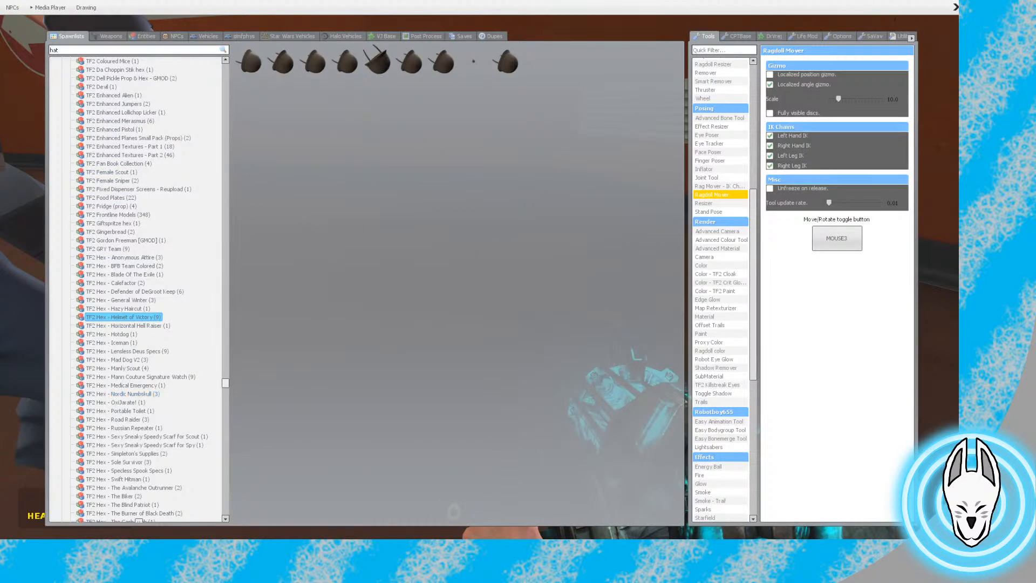
key(q)
scroll(139, 521, up, 6)
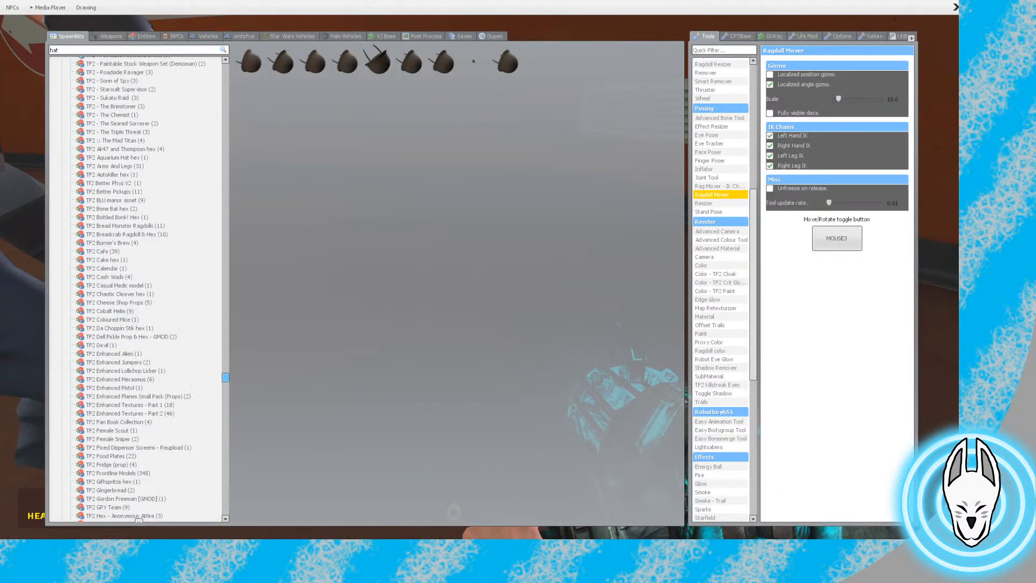
scroll(139, 521, down, 2)
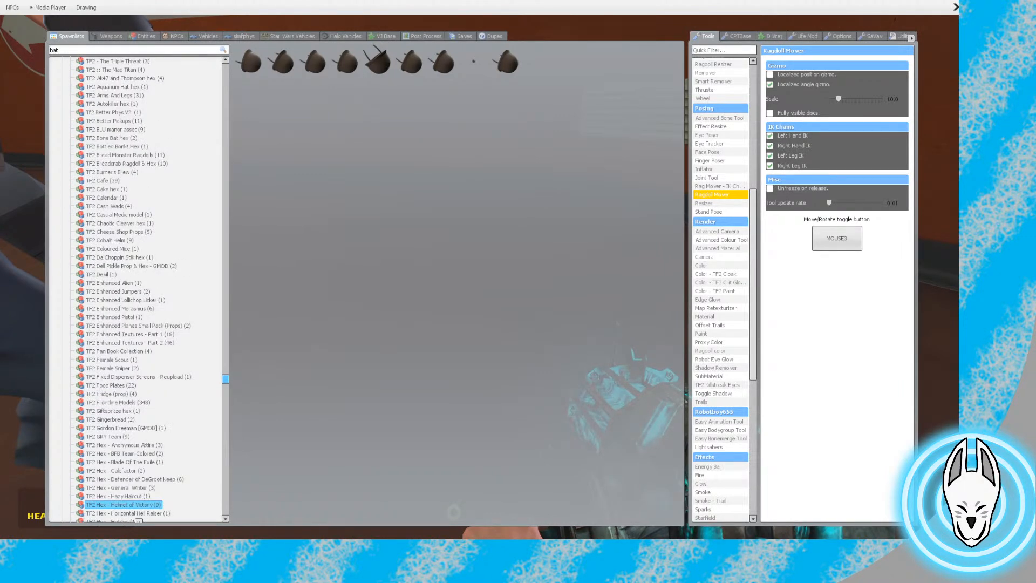
scroll(139, 521, down, 7)
scroll(139, 521, up, 20)
scroll(139, 519, down, 4)
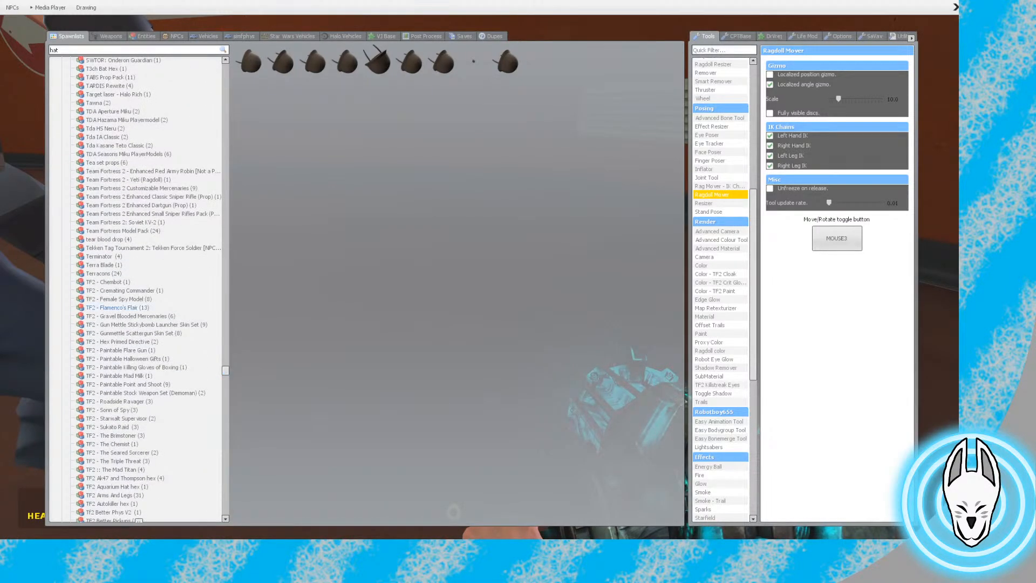
scroll(138, 521, up, 2)
scroll(139, 521, up, 1)
key(q)
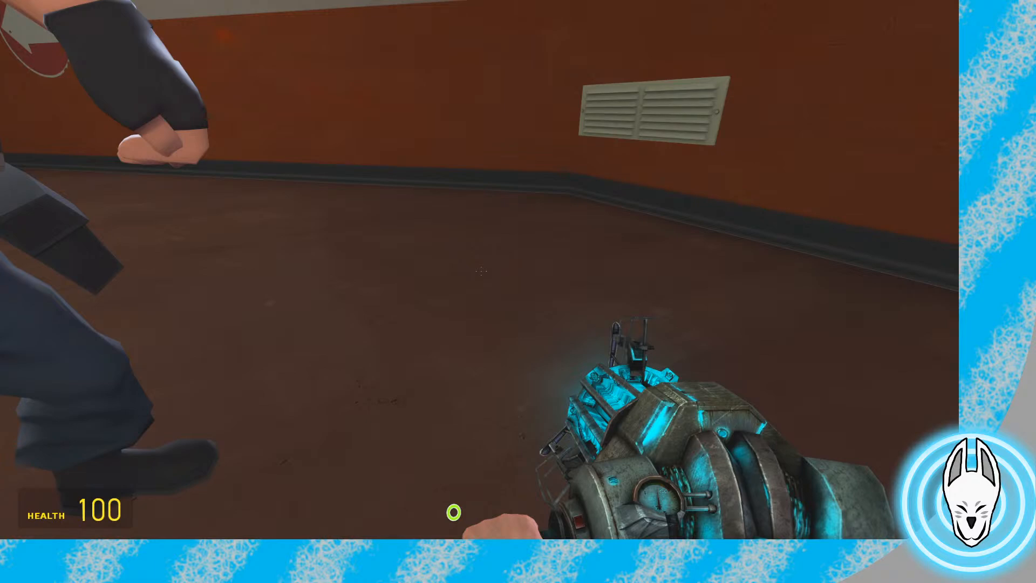
View the models in the Tawna and Target laser spawnlists
key(q)
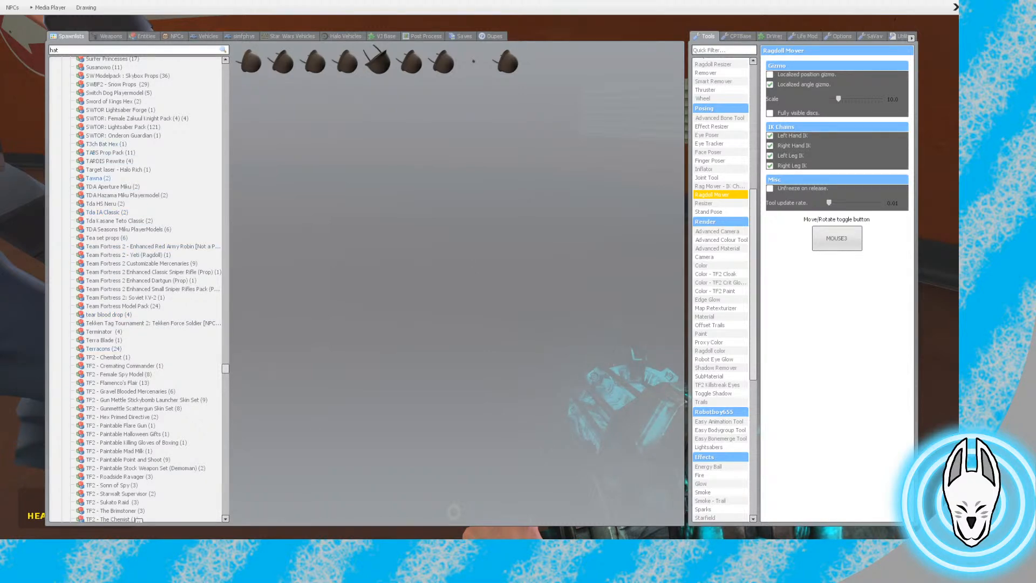
click(98, 178)
click(108, 170)
scroll(112, 187, up, 3)
scroll(112, 187, down, 6)
key(q)
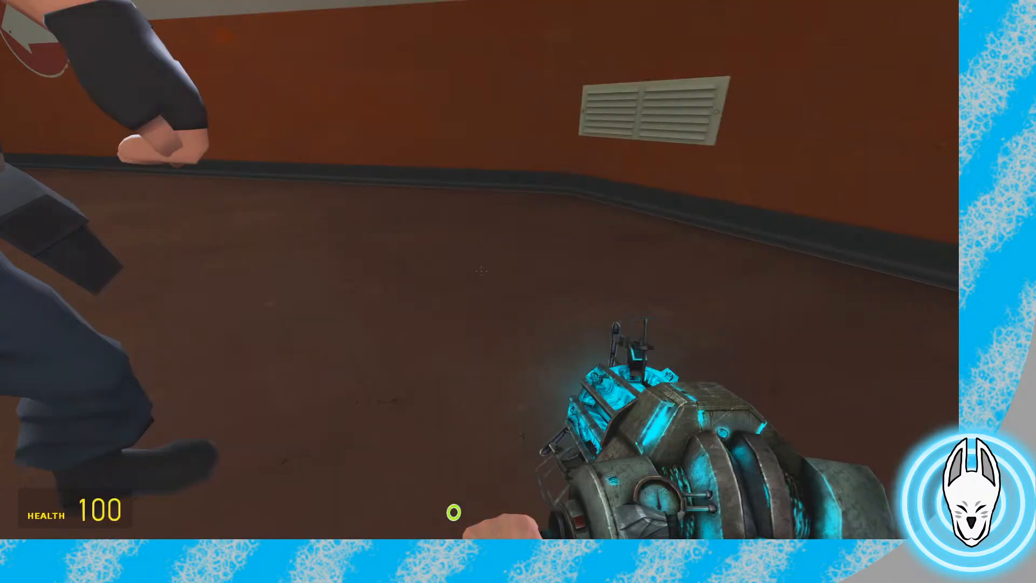
Spawn the first model of the Time Vortex Pack and undo the spawn
key(q)
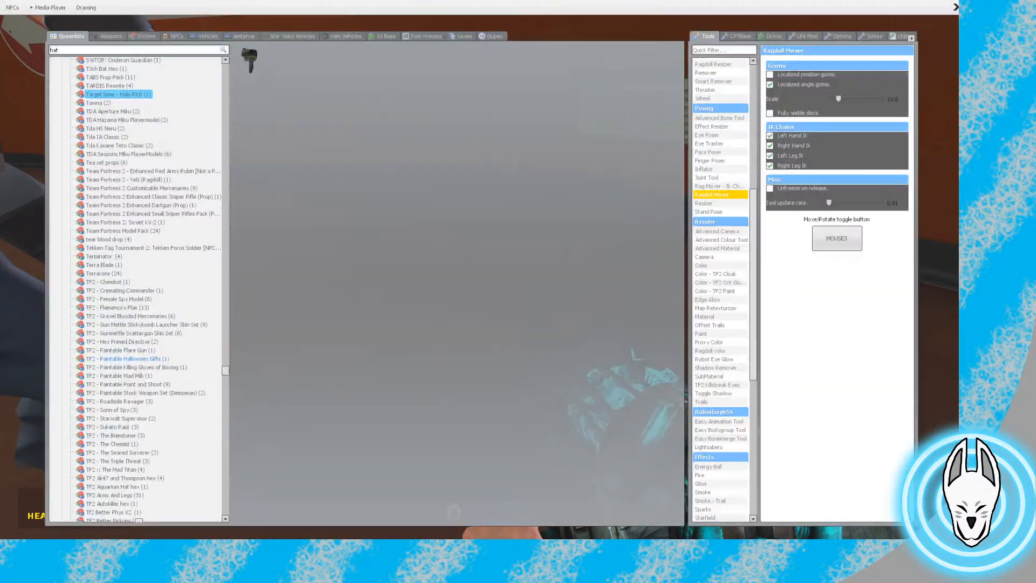
scroll(138, 292, down, 15)
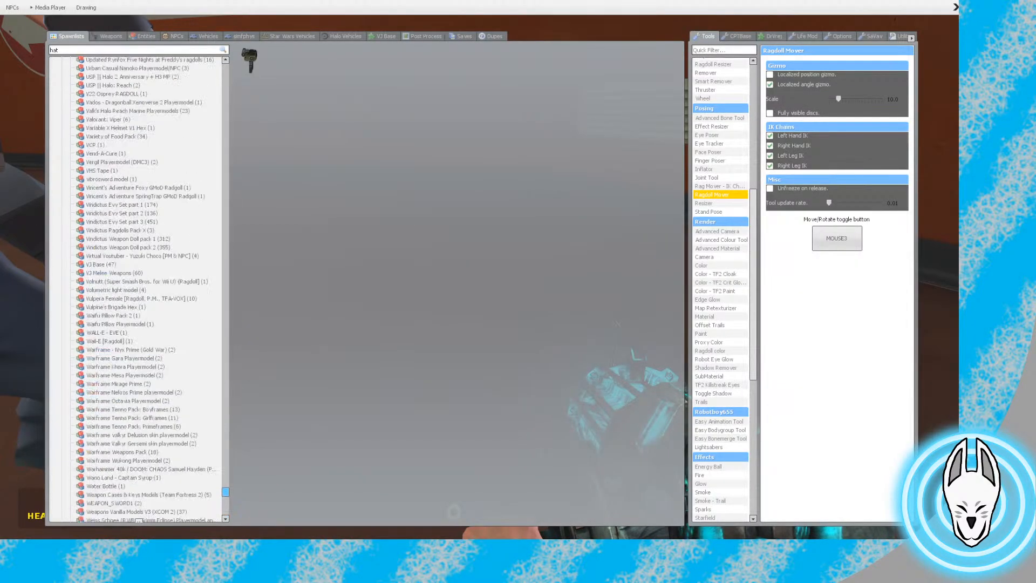
scroll(139, 521, up, 8)
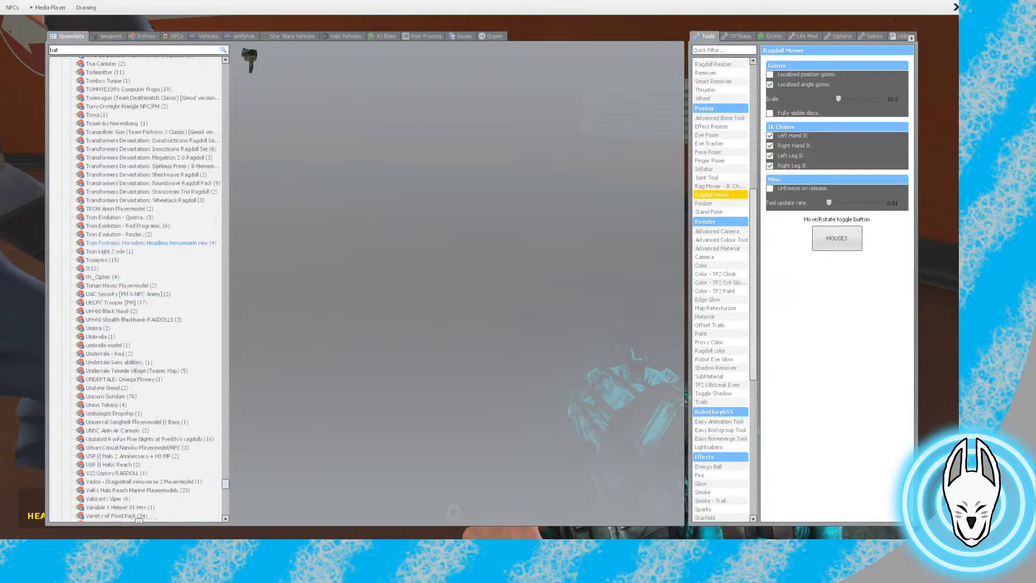
scroll(124, 240, up, 2)
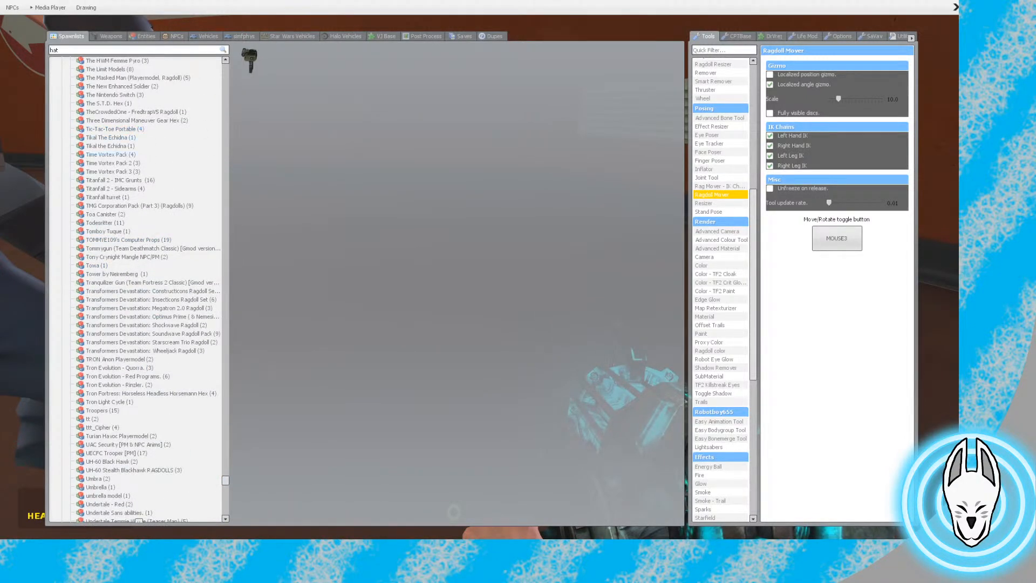
click(110, 155)
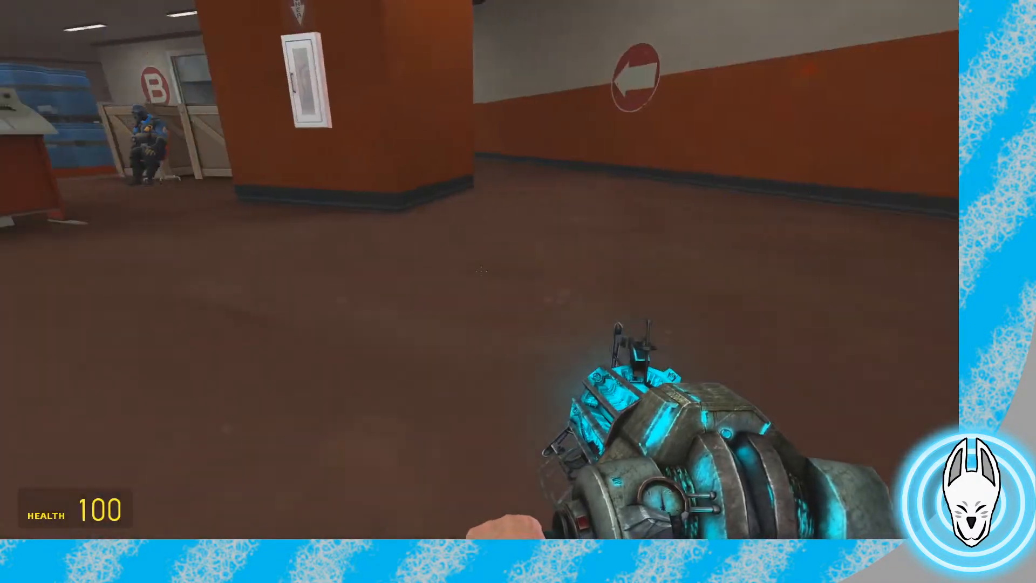
key(q)
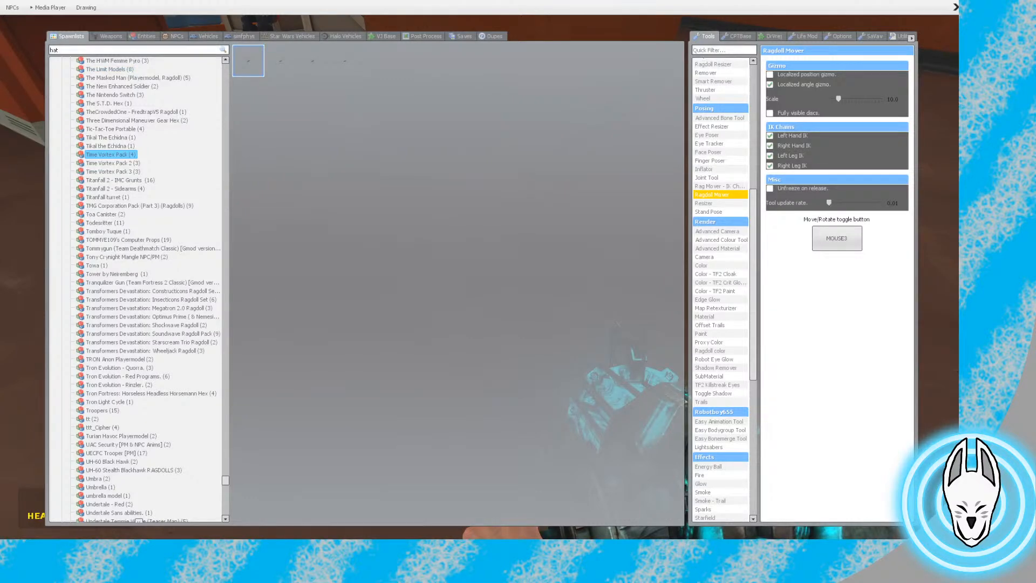
key(q)
mouse_move(481, 259)
mouse_down()
mouse_move(481, 296)
mouse_move(513, 290)
mouse_move(481, 289)
mouse_move(486, 302)
mouse_move(481, 271)
mouse_up()
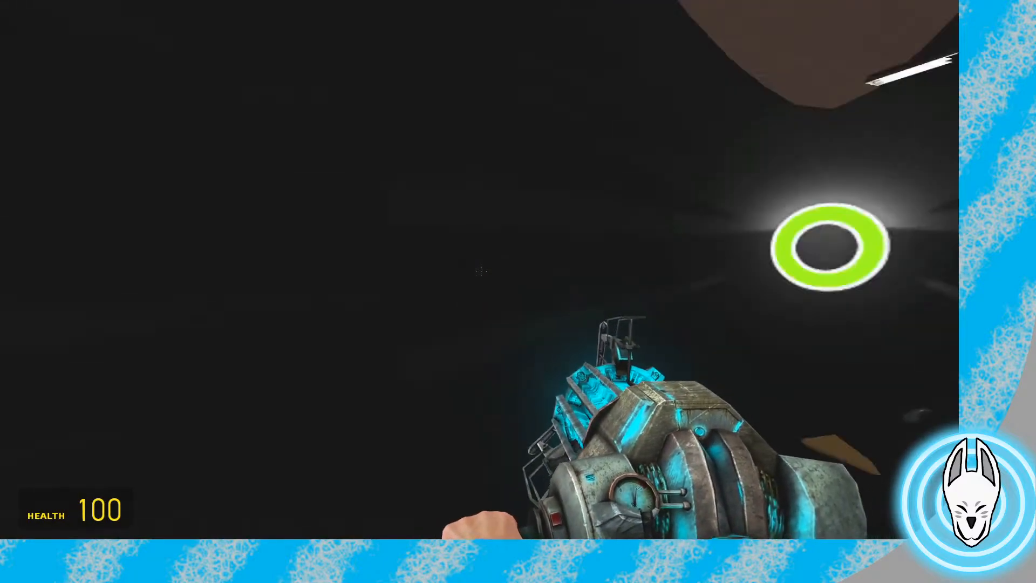
key(z)
key(w)
key(w)
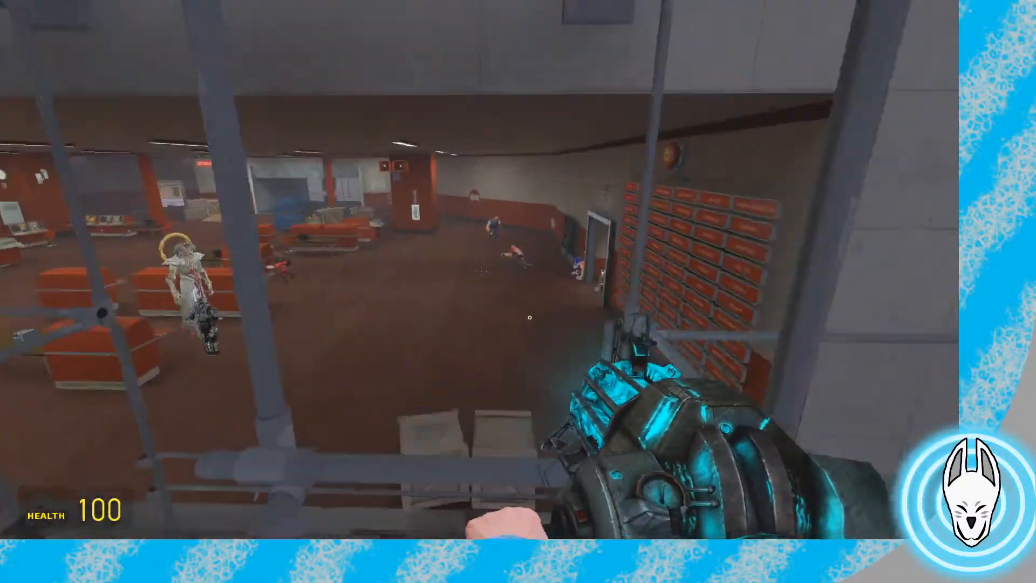
key(w)
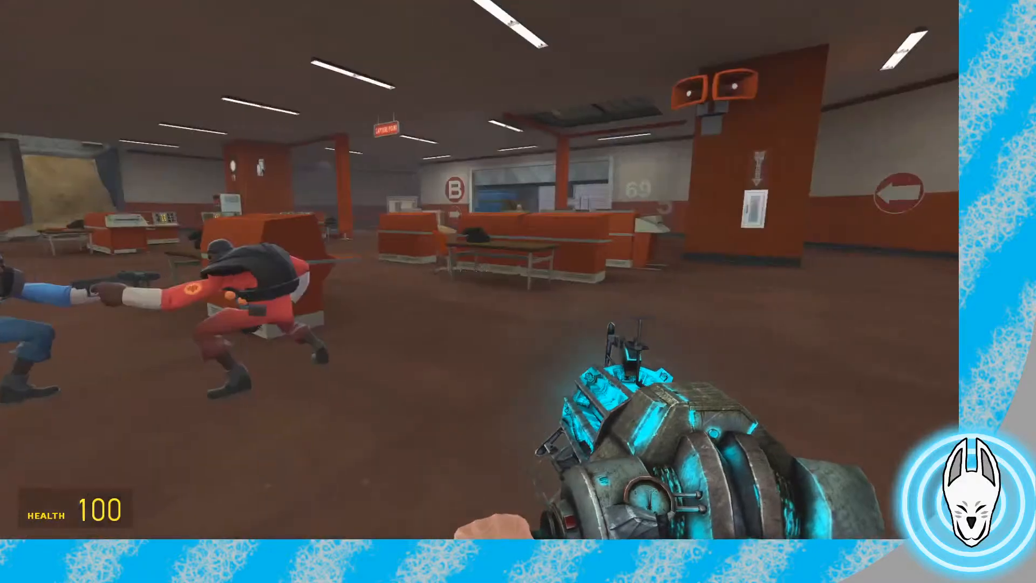
key(w)
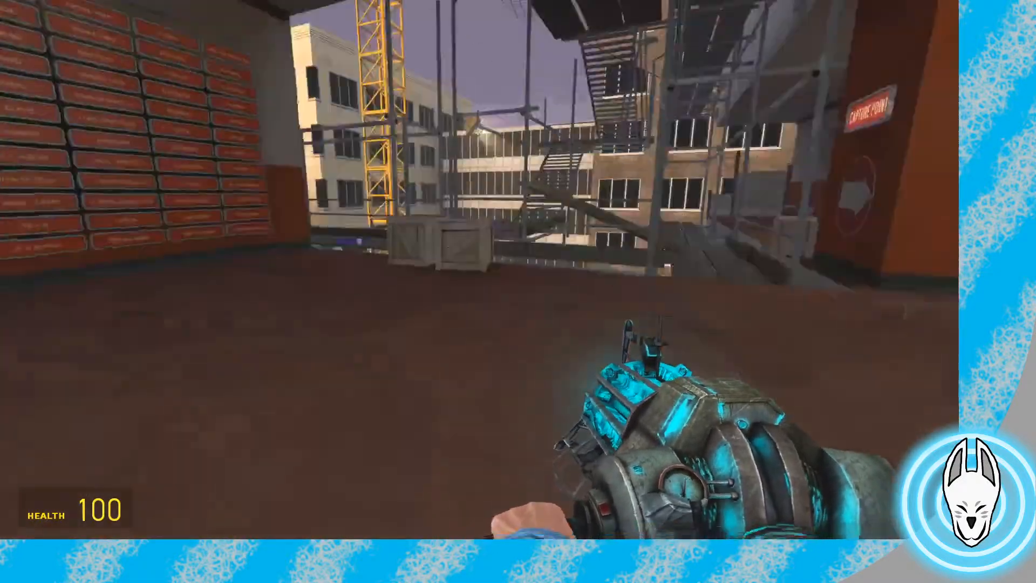
Spawn further vortex effects from the Time Vortex Pack and inspect them from the scaffolding
key(w)
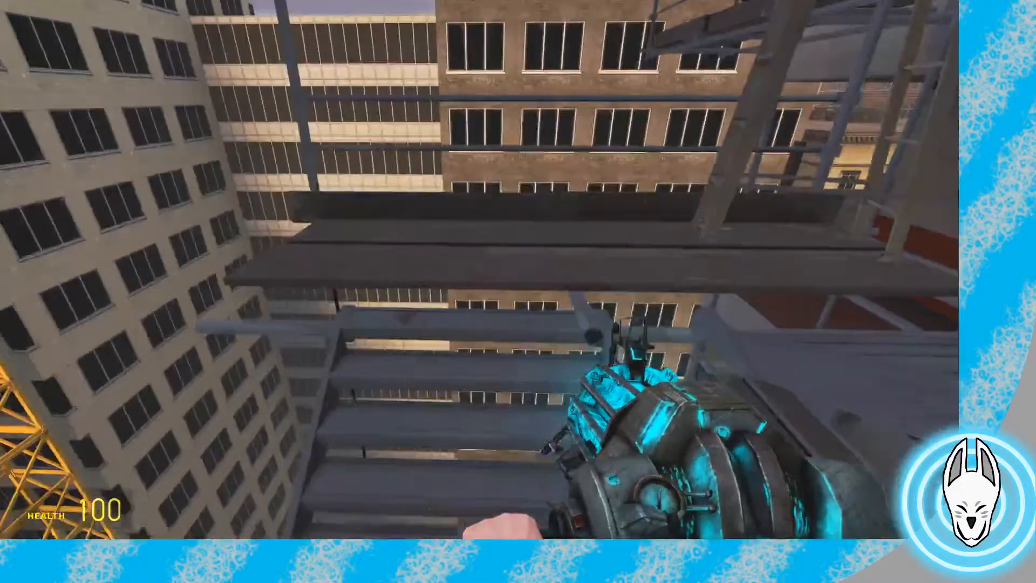
key(q)
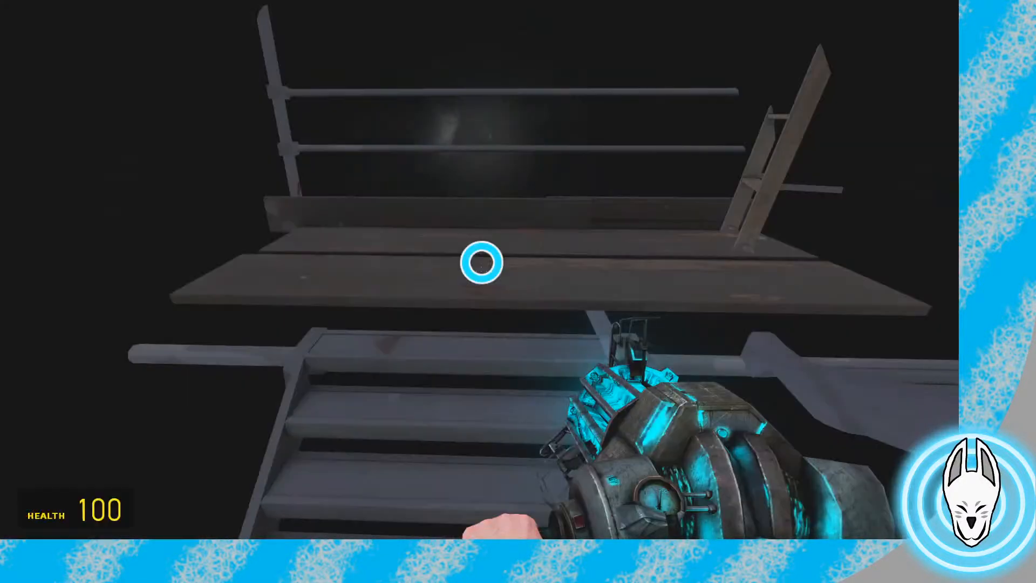
drag(481, 262, 482, 313)
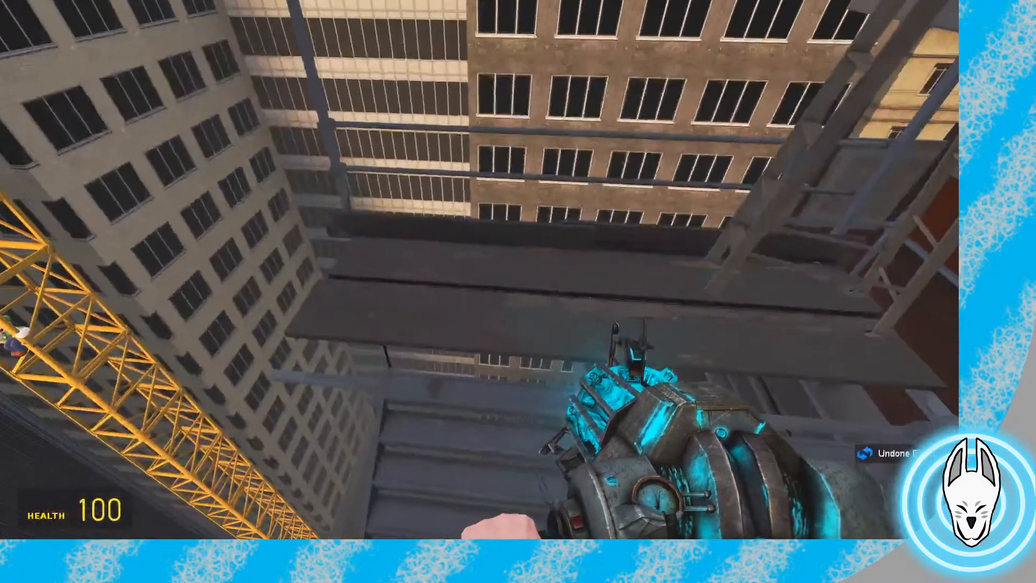
key(q)
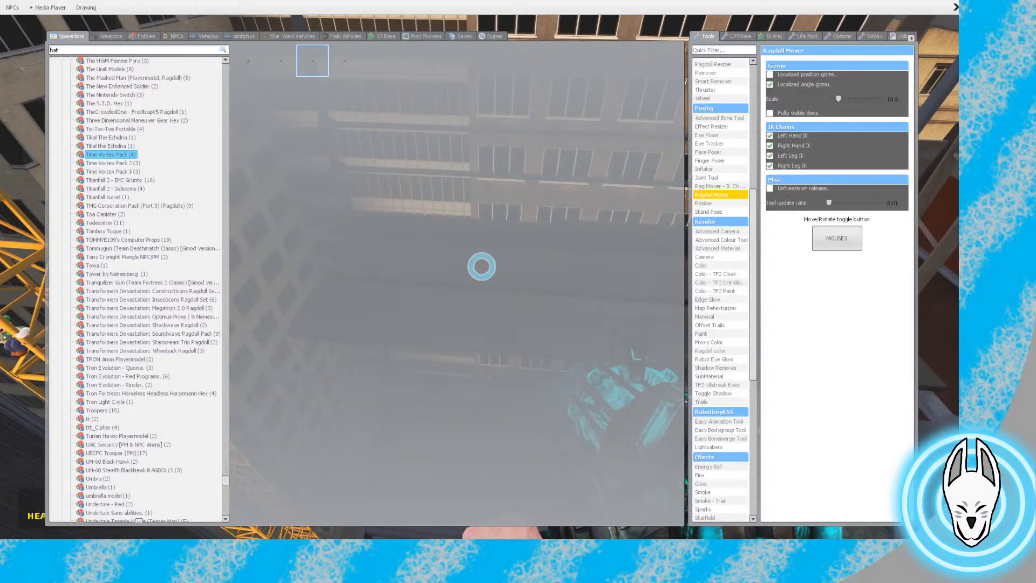
click(482, 267)
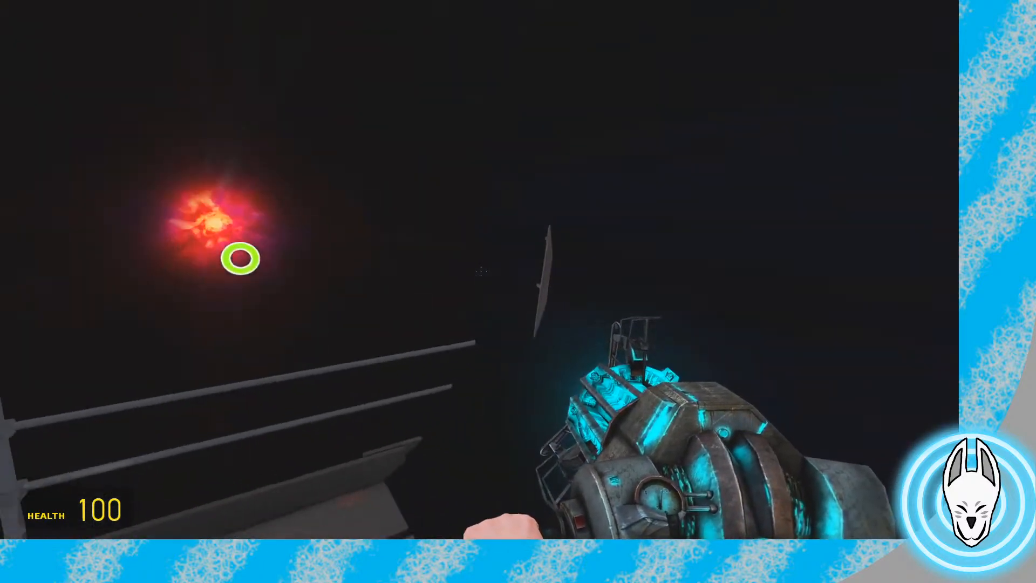
Copy the vortex material models/doctorwho1200/toyota/2013blue with the SubMaterial tool and undo the spawned vortex effect
key(q)
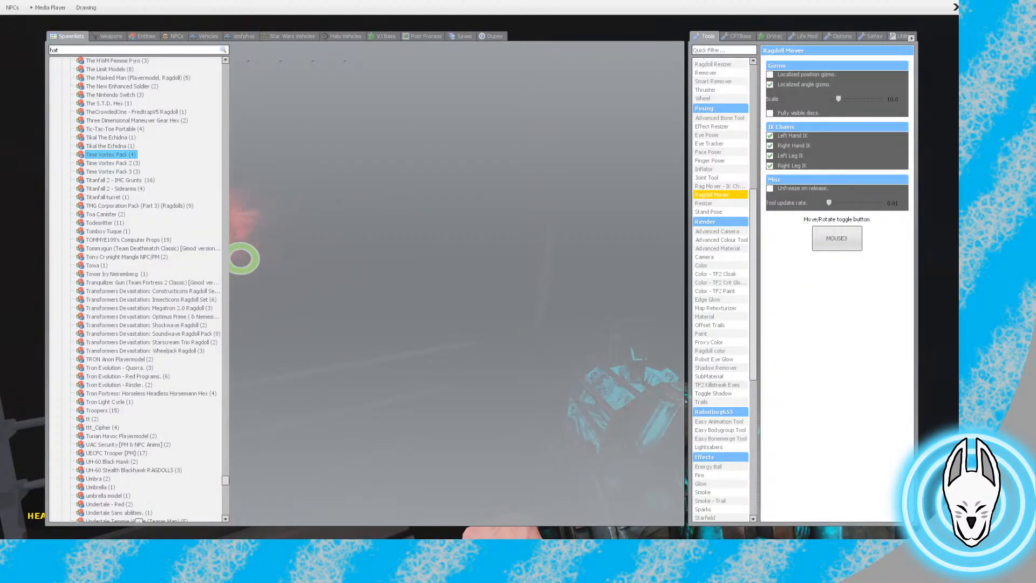
click(709, 376)
scroll(486, 269, up, 1)
key(r)
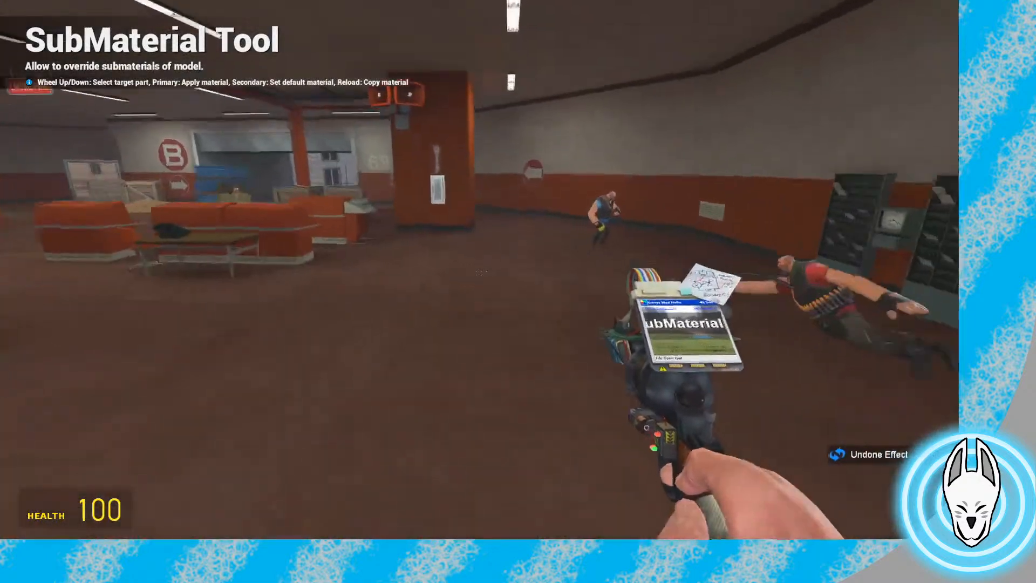
Open the hunter plates model folder under Garry's Mod, checking the blocks and misc folders first
key(q)
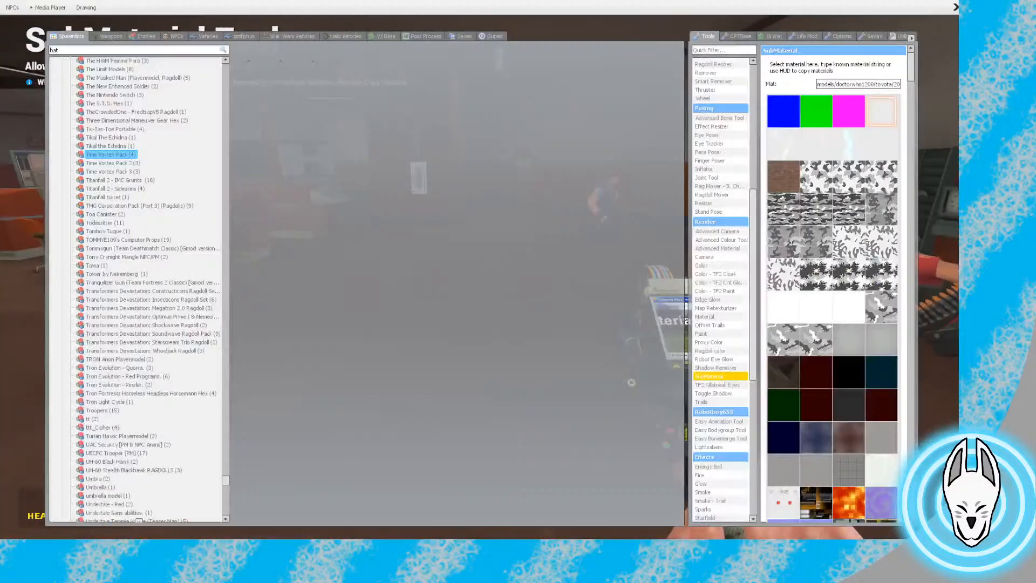
drag(226, 480, 226, 68)
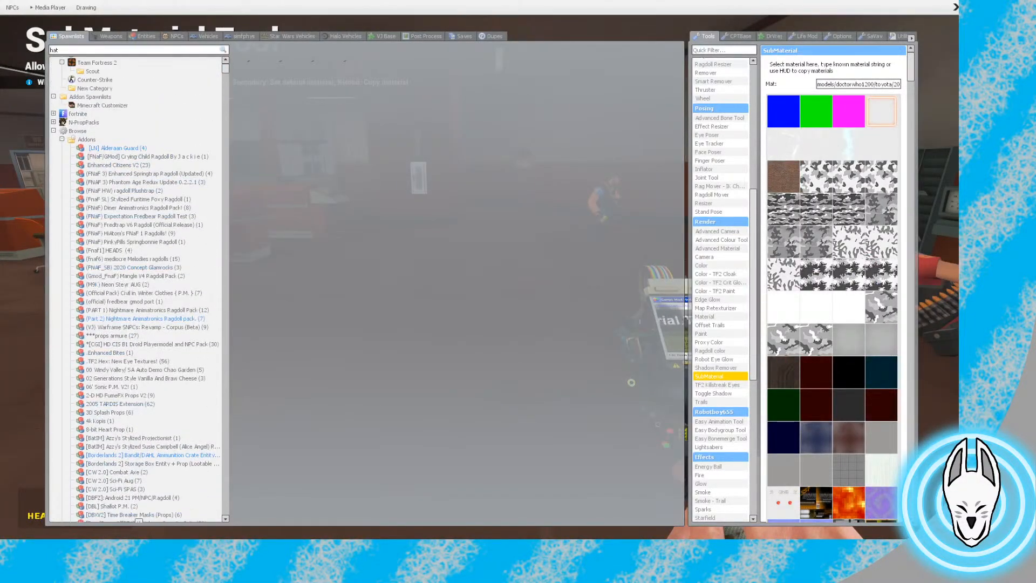
click(62, 139)
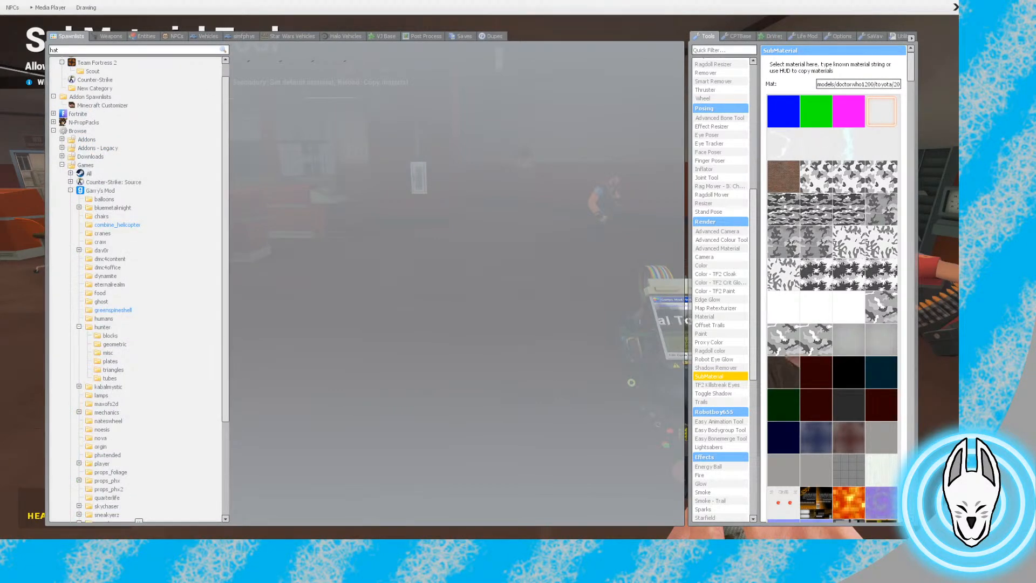
click(110, 335)
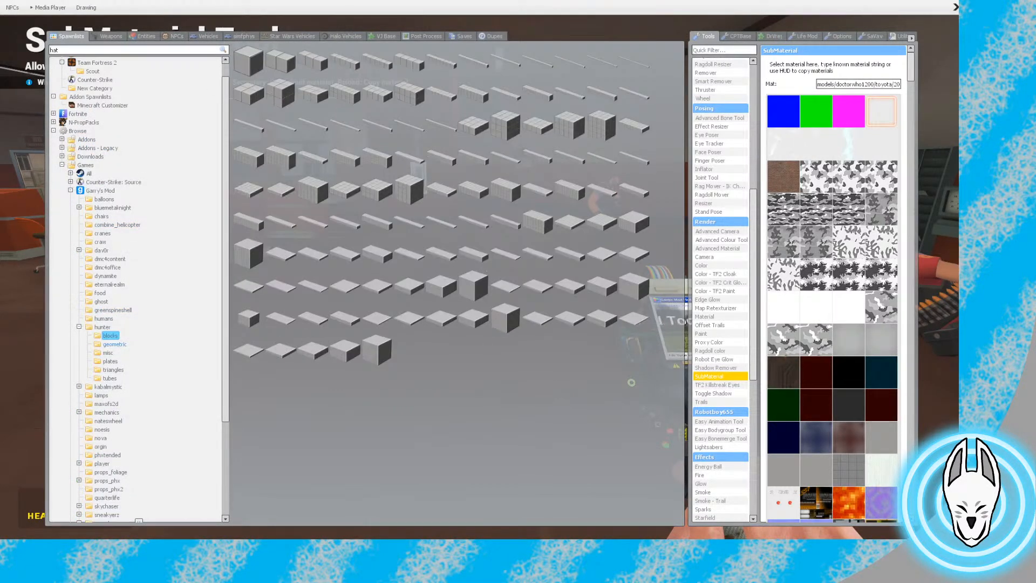
click(108, 352)
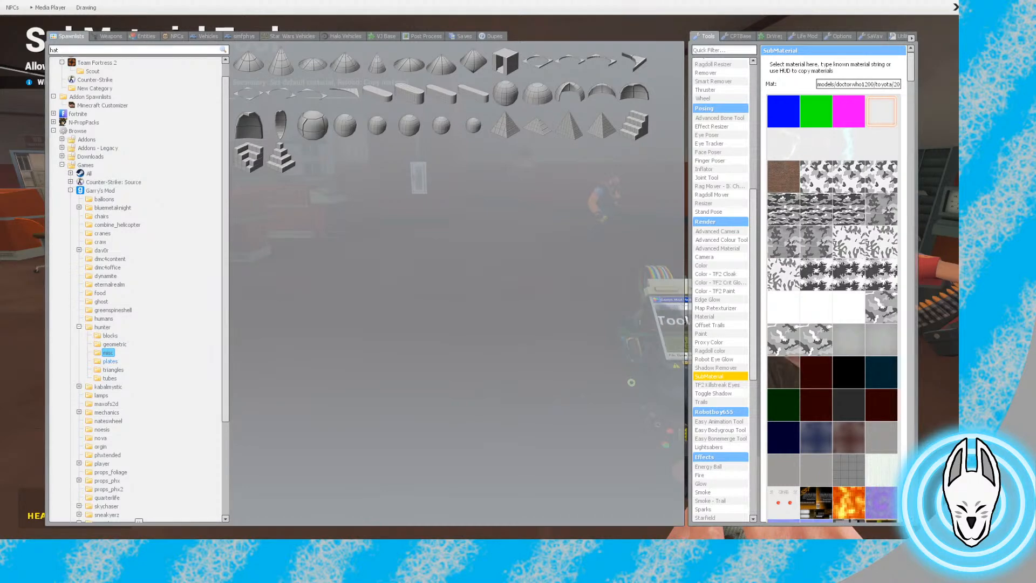
click(110, 361)
Spawn a long tiled plate near the blue Heavy and freeze it flat on the floor with the physics gun
key(q)
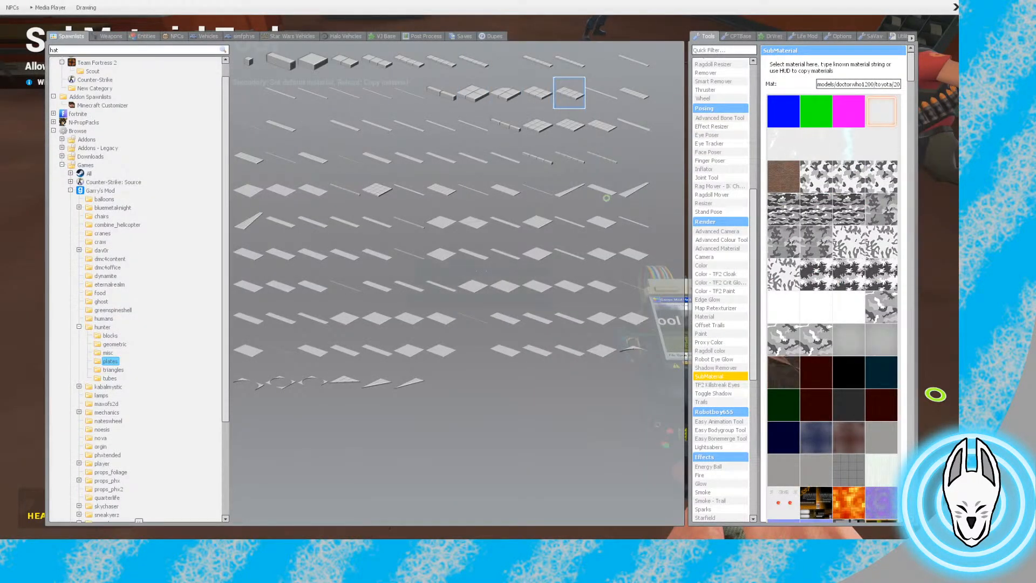
key(q)
key(q)
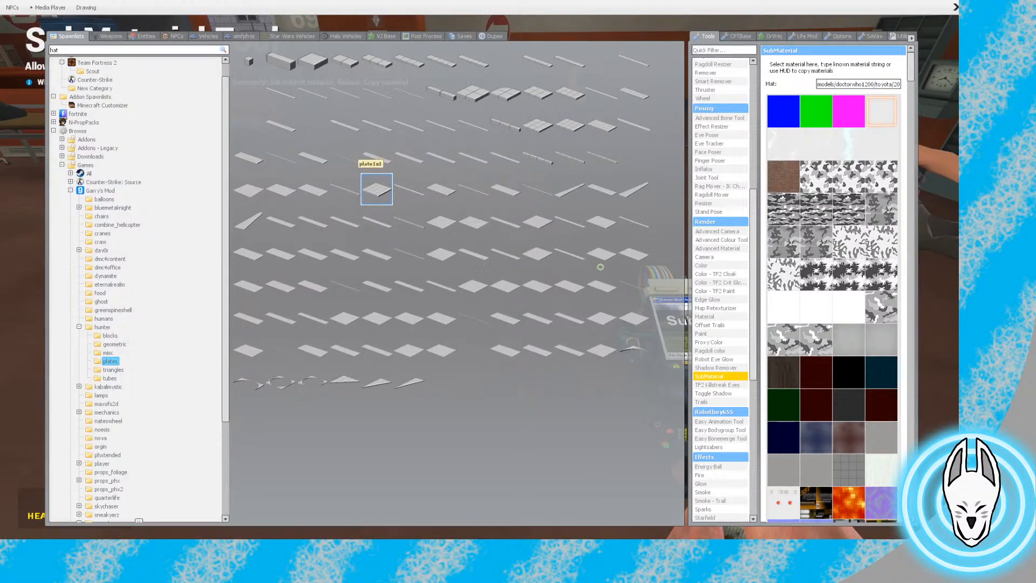
key(q)
scroll(479, 270, down, 3)
click(480, 270)
click(479, 270)
key(w)
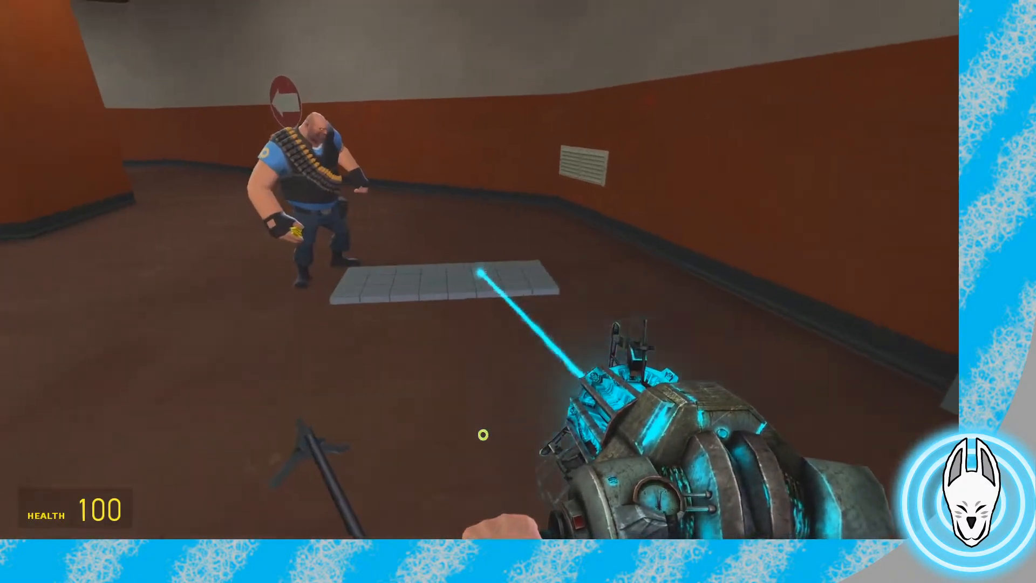
right_click(480, 270)
key(d)
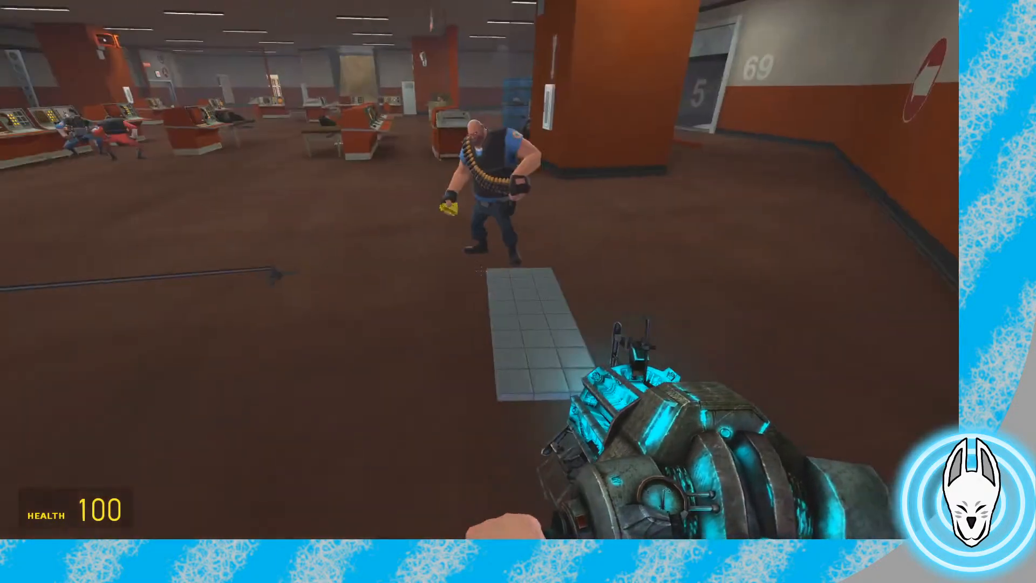
key(w)
key(a)
Stand a larger tiled plate upright with the physics gun and freeze it beside the blue Heavy
key(q)
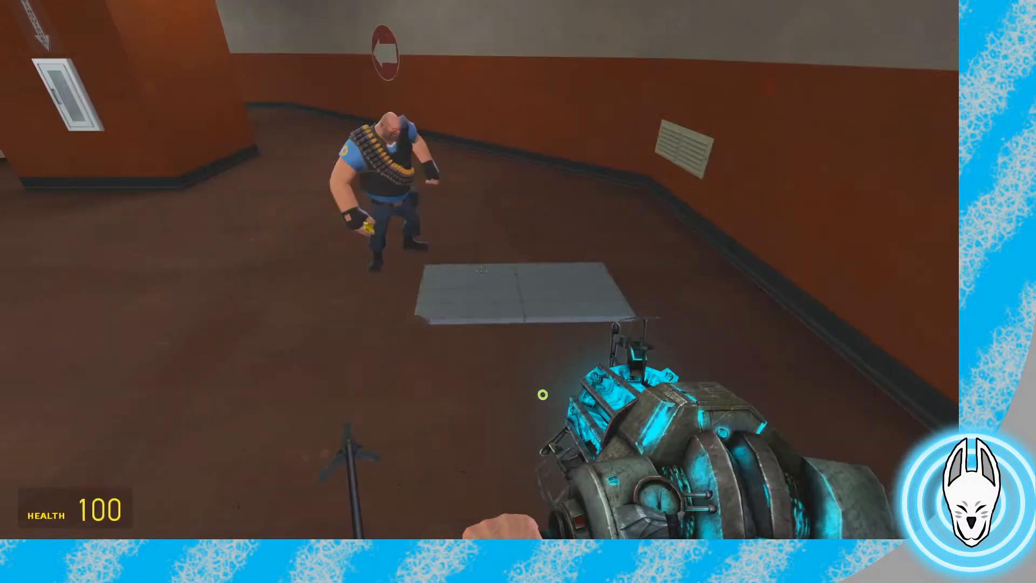
click(520, 423)
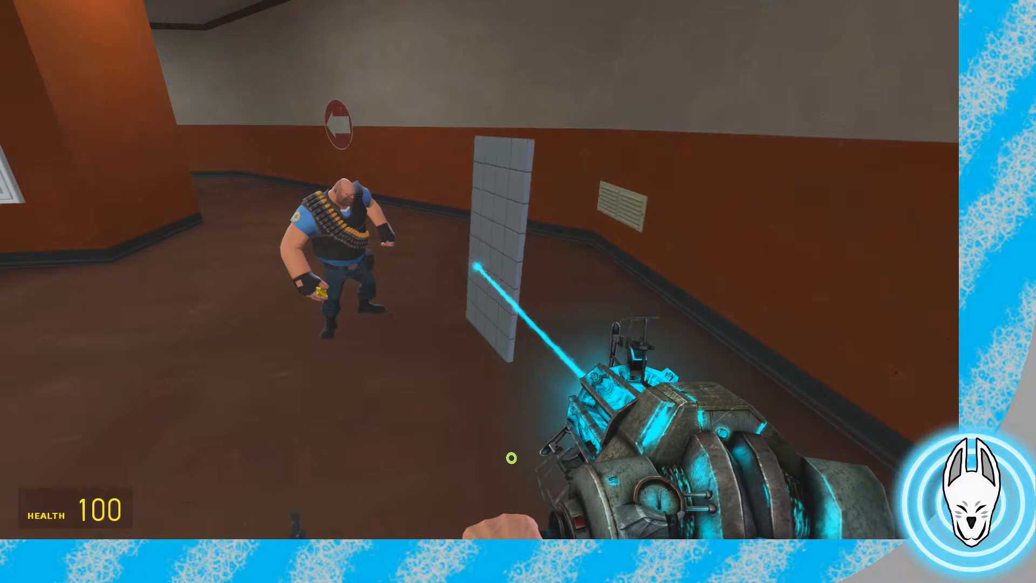
right_click(479, 269)
key(a)
click(479, 270)
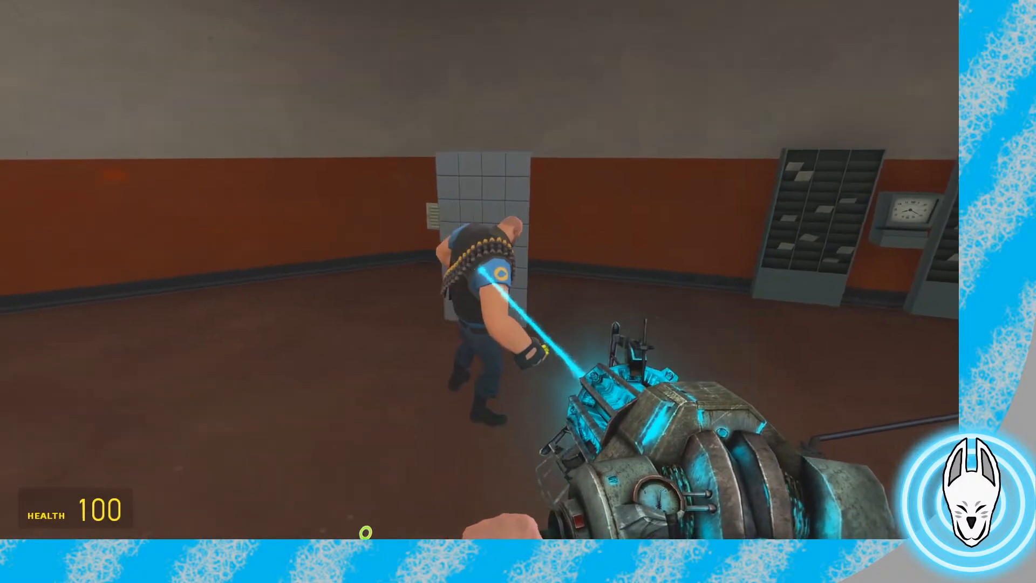
key(w)
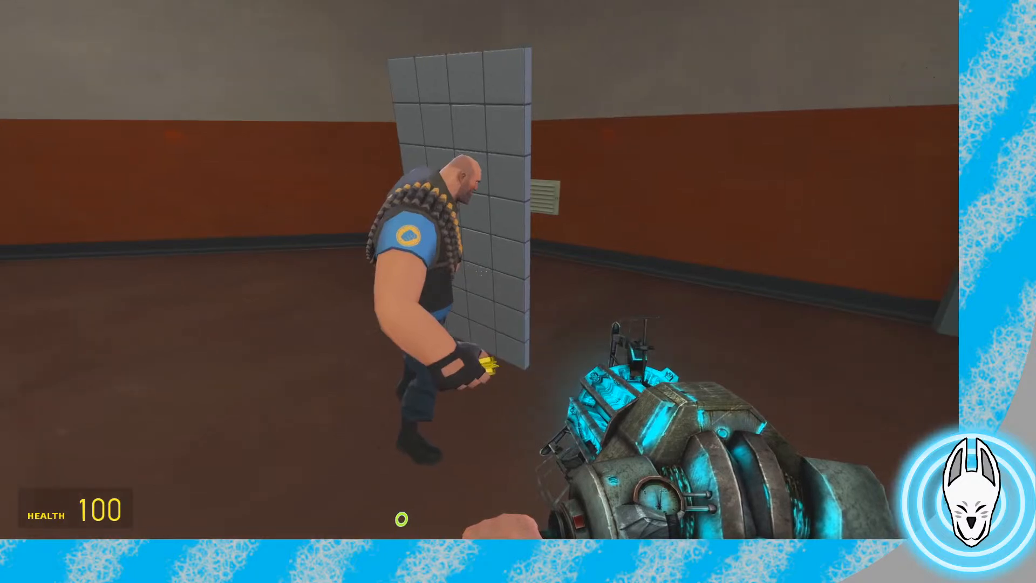
Apply the copied 2013blue vortex material to the upright plate with the SubMaterial tool
key(q)
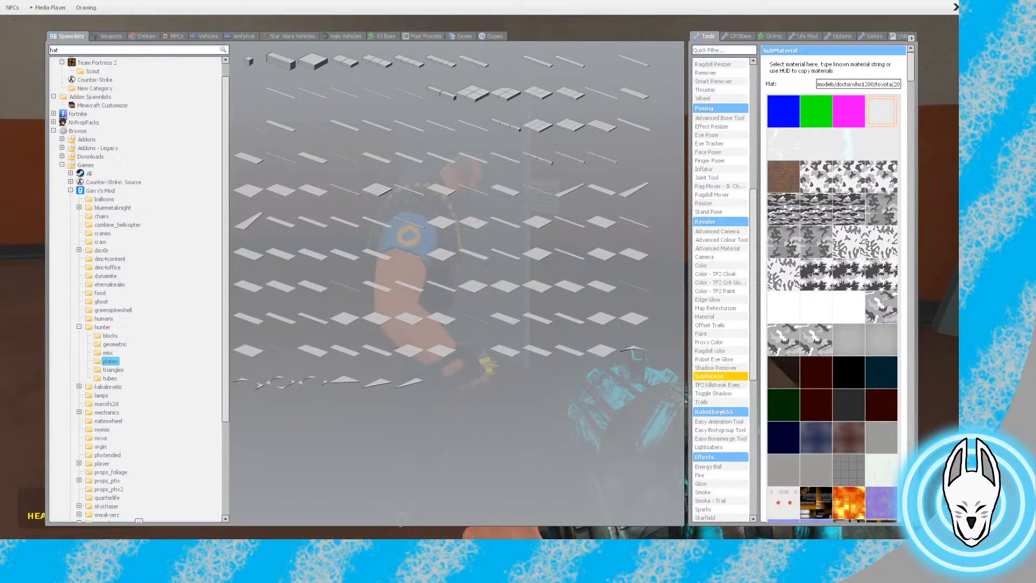
click(710, 376)
key(q)
key(s)
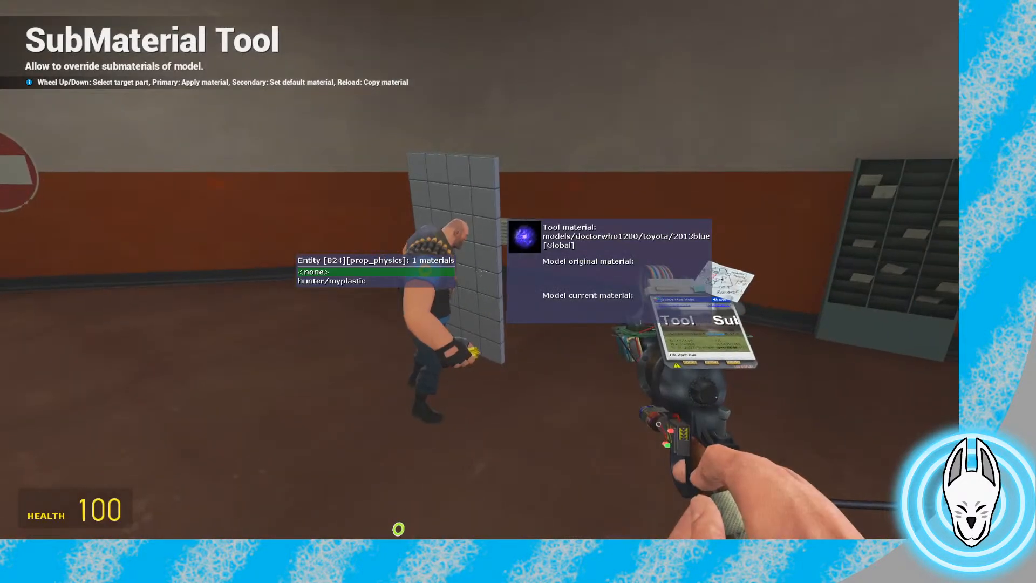
click(479, 270)
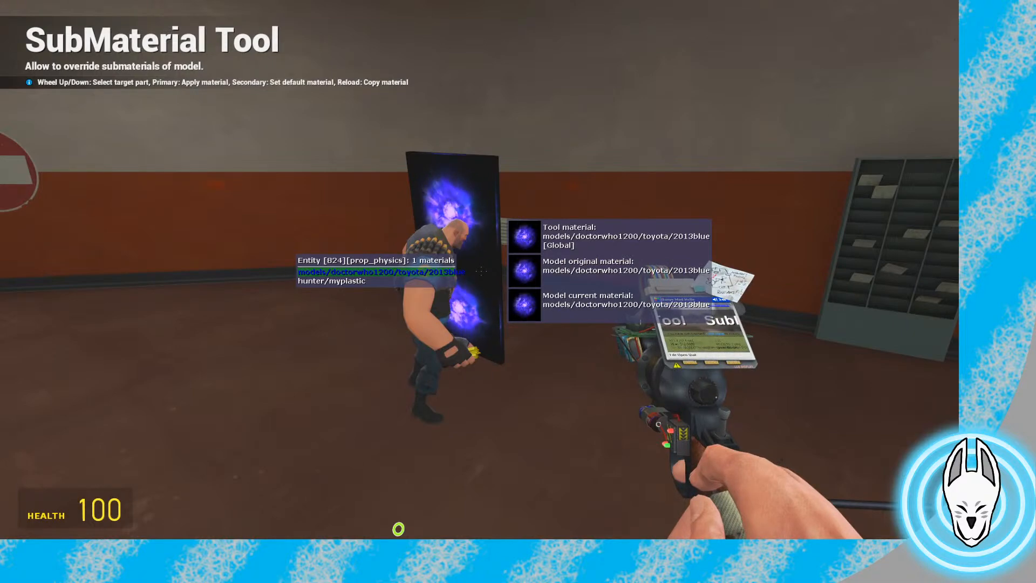
Undo the upright plate, spawn the thick plate from the first row of models and give it the 2013blue material
key(z)
key(q)
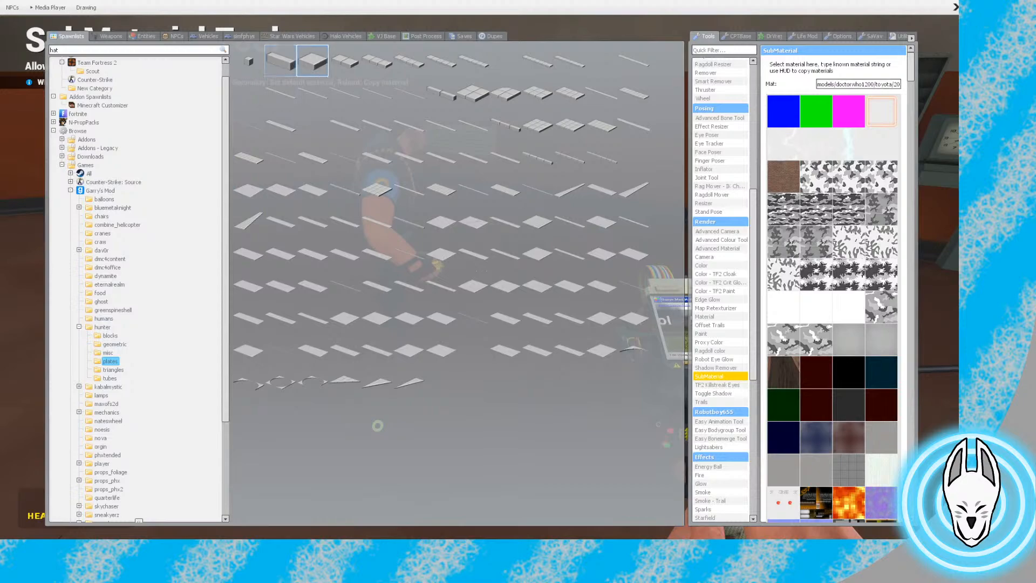
click(312, 61)
key(q)
click(480, 270)
key(w)
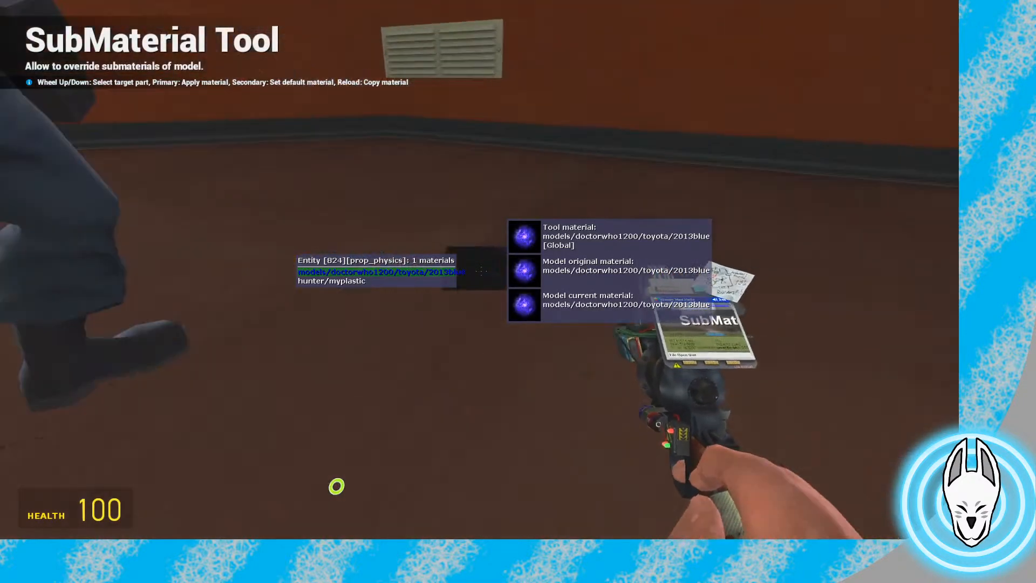
Try the 2013blue material on several other plate models, undoing the rejected plates
key(q)
click(344, 60)
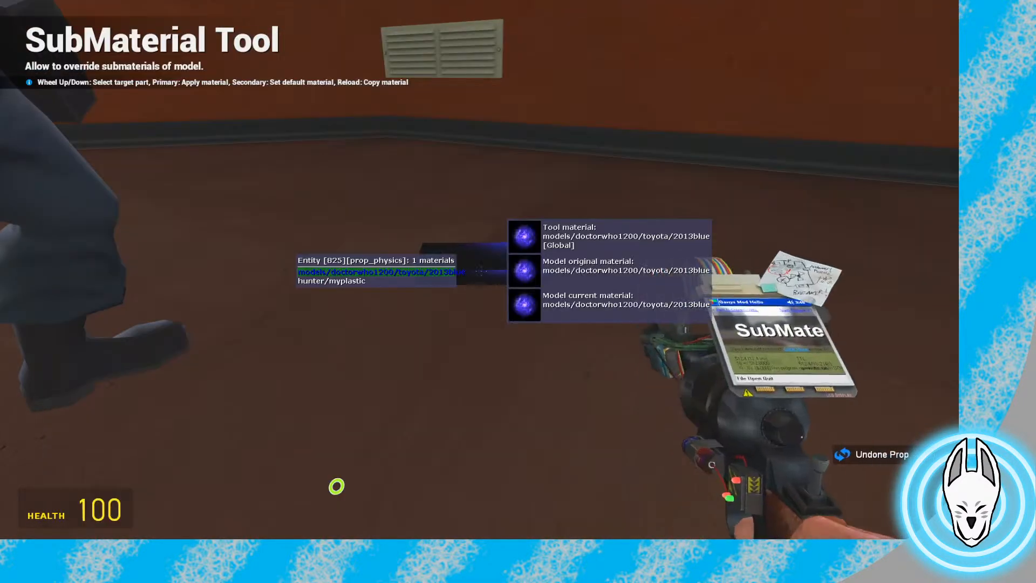
key(q)
click(472, 93)
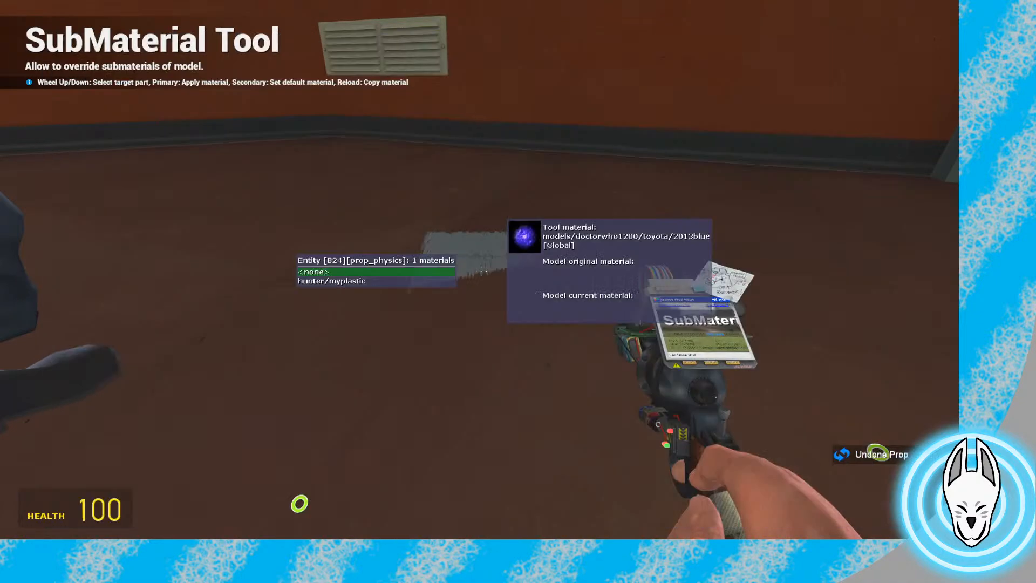
key(q)
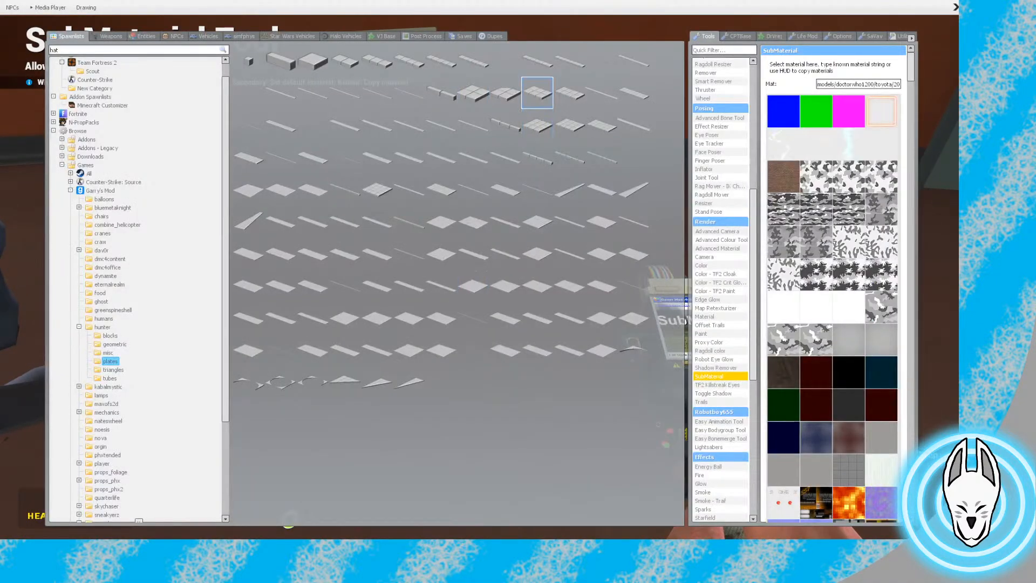
click(537, 124)
click(480, 270)
key(q)
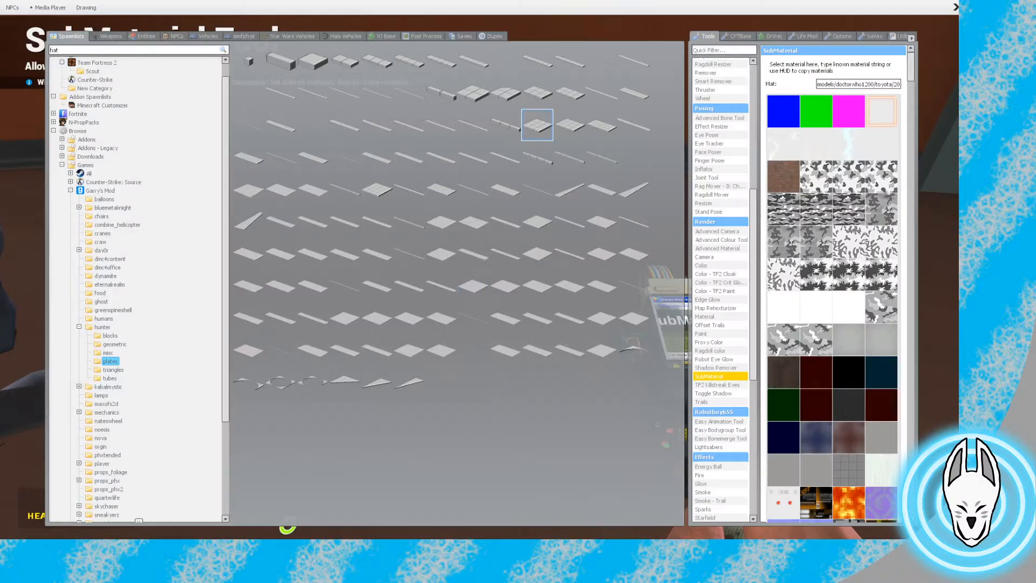
click(569, 124)
click(479, 269)
key(z)
Spawn the square plate from the fifth row of plate models and apply the 2013blue vortex material to it
key(q)
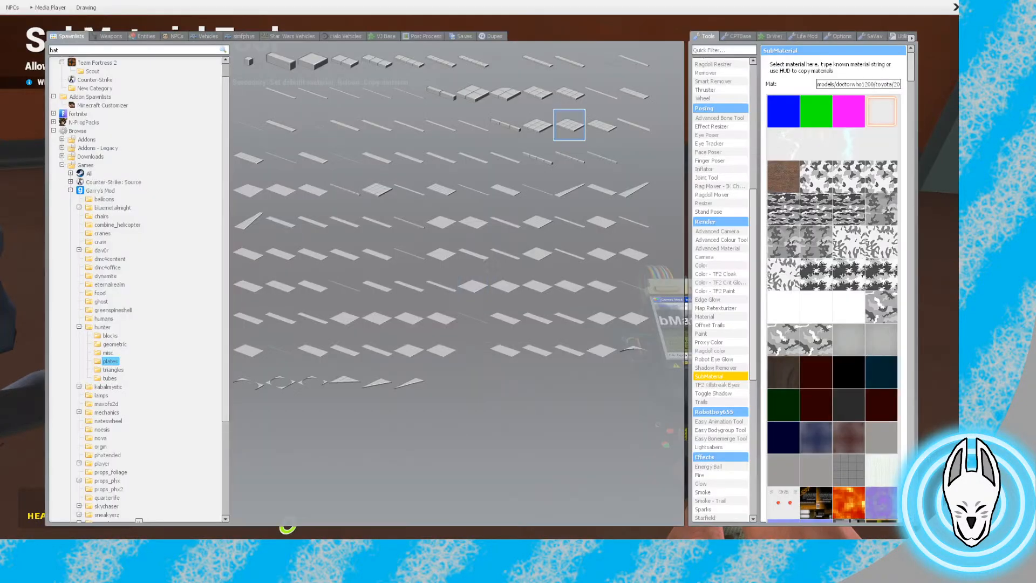
click(377, 189)
click(480, 269)
Pick up the vortex plate with the physics gun and stand it upright facing the view
key(1)
key(1)
key(1)
click(480, 269)
drag(479, 269, 518, 291)
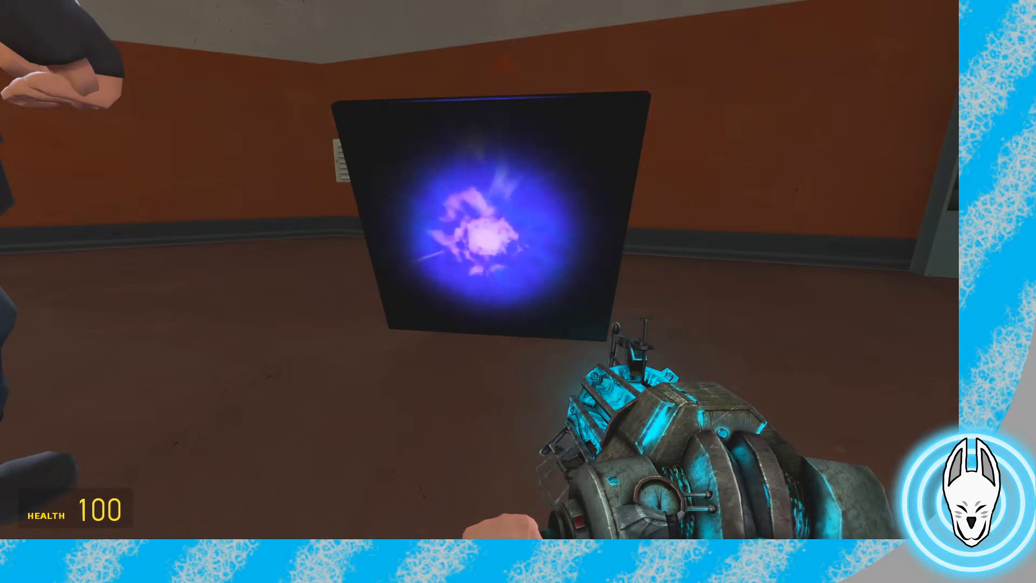
drag(518, 292, 519, 291)
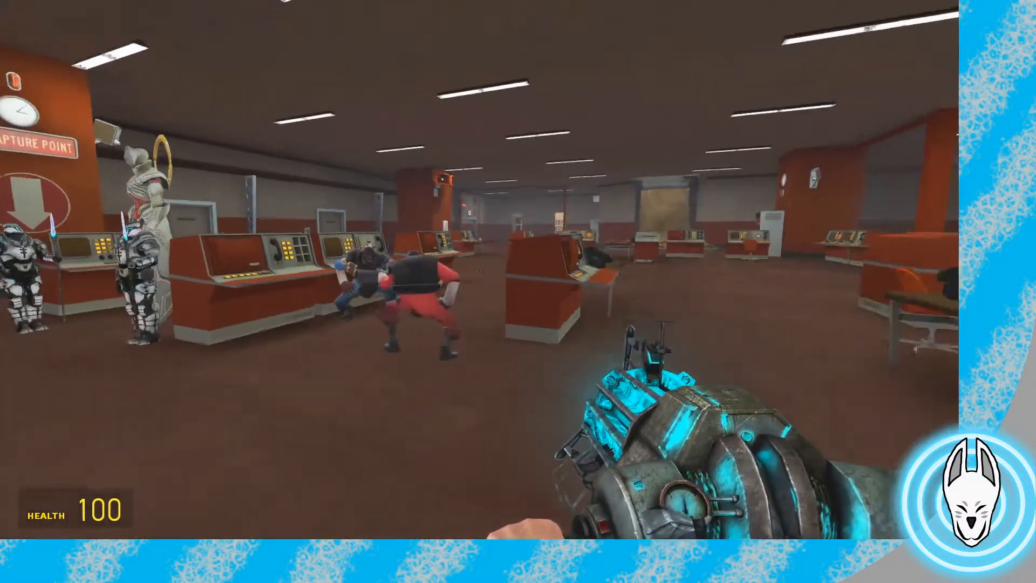
Walk past the posed characters to view Sonic, the orange character and the goats at the corridor
key(w)
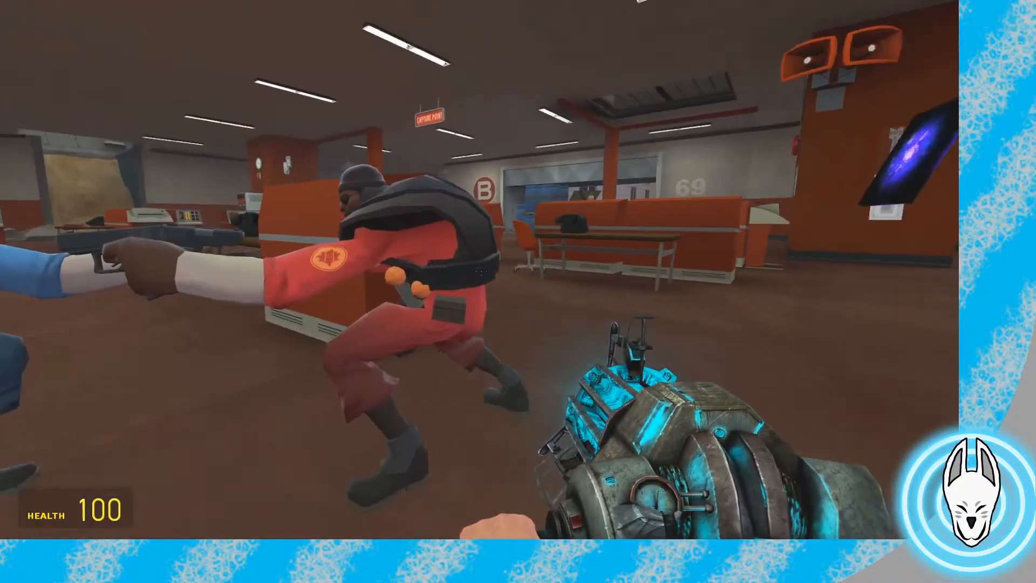
key(w)
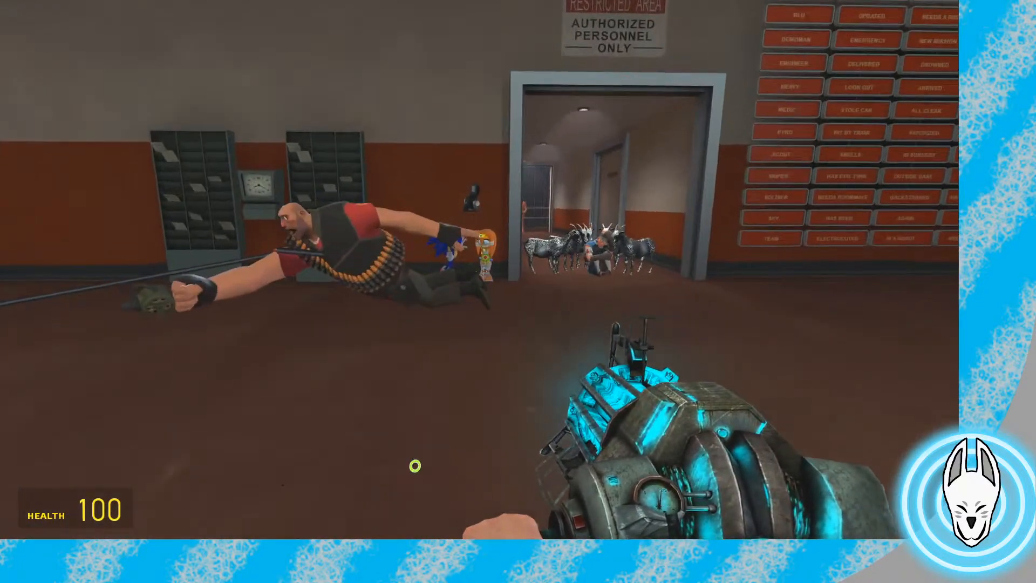
key(d)
key(w)
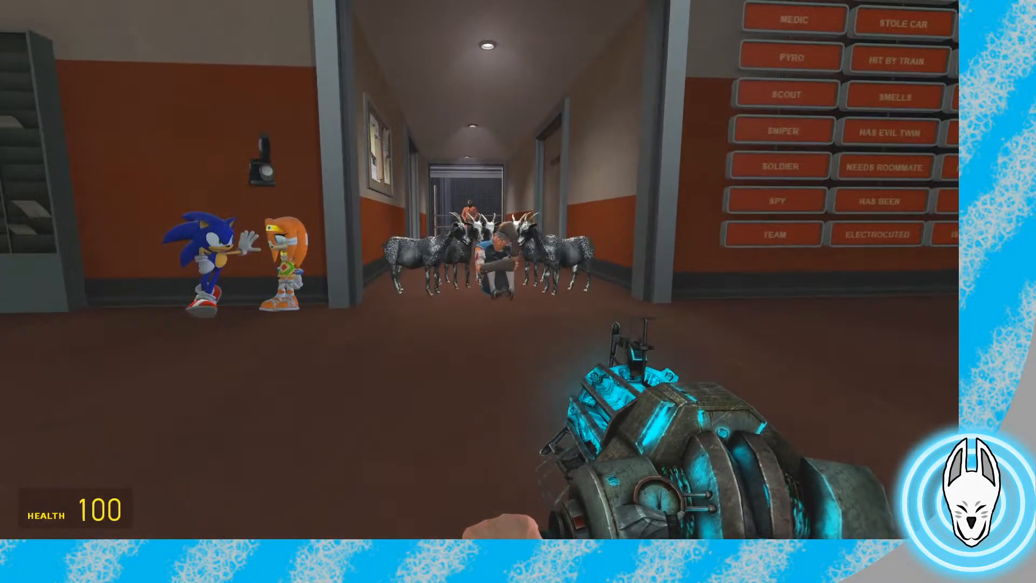
Walk past the two Heavy ragdolls and view the vortex plate across the room
key(a)
key(w)
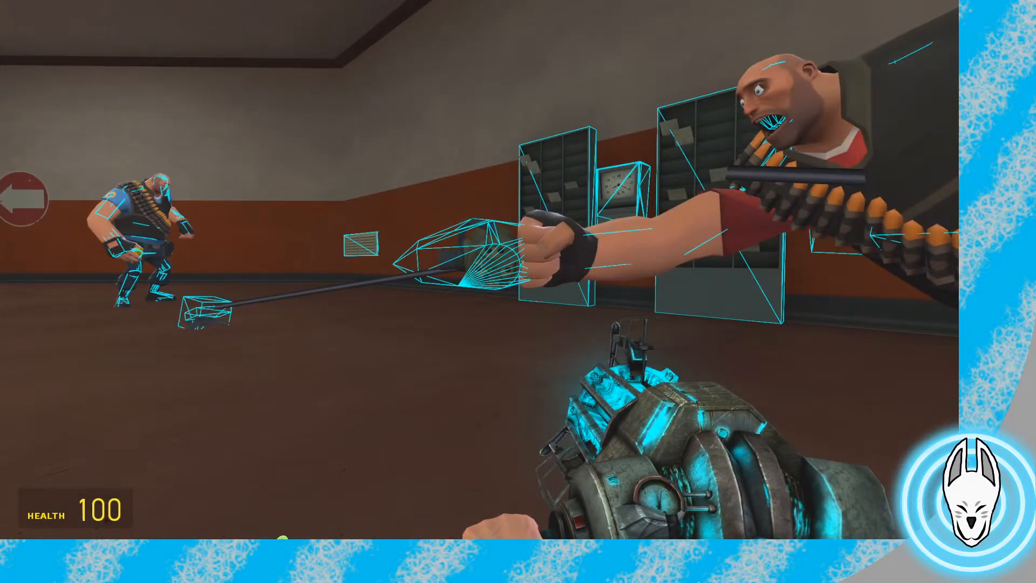
key(p)
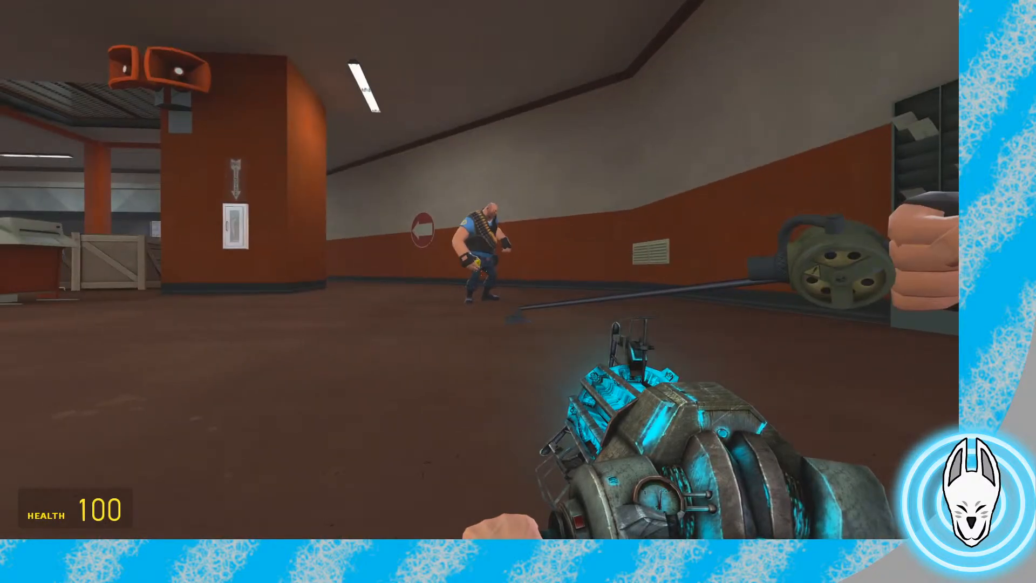
key(w)
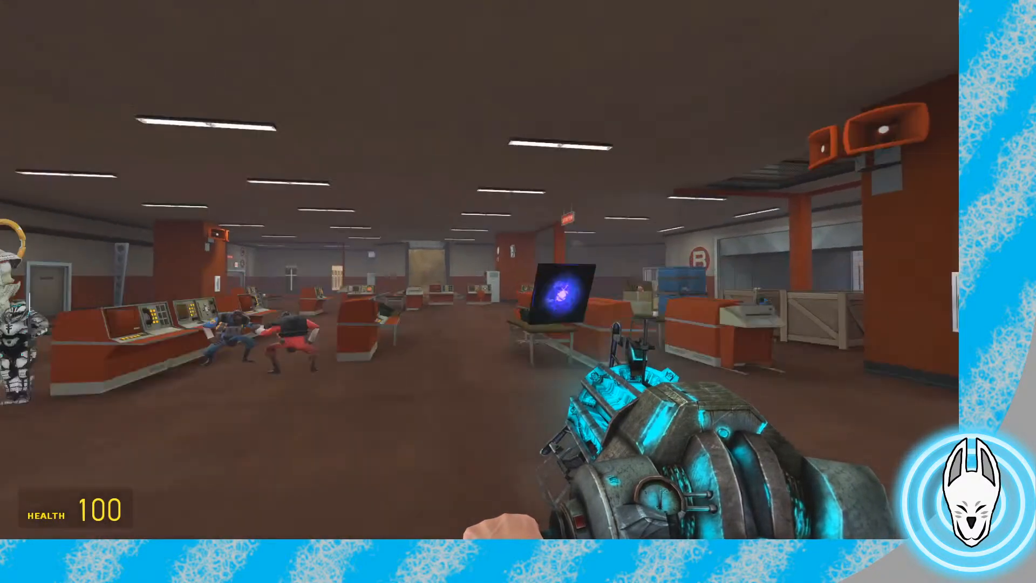
Check the list of mounted games down to Team Fortress 2 and return to the scene
key(Escape)
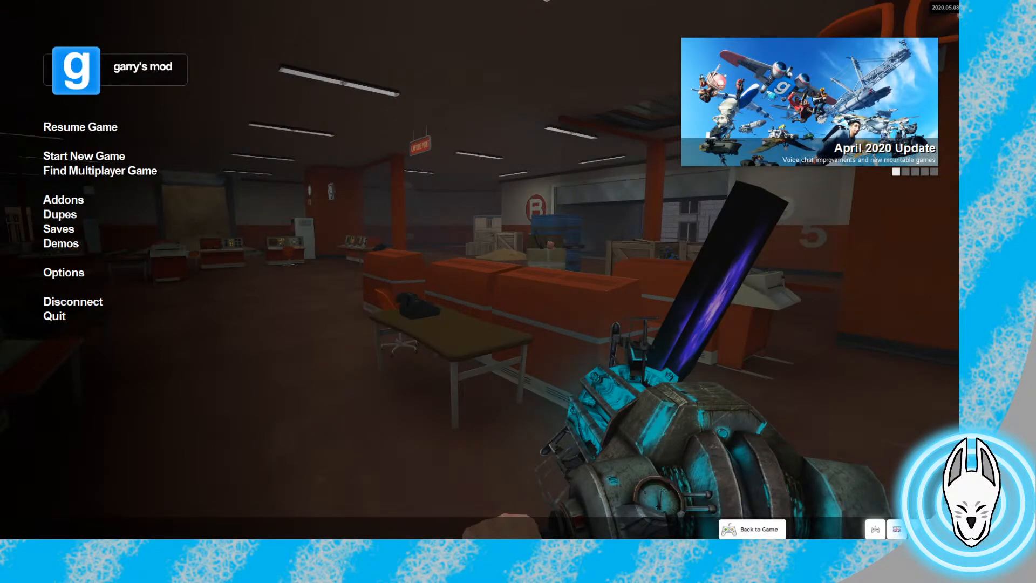
click(876, 529)
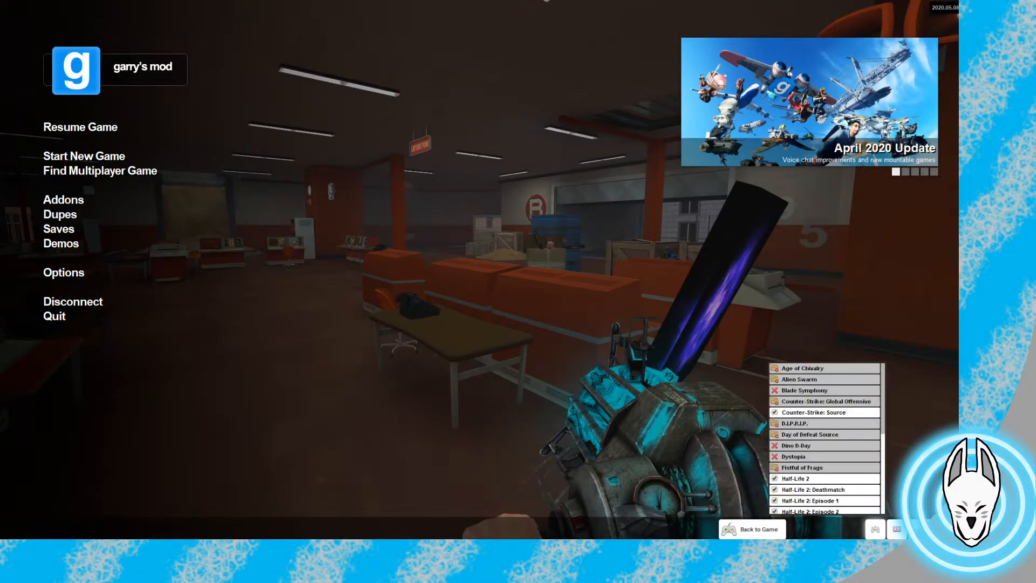
scroll(826, 437, down, 5)
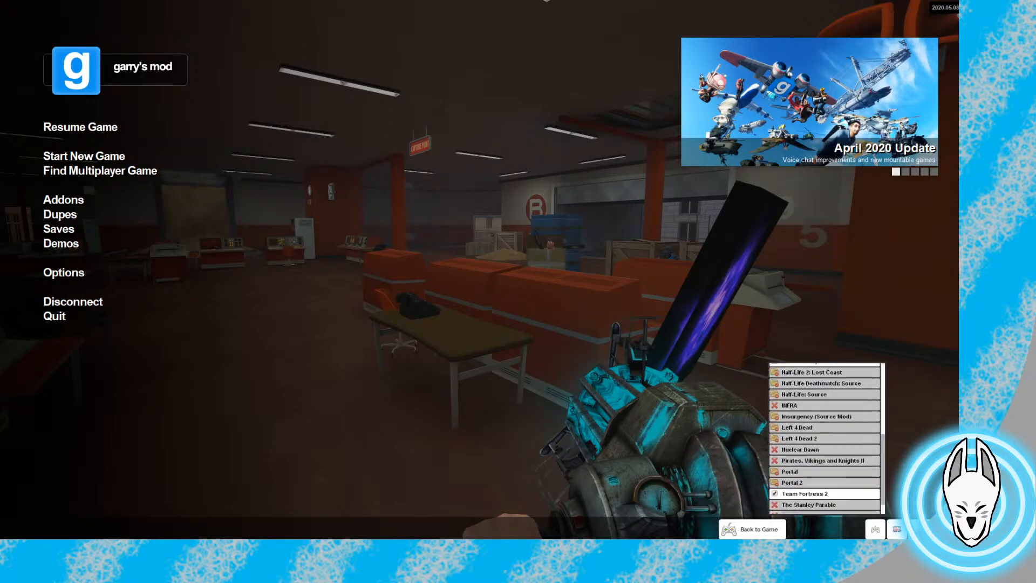
key(Escape)
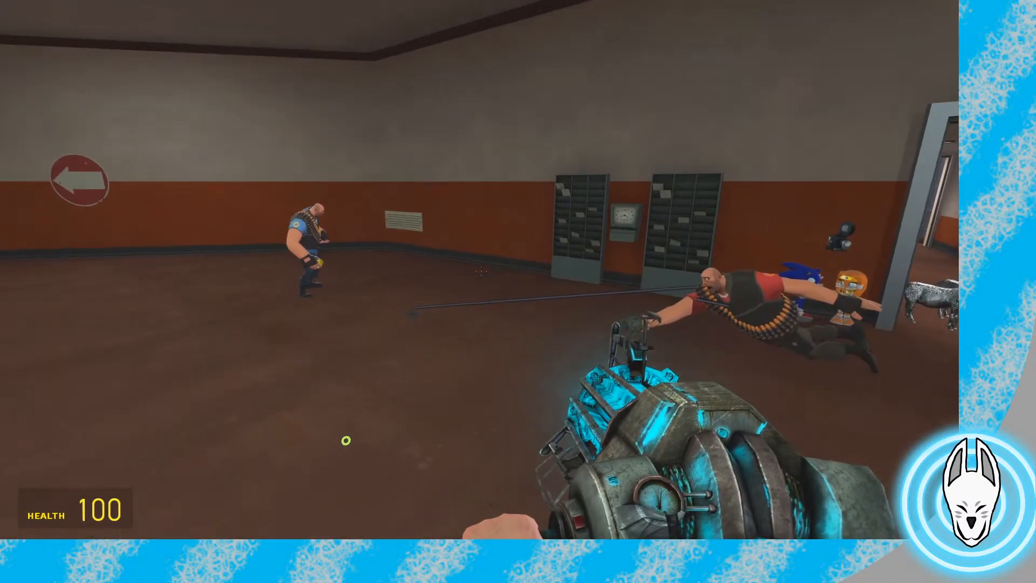
Walk up to the blue and red Demomen and examine their armed face-off pose
key(w)
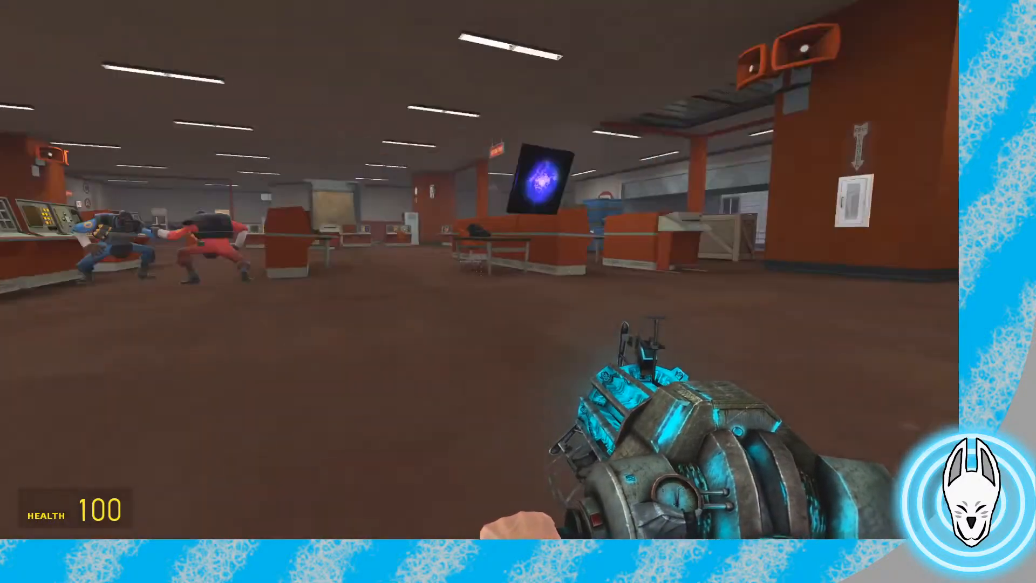
key(w)
key(w)
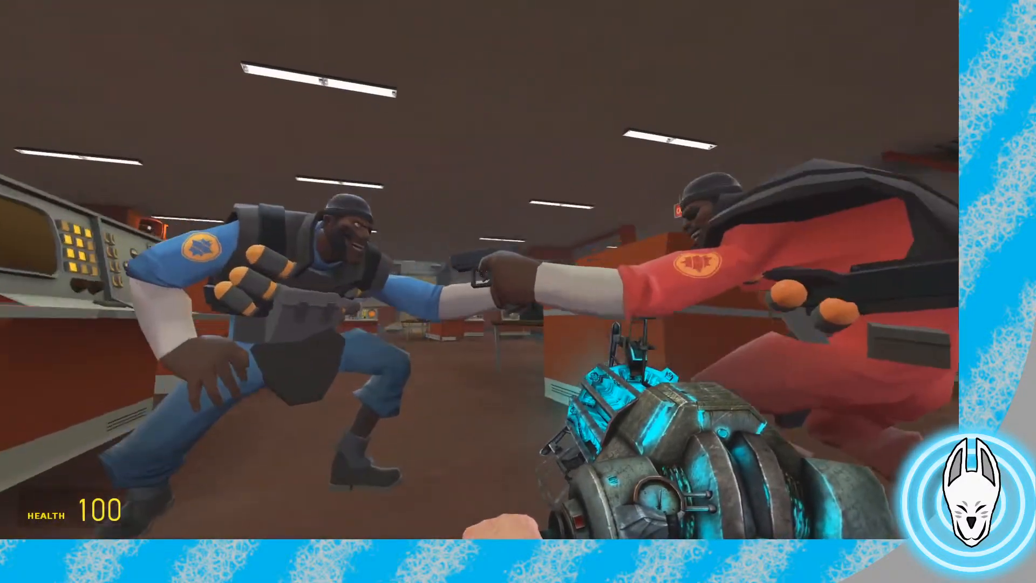
key(s)
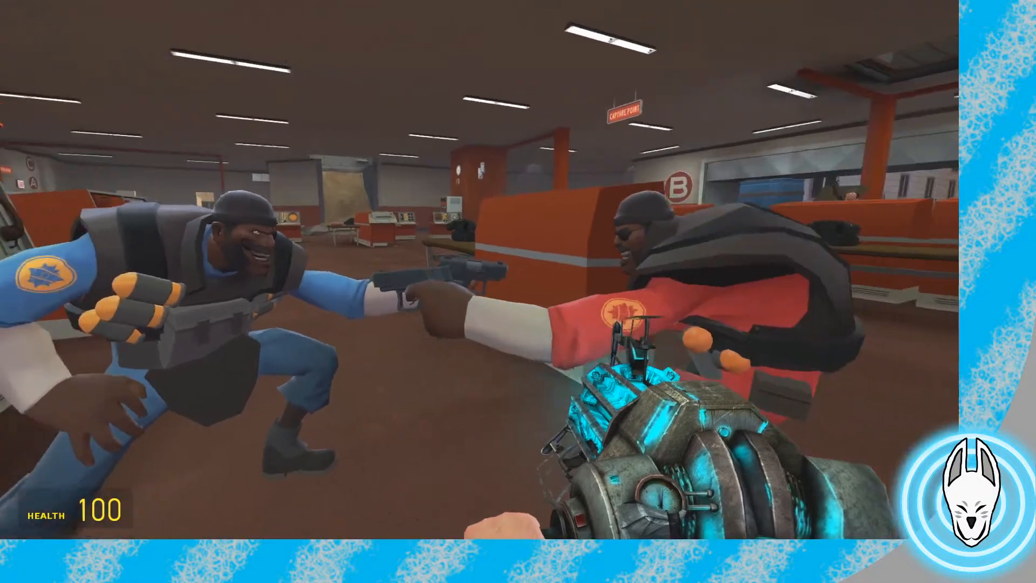
key(w)
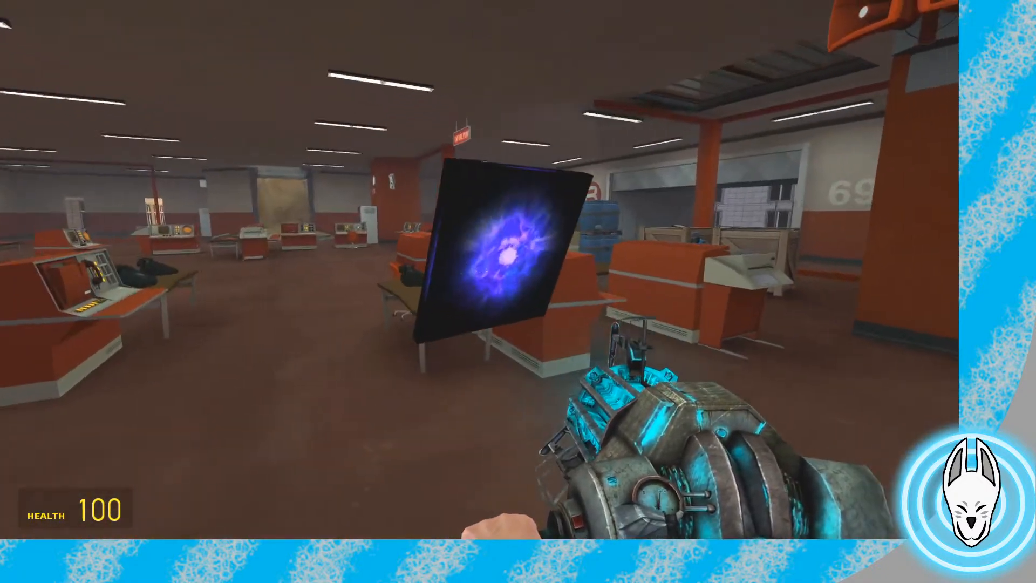
Carry the vortex plate across the room with the physics gun and stand it against the wall between the vent and the mail shelves
drag(479, 270, 602, 270)
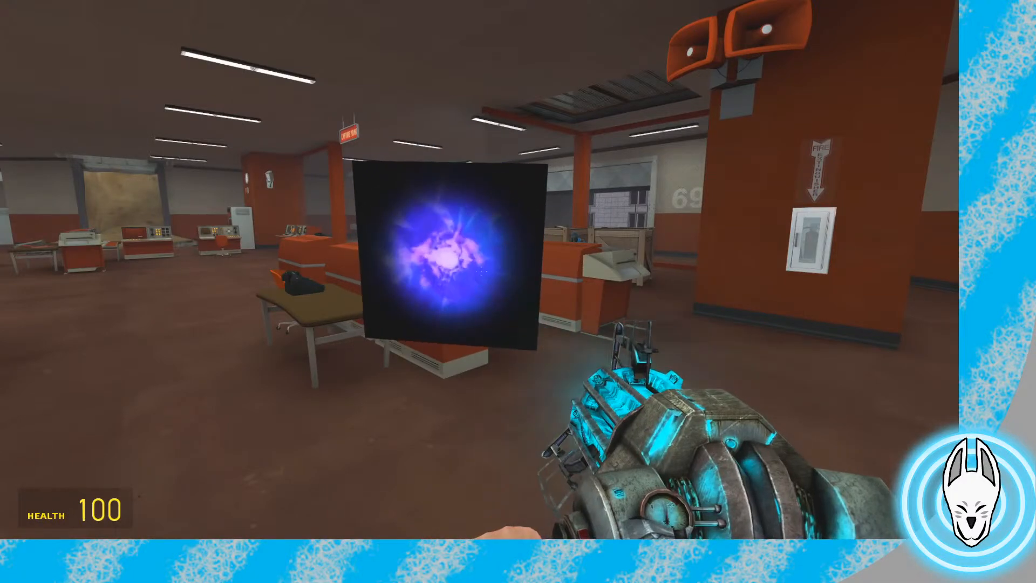
key(w)
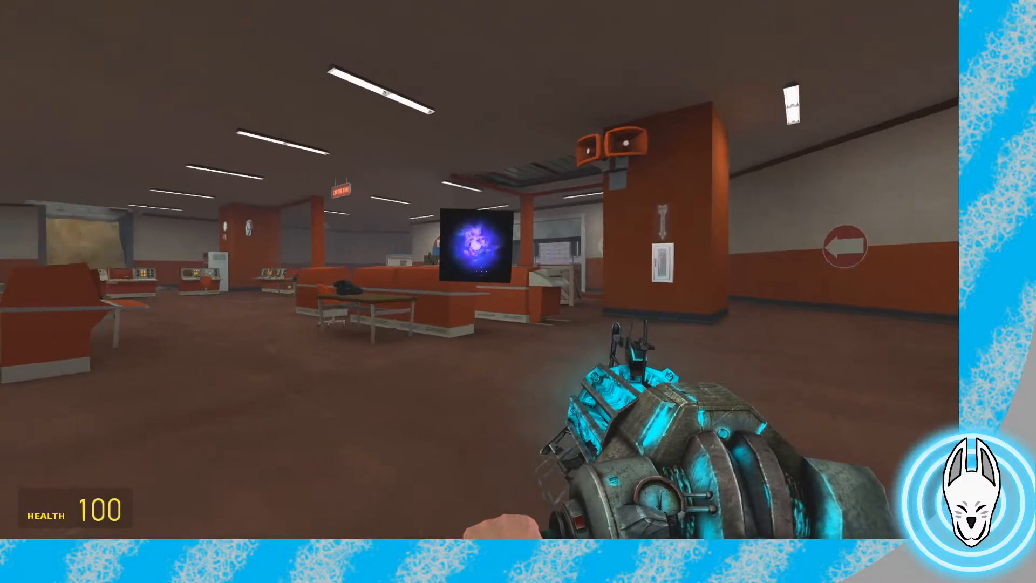
click(480, 269)
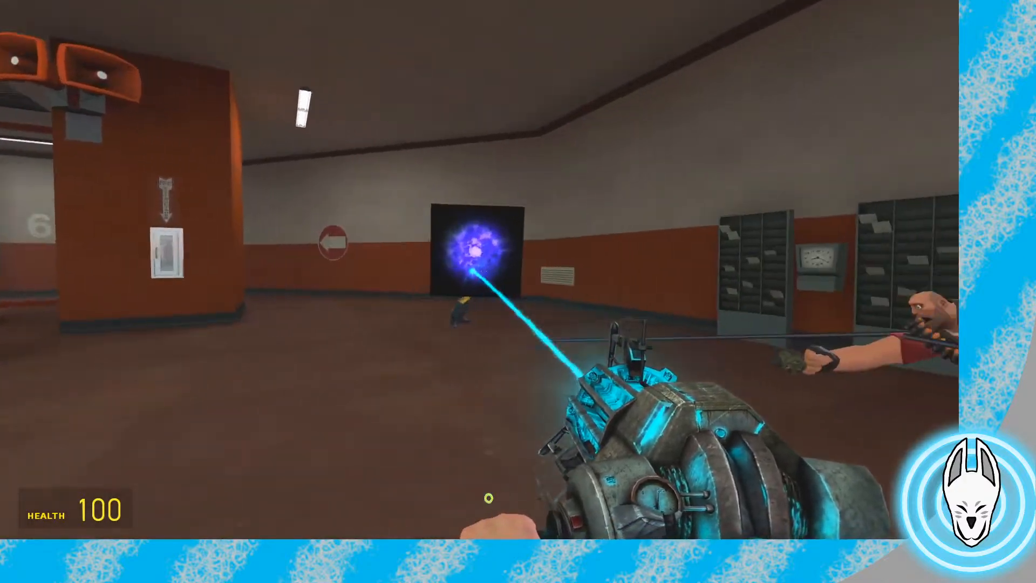
key(w)
drag(477, 246, 477, 246)
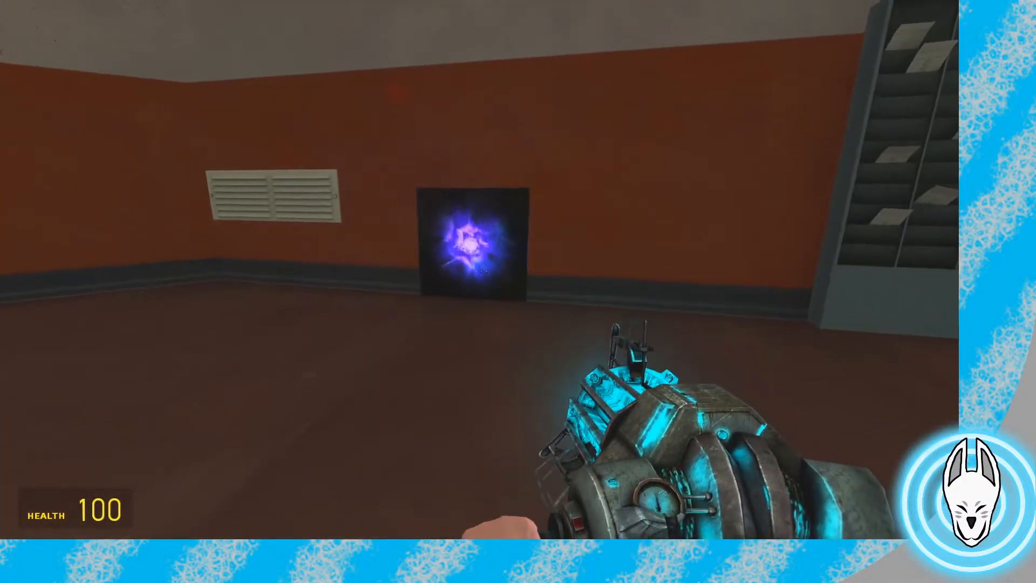
key(w)
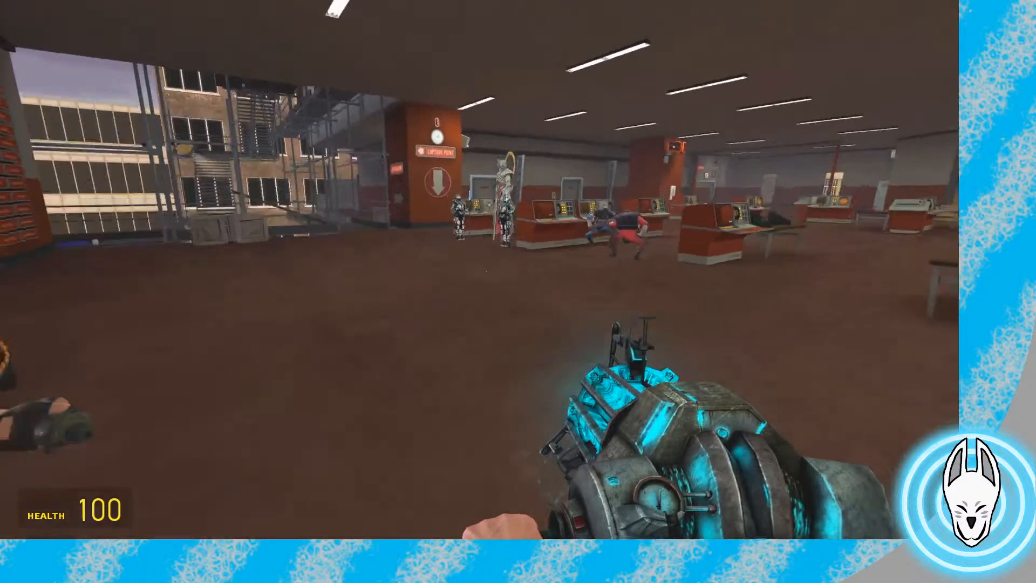
key(q)
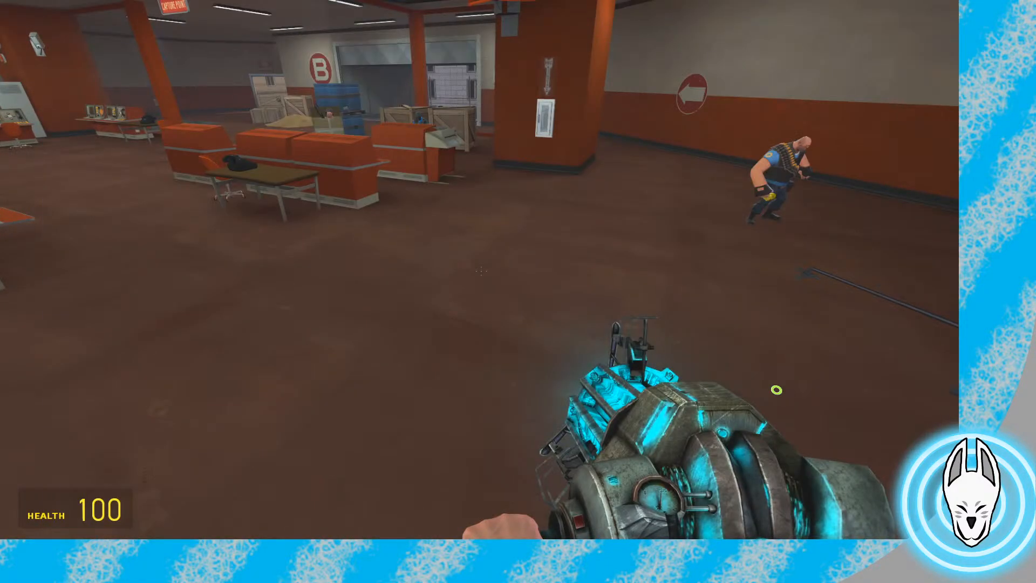
key(q)
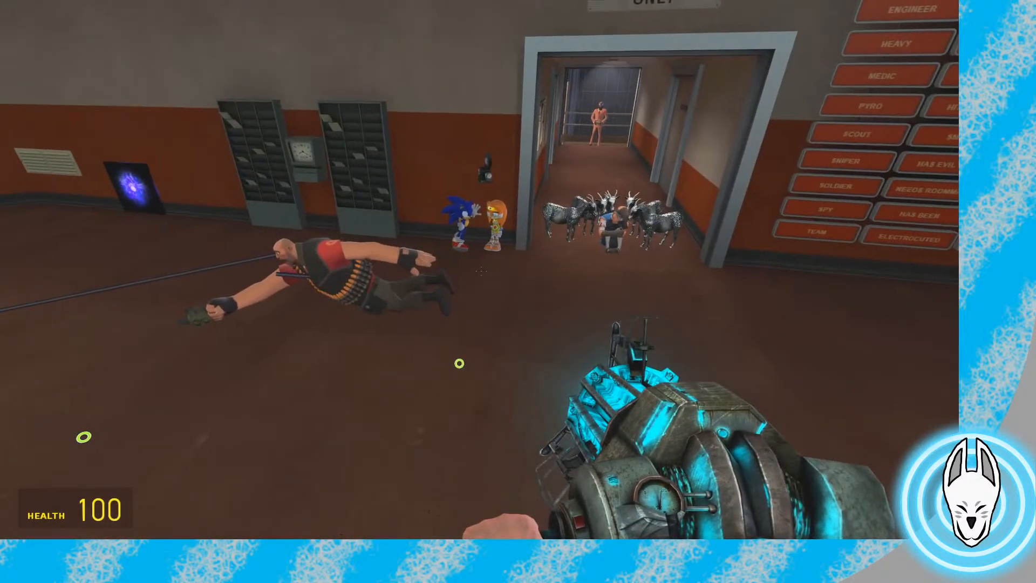
key(q)
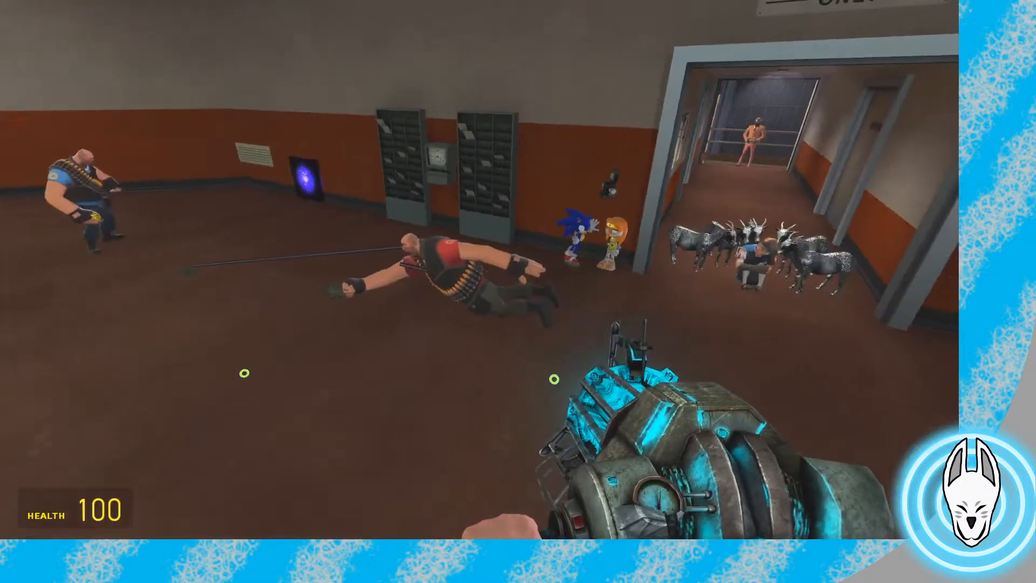
Collapse the Garry's Mod model folder and list the models of the installed addons
key(q)
scroll(135, 286, down, 4)
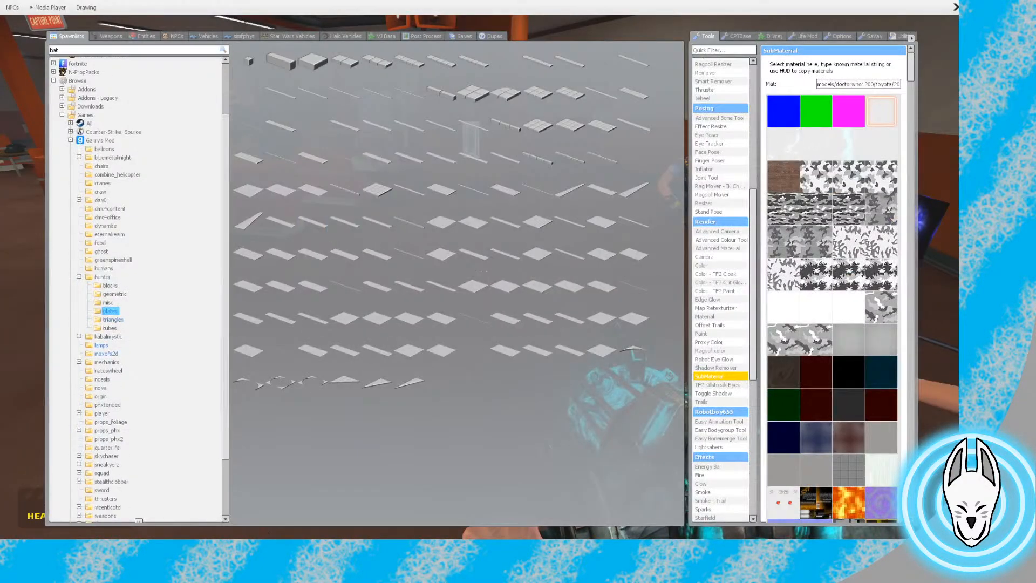
scroll(139, 288, up, 4)
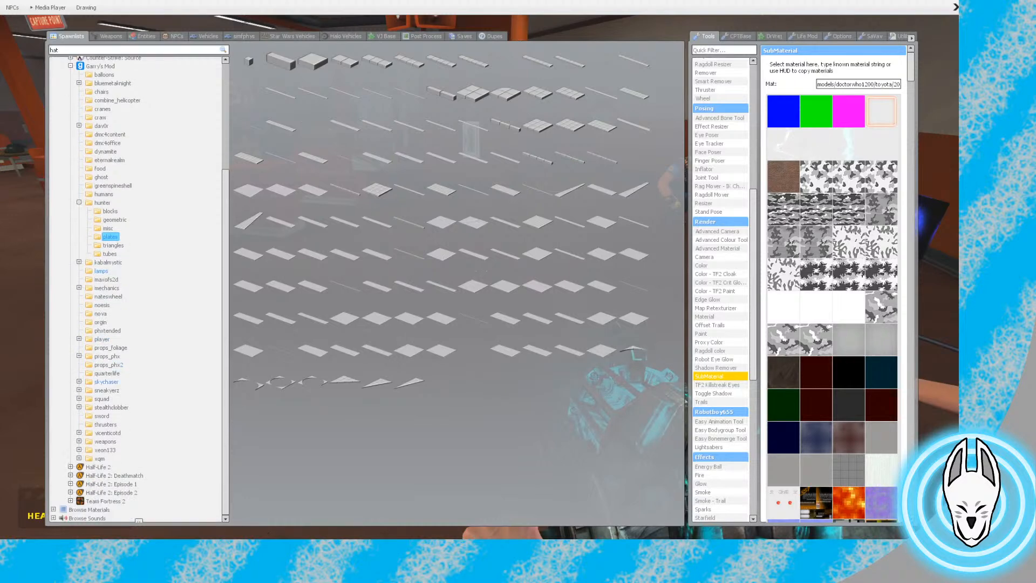
scroll(139, 288, up, 1)
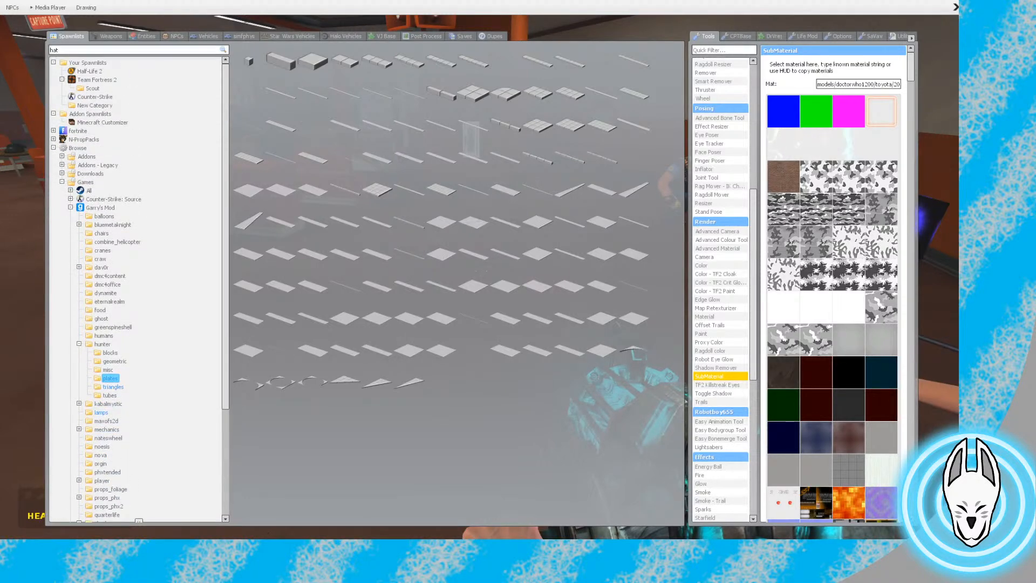
key(q)
key(q)
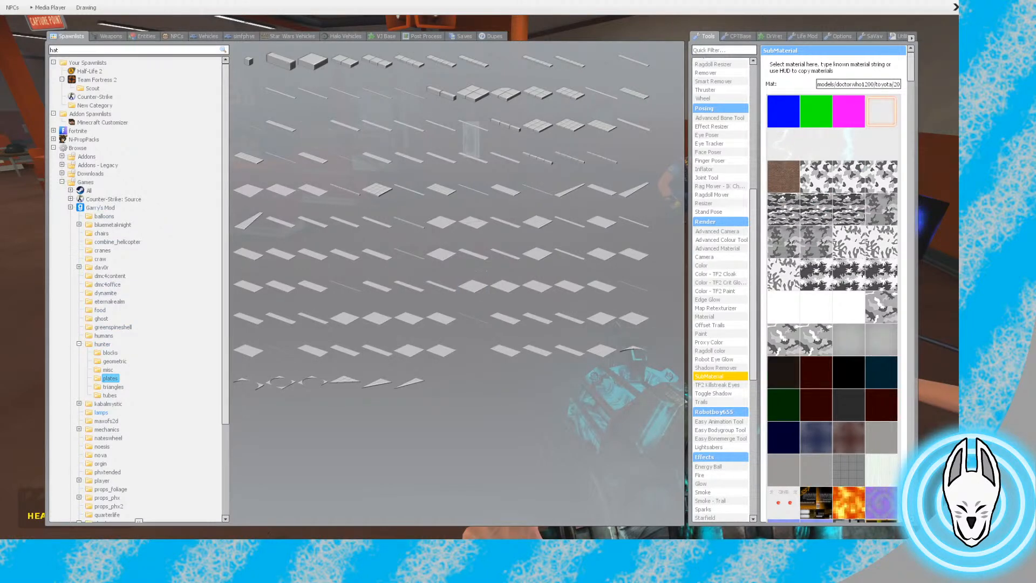
click(71, 207)
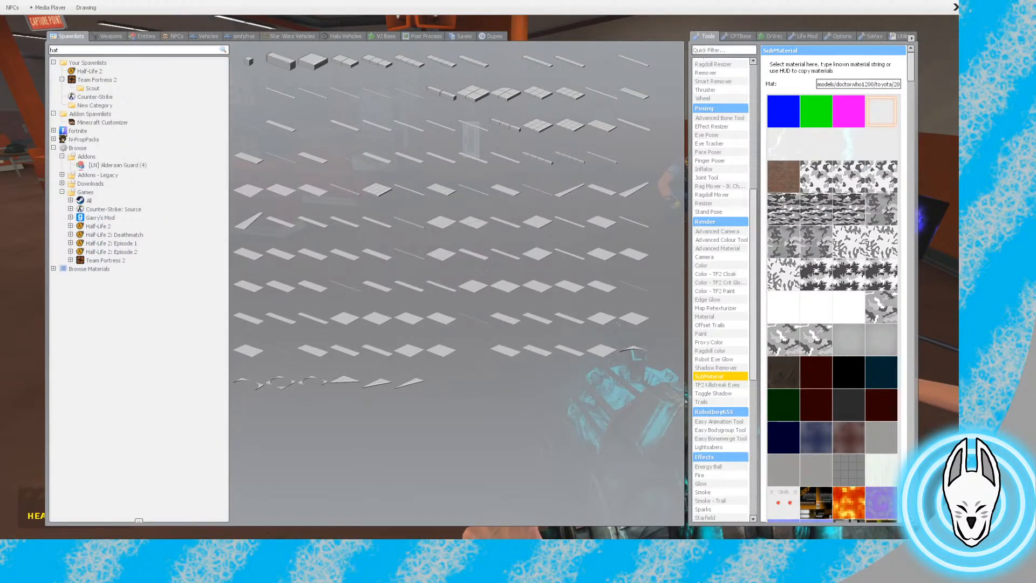
scroll(139, 288, down, 2)
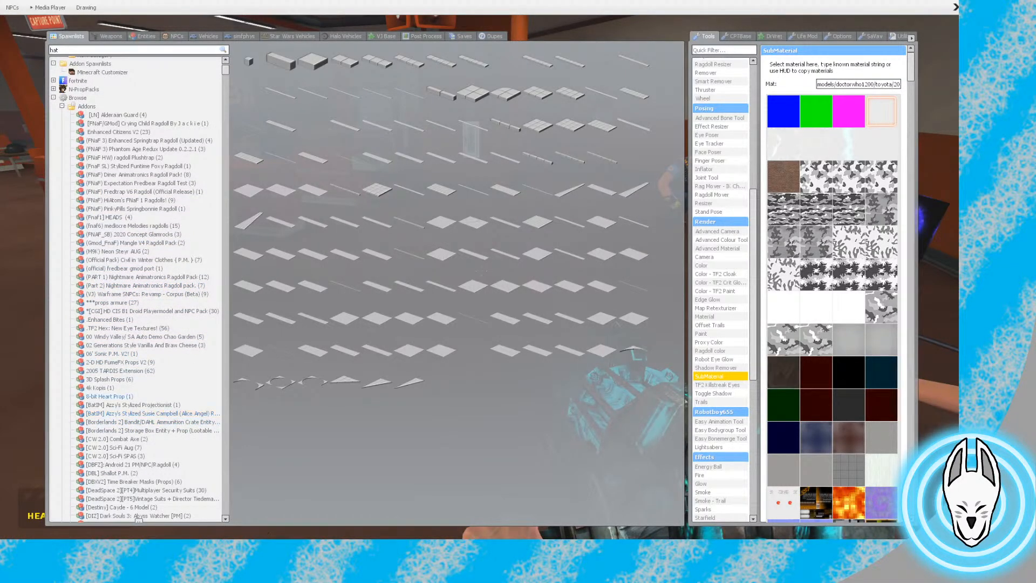
Spawn the round eye prop from the [FNAF HW Ragdoll Pack] Repair Animatronics addon onto the open floor
scroll(139, 520, down, 4)
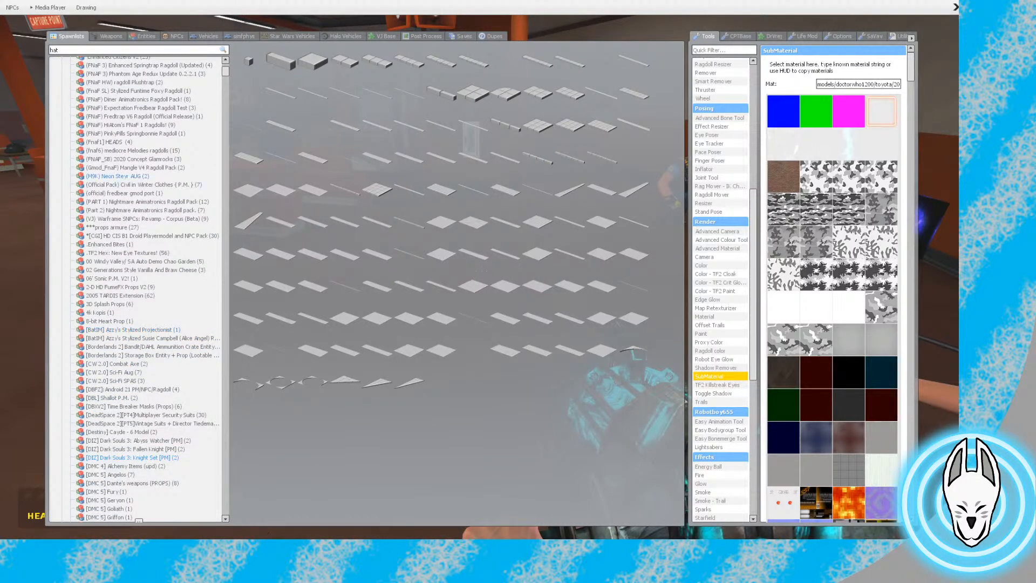
scroll(139, 519, up, 4)
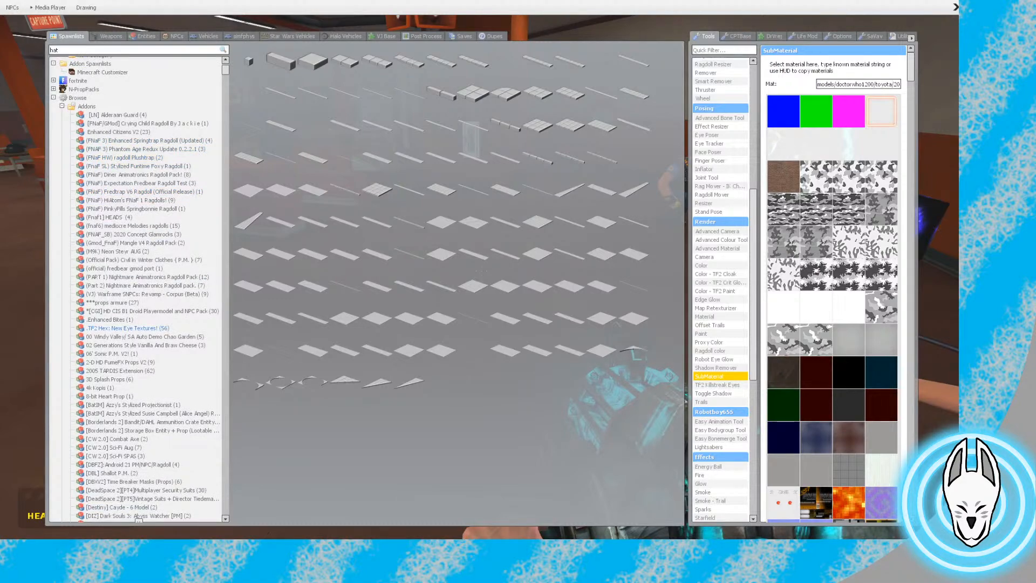
scroll(139, 520, down, 7)
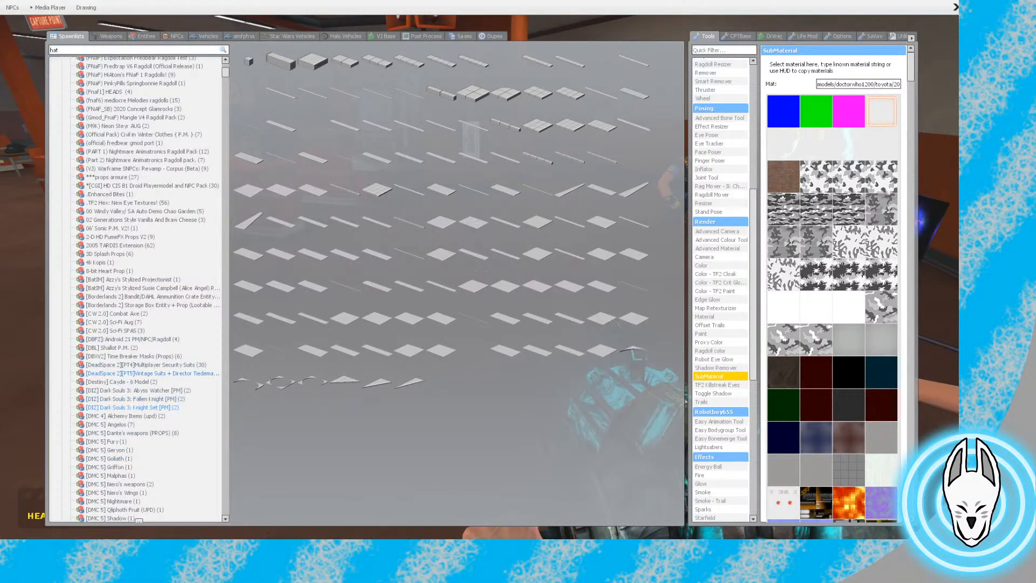
scroll(138, 520, up, 7)
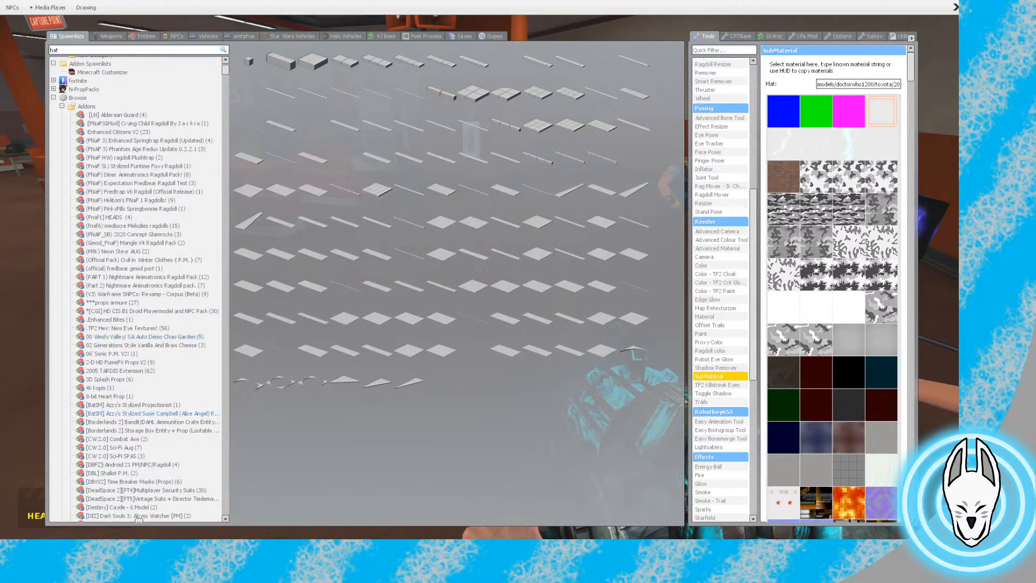
scroll(139, 520, down, 20)
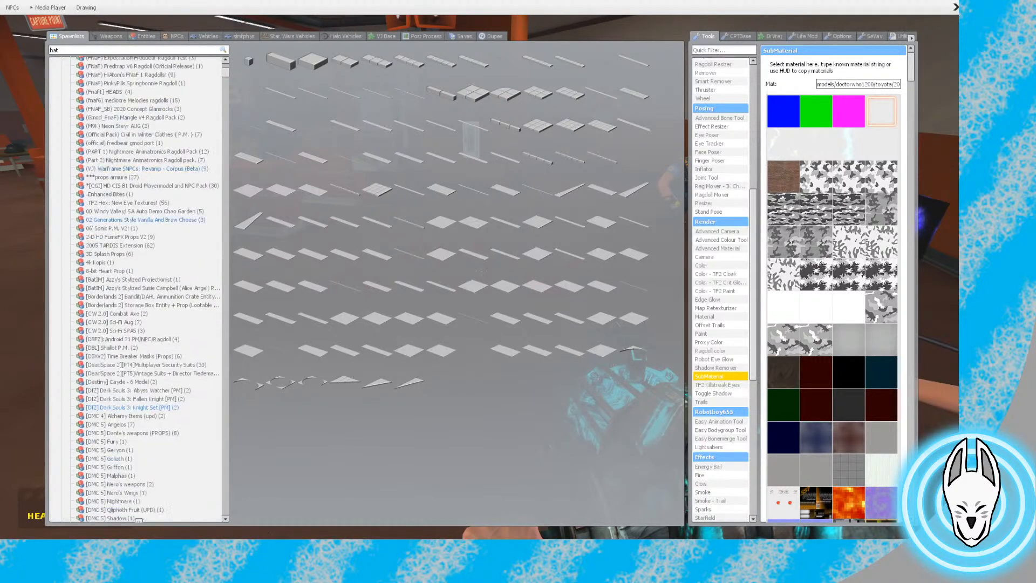
scroll(139, 521, down, 15)
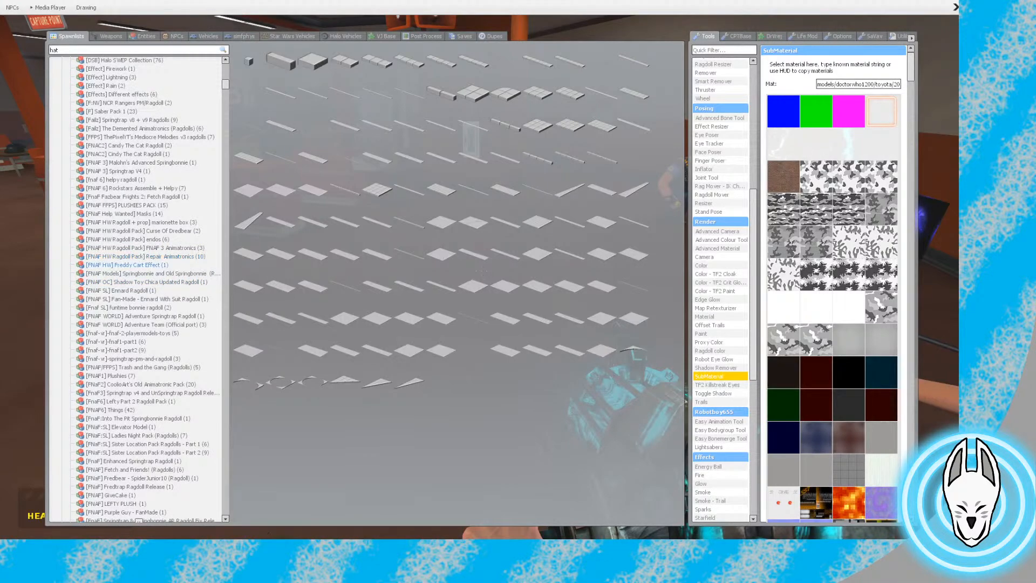
click(145, 257)
key(q)
key(q)
click(313, 61)
key(q)
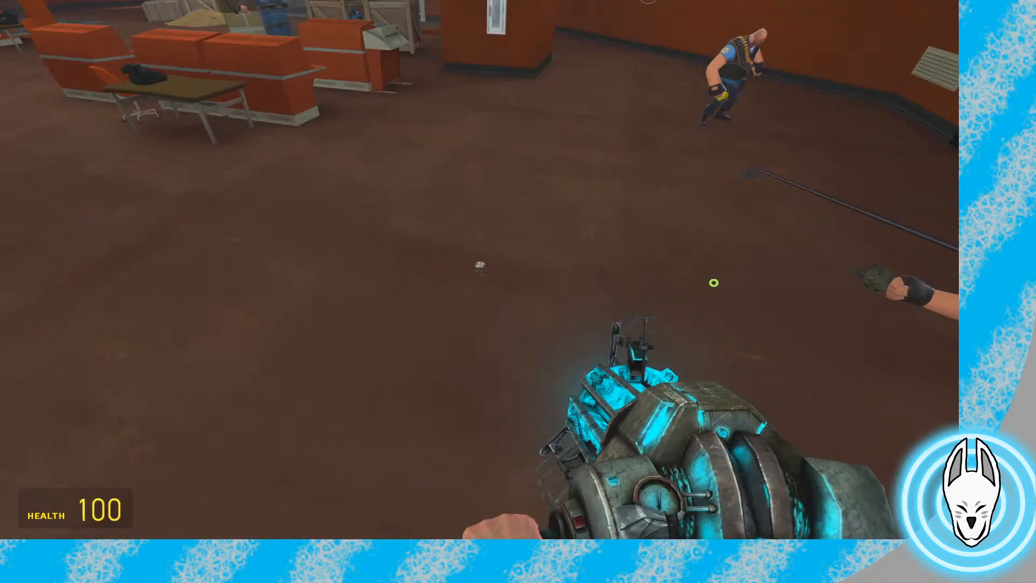
Move the eye prop with the physics gun and hold it in mid-air beside the blue Heavy
drag(480, 269, 480, 270)
key(w)
drag(724, 337, 474, 487)
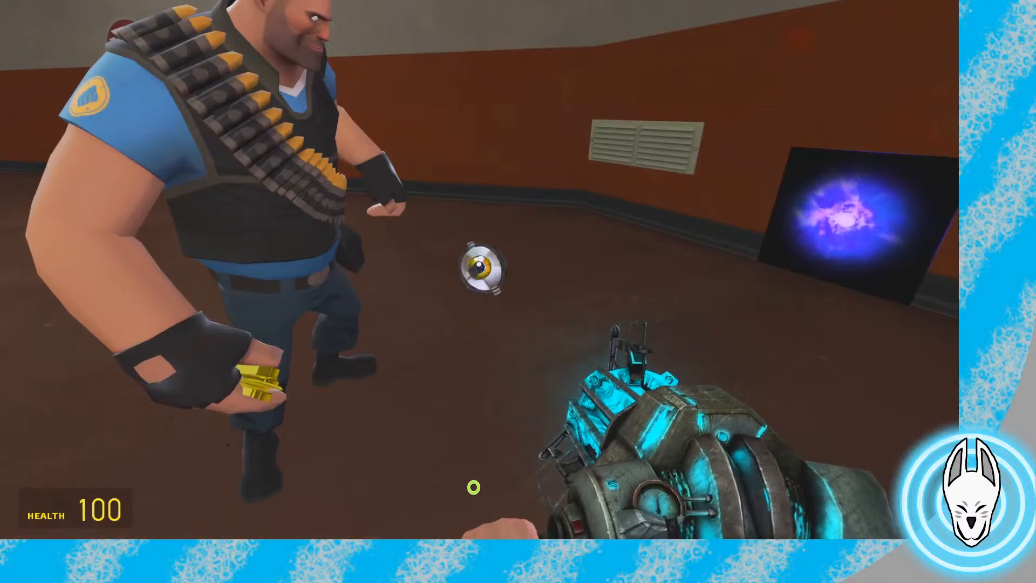
Apply the 2013blue vortex material to the eye prop with the SubMaterial tool
key(q)
click(717, 384)
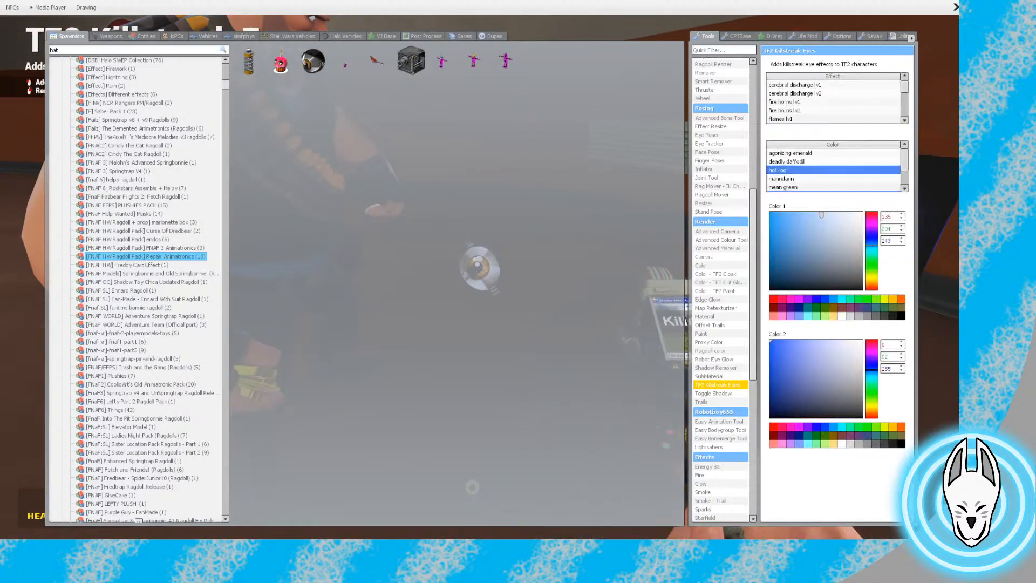
click(710, 376)
key(q)
click(479, 270)
key(space)
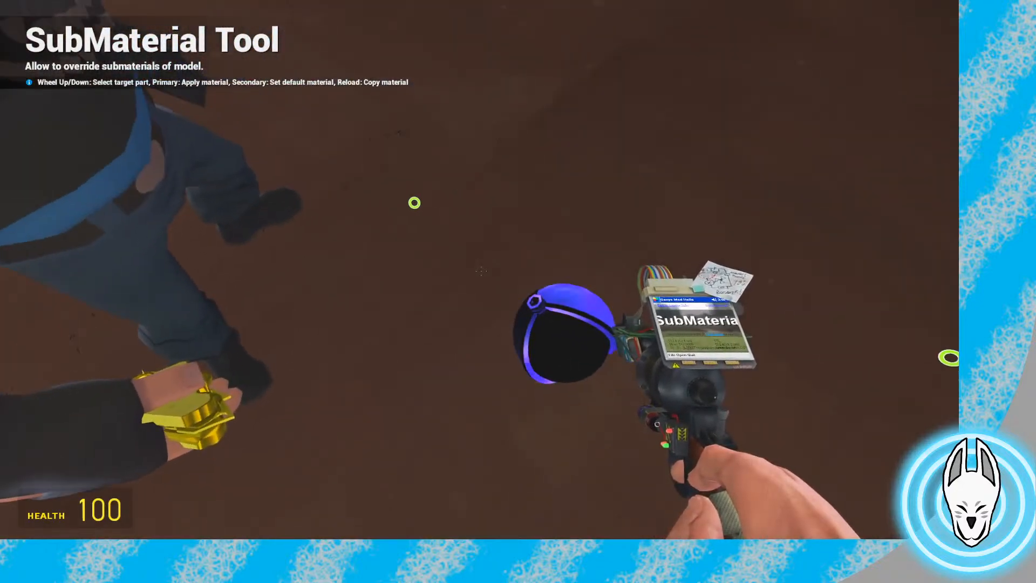
Carry the eye prop away from the blue Heavy with the physics gun and freeze it in mid-air near the orange pillar
key(1)
key(1)
key(1)
click(481, 270)
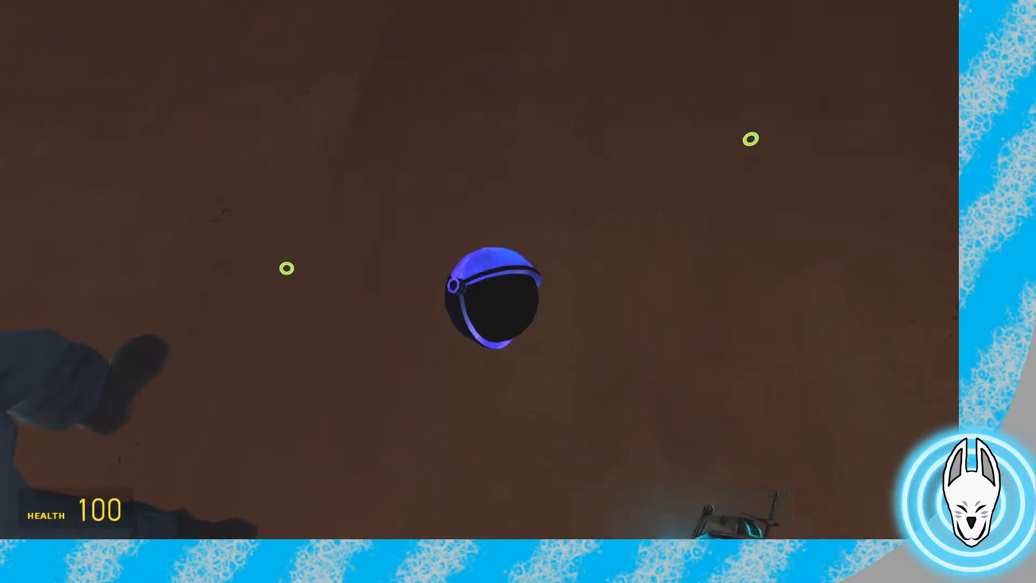
click(481, 270)
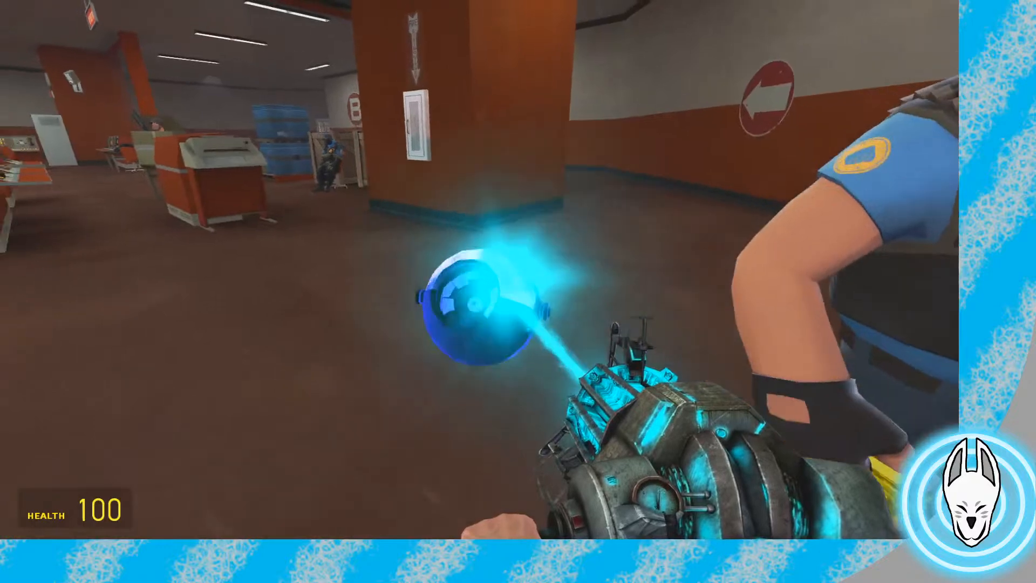
click(479, 270)
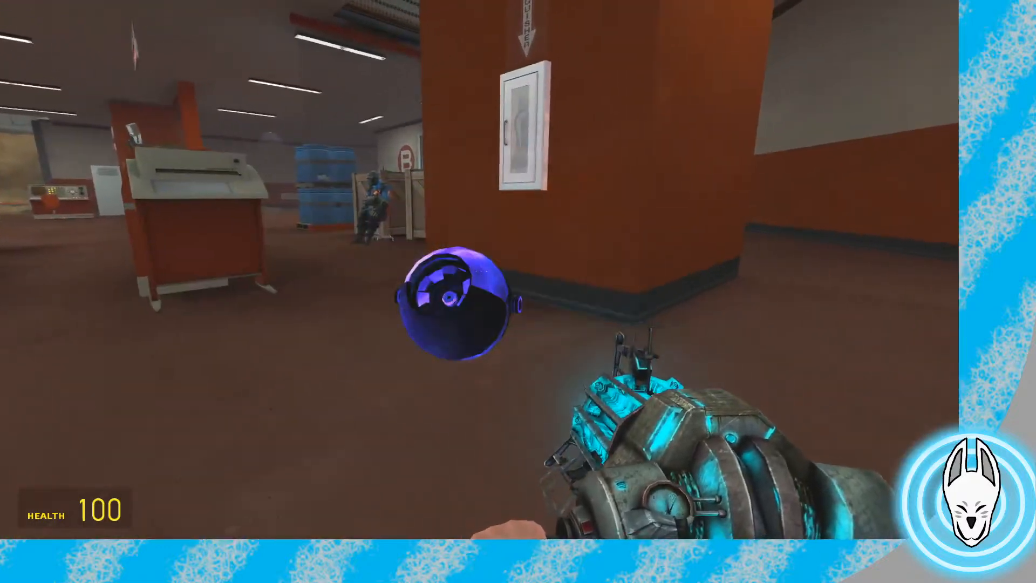
Record a keyframe for the eye prop at frame 26 in Stop Motion Helper, and reselect the blue Heavy
key(c)
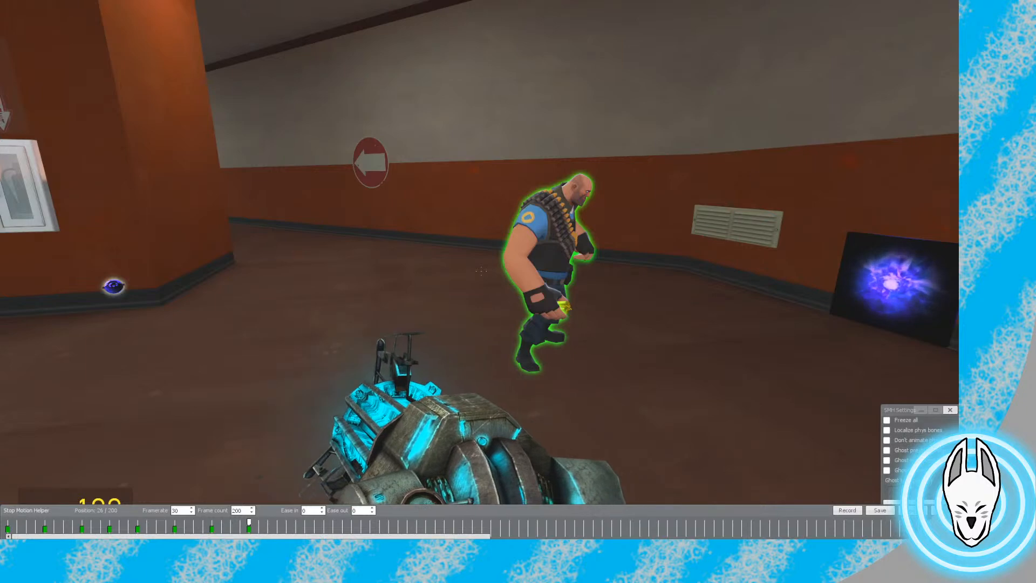
right_click(114, 286)
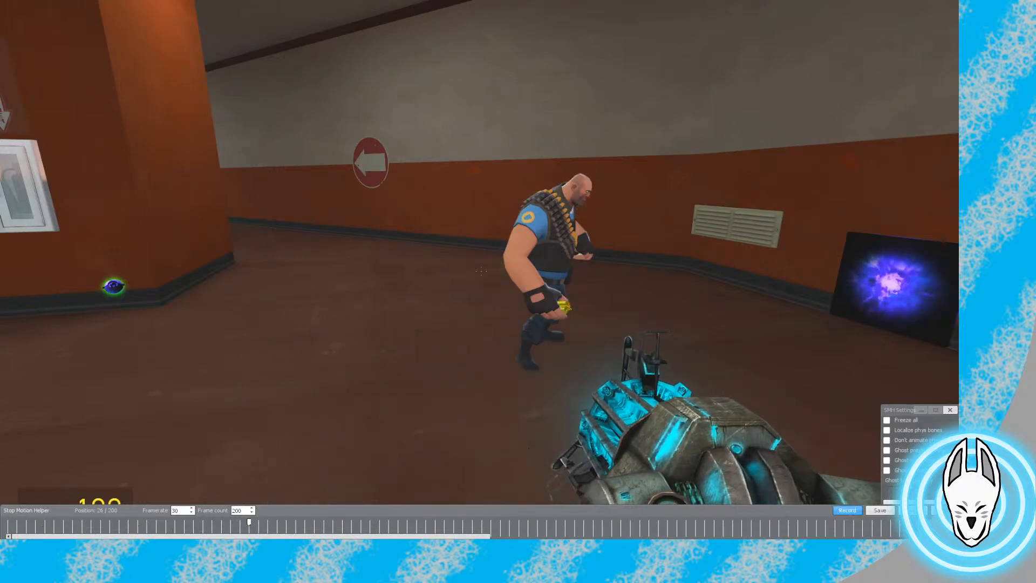
right_click(548, 248)
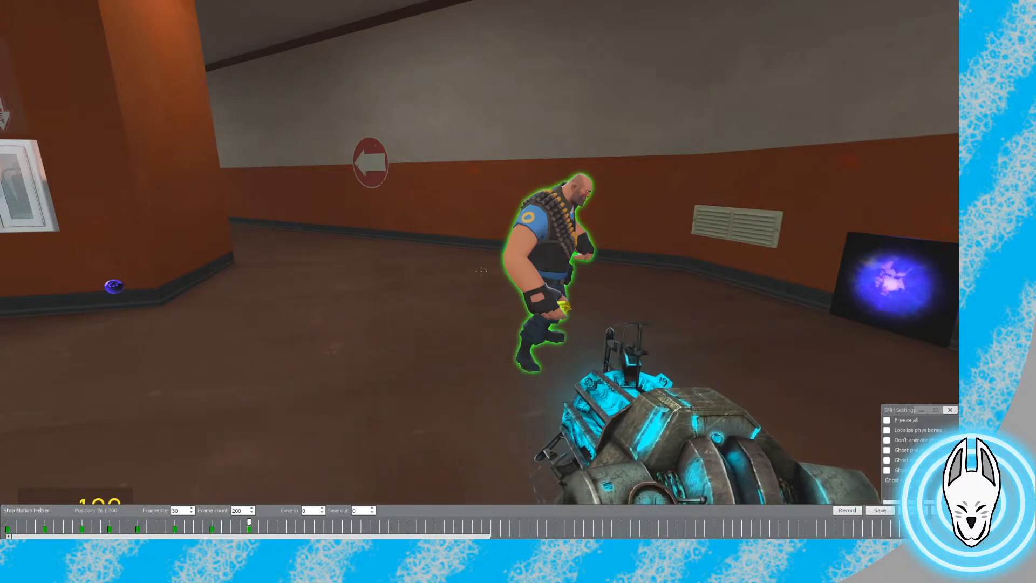
Move the eye prop's keyframe to frame 22, matching the Heavy's keyframe, and return the timeline to frame 26
key(Left)
key(Left)
key(Left)
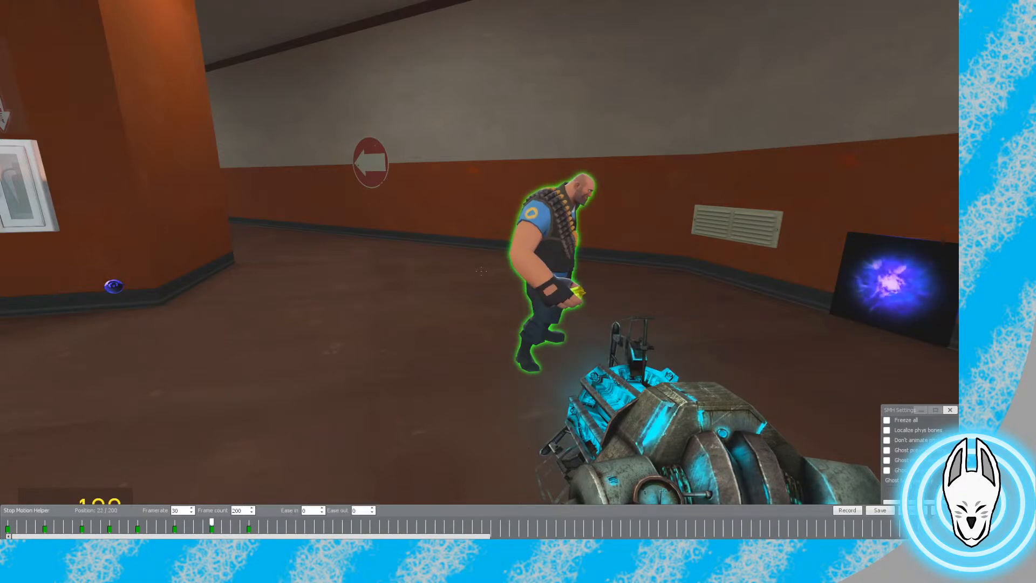
drag(221, 522, 211, 523)
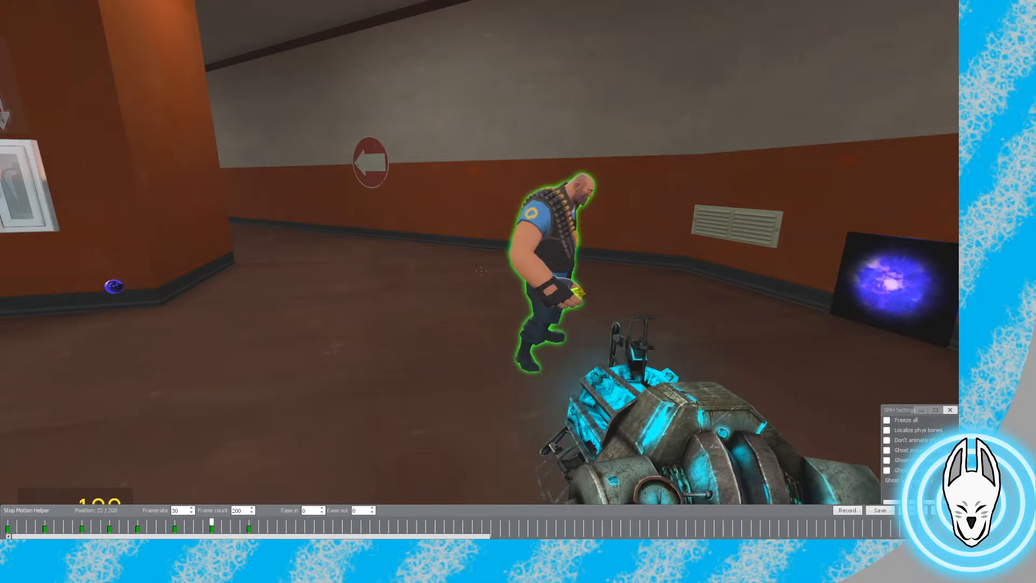
right_click(114, 286)
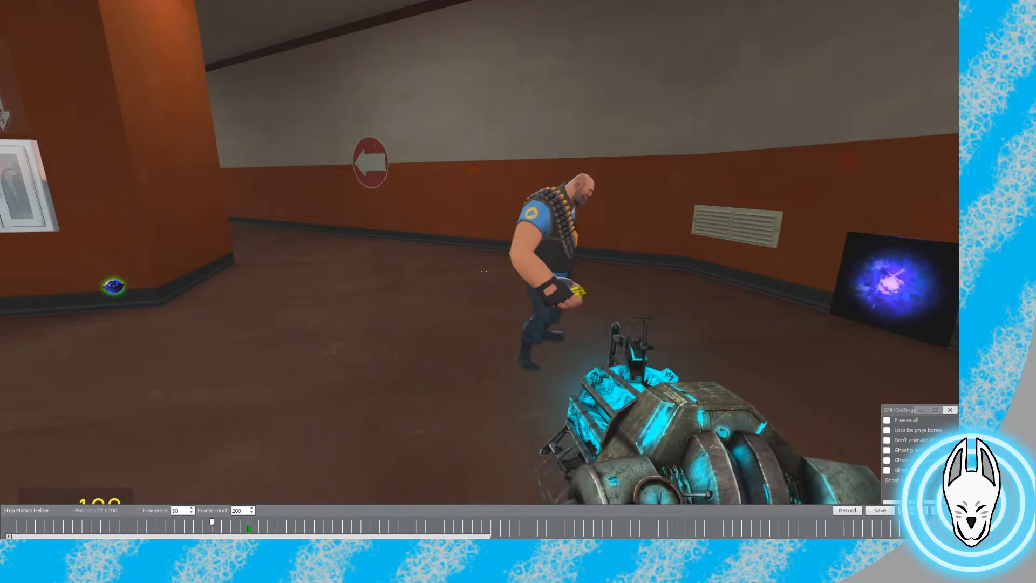
right_click(548, 249)
click(249, 522)
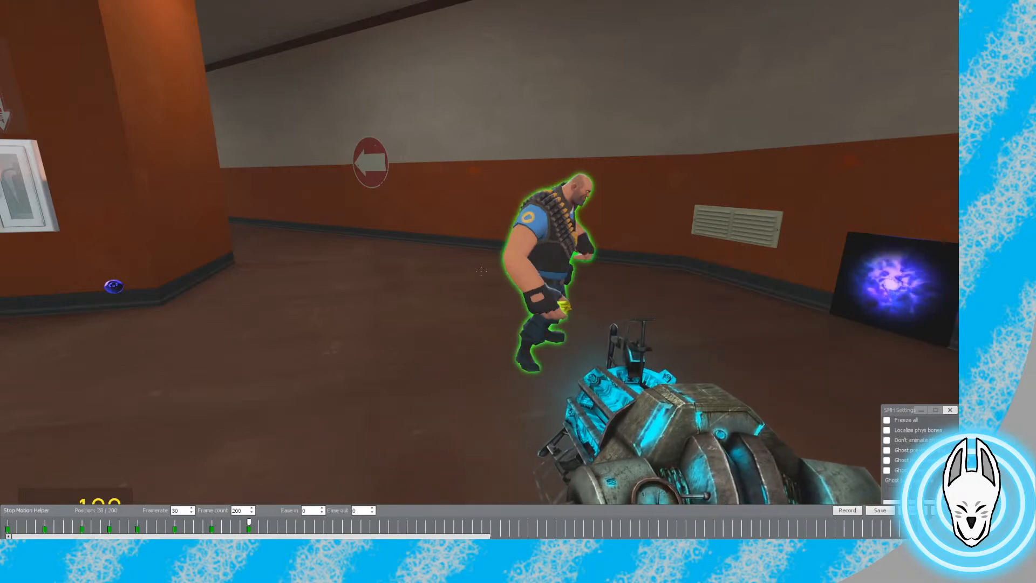
right_click(114, 287)
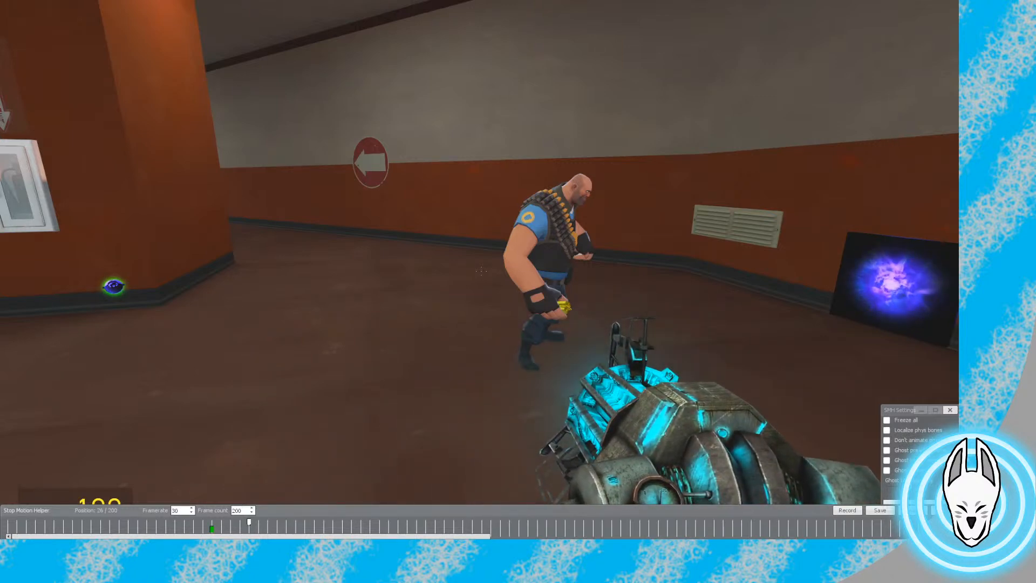
key(c)
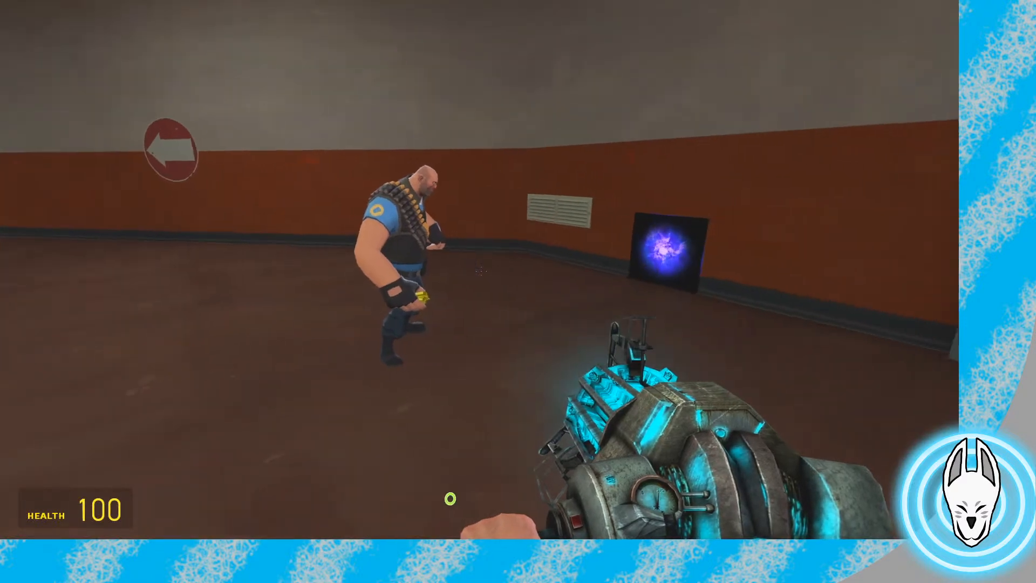
key(c)
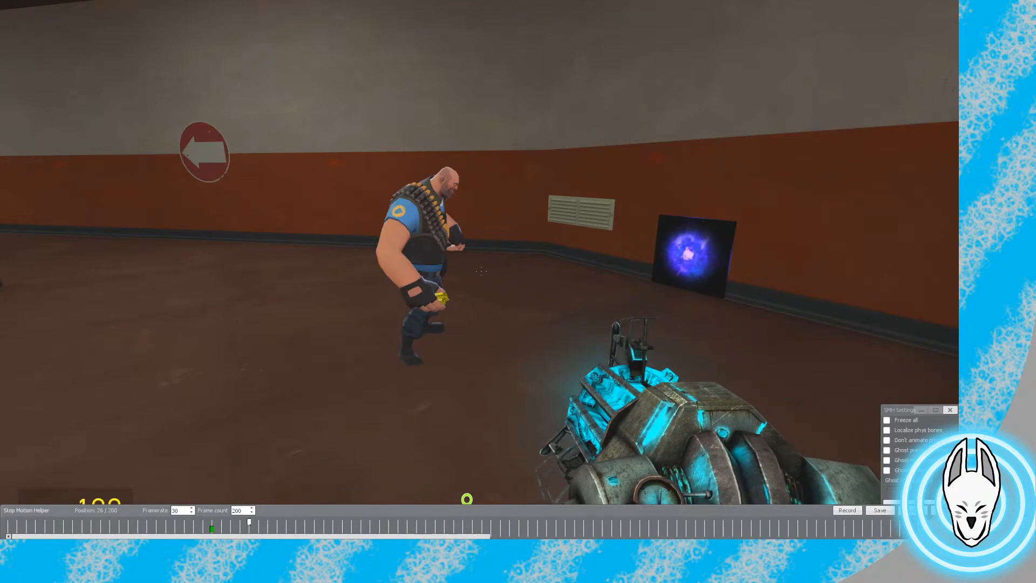
key(c)
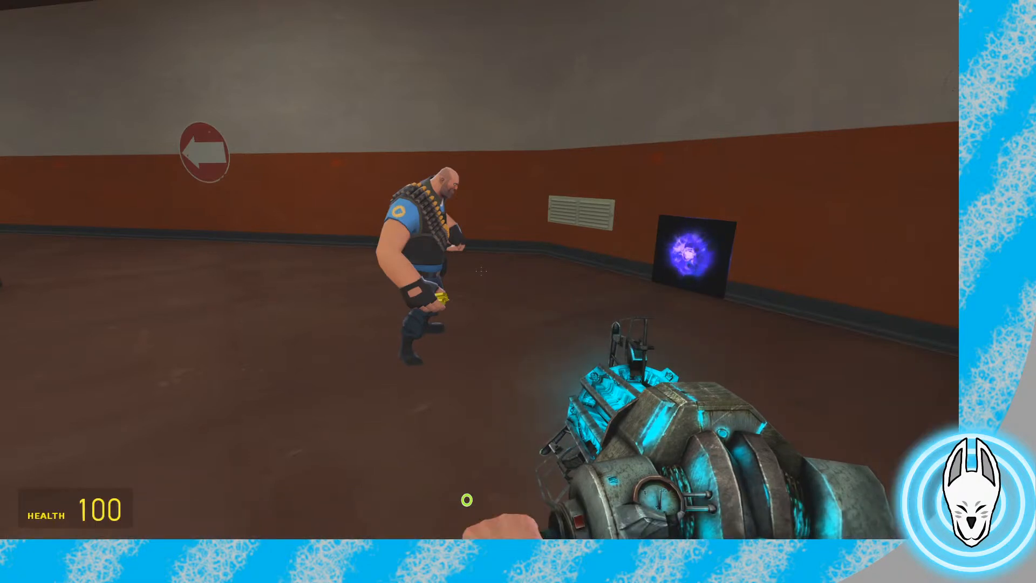
key(c)
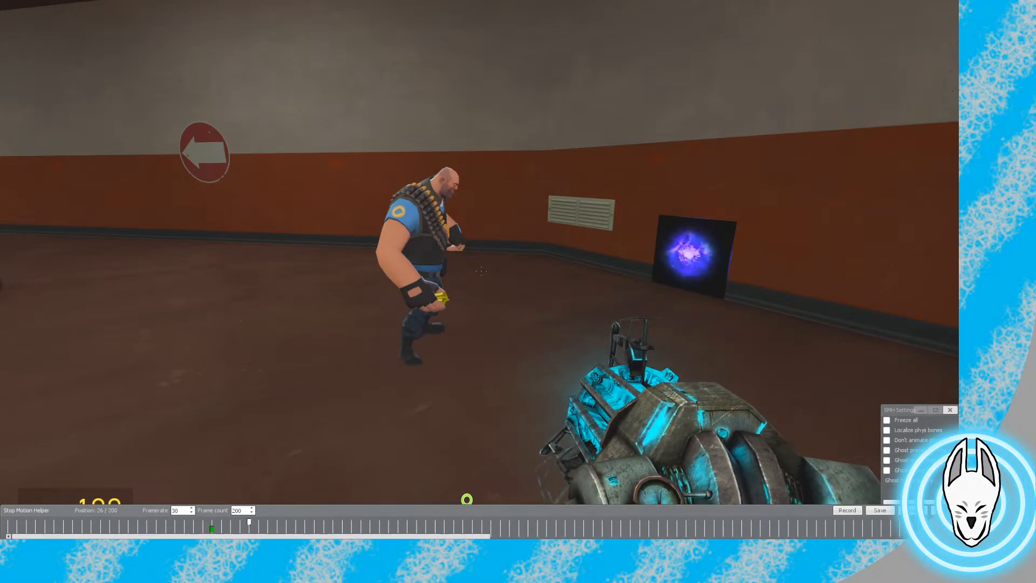
key(c)
key(6)
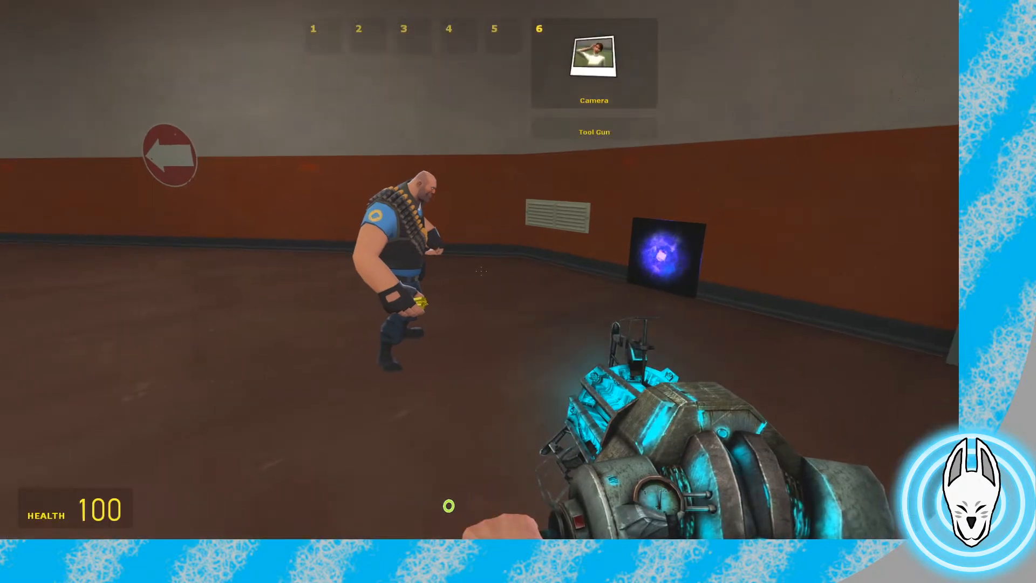
click(480, 270)
key(6)
click(479, 270)
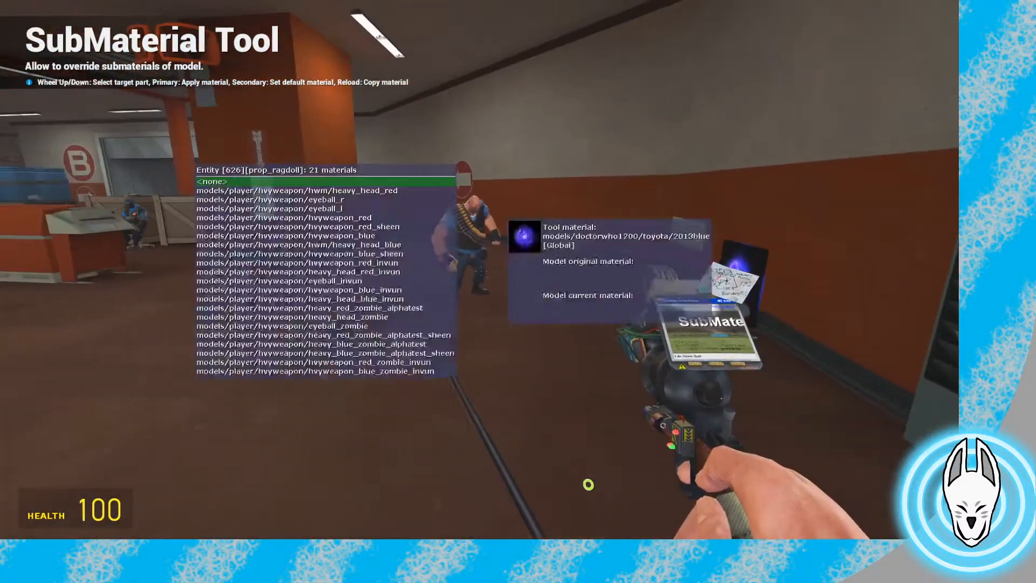
key(w)
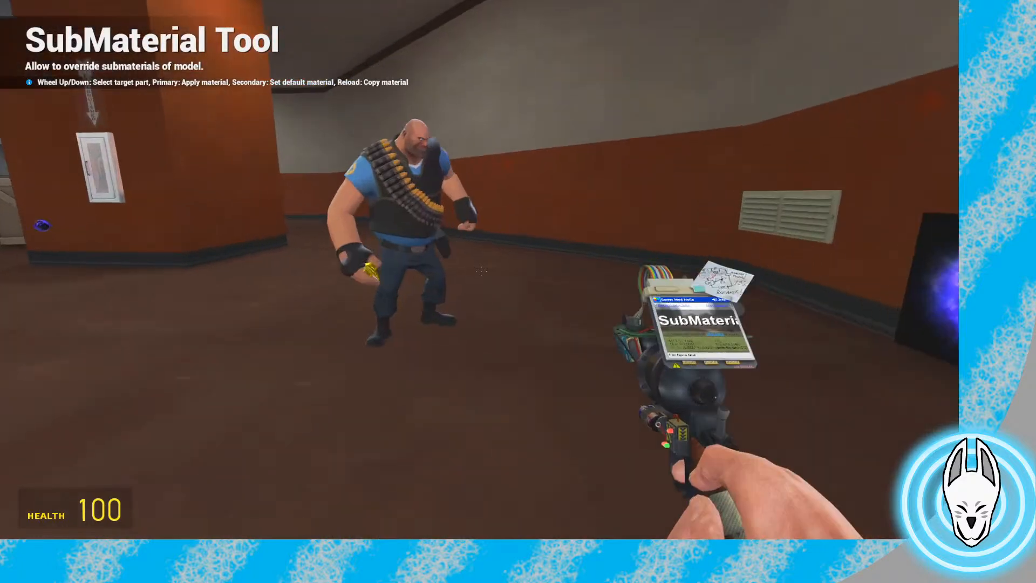
key(w)
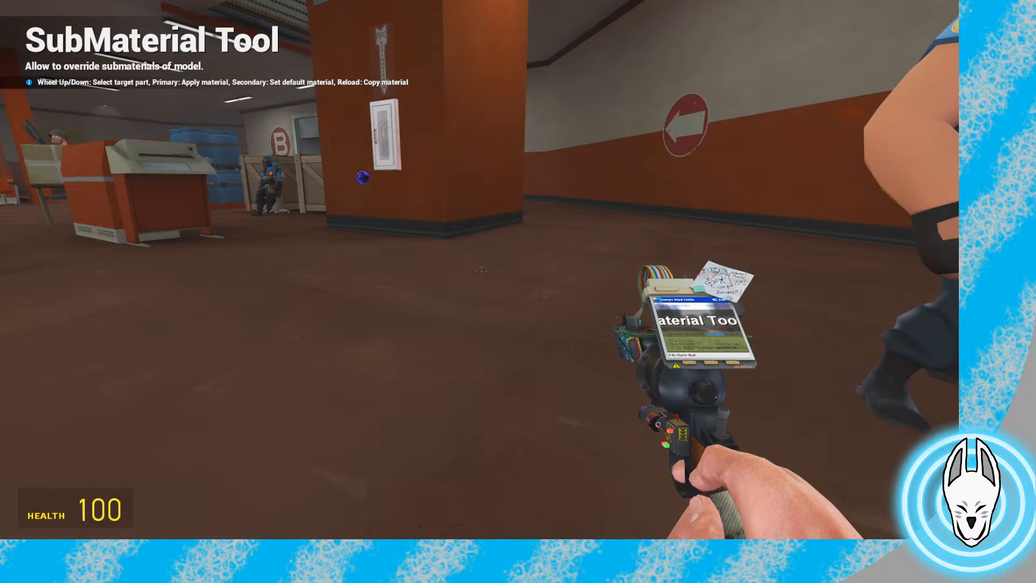
key(w)
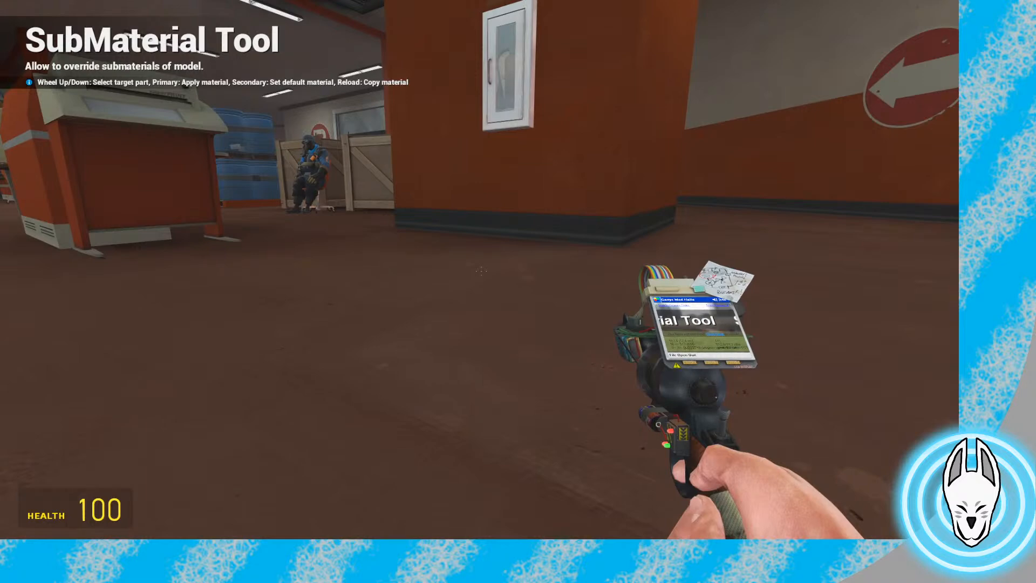
key(w)
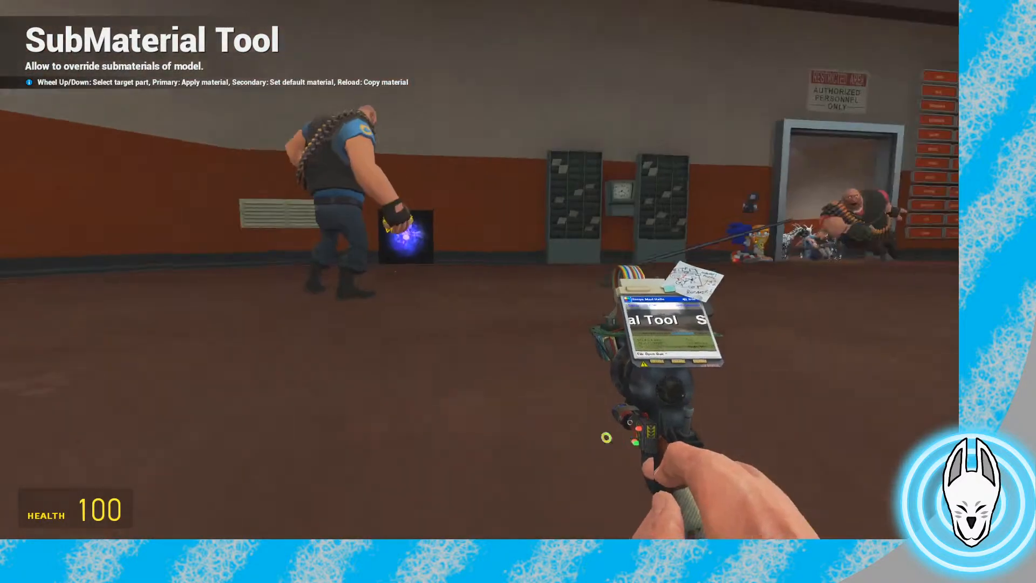
Place the eye prop inside the blue Heavy's left hand with the physics gun
key(1)
key(1)
key(1)
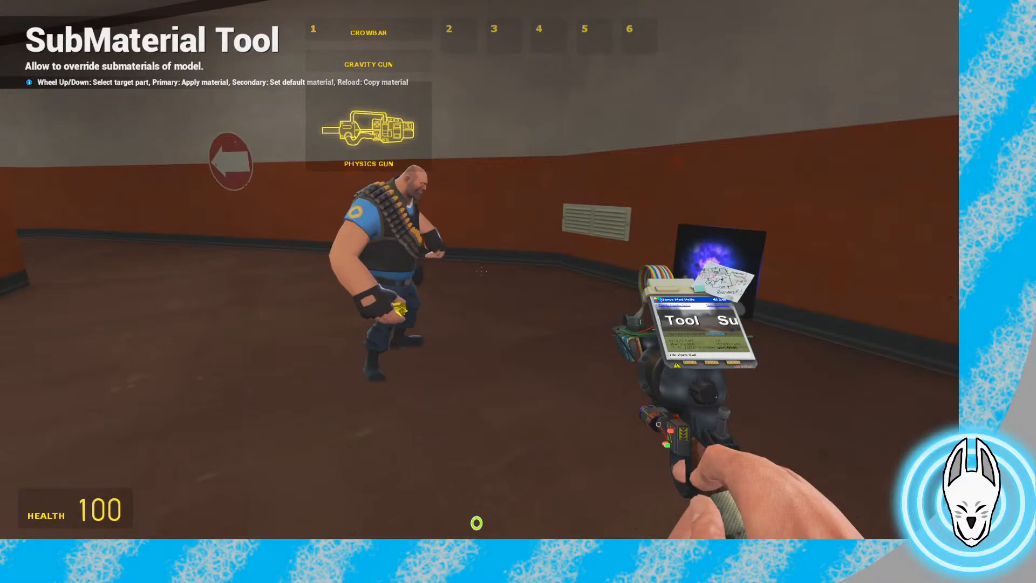
click(482, 271)
key(c)
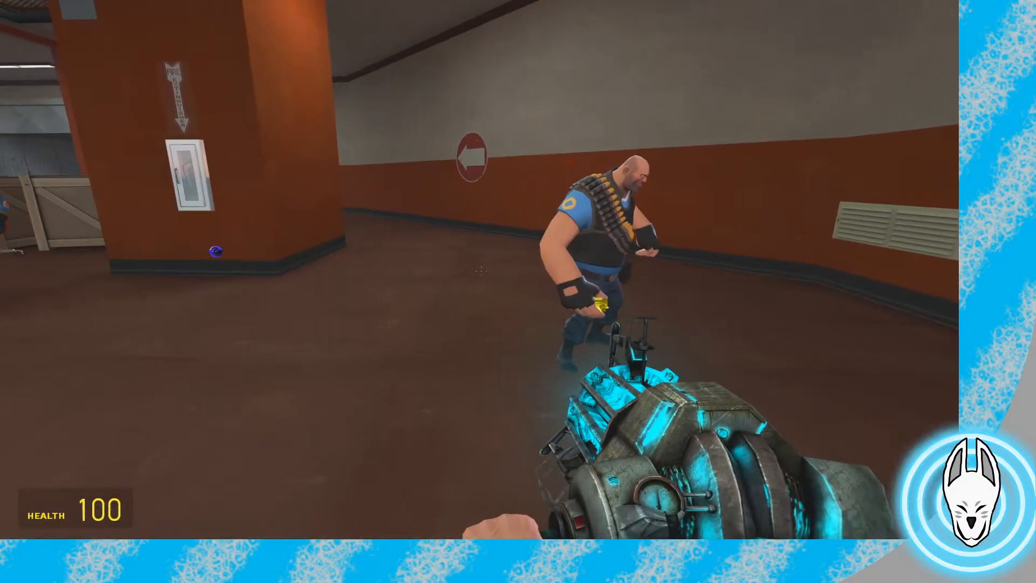
key(w)
drag(518, 292, 518, 292)
key(w)
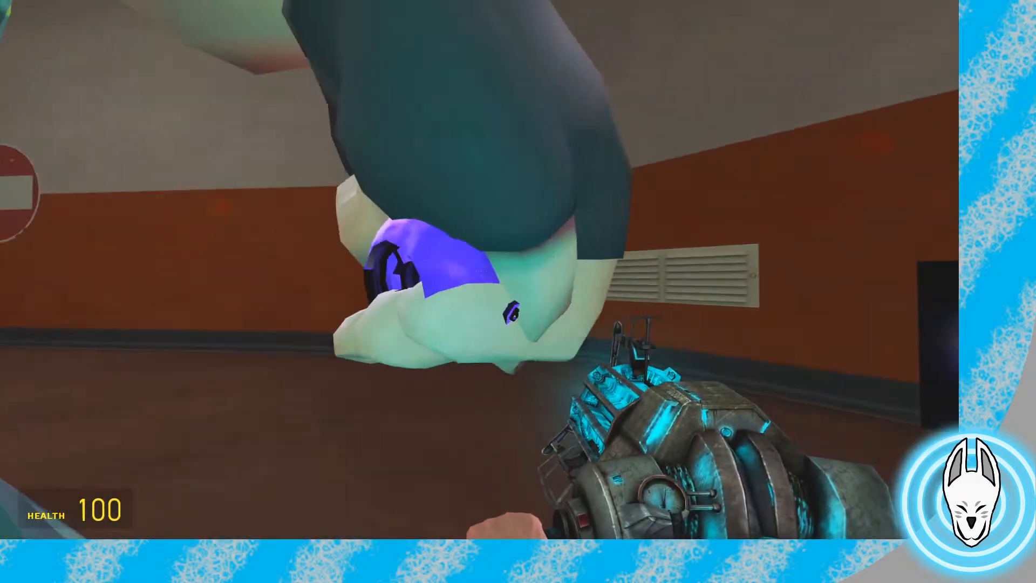
Activate the Finger Poser and adjust the base joint of the Heavy's left index finger around the eye prop
key(q)
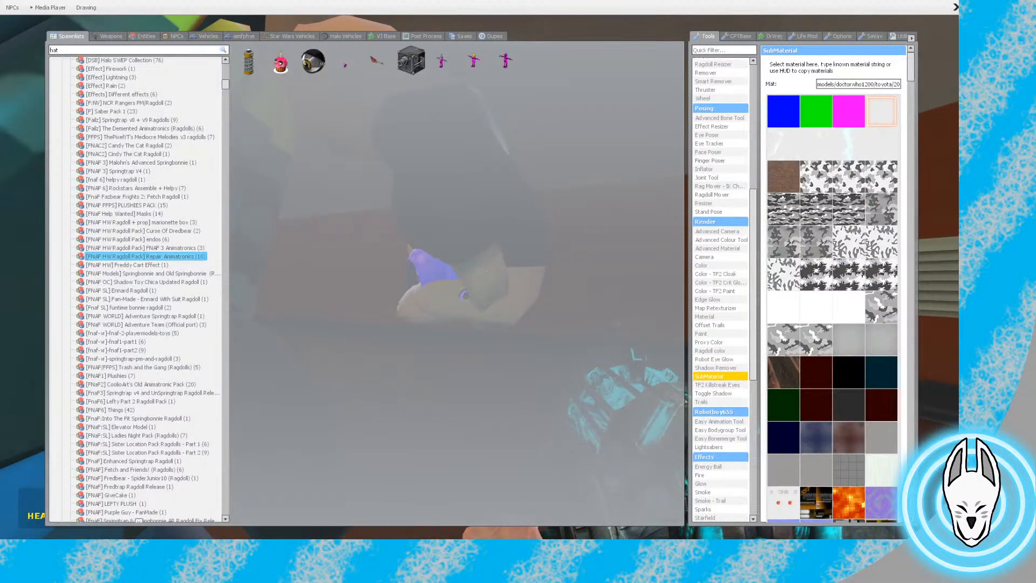
click(710, 160)
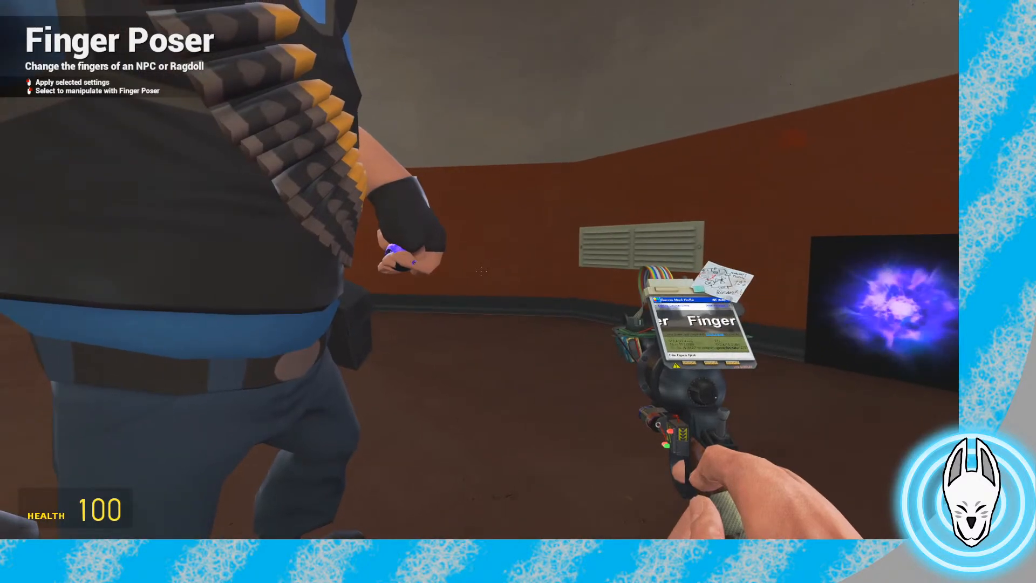
key(w)
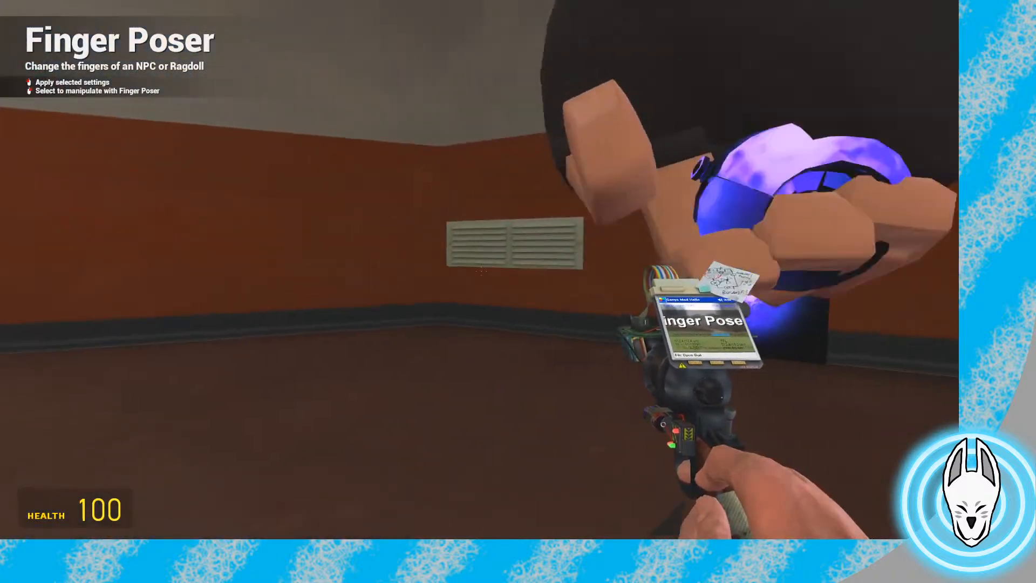
key(c)
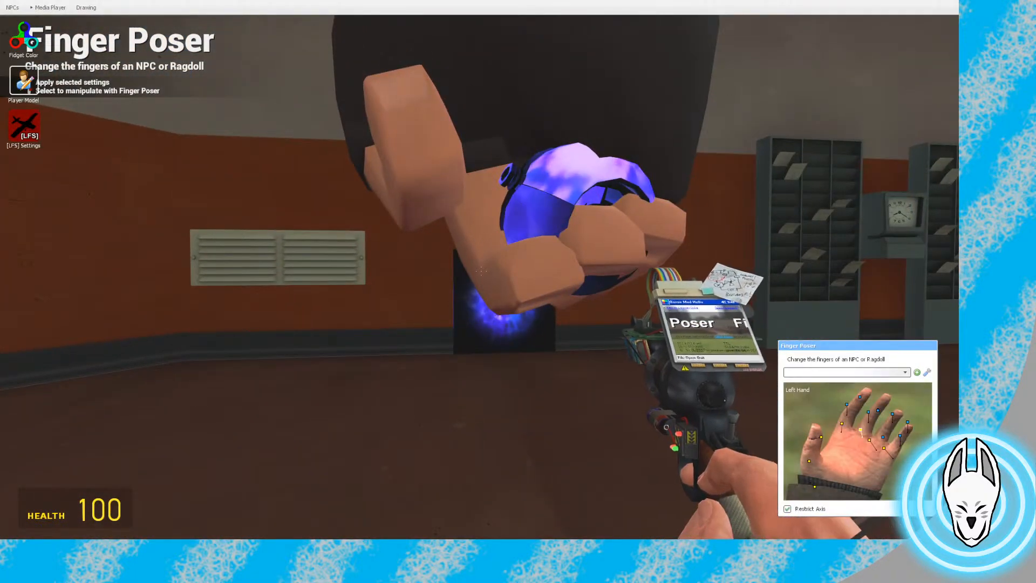
drag(860, 434, 839, 430)
key(d)
key(c)
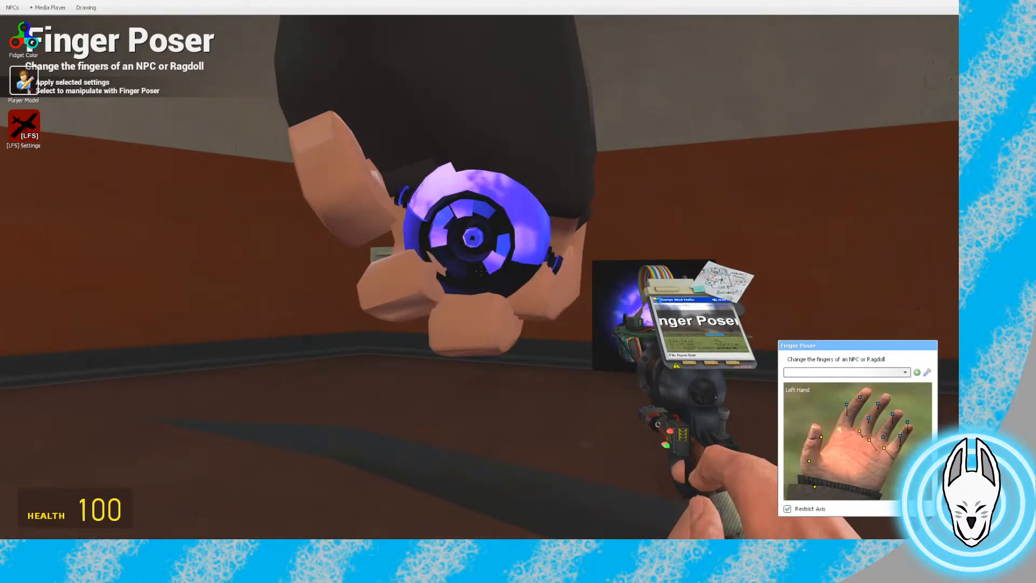
key(c)
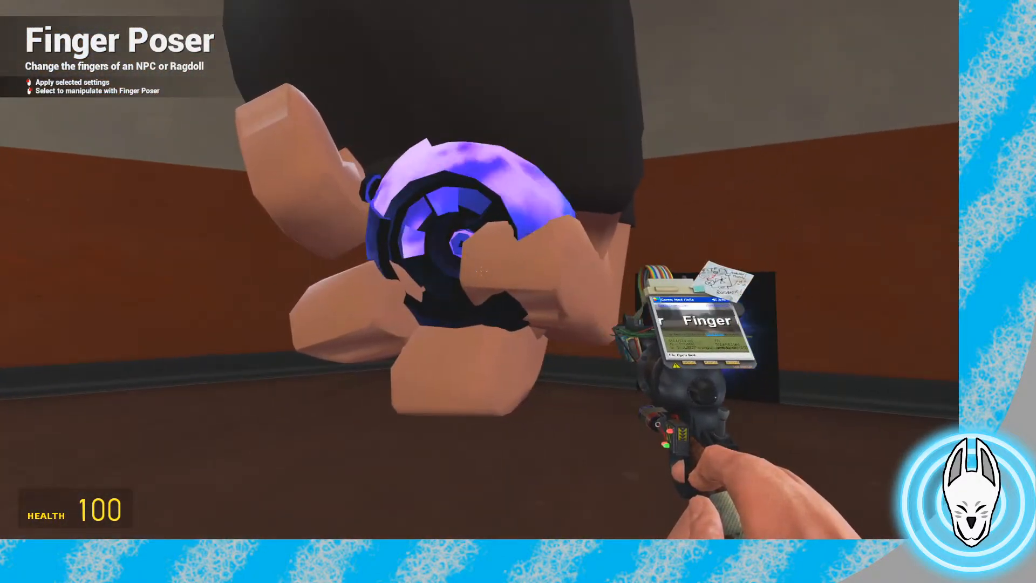
key(c)
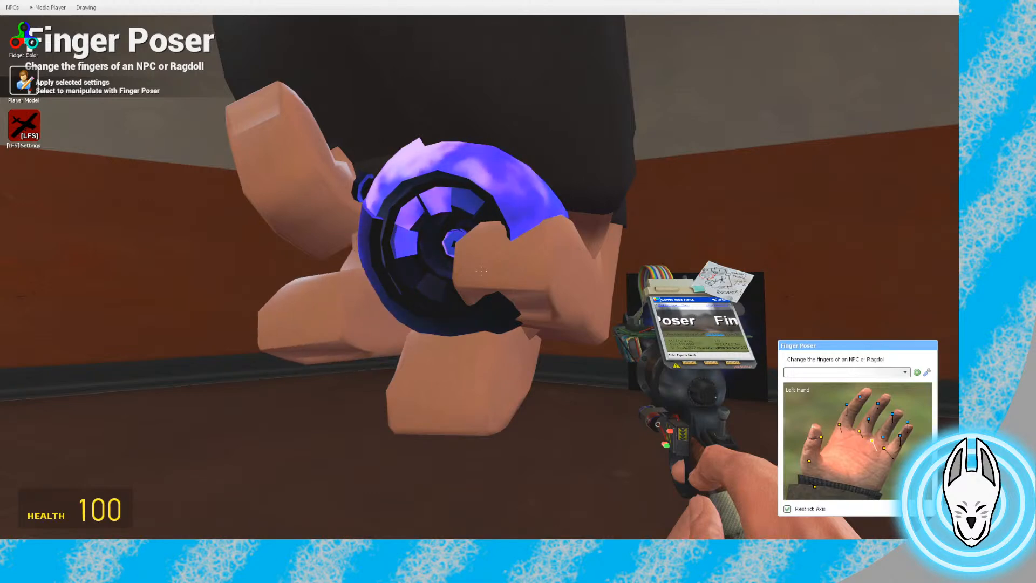
Adjust the middle joint and tip of the Heavy's left index finger so it rests beneath the eye prop
drag(847, 404, 847, 411)
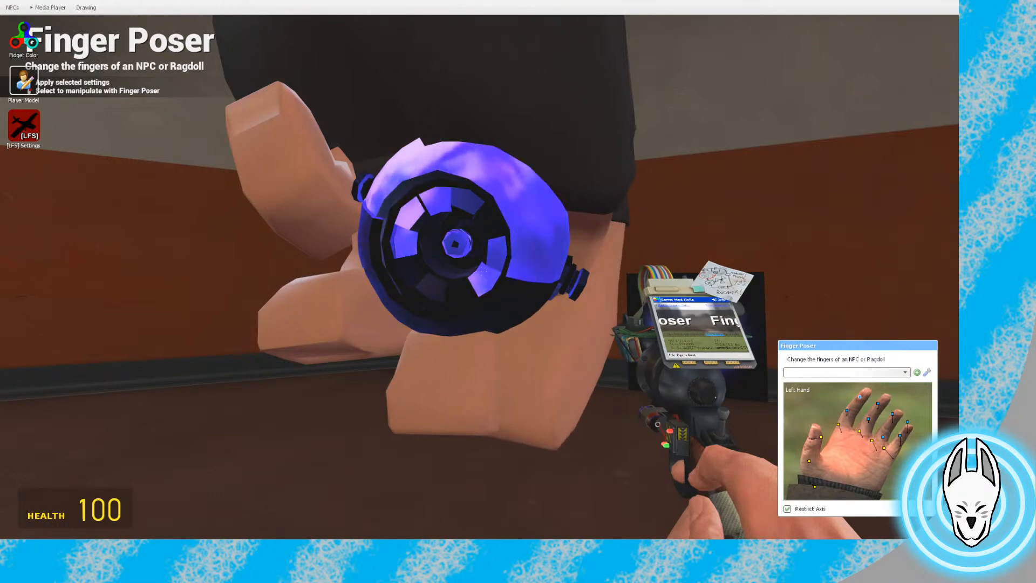
drag(859, 396, 859, 402)
key(c)
key(d)
key(a)
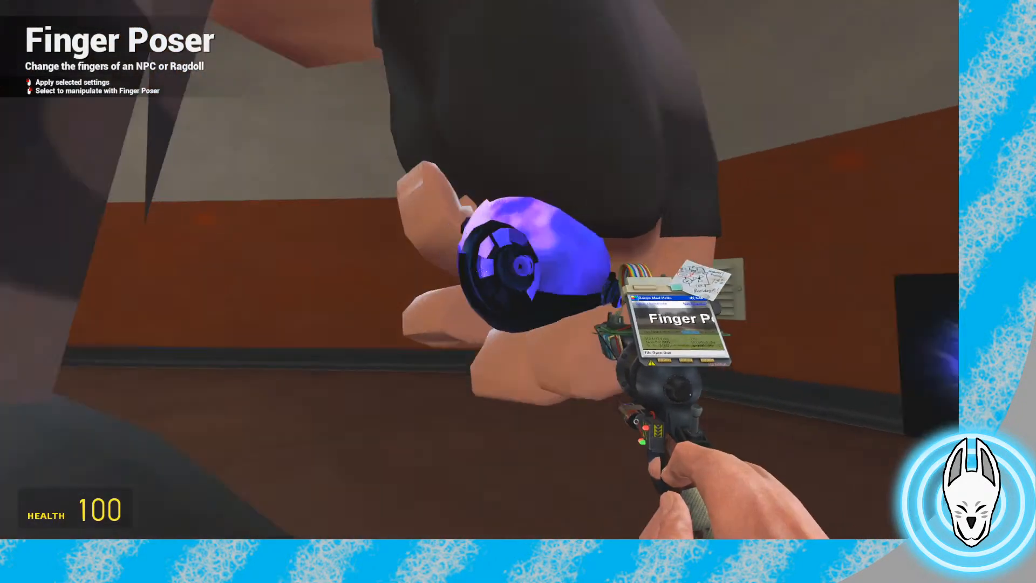
key(c)
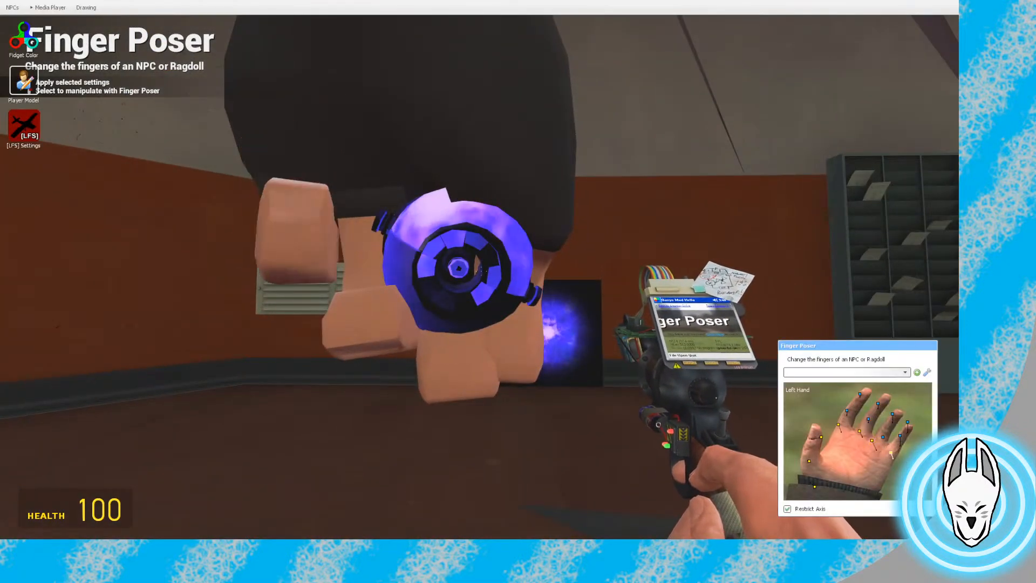
key(c)
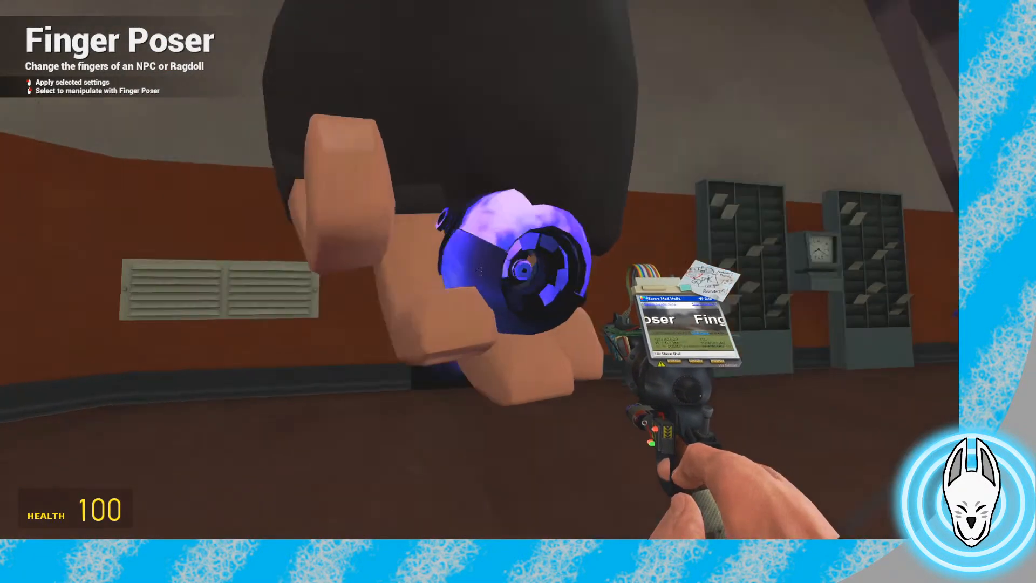
Adjust the base joint of the Heavy's left thumb with the Finger Poser so it closes over the eye prop
key(c)
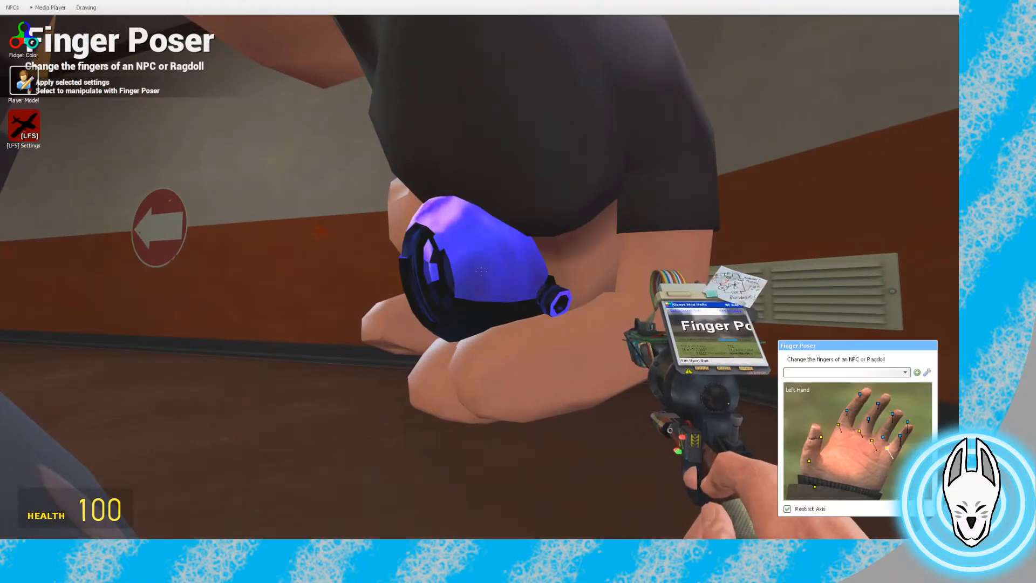
drag(814, 487, 810, 482)
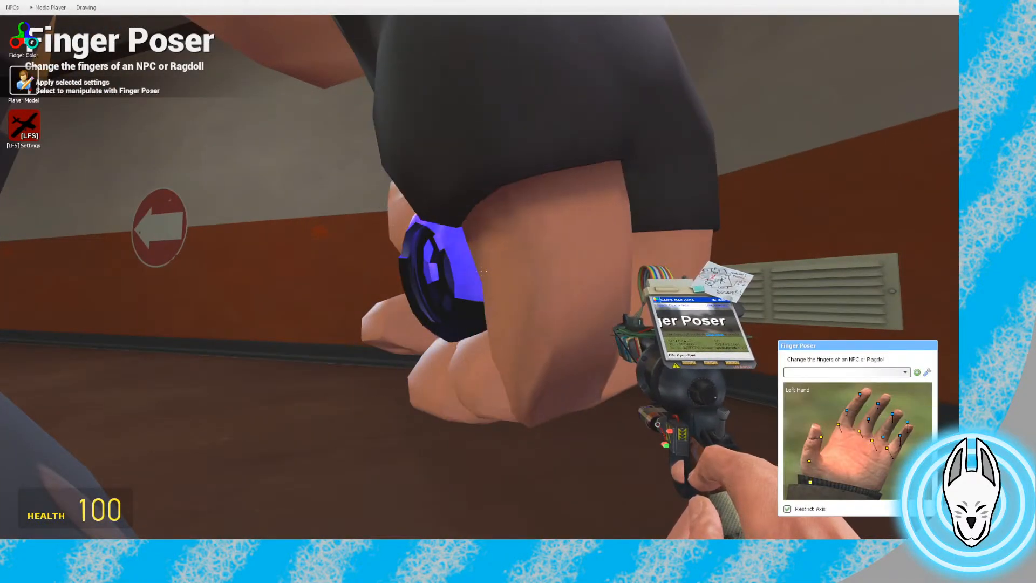
key(c)
Record a keyframe for the eye prop at frame 26
key(s)
key(x)
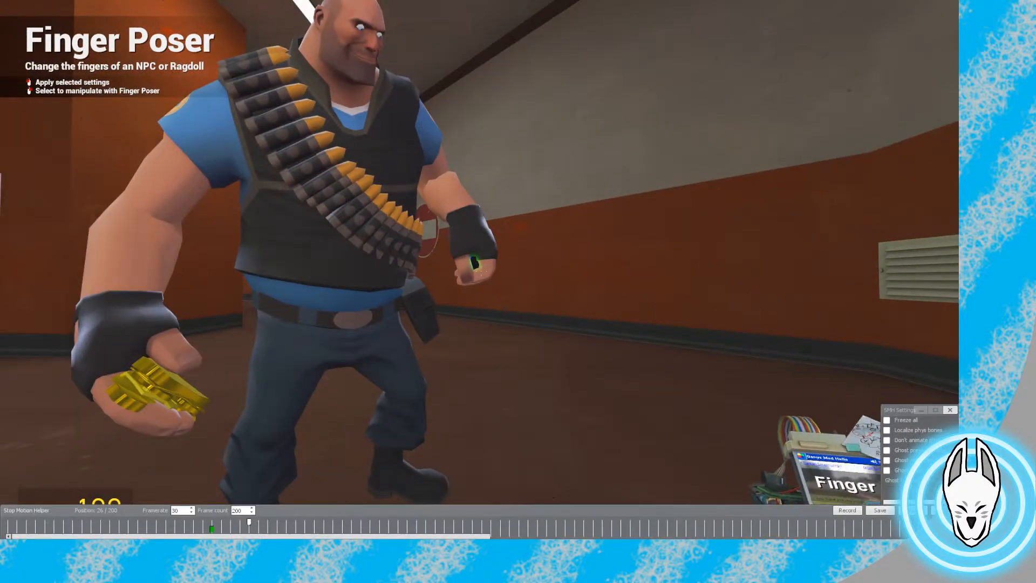
right_click(479, 270)
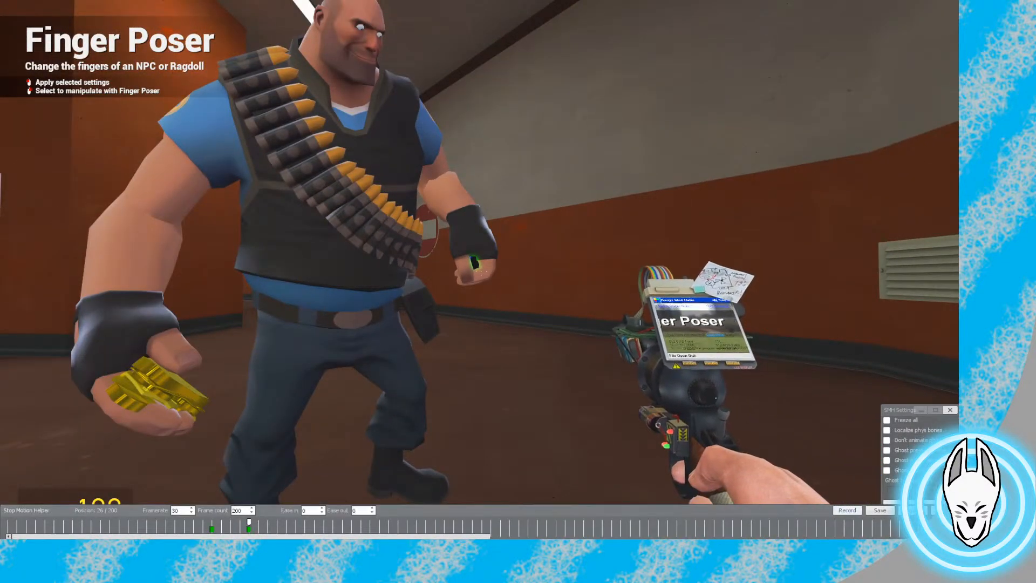
Switch to the physics gun, select the eye prop and step the timeline back to frame 23
key(x)
key(1)
key(1)
click(480, 270)
key(x)
click(474, 263)
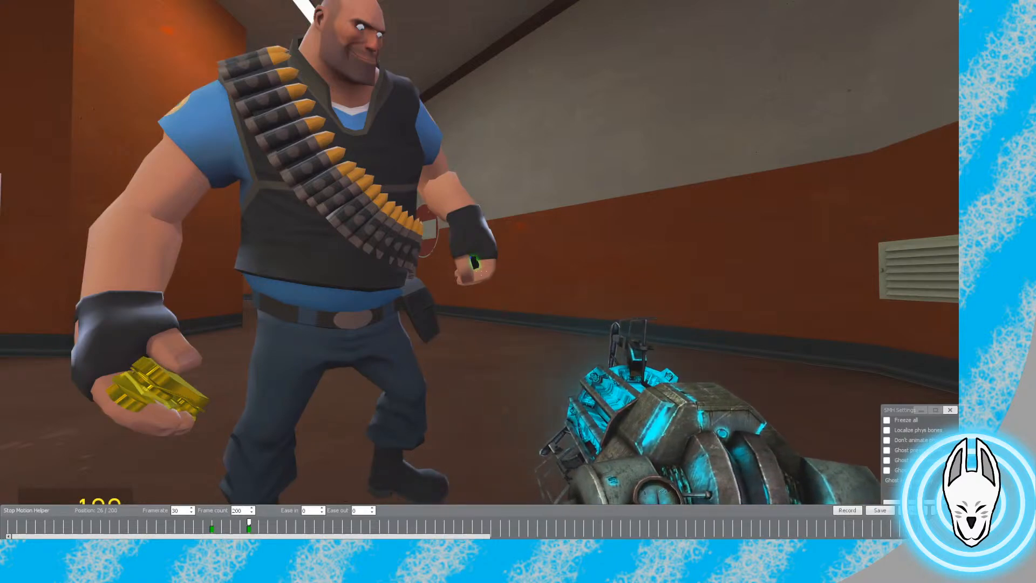
key(Left)
key(Left)
key(Left)
key(w)
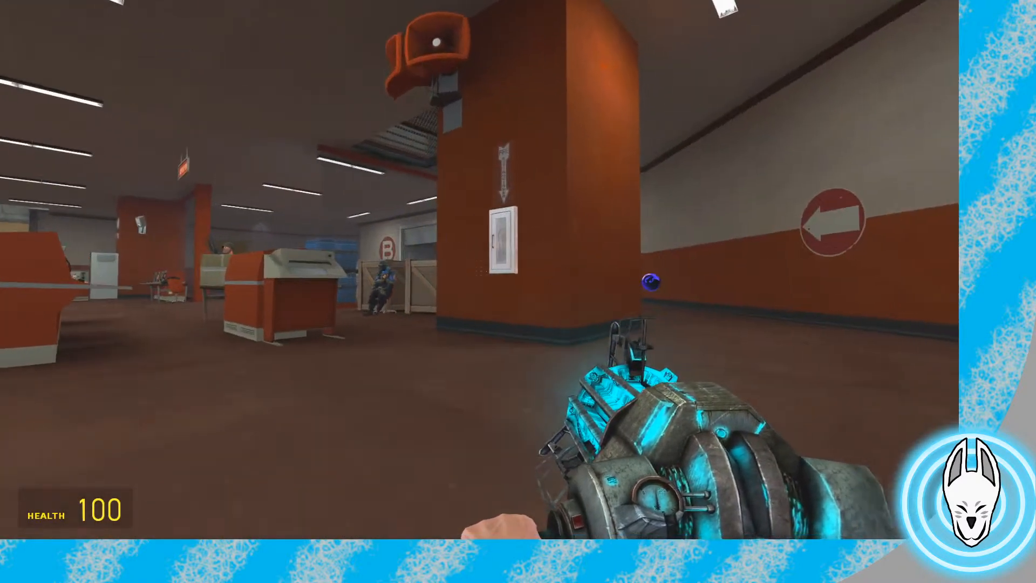
key(c)
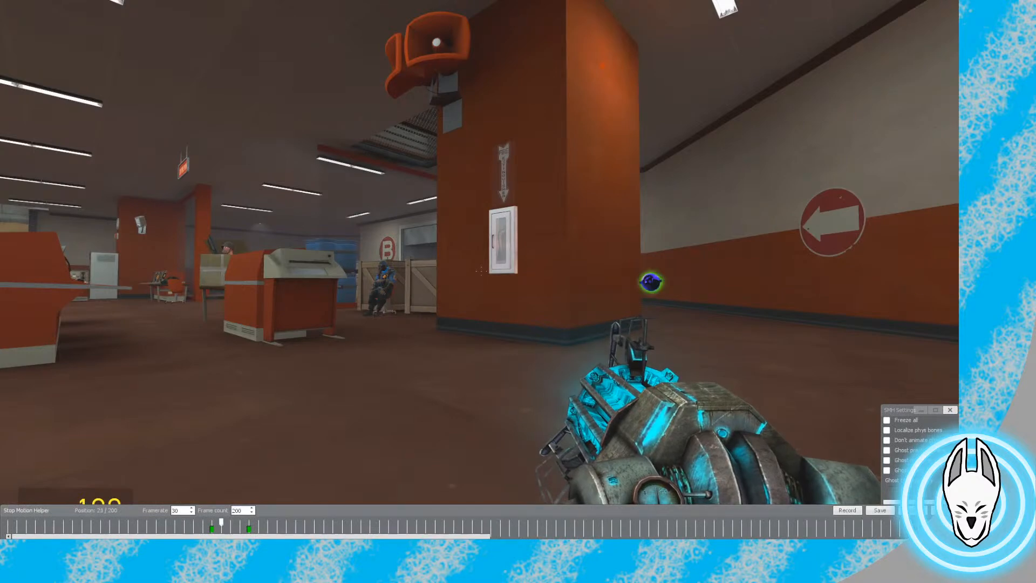
key(c)
Carry the floating eye prop to the Heavy's left hand with the physics gun and freeze it there
click(481, 269)
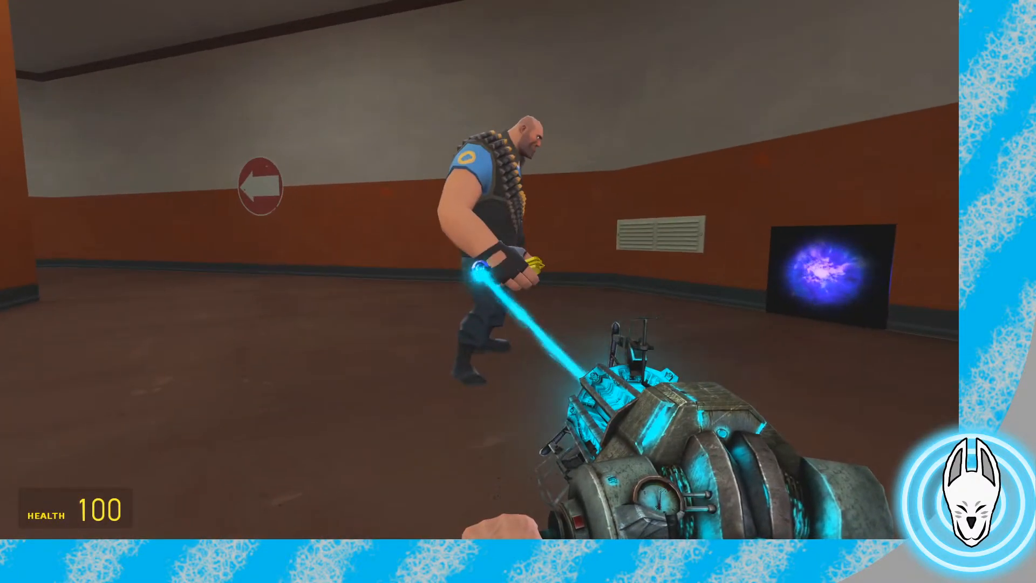
key(w)
key(d)
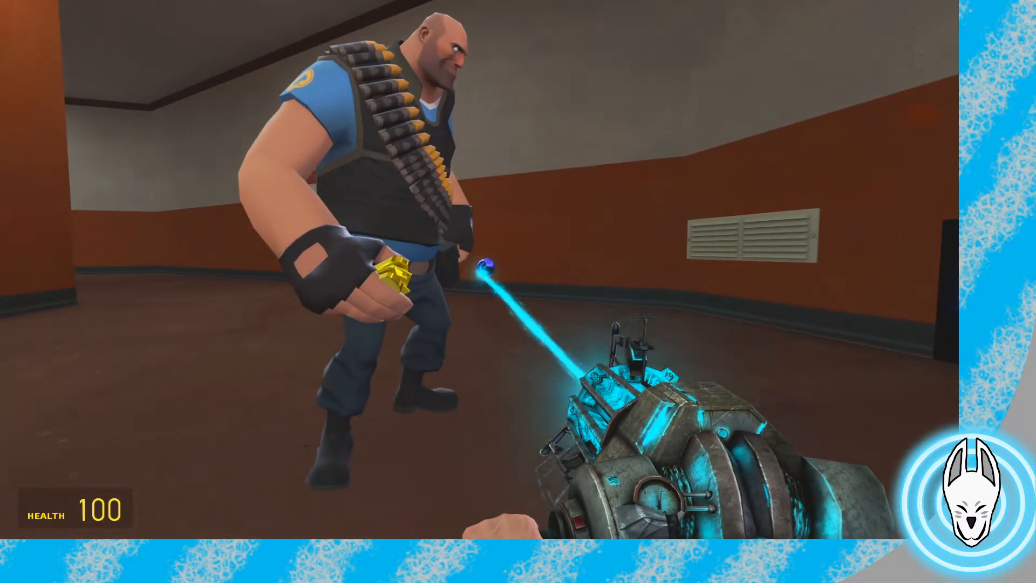
right_click(480, 270)
key(w)
key(d)
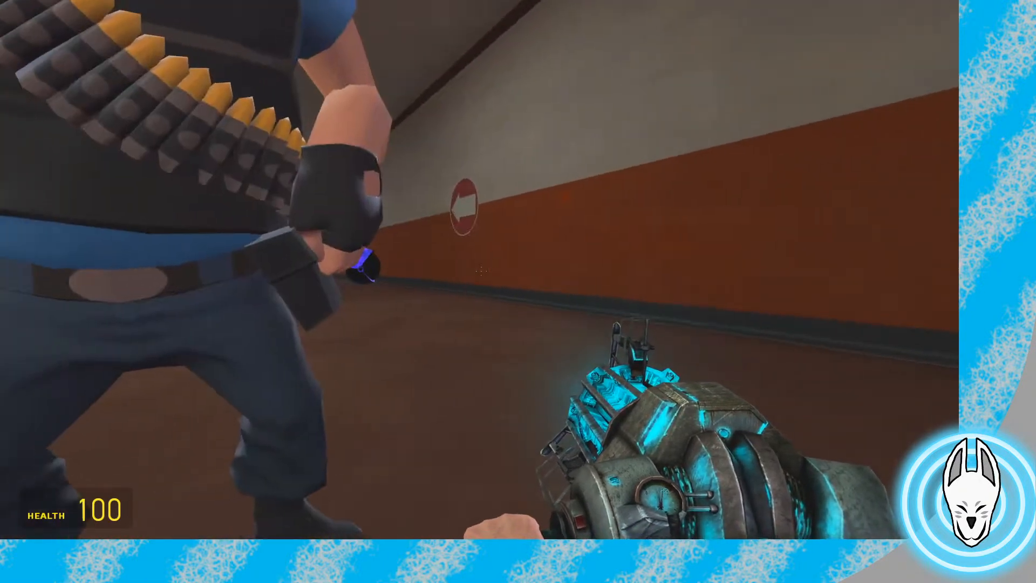
drag(481, 270, 480, 270)
right_click(480, 270)
Activate the Weld tool and approach the Heavy's left hand holding the eye prop at frame 26
key(c)
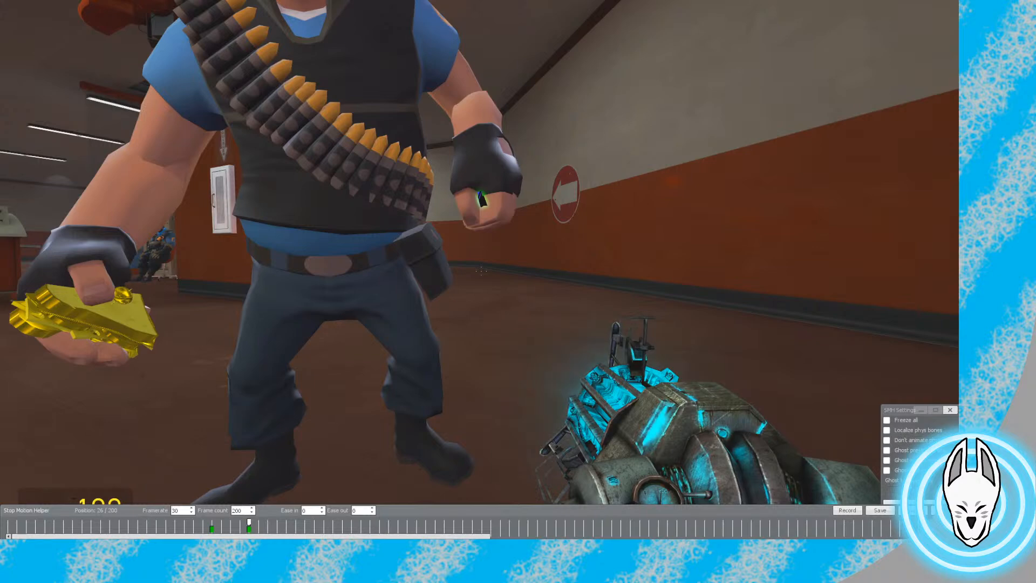
key(q)
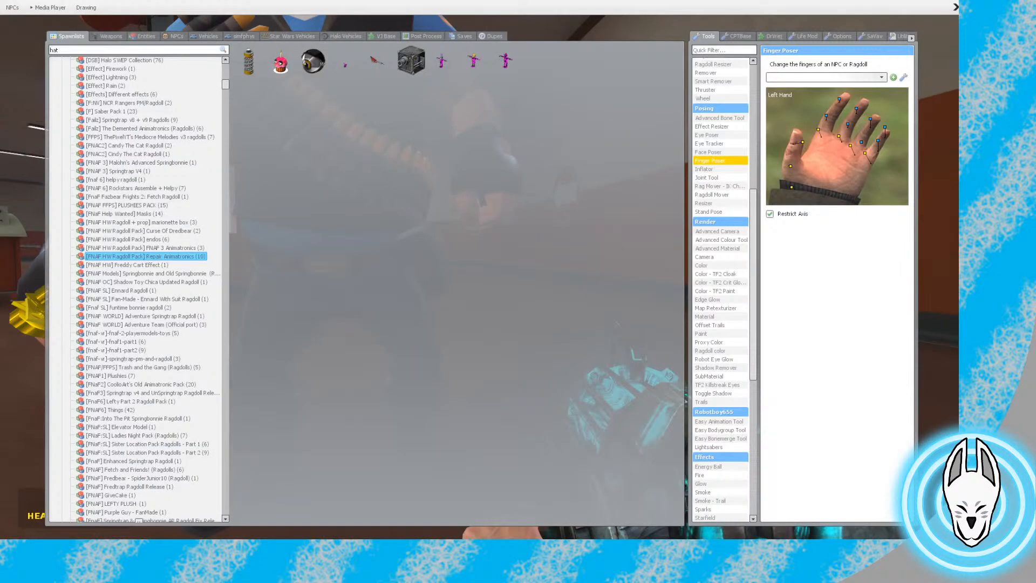
scroll(720, 289, up, 6)
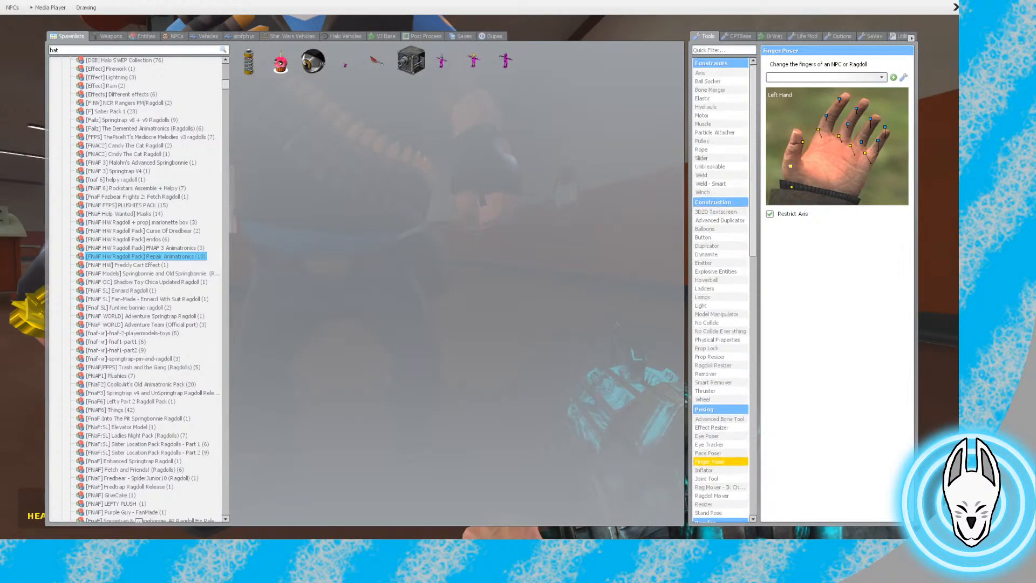
click(702, 175)
key(q)
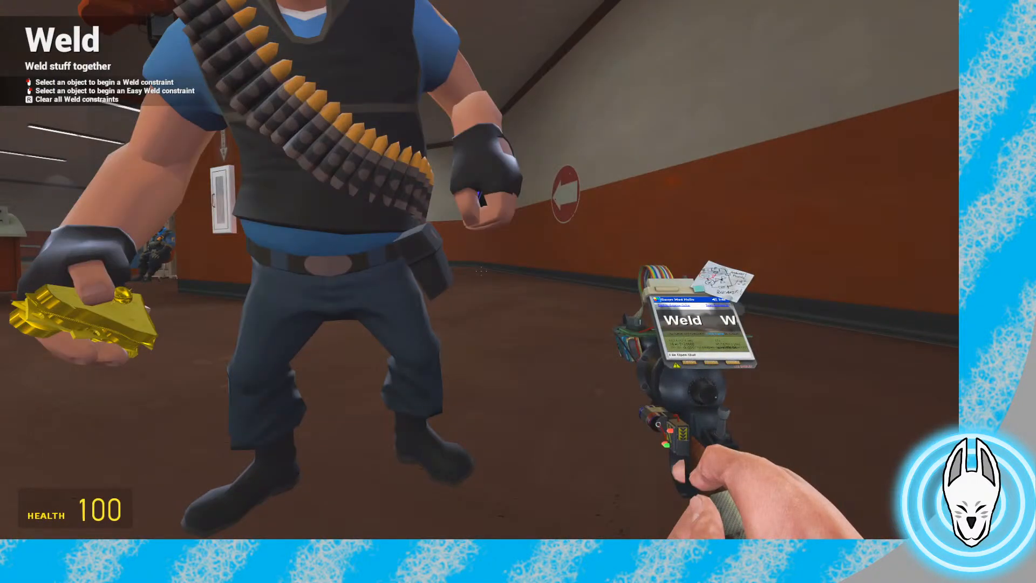
key(v)
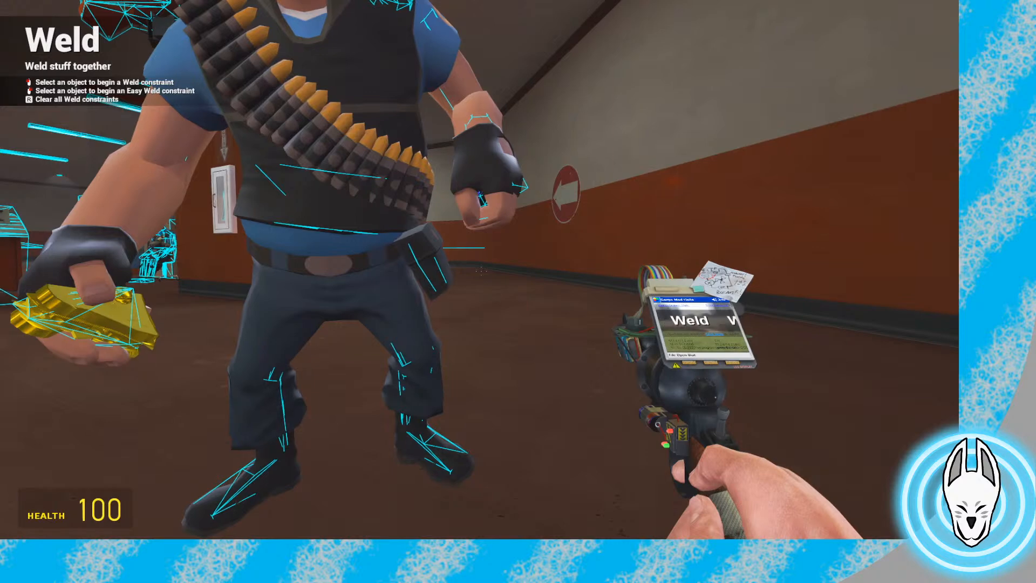
key(w)
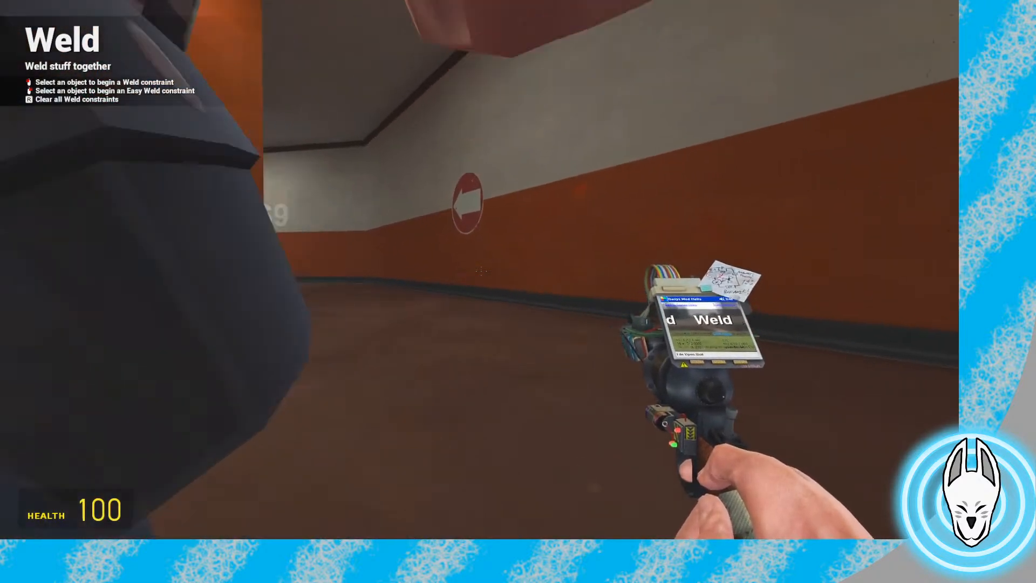
Weld the small ball to the Heavy's left hand
key(w)
key(s)
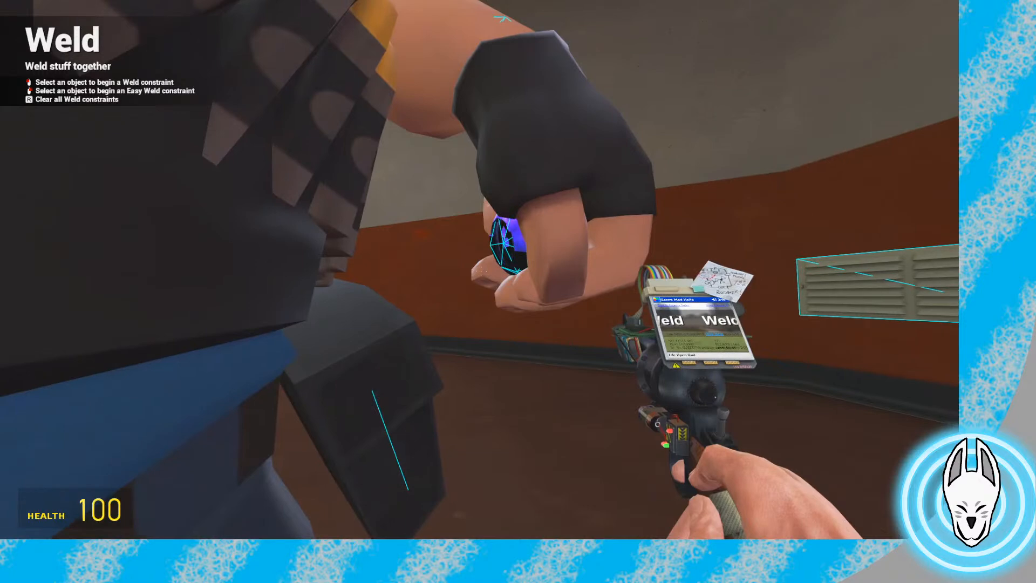
key(w)
key(q)
click(485, 270)
key(d)
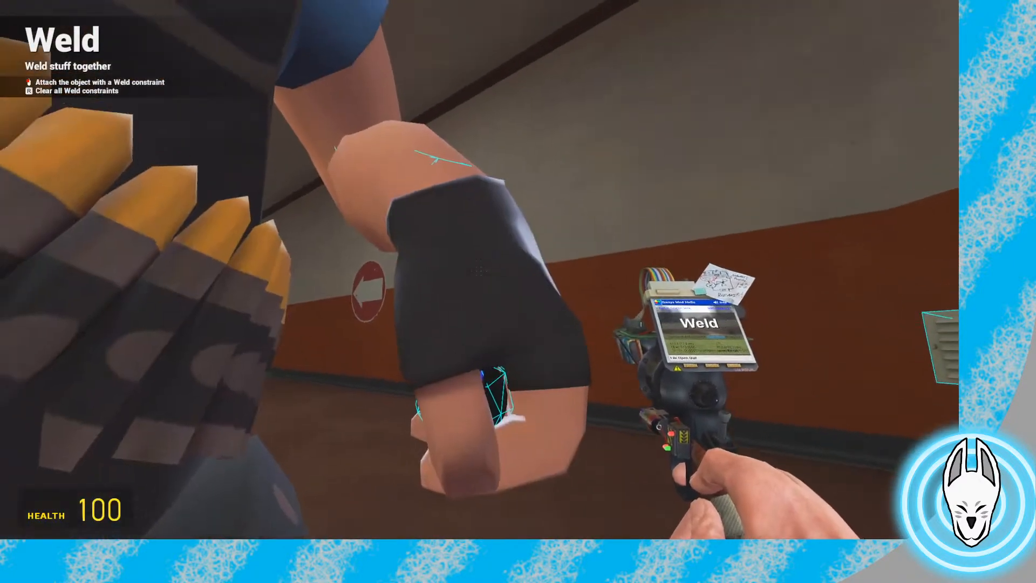
click(480, 270)
Switch to the physics gun and bring up the Stop Motion Helper timeline for the ball
scroll(480, 269, down, 3)
click(481, 270)
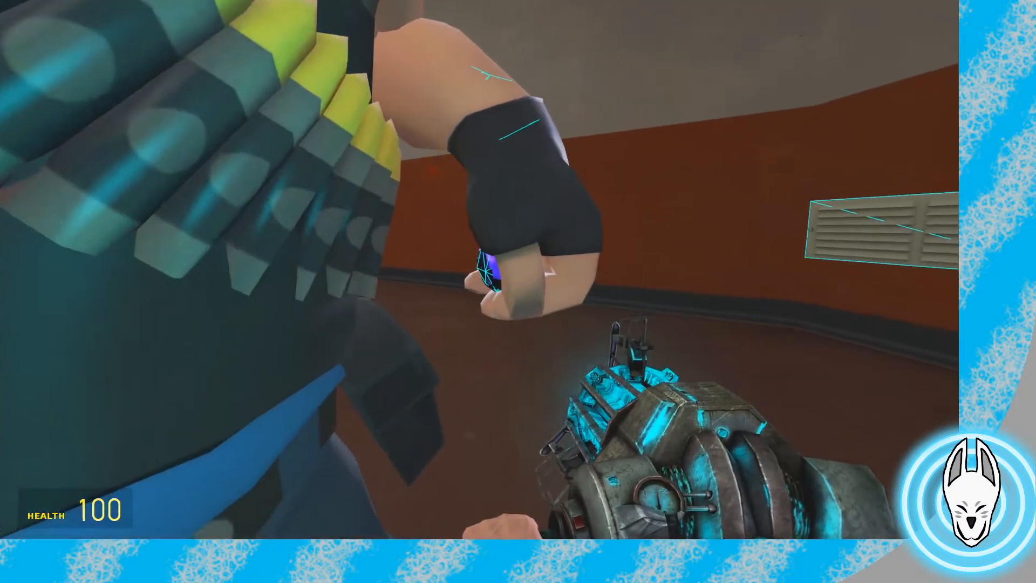
click(481, 270)
key(s)
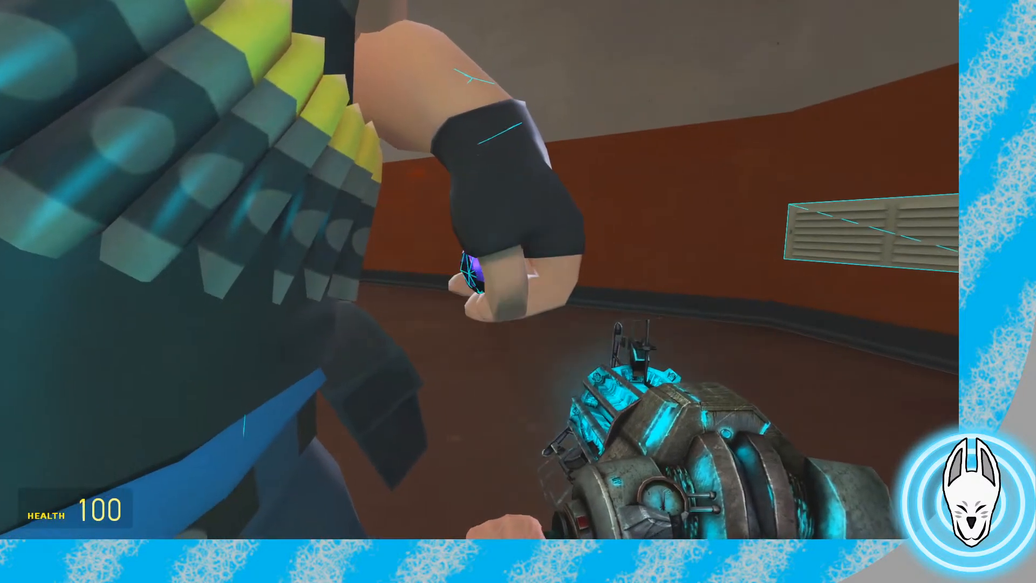
key(c)
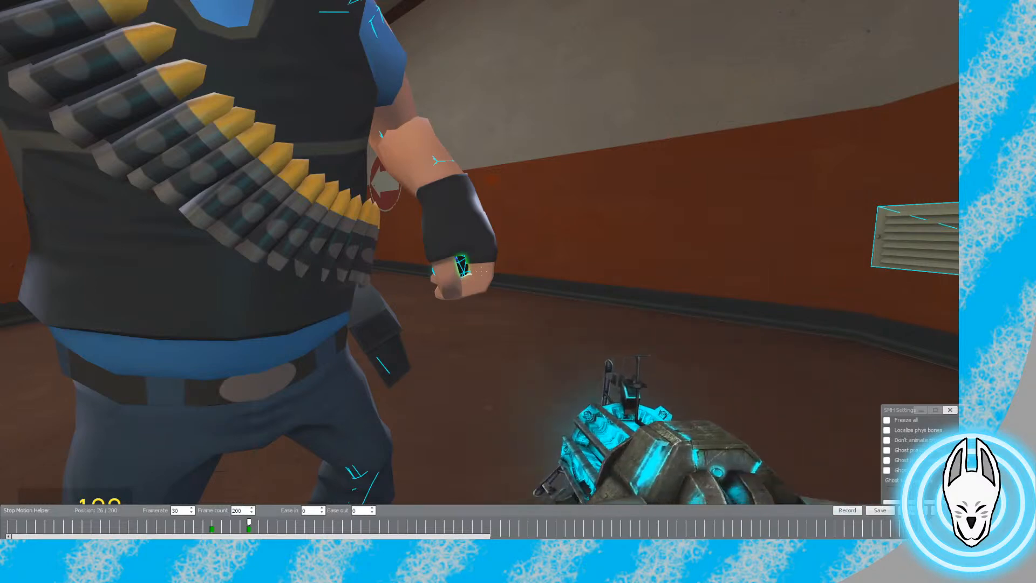
Scrub the ball's animation between frames 20 and 26 and remove its keyframe at frame 22
drag(248, 522, 193, 522)
key(Left)
key(Right)
key(Right)
key(Right)
key(Right)
key(Right)
key(Right)
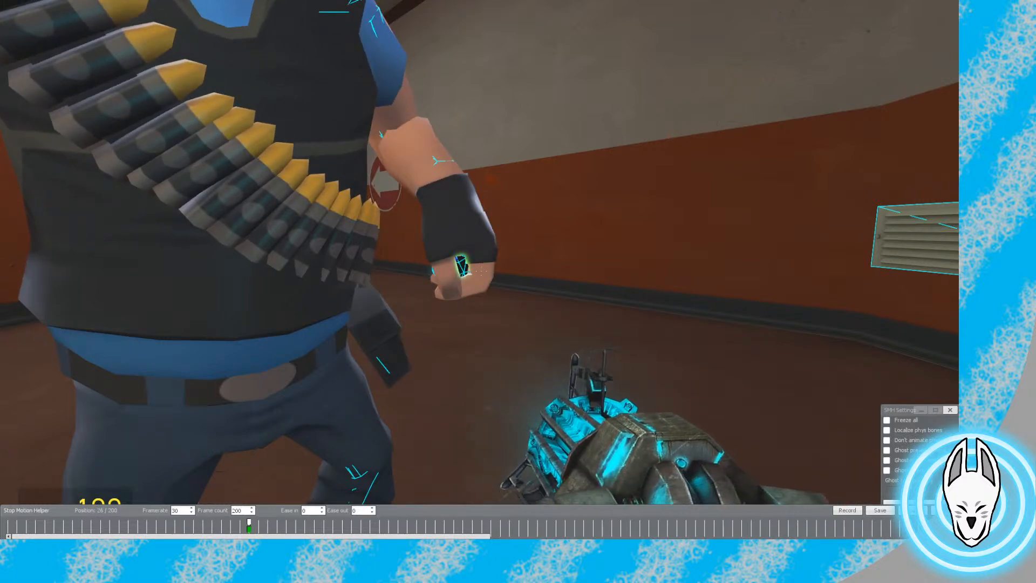
Apply an option from the property list of the ball in the Heavy's left hand
key(c)
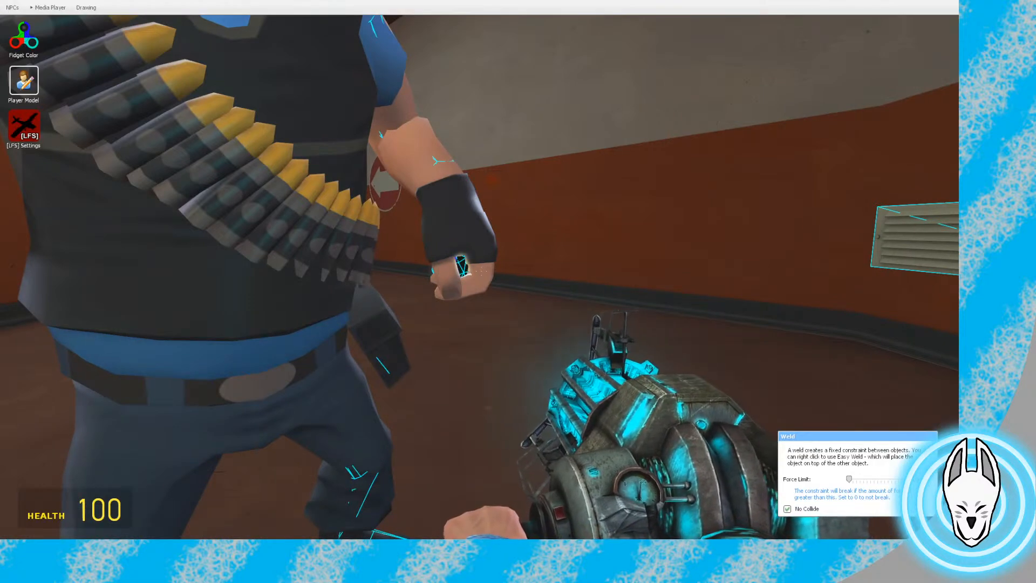
right_click(460, 263)
click(495, 336)
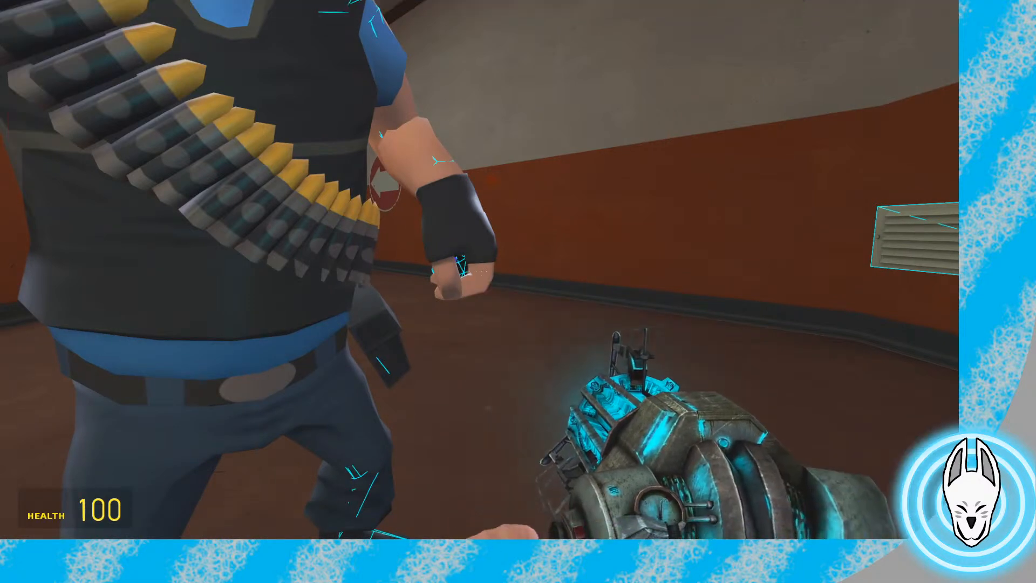
Step the animation back from frame 26 to frame 6, examining how the ball and the left hand move
key(g)
key(Left)
key(Left)
key(Left)
key(Left)
key(Left)
key(Left)
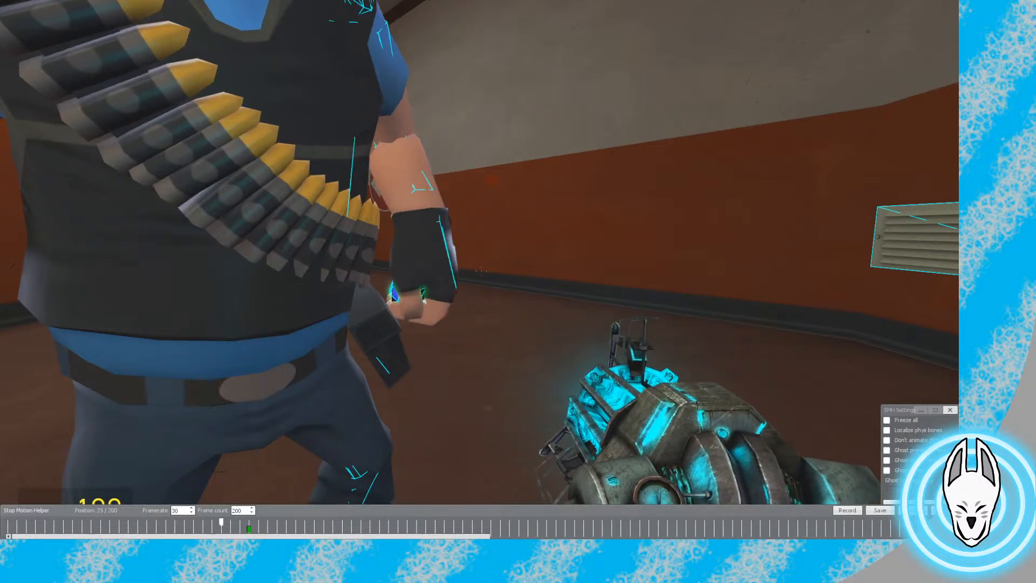
key(Right)
key(Right)
key(Left)
key(Left)
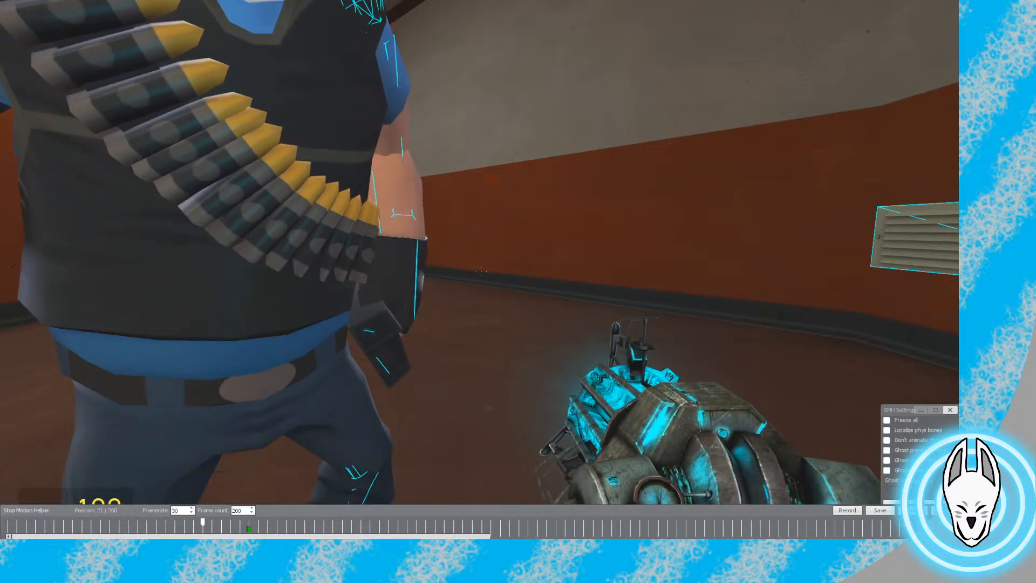
key(Right)
key(Right)
key(Left)
key(Left)
key(Left)
key(Left)
key(Left)
key(Left)
key(Left)
key(Left)
key(Left)
key(Left)
key(Left)
key(Left)
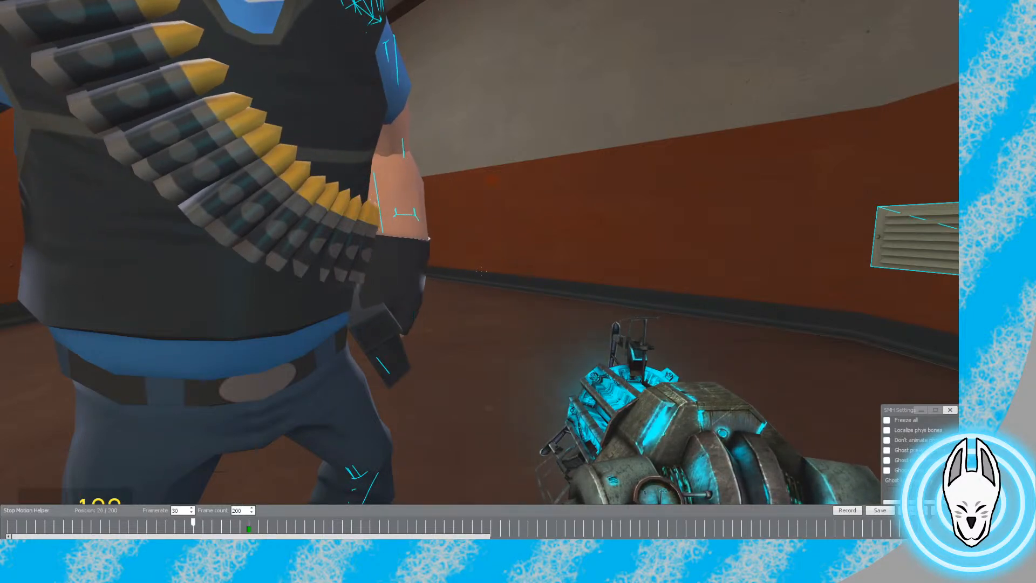
key(Left)
key(Left)
key(Left)
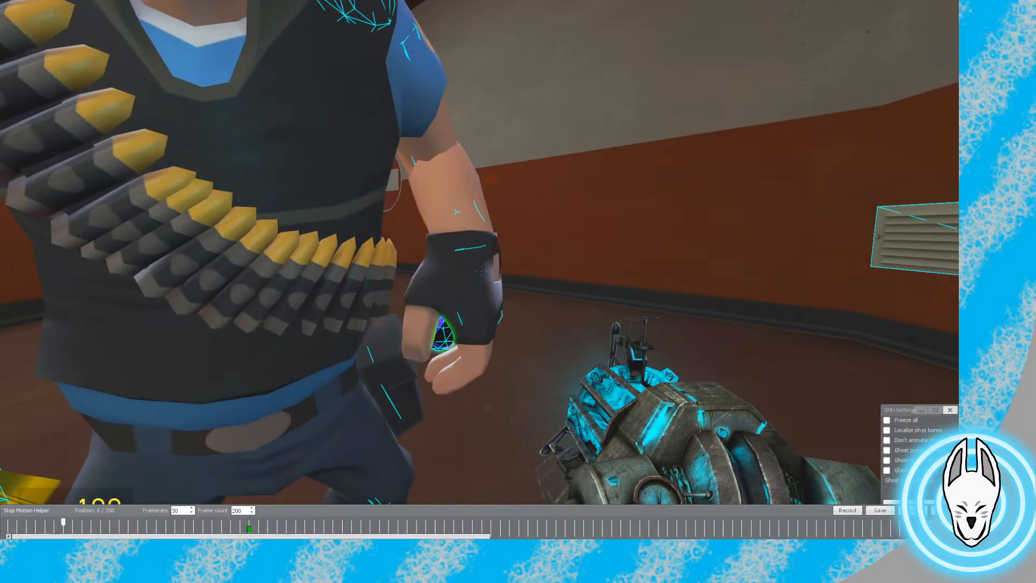
Move the ball away from the Heavy with the Ragdoll Mover and record its keyframe at frame 6
key(q)
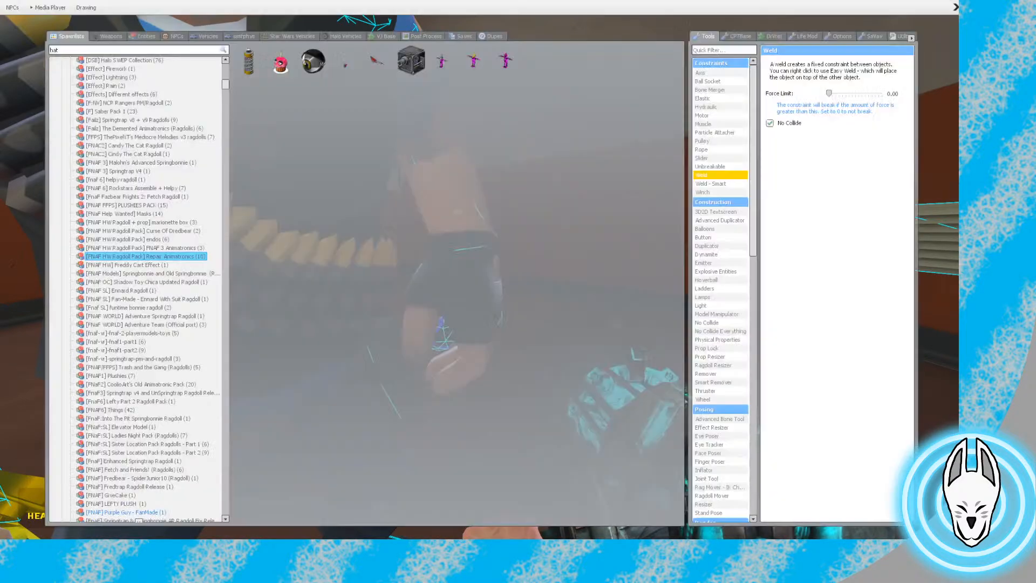
click(712, 496)
key(q)
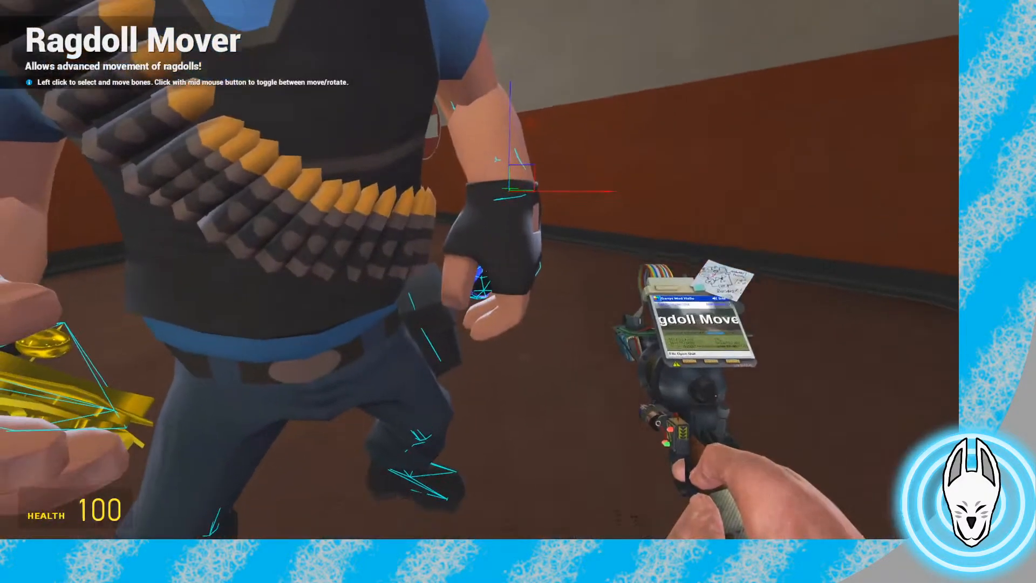
key(s)
key(a)
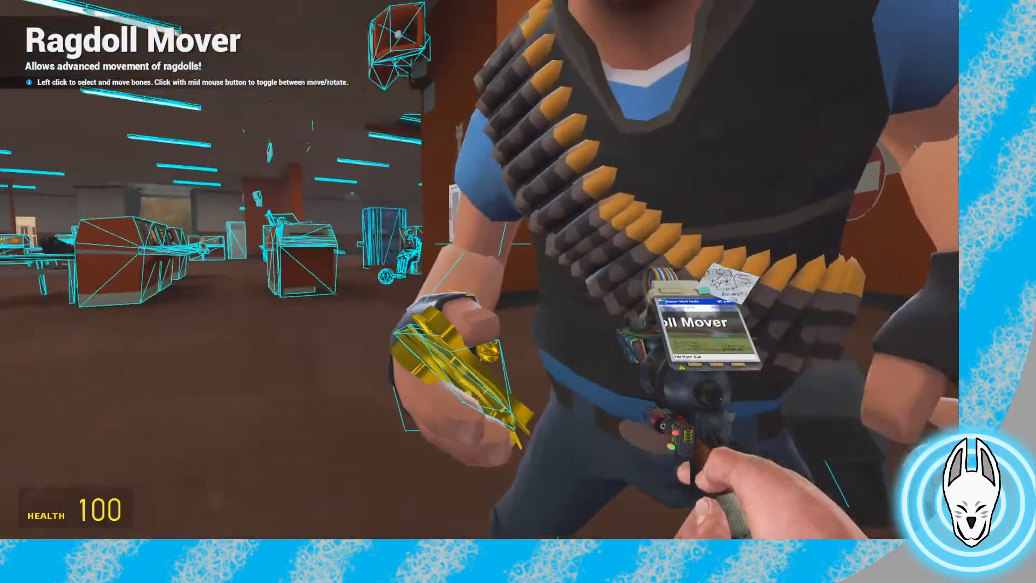
key(c)
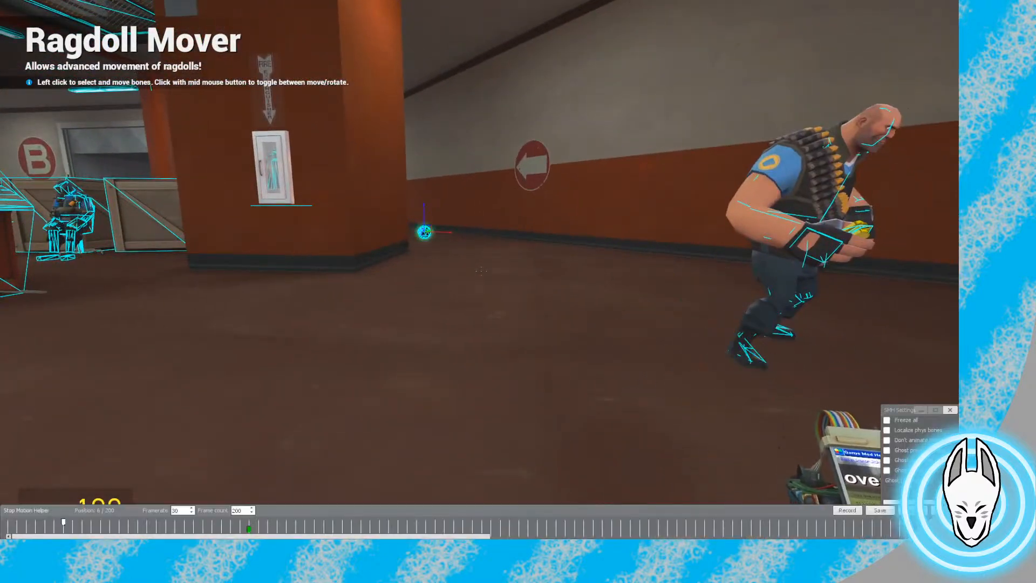
click(847, 510)
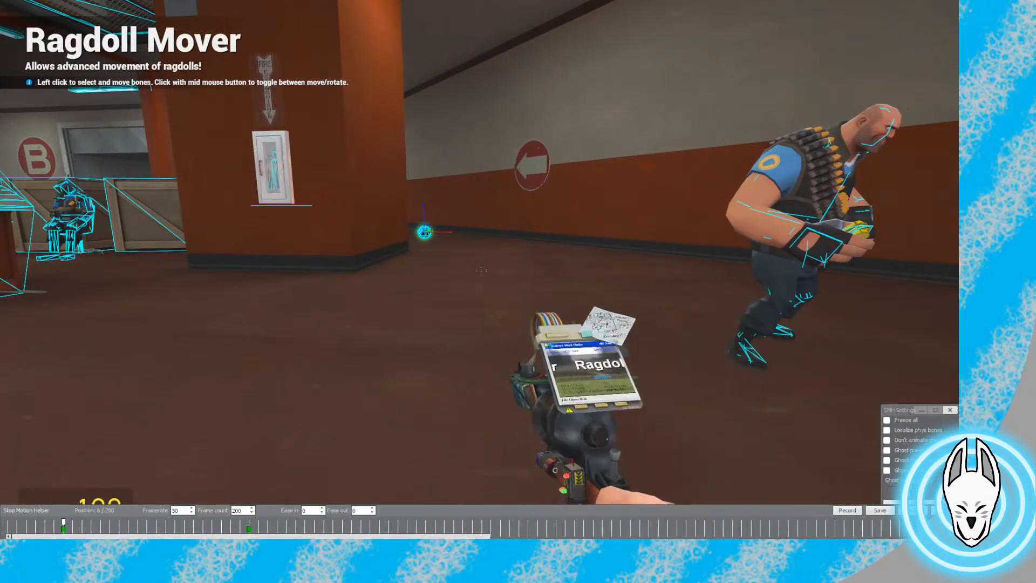
Copy the ball's frame 26 keyframe to frame 25 and go to that frame
middle_click(249, 529)
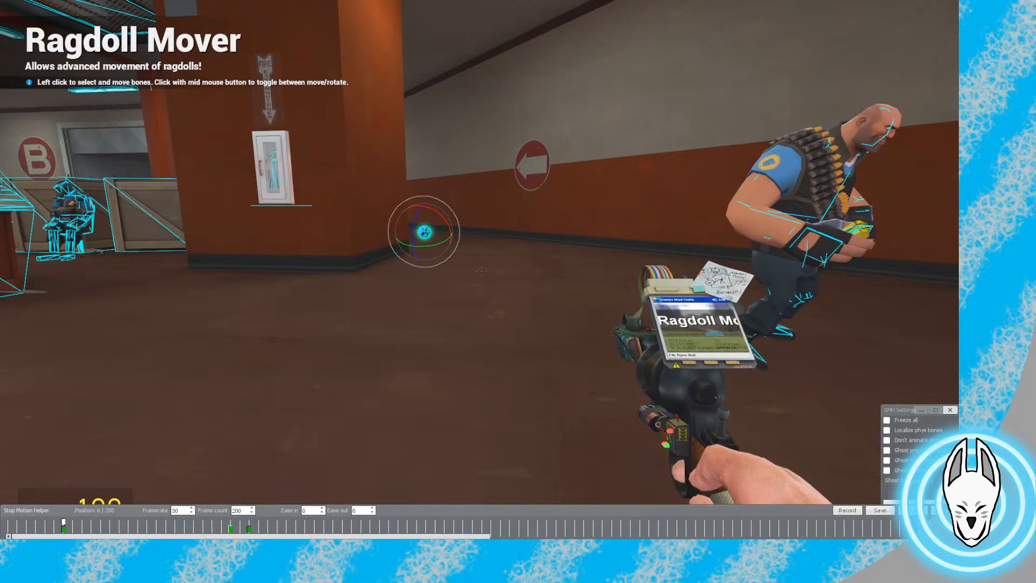
click(240, 522)
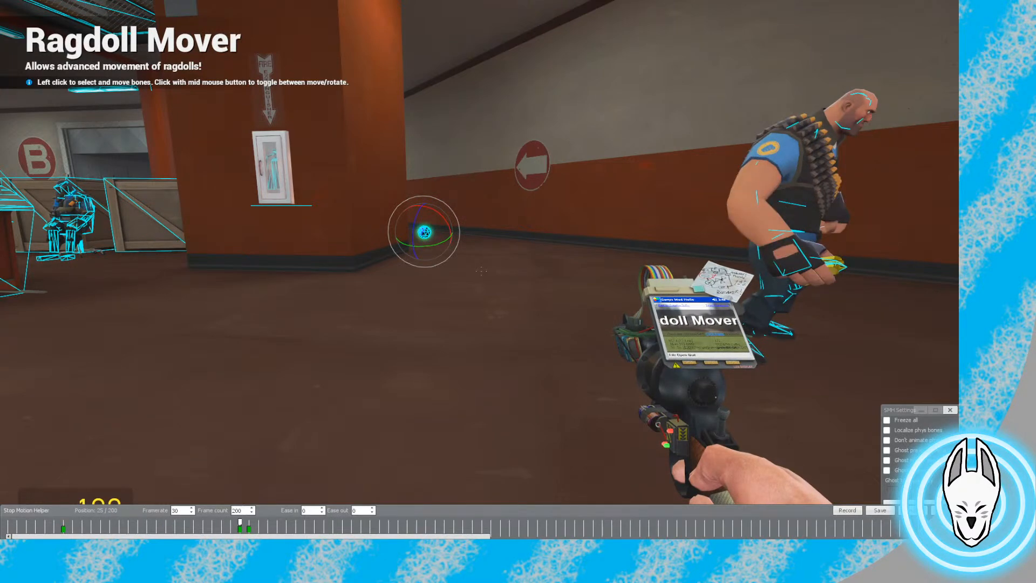
key(c)
key(a)
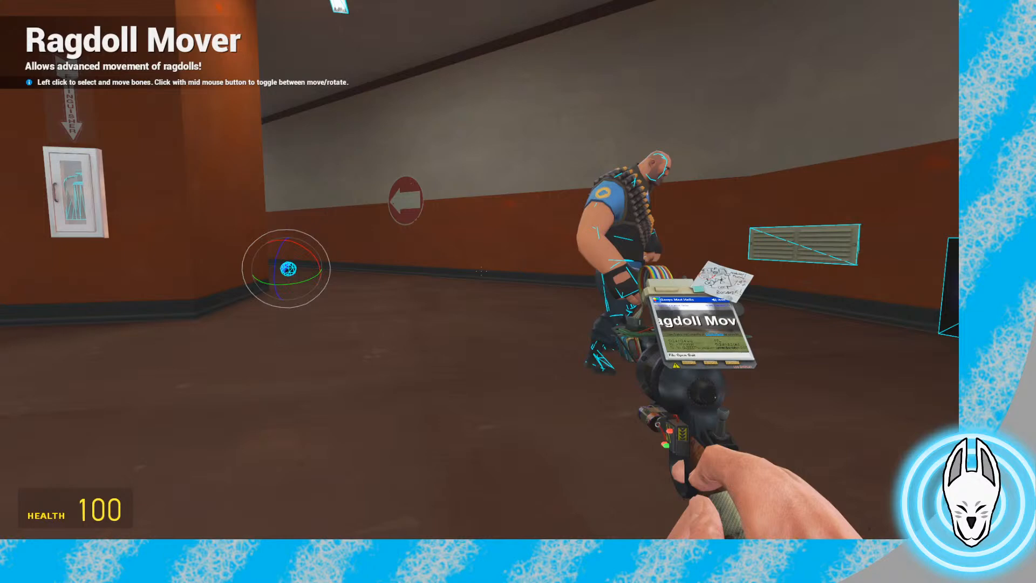
Scrub the animation through frames 19 to 22, examining the position of the Heavy's left hand
key(g)
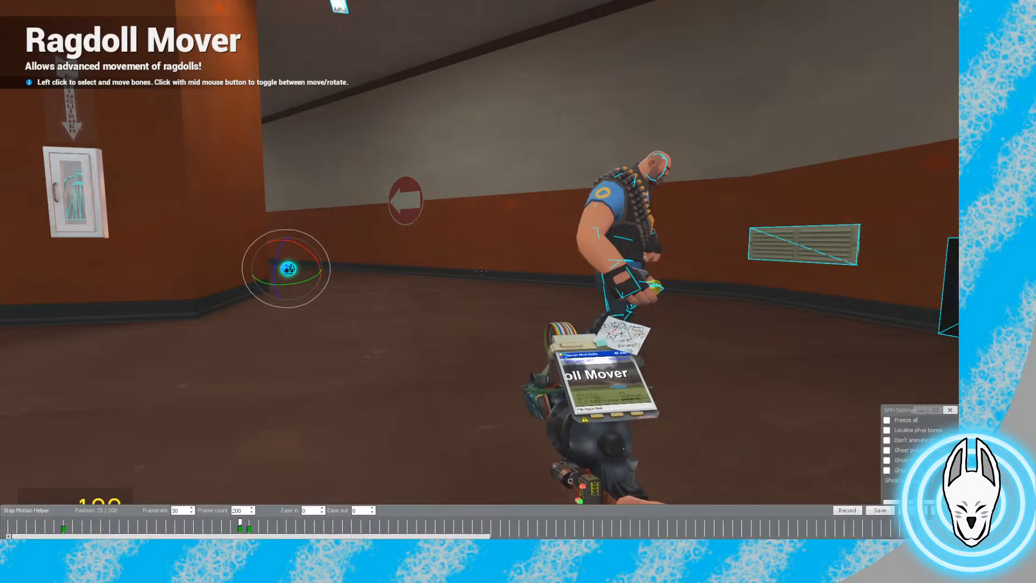
drag(241, 522, 203, 522)
key(g)
key(d)
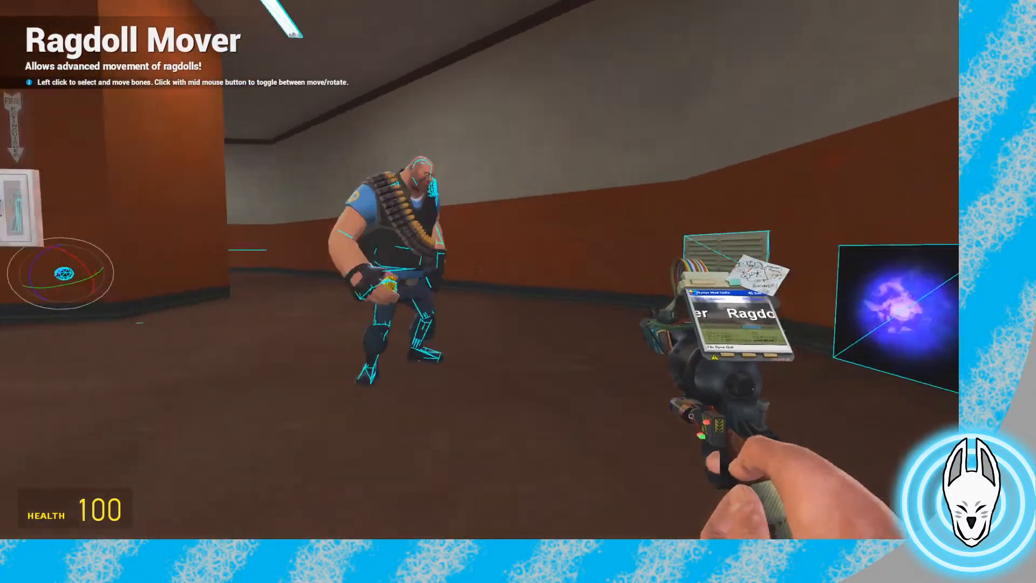
key(w)
key(g)
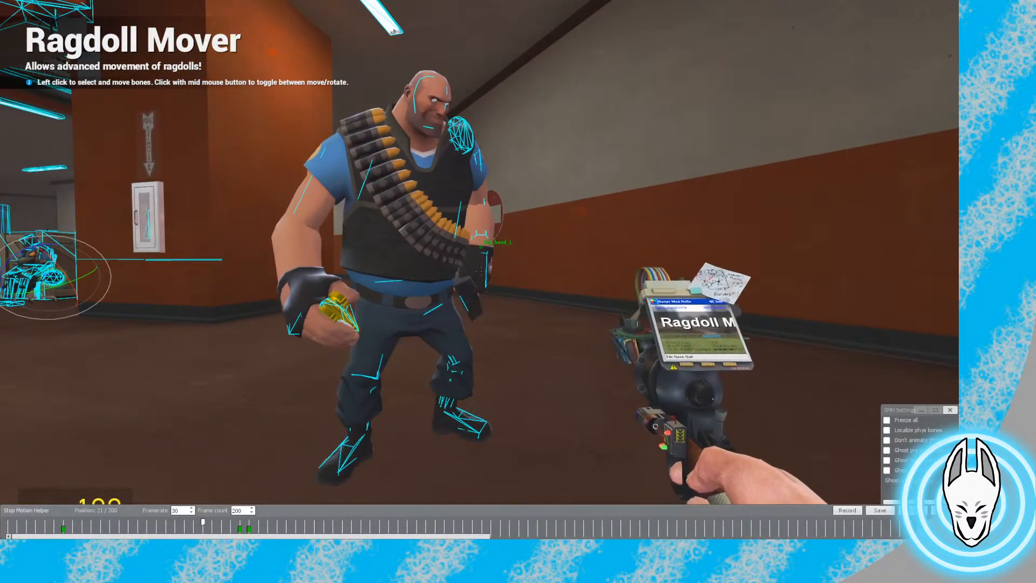
key(Left)
key(Left)
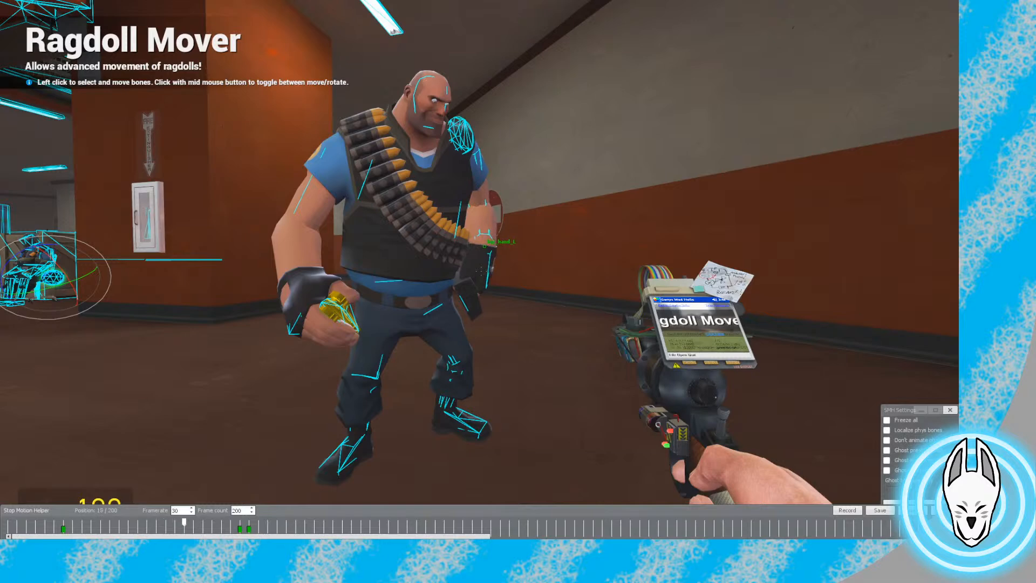
key(Right)
key(Right)
key(Right)
key(Right)
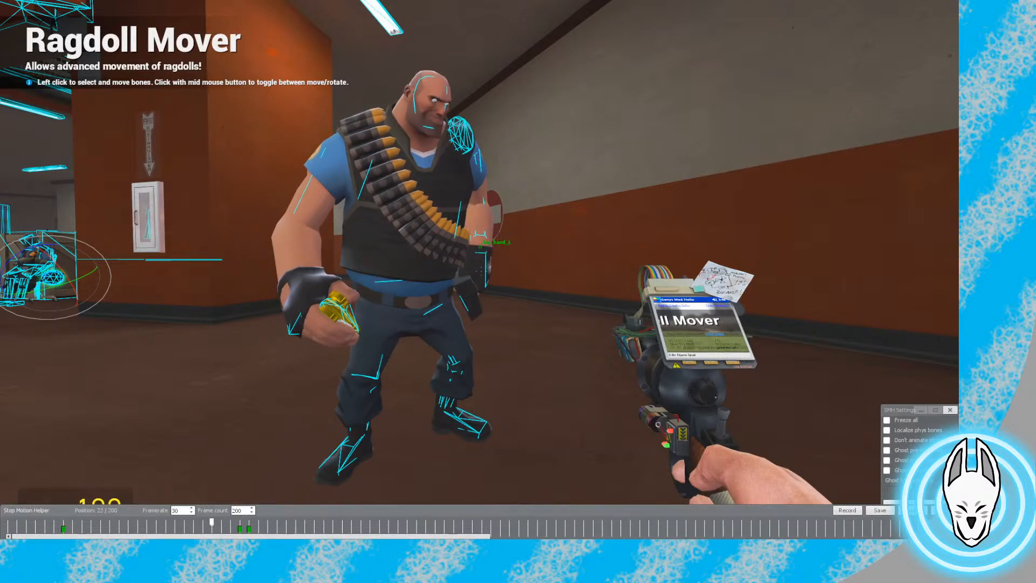
With the physics gun equipped, move the ball's frame 25 keyframe to frame 21 and record another keyframe at frame 22
key(g)
scroll(518, 291, down, 3)
click(518, 292)
key(g)
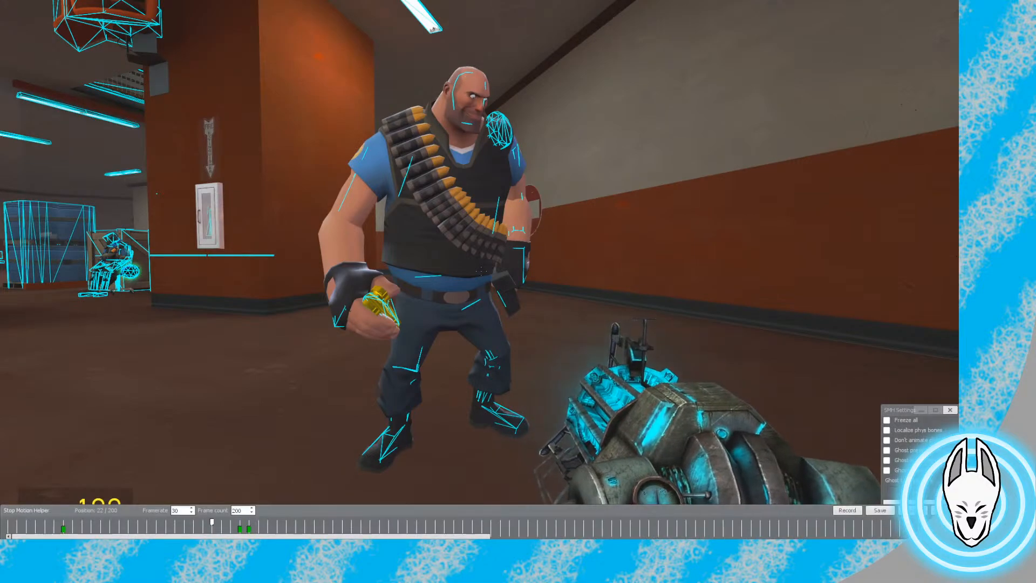
key(g)
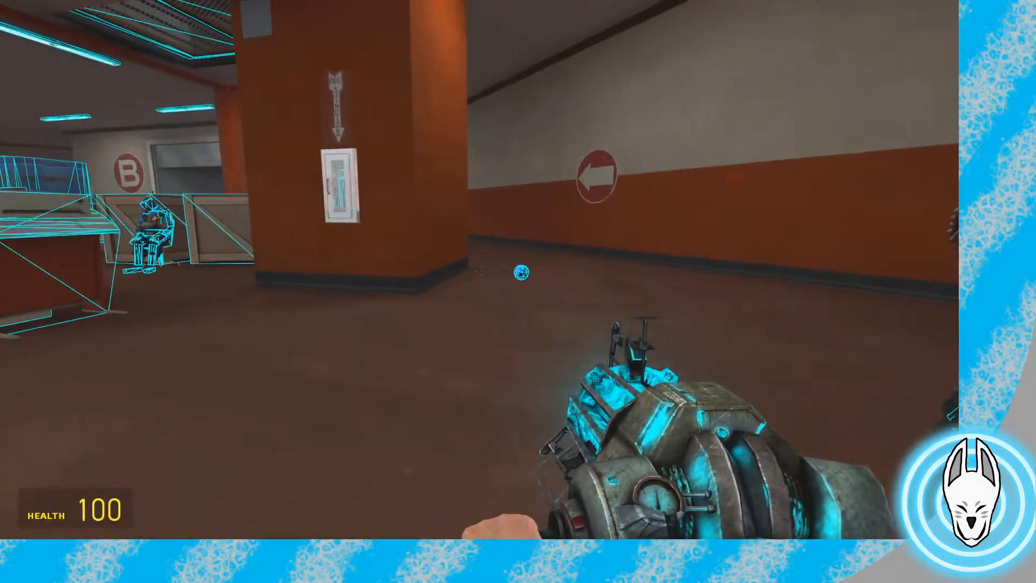
click(480, 270)
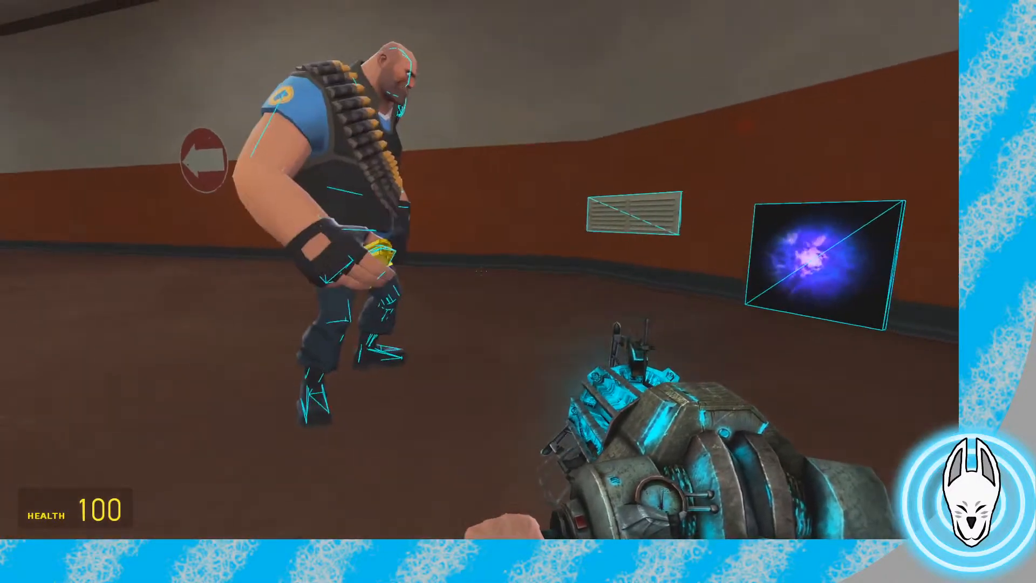
key(w)
key(g)
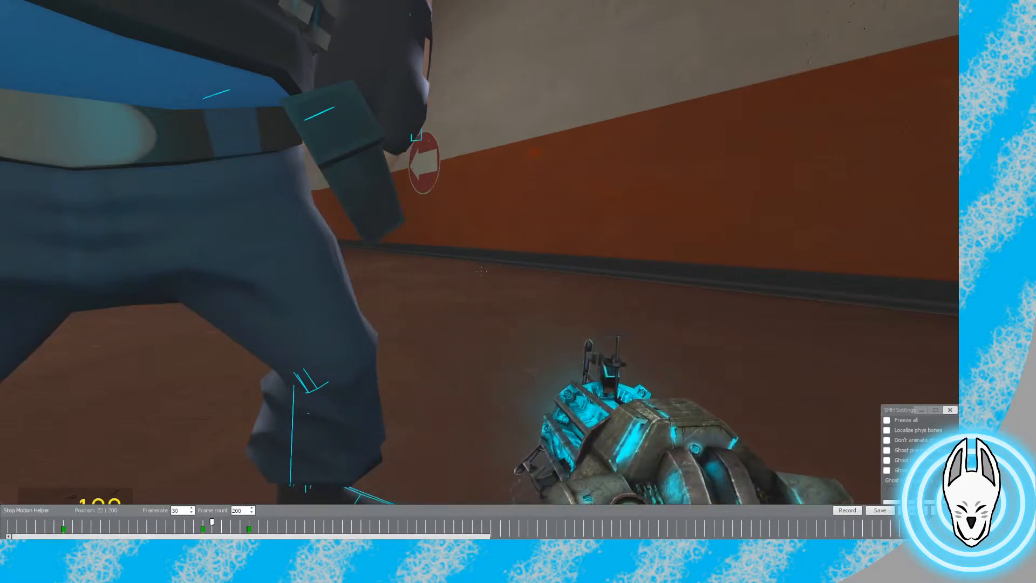
key(r)
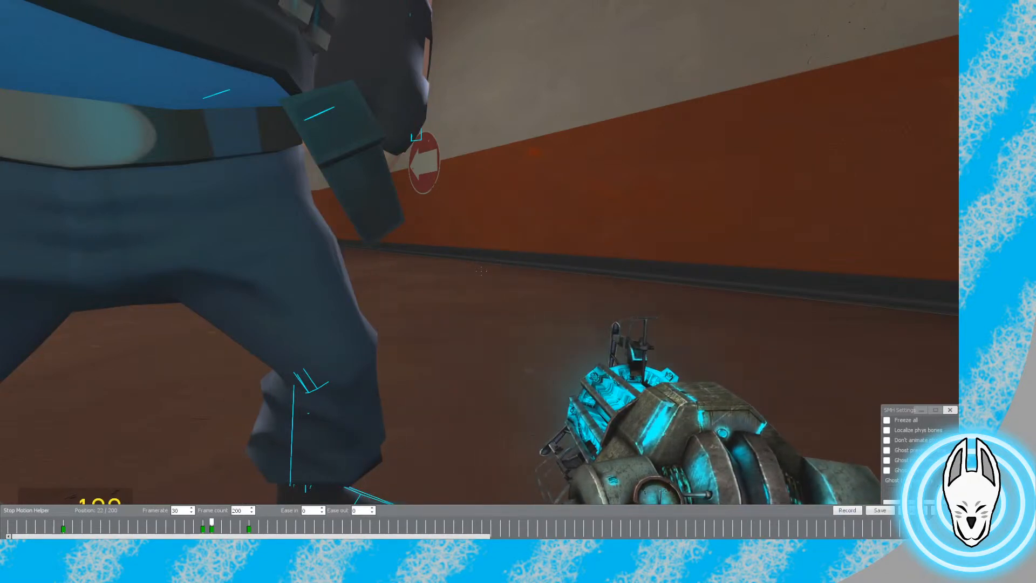
Advance the animation to frame 26 and examine the ball in the Heavy's left hand from farther back
key(Right)
key(Right)
key(Right)
key(Right)
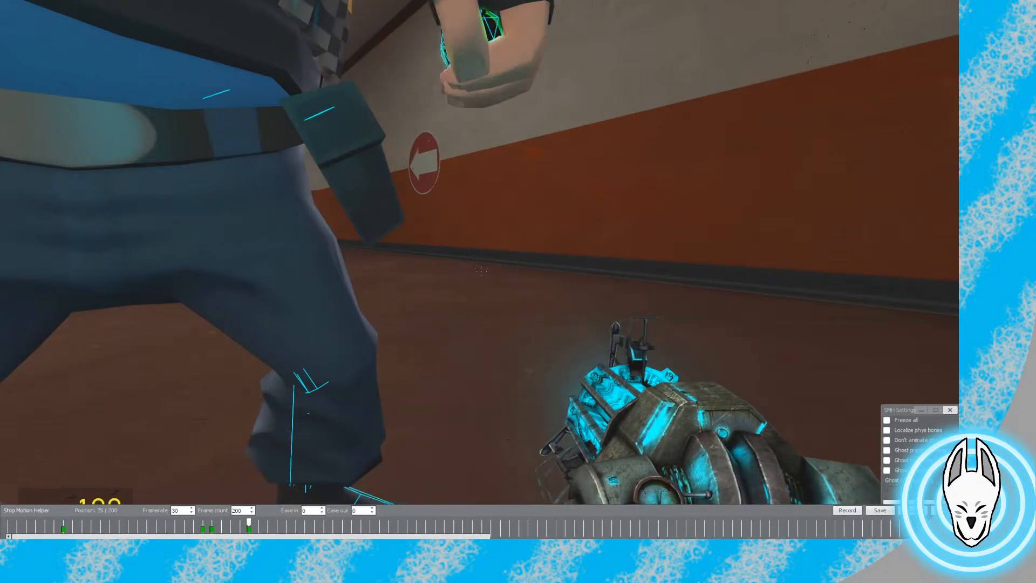
key(c)
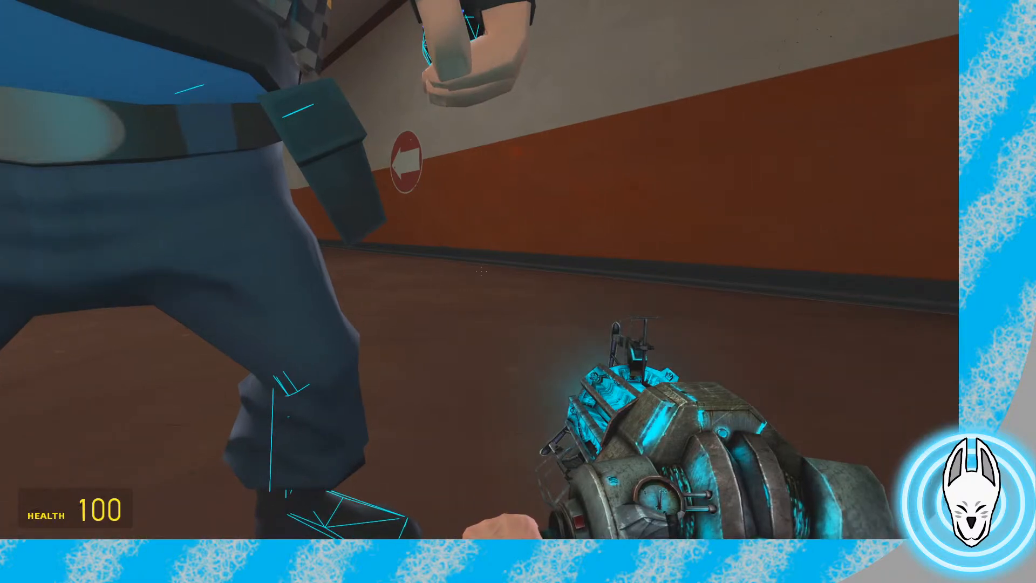
key(s)
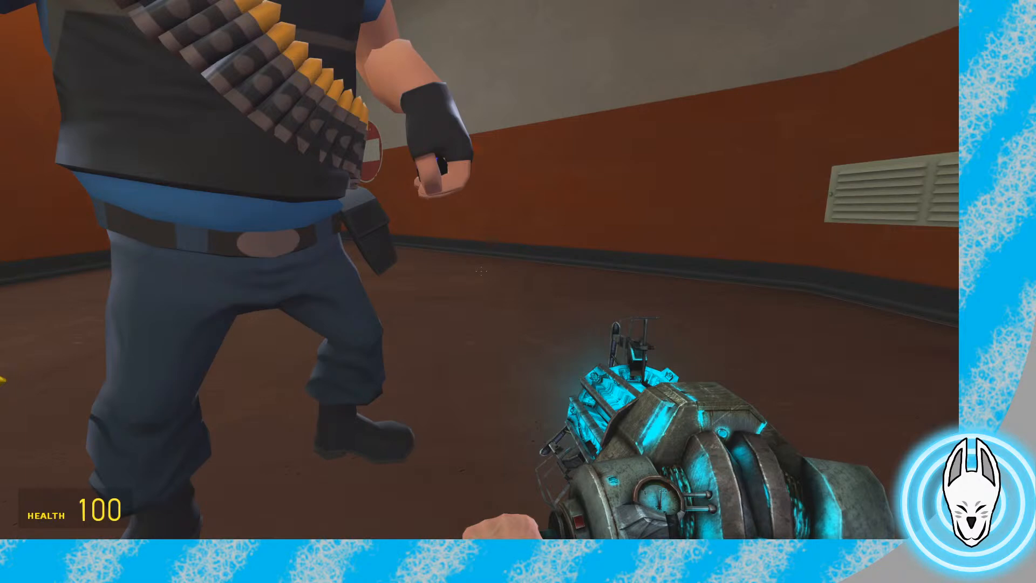
key(s)
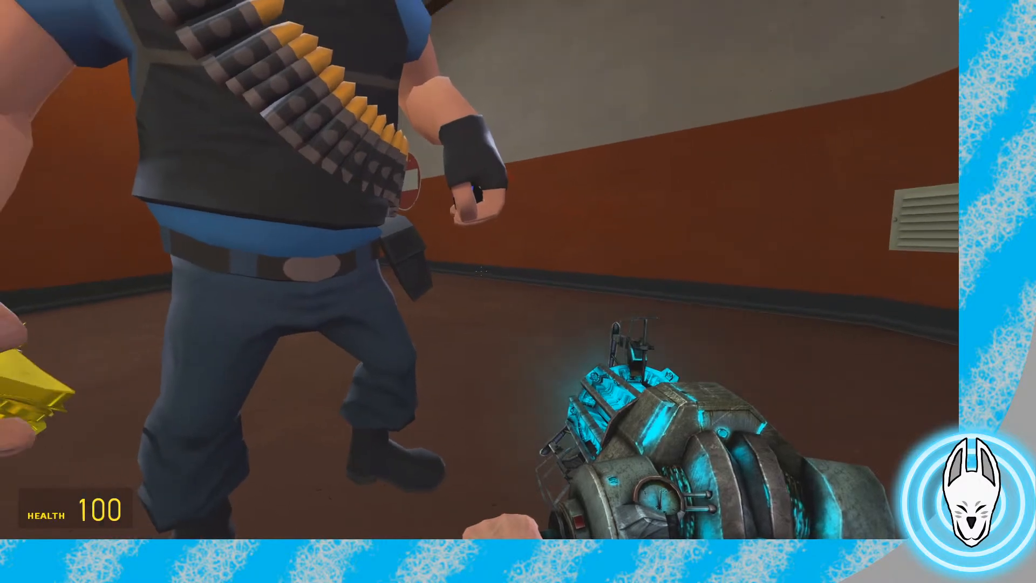
key(s)
key(w)
key(c)
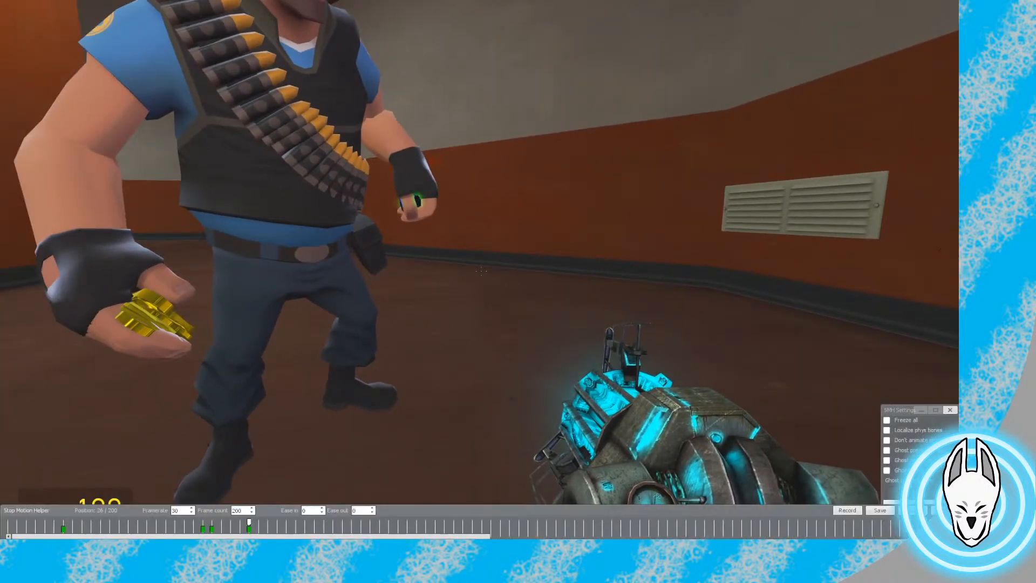
Scrub the animation between frames 21 and 26 and examine the Heavy and the surrounding scene from farther back
drag(249, 523, 202, 522)
key(c)
key(s)
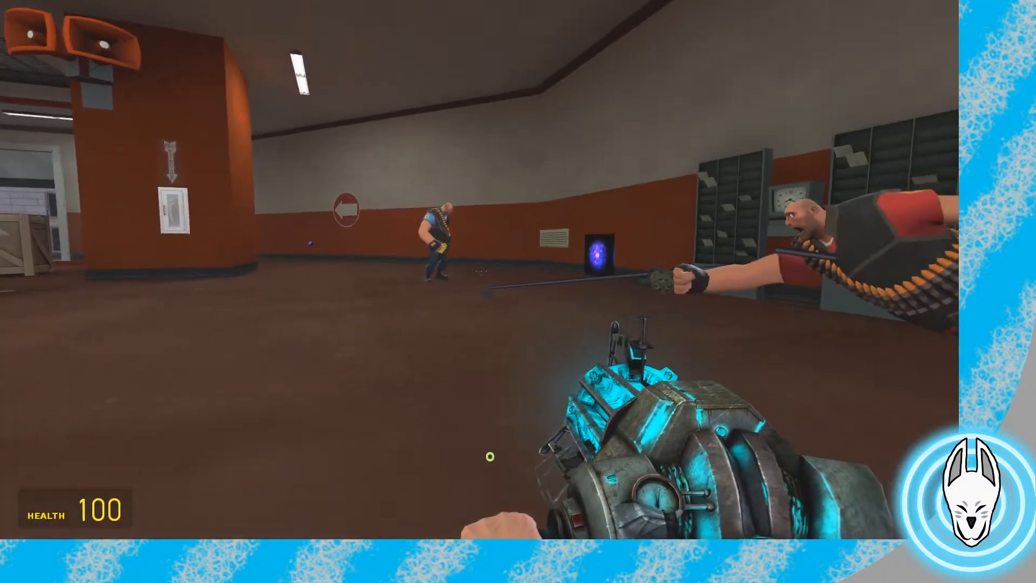
key(w)
key(s)
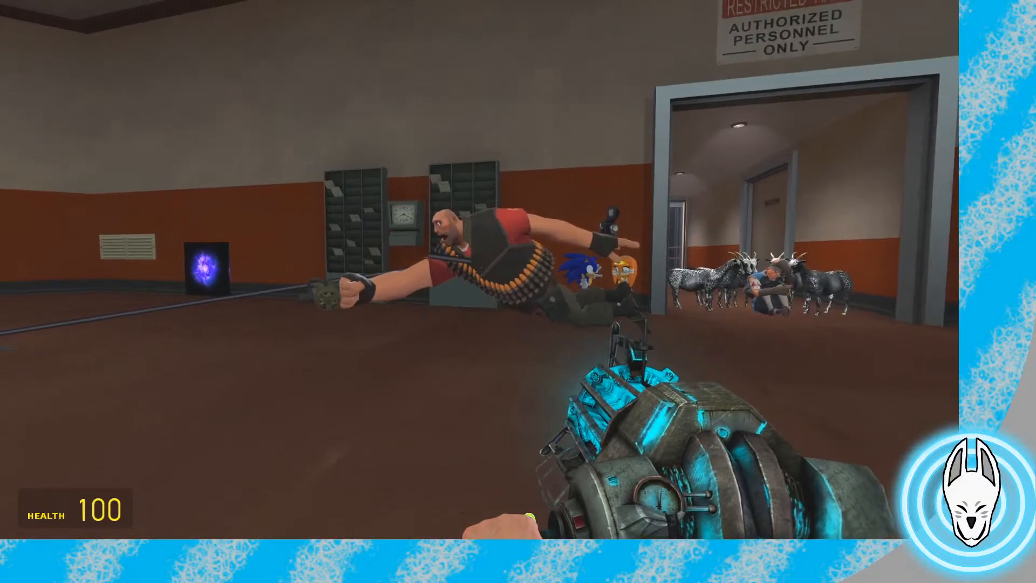
key(w)
key(s)
key(w)
key(c)
drag(203, 522, 249, 522)
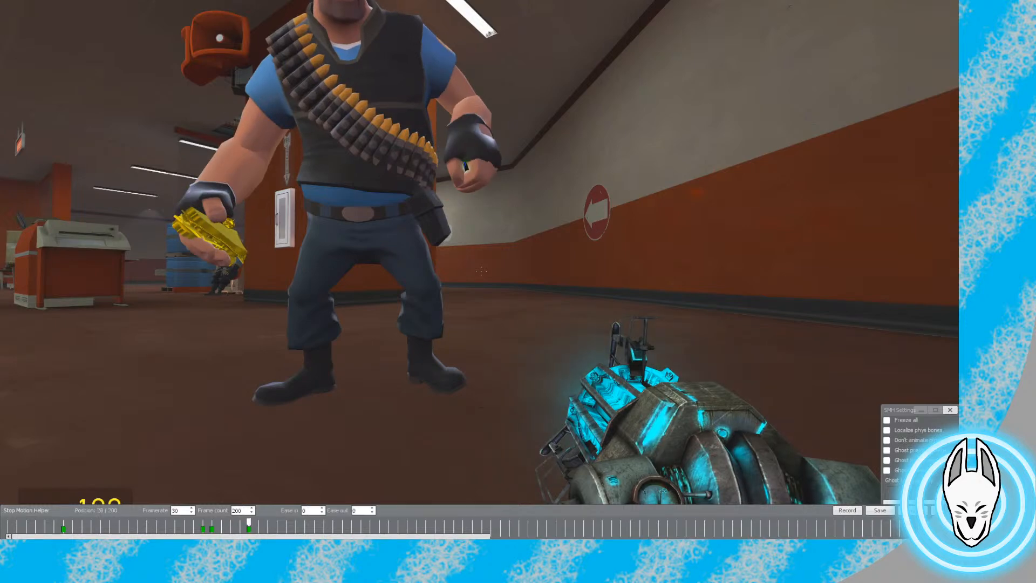
Select the Heavy as the animated entity and equip the Ragdoll Mover tool in front of him
right_click(345, 227)
key(c)
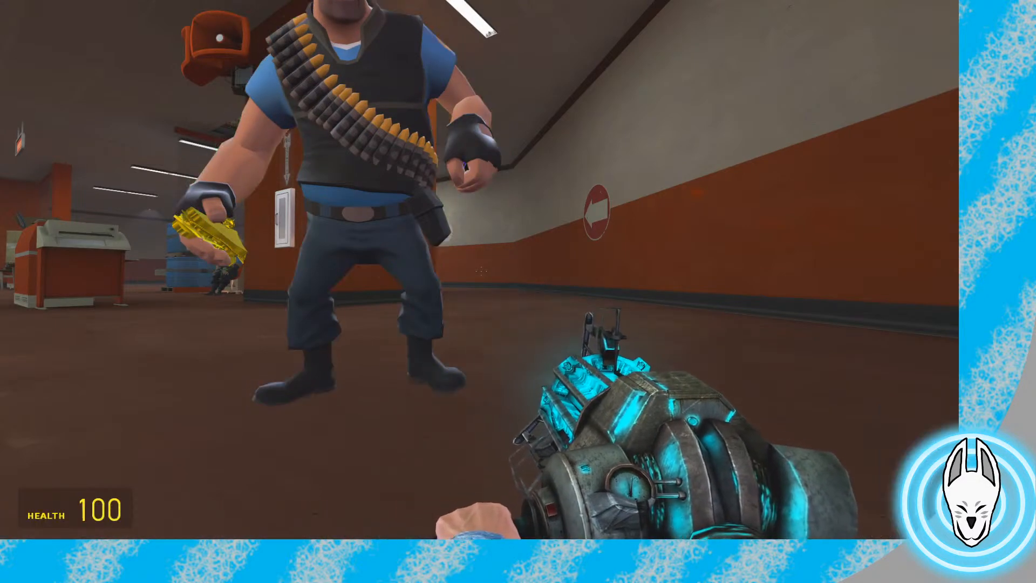
key(q)
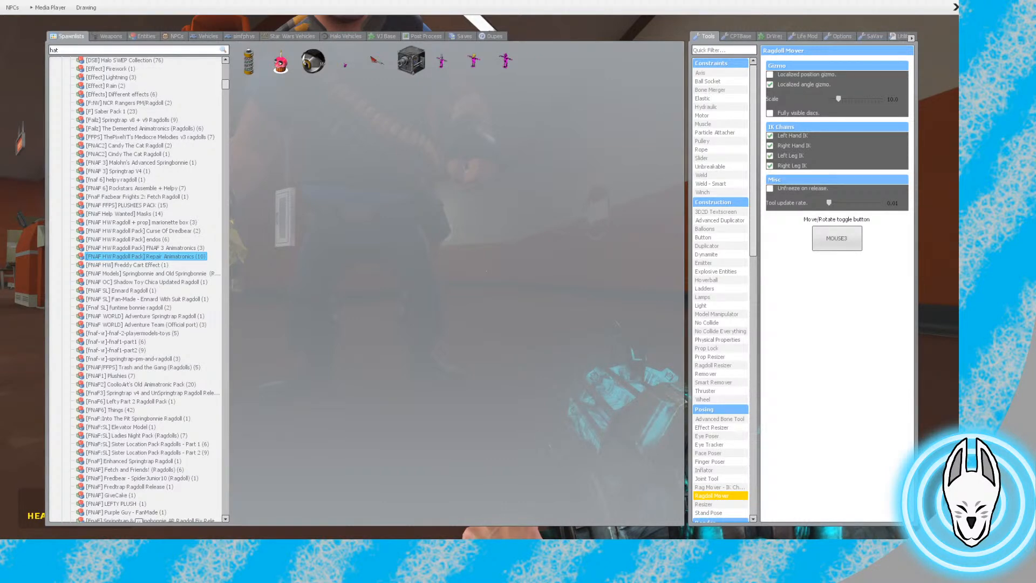
click(712, 495)
key(q)
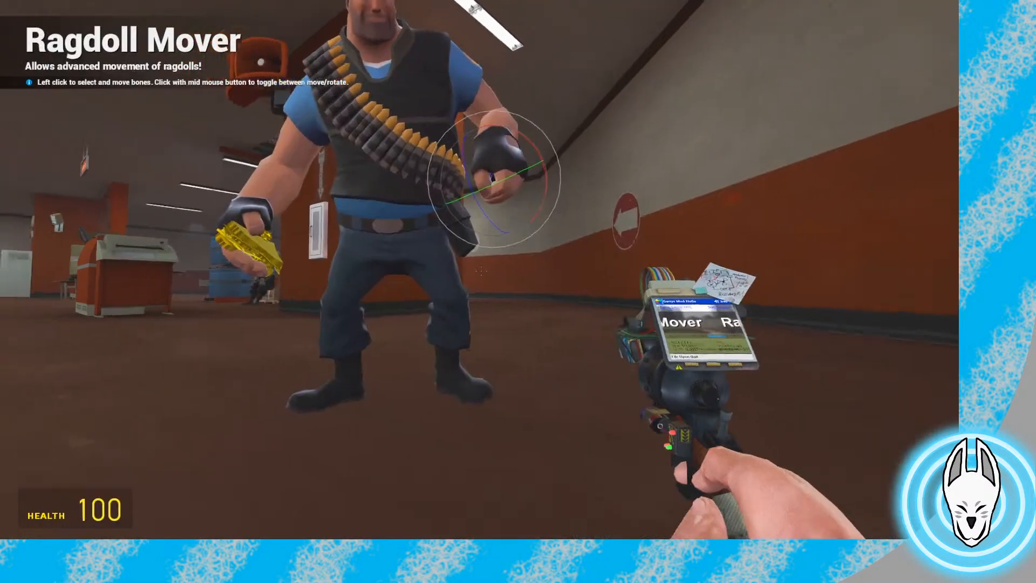
key(w)
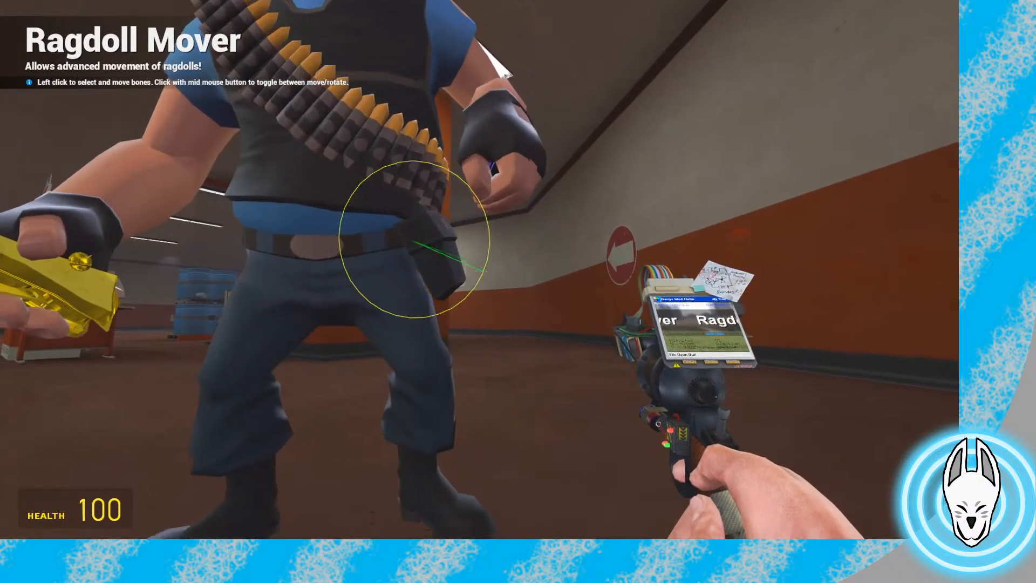
key(c)
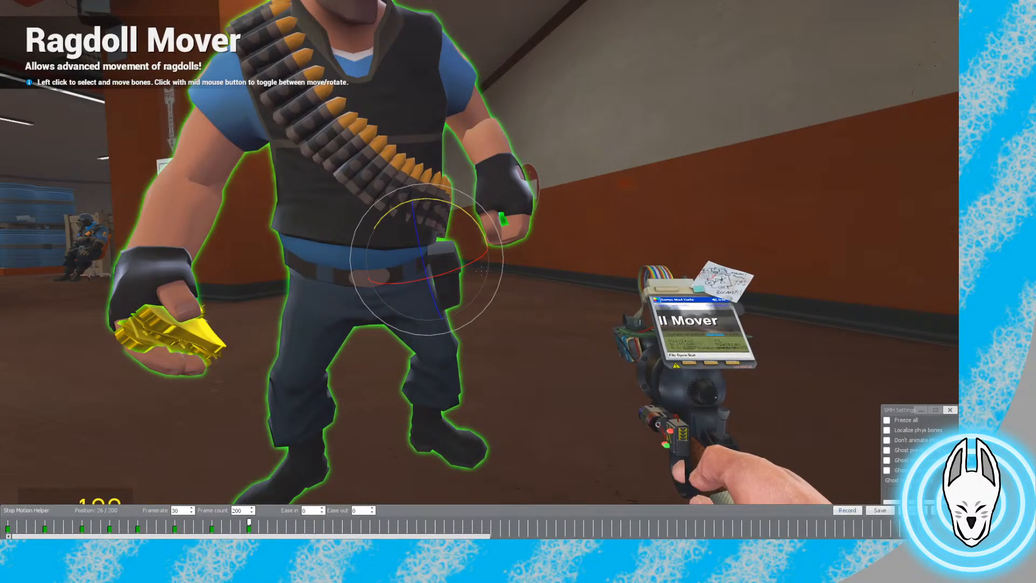
key(c)
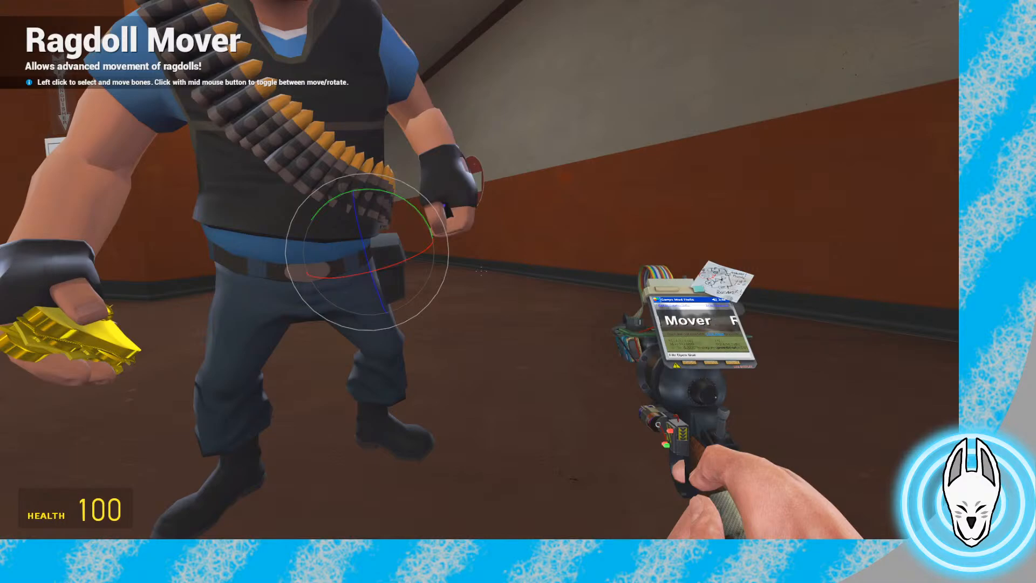
key(w)
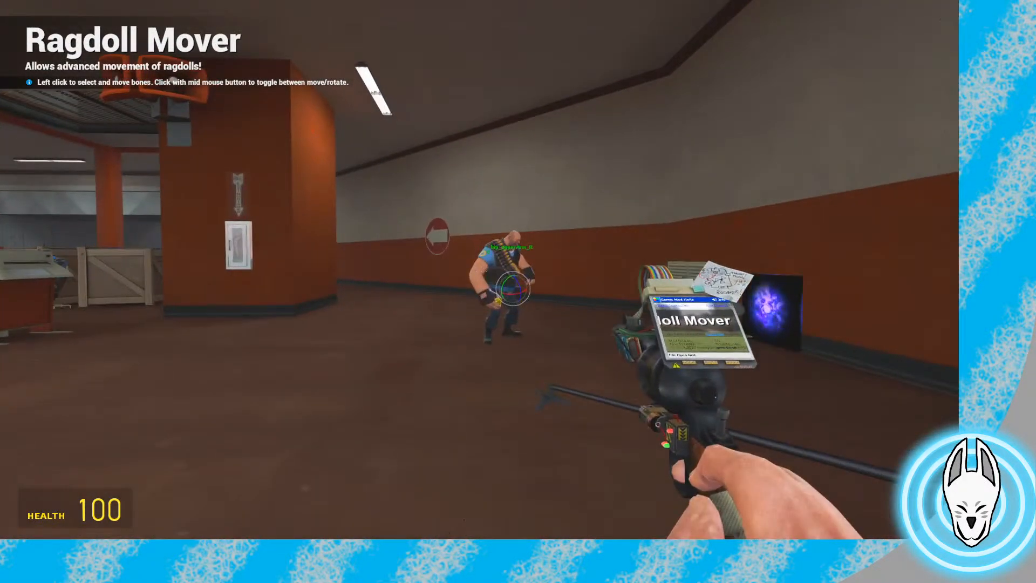
key(w)
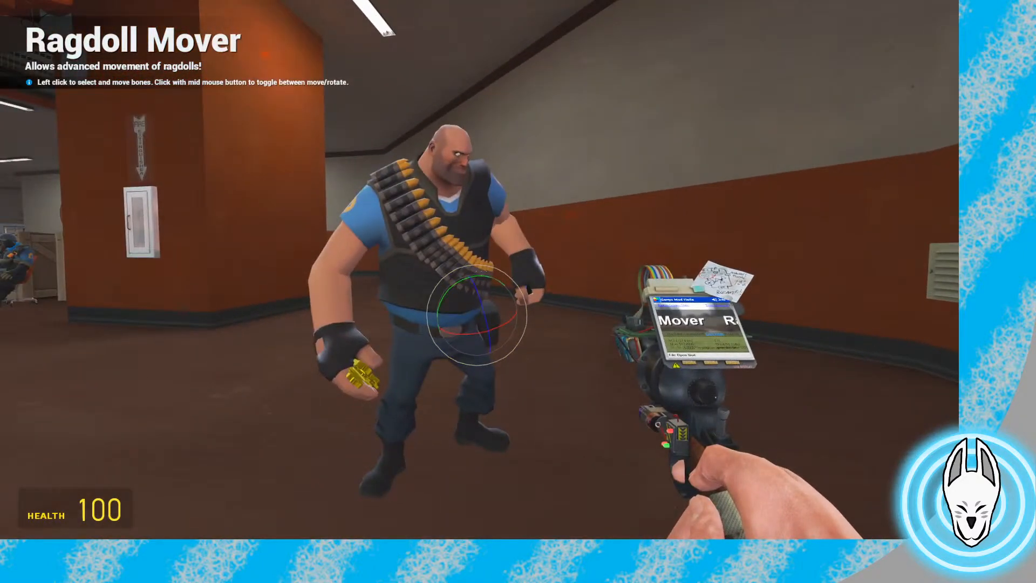
Advance the animation to frame 31, select the ball in the Heavy's left hand, and check the Ragdoll Mover settings
key(g)
drag(249, 522, 276, 522)
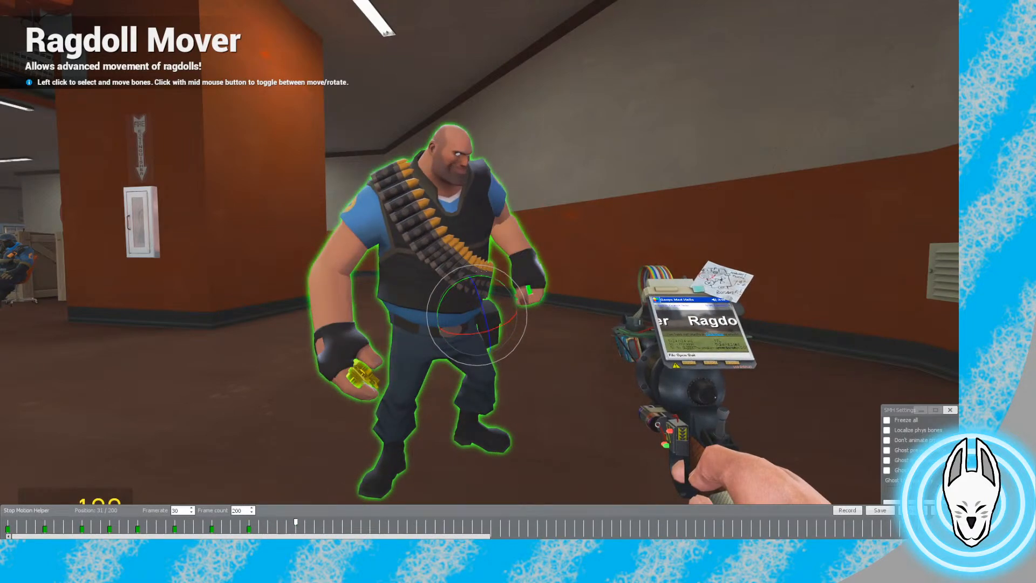
right_click(529, 290)
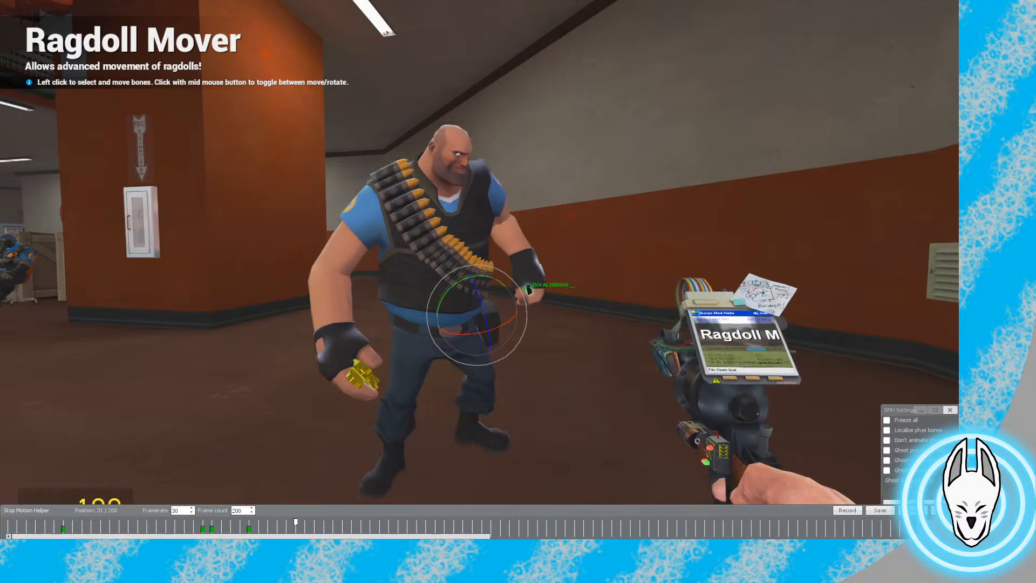
key(q)
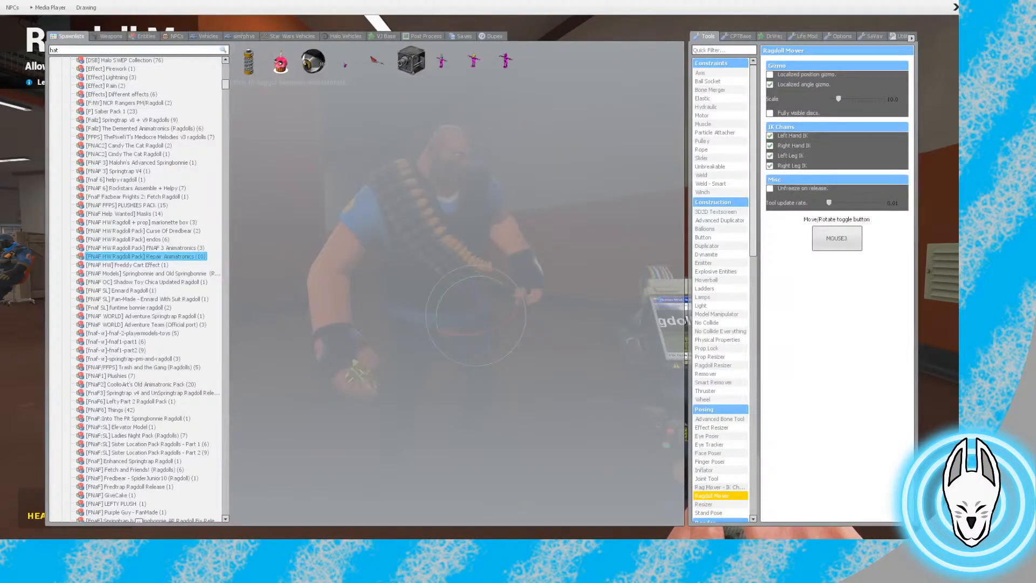
key(q)
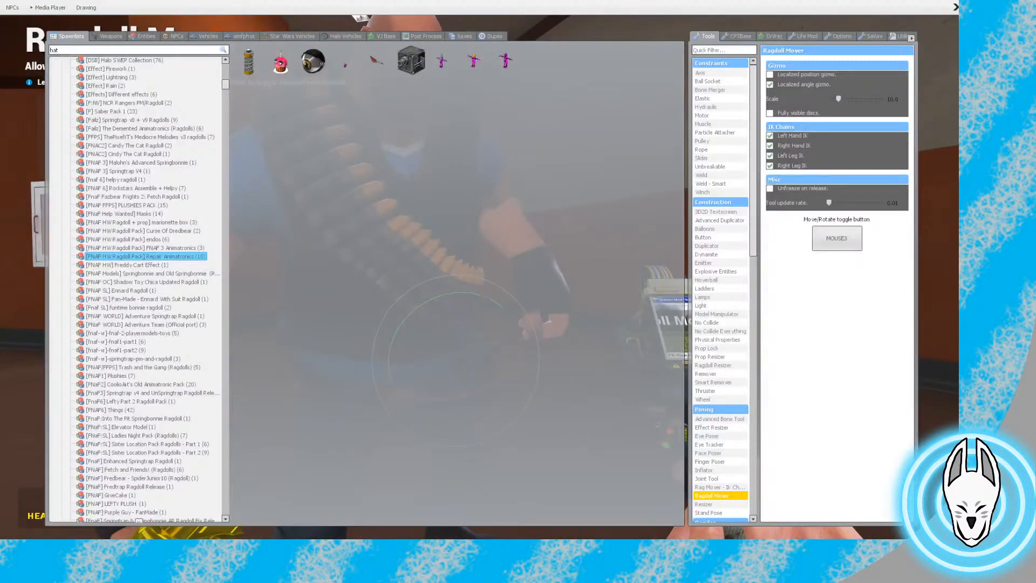
key(c)
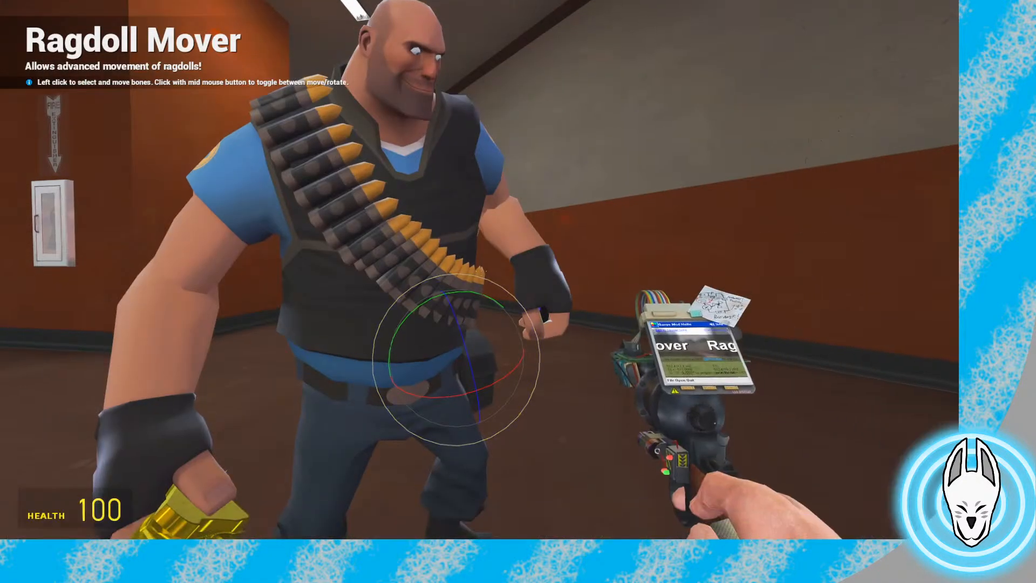
key(c)
Reposition the Heavy's pelvis at frame 31, and turn off left-hand and right-hand IK for the Ragdoll Mover
key(d)
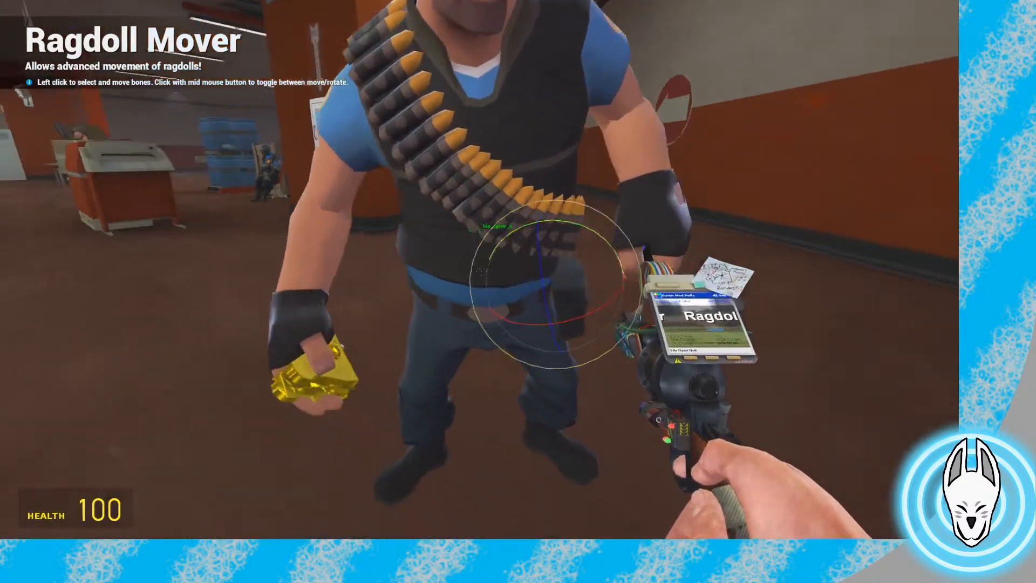
middle_click(482, 272)
click(482, 272)
key(d)
middle_click(482, 272)
drag(481, 272, 482, 272)
key(s)
key(a)
key(q)
Rotate the Heavy's right arm so it hangs at his side, and adjust his upper torso
click(481, 272)
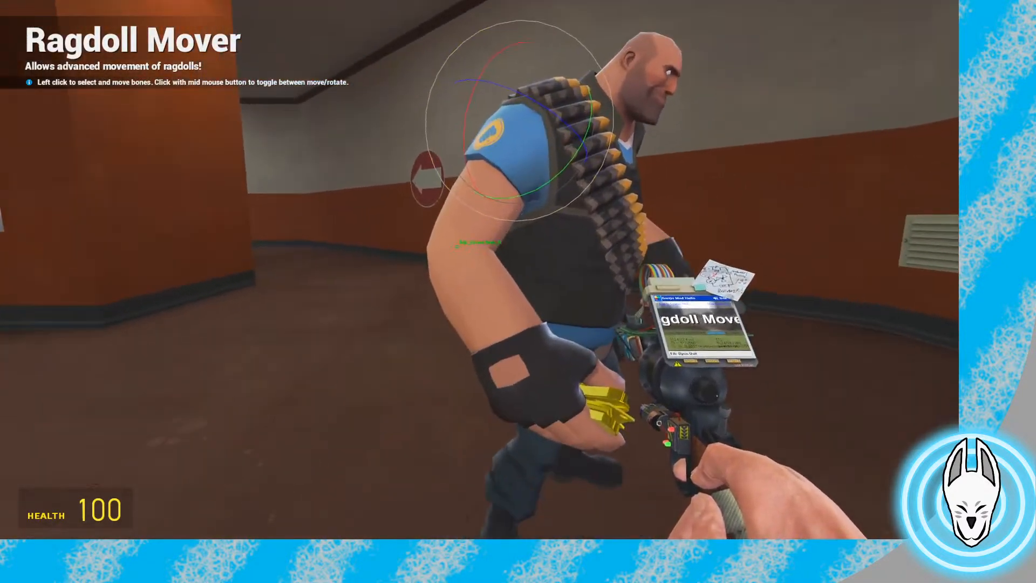
click(479, 270)
drag(479, 270, 461, 279)
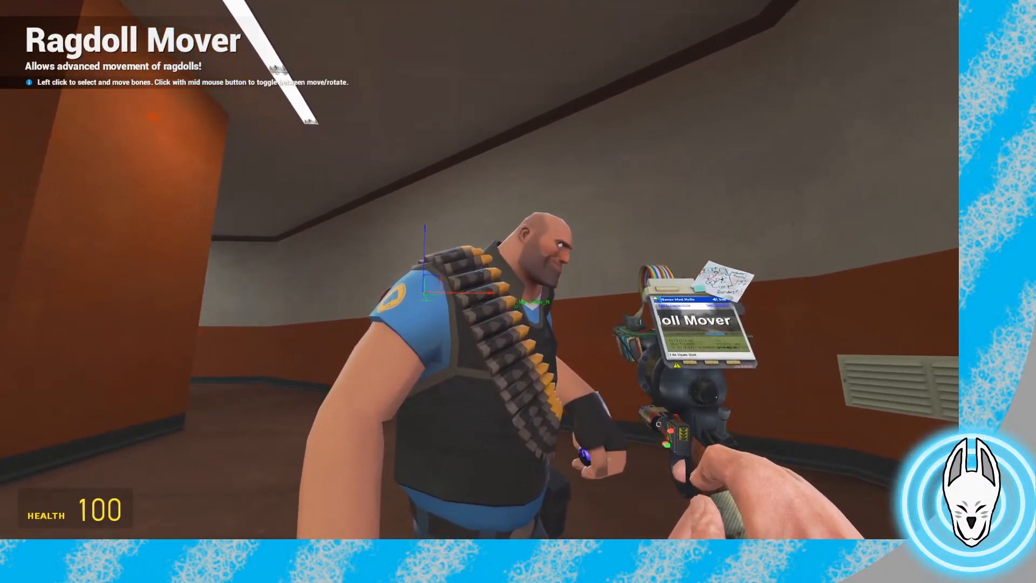
click(479, 269)
drag(479, 270, 477, 268)
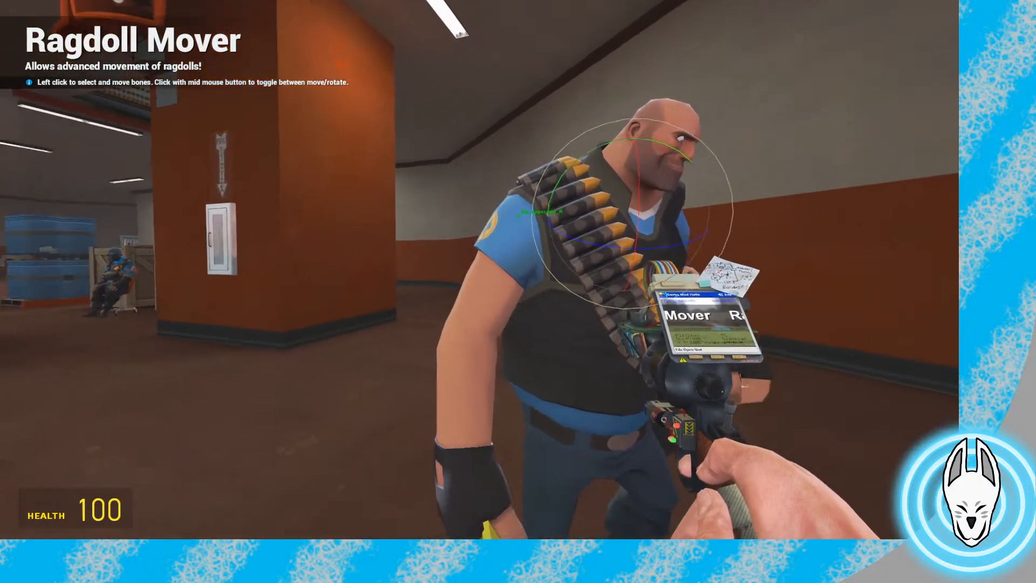
key(d)
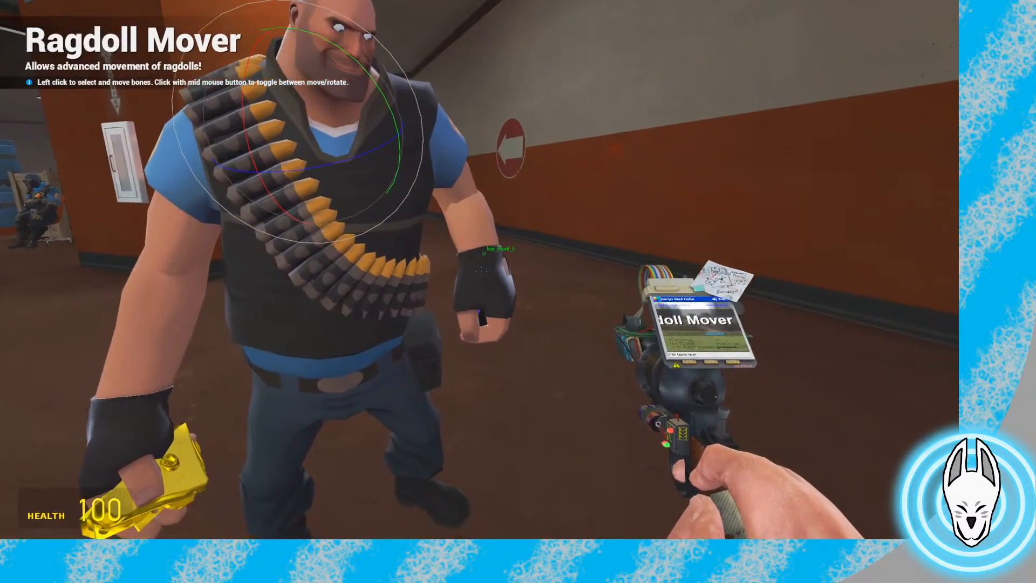
Raise the Heavy's left arm in front of his body with the Ragdoll Mover
click(480, 270)
key(q)
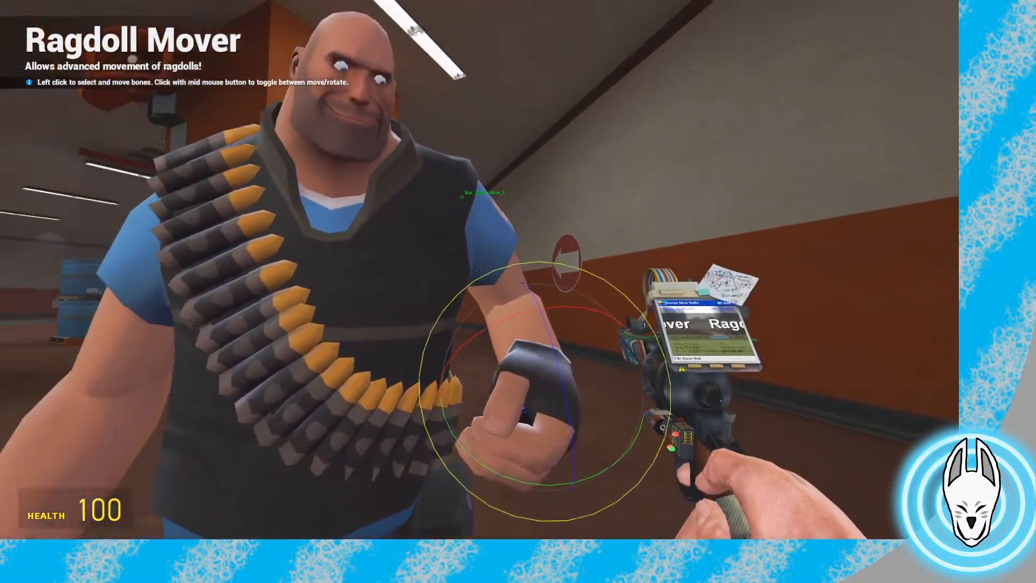
click(481, 270)
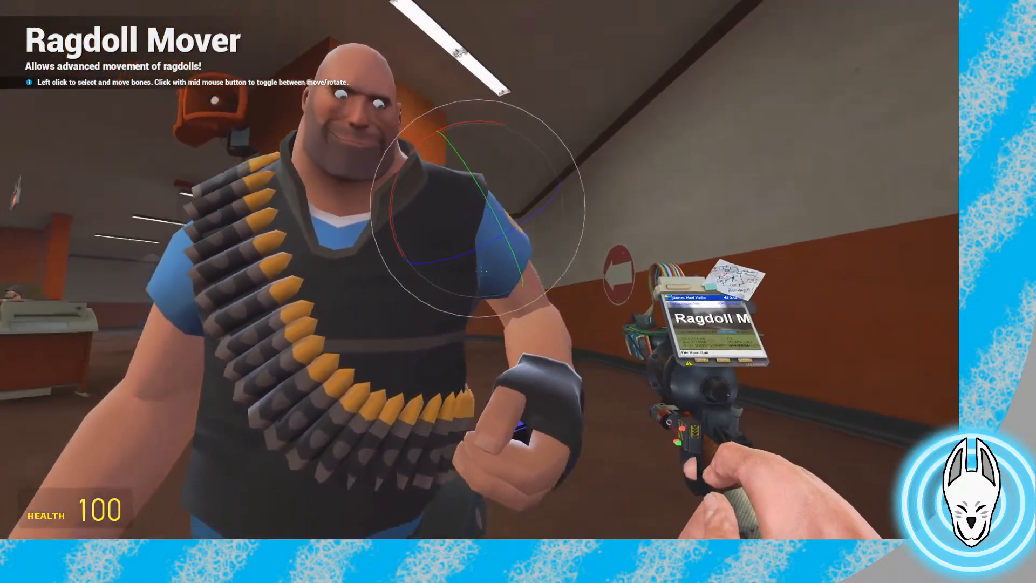
click(481, 271)
middle_click(481, 271)
middle_click(481, 271)
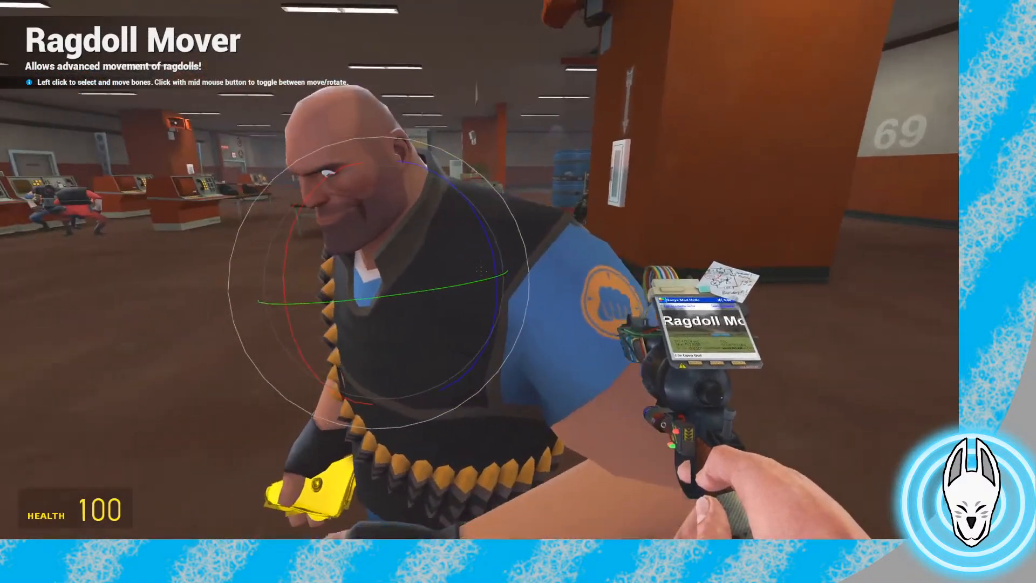
Bend the Heavy's left forearm up to shoulder height and rotate the hand so the ball faces him
click(480, 269)
drag(480, 270, 480, 269)
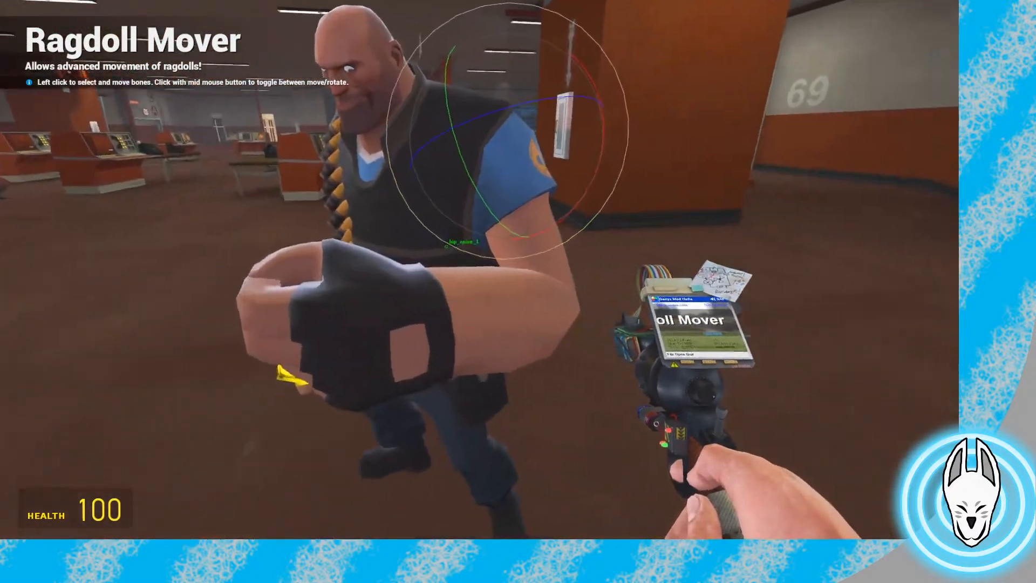
click(480, 270)
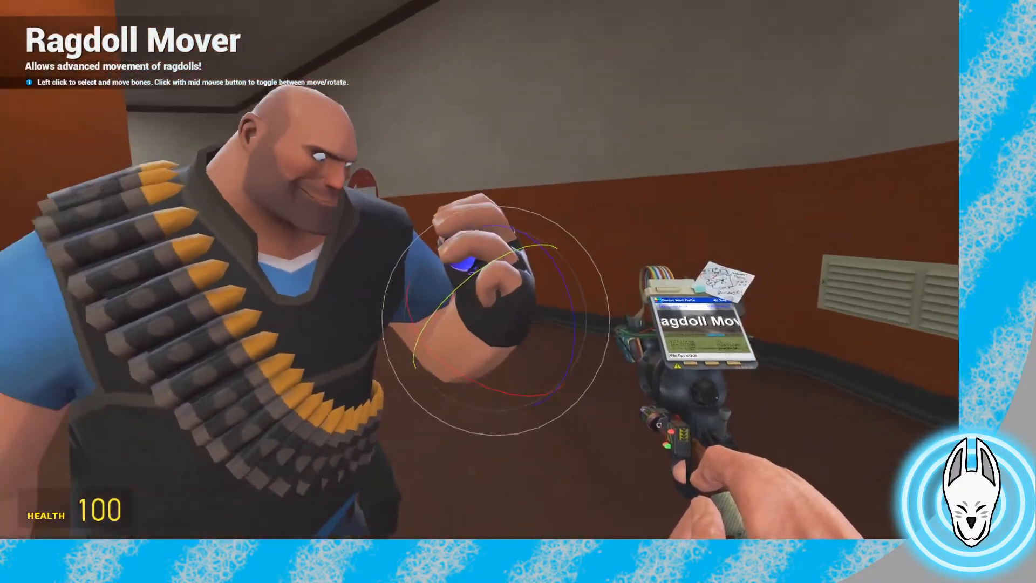
drag(479, 269, 520, 267)
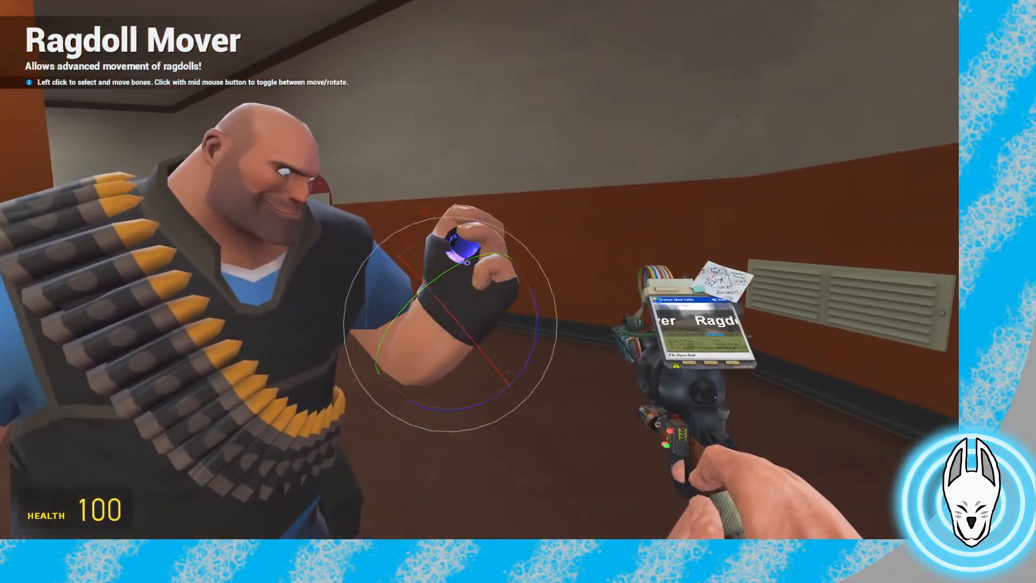
Rotate the Heavy's head toward the ball in his raised left hand
click(479, 269)
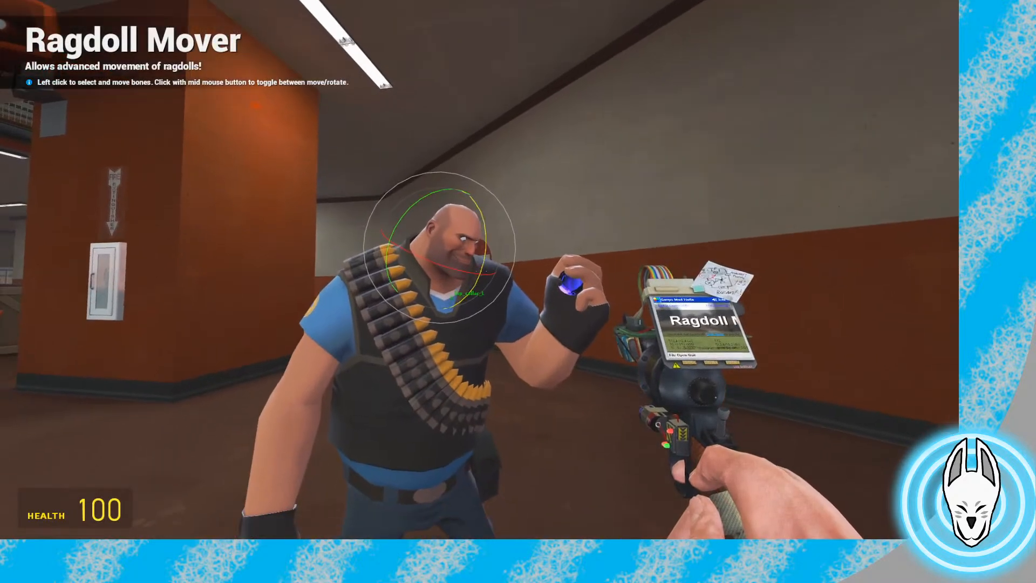
key(w)
drag(479, 269, 480, 271)
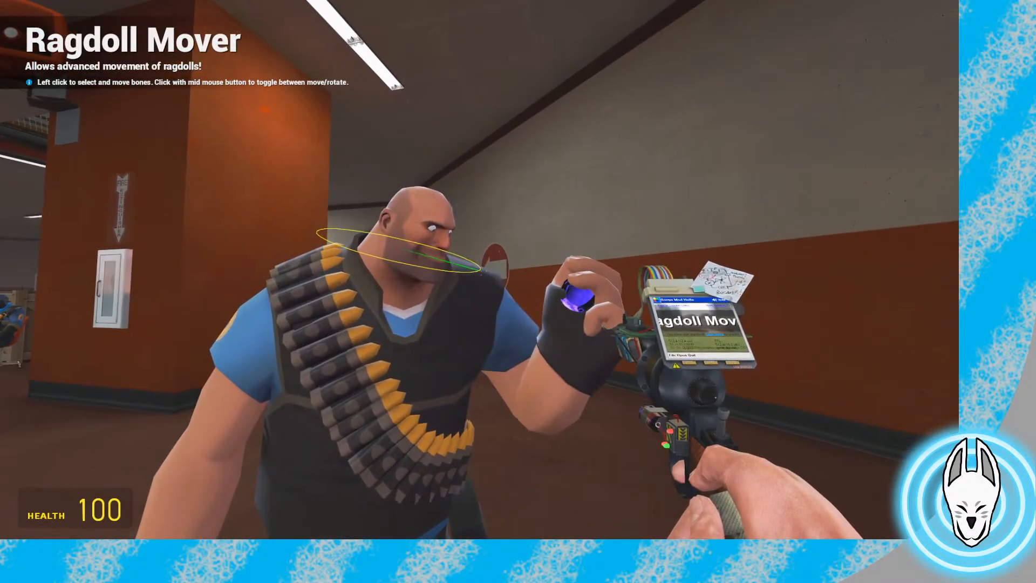
Equip the Eye Poser tool and aim the Heavy's eyes at the ball in his raised left hand
key(q)
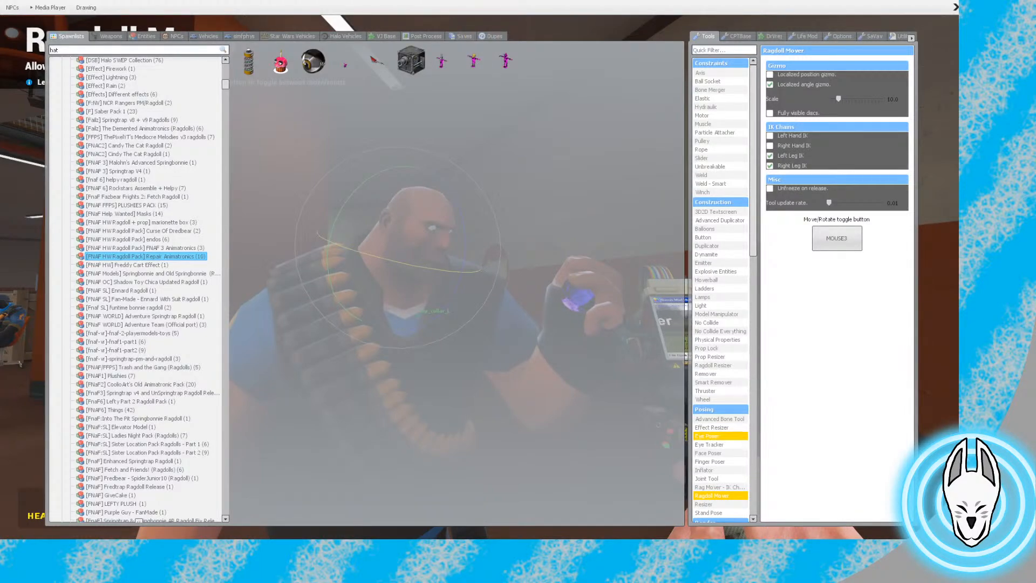
click(707, 436)
key(d)
key(a)
key(w)
key(a)
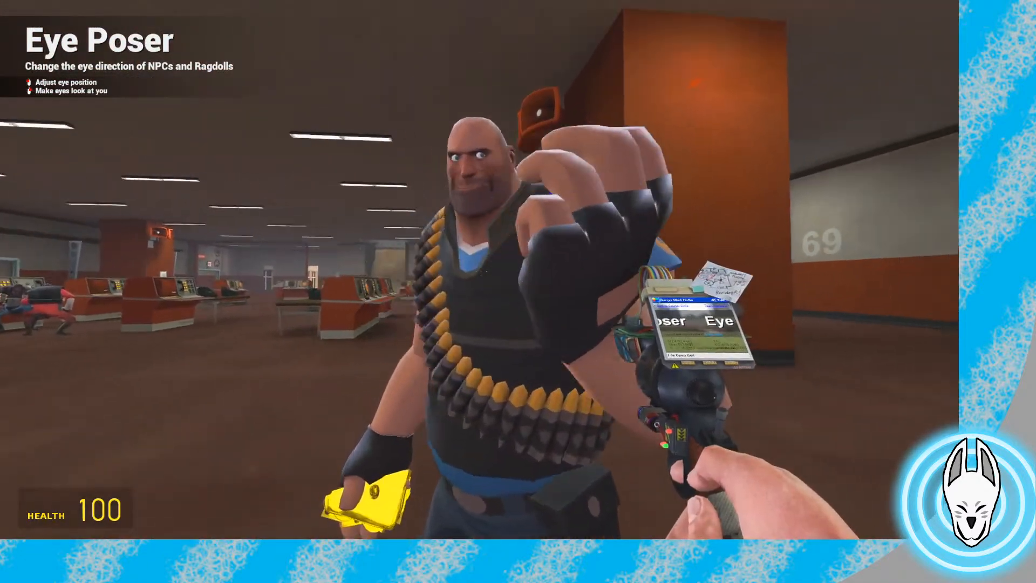
key(a)
key(d)
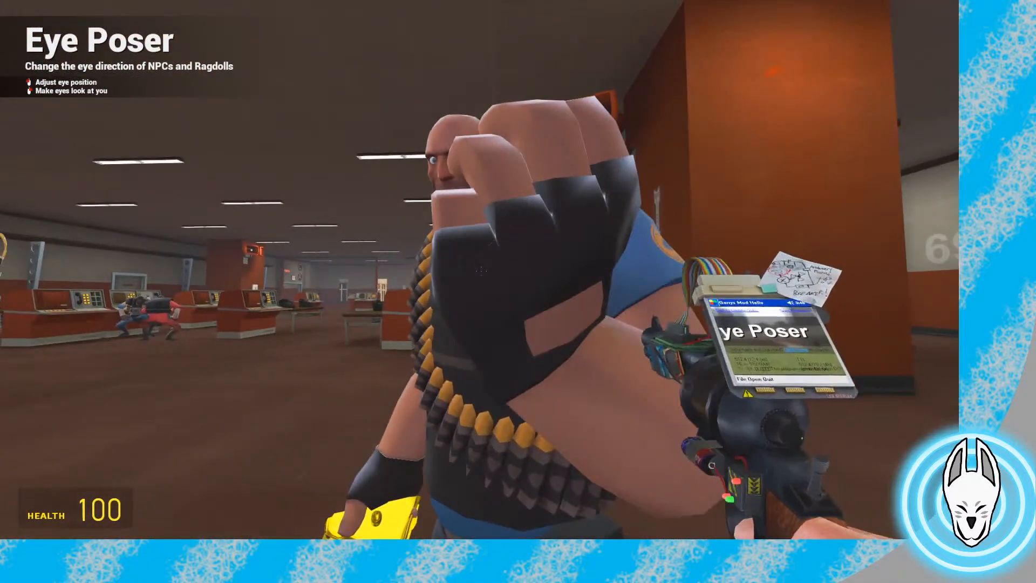
key(s)
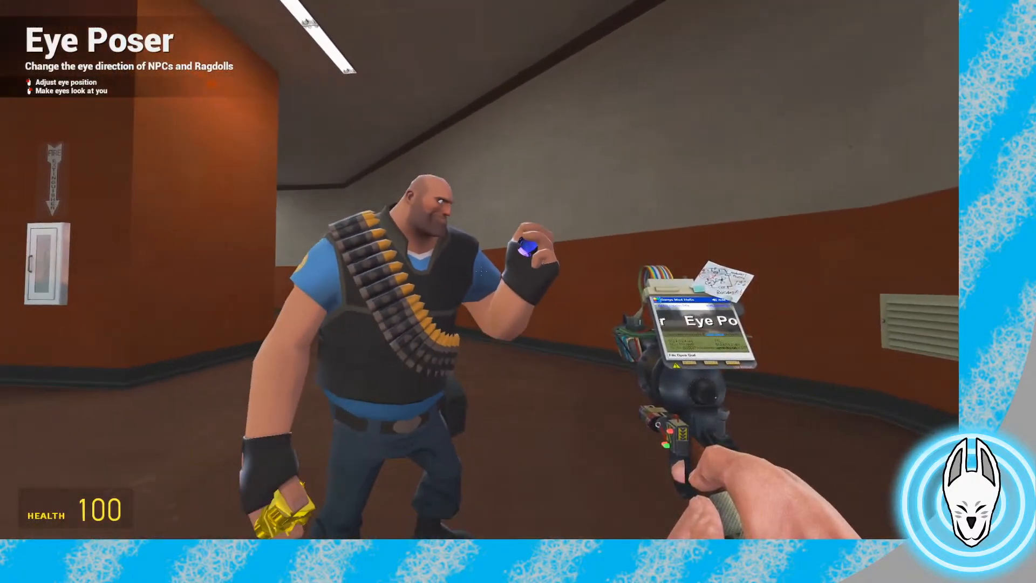
Record the Heavy's pose as a keyframe at frame 31 and step back through the preceding frames to review the motion
key(x)
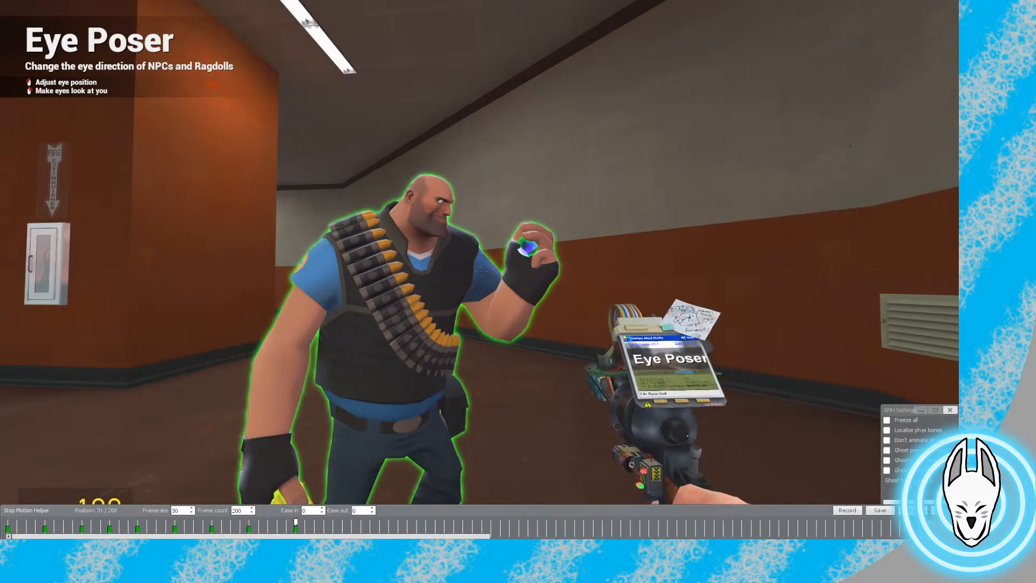
key(Left)
key(Left)
key(Left)
key(Left)
key(Left)
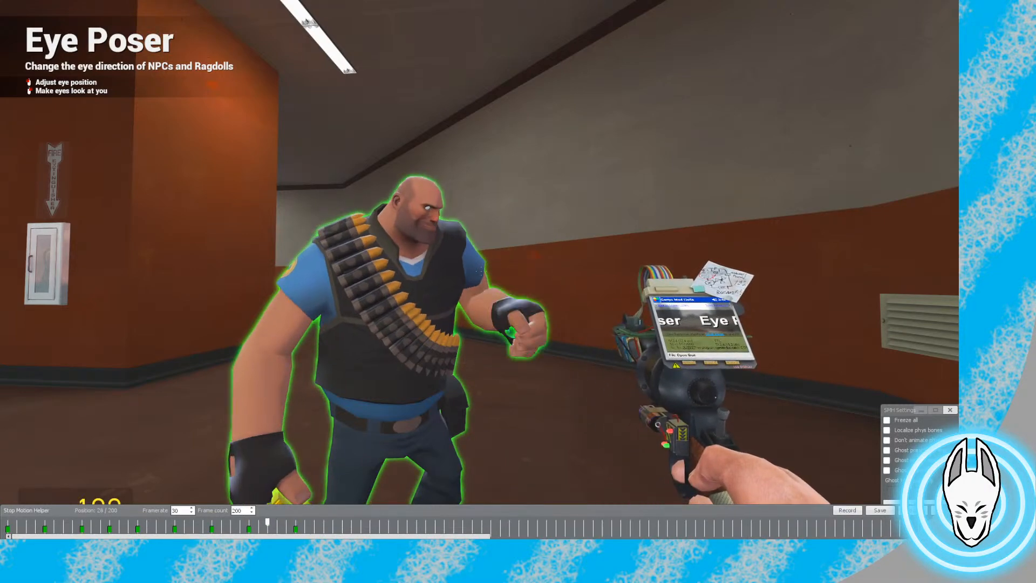
Step forward to frame 31 and back through the earlier frames, and play the animation to review the arm raise
key(Right)
key(Right)
key(Right)
key(Right)
key(Right)
key(Right)
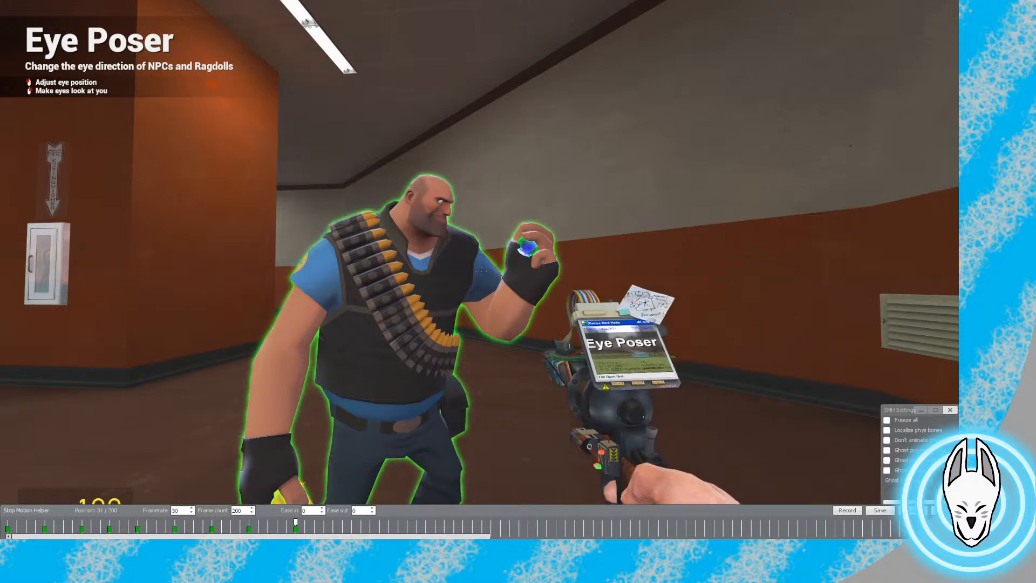
key(Left)
key(Left)
key(Left)
key(Left)
key(Left)
key(Left)
key(Left)
key(Left)
key(Left)
key(Left)
key(Left)
key(Left)
key(Left)
key(Left)
key(Left)
key(Left)
key(Left)
key(Left)
key(Left)
key(Left)
key(Left)
key(Left)
key(Left)
key(Left)
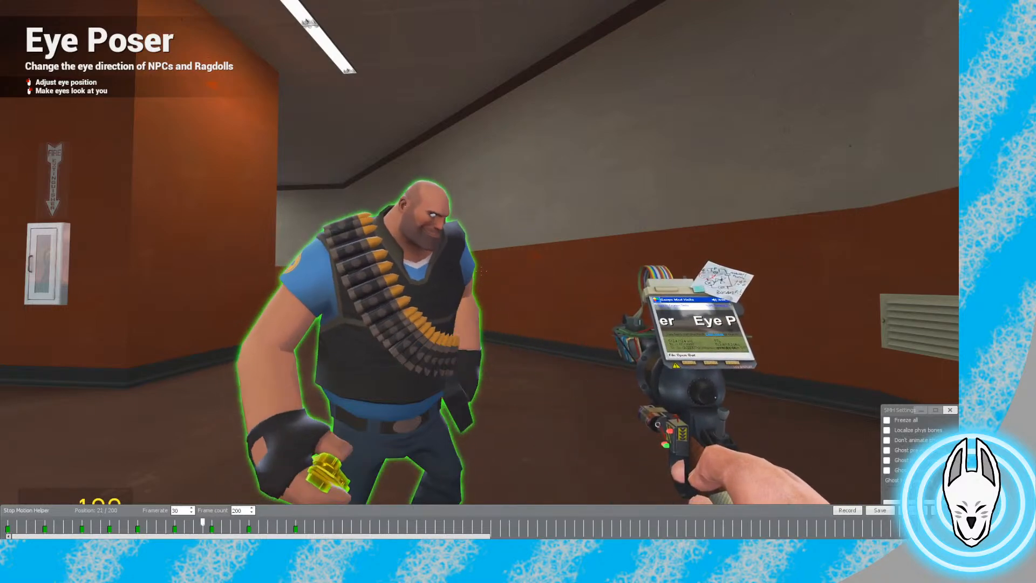
key(c)
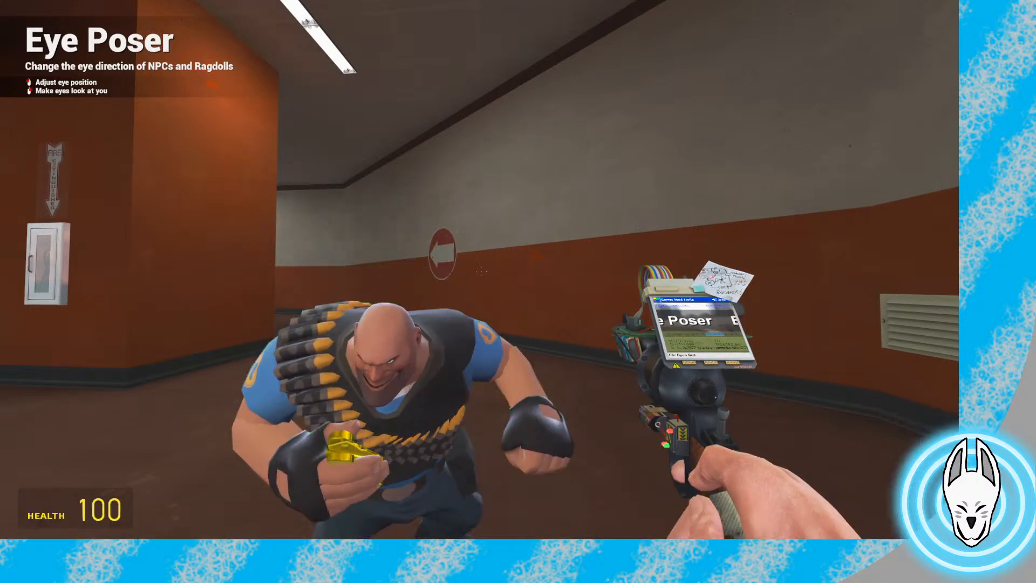
key(Up)
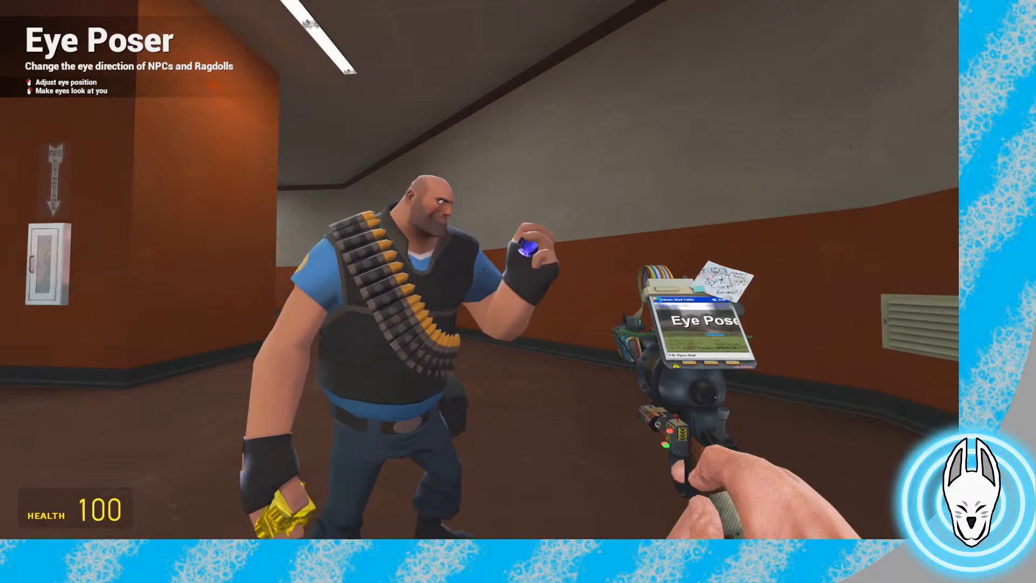
Record the Heavy's raised-hand pose as another keyframe at frame 35 and check the frames leading into it
key(c)
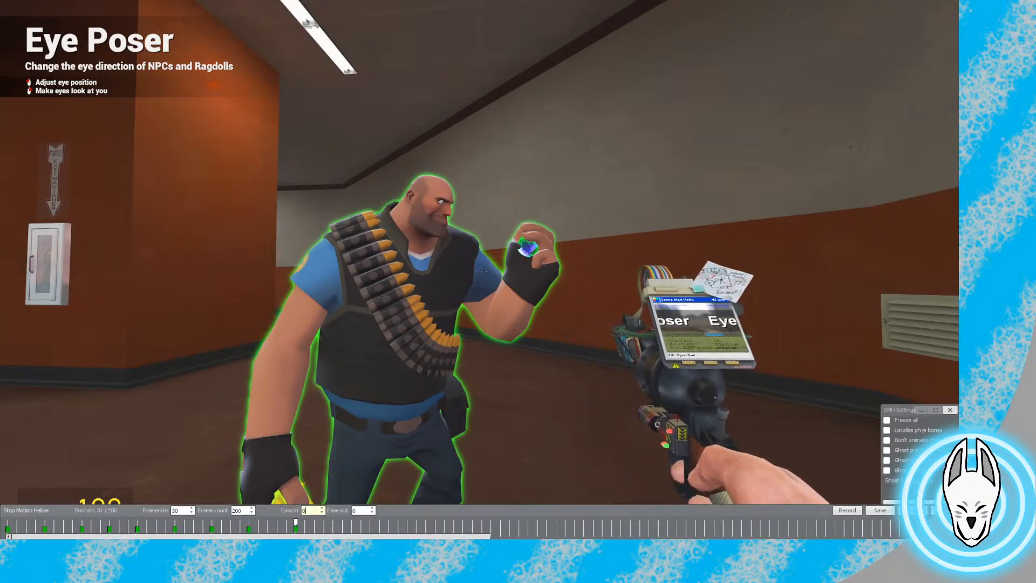
key(Left)
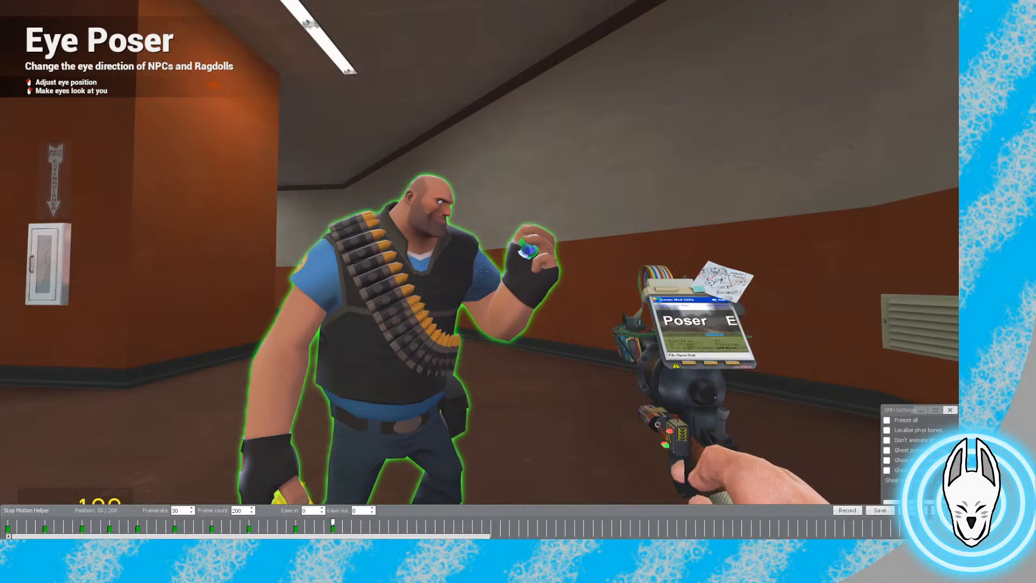
key(Left)
key(Left)
key(Left)
key(Left)
key(Left)
key(Right)
key(Right)
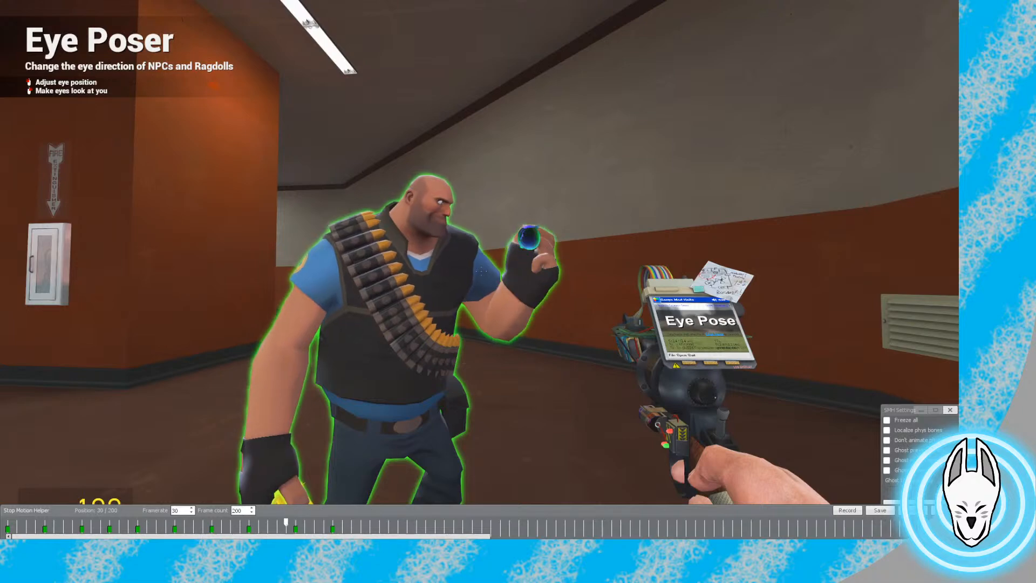
key(Right)
key(Right)
key(Right)
key(Right)
Step back to frame 0, scrub the timeline forward to frame 35 and back, and play the full animation
key(Left)
key(Left)
key(Left)
key(Left)
key(Left)
key(Left)
key(Left)
key(Left)
key(Left)
key(Left)
key(Left)
key(Left)
key(Left)
key(Left)
key(Left)
key(Left)
key(Left)
key(Left)
key(Left)
key(Left)
key(Left)
key(Left)
key(Left)
key(Left)
key(Left)
key(Left)
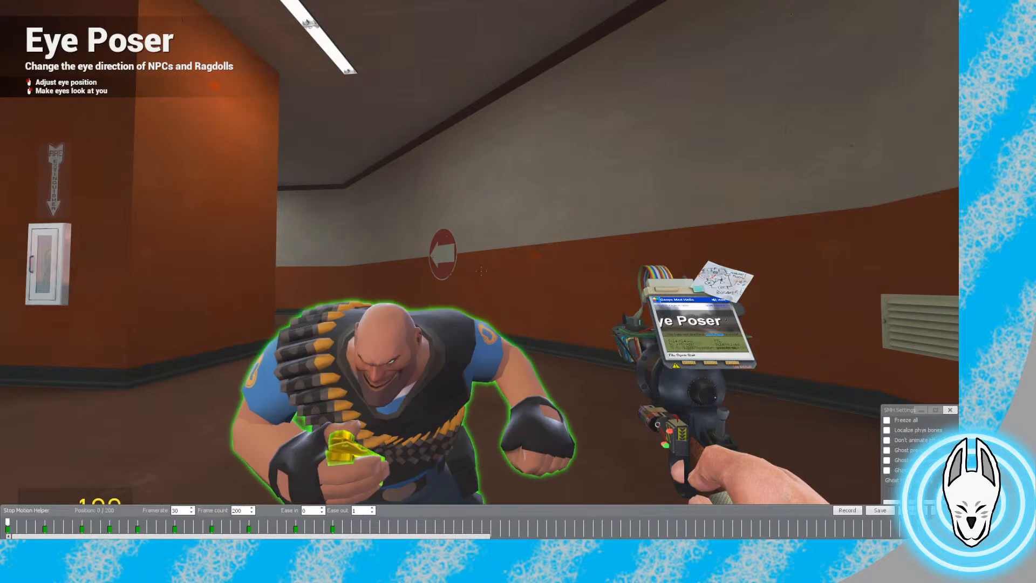
drag(16, 522, 305, 522)
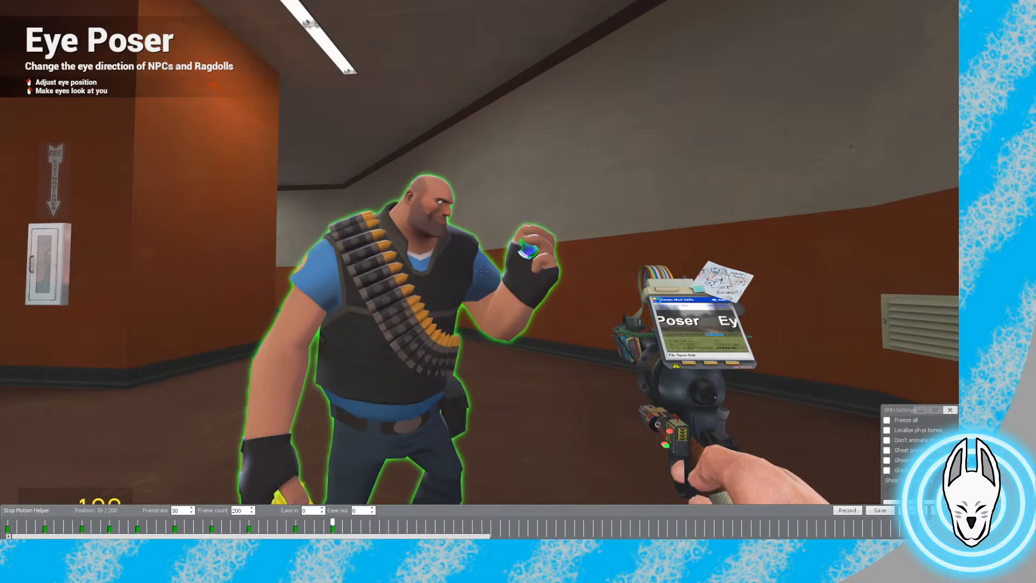
drag(360, 522, 7, 522)
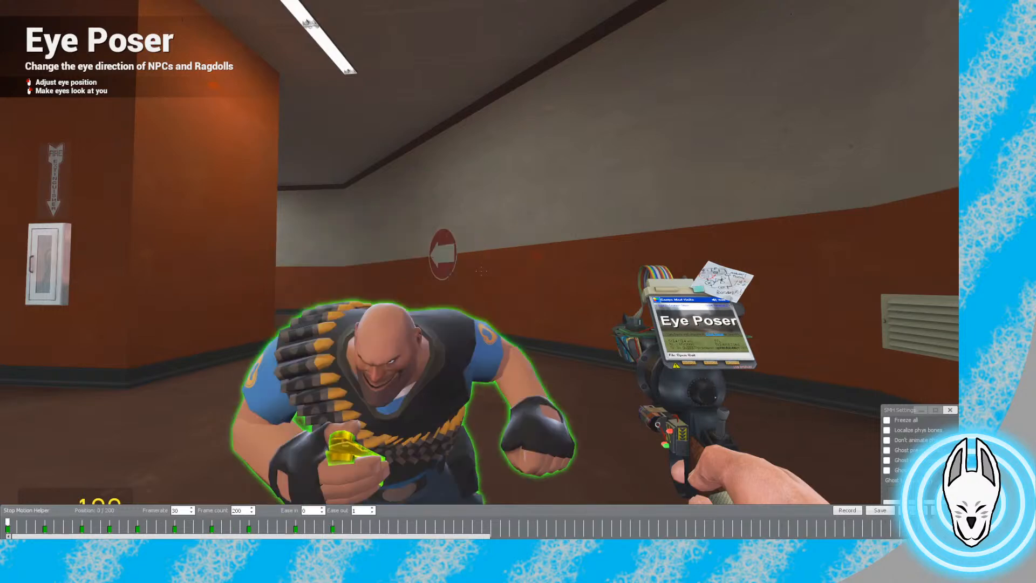
key(c)
key(space)
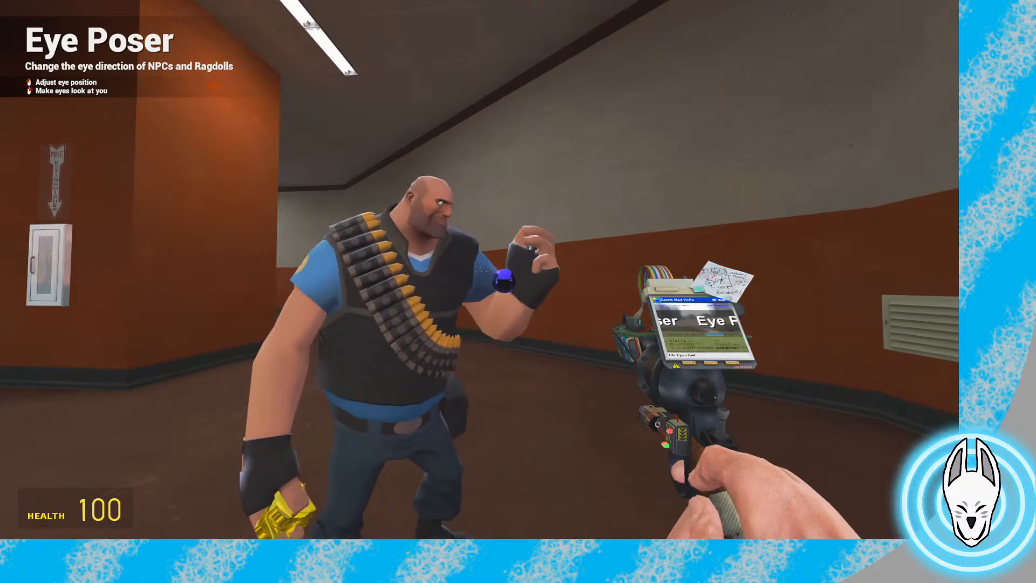
Move the timeline position to frame 40 and equip the Ragdoll Mover tool for posing the Heavy
key(c)
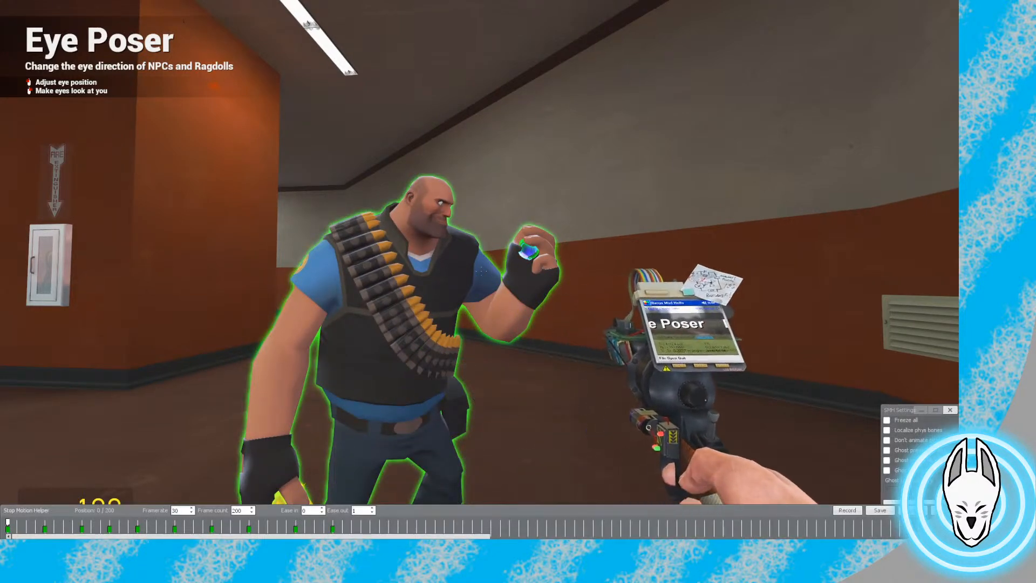
click(359, 511)
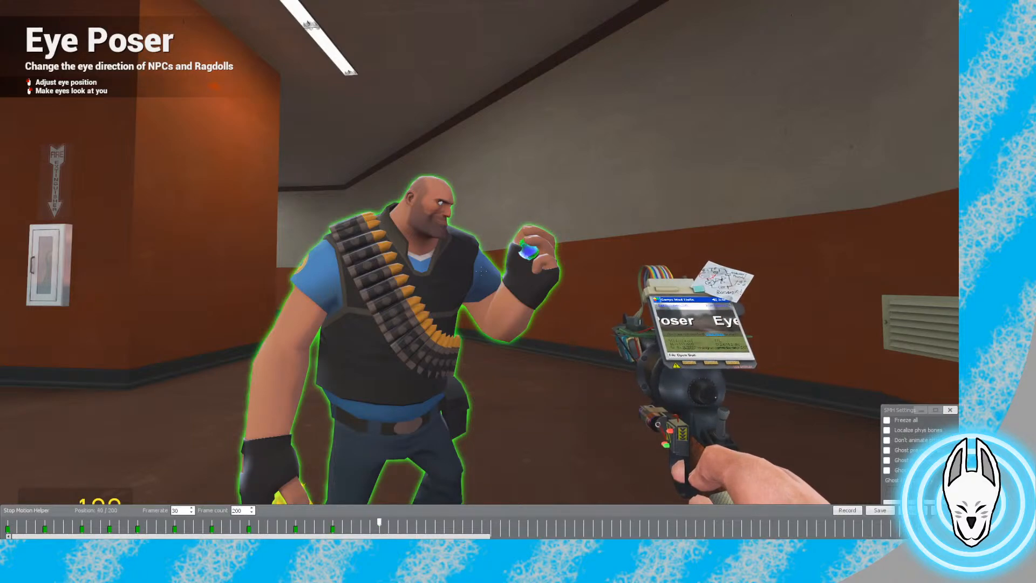
key(q)
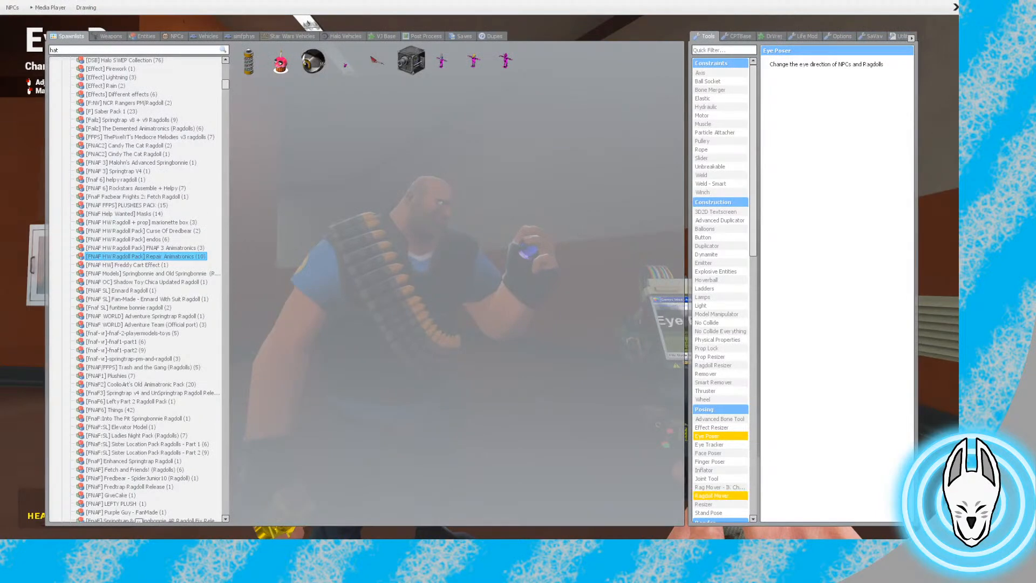
click(712, 496)
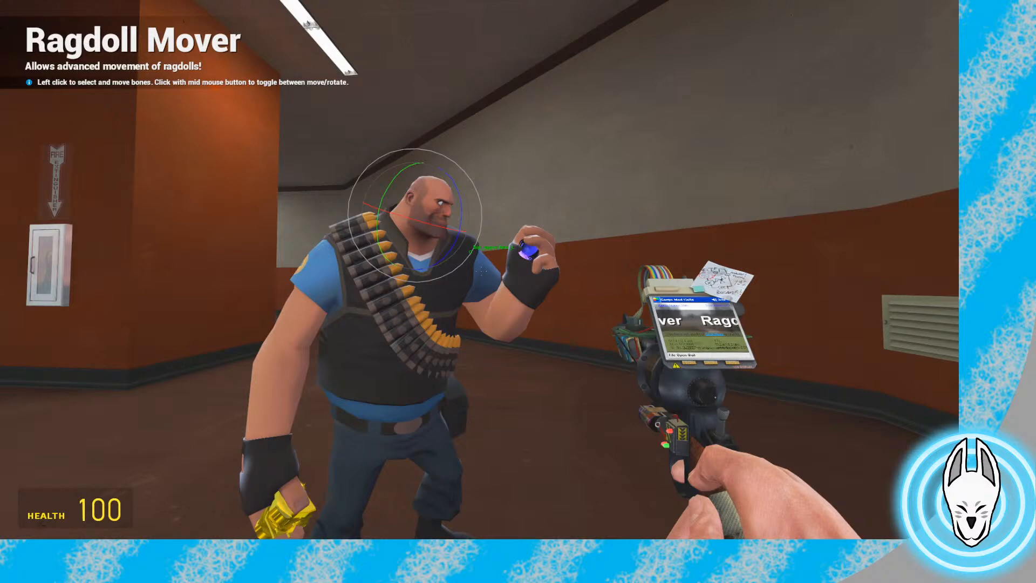
key(w)
key(d)
key(s)
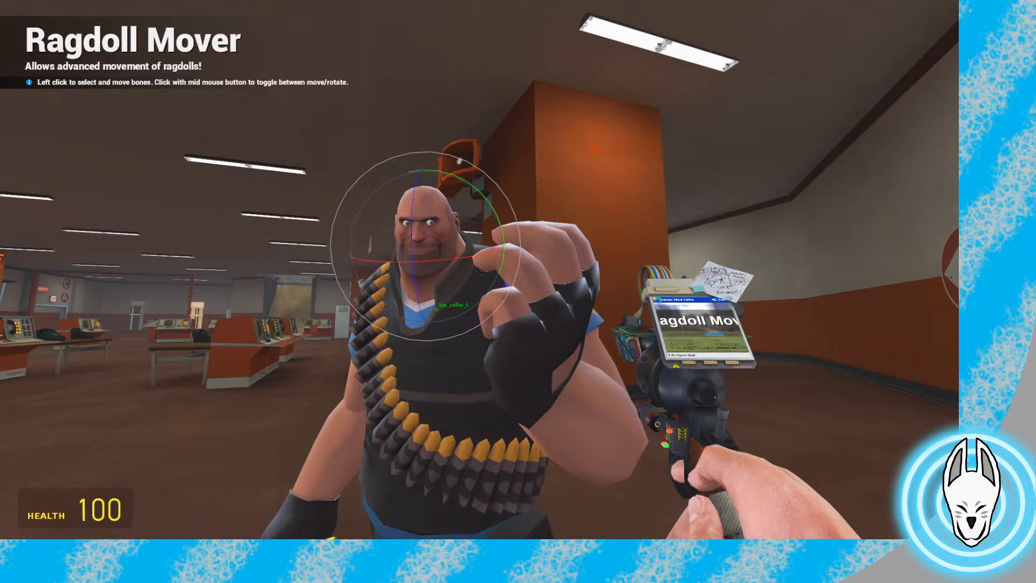
key(s)
key(a)
key(w)
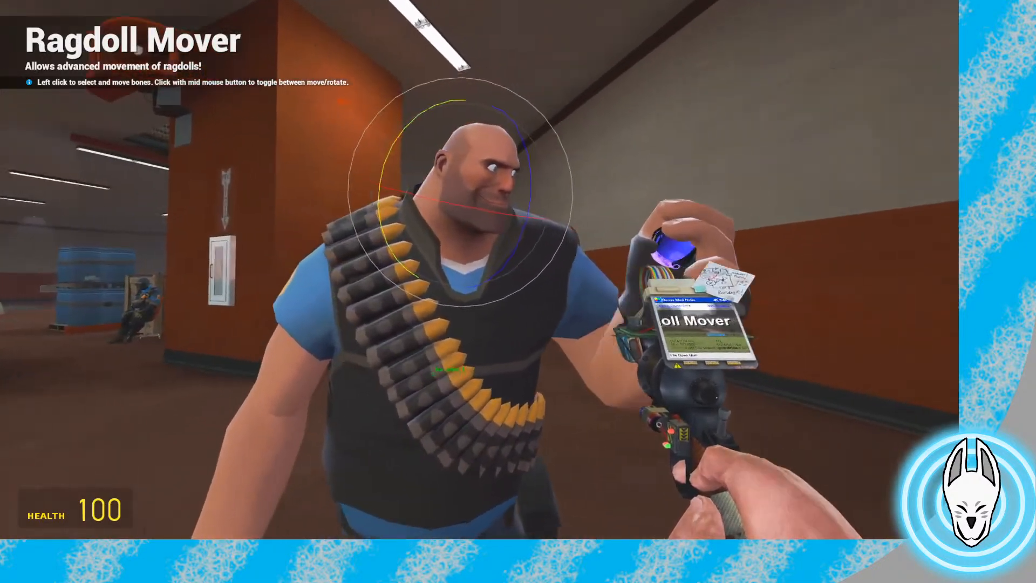
key(s)
key(d)
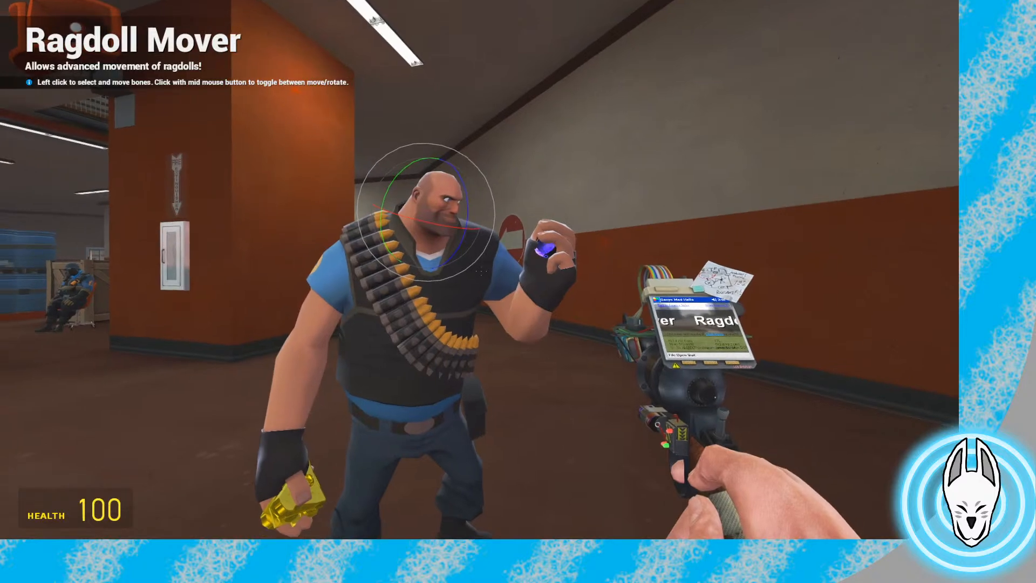
Rotate the Heavy's spine so his upper body twists toward his right
key(c)
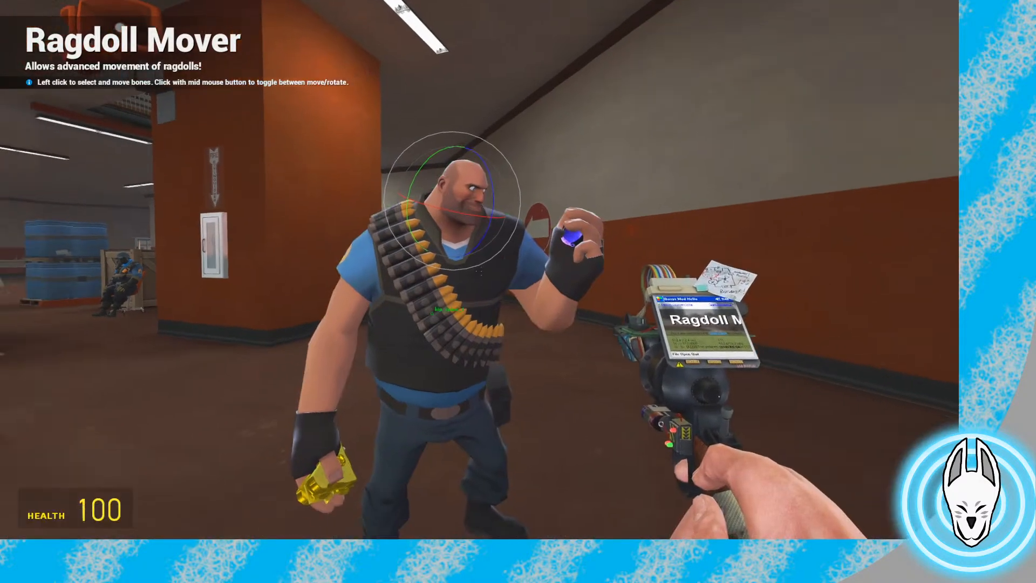
key(w)
click(481, 271)
key(q)
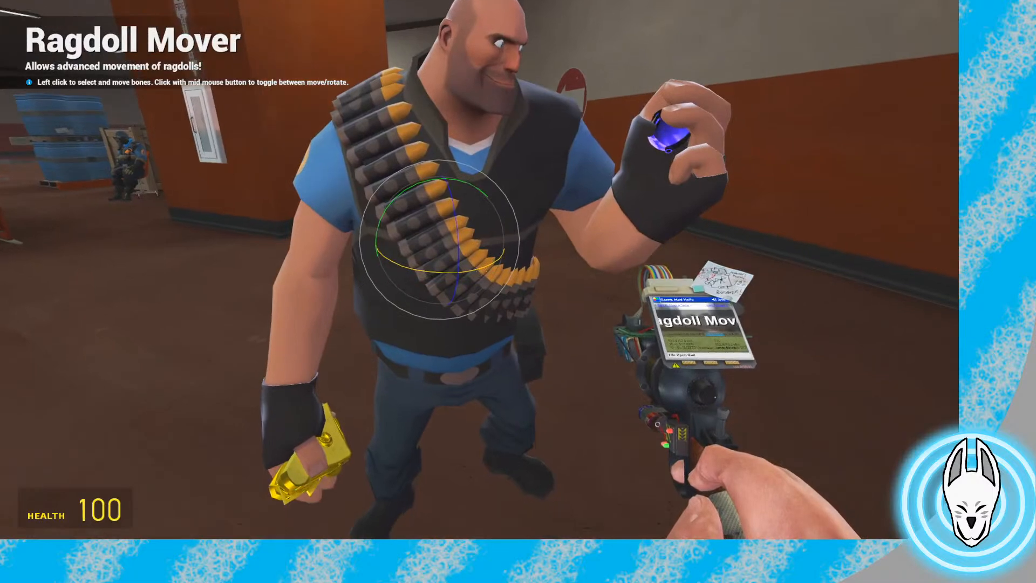
drag(481, 271, 481, 271)
key(s)
click(479, 269)
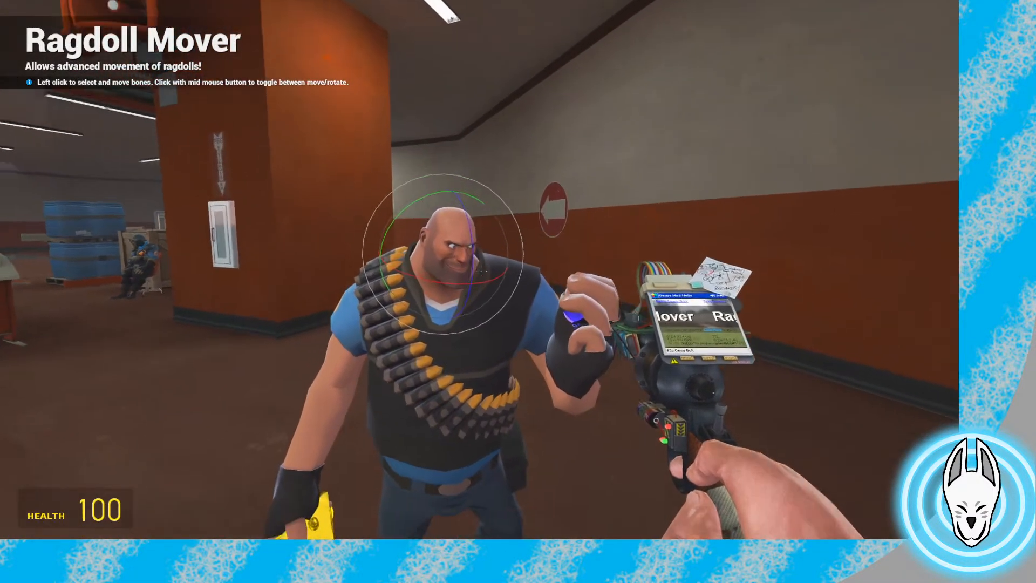
mouse_move(480, 269)
mouse_down()
mouse_move(518, 292)
mouse_move(479, 270)
mouse_up()
Rotate the Heavy's left arm inward so the raised hand comes in front of his chest
click(479, 270)
key(d)
click(479, 269)
key(a)
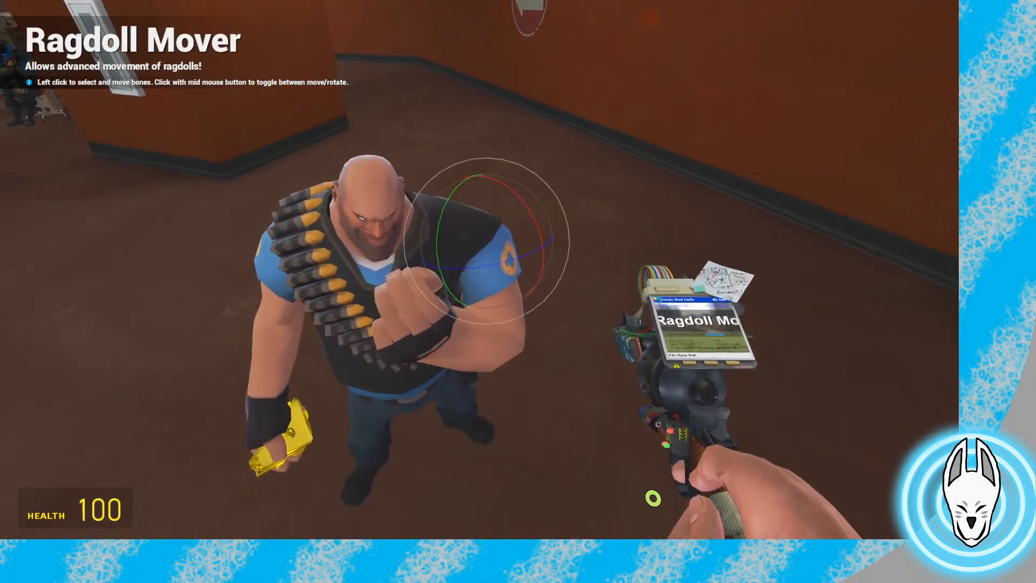
click(479, 269)
key(w)
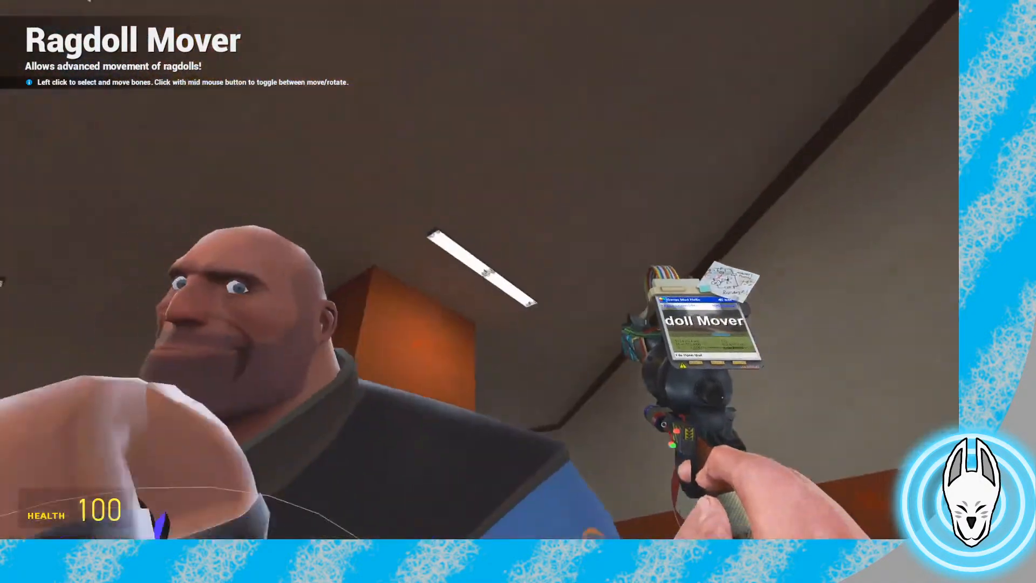
key(s)
drag(480, 269, 479, 270)
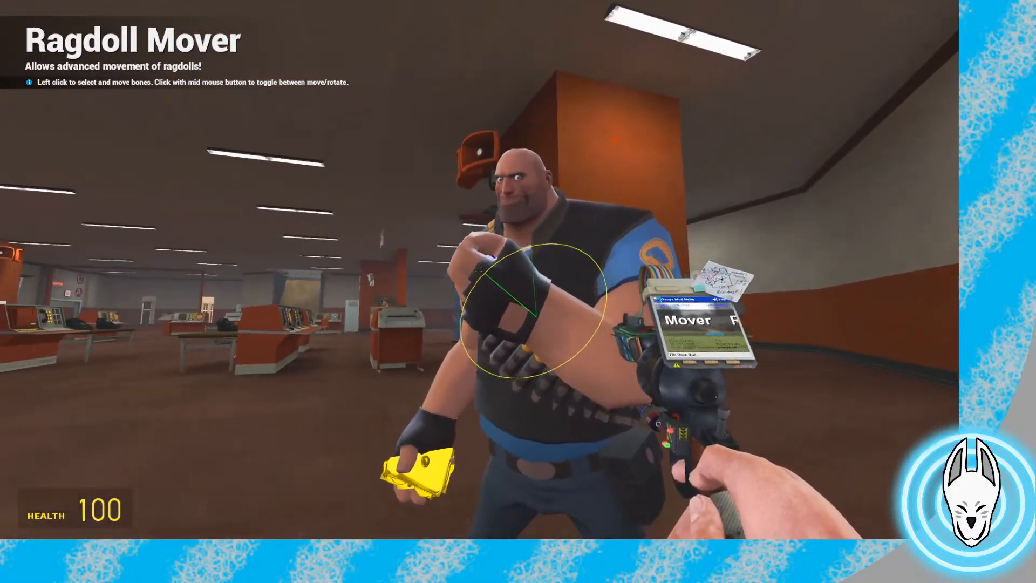
Move and rotate the Heavy's left forearm to bring the hand down closer to his chest
key(w)
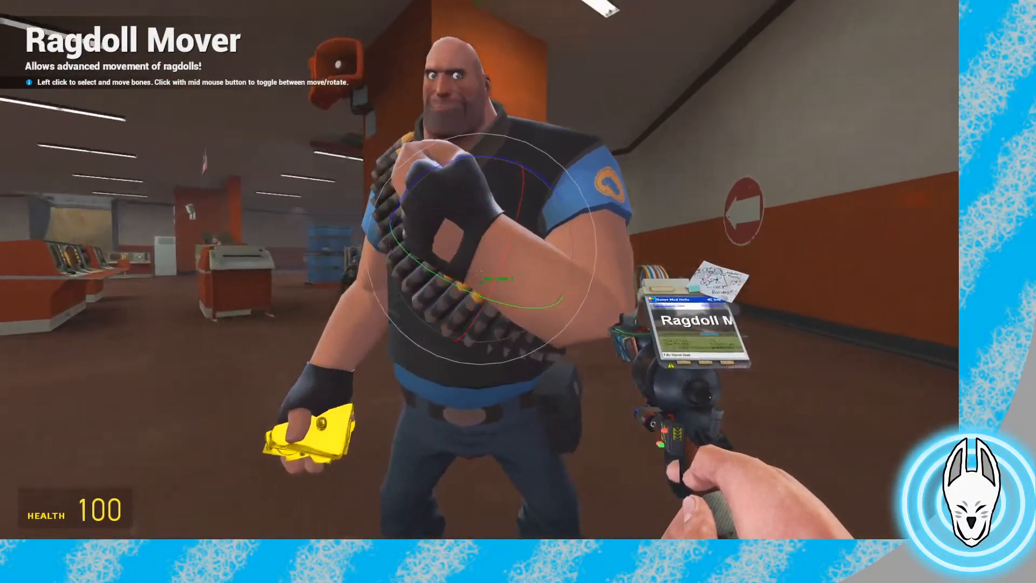
middle_click(480, 270)
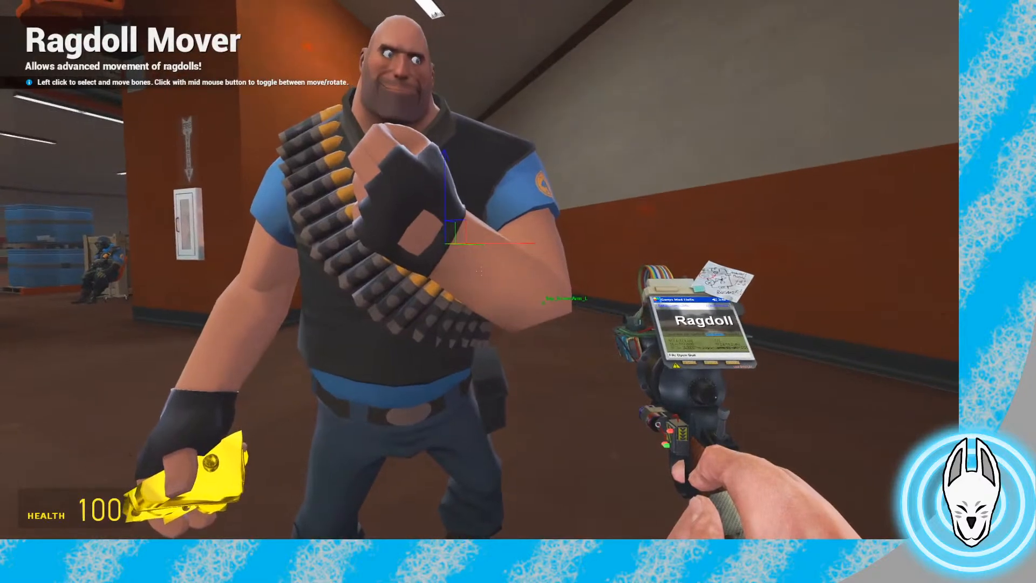
middle_click(479, 270)
key(s)
drag(480, 270, 480, 270)
key(w)
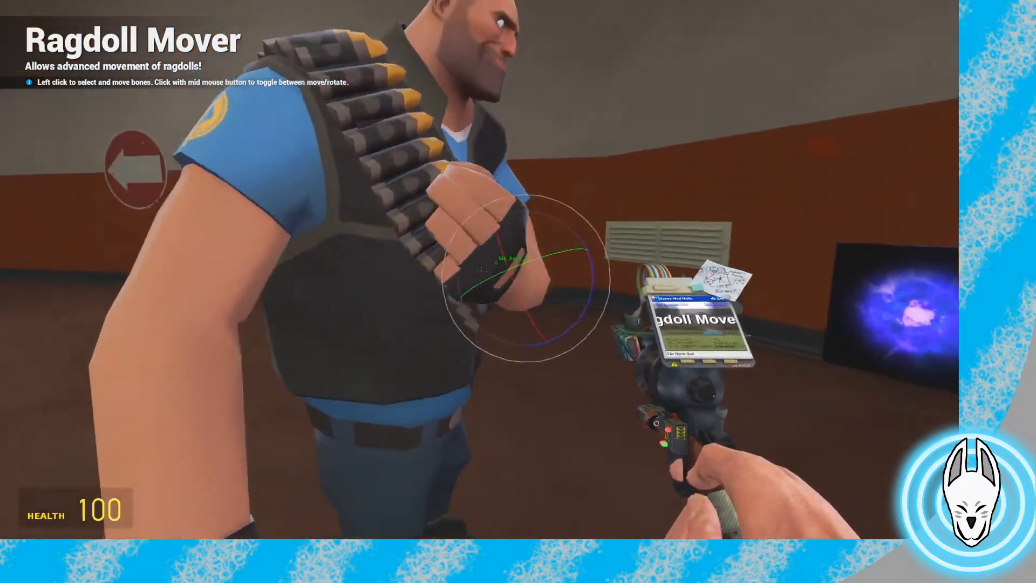
middle_click(480, 270)
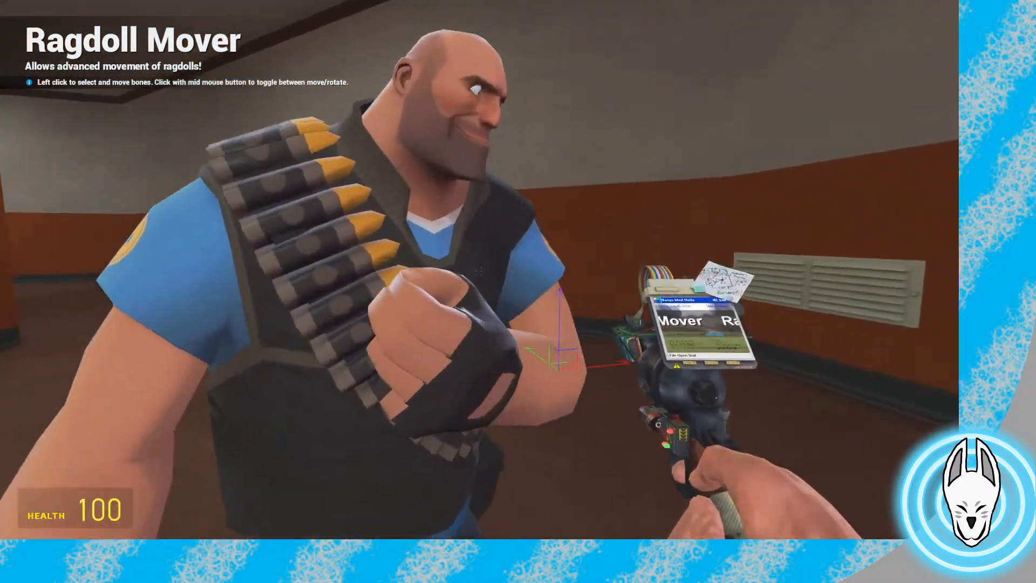
Adjust the Heavy's left arm with further moves and rotations so the forearm crosses his chest toward the ammo belt
key(q)
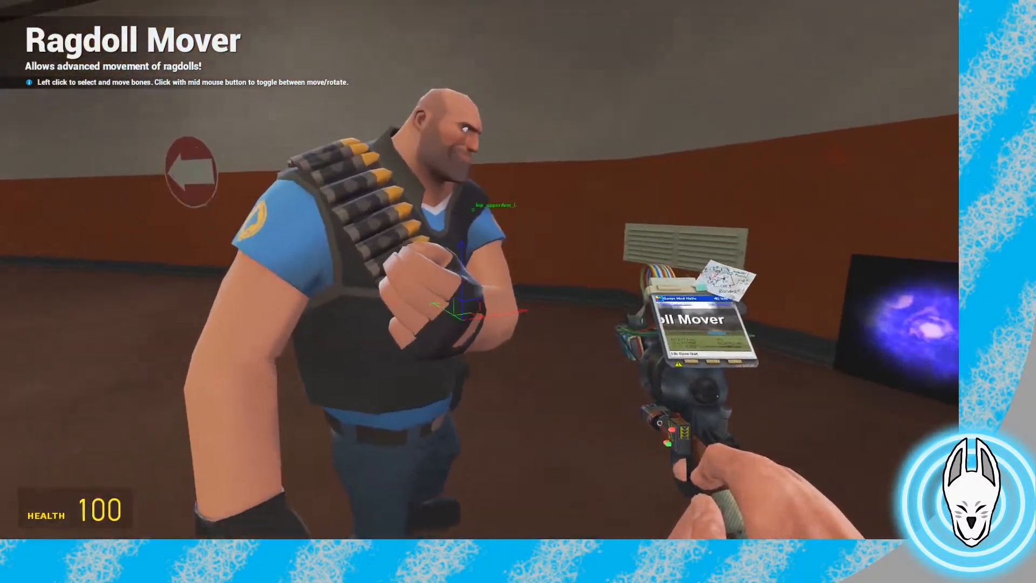
middle_click(481, 271)
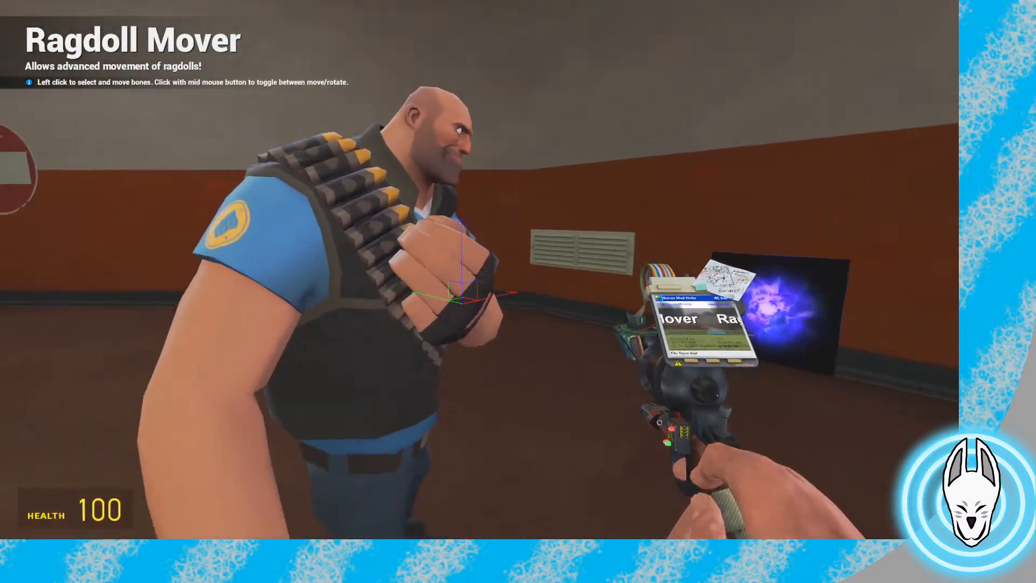
drag(480, 271, 480, 272)
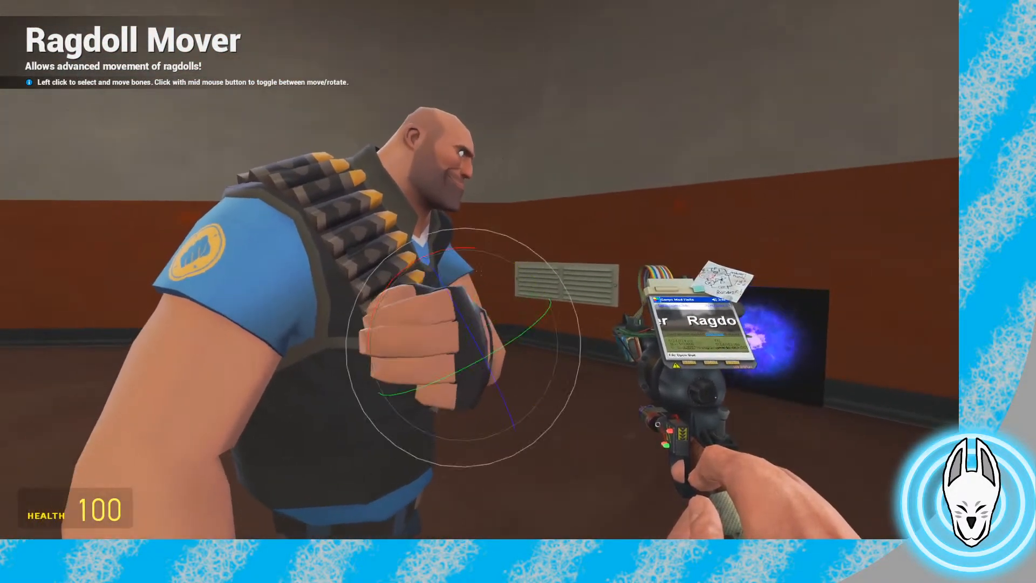
key(w)
middle_click(480, 272)
key(s)
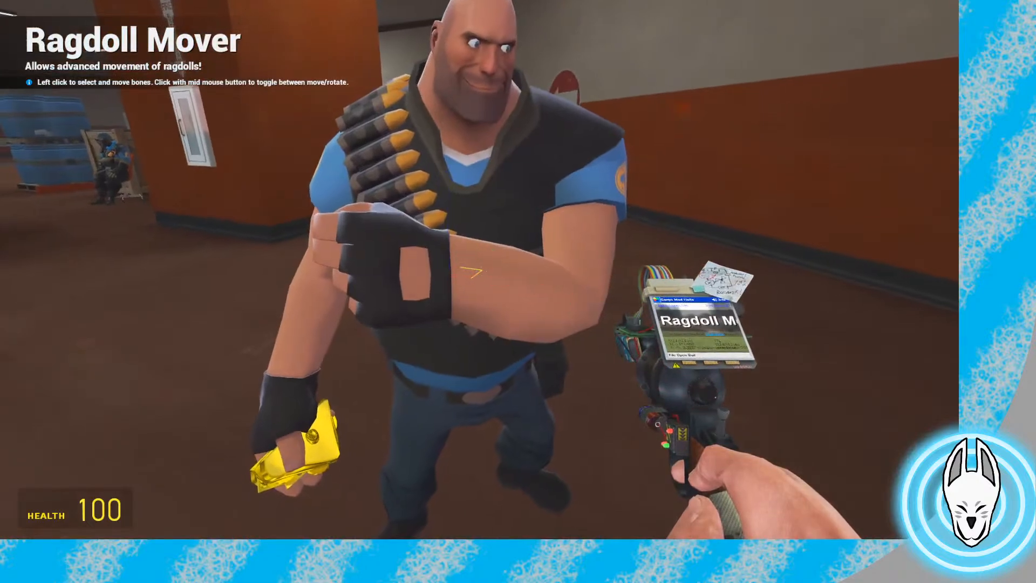
drag(481, 271, 480, 272)
key(d)
middle_click(480, 271)
key(a)
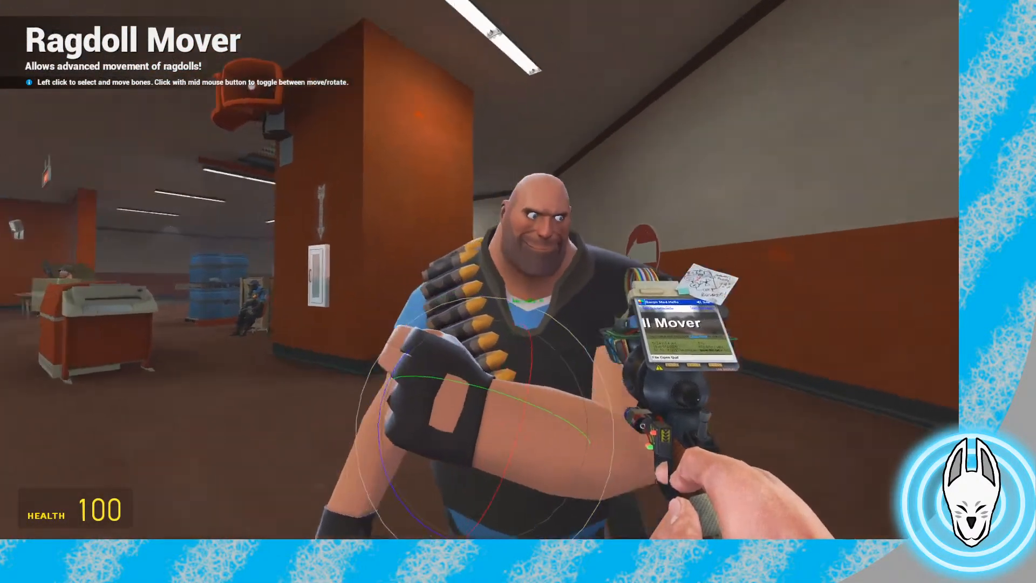
Record the Heavy's crossed-arm pose as a keyframe at frame 40
key(s)
key(c)
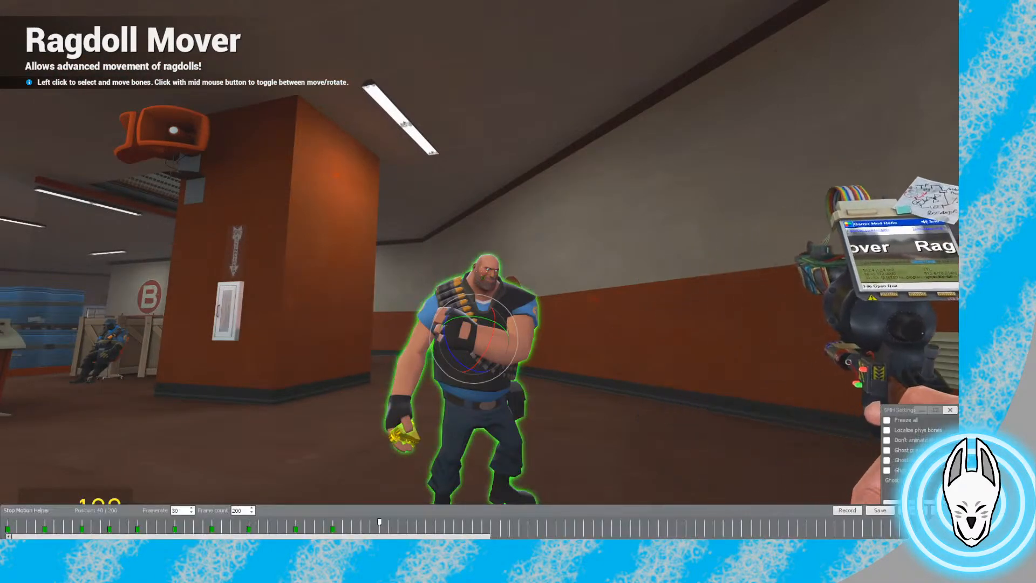
click(848, 510)
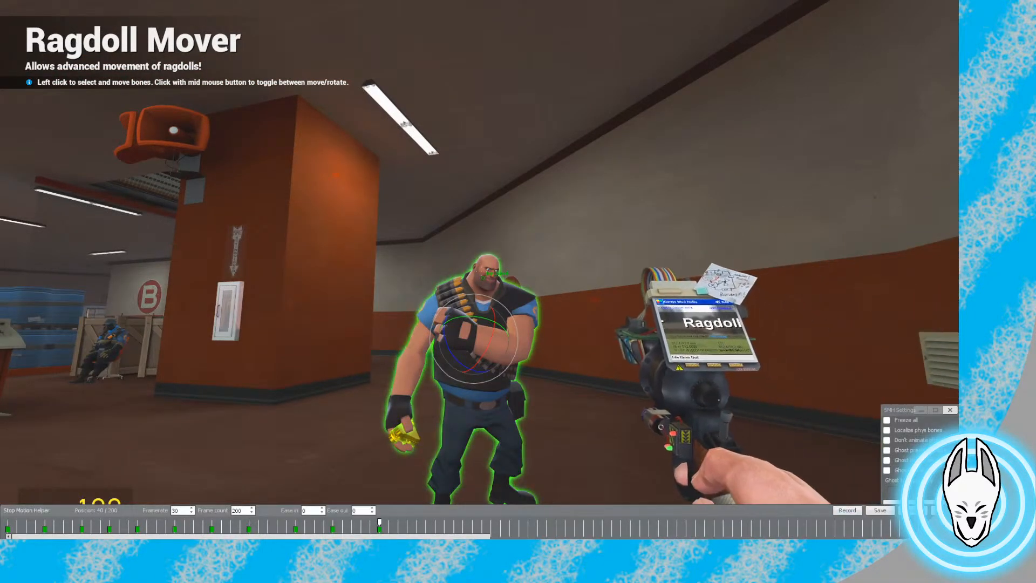
Rewind the timeline to frame 0 and play back the Heavy's animation to review the arm swing
drag(370, 522, 7, 523)
key(m)
key(p)
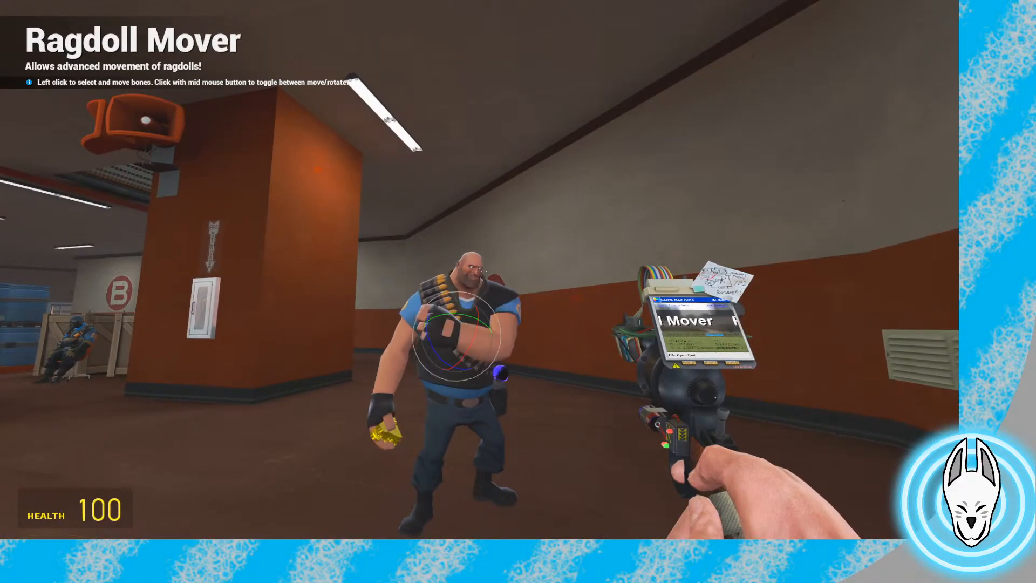
key(m)
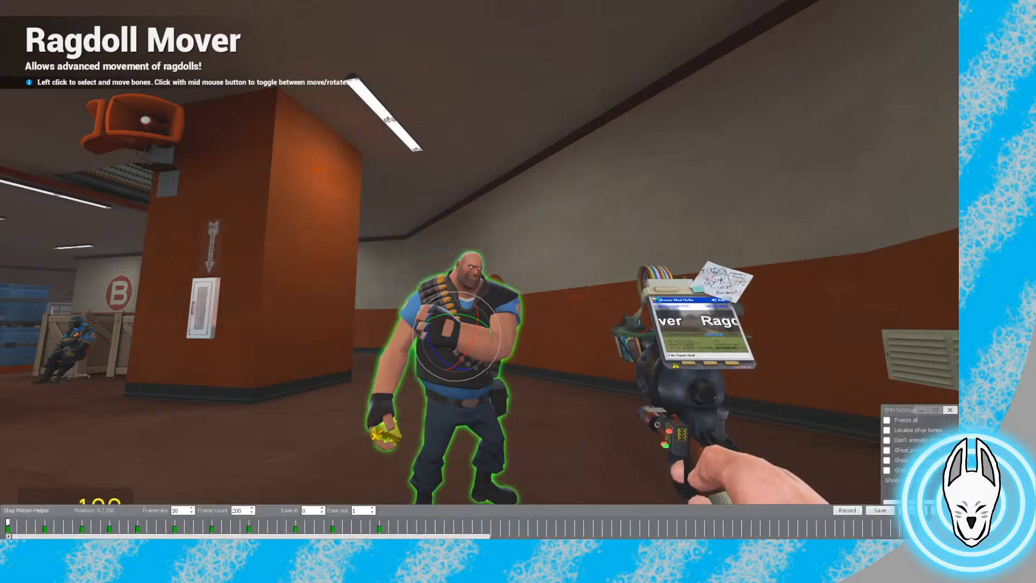
Scrub through the last keyframes and set the ease in of the frame 40 keyframe to 1
click(296, 523)
drag(324, 523, 342, 522)
key(Right)
key(Right)
key(Right)
key(Right)
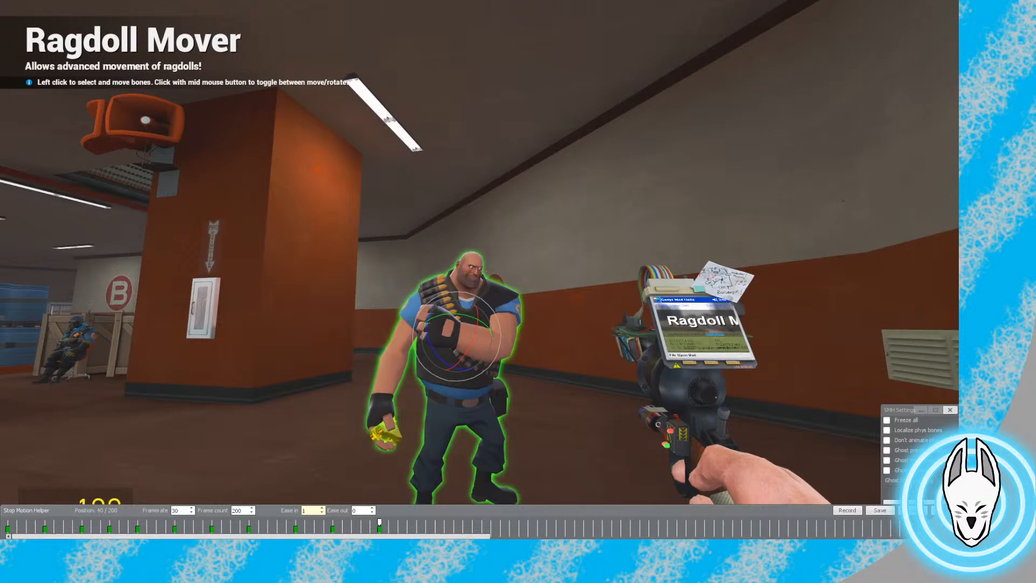
Record the Heavy's pose at frame 39 as a keyframe and move that keyframe to frame 45
key(Left)
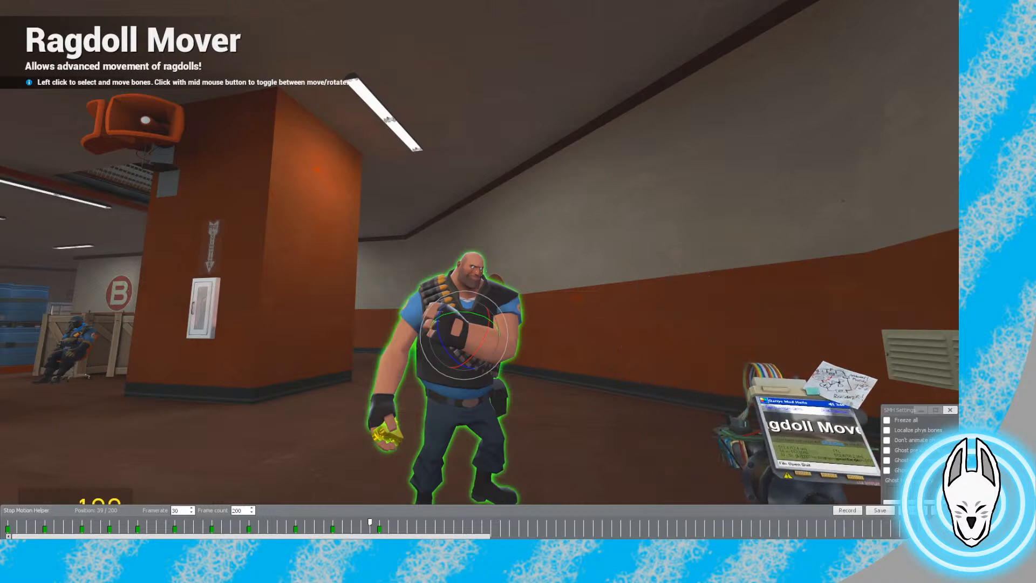
key(Up)
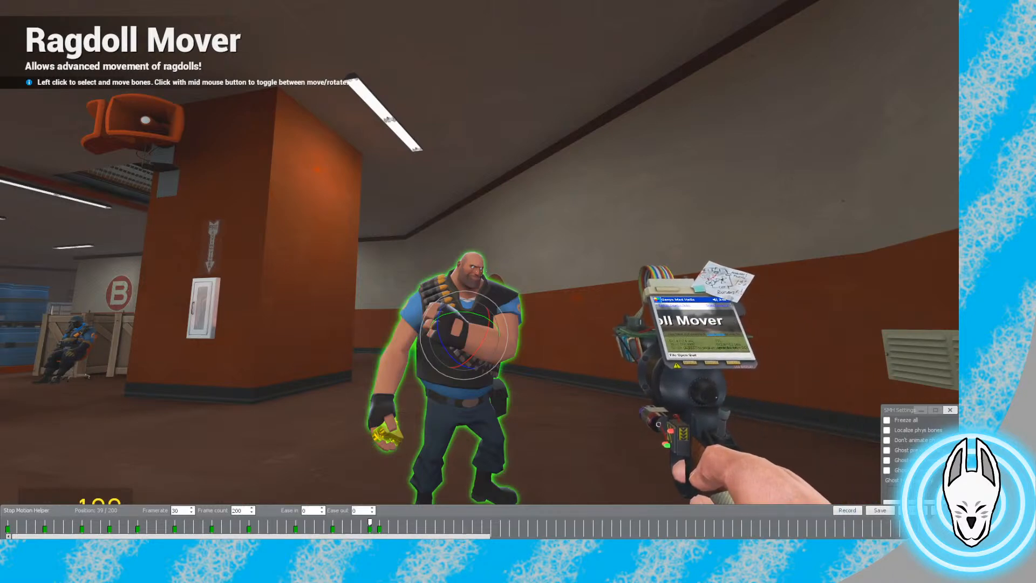
key(Right)
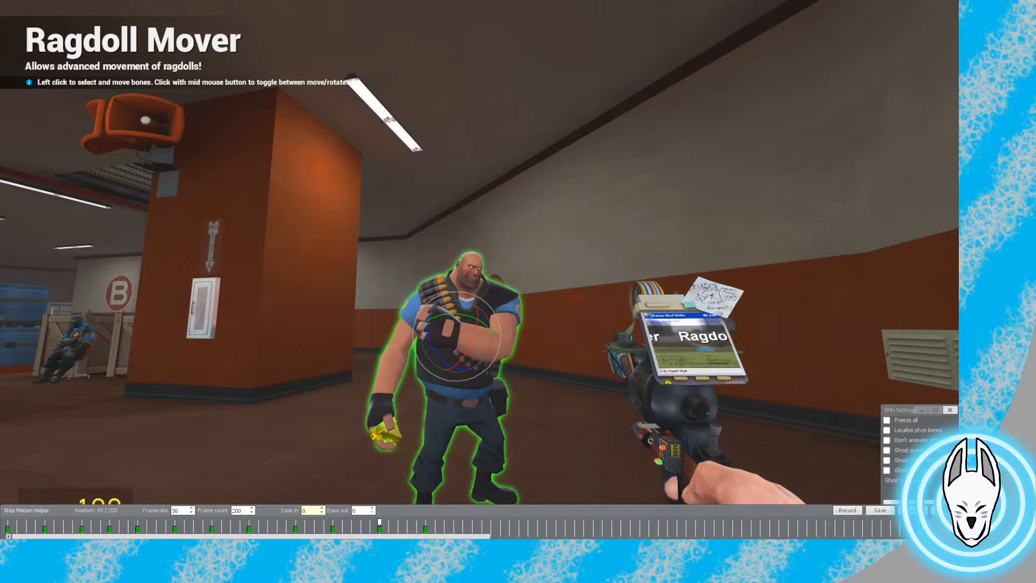
At frame 50, rotate and move the Heavy's left upper arm to lift the crossed forearm away from his chest
key(Right)
key(Right)
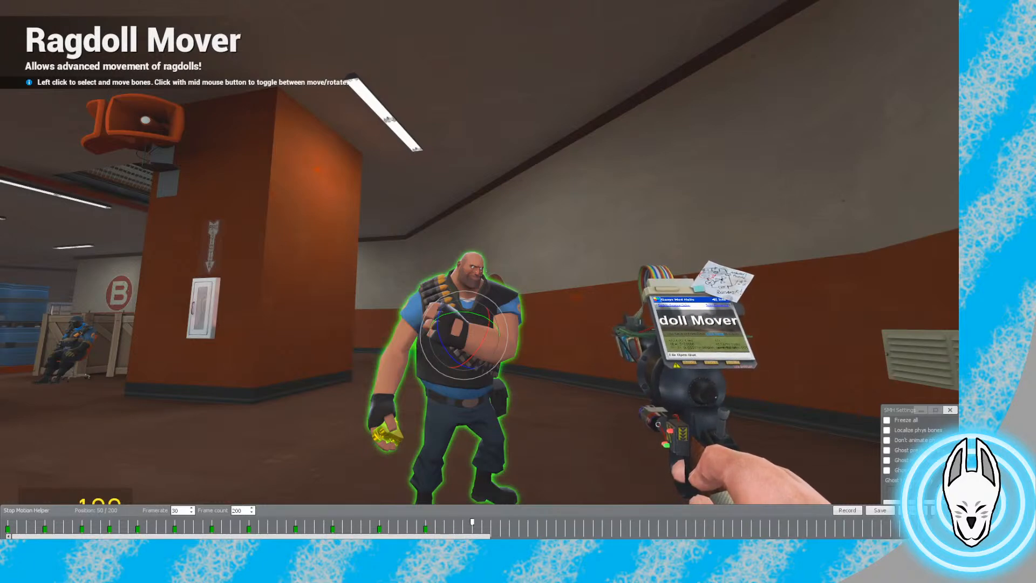
key(c)
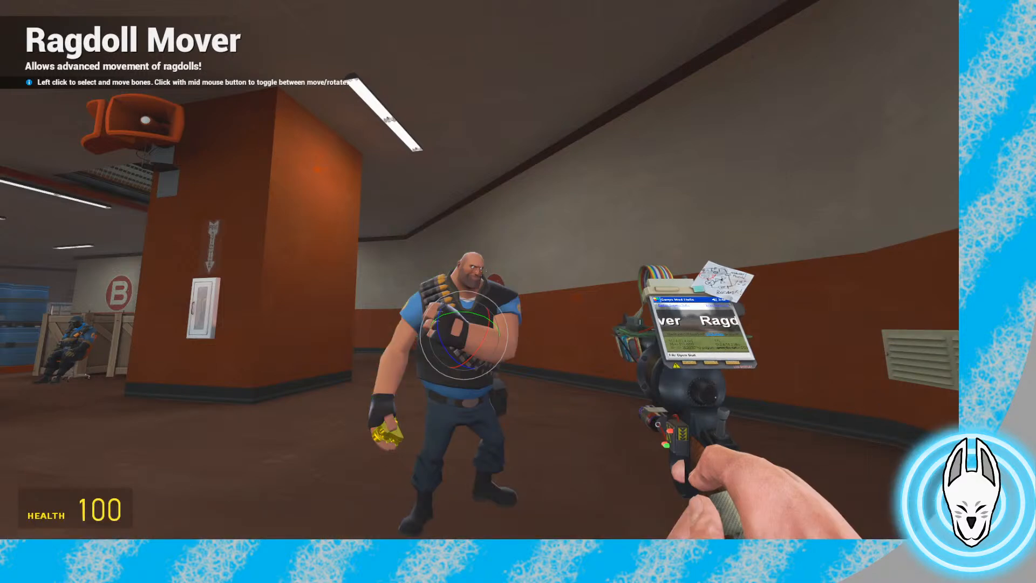
key(c)
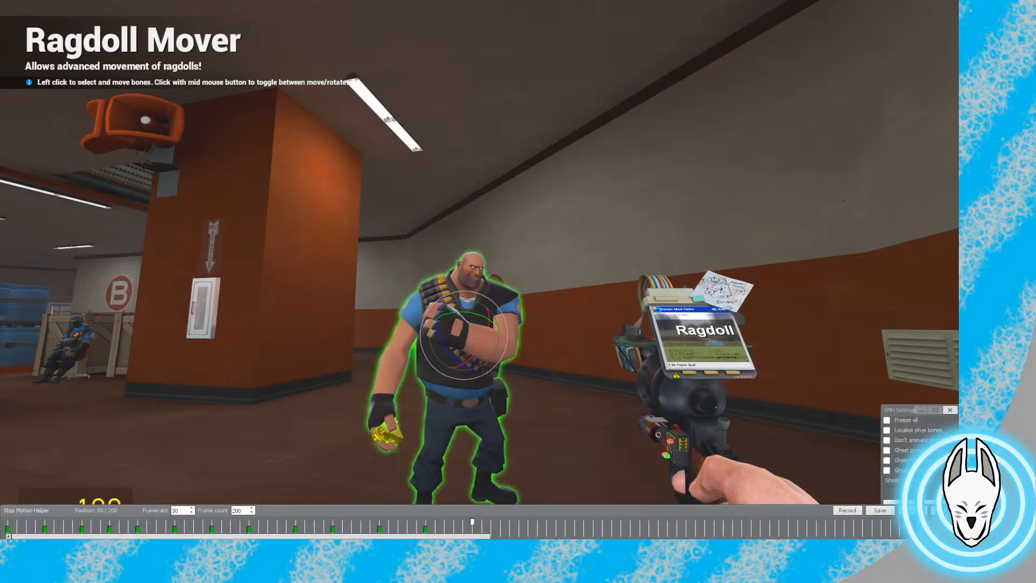
key(q)
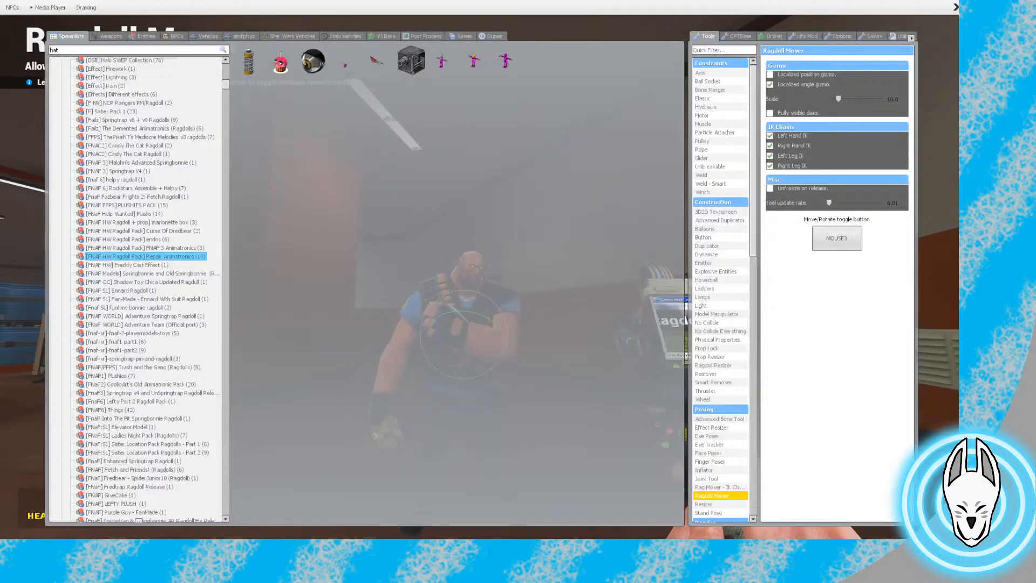
key(q)
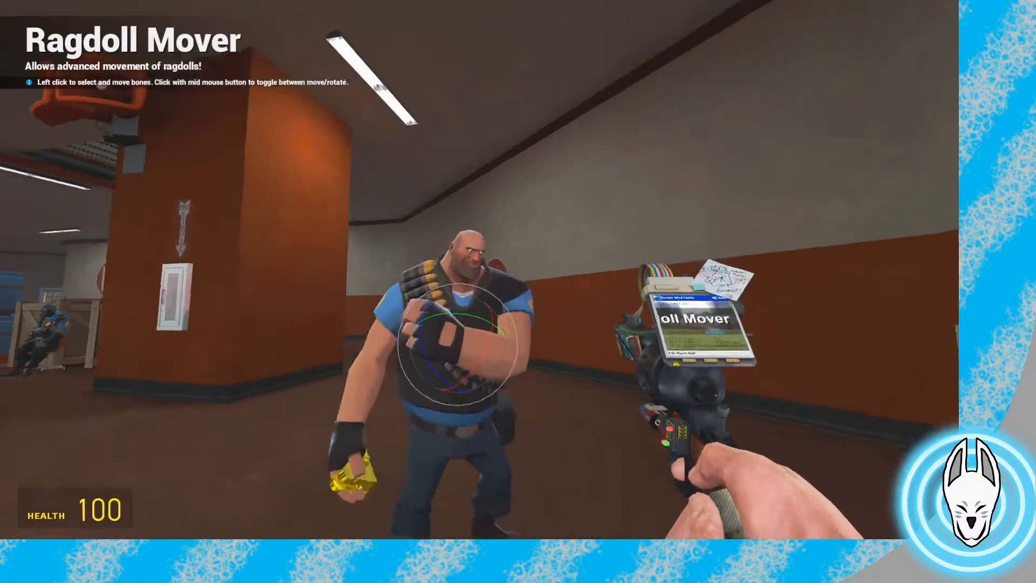
key(w)
middle_click(481, 270)
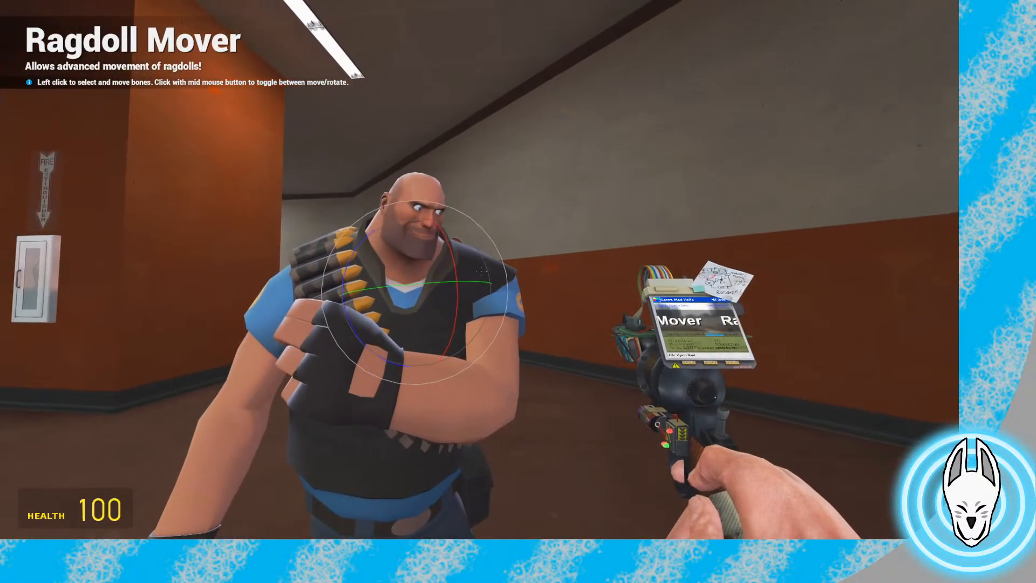
key(d)
key(w)
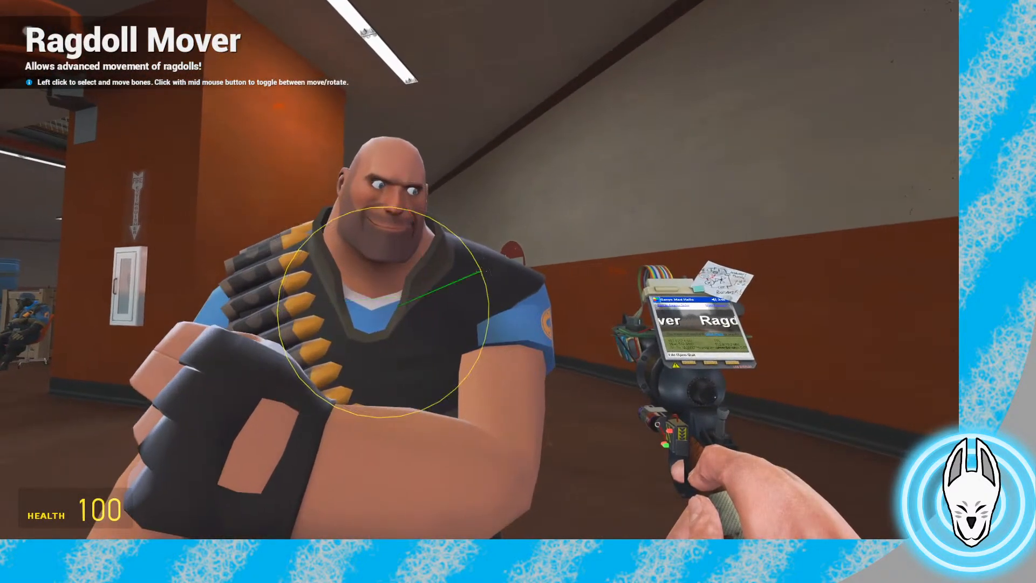
key(d)
key(s)
drag(481, 271, 480, 271)
key(w)
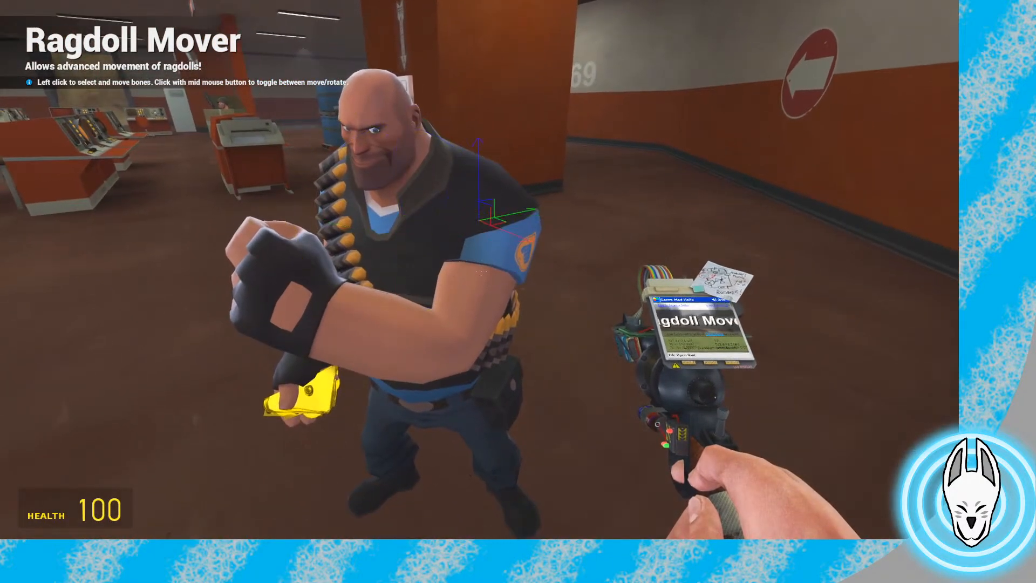
Swing the Heavy's left arm out to his side and turn the hand so its palm faces forward
key(s)
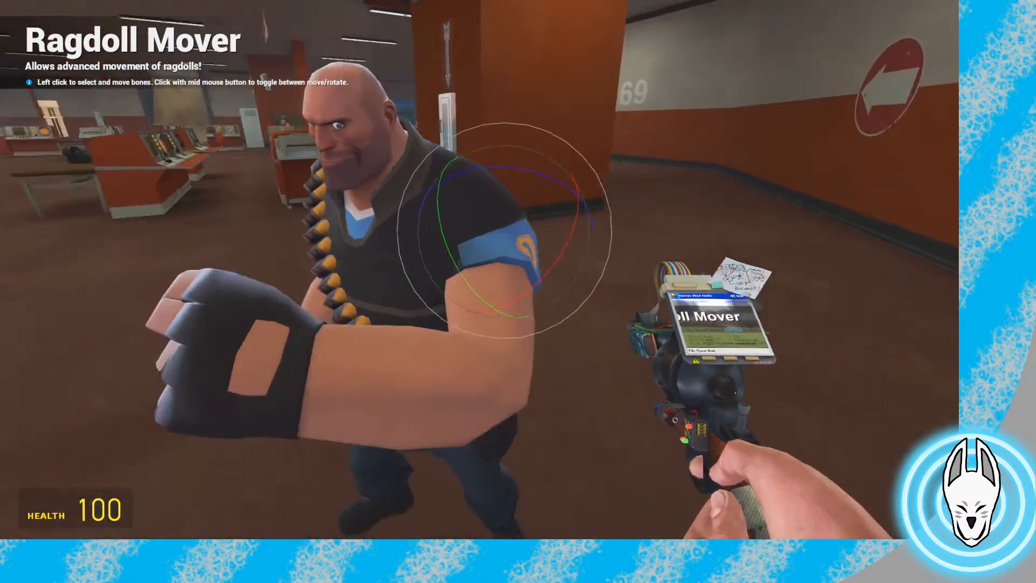
drag(479, 270, 480, 270)
key(w)
click(480, 270)
key(s)
key(w)
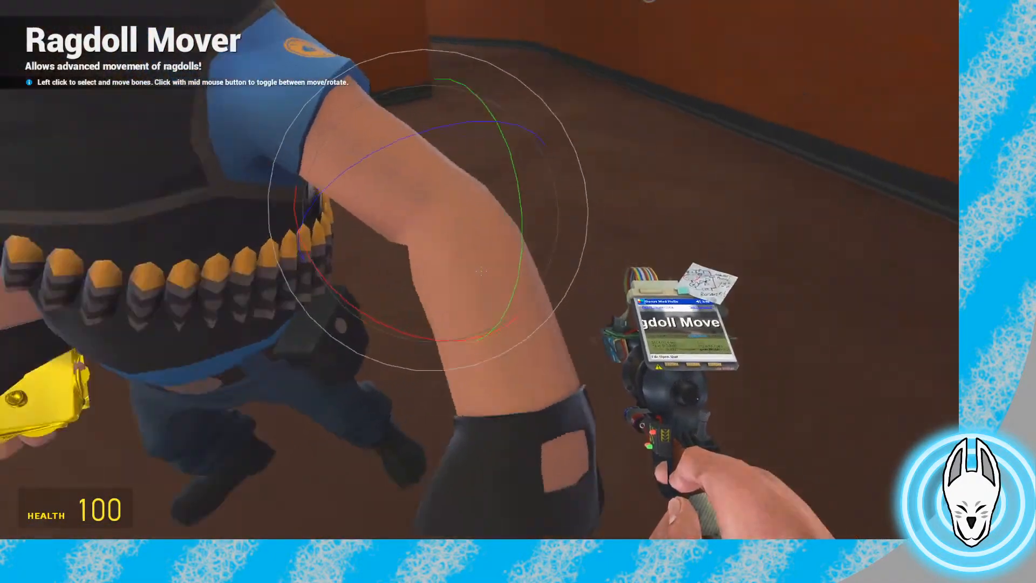
key(s)
click(480, 269)
key(w)
drag(480, 270, 480, 270)
key(s)
key(w)
key(a)
key(s)
Turn off the Left Hand IK and Right Hand IK chains for Ragdoll Mover and check the outstretched arm
scroll(480, 270, down, 2)
click(518, 292)
click(518, 291)
key(q)
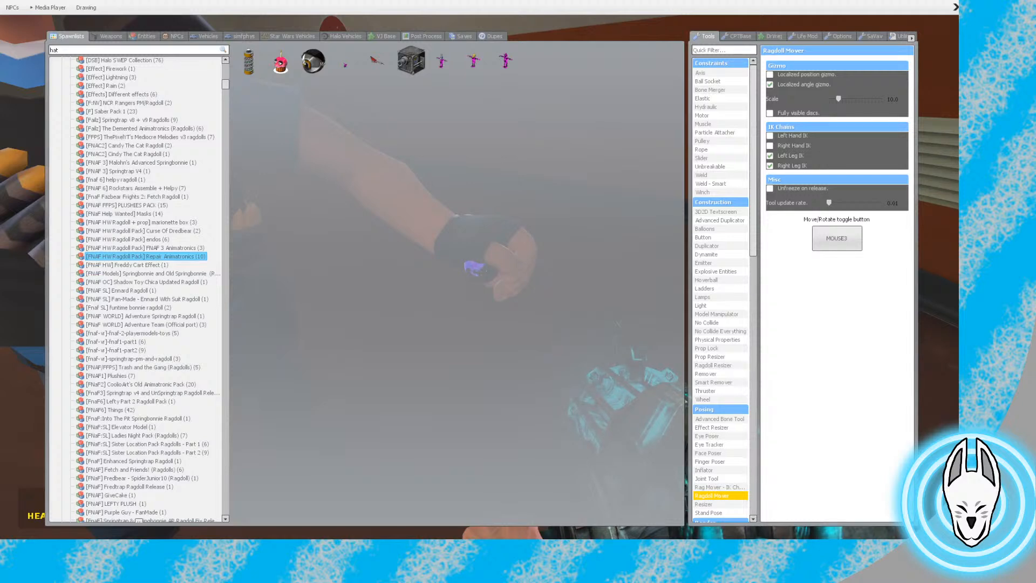
click(712, 495)
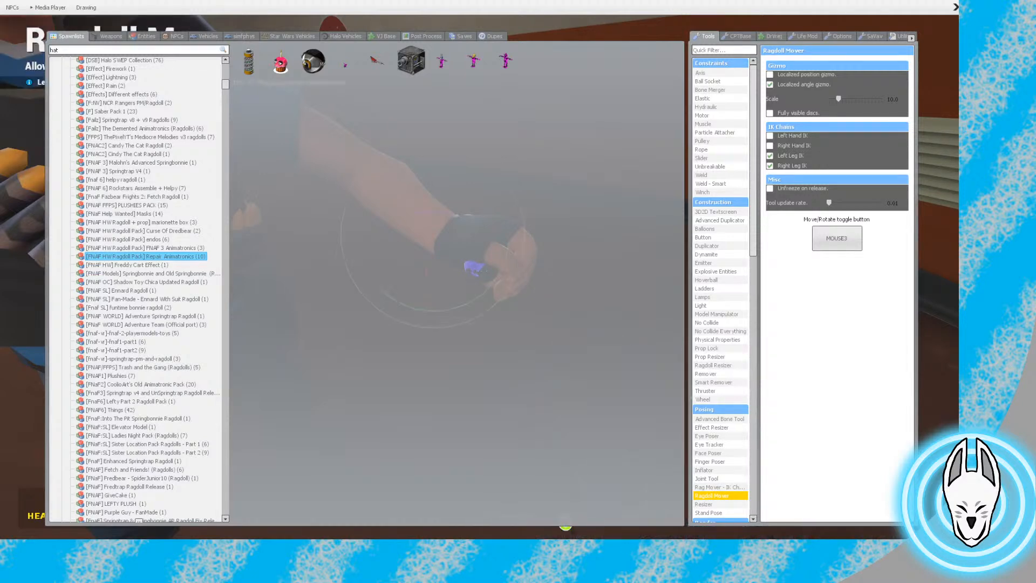
key(q)
key(d)
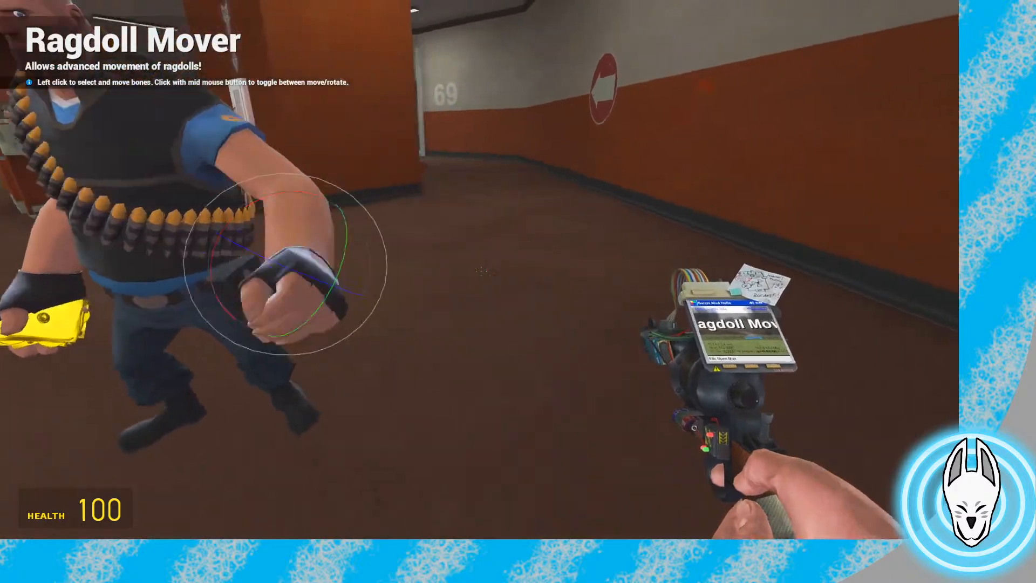
key(a)
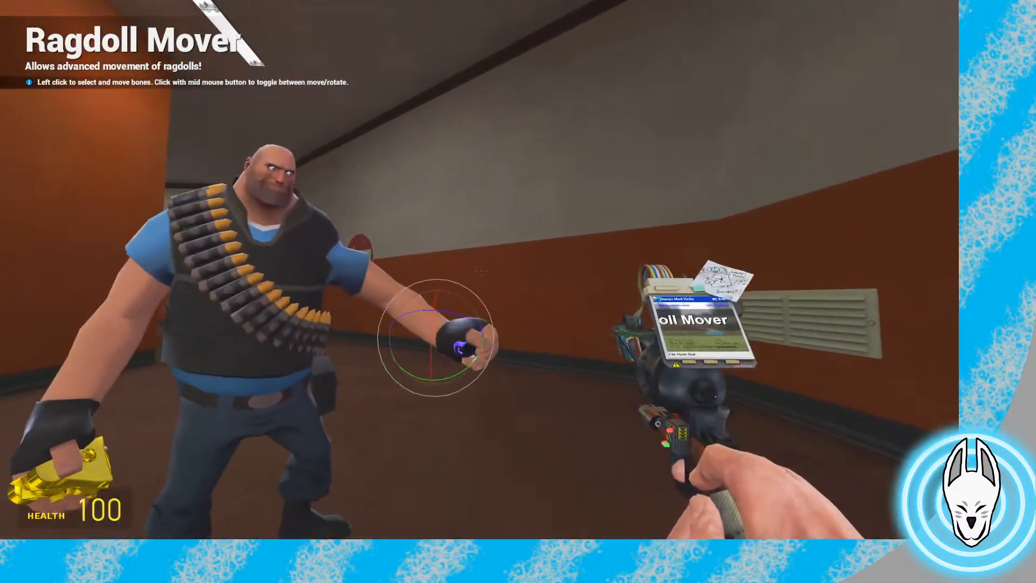
key(q)
click(710, 461)
key(q)
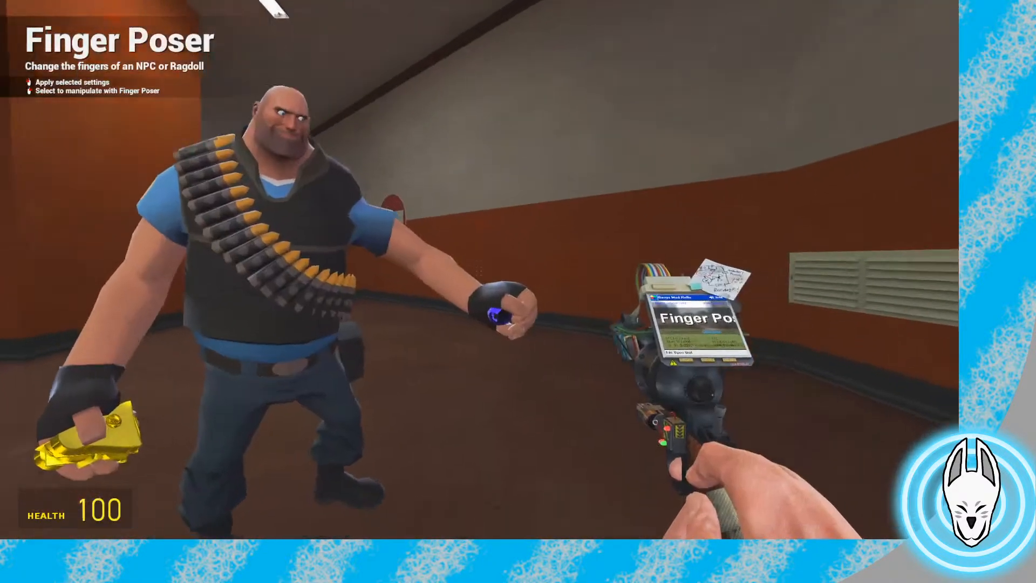
key(w)
key(d)
key(q)
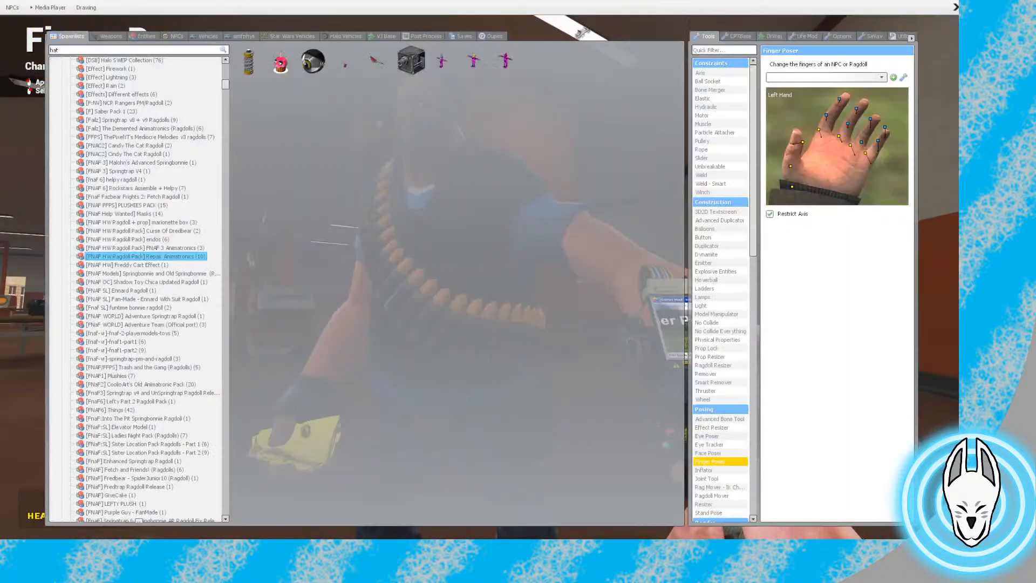
click(712, 495)
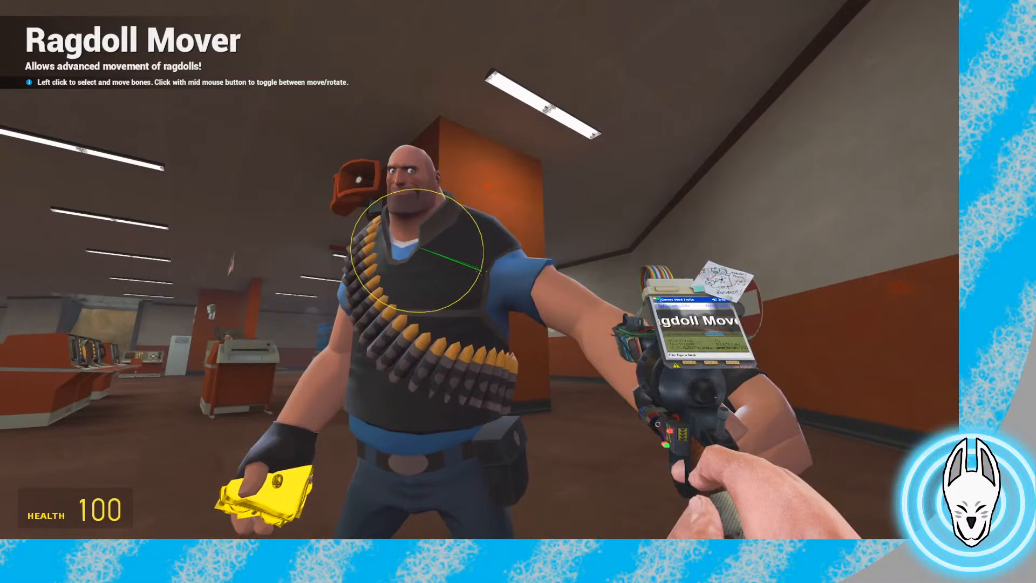
Re-enable both hand IK chains and rotate the Heavy's upper torso to follow his outstretched left arm
key(q)
key(q)
drag(480, 271, 481, 271)
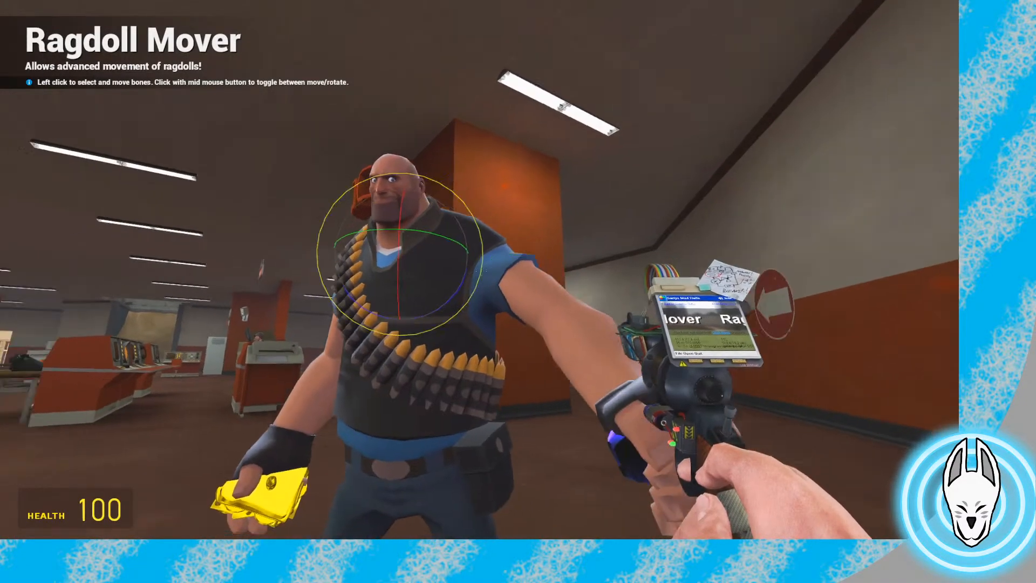
key(d)
key(space)
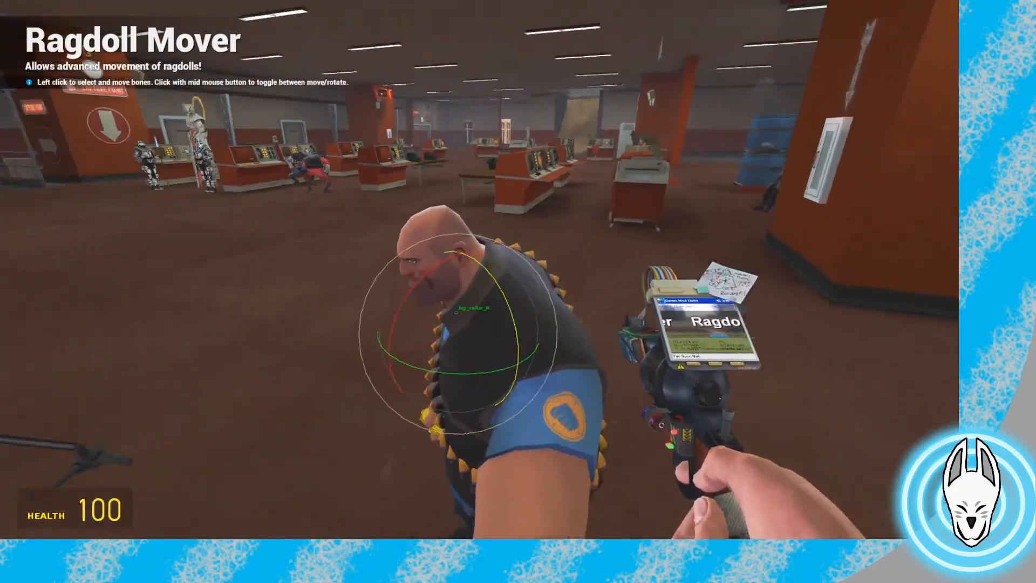
drag(481, 270, 480, 270)
key(a)
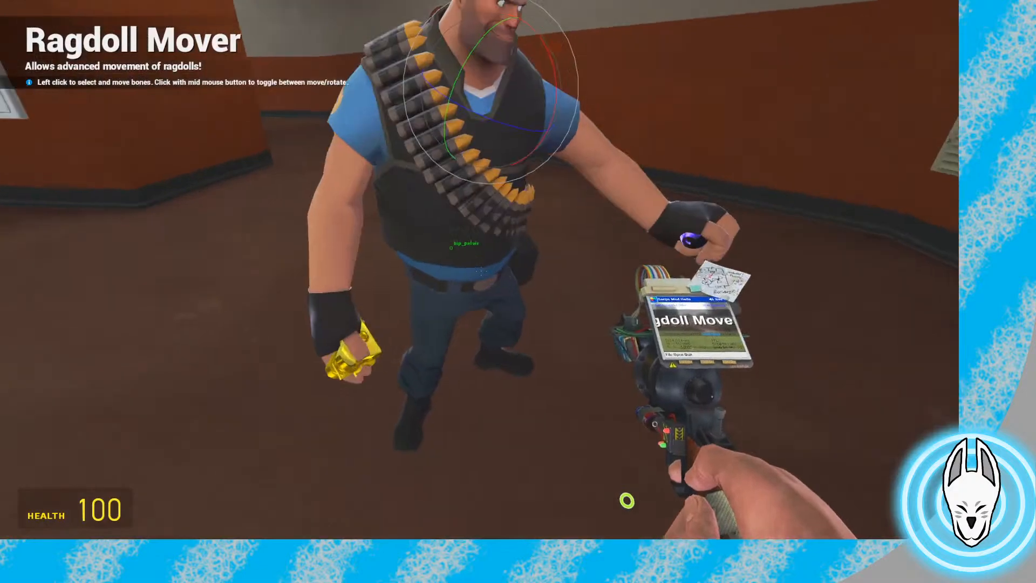
Turn off both hand IK chains and pose the fingers of the Heavy's left hand into a loose grip with Finger Poser
key(q)
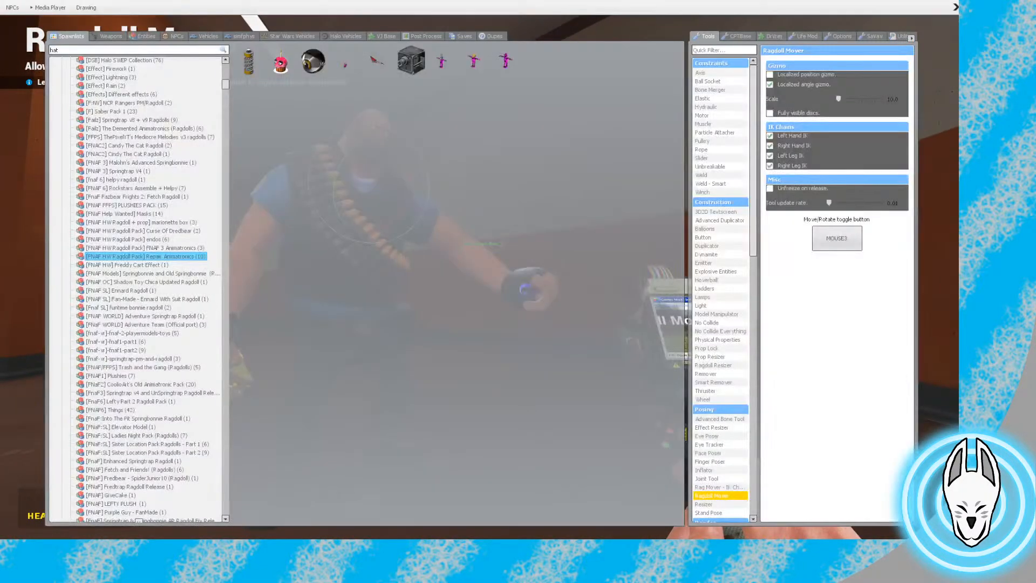
key(q)
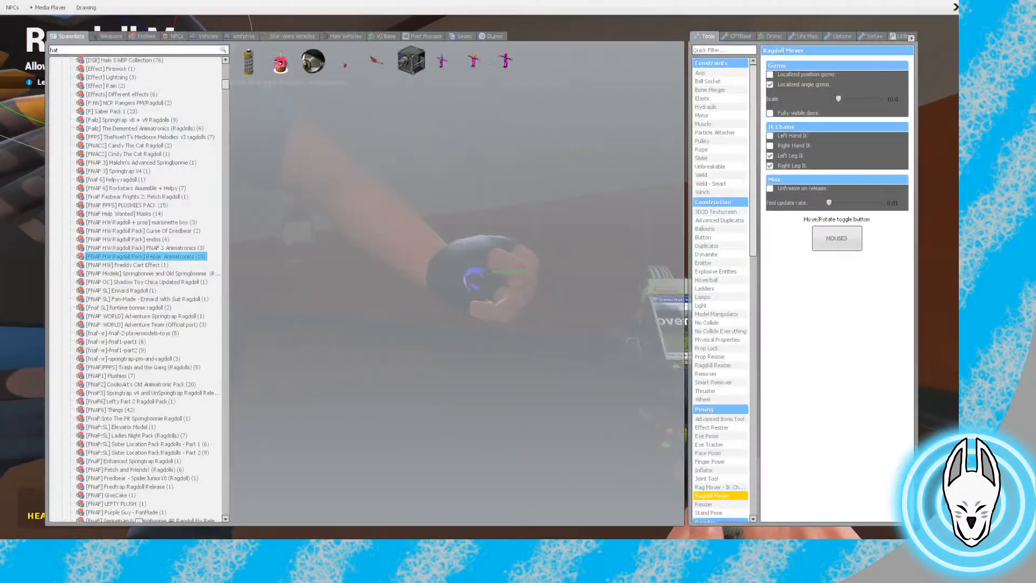
click(711, 461)
key(q)
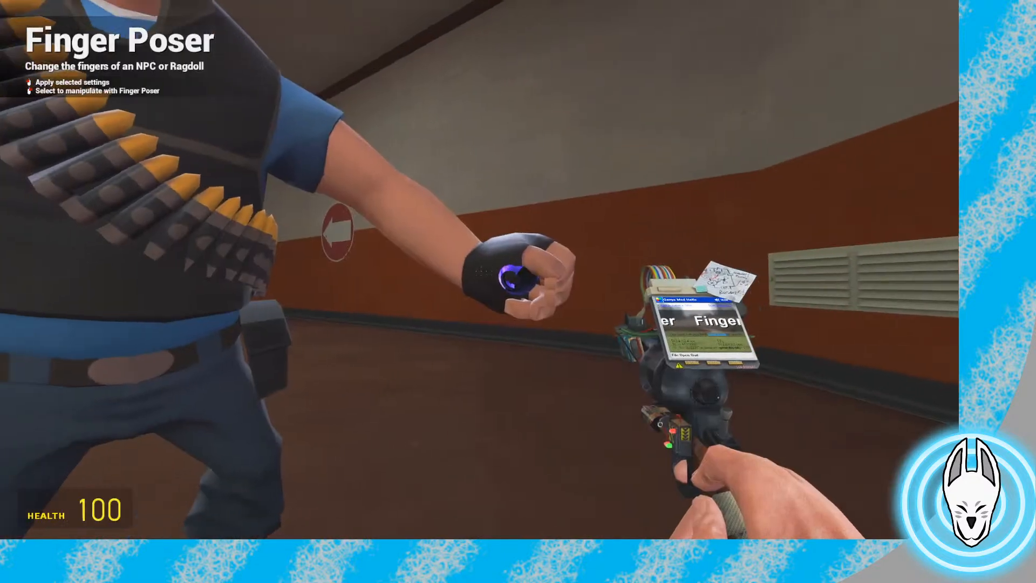
key(d)
key(c)
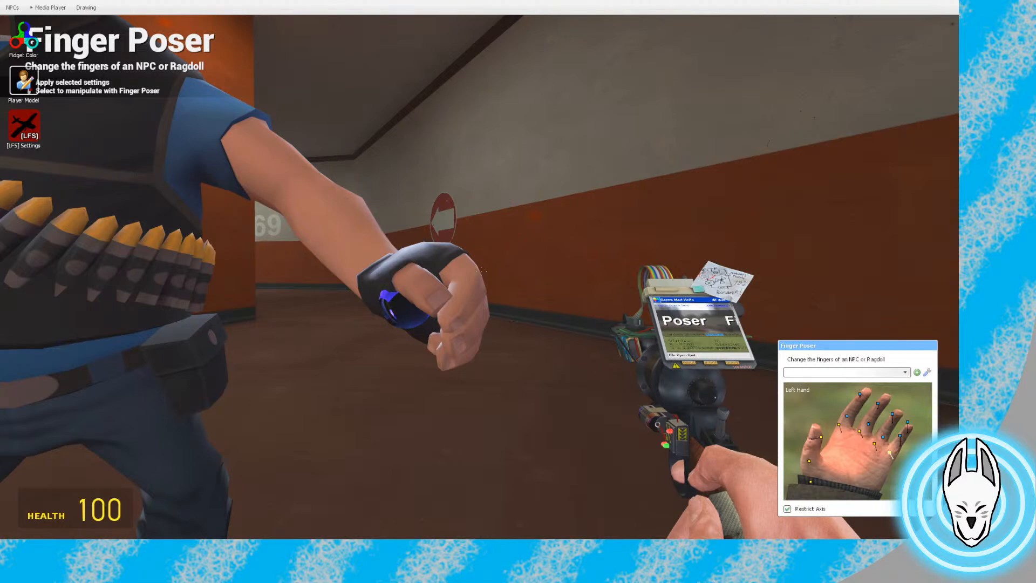
key(w)
key(s)
key(c)
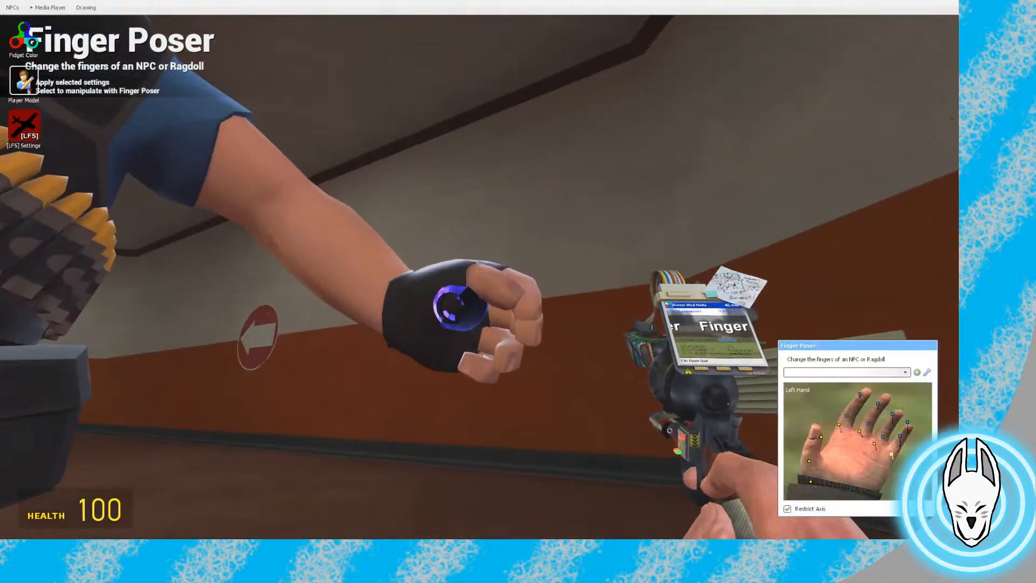
key(c)
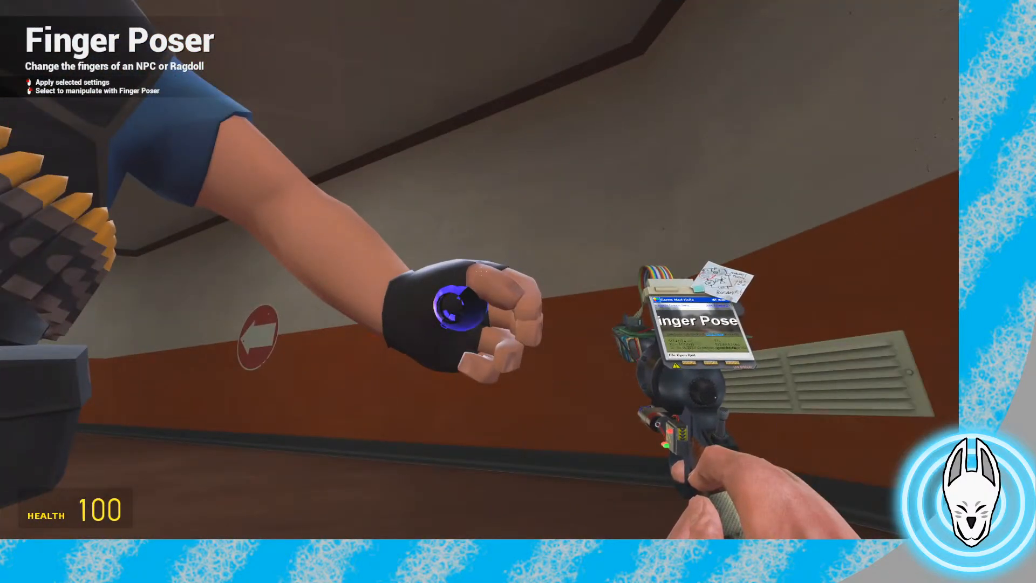
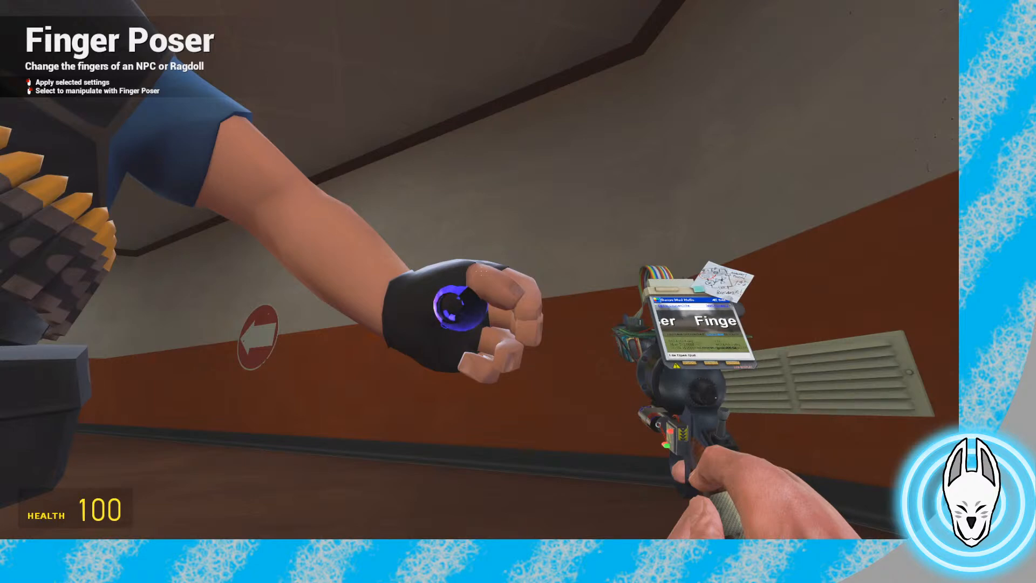
Switch to Ragdoll Mover, select the Heavy's left hand, and scrub the Stop Motion Helper timeline around frame 50 to review the arm swing
key(q)
click(712, 496)
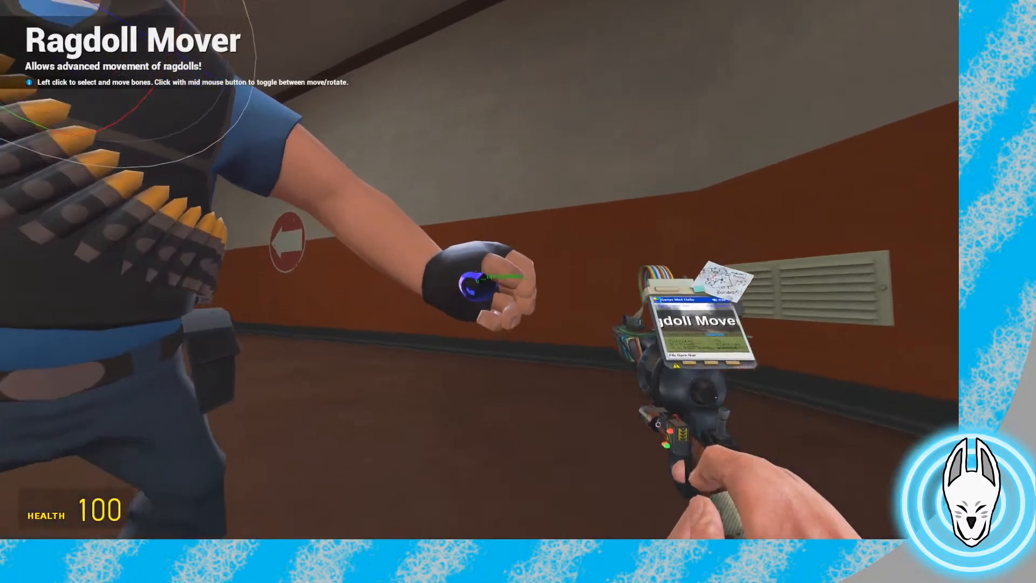
click(479, 271)
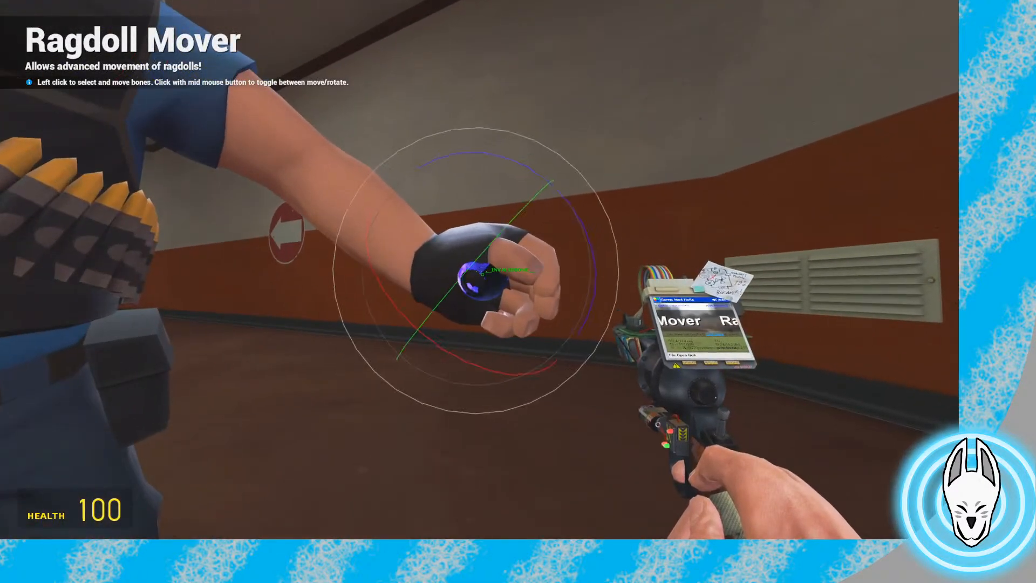
key(c)
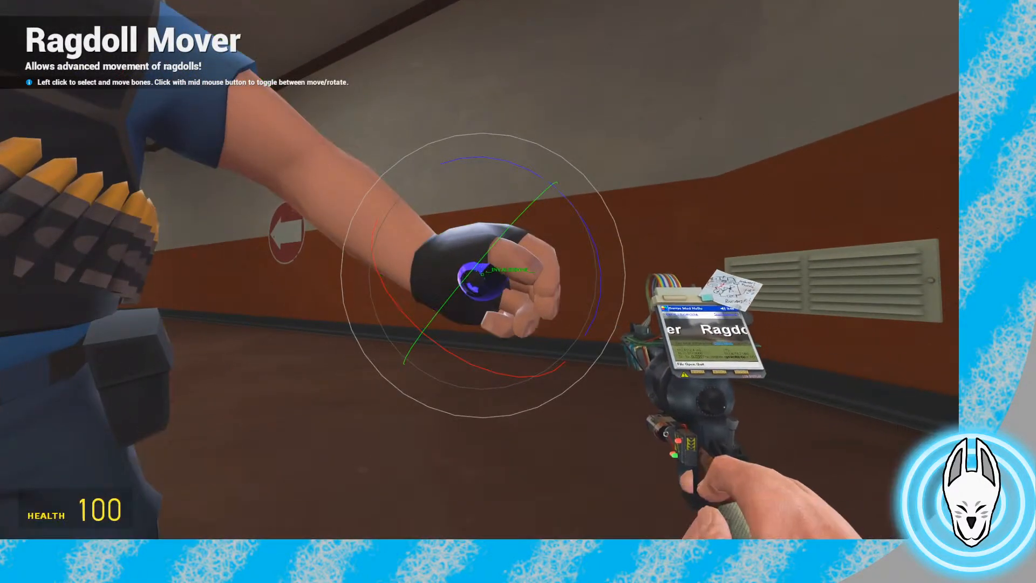
key(s)
key(c)
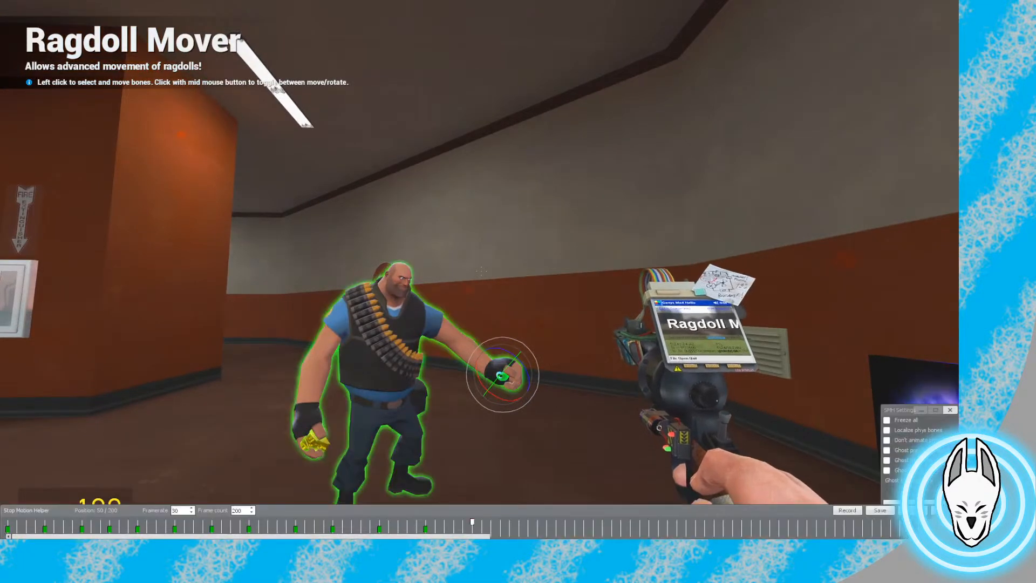
mouse_move(472, 522)
mouse_down()
mouse_move(416, 522)
mouse_move(472, 522)
mouse_up()
Rotate the Heavy's torso with Ragdoll Mover so his body turns with the outstretched left arm
key(w)
click(480, 271)
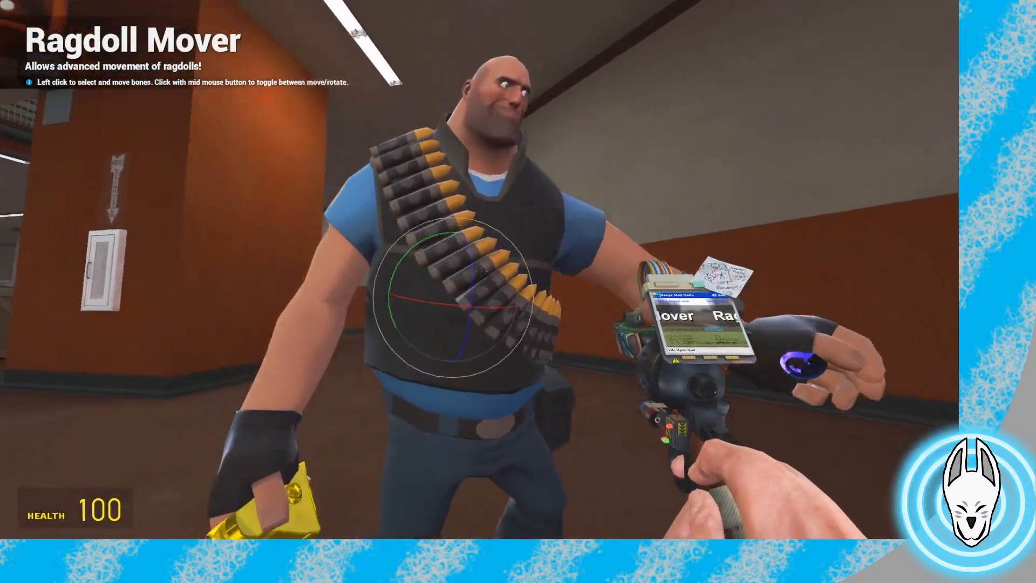
key(d)
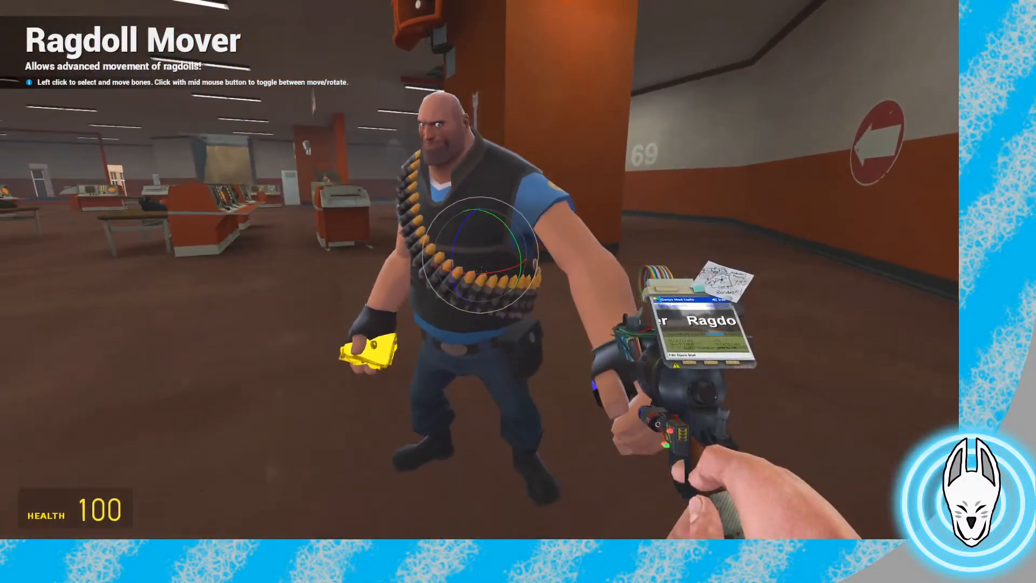
key(q)
key(q)
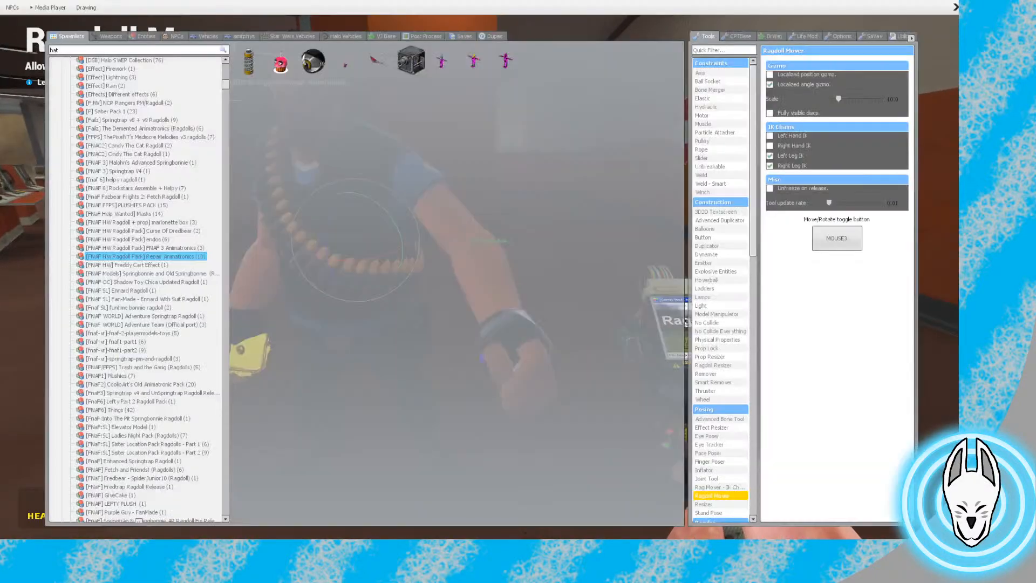
key(q)
drag(476, 270, 481, 269)
key(q)
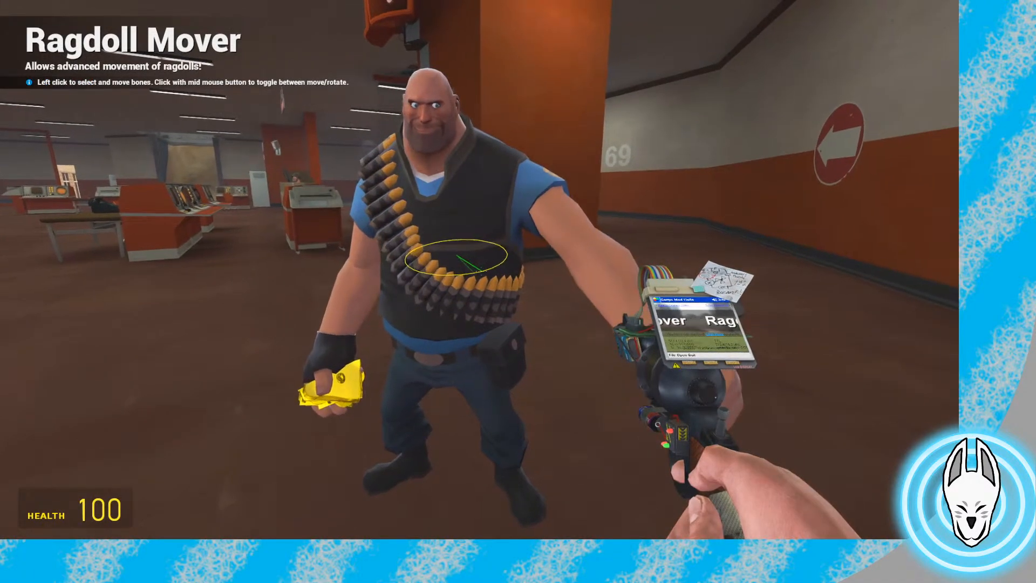
drag(480, 269, 480, 269)
key(w)
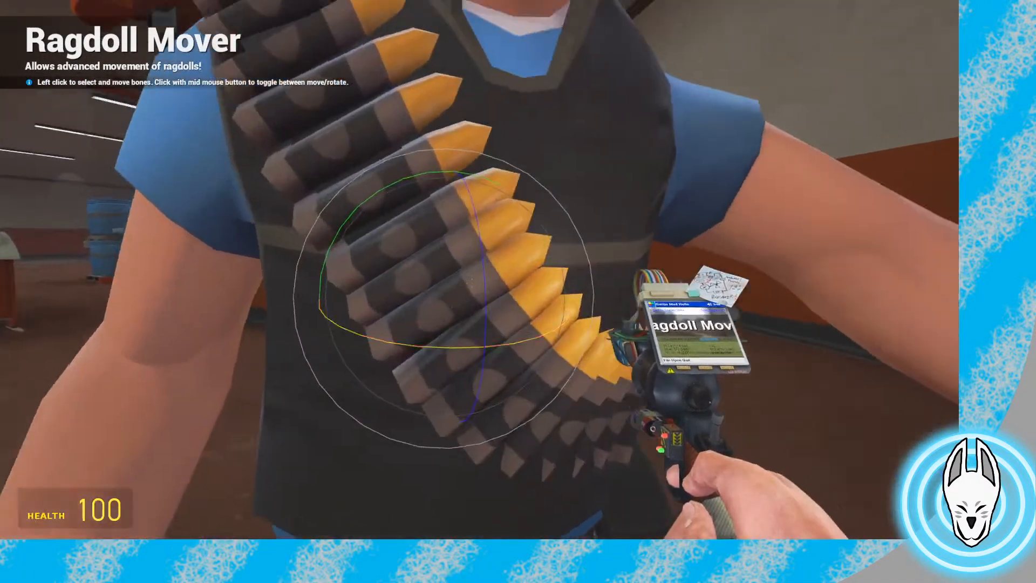
Turn the Heavy's head so he looks toward his outstretched left arm
key(s)
key(s)
key(w)
click(480, 269)
key(w)
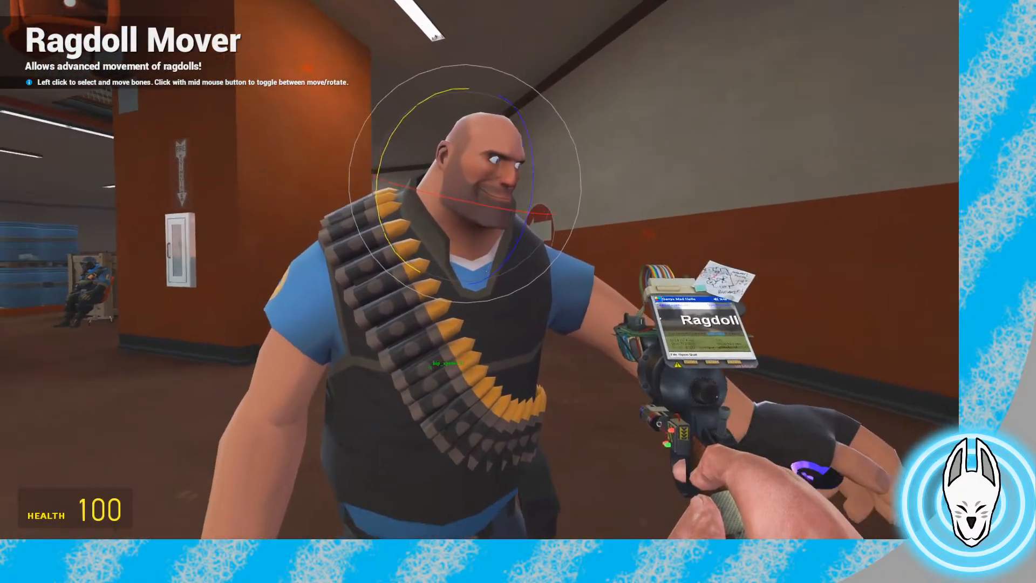
key(a)
drag(480, 270, 480, 270)
key(d)
key(s)
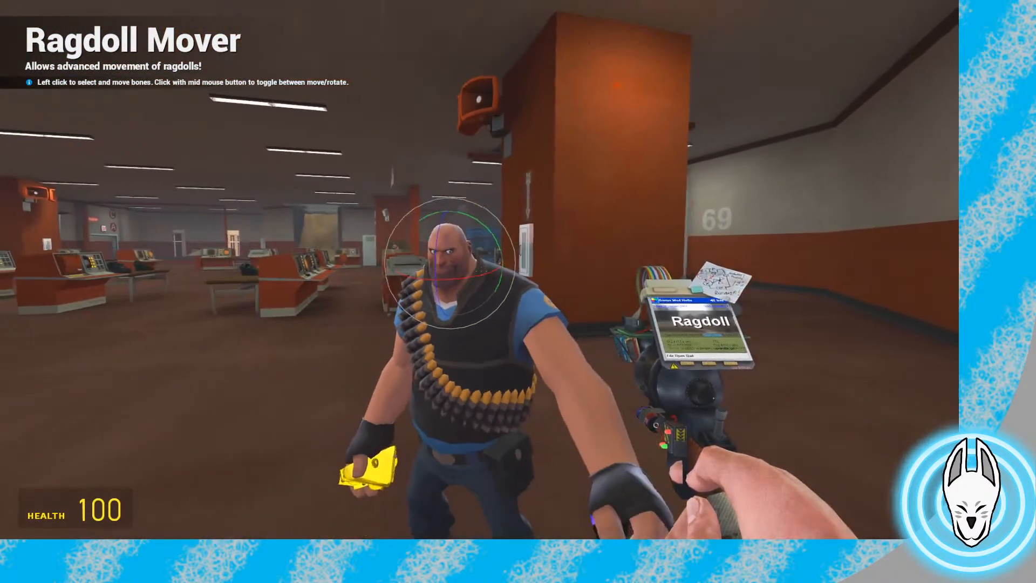
key(w)
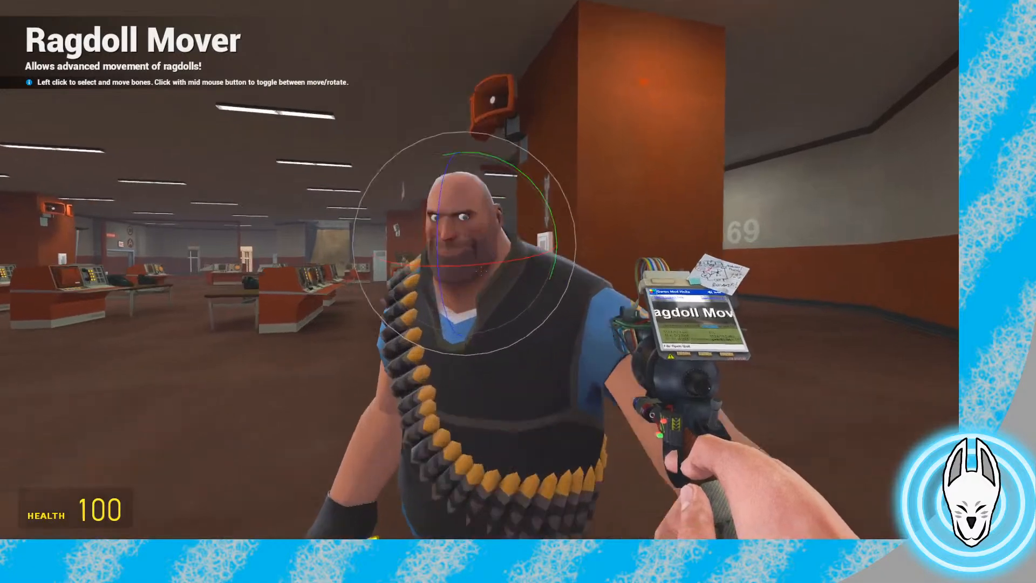
key(w)
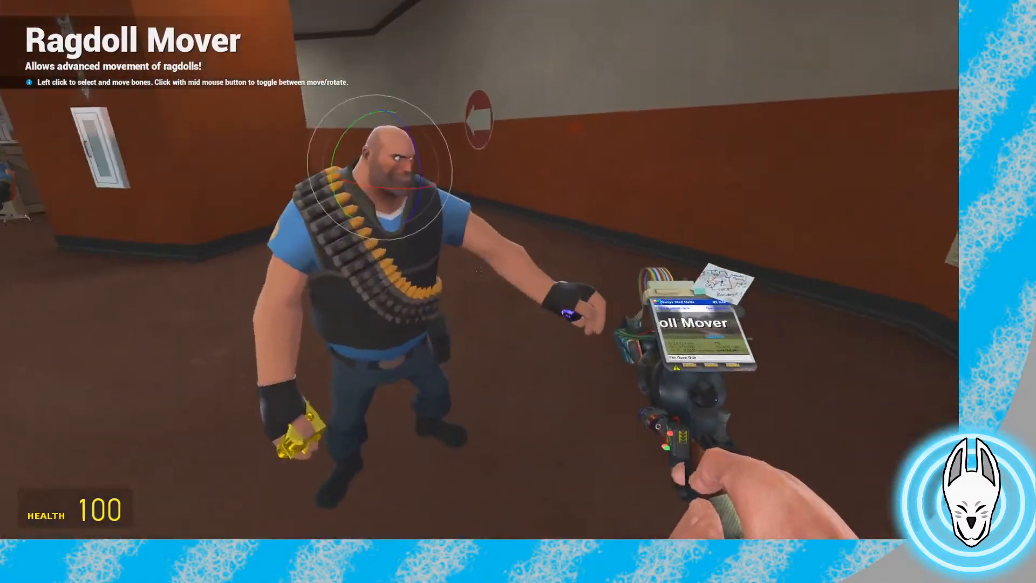
Adjust the direction of the Heavy's eyes with Eye Poser
key(q)
click(707, 436)
key(q)
key(s)
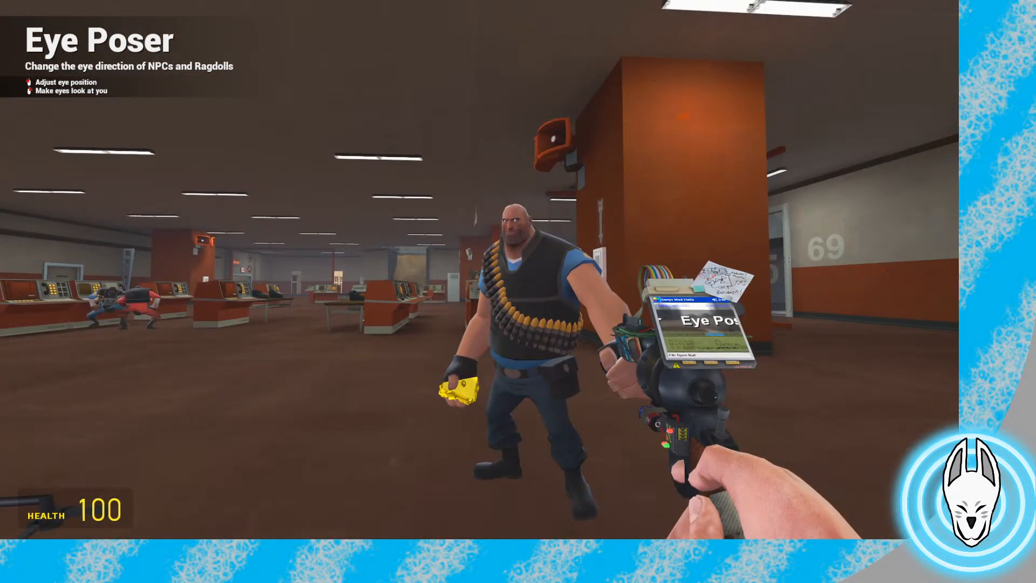
key(q)
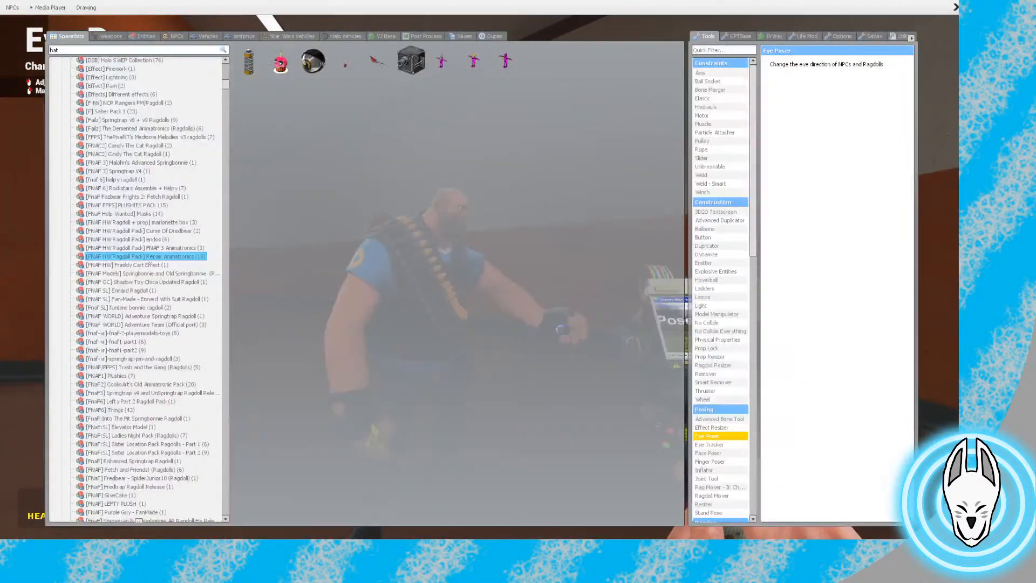
Return to Ragdoll Mover and refine the rotation of the Heavy's upper body
click(713, 495)
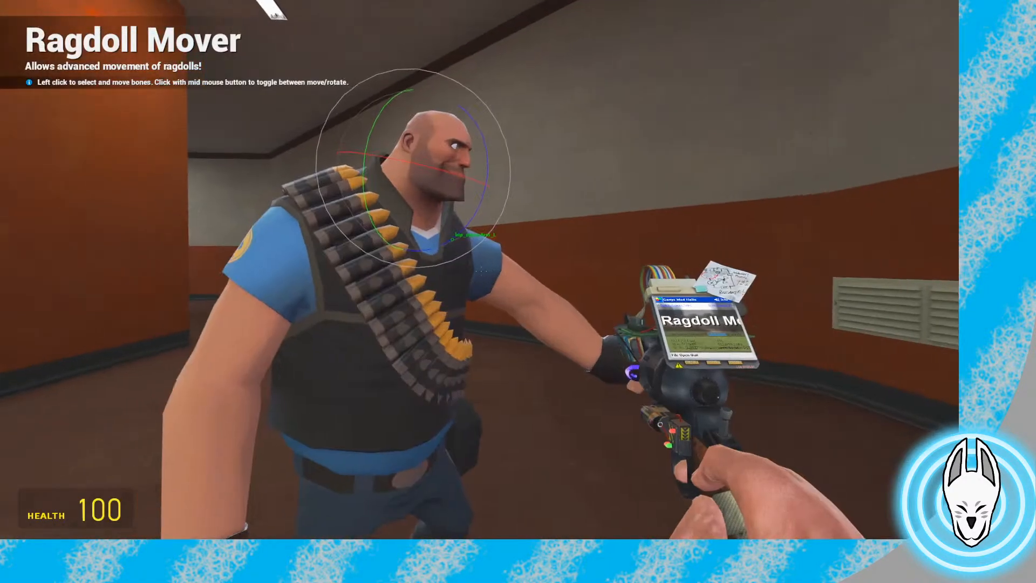
key(q)
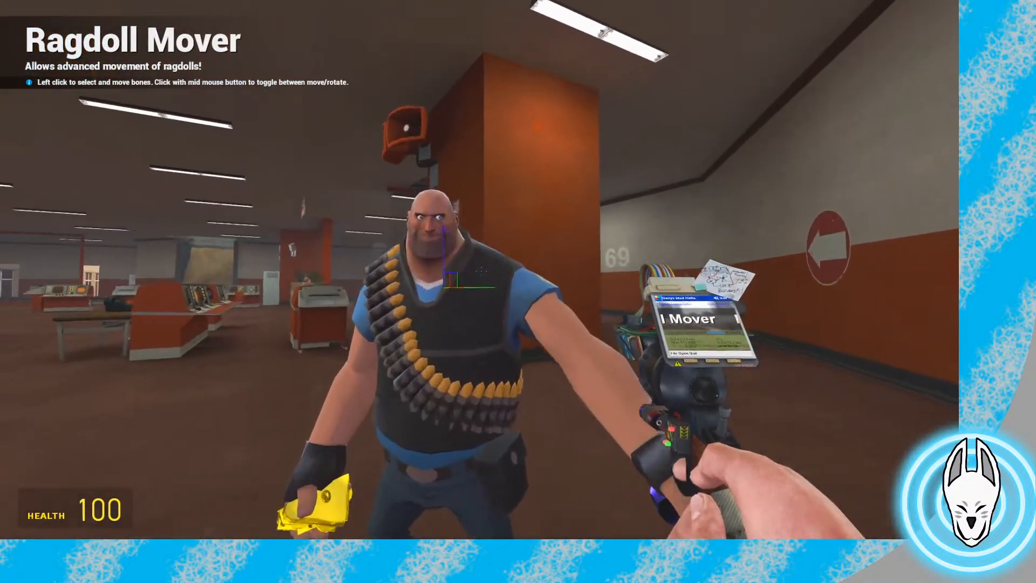
middle_click(481, 271)
key(d)
drag(481, 271, 481, 271)
key(a)
key(s)
key(w)
Rotate the Heavy's left forearm and hand so the palm turns downward
click(481, 271)
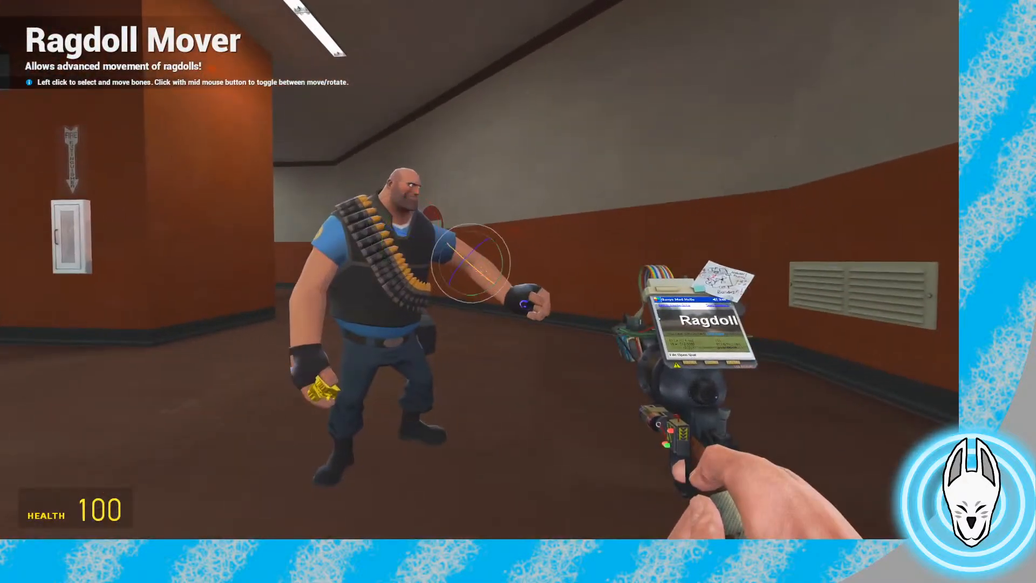
key(w)
click(481, 271)
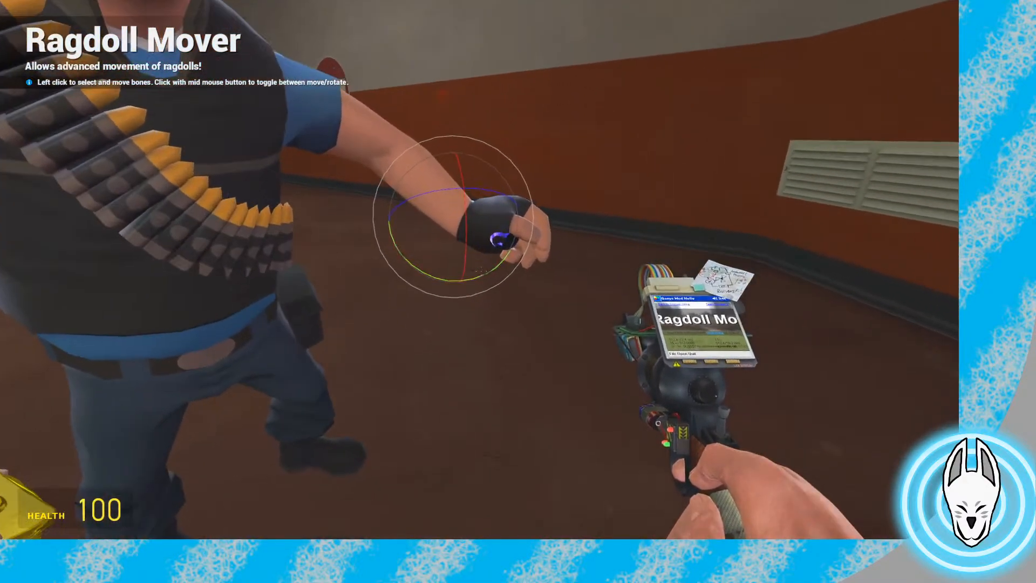
key(s)
key(s)
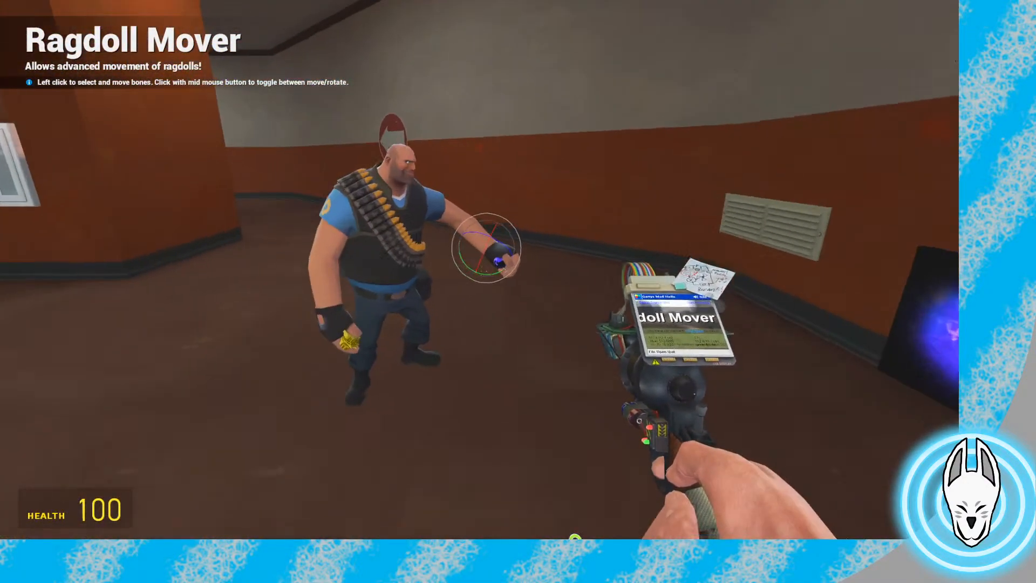
key(d)
key(w)
key(a)
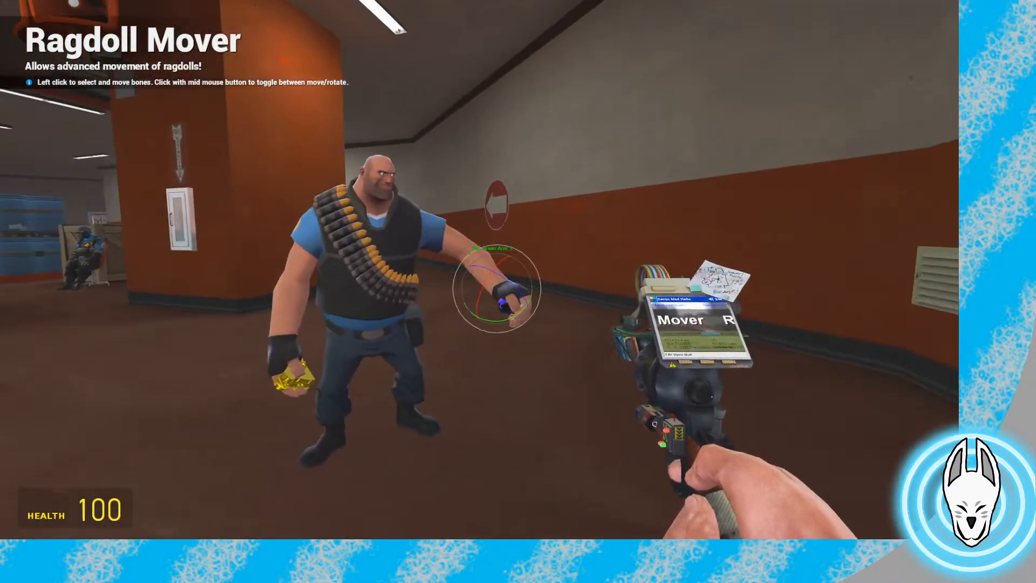
Record the pose as a keyframe at frame 50 and scrub back to frame 40 to review the motion
key(c)
click(847, 510)
drag(472, 522, 380, 522)
key(c)
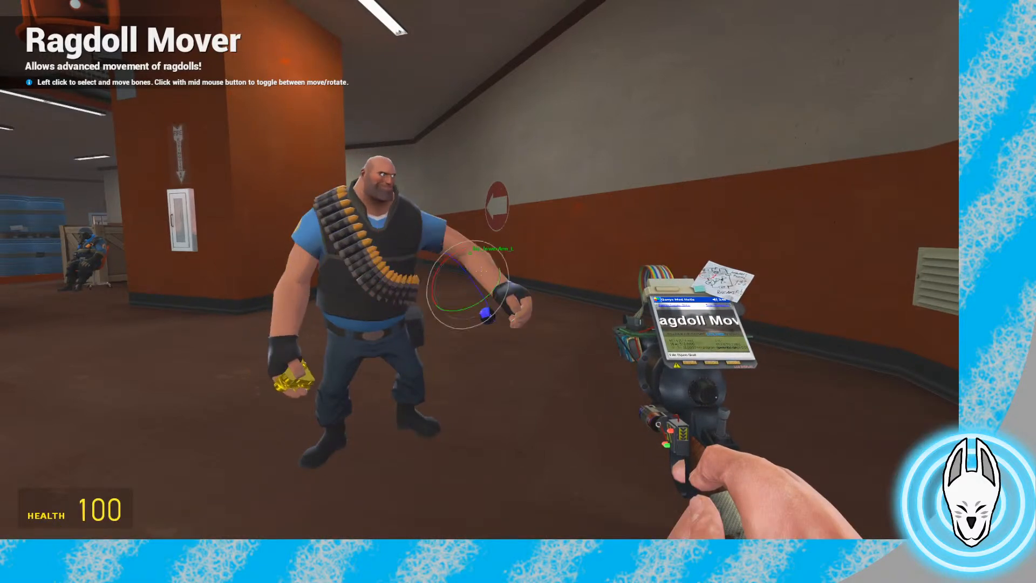
key(c)
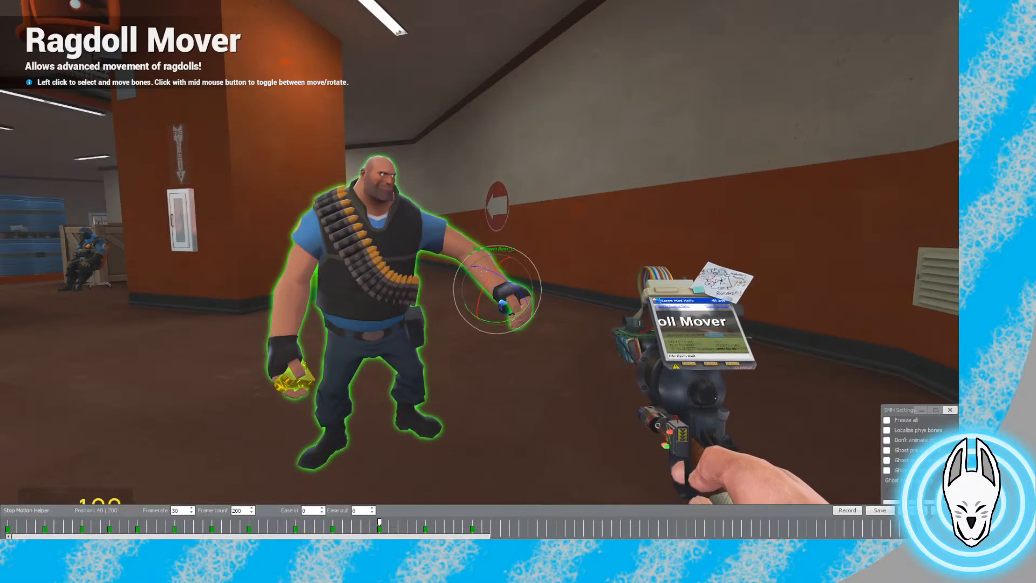
click(472, 522)
Move the playhead a few frames past the frame 50 keyframe and rotate the Heavy's left forearm slightly upward
drag(472, 521, 509, 522)
key(c)
key(w)
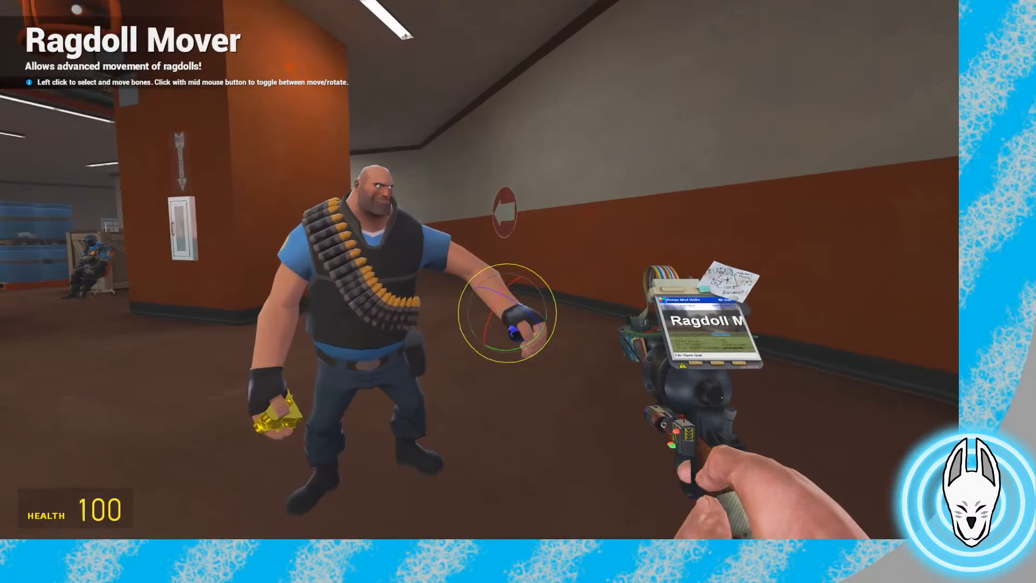
key(w)
click(479, 270)
middle_click(479, 270)
key(q)
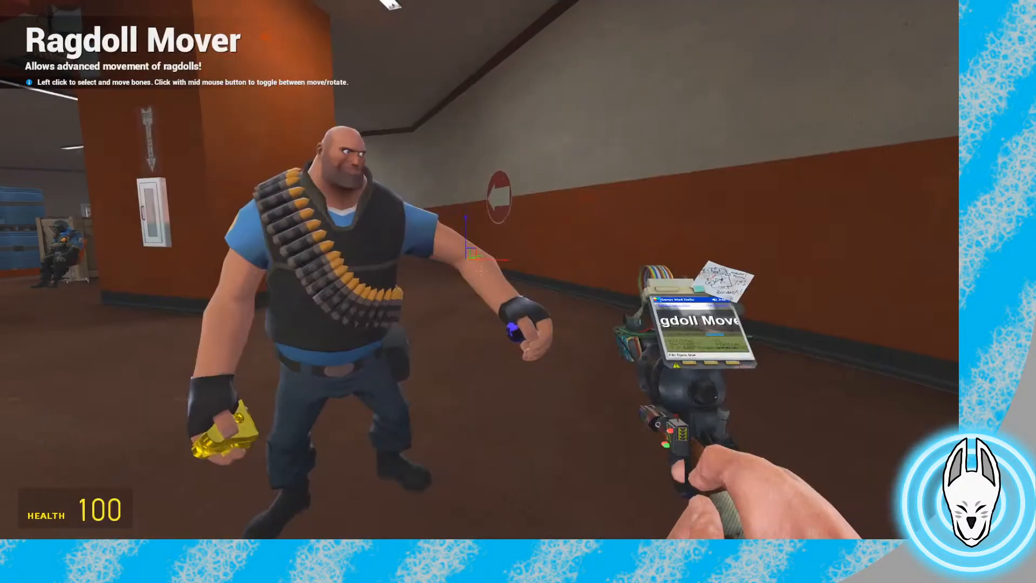
key(w)
middle_click(479, 270)
drag(479, 270, 479, 270)
key(s)
key(d)
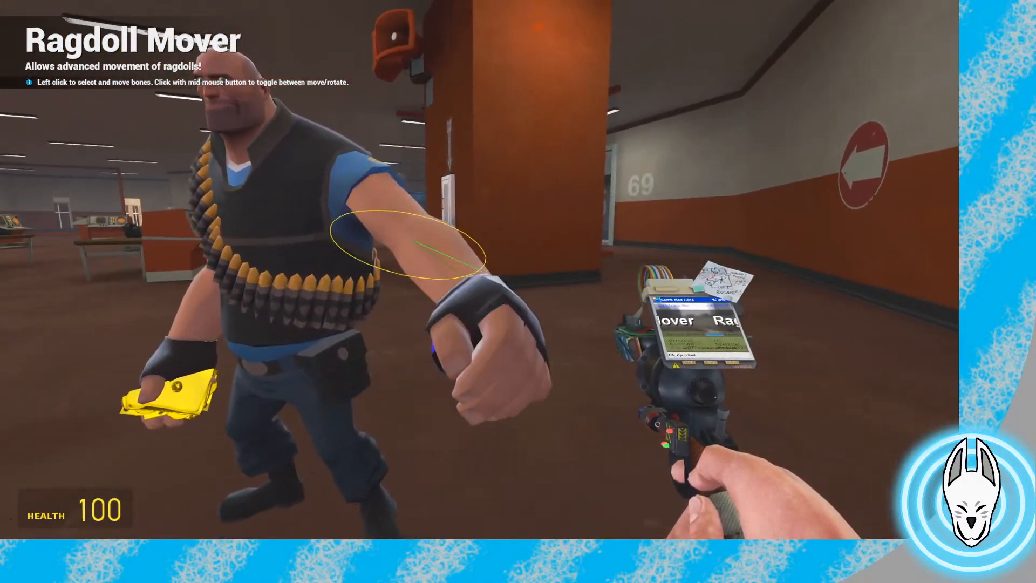
Rotate the Heavy's left hand at the wrist so the palm and the ball face forward
middle_click(479, 270)
key(w)
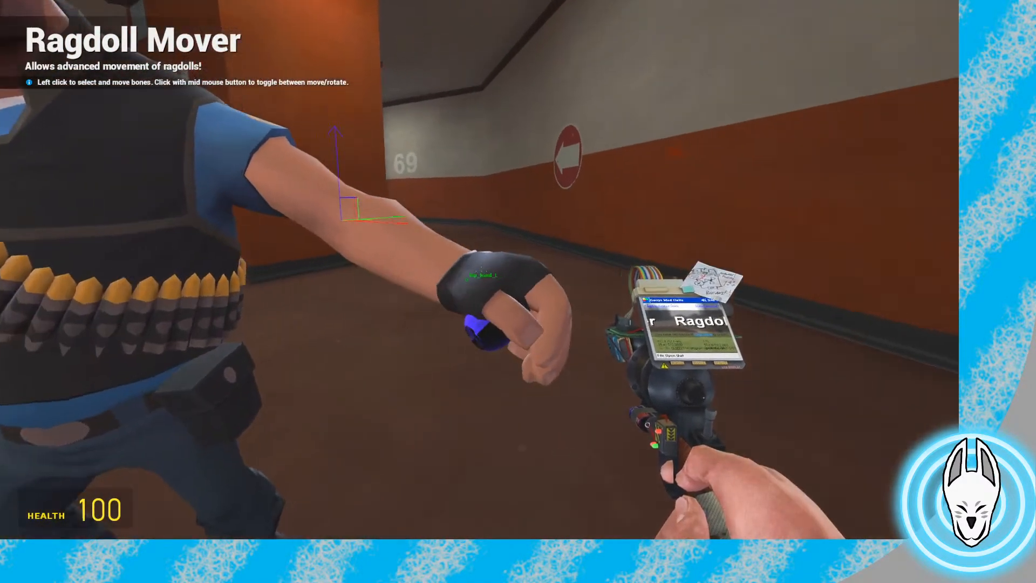
middle_click(479, 270)
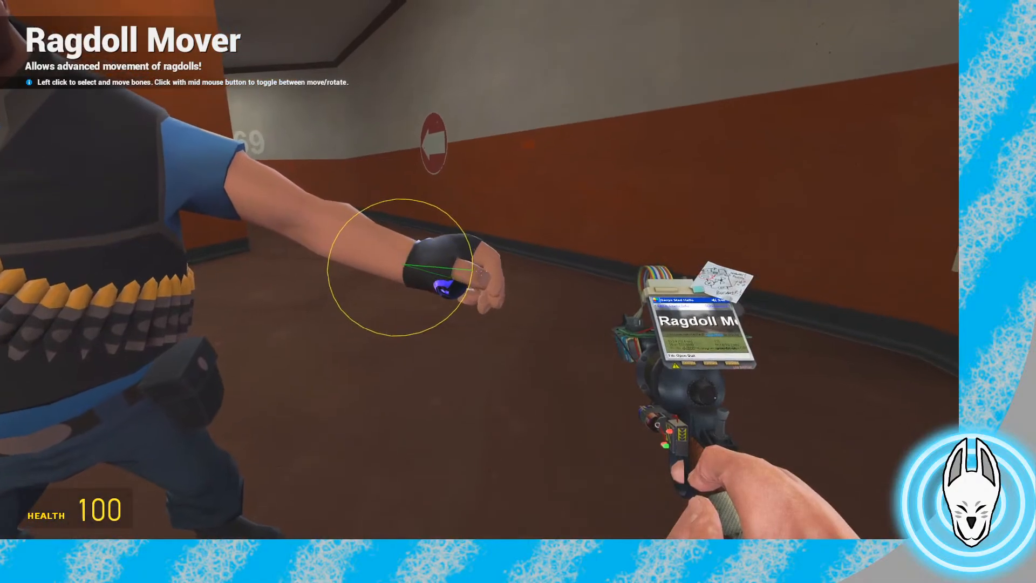
key(s)
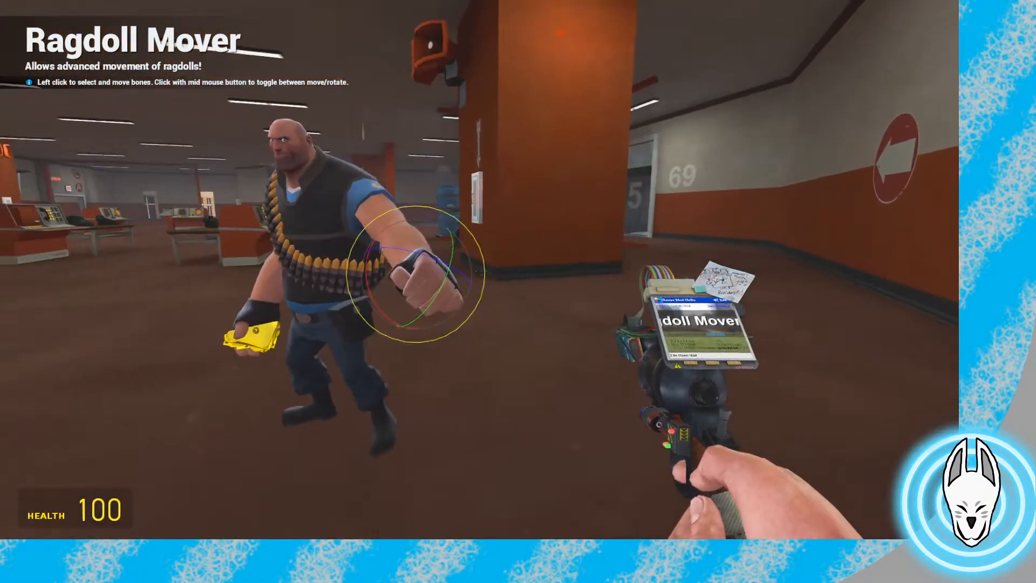
Switch to the Finger Poser and uncurl the Heavy's left index finger from its base joint
key(q)
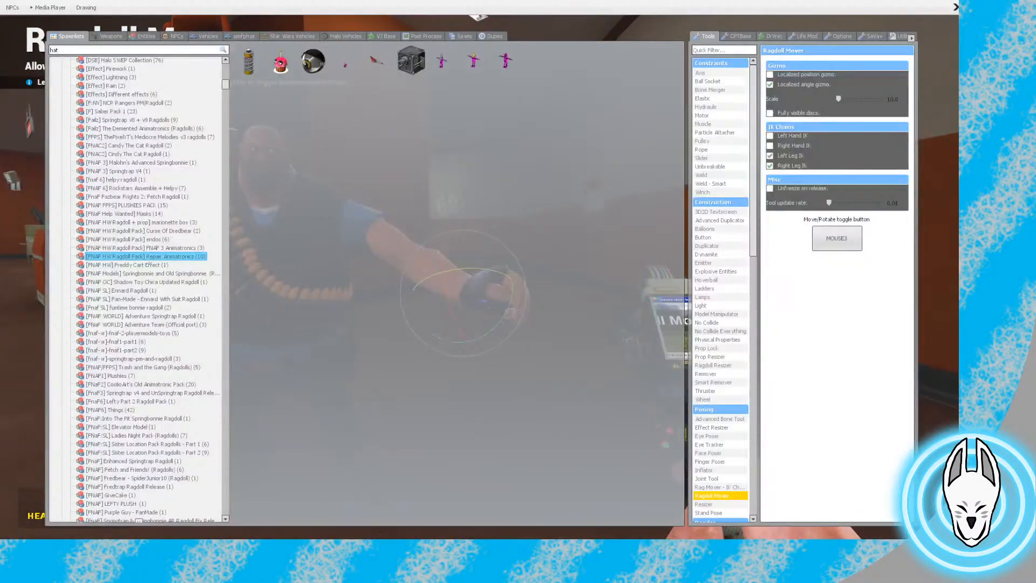
scroll(721, 292, down, 4)
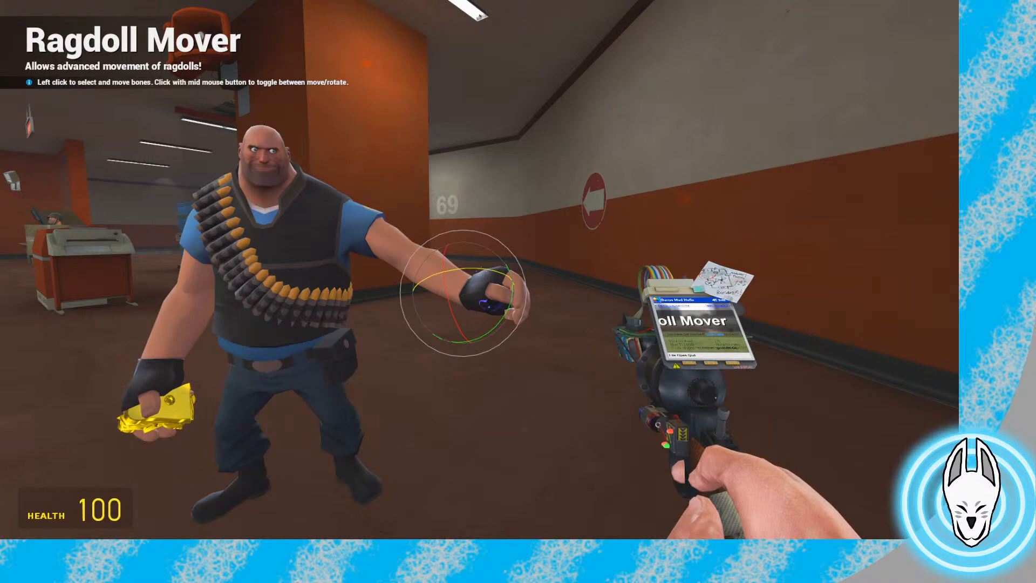
key(q)
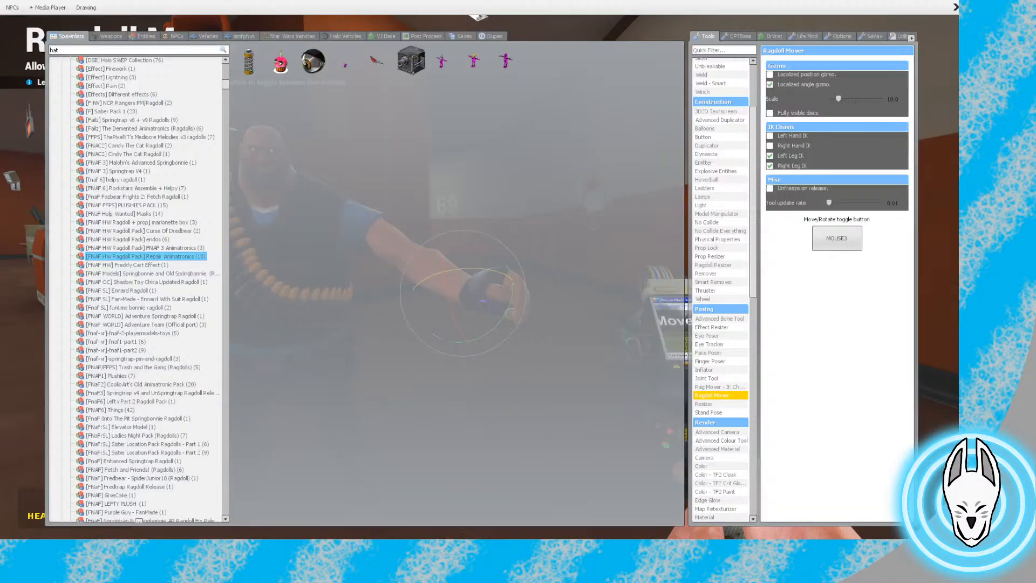
click(710, 361)
key(w)
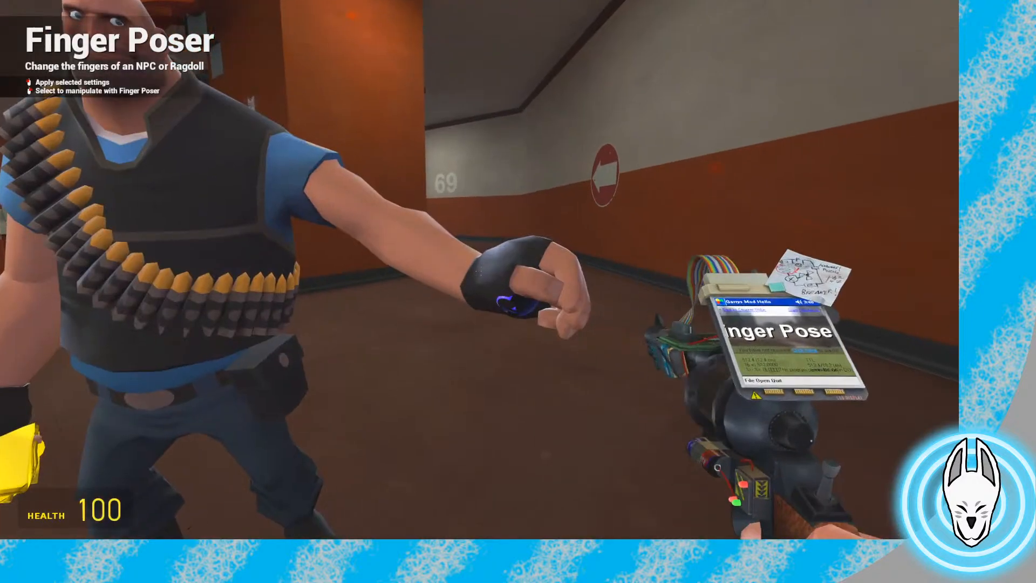
key(x)
key(w)
key(c)
drag(839, 425, 838, 431)
key(w)
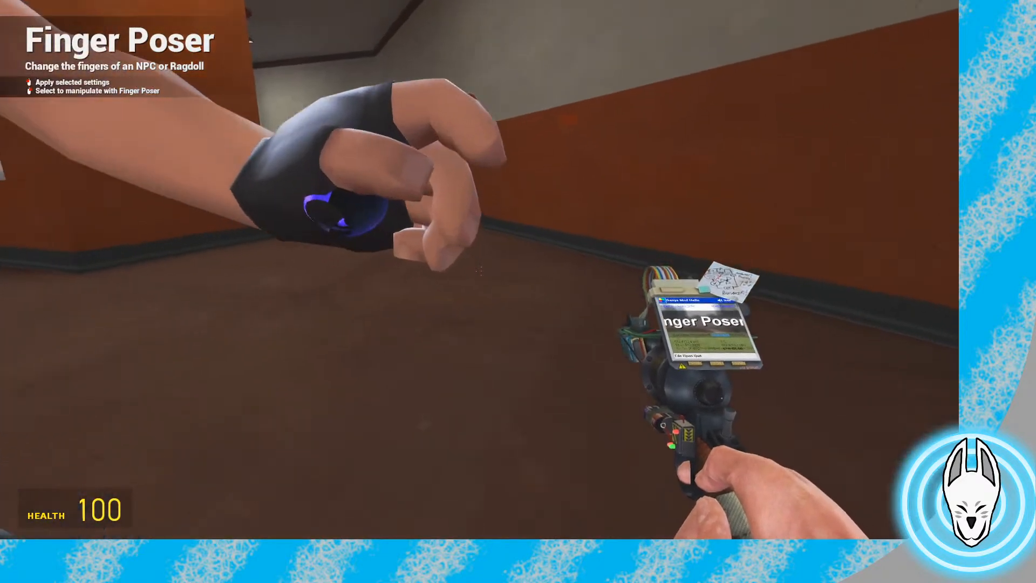
Straighten the joints of the Heavy's left index and middle fingers so both reach outward
key(c)
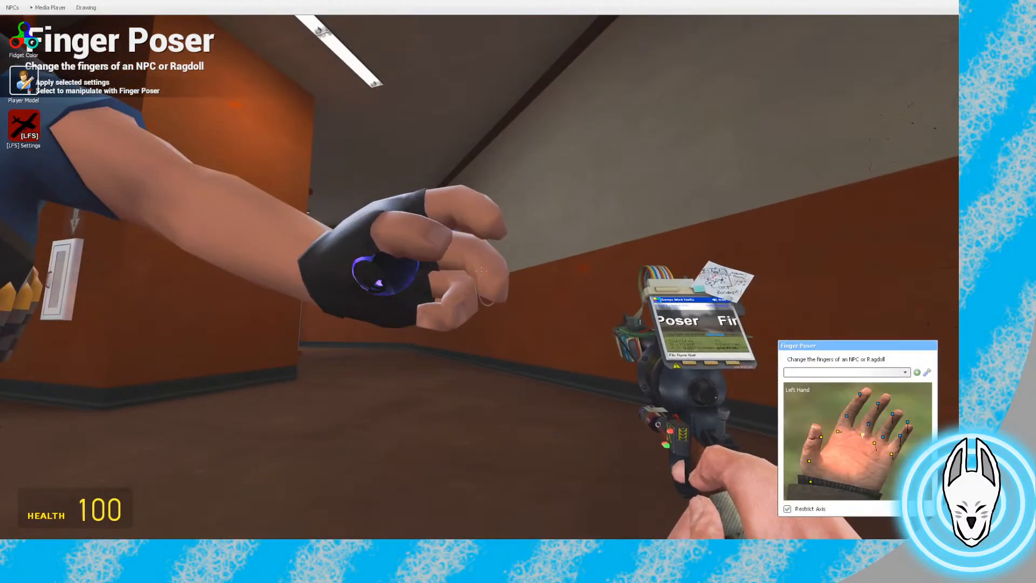
mouse_move(862, 435)
mouse_down()
mouse_move(847, 421)
mouse_move(868, 432)
mouse_up()
key(c)
key(d)
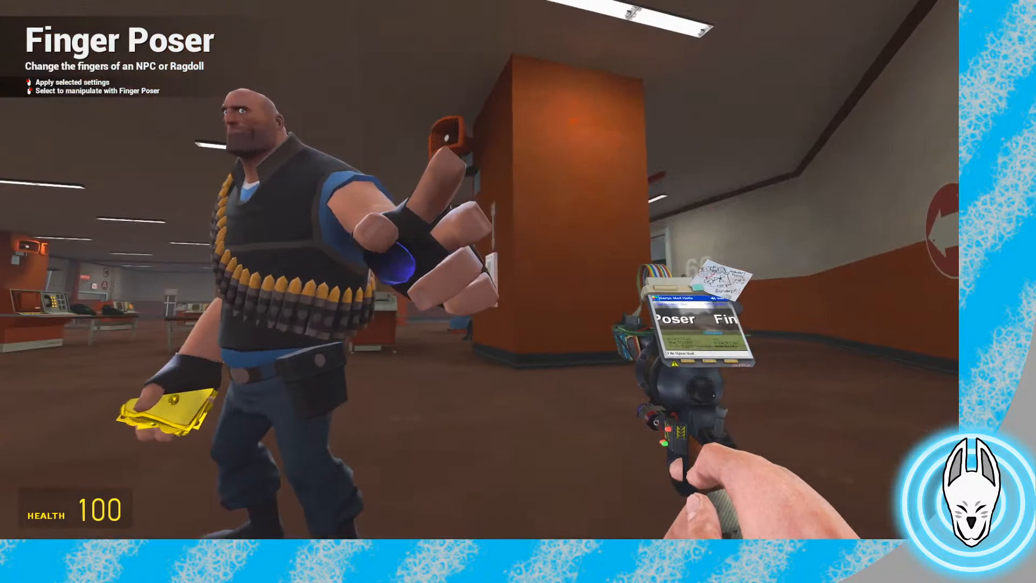
key(c)
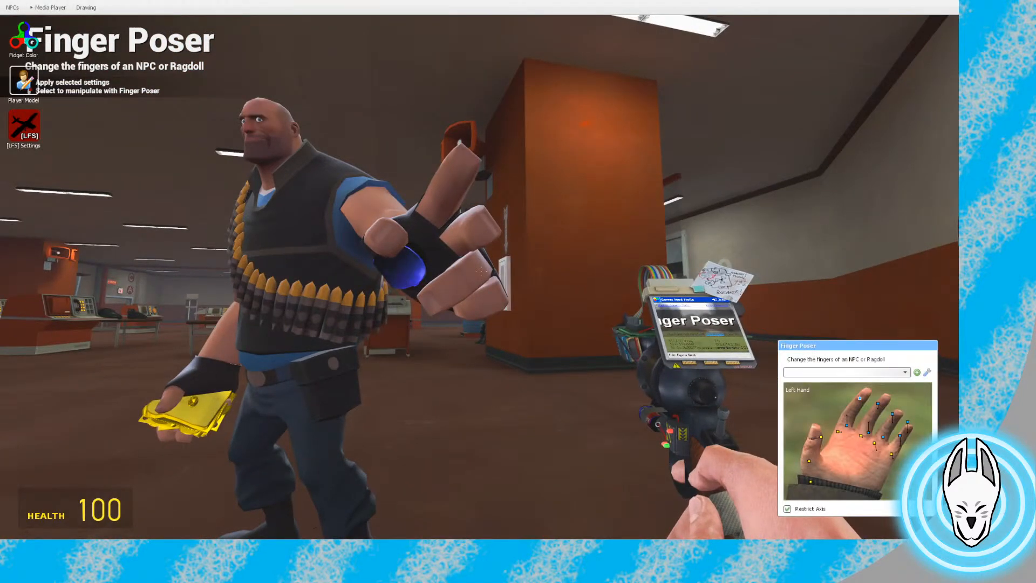
key(c)
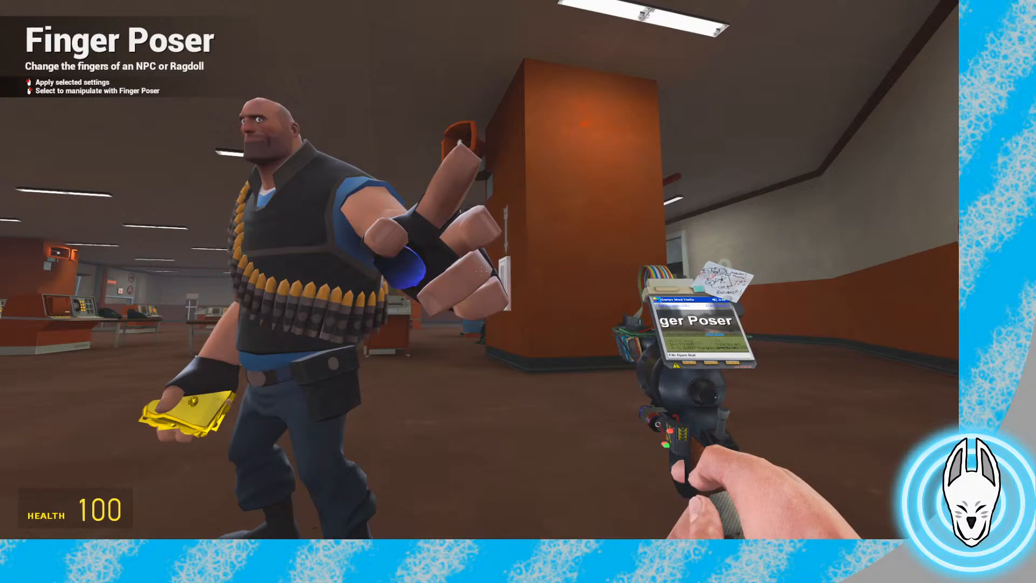
key(c)
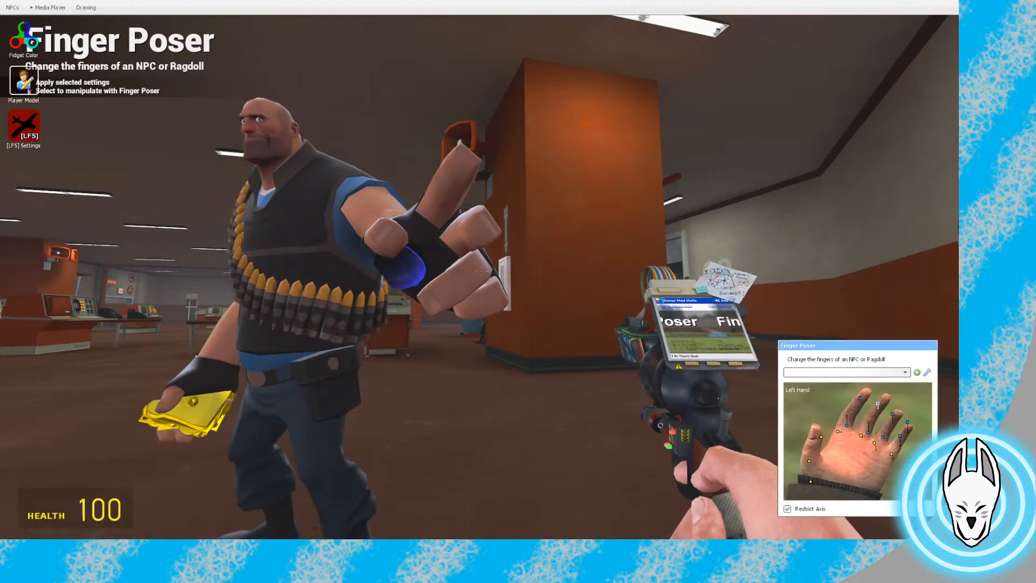
drag(878, 404, 878, 410)
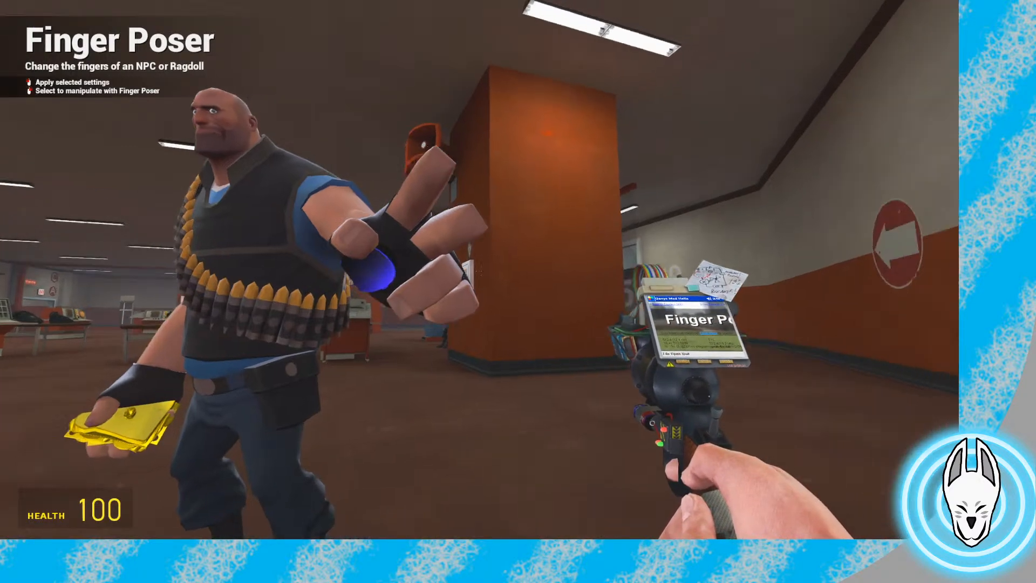
Extend the ring and little fingers of the Heavy's left hand to open the palm
key(w)
key(c)
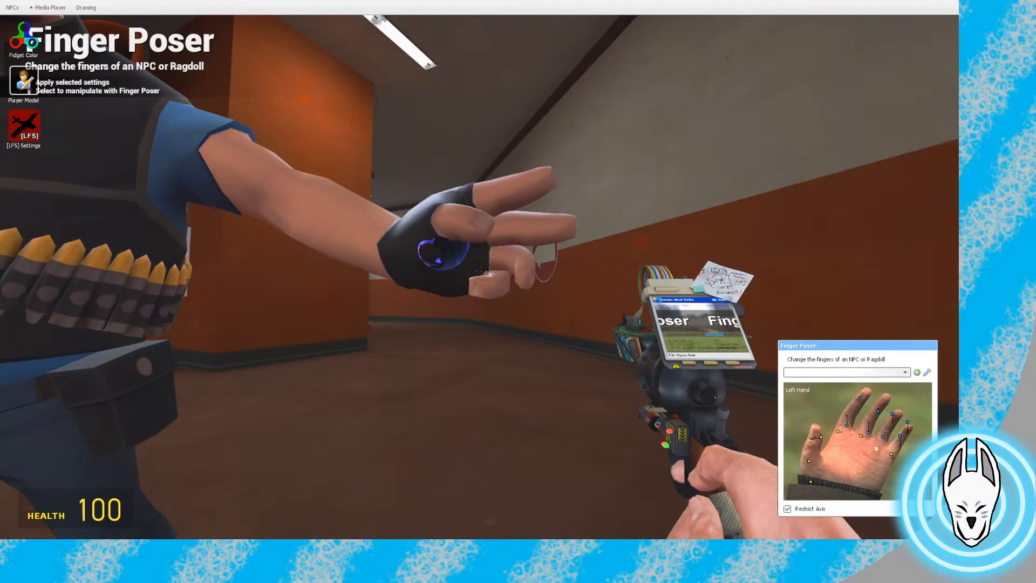
key(s)
key(d)
key(c)
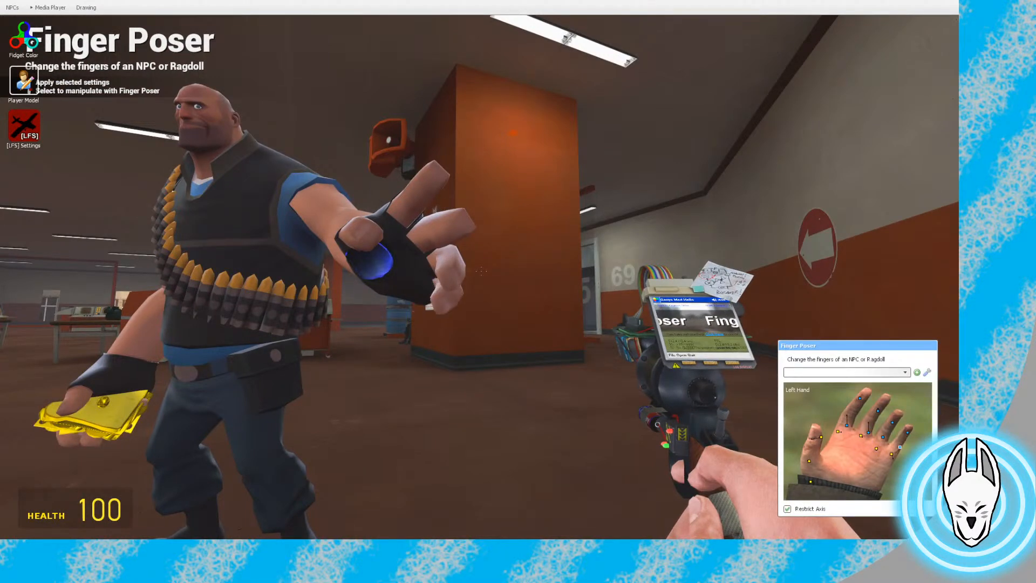
Bend the Heavy's left thumb outward at its base and middle joints
key(w)
key(a)
key(c)
drag(821, 437, 812, 440)
drag(811, 482, 803, 480)
Record the open-hand pose as a keyframe at frame 54 and set its ease in to 1
key(d)
key(s)
key(x)
click(848, 510)
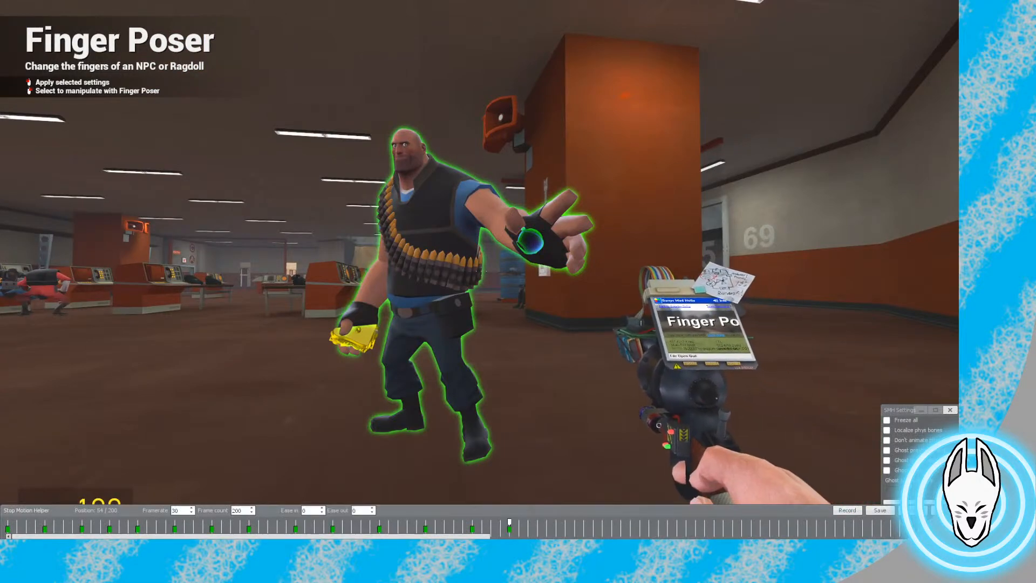
key(x)
key(x)
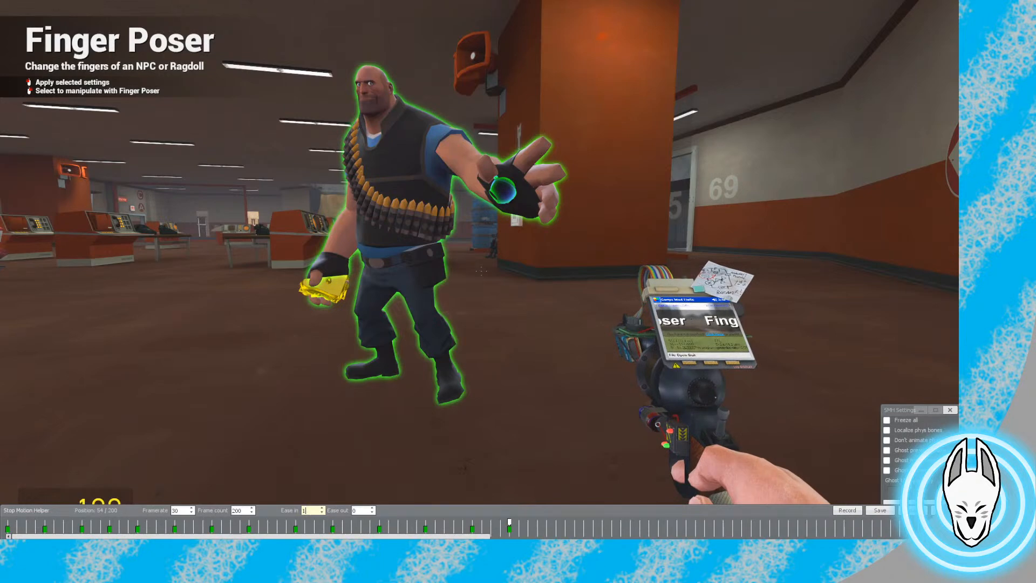
Step back several frames from frame 54 and forward again to review the hand-opening motion
key(Left)
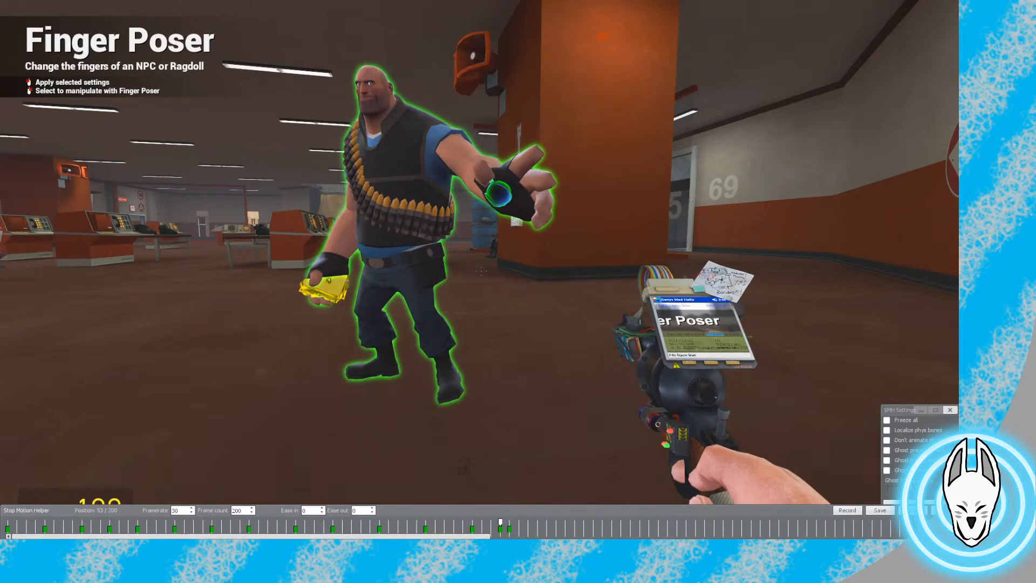
key(Left)
key(Left)
key(Left)
key(Left)
key(Right)
key(Right)
key(Right)
key(Right)
key(Right)
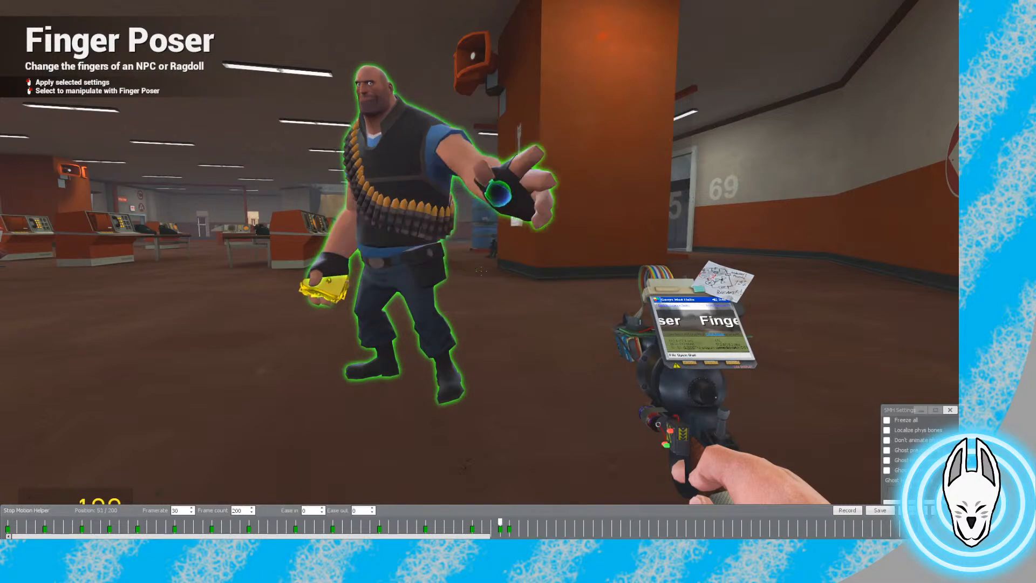
key(Right)
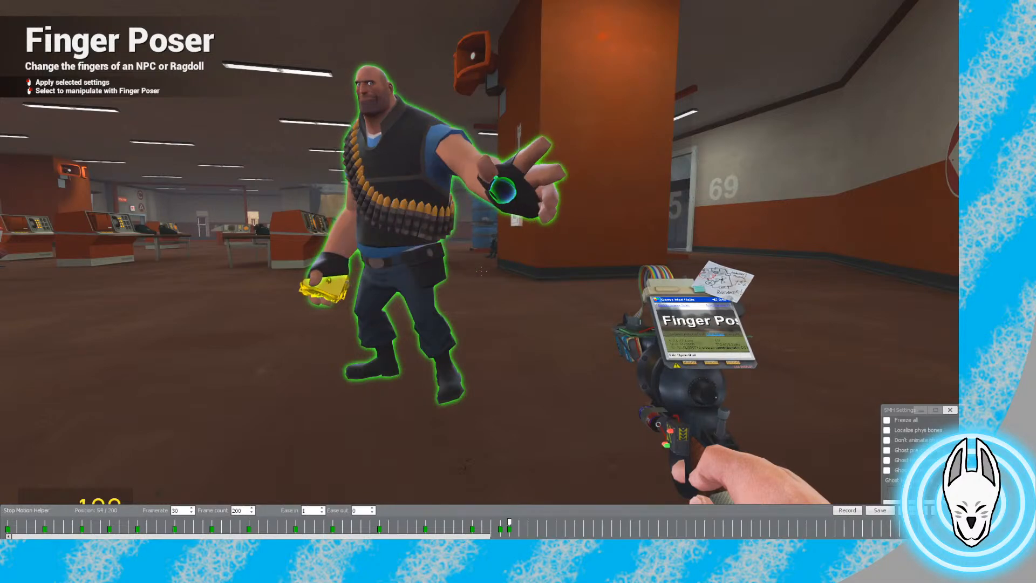
key(c)
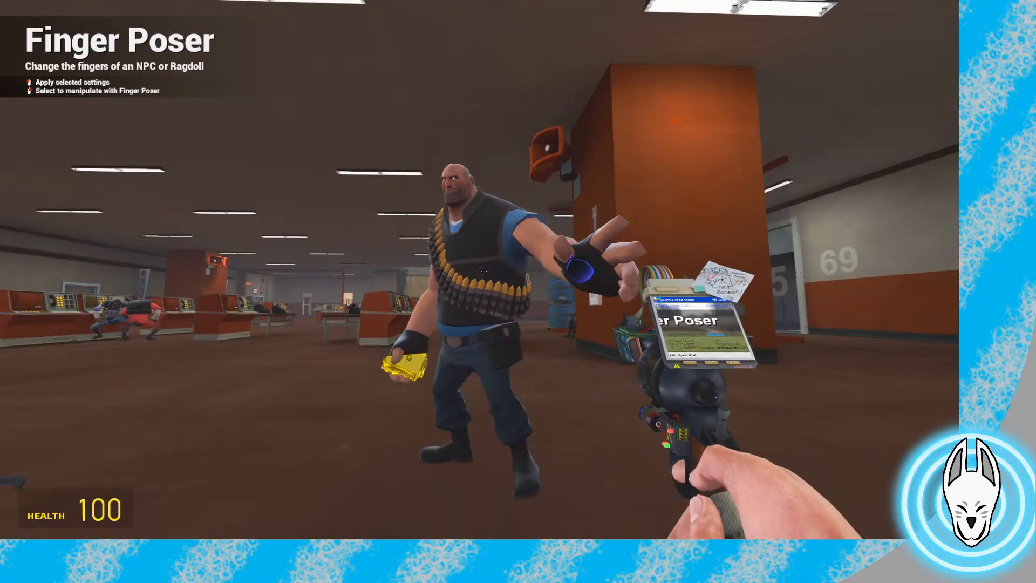
Switch back to the Ragdoll Mover with left hand IK enabled and twist the Heavy's chest about its vertical axis
key(q)
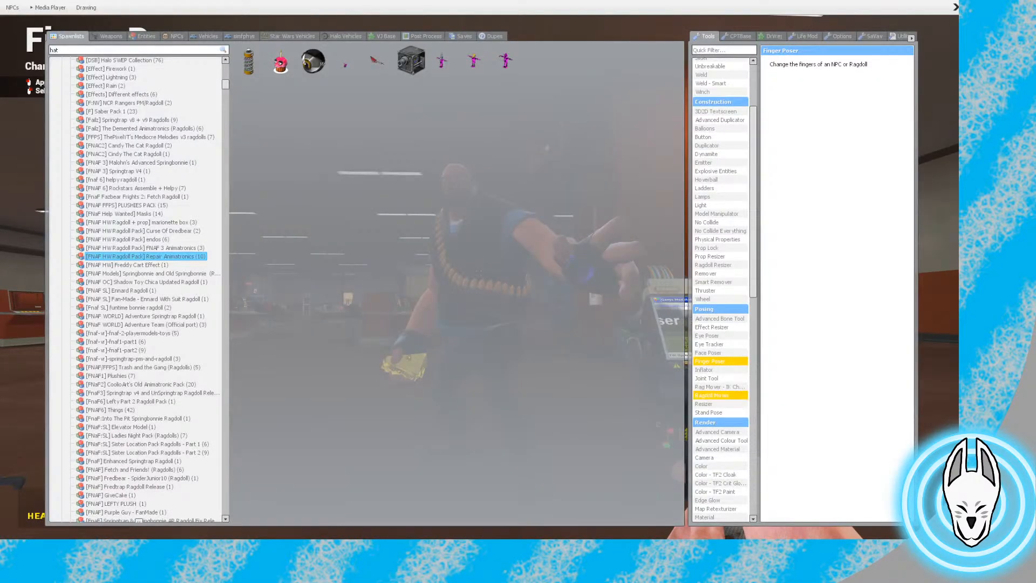
click(712, 396)
key(q)
key(w)
click(479, 274)
key(s)
drag(479, 274, 479, 274)
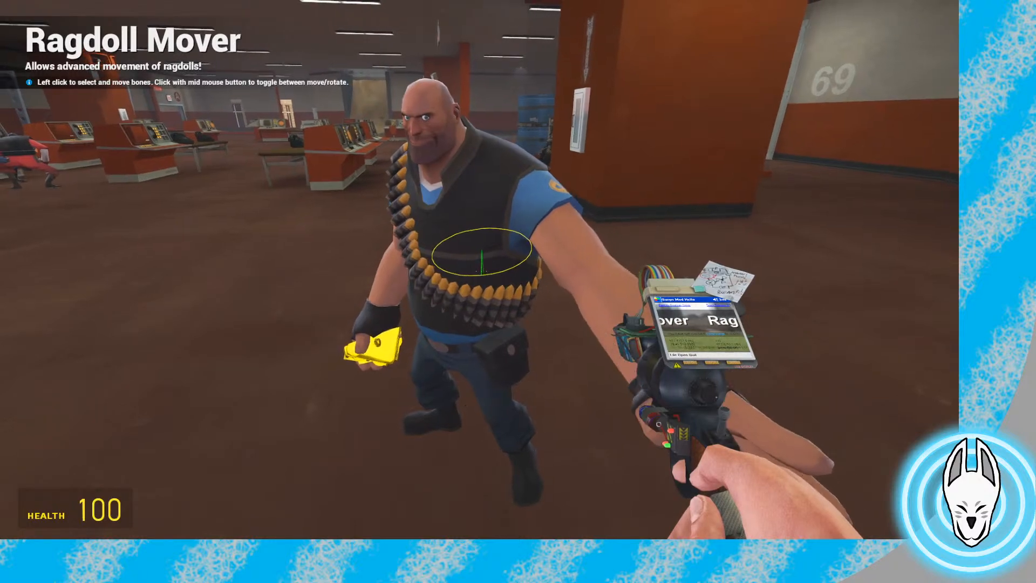
key(q)
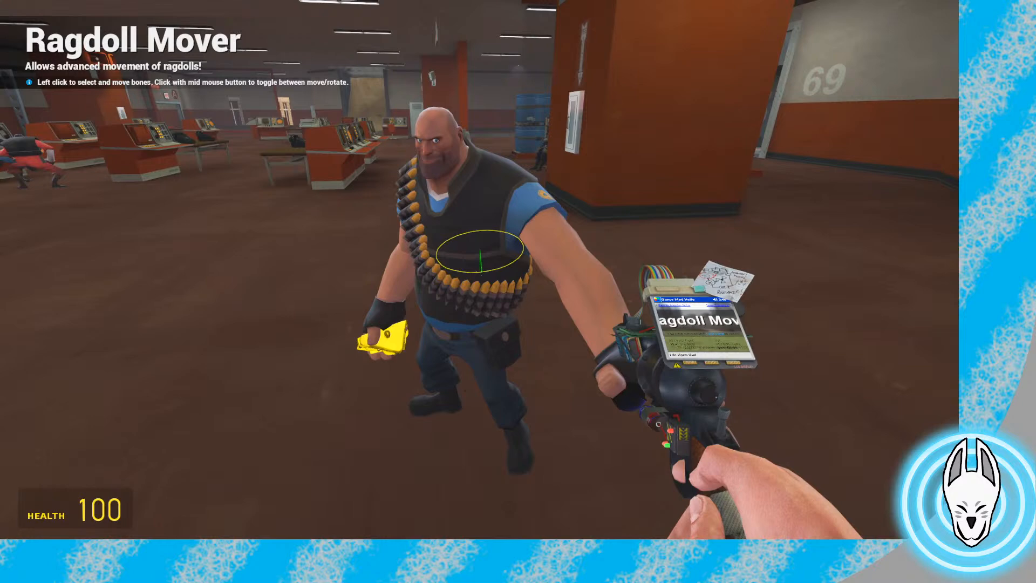
Show the ghost of the previous frame and rotate the Heavy's chest further toward his outstretched left arm
key(w)
middle_click(481, 270)
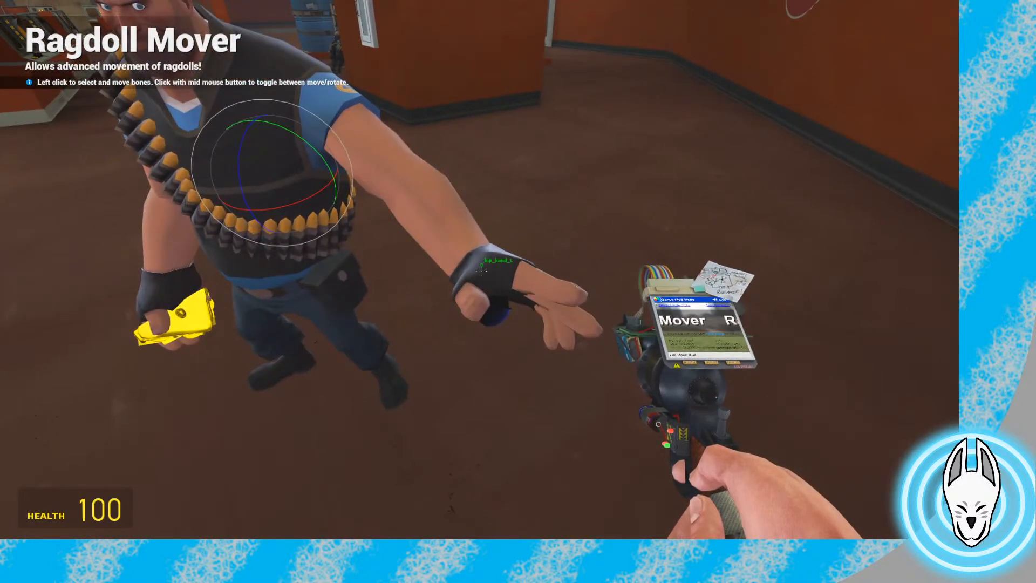
key(c)
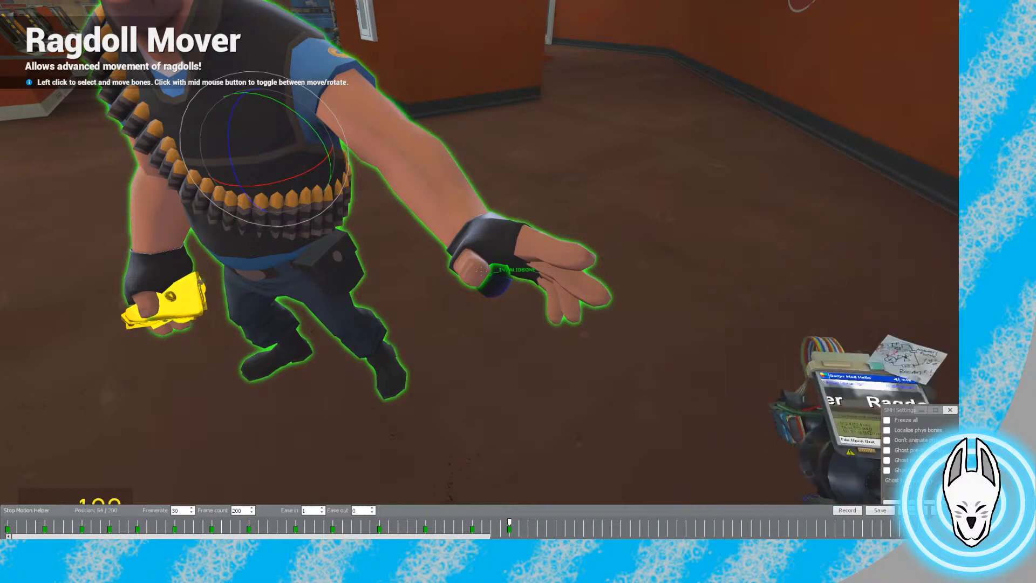
key(w)
click(480, 269)
middle_click(480, 270)
drag(480, 274, 480, 271)
click(480, 271)
key(s)
middle_click(480, 271)
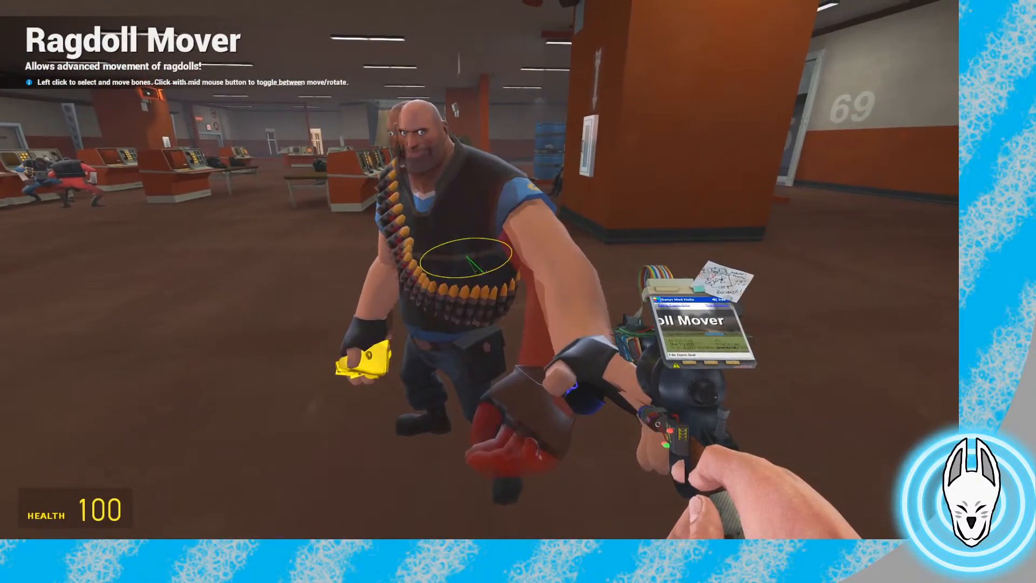
Move the Heavy's left hand upward so it sits above the ghosted arm of the previous frame
key(a)
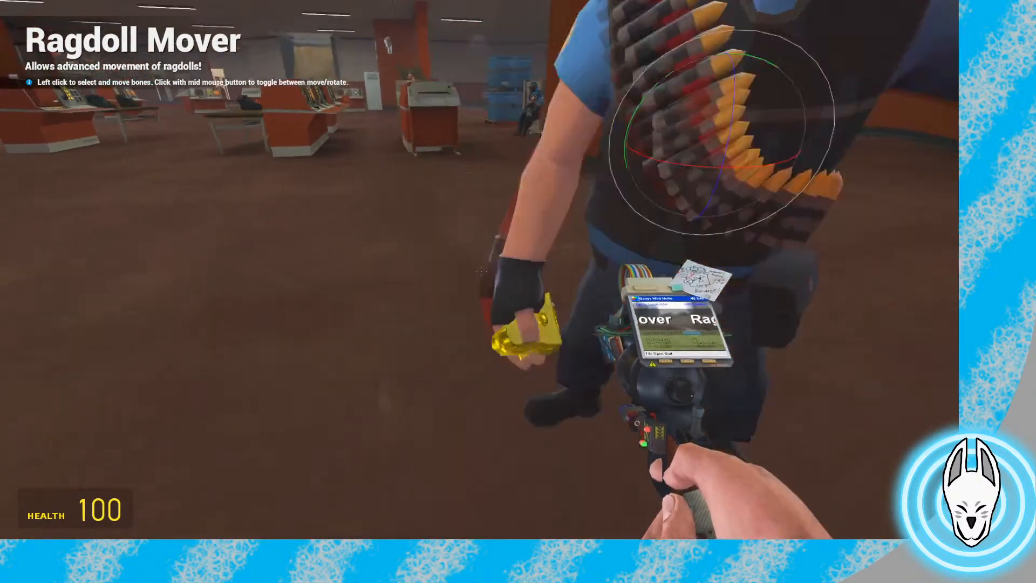
key(w)
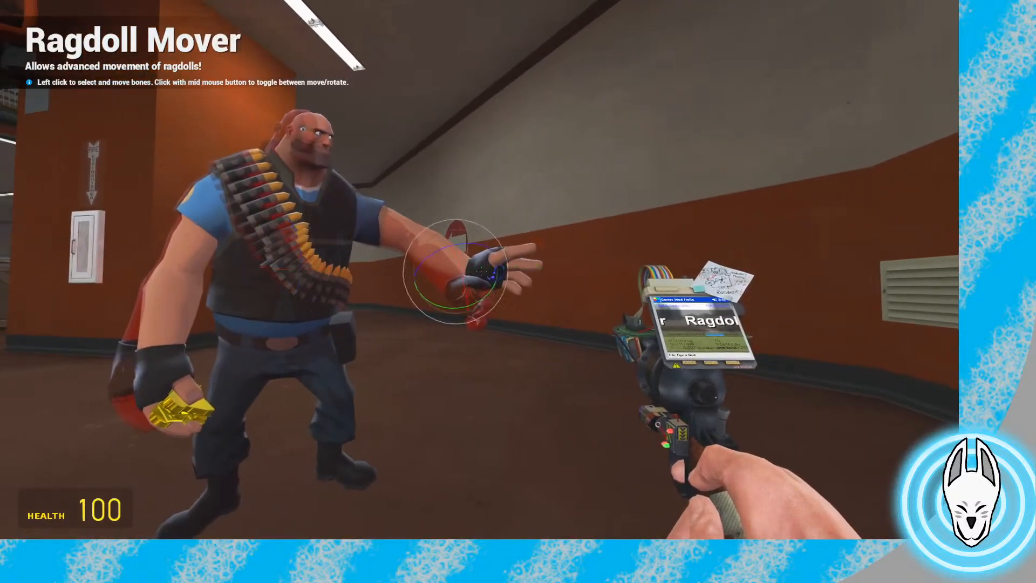
click(480, 271)
middle_click(481, 271)
drag(480, 271, 481, 271)
key(s)
key(d)
key(w)
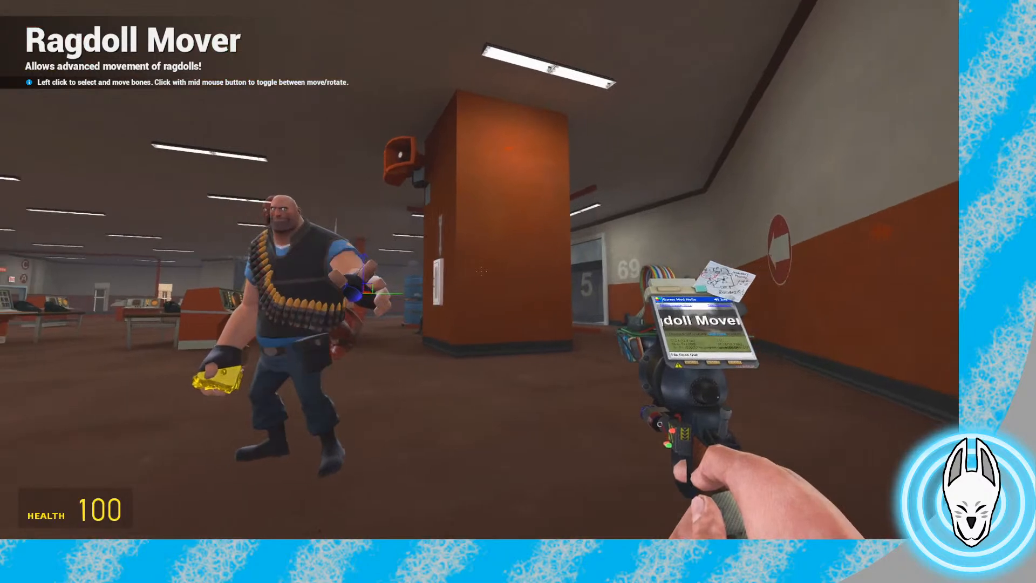
key(a)
key(c)
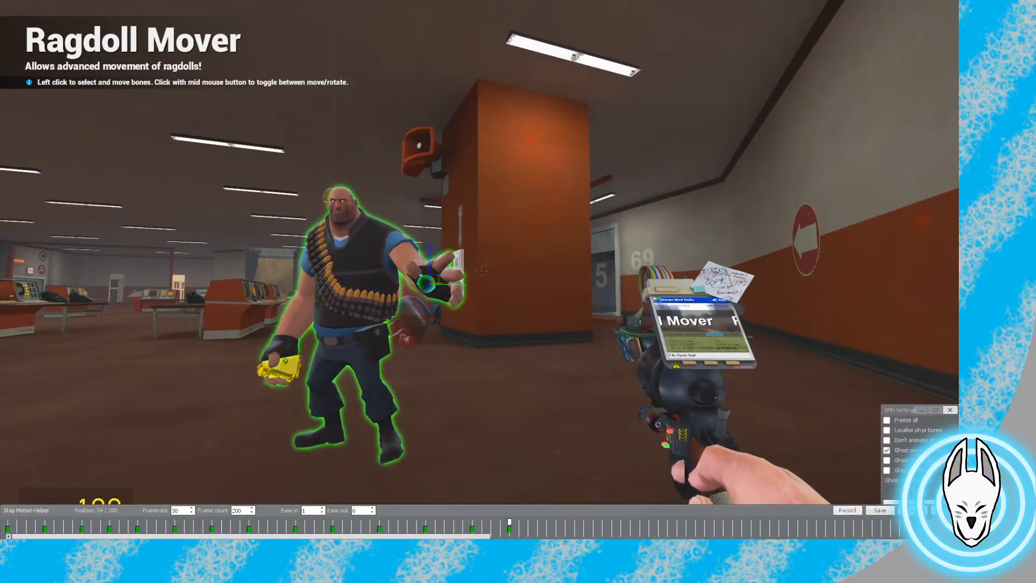
Switch to the Eye Poser and aim the Heavy's eyes toward the glowing panel by the wall
key(q)
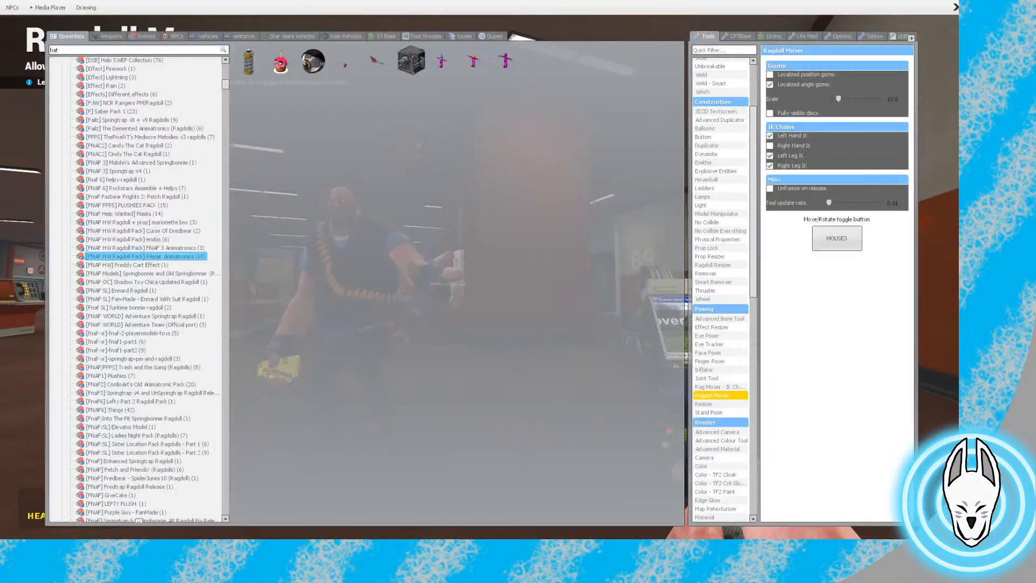
click(707, 335)
key(w)
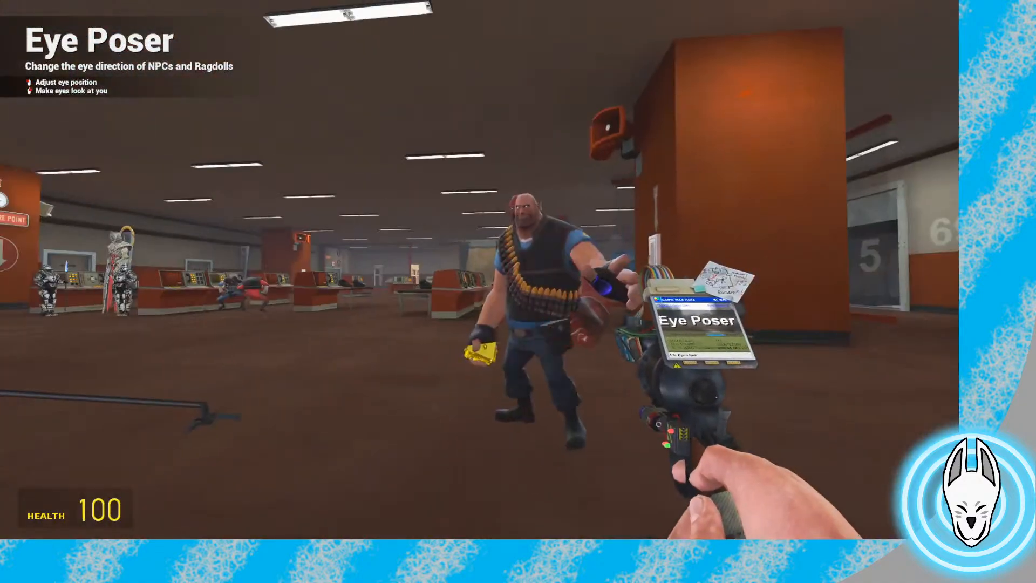
key(a)
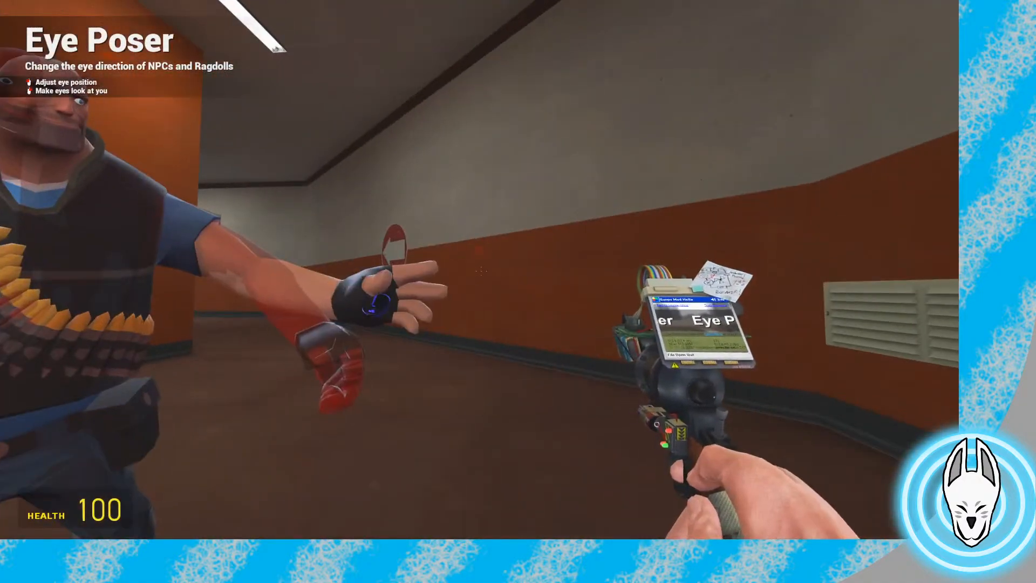
key(c)
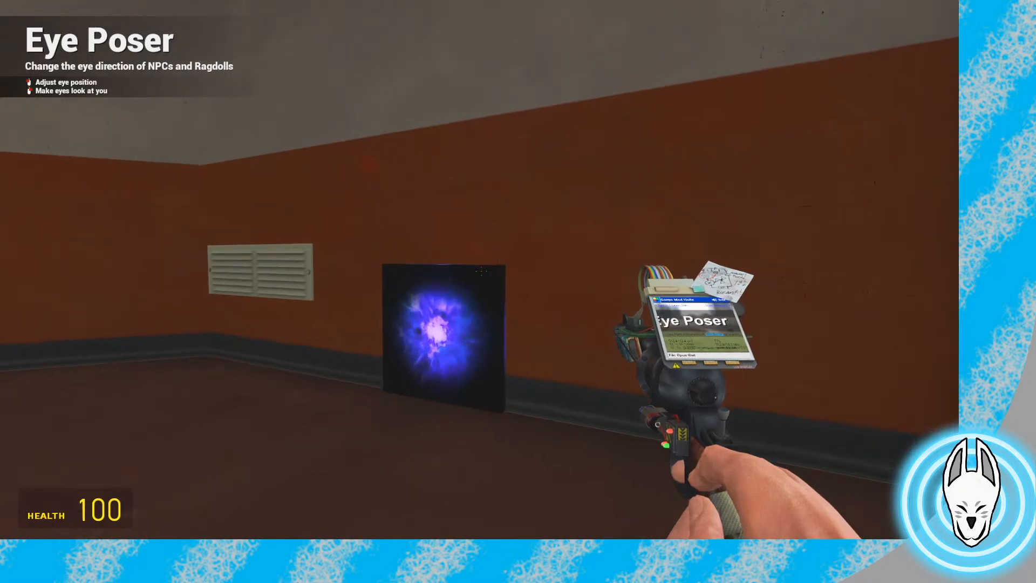
key(q)
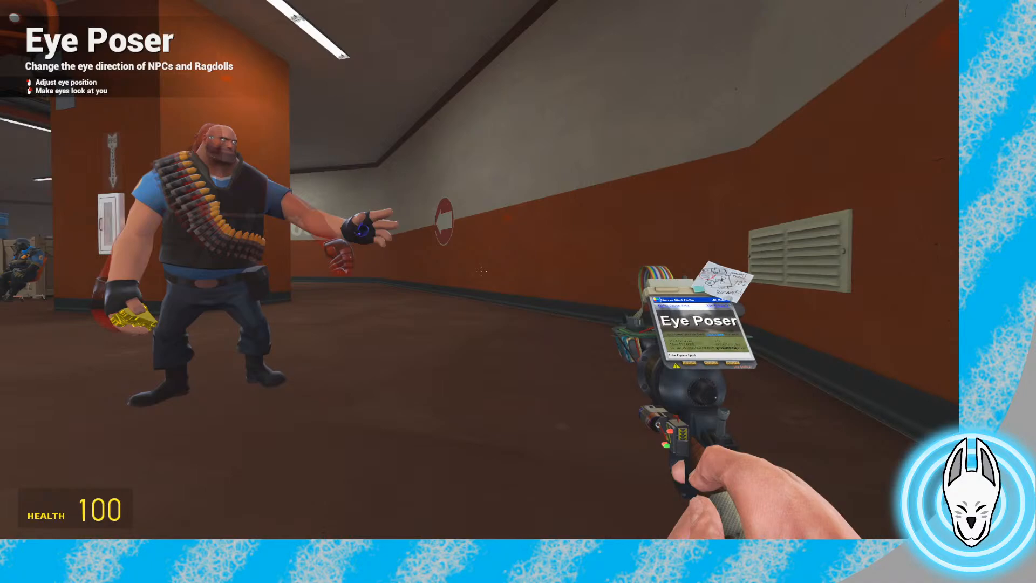
Add a keyframe at frame 58 that holds the Heavy's outstretched-arm pose from frame 54
key(d)
key(w)
key(s)
key(d)
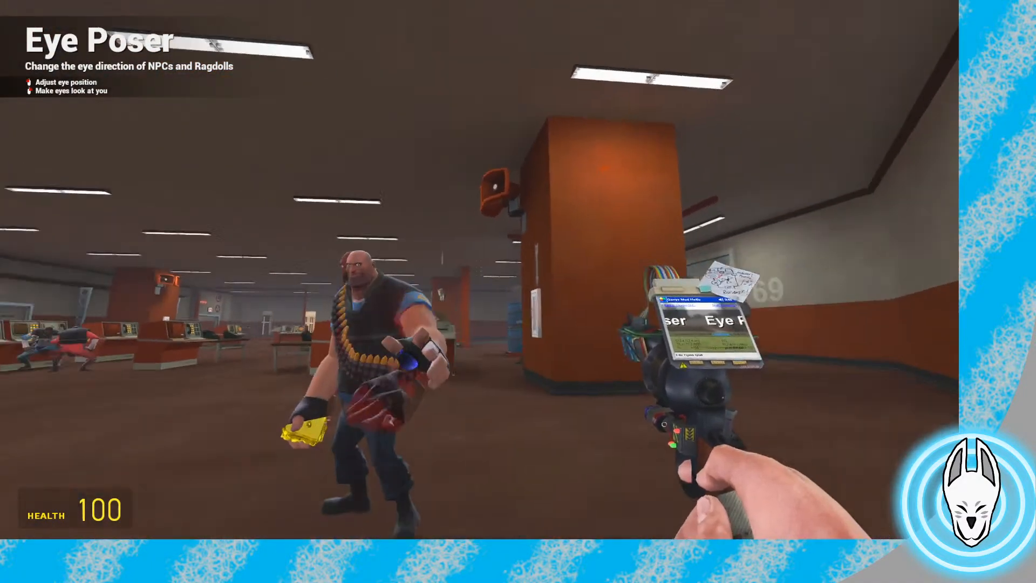
key(a)
key(c)
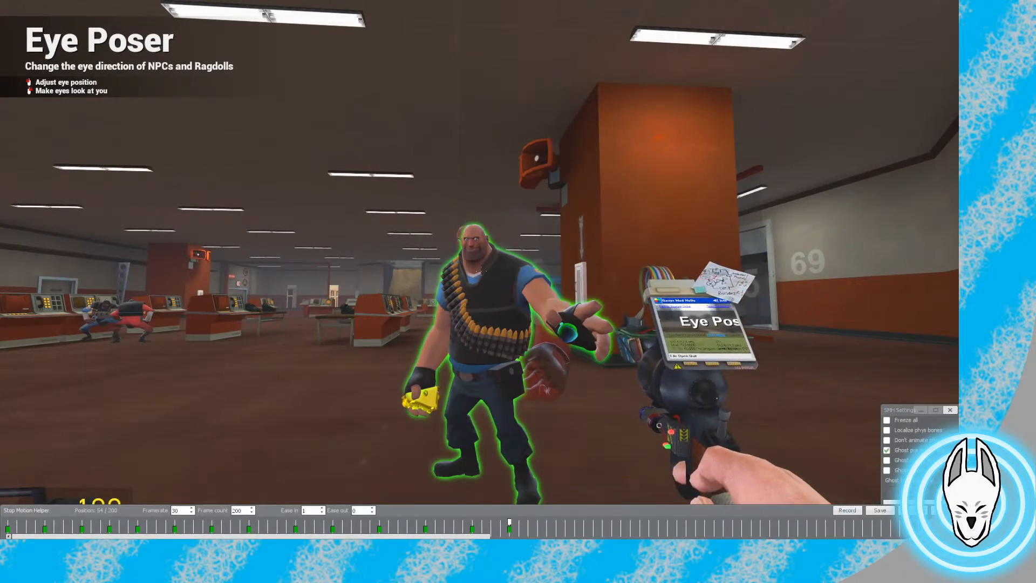
key(Left)
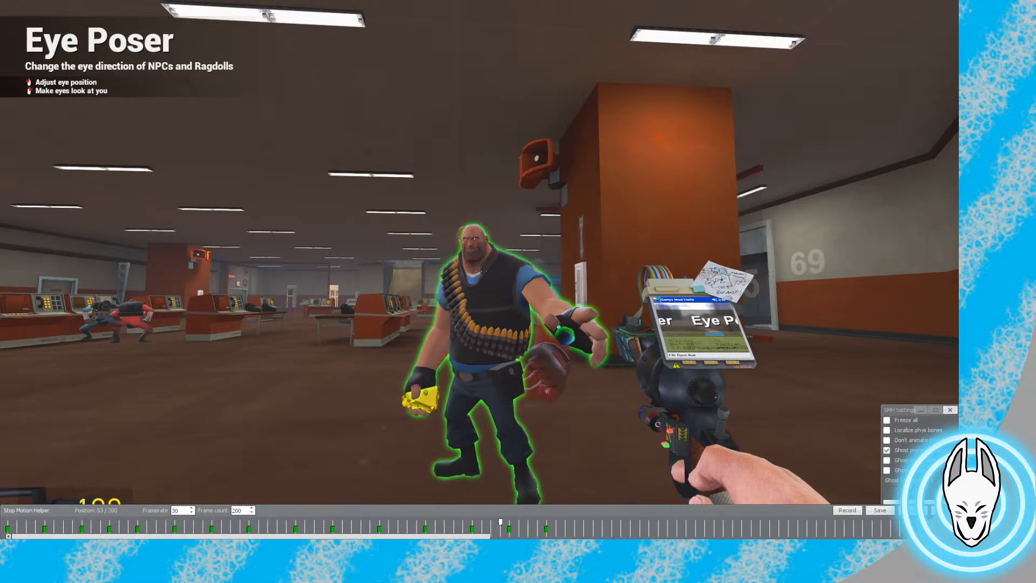
Set the Ease in value of the keyframe at frame 54 to 0
key(Right)
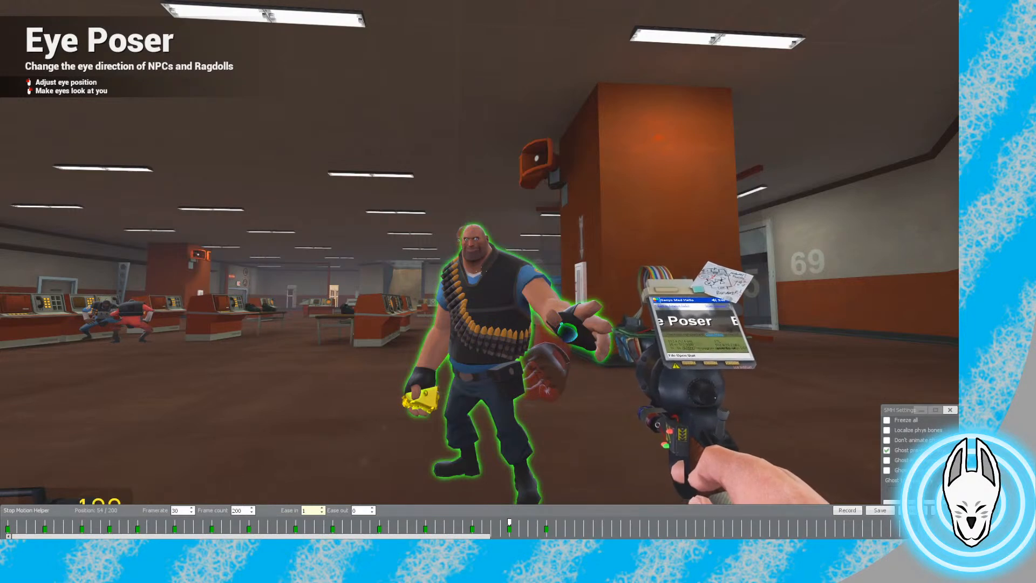
key(Right)
key(Right)
key(Right)
key(Right)
click(310, 511)
key(BackSpace)
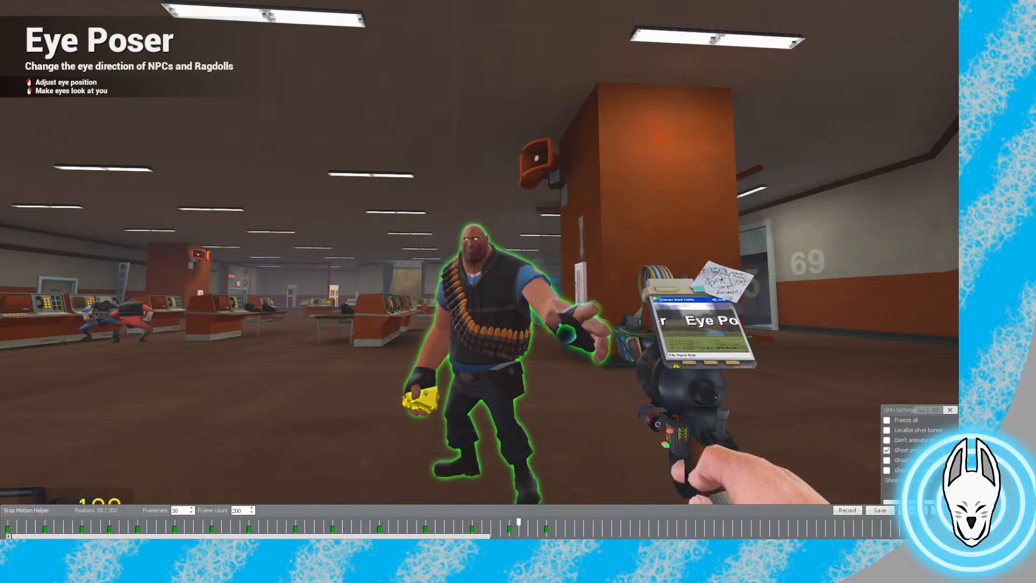
key(Left)
Review the Heavy's throwing motion between frames 40 and 54 from in front of him
key(c)
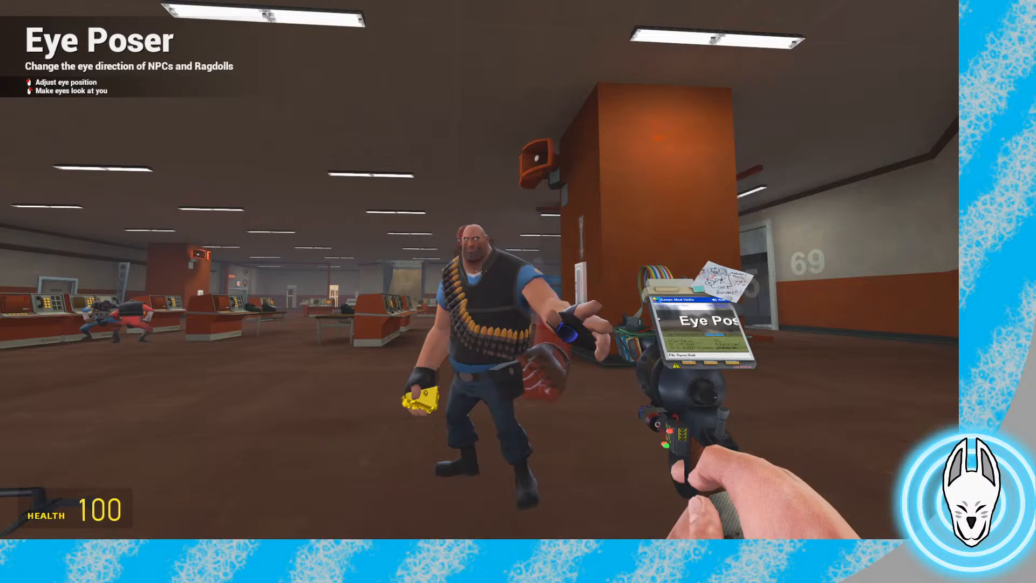
key(c)
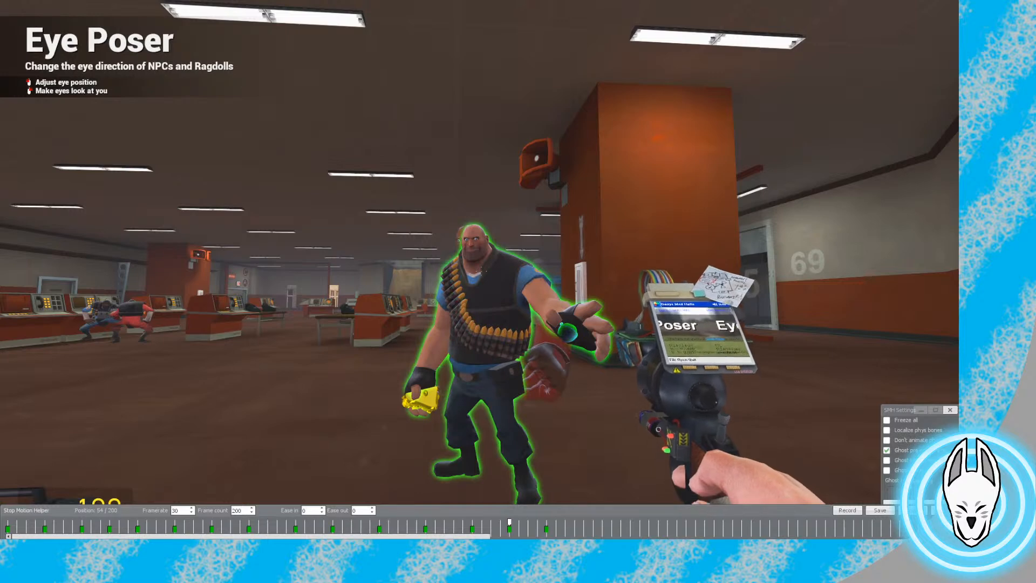
mouse_move(509, 522)
mouse_down()
mouse_move(537, 521)
mouse_move(509, 522)
mouse_up()
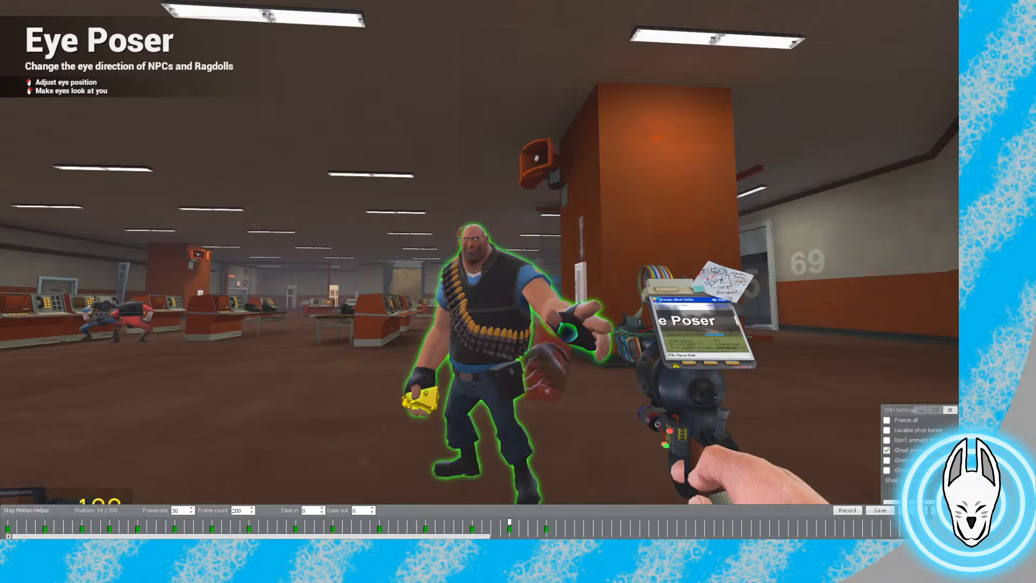
mouse_move(509, 522)
mouse_down()
mouse_move(546, 522)
mouse_move(509, 522)
mouse_up()
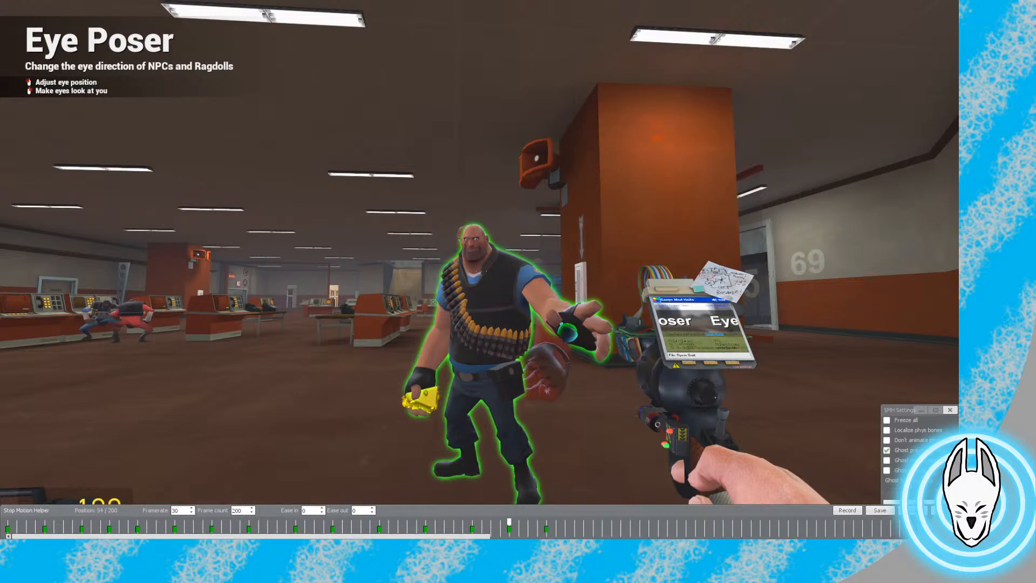
key(c)
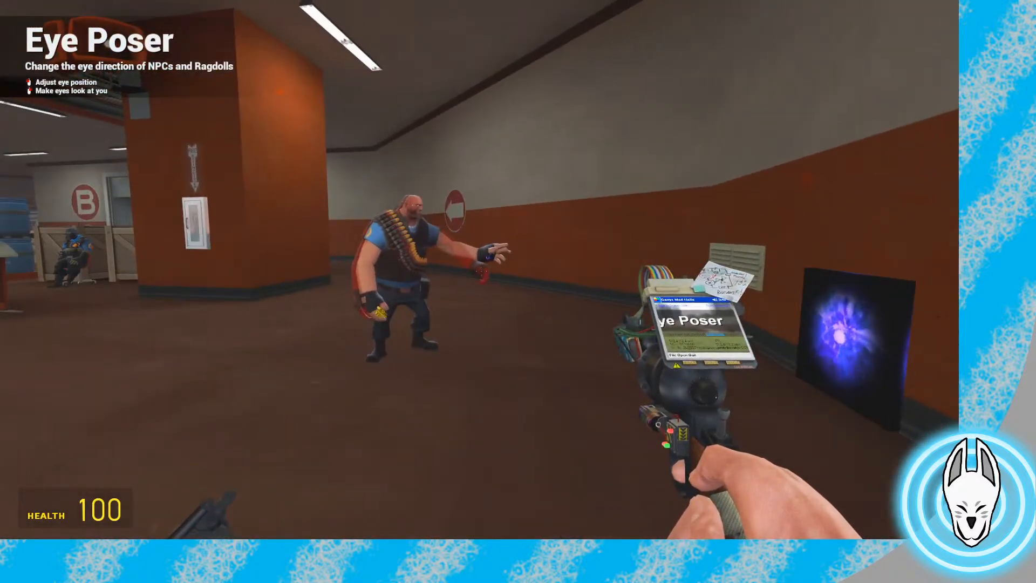
key(c)
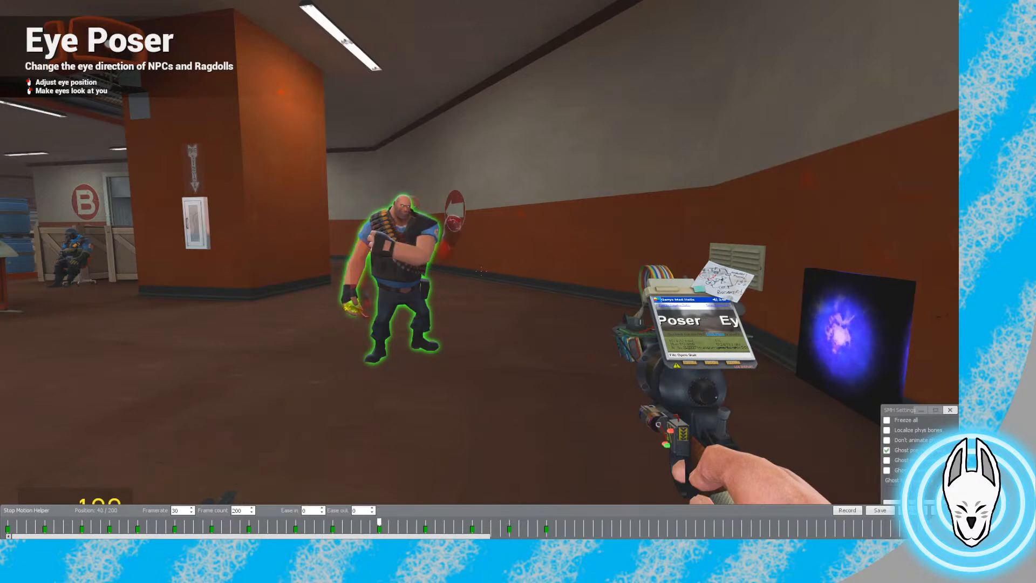
key(c)
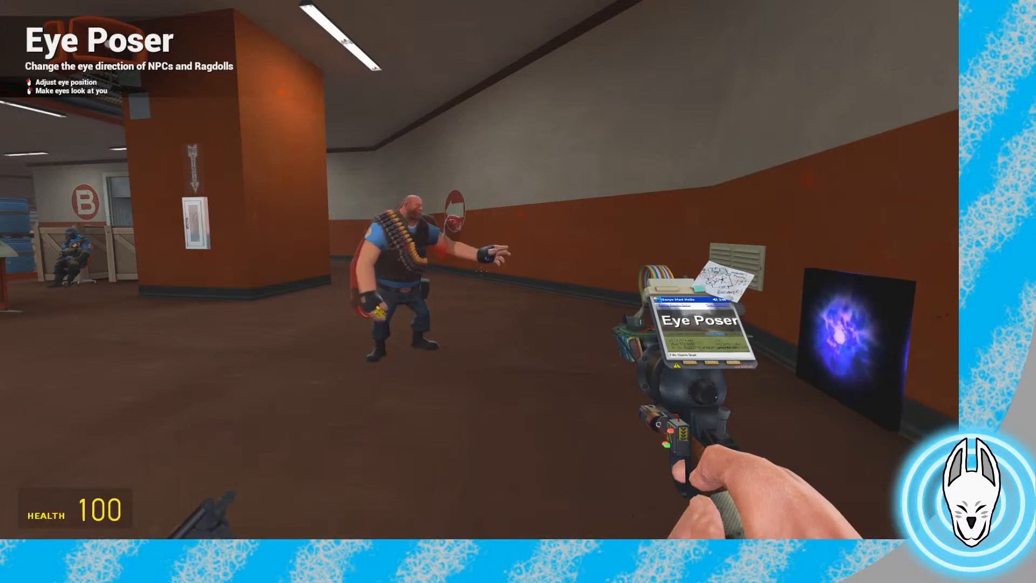
key(c)
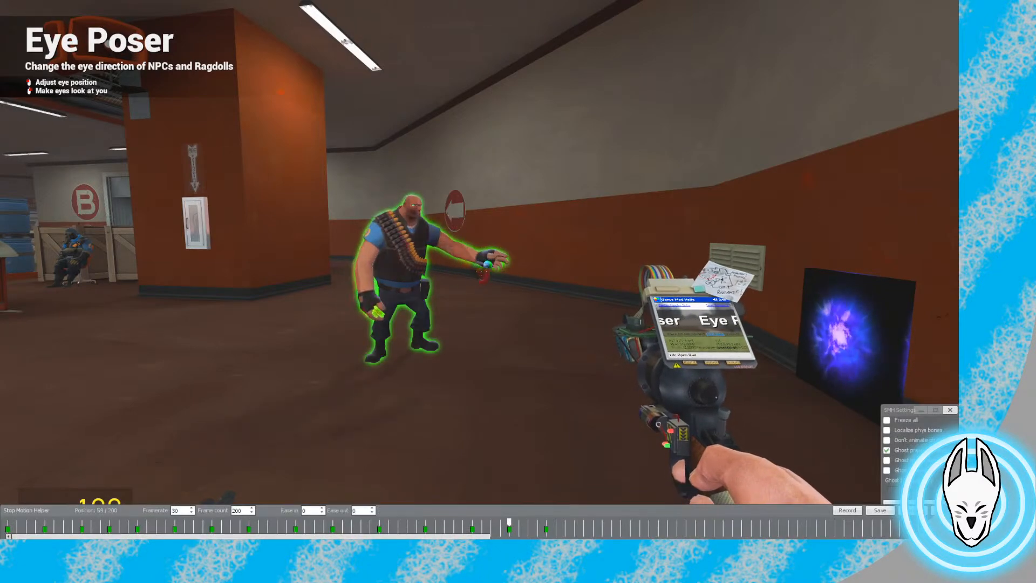
Curl the fingers of the Heavy's left hand with the Finger Poser for the pose at frame 58
key(c)
key(w)
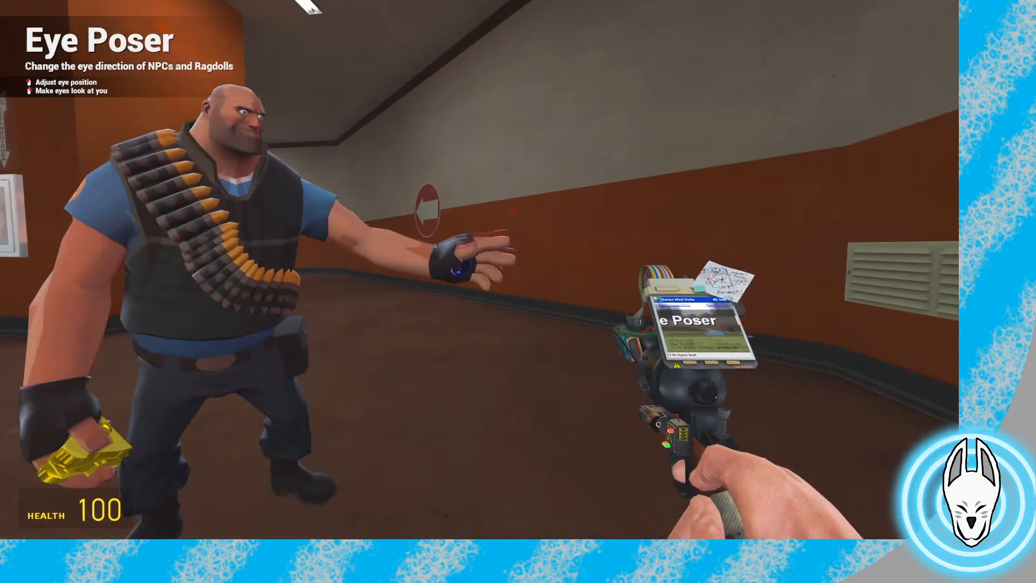
key(q)
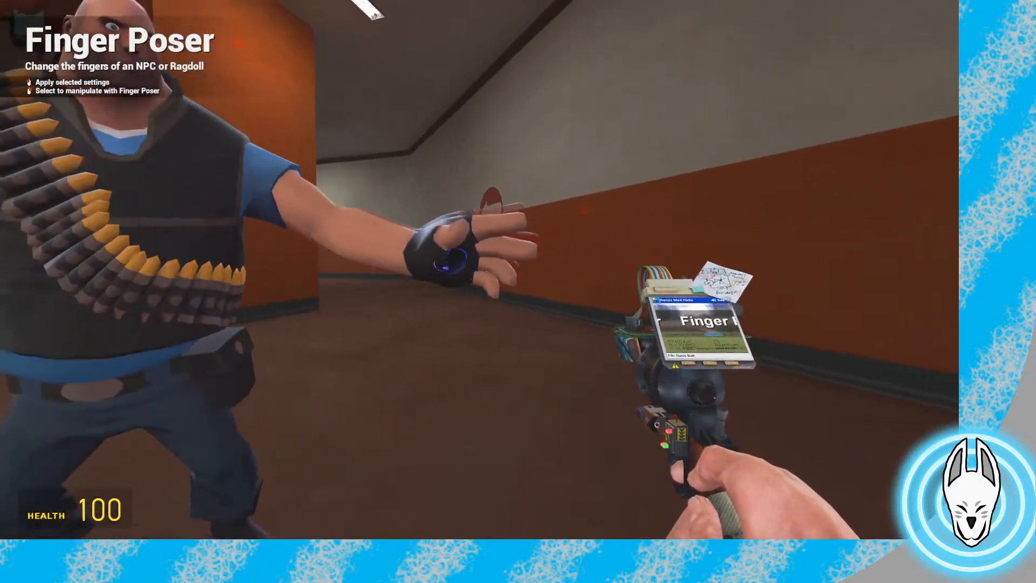
key(c)
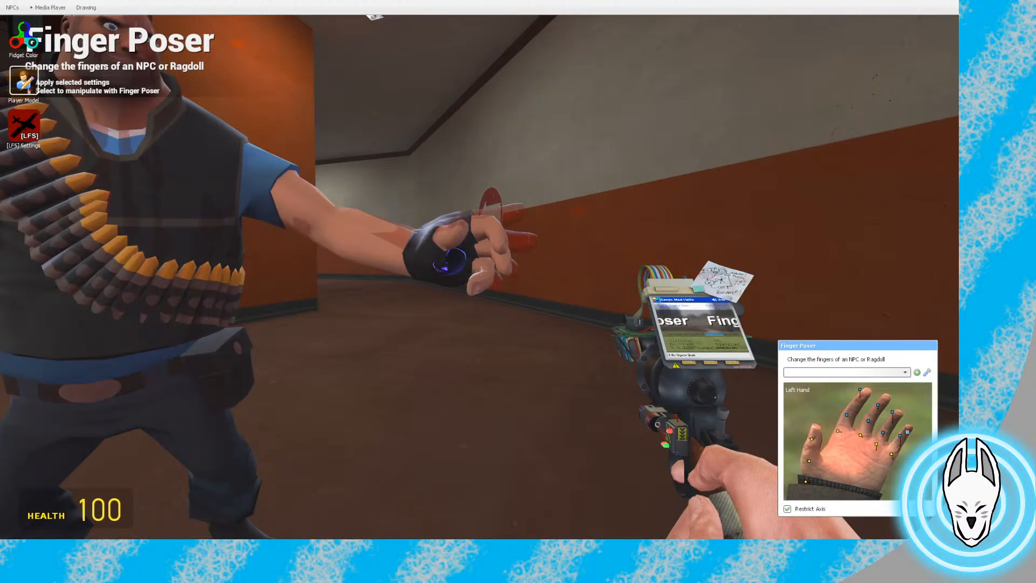
drag(908, 432, 908, 423)
key(c)
key(w)
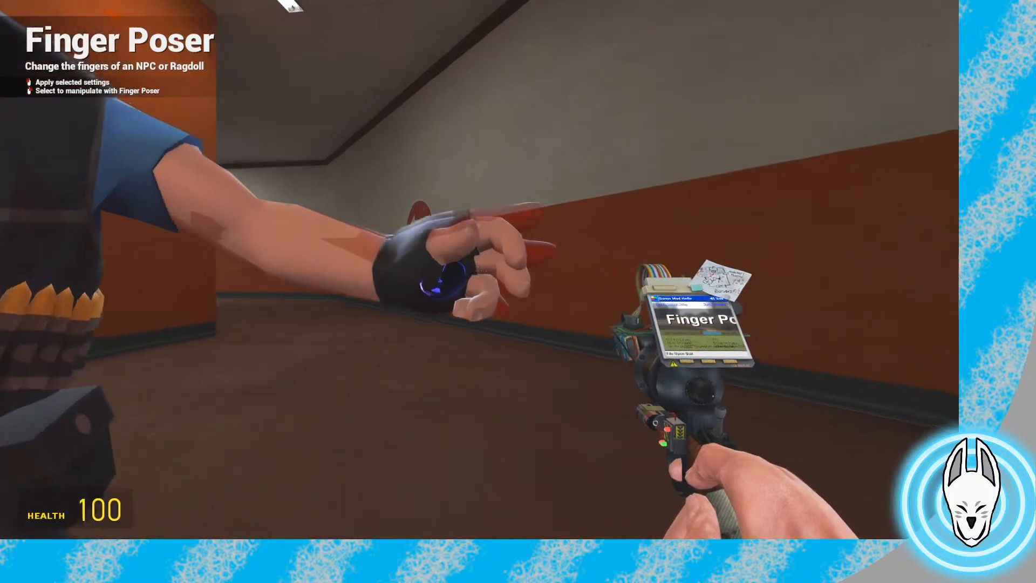
key(c)
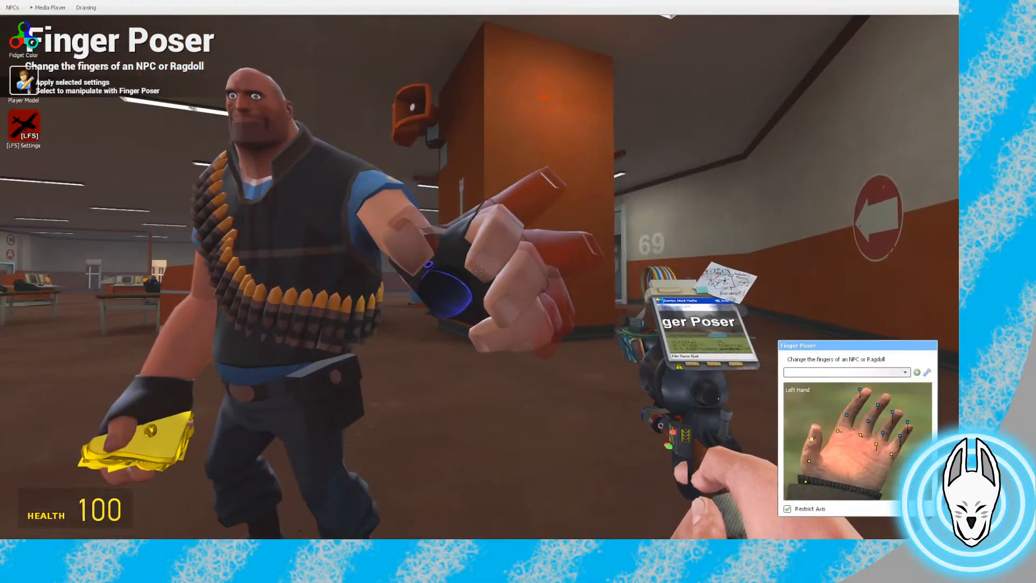
key(c)
key(a)
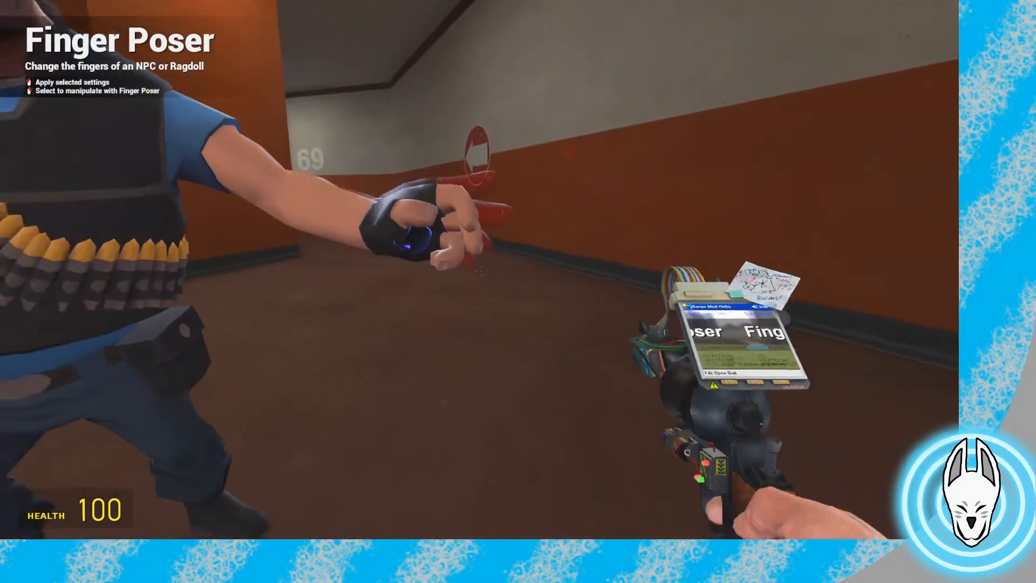
key(s)
key(x)
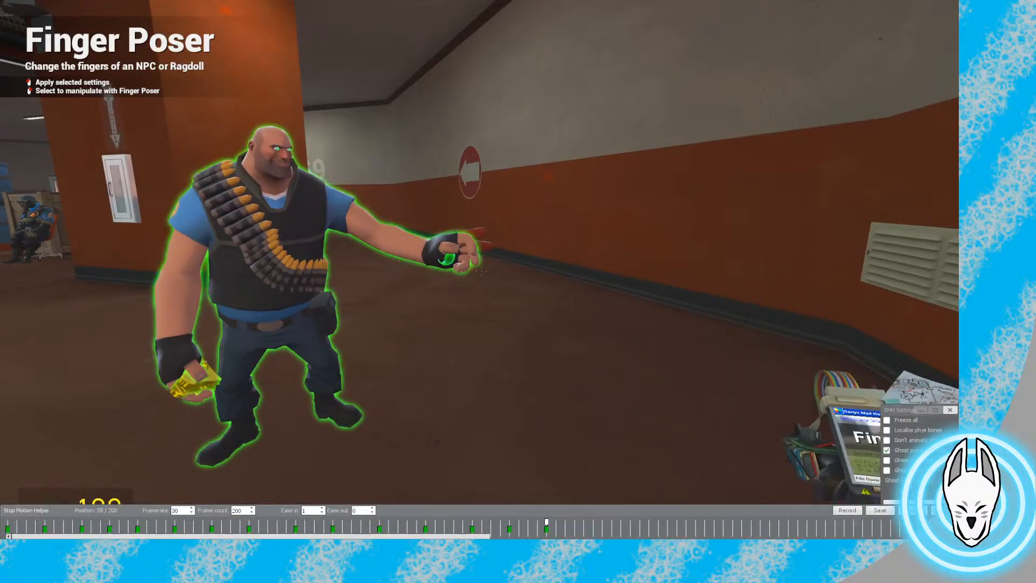
Step the animation back from frame 58 to frame 36 to review the arm swing in reverse
key(Left)
key(Left)
key(Left)
key(Left)
key(Left)
key(Left)
key(Left)
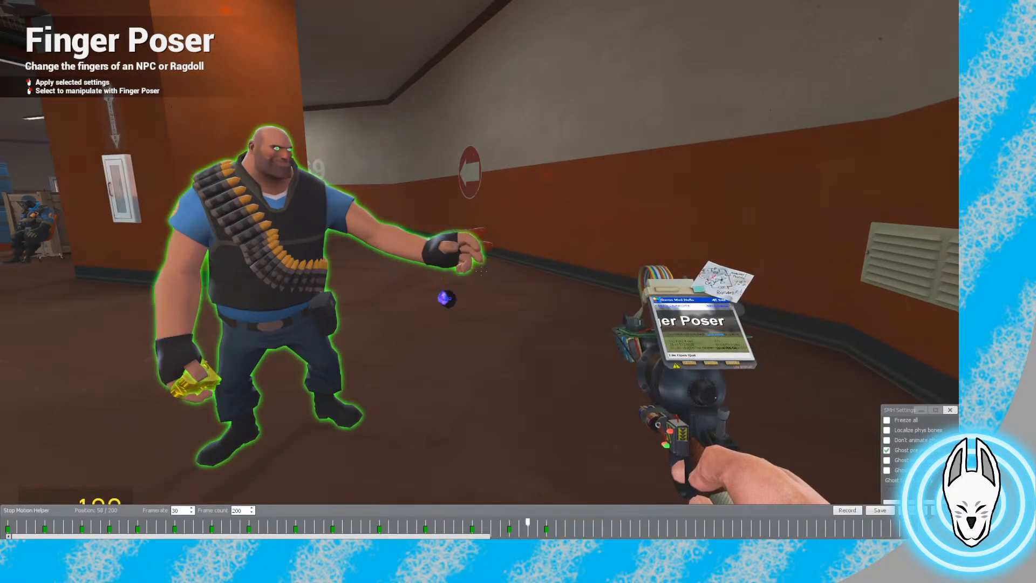
key(Left)
key(Left)
key(Left)
key(Left)
key(Left)
key(Left)
key(Left)
key(Left)
key(Left)
key(Left)
key(Left)
key(Left)
key(Left)
key(Left)
key(Left)
key(Left)
key(Left)
key(Left)
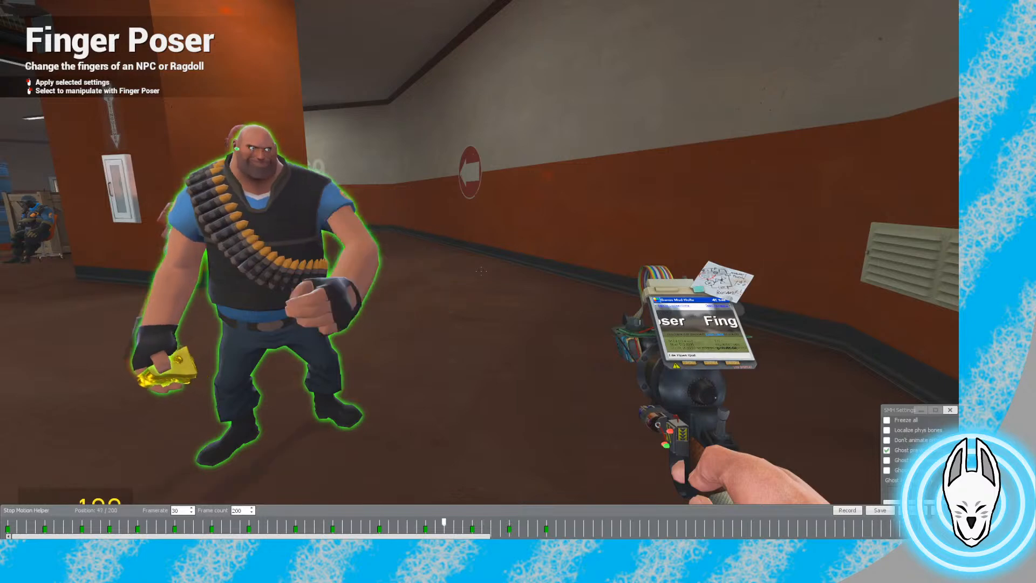
key(Left)
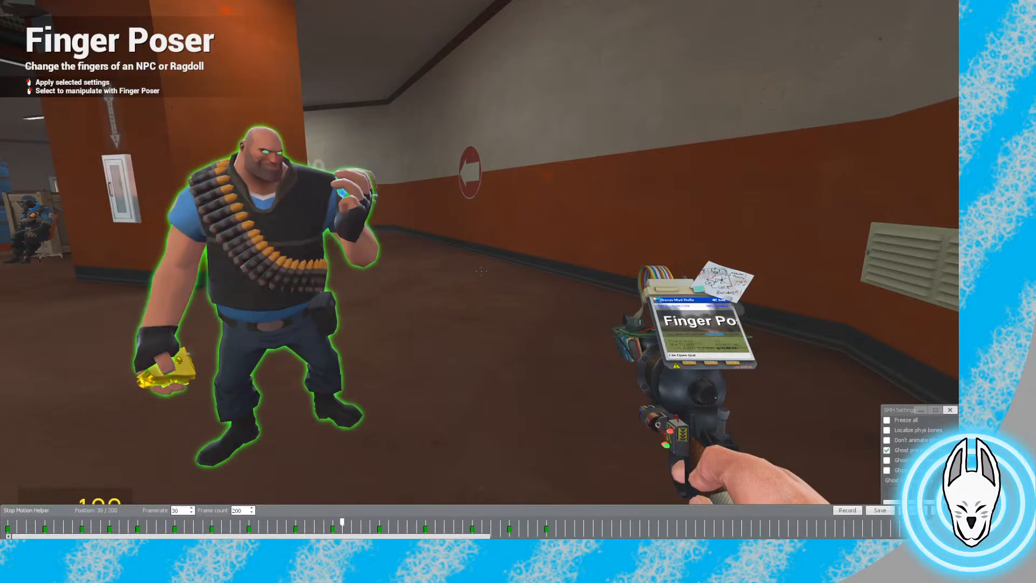
key(c)
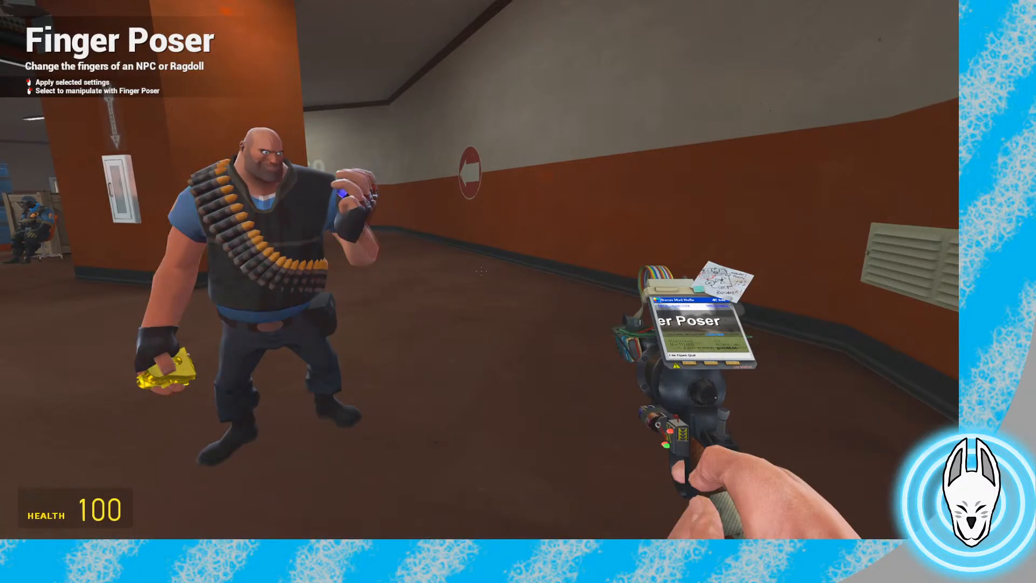
key(c)
Step the animation forward from frame 35 to frame 57 to review the full throw
key(Right)
key(Right)
key(Right)
key(Right)
key(Right)
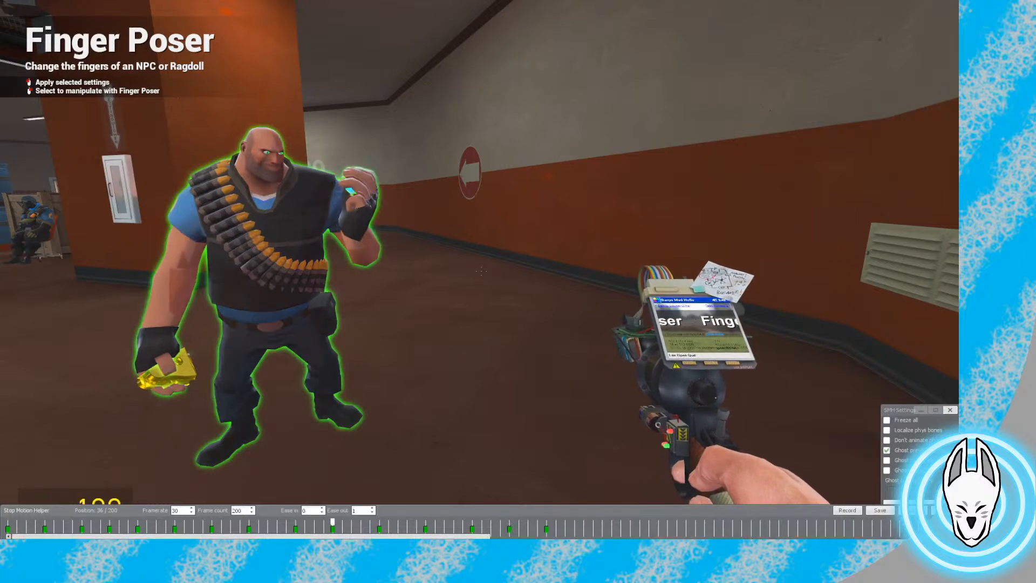
key(Right)
key(Right)
key(Right)
key(Right)
key(Right)
key(Right)
key(Right)
key(Right)
key(Right)
key(Right)
key(Right)
key(Right)
key(Right)
key(Right)
key(Right)
key(Right)
key(Right)
key(Right)
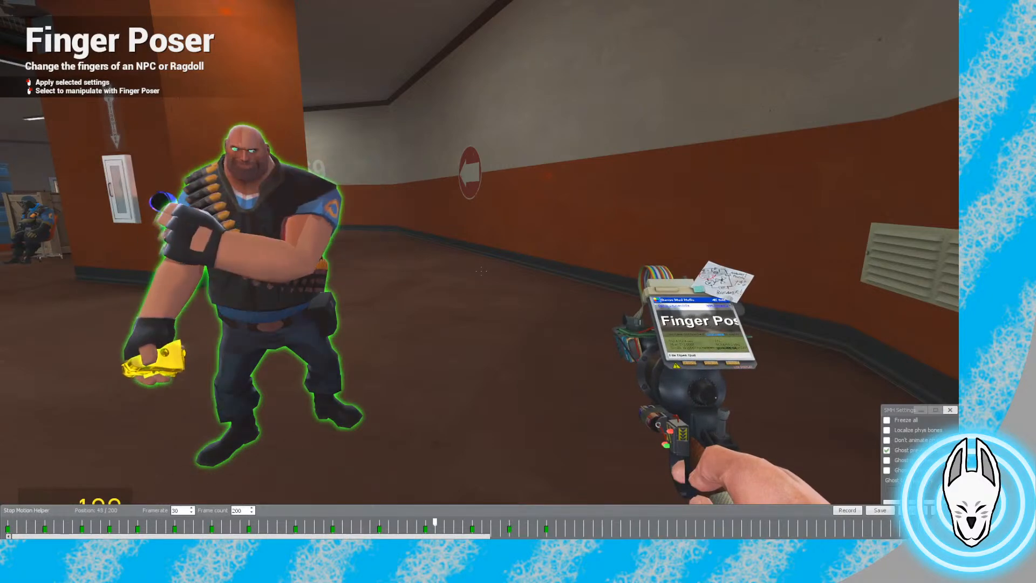
key(Right)
key(Right)
key(Right)
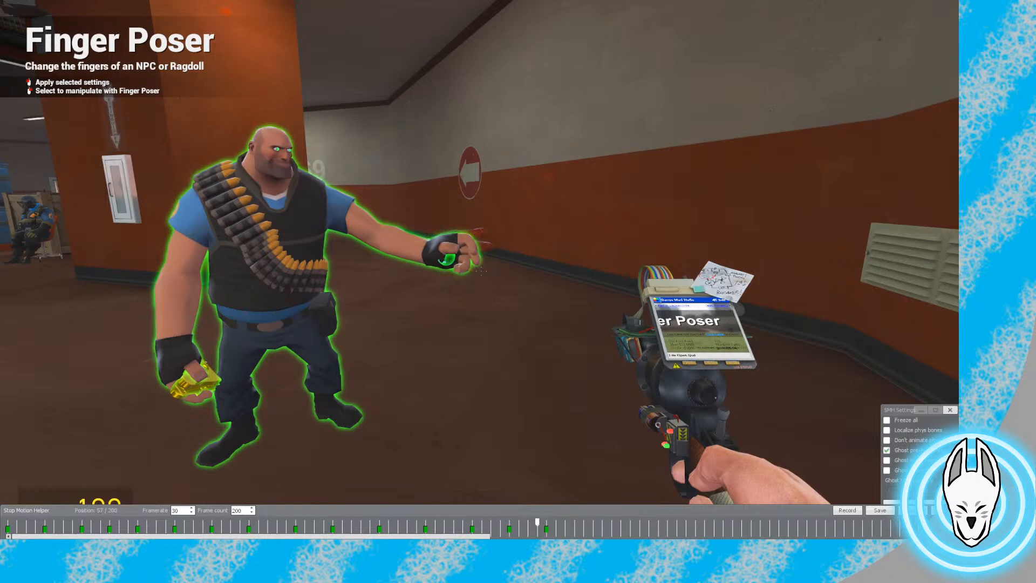
Step the animation back to the keyframe at frame 35 to examine the start of the throw again
key(Left)
key(Left)
key(Left)
key(Left)
key(Left)
key(Left)
key(Left)
key(Left)
key(Left)
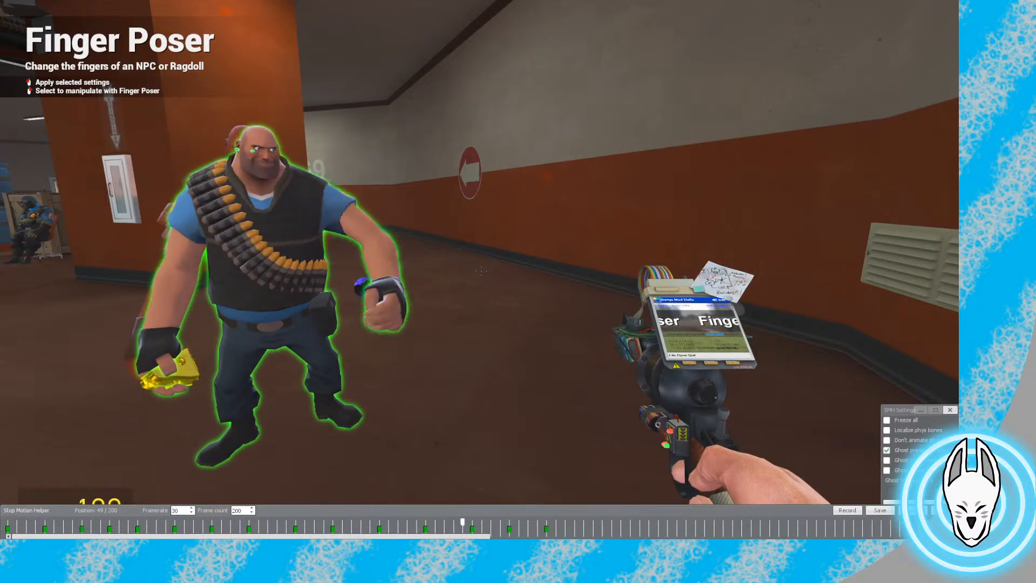
key(Left)
key(Left)
key(Left)
key(Left)
key(Left)
key(Left)
key(Left)
key(Left)
key(Left)
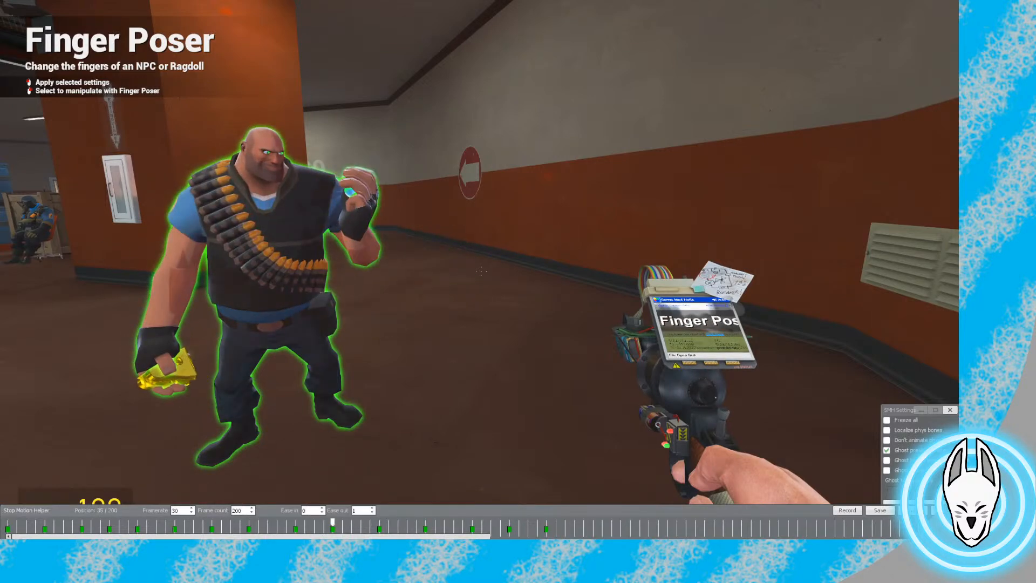
key(Right)
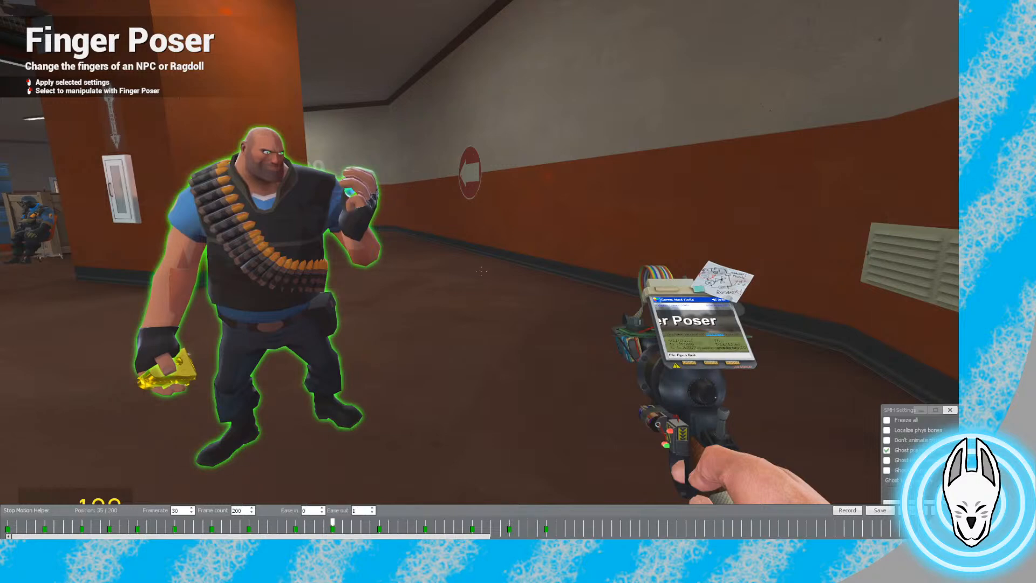
Step the animation from frame 35 to frame 47, going back over the frames around 44, to review the arm swing
key(Right)
key(Right)
key(Right)
key(Right)
key(Right)
key(Right)
key(Right)
key(Right)
key(Right)
key(Right)
key(Right)
key(Left)
key(Left)
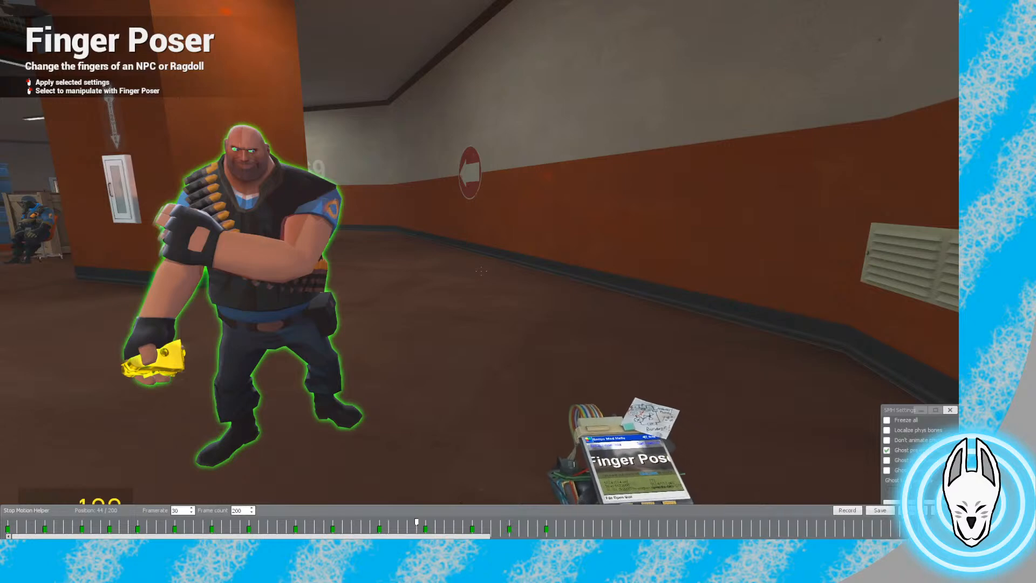
key(Right)
key(Right)
key(Right)
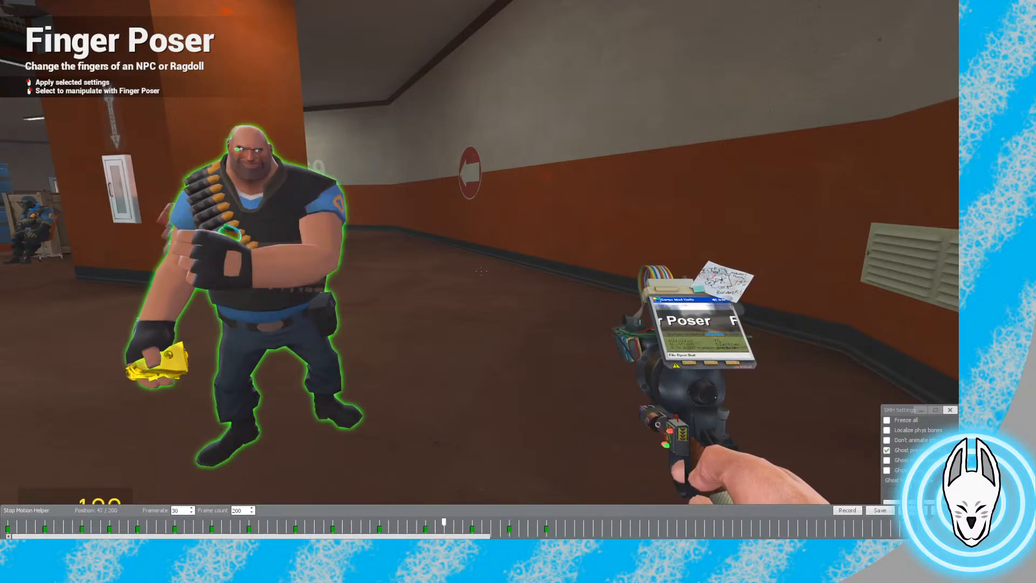
Step the animation from frame 47 to frame 58 and back to the keyframe at frame 54 to examine the end of the throw
key(Right)
key(Right)
key(Right)
key(Right)
key(Right)
key(Right)
key(Right)
key(Right)
key(Right)
key(Right)
key(Right)
key(Left)
key(Left)
key(Left)
key(Left)
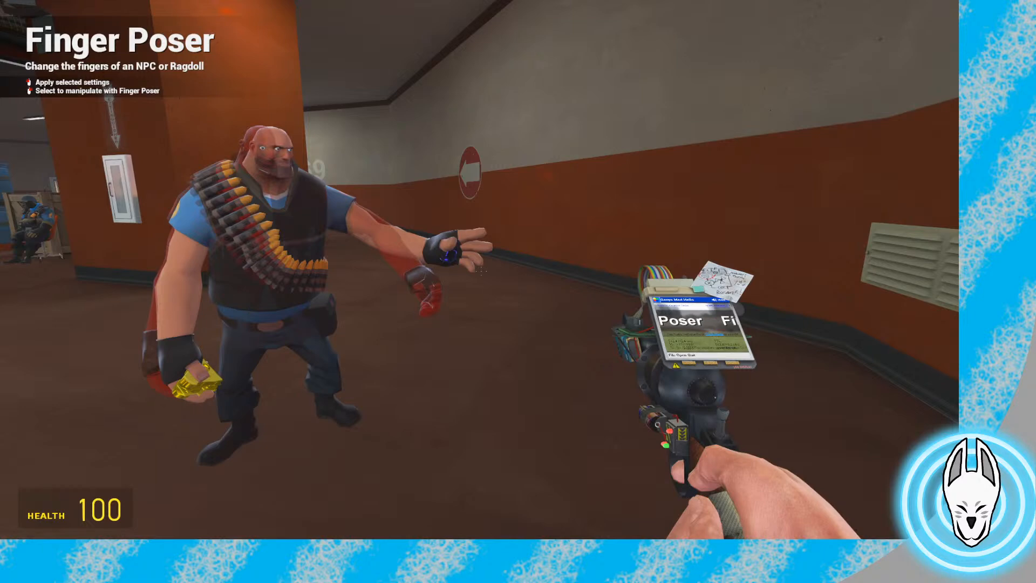
Return the timeline to frame 35 and adjust the ball in the Heavy's left hand with the Physics Gun
key(d)
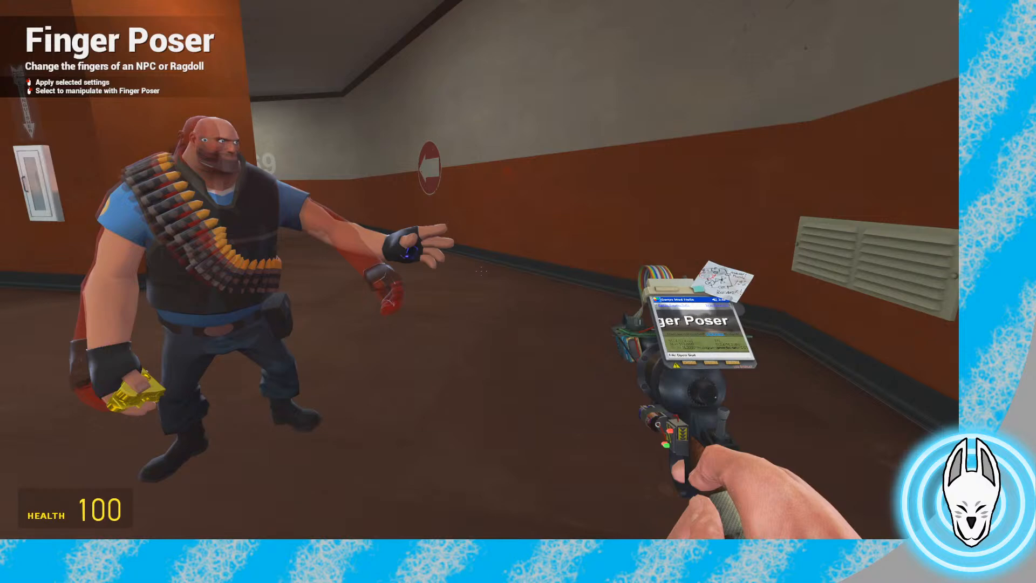
key(c)
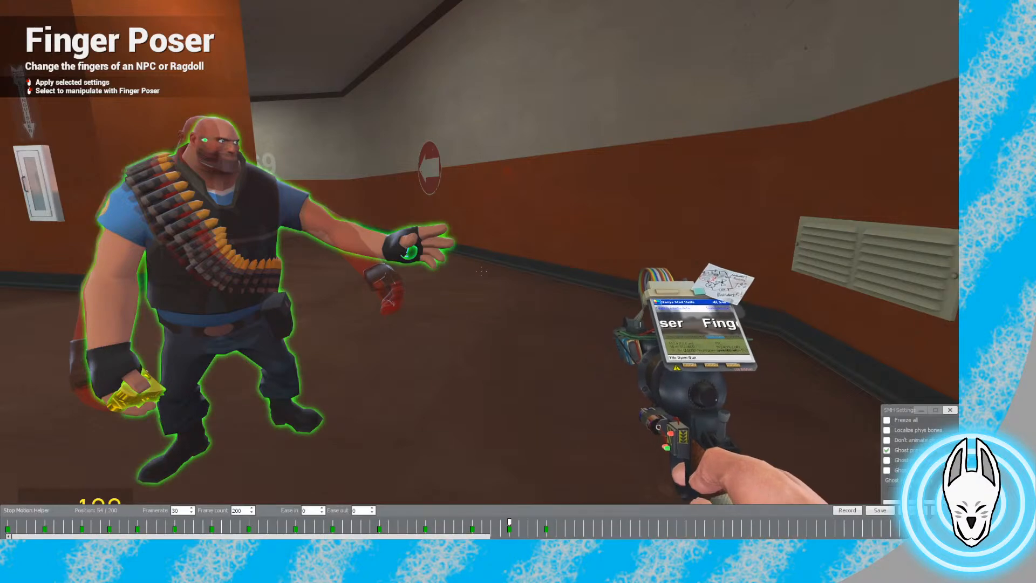
drag(508, 522, 332, 522)
key(c)
key(c)
key(c)
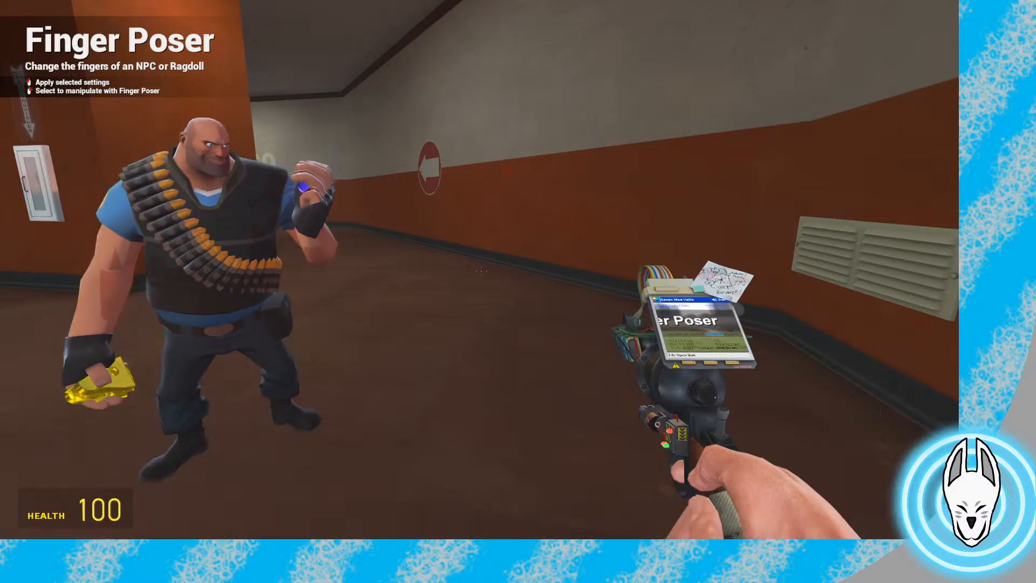
key(w)
key(a)
scroll(481, 271, down, 3)
click(482, 271)
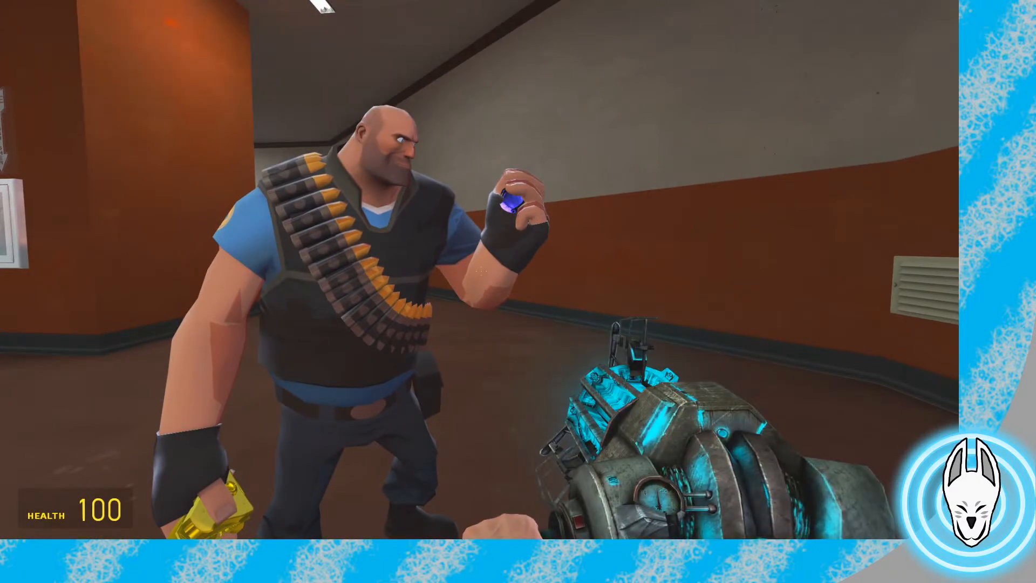
Go to the Heavy's keyframe at frame 31 and place the ball in his left palm with the Physics Gun
key(c)
right_click(512, 202)
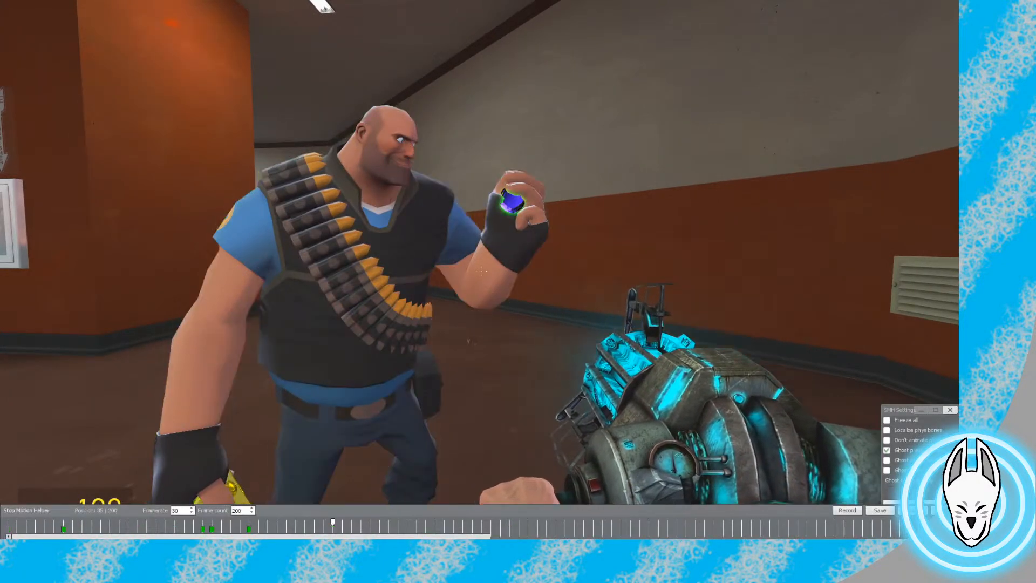
right_click(421, 243)
click(295, 522)
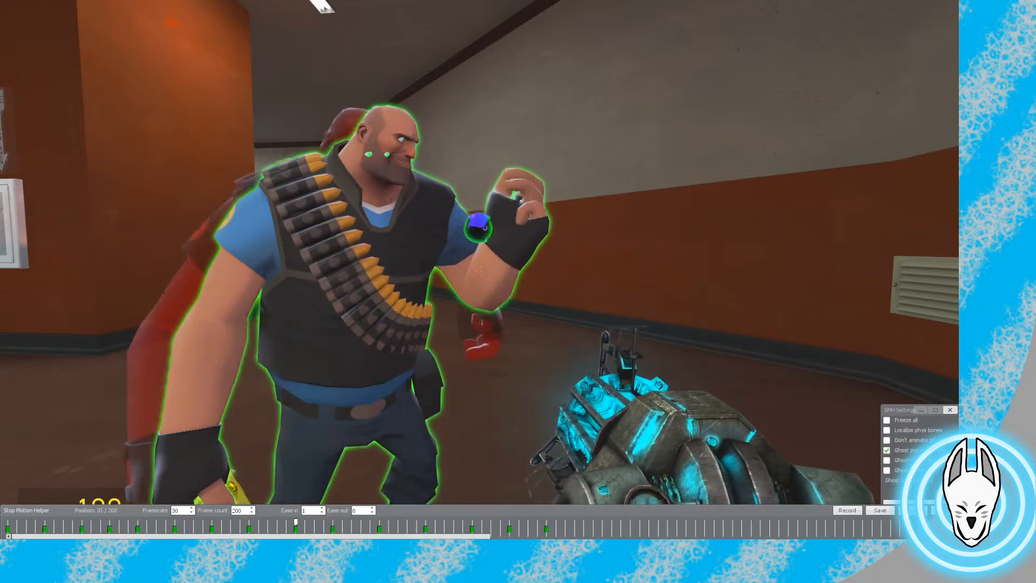
key(c)
right_click(475, 244)
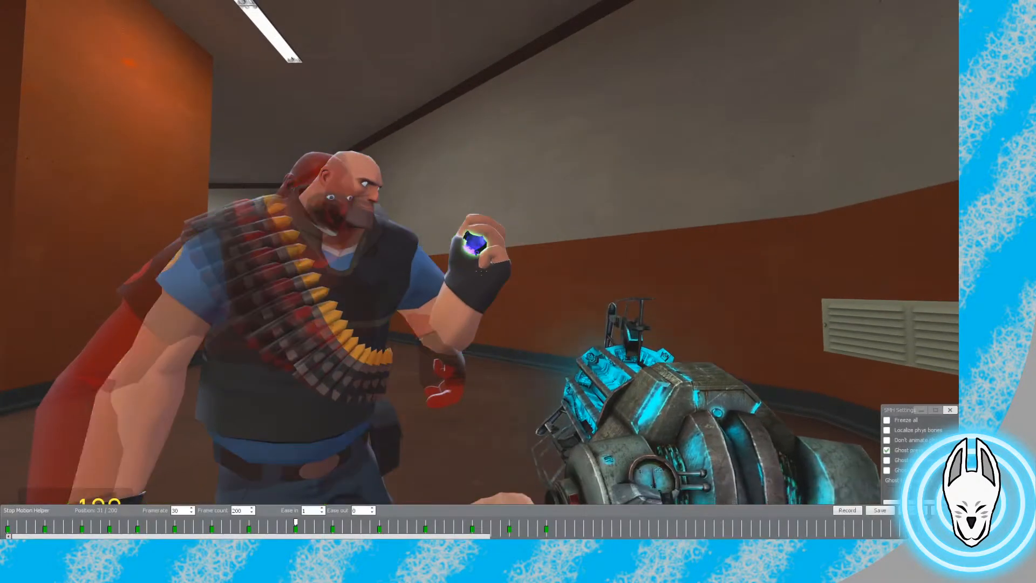
click(480, 269)
right_click(479, 269)
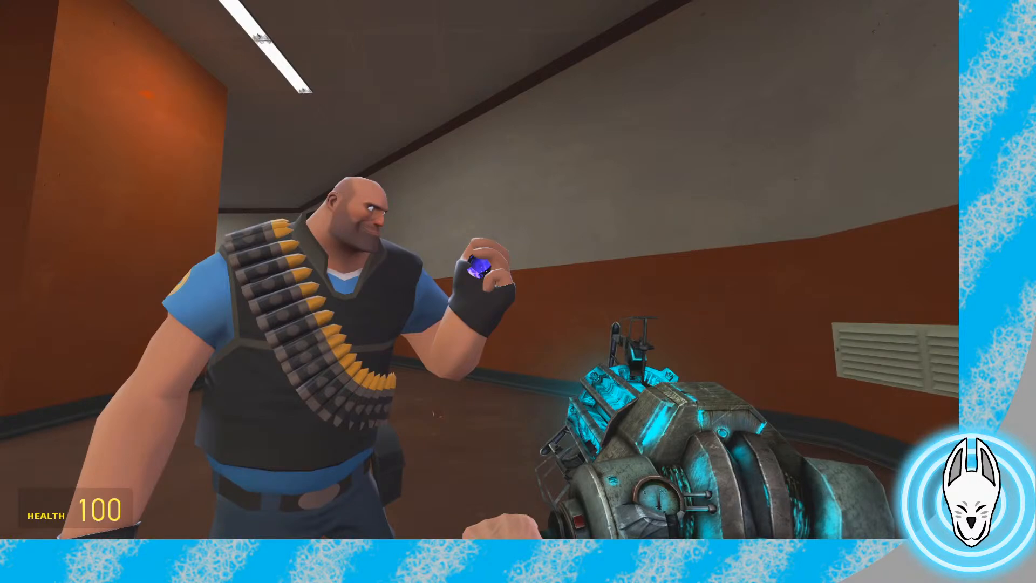
key(w)
key(a)
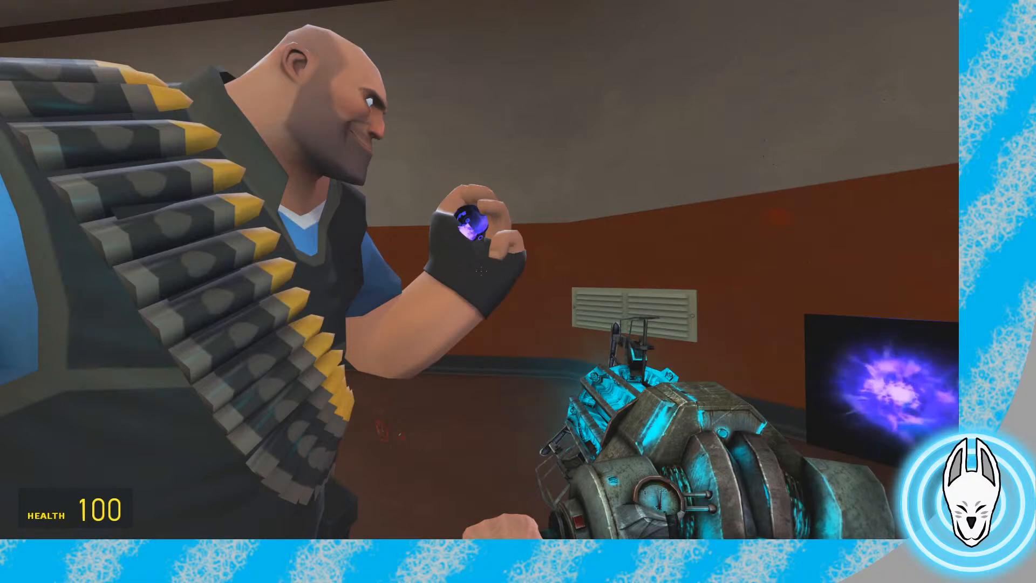
Fine-tune the ball's position in the left palm with the Ragdoll Mover and record its keyframe at frame 31
key(c)
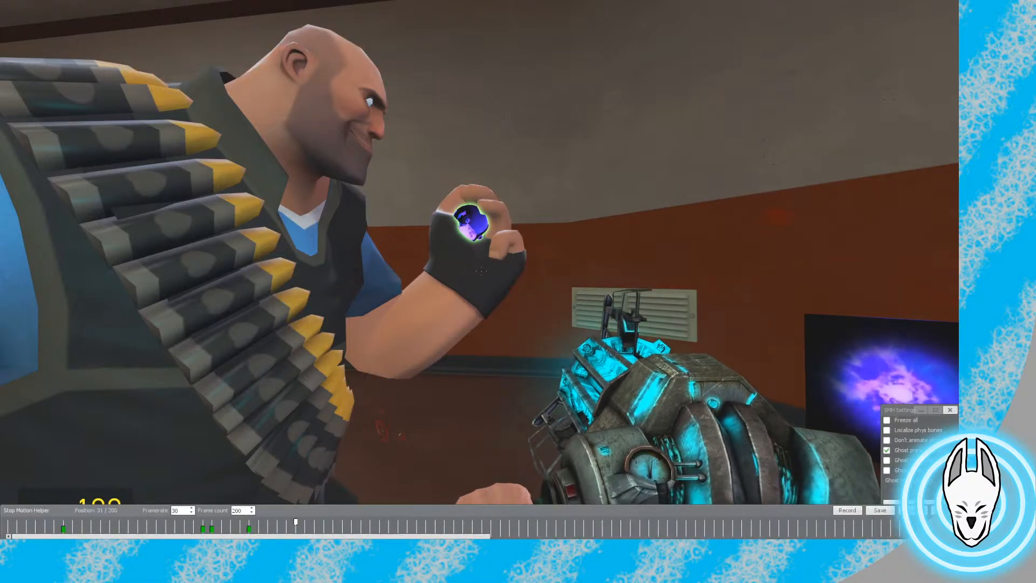
key(q)
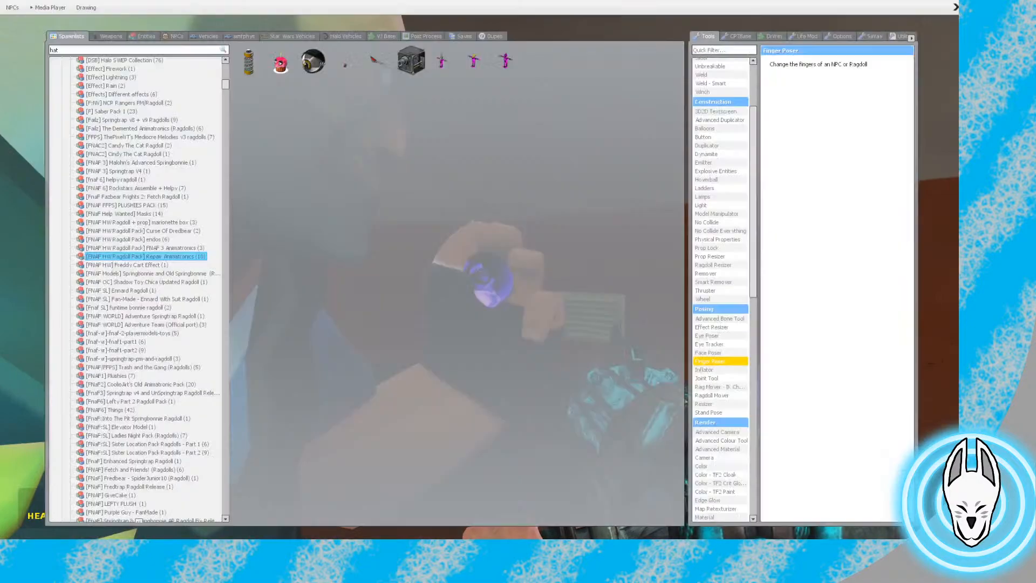
click(711, 396)
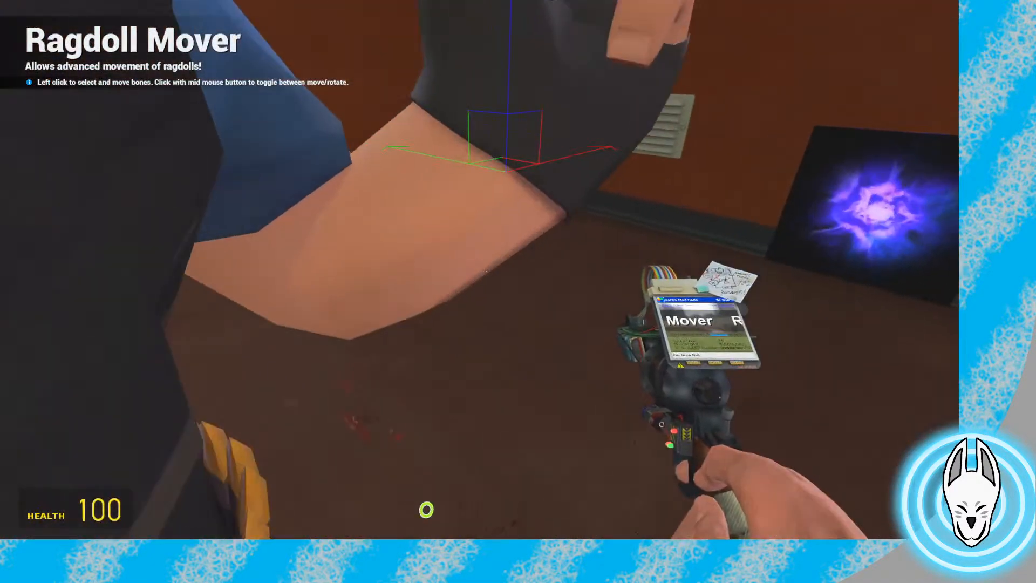
key(s)
key(c)
key(w)
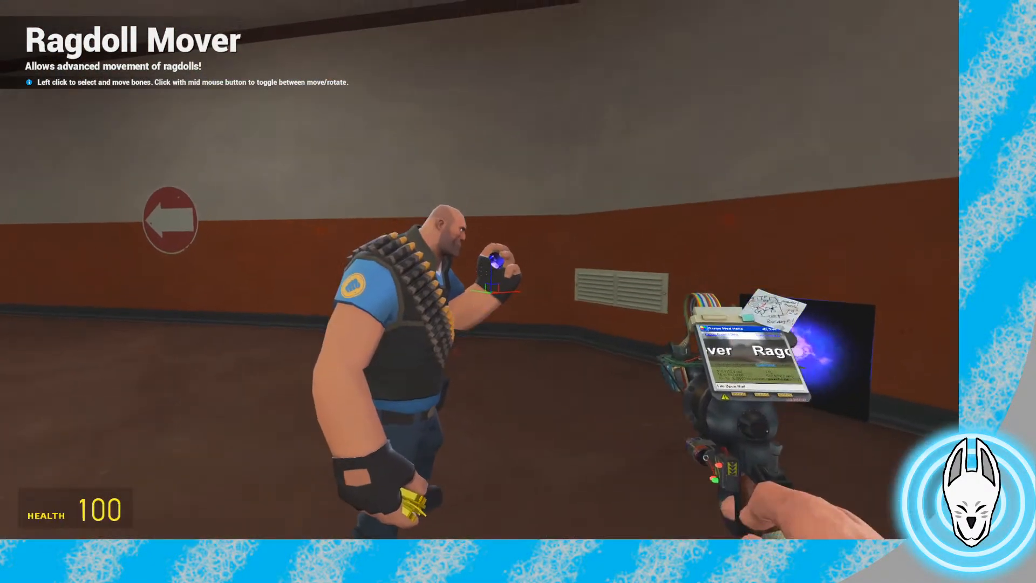
click(480, 270)
key(w)
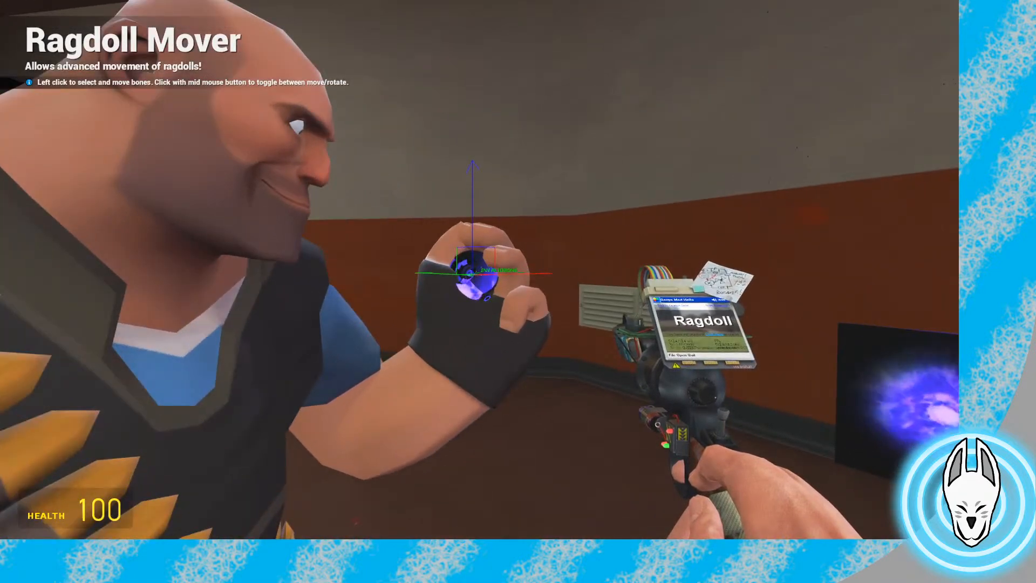
key(a)
key(w)
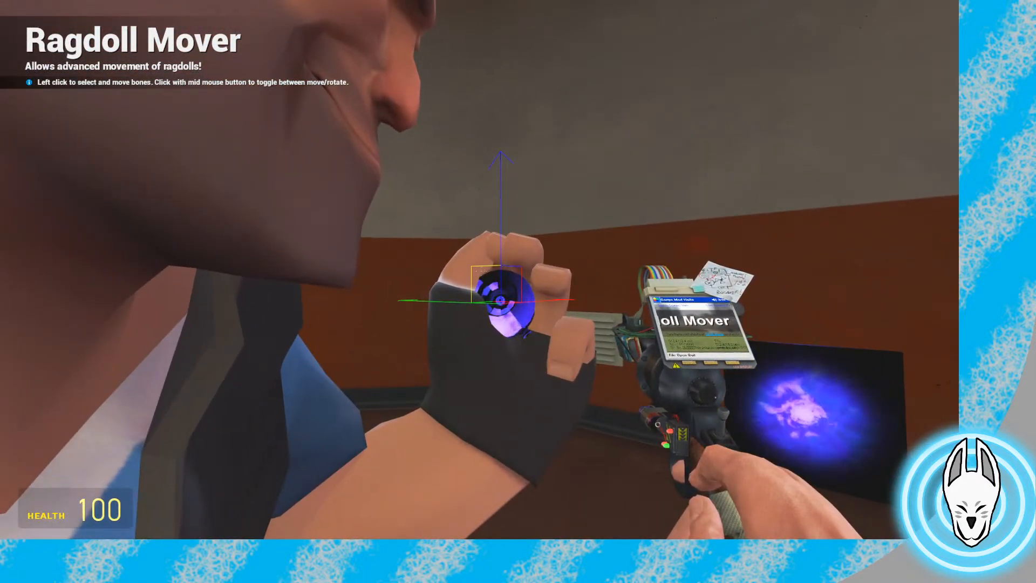
key(w)
drag(479, 270, 480, 270)
key(a)
key(s)
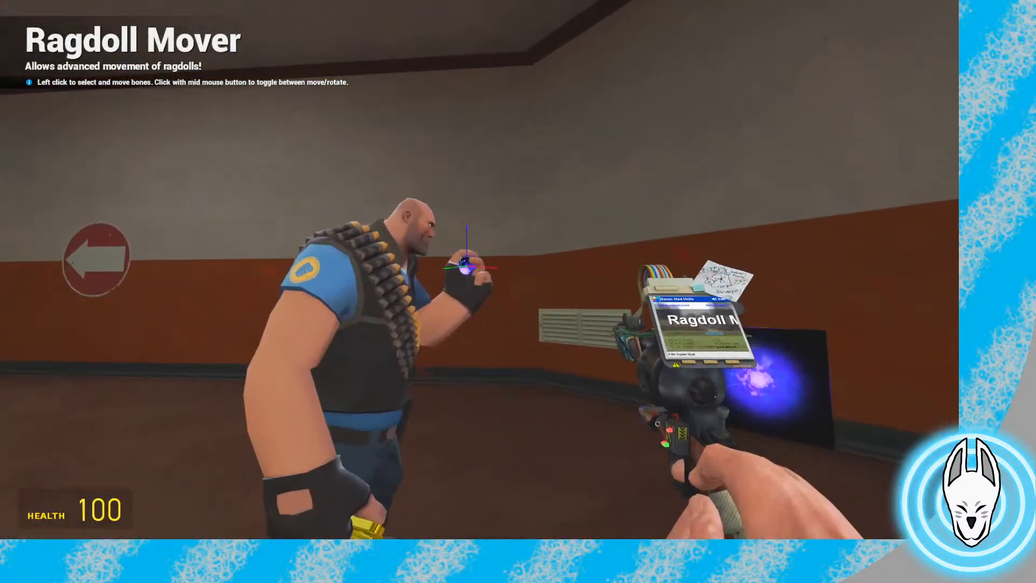
key(c)
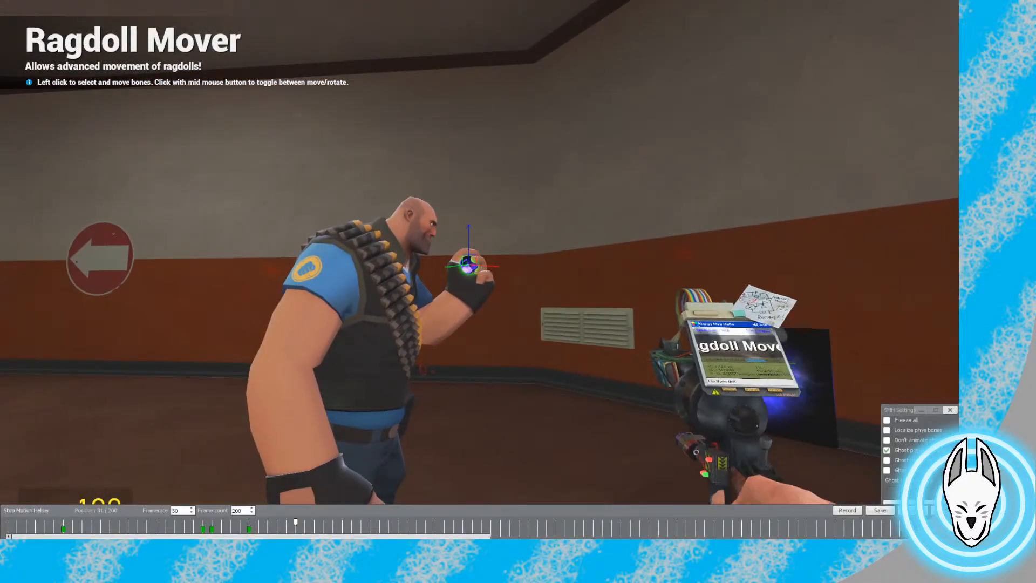
click(847, 510)
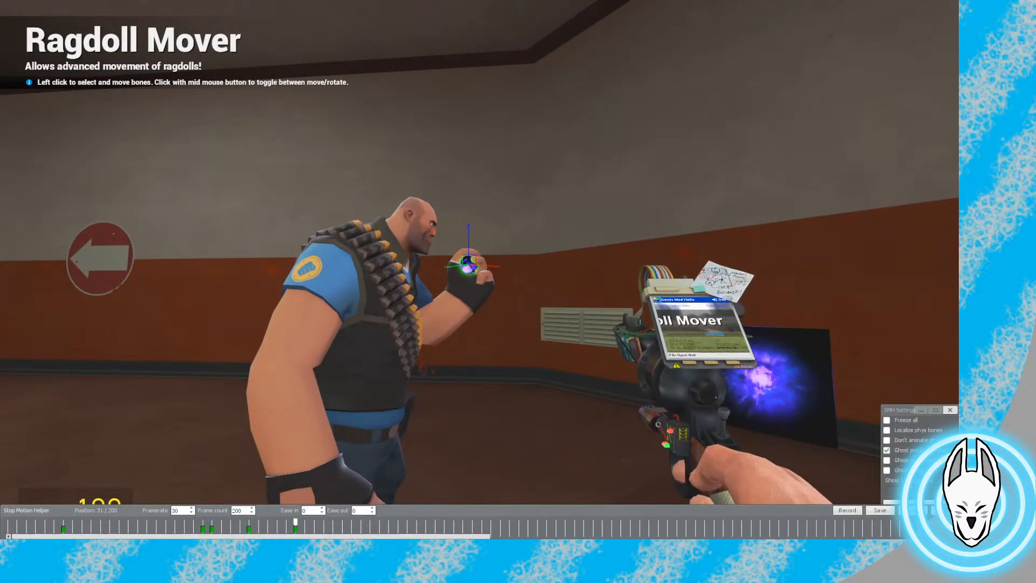
Step back to frame 28 and move the ball into the Heavy's left hand with the Physics Gun
key(Left)
key(Left)
key(Left)
key(Left)
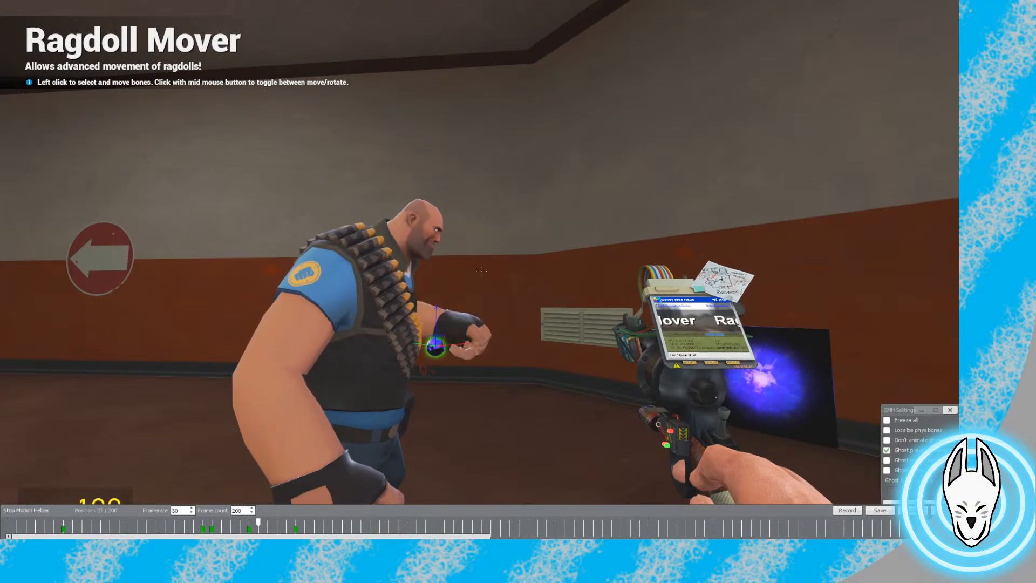
key(Right)
key(c)
scroll(481, 271, down, 3)
click(481, 271)
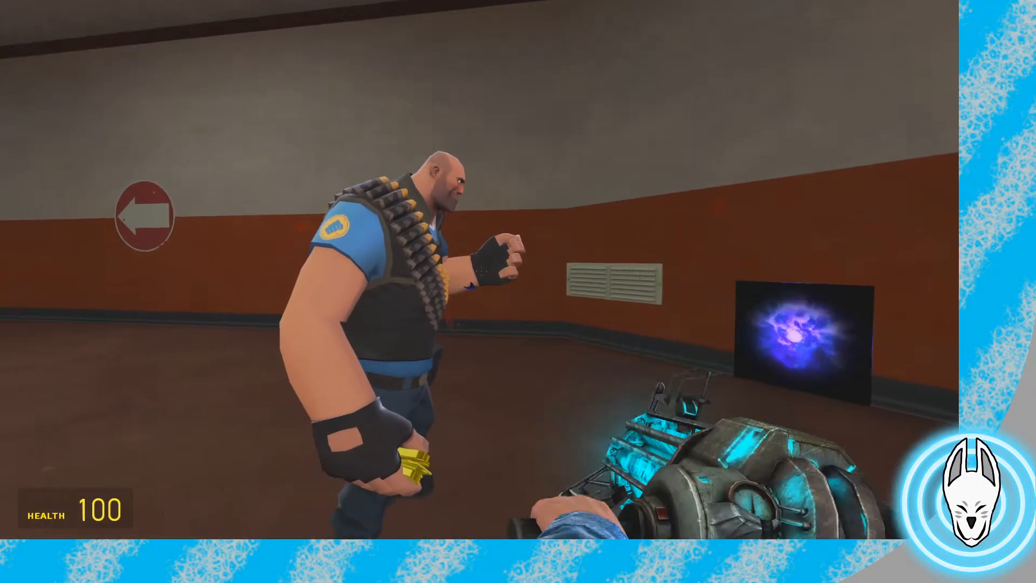
click(481, 272)
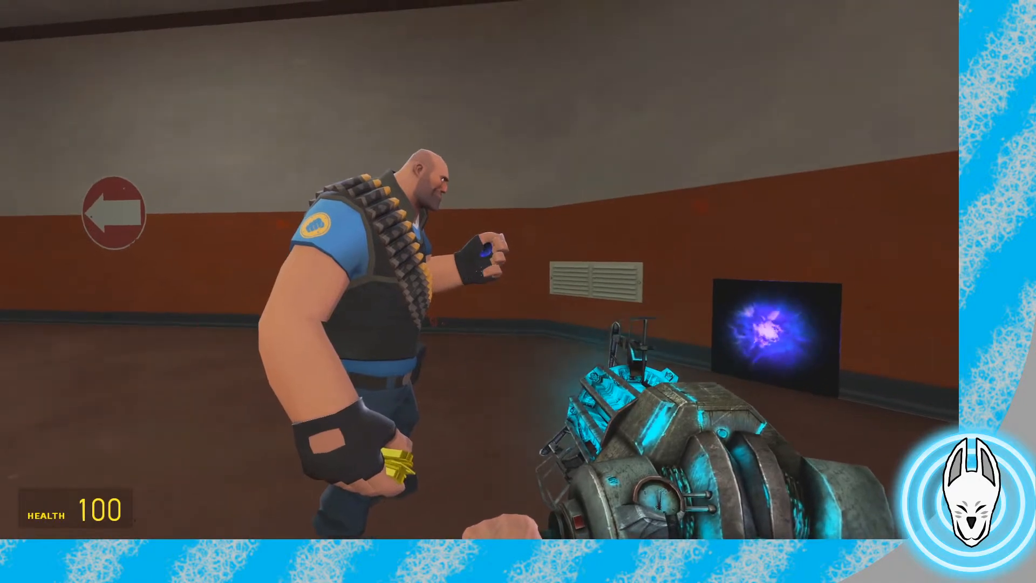
Refine the ball's position inside the left hand with the Ragdoll Mover and record its keyframe at frame 28
key(q)
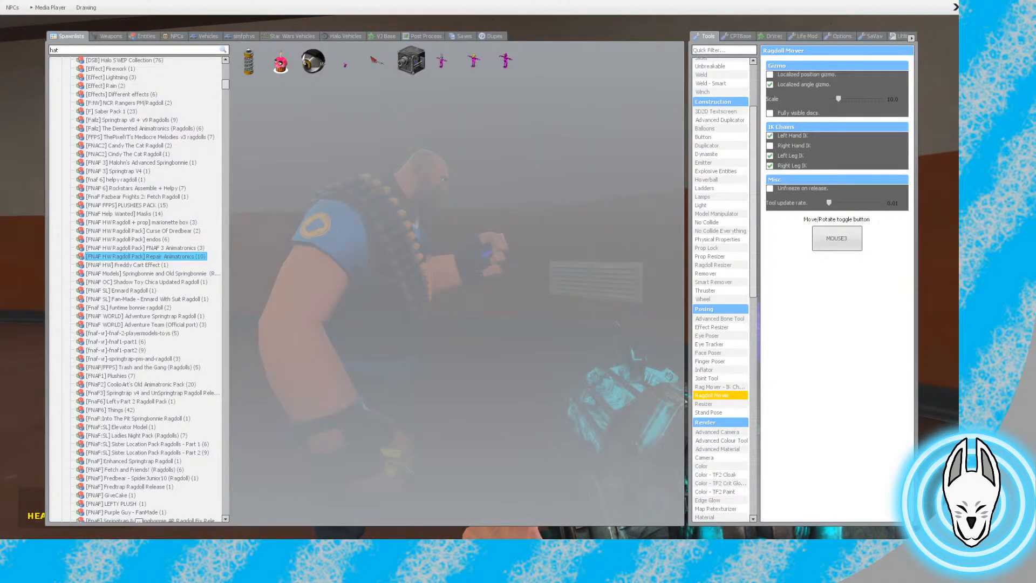
key(w)
key(q)
click(712, 395)
key(w)
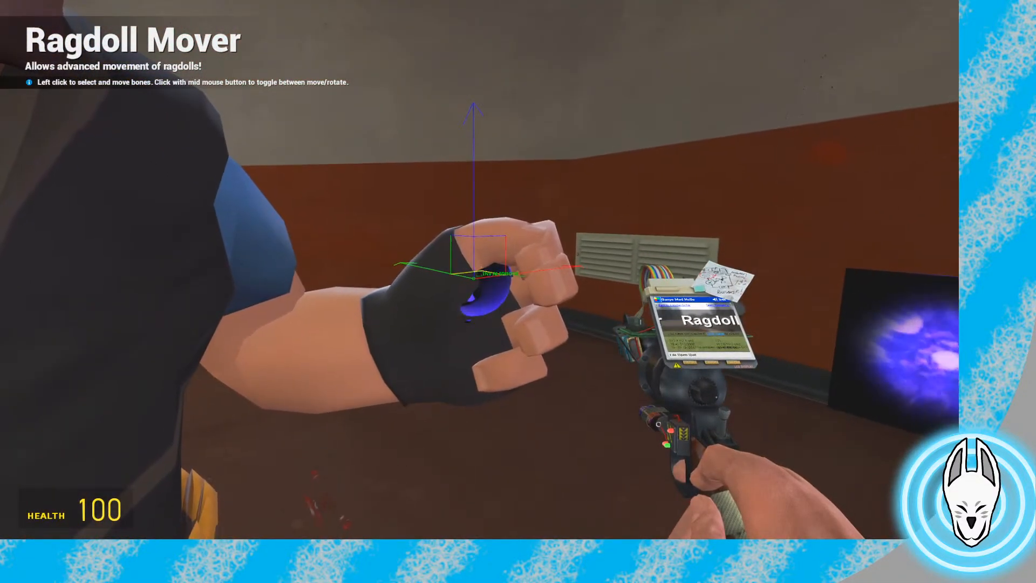
middle_click(518, 291)
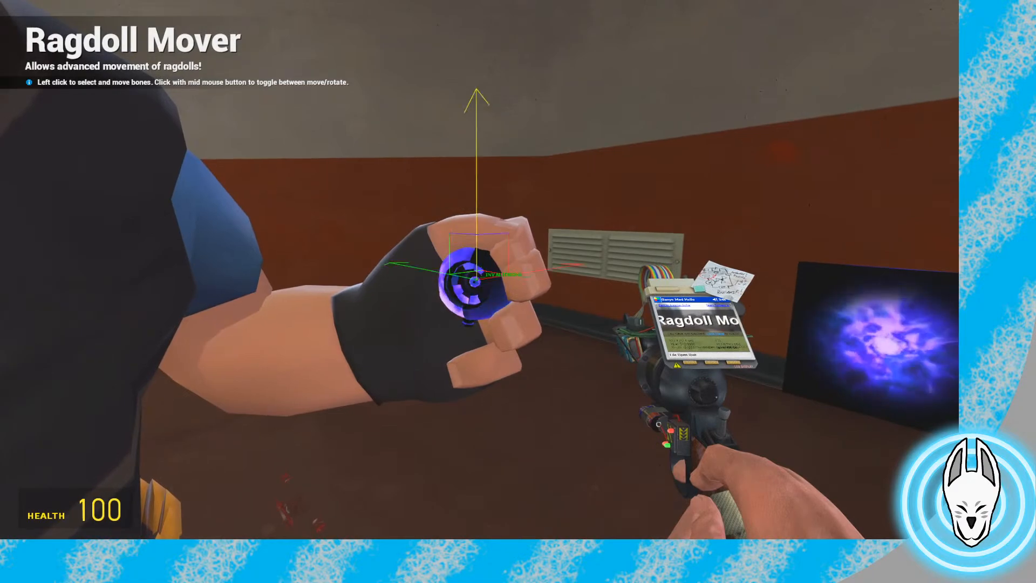
key(w)
key(s)
key(d)
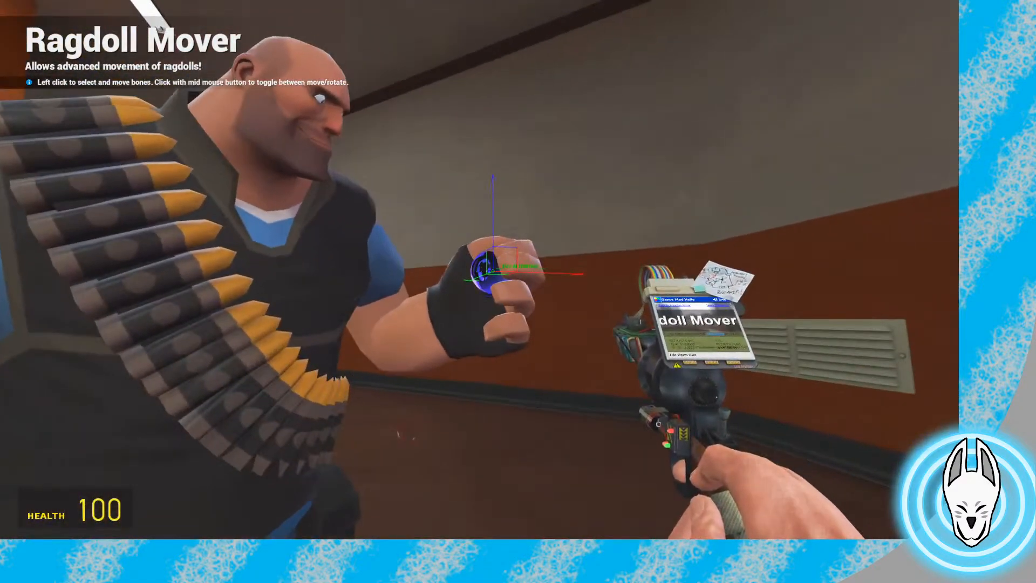
key(c)
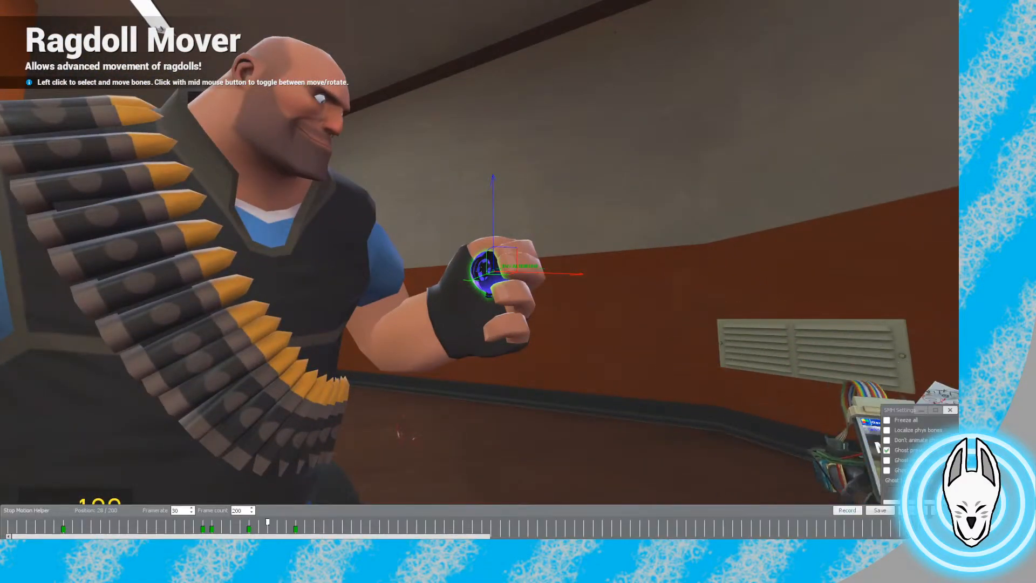
click(847, 510)
Step back and forth between frames 27 and 31 to check how the ball follows the left hand
key(Right)
key(Right)
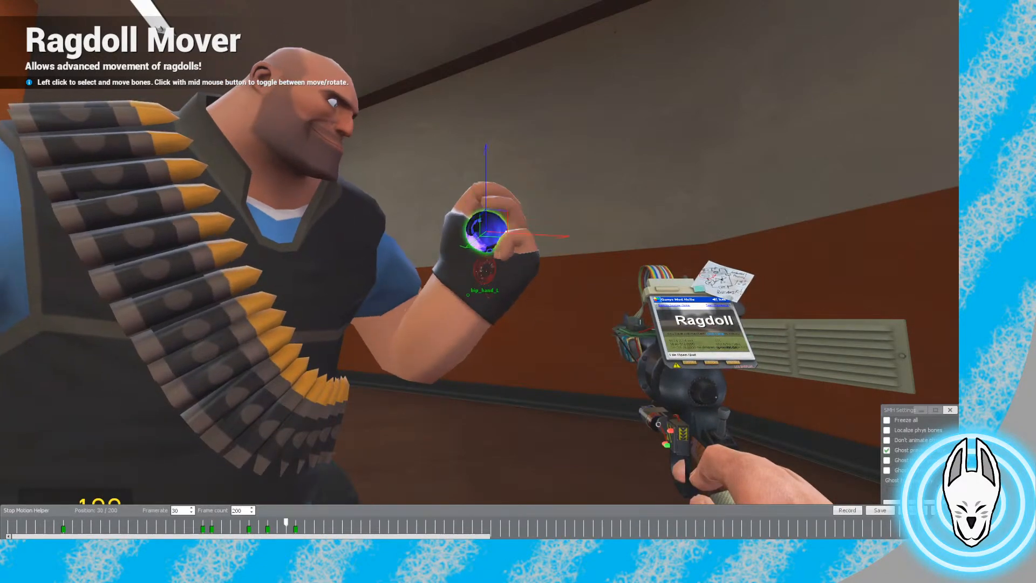
key(Left)
key(Left)
key(Left)
key(Right)
key(Right)
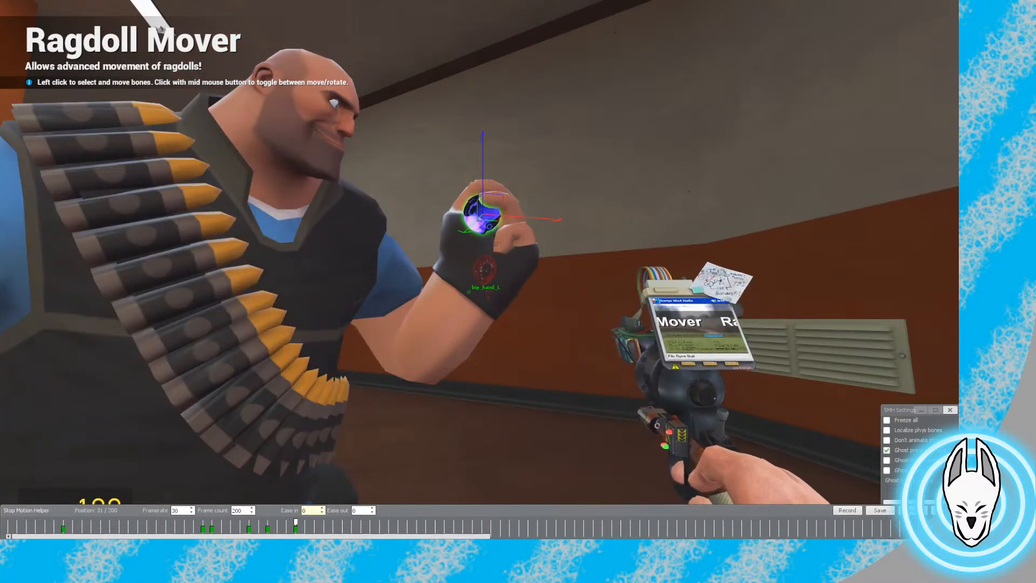
Set the ease in of the ball's keyframe at frame 31 to 1 and review the motion from frame 26 to 31
key(Left)
key(Left)
key(Left)
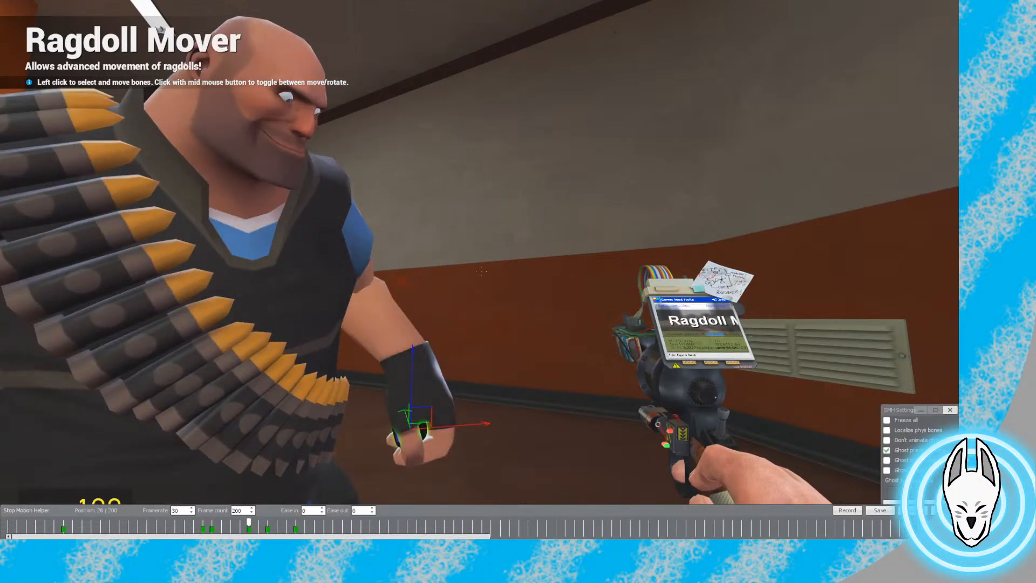
key(Right)
key(Right)
key(Right)
key(Right)
key(Right)
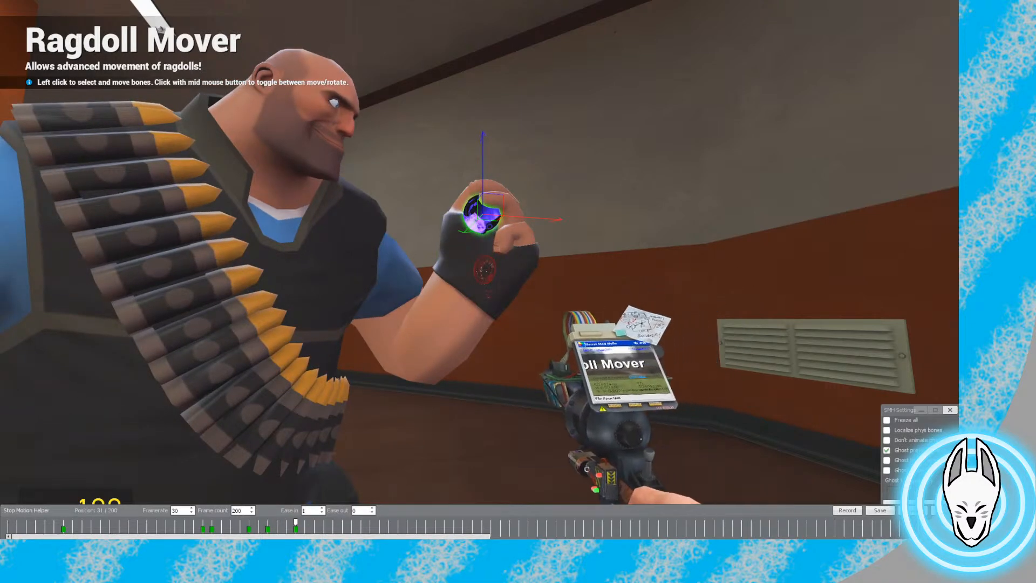
Advance to the Heavy's keyframe at frame 35 and fit the ball into his left hand with the Ragdoll Mover
right_click(356, 275)
key(Right)
key(Right)
key(Right)
key(Right)
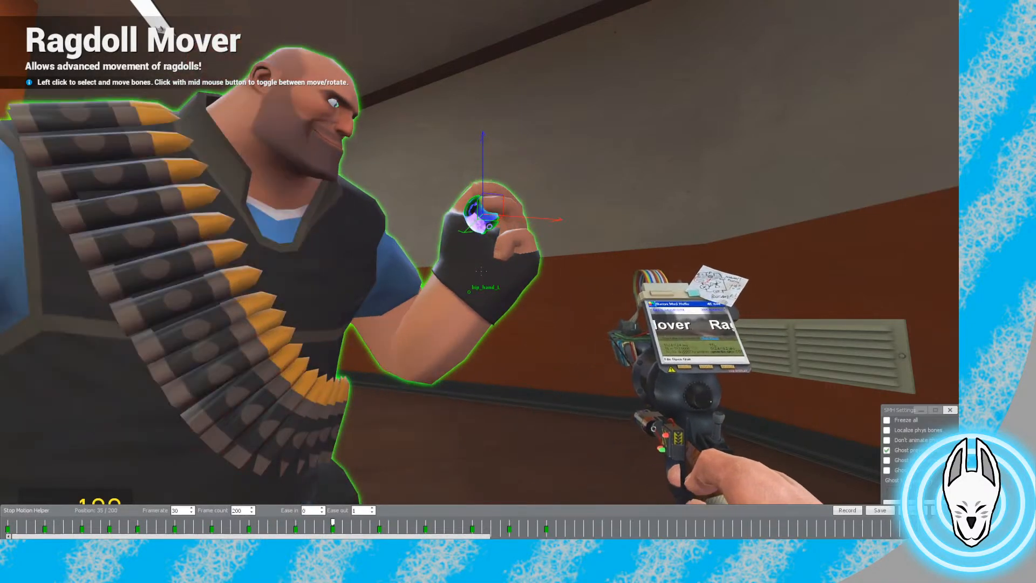
key(c)
key(w)
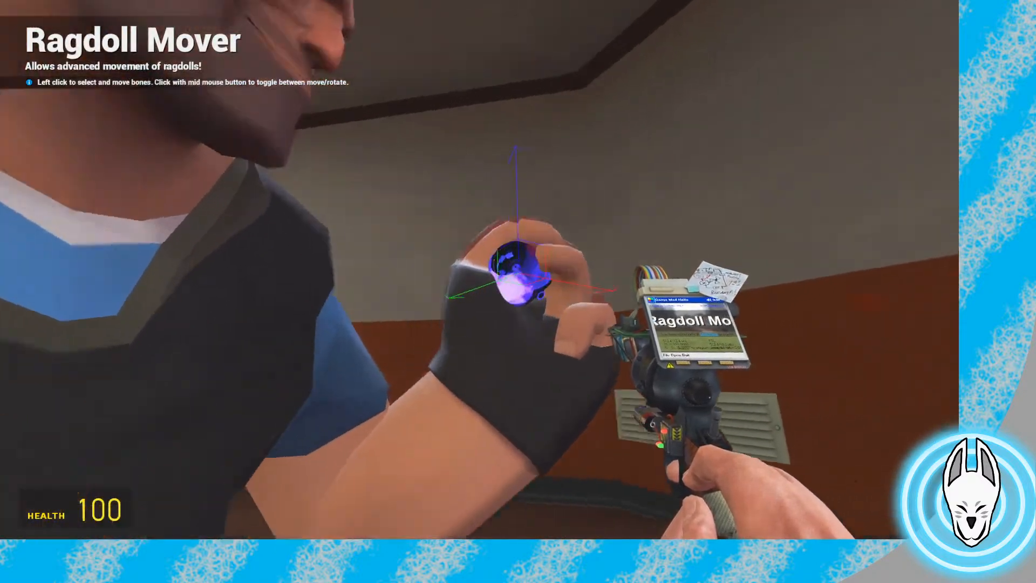
key(a)
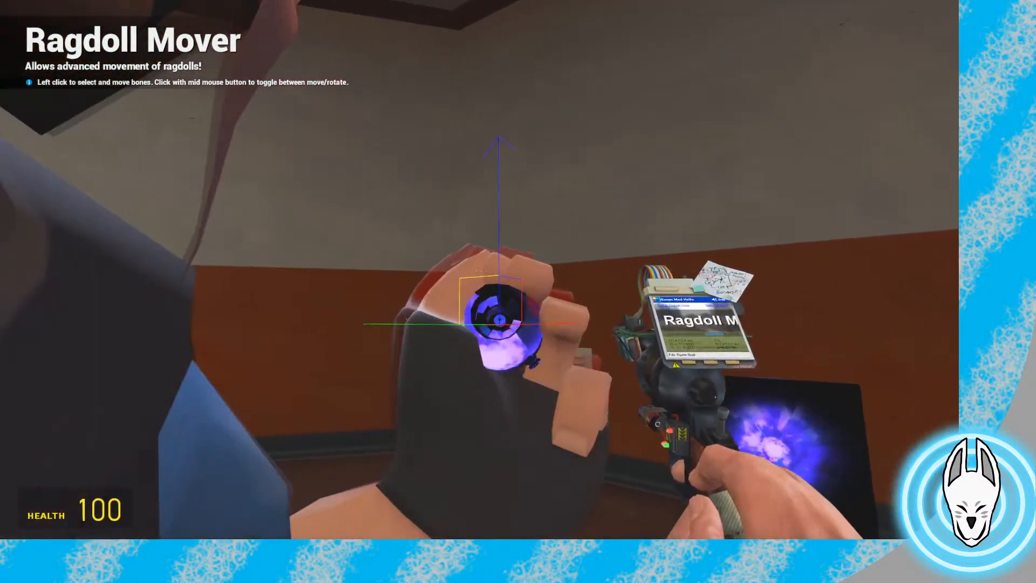
drag(480, 269, 481, 271)
Record the ball's keyframe at frame 35, set its ease out to 1 and scrub up to that frame to check the motion
key(s)
key(x)
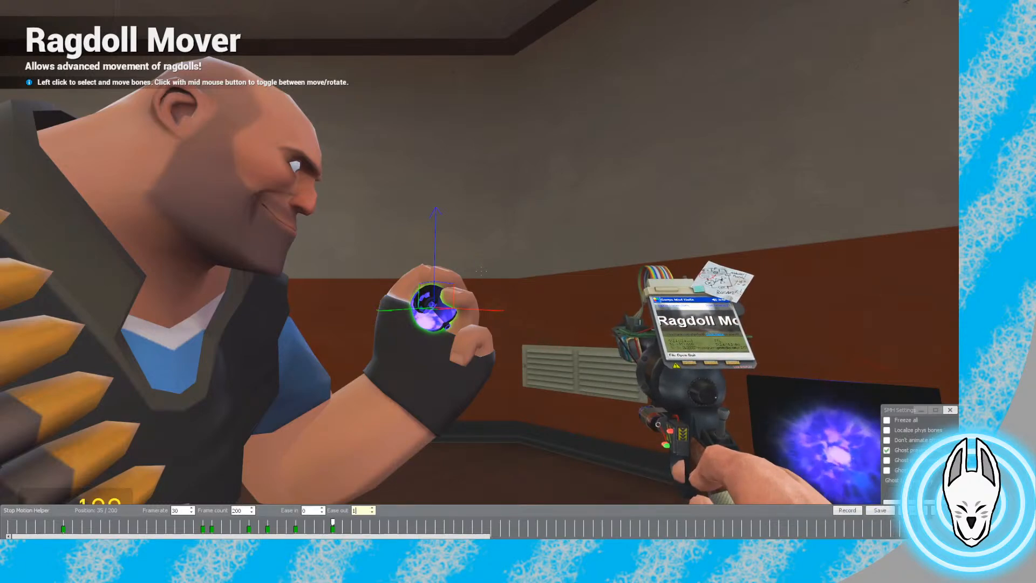
mouse_move(315, 522)
mouse_down()
mouse_move(342, 522)
mouse_move(333, 521)
mouse_up()
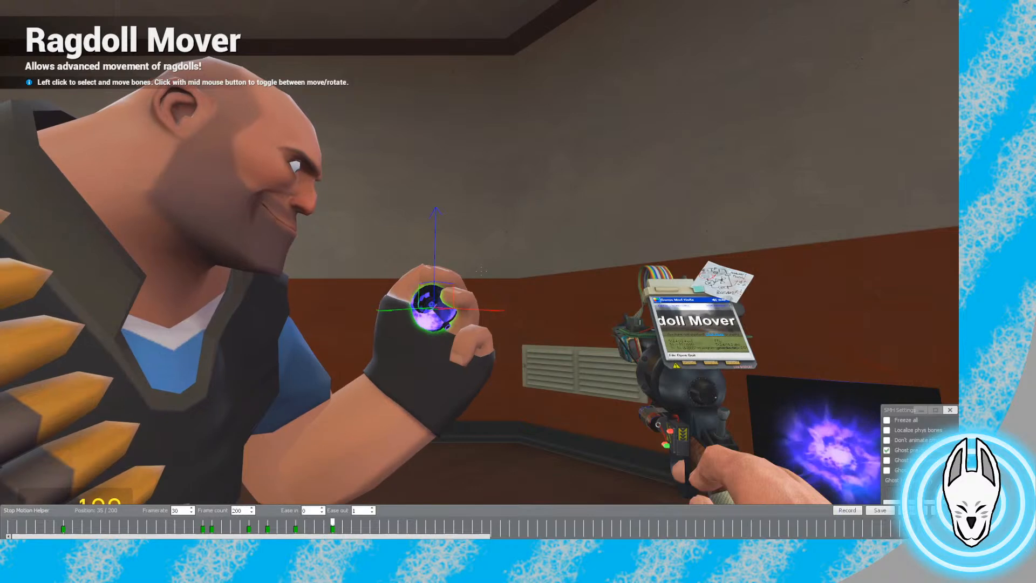
Go to the Heavy's keyframe at frame 40, move the ball into his left hand with the Physics Gun and record its keyframe
right_click(318, 456)
click(379, 522)
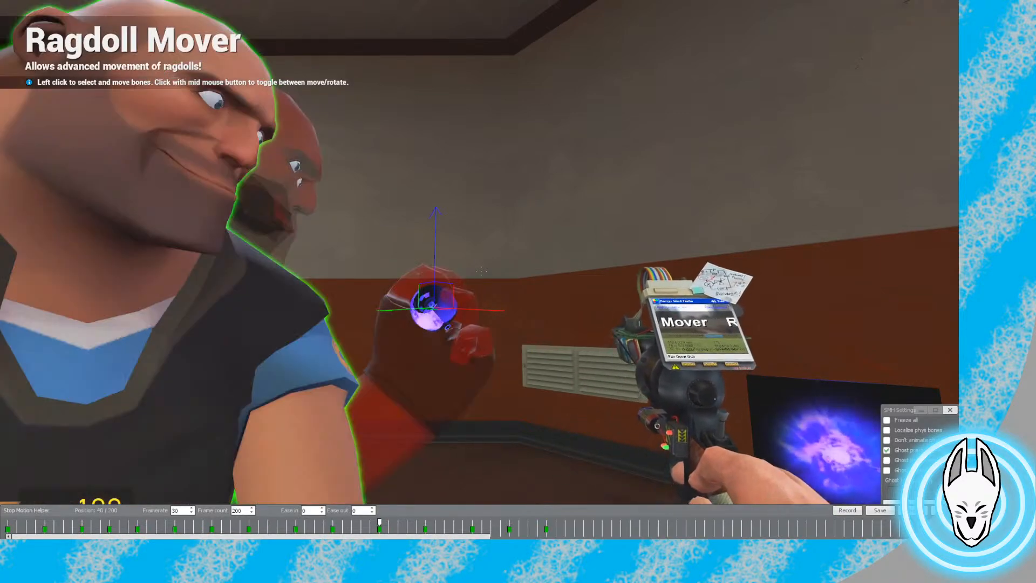
key(s)
scroll(481, 271, down, 3)
click(481, 270)
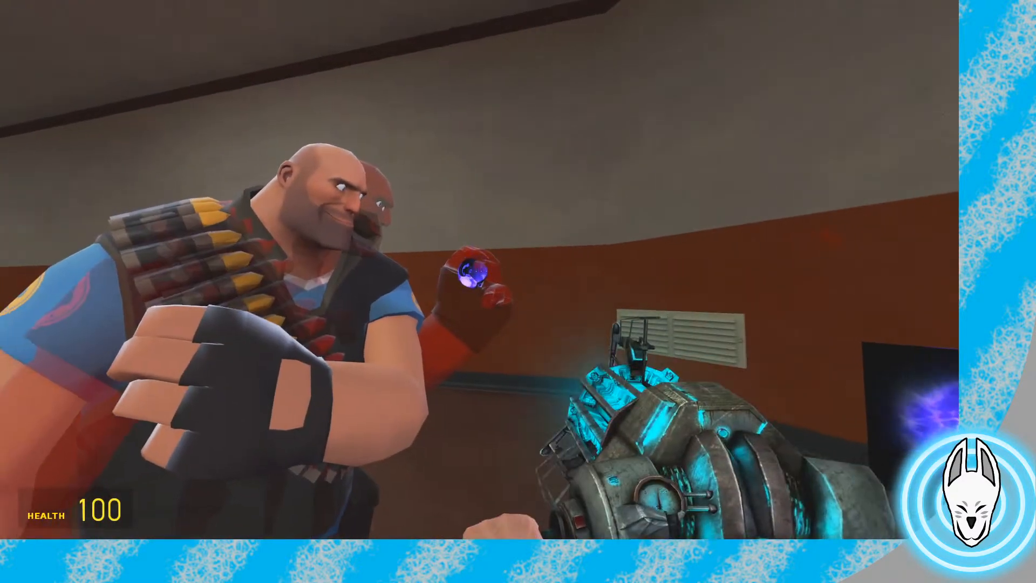
key(w)
key(s)
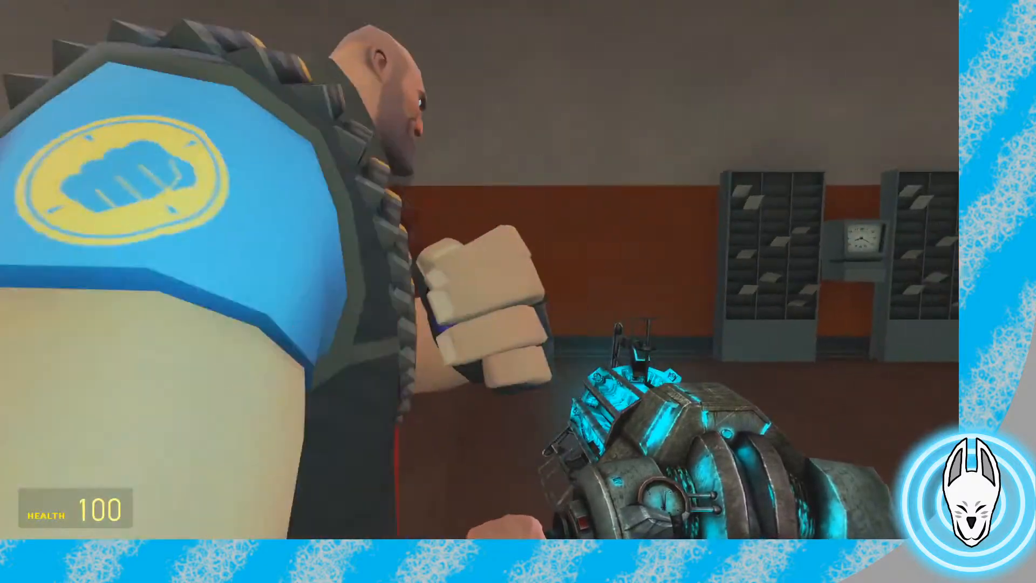
key(w)
key(s)
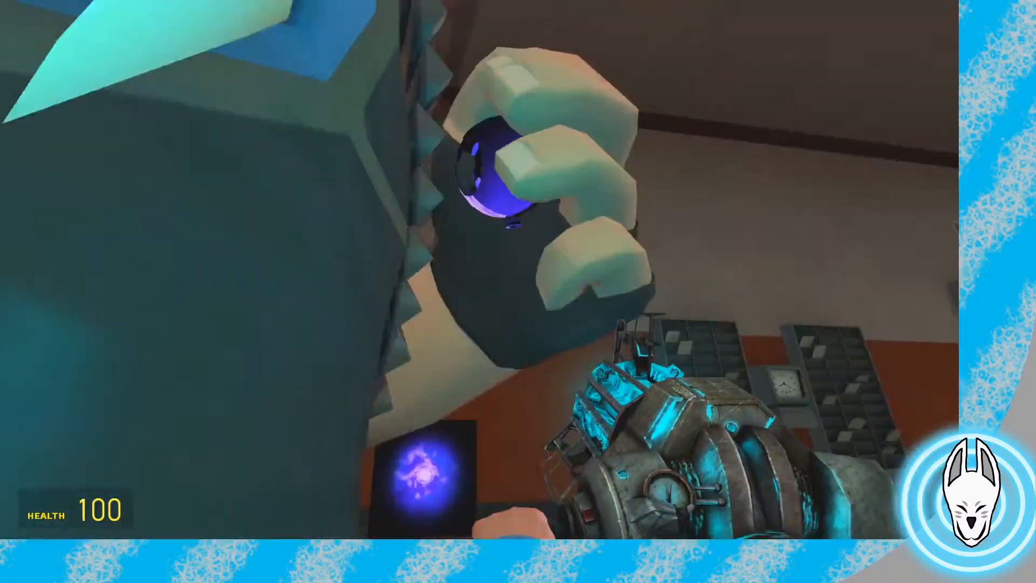
key(c)
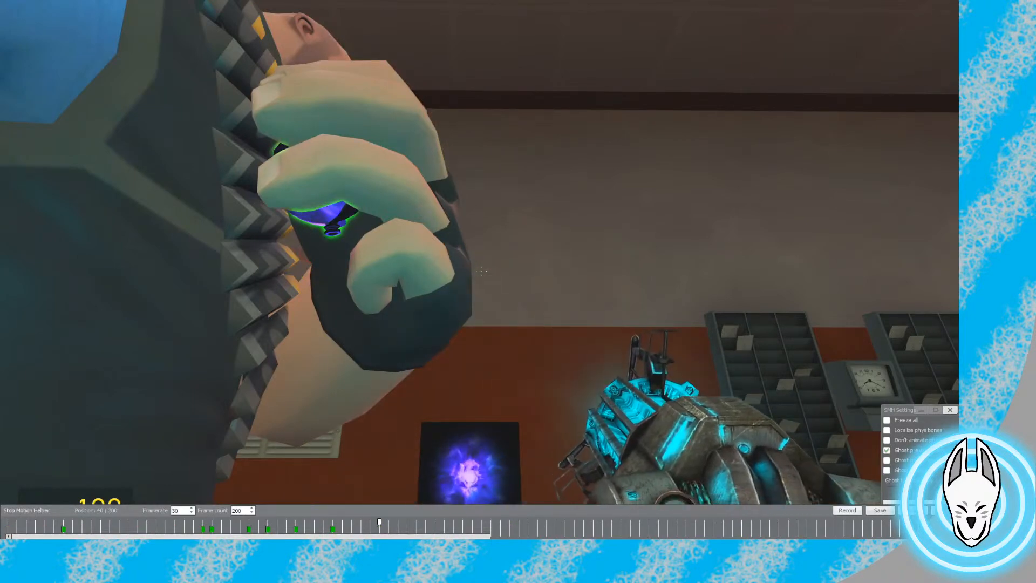
Advance to the Heavy's keyframe at frame 45 and move the ball into his left hand with the Physics Gun
right_click(399, 324)
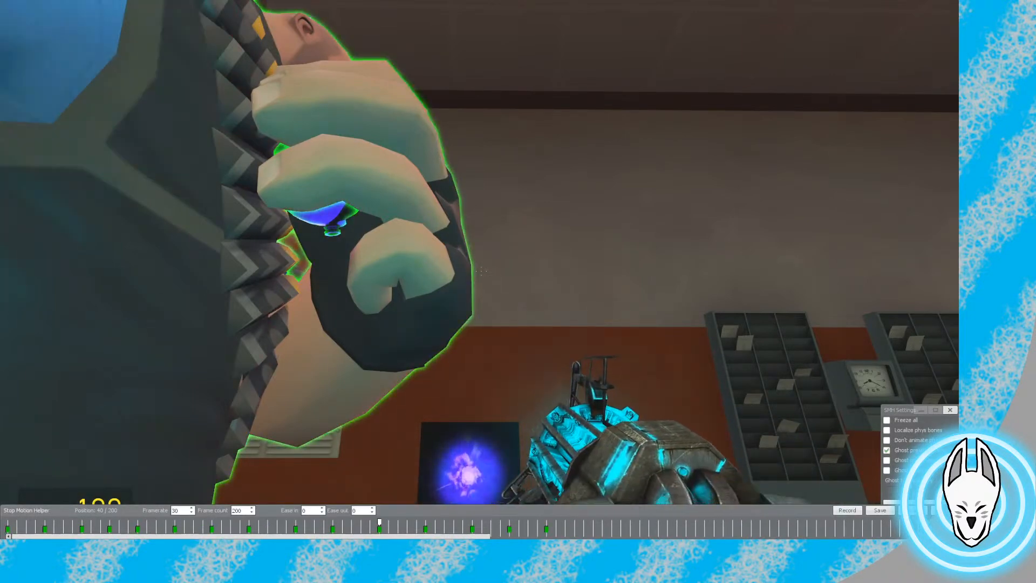
key(Right)
key(Right)
key(Right)
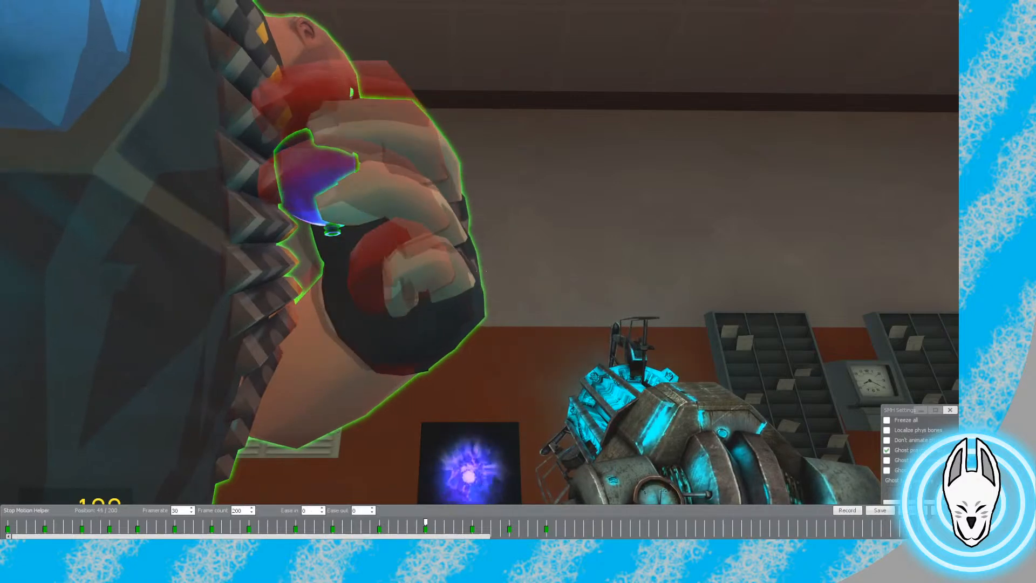
right_click(313, 180)
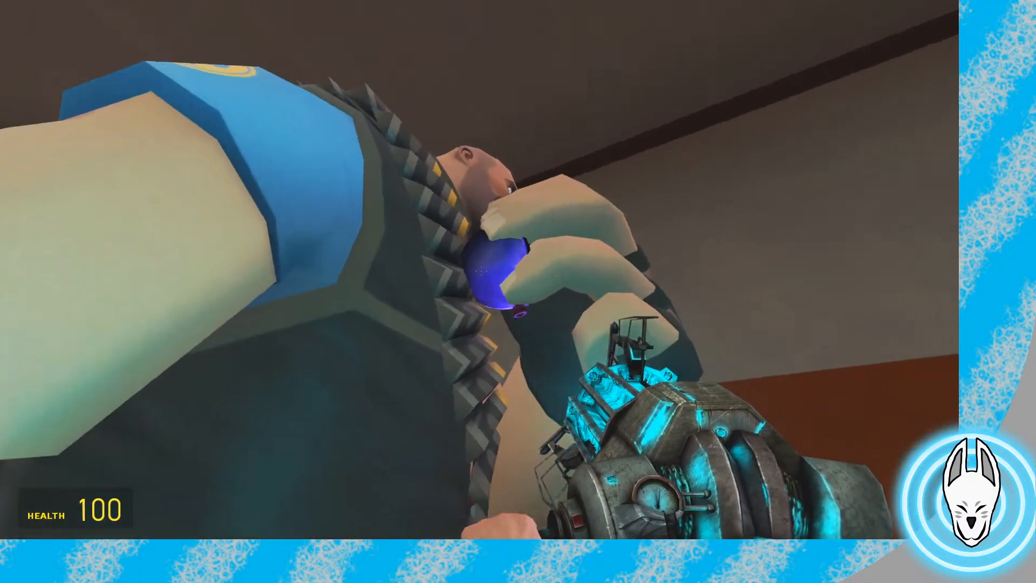
click(480, 270)
right_click(479, 270)
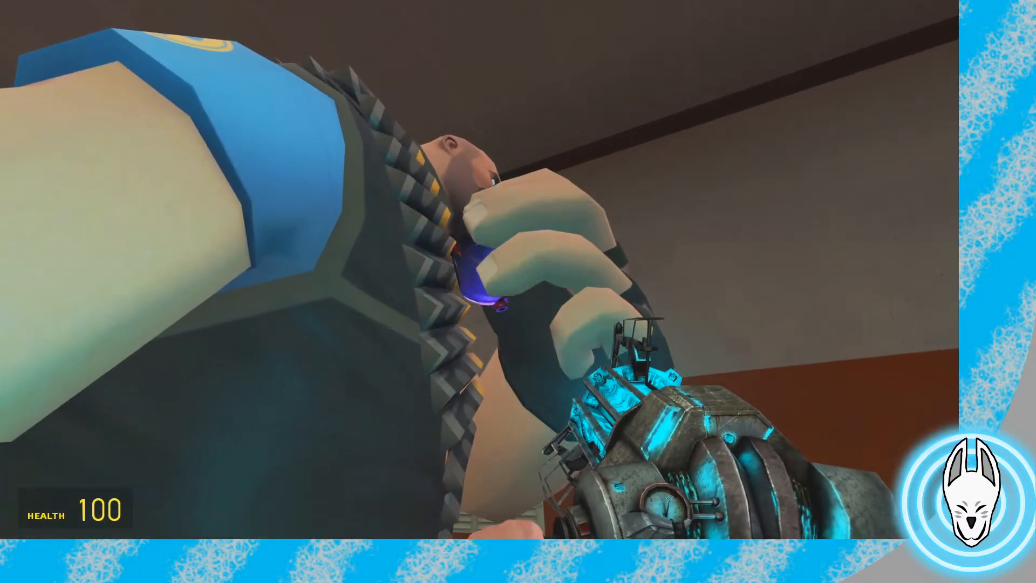
key(a)
drag(518, 291, 518, 292)
key(c)
key(c)
click(467, 416)
click(481, 271)
right_click(481, 271)
key(c)
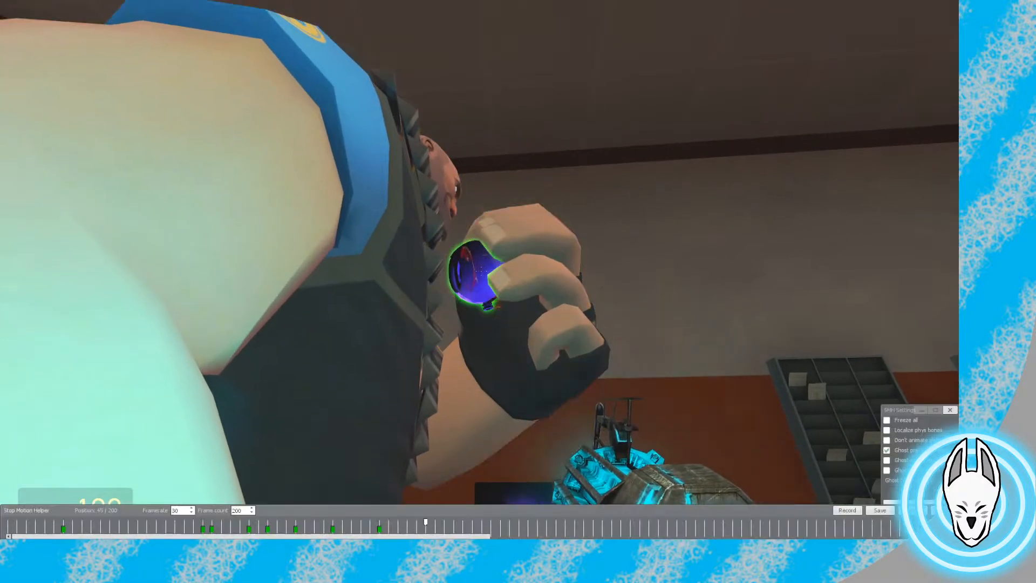
Refine the ball's position between the left hand's fingers with the Ragdoll Mover and record its keyframe at frame 45
key(q)
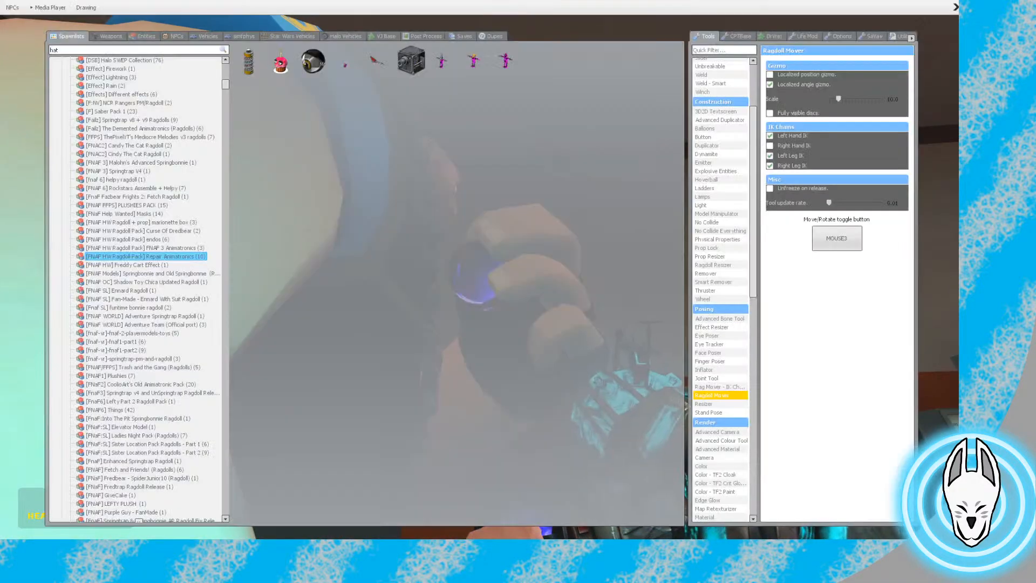
click(712, 396)
key(q)
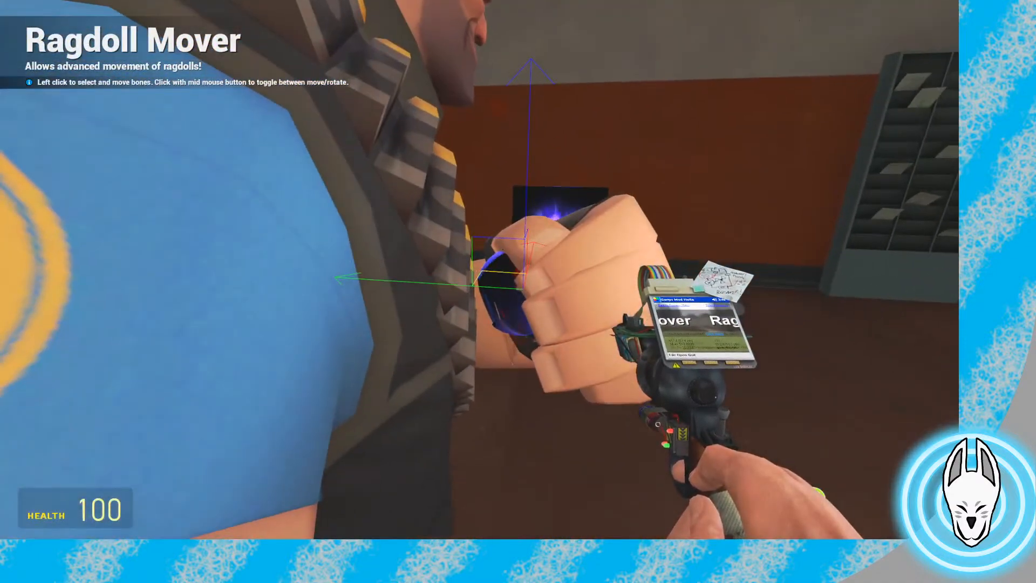
click(480, 272)
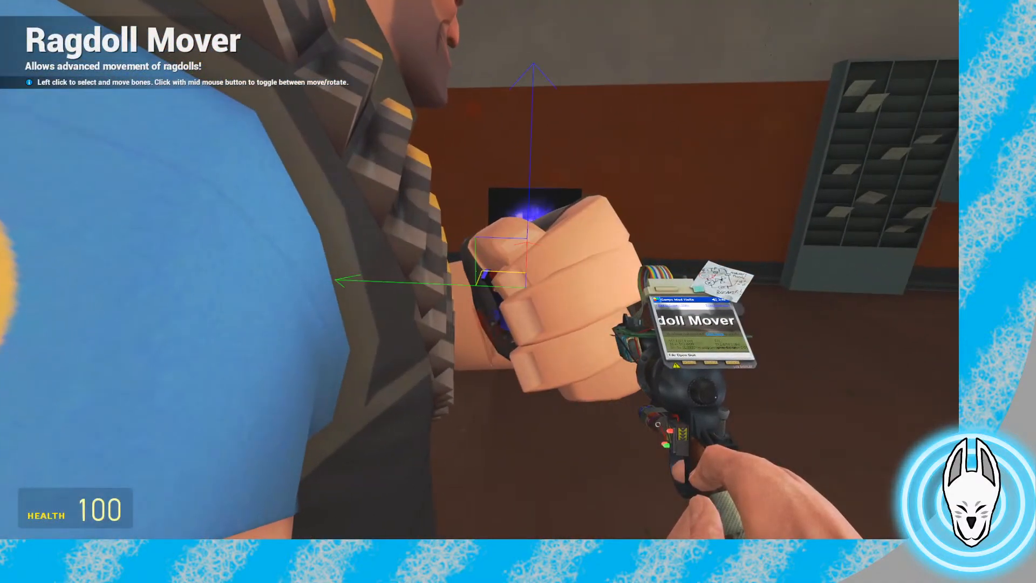
key(a)
drag(480, 272, 481, 272)
key(s)
key(d)
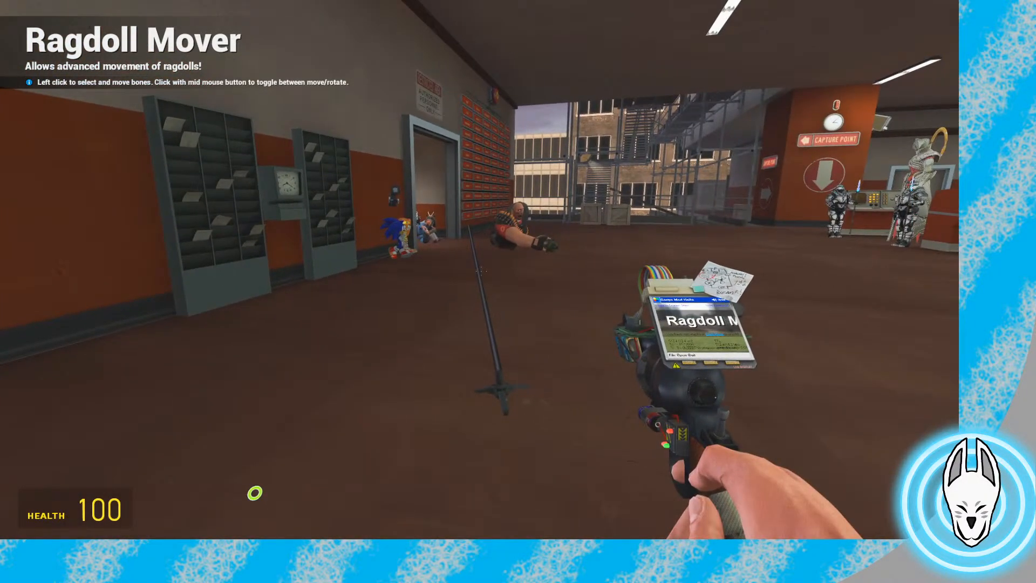
key(w)
key(s)
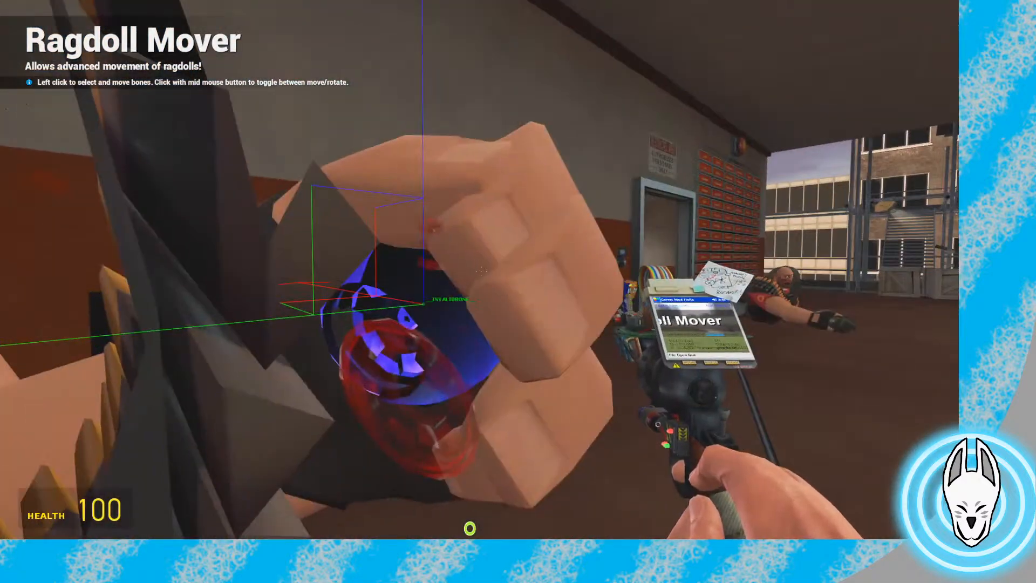
key(c)
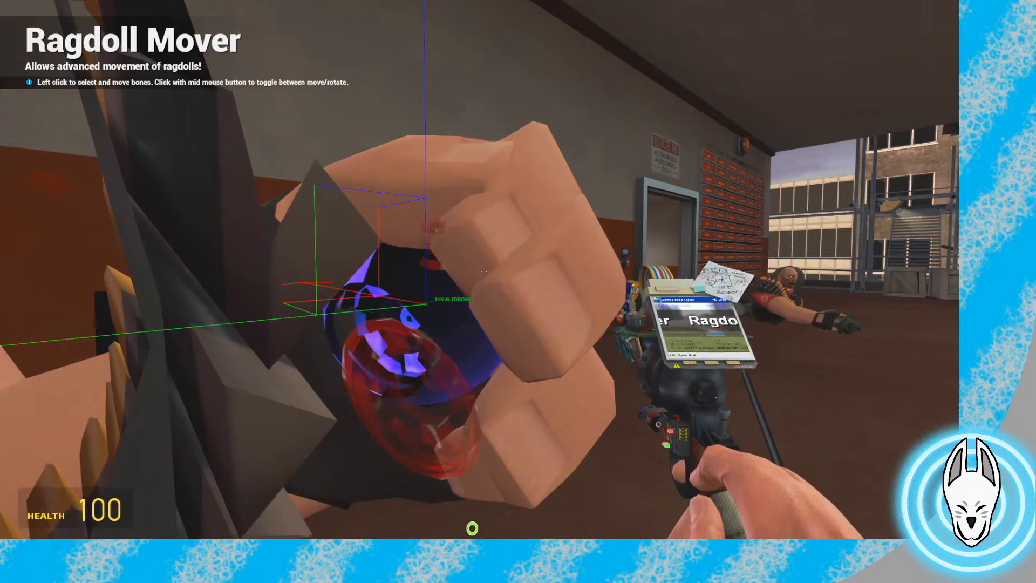
key(s)
key(c)
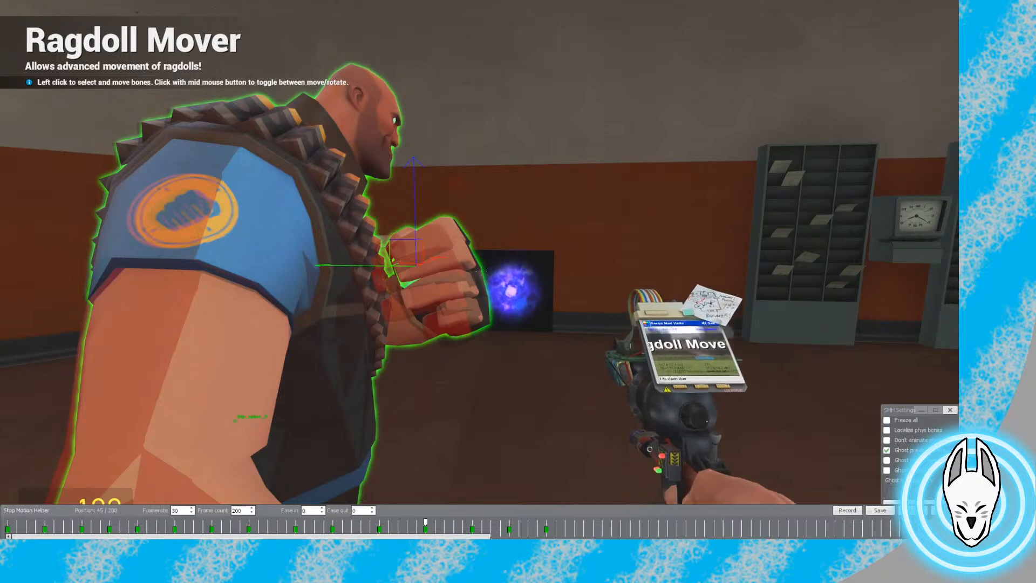
Go to the Heavy's keyframe at frame 50 and move the ball into his lowered left hand with the Physics Gun
drag(435, 522, 472, 522)
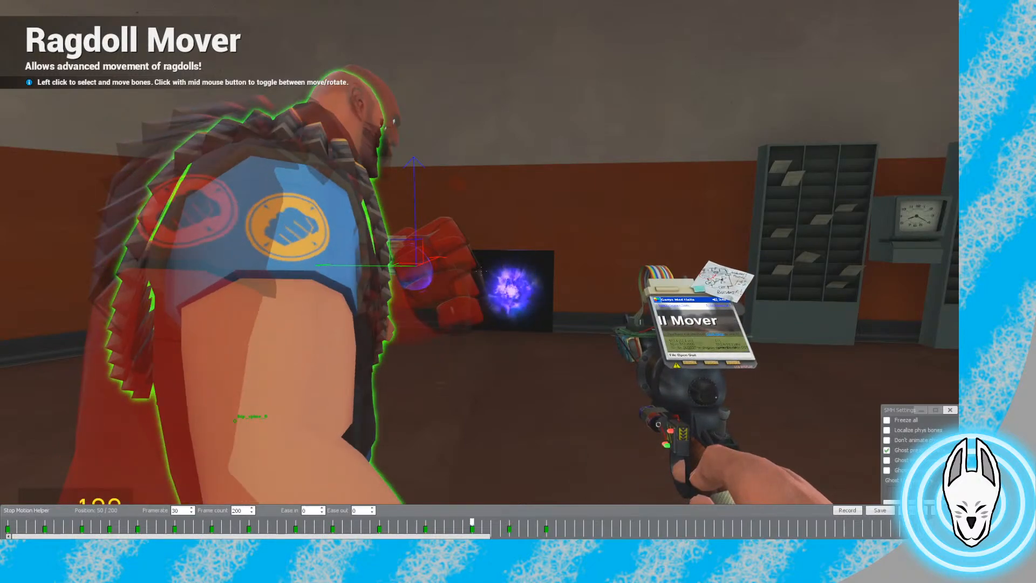
scroll(481, 271, down, 3)
click(481, 271)
click(481, 271)
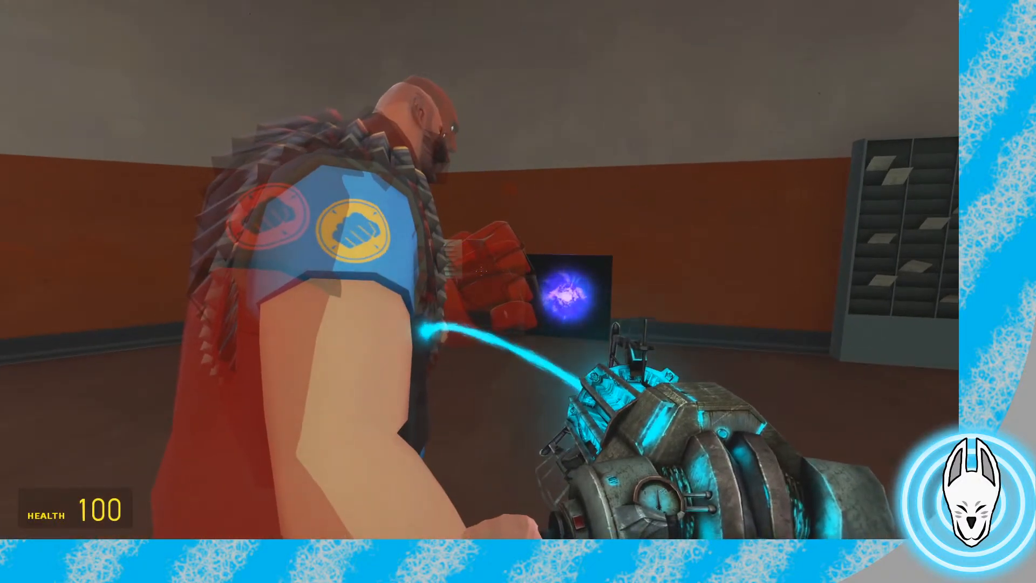
key(w)
key(w)
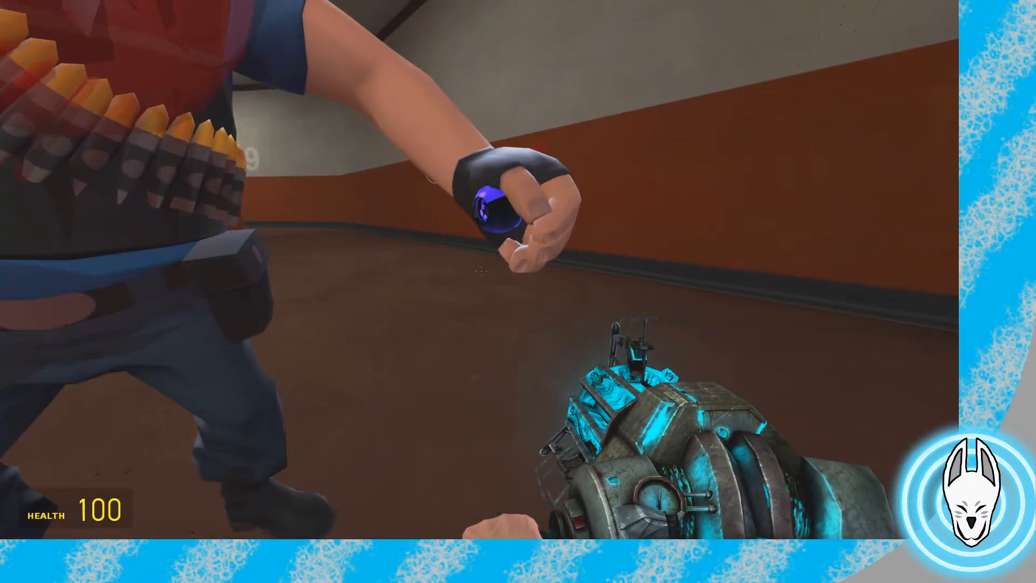
Select the ball at frame 50 and refine its fit inside the left hand with the Ragdoll Mover
key(c)
right_click(495, 210)
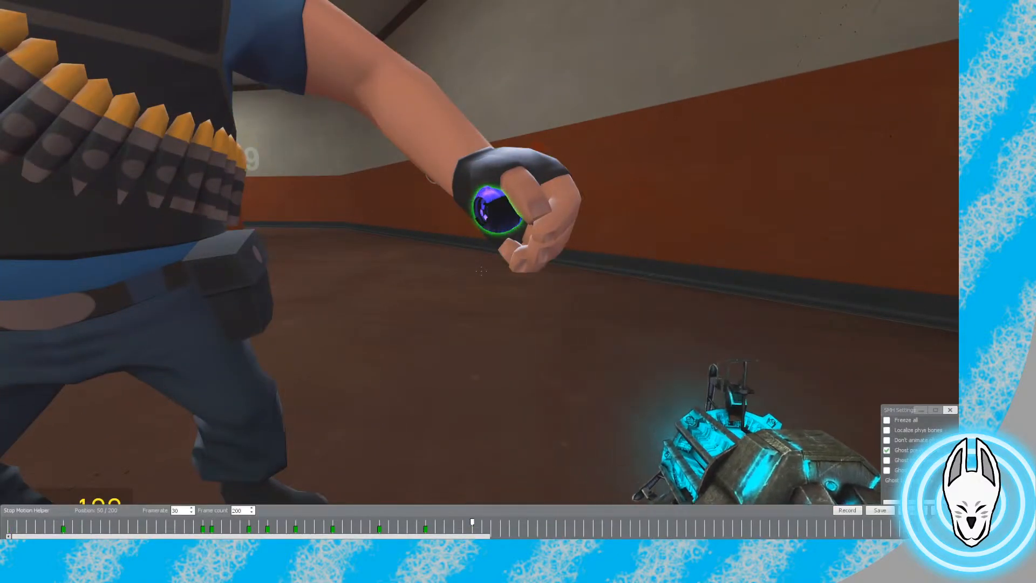
key(c)
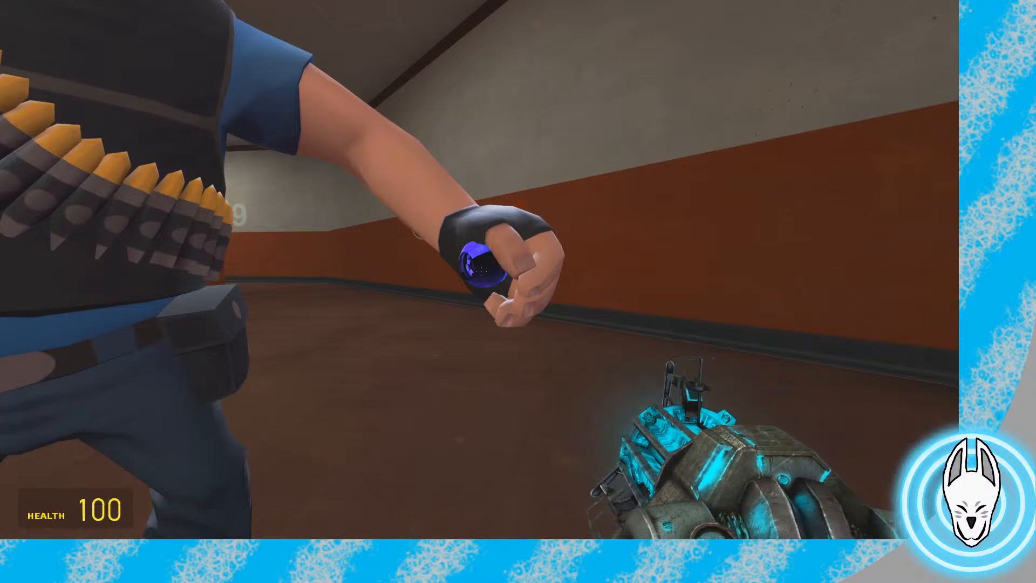
key(q)
click(712, 395)
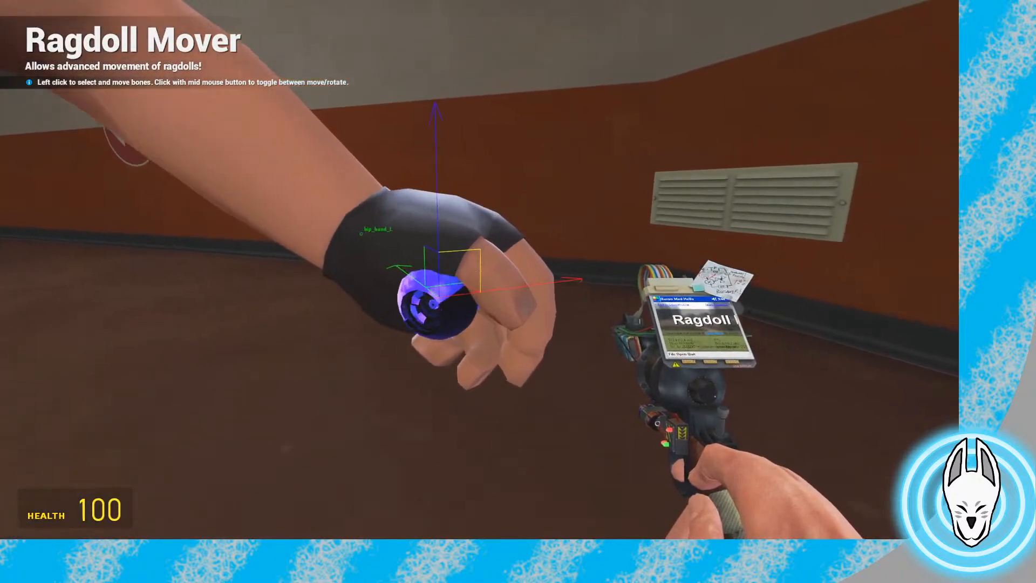
mouse_move(479, 269)
mouse_down()
mouse_move(526, 275)
mouse_move(479, 270)
mouse_up()
key(d)
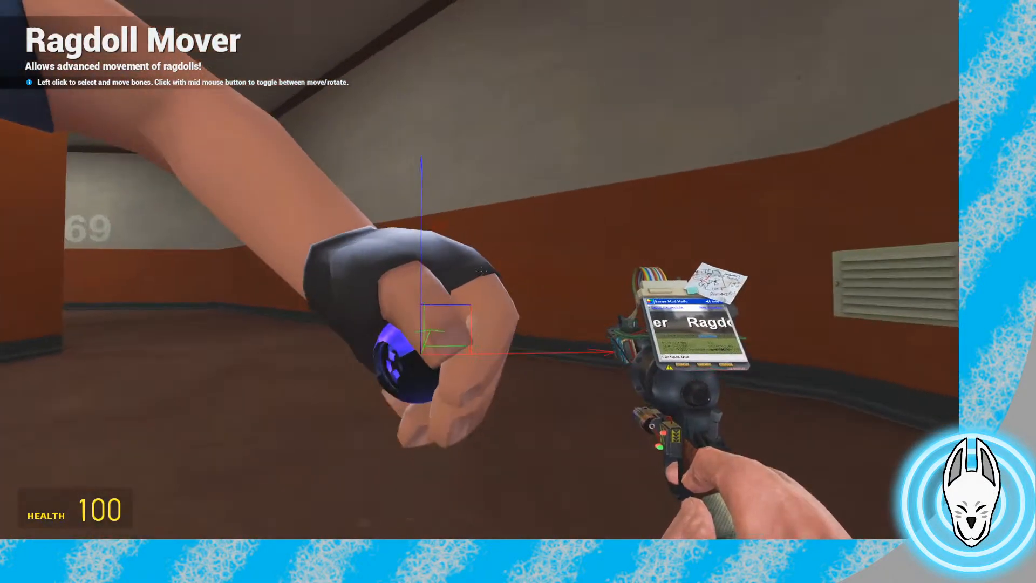
key(s)
key(c)
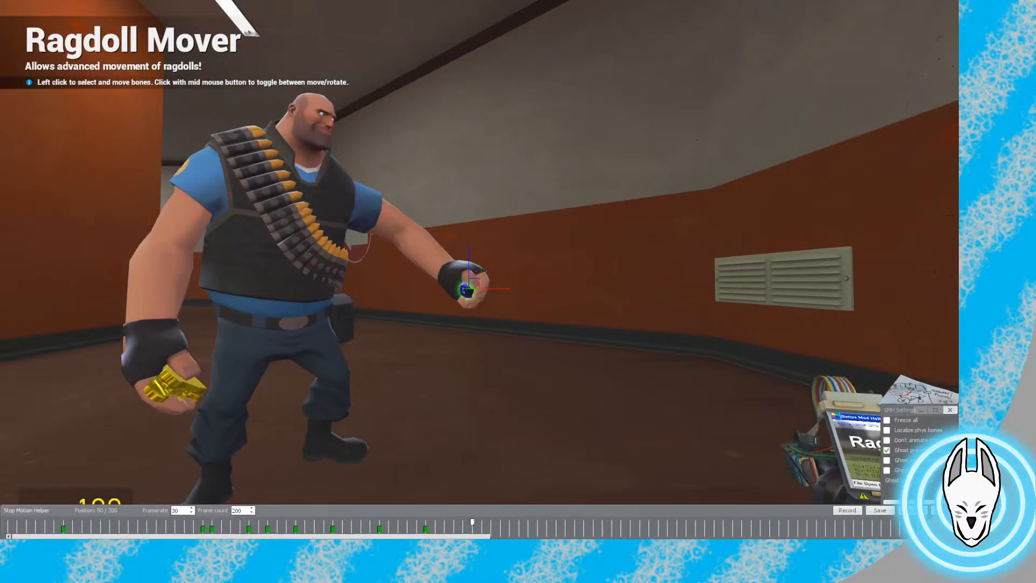
Go to the Heavy's keyframe at frame 54 and move the ball forward out of his open left hand with the Ragdoll Mover
right_click(330, 232)
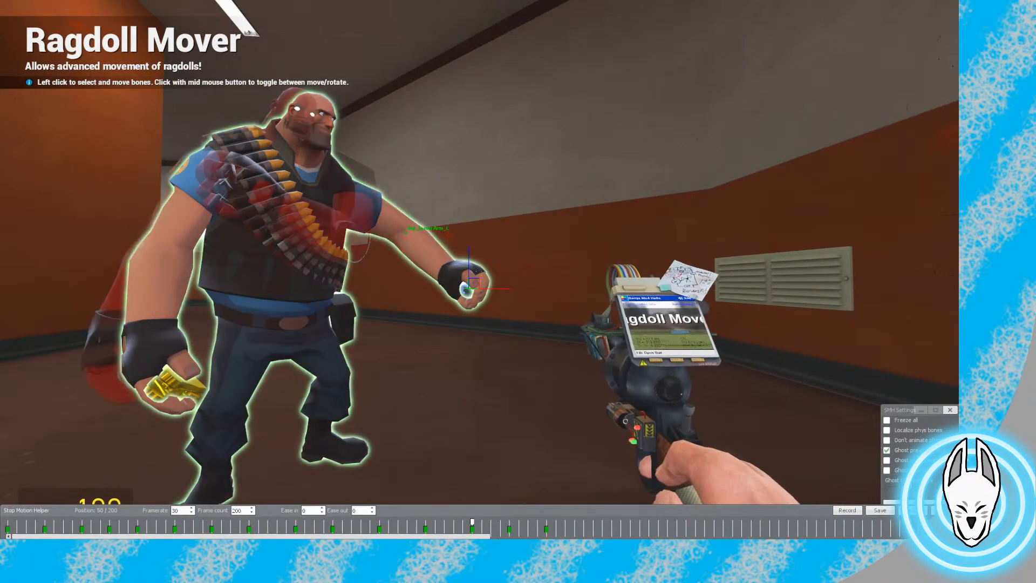
drag(472, 522, 509, 521)
key(c)
key(w)
key(w)
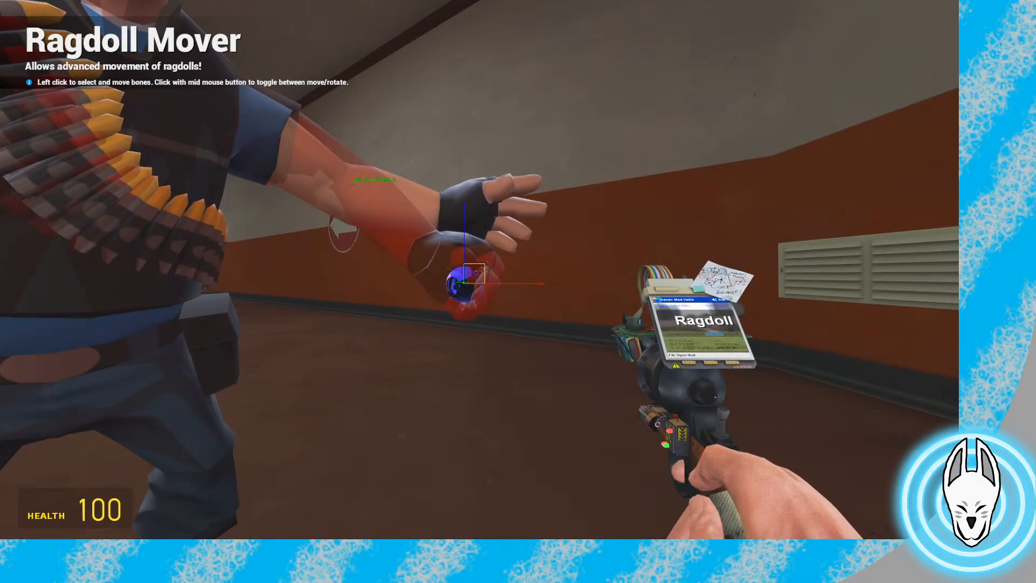
key(w)
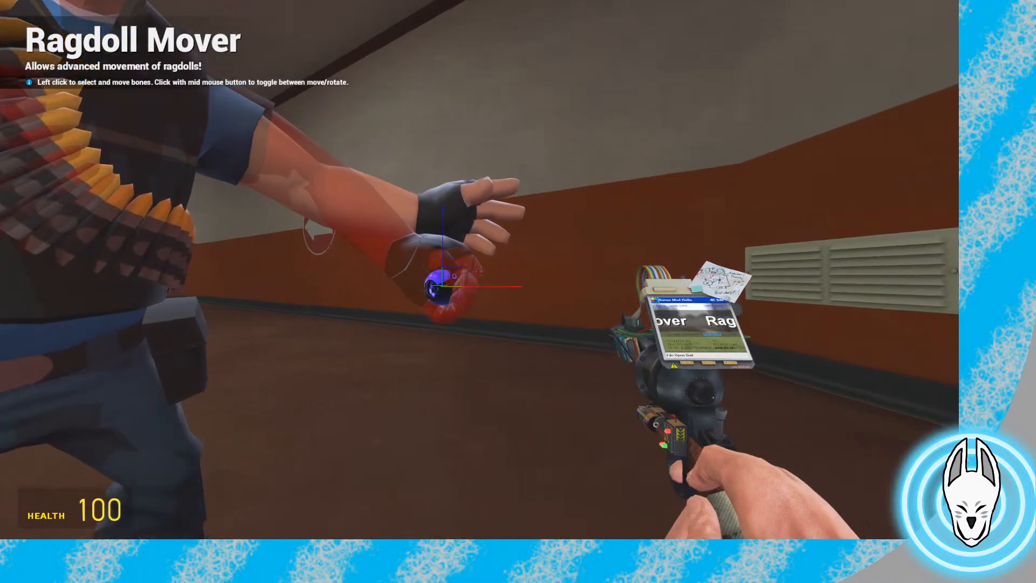
key(q)
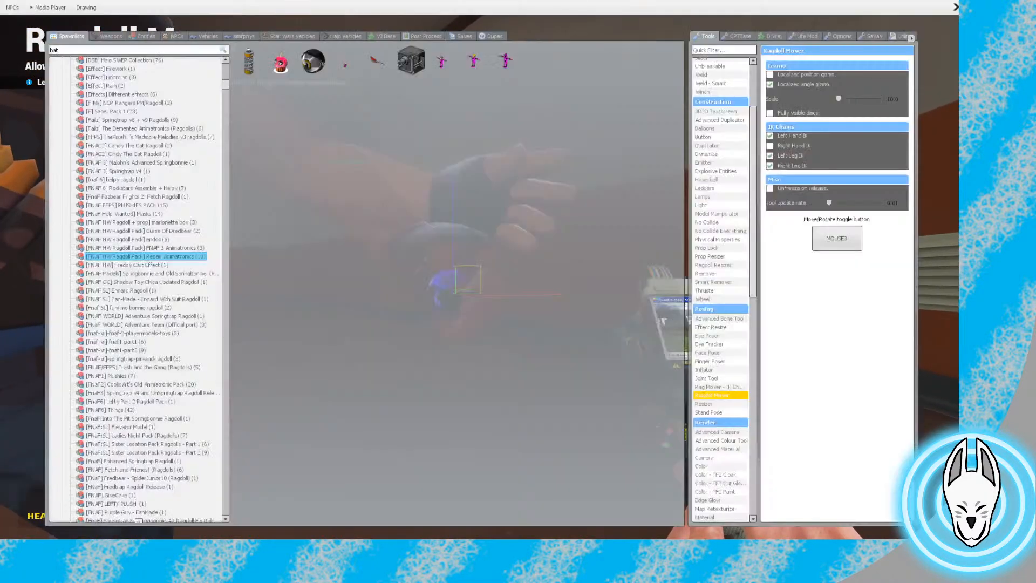
key(q)
drag(479, 270, 480, 269)
key(s)
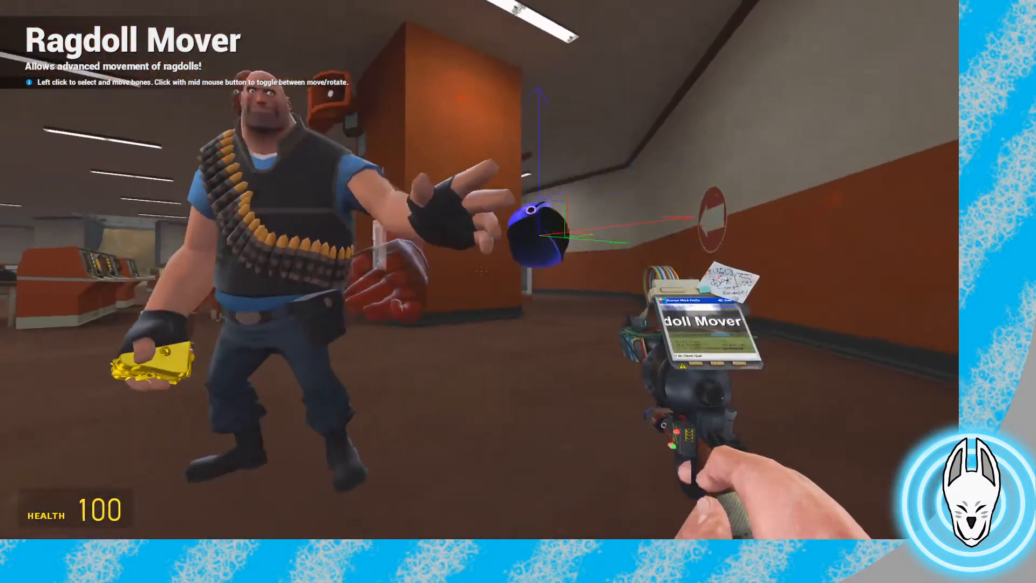
Select the ball in Stop Motion Helper and record its released position as a keyframe at frame 54
key(c)
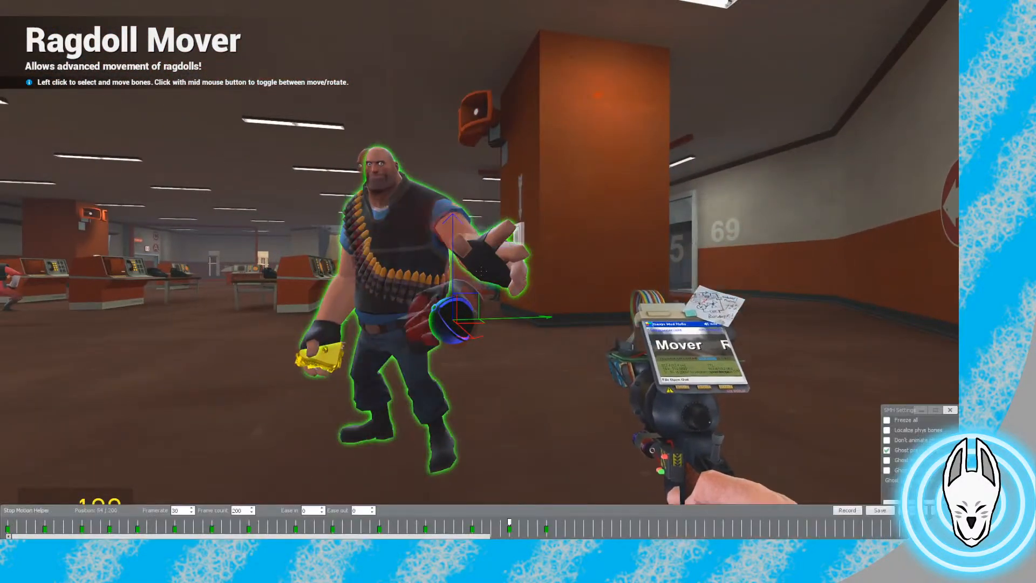
right_click(453, 320)
key(c)
key(a)
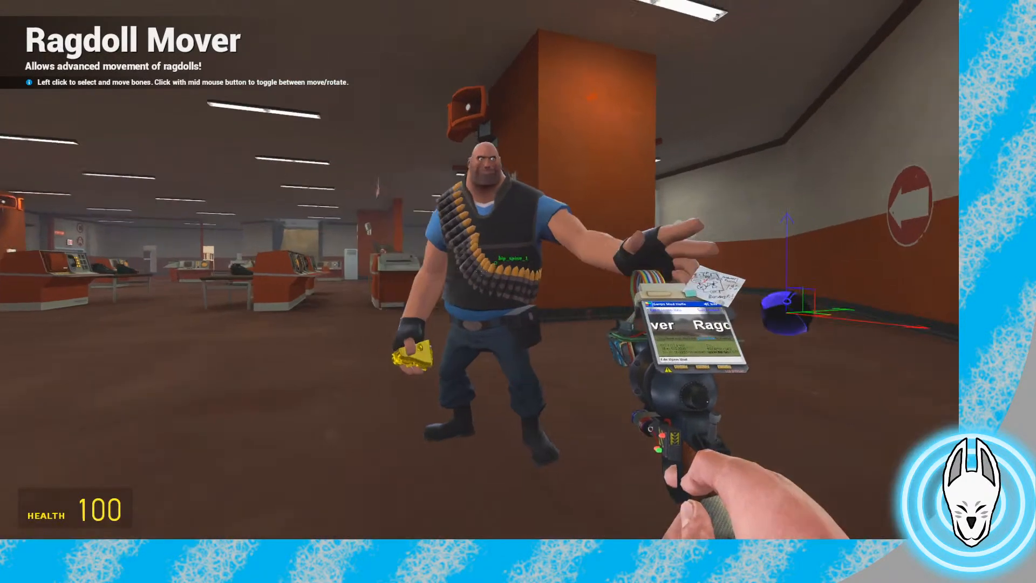
key(a)
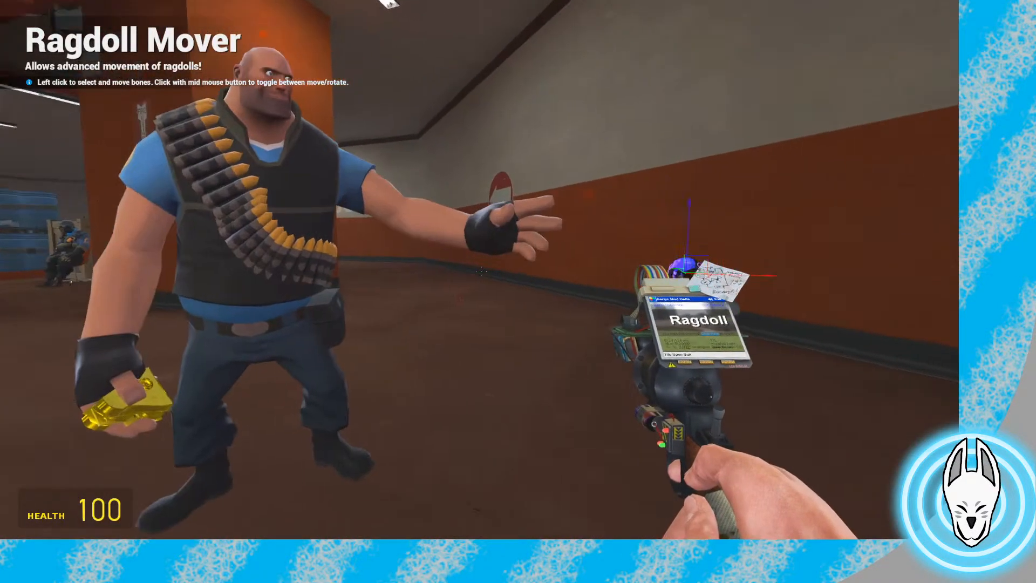
key(w)
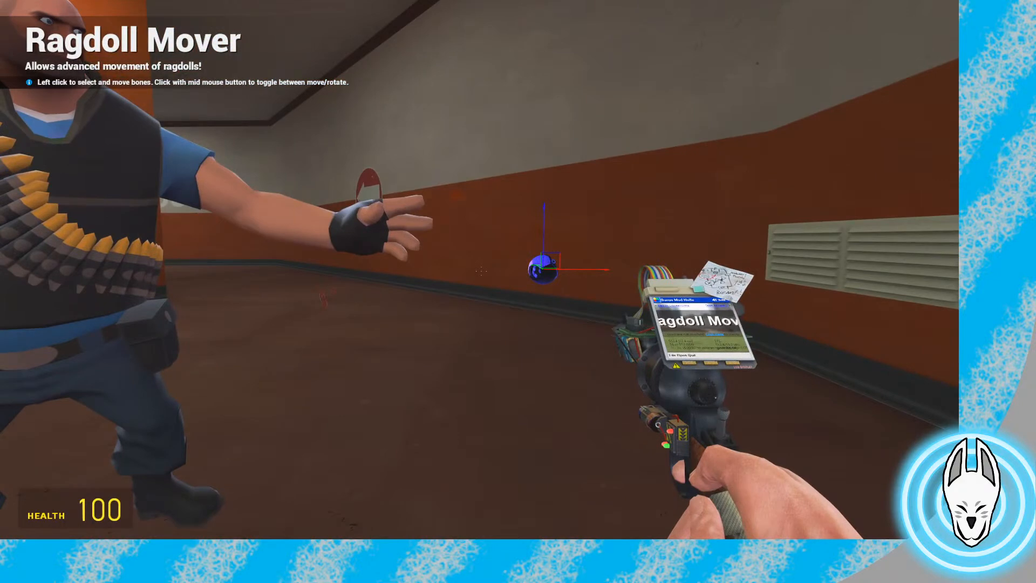
key(c)
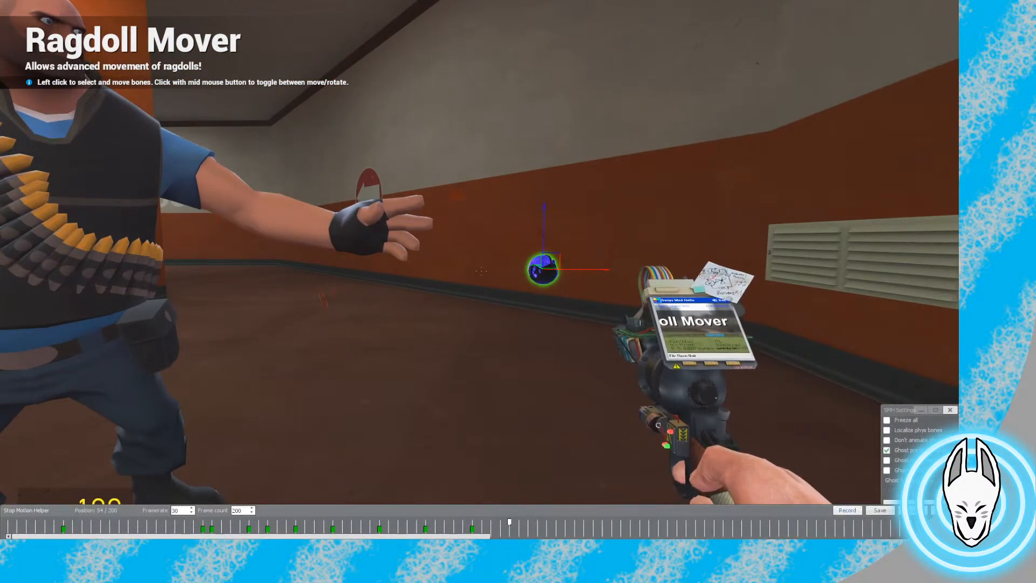
Step back and forth through the frames leading up to frame 54 to check how the ball leaves the left hand
drag(509, 522, 425, 522)
key(Right)
key(Right)
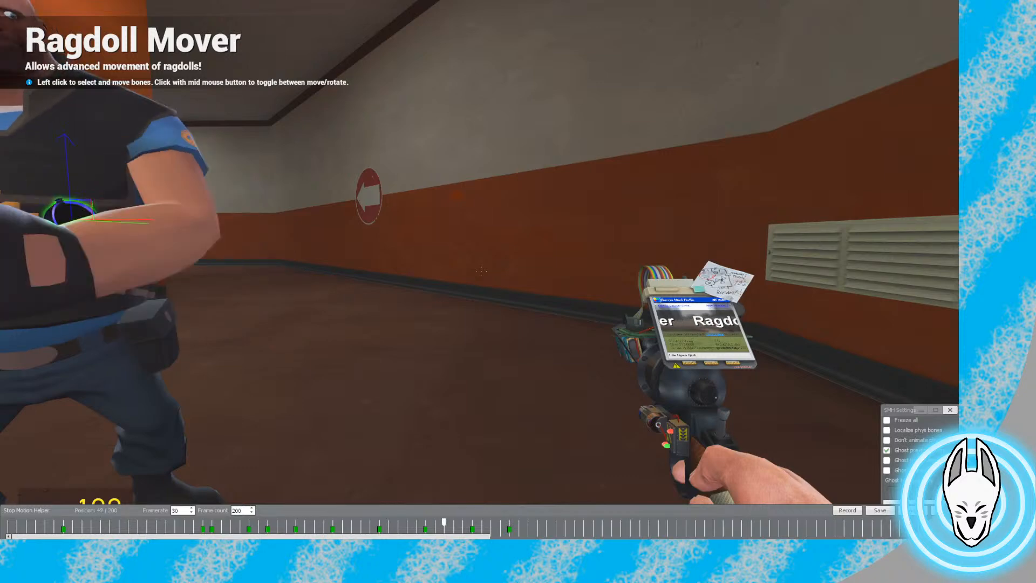
key(Right)
key(Right)
key(Right)
key(Right)
key(Right)
key(Right)
key(Right)
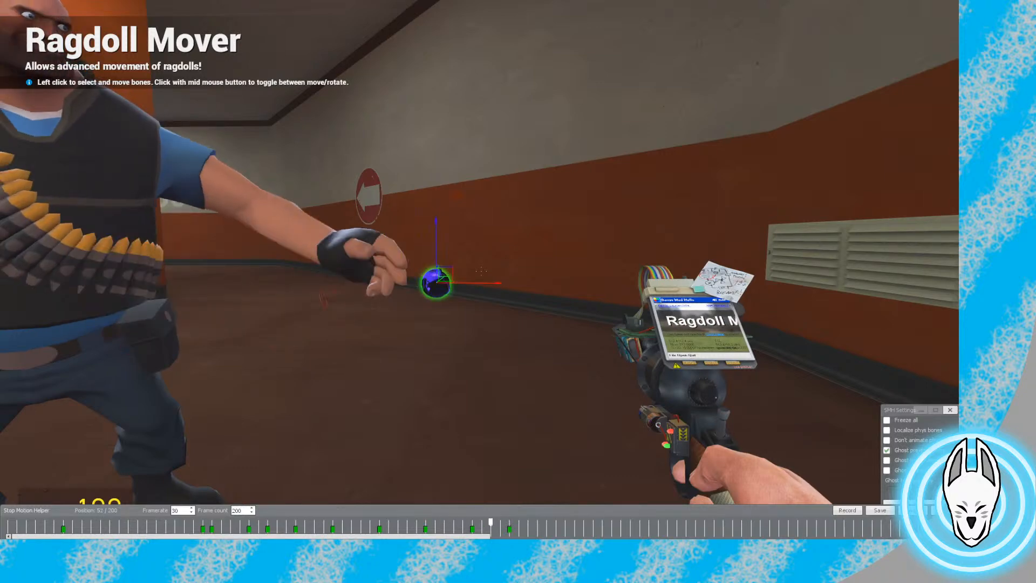
key(s)
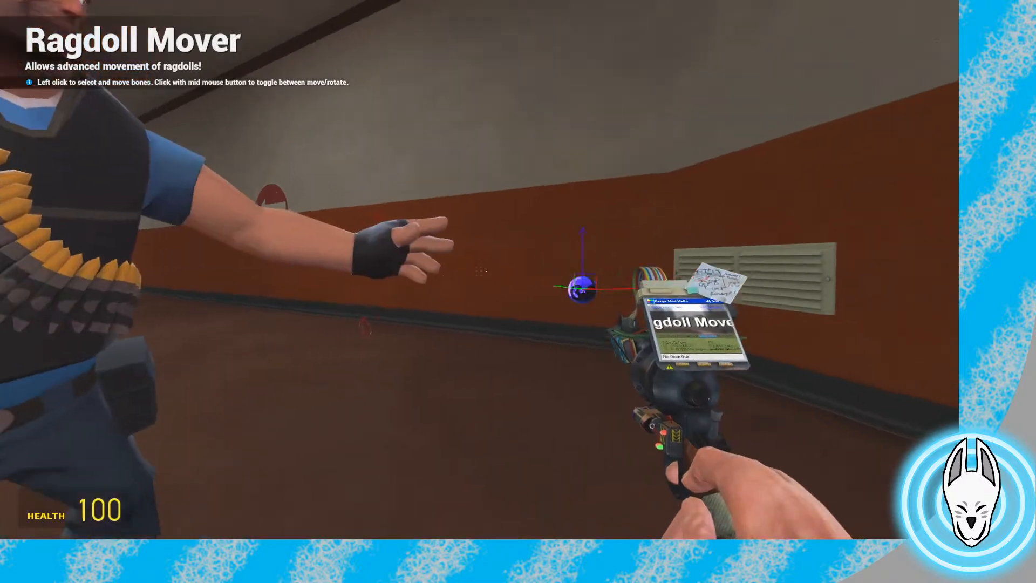
key(w)
key(c)
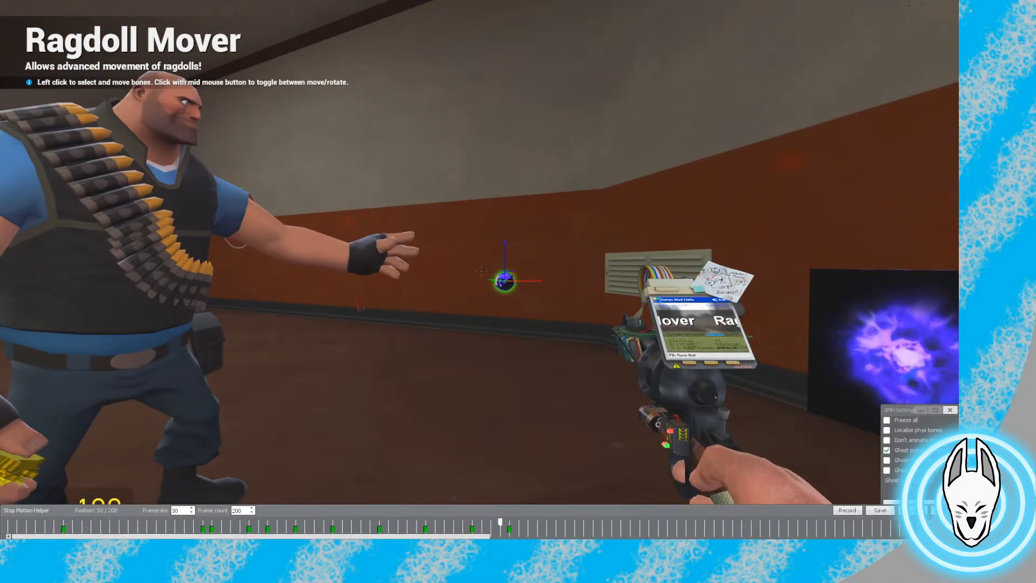
key(Left)
key(Left)
key(Left)
key(Left)
key(Left)
key(Left)
key(Left)
key(Left)
key(Left)
key(Left)
key(Left)
key(Left)
key(Left)
key(Right)
key(Right)
key(Right)
key(Right)
key(Right)
key(Right)
key(Right)
key(Right)
key(Right)
key(Right)
key(Right)
key(Right)
key(Right)
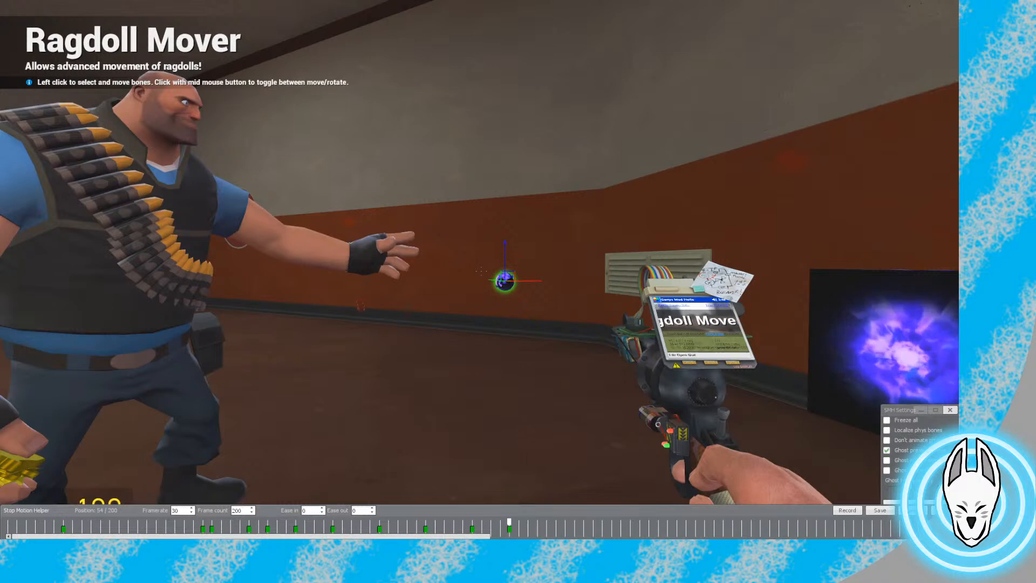
Go to the Heavy's keyframe at frame 58 and move the ball farther away from his hand along its flight path
right_click(292, 240)
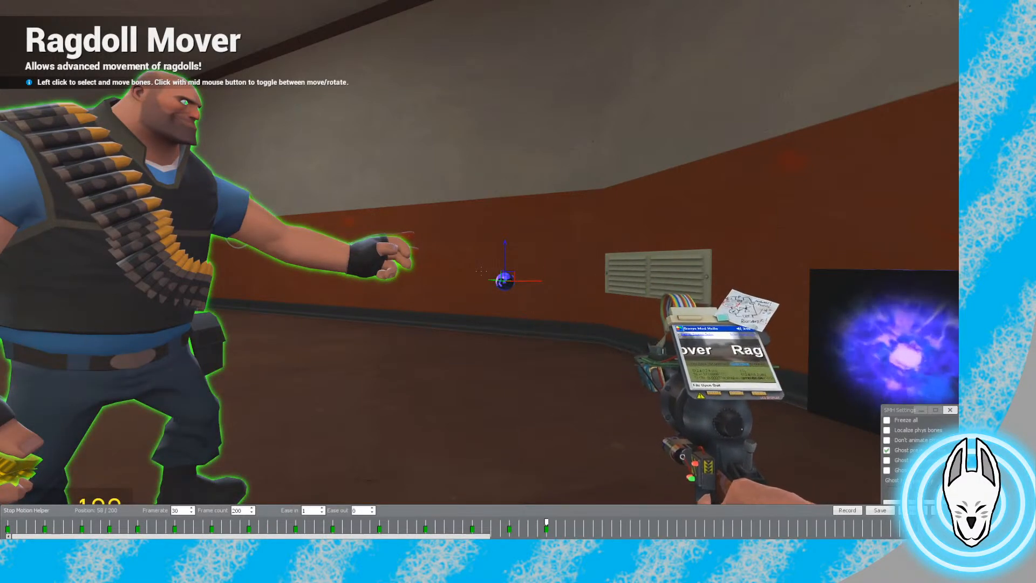
key(w)
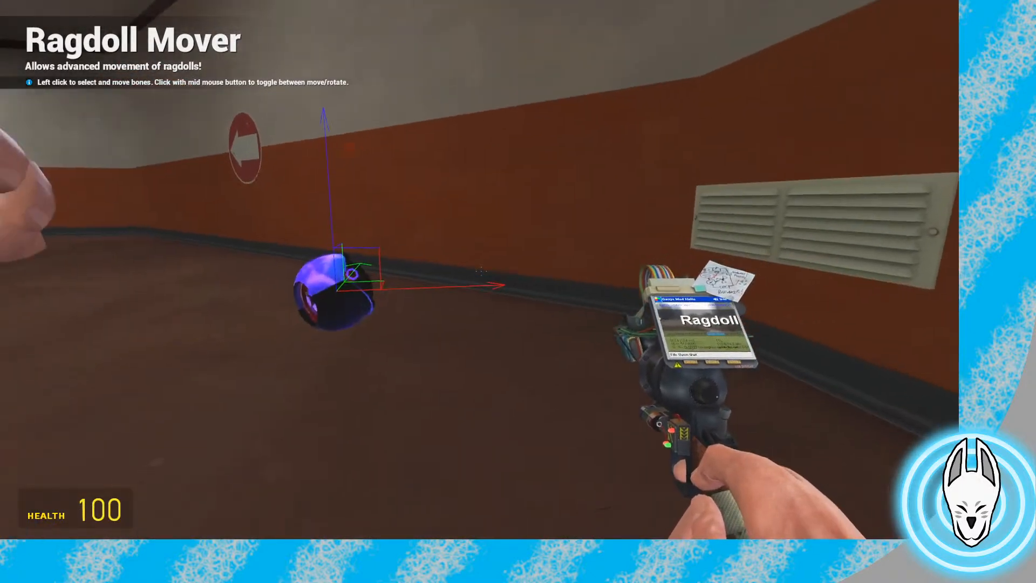
drag(481, 271, 481, 271)
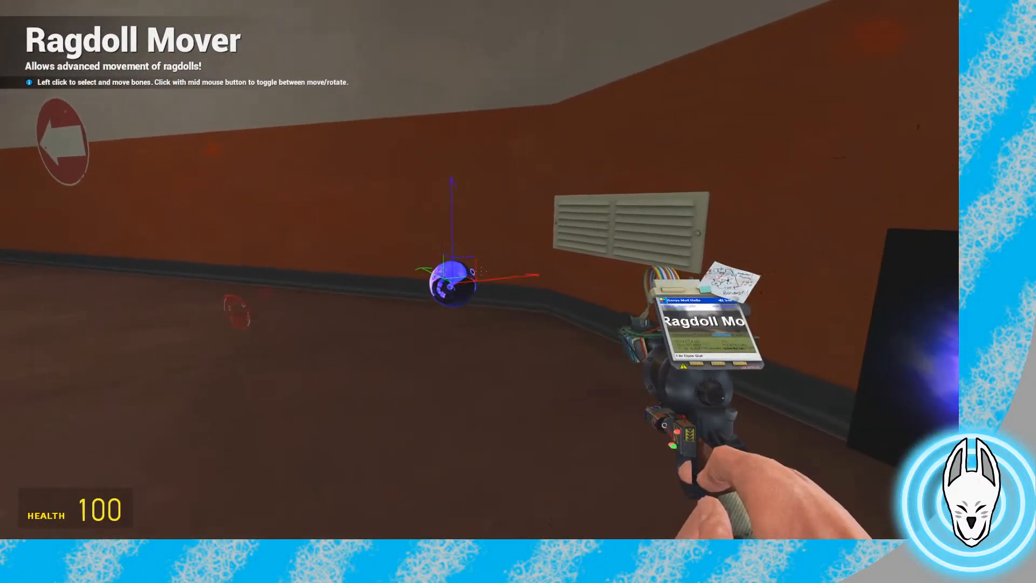
key(s)
key(w)
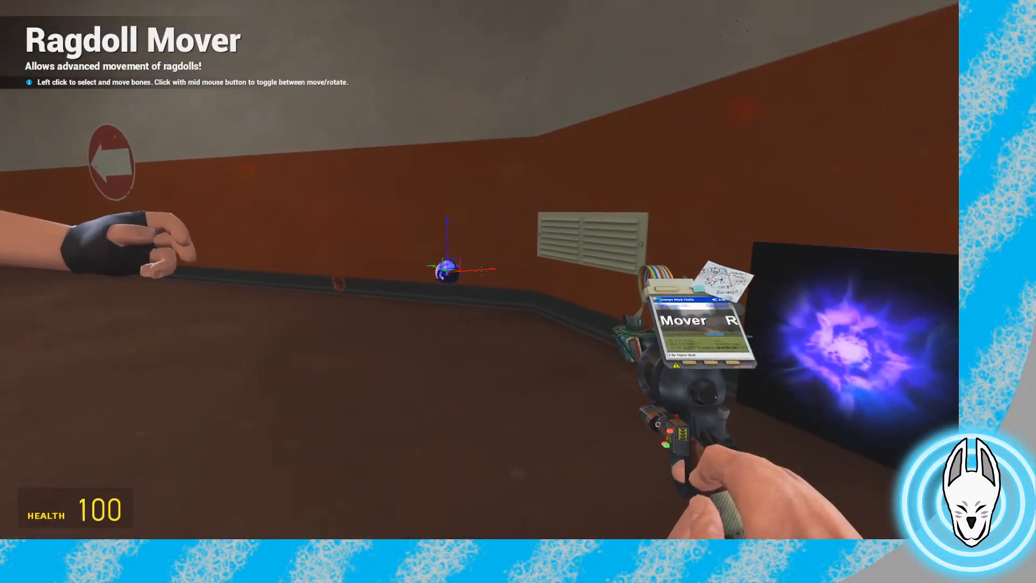
key(c)
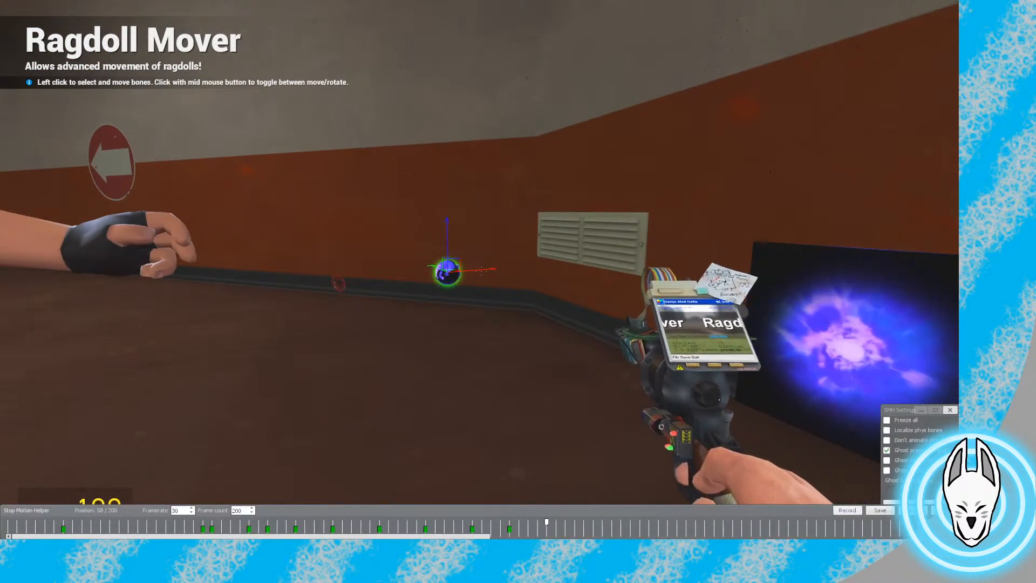
Rotate the ball in flight with the Ragdoll Mover and record its keyframe at frame 58
middle_click(479, 270)
drag(479, 271, 479, 271)
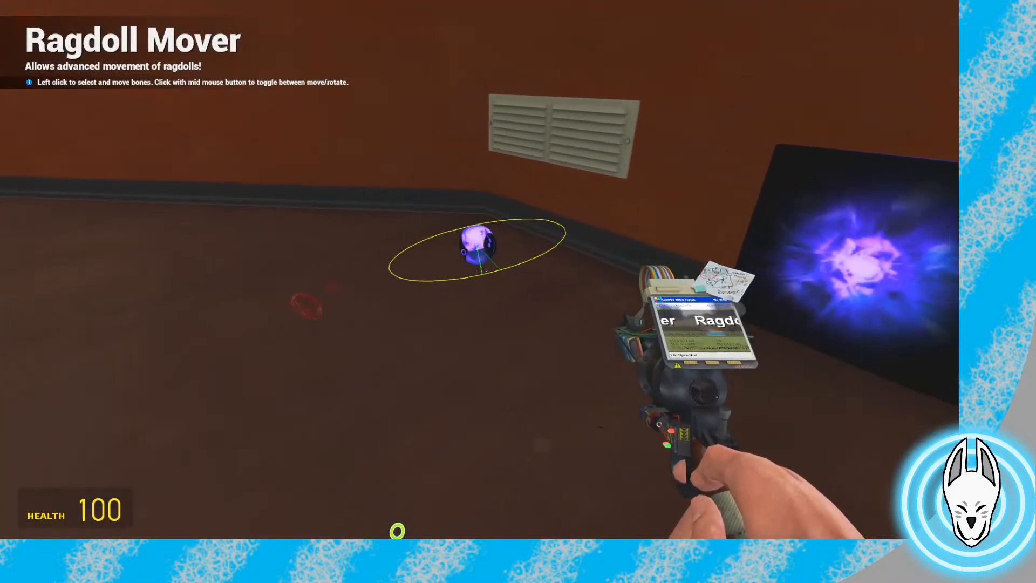
drag(481, 271, 481, 271)
key(s)
key(c)
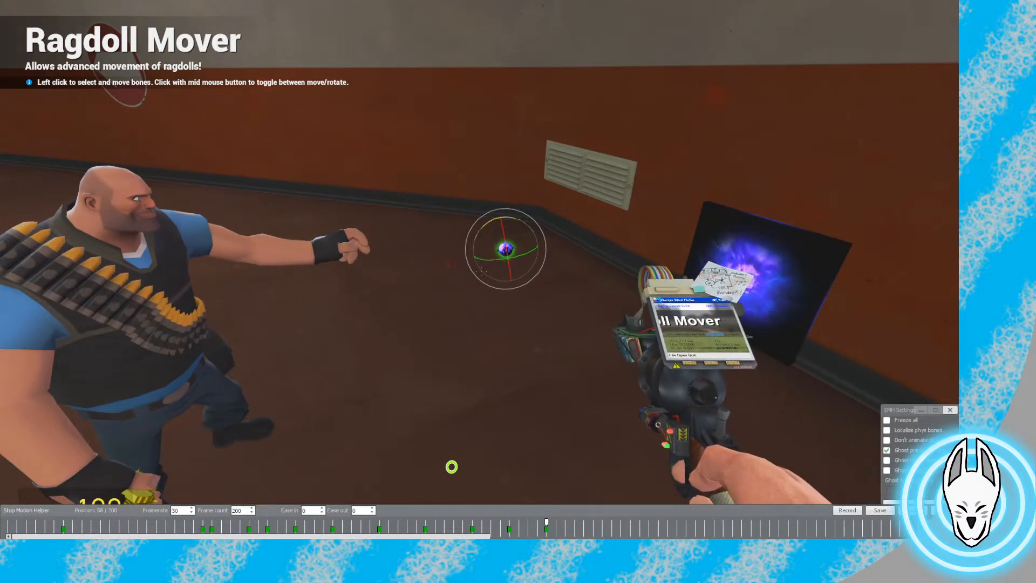
Review the full throw from the start of the timeline through frame 58
drag(537, 522, 16, 523)
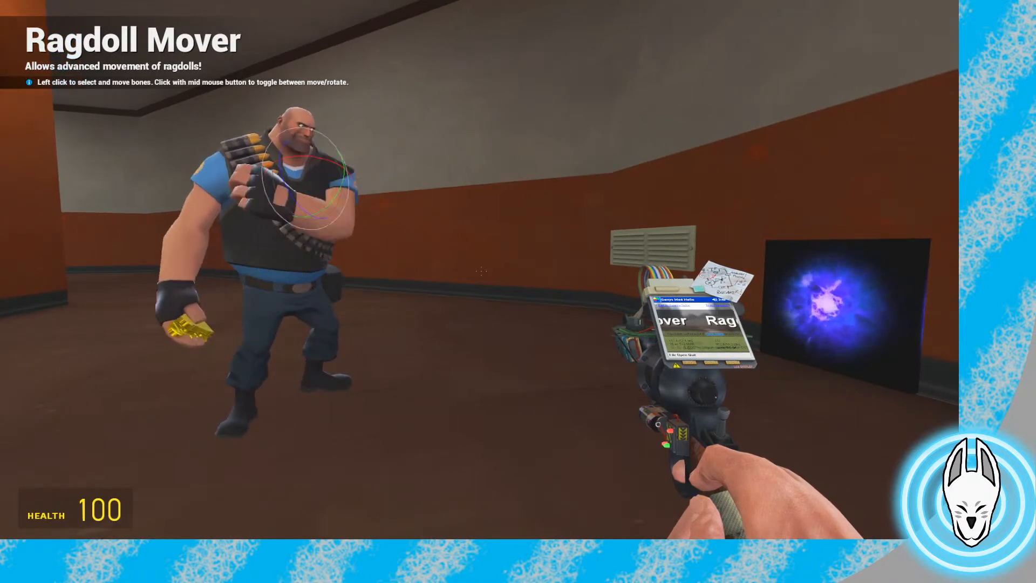
key(c)
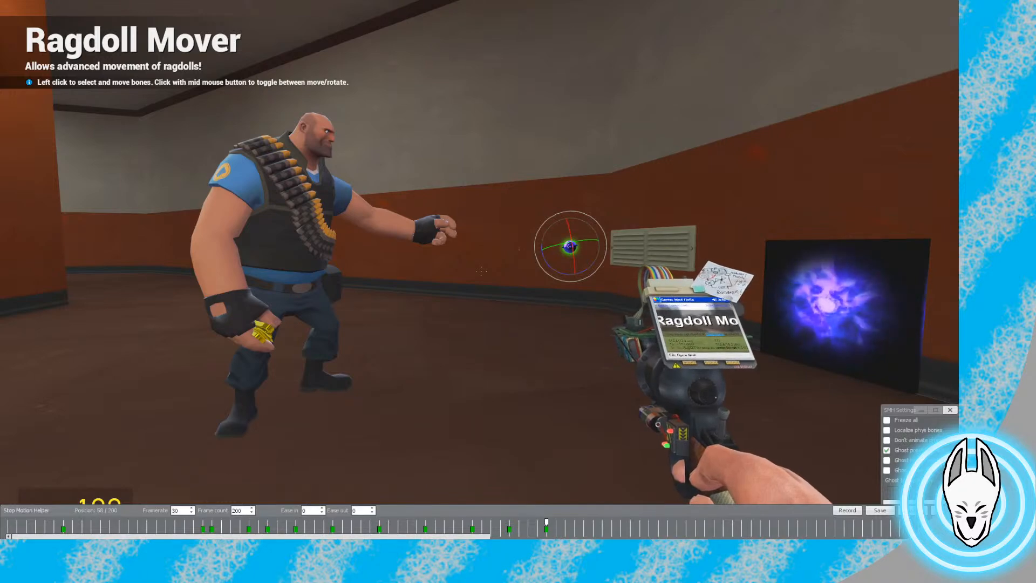
key(x)
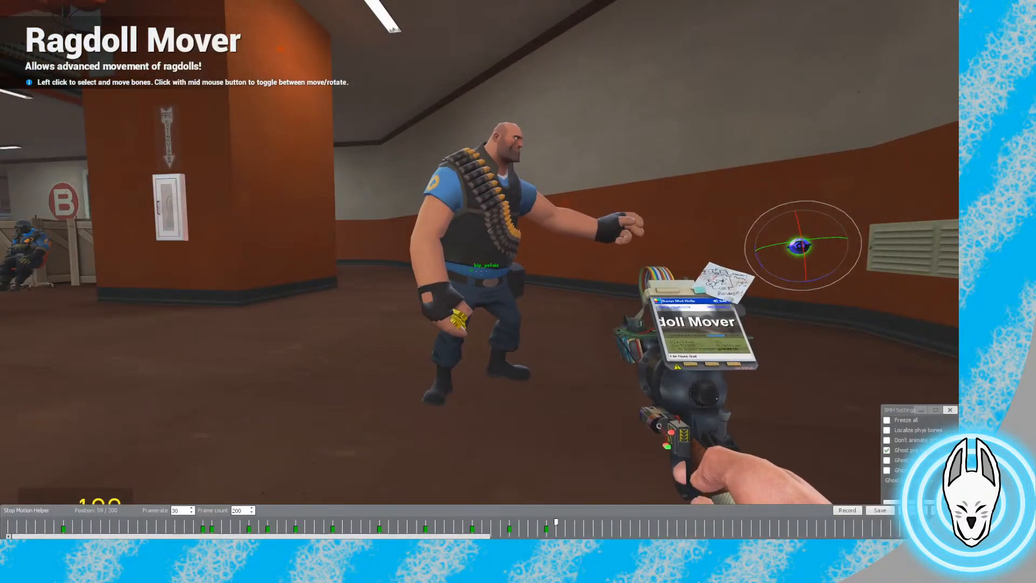
Remove the ball's keyframe at frame 6 and, at frame 21, raise the ball beside the seated soldier's shoulder with the Ragdoll Mover
click(63, 522)
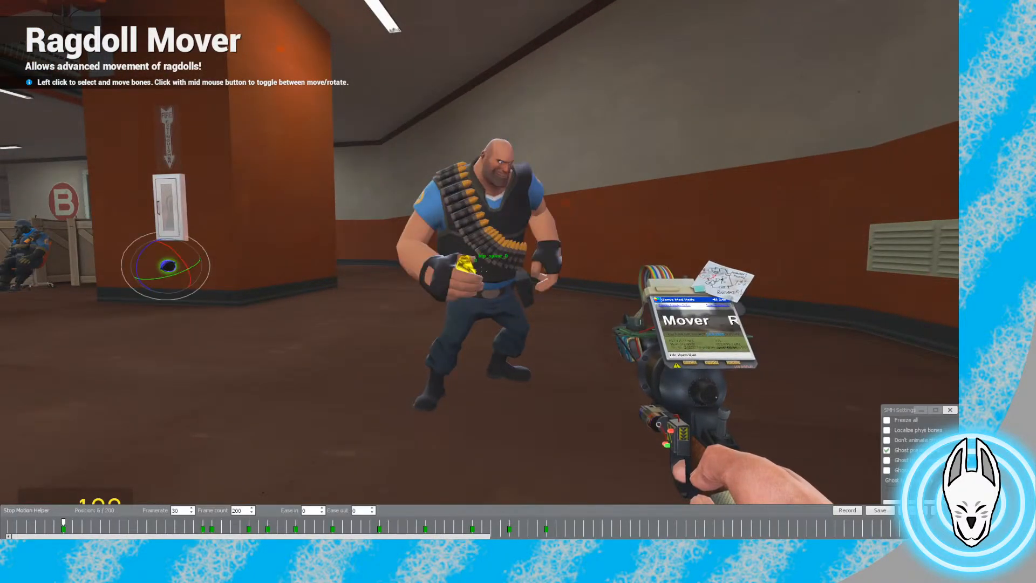
click(203, 523)
key(x)
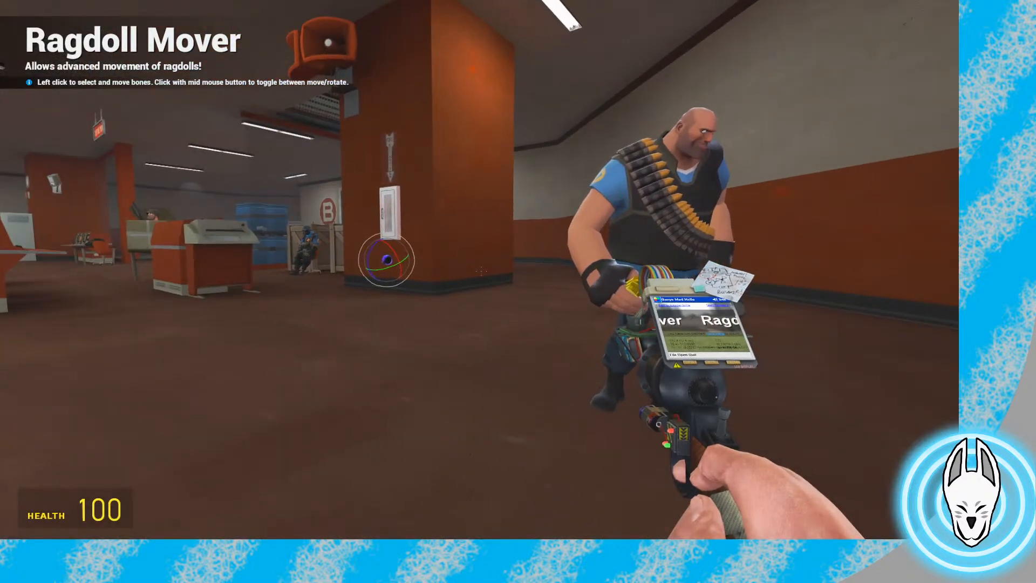
key(x)
key(x)
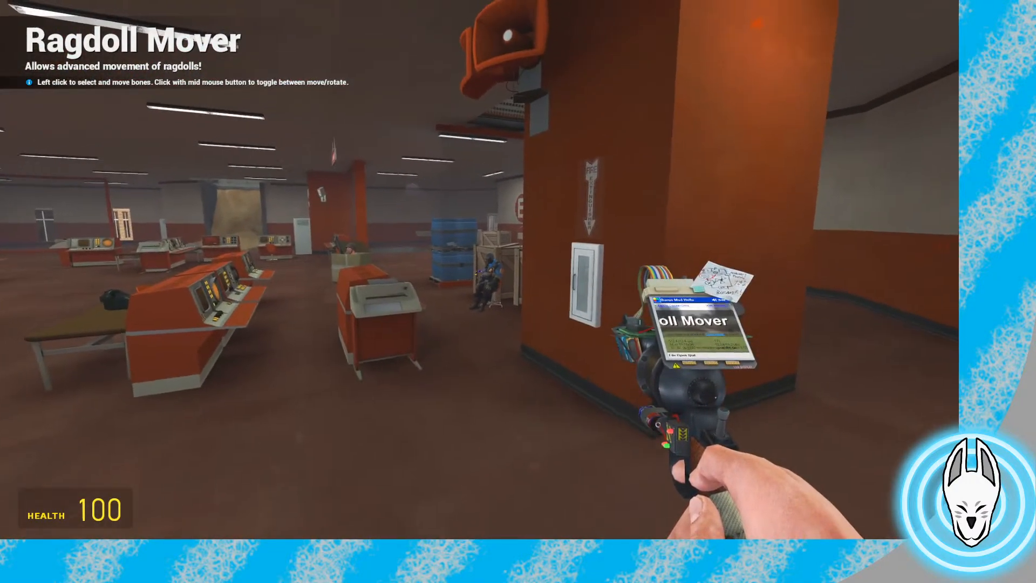
key(w)
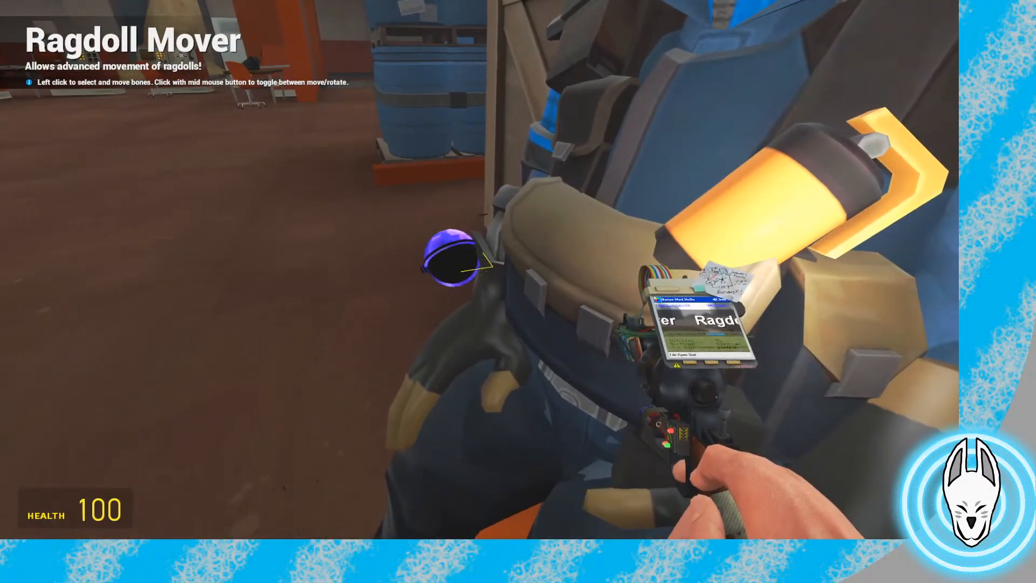
click(519, 292)
drag(480, 269, 480, 183)
key(s)
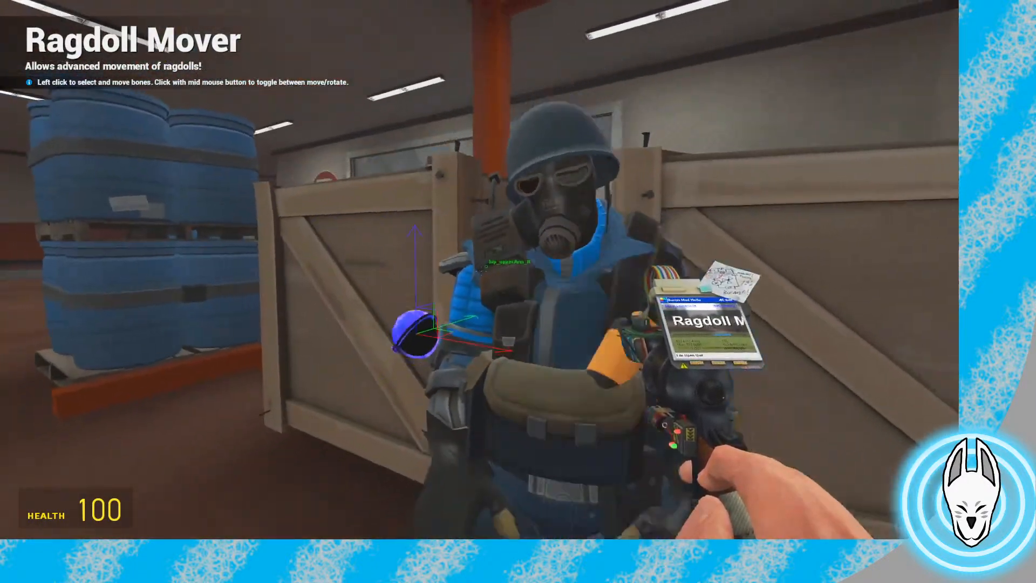
key(c)
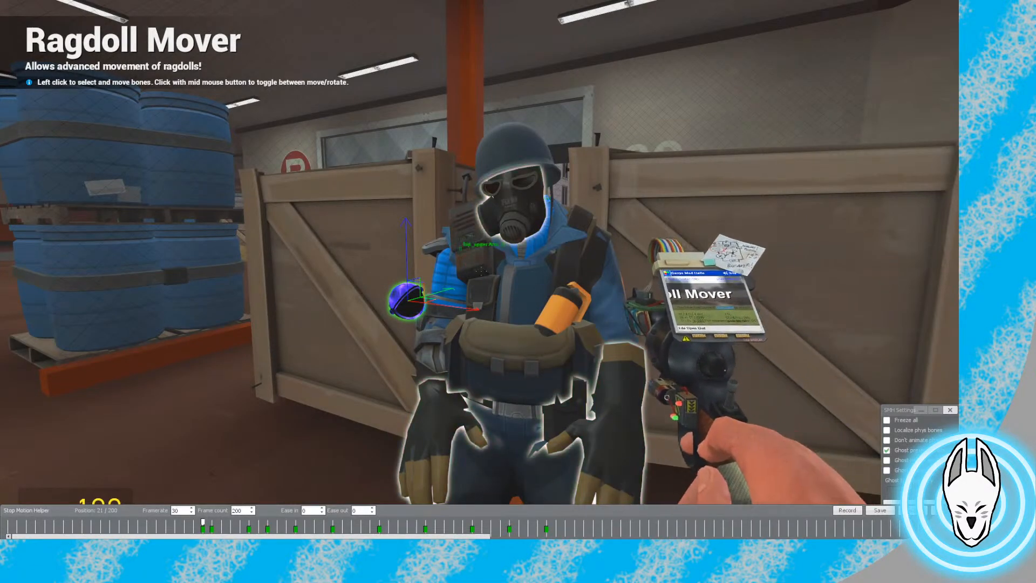
Return to the Heavy and compare frames 21 and 22 to check the ball's jump into his hand
key(w)
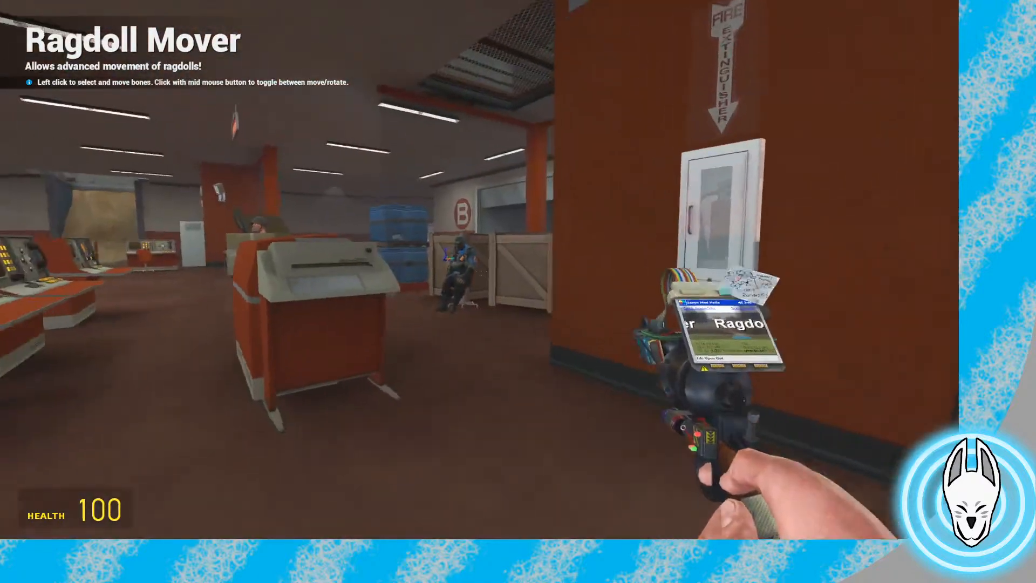
key(w)
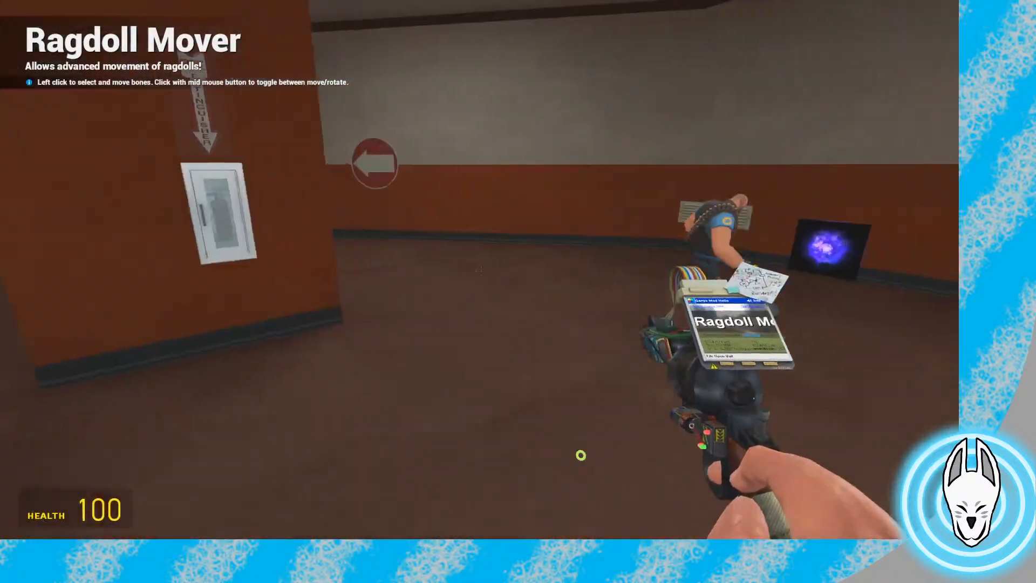
key(w)
key(c)
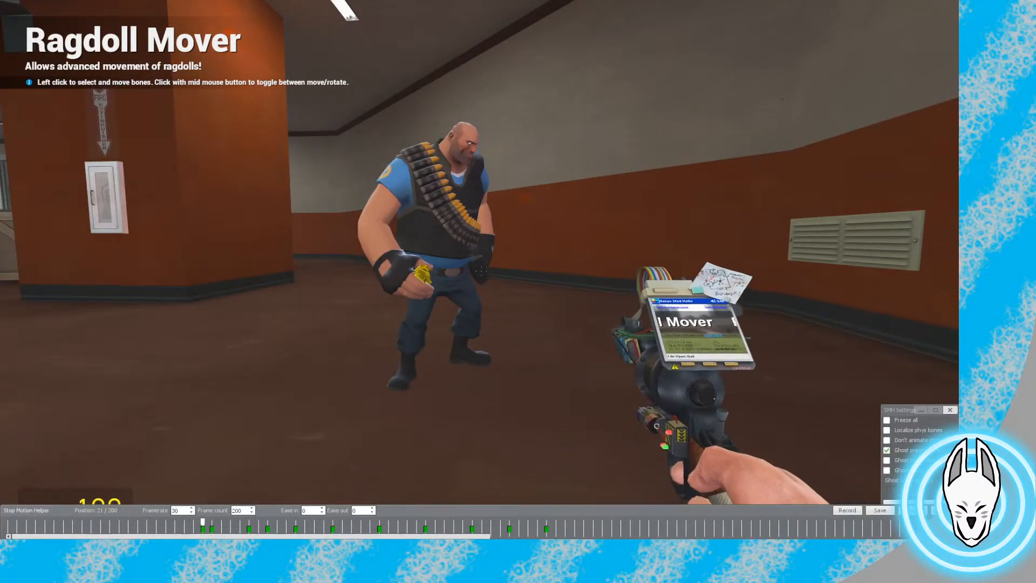
key(c)
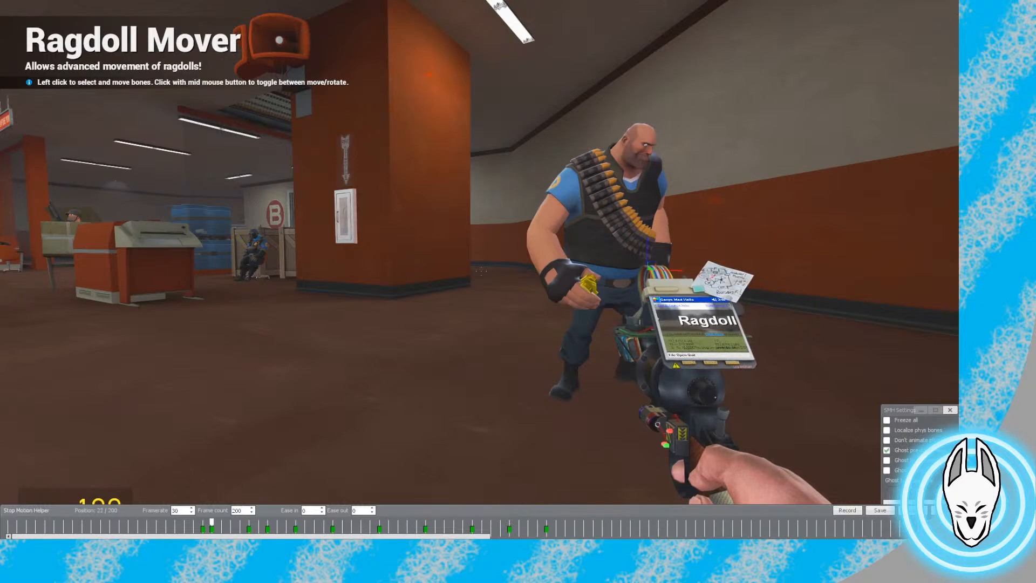
Scrub through the ball's throw and compare the Heavy's windup poses between frames 31 and 45
drag(267, 522, 379, 522)
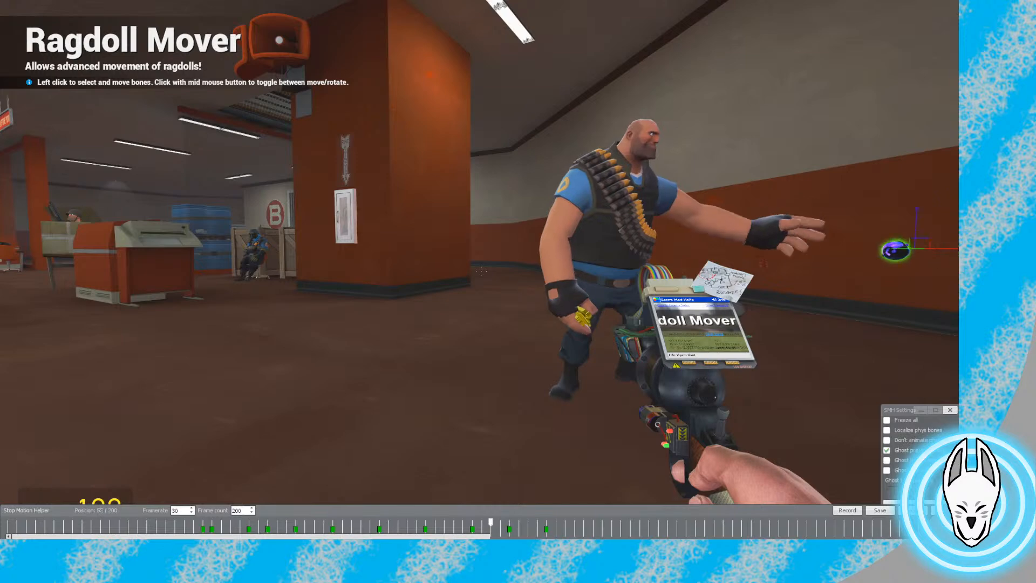
drag(490, 522, 473, 522)
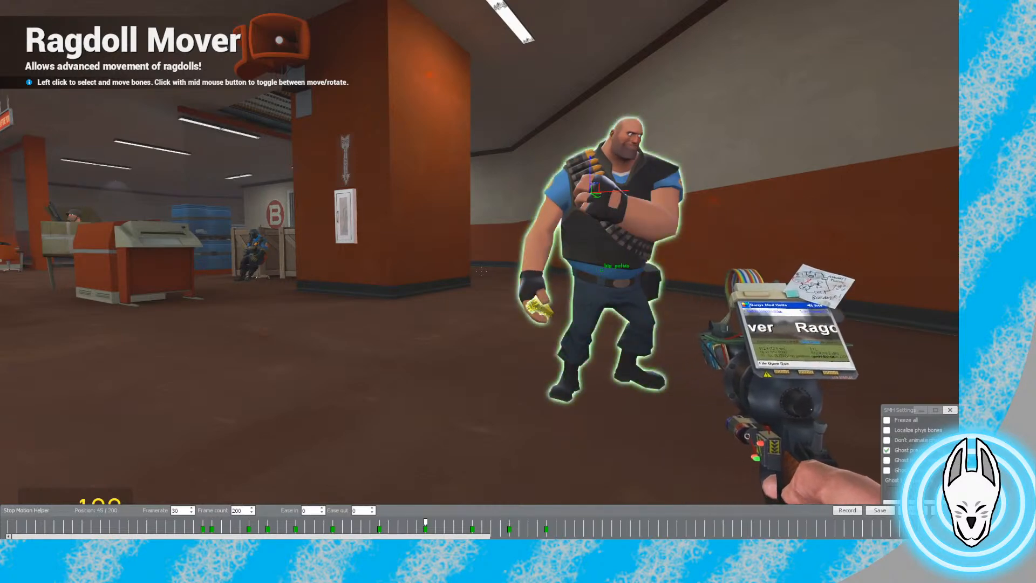
right_click(610, 237)
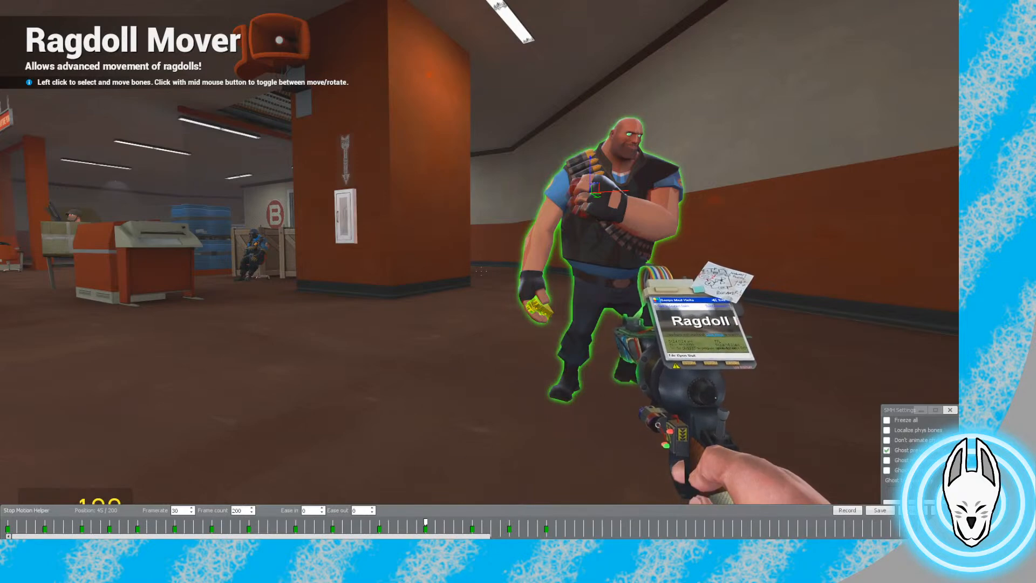
key(Left)
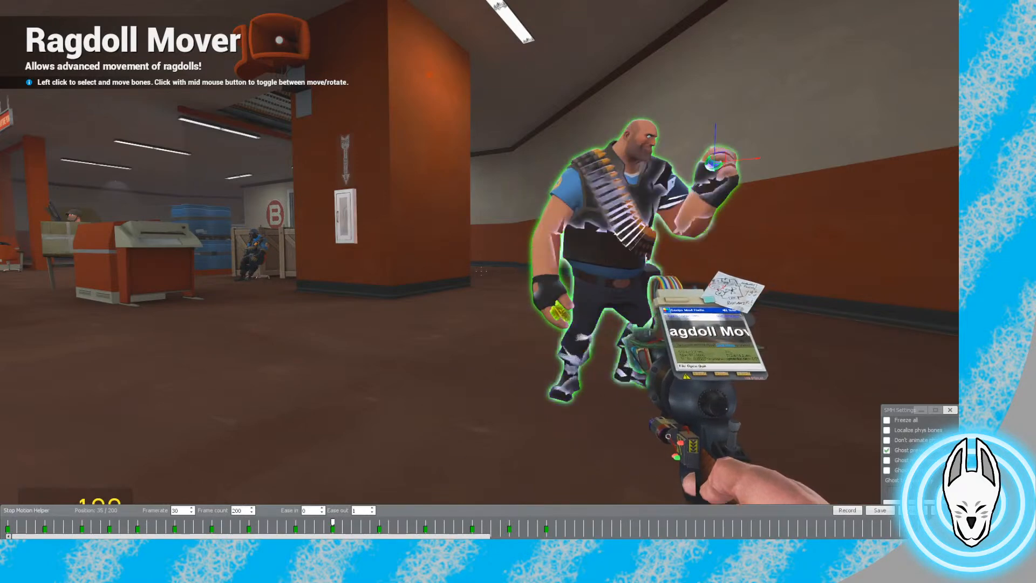
right_click(713, 163)
key(Right)
right_click(616, 216)
key(Left)
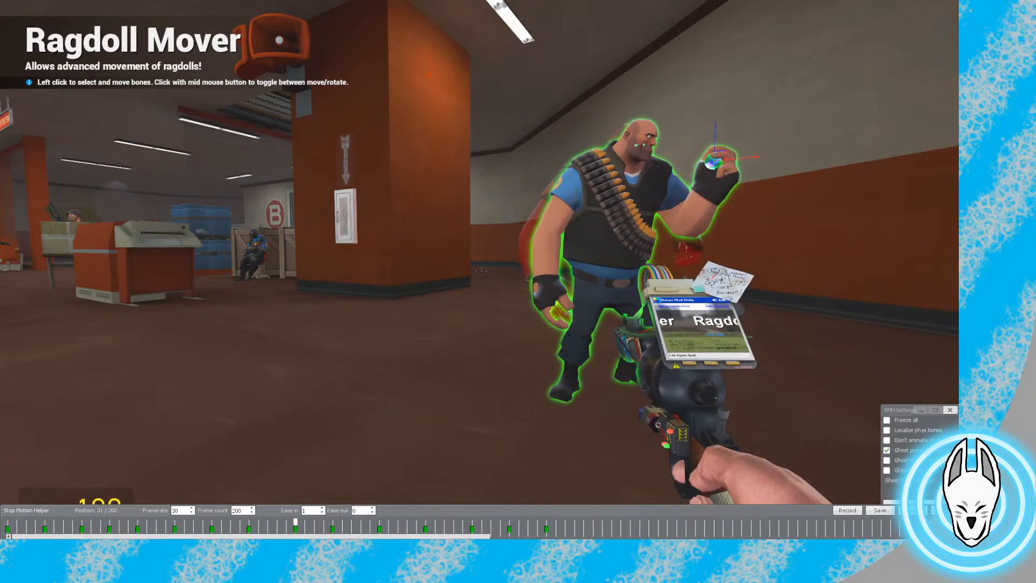
Step through the Heavy's throw from frame 31 to frame 58 to examine the arm swing and release
key(Right)
key(Right)
key(Right)
key(Right)
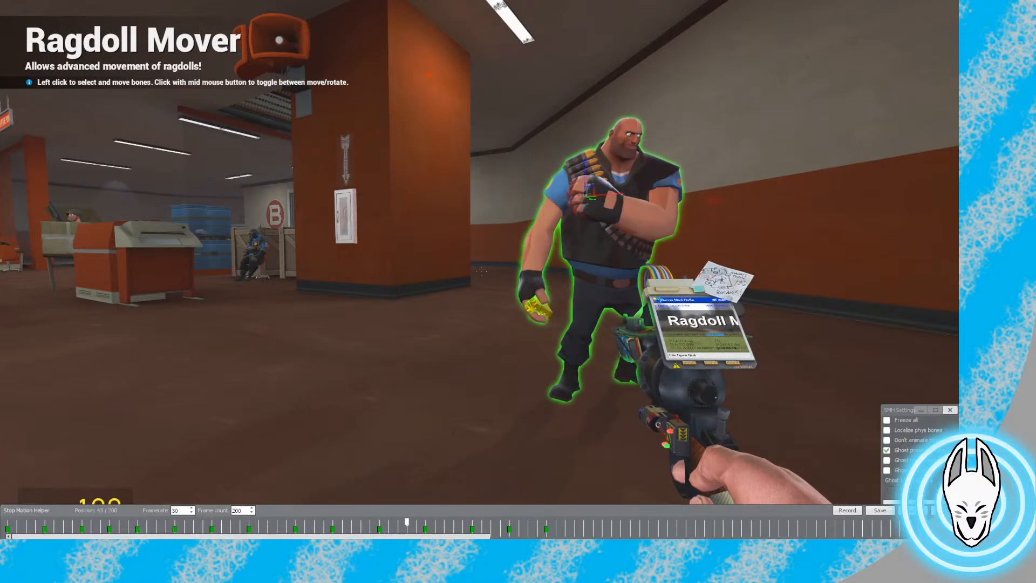
key(Right)
key(Right)
key(Right)
key(Right)
key(Right)
key(Right)
key(Right)
key(Right)
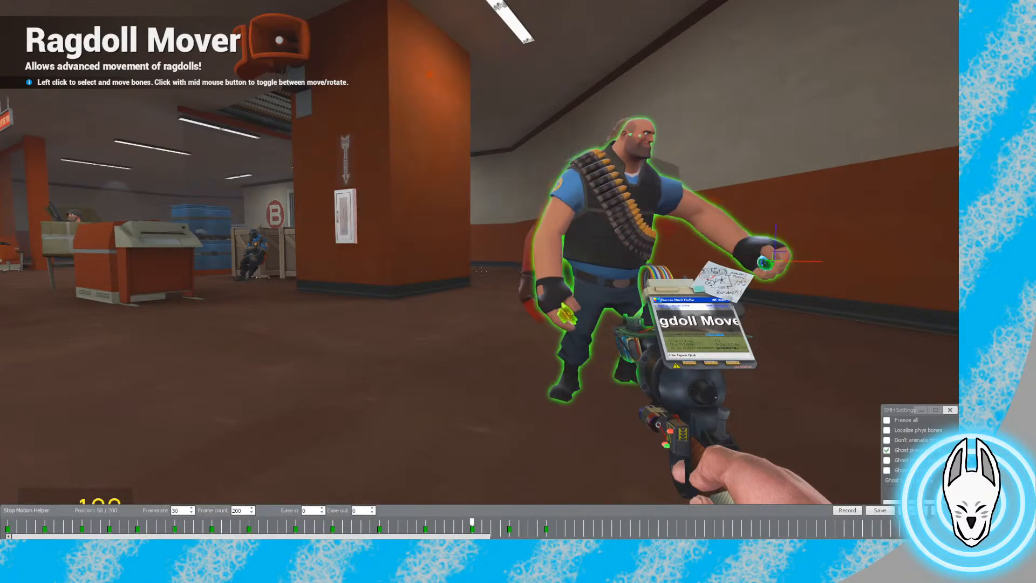
key(Right)
key(Right)
key(Right)
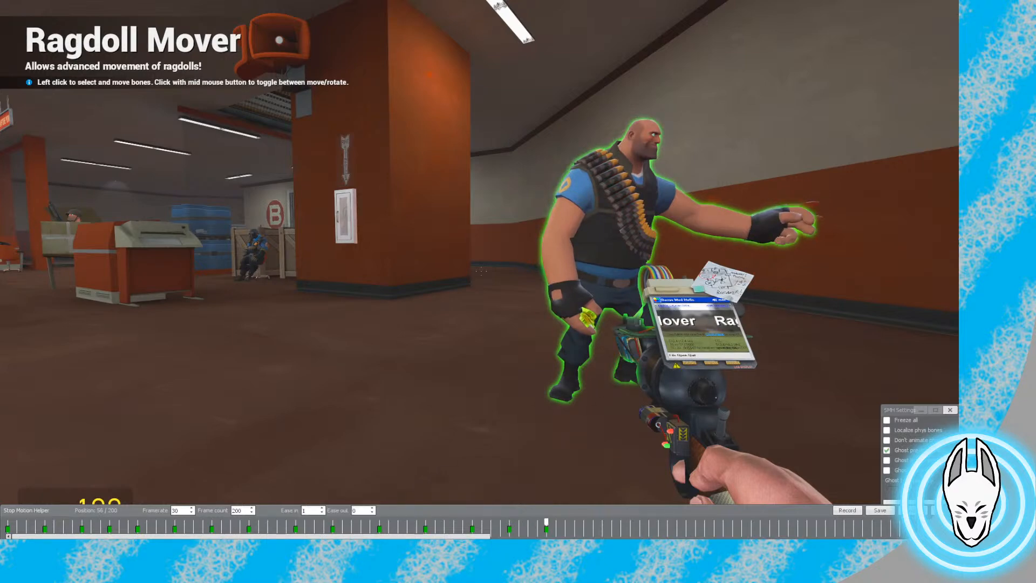
Return to the ball and adjust its height just after release at frame 54 with the Ragdoll Mover
key(c)
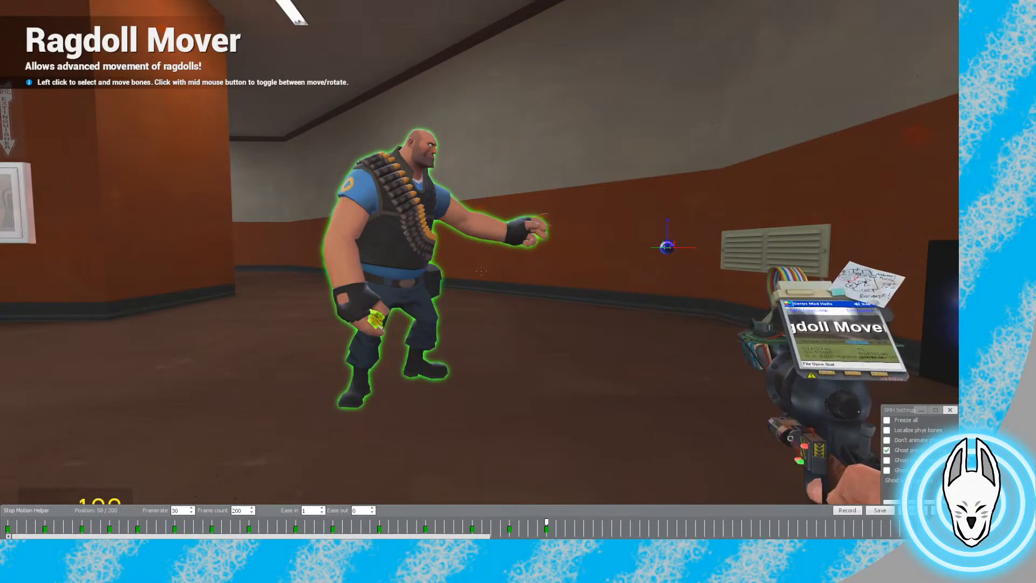
right_click(667, 247)
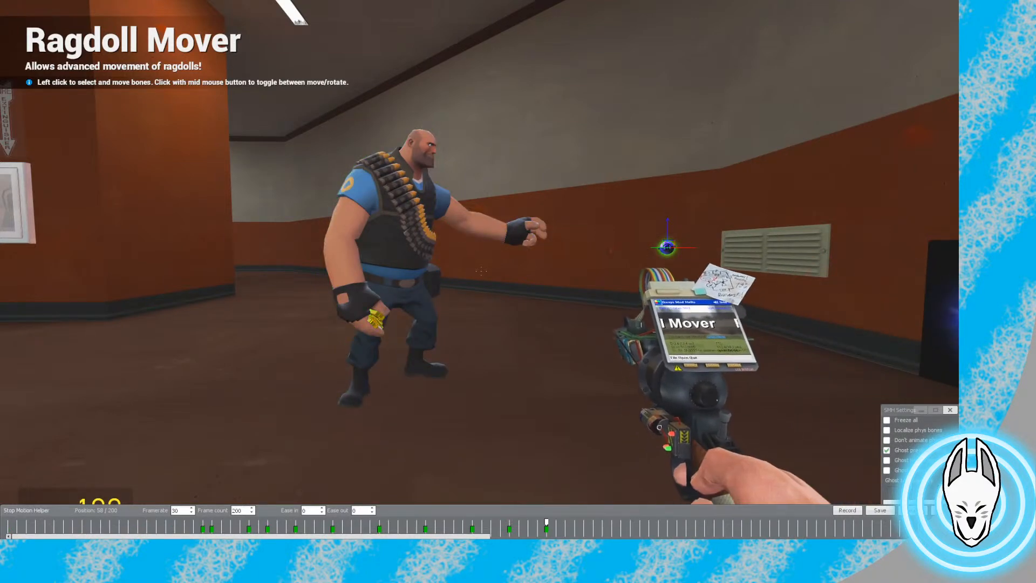
key(Left)
key(Left)
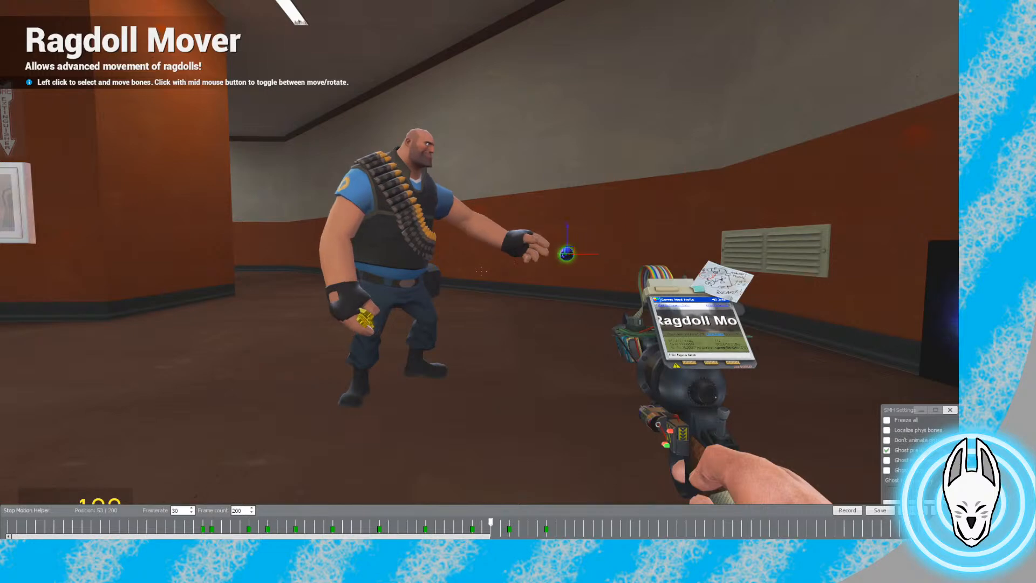
key(c)
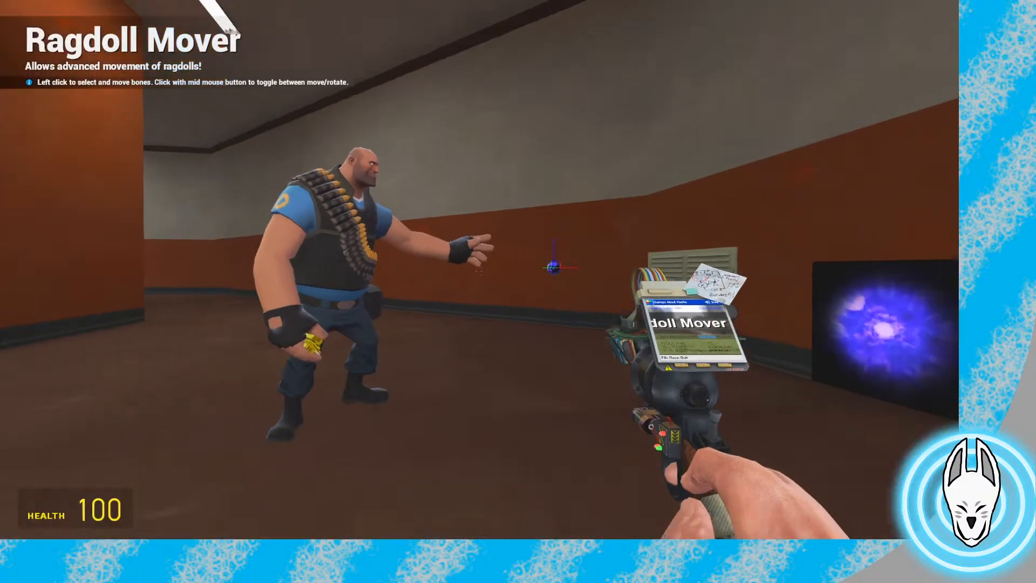
key(w)
click(482, 271)
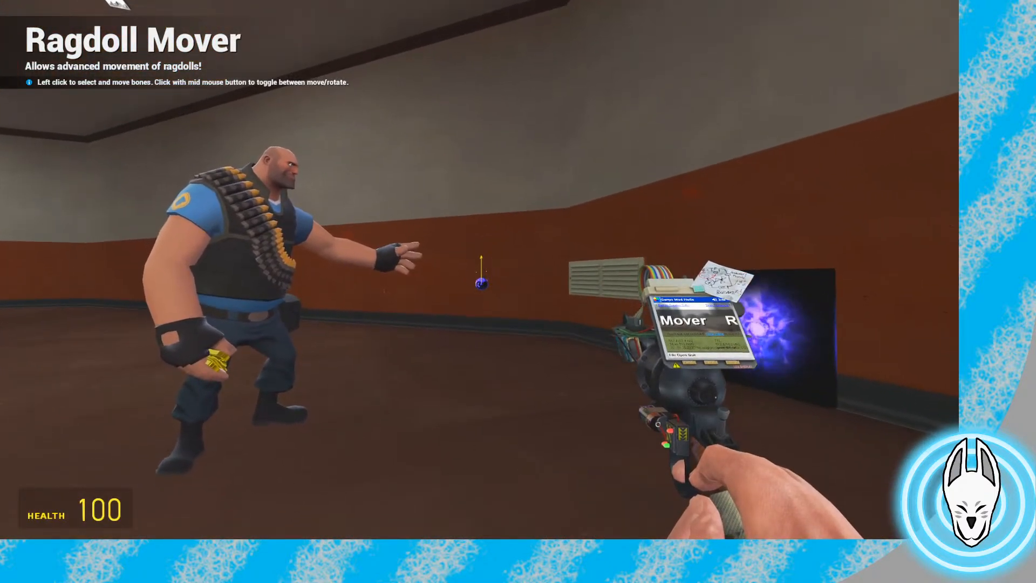
key(c)
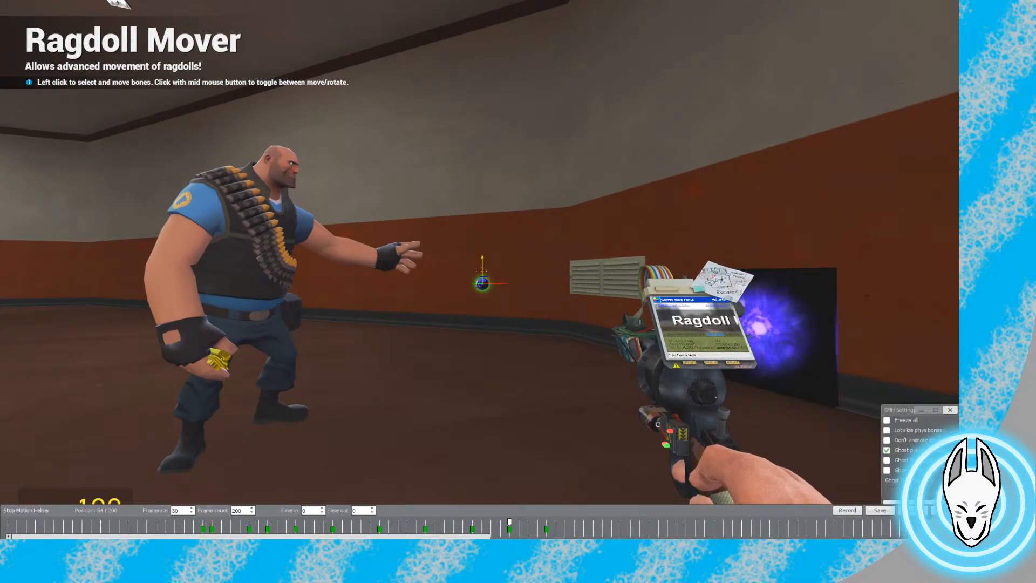
Shift the ball's flight keyframes one frame later, to frames 55 and 59
drag(509, 523, 482, 522)
key(Right)
key(Right)
key(Right)
key(Right)
key(Right)
key(Right)
key(Right)
key(Right)
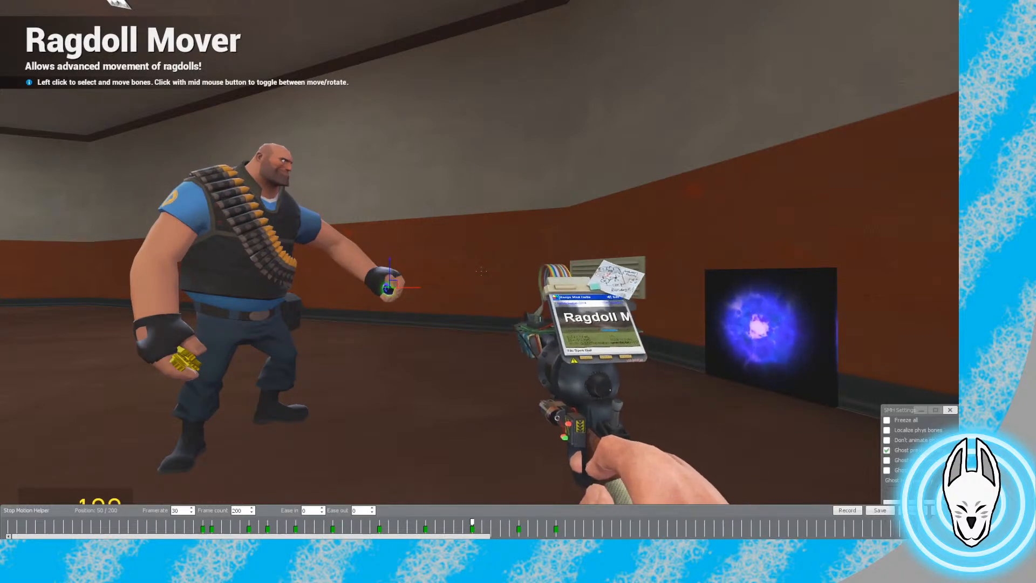
Compare the Heavy's pose at frame 50 and set the ease out of the ball's keyframe there to 1
right_click(243, 259)
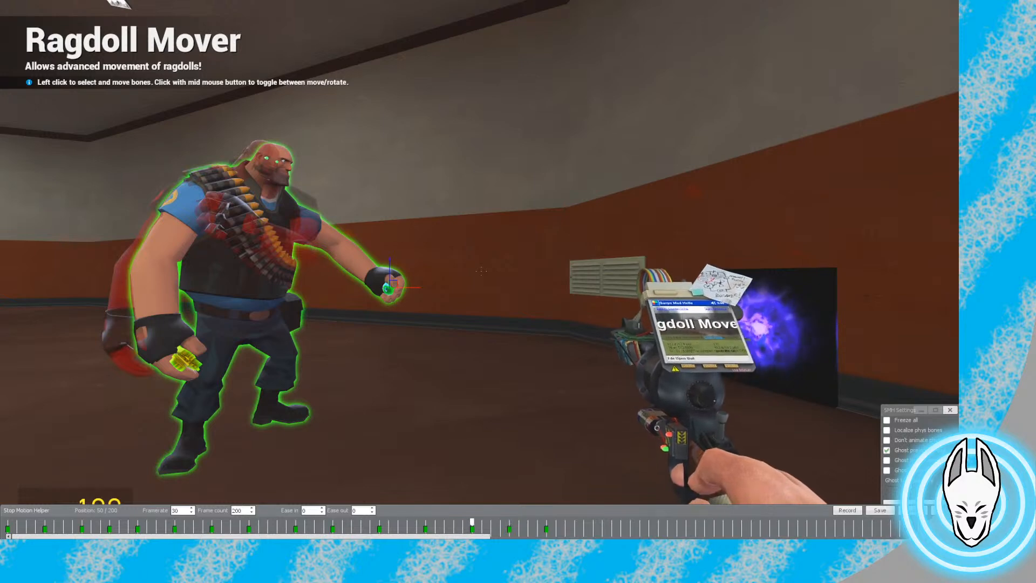
key(Right)
key(Left)
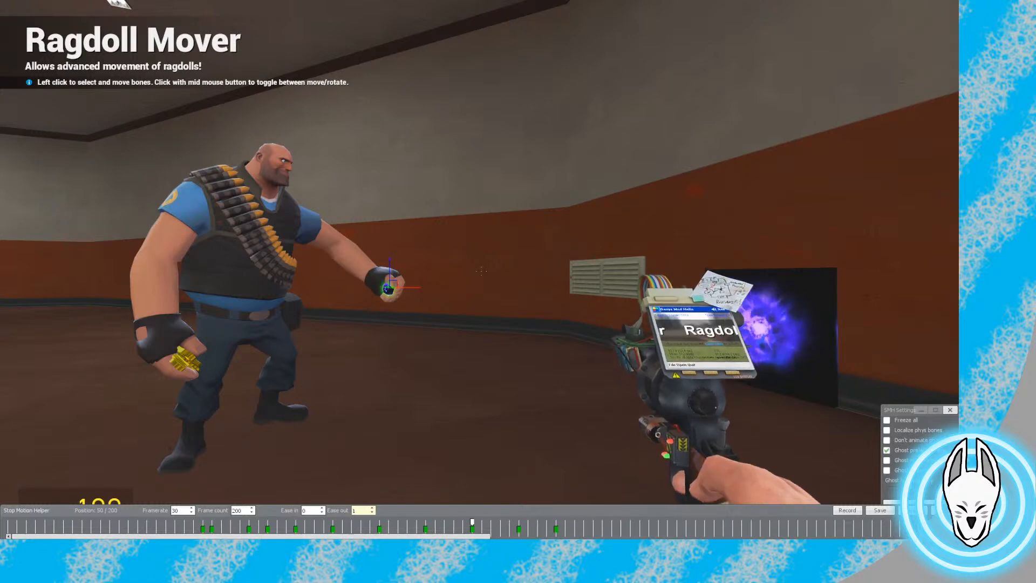
Review the ball's release and flight from frame 50 to frame 62
key(Right)
key(Right)
key(Right)
key(Right)
key(Right)
key(Right)
key(Right)
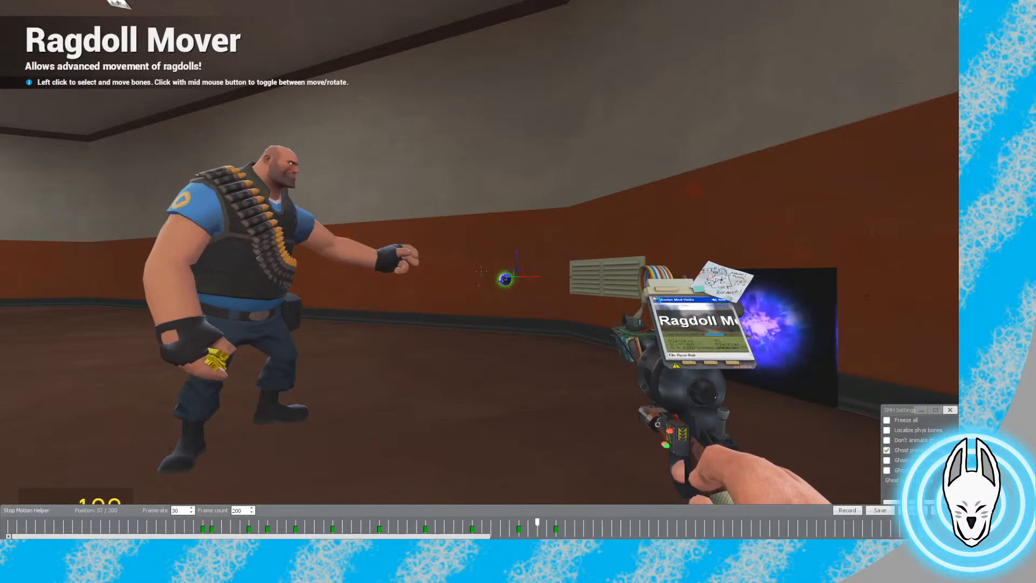
key(Right)
key(Right)
key(Right)
key(Right)
key(Right)
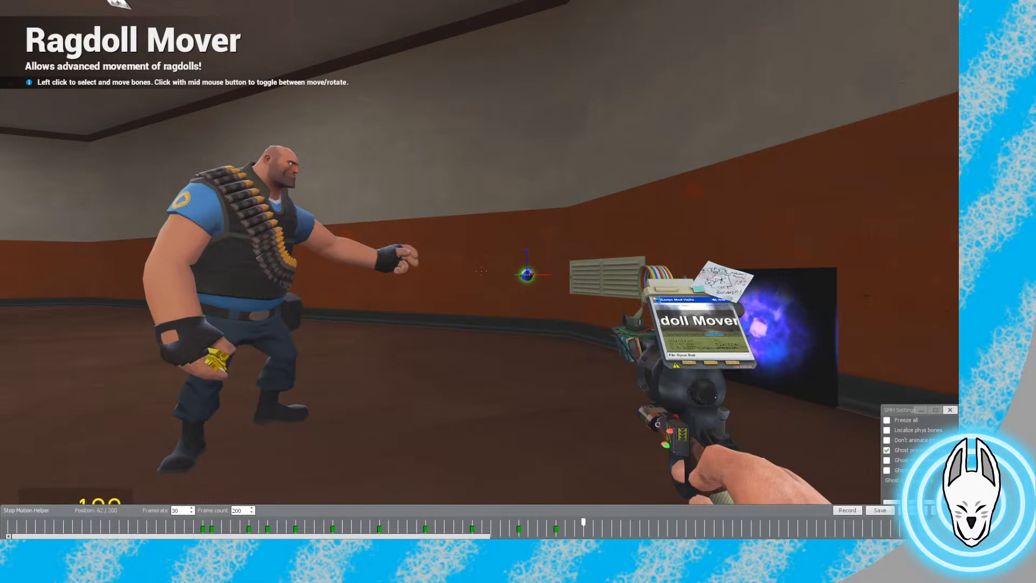
key(Right)
key(Right)
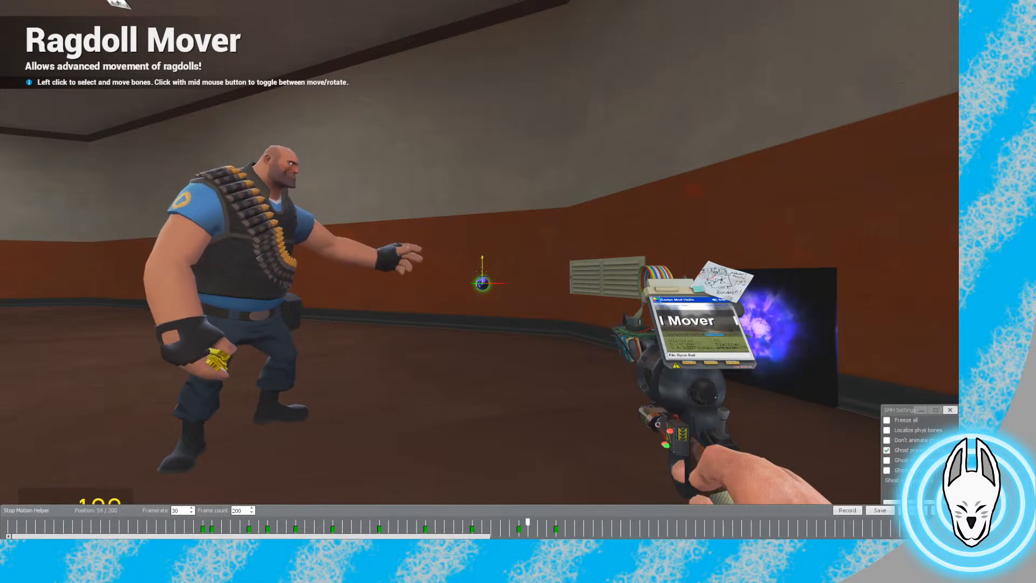
Step back through the release to frame 48 and examine how the ball lines up with the Heavy's hand
key(Left)
key(Left)
key(Left)
key(Left)
key(Left)
key(Left)
key(Left)
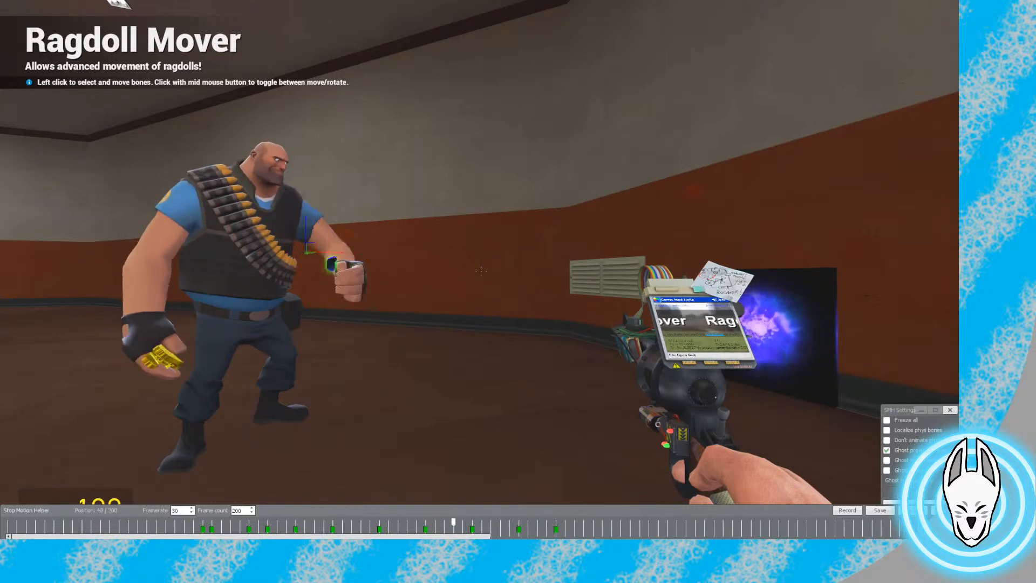
key(Left)
key(Left)
key(Left)
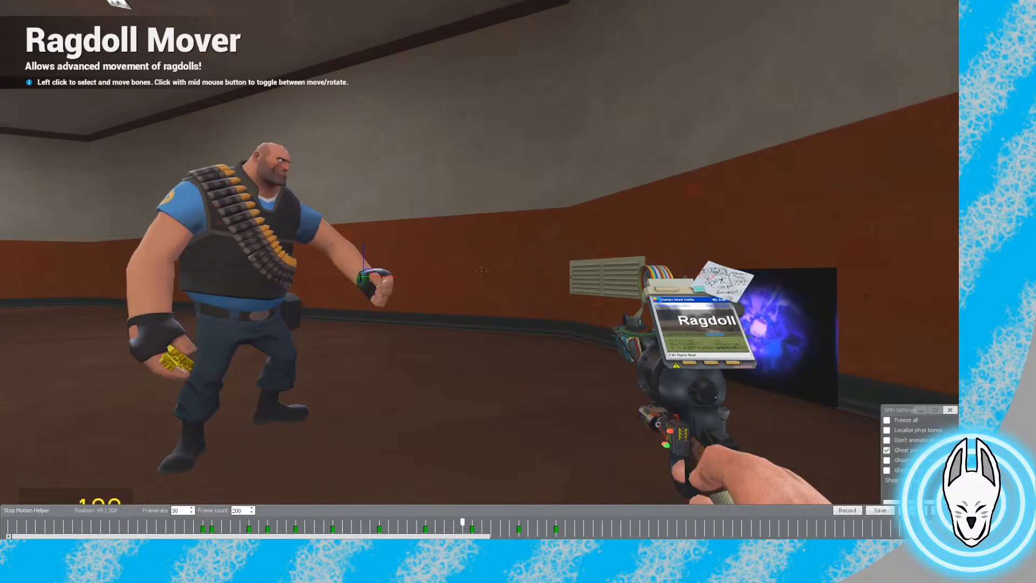
Pull the ball toward the Heavy's closed left hand at frame 48 with the Physics Gun and freeze it there
key(c)
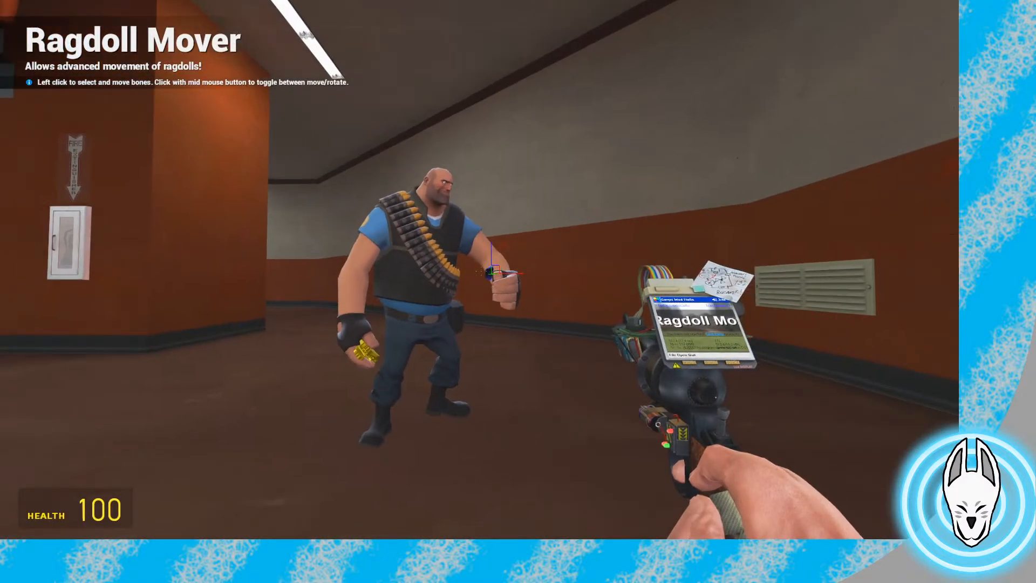
click(480, 271)
key(w)
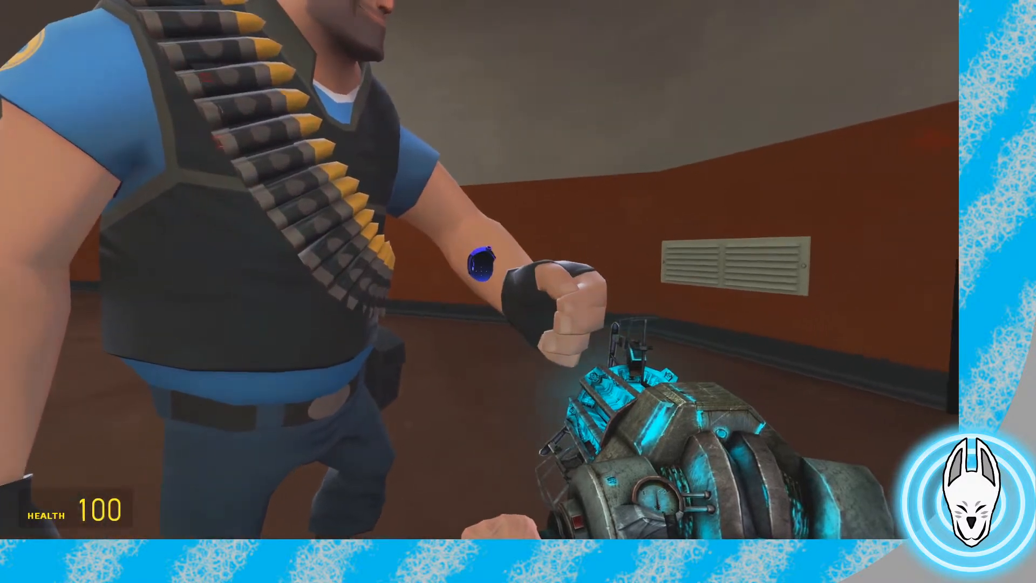
click(480, 271)
right_click(480, 271)
key(s)
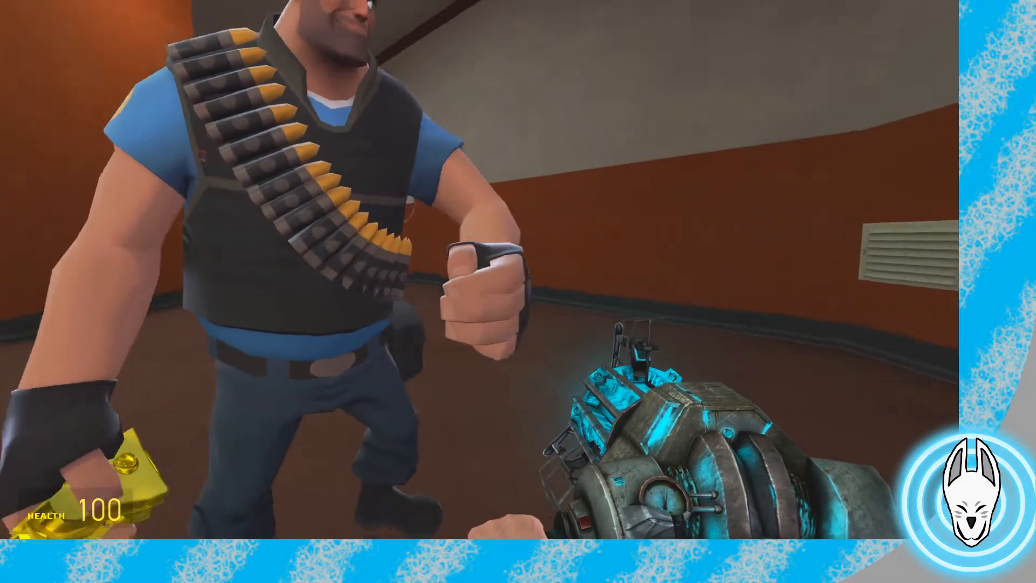
key(d)
key(c)
key(Left)
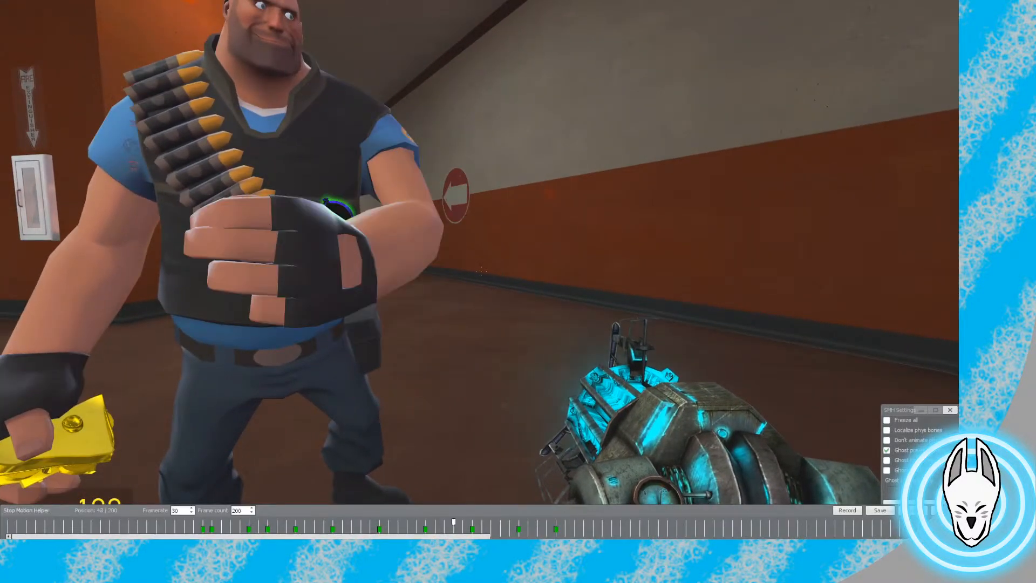
key(Right)
key(c)
key(w)
click(479, 270)
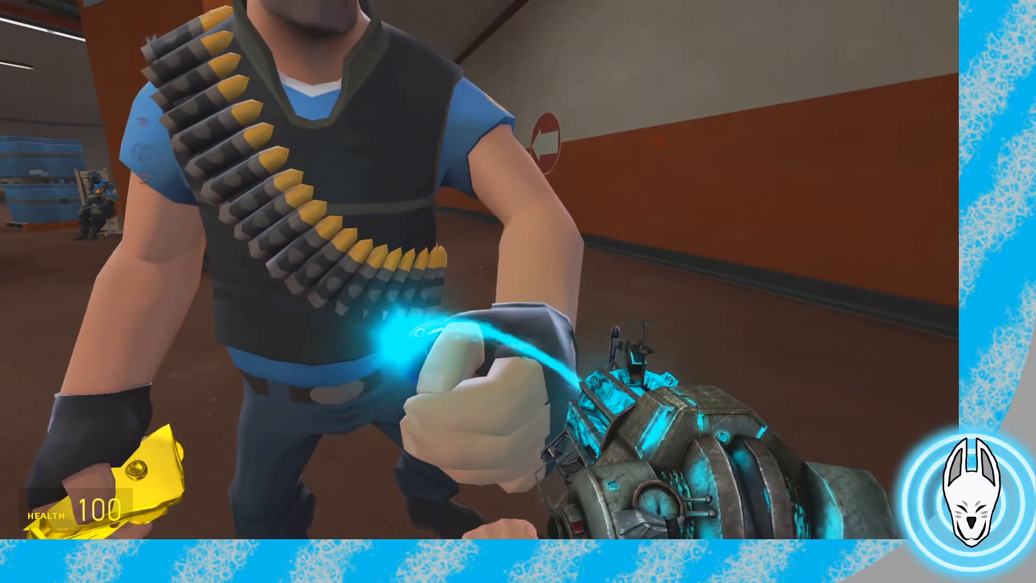
right_click(479, 271)
Fine-tune the ball's position inside the Heavy's fist with the Ragdoll Mover and record its keyframe at frame 48
key(w)
key(q)
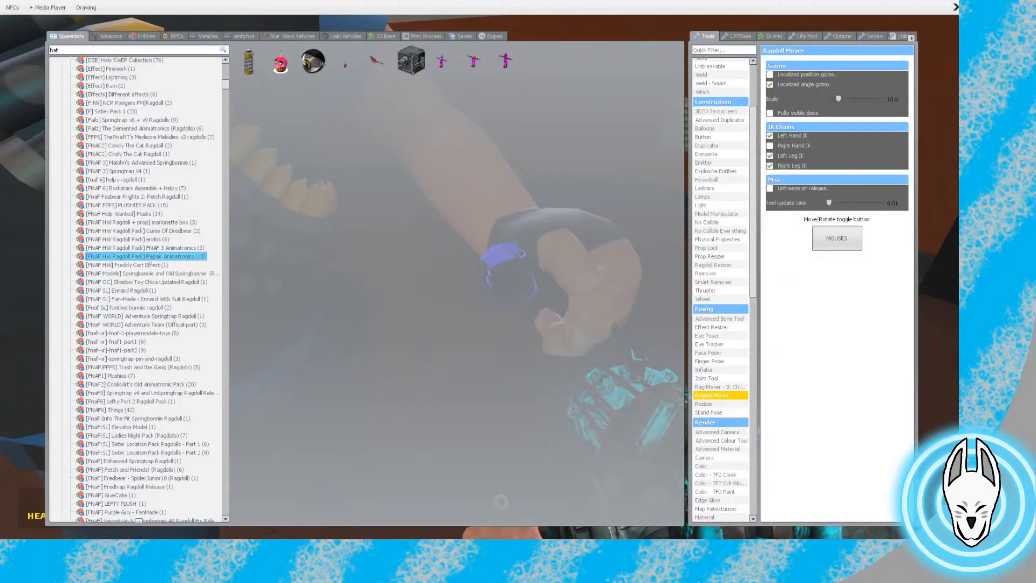
key(q)
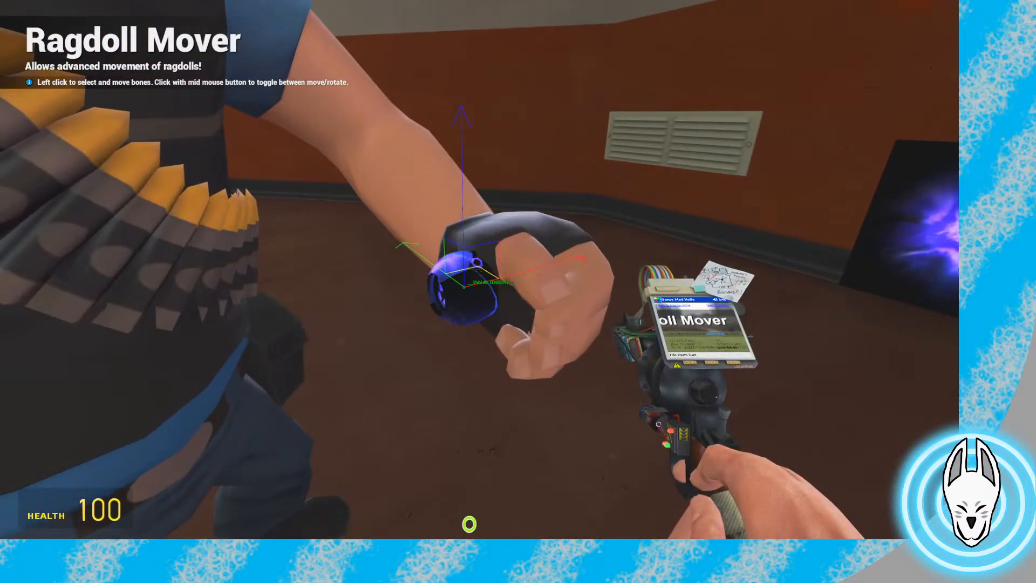
key(c)
key(c)
drag(480, 270, 481, 271)
key(w)
key(s)
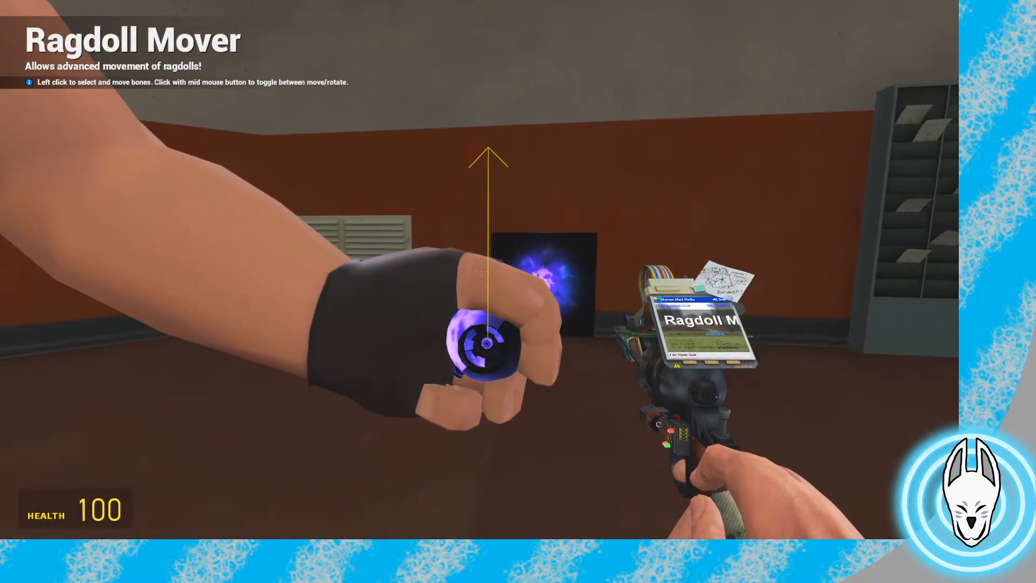
key(s)
key(c)
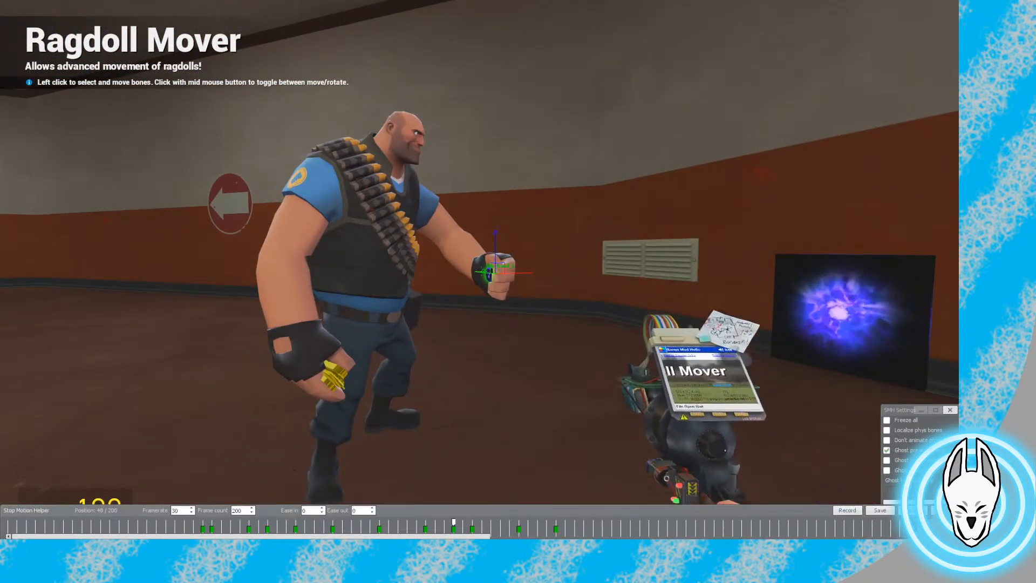
Go to an earlier frame of the swing and move the ball into the Heavy's left hand with the Ragdoll Mover
key(Left)
key(c)
key(a)
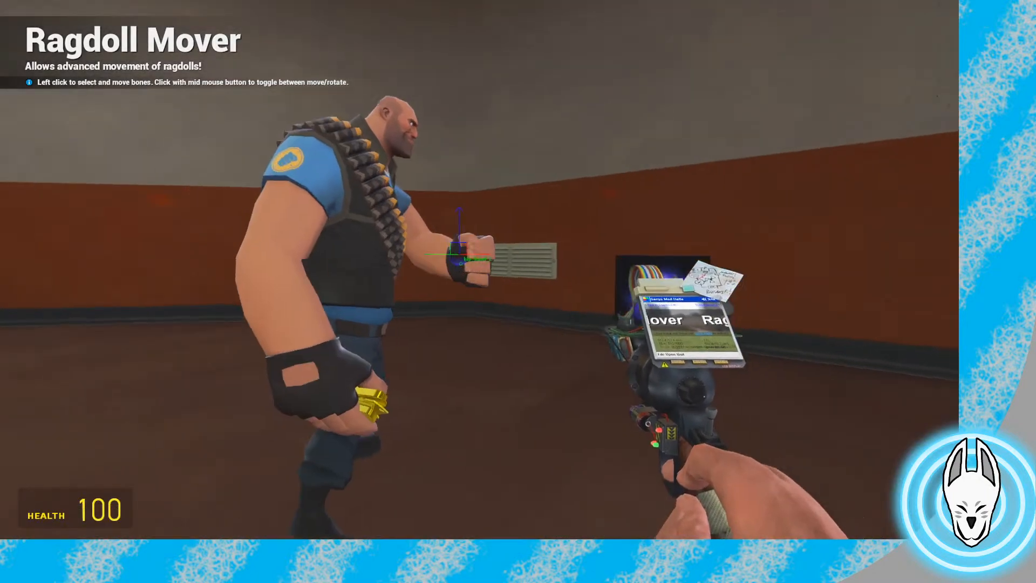
key(w)
click(481, 271)
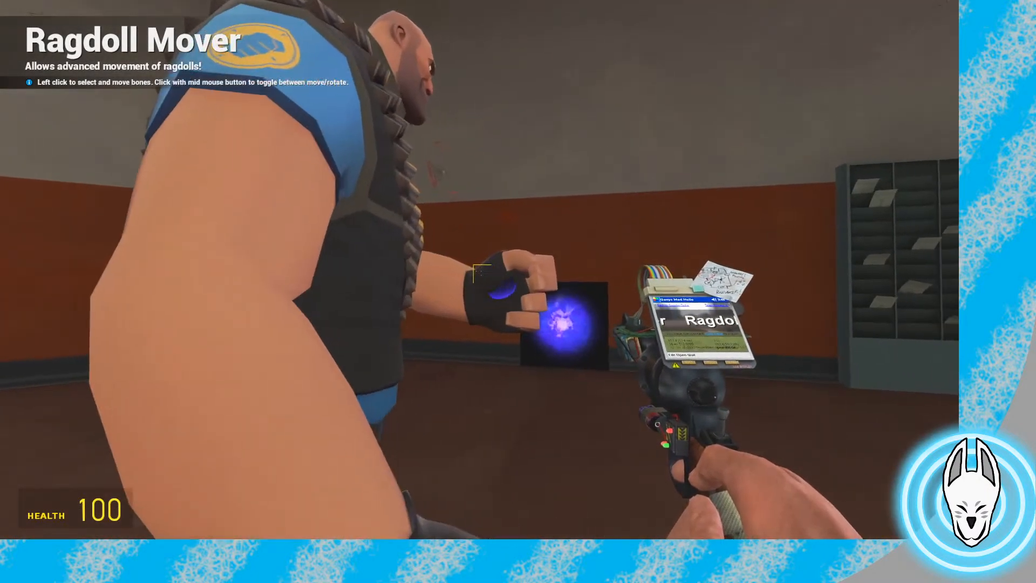
drag(481, 271, 496, 273)
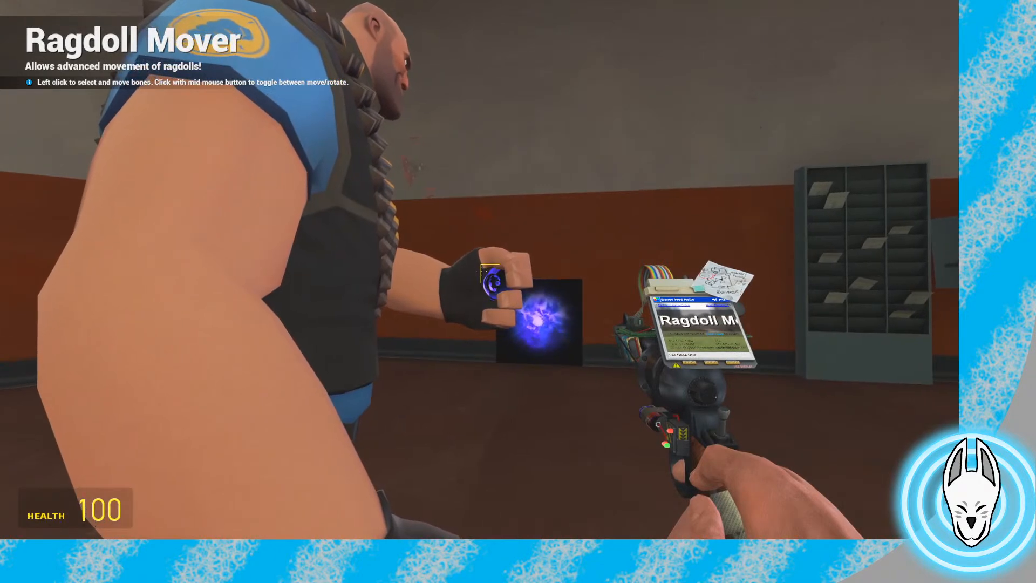
Record a keyframe for the glowing sphere at frame 47 and step back through the preceding frames
key(c)
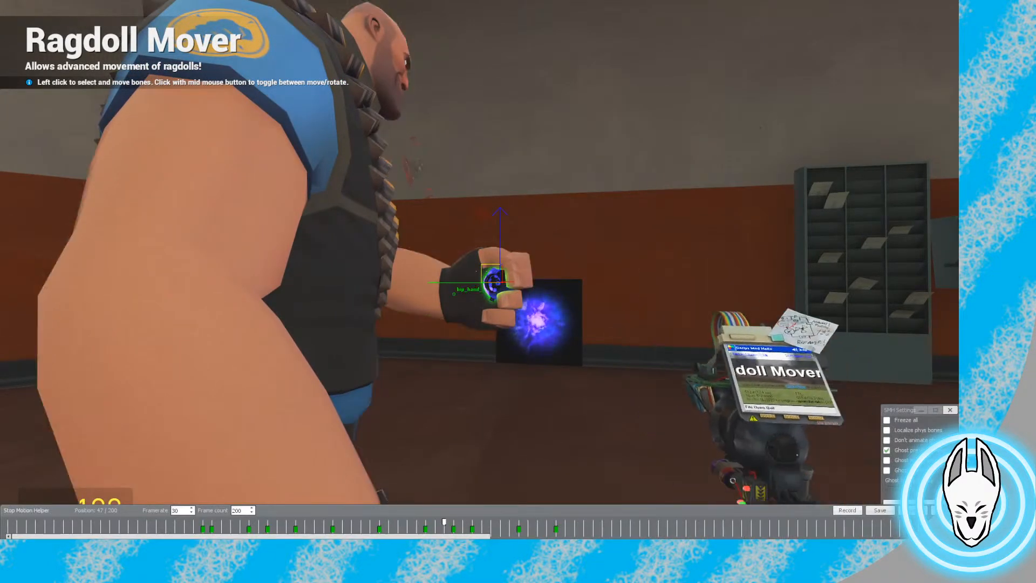
key(Left)
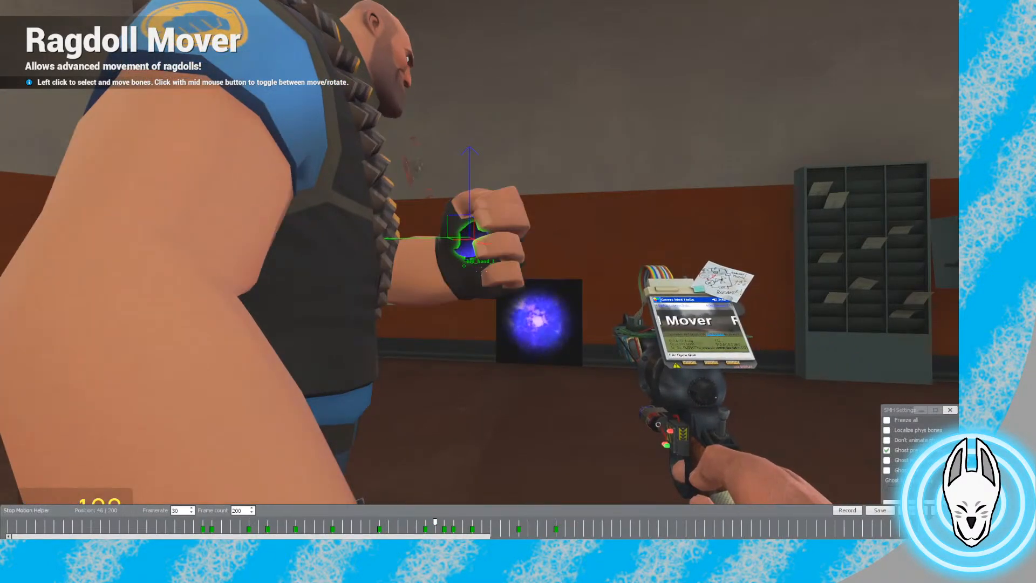
key(Left)
Go to frame 38, move the glowing sphere into the character's left hand, and record a keyframe
drag(388, 522, 360, 522)
key(c)
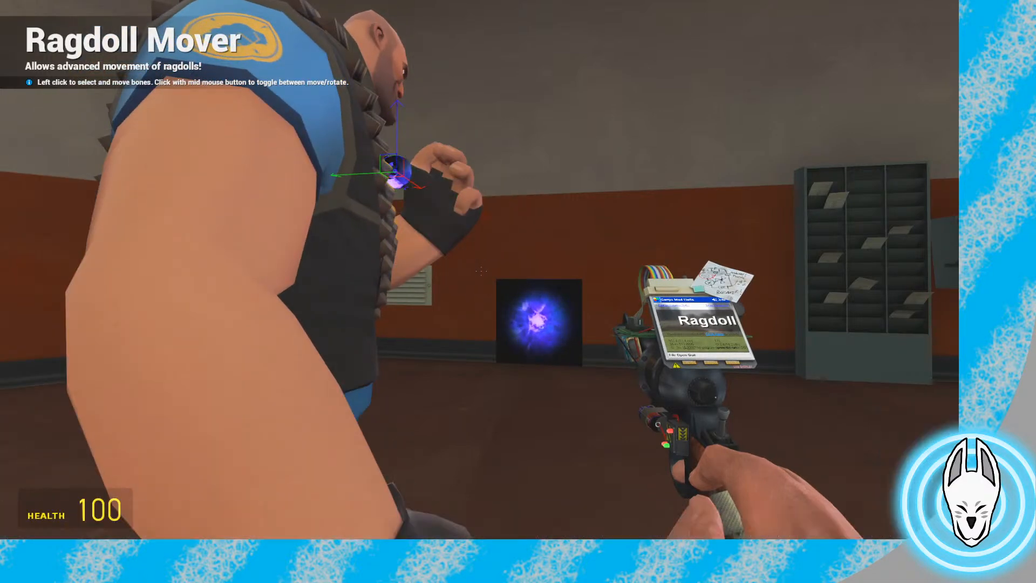
key(d)
key(w)
key(a)
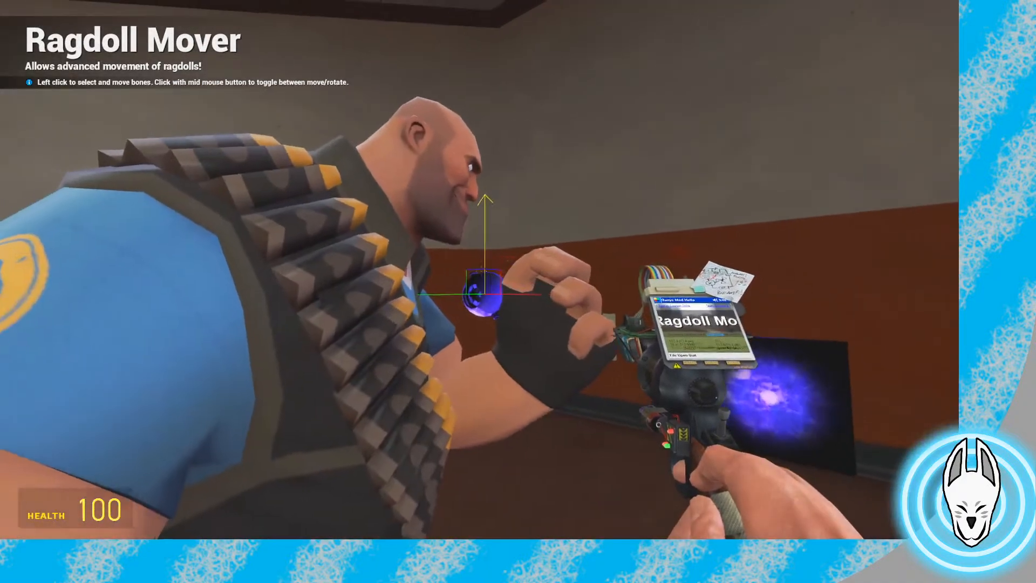
drag(479, 270, 479, 270)
key(w)
key(a)
key(d)
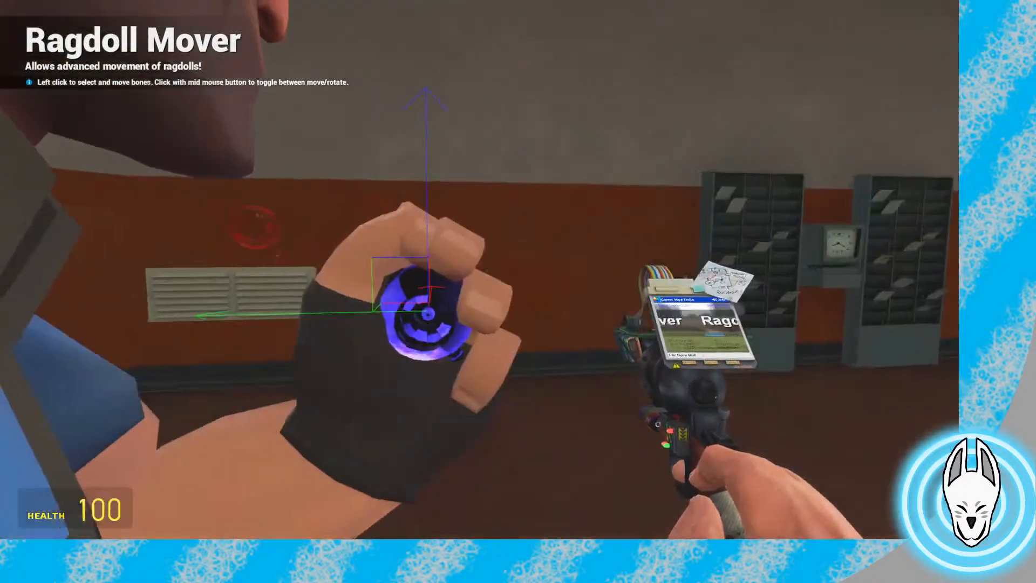
key(s)
key(d)
key(w)
drag(479, 269, 480, 270)
key(s)
key(c)
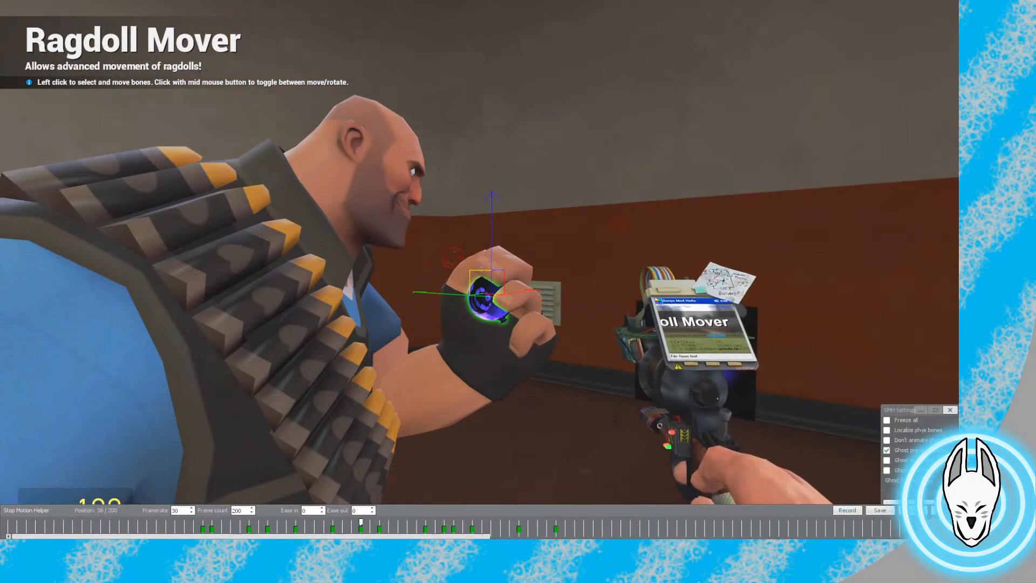
Scrub the timeline around frames 37 to 43 to check the sphere's position against the moving hand
drag(361, 522, 407, 522)
key(a)
key(s)
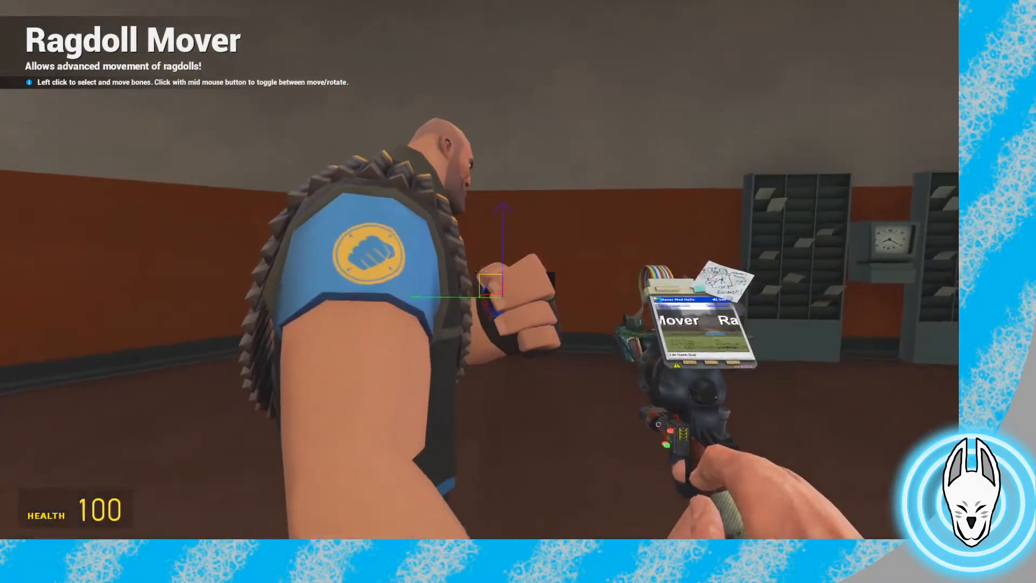
key(c)
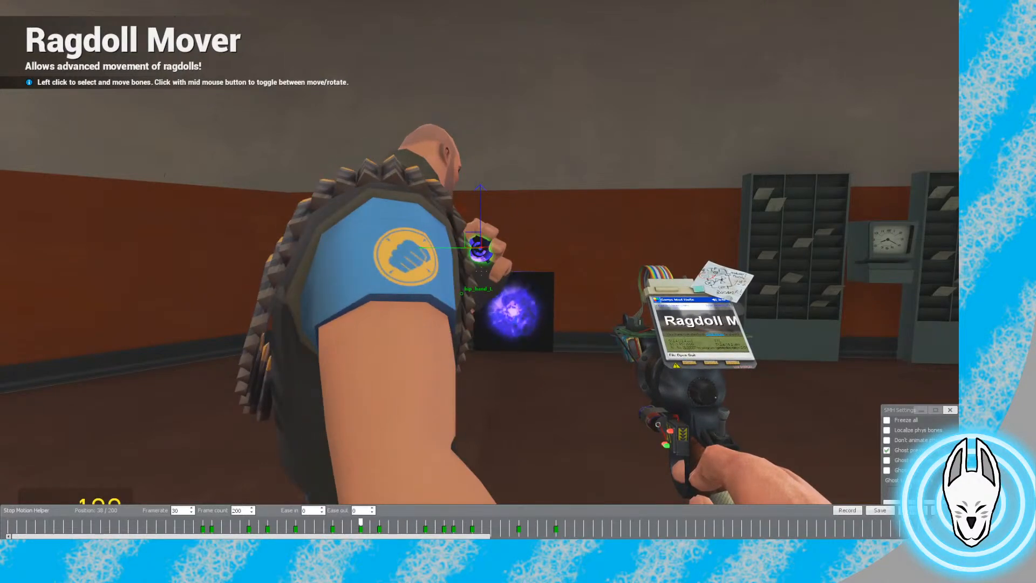
drag(361, 522, 352, 522)
key(d)
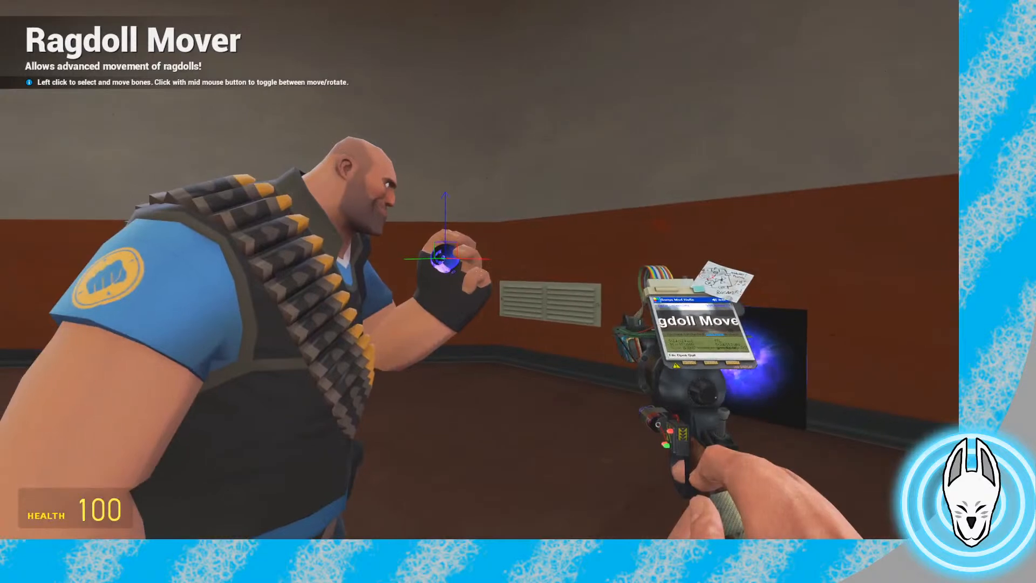
Move the sphere back into the left palm at frame 39 and record a keyframe
key(c)
key(Left)
key(Left)
key(Right)
key(Right)
key(Right)
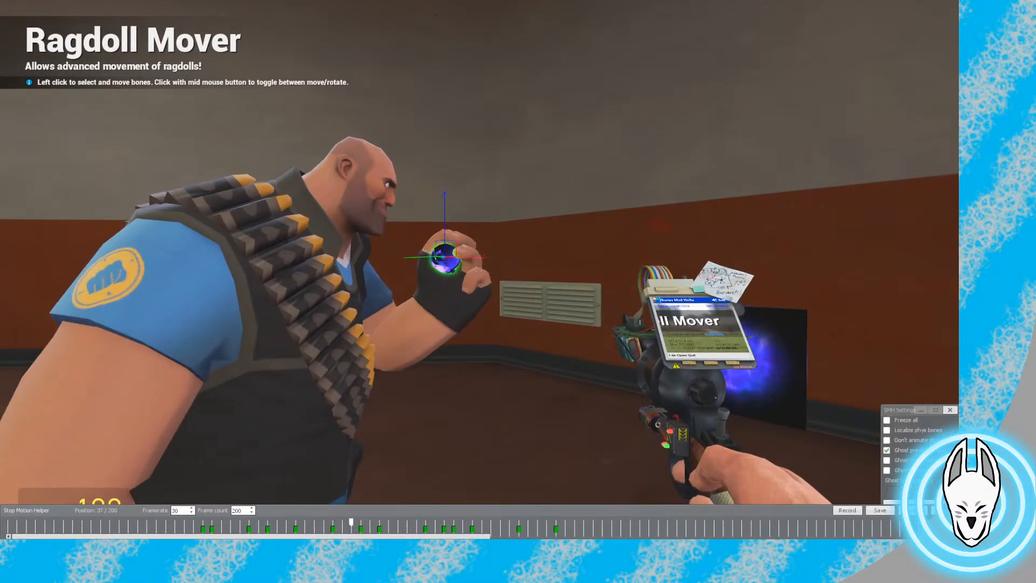
key(Right)
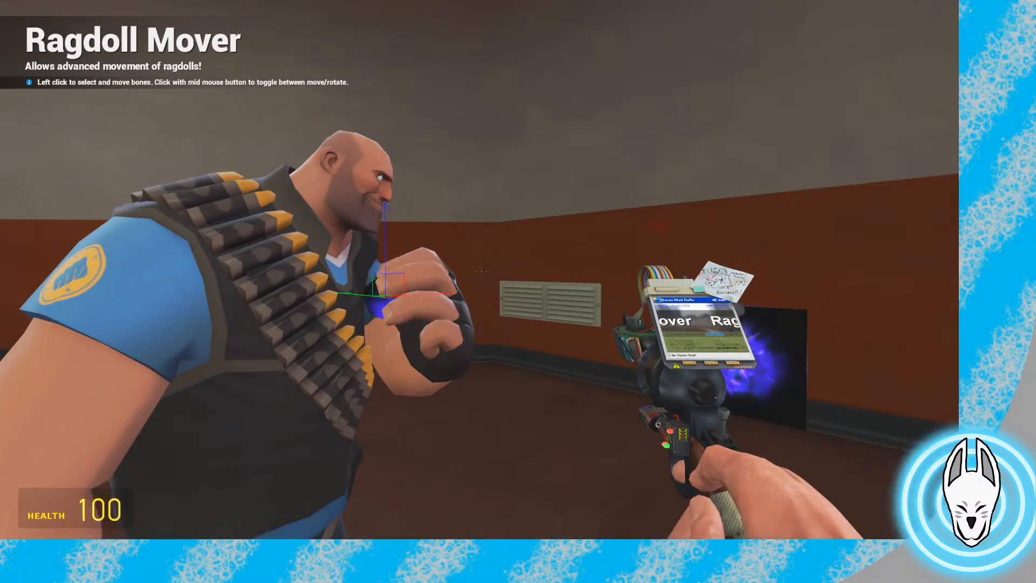
key(w)
key(w)
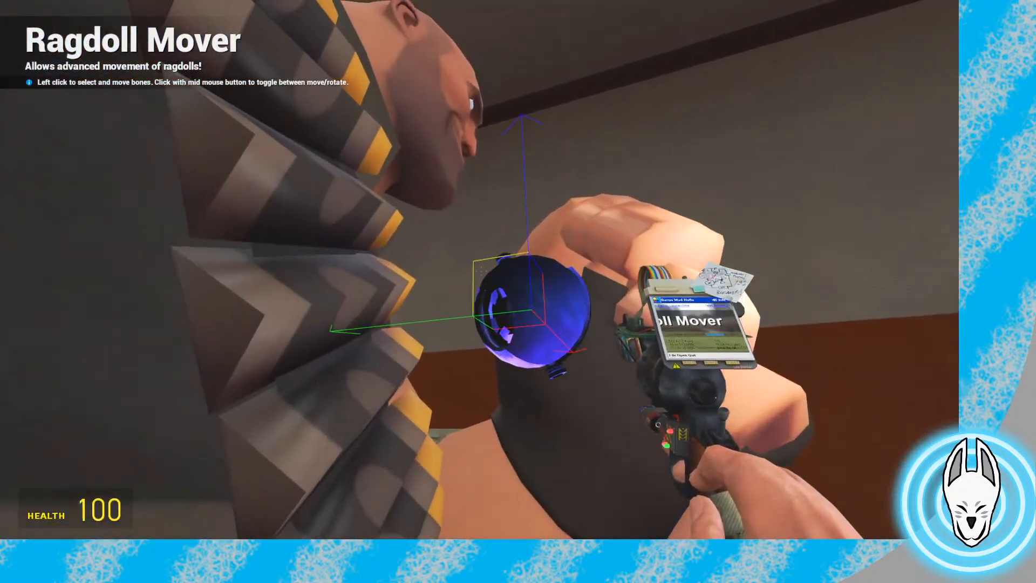
drag(481, 270, 479, 269)
key(s)
key(c)
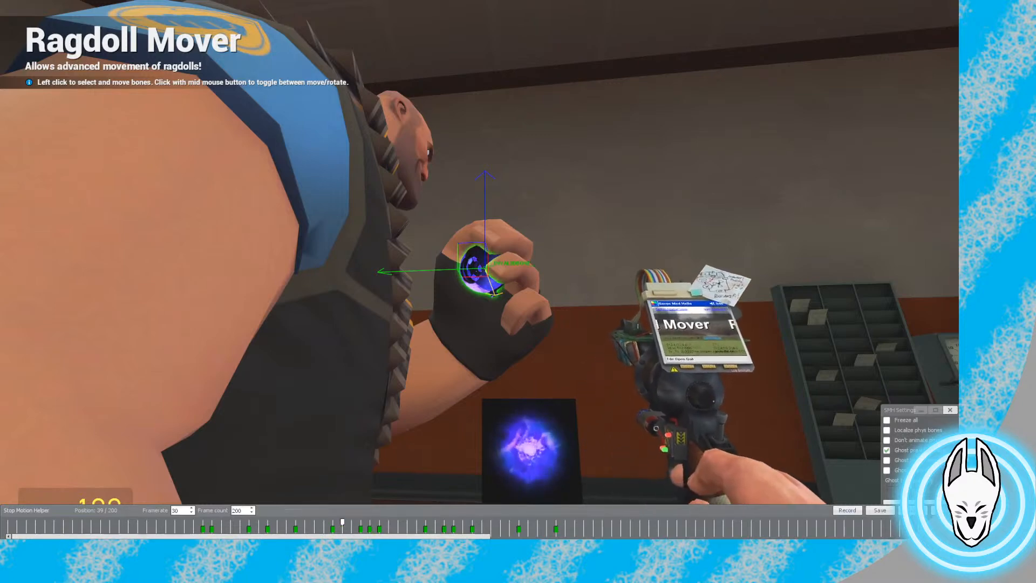
Step through the frames around 36 and 37 to examine how the sphere follows the raised hand
key(a)
key(d)
key(x)
key(Left)
key(Left)
key(Left)
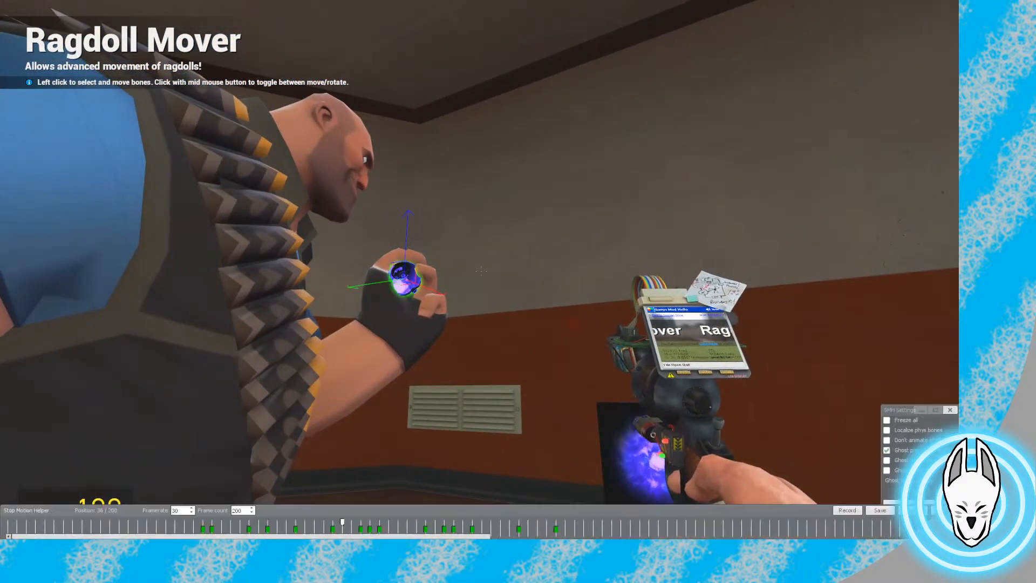
key(Right)
key(s)
key(s)
key(x)
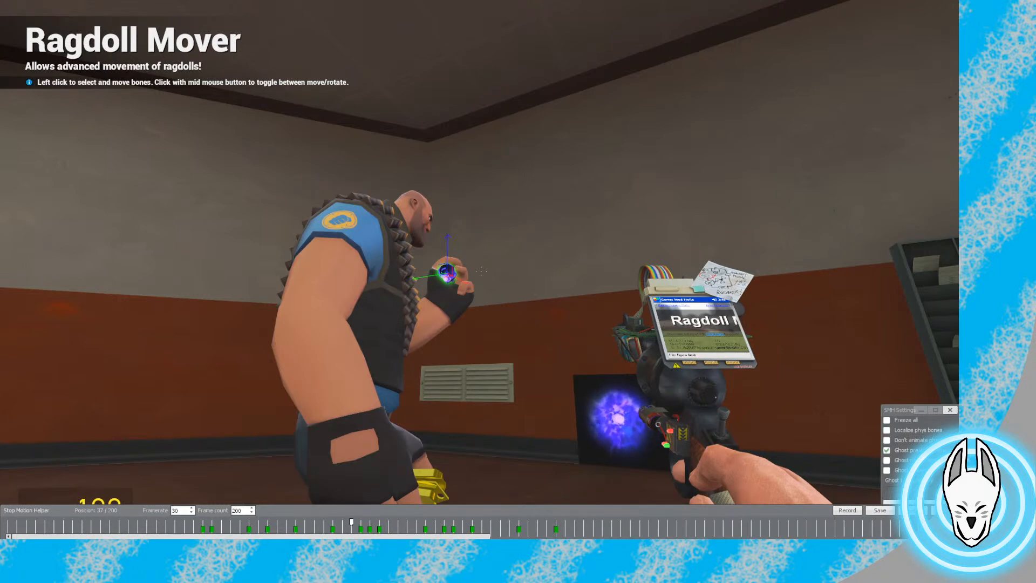
Review the hand and sphere animation forward to frame 51 and back to frame 25
drag(351, 521, 407, 521)
key(Right)
key(Right)
key(Right)
key(Right)
key(Right)
key(Right)
key(Right)
key(Right)
key(Right)
key(Right)
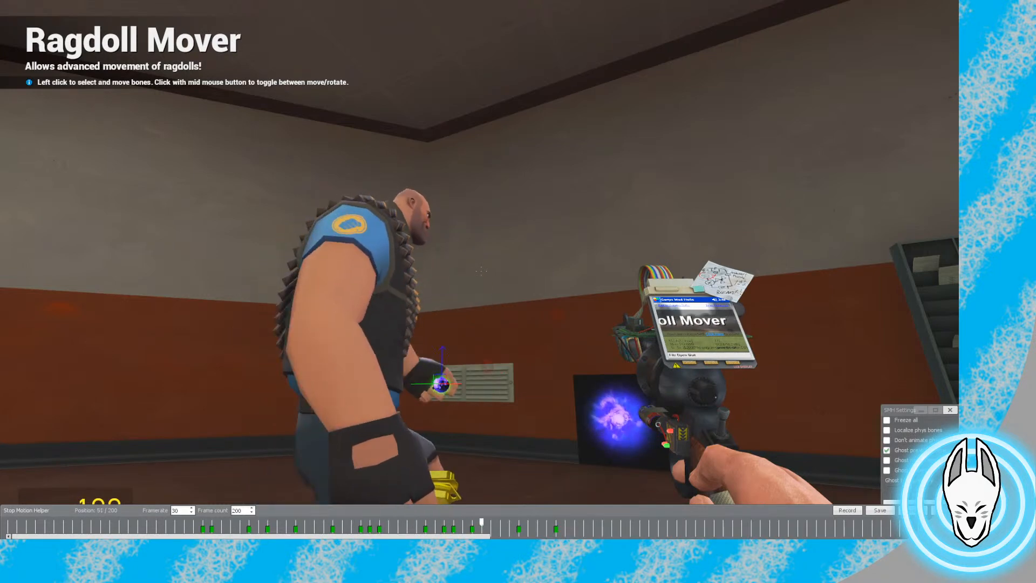
key(Left)
key(Left)
key(Left)
key(Left)
key(Left)
key(Left)
key(Left)
key(Left)
key(Left)
key(Left)
key(Left)
key(Left)
key(Left)
key(Left)
key(Left)
key(Left)
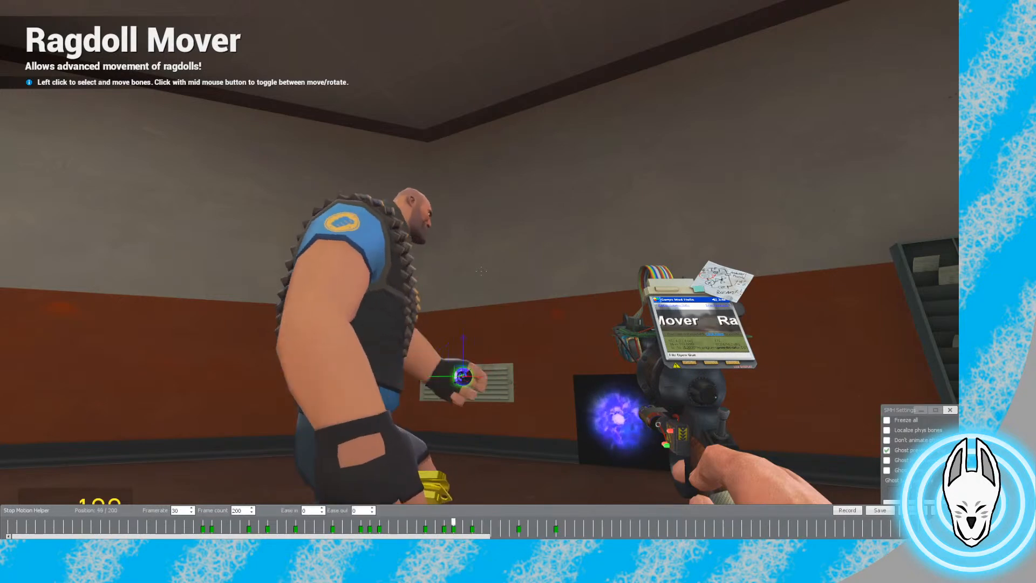
key(Left)
key(Left)
key(Left)
key(Left)
key(Left)
key(Left)
key(Left)
key(Left)
key(Left)
key(Left)
key(Left)
key(Left)
key(Left)
key(Left)
key(Left)
key(Left)
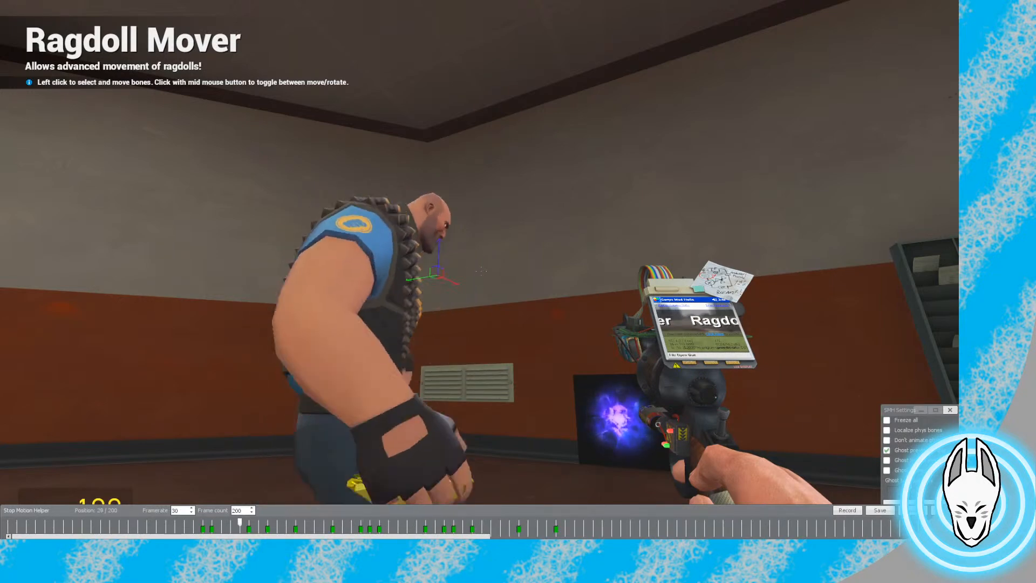
Step back and forth between frames 25 and 34 to find where the sphere drifts out of the hand
key(Right)
key(Right)
key(Right)
key(Right)
key(Right)
key(Right)
key(Right)
key(Right)
key(Right)
key(Right)
key(Right)
key(Right)
key(Right)
key(Right)
key(Right)
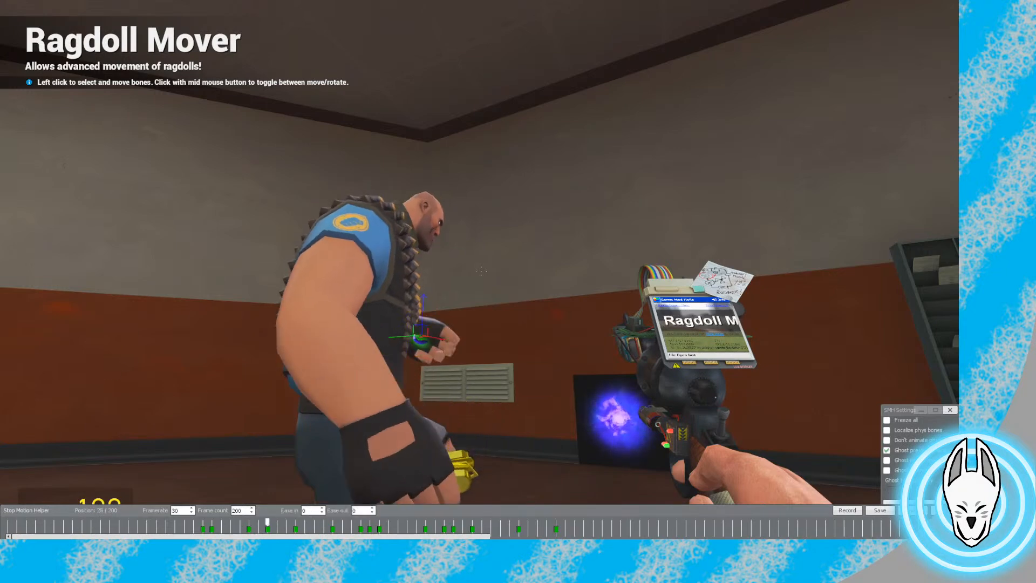
key(Left)
key(Left)
key(Left)
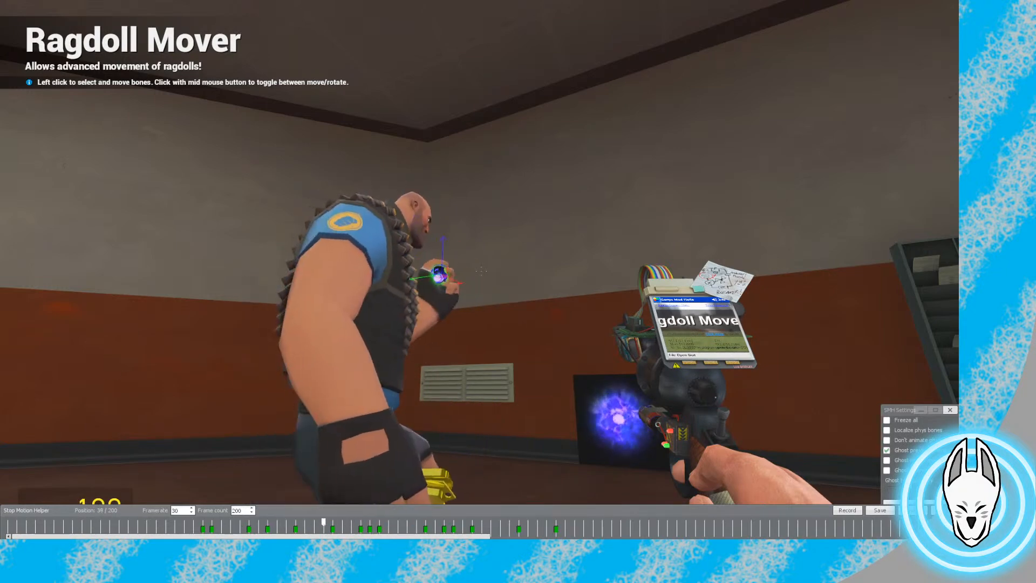
key(Left)
key(Left)
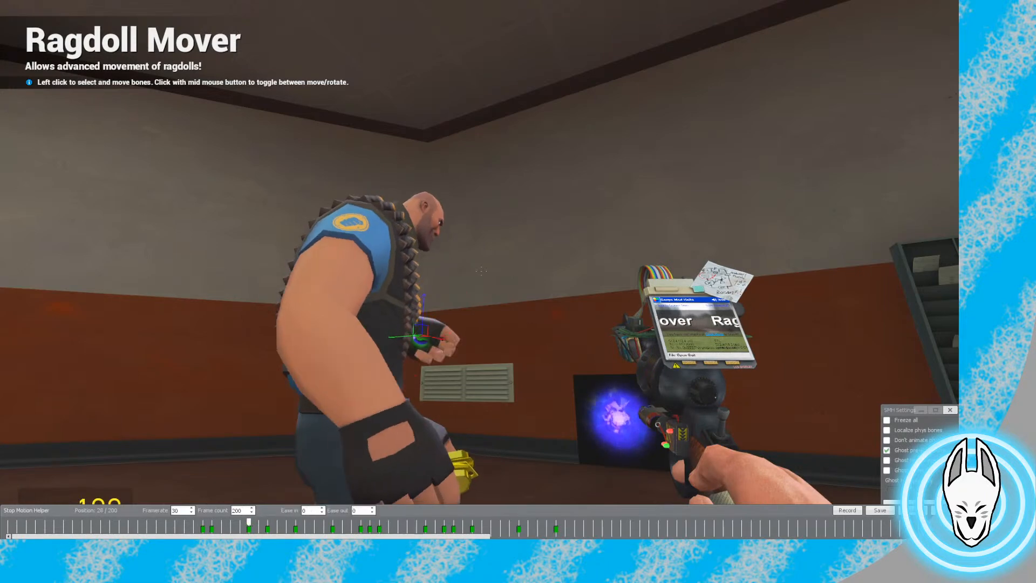
key(Left)
key(Left)
key(Left)
Move the sphere into the character's left hand at frame 27 and record a keyframe there
key(d)
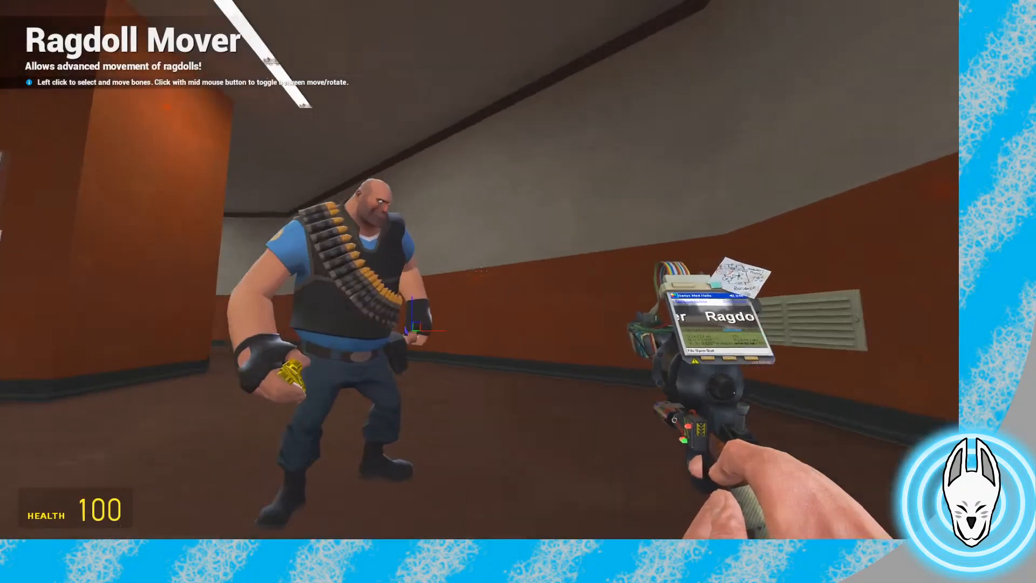
key(w)
key(c)
key(Left)
key(Right)
key(Right)
key(Right)
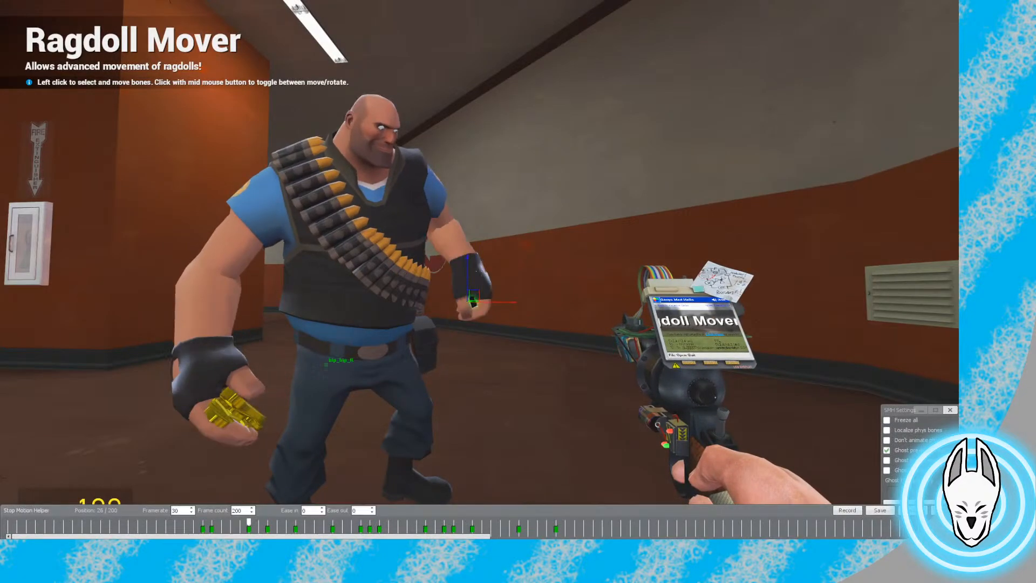
key(Right)
key(Right)
key(w)
key(a)
drag(480, 271, 480, 271)
key(d)
click(480, 271)
key(s)
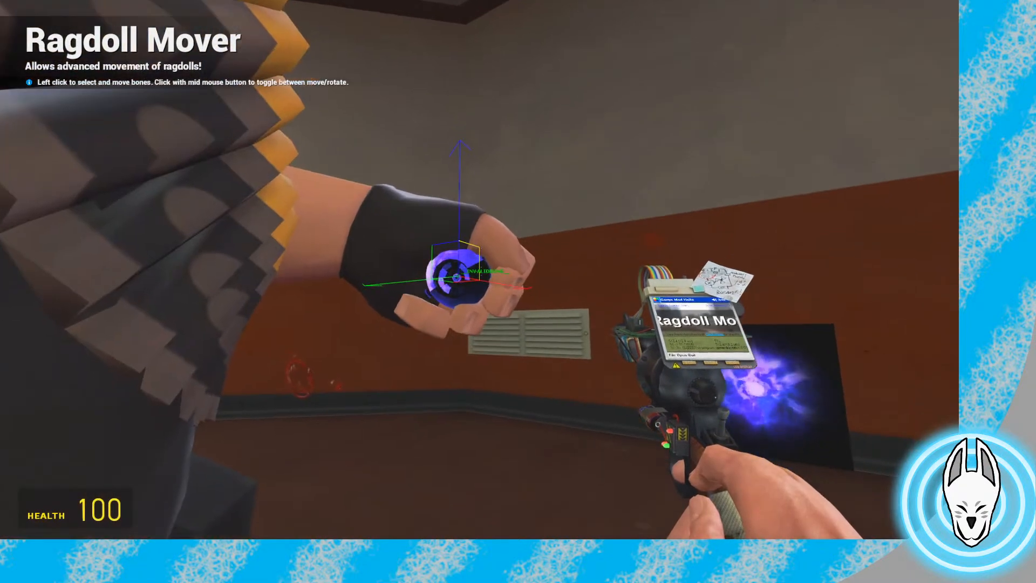
key(d)
key(s)
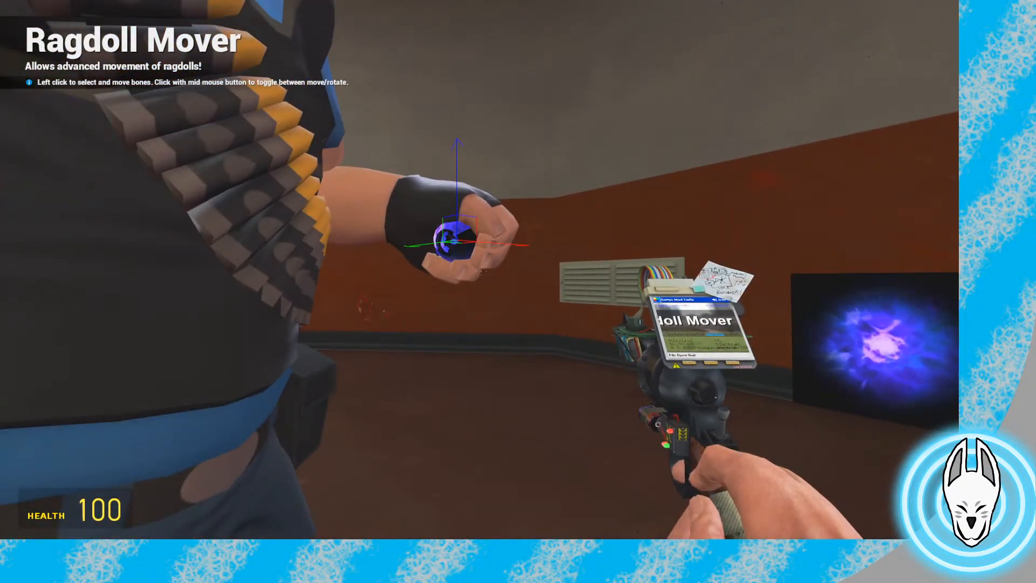
key(c)
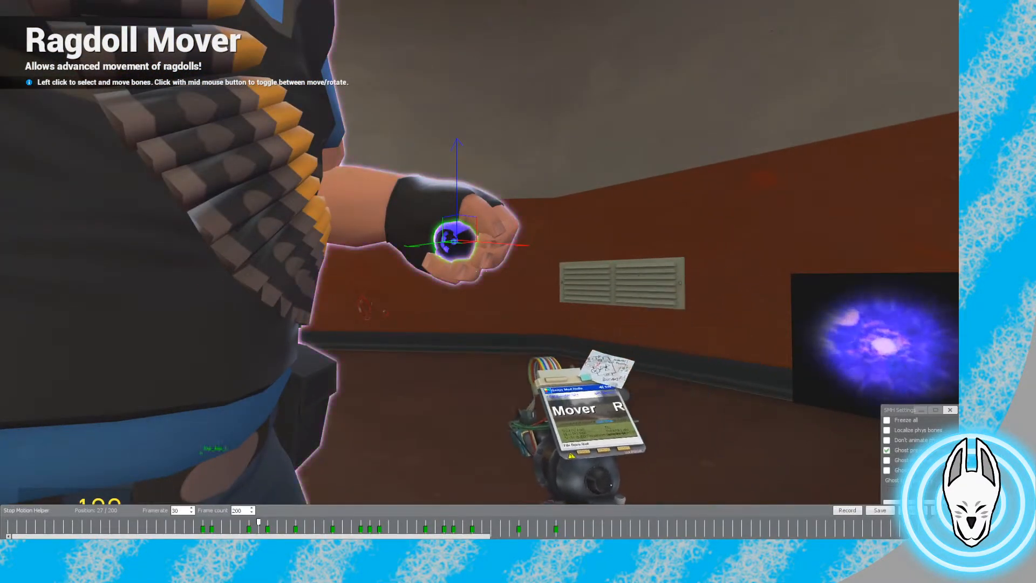
click(847, 510)
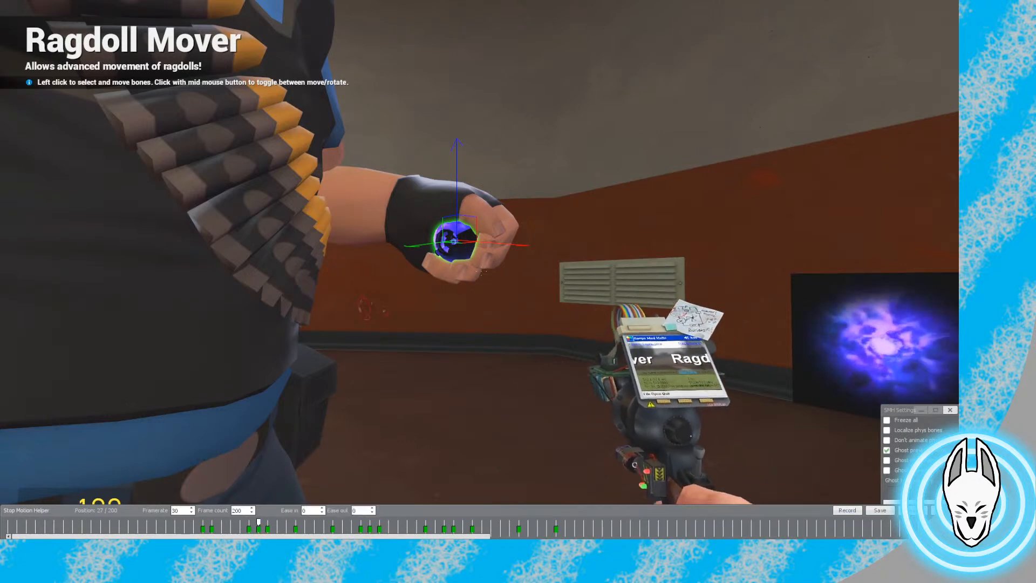
Review the frames from 26 to beyond 38 to check that the sphere stays in the left hand
click(304, 522)
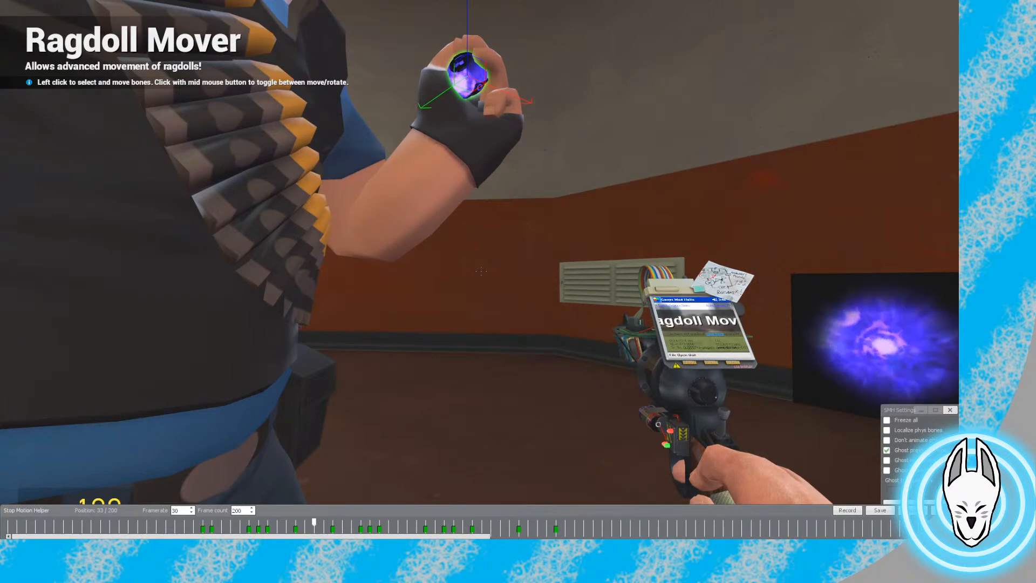
key(Left)
key(Left)
key(Left)
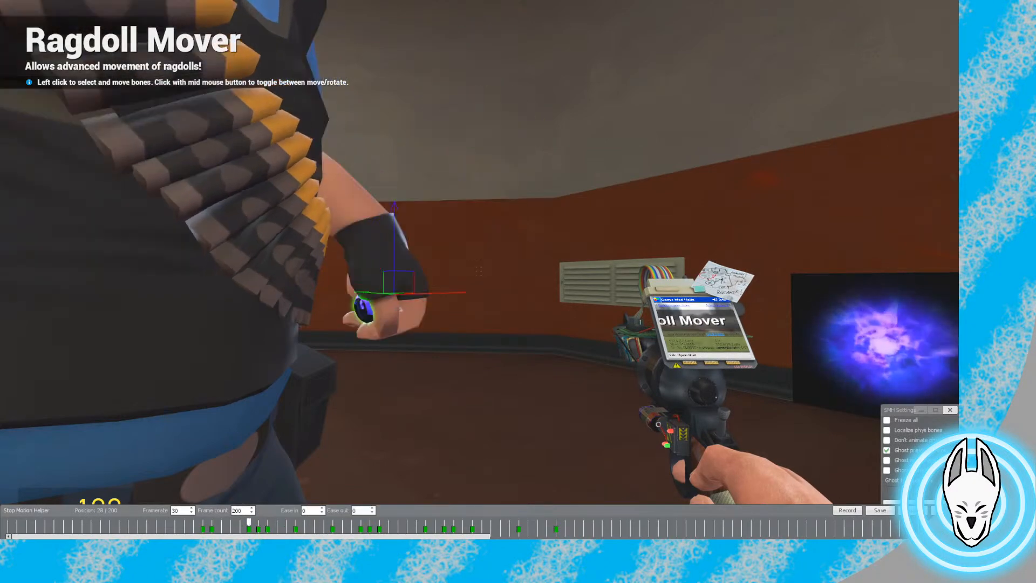
key(Right)
key(Right)
key(Right)
key(Right)
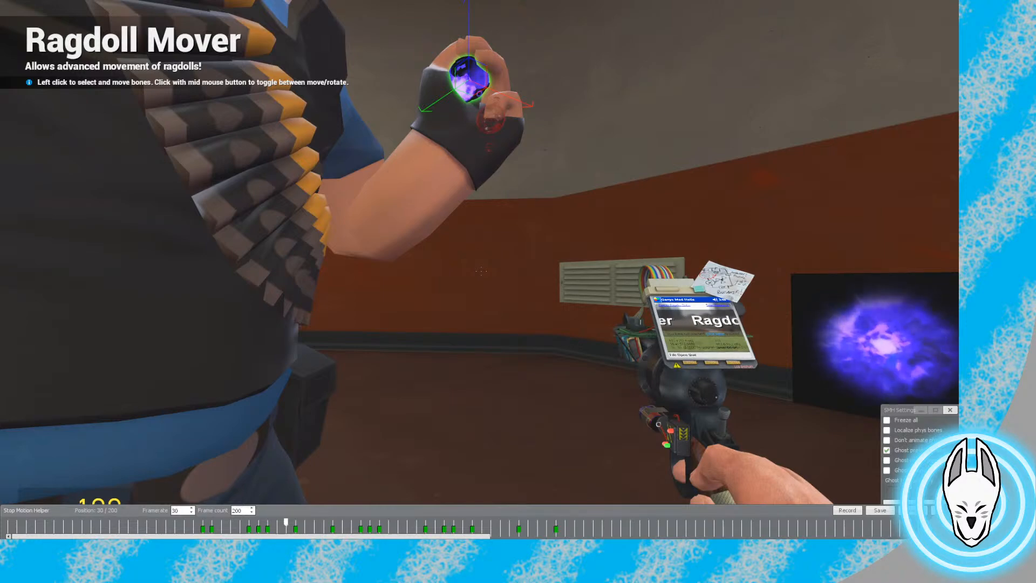
key(Right)
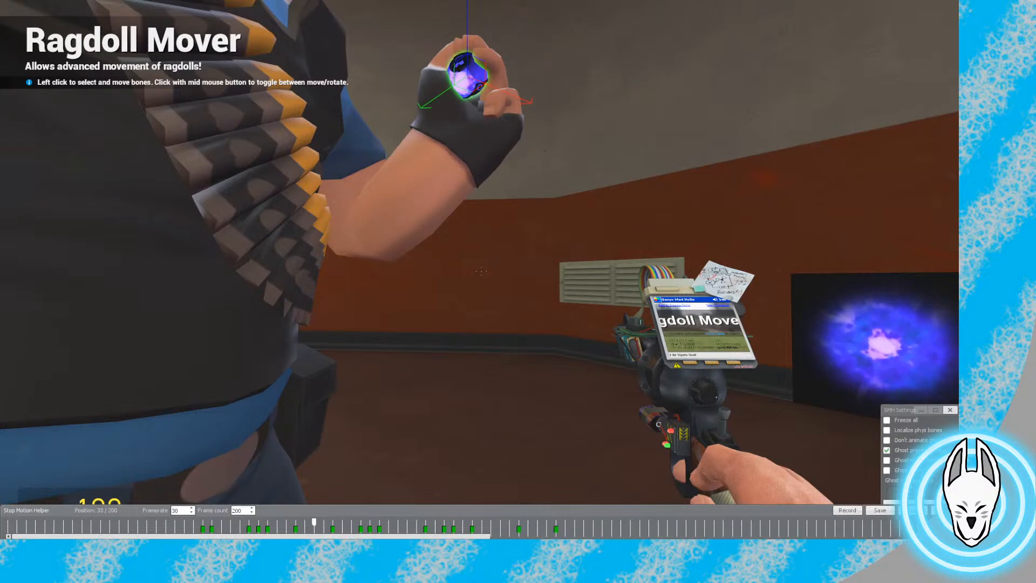
key(Right)
key(Right)
key(Right)
key(Right)
key(Right)
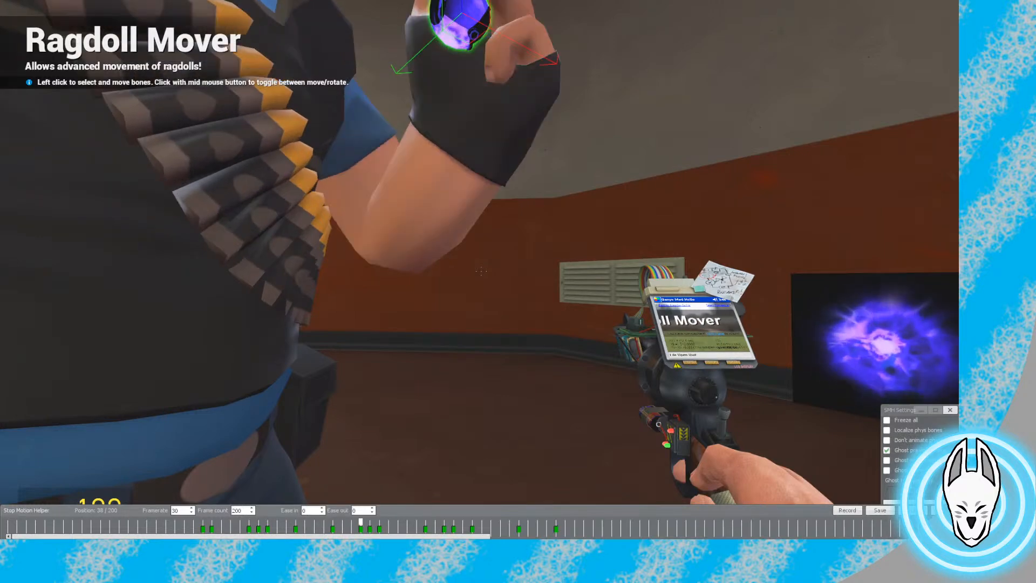
key(Right)
key(Right)
key(c)
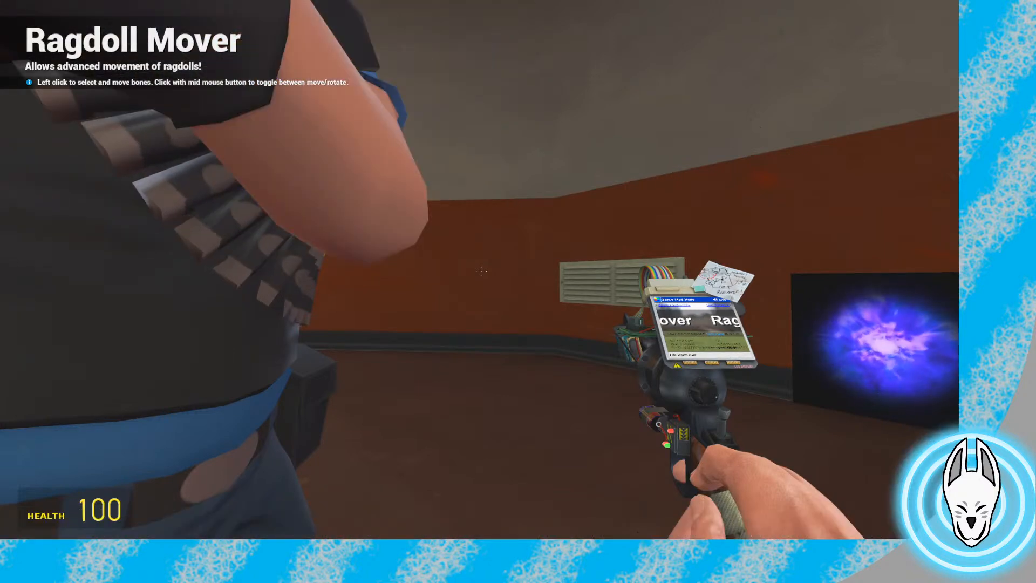
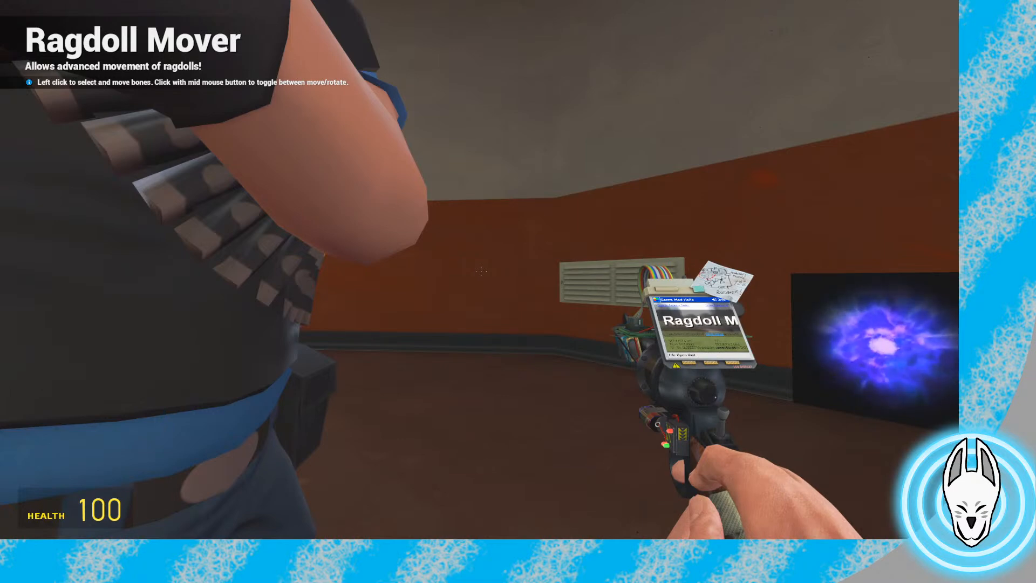
key(s)
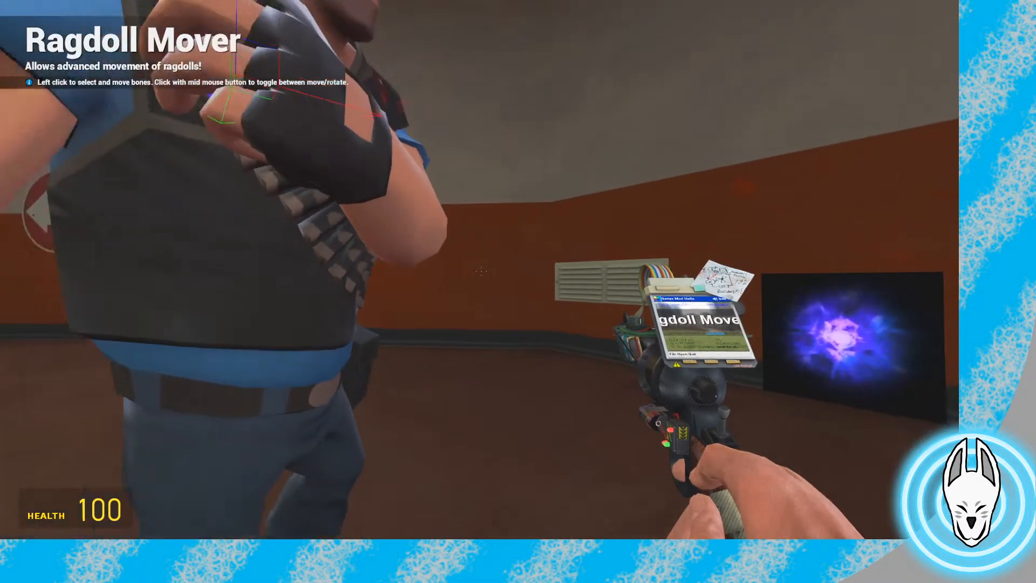
Scrub the animation from frame 40 to about frame 59 and back to frame 49 to compare the sphere with the left hand
key(w)
key(s)
key(w)
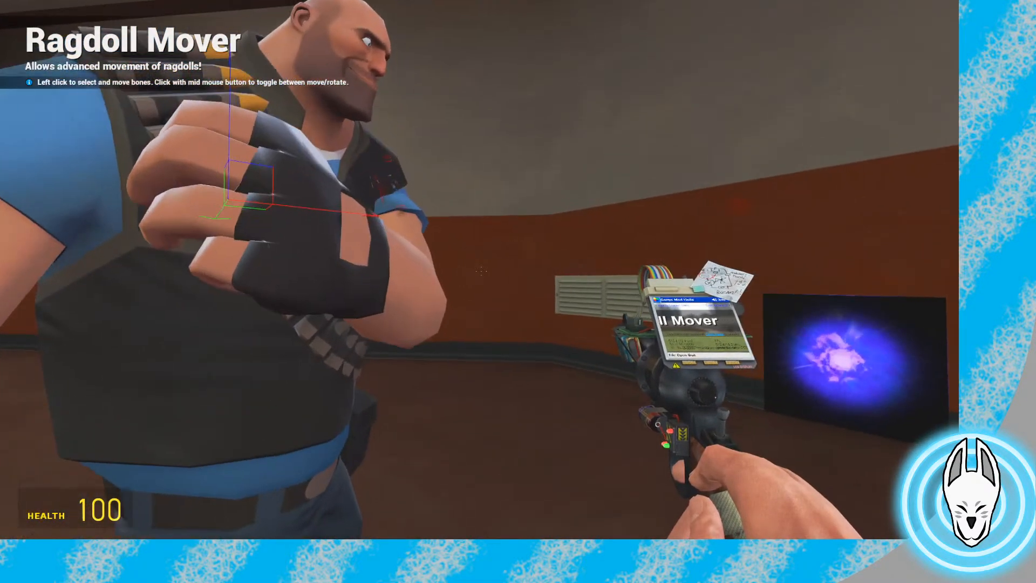
key(s)
key(c)
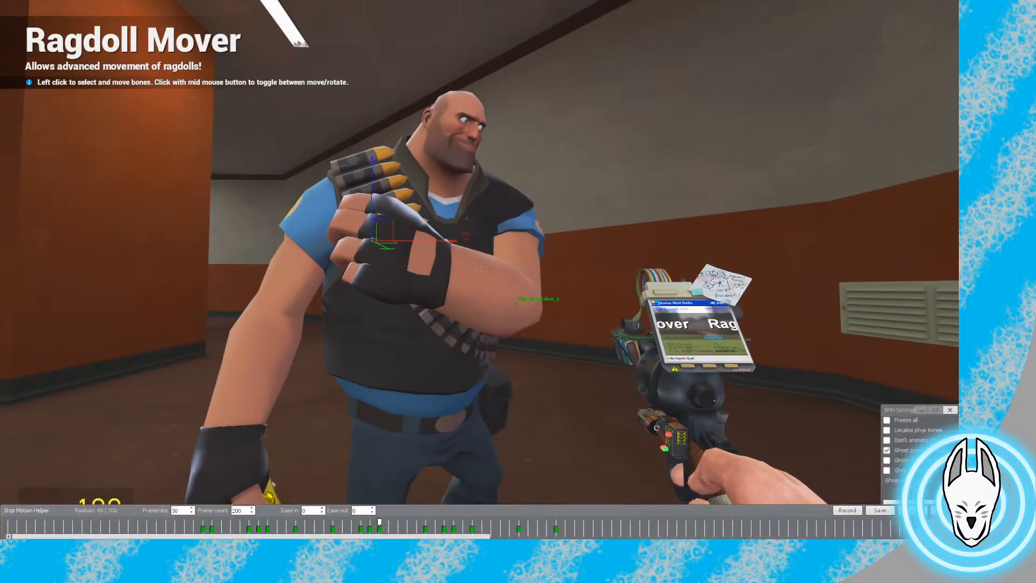
drag(379, 522, 518, 522)
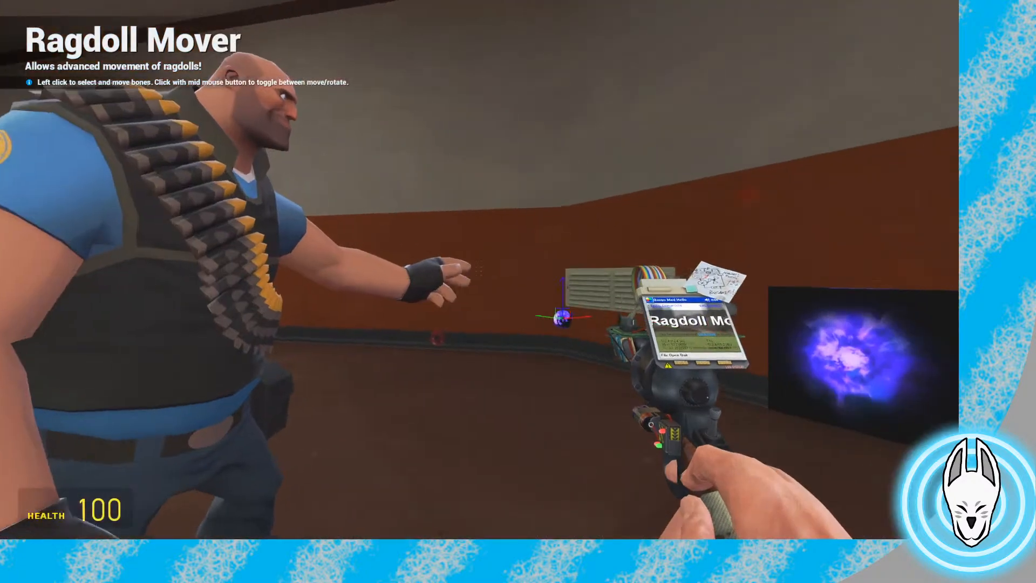
key(c)
drag(519, 521, 556, 522)
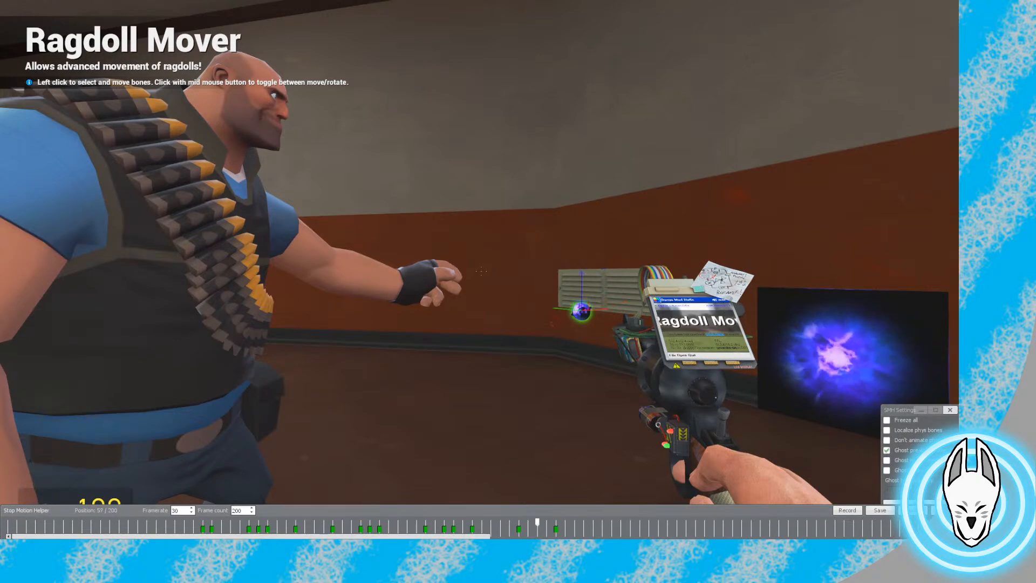
click(500, 522)
drag(500, 522, 463, 521)
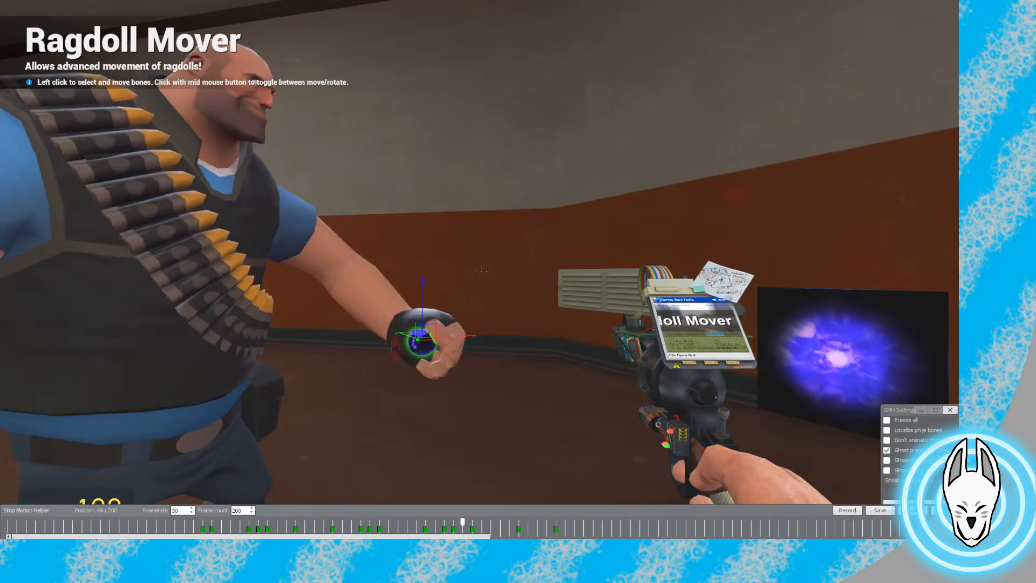
Move the sphere into the Heavy's left hand at frame 49 with Ragdoll Mover and record a keyframe there
key(c)
key(w)
drag(482, 271, 482, 271)
key(a)
key(s)
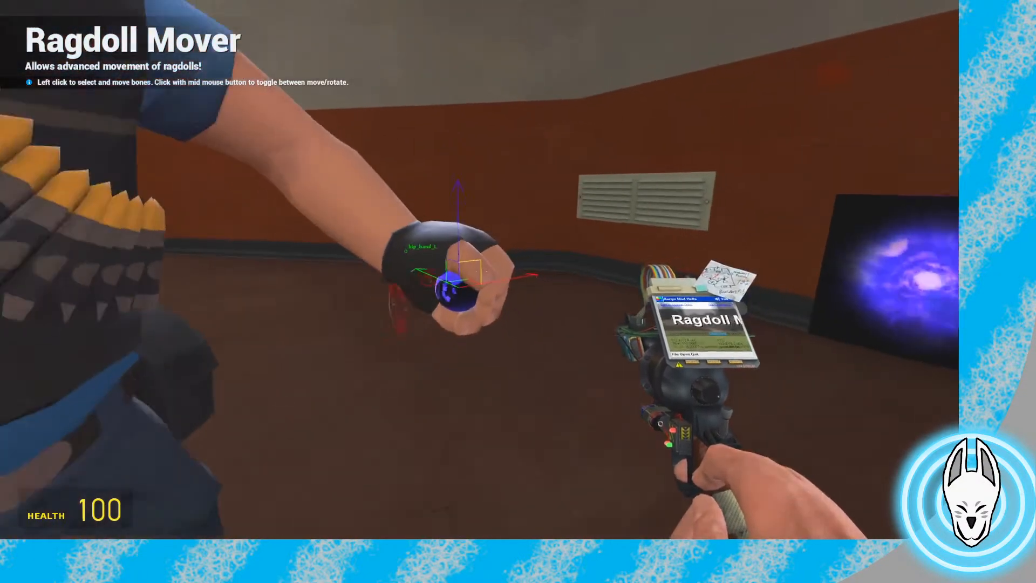
key(c)
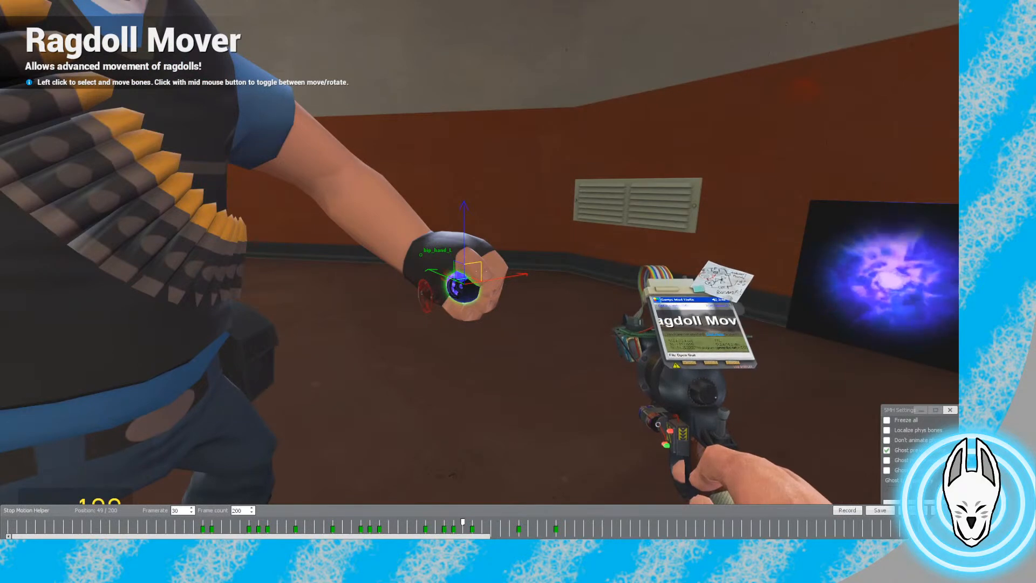
Return to frame 21 and run the animation forward to check the sphere's motion with the arm
drag(462, 523, 203, 523)
key(c)
key(s)
key(Right)
key(Right)
key(Right)
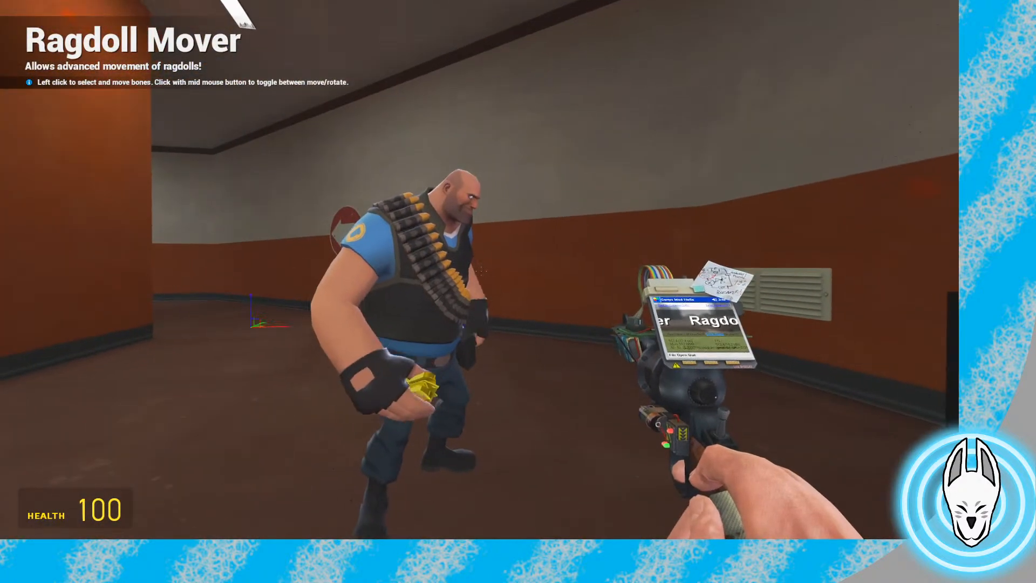
Equip the Physics Gun, record a keyframe for the sphere at frame 60, and compare frames 21 and 60
scroll(479, 272, down, 3)
click(479, 273)
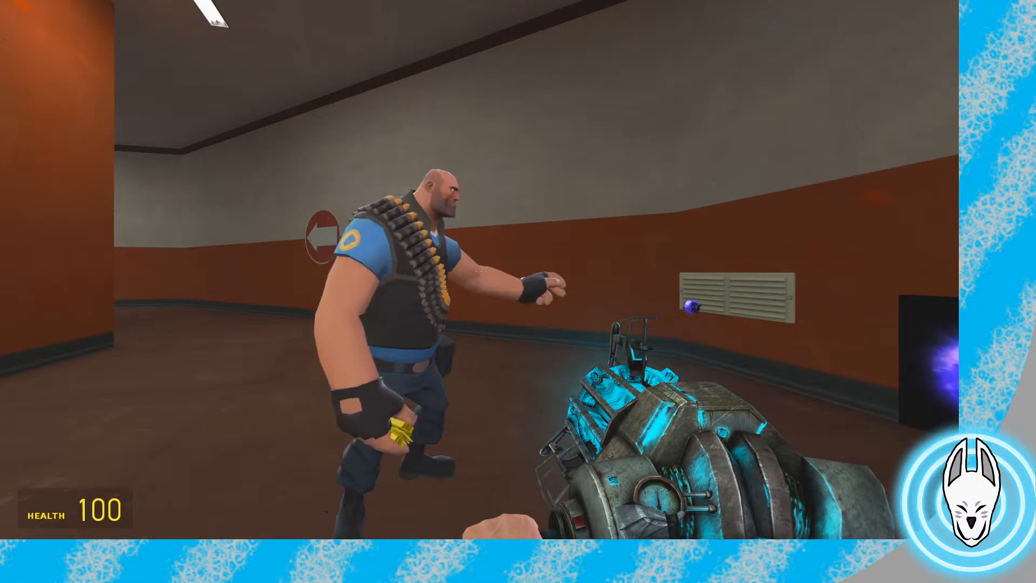
key(c)
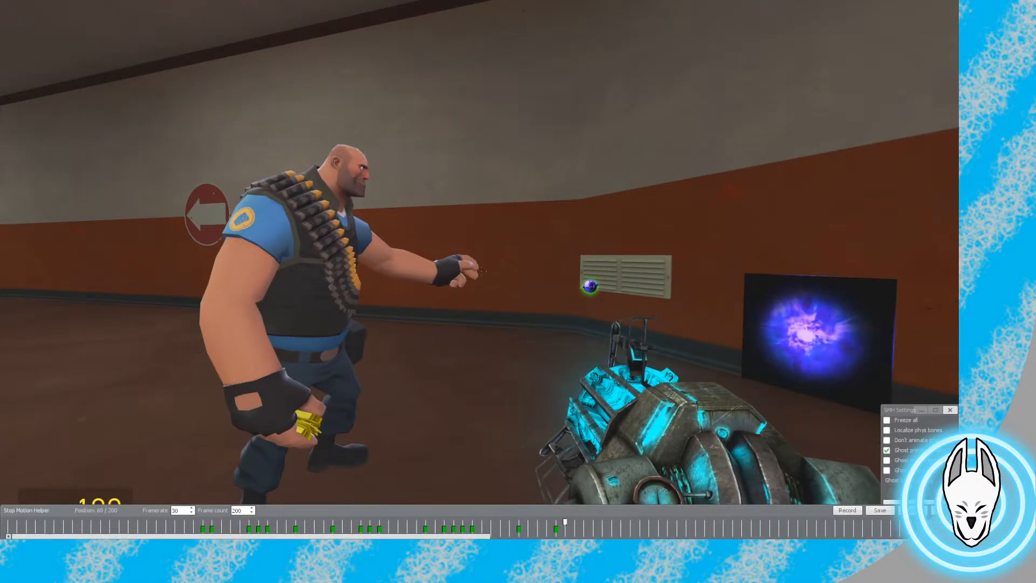
click(203, 522)
key(c)
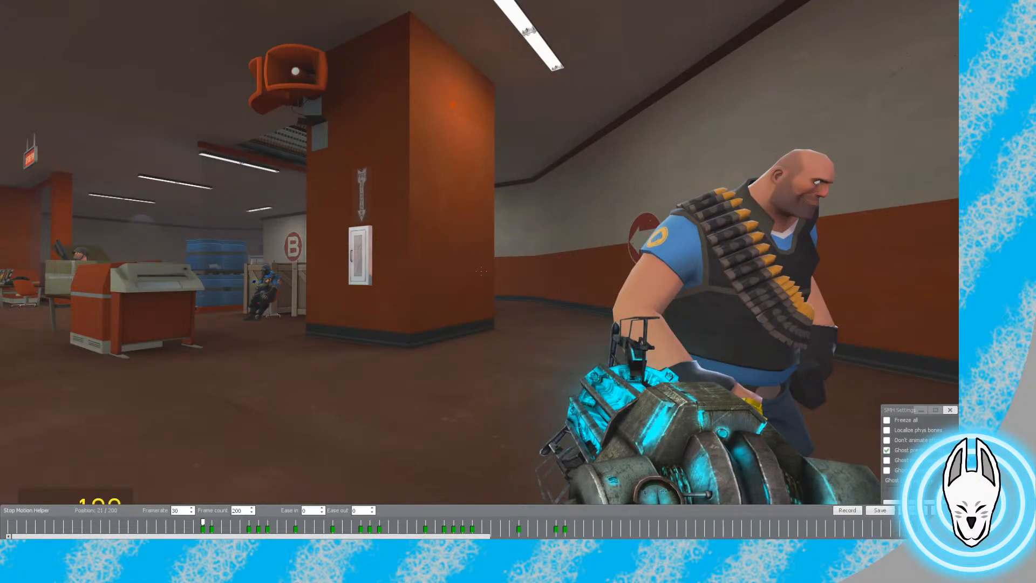
key(c)
key(c)
click(566, 527)
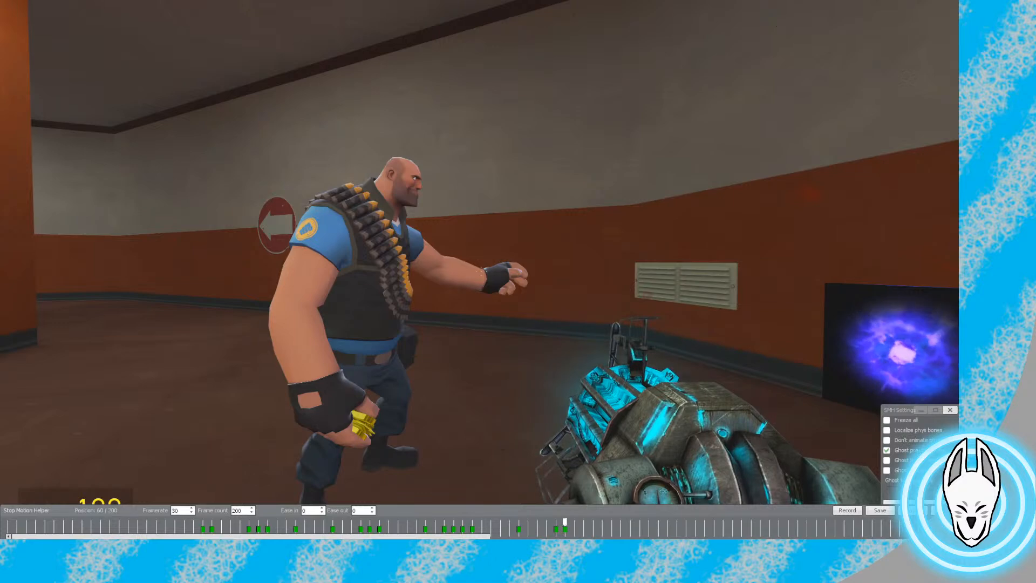
key(c)
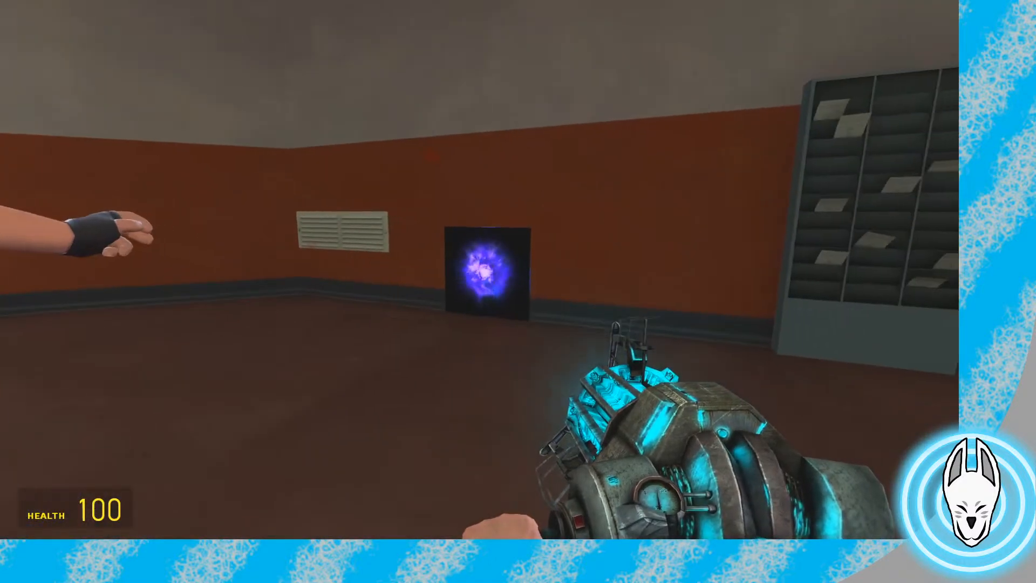
Try to flatten the glowing purple panel with the Advanced Bone Tool by setting its X scale to 0.01
key(q)
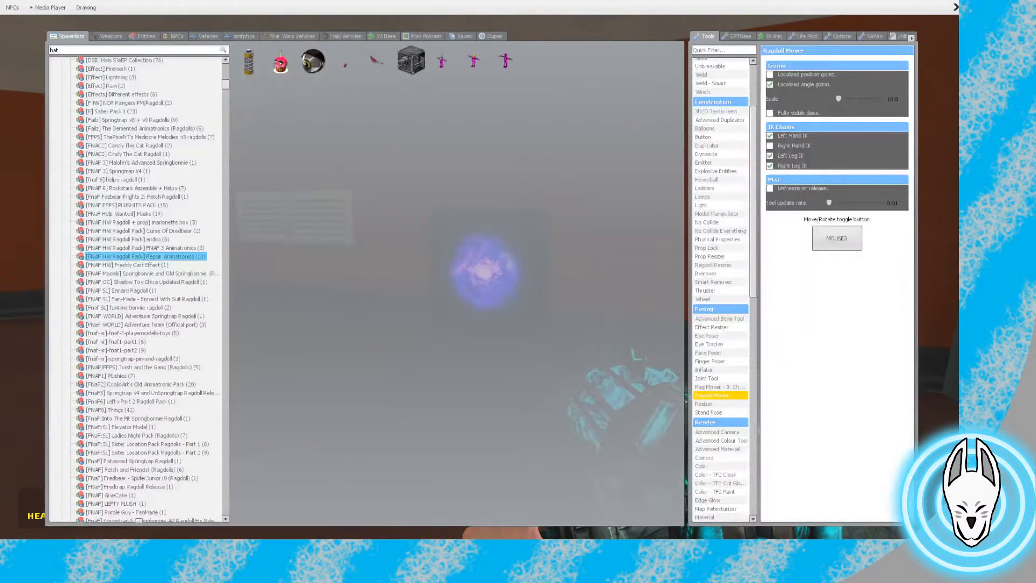
click(726, 319)
key(q)
key(w)
click(480, 270)
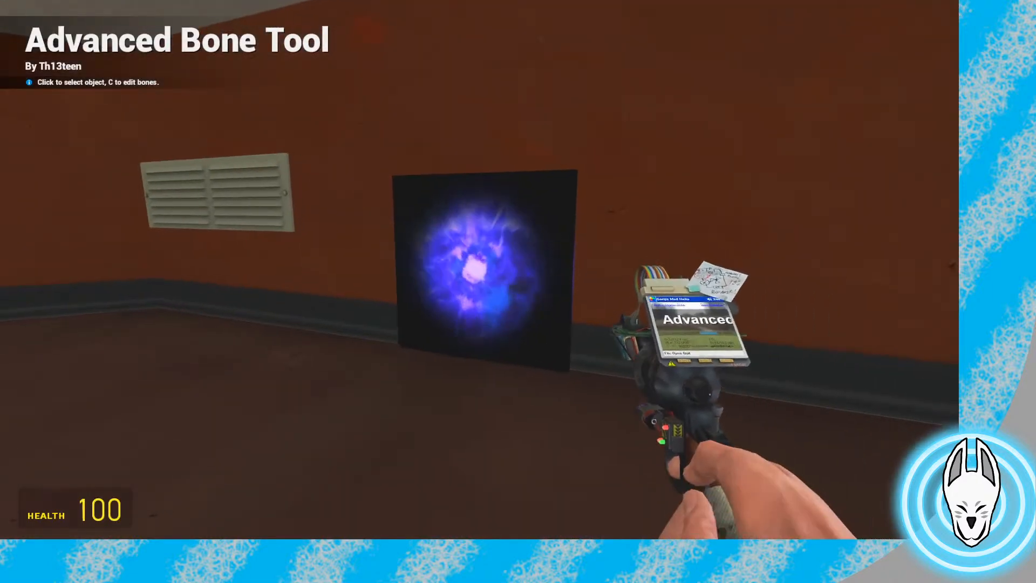
key(c)
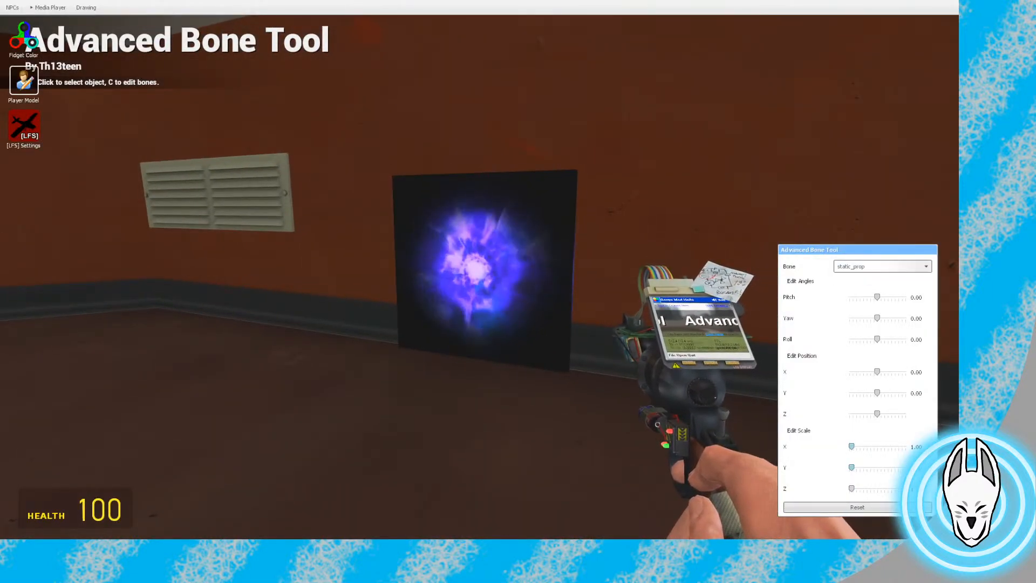
drag(815, 447, 805, 447)
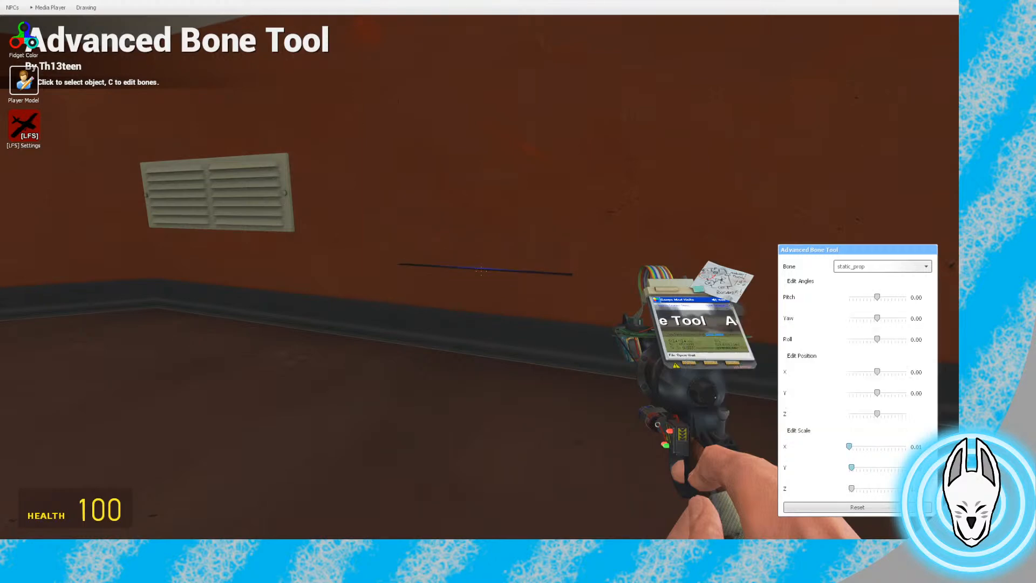
key(c)
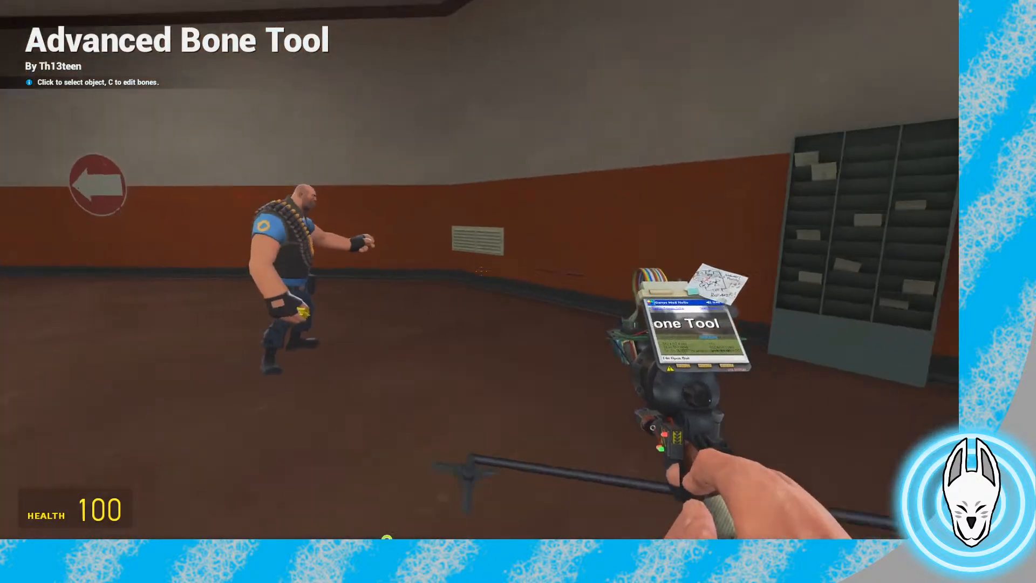
Reset the glowing panel's bone edits
key(w)
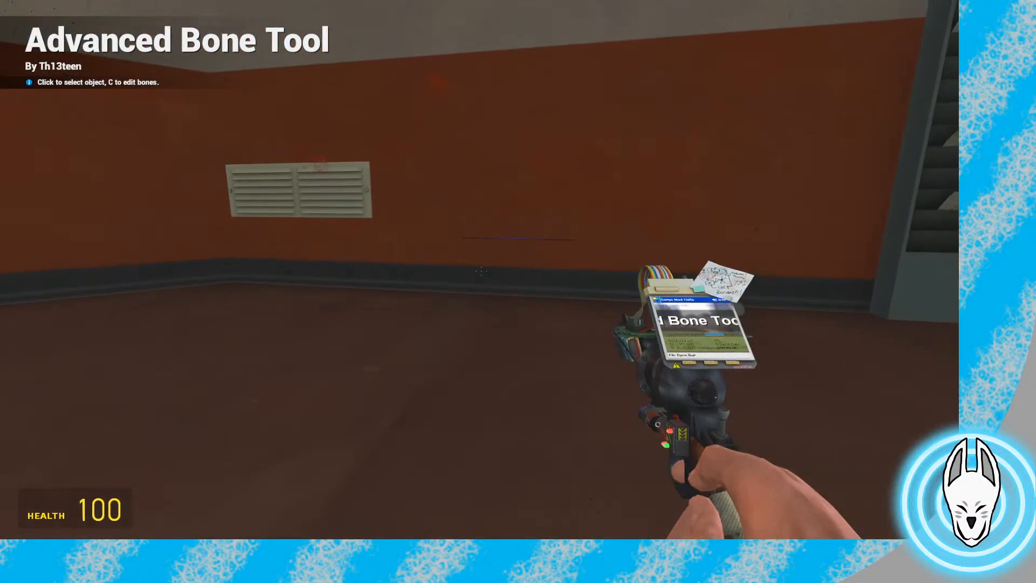
key(c)
click(856, 506)
Move the glowing panel with the Physics Gun to just in front of the Heavy's outstretched left hand
scroll(481, 271, down, 2)
click(481, 271)
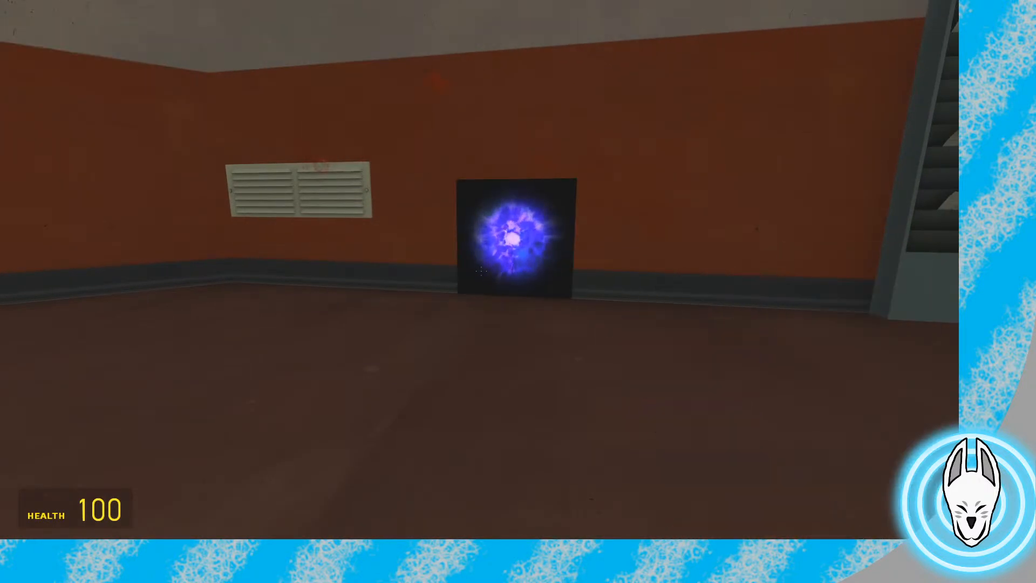
click(481, 271)
key(s)
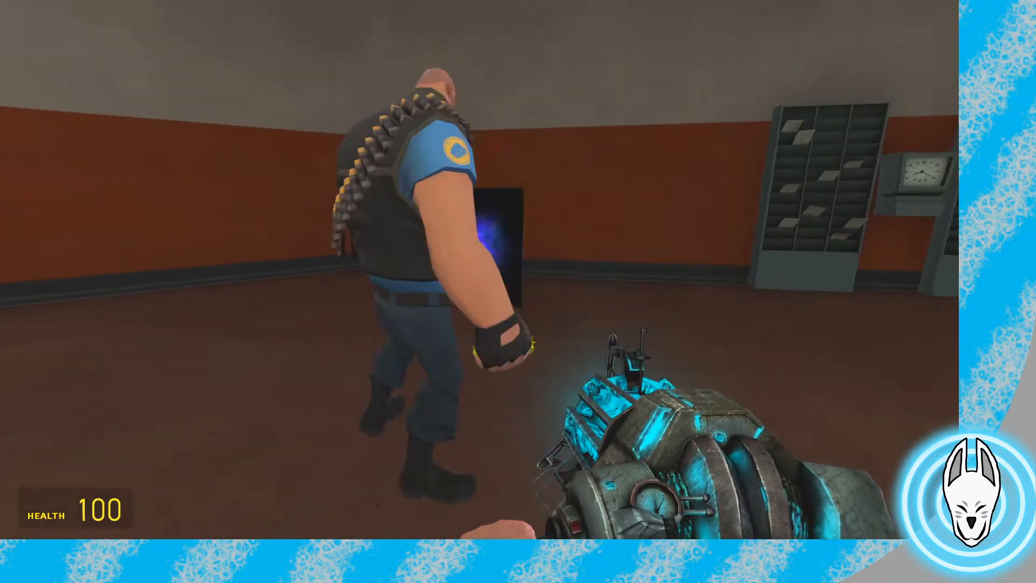
click(481, 271)
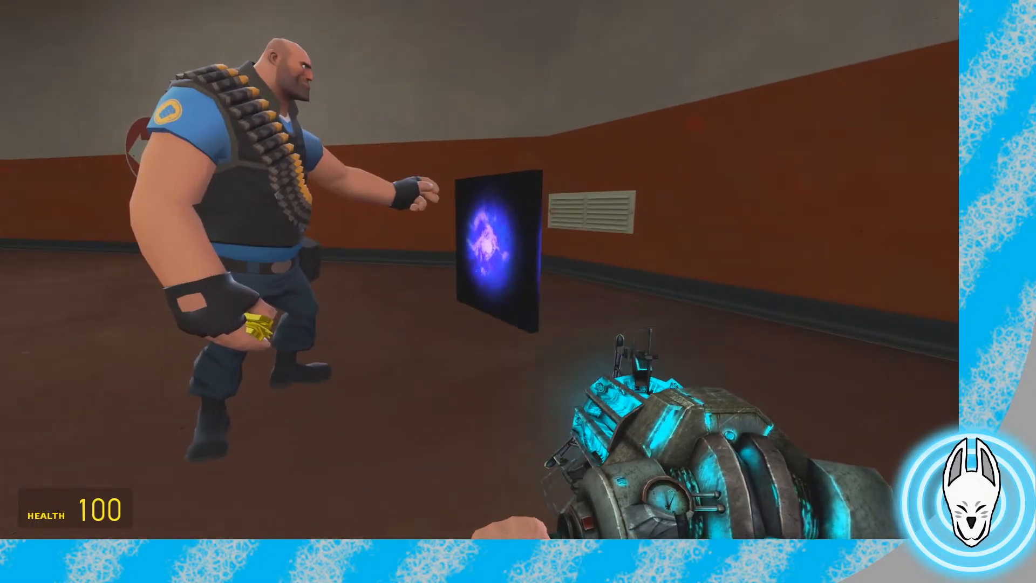
key(a)
key(s)
key(w)
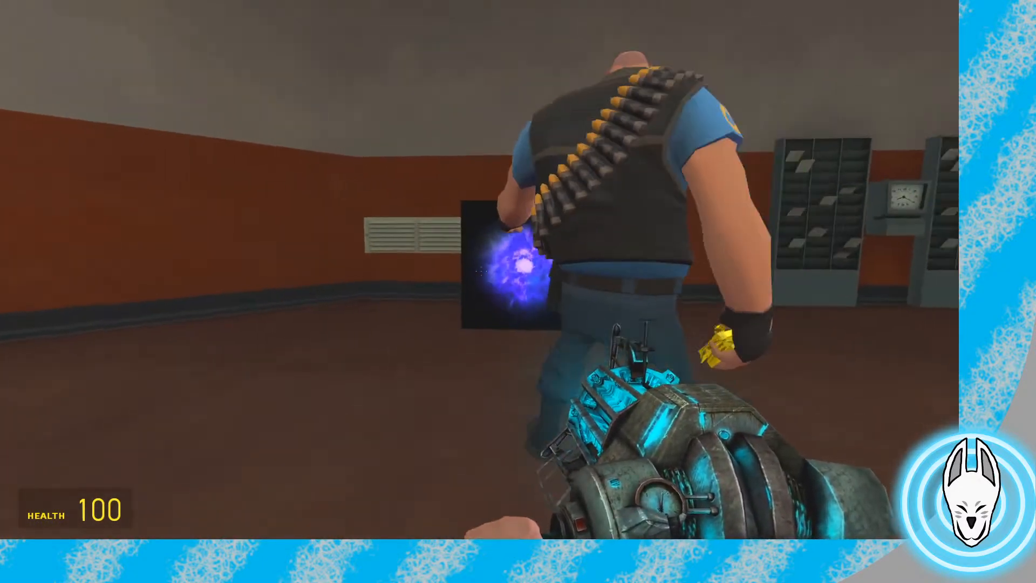
key(s)
key(w)
Apply a context property to the glowing panel and reposition it beside the Heavy's torso under the outstretched arm
key(c)
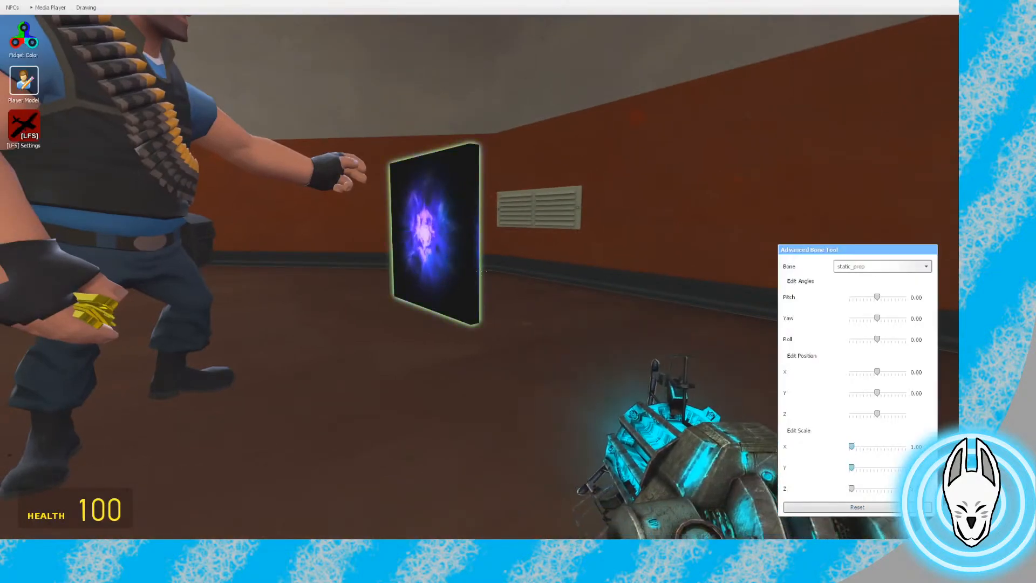
right_click(455, 263)
click(479, 303)
click(481, 271)
key(s)
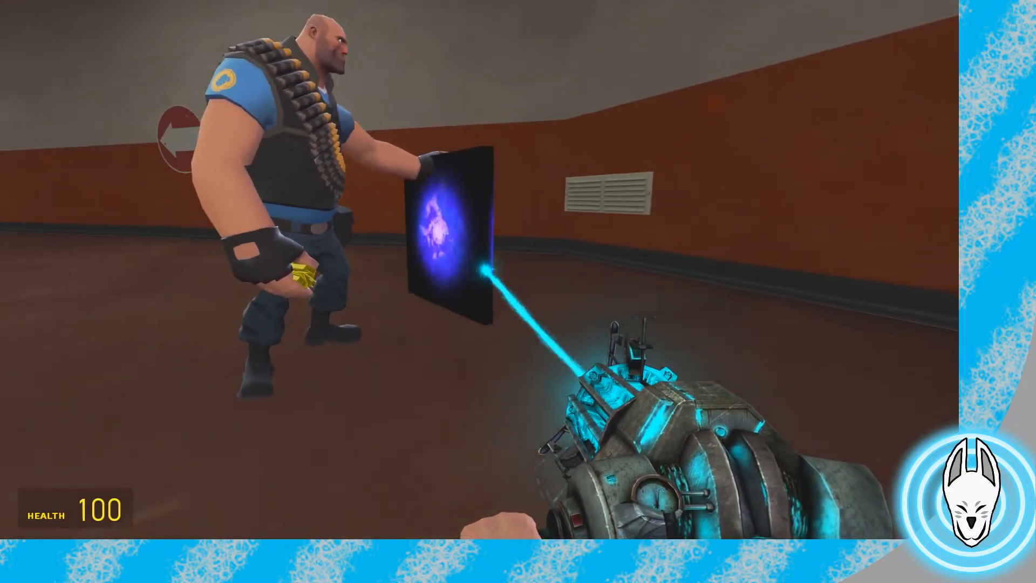
key(s)
key(a)
click(481, 271)
key(d)
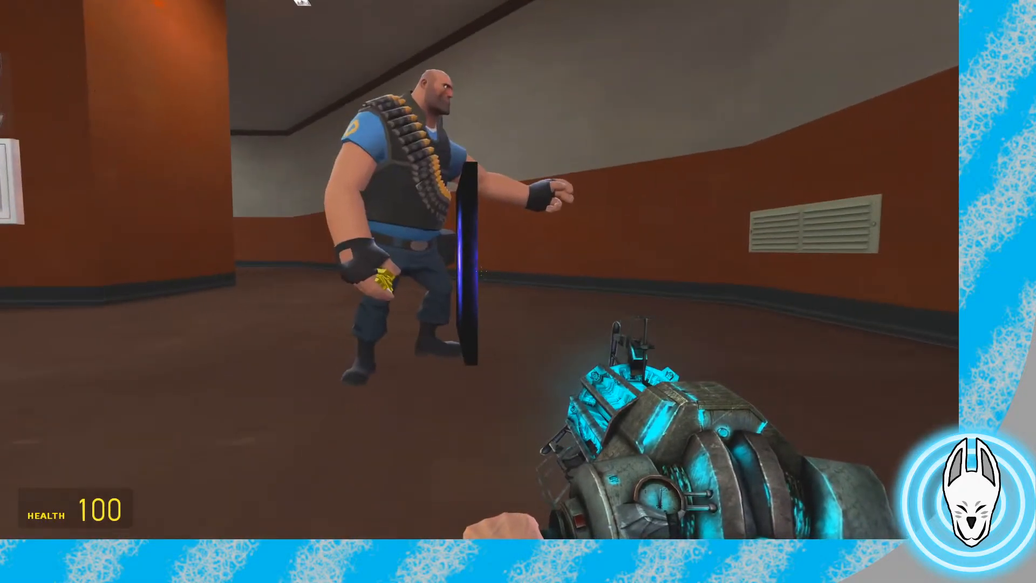
Switch to Ragdoll Mover and shift the glowing panel along one axis of its move gizmo
key(q)
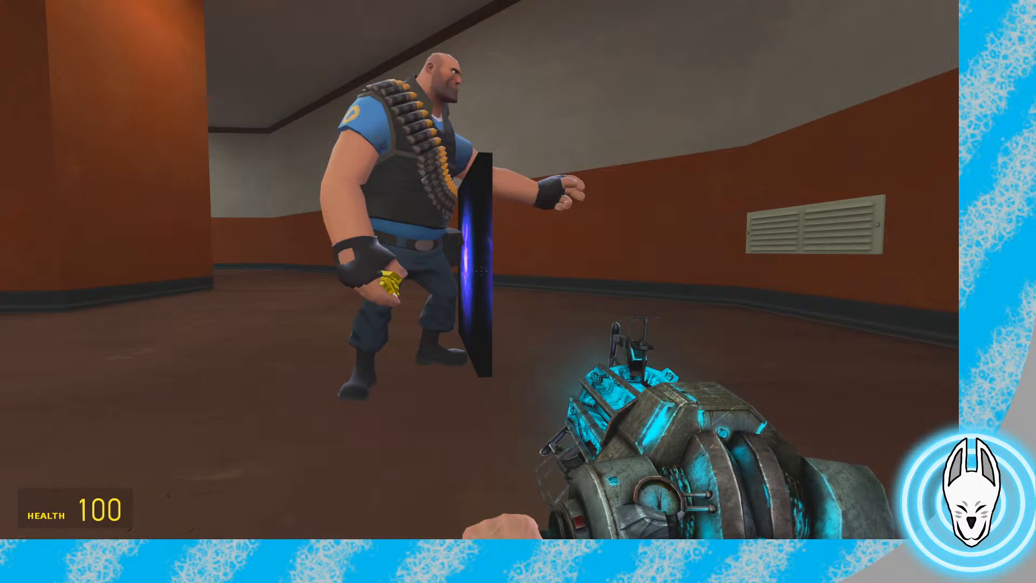
key(q)
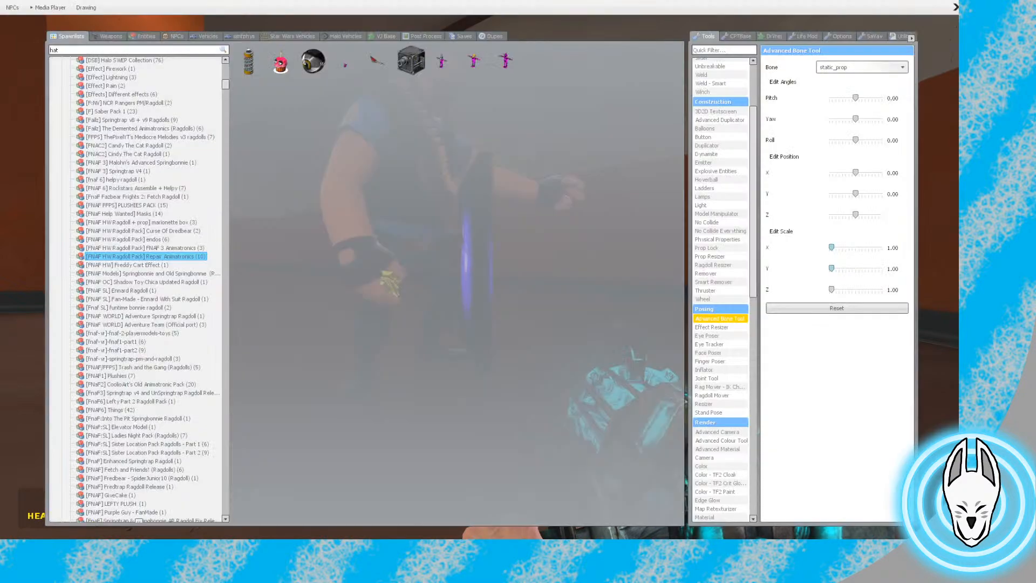
key(q)
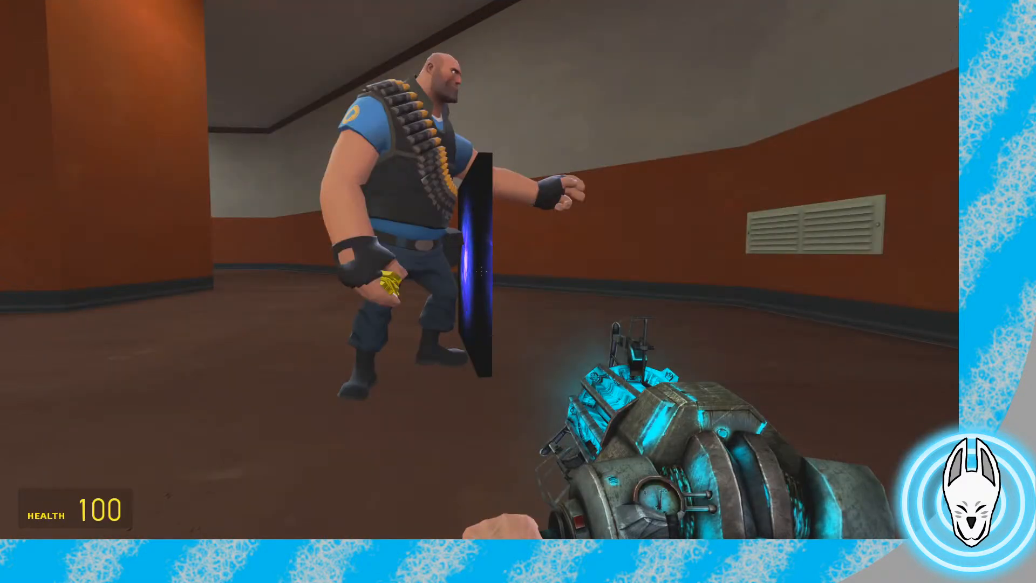
key(q)
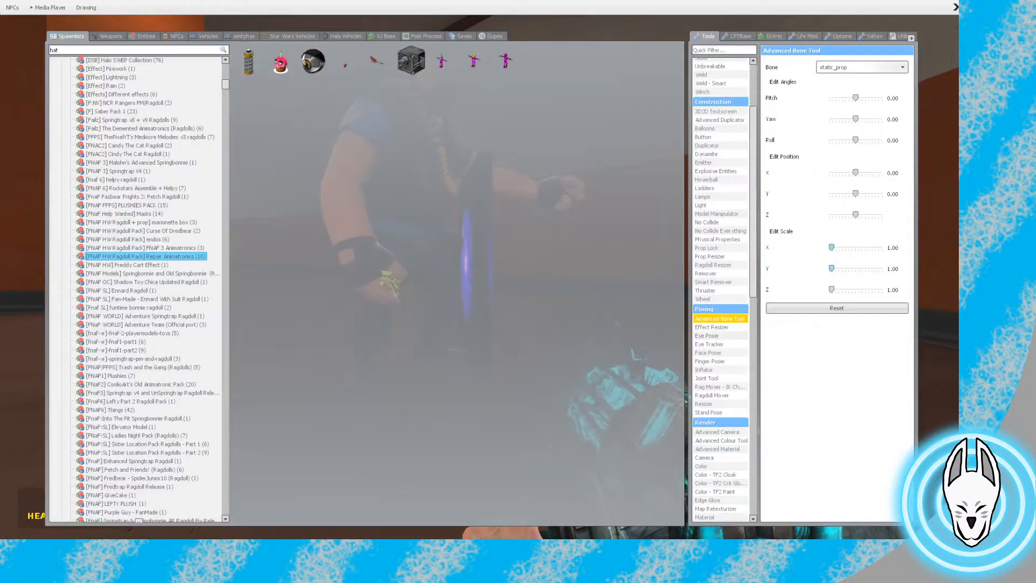
click(712, 395)
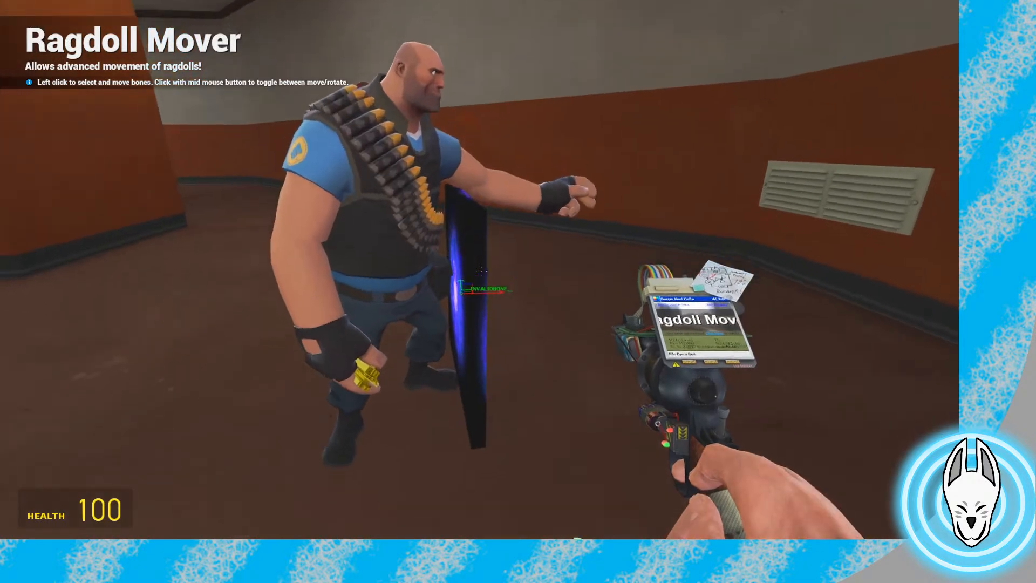
key(w)
drag(480, 271, 480, 272)
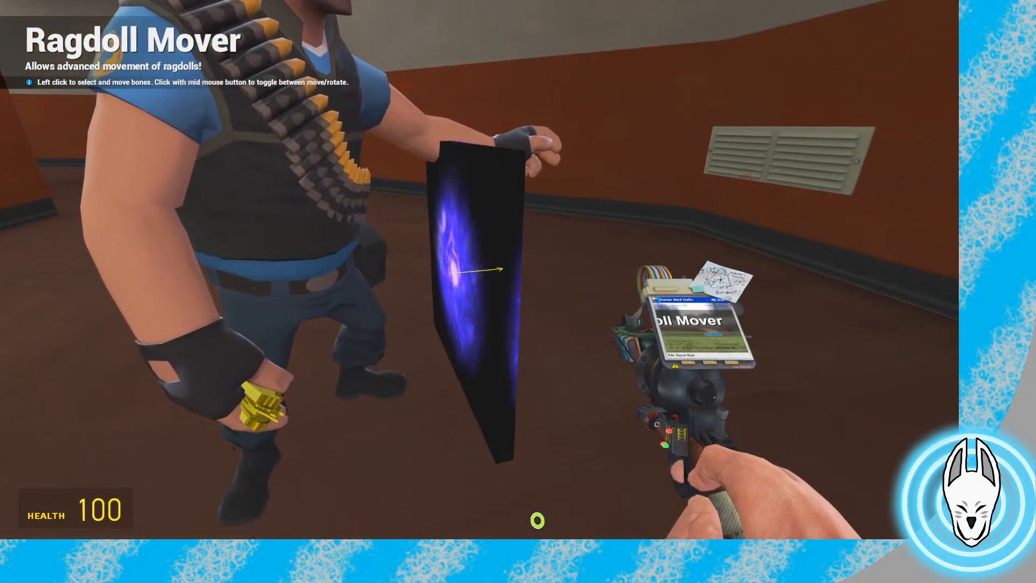
Flatten and stretch the glowing panel with the Advanced Bone Tool to an X scale of 0.07 and a Y scale of 1.43
key(q)
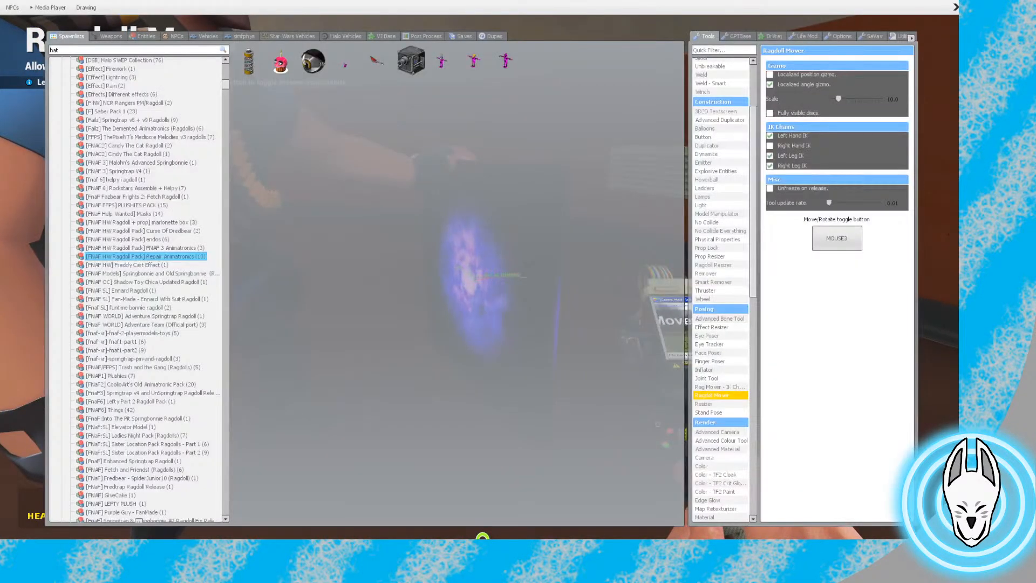
click(720, 318)
key(c)
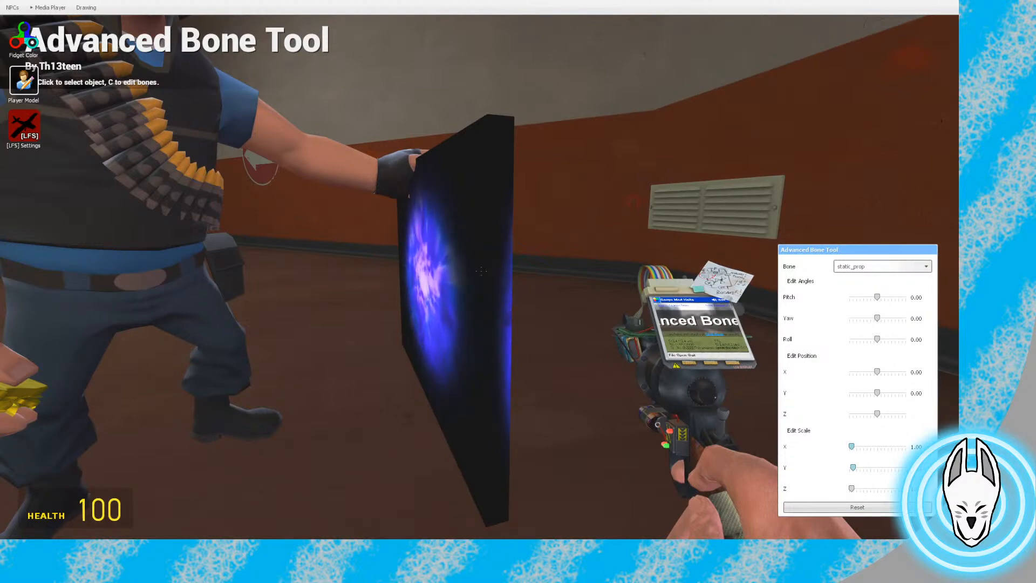
mouse_move(815, 446)
mouse_down()
mouse_move(783, 446)
mouse_move(816, 446)
mouse_up()
key(a)
key(c)
key(q)
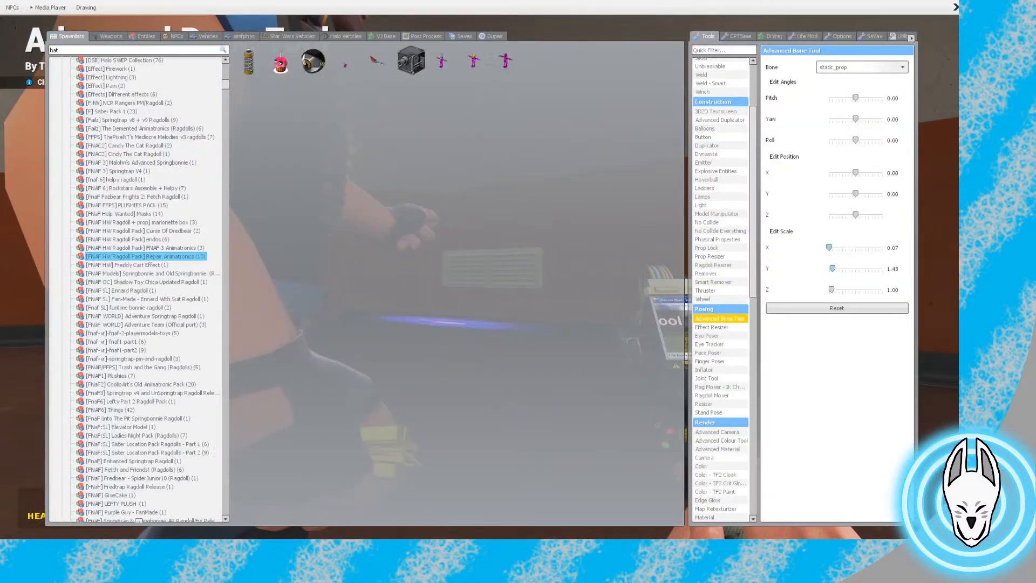
Raise the glowing panel to about the Heavy's hand height with Ragdoll Mover and record its keyframe at frame 60
click(720, 395)
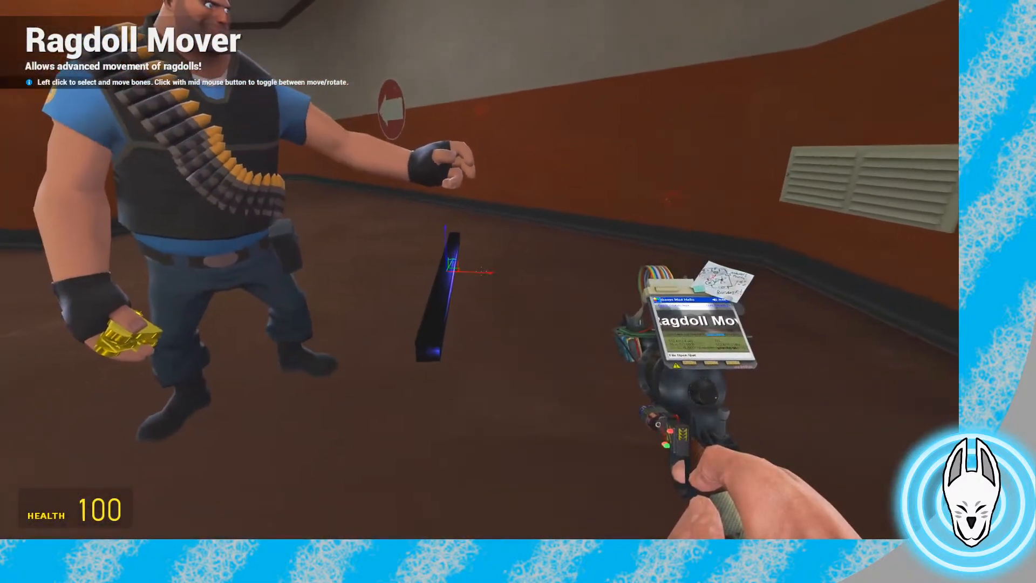
key(c)
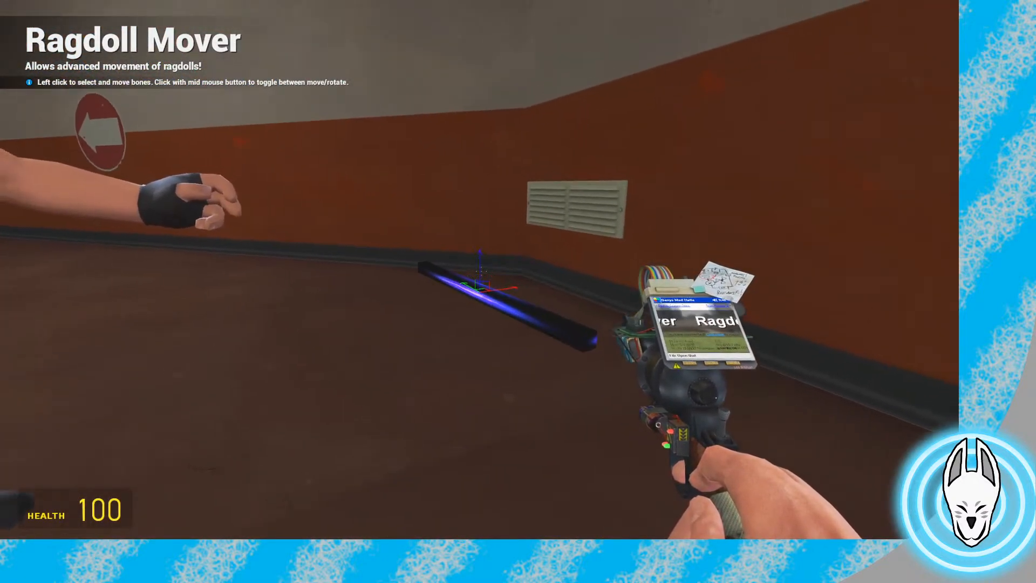
mouse_move(481, 271)
mouse_down()
mouse_move(481, 176)
mouse_move(481, 290)
mouse_up()
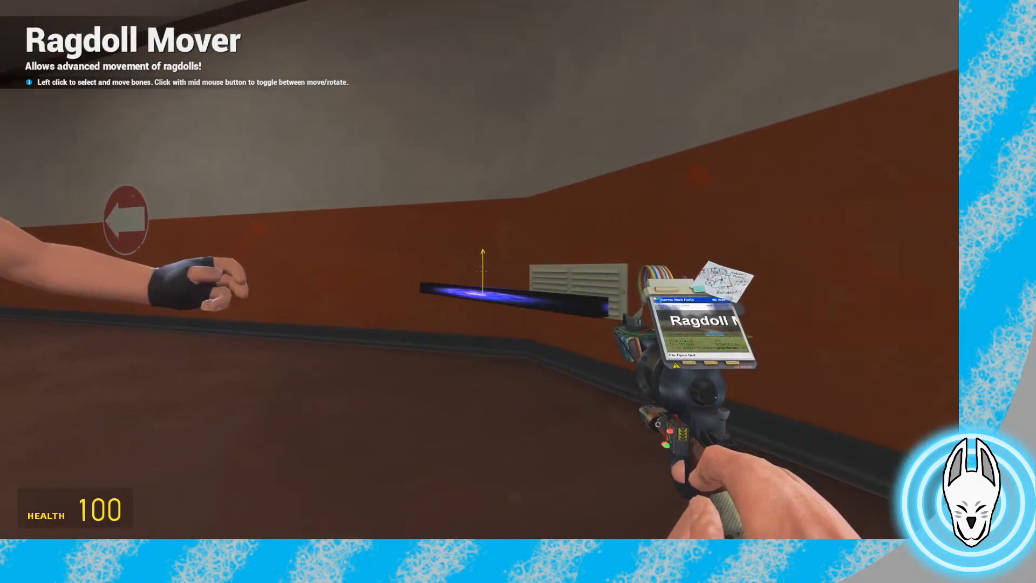
key(c)
click(847, 510)
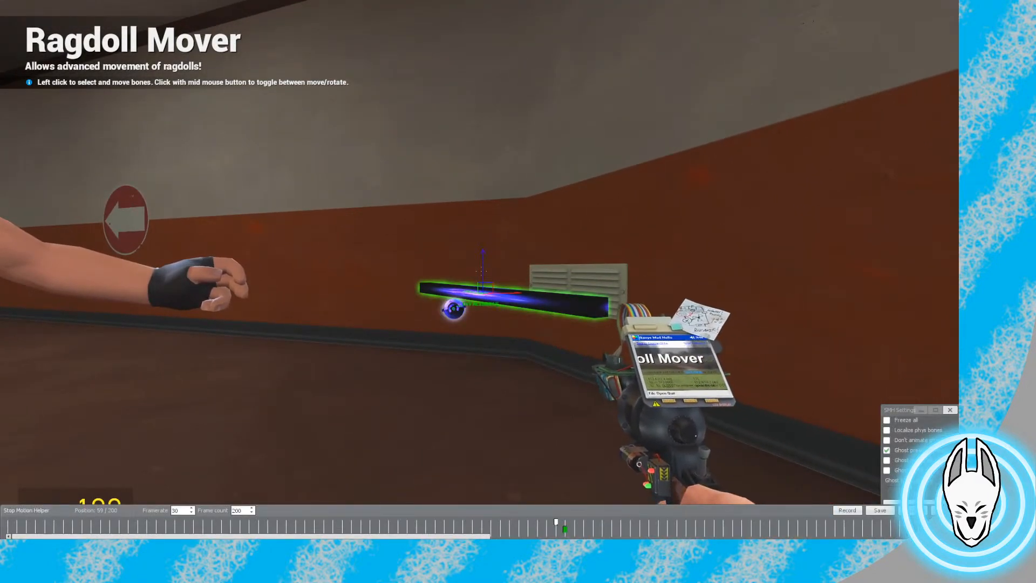
key(c)
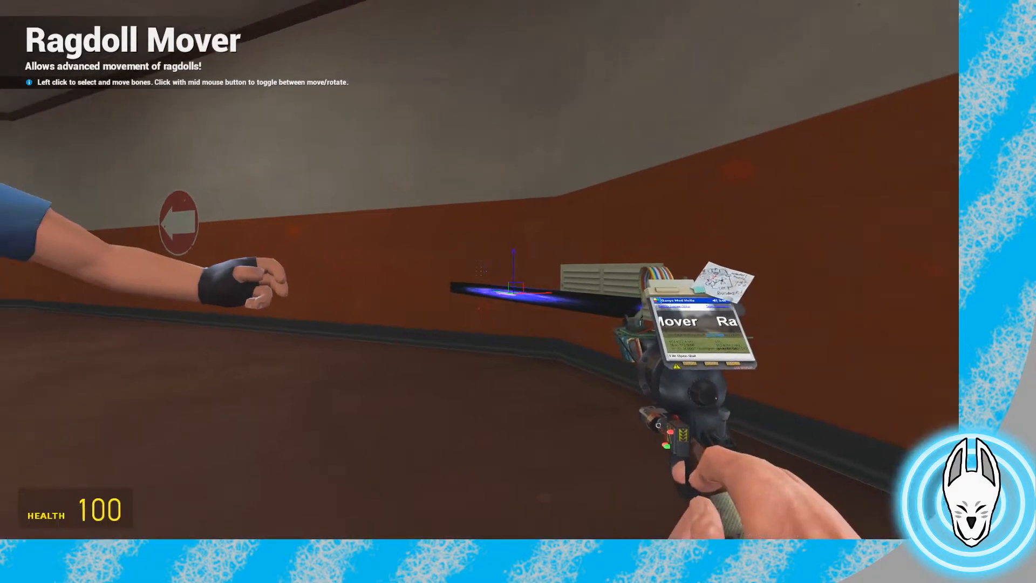
Try a slight shift of the glowing panel along its move gizmo in front of the Heavy's hand
key(c)
key(w)
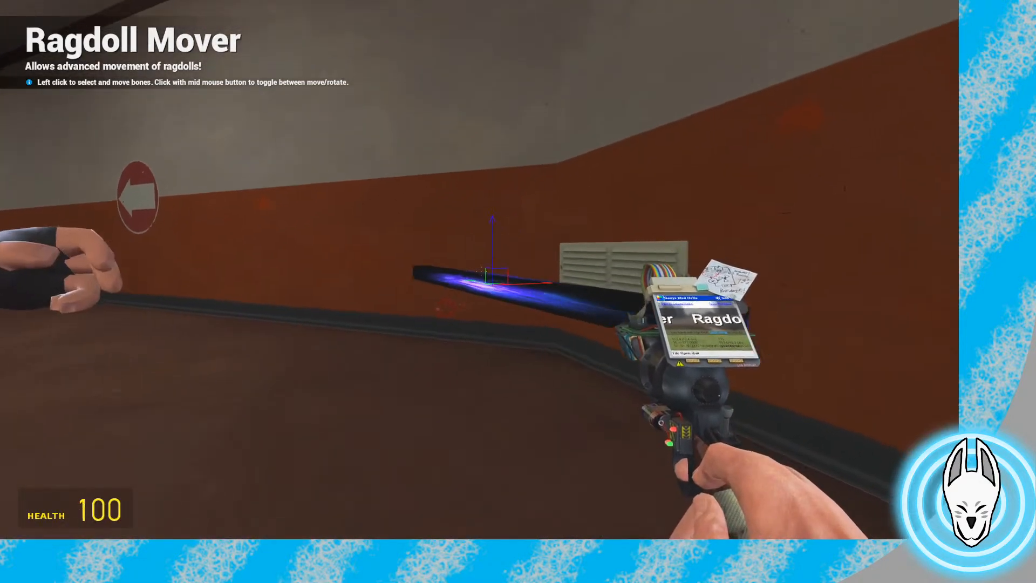
key(d)
drag(481, 271, 481, 271)
Examine the glowing panel's alignment with the Heavy and his outstretched hand from the front and the side
key(s)
key(d)
key(w)
key(a)
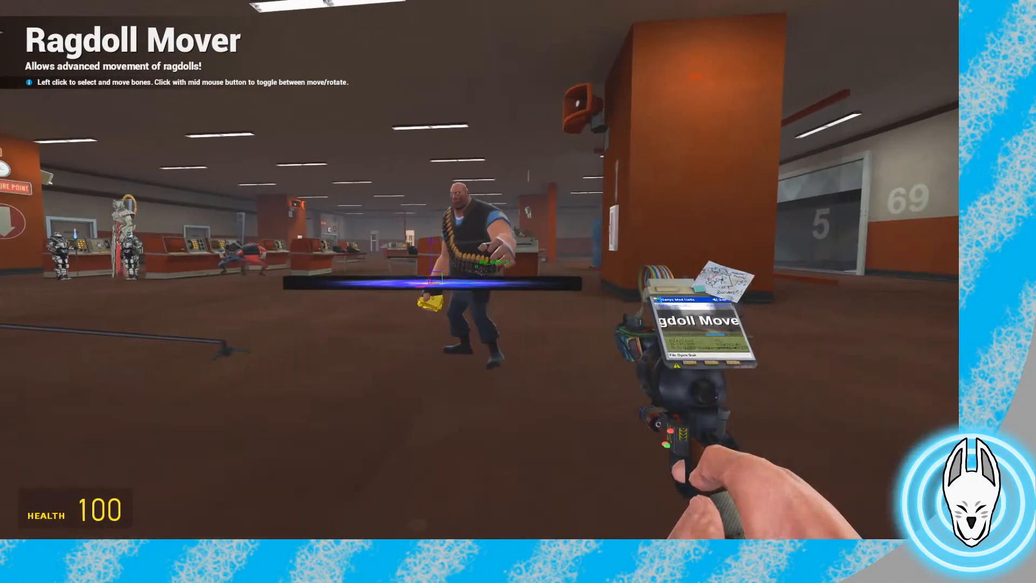
key(s)
key(s)
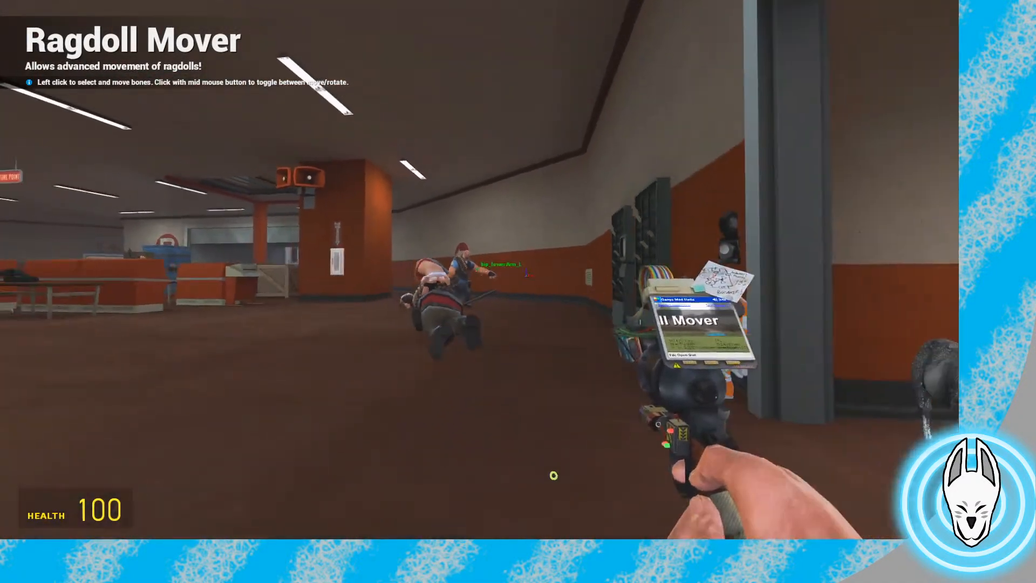
key(a)
key(w)
key(w)
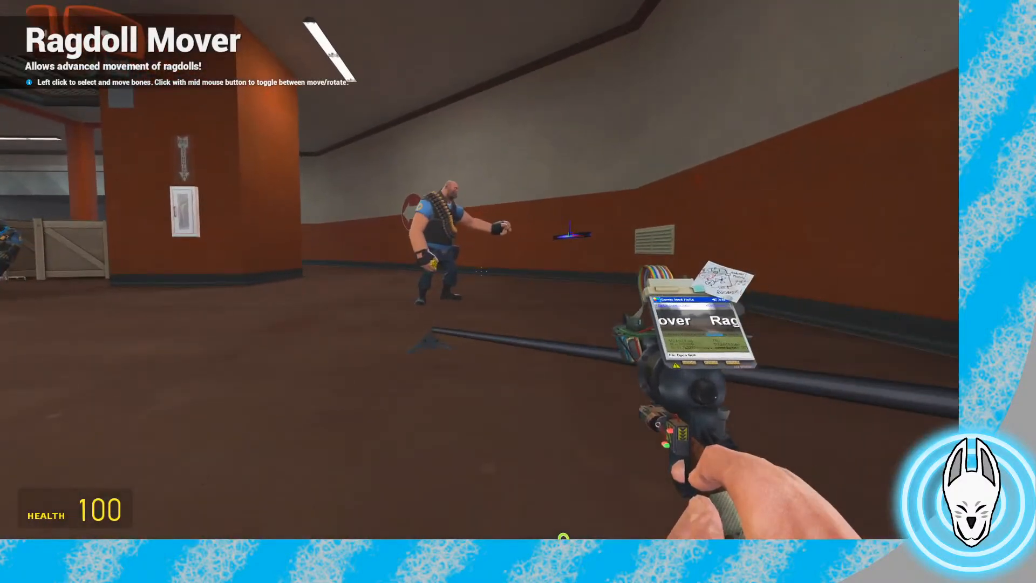
key(w)
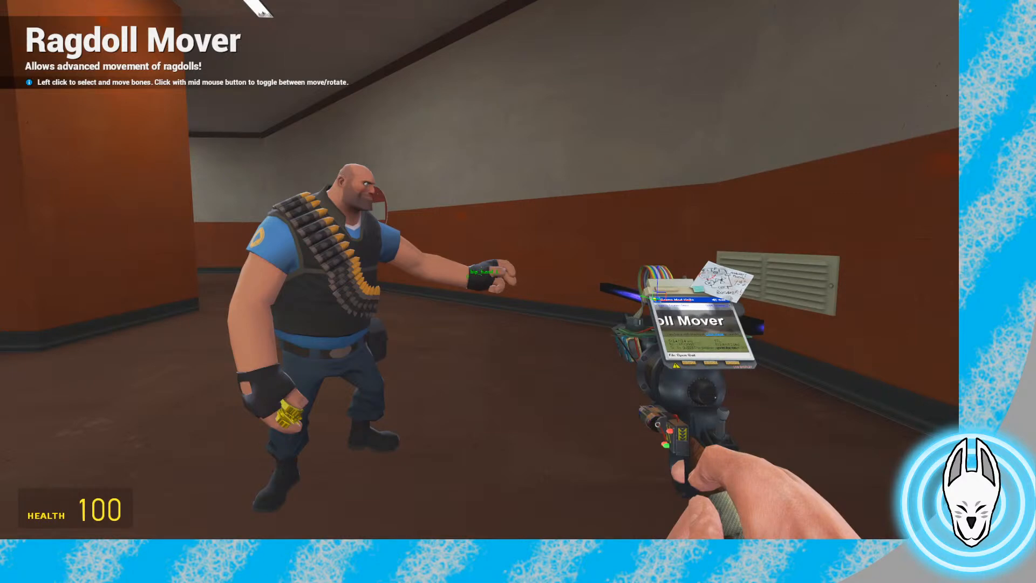
key(w)
Compare the panel with the glowing sphere at frame 59 and move the panel with Ragdoll Mover to line up with it
key(c)
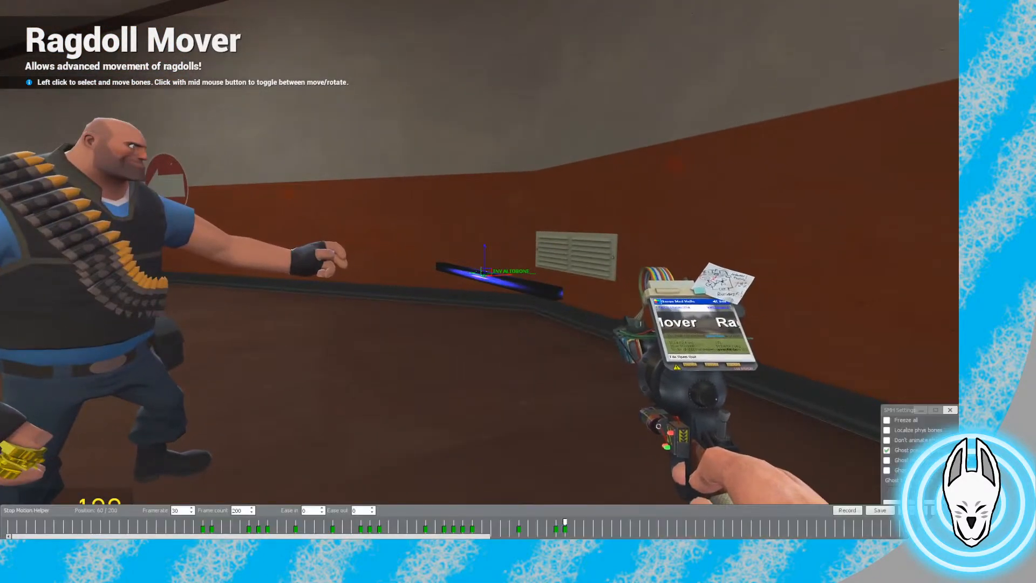
right_click(480, 271)
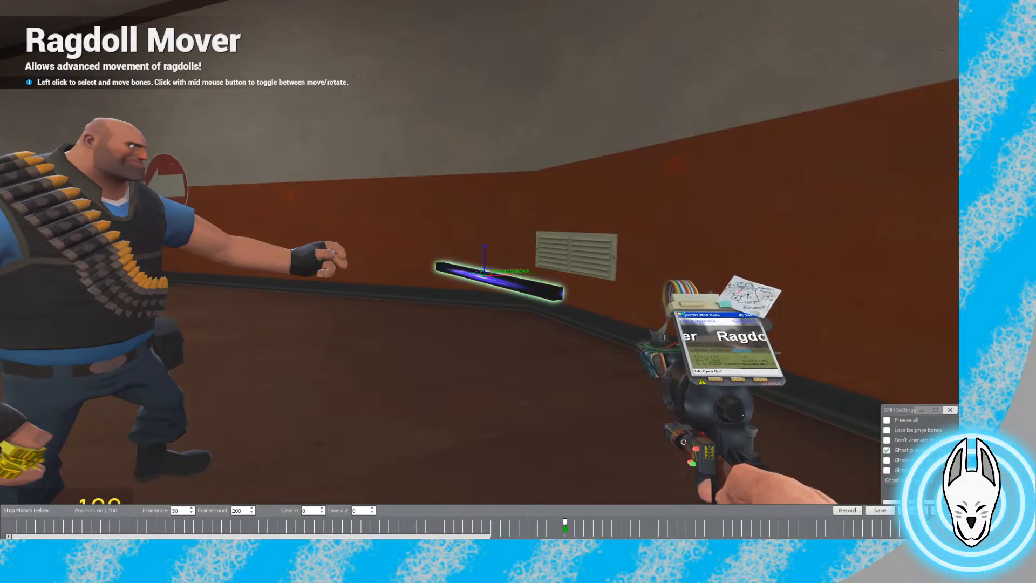
key(Left)
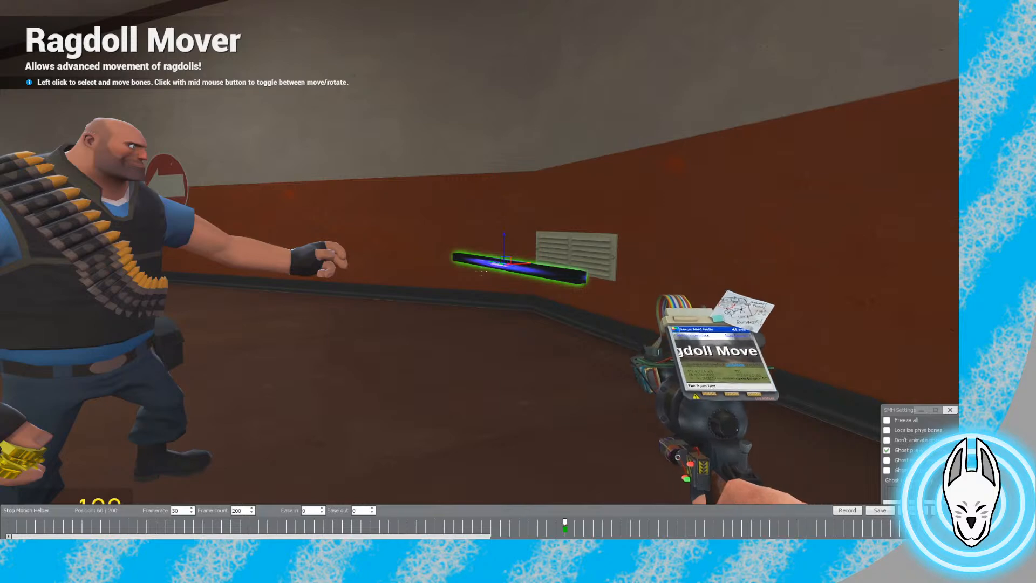
key(Left)
right_click(482, 273)
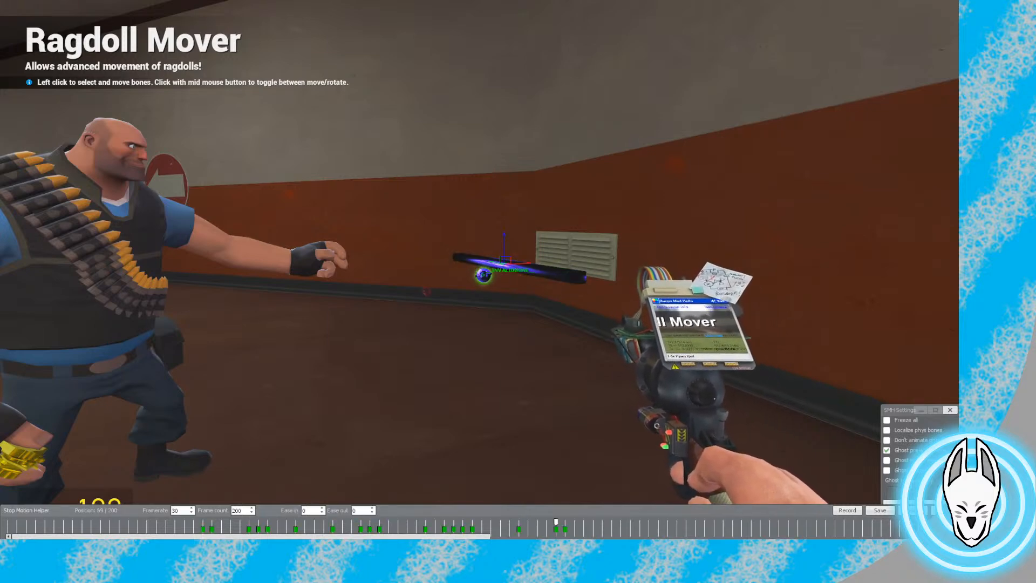
click(483, 274)
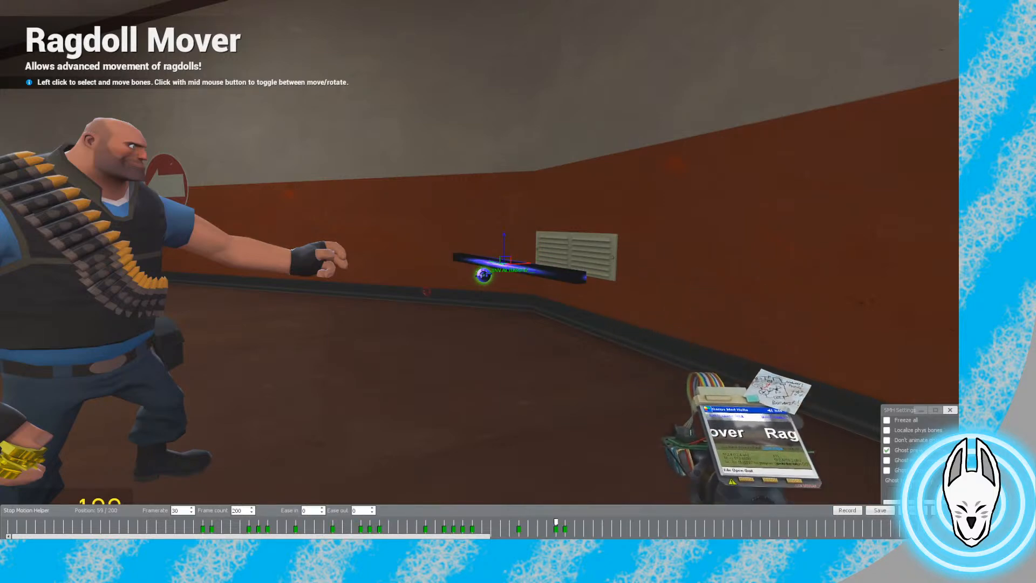
key(w)
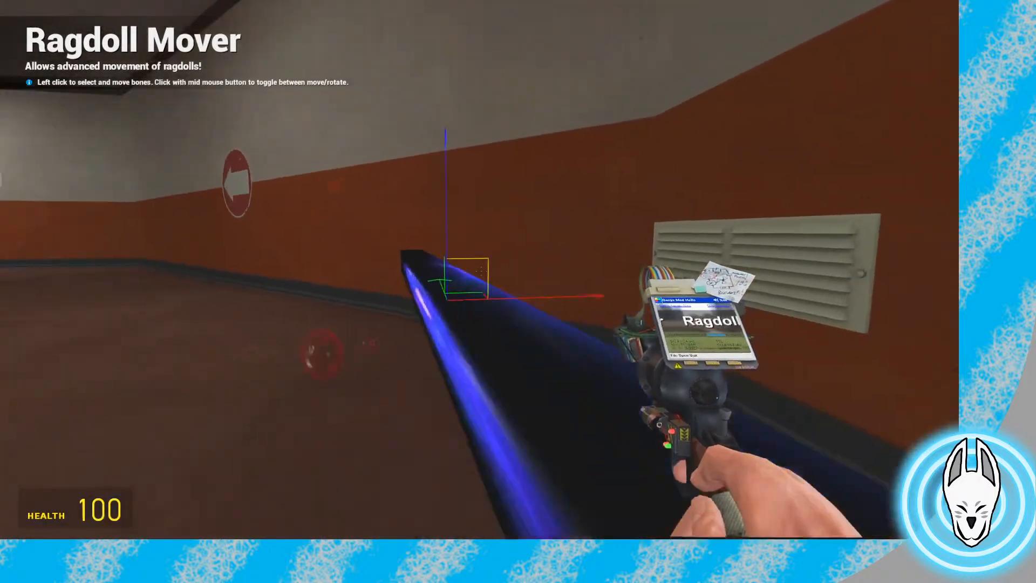
drag(480, 271, 482, 271)
key(s)
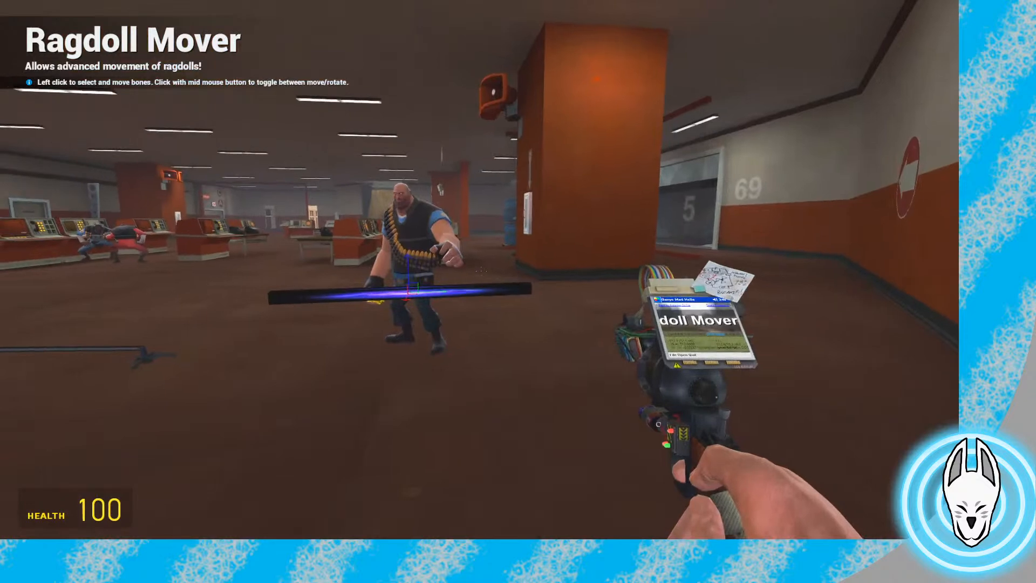
Select the glowing panel in Stop Motion Helper and record its adjusted position at frame 60
key(c)
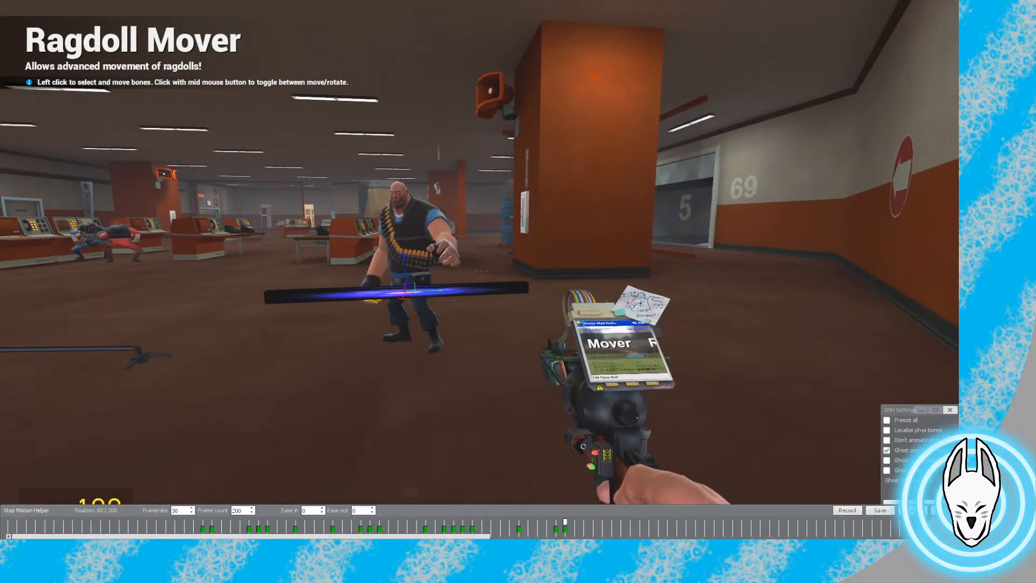
key(w)
key(a)
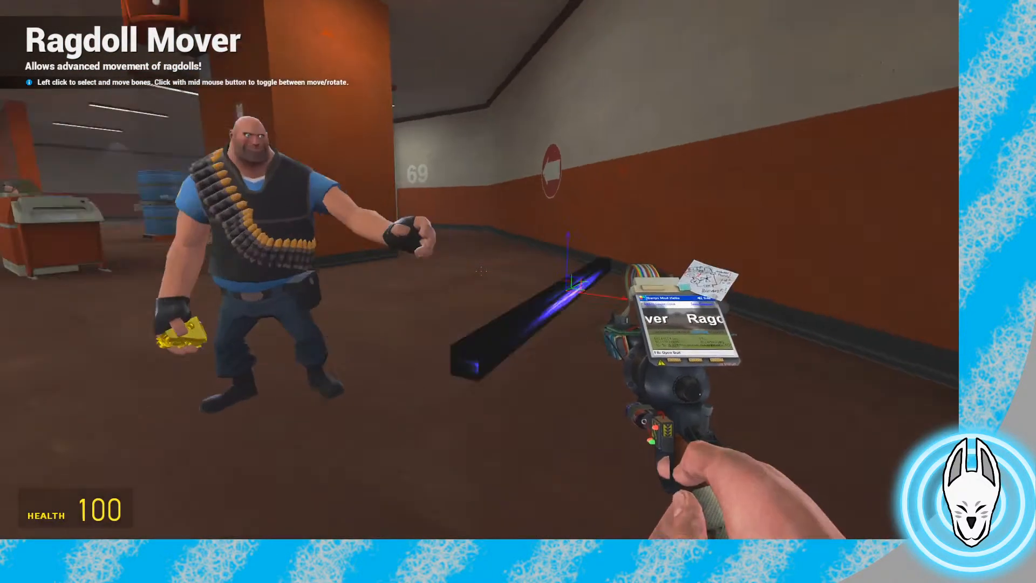
key(c)
right_click(462, 257)
click(847, 510)
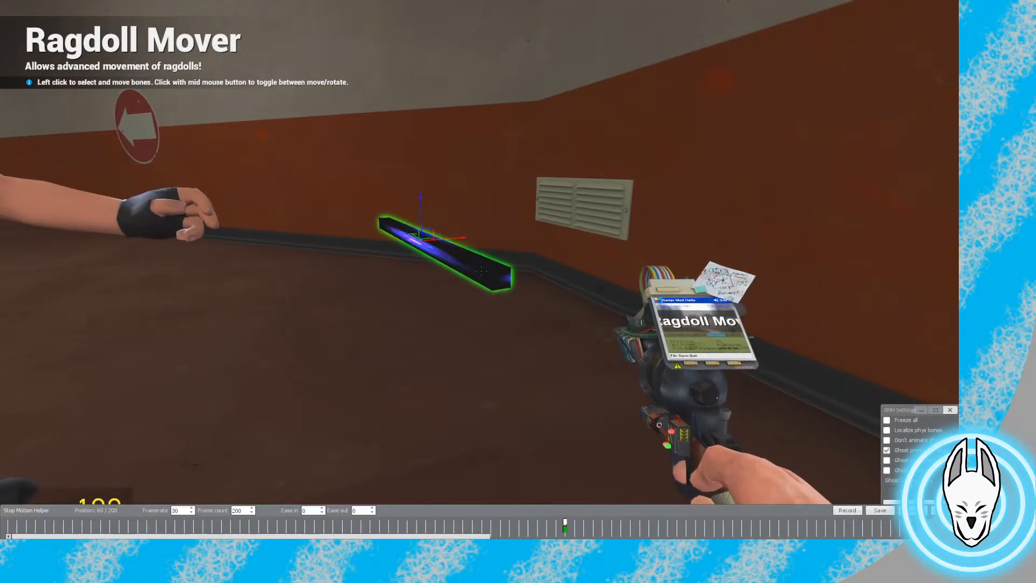
key(c)
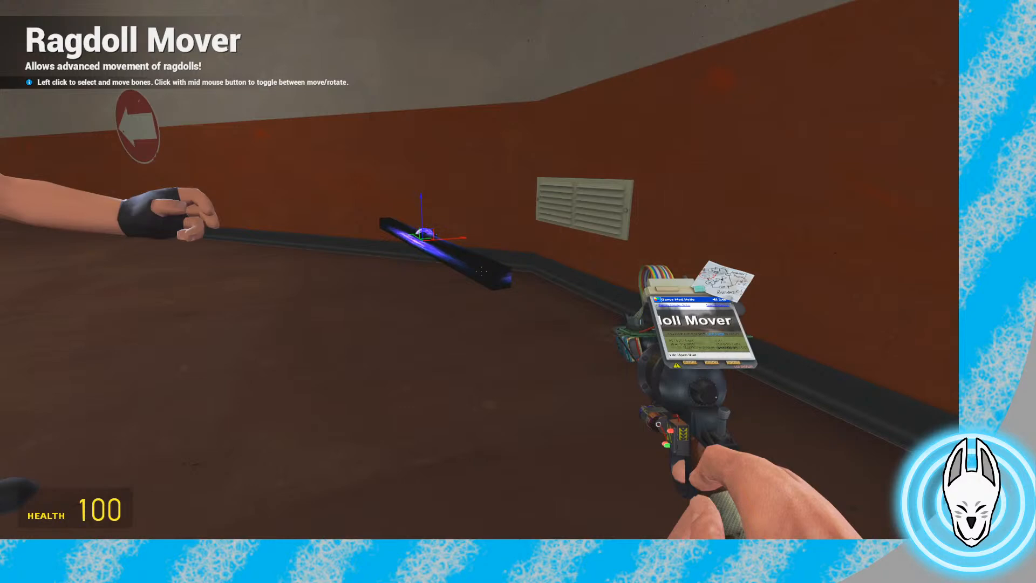
Shrink the panel's X, Y and Z scale to 0 with the Advanced Bone Tool and record a keyframe at frame 59
key(q)
click(720, 319)
click(481, 270)
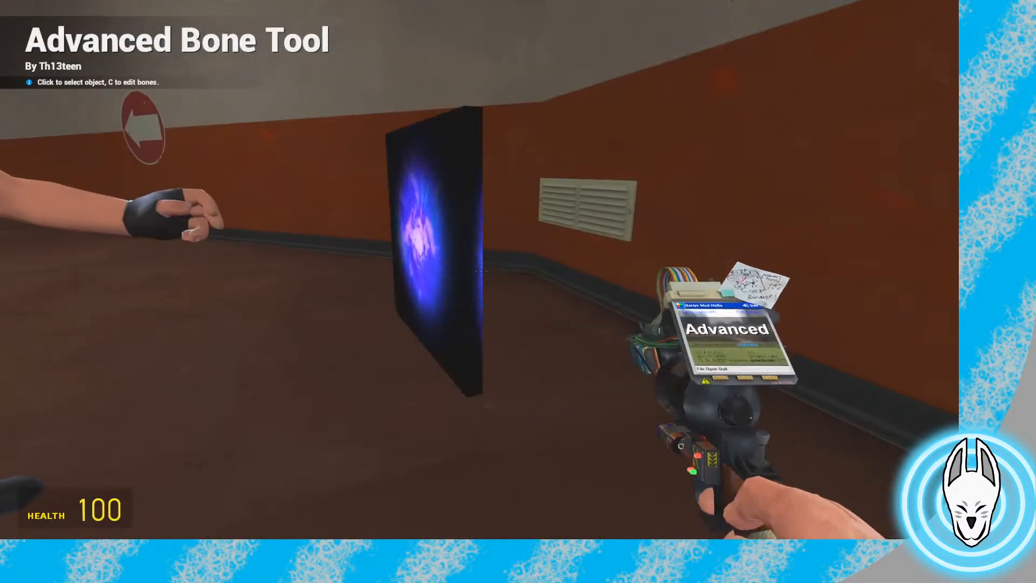
key(c)
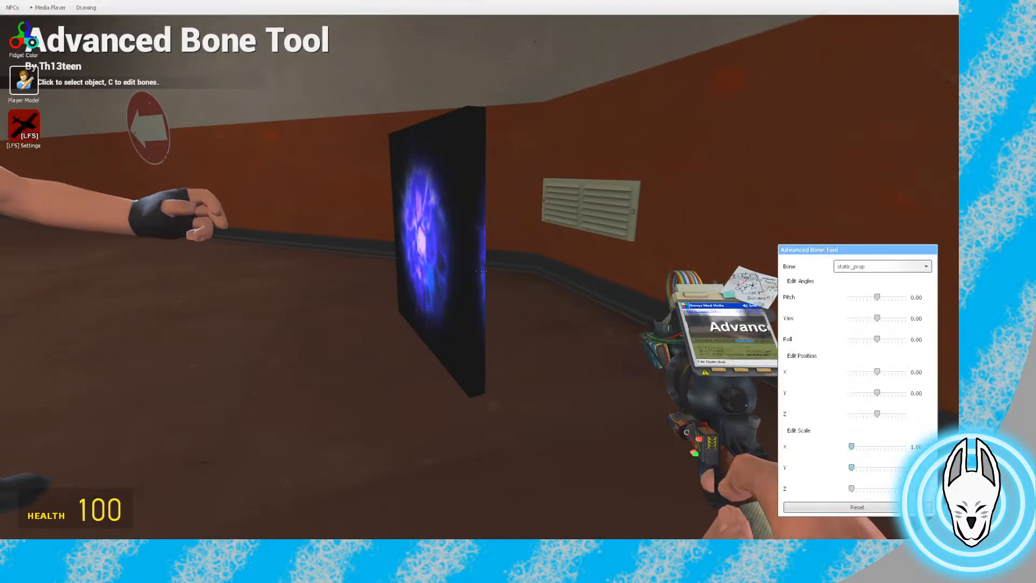
drag(851, 446, 804, 489)
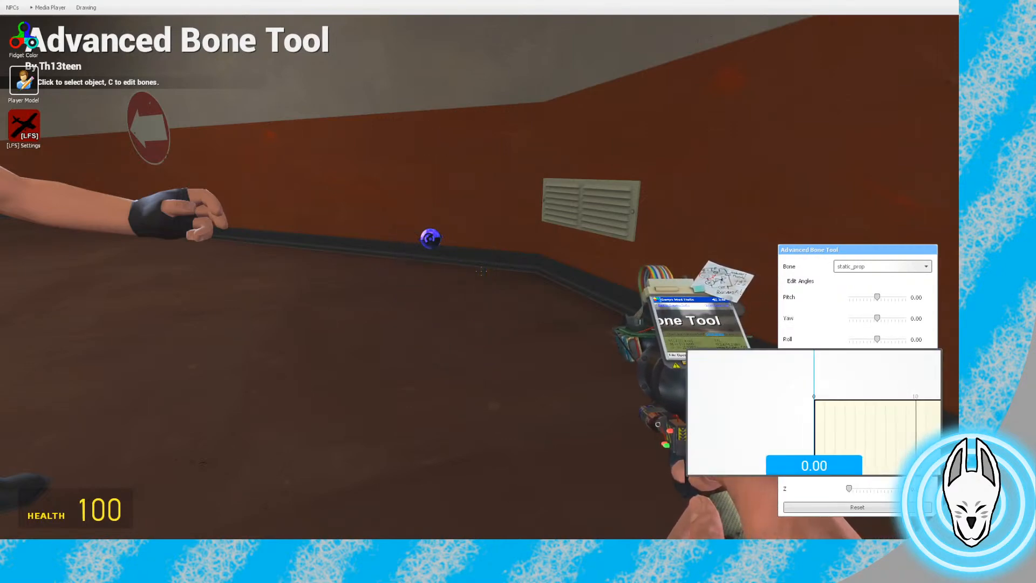
key(c)
key(v)
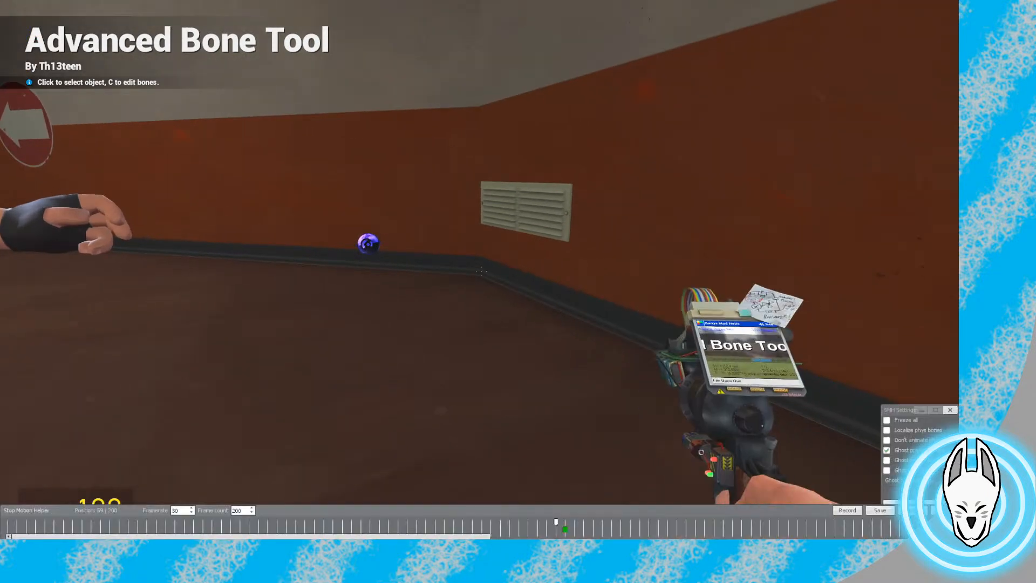
click(847, 510)
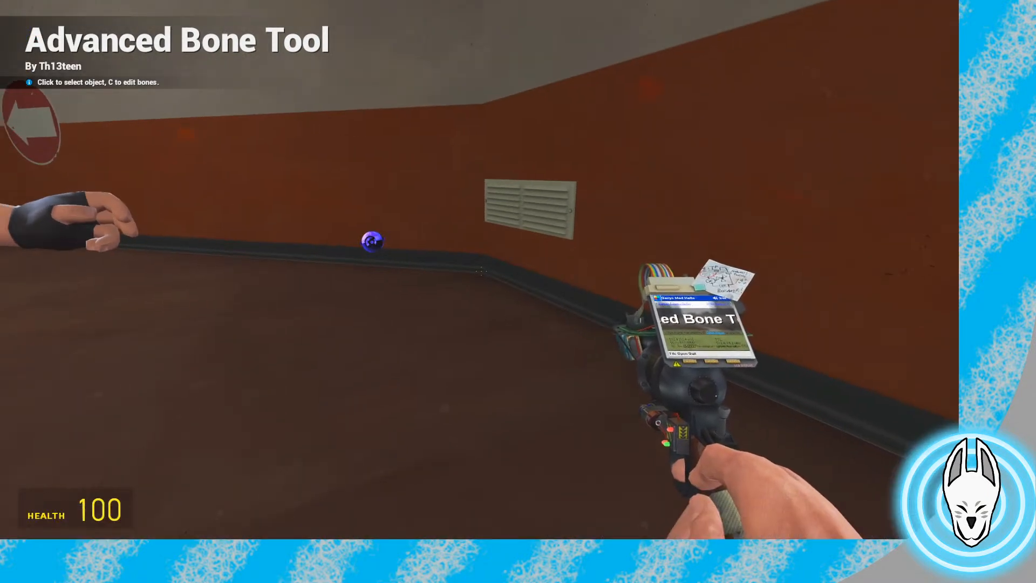
Advance to frame 60 and flatten and stretch the glowing panel to an X scale of 0.05 and a Y scale of 1.54
key(v)
key(Right)
key(v)
key(v)
key(c)
key(v)
key(c)
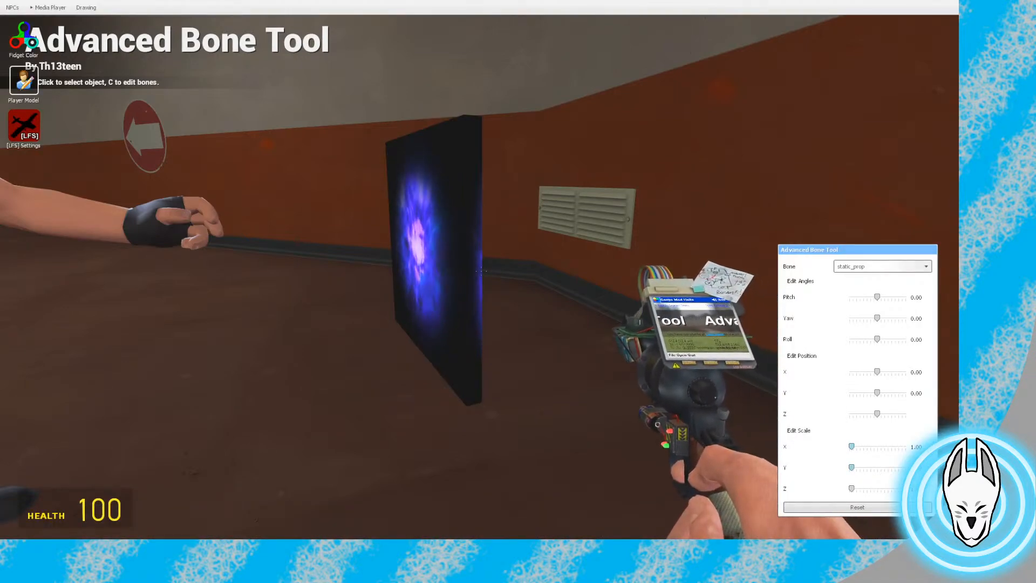
mouse_move(815, 446)
mouse_down()
mouse_move(796, 446)
mouse_move(829, 446)
mouse_up()
key(a)
key(c)
Advance the Stop Motion Helper timeline to frame 64 for the glowing panel's next pose
key(s)
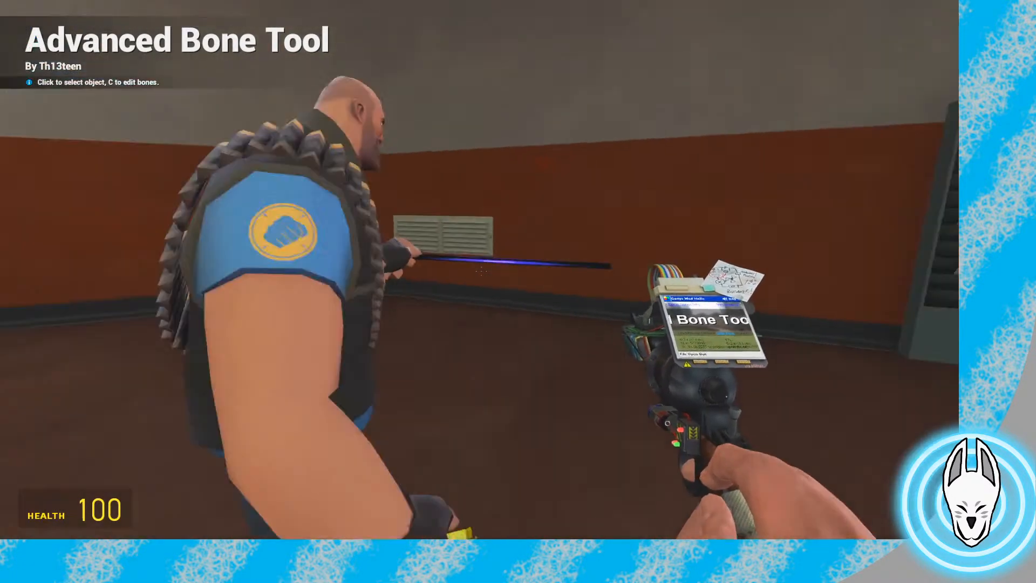
key(d)
key(f)
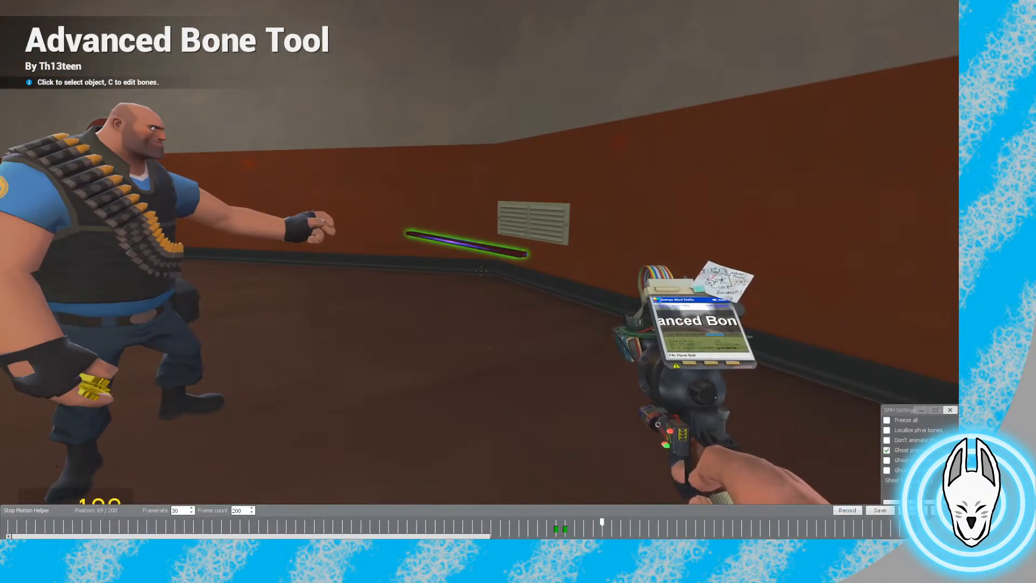
key(f)
key(w)
key(s)
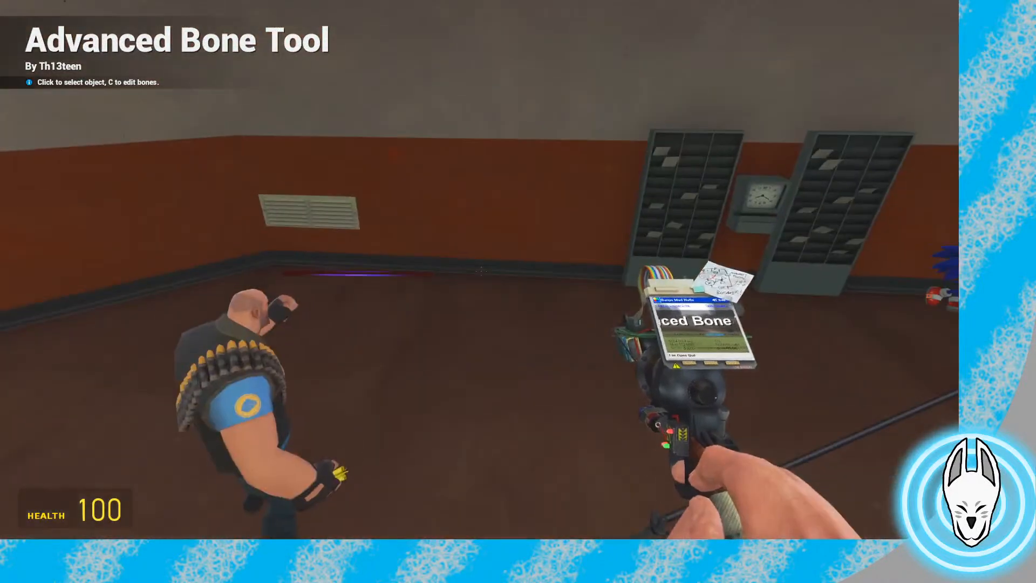
Switch to the Physics Gun, approach the glowing panel and turn off the previous-frame ghost in the SMH settings
scroll(480, 273, down, 1)
click(481, 272)
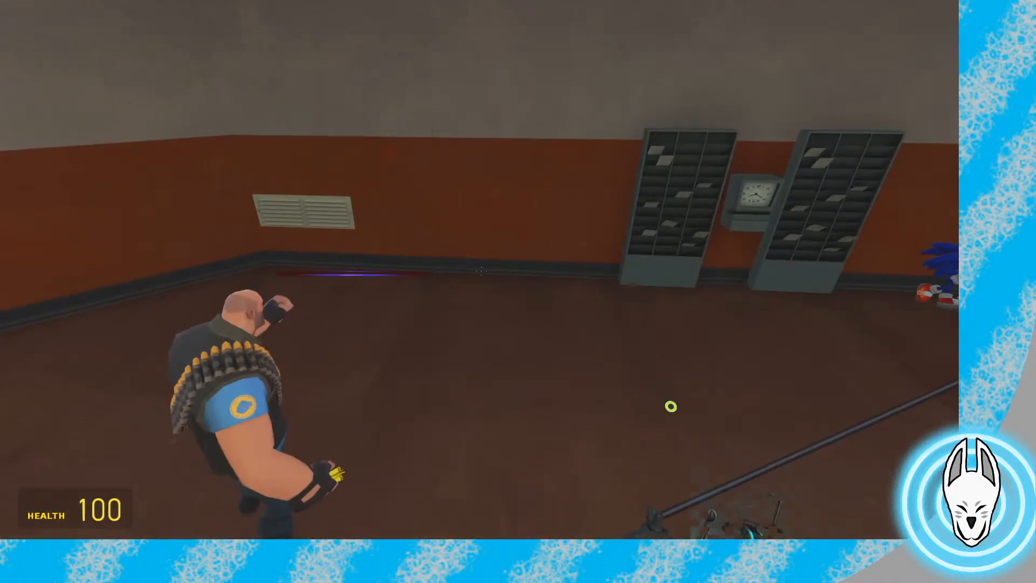
key(w)
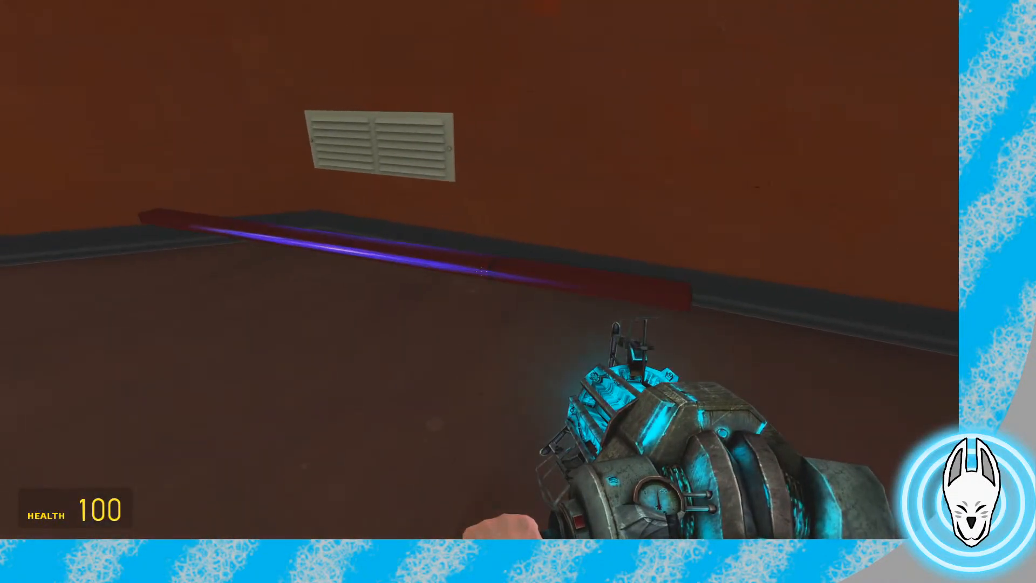
key(c)
key(x)
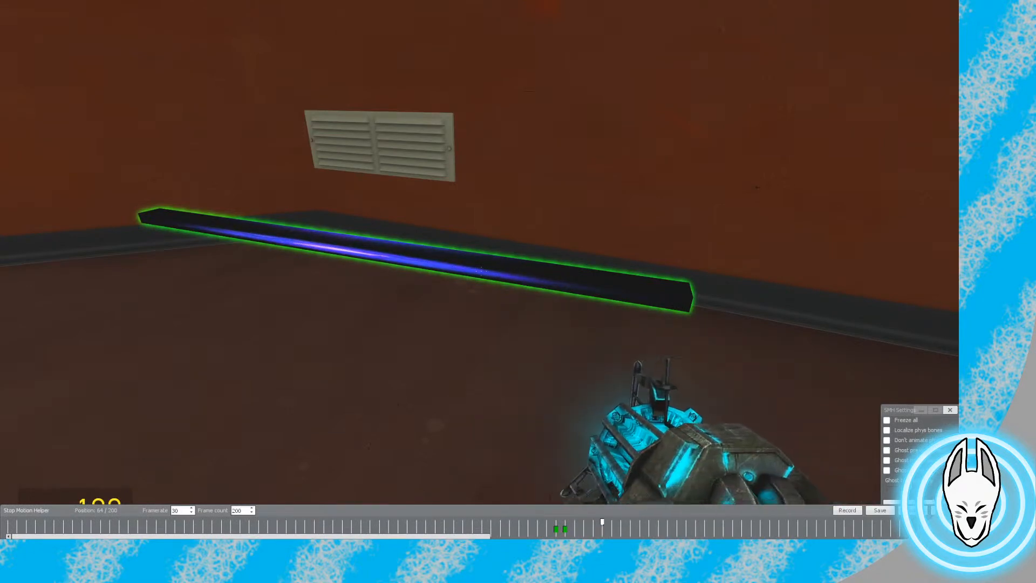
key(x)
Set the glowing panel's X scale to 2.13 with the Advanced Bone Tool
key(q)
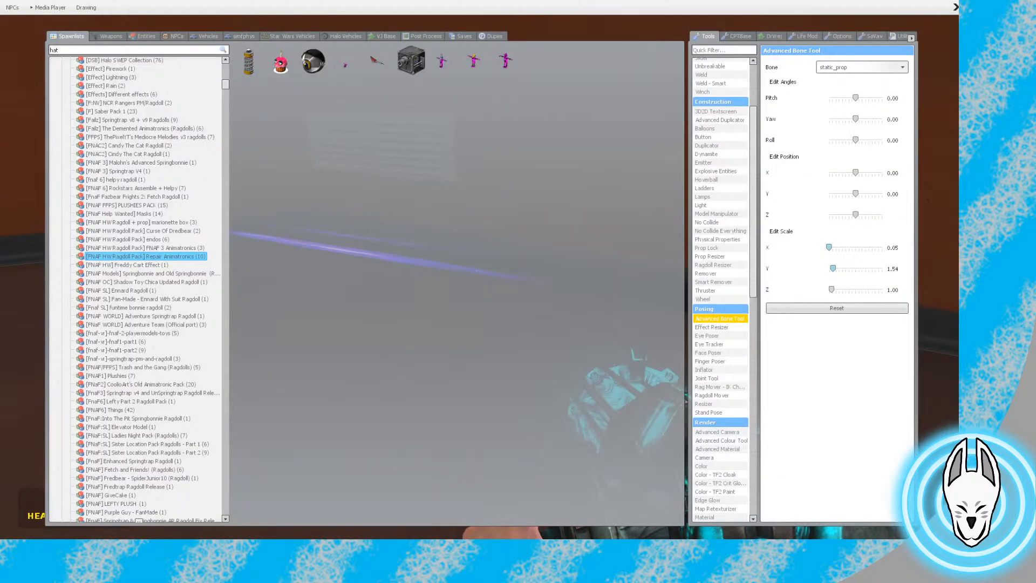
key(c)
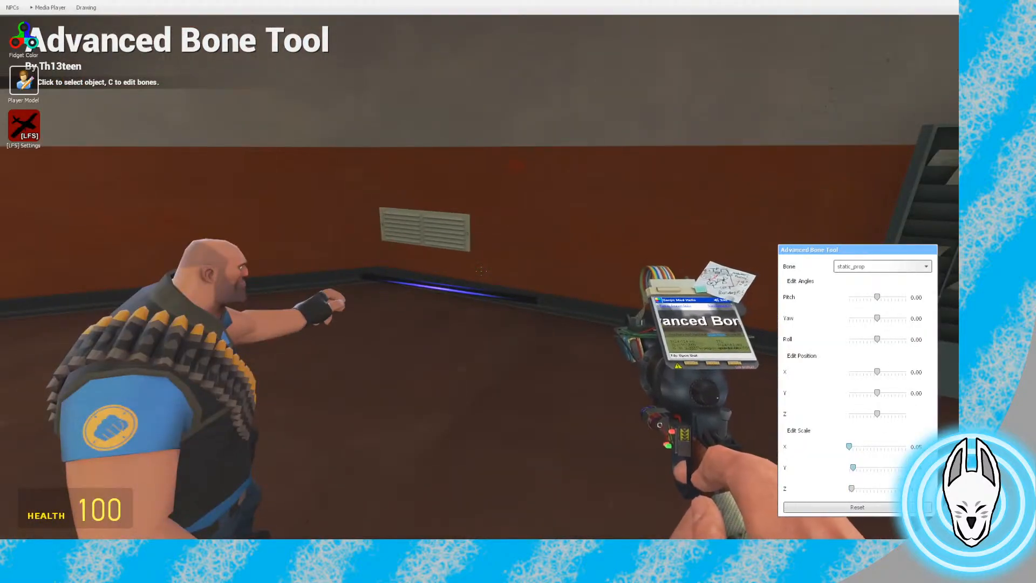
mouse_move(814, 447)
mouse_down()
mouse_move(842, 446)
mouse_move(811, 447)
mouse_up()
key(c)
key(d)
key(s)
key(w)
key(c)
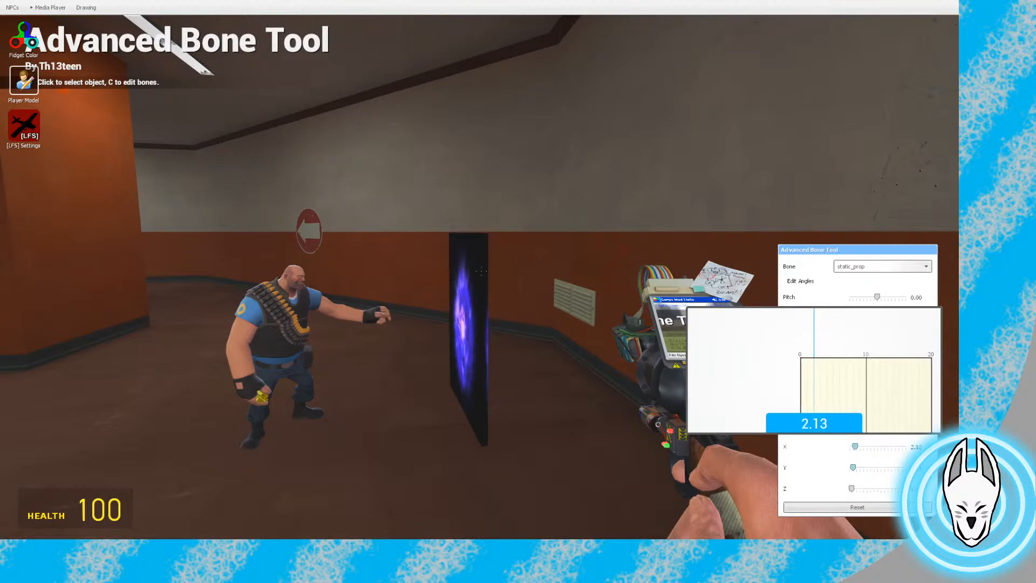
Raise the enlarged glowing panel slightly with the Ragdoll Mover and check its placement from several sides
key(q)
click(712, 396)
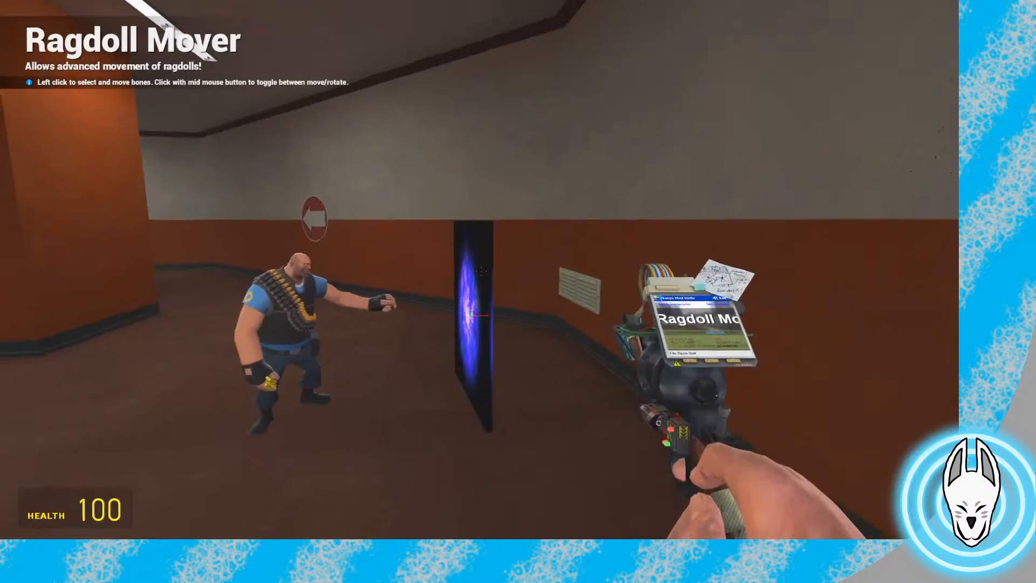
key(w)
click(479, 269)
key(w)
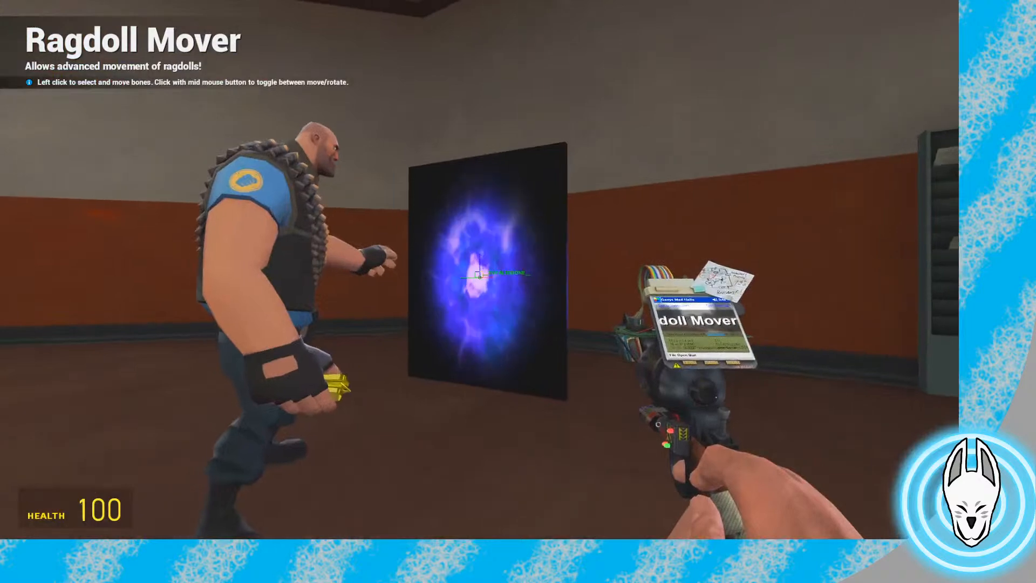
drag(479, 270, 479, 270)
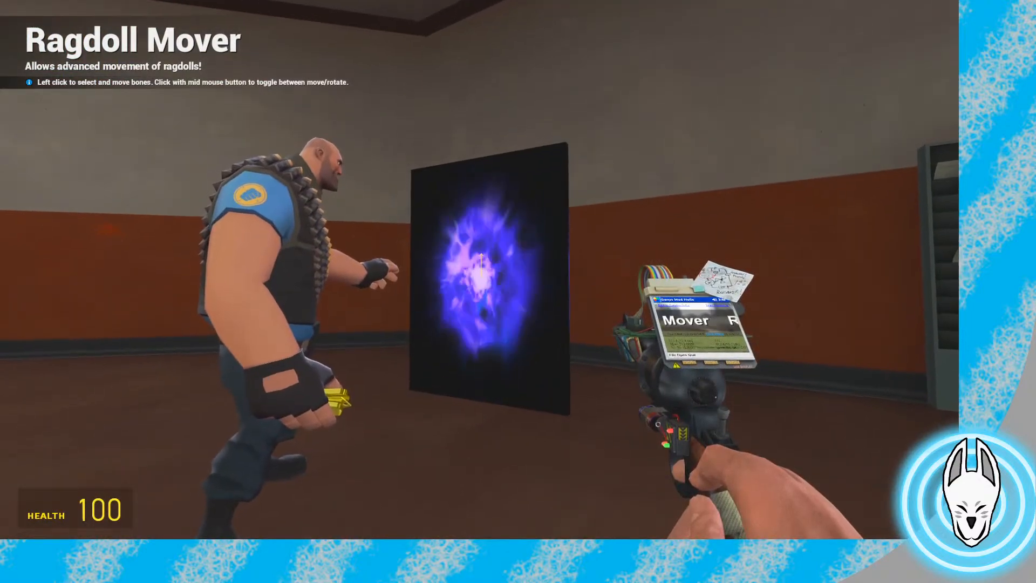
key(d)
key(s)
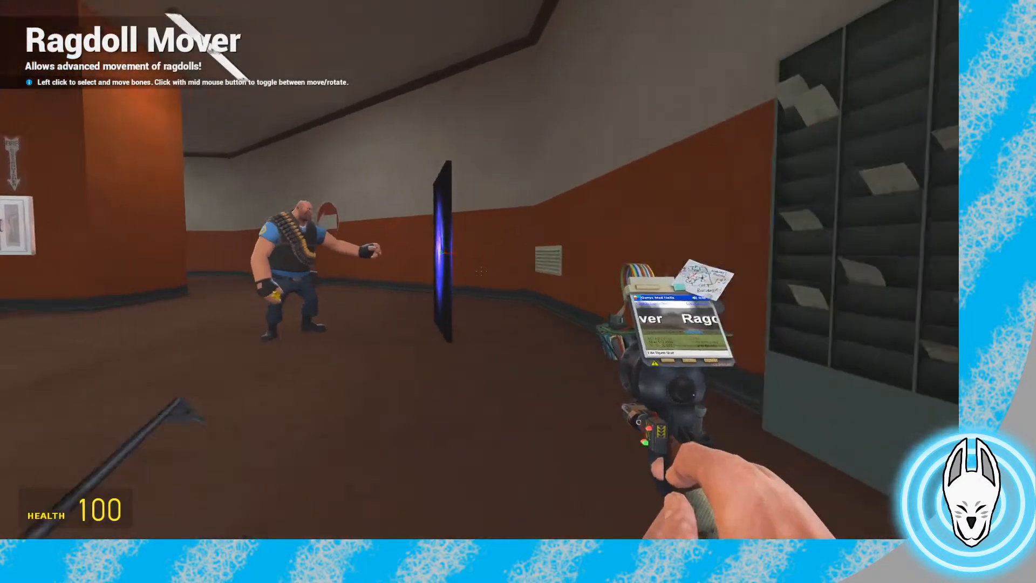
key(a)
key(w)
key(d)
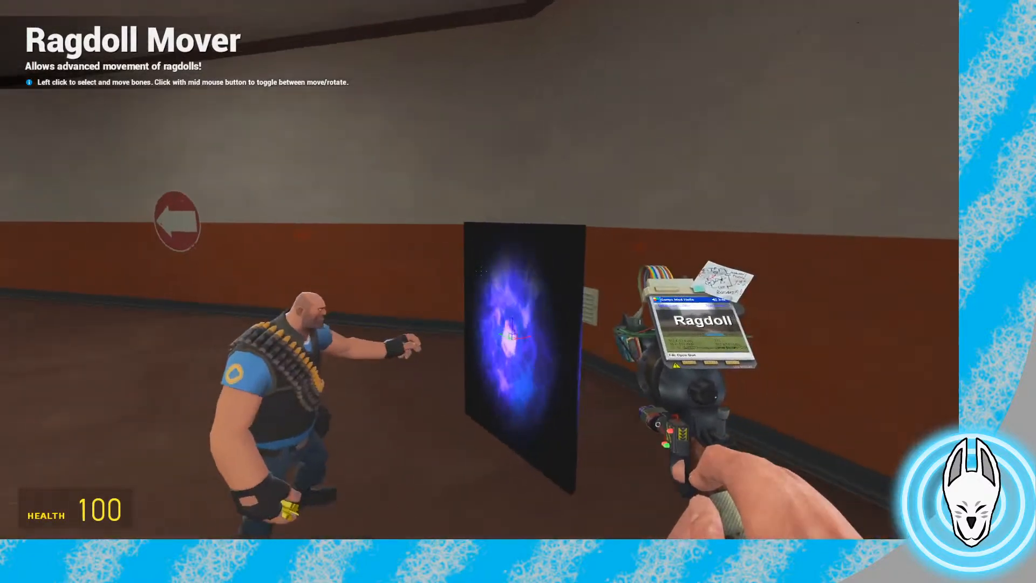
Record a keyframe for the panel at frame 64, then step back through frames 60 and 59 to check the change
key(c)
key(Up)
key(Left)
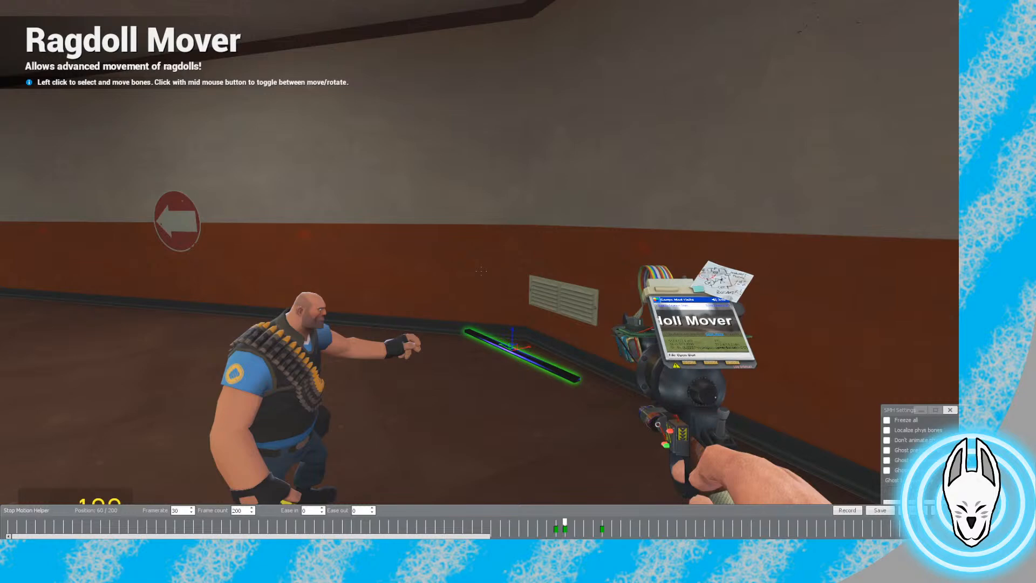
key(c)
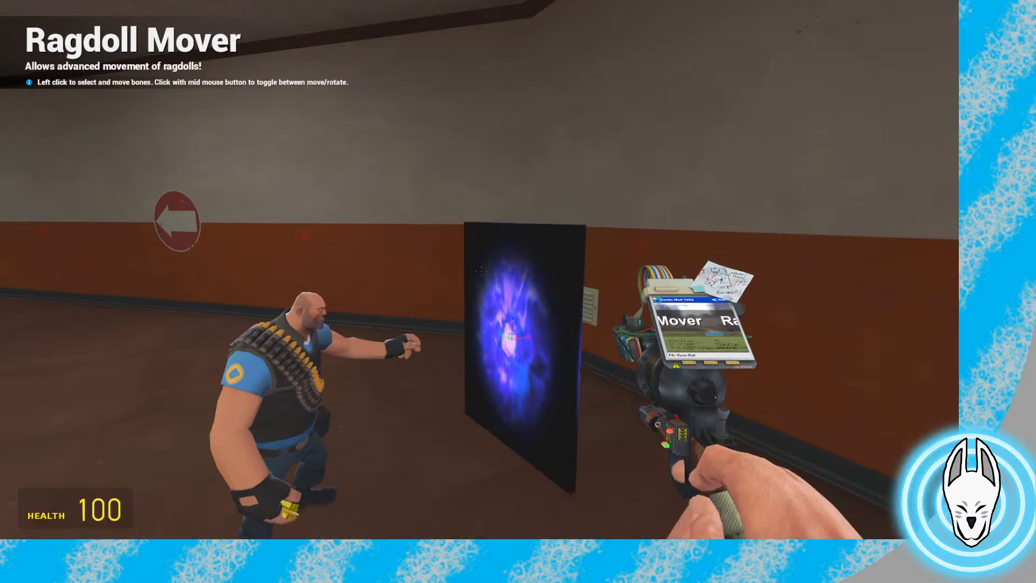
key(c)
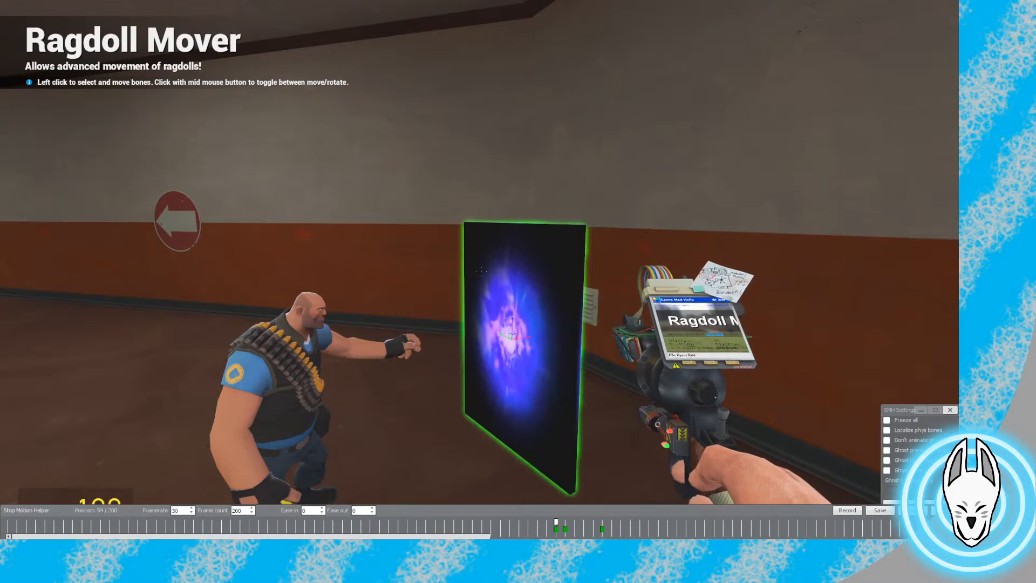
key(c)
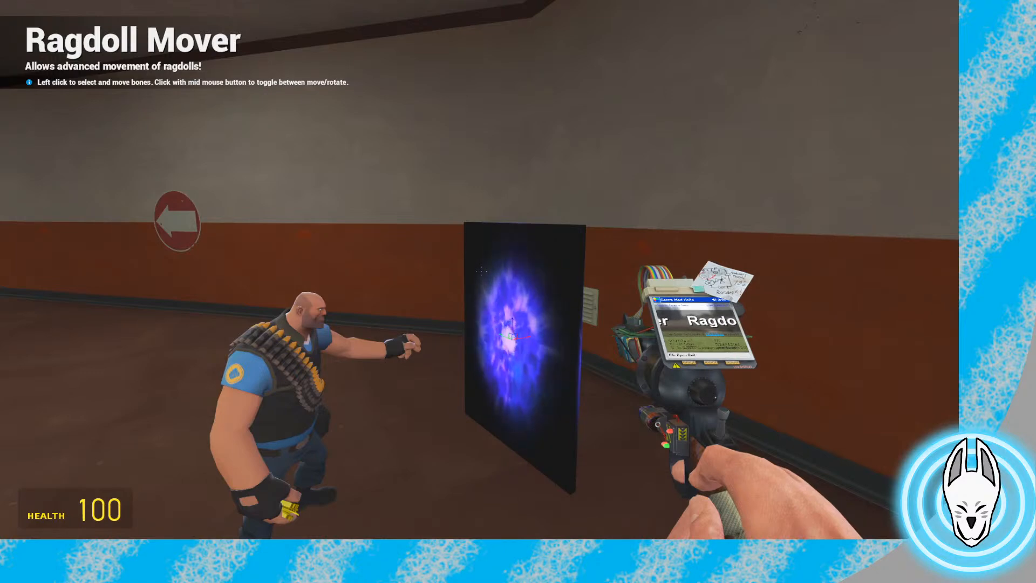
key(x)
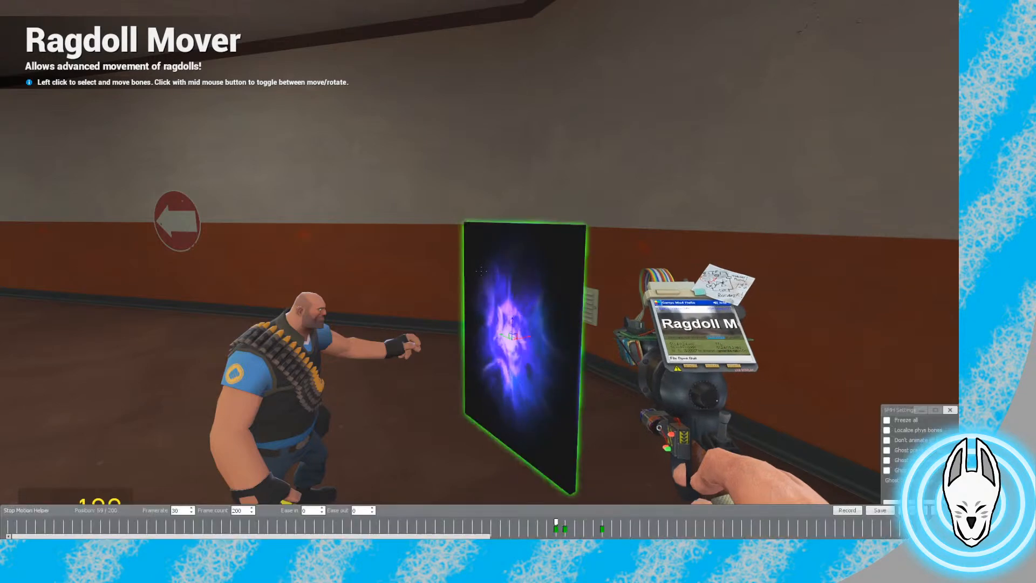
Rewind the timeline to frame 0 and view the Heavy and panel scene
drag(556, 522, 8, 522)
key(s)
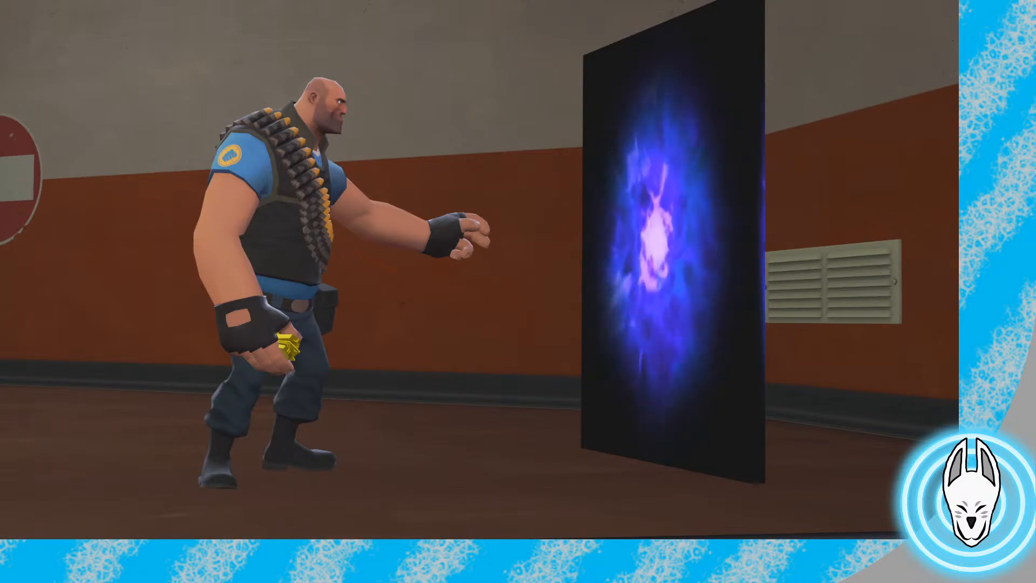
key(c)
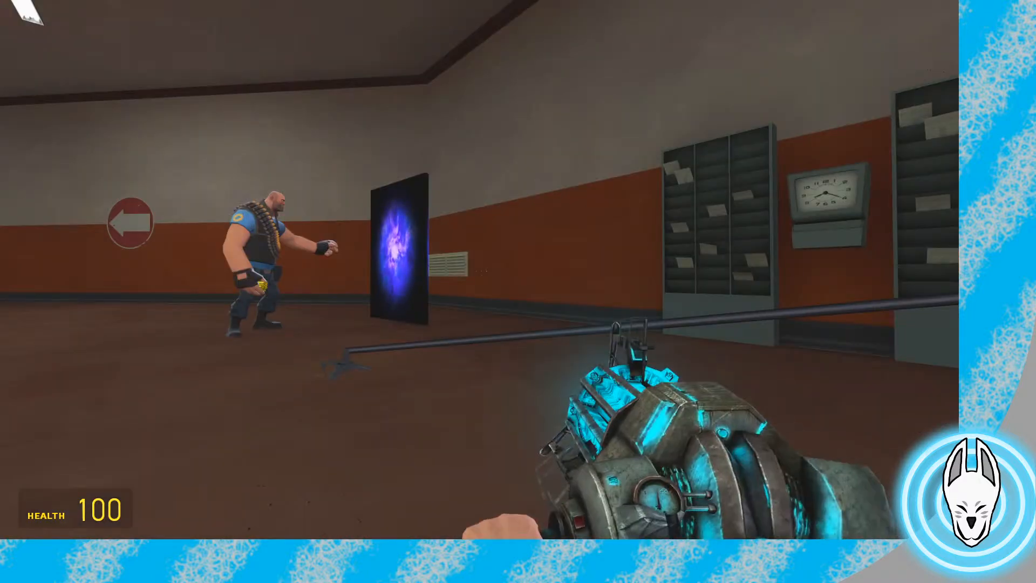
Select the Heavy ragdoll in Stop Motion Helper and advance its timeline past its last keyframe to frame 64
key(q)
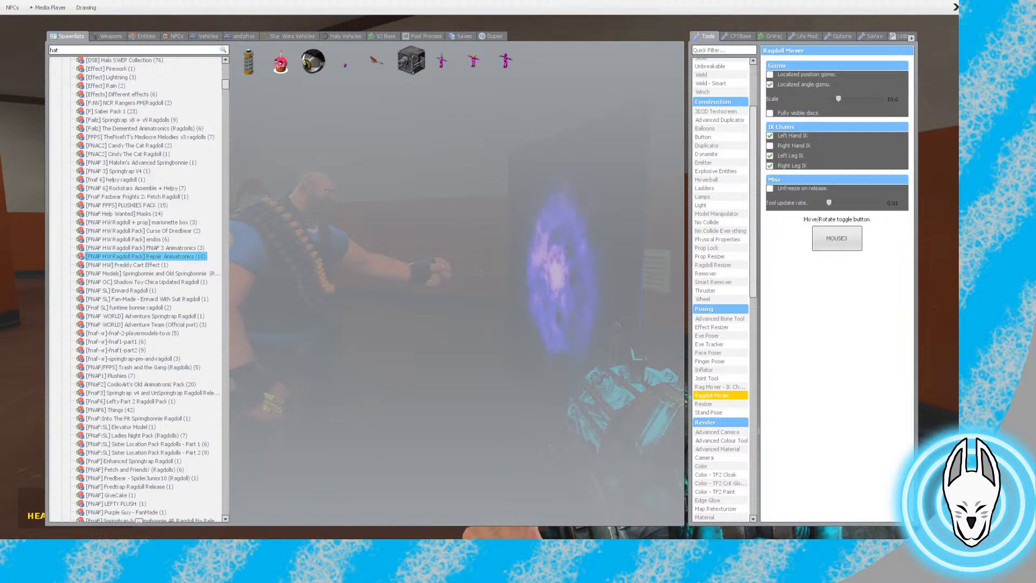
key(q)
key(w)
key(c)
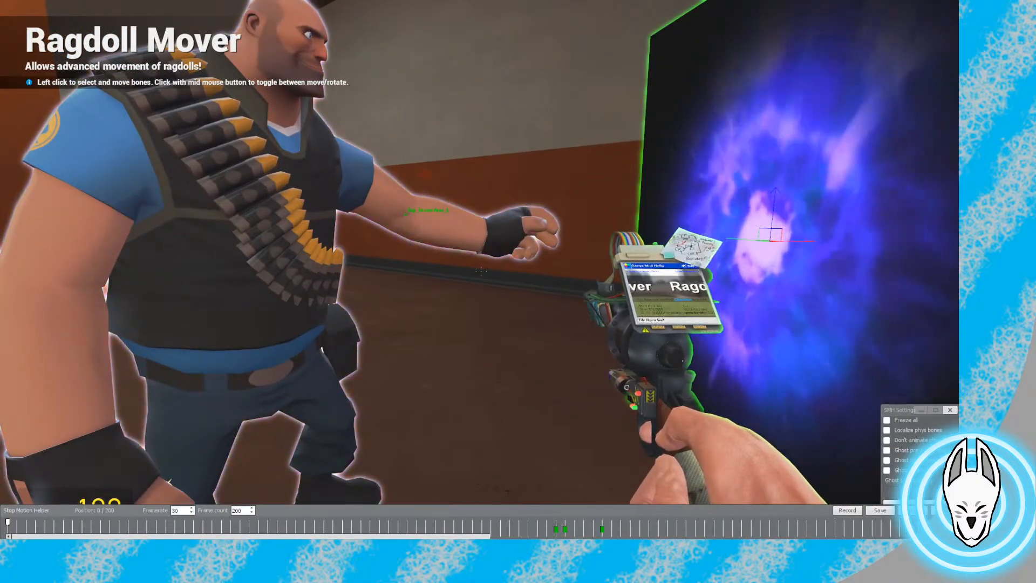
right_click(431, 219)
click(546, 522)
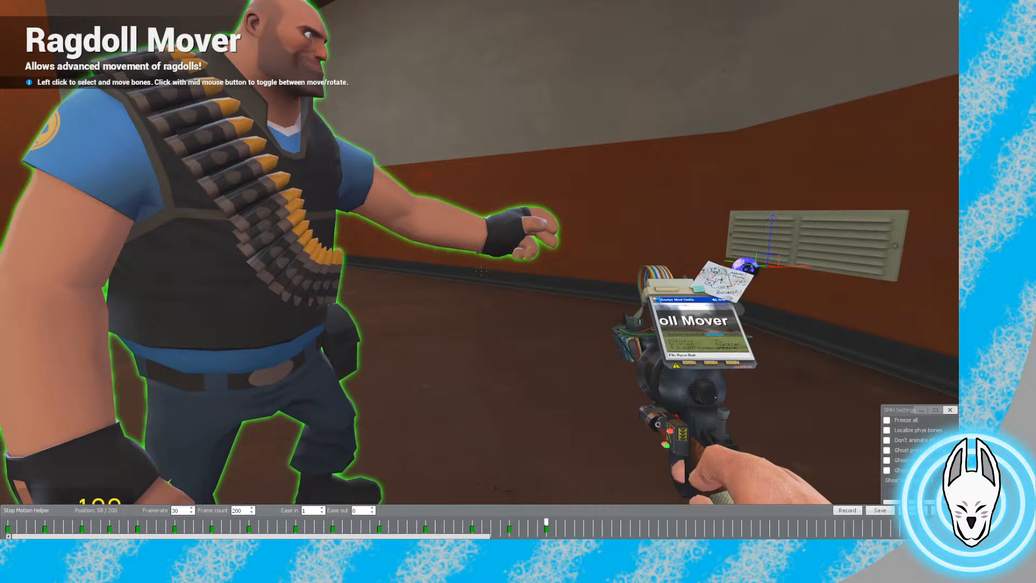
drag(556, 523, 602, 522)
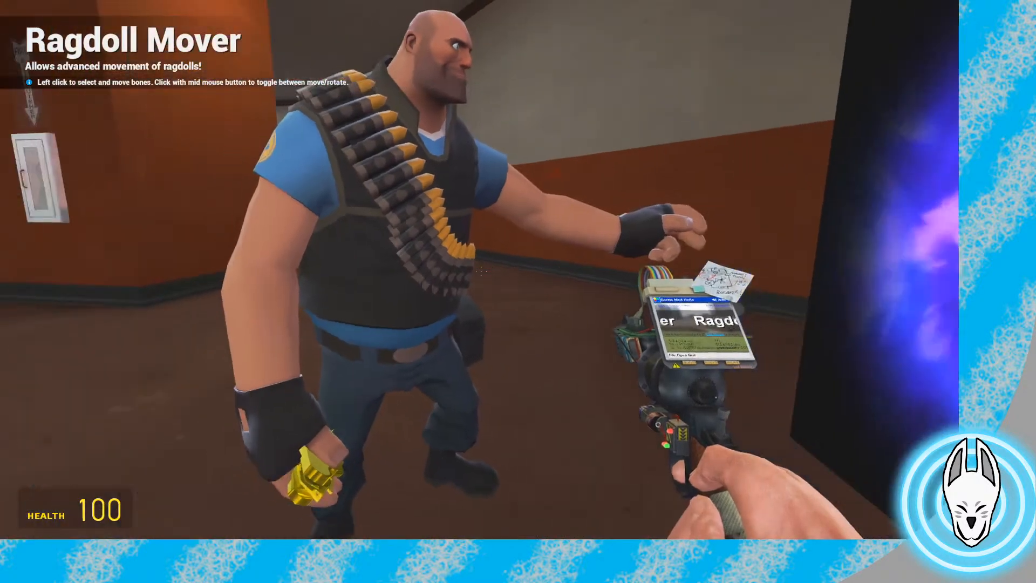
key(q)
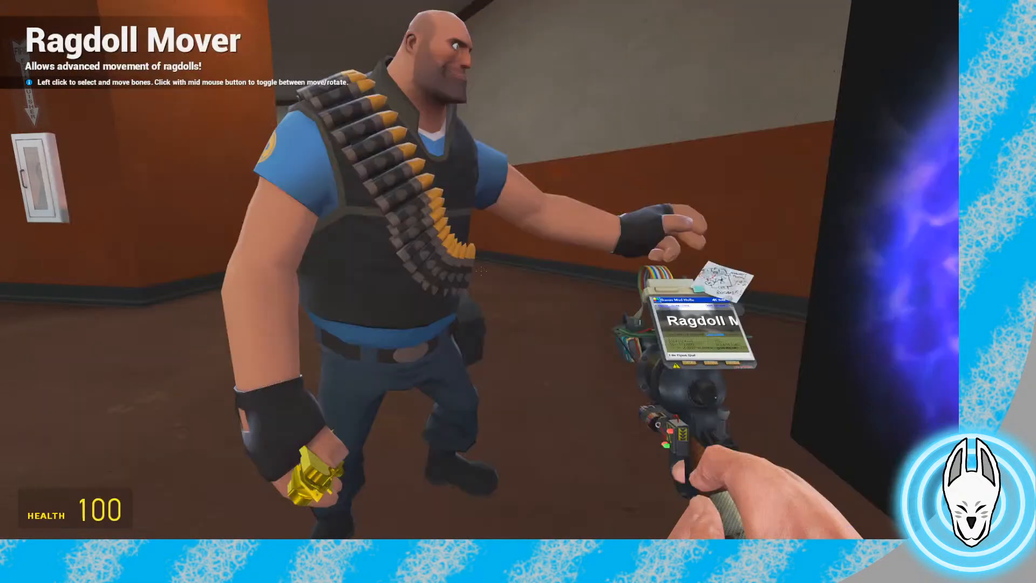
key(c)
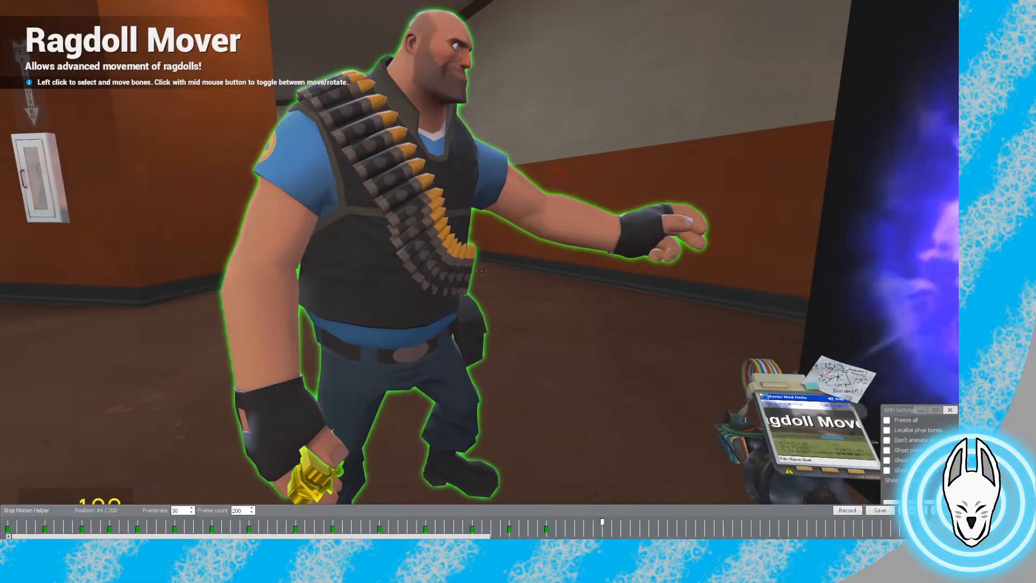
key(c)
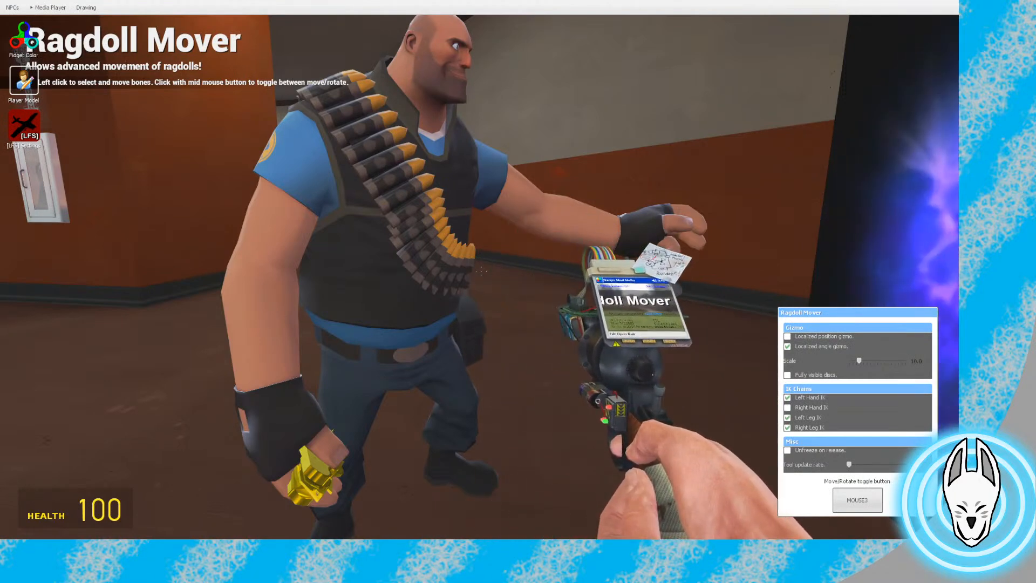
click(24, 81)
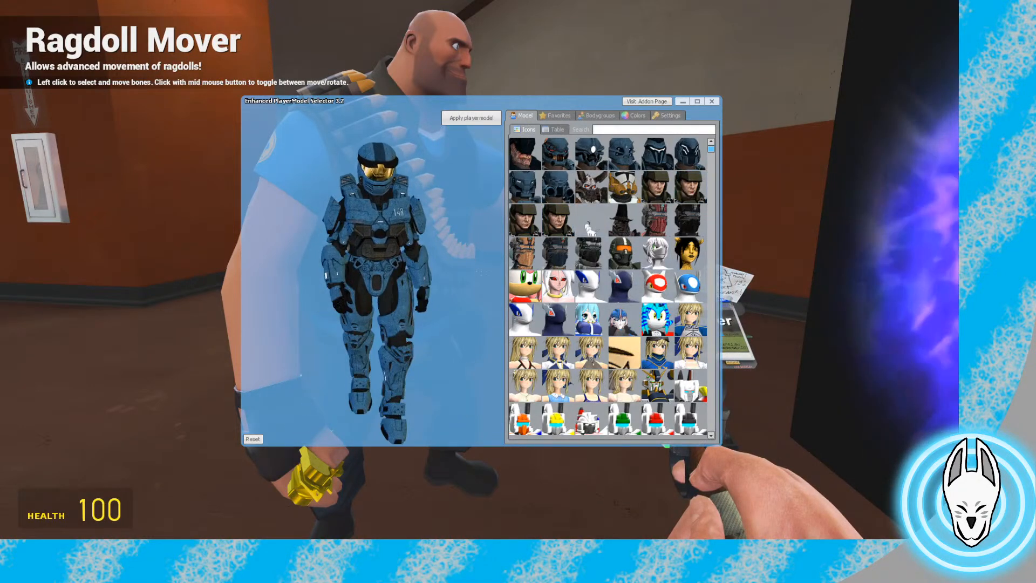
scroll(607, 289, down, 5)
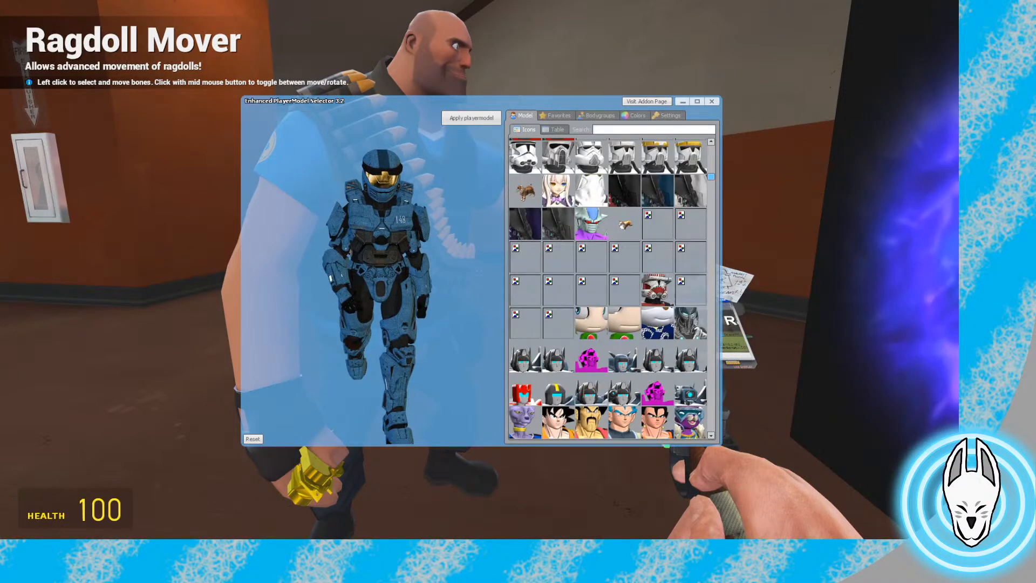
scroll(608, 289, down, 3)
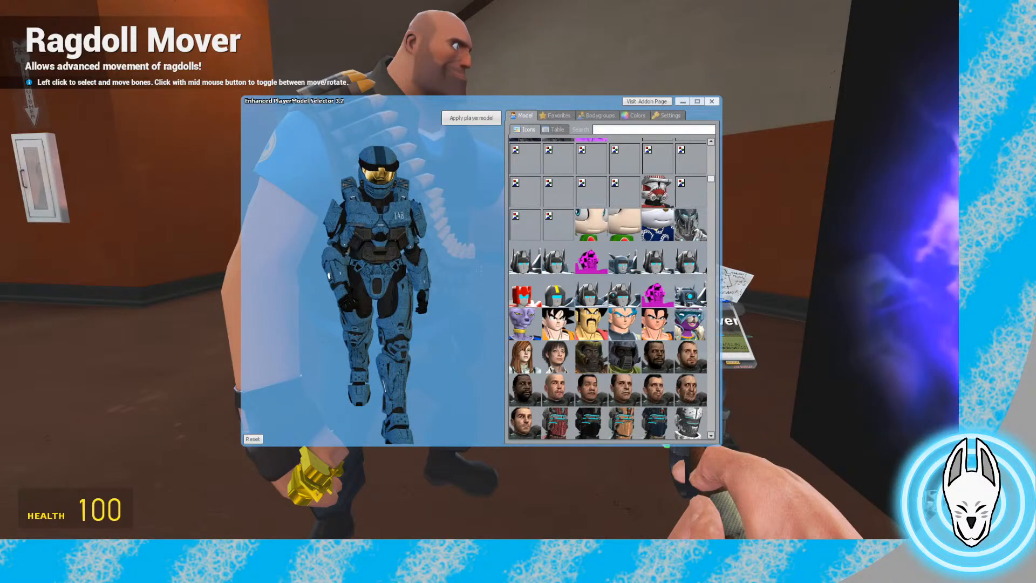
key(Escape)
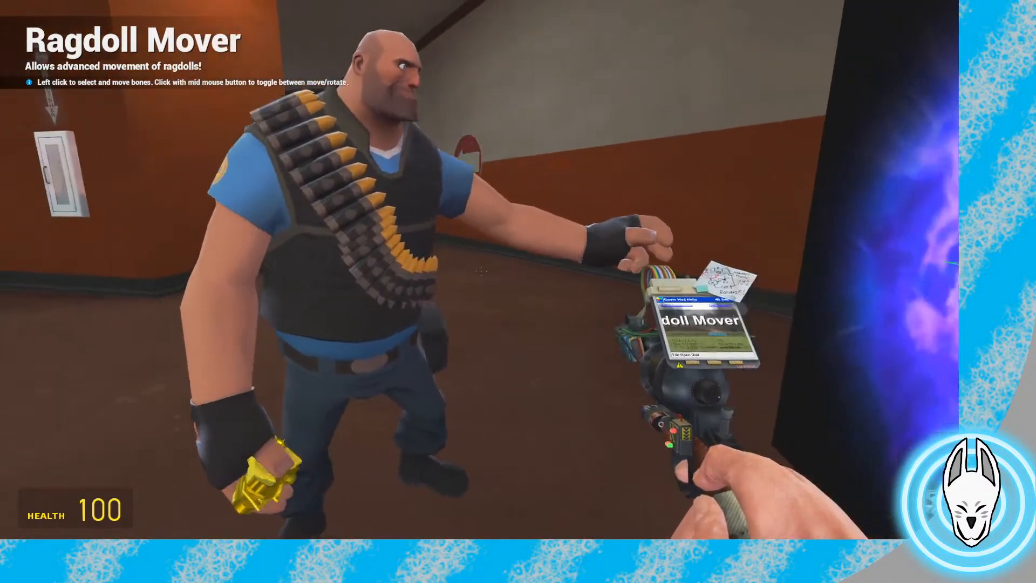
key(c)
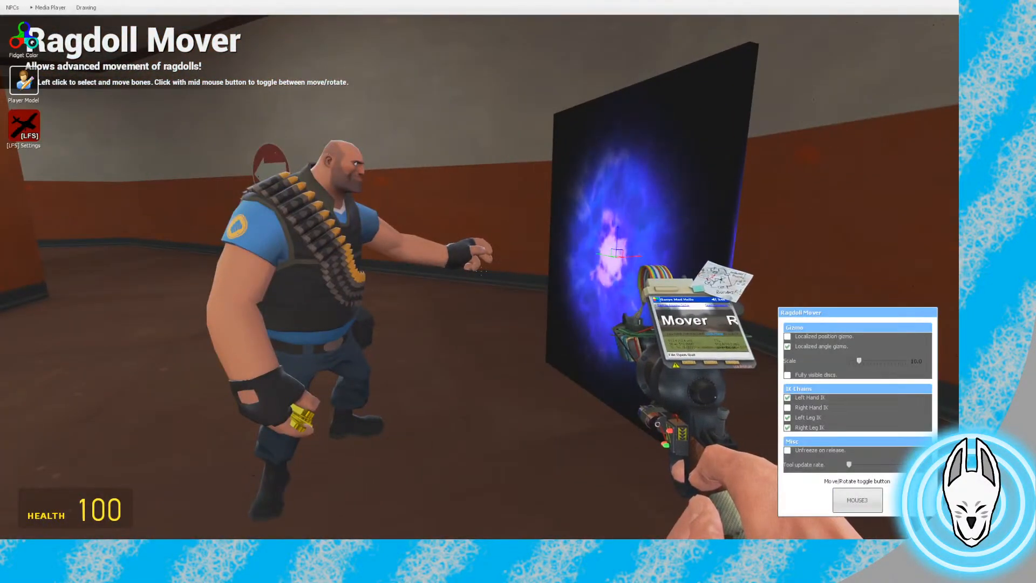
key(v)
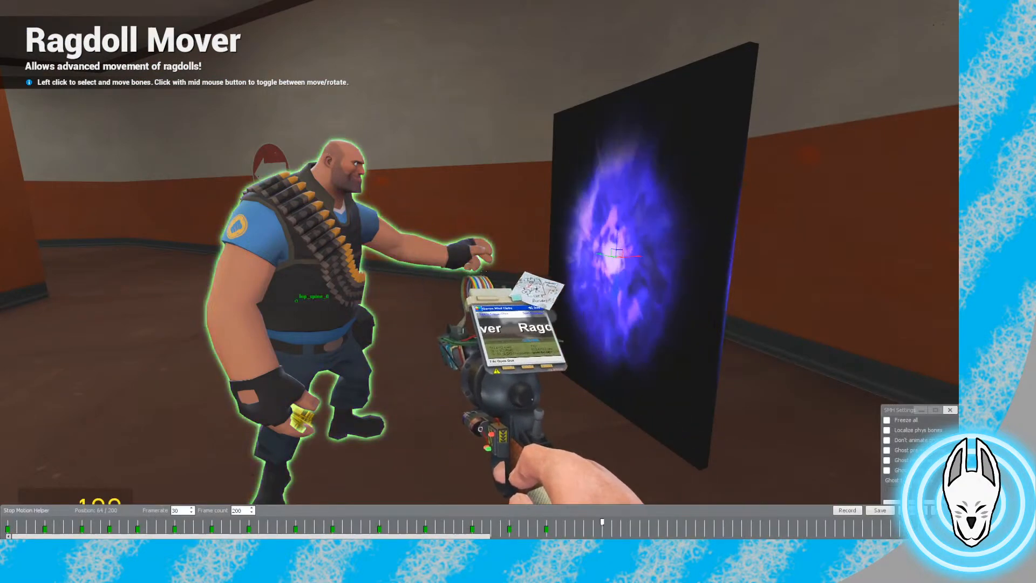
key(v)
Rotate the Heavy's left foot with the Ragdoll Mover for the pose at frame 64
key(w)
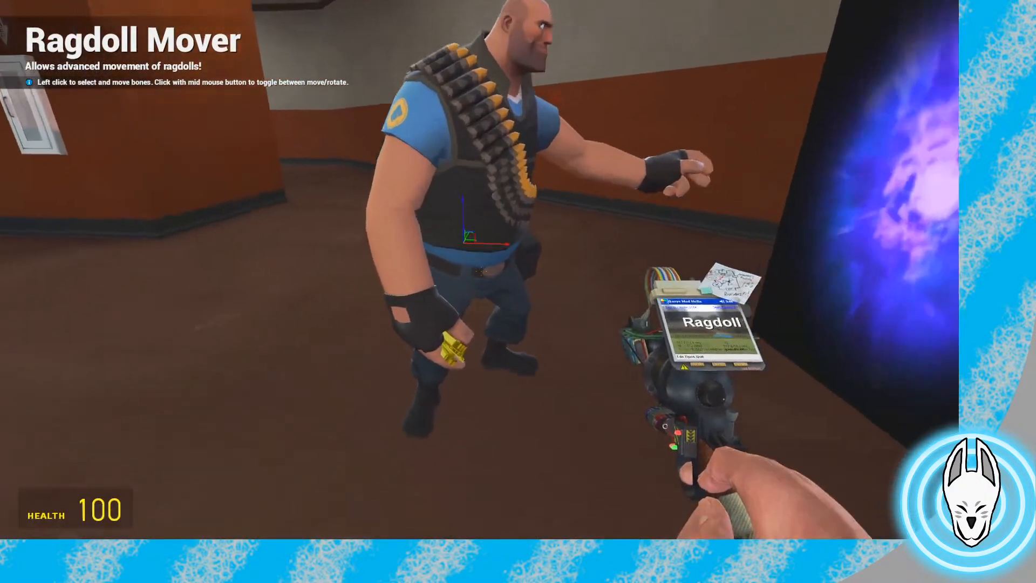
click(480, 271)
key(d)
key(q)
key(w)
key(space)
click(481, 271)
middle_click(481, 271)
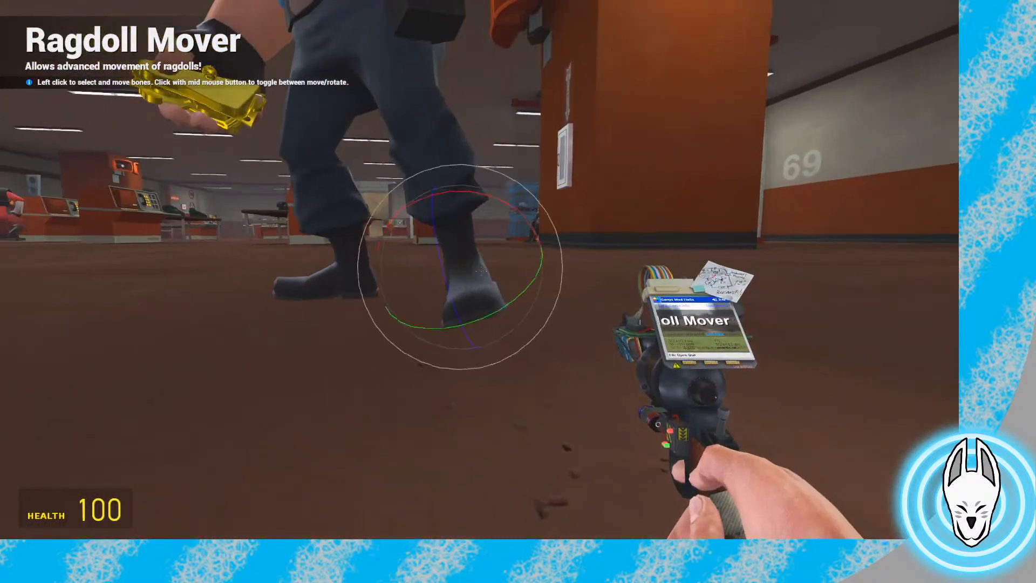
key(s)
drag(481, 271, 479, 271)
key(a)
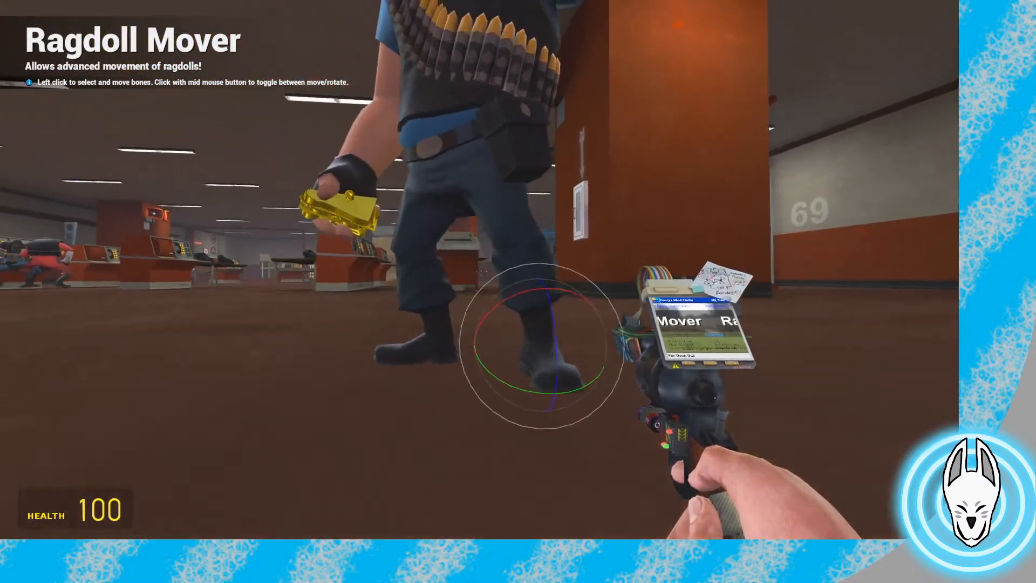
Turn off the Left Hand IK chain in the Ragdoll Mover settings
key(q)
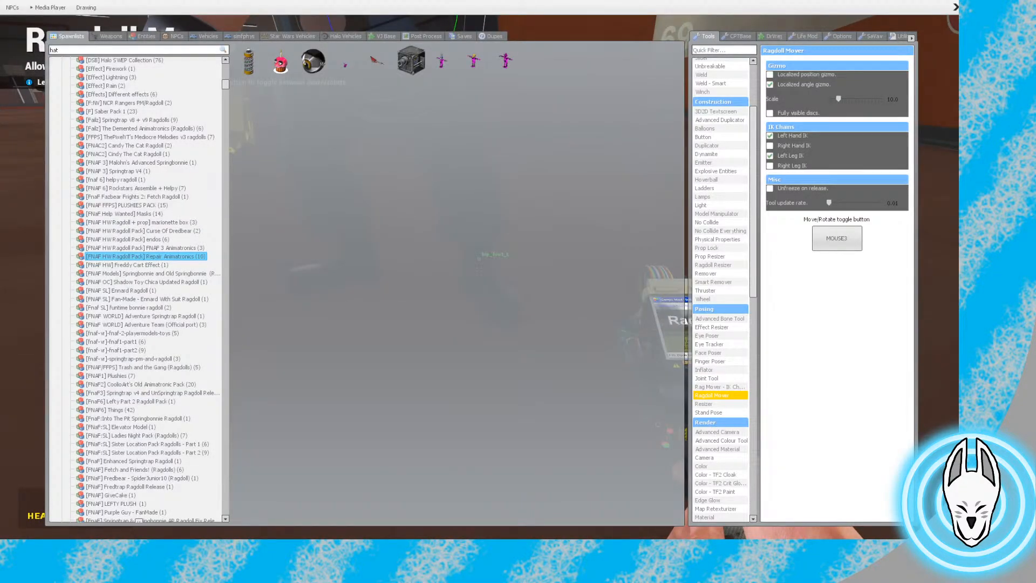
key(q)
key(s)
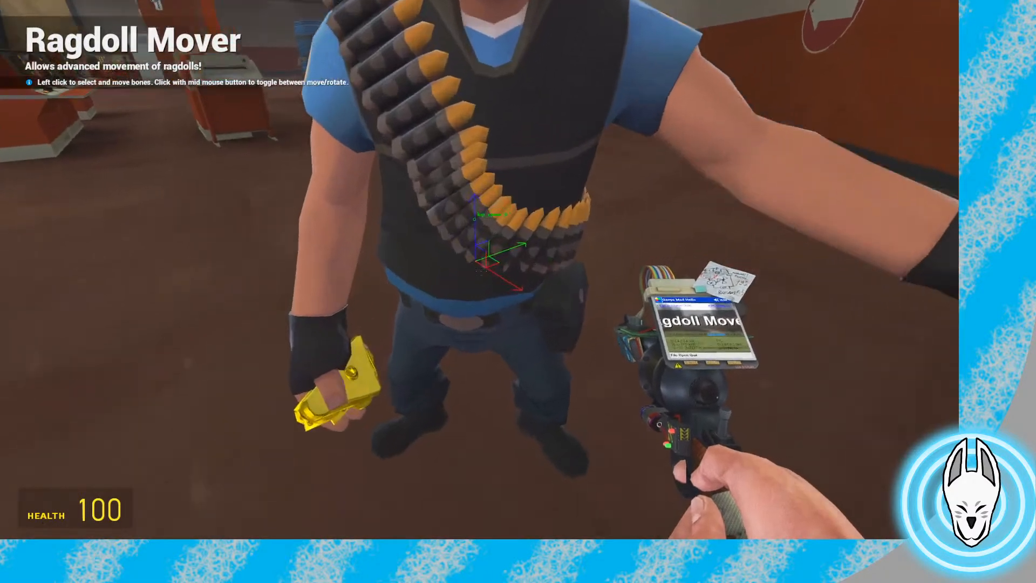
Select the Heavy's pelvis bone and rotate it for the reaction pose at frame 64
click(479, 269)
middle_click(479, 269)
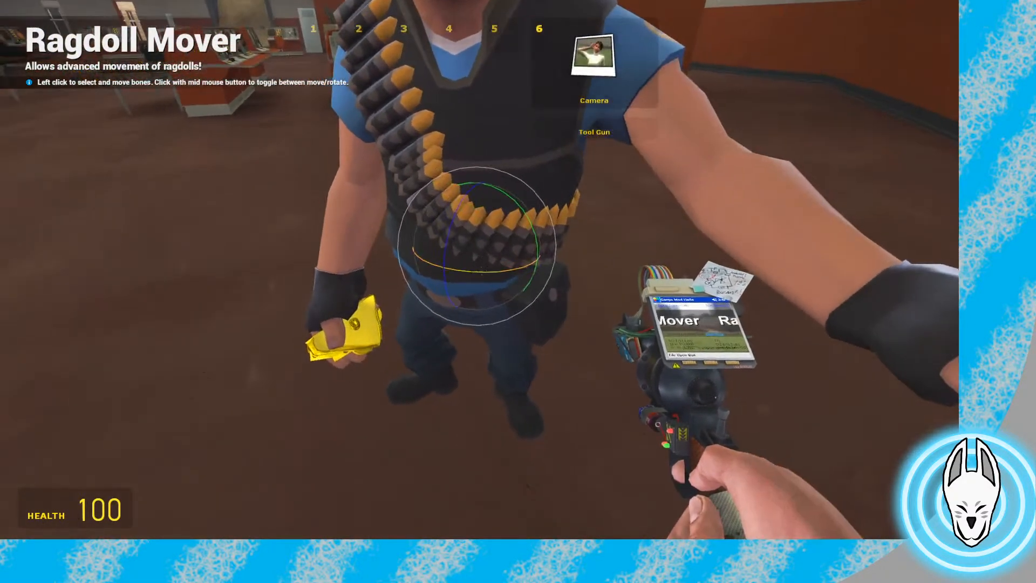
key(space)
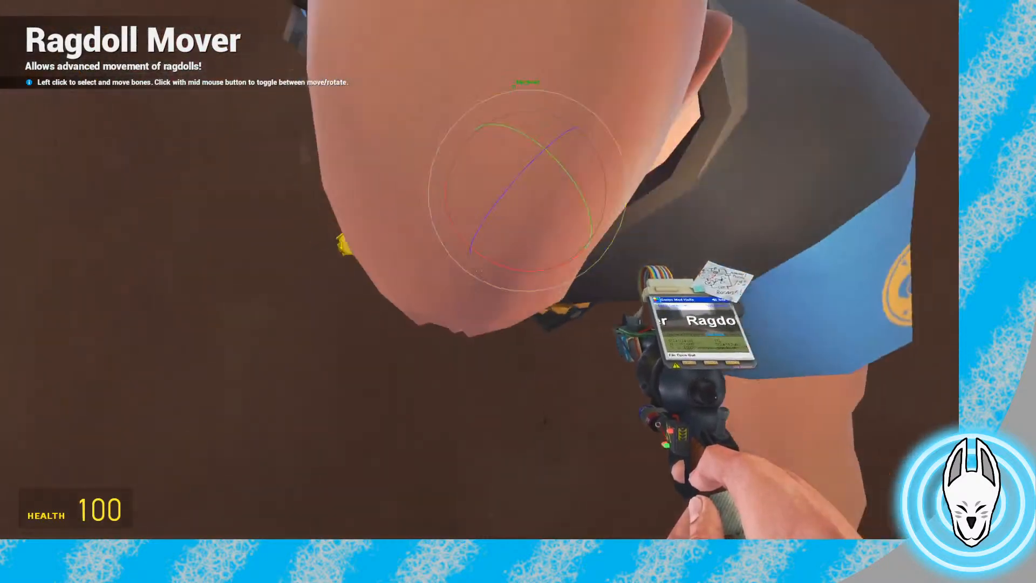
drag(480, 272, 480, 272)
key(s)
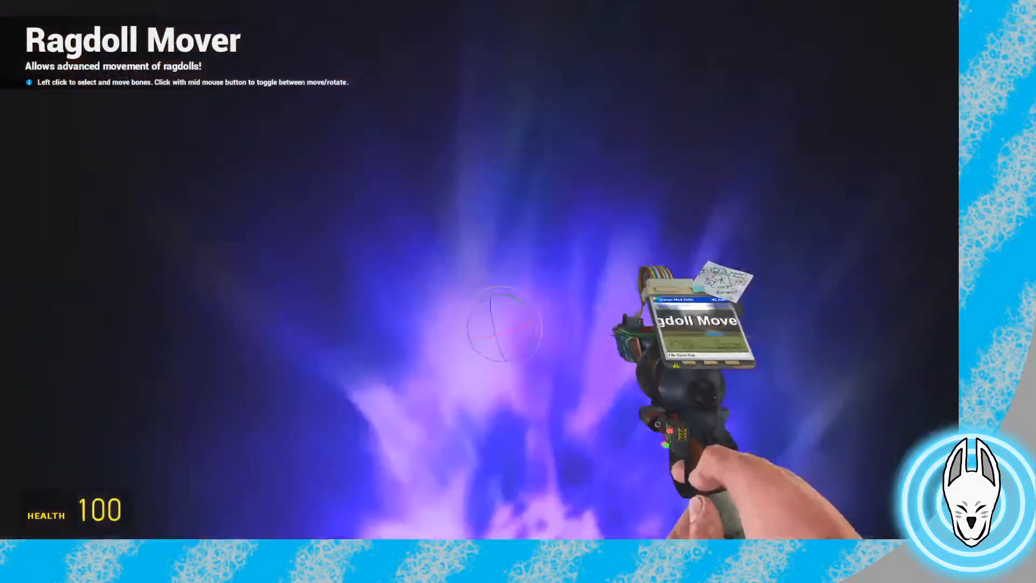
key(s)
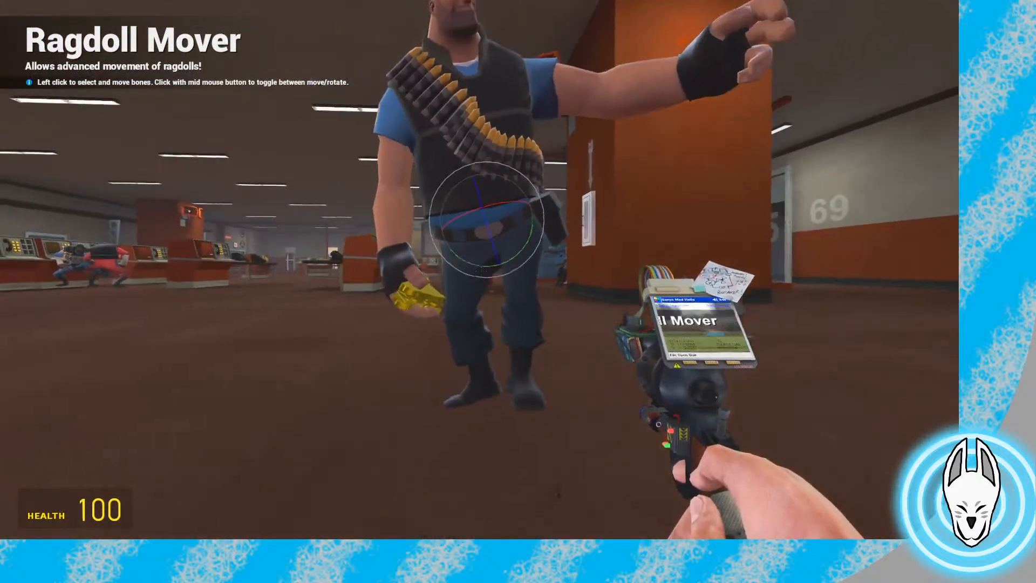
drag(479, 269, 481, 271)
key(w)
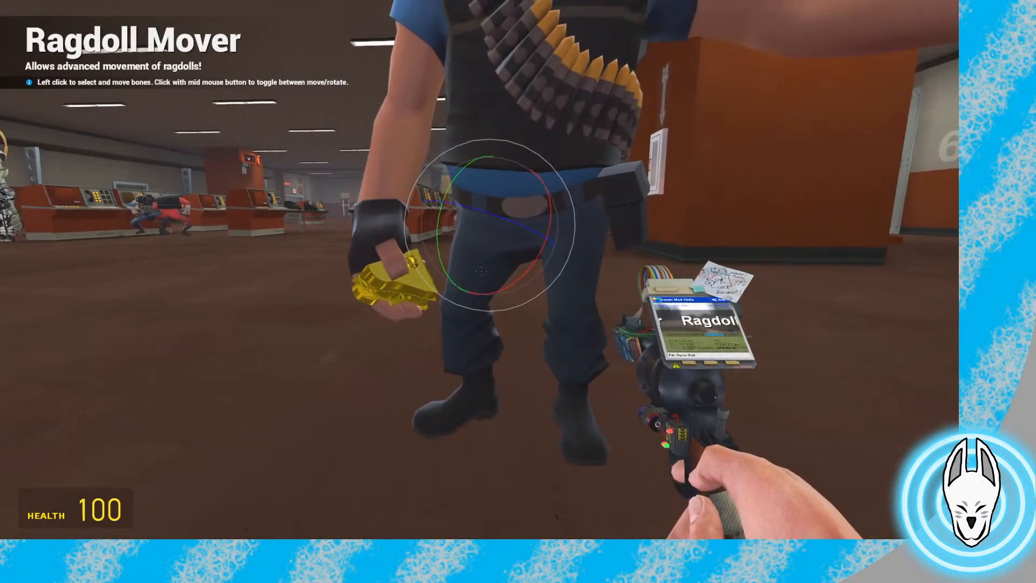
Turn on ghosting of the Heavy's previous pose and use it as reference to move and rotate his pelvis
key(c)
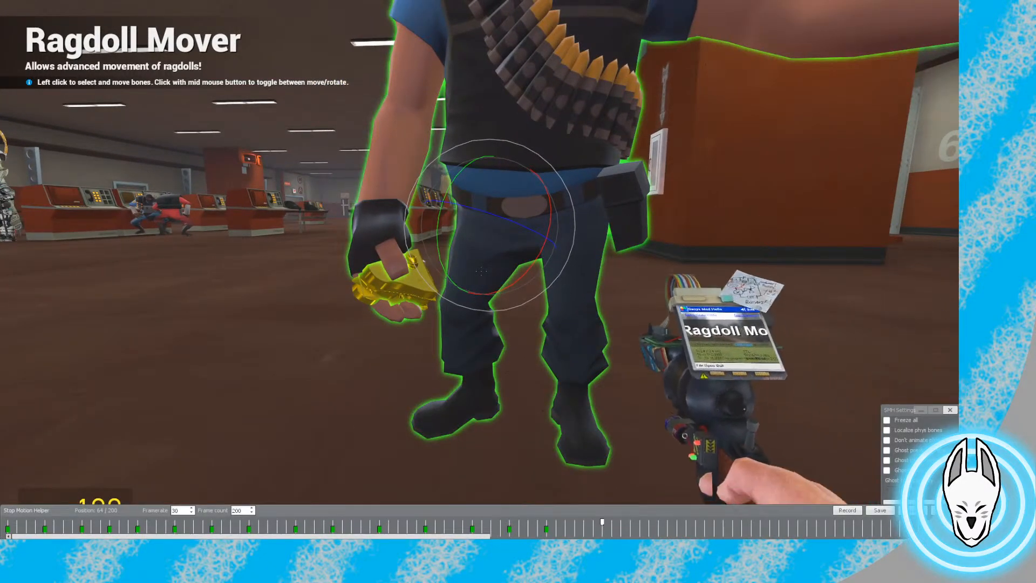
key(c)
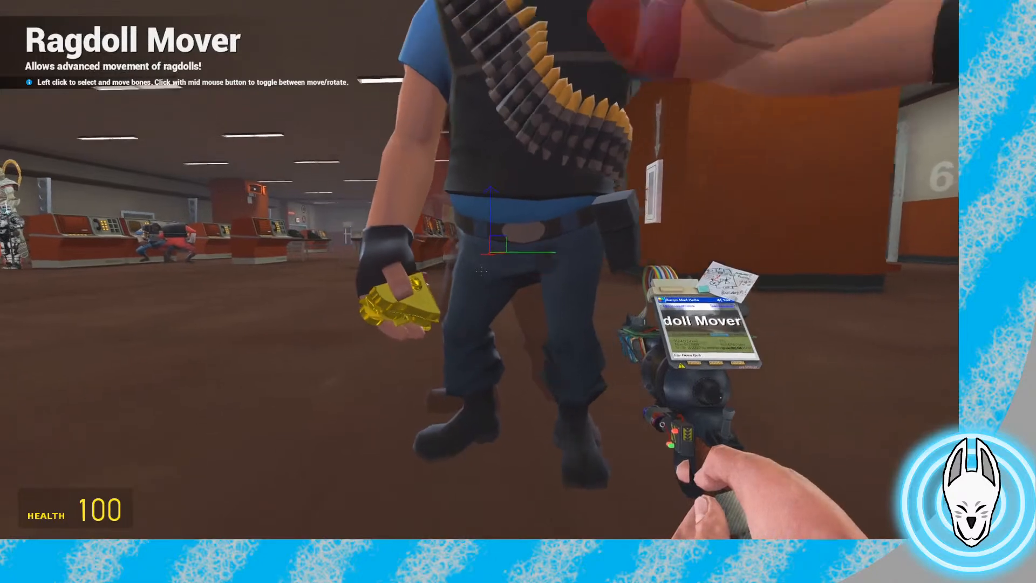
key(s)
drag(482, 271, 481, 272)
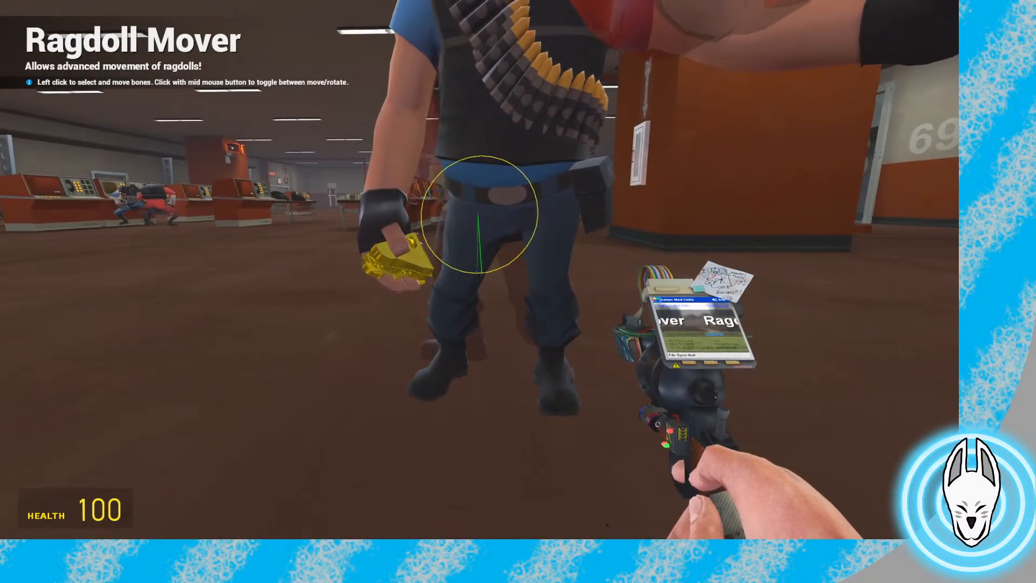
drag(482, 271, 481, 271)
key(w)
key(a)
key(s)
Pose the Heavy's right leg bent behind him by rotating and moving its leg bones
middle_click(482, 272)
click(482, 271)
key(s)
middle_click(481, 271)
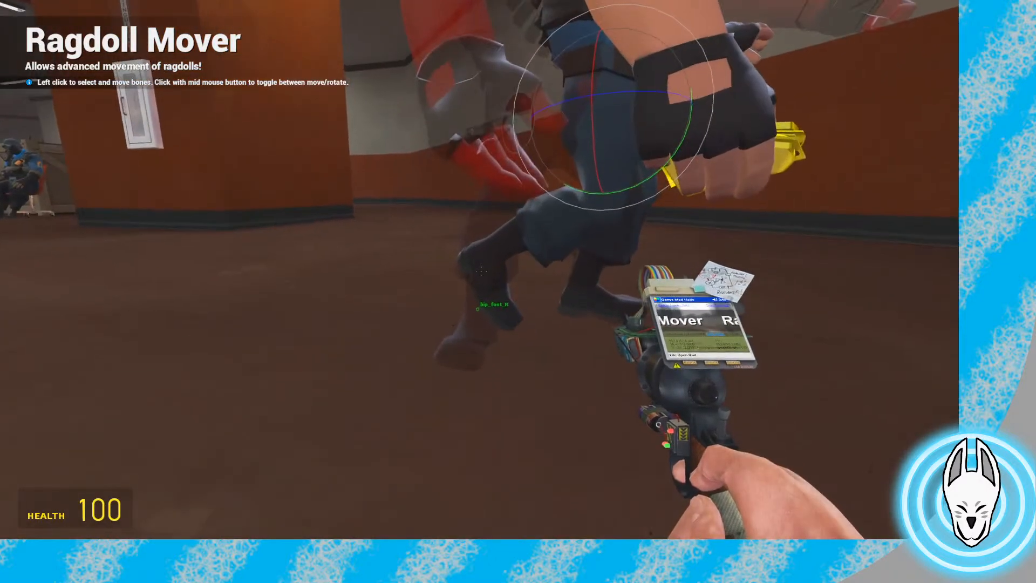
key(q)
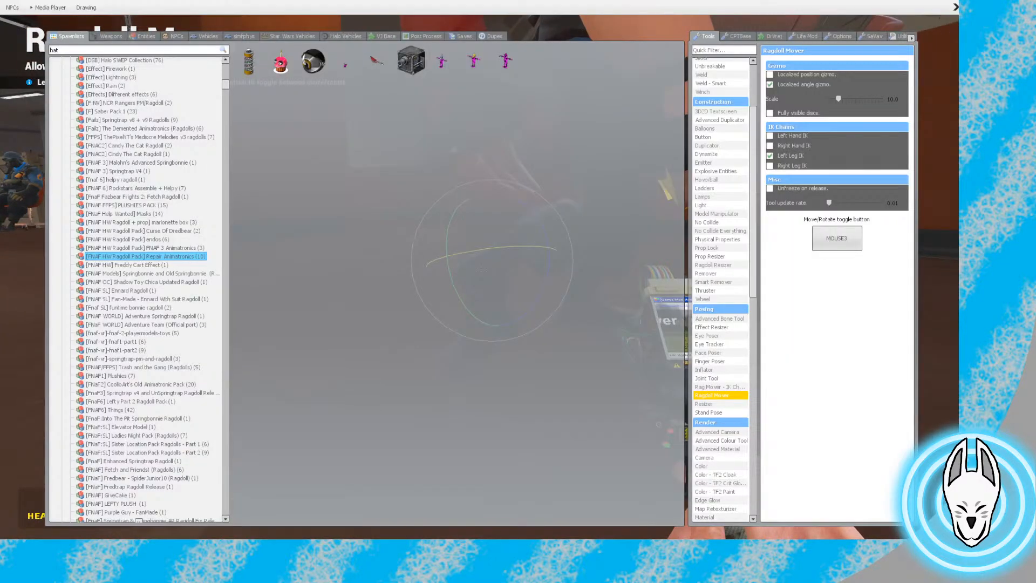
key(q)
middle_click(481, 271)
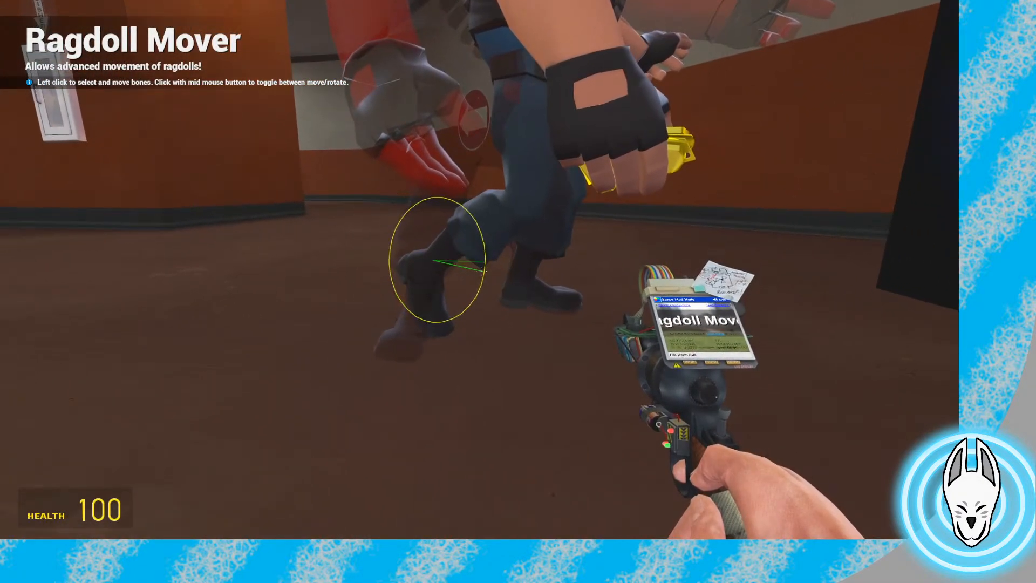
middle_click(481, 271)
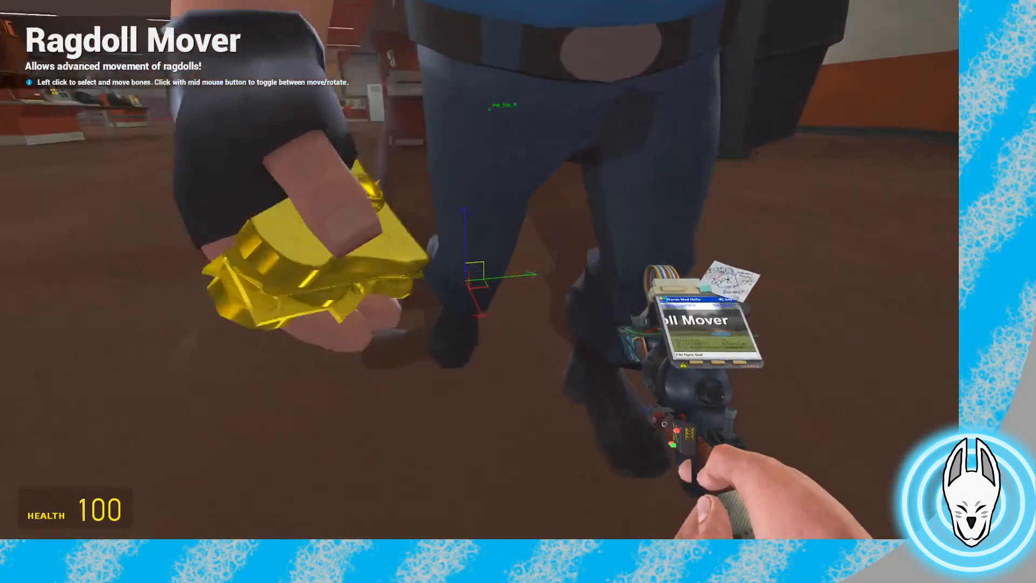
key(s)
drag(480, 271, 480, 271)
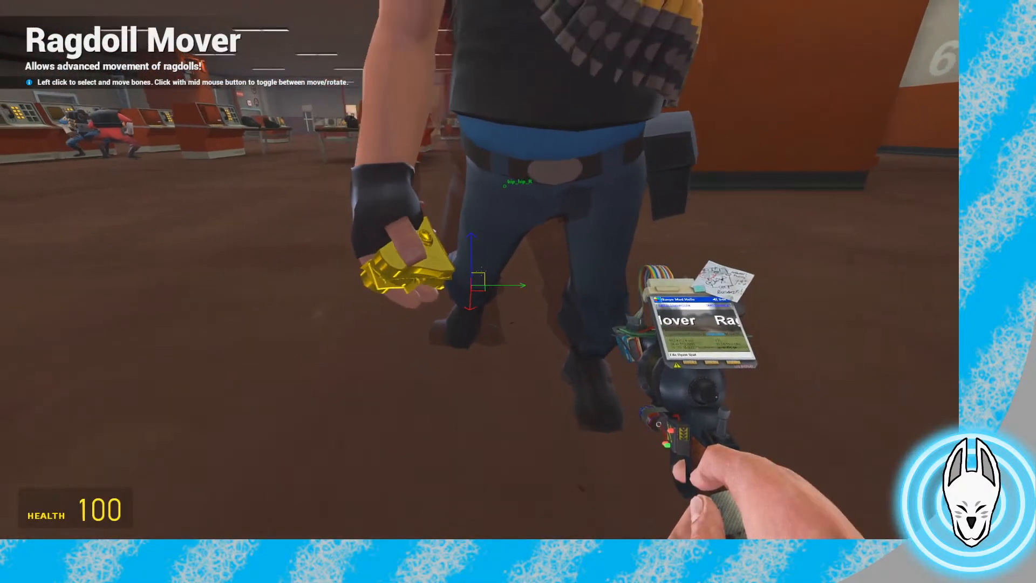
key(a)
key(s)
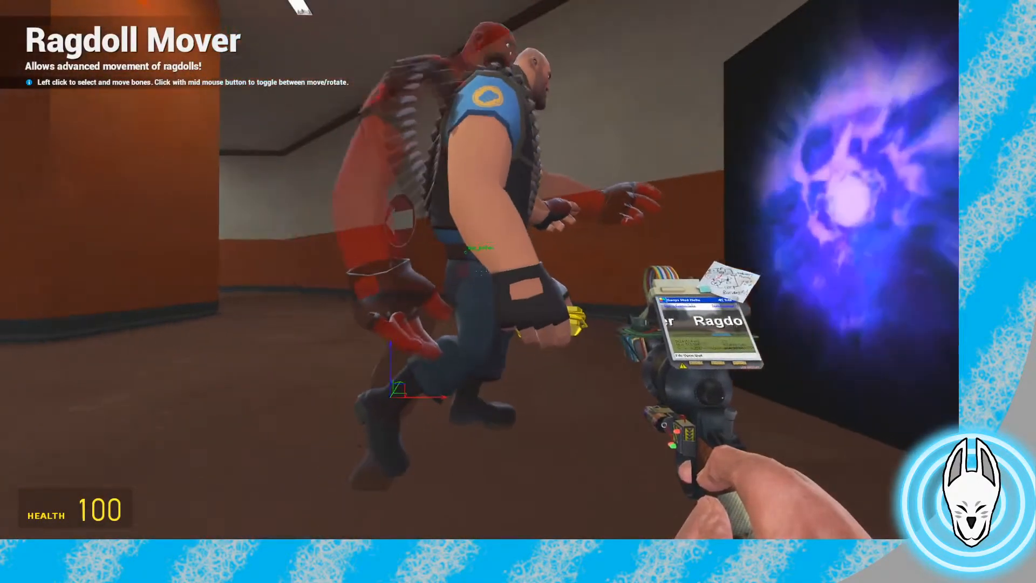
Adjust the Heavy's torso and rotate his head toward the glowing portal
click(465, 252)
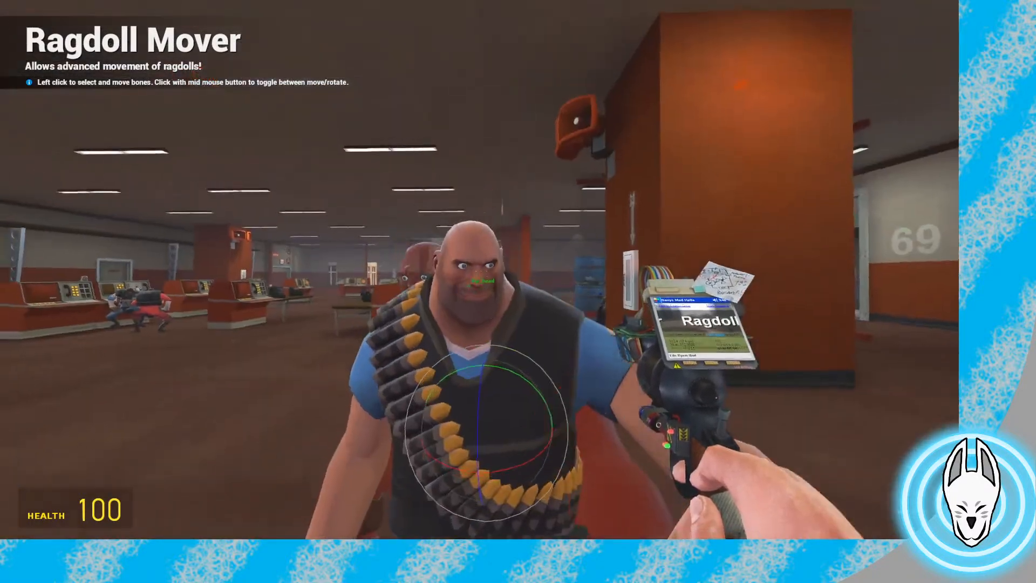
click(480, 271)
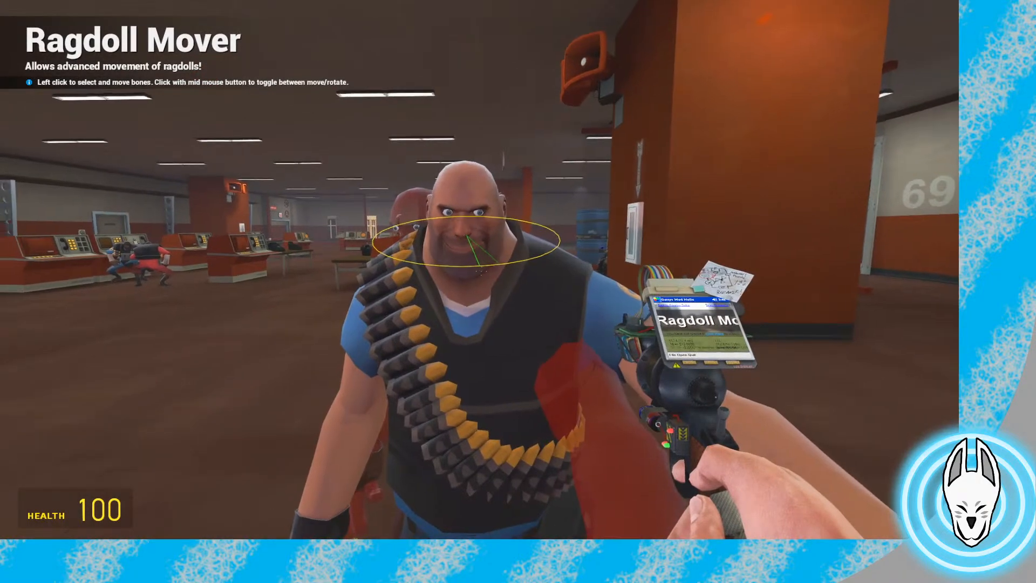
drag(481, 272, 481, 272)
key(a)
key(s)
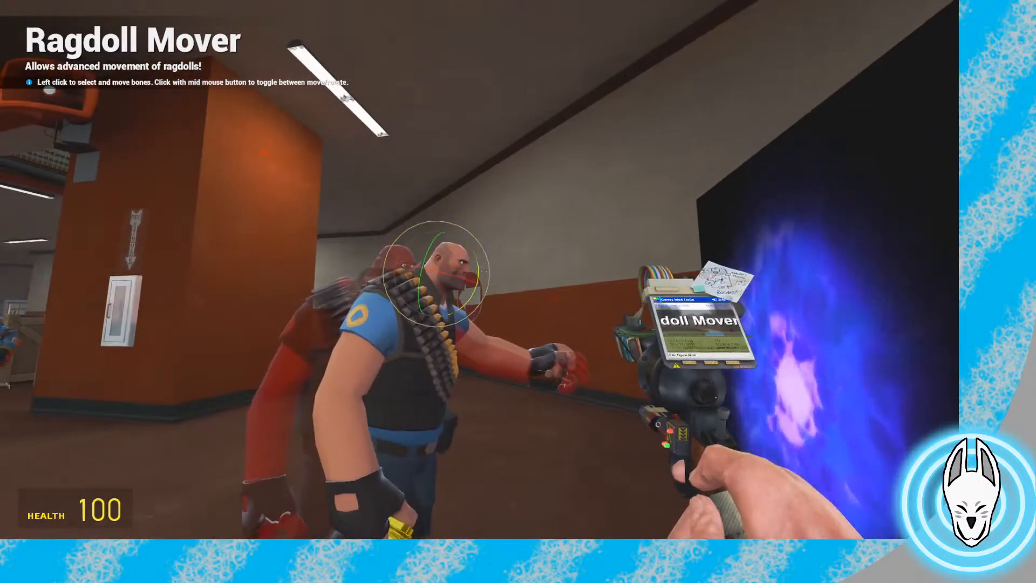
Use the Eye Poser for the Heavy's eye direction, returning to the Ragdoll Mover when done
key(q)
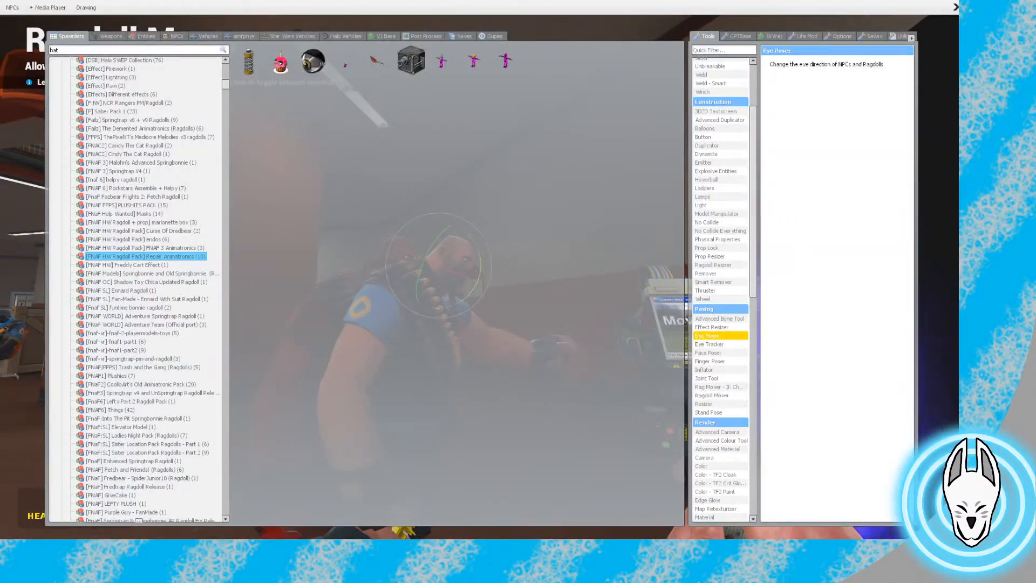
click(707, 335)
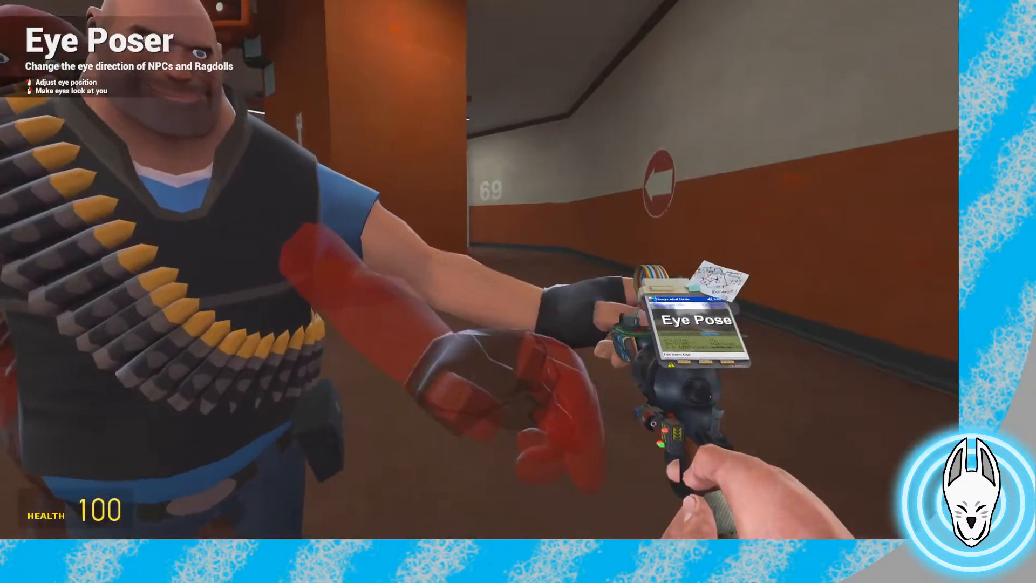
key(q)
click(712, 395)
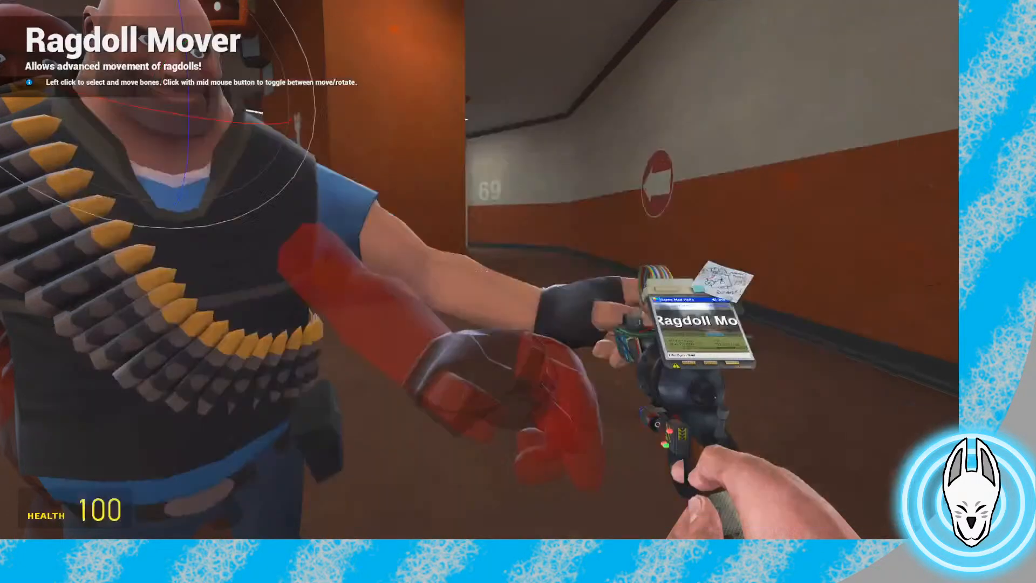
Lower the Heavy's outstretched left arm toward his side by rotating the upper arm and forearm
click(480, 271)
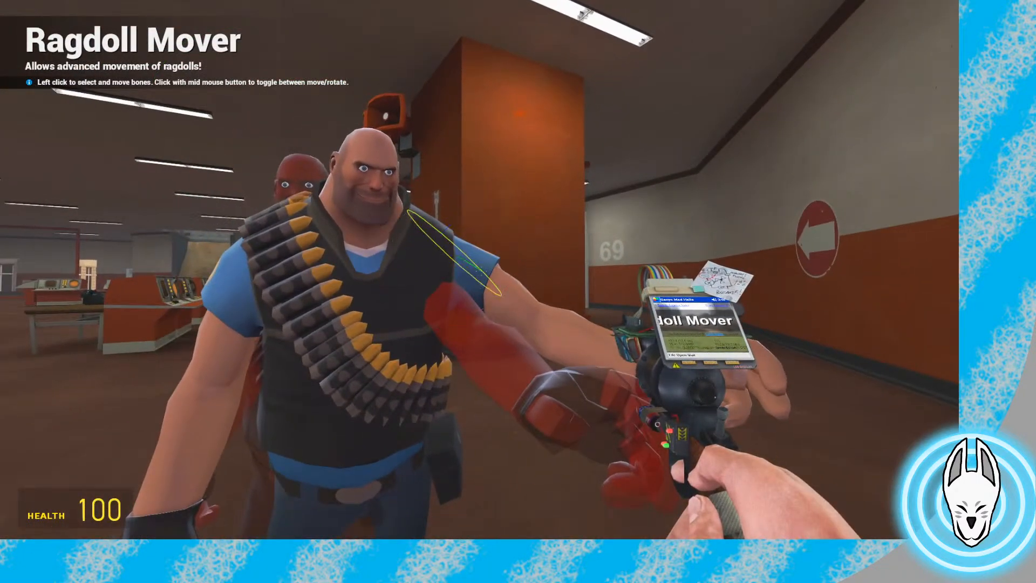
key(d)
drag(479, 252, 465, 277)
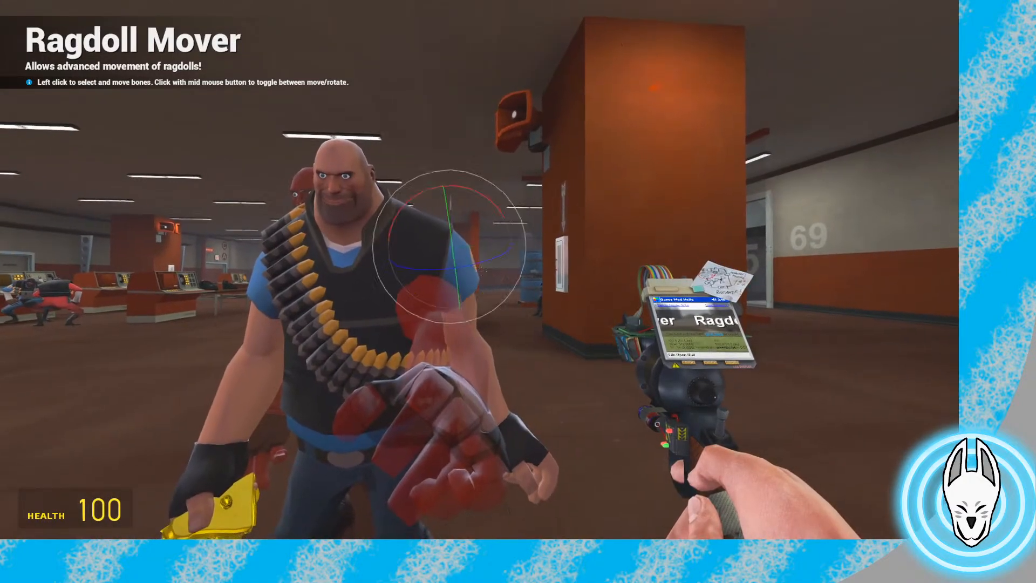
key(w)
click(479, 270)
key(d)
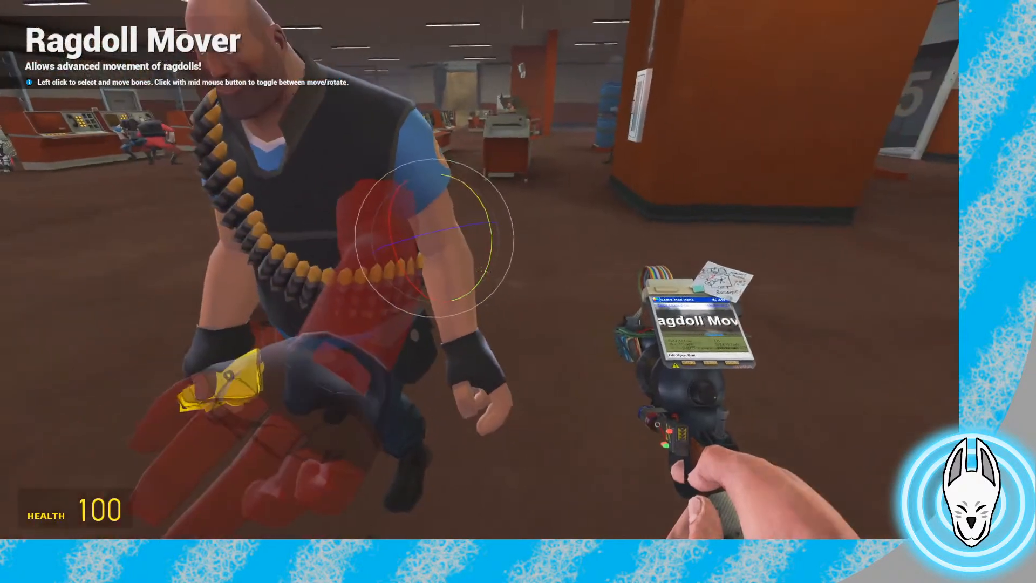
drag(479, 269, 479, 270)
middle_click(480, 270)
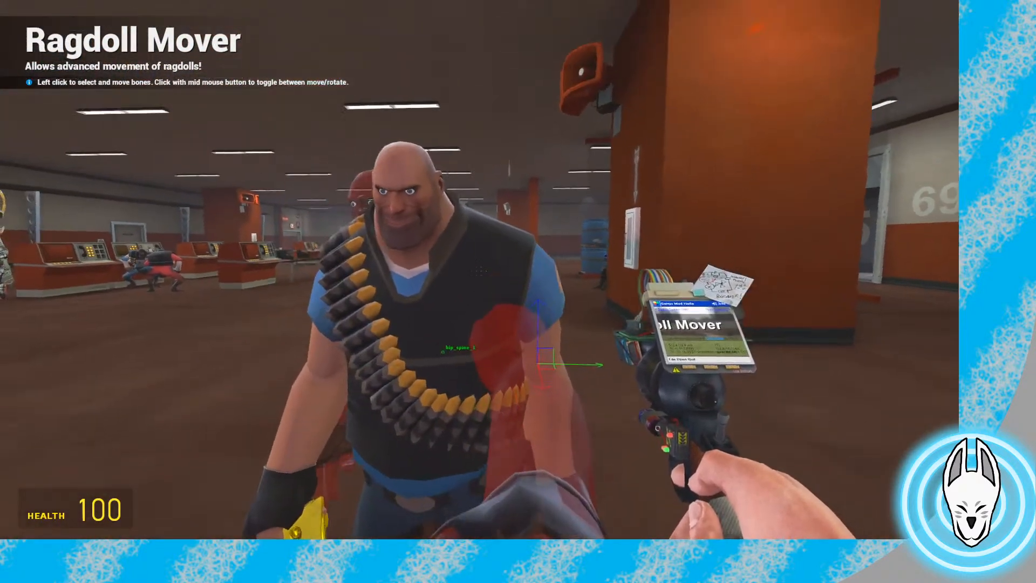
Select the Heavy's upper spine and rotate his chest to refine the pose facing the portal
key(s)
click(480, 271)
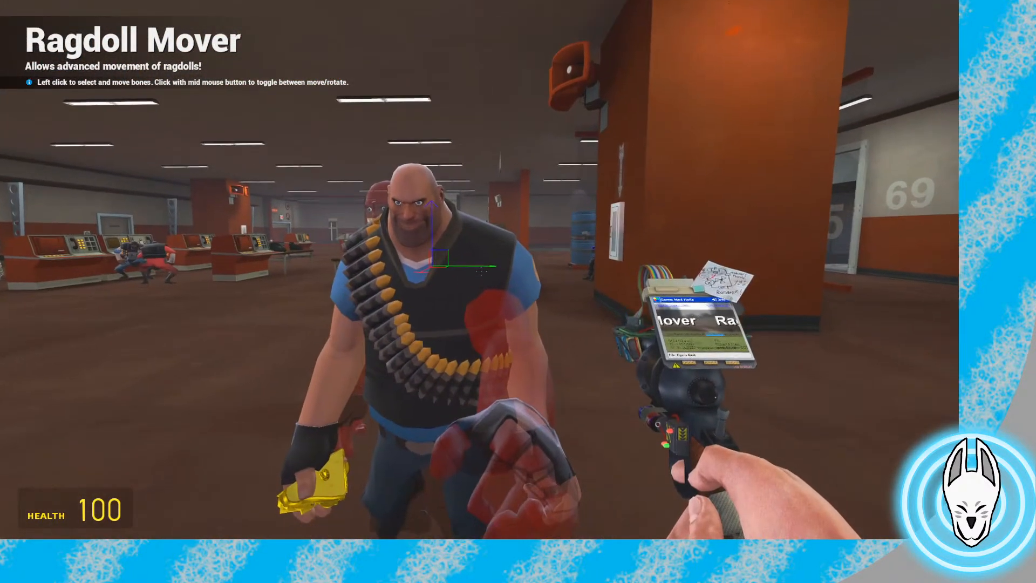
middle_click(480, 269)
drag(479, 270, 479, 270)
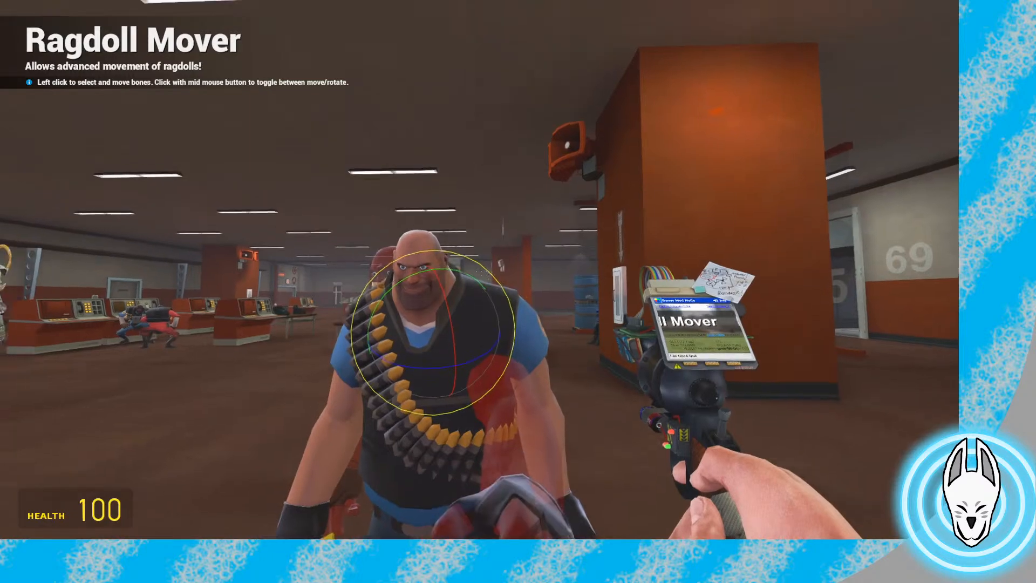
key(a)
key(d)
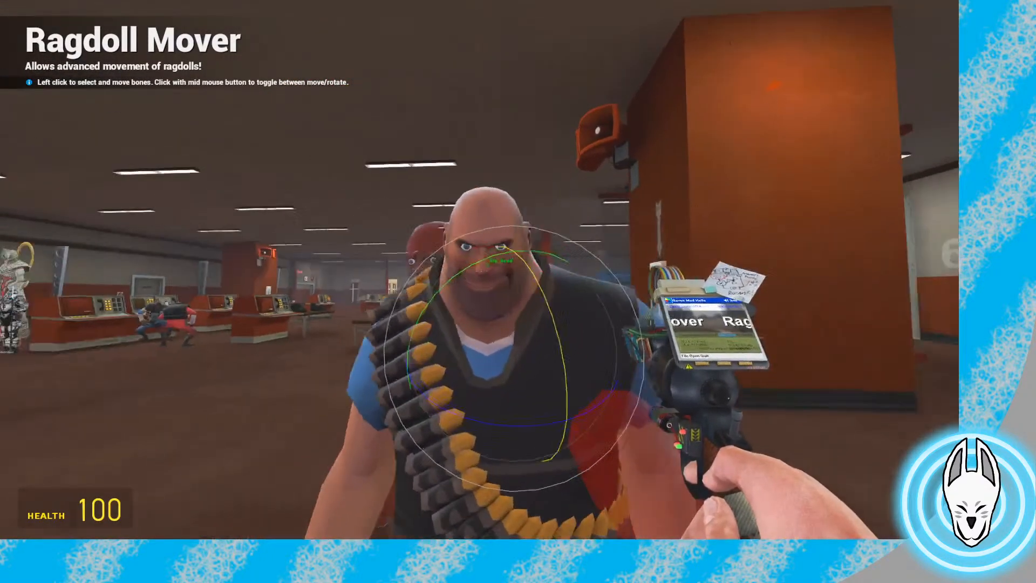
key(a)
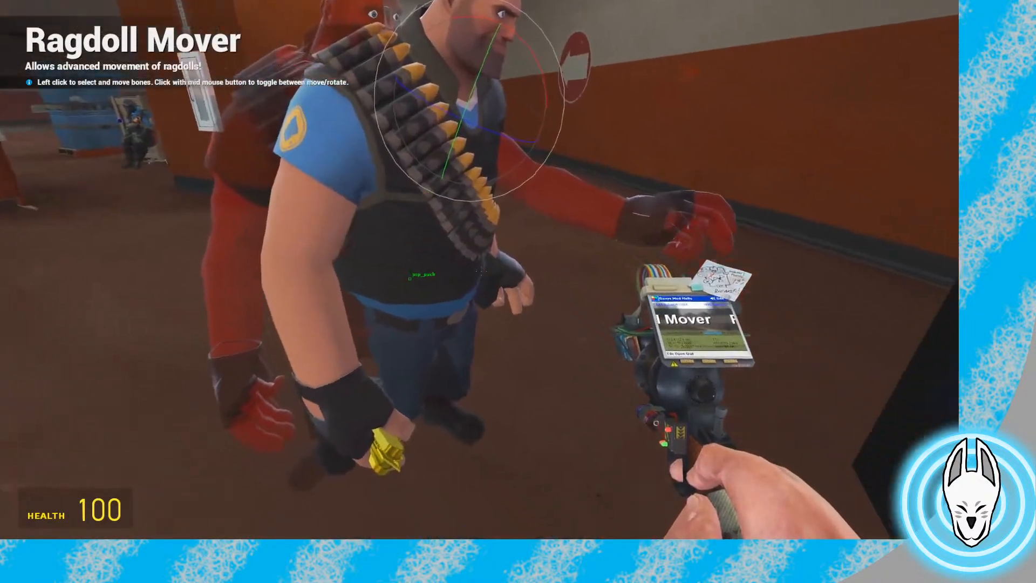
Rotate the Heavy's left hand at the wrist to suit the lowered arm
key(d)
click(480, 271)
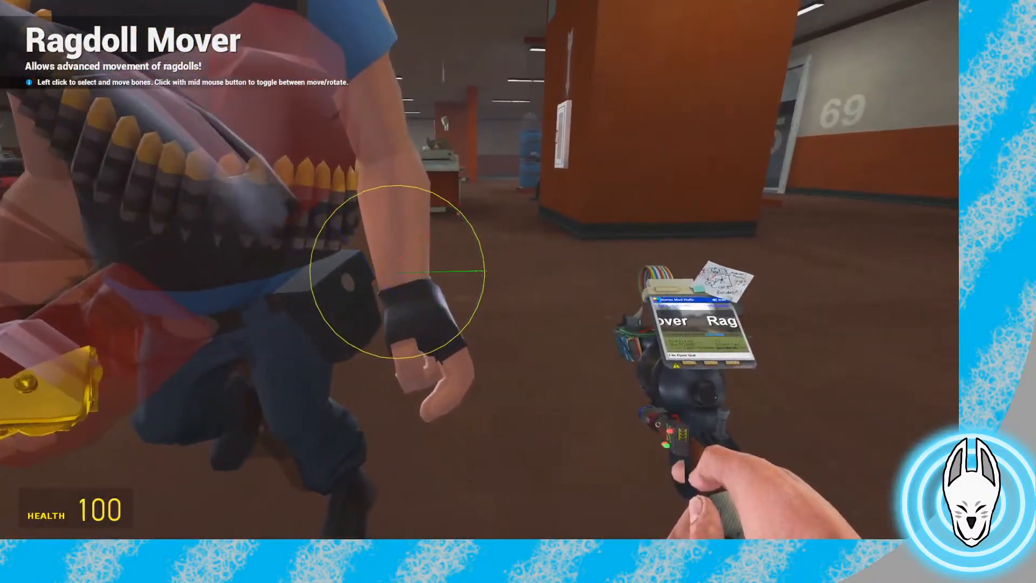
drag(480, 271, 478, 300)
Select the Heavy's right upper arm and rotate it at the shoulder
key(a)
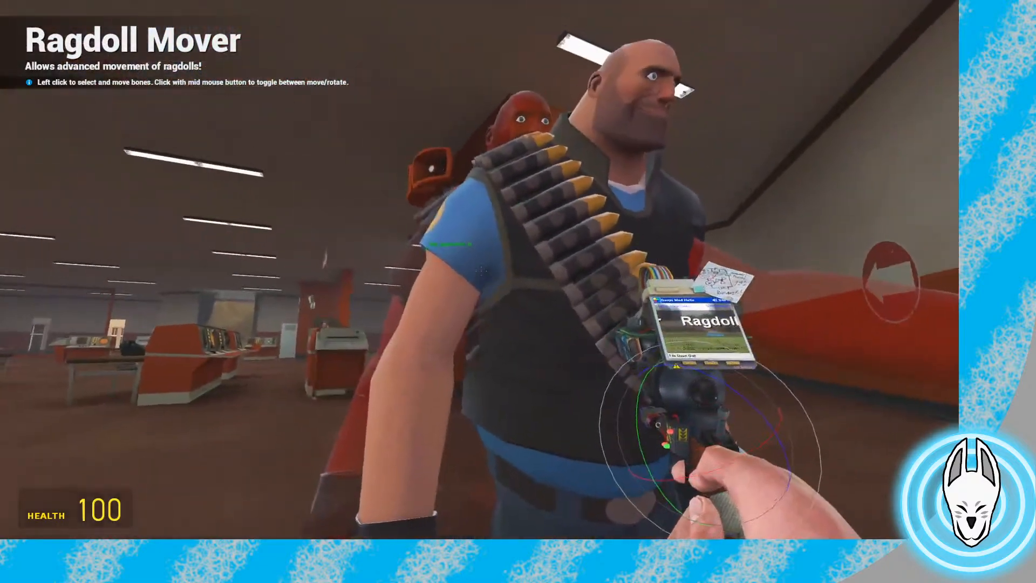
click(480, 270)
key(s)
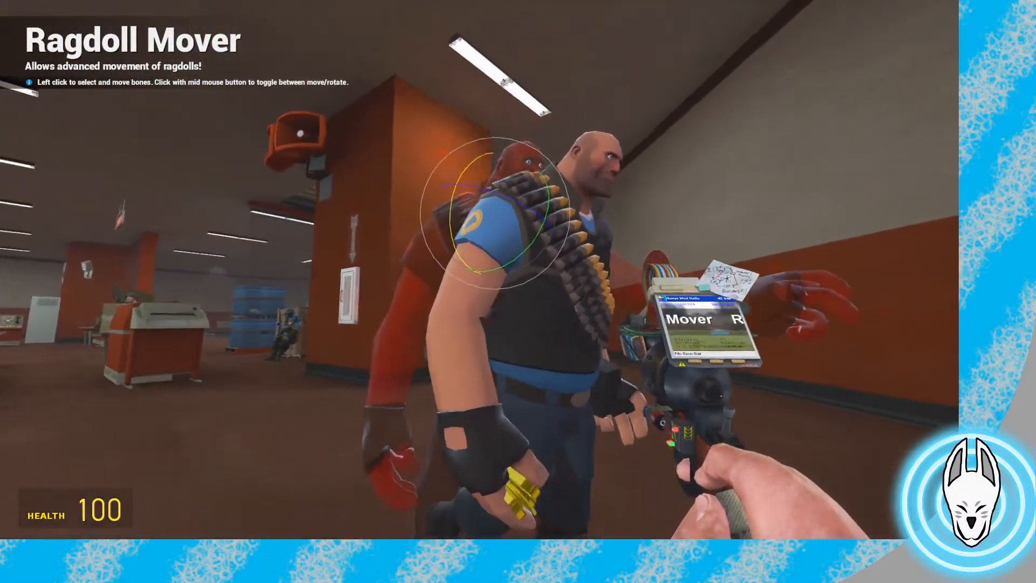
key(a)
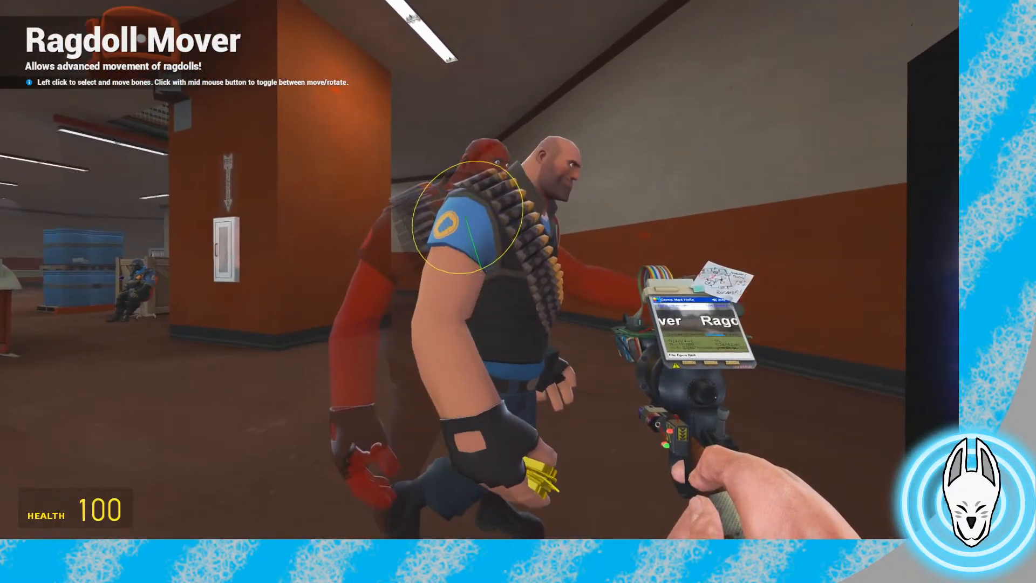
key(d)
key(d)
key(a)
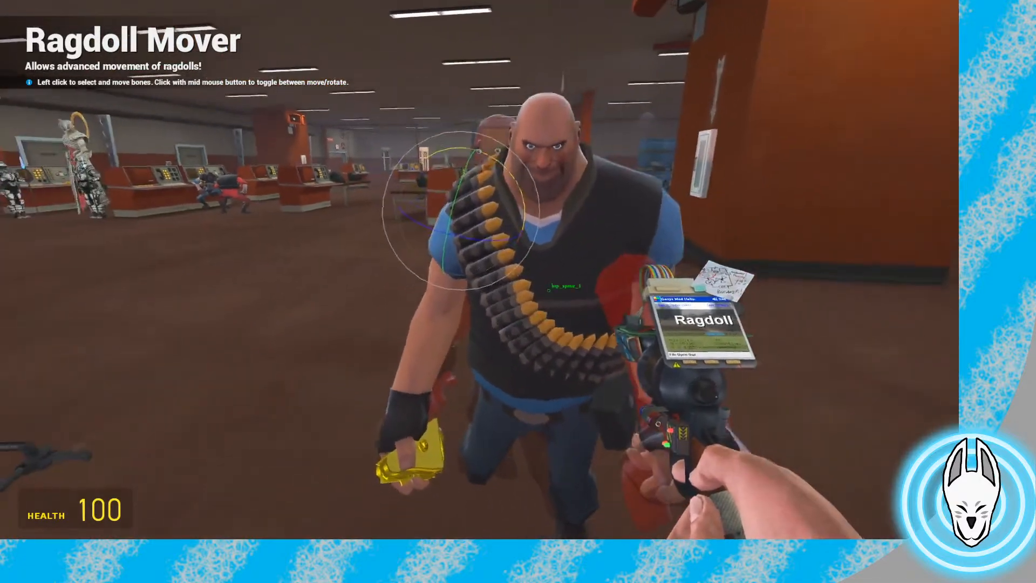
Refine the rotation of the Heavy's right upper arm so it hangs closer to his side
key(w)
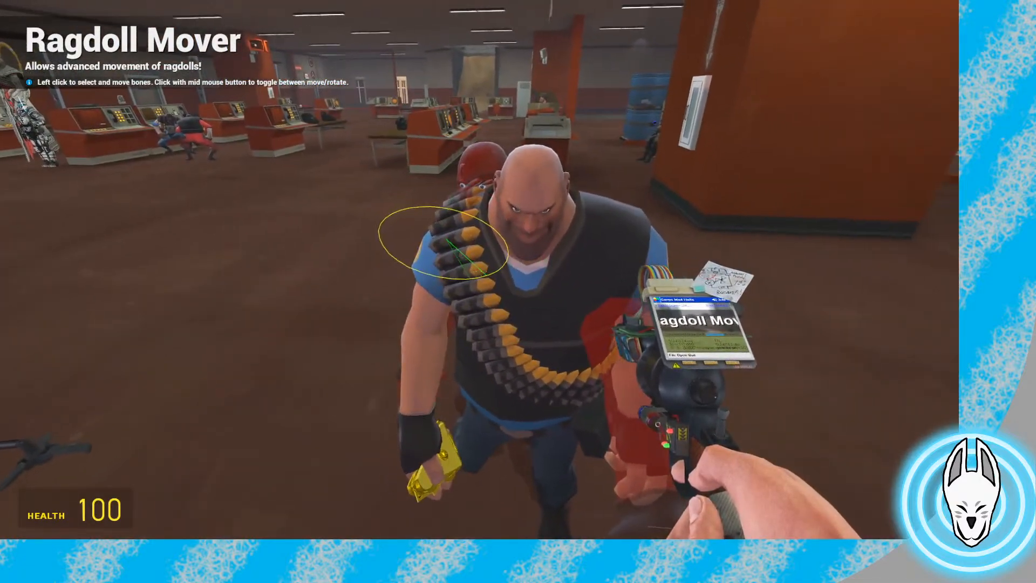
key(w)
key(d)
key(s)
drag(479, 269, 479, 269)
Adjust the Heavy's lowered left arm to suit the relaxed pose
key(a)
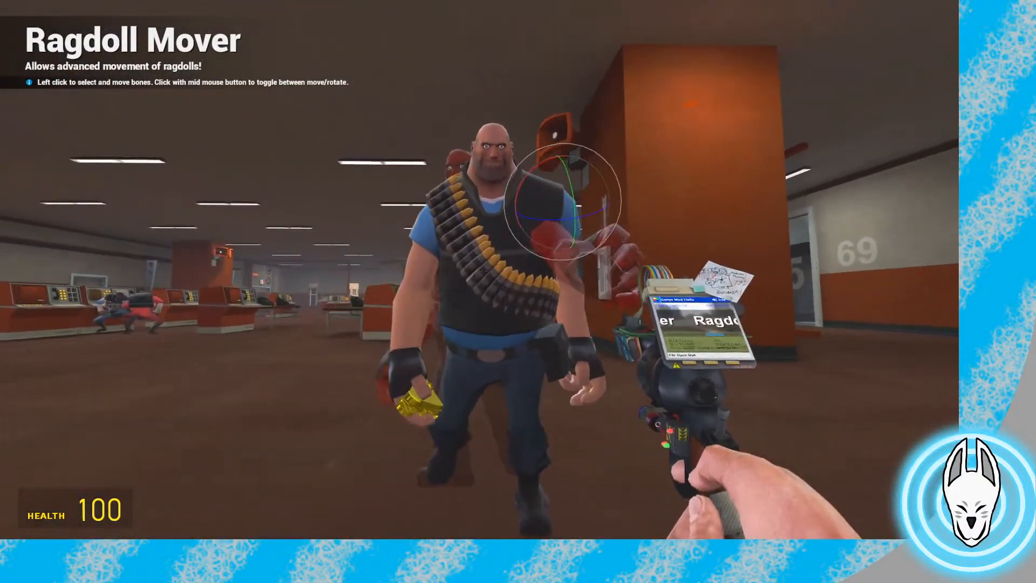
key(a)
key(d)
click(480, 269)
Load the Heavy's left hand into the Finger Poser tool and bend the base joints of his fingers
key(q)
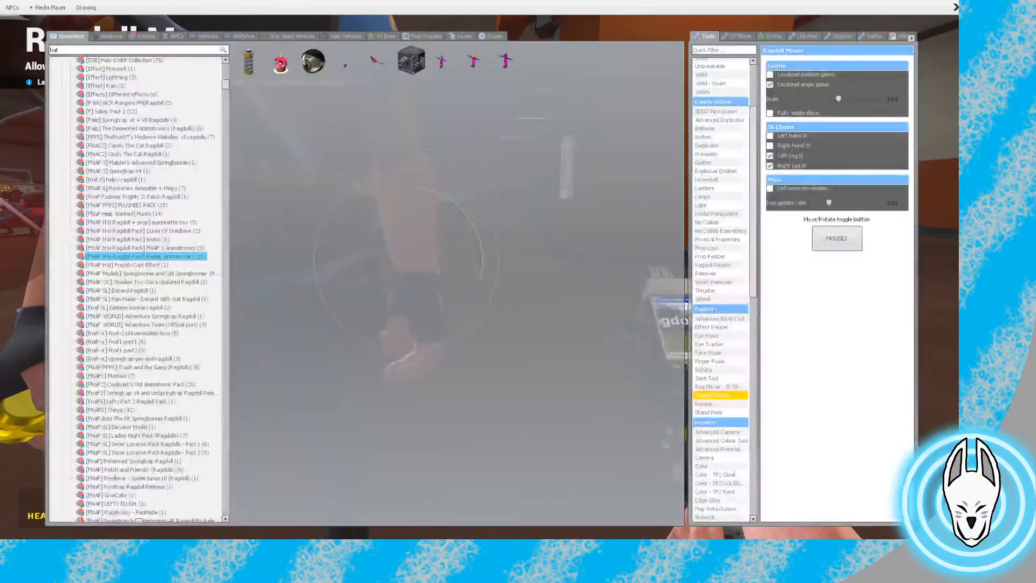
click(710, 362)
key(w)
right_click(479, 269)
key(c)
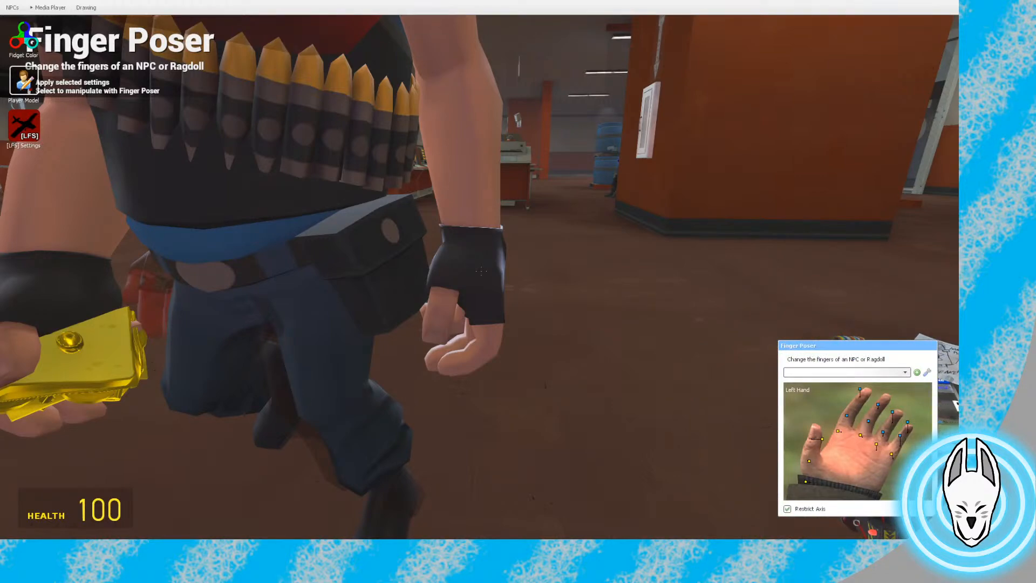
drag(838, 431, 841, 421)
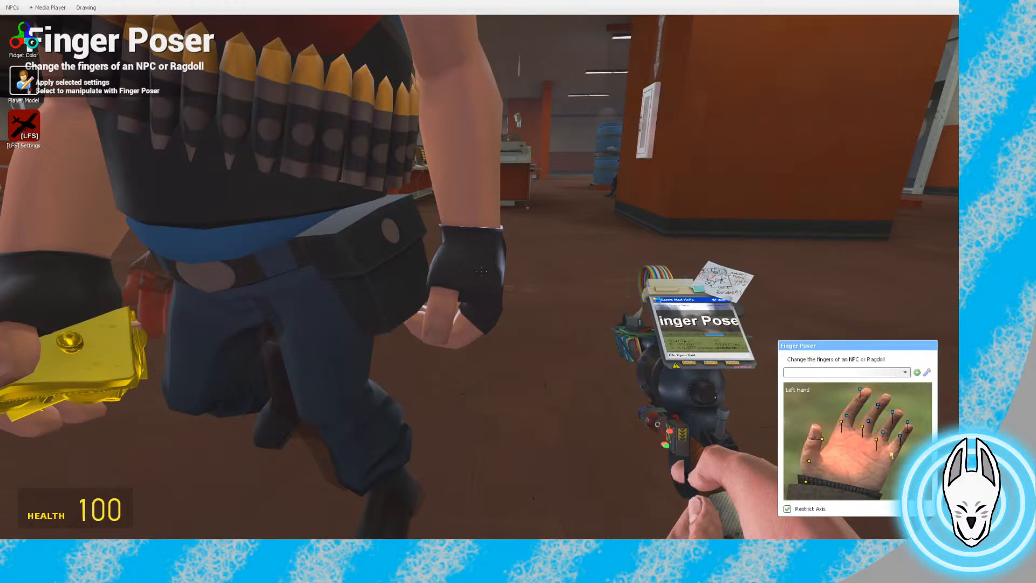
key(c)
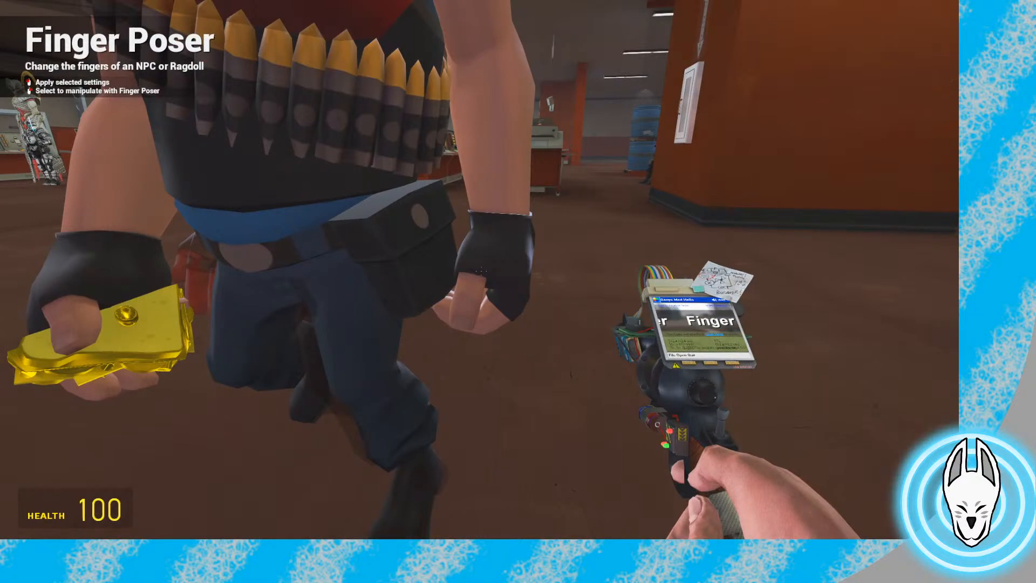
Adjust the remaining base joints and the middle joints of the Heavy's left fingers to shape a relaxed curl
key(w)
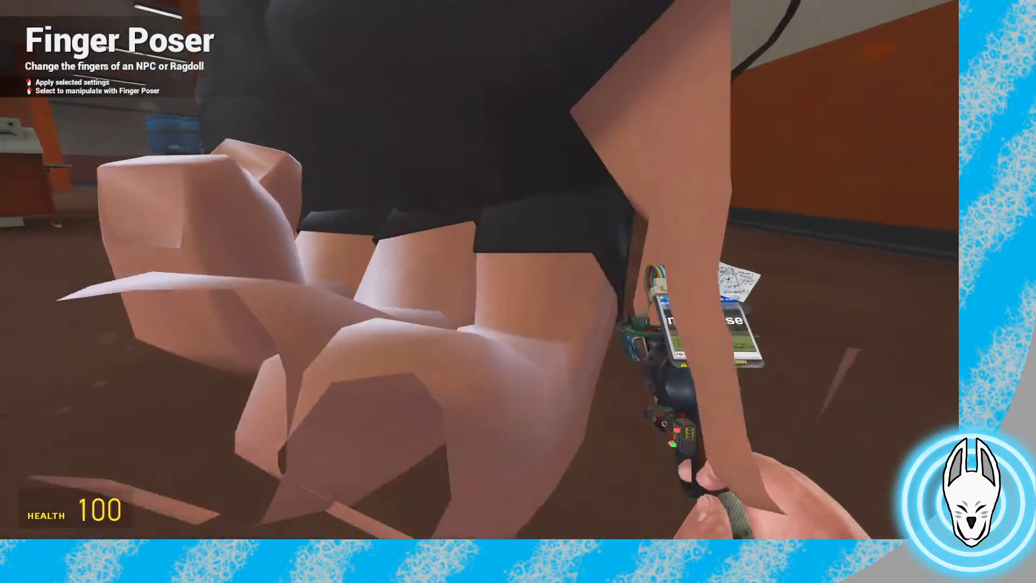
key(c)
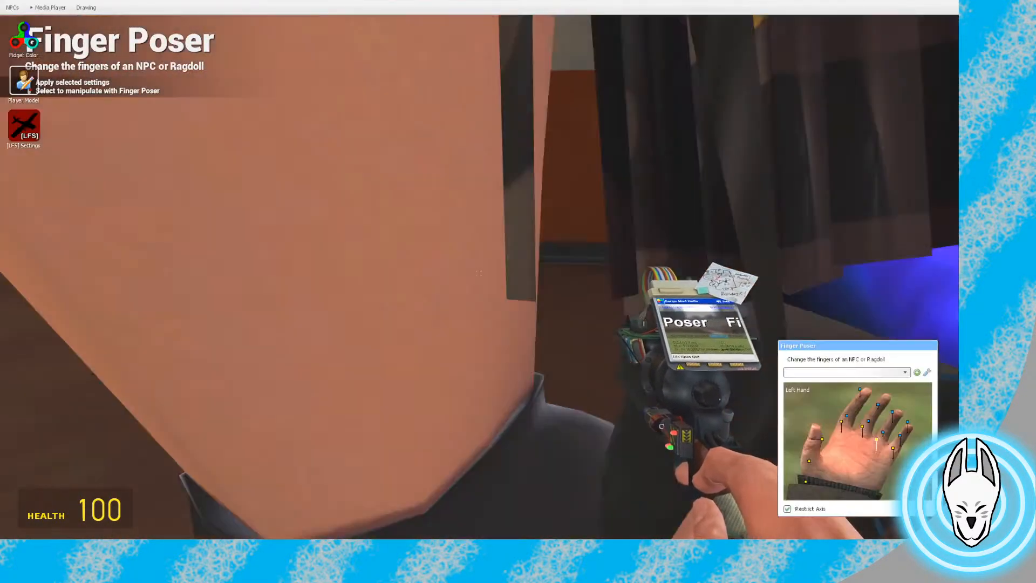
key(w)
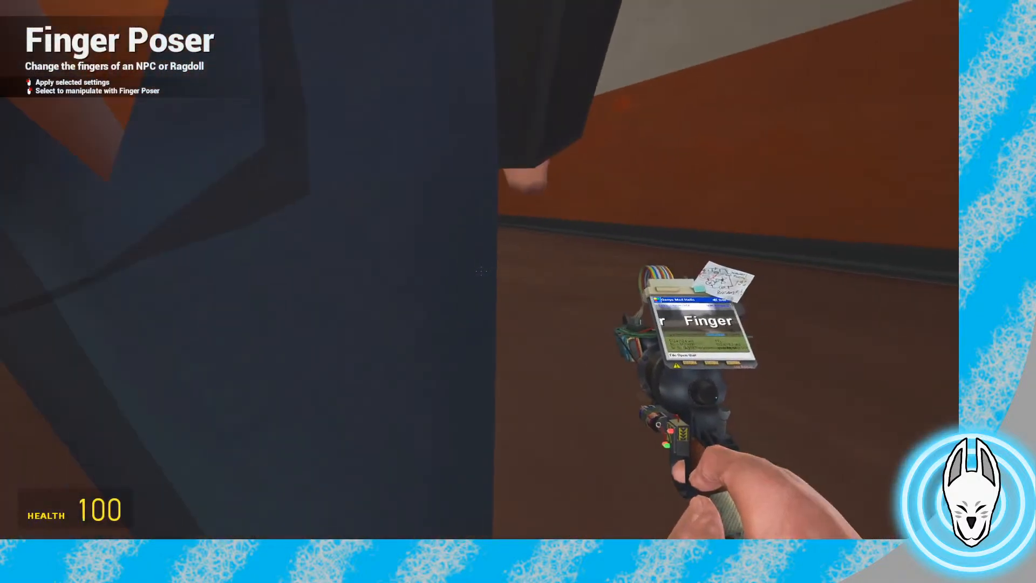
key(c)
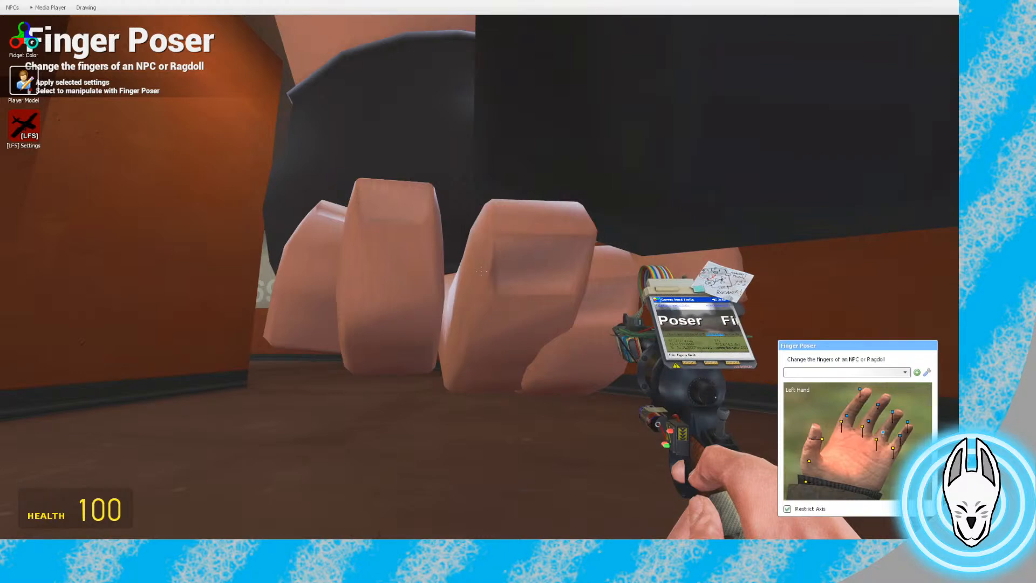
drag(883, 432, 847, 405)
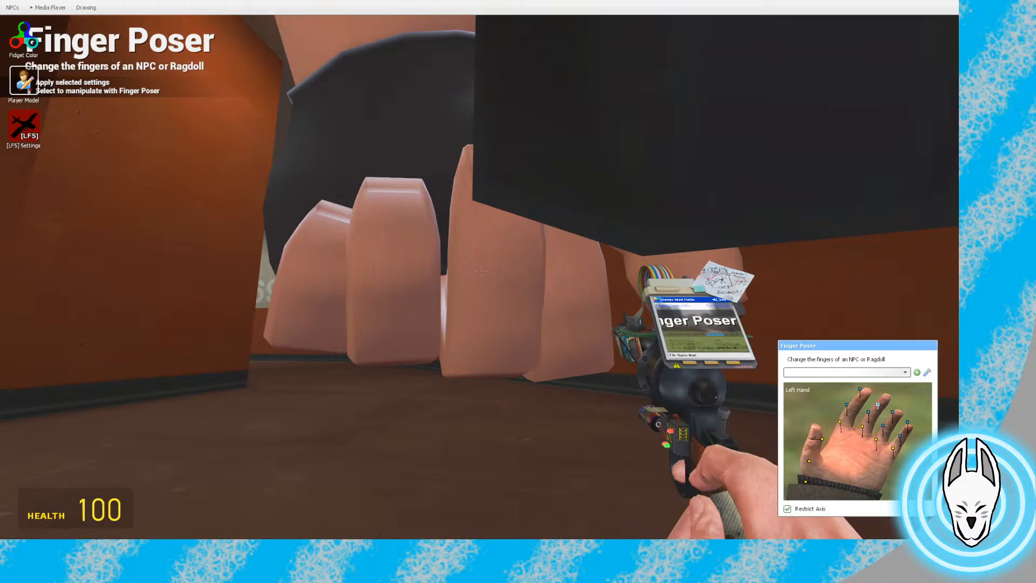
key(c)
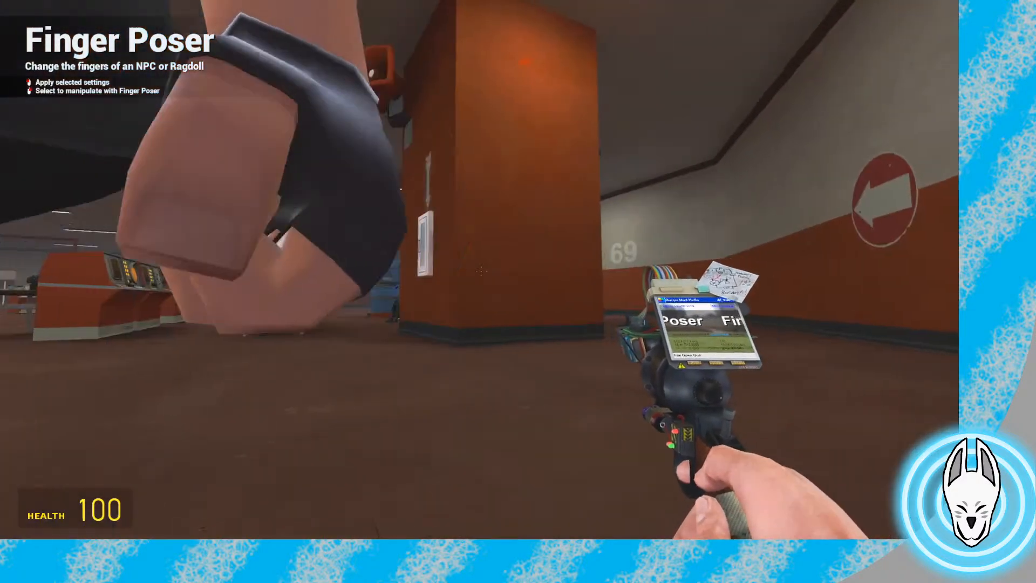
Reposition the Heavy's left thumb at its base joint to match the curled fingers
key(c)
drag(807, 476, 819, 452)
key(c)
key(s)
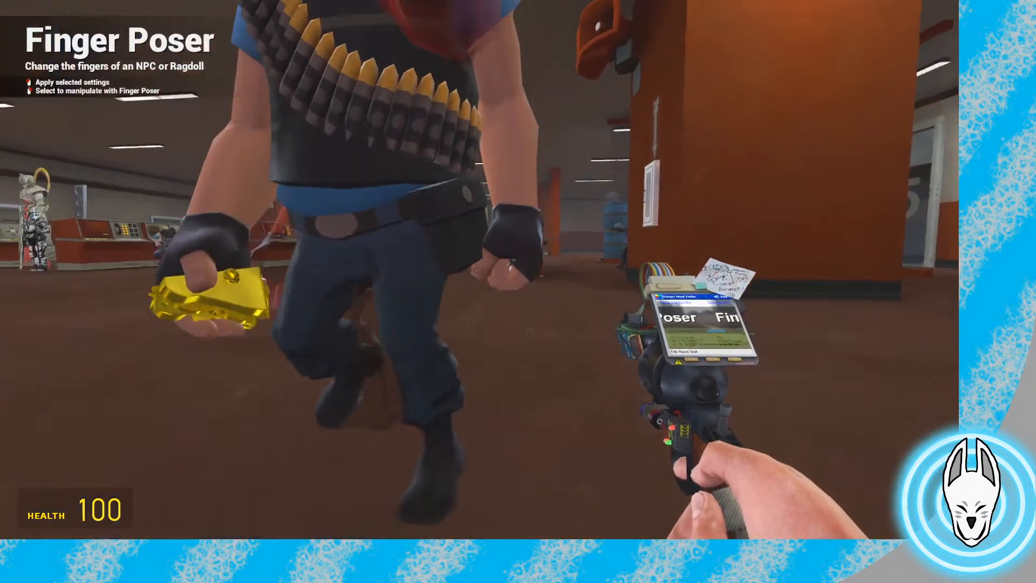
Record the Heavy's finished pose as a keyframe at frame 64 and scrub back through the transition
key(a)
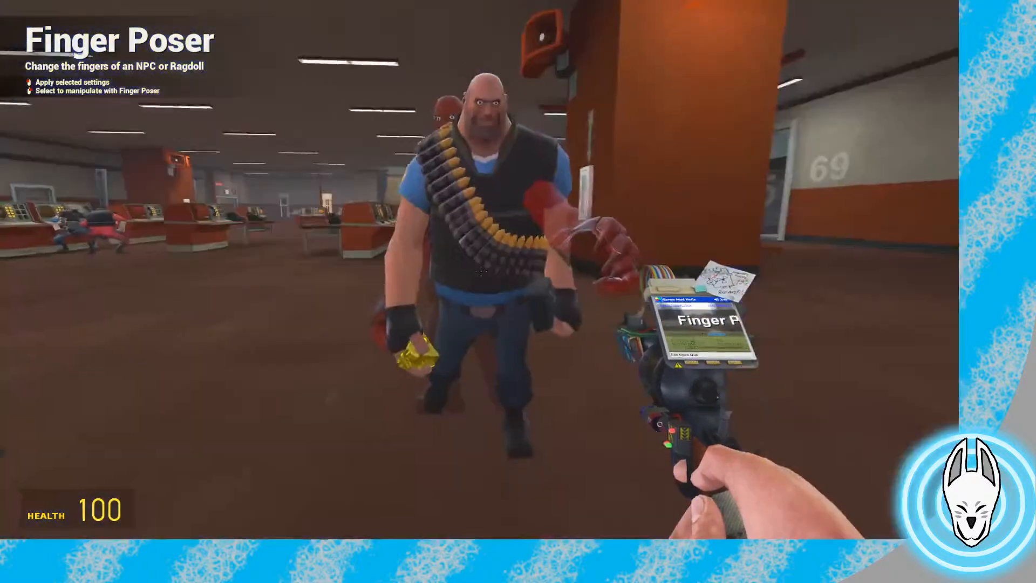
key(w)
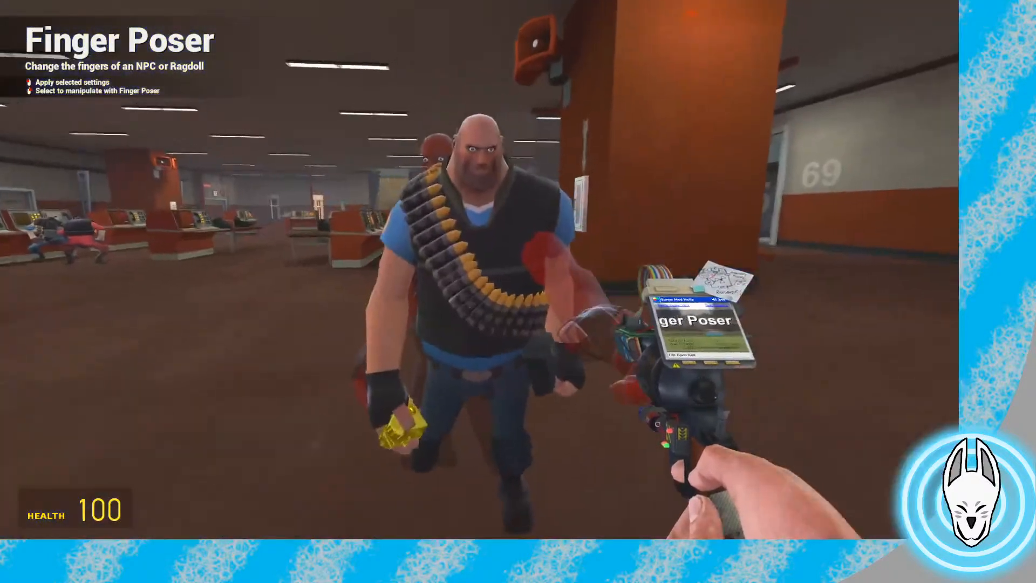
key(s)
key(w)
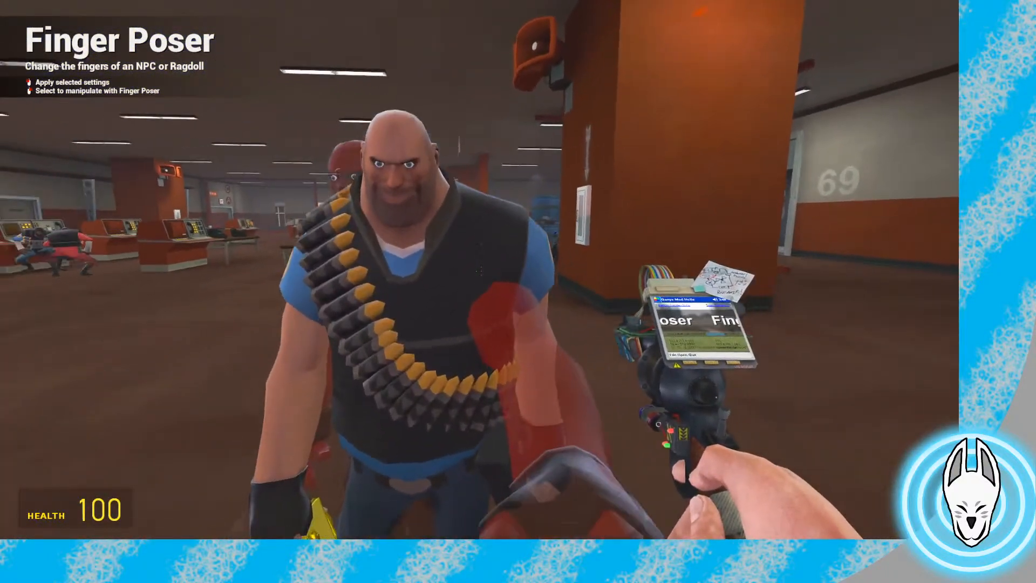
key(c)
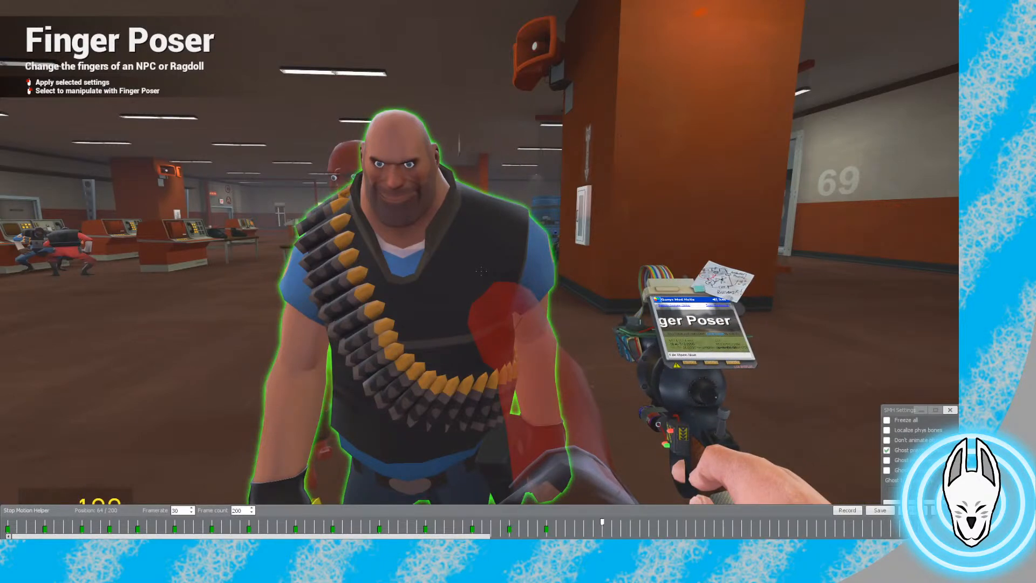
drag(603, 523, 528, 522)
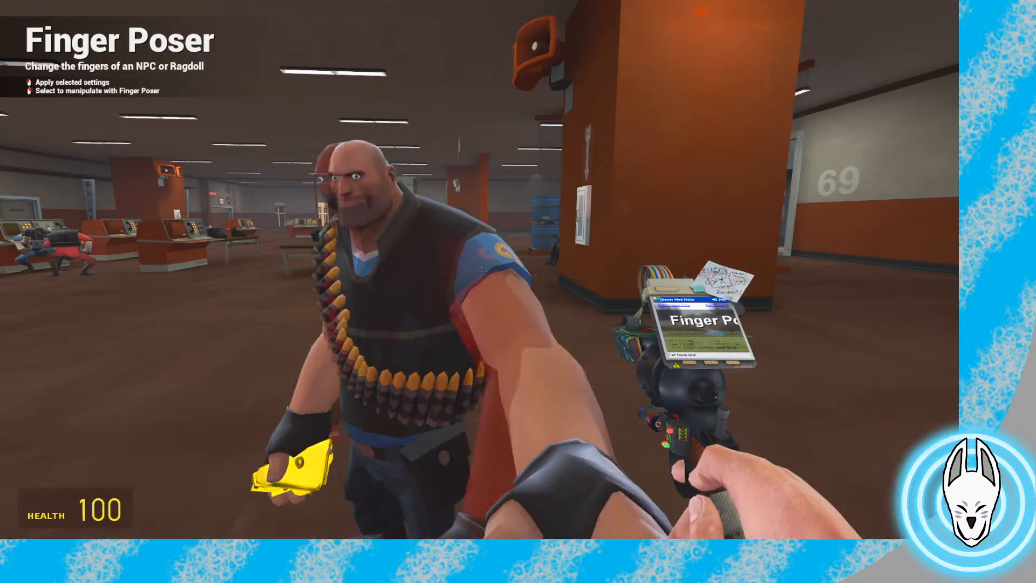
Compare the Heavy's poses at the frame 54, 58 and 64 keyframes from the side, facing the portal
key(a)
key(Right)
key(Left)
key(Right)
key(c)
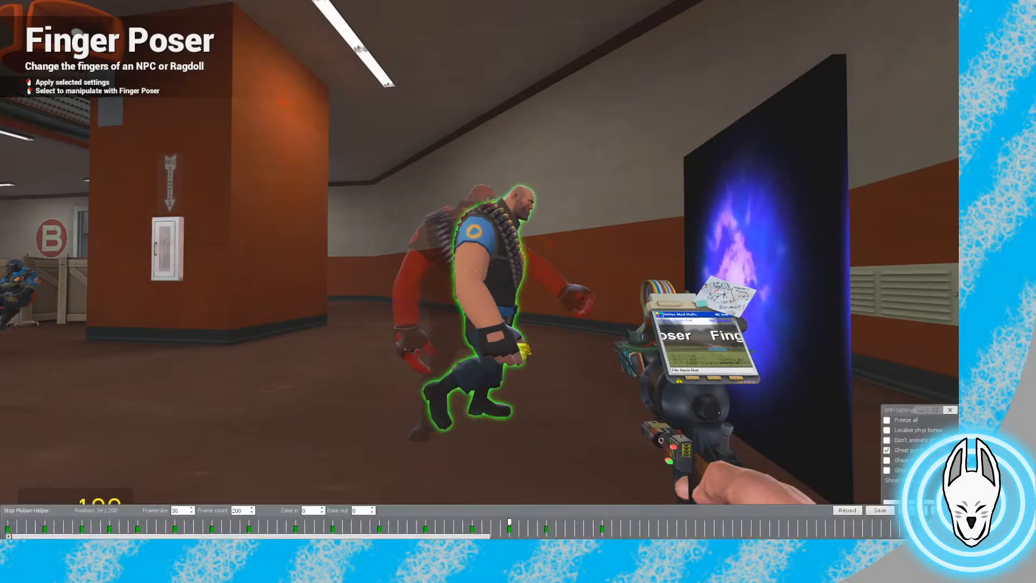
click(602, 523)
click(546, 522)
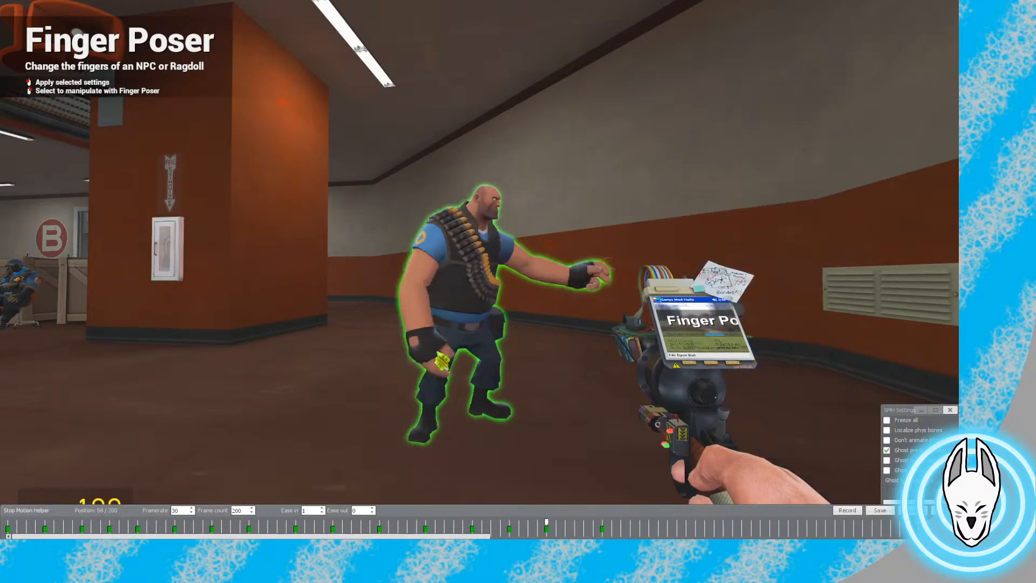
drag(546, 523, 603, 523)
Set the ease out of the Heavy's keyframe at frame 58 to 1
click(310, 511)
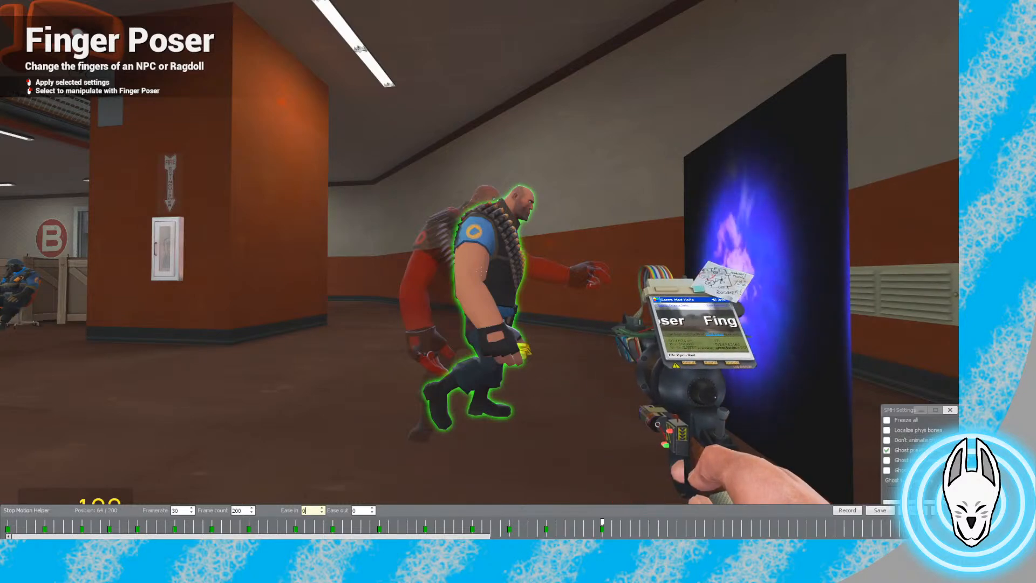
click(547, 523)
click(322, 508)
click(372, 508)
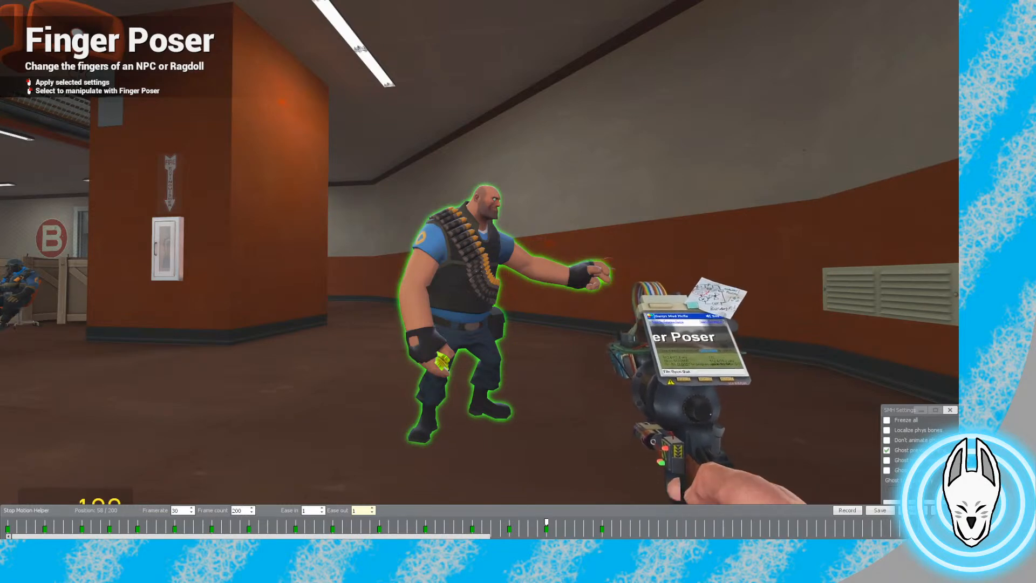
Extend the Heavy's outstretched-arm pause with a keyframe at frame 67 with ease out 1, and shift the walking-pose keyframe to frame 78
drag(547, 523, 556, 522)
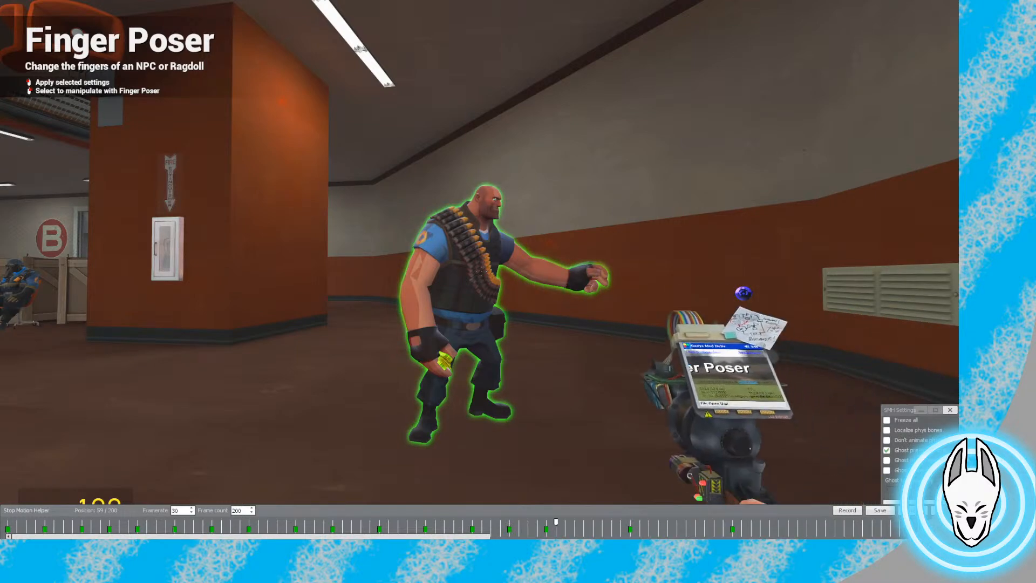
drag(555, 522, 611, 522)
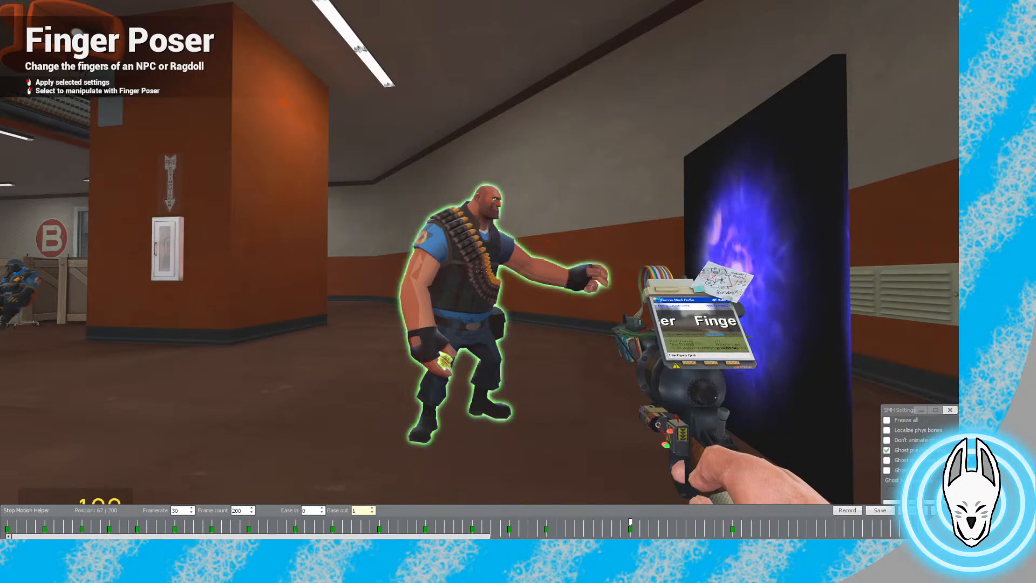
Step back and forth through about frames 56 to 77 to examine the timing of the Heavy's pause and arm lowering
key(Right)
key(Right)
key(Right)
key(Right)
key(Right)
key(Right)
key(Right)
key(Right)
key(Right)
key(Right)
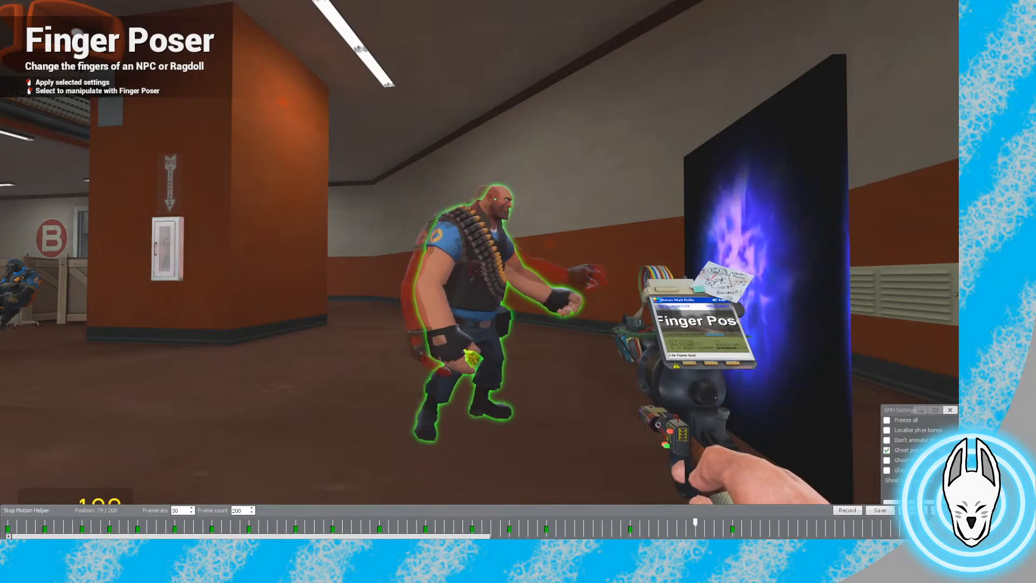
key(Left)
key(Left)
key(Left)
key(Left)
key(Left)
key(Left)
key(Left)
key(Left)
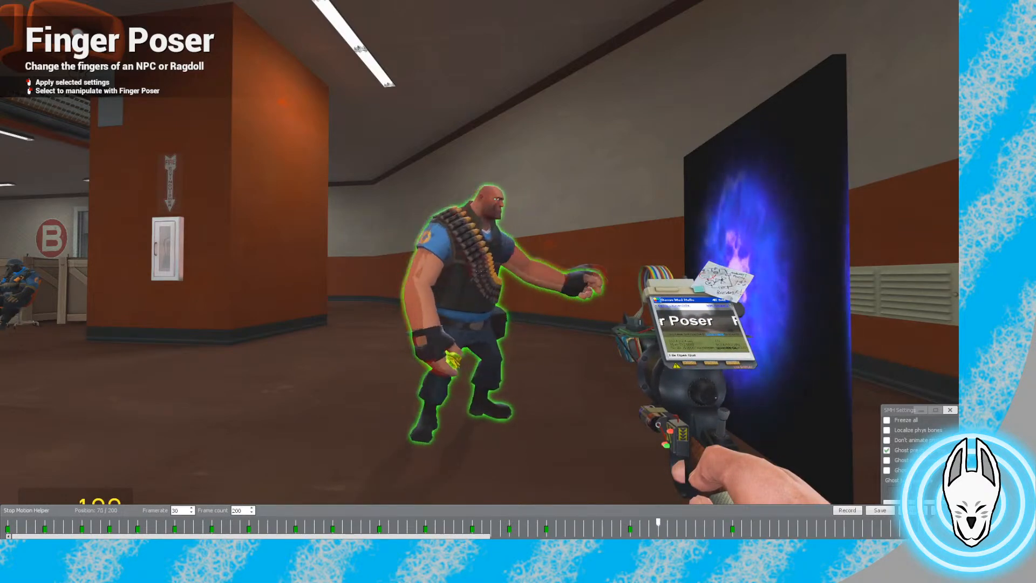
key(Left)
key(Left)
key(Left)
key(Left)
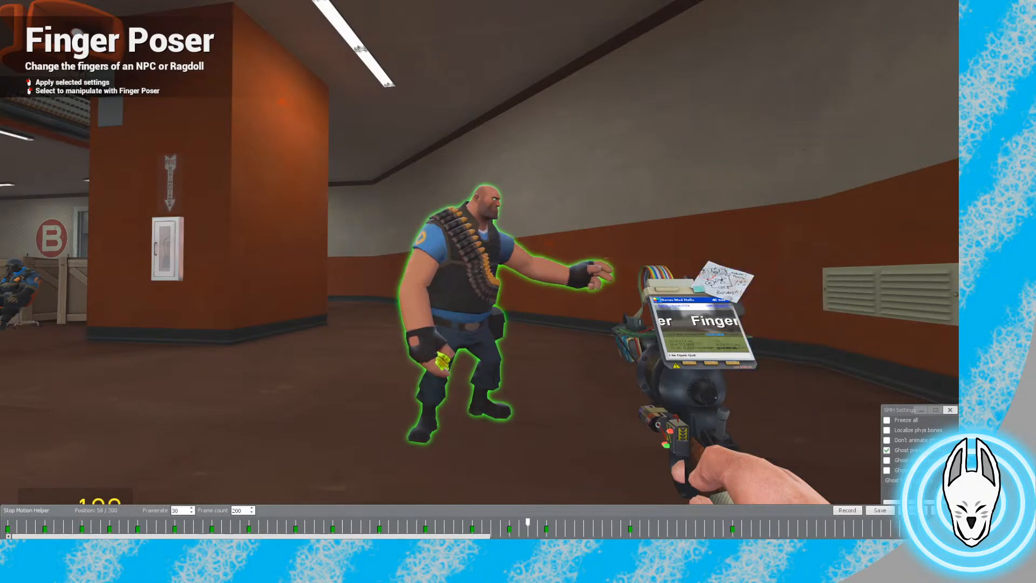
key(Right)
key(Right)
key(Right)
key(Right)
key(Right)
key(Right)
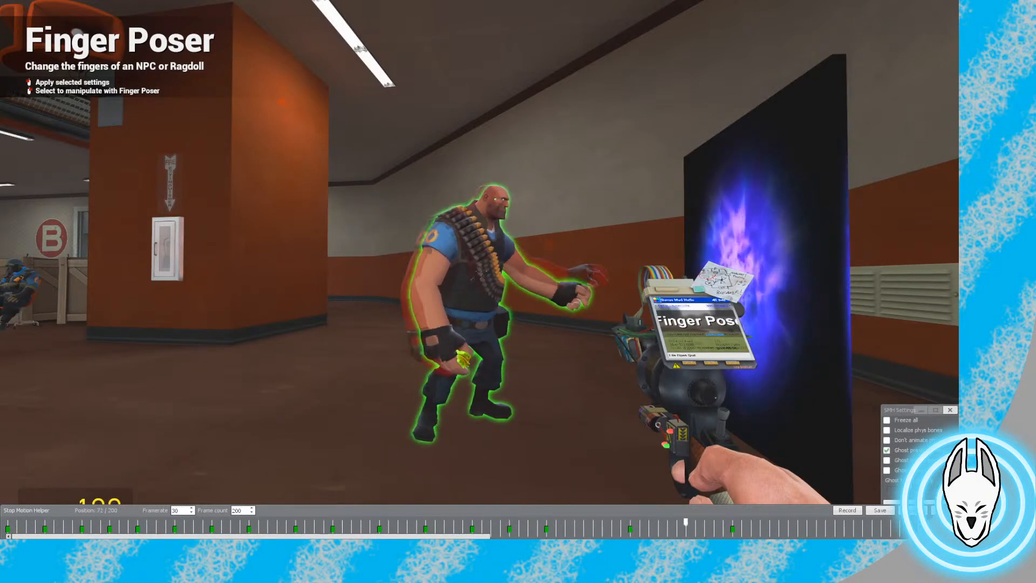
key(Left)
key(Left)
key(Left)
key(Left)
key(Left)
key(Left)
key(Left)
key(Left)
key(Left)
key(Left)
key(Left)
key(Left)
key(Left)
key(Left)
key(Left)
key(Left)
key(Left)
key(Left)
key(Left)
key(Left)
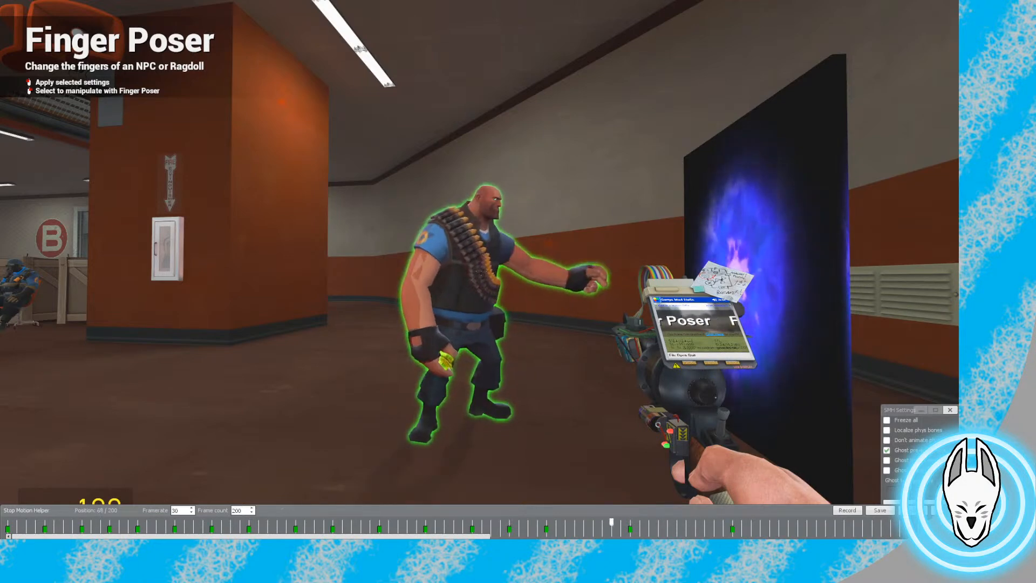
Play back the animation from frame 0 and move the Heavy's walking-pose keyframe earlier to frame 73
key(Left)
key(Left)
key(Left)
key(Left)
key(Left)
key(Left)
key(Left)
key(Left)
key(Left)
key(Left)
key(Left)
key(Left)
key(Left)
key(Left)
key(Left)
key(Left)
key(Left)
key(Left)
key(Left)
key(Left)
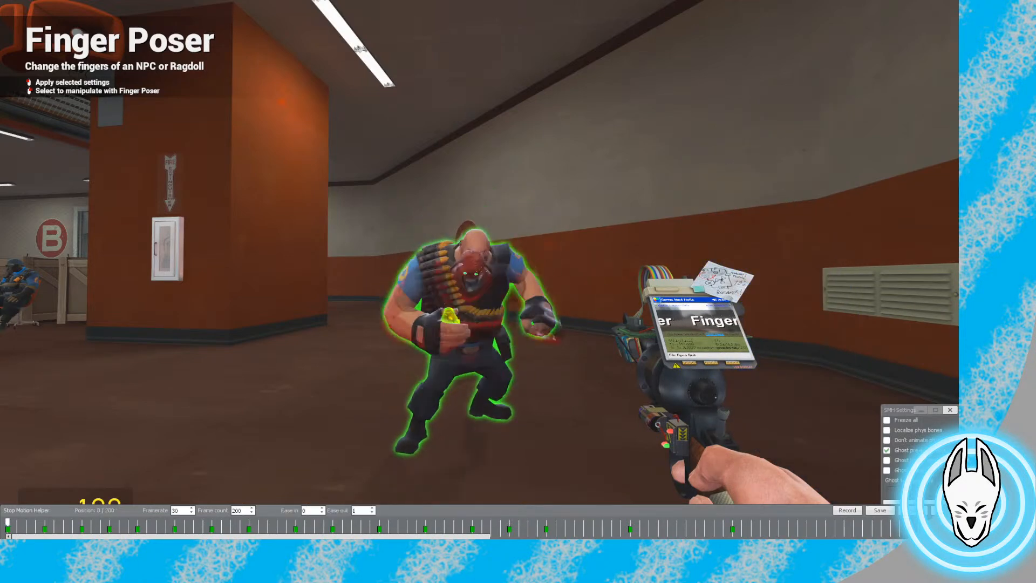
key(c)
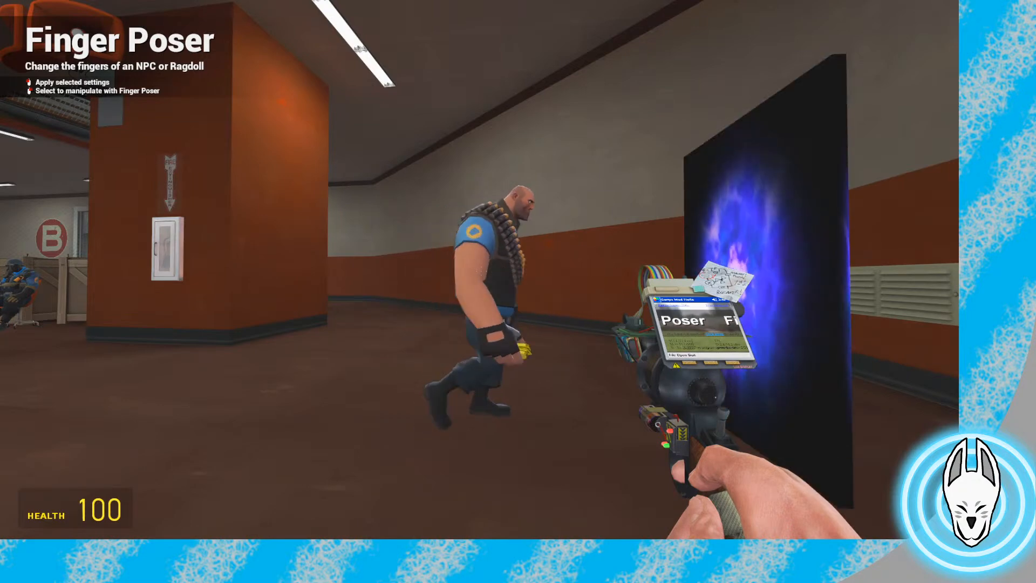
key(c)
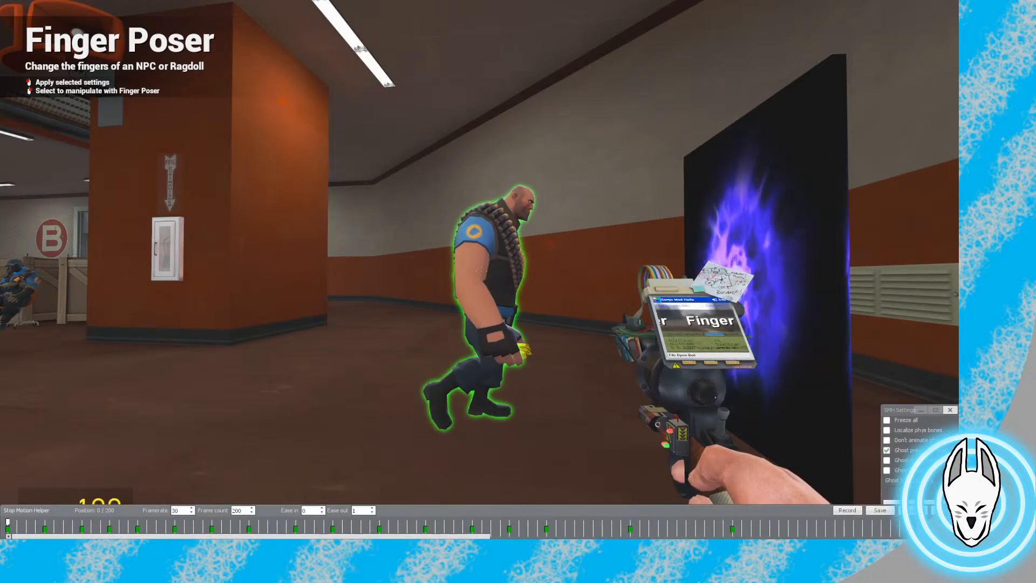
key(c)
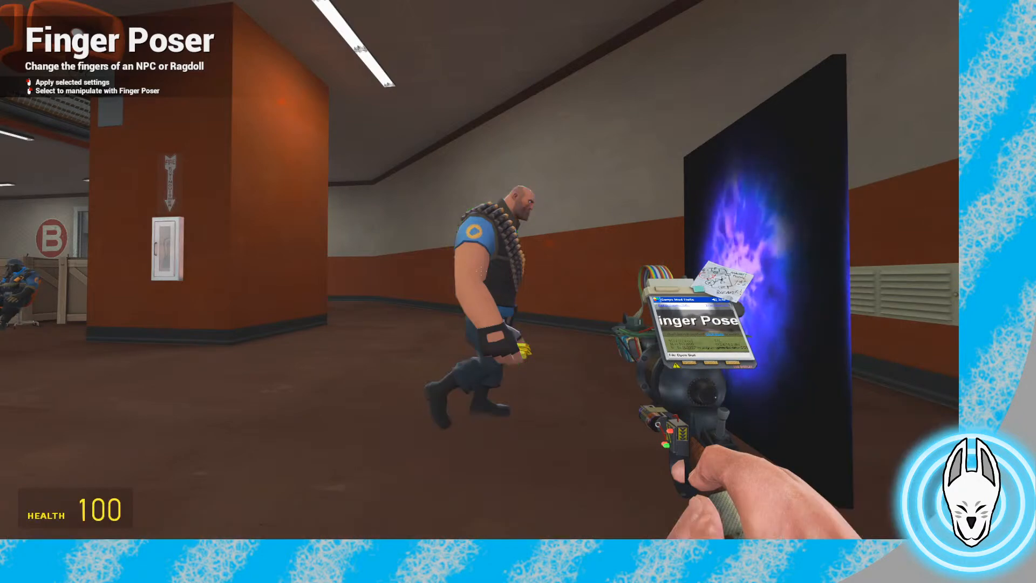
key(p)
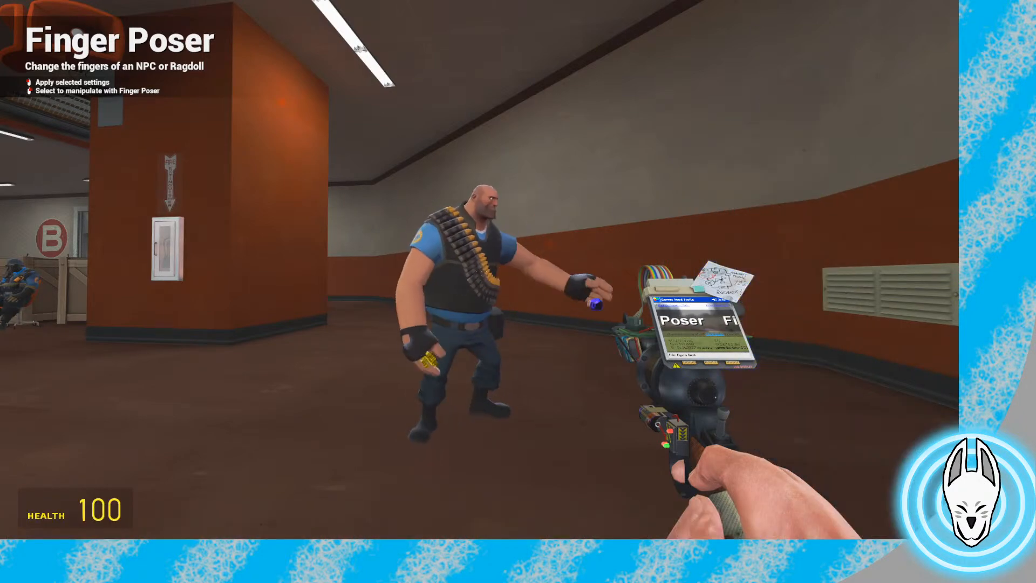
key(c)
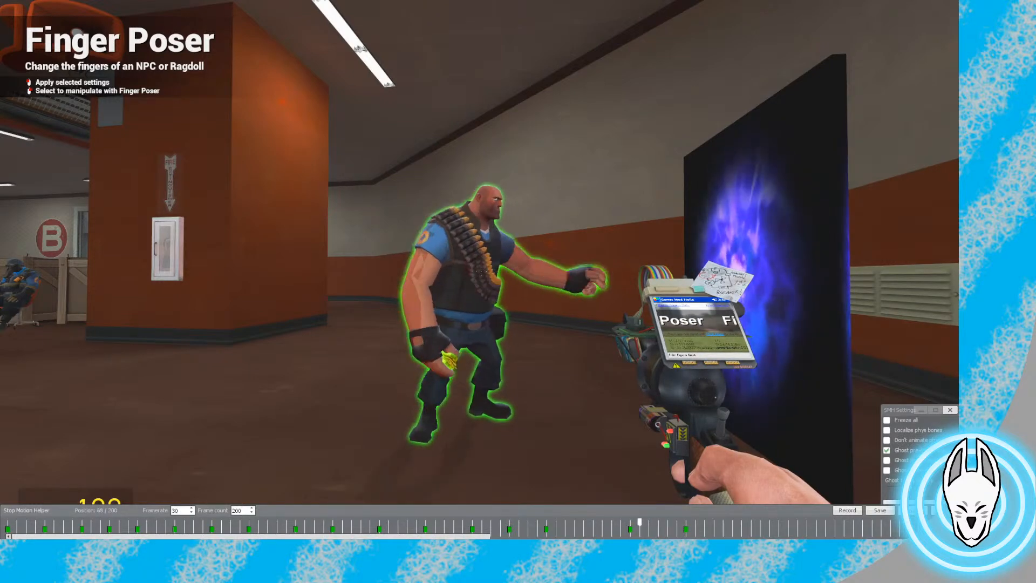
Move the Heavy's walking-pose keyframe to frame 74 and check the transition from frame 67
key(c)
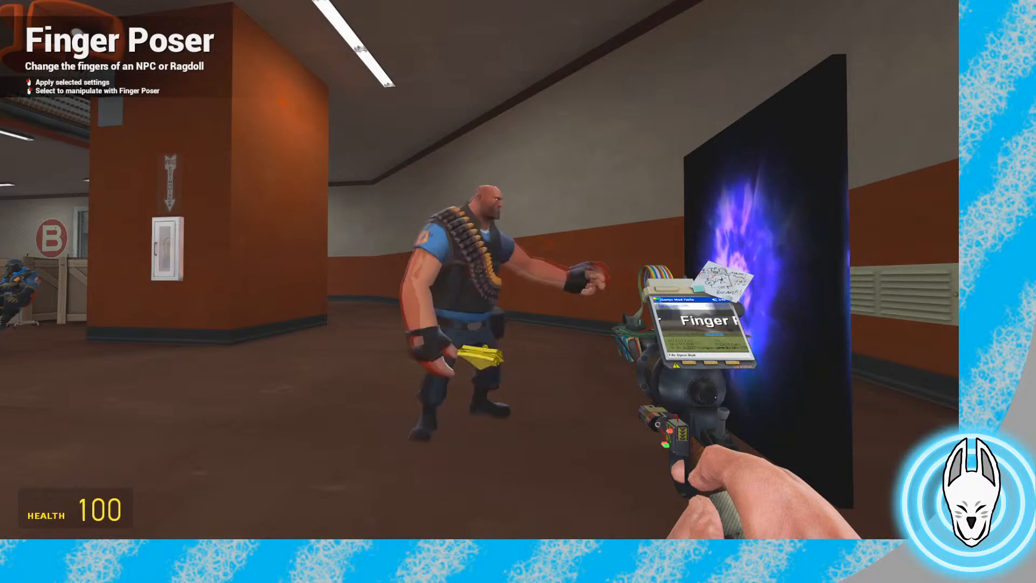
key(c)
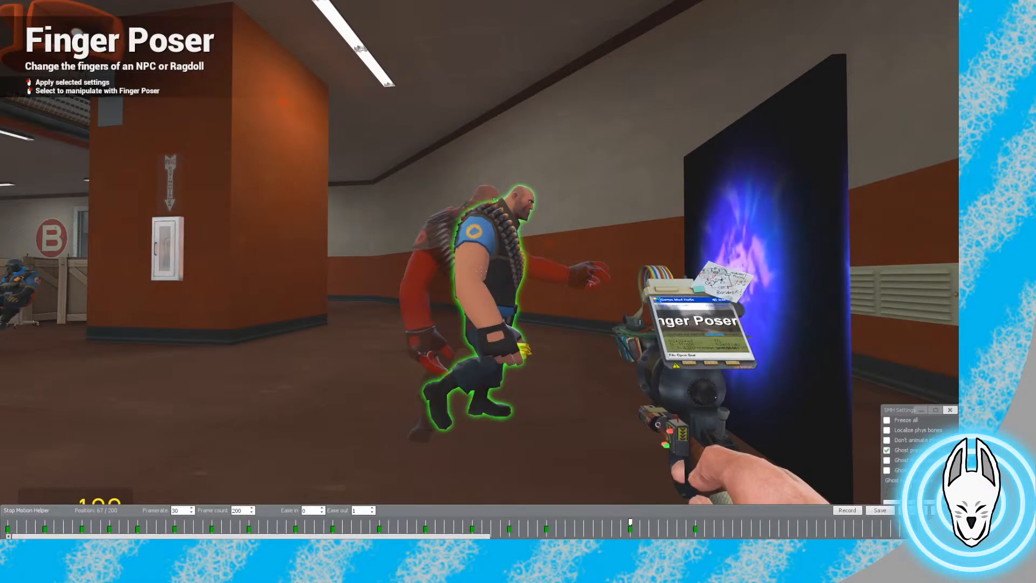
key(c)
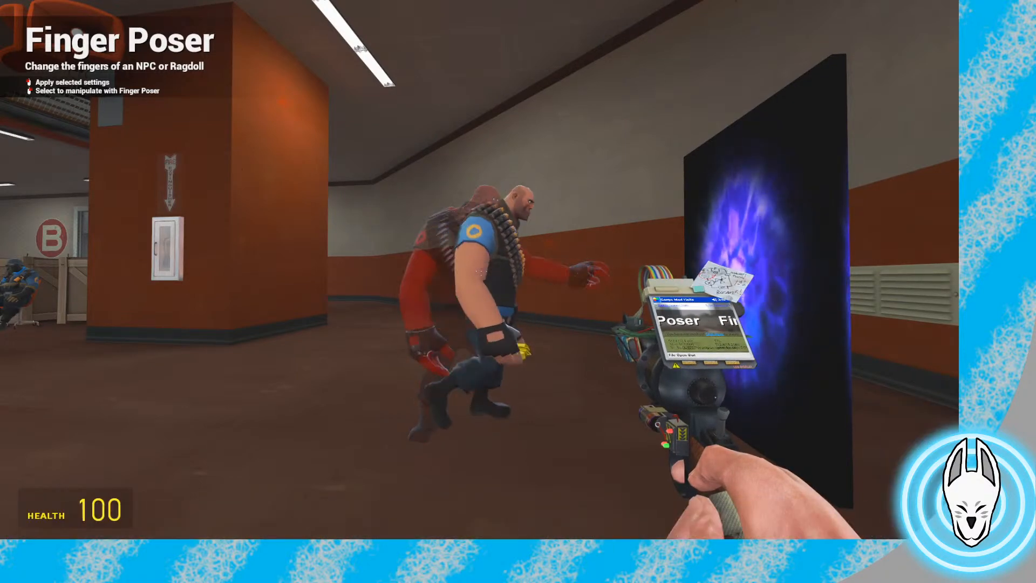
key(c)
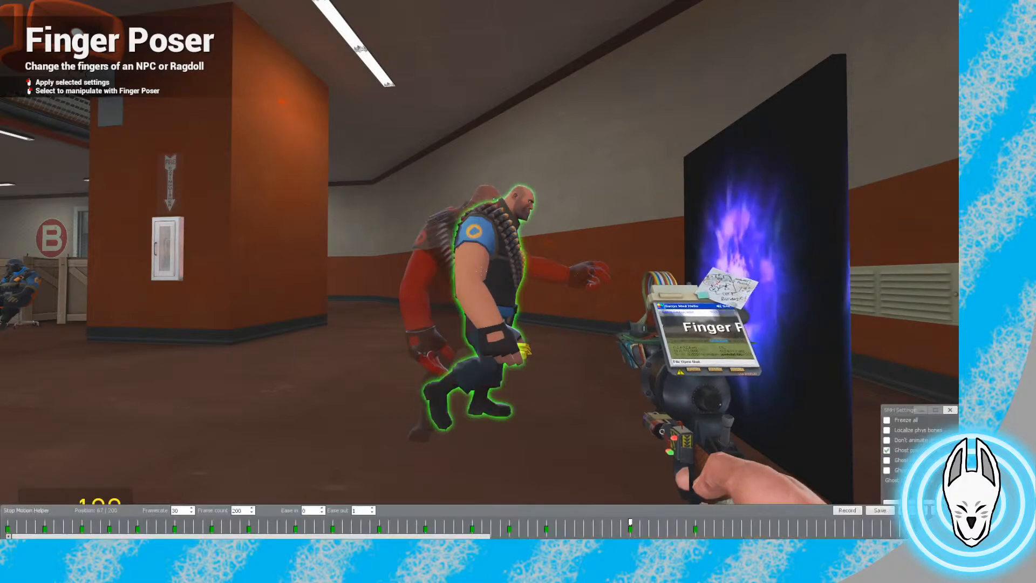
drag(630, 522, 695, 522)
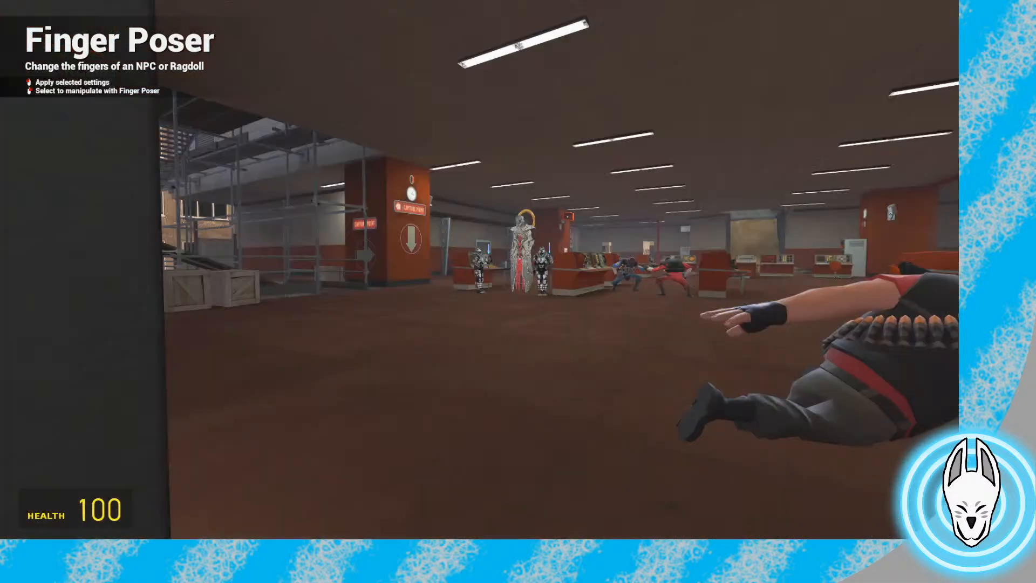
Switch to the Ragdoll Mover and reposition the Heavy's pelvis for the next walking step
key(q)
key(q)
click(712, 395)
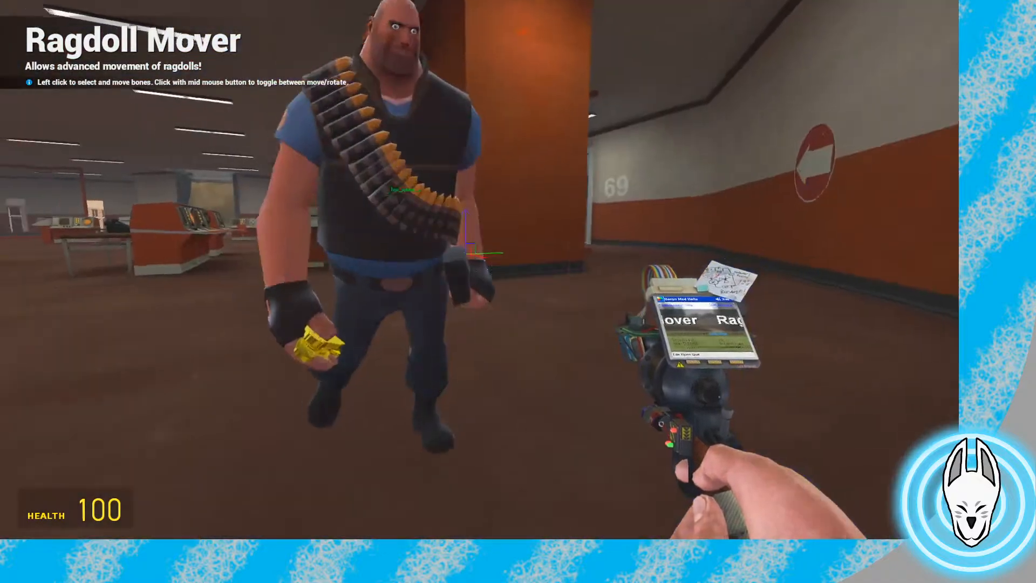
key(w)
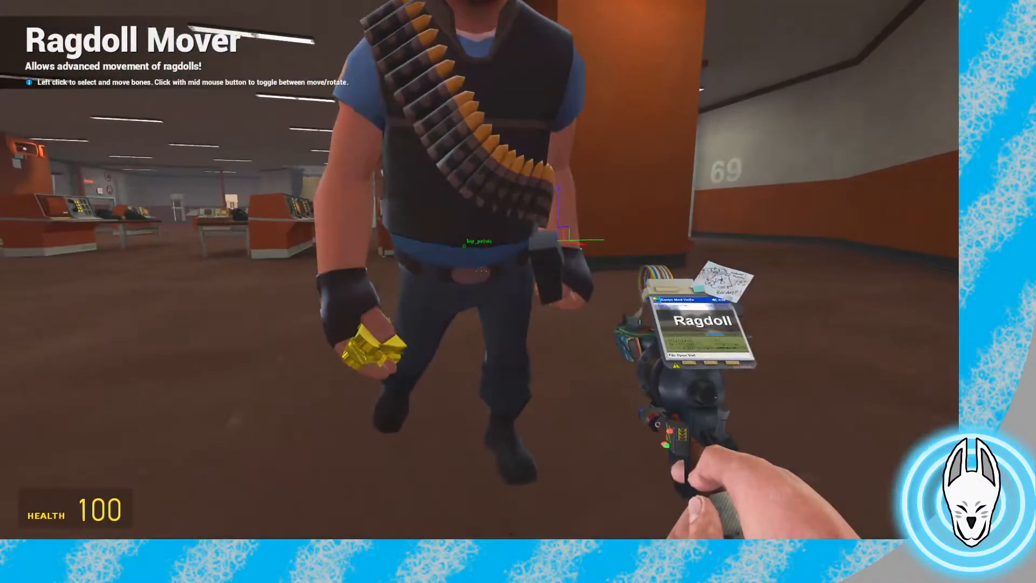
drag(479, 269, 483, 271)
key(w)
key(s)
key(a)
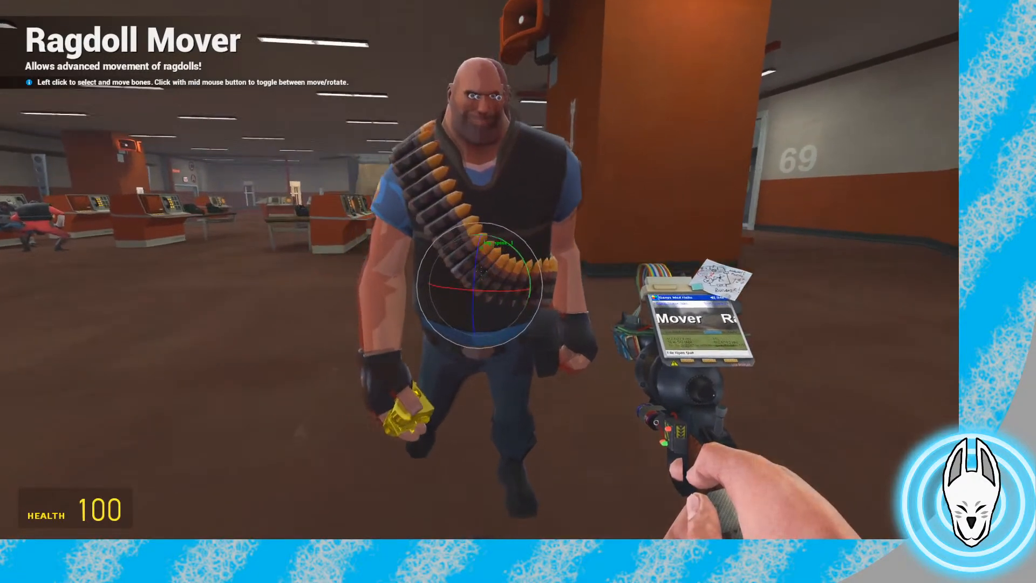
Rotate the Heavy's spine to turn his torso for the next walking step
key(w)
key(a)
drag(481, 271, 482, 271)
key(d)
key(w)
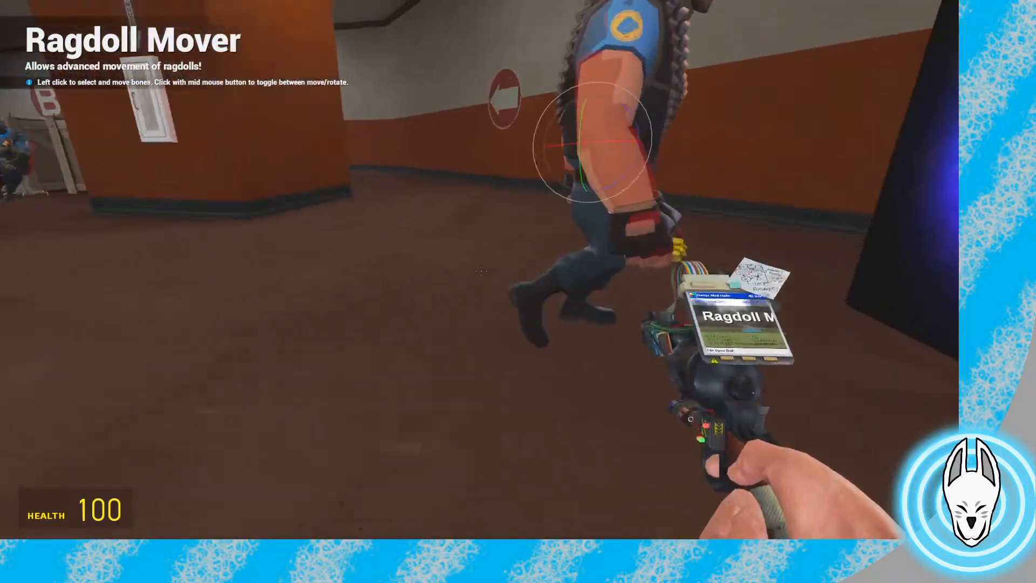
Move the Heavy's pelvis forward toward the portal with Left Leg IK and Right Leg IK enabled
key(q)
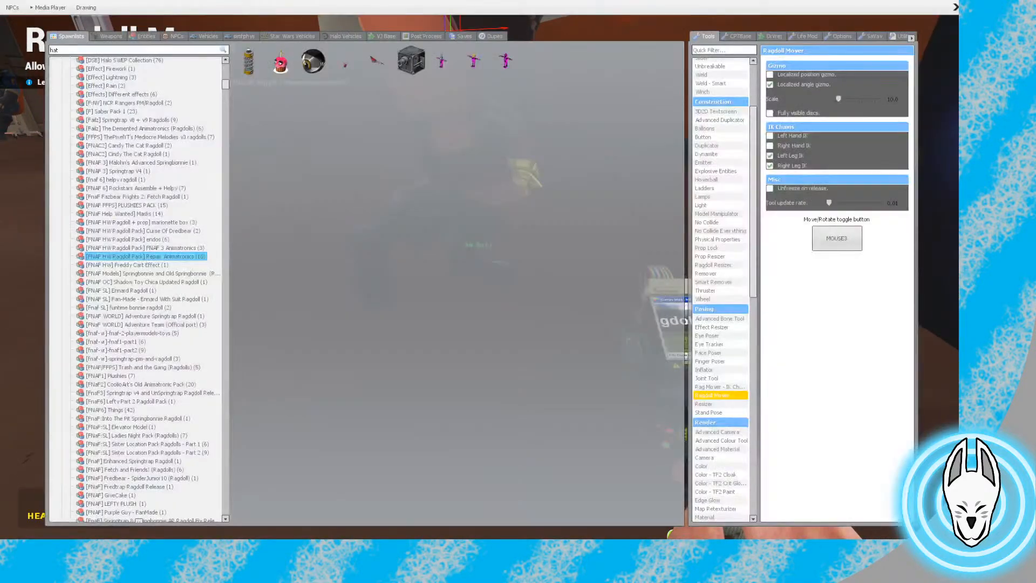
key(q)
key(w)
key(s)
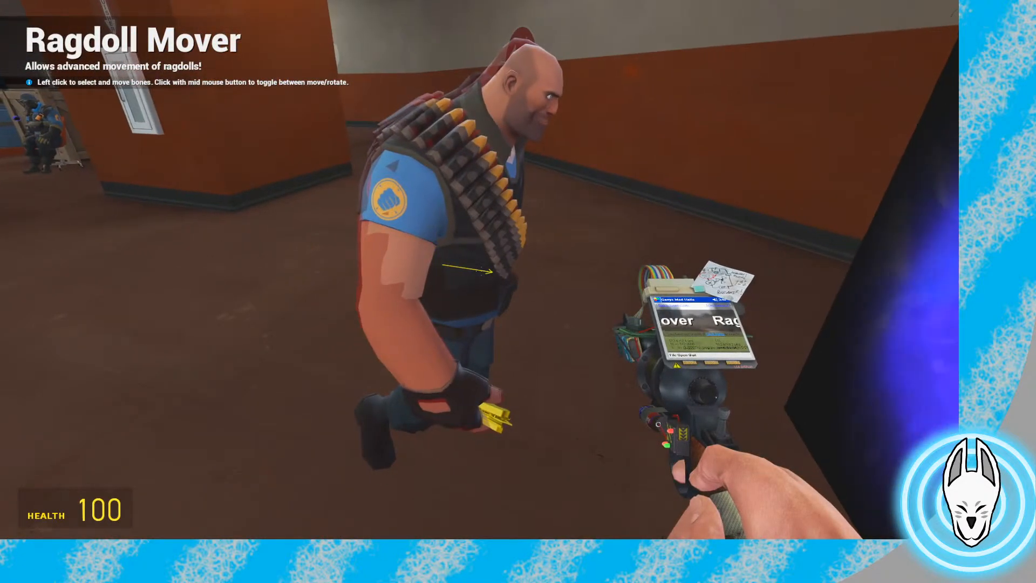
drag(481, 271, 481, 271)
key(w)
key(w)
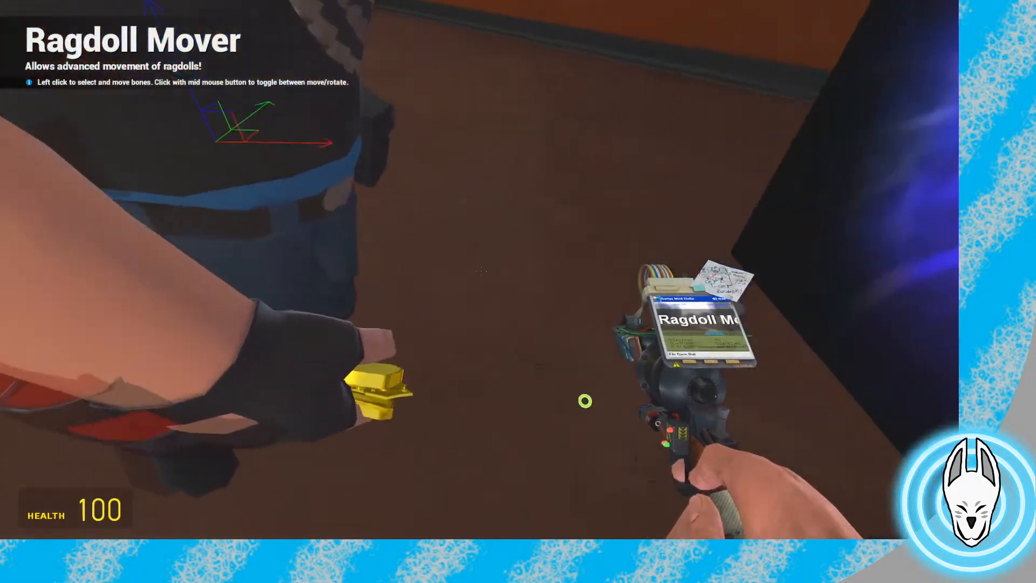
key(s)
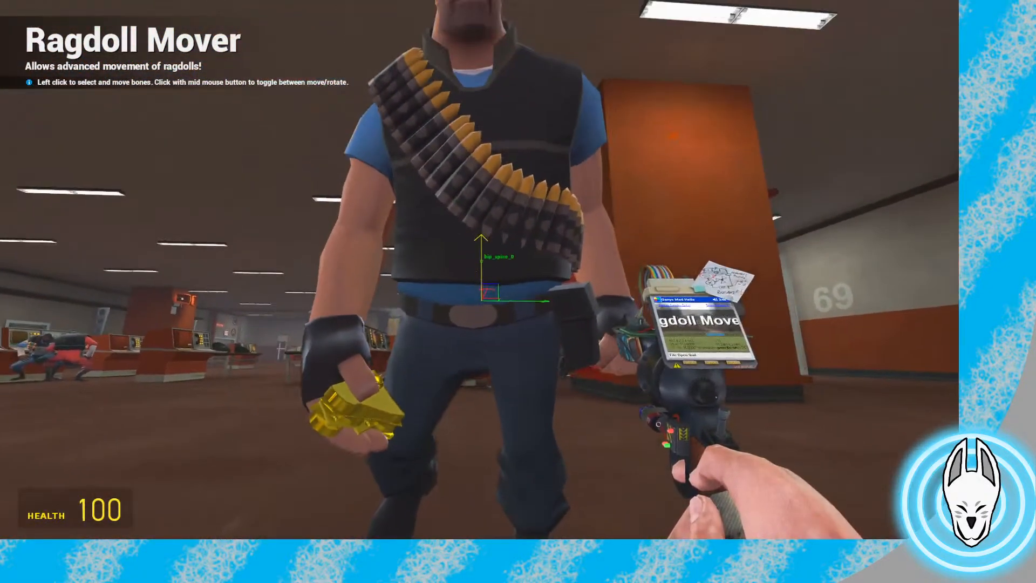
Shift the Heavy's pelvis sideways over his planted left leg and further toward the portal
key(a)
key(s)
drag(480, 270, 479, 270)
key(a)
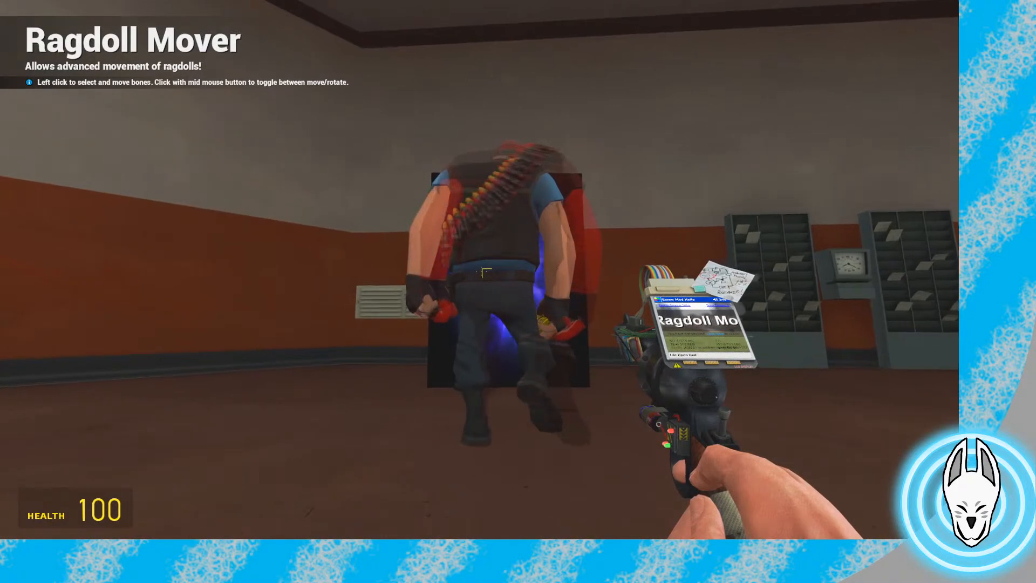
drag(479, 269, 479, 269)
key(d)
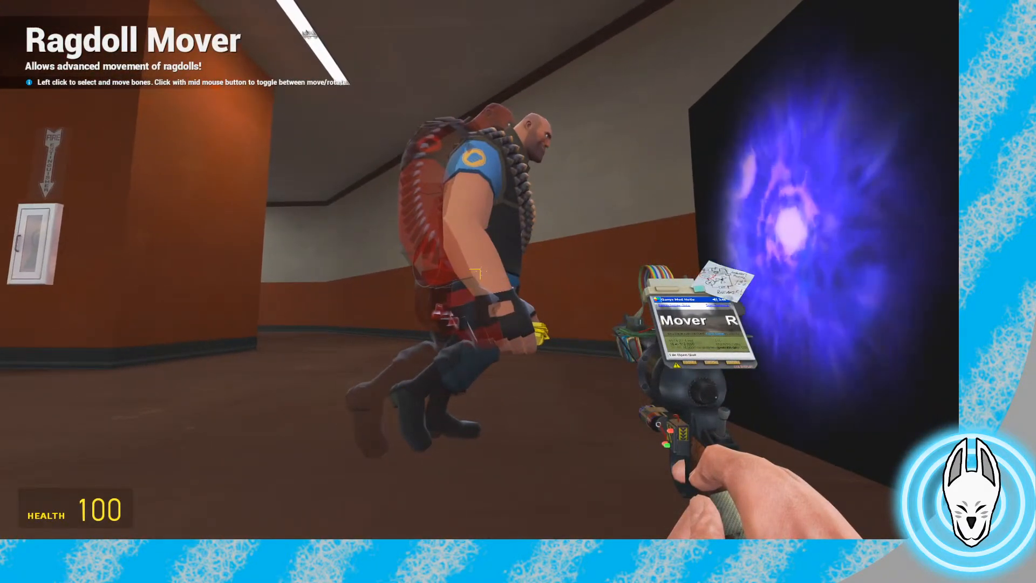
Turn off Right Leg IK and swing the Heavy's right leg forward beneath his body
key(q)
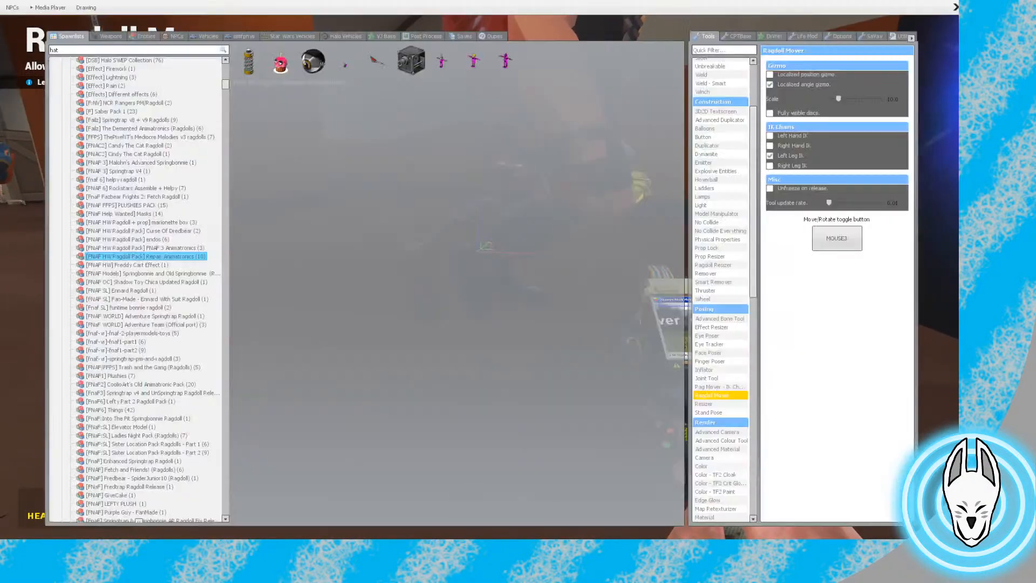
key(q)
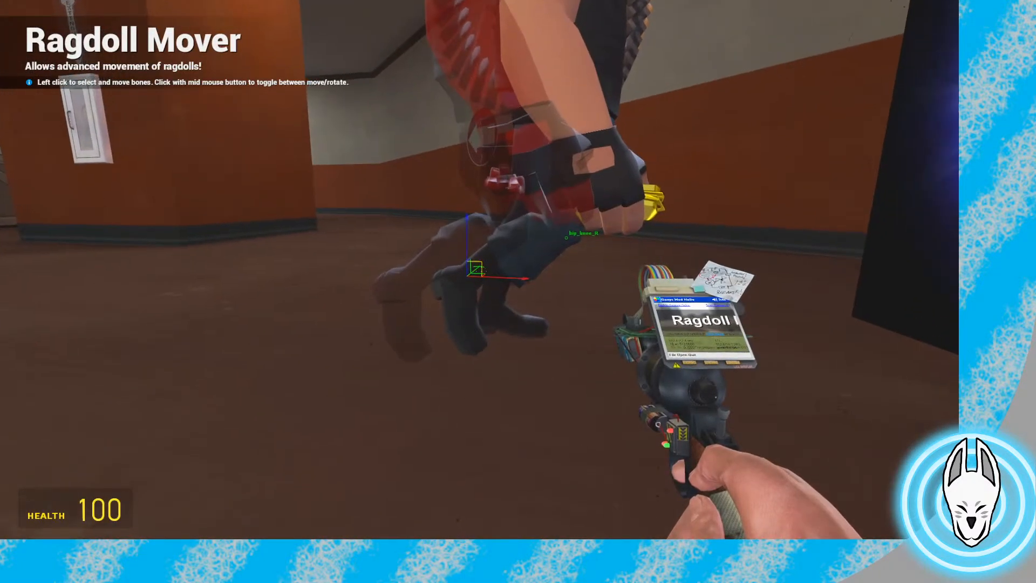
drag(479, 270, 479, 271)
middle_click(518, 292)
key(d)
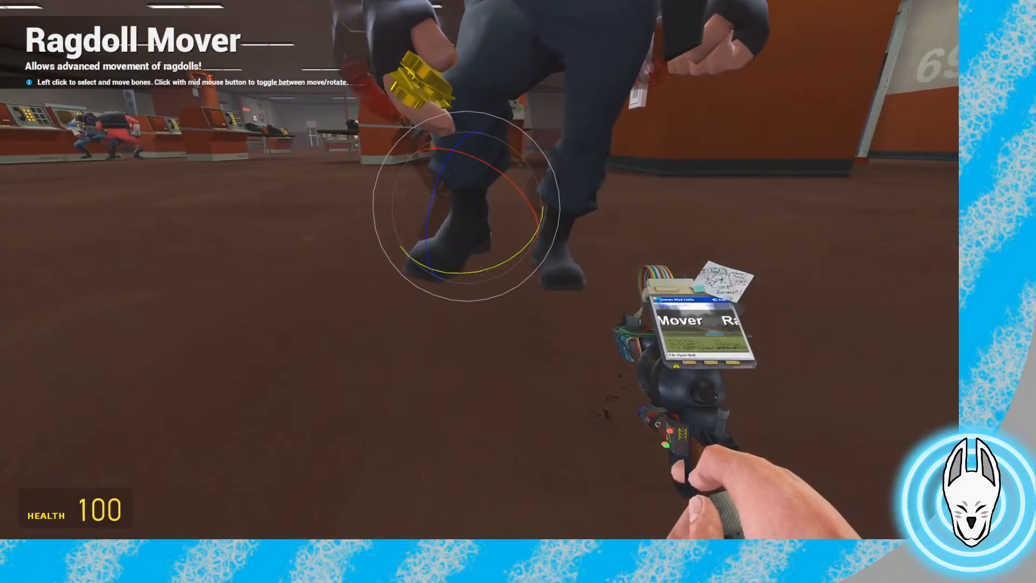
key(q)
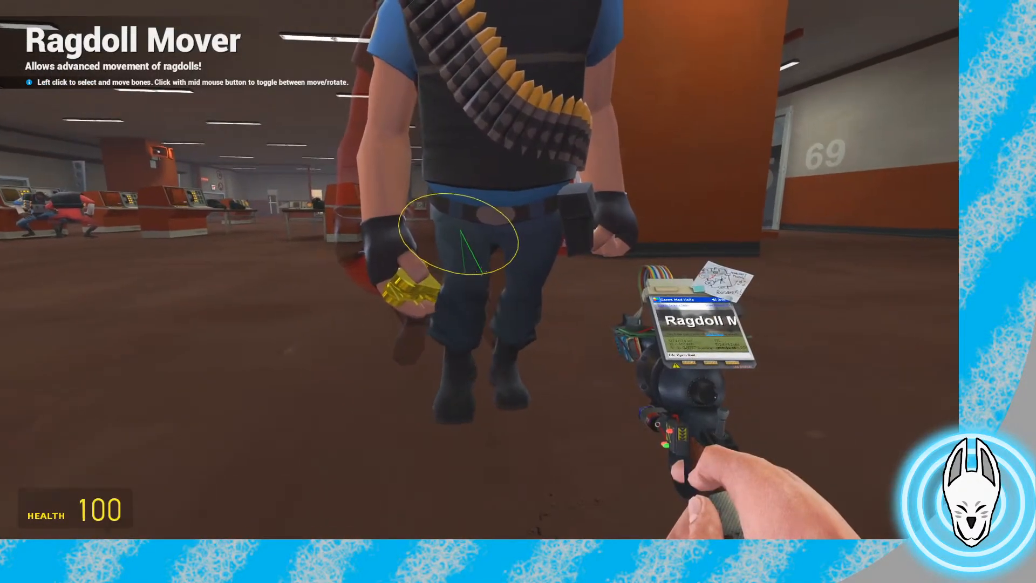
key(a)
key(s)
key(w)
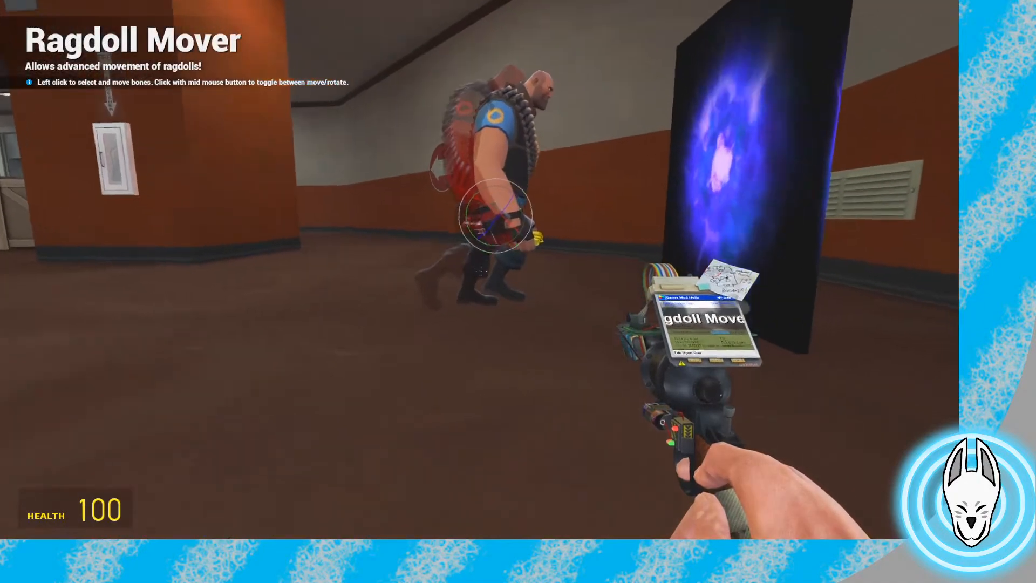
Rotate the Heavy's right lower leg so the foot passes beside the planted left leg
key(w)
click(481, 272)
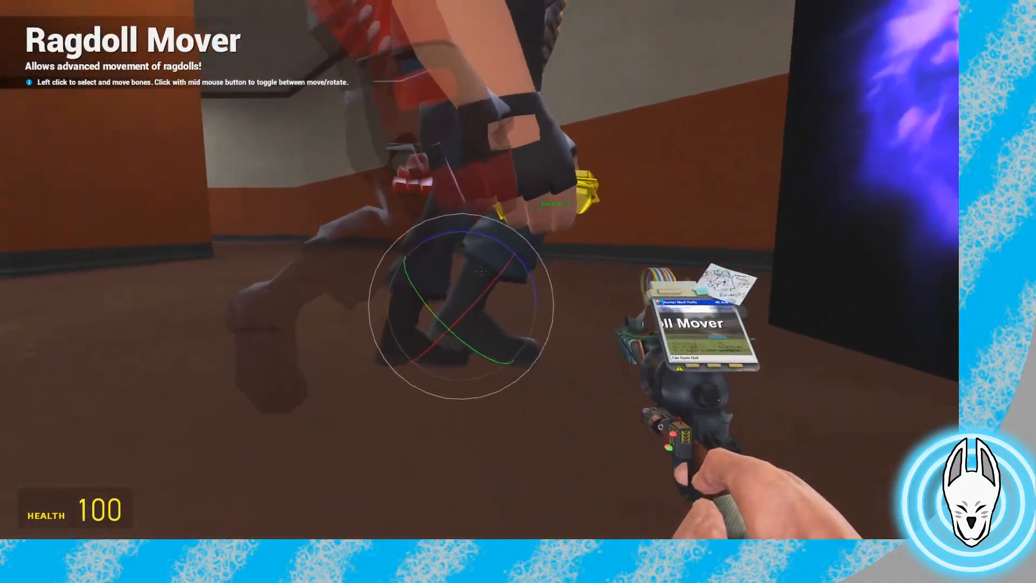
key(s)
key(s)
key(d)
key(s)
key(a)
key(d)
Rotate the Heavy's spine to twist his torso in line with the passing leg
click(482, 272)
key(w)
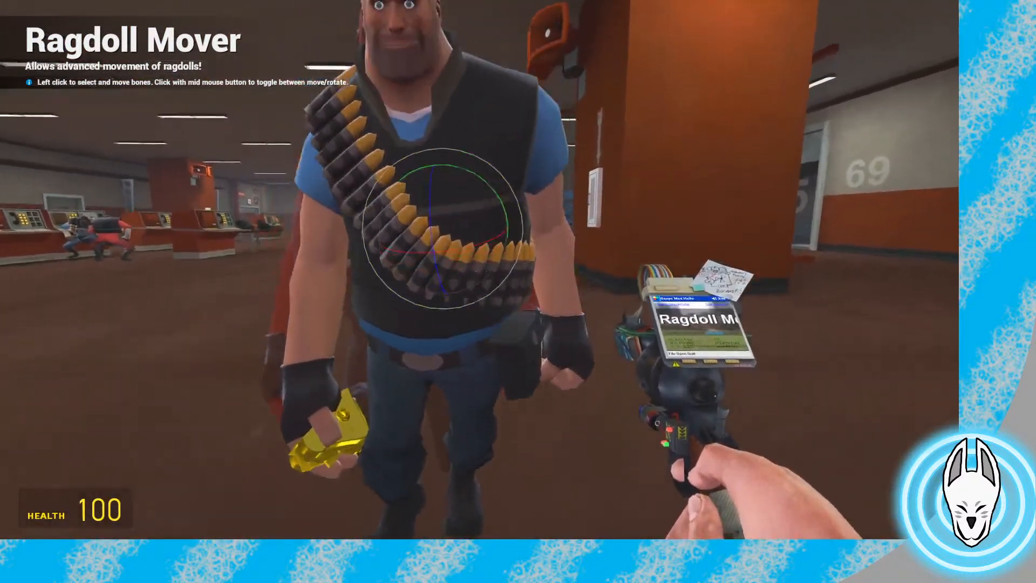
key(s)
drag(481, 270, 481, 271)
key(a)
click(480, 269)
key(s)
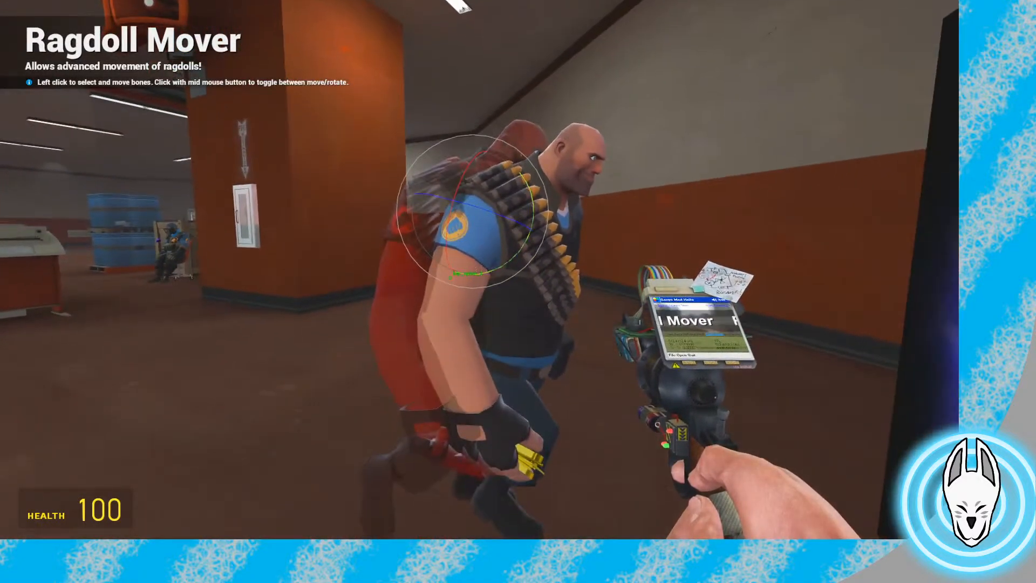
drag(480, 270, 481, 270)
Rotate the Heavy's upper spine so his chest and head lean forward over the step
key(w)
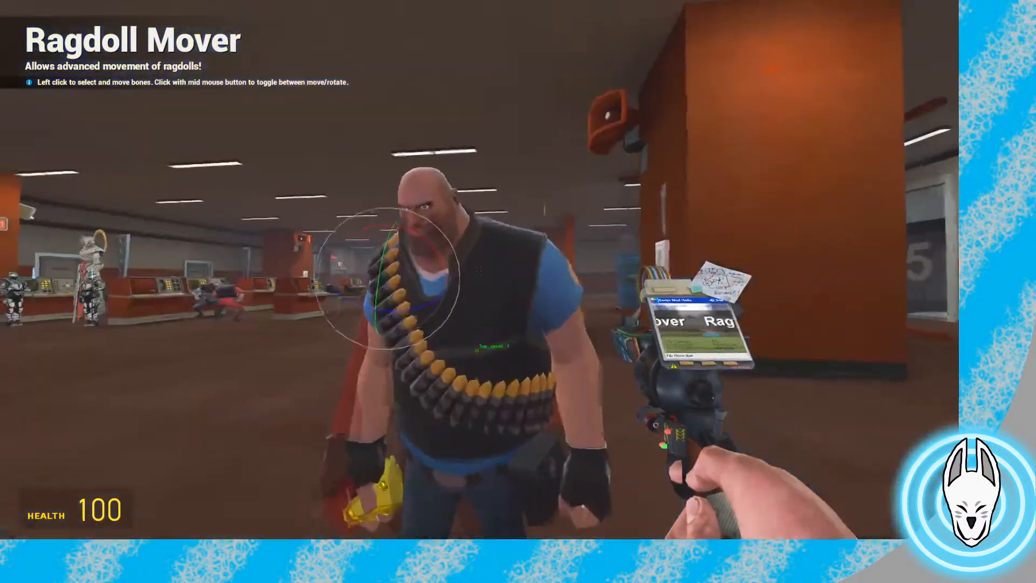
key(w)
click(480, 270)
key(s)
click(481, 270)
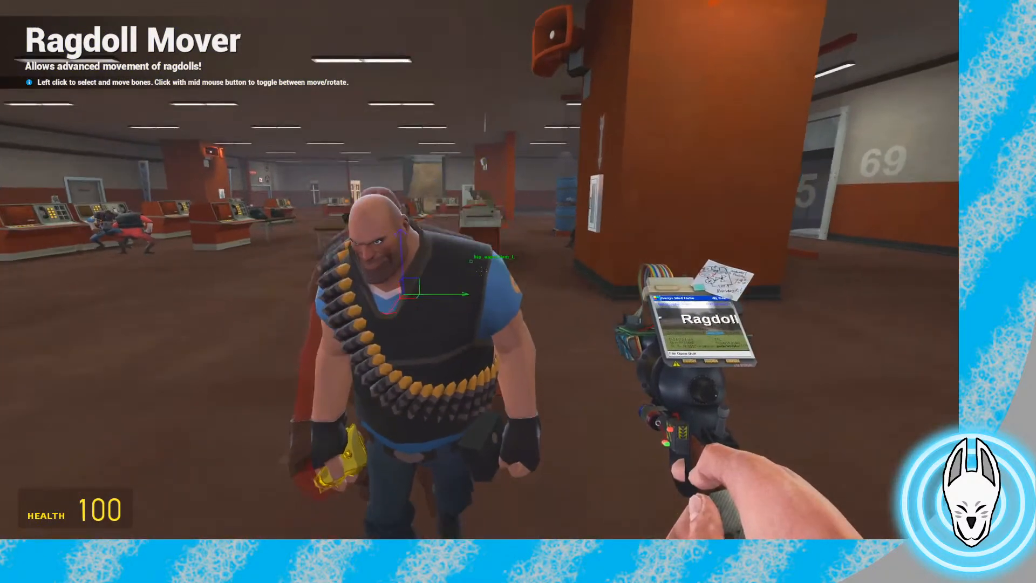
key(w)
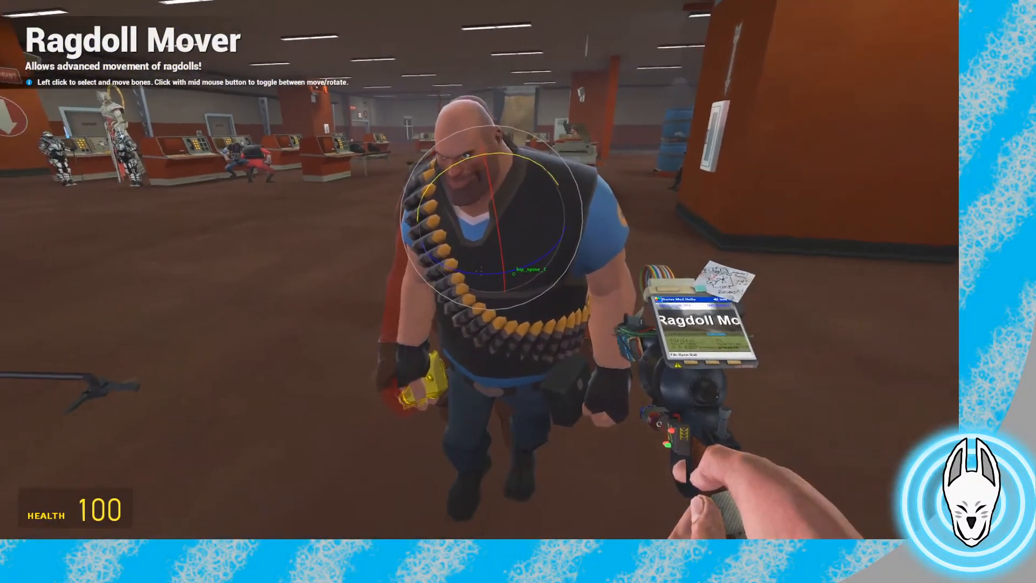
drag(481, 271, 481, 271)
Check the leaning pose from the side and record it as a keyframe at frame 80
key(w)
key(a)
key(a)
key(s)
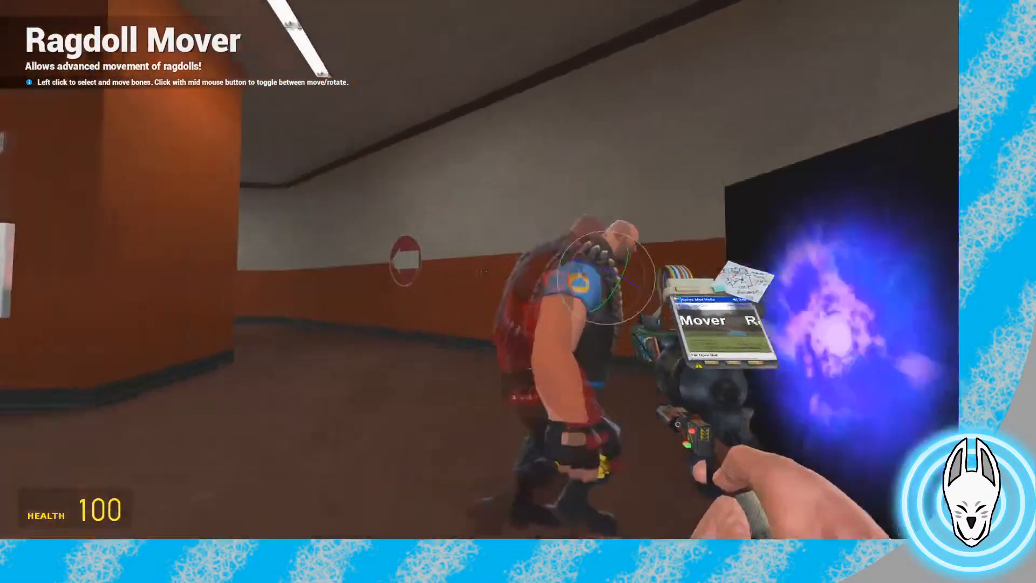
key(w)
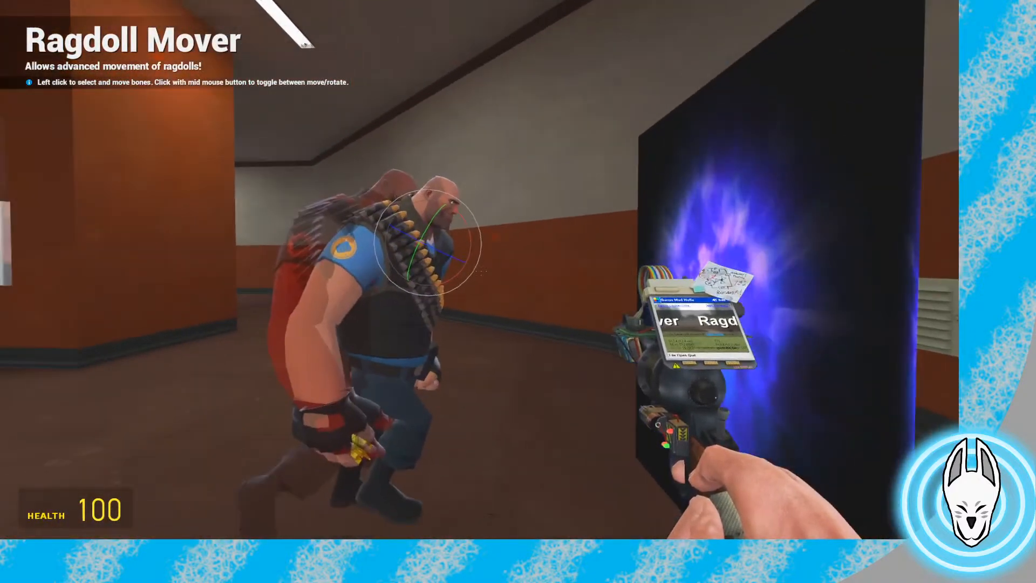
key(c)
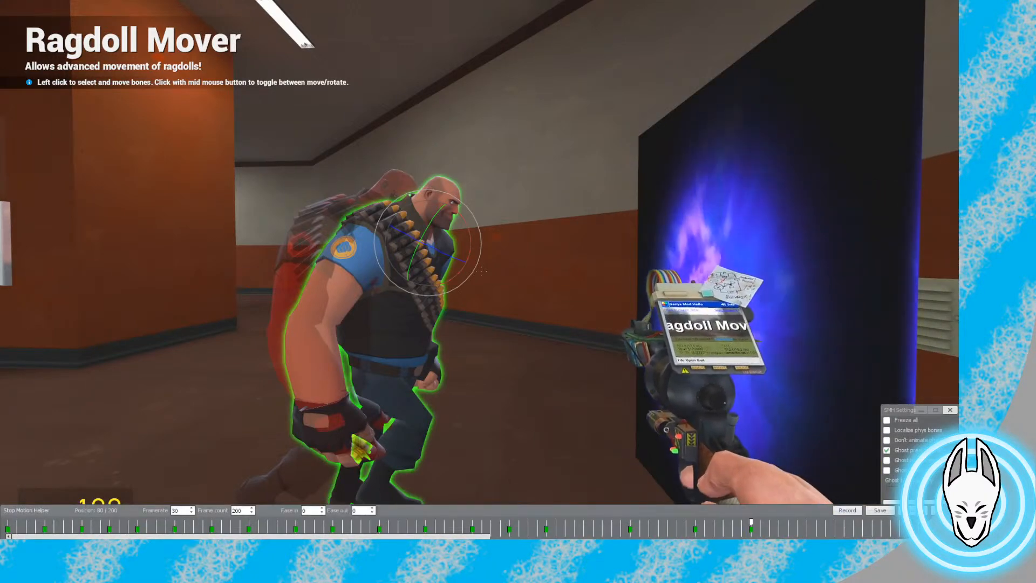
Scrub back to frame 58 and play the animation to examine the Heavy's step toward the portal
drag(751, 522, 537, 522)
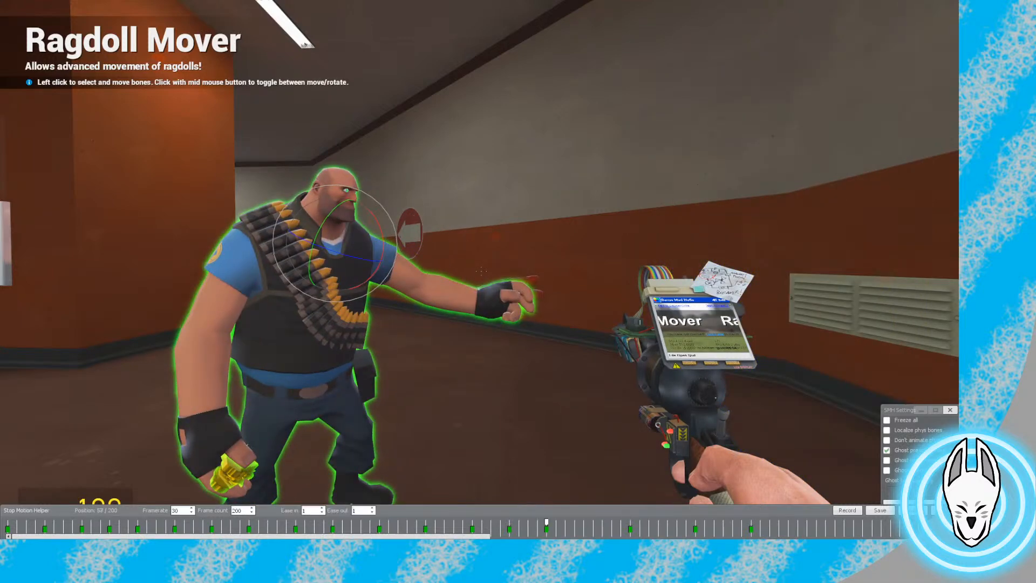
key(Down)
key(Down)
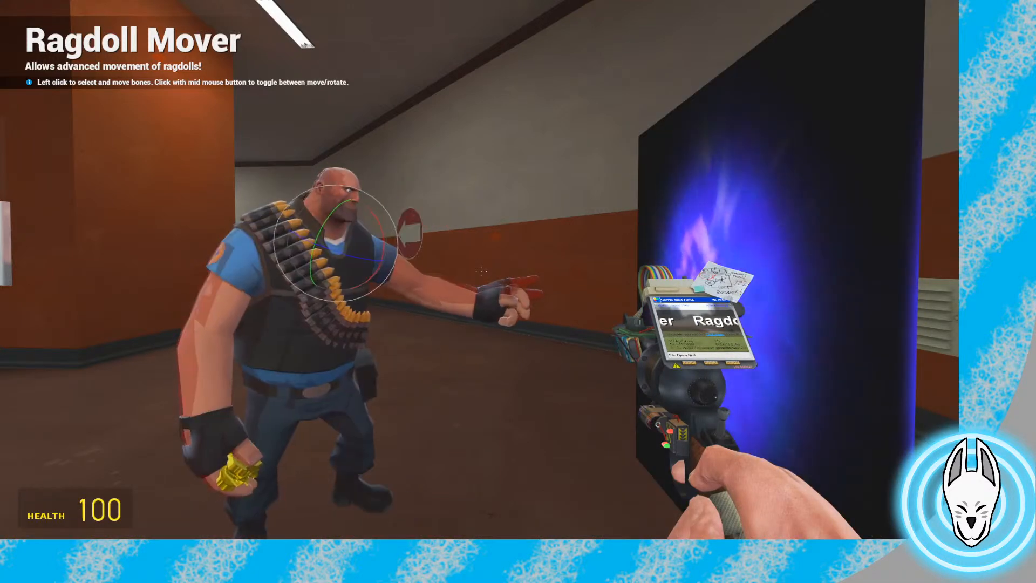
key(w)
key(s)
key(w)
key(c)
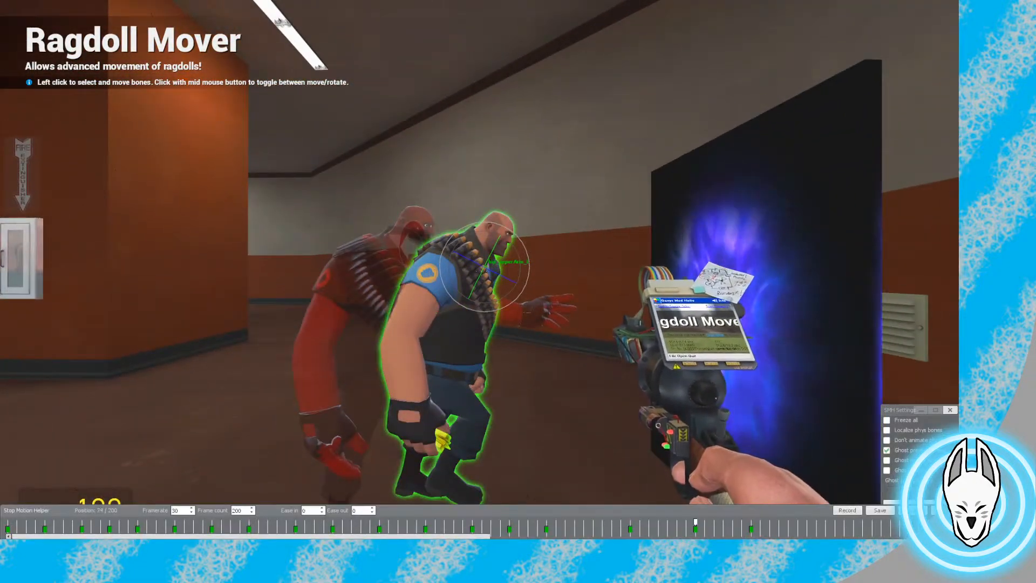
Swing the Heavy's right foot forward with its toe raised and record the pose as the keyframe at frame 80
key(Right)
key(Right)
drag(695, 522, 750, 522)
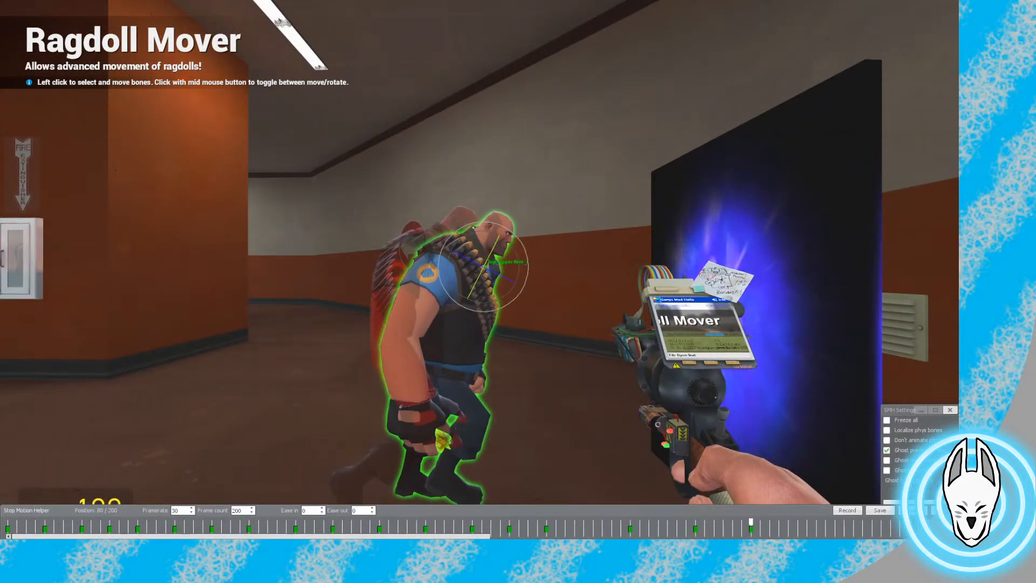
key(w)
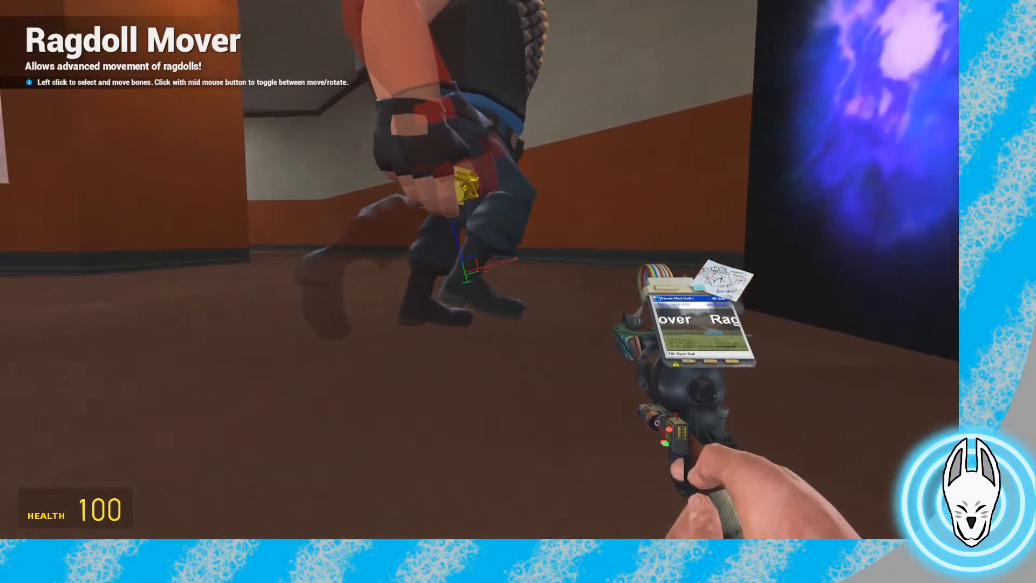
key(q)
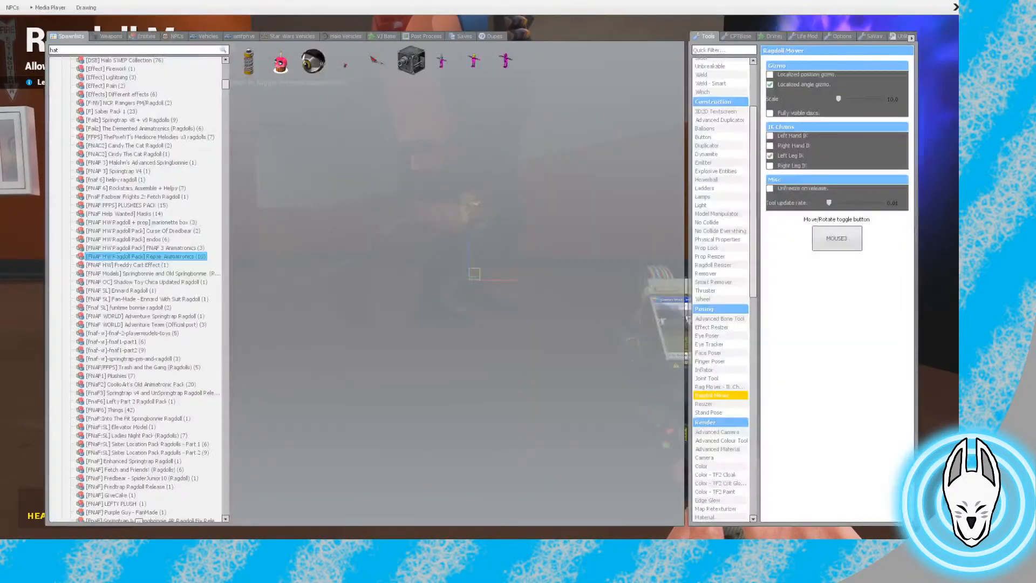
key(q)
drag(479, 271, 480, 271)
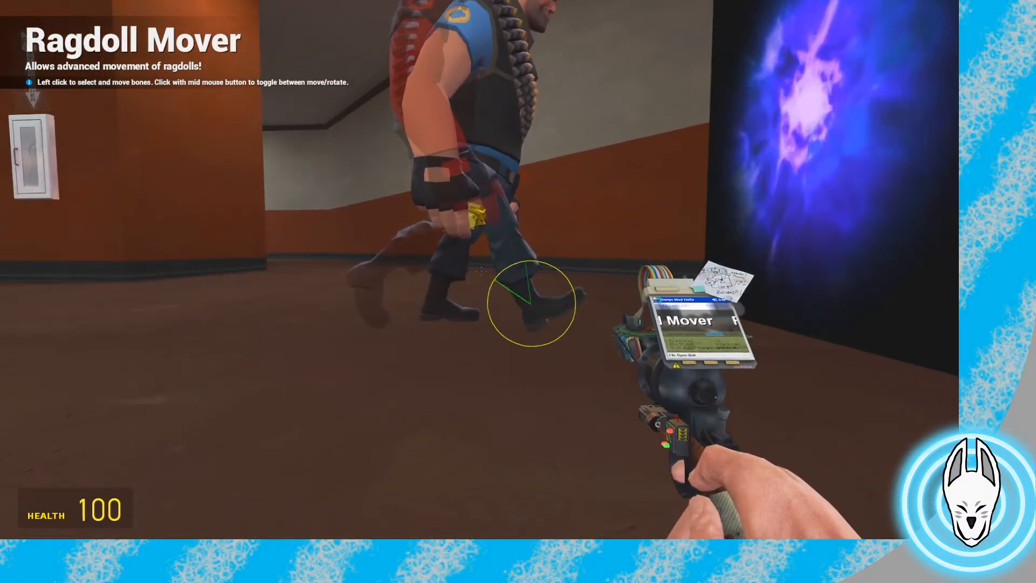
click(480, 270)
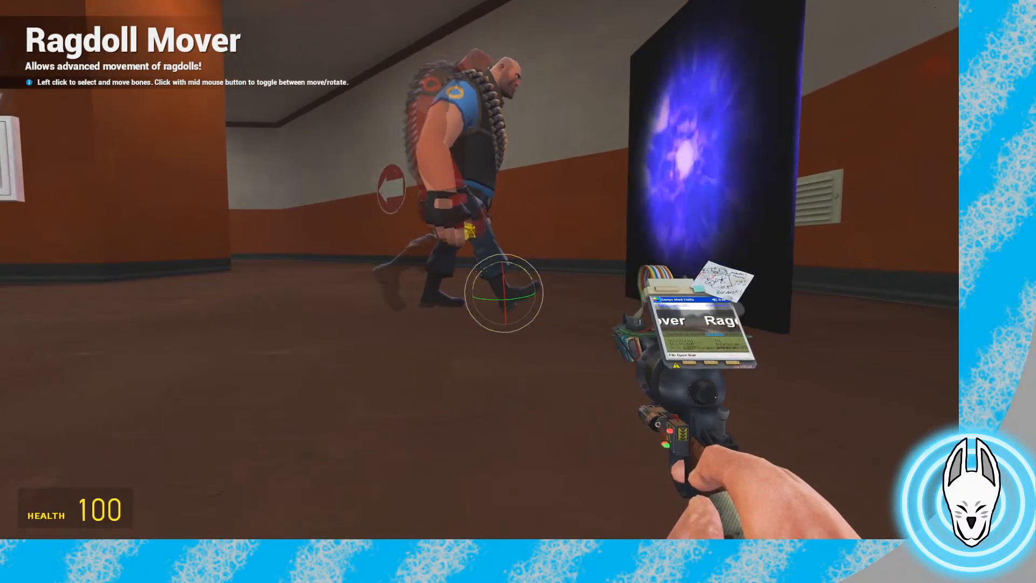
key(c)
click(847, 510)
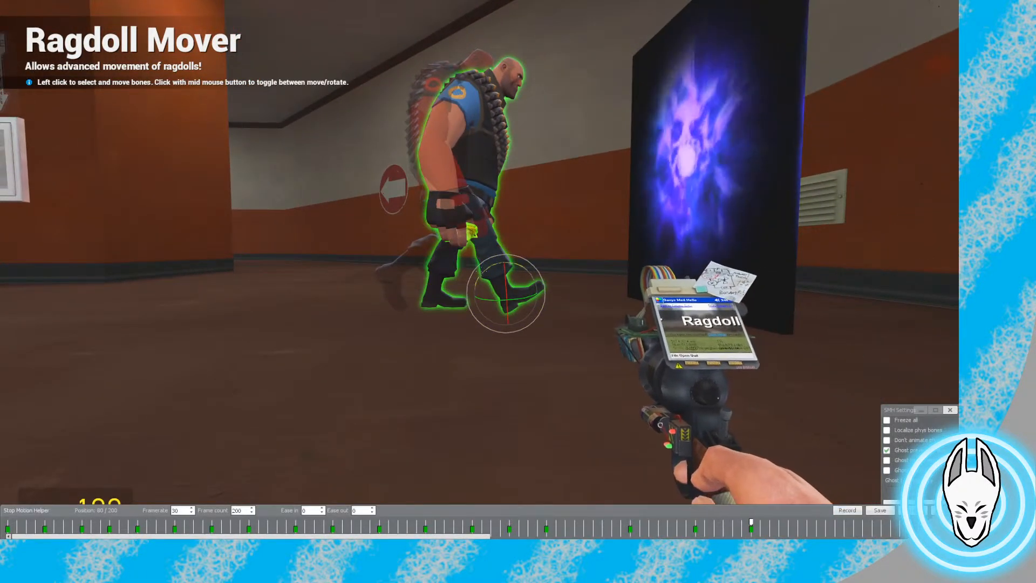
Scrub back and replay the Heavy's step toward the portal, and place the playhead at frame 84
drag(686, 522, 630, 522)
key(Right)
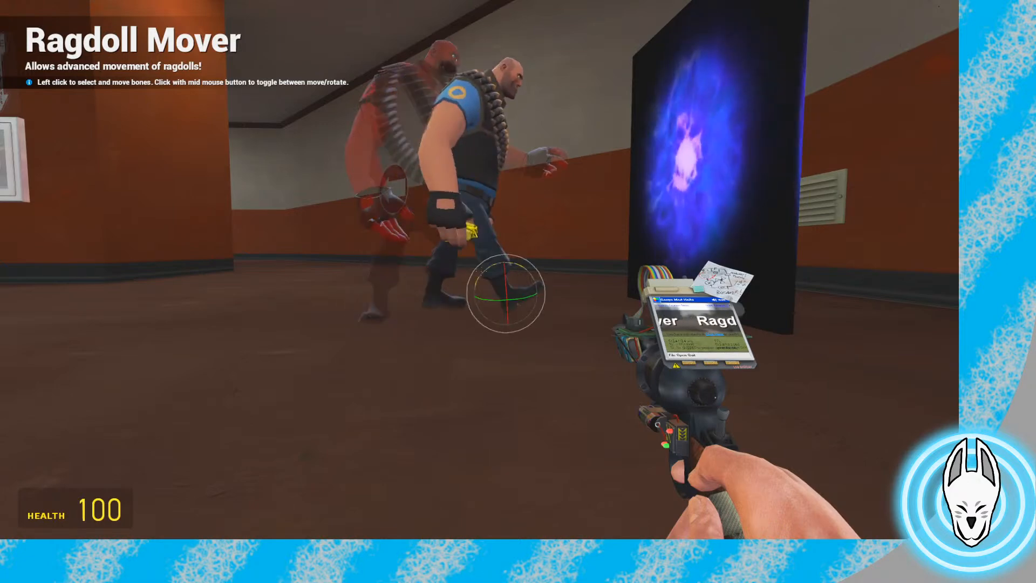
key(c)
drag(631, 522, 732, 523)
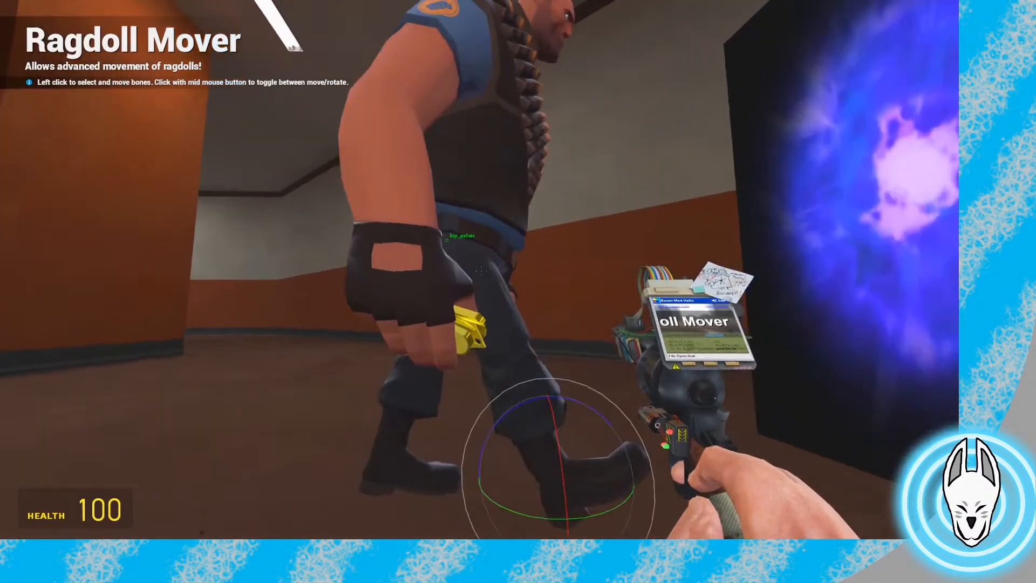
Enable Left Leg IK and Right Leg IK, and move the Heavy's pelvis forward over his leading foot
key(q)
key(q)
key(q)
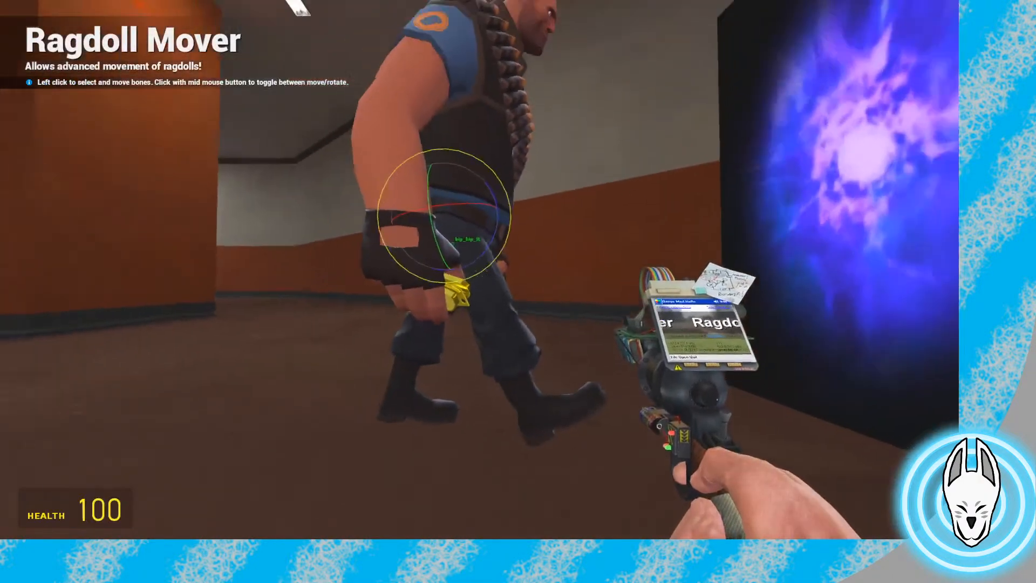
key(q)
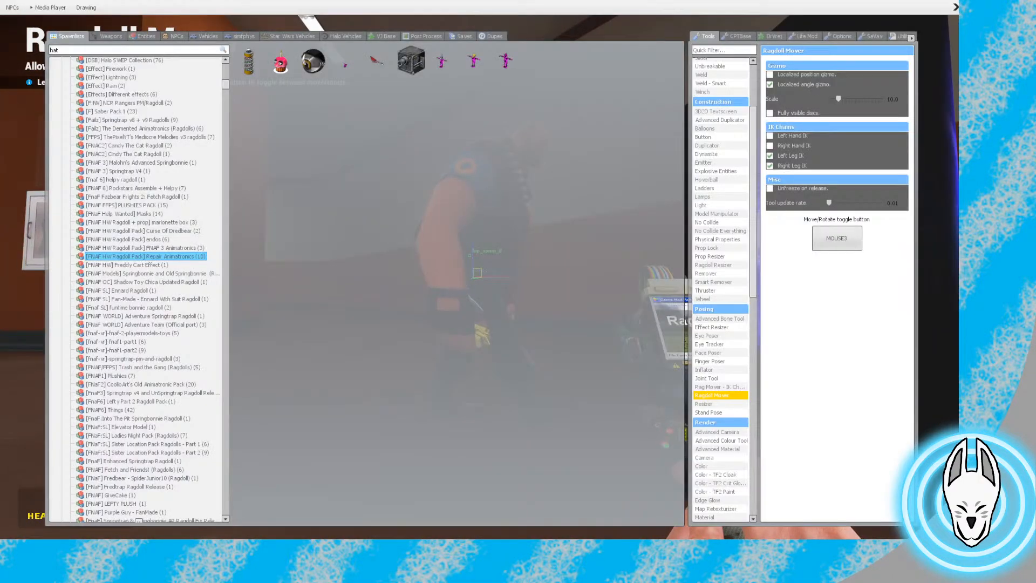
key(q)
drag(480, 270, 479, 270)
Rotate the Heavy's raised right foot down so it lies flat and lower it to the floor
key(w)
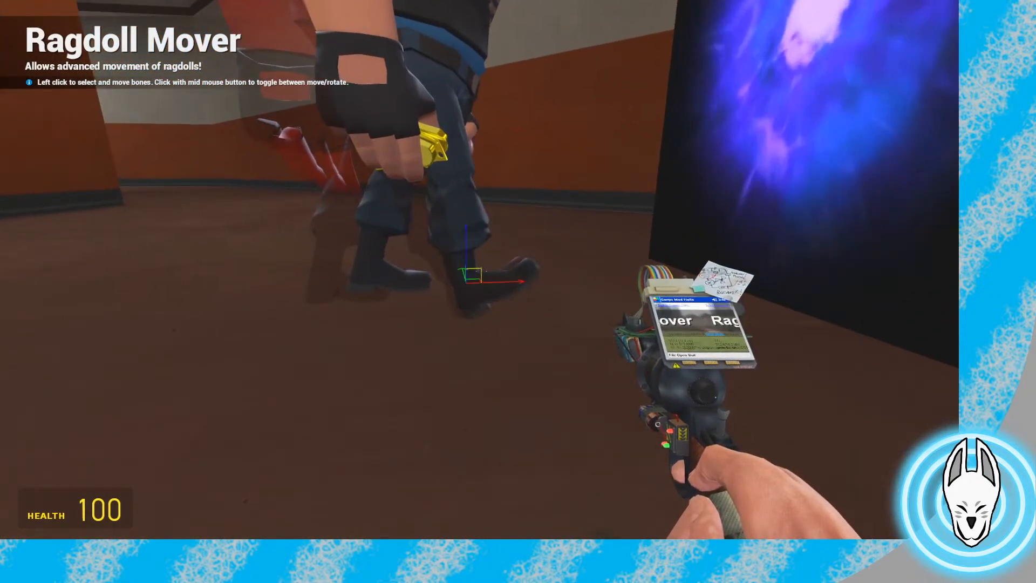
drag(481, 271, 480, 271)
key(w)
middle_click(481, 271)
key(w)
key(ctrl)
key(s)
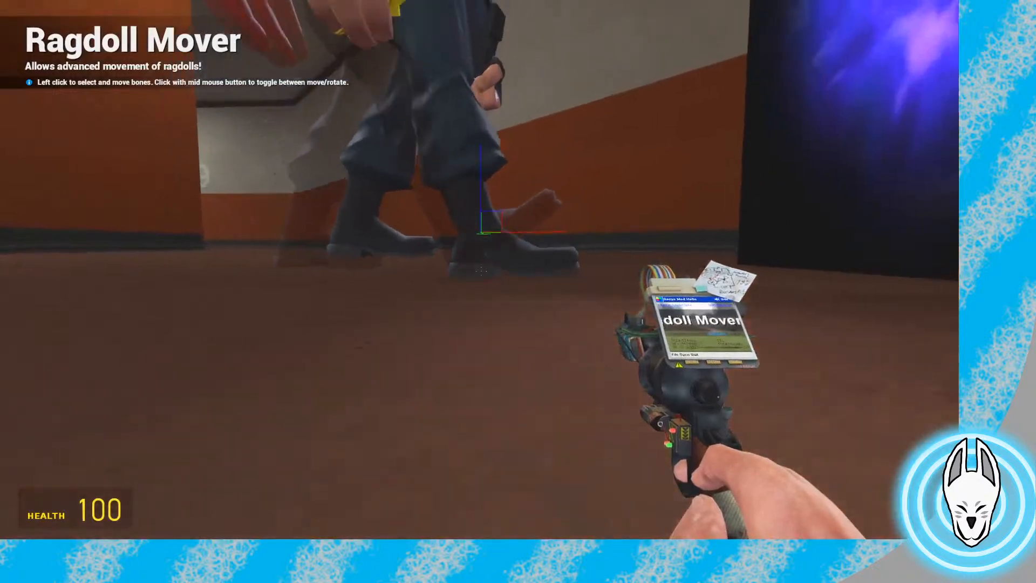
key(ctrl)
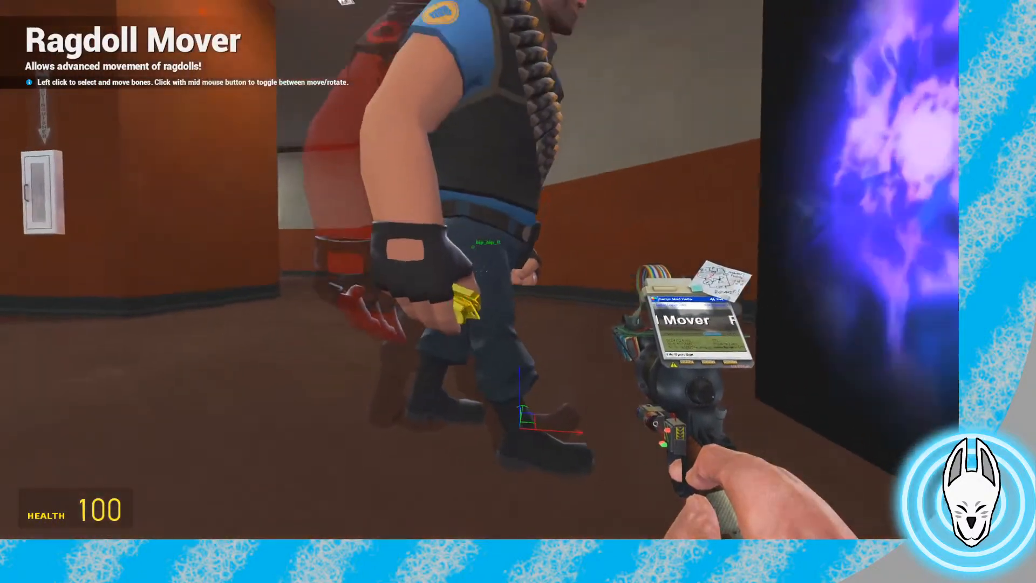
Fine-tune the position and angle of the planted right foot so its sole sits level on the floor
key(s)
click(480, 271)
drag(480, 271, 481, 271)
click(481, 271)
key(w)
key(ctrl)
key(s)
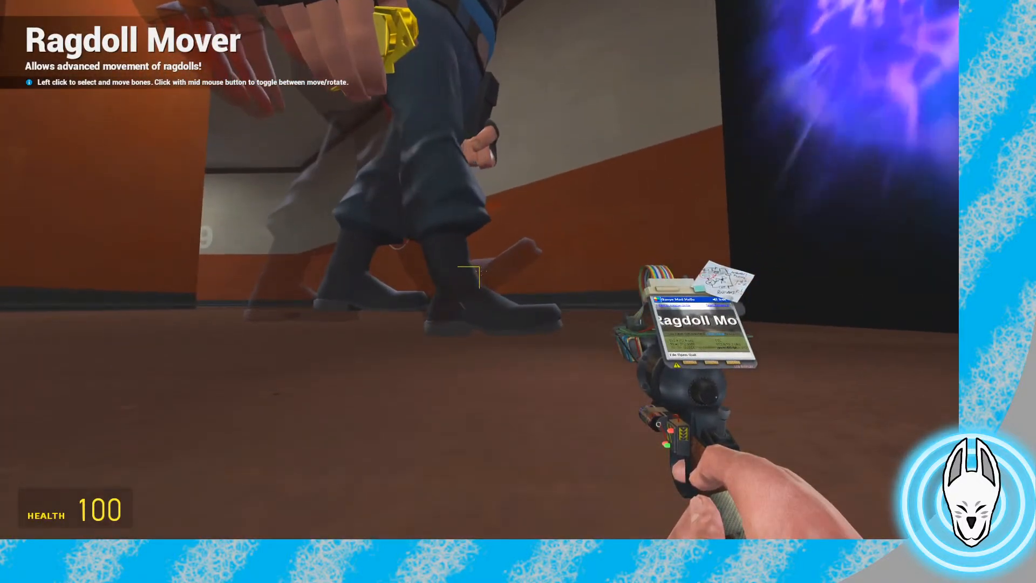
middle_click(480, 271)
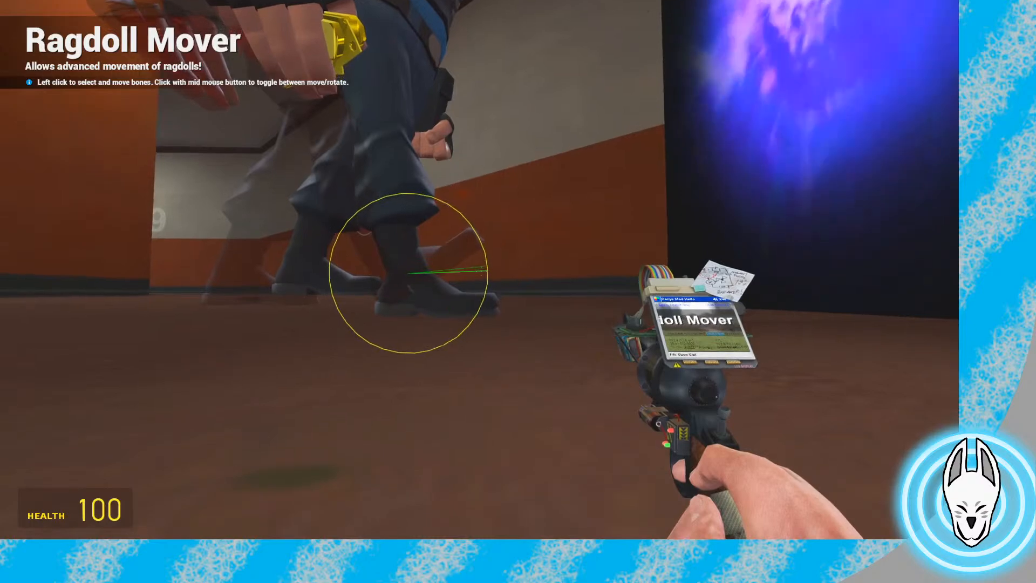
Keep only Right Leg IK enabled and bend the trailing left leg so its foot lifts off the floor behind
key(q)
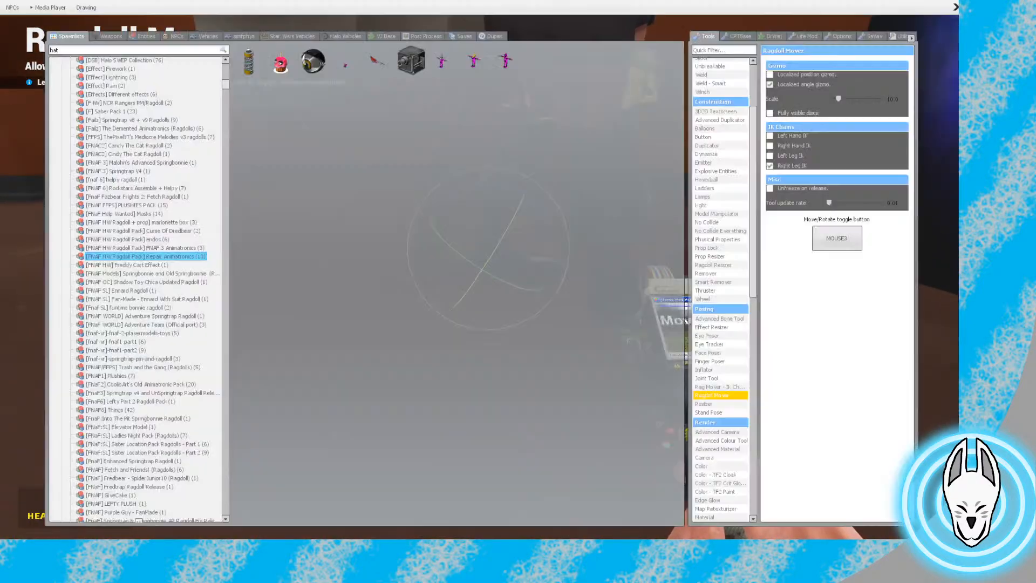
key(q)
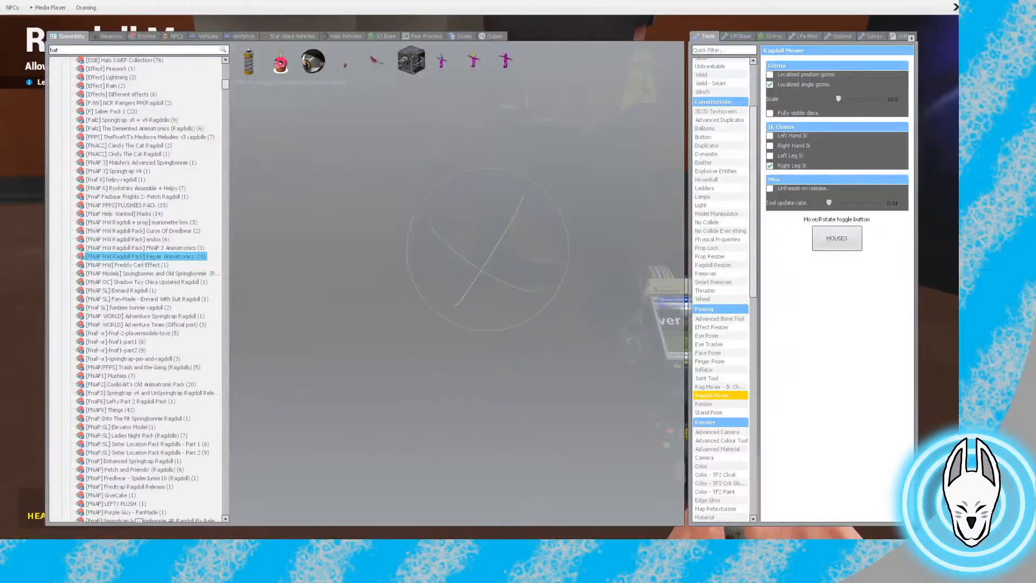
key(q)
middle_click(480, 271)
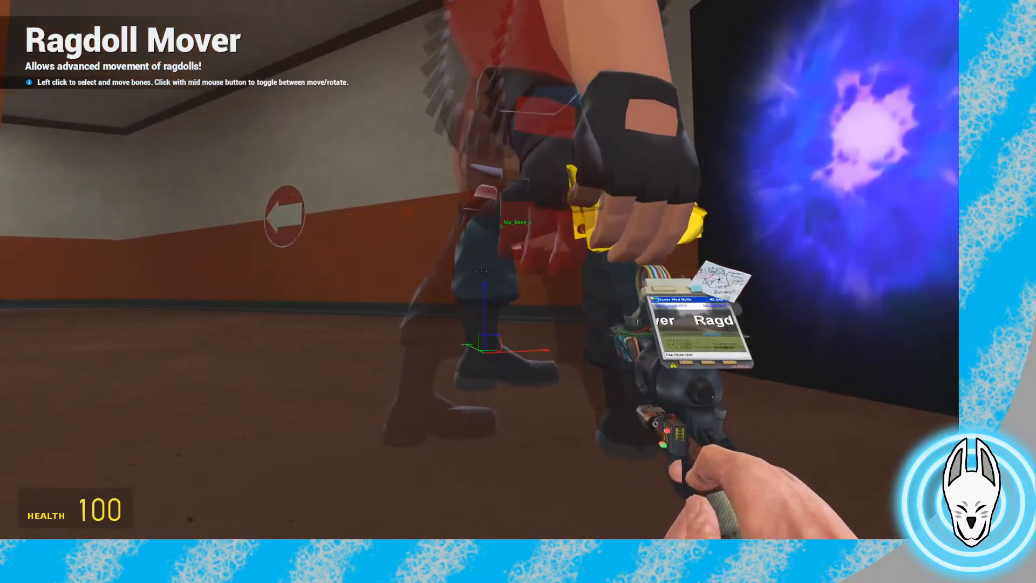
middle_click(479, 270)
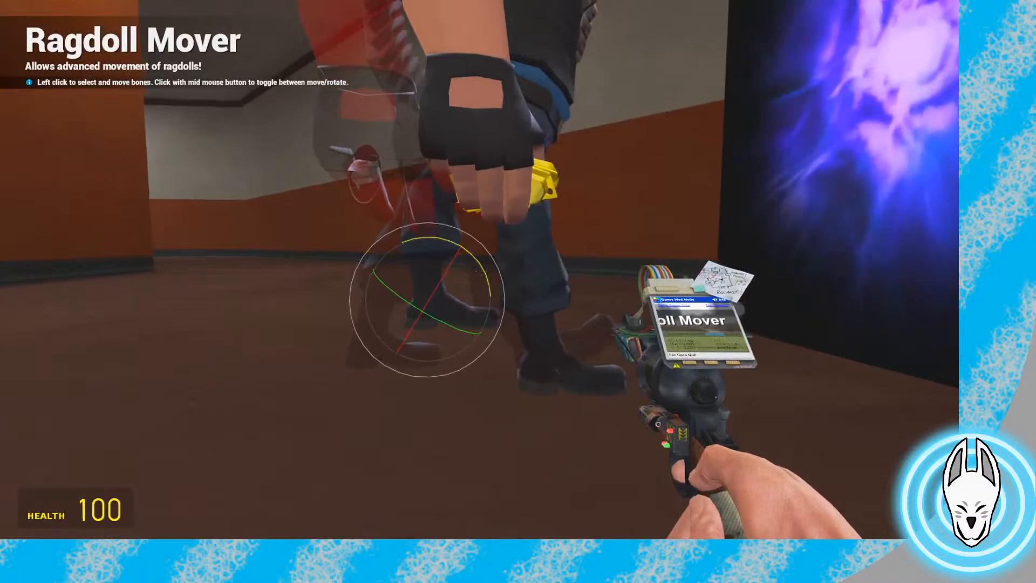
drag(479, 272, 462, 318)
key(w)
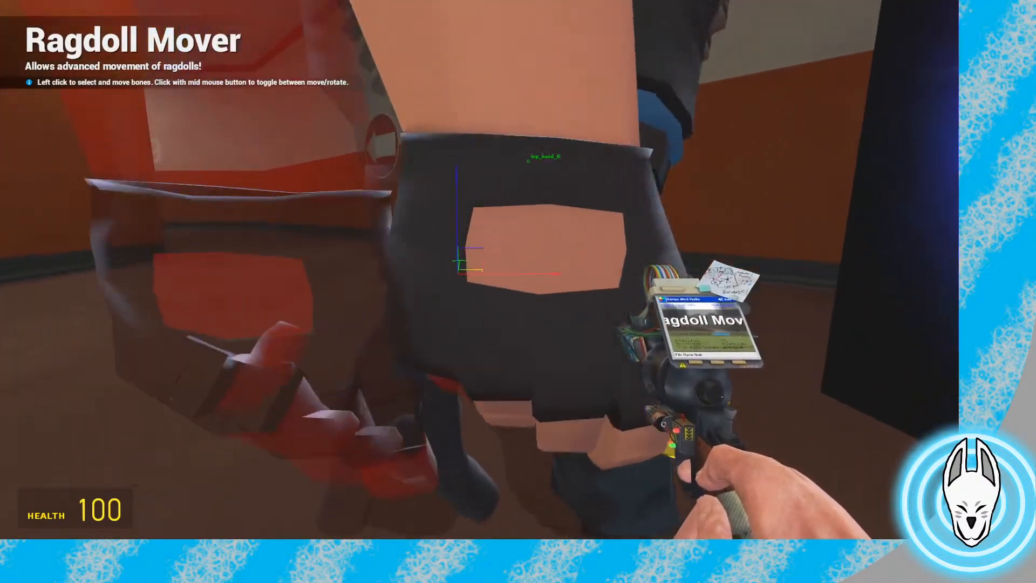
middle_click(480, 270)
key(a)
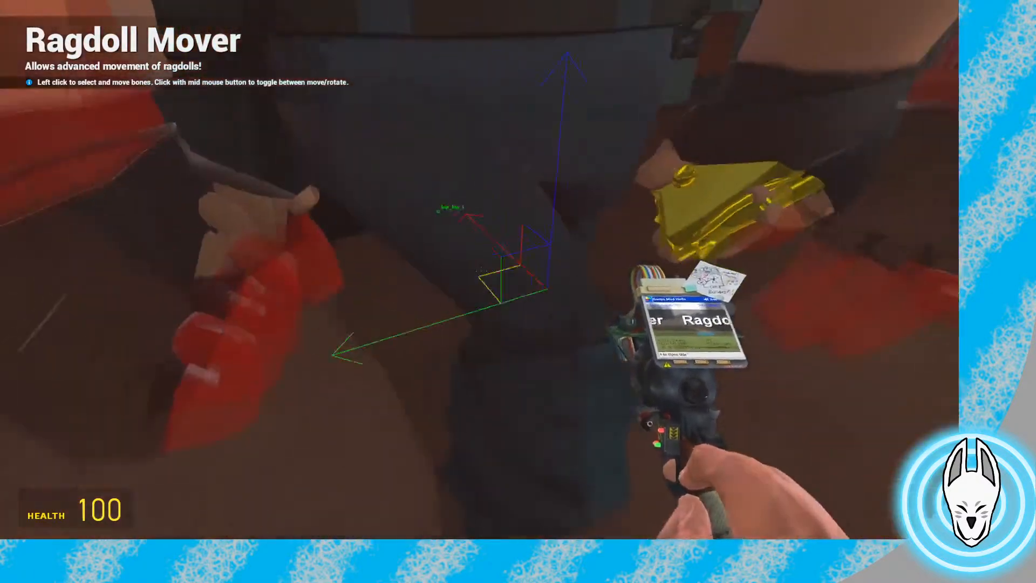
key(s)
drag(480, 271, 481, 271)
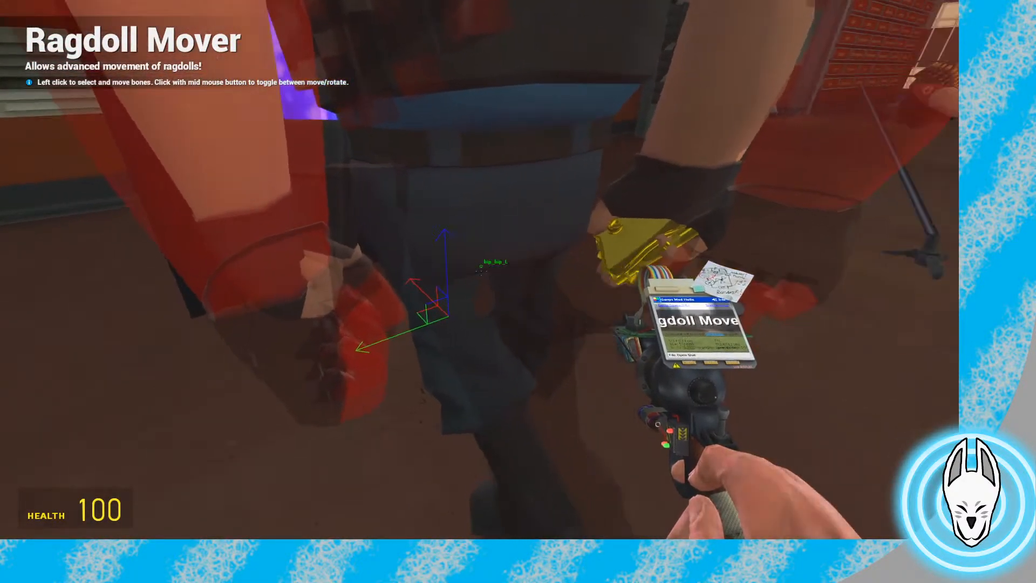
key(s)
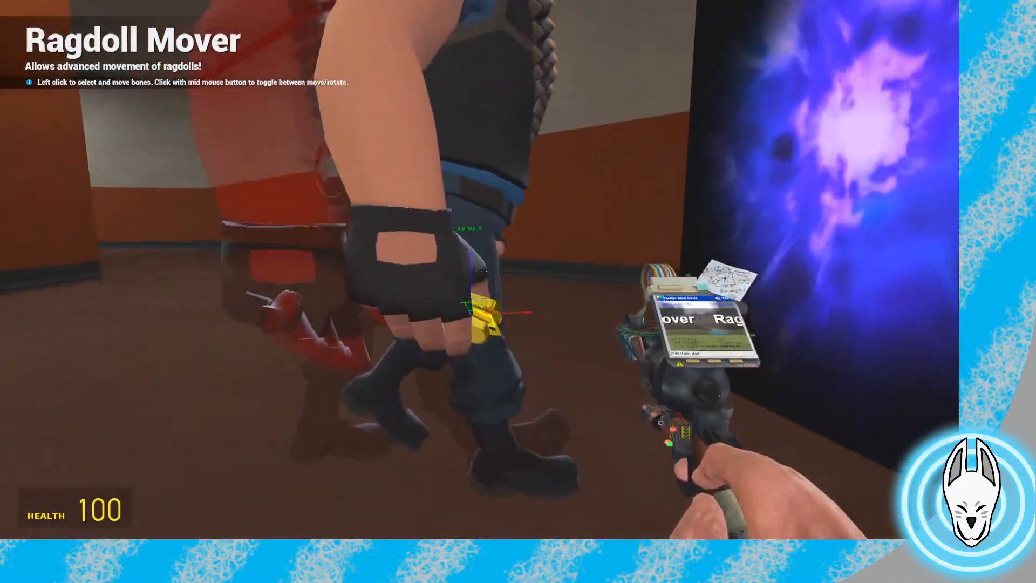
Enable IK for both legs and reposition the Heavy's pelvis over the planted right leg
key(q)
key(q)
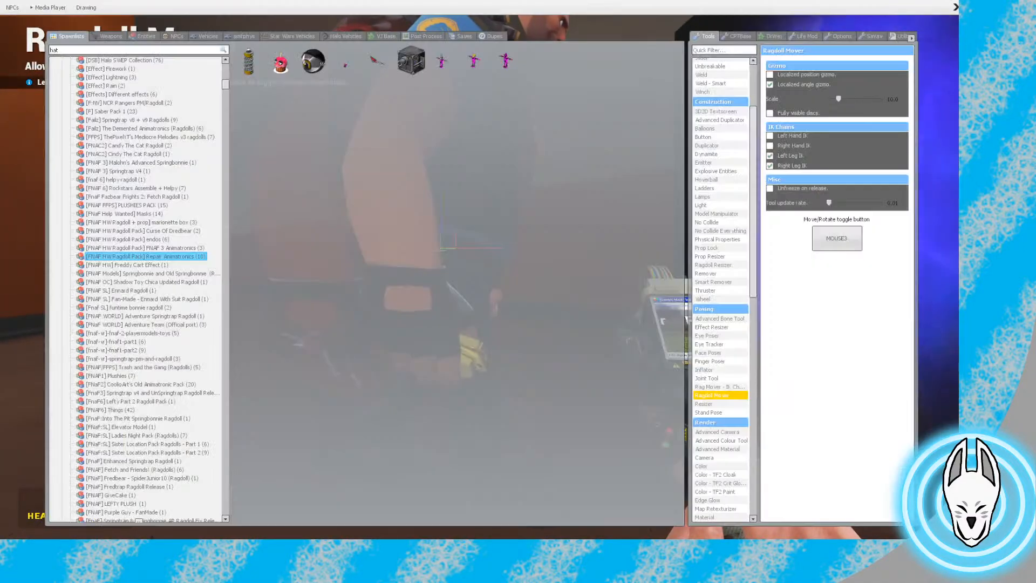
key(s)
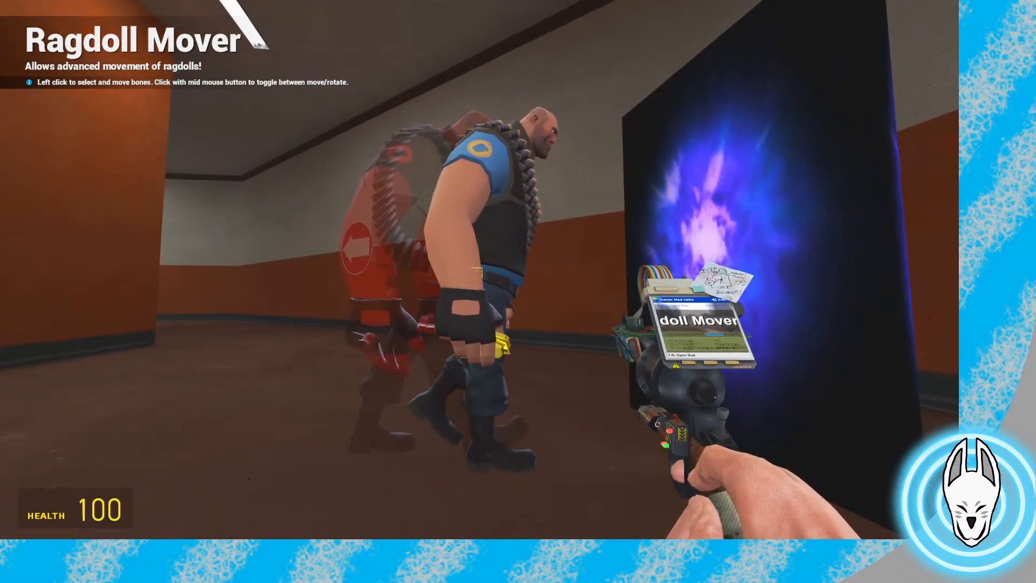
key(w)
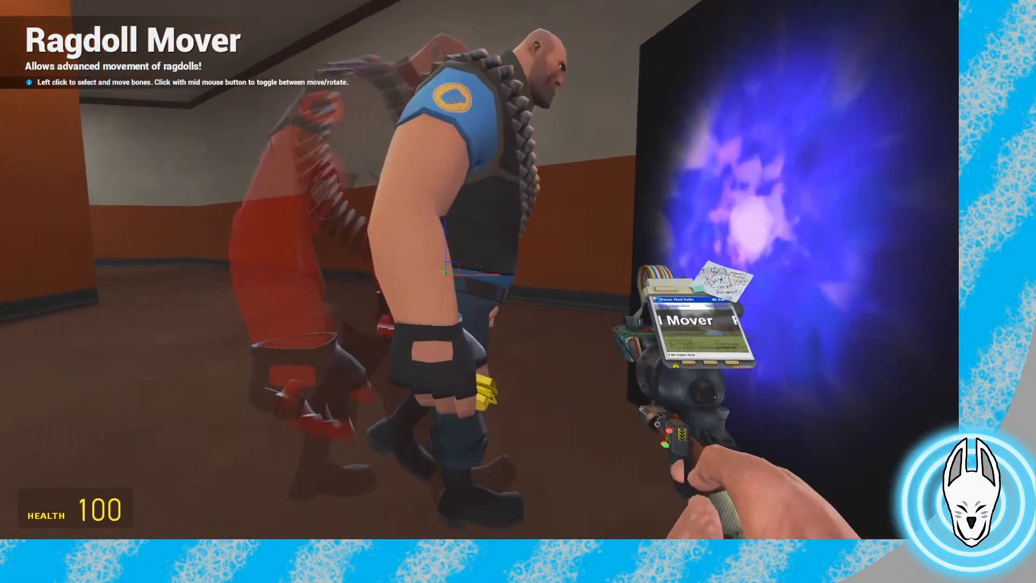
Rotate the Heavy's spine and adjust his left shoulder to balance the torso over the step
key(d)
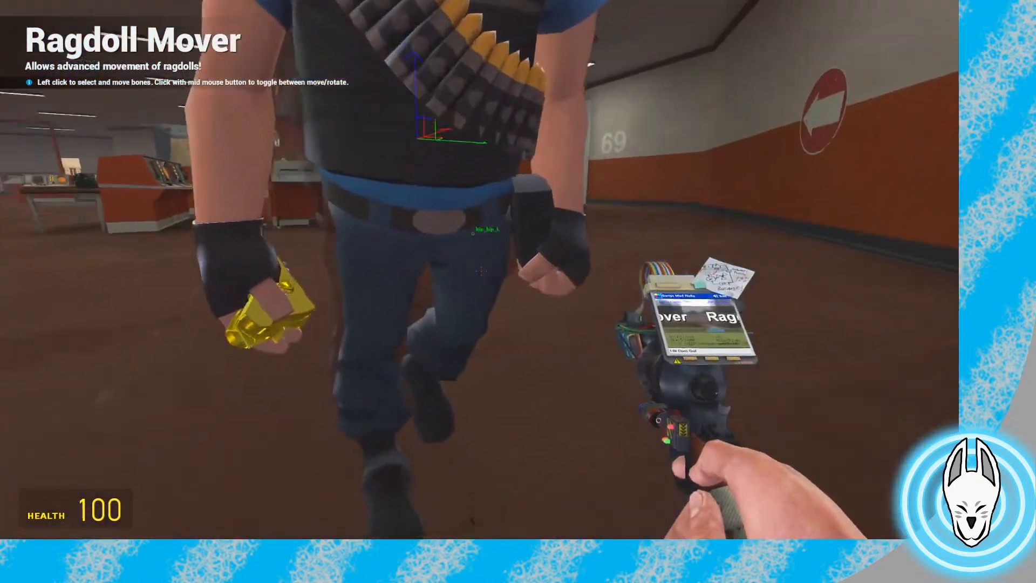
middle_click(482, 271)
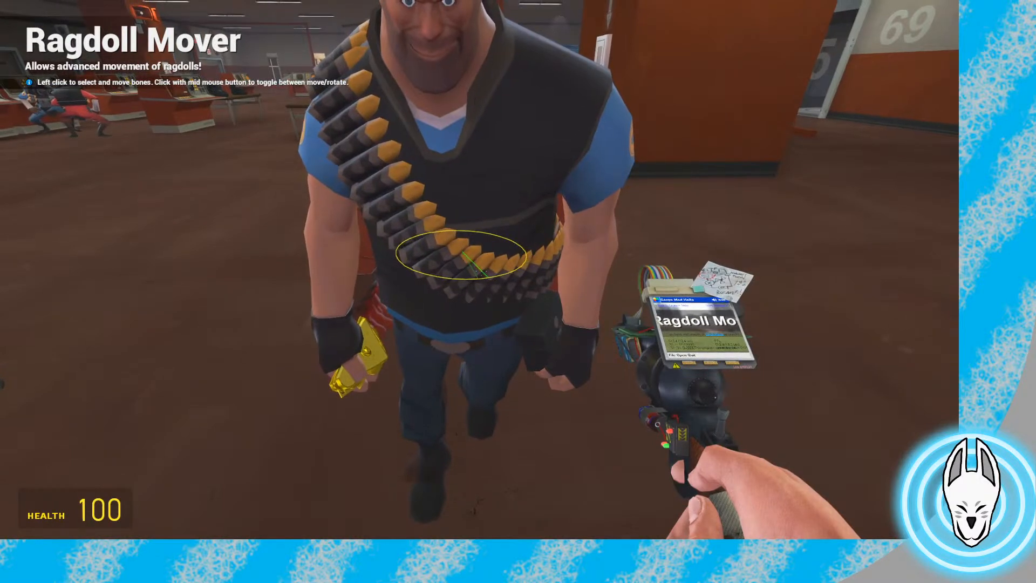
key(s)
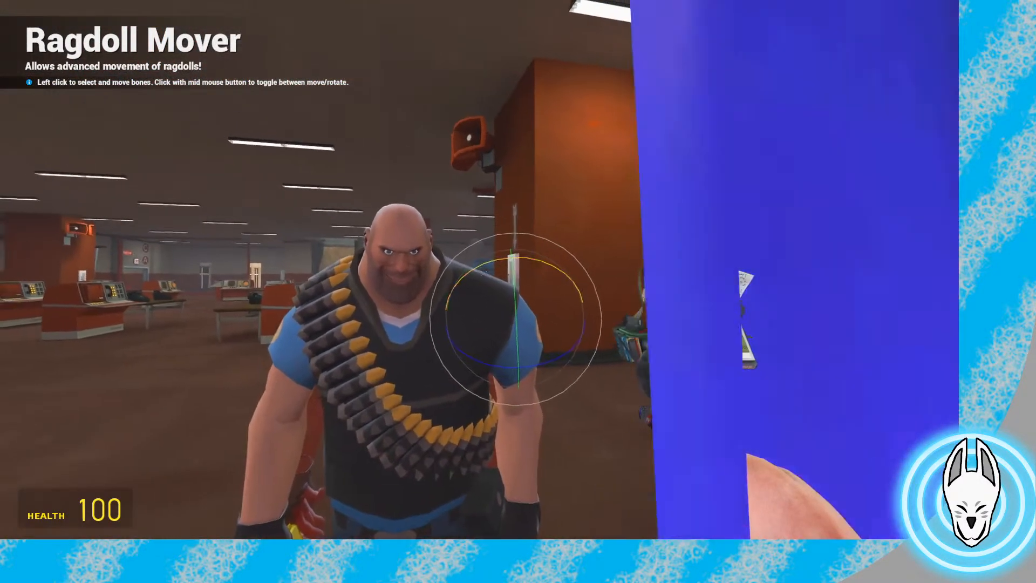
drag(479, 269, 480, 269)
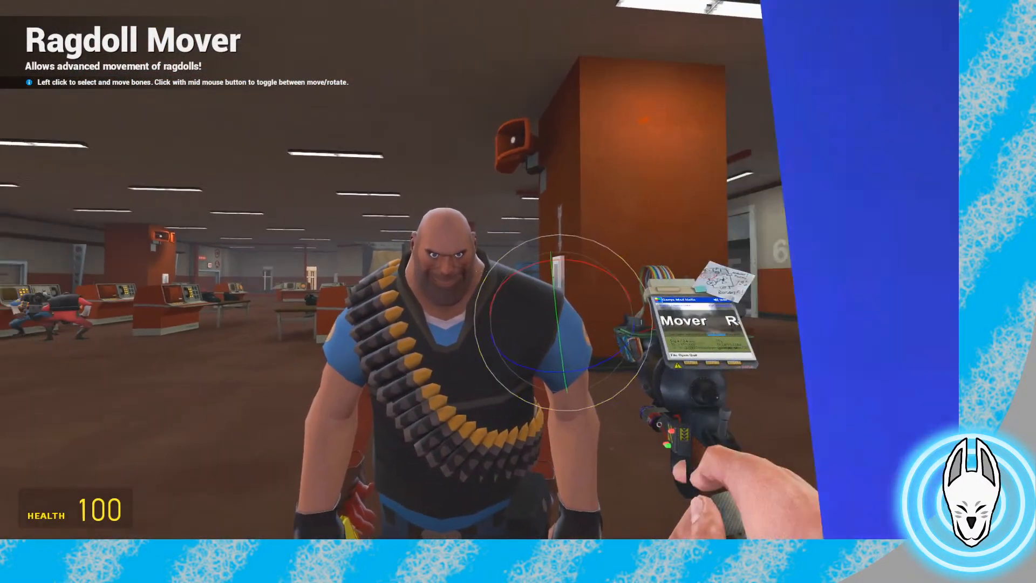
Rotate the Heavy's head to face the portal and leave only Right Leg IK enabled
key(w)
click(480, 270)
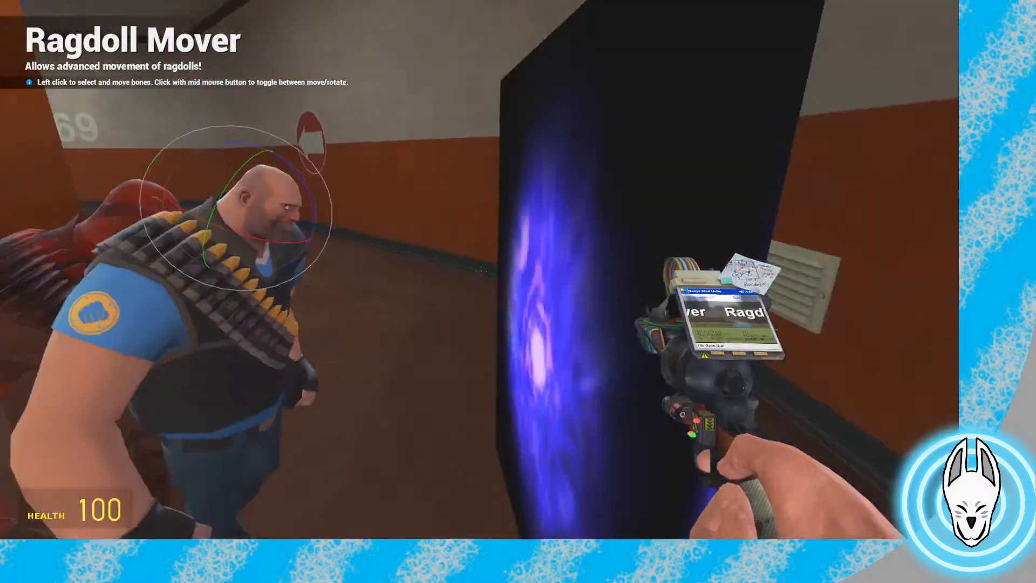
key(q)
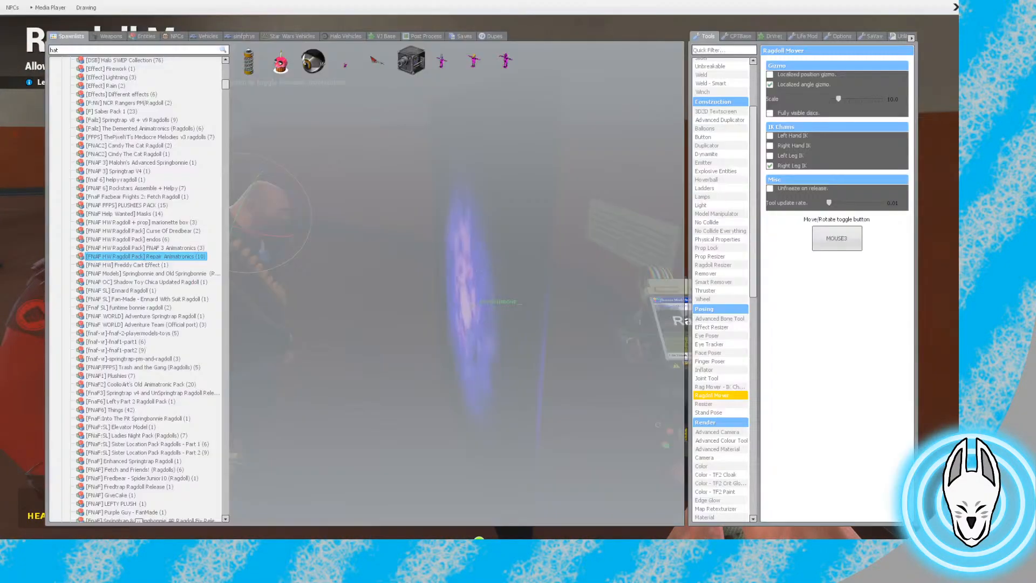
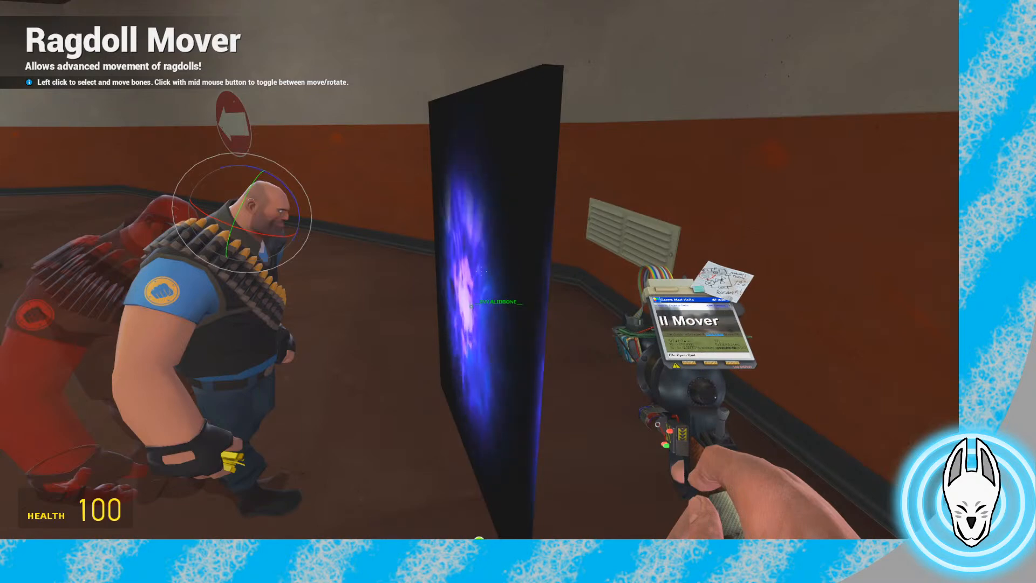
Record the Heavy's finished step pose as a keyframe at frame 84
key(d)
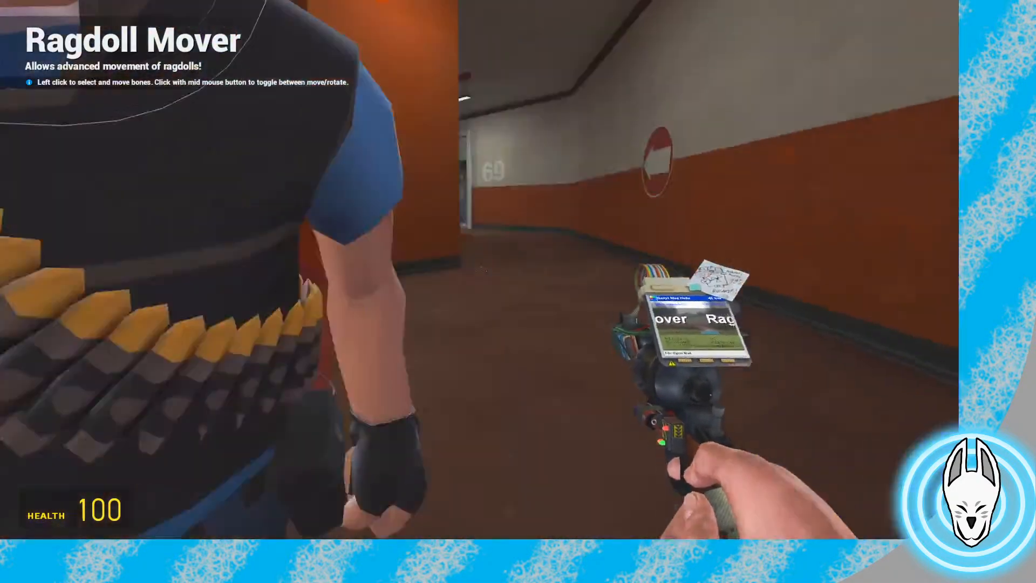
key(a)
key(s)
key(w)
key(c)
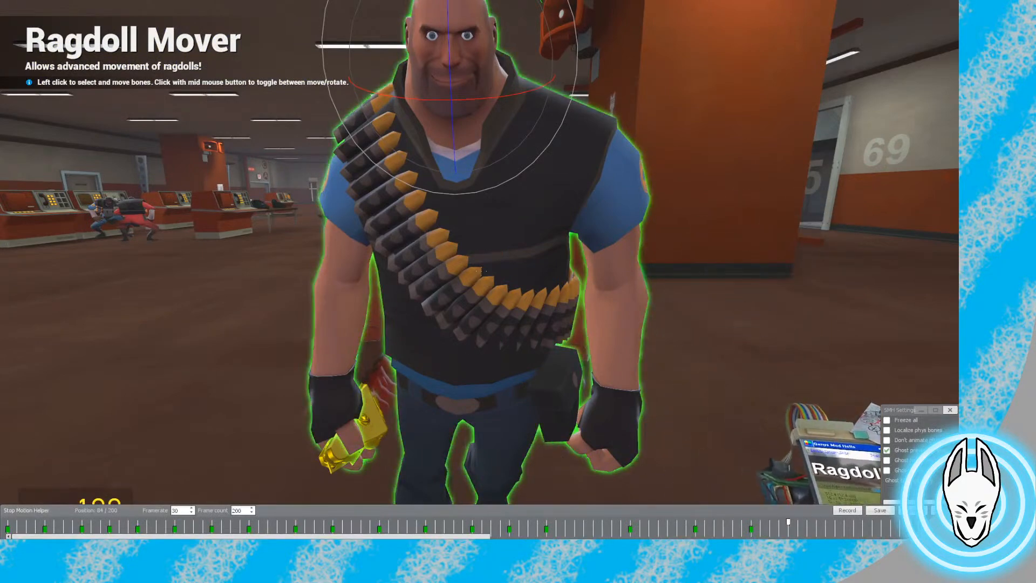
key(Up)
Scrub back and forth between frames 74 and 84 to examine the motion of the newest step from the side
key(Left)
key(Left)
key(Left)
key(Left)
key(Left)
key(Left)
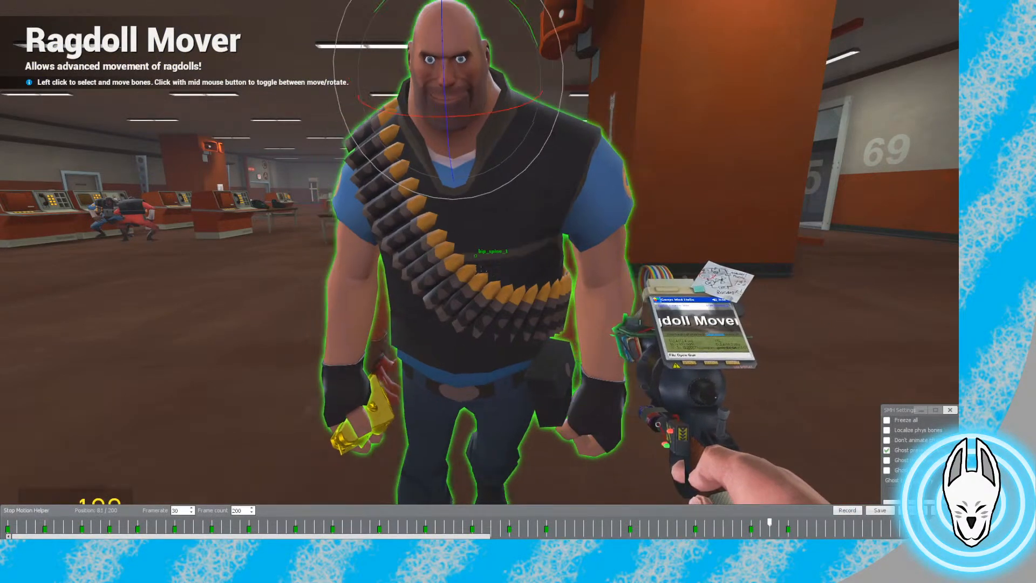
key(Left)
key(Left)
key(Left)
key(Left)
key(c)
key(s)
key(a)
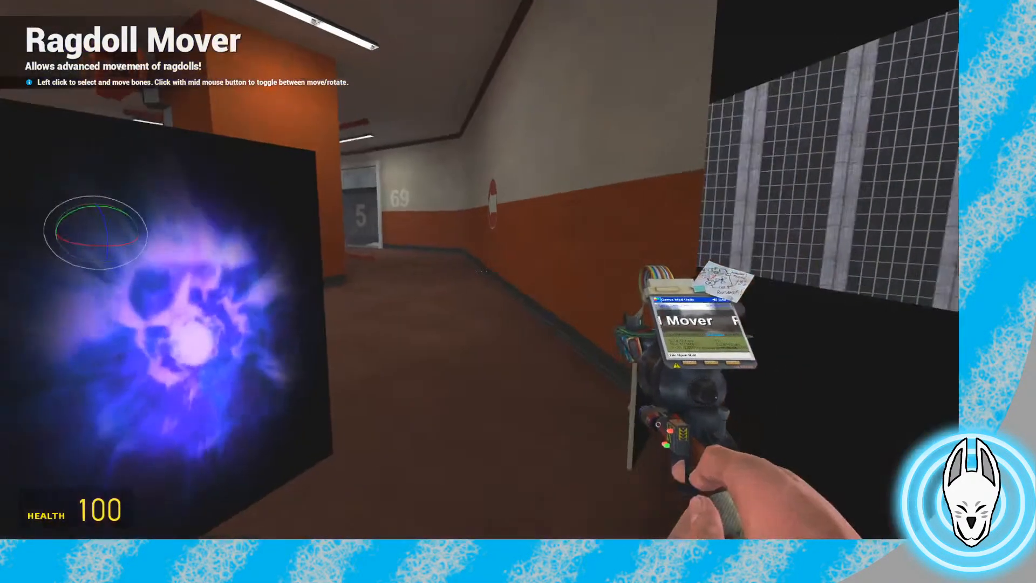
key(a)
key(Right)
key(Right)
key(Right)
key(Right)
key(Right)
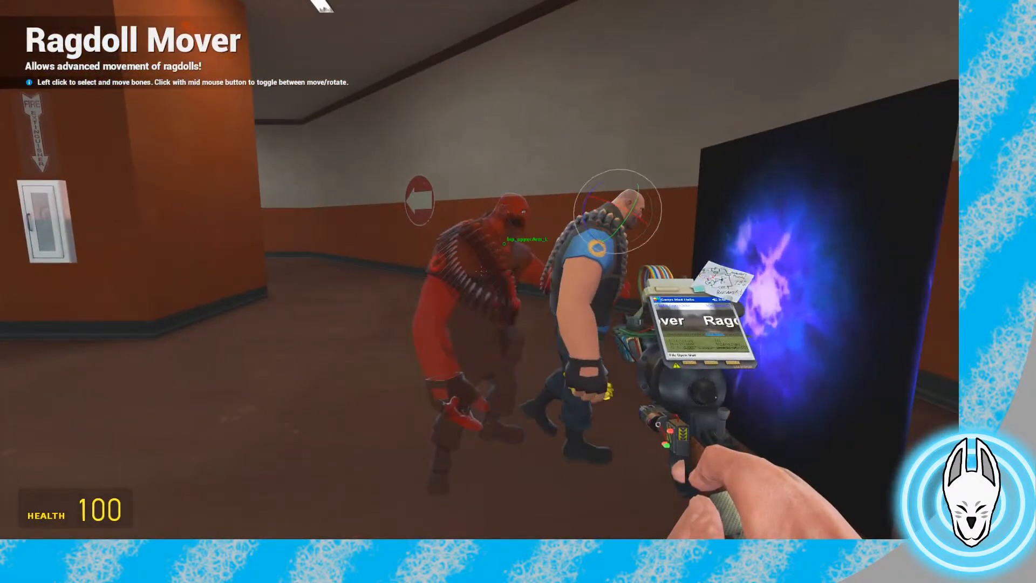
key(Left)
key(Left)
key(Left)
key(Left)
key(Right)
key(Right)
key(Right)
key(Right)
key(n)
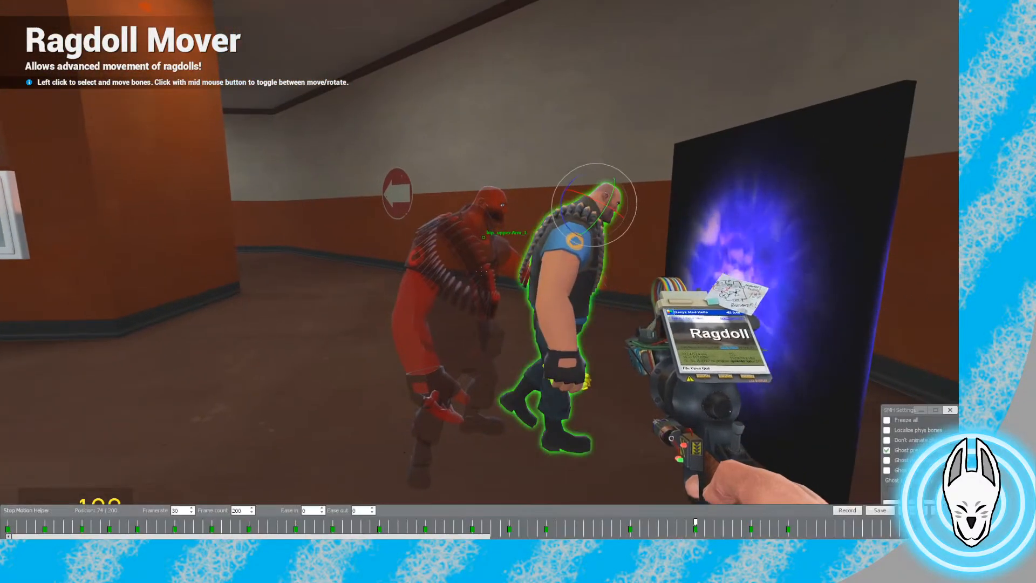
Scrub from frame 84 back to frame 66 to examine the timing and stride of the whole walk toward the portal
key(Right)
key(Right)
key(Right)
key(Right)
key(Right)
key(Right)
key(Right)
key(Right)
key(Right)
key(Right)
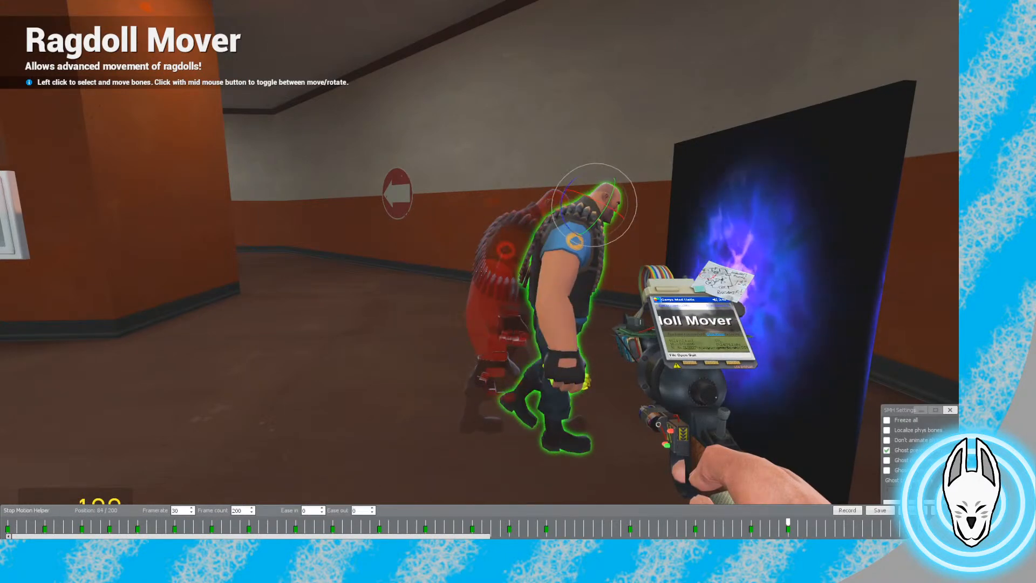
key(Left)
key(Left)
key(Left)
key(Left)
key(Left)
key(Left)
key(Left)
key(Left)
key(Left)
key(Left)
key(Left)
key(Left)
key(Left)
key(Left)
key(Left)
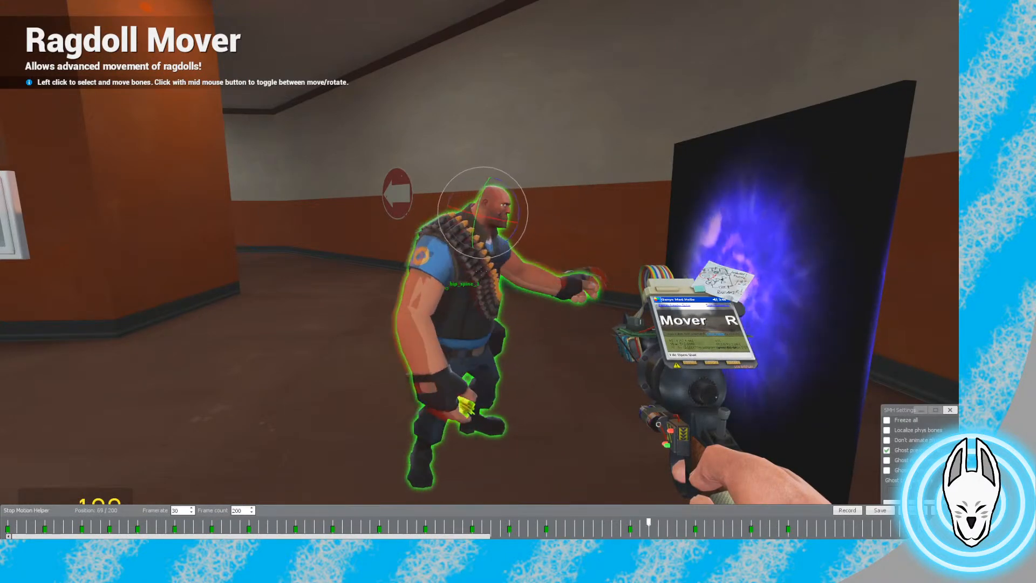
key(Left)
key(Left)
key(Left)
key(Left)
key(Left)
key(Left)
key(Left)
key(Left)
key(Left)
key(Left)
key(Left)
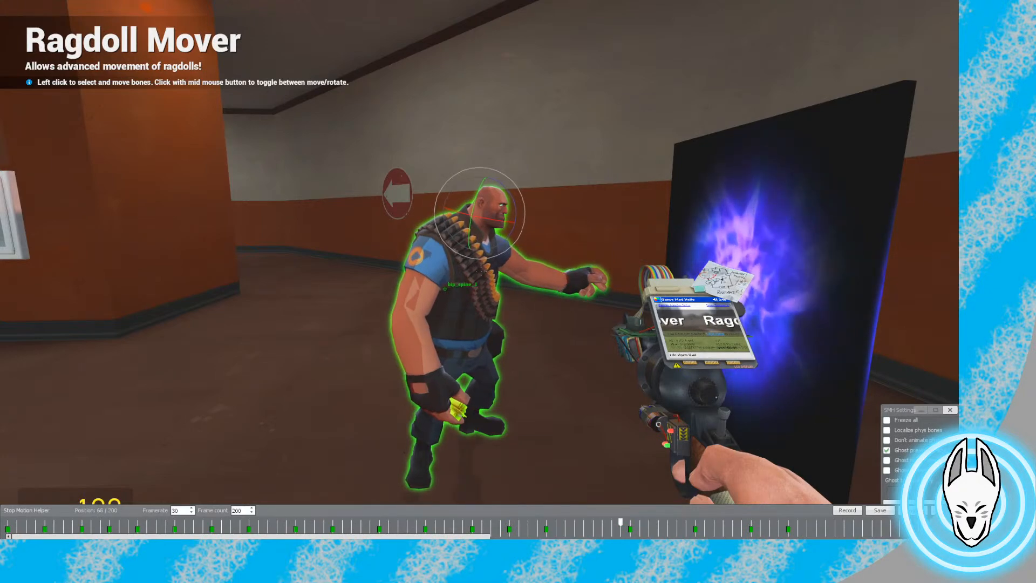
key(Right)
key(Right)
key(Right)
key(Right)
key(Right)
key(Right)
key(Right)
key(Right)
key(Right)
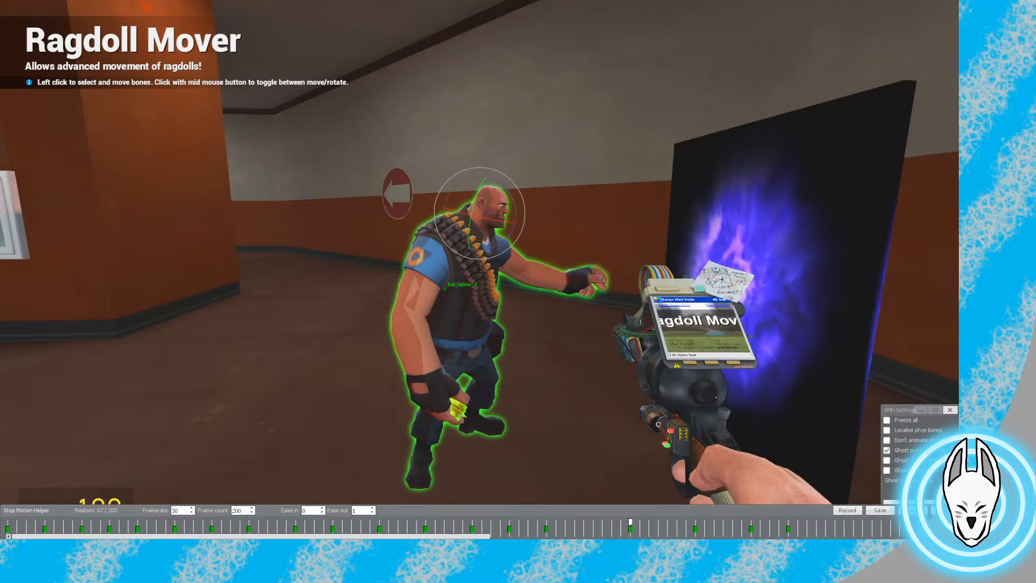
Delete the walk keyframes at frames 67, 74, 80 and 84 and return to the keyframe at frame 58
key(Left)
key(Left)
key(Left)
key(Left)
key(Left)
key(Left)
key(Left)
key(Left)
key(Left)
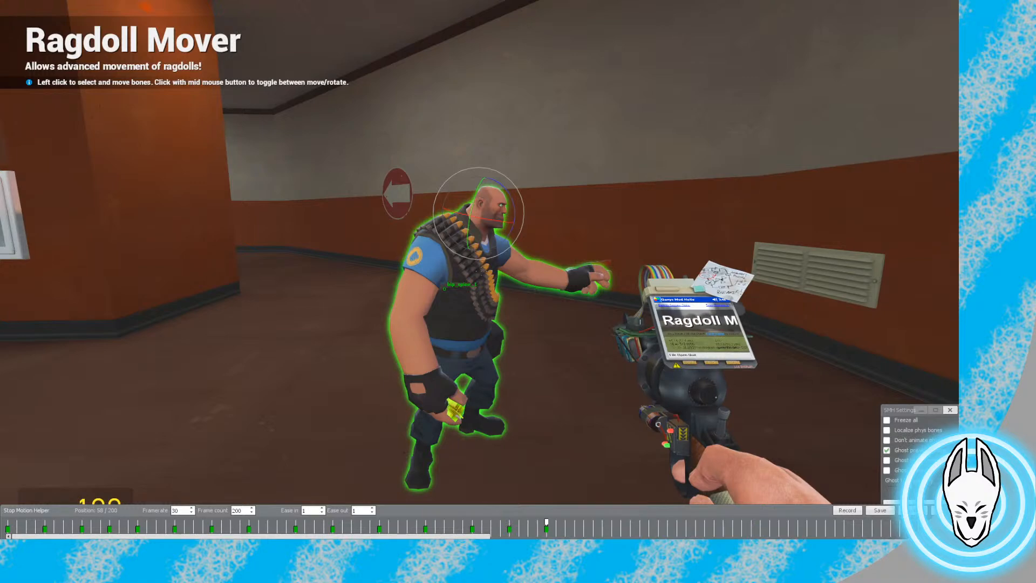
At frame 63, move the Heavy's pelvis forward and swing his left leg out toward the portal in a long stride
key(Right)
key(Right)
key(Right)
key(Right)
key(Right)
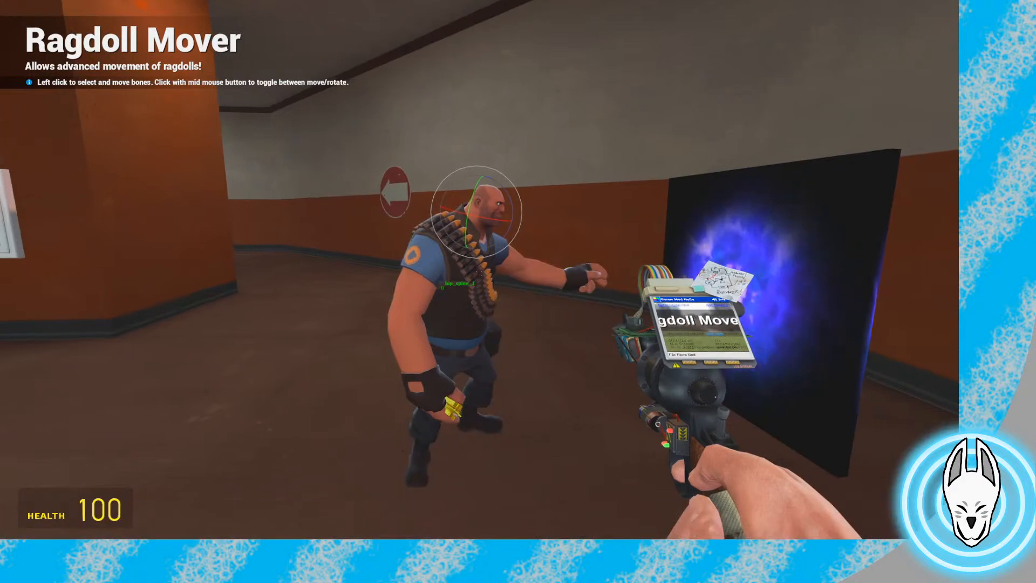
key(q)
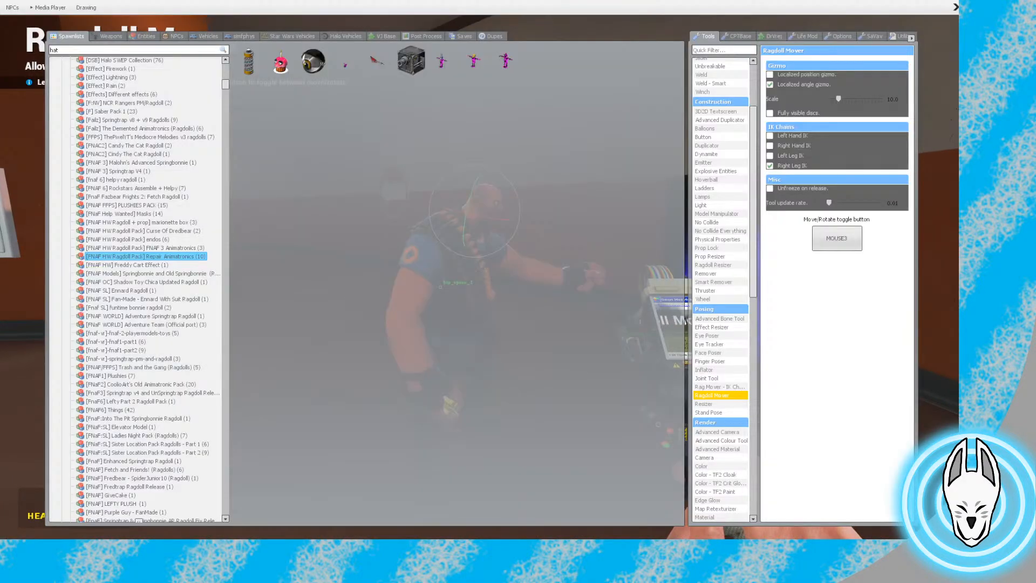
key(q)
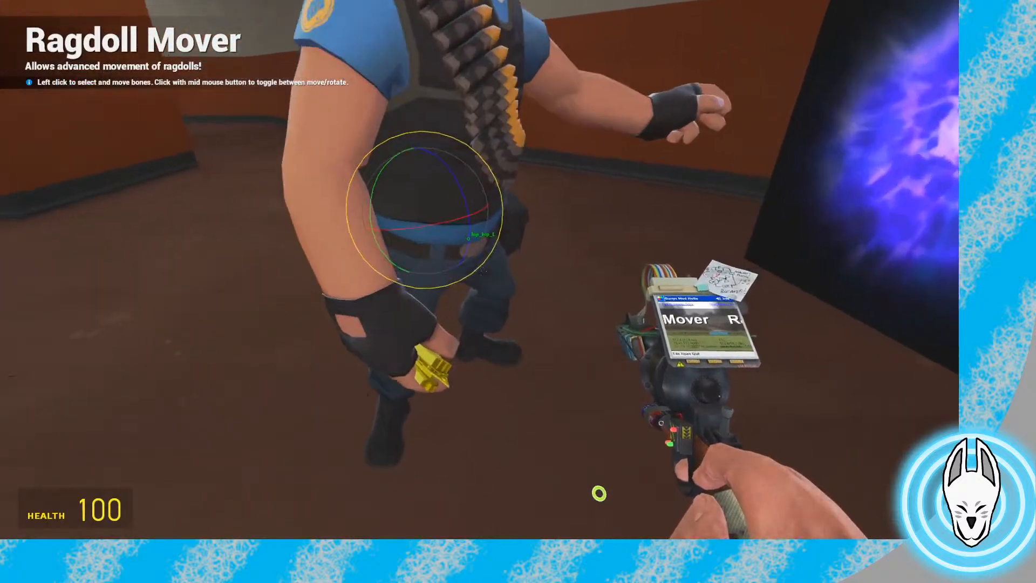
click(482, 271)
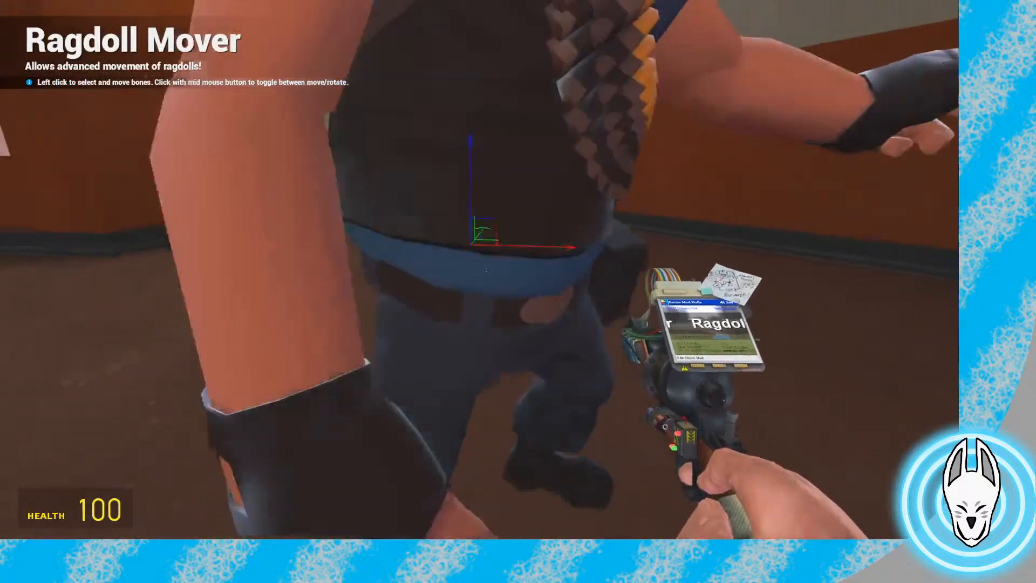
key(s)
drag(481, 271, 479, 271)
middle_click(479, 271)
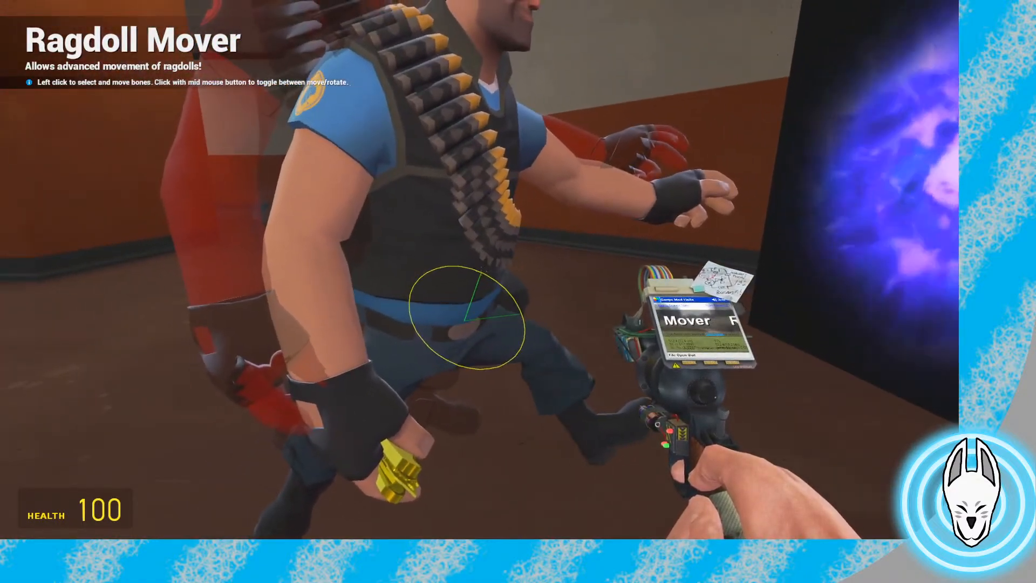
key(w)
middle_click(480, 271)
click(481, 271)
middle_click(481, 270)
key(s)
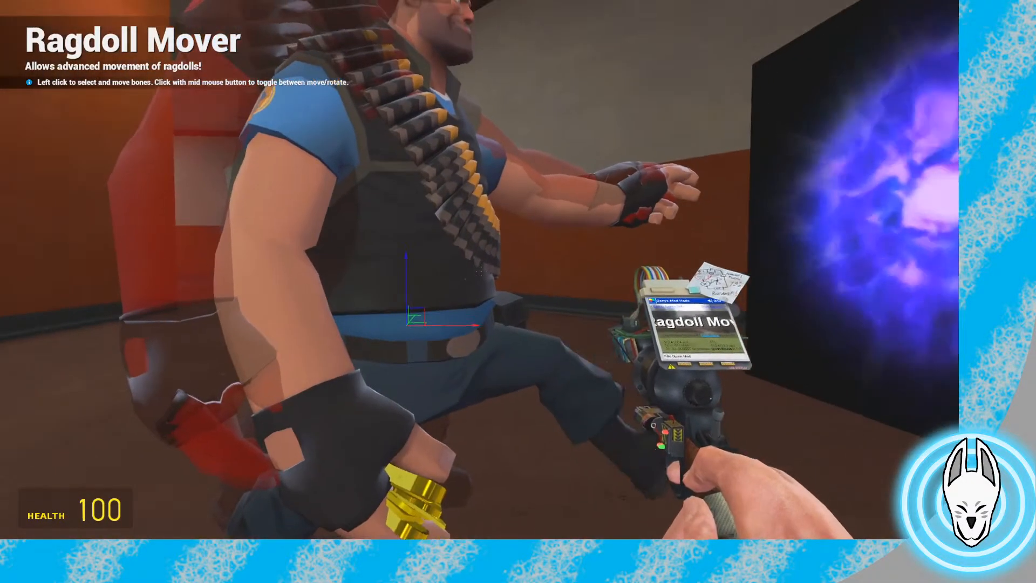
Rotate the Heavy's spine so his torso leans and twists into the stride
click(481, 271)
key(s)
middle_click(481, 271)
drag(481, 271, 482, 269)
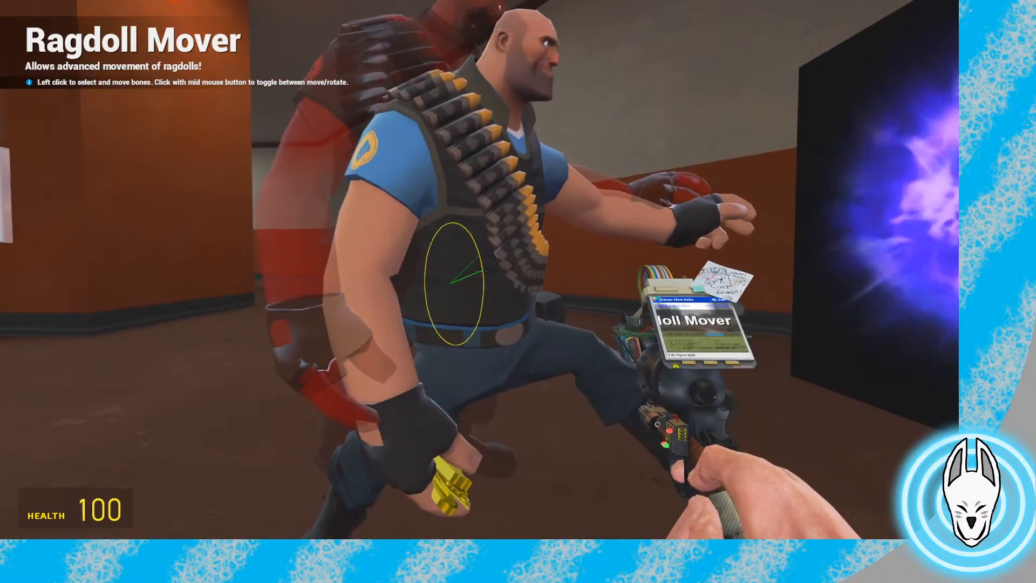
key(s)
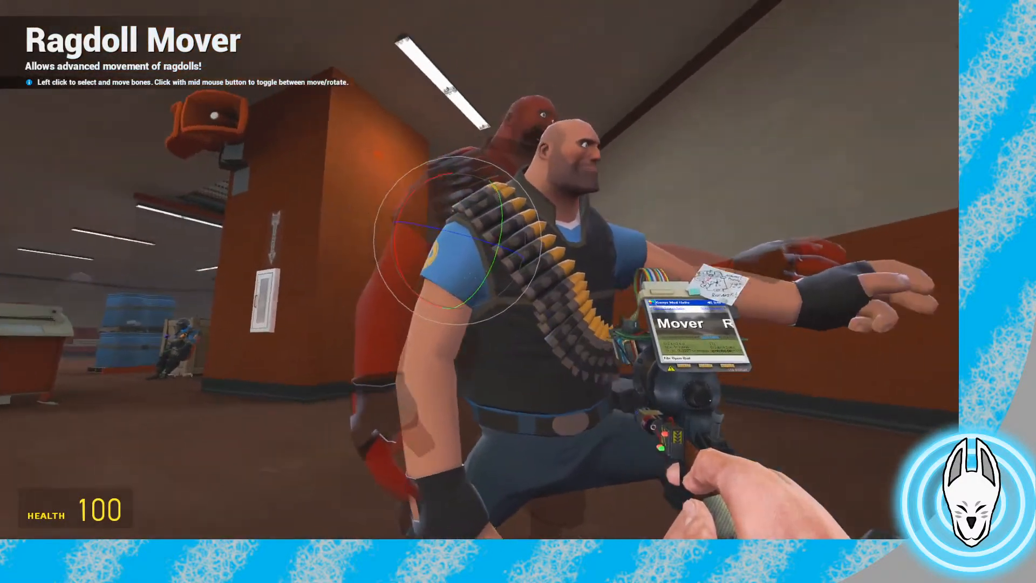
middle_click(480, 271)
click(482, 271)
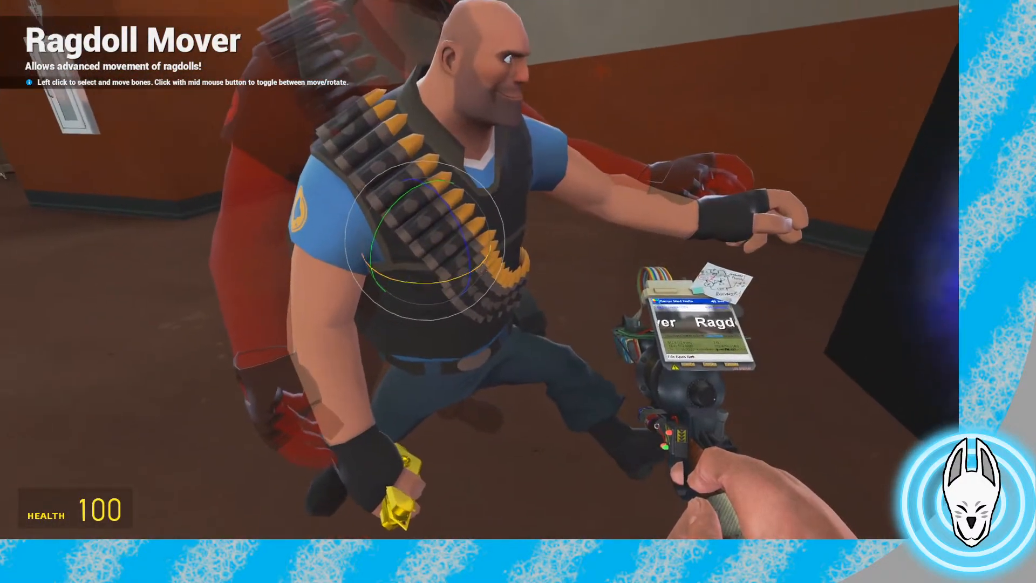
key(s)
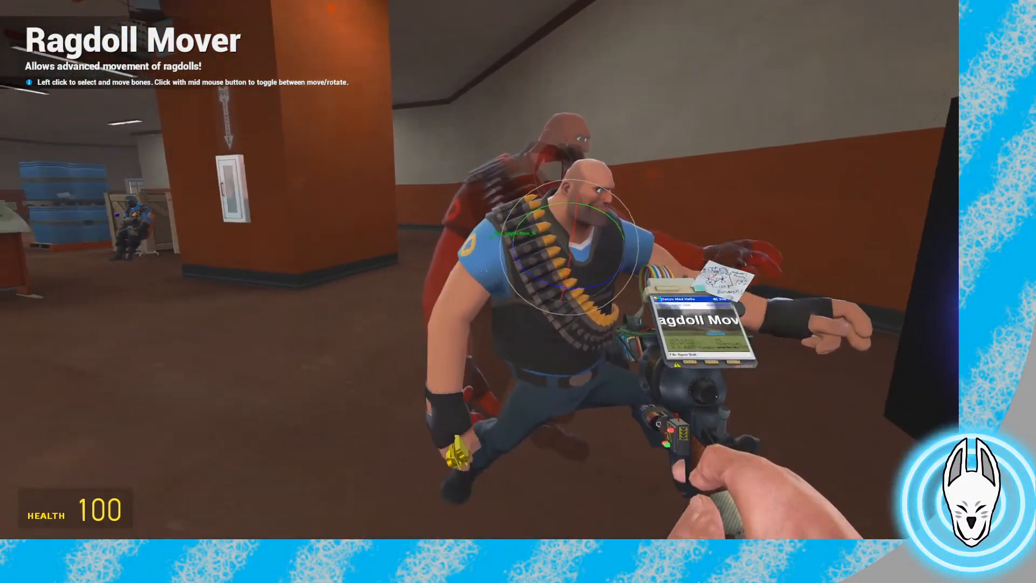
Rotate the Heavy's right upper arm and forearm so the arm swings out away from his body
click(482, 271)
drag(481, 271, 481, 270)
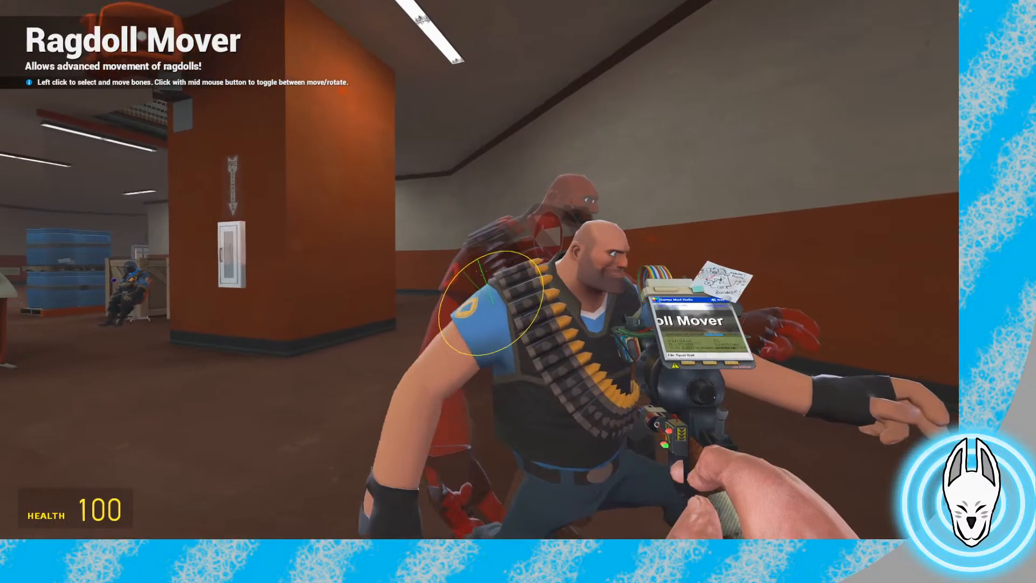
key(a)
click(481, 271)
key(w)
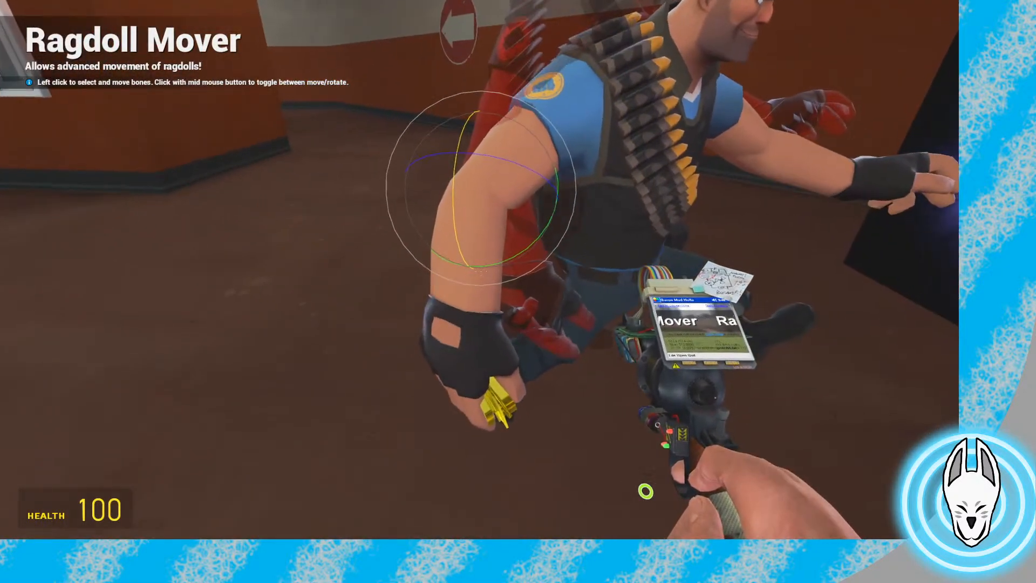
drag(481, 271, 481, 271)
Adjust the Heavy's left shoulder and bend his left elbow so the fist comes up in front of his chest
key(d)
key(s)
key(w)
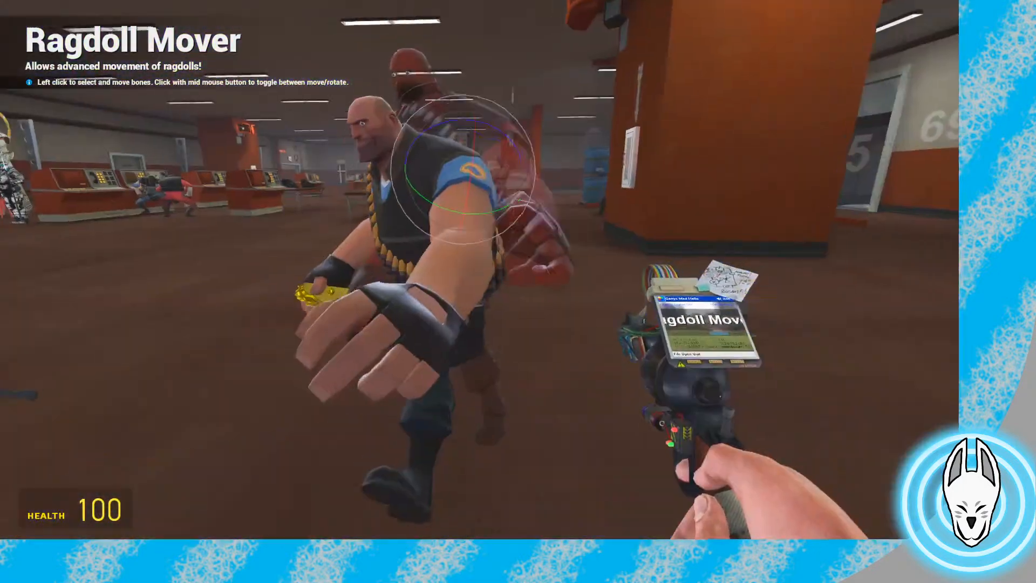
key(w)
middle_click(480, 270)
click(480, 270)
middle_click(480, 271)
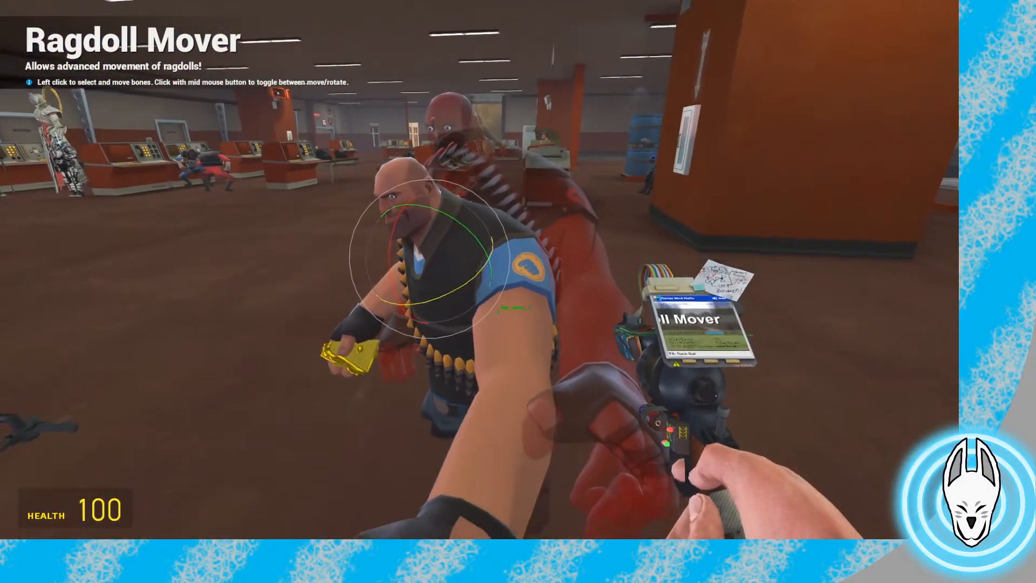
drag(479, 269, 479, 270)
click(479, 270)
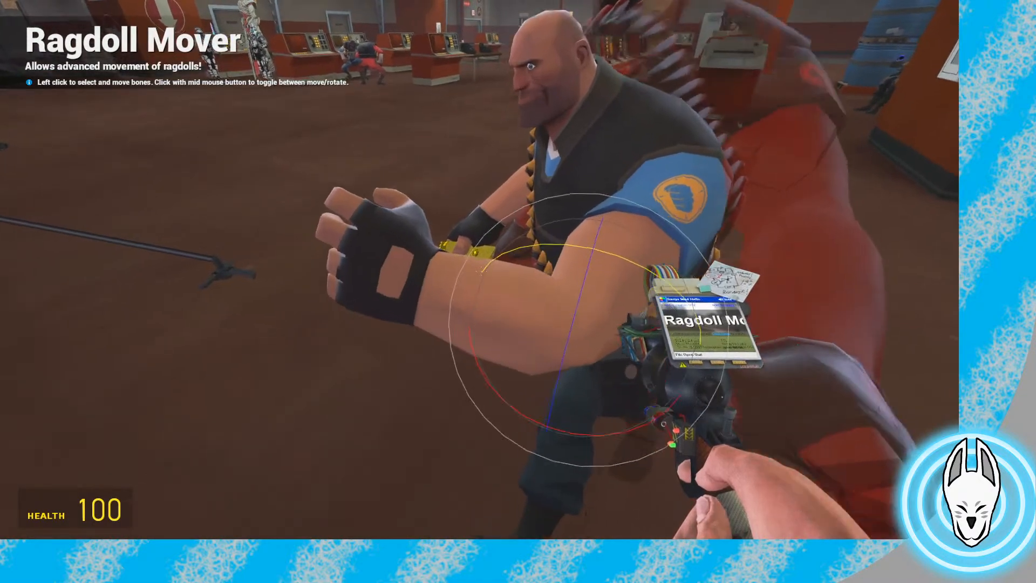
key(a)
key(s)
click(479, 269)
key(s)
drag(480, 270, 479, 270)
key(s)
key(a)
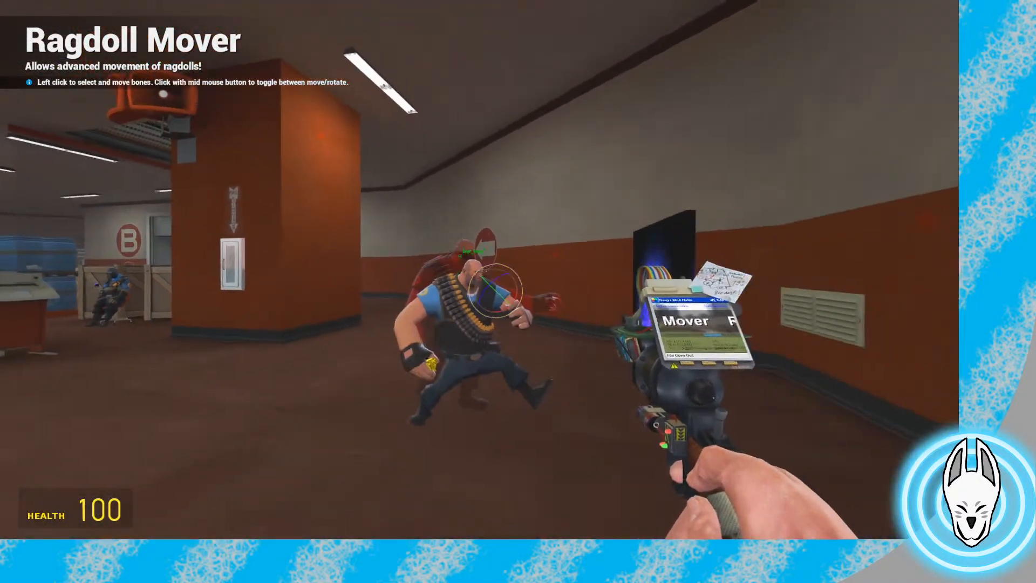
Record the stride pose at frame 63, check it against frame 58, and set the keyframe's Ease in to 1
key(w)
key(c)
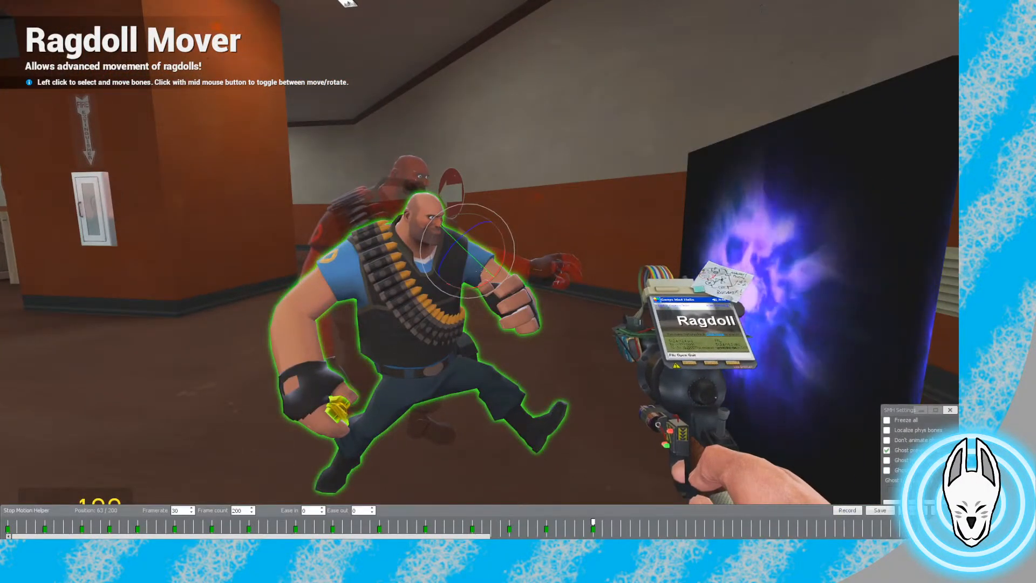
drag(593, 522, 546, 522)
key(c)
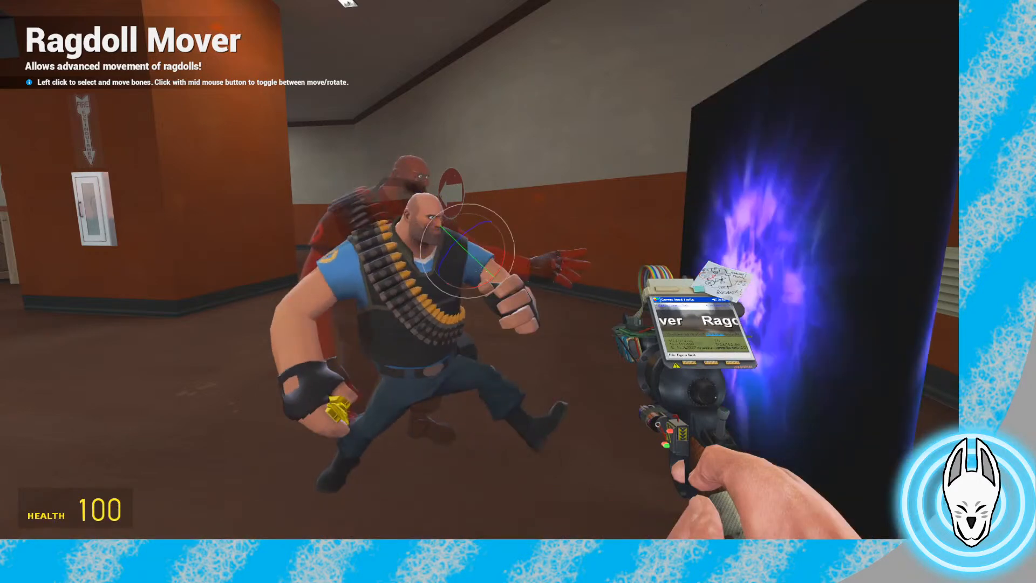
key(c)
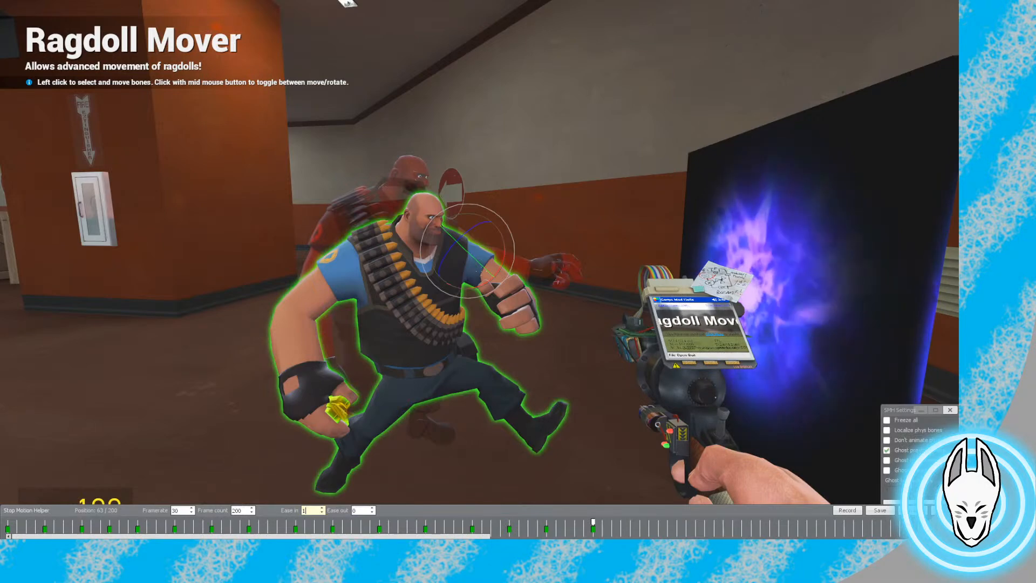
Go to frame 66 and shift the Heavy's pelvis further toward the portal
click(621, 527)
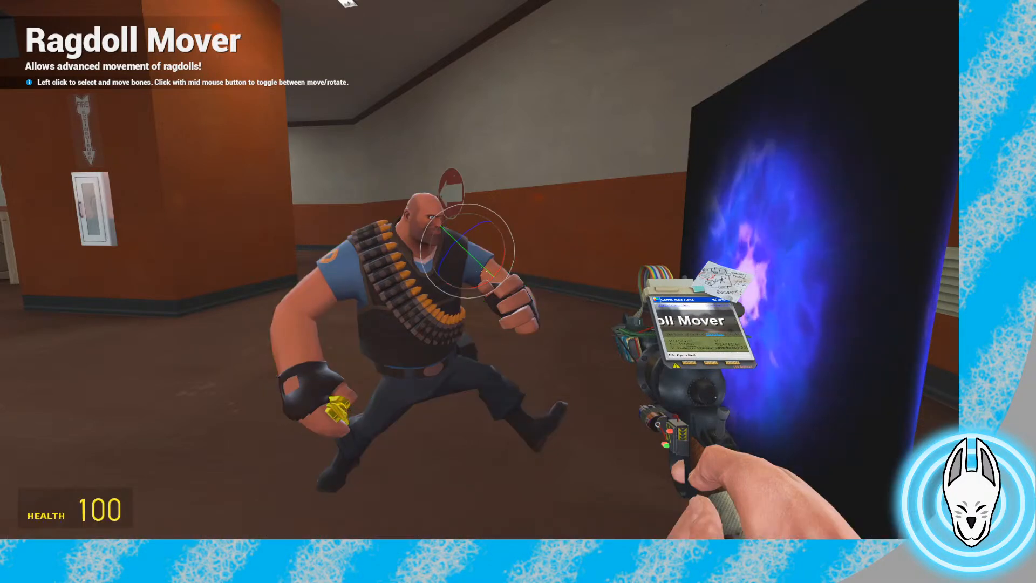
key(c)
key(q)
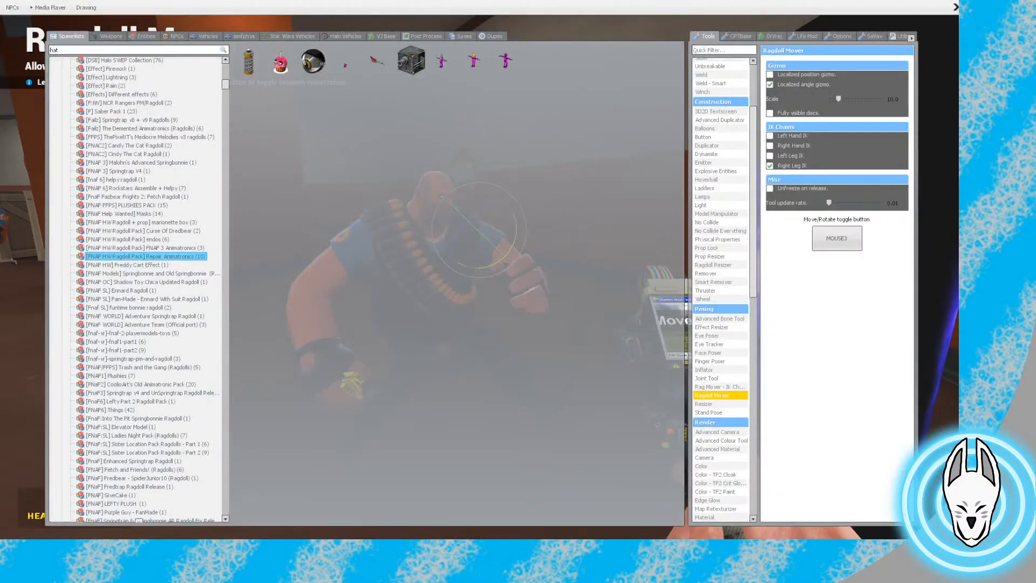
key(q)
key(w)
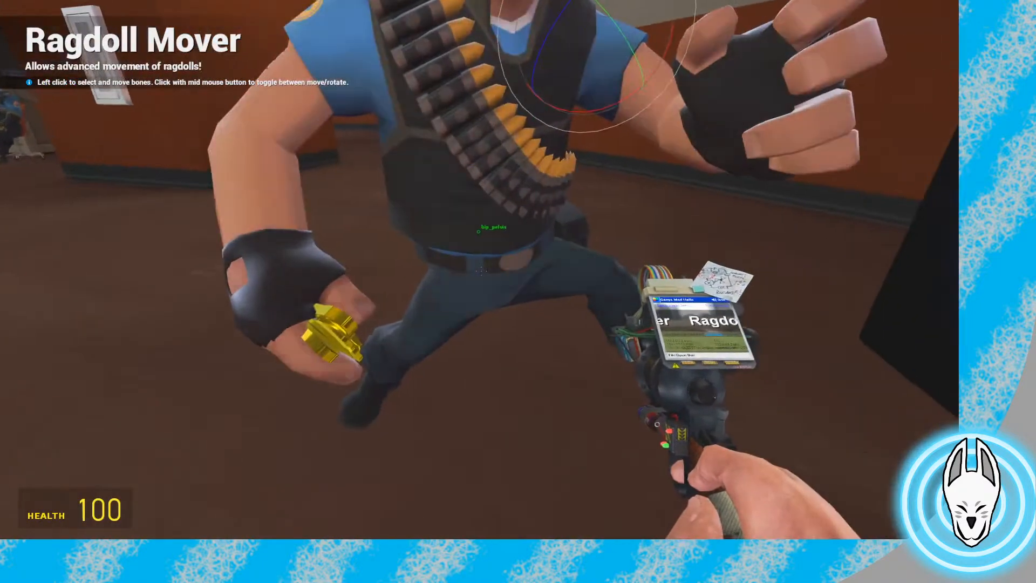
click(480, 270)
key(s)
drag(481, 270, 481, 270)
middle_click(480, 270)
Rotate the Heavy's raised front foot and lower it so it sits flat on the floor
key(s)
key(w)
key(q)
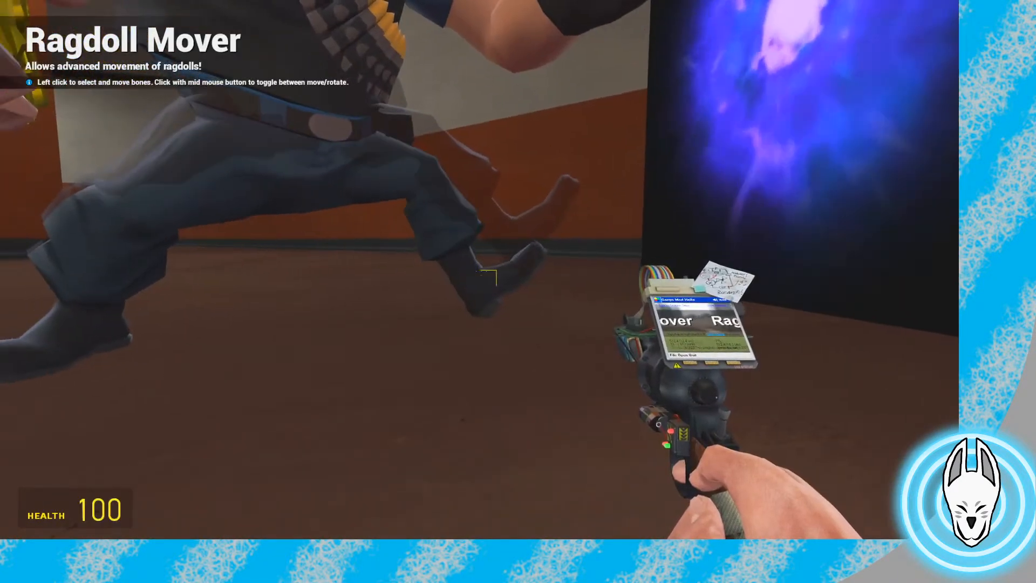
click(480, 278)
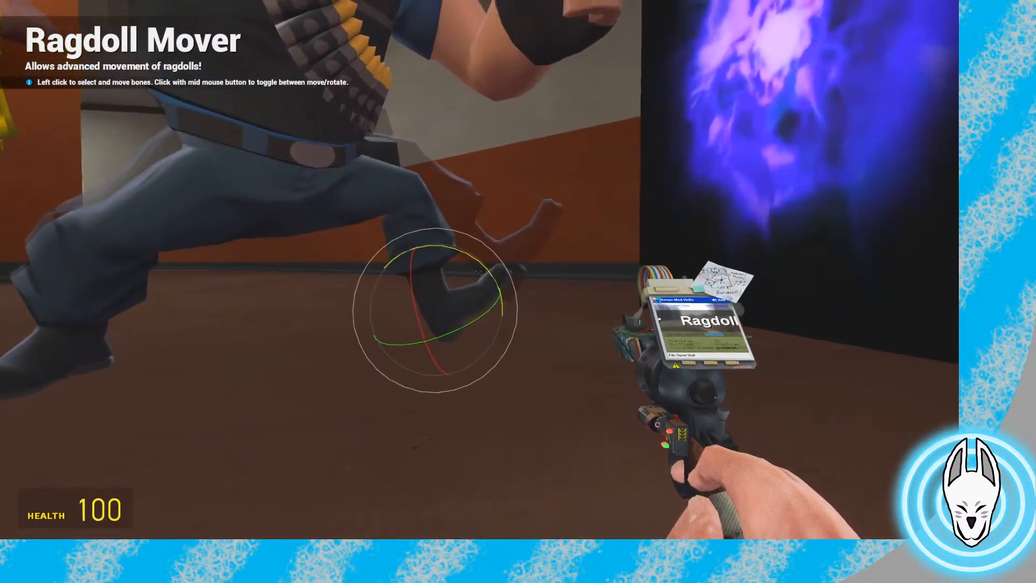
drag(481, 271, 481, 271)
key(d)
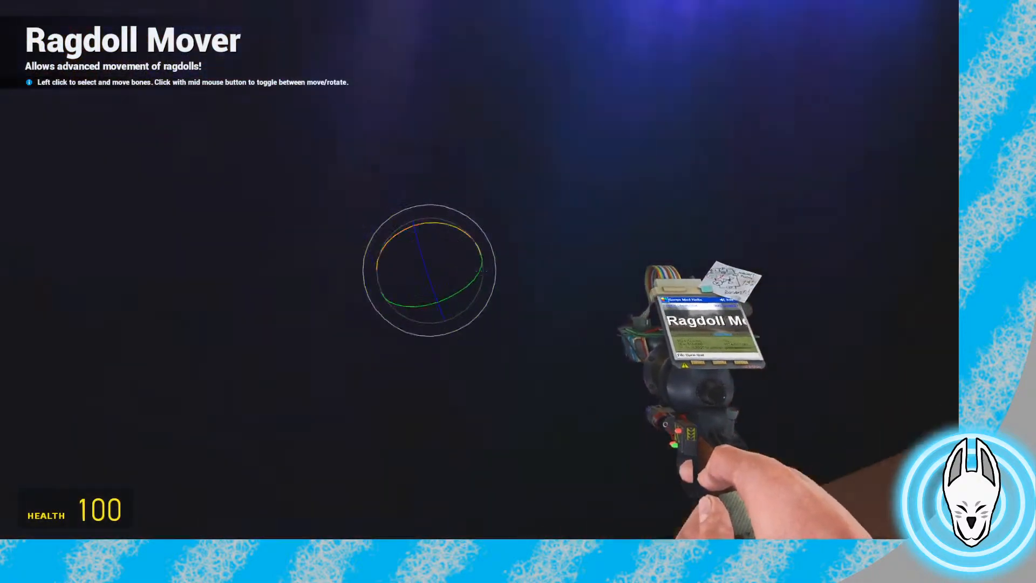
key(s)
Bend the Heavy's spine forward so his torso leans toward the portal
key(a)
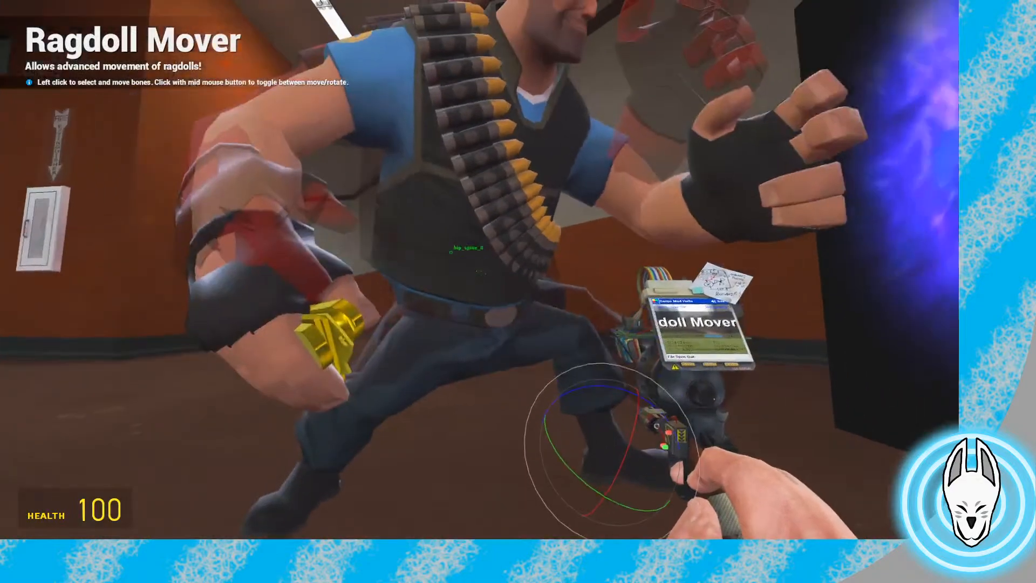
key(s)
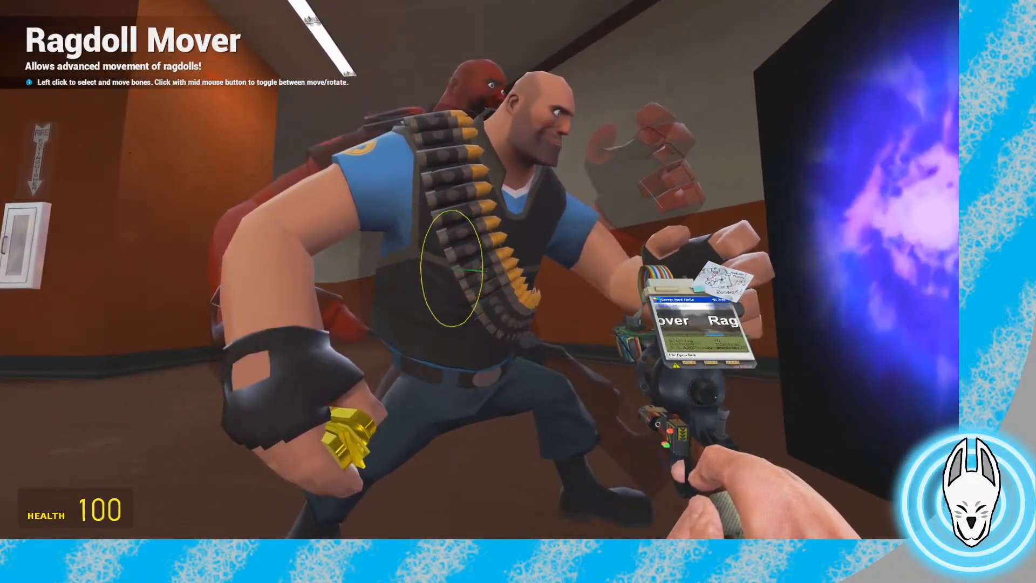
mouse_move(479, 269)
mouse_down()
mouse_move(518, 292)
mouse_move(479, 270)
mouse_up()
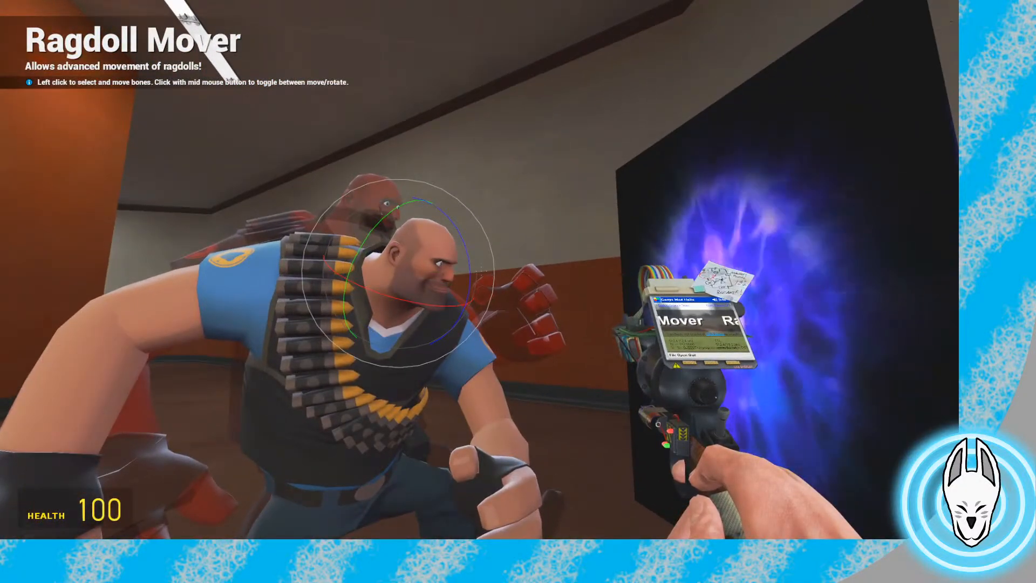
Rotate the Heavy's head upright so it faces the portal from the leaning torso
key(w)
key(d)
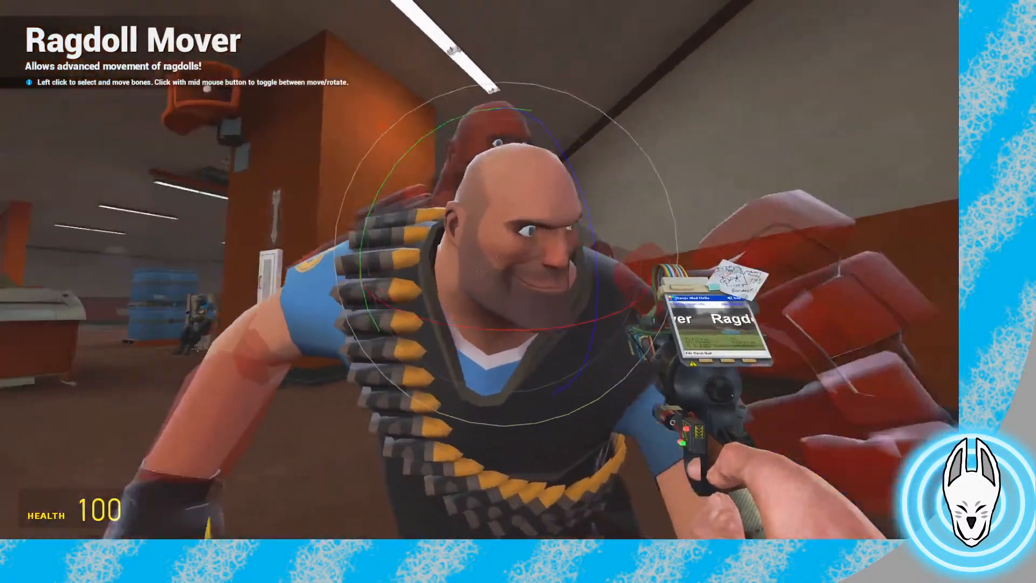
key(s)
drag(480, 270, 480, 269)
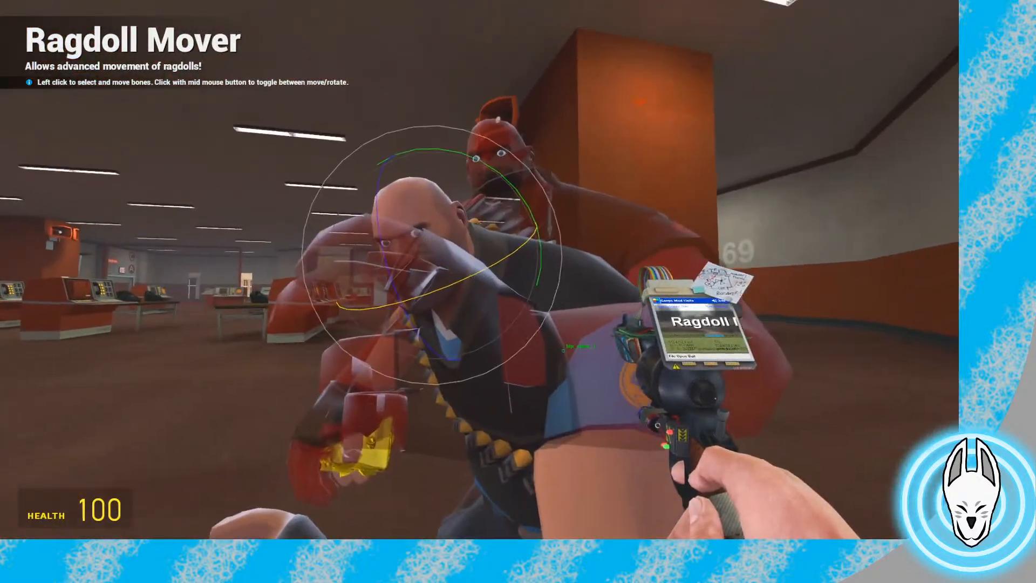
key(w)
key(Escape)
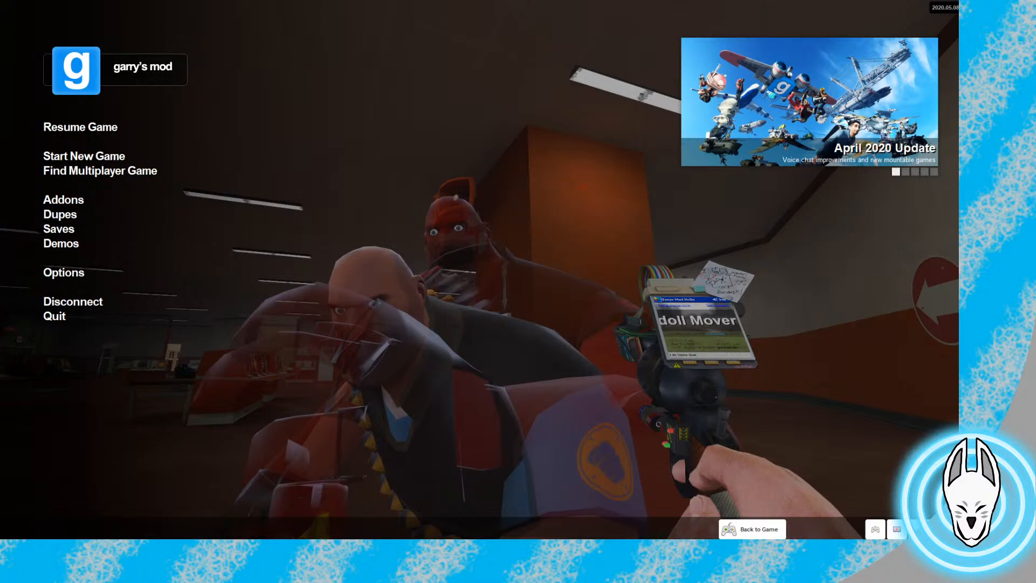
key(Escape)
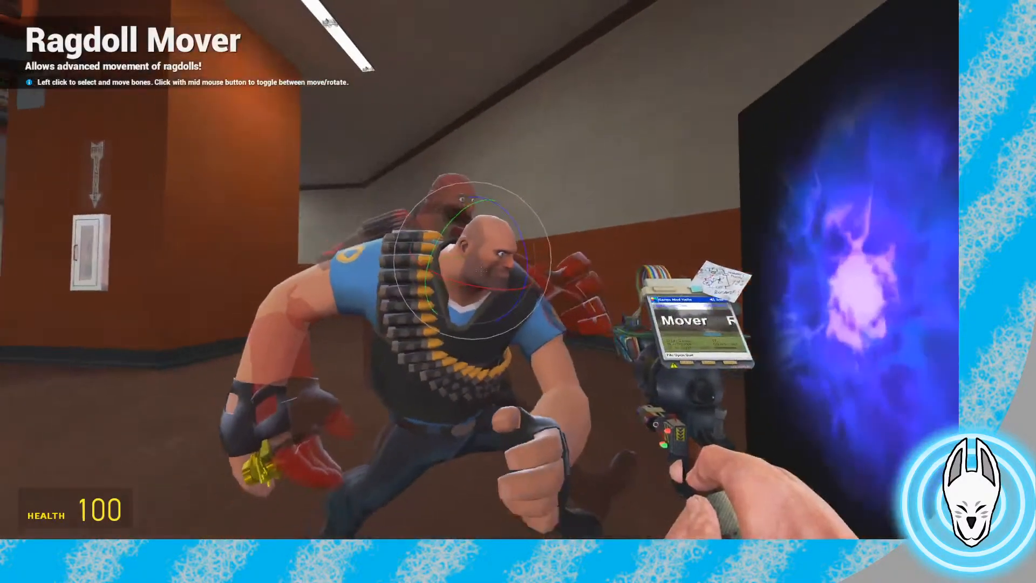
Adjust the rotation and position of the Heavy's front foot so it stands firmly on the floor
key(s)
key(w)
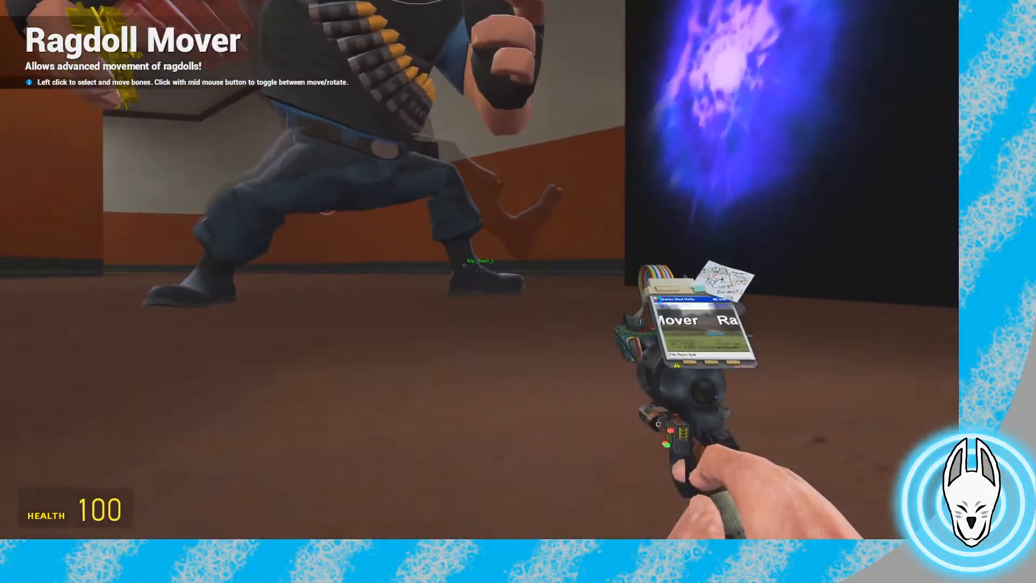
click(480, 270)
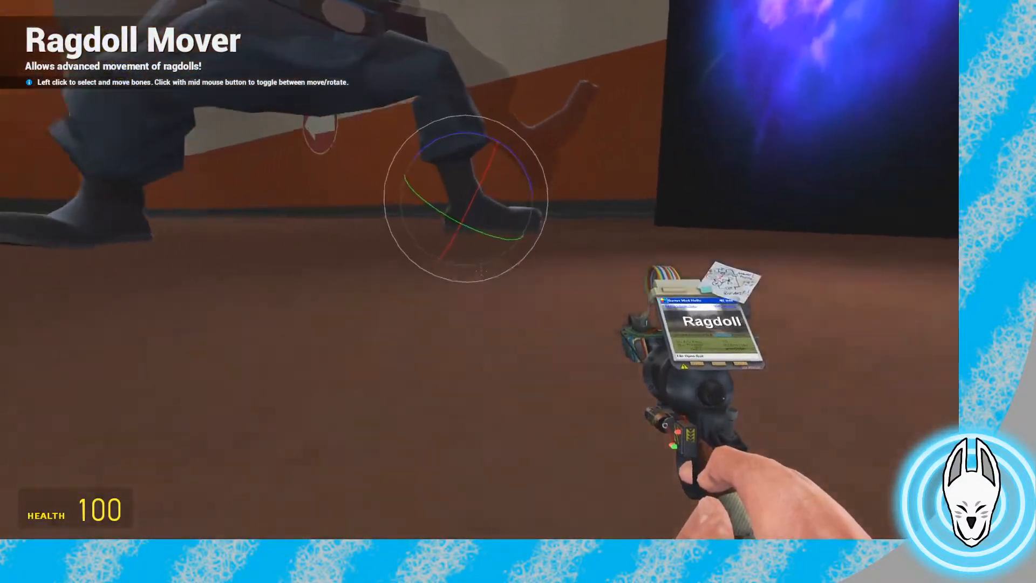
key(w)
key(d)
key(s)
drag(480, 271, 480, 271)
key(s)
middle_click(480, 271)
key(s)
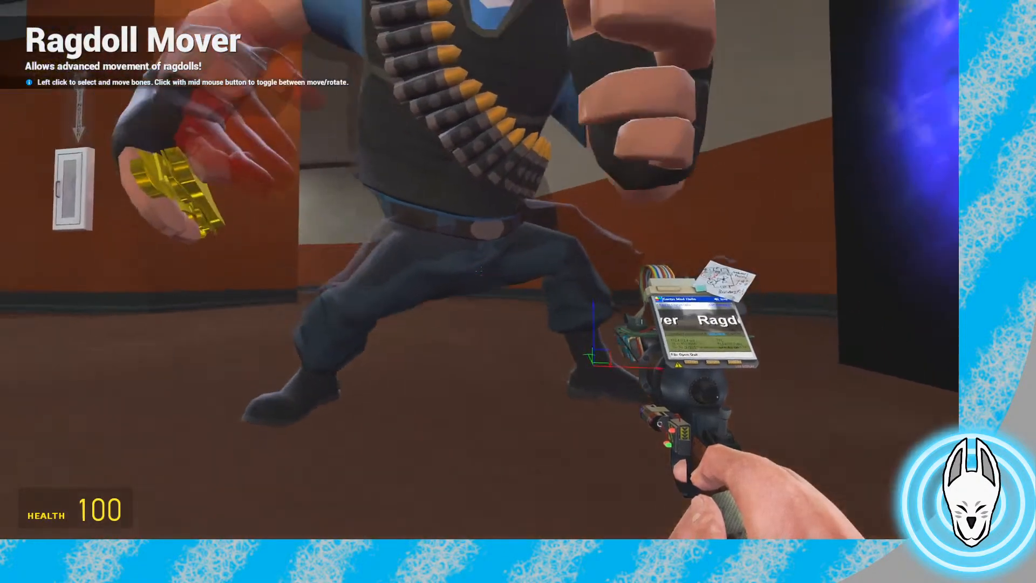
Rotate the Heavy's pelvis slightly and adjust his right shoulder so the elbow sticks out behind him
middle_click(480, 270)
key(w)
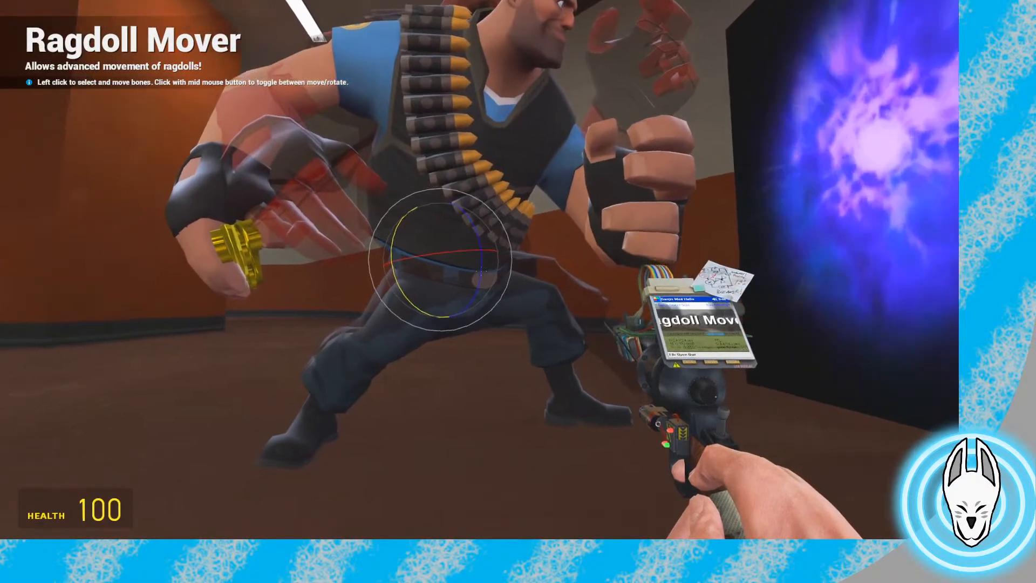
key(a)
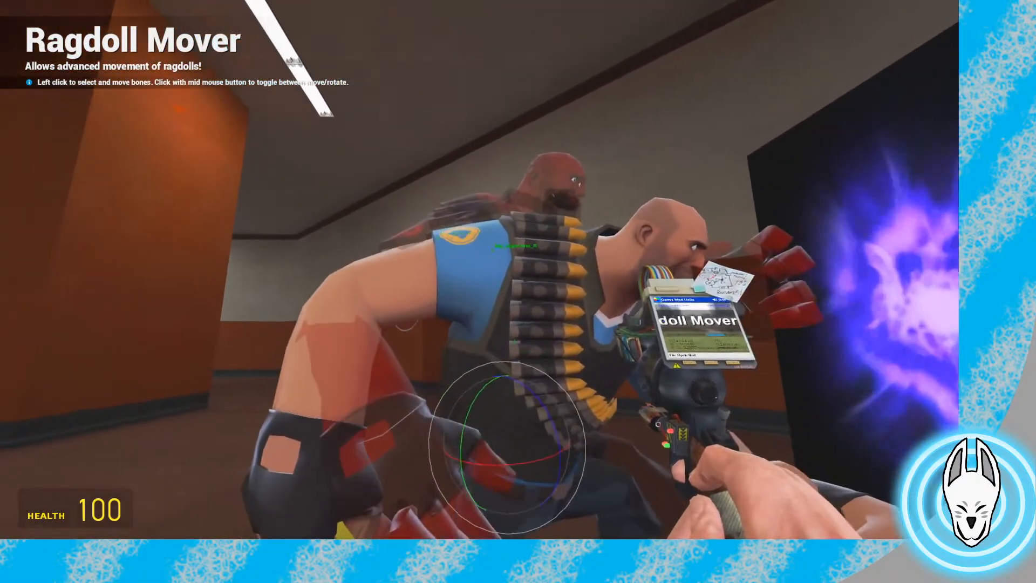
click(480, 270)
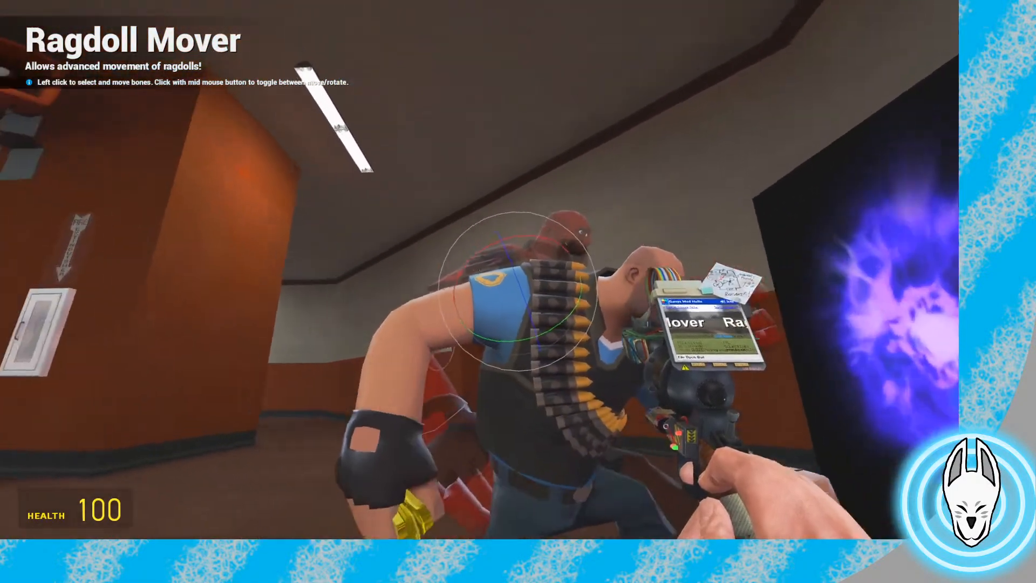
middle_click(479, 270)
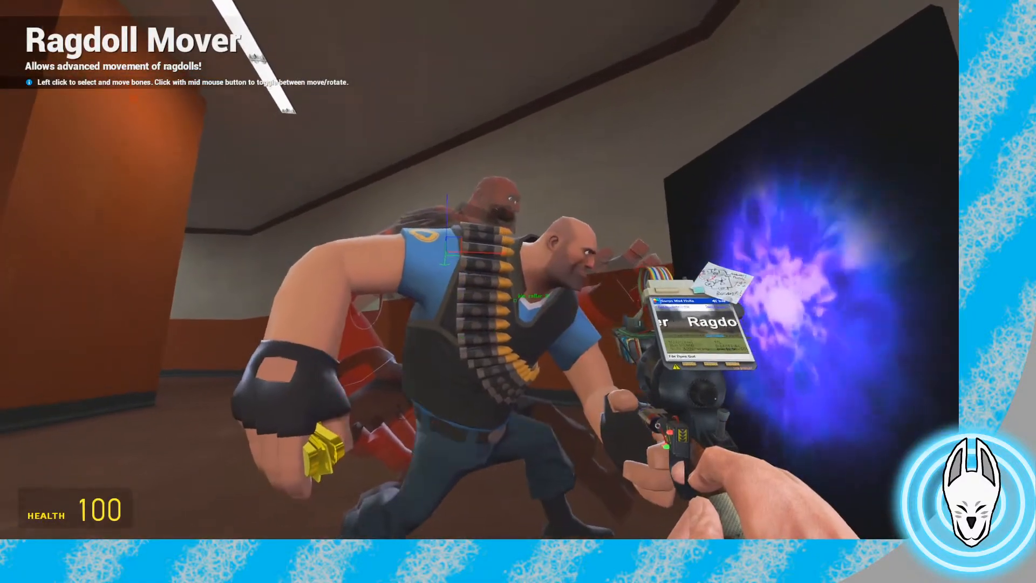
middle_click(481, 273)
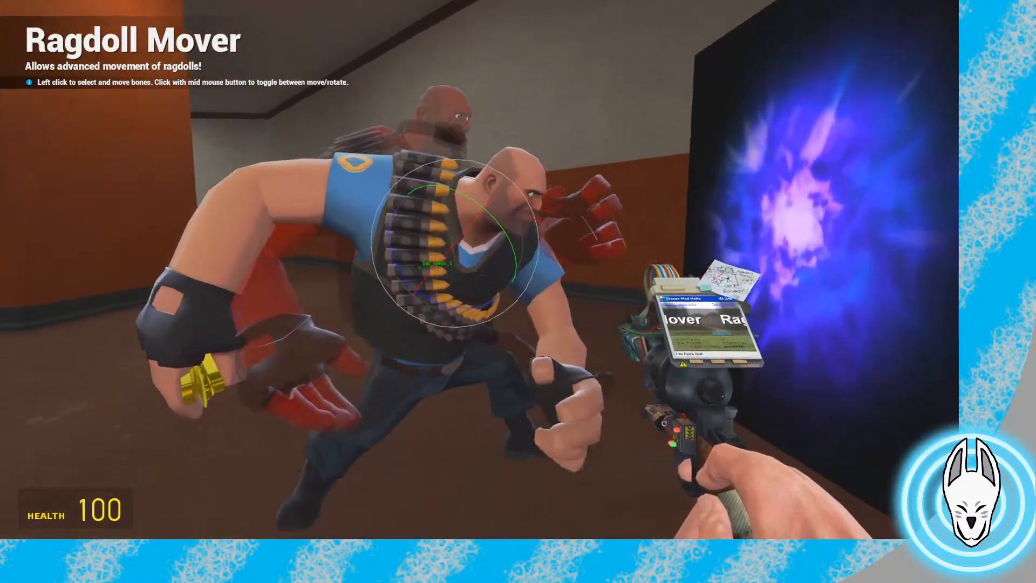
Rotate the Heavy's left upper arm and bend the elbow so the forearm crosses in front of his chest
click(480, 270)
key(w)
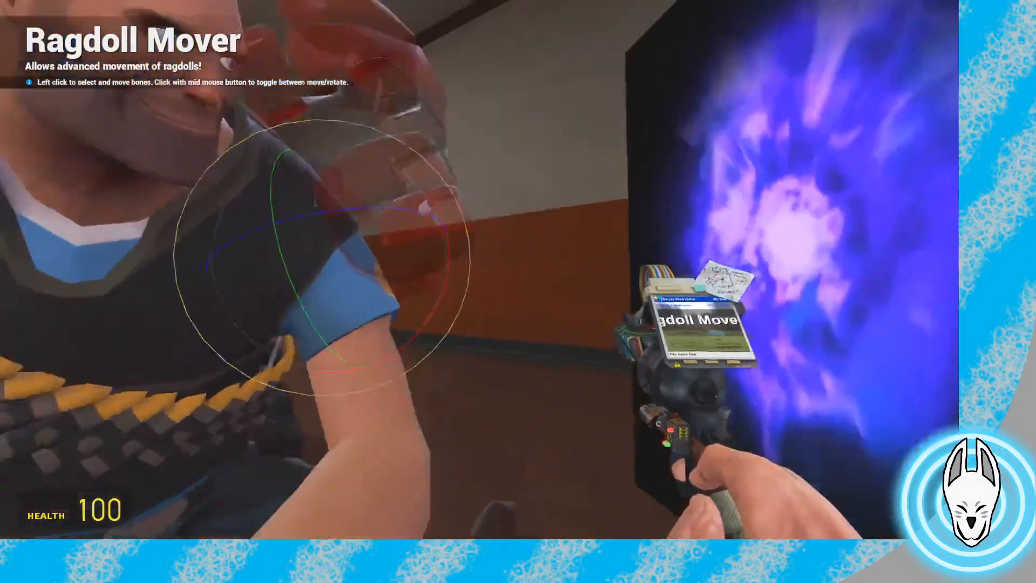
key(s)
key(s)
key(w)
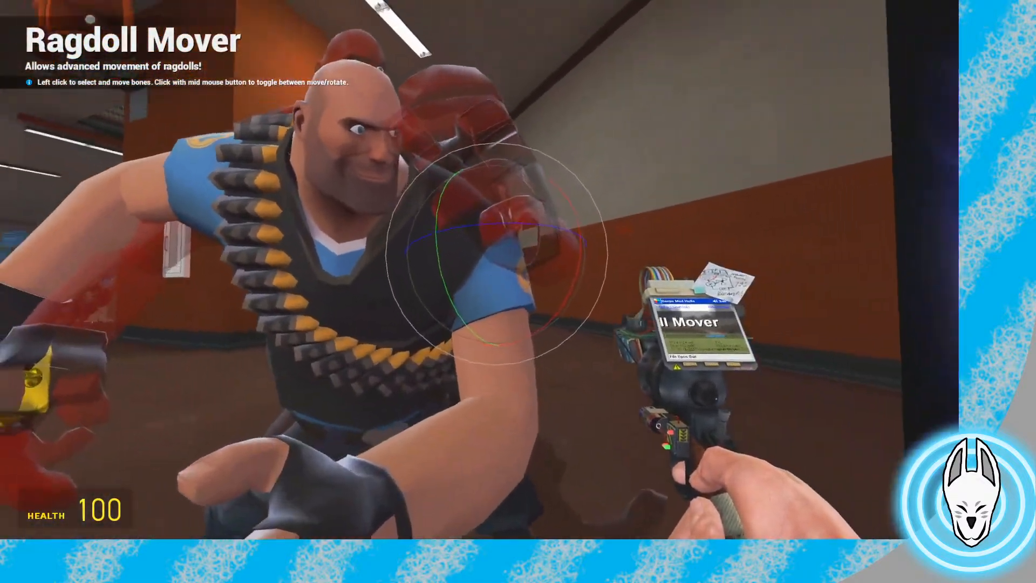
key(s)
drag(479, 270, 479, 270)
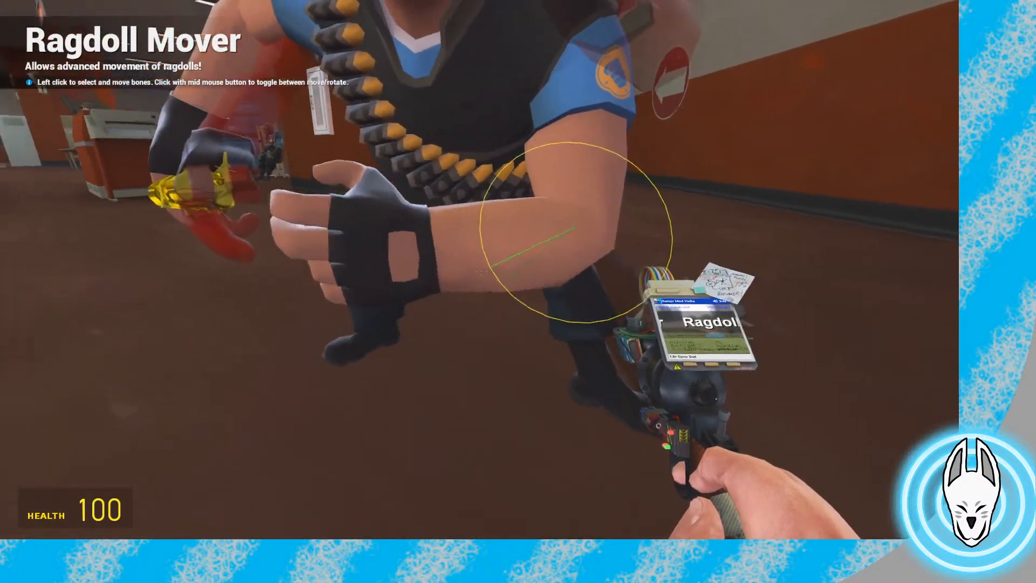
key(a)
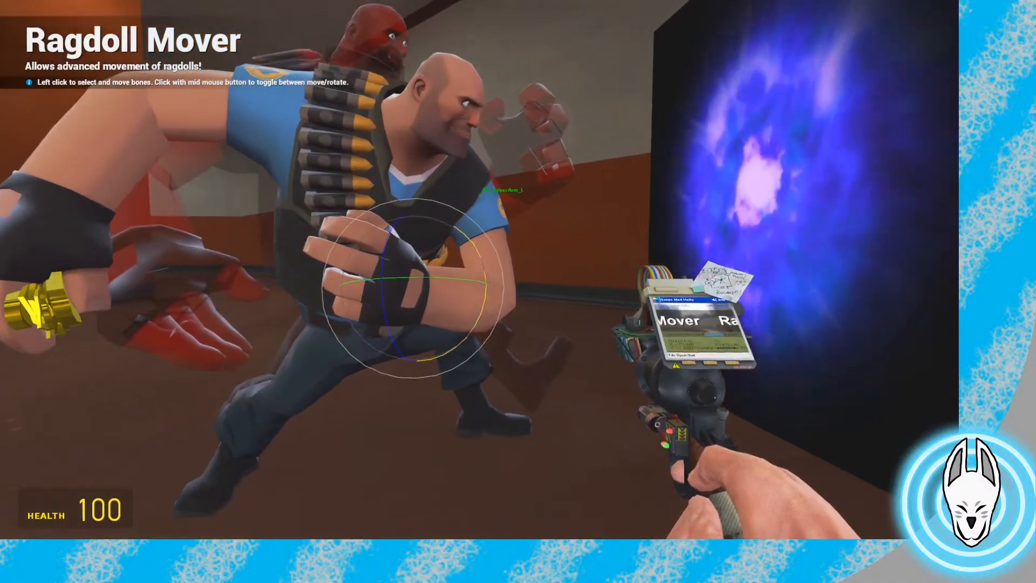
drag(479, 270, 480, 270)
Refine the rotation of the Heavy's left shoulder and forearm with the hand held in front of his torso
click(479, 270)
key(d)
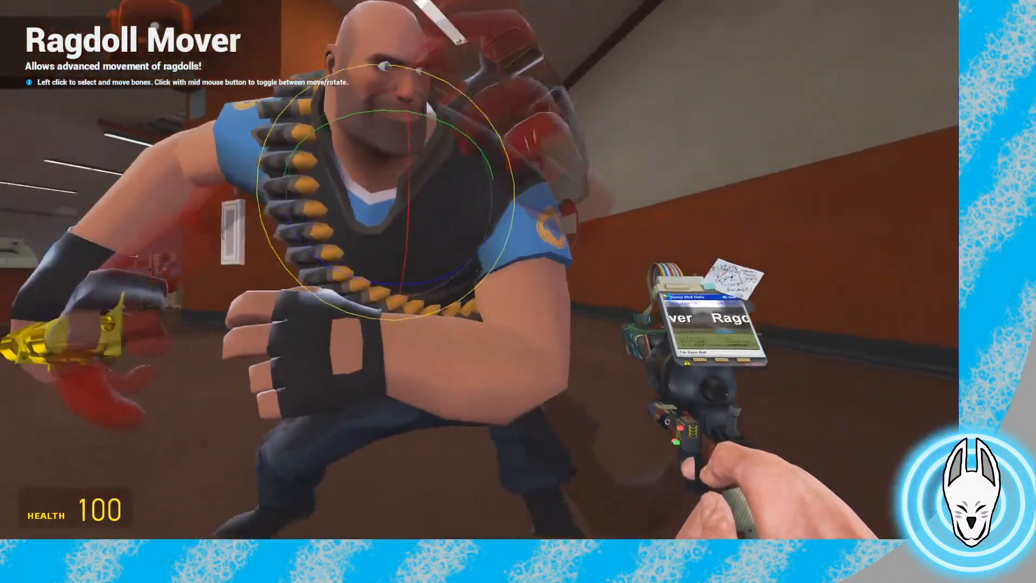
drag(480, 270, 479, 270)
click(479, 270)
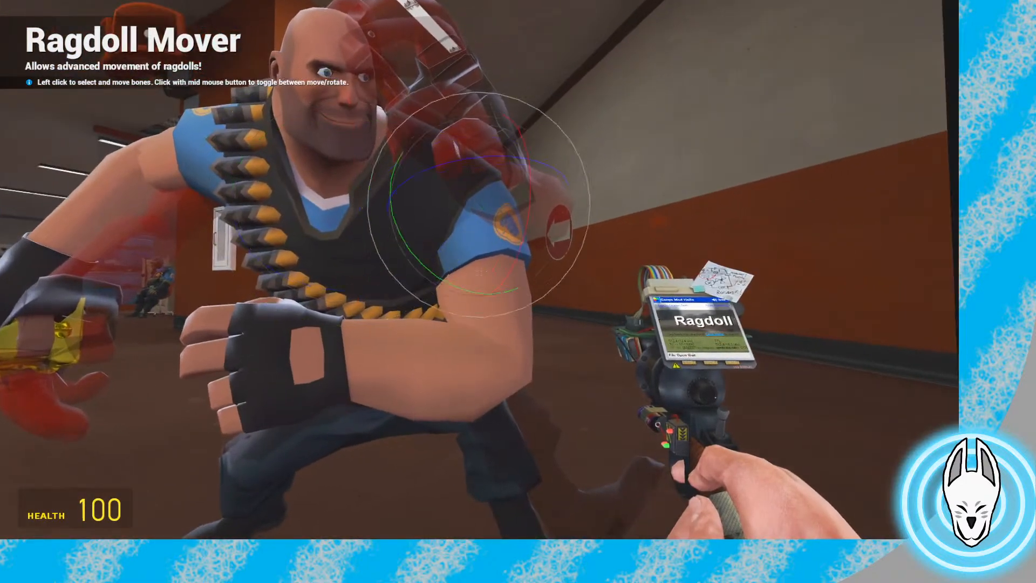
key(d)
key(s)
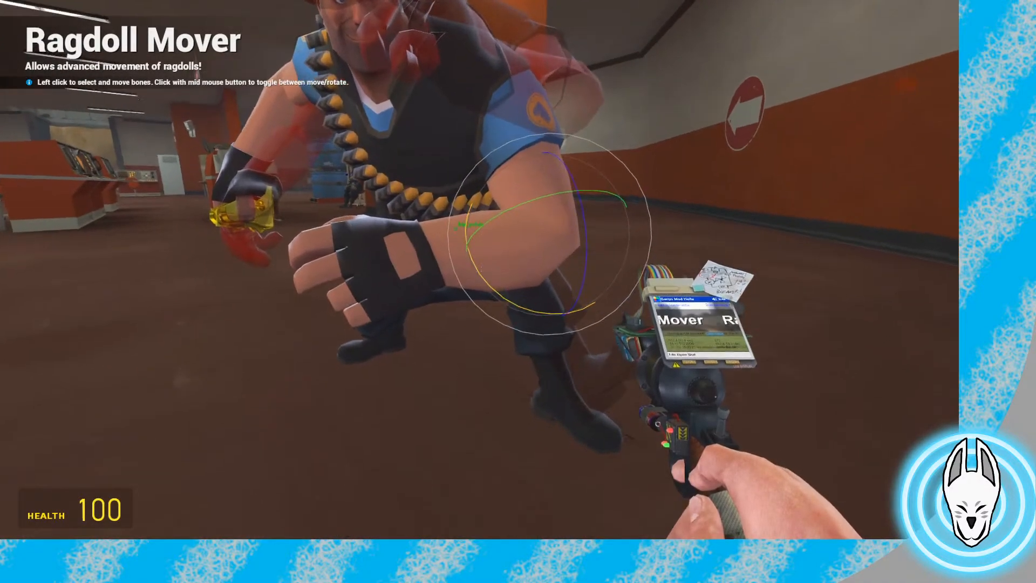
drag(480, 270, 479, 270)
key(d)
Turn the Heavy's head to match the new shoulder pose and check it from the front
key(w)
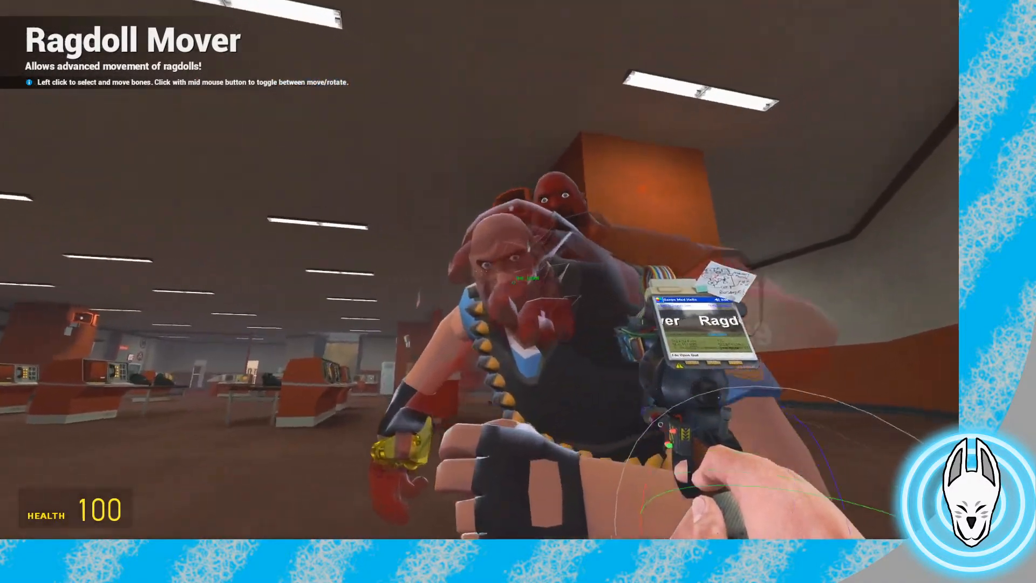
click(479, 269)
key(a)
key(s)
drag(480, 270, 479, 281)
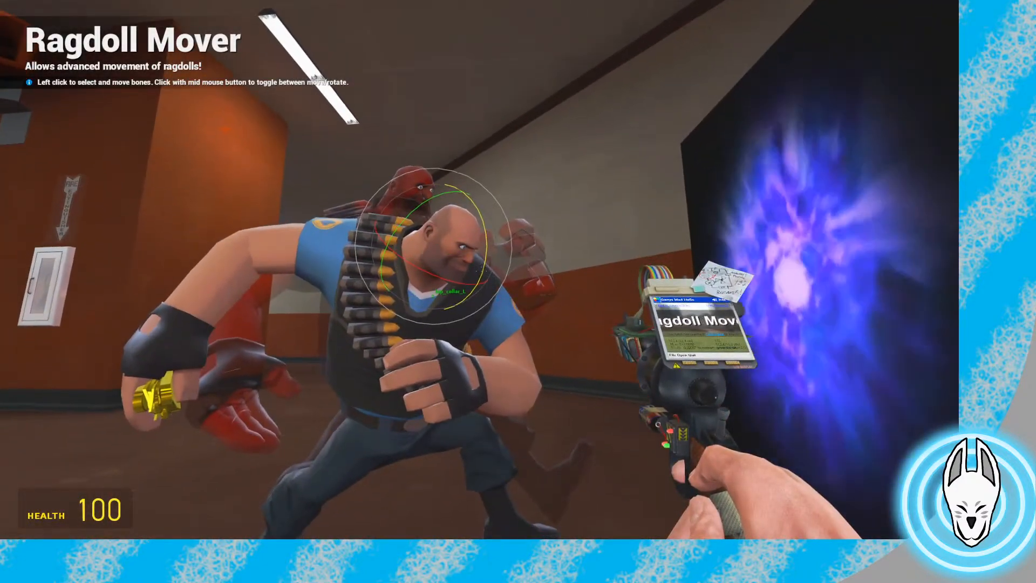
key(s)
key(d)
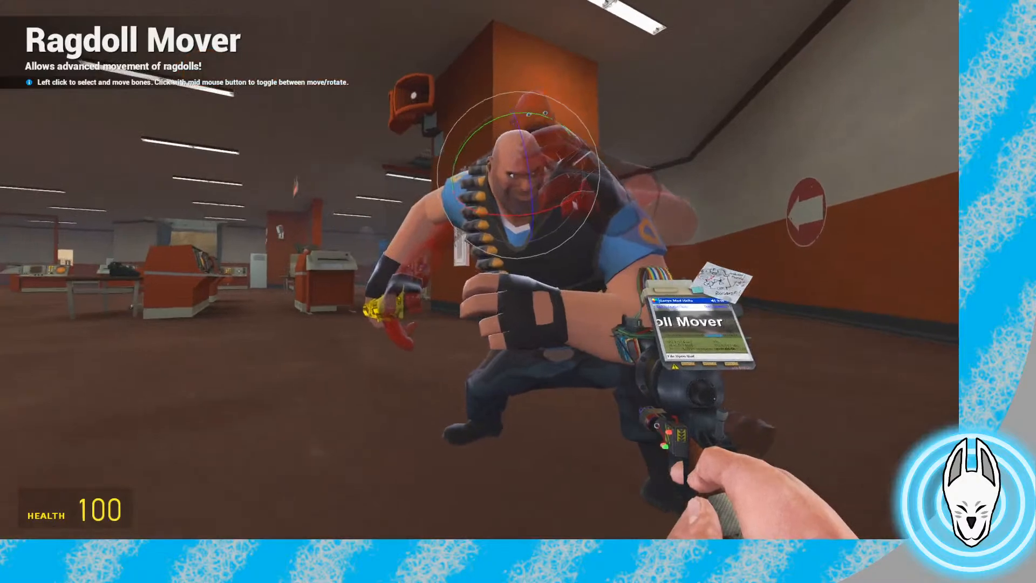
Rotate the Heavy's right arm at the shoulder so it swings back behind his body
key(a)
key(w)
key(q)
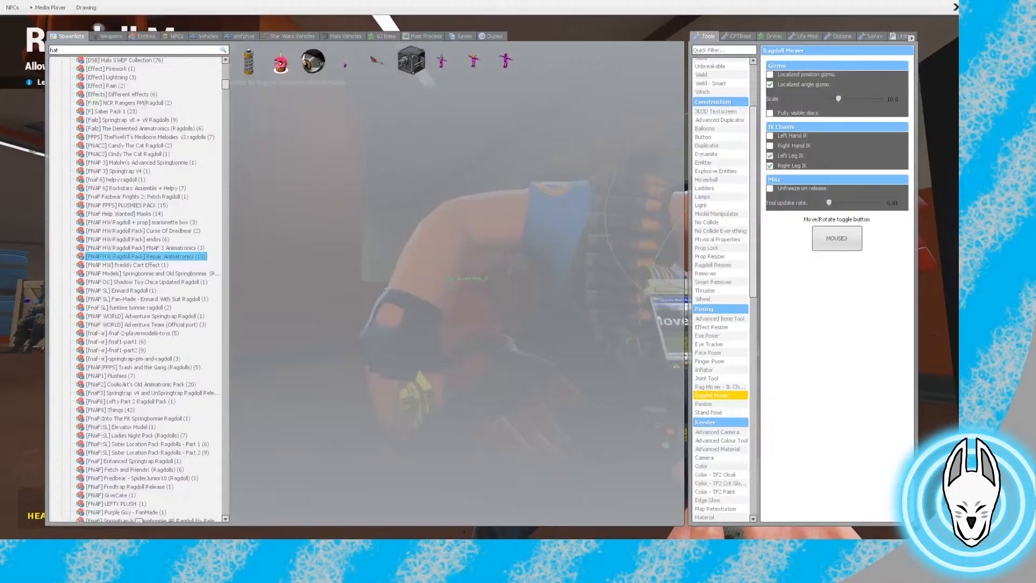
key(w)
click(480, 270)
key(w)
drag(480, 270, 480, 270)
key(a)
key(s)
key(s)
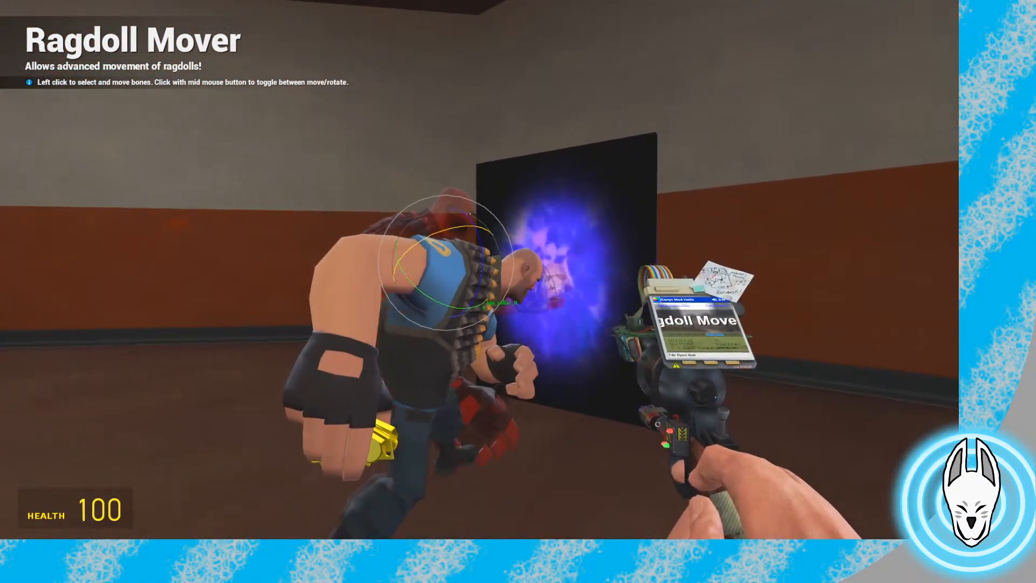
click(480, 270)
key(w)
drag(479, 270, 480, 270)
key(d)
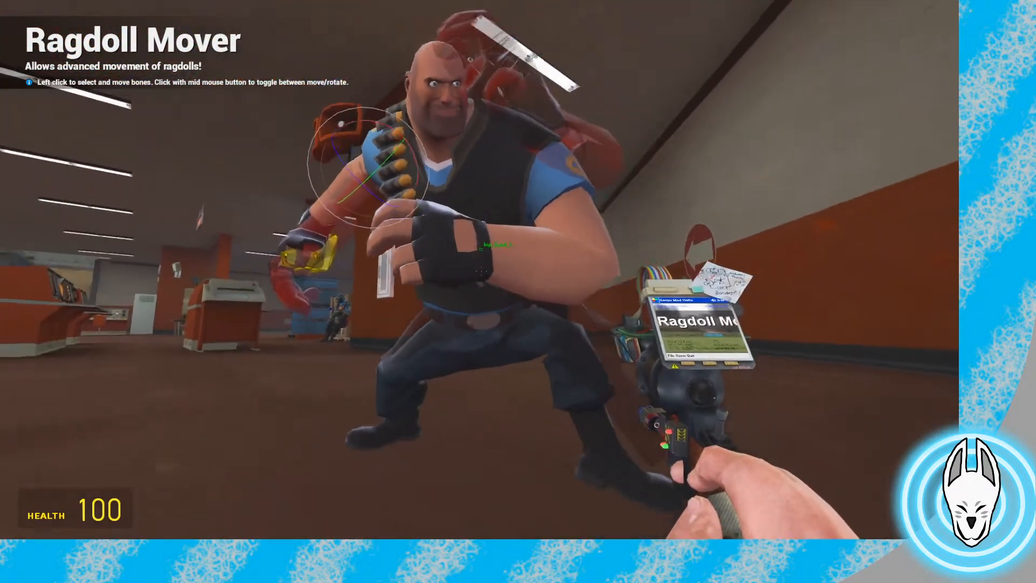
Aim the Heavy's eyes toward the portal with the Eye Poser and check the gaze from several angles
key(q)
click(707, 336)
key(d)
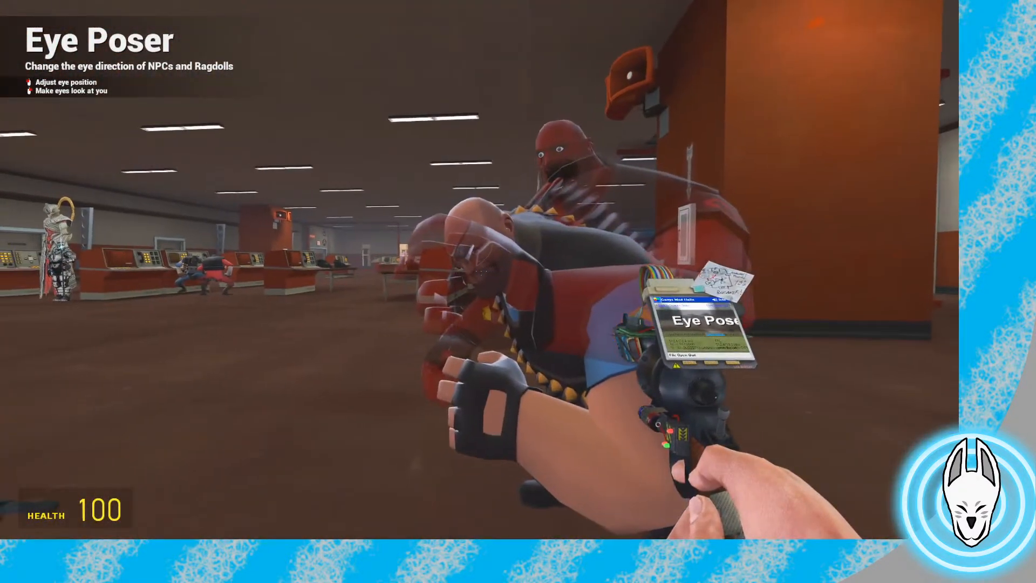
key(w)
key(a)
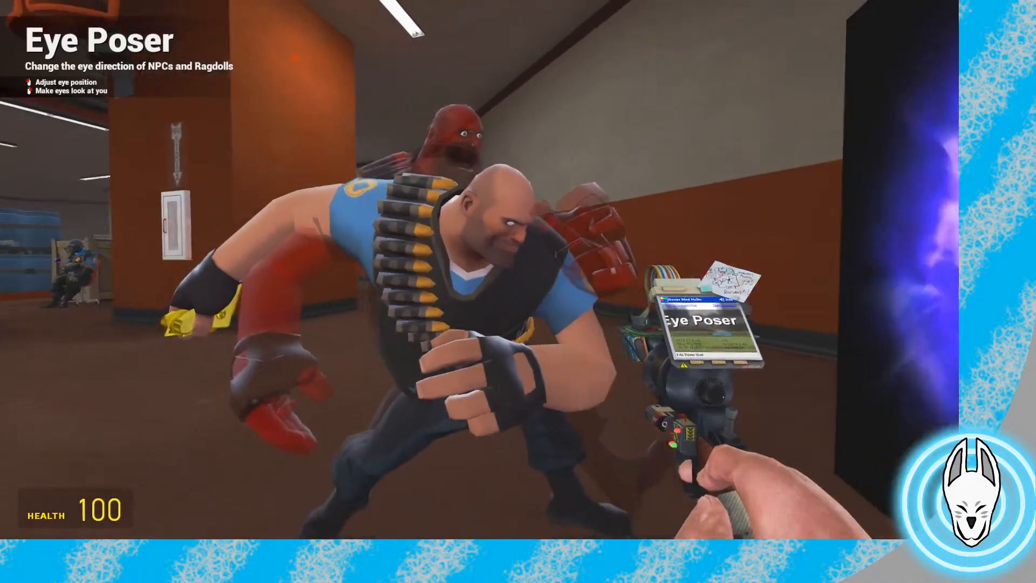
key(w)
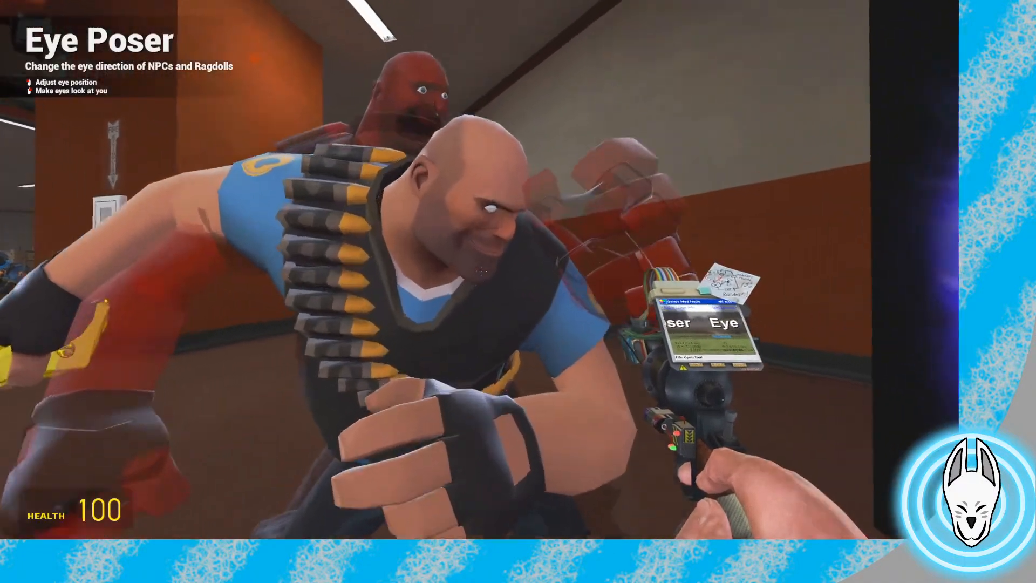
key(d)
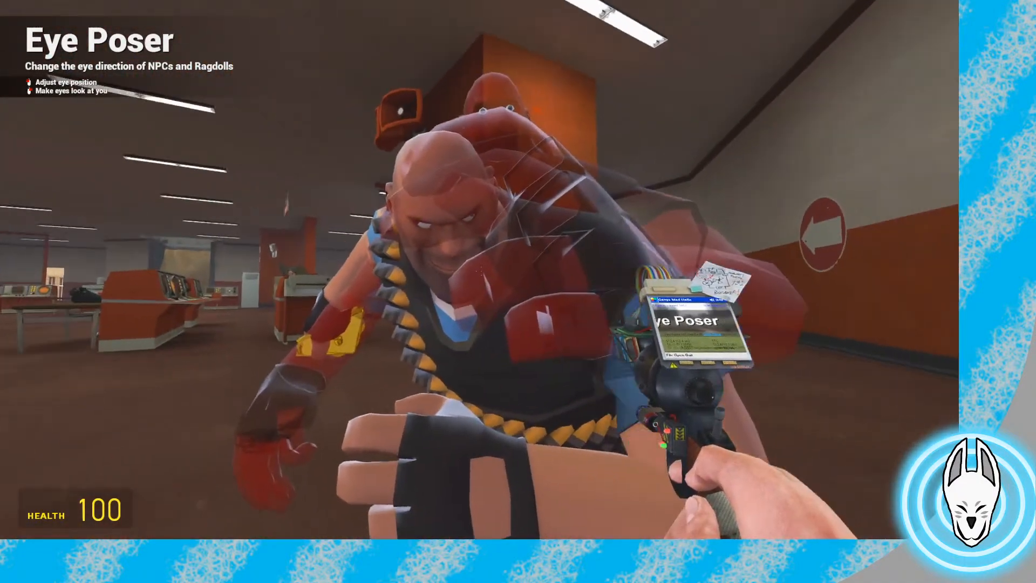
key(q)
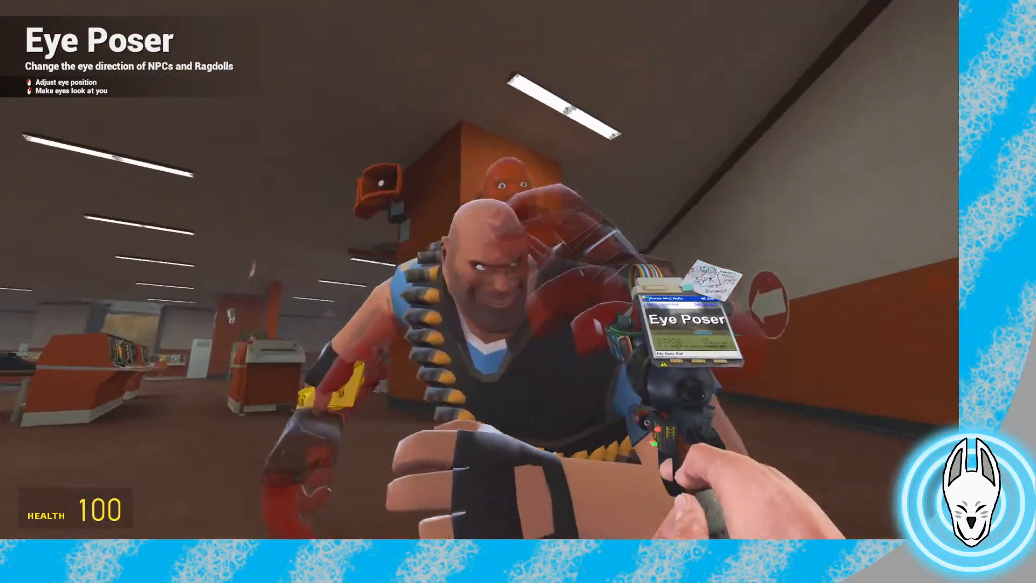
key(q)
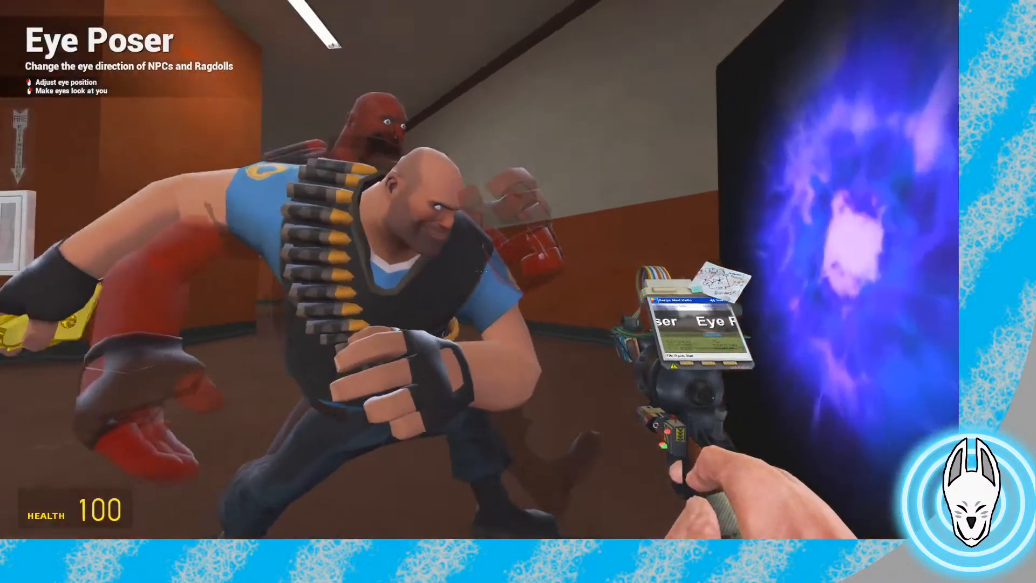
Switch to the Finger Poser and record the Heavy's lunging pose as a keyframe at frame 66
key(q)
click(710, 361)
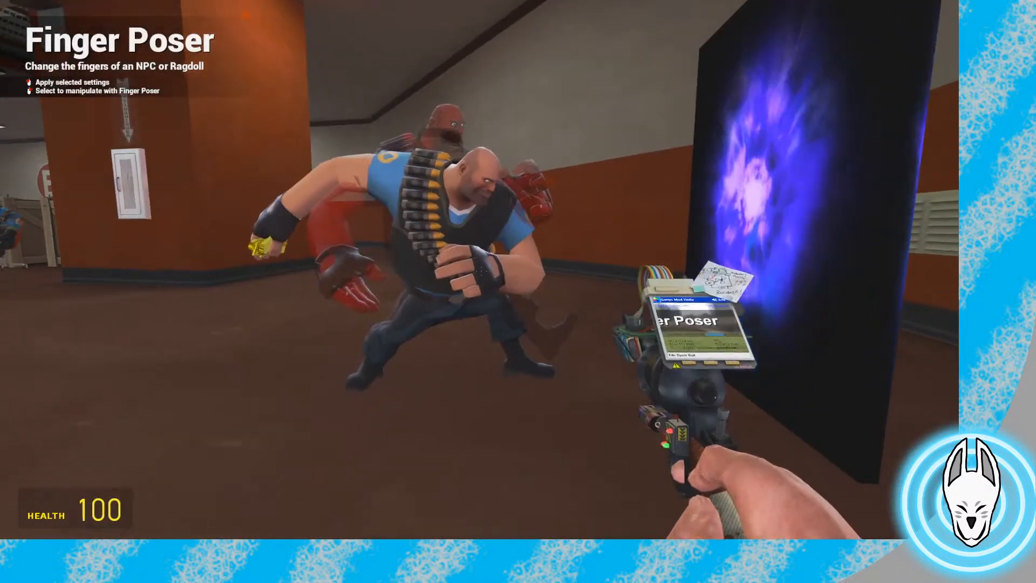
key(c)
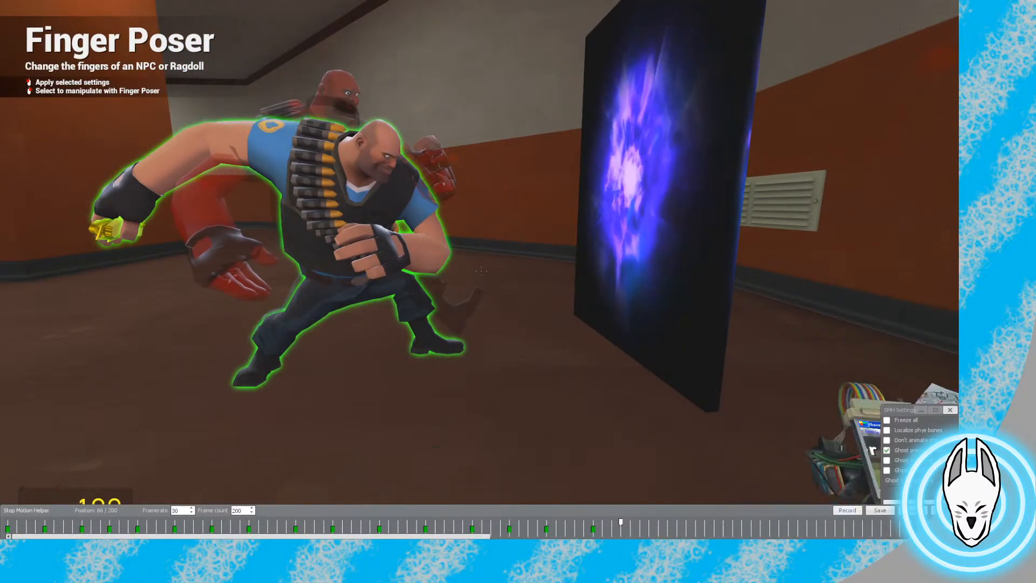
click(847, 511)
mouse_move(621, 523)
mouse_down()
mouse_move(574, 523)
mouse_move(621, 523)
mouse_up()
Set the ease out of the Heavy's frame 63 keyframe to 0.5
key(Right)
key(Right)
key(Right)
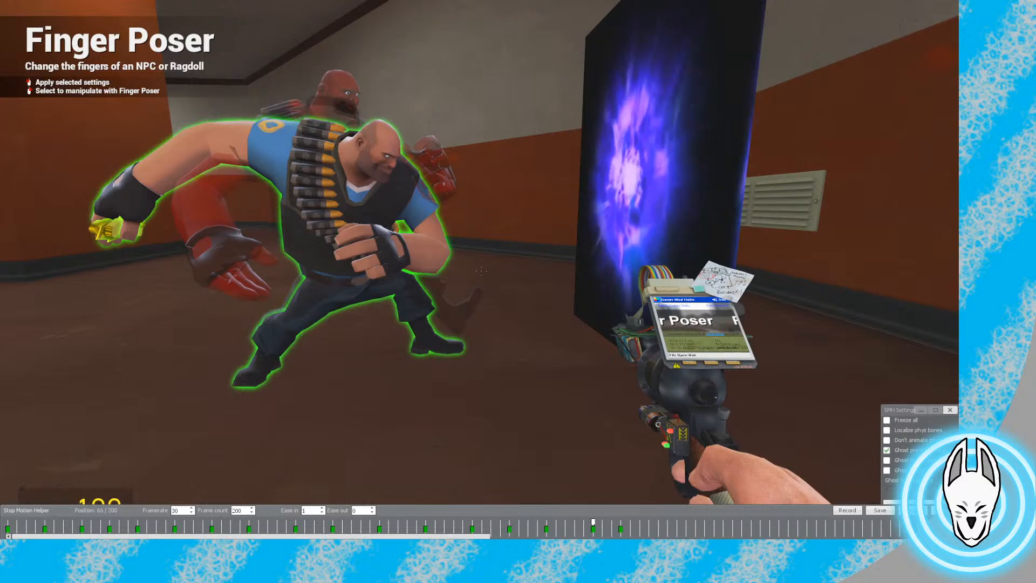
key(Left)
key(Left)
key(Left)
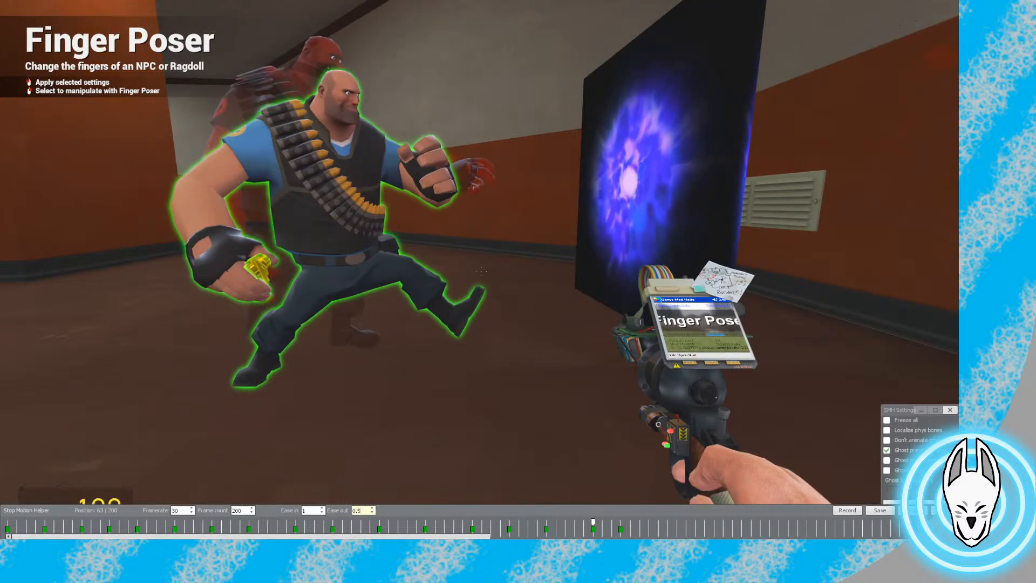
key(Right)
key(Right)
key(Right)
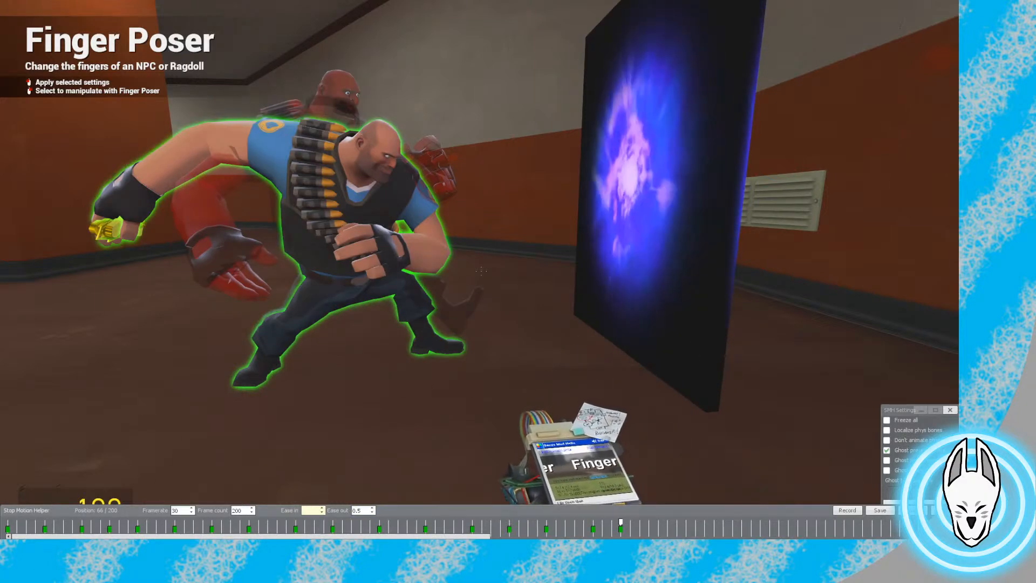
Set the ease in of the frame 66 keyframe to 1 and add a keyframe at frame 70
text(12)
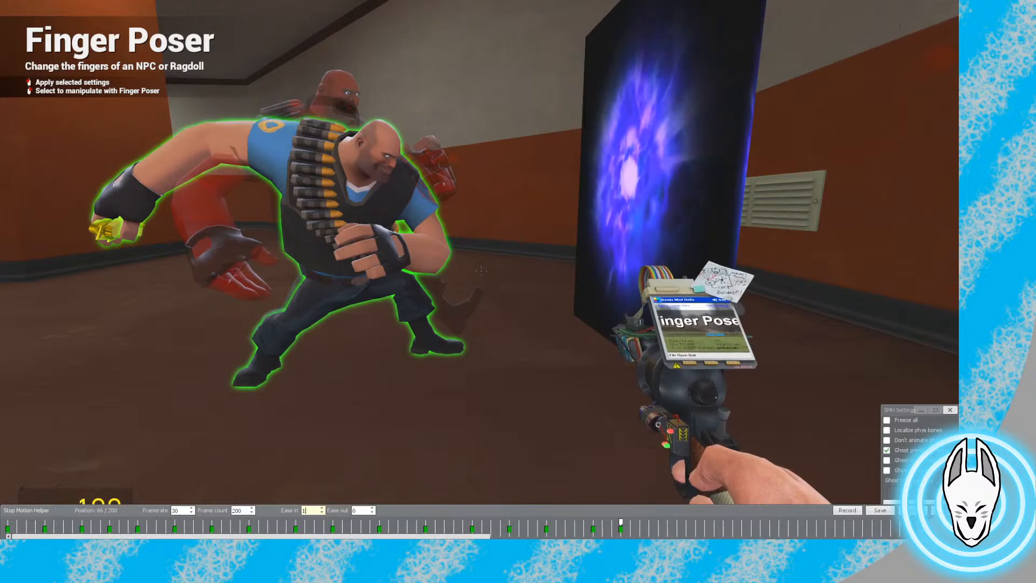
key(Left)
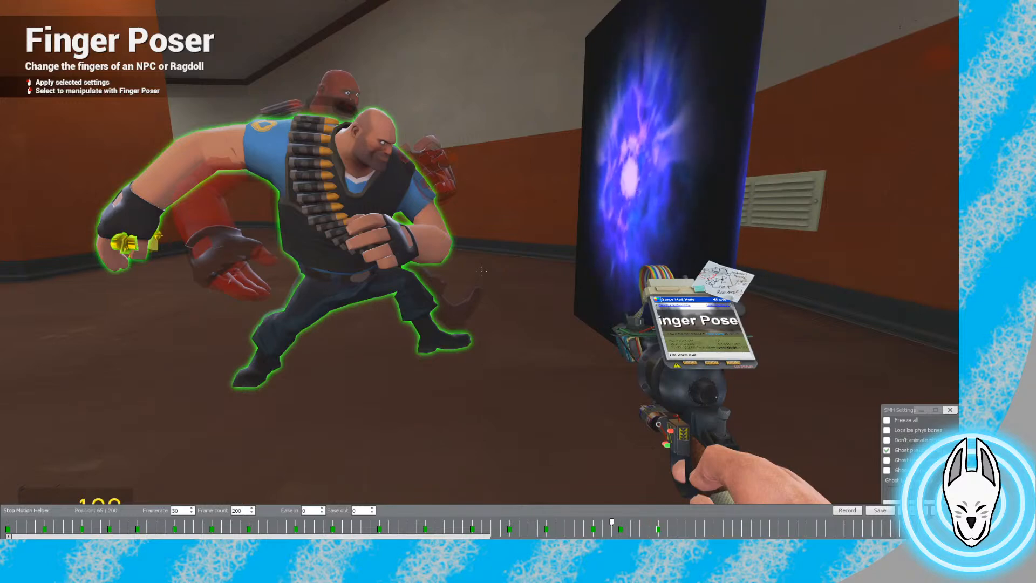
key(Right)
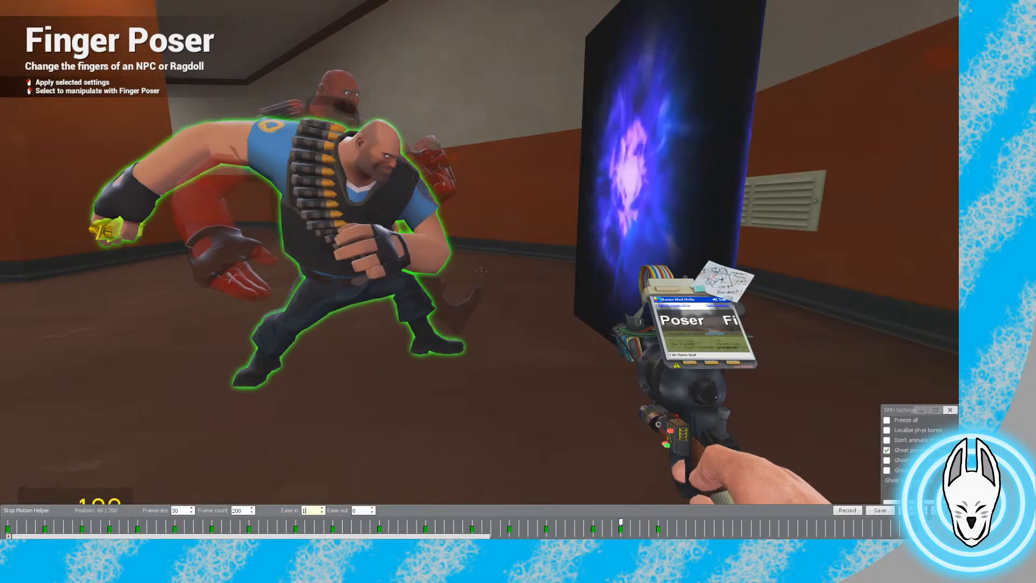
key(Left)
key(Left)
key(Left)
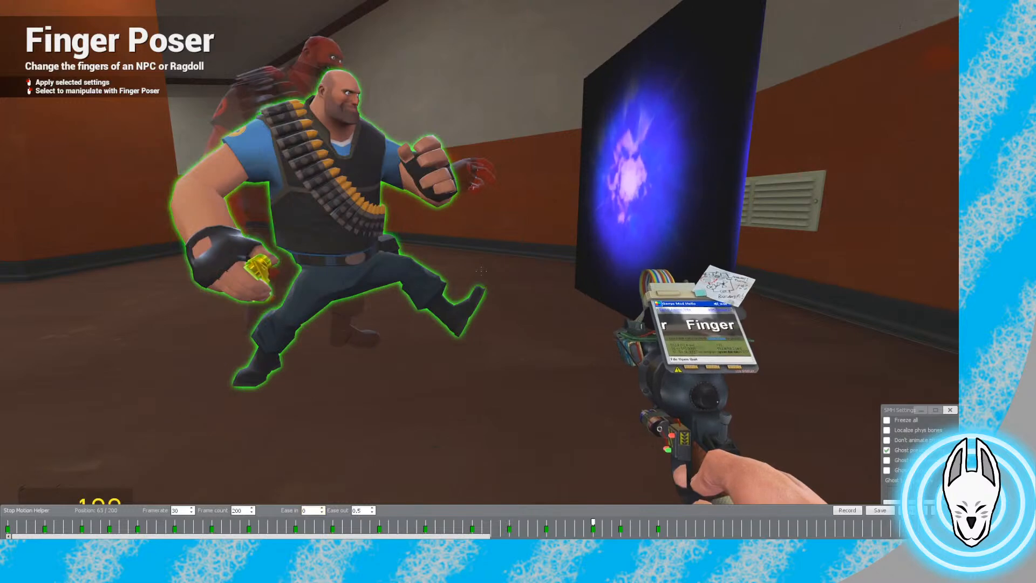
Step through the Heavy's motion from frame 63 to frame 70 to examine the lunge
key(c)
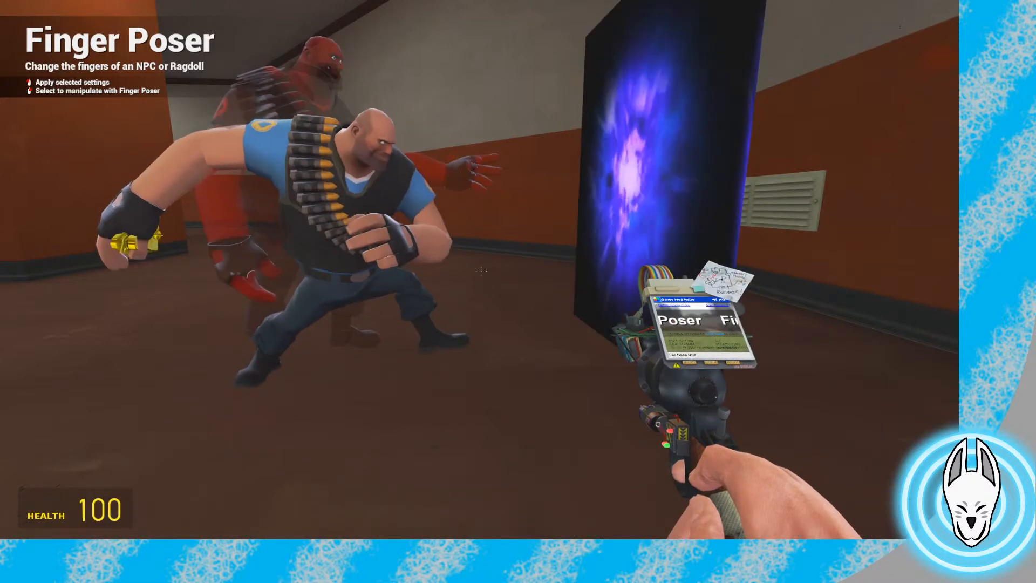
key(c)
key(Right)
key(Right)
key(Right)
key(Right)
key(Right)
key(Right)
key(Right)
key(Right)
key(Right)
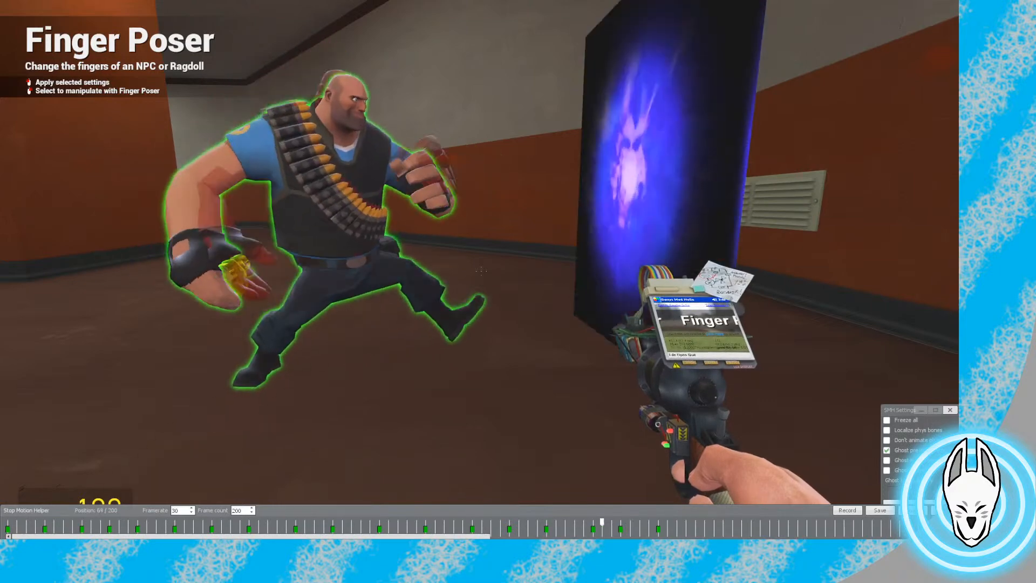
key(Right)
key(Right)
key(Right)
key(c)
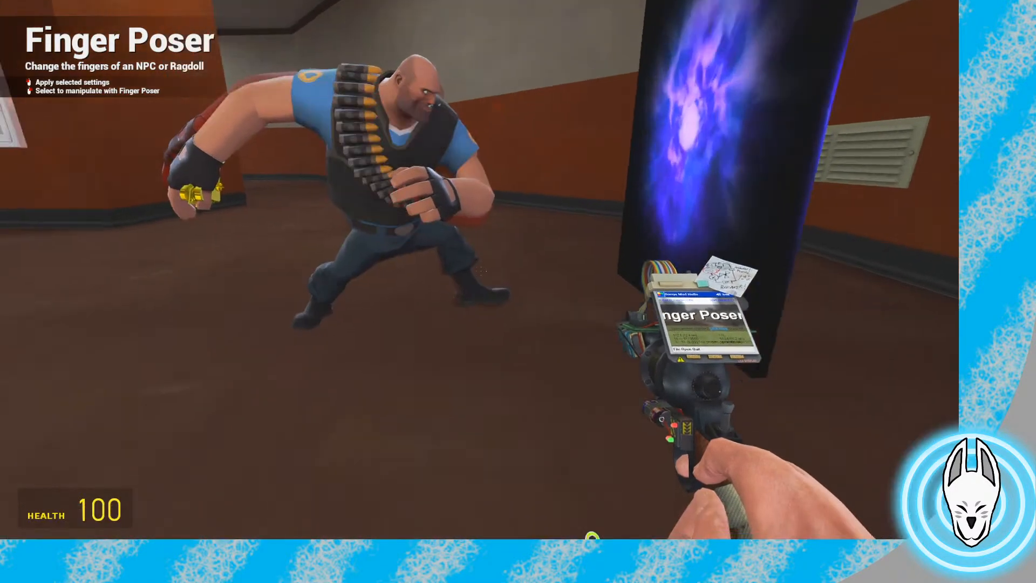
Switch to the Ragdoll Mover and reposition the Heavy's leading foot at frame 70
key(q)
key(q)
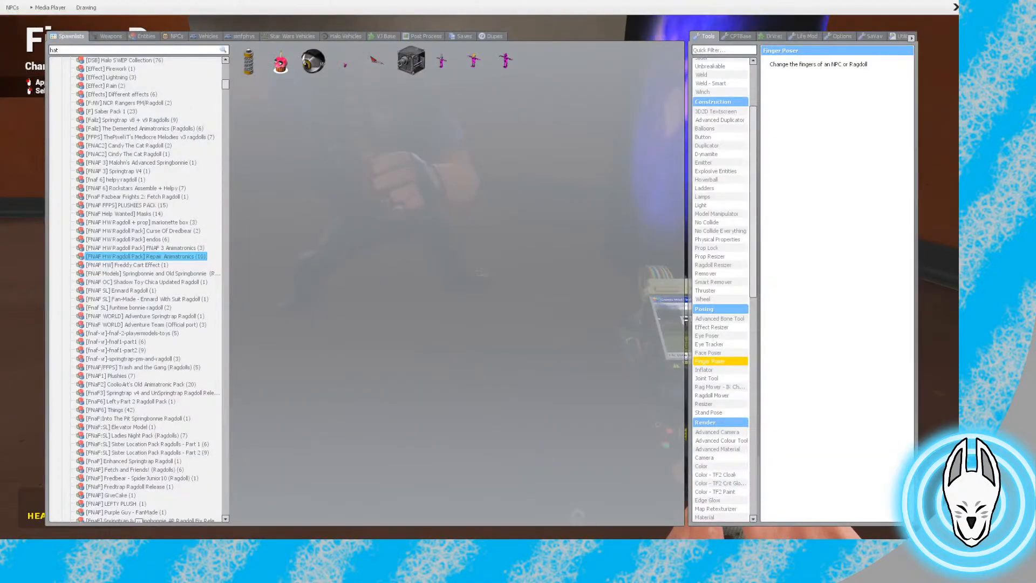
click(712, 396)
click(480, 271)
key(q)
middle_click(480, 271)
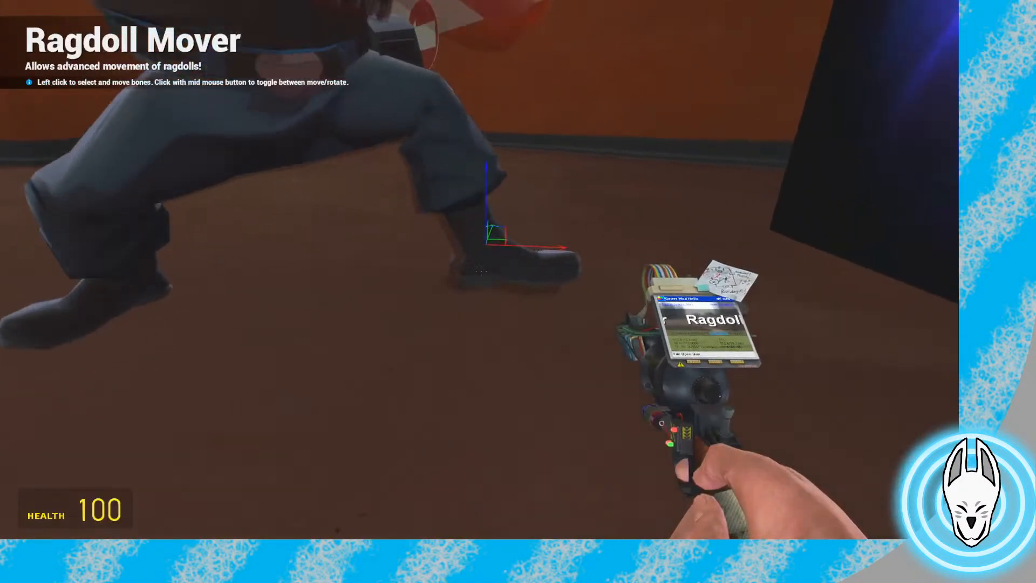
key(w)
key(s)
drag(481, 271, 481, 271)
middle_click(481, 271)
middle_click(481, 271)
Refine the leading foot's placement on the floor from the front and inspect the whole pose
key(d)
key(w)
key(s)
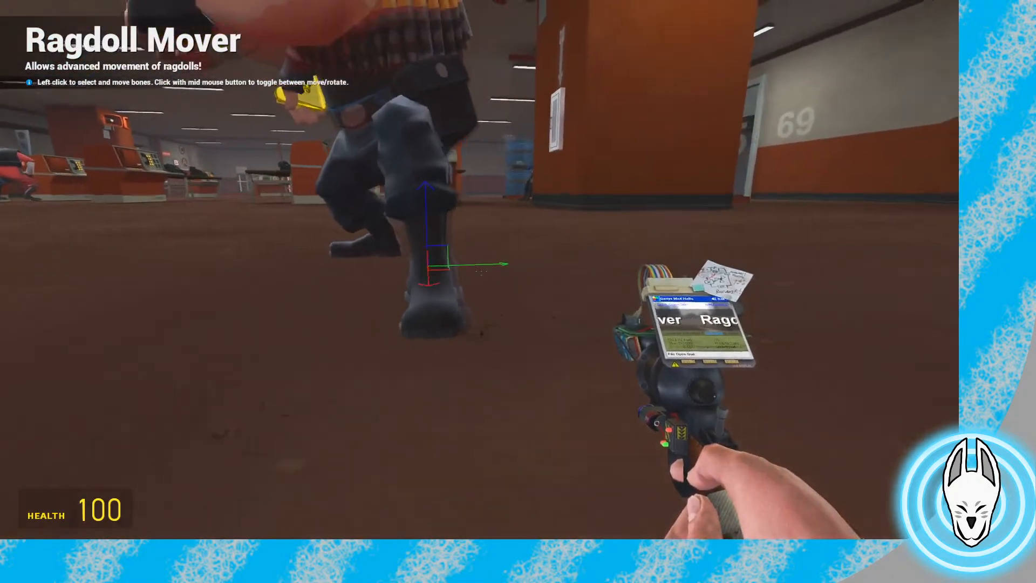
key(s)
key(w)
key(d)
drag(480, 272, 480, 271)
key(a)
key(s)
Review the animation from the first frame up to the frame 70 pose and make the Finger Poser active
key(c)
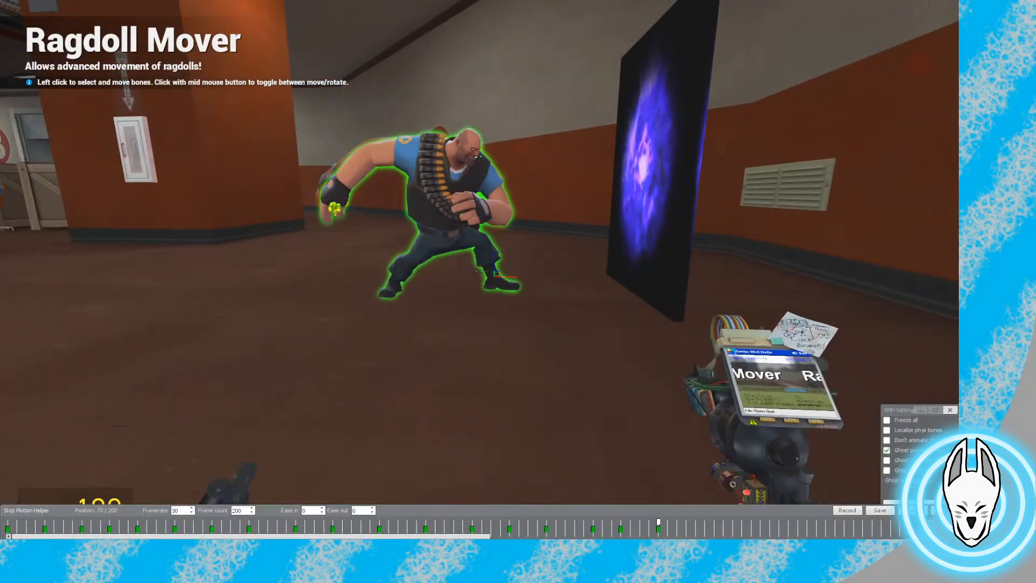
drag(659, 522, 7, 523)
key(q)
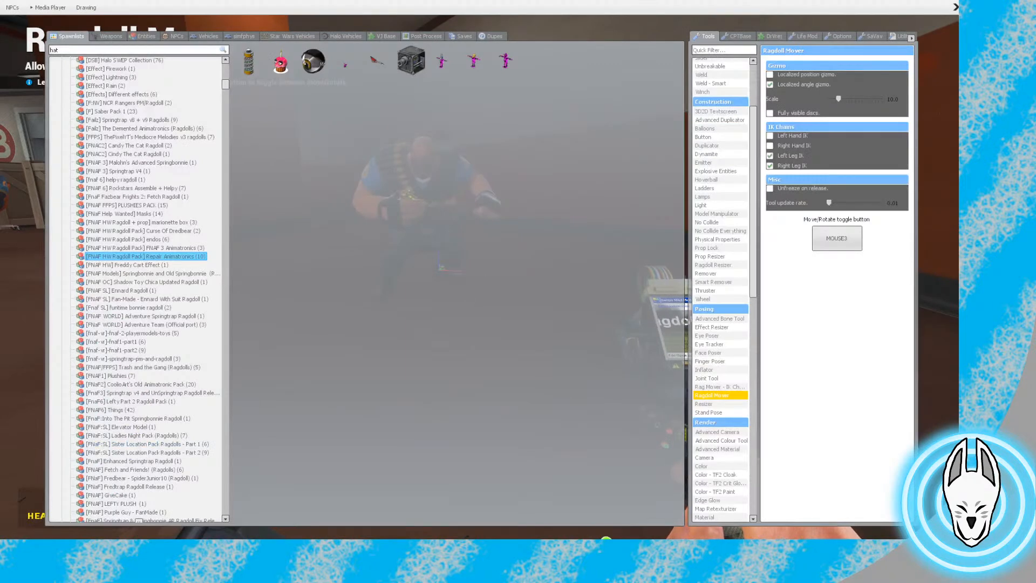
click(710, 362)
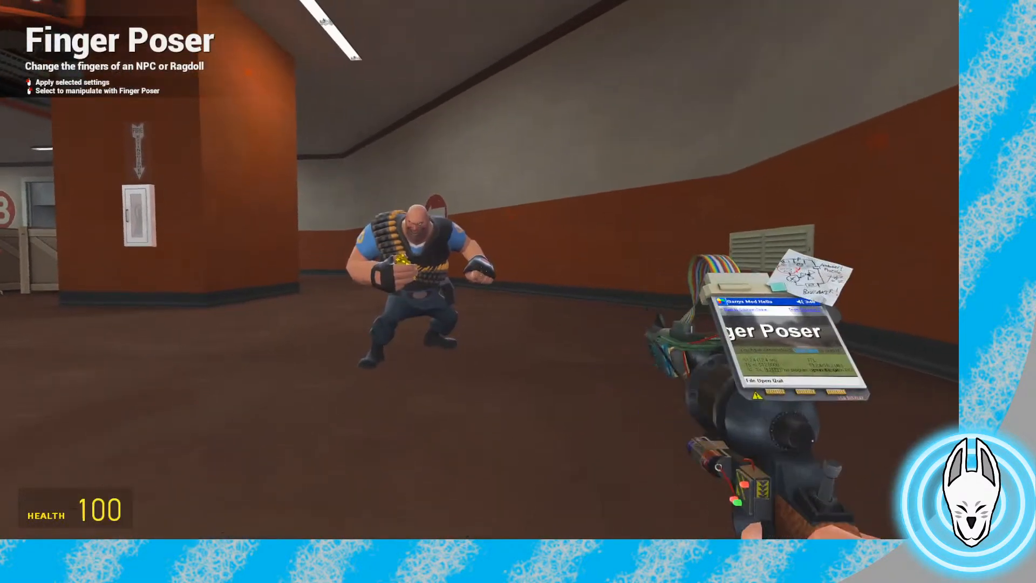
key(c)
click(659, 522)
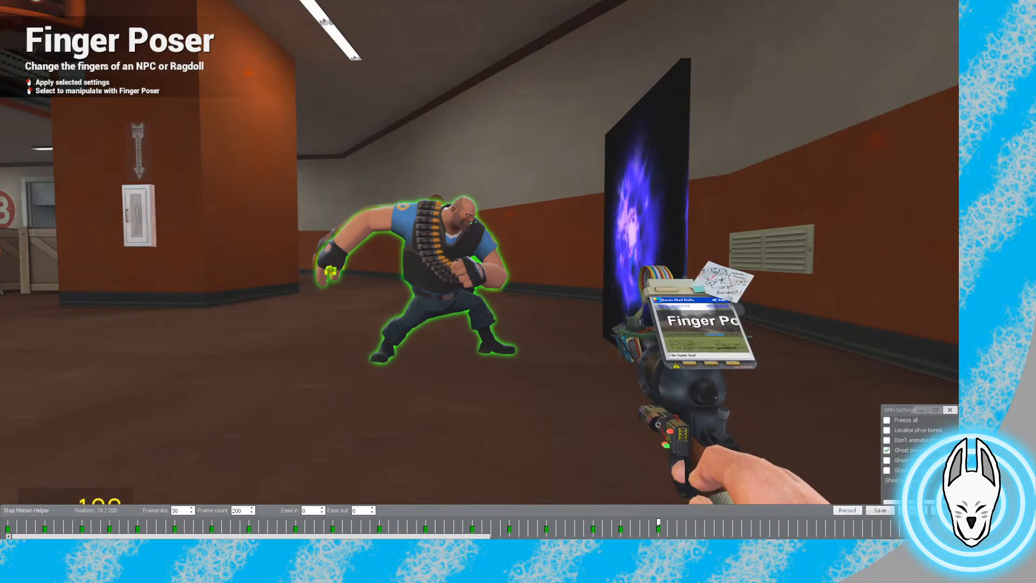
key(c)
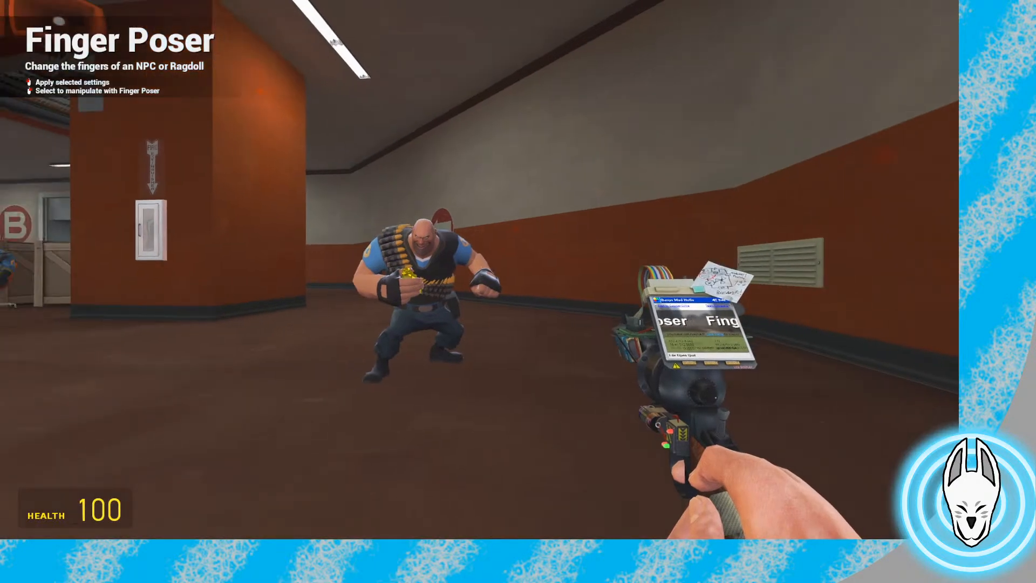
Switch to the Face Poser and compare the frame 70 pose with the animation's first frame
key(q)
click(708, 353)
key(s)
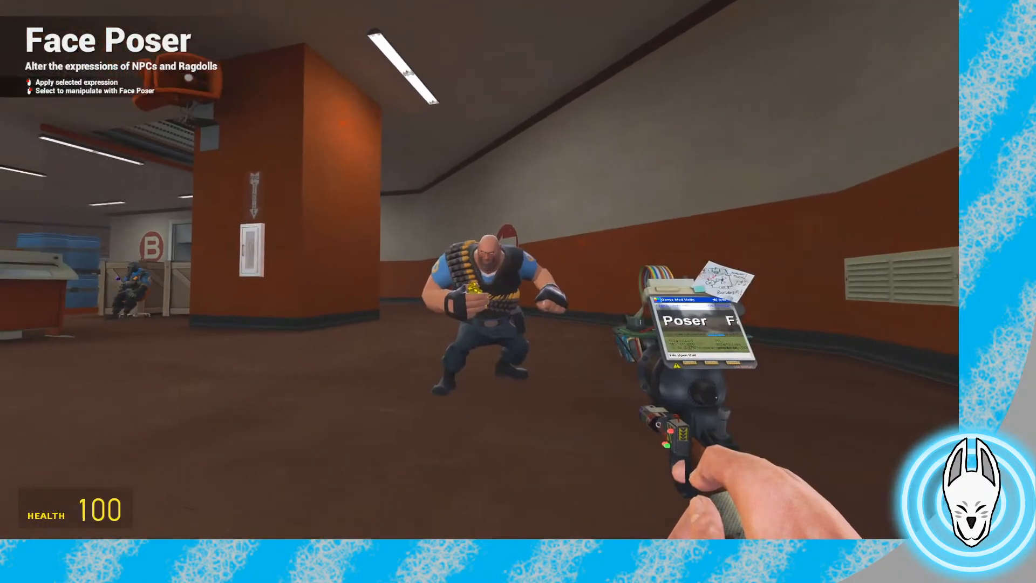
key(c)
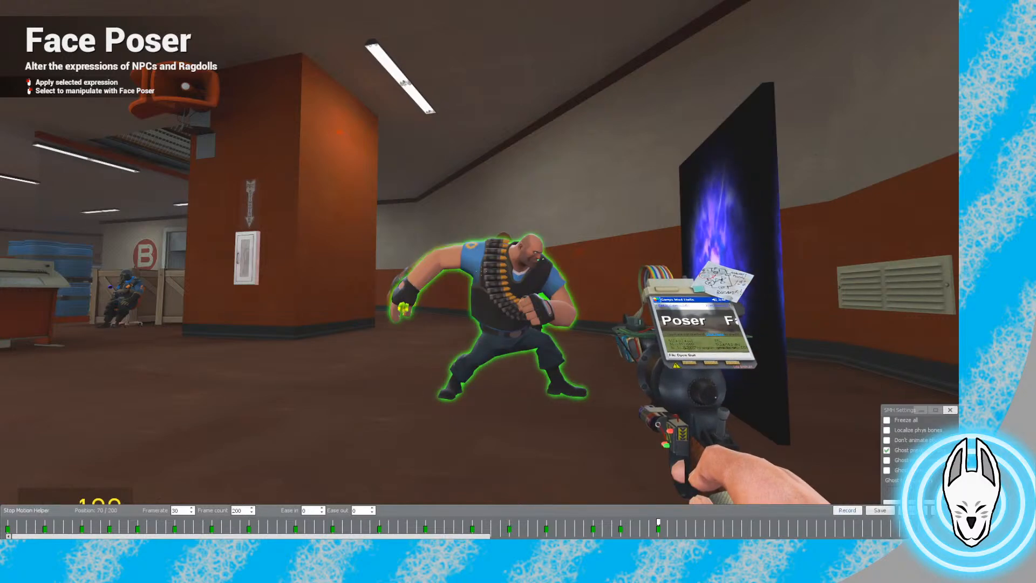
key(c)
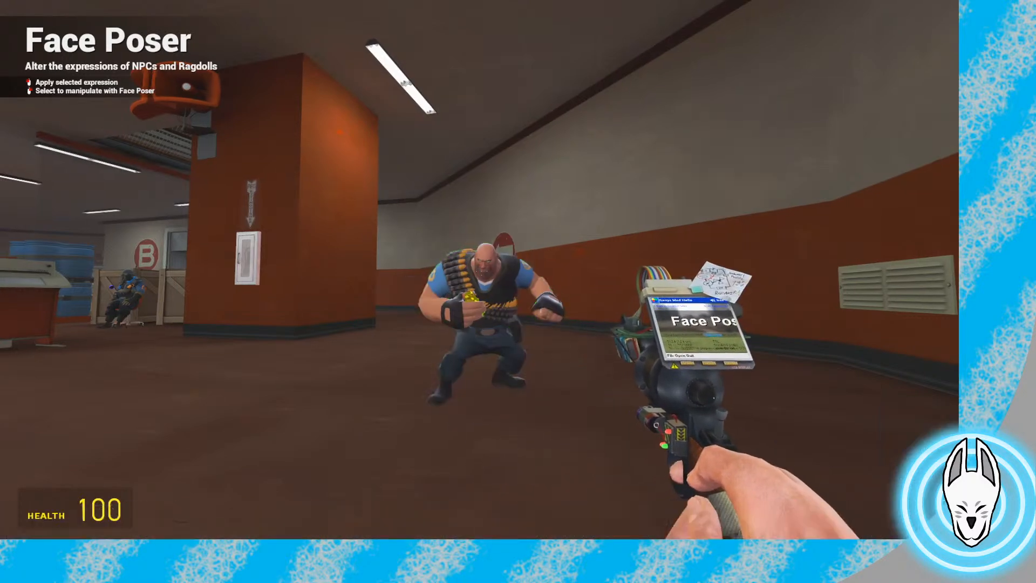
key(c)
click(8, 522)
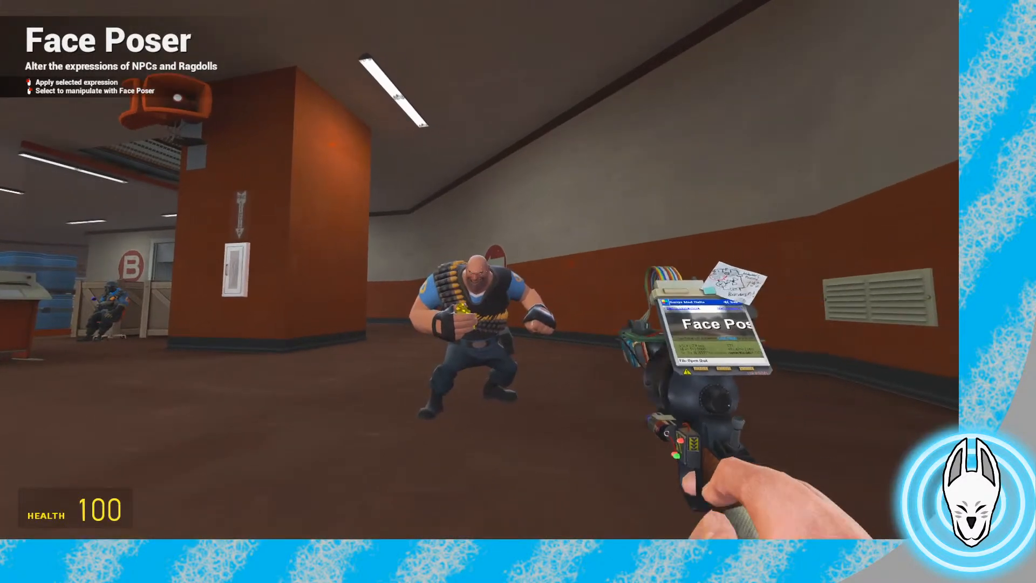
Scrub the stop motion timeline to the keyframe at frame 70 and back through the preceding frames to check the Heavy's wind-up pose
key(c)
click(658, 522)
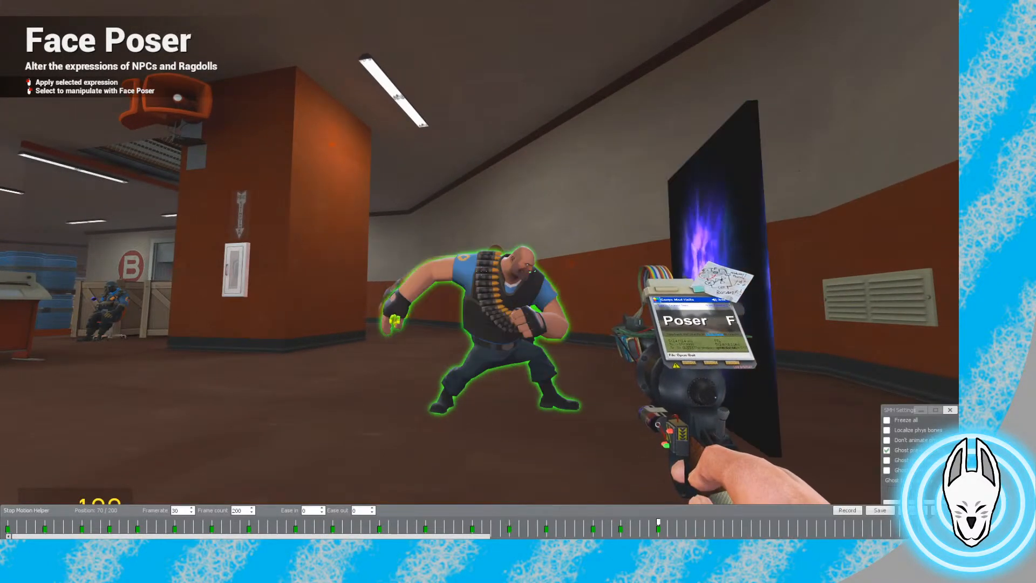
key(c)
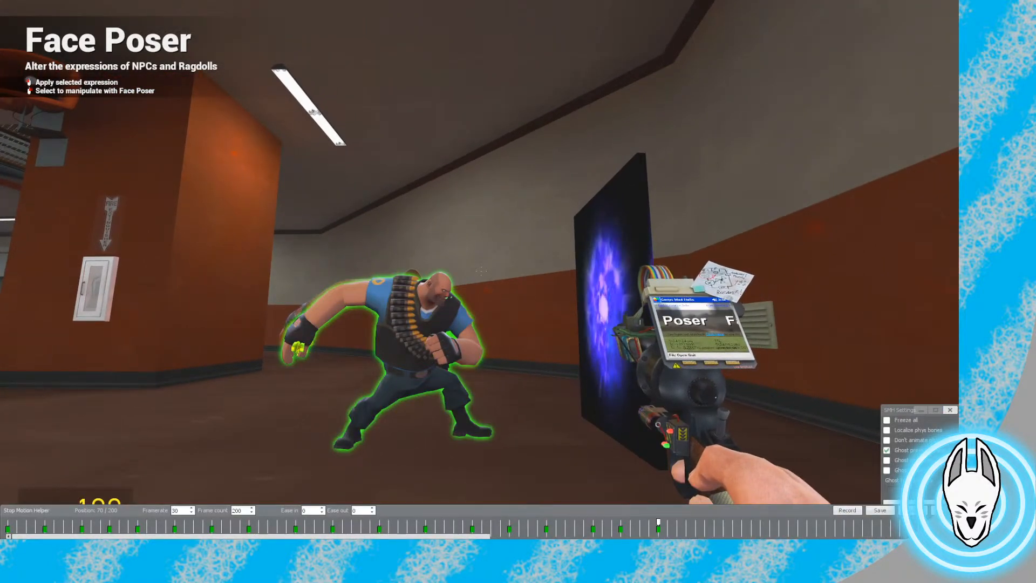
mouse_move(658, 523)
mouse_down()
mouse_move(584, 522)
mouse_move(649, 522)
mouse_up()
key(Left)
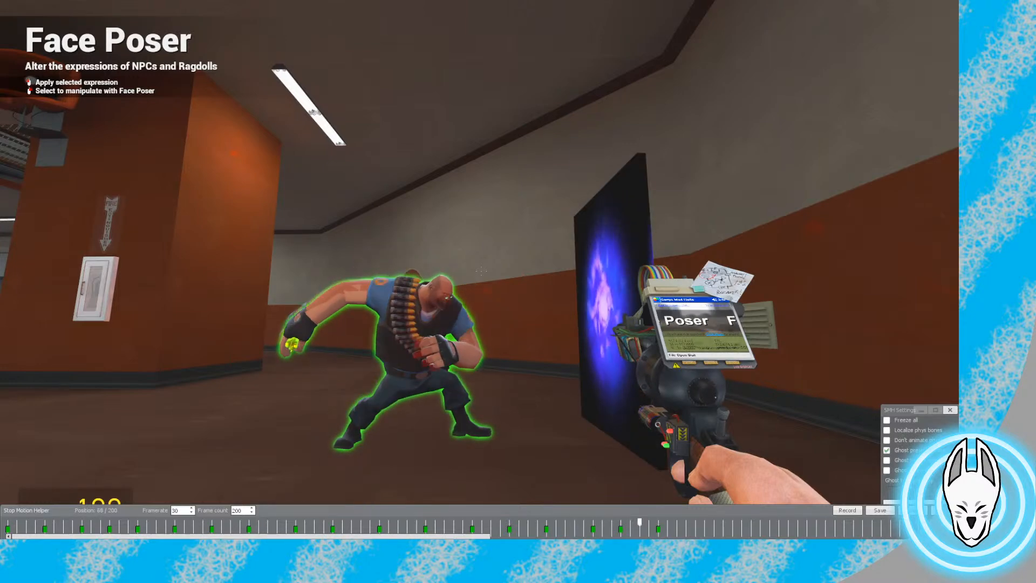
key(Left)
key(c)
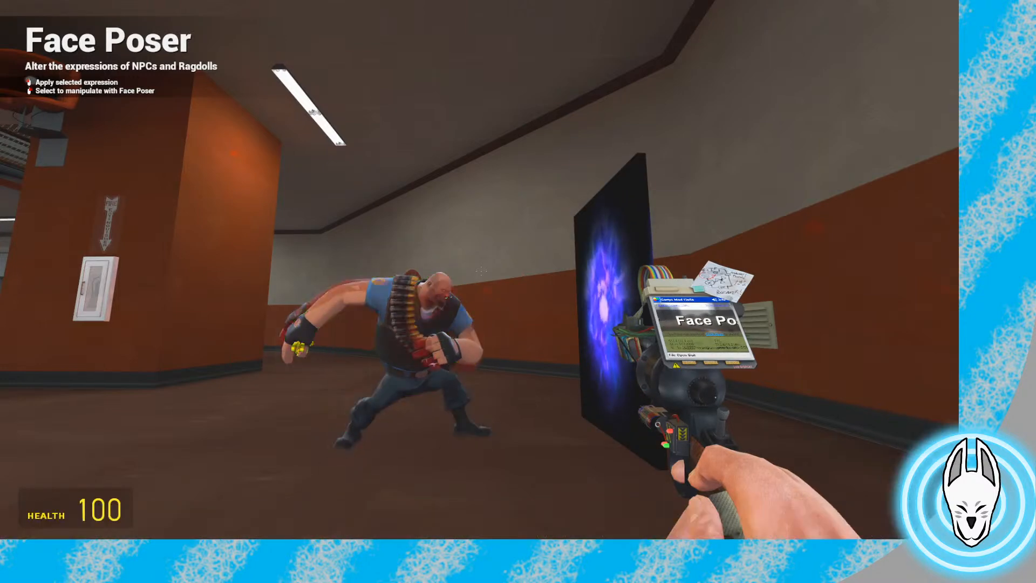
scroll(481, 271, down, 3)
click(480, 270)
click(480, 269)
key(w)
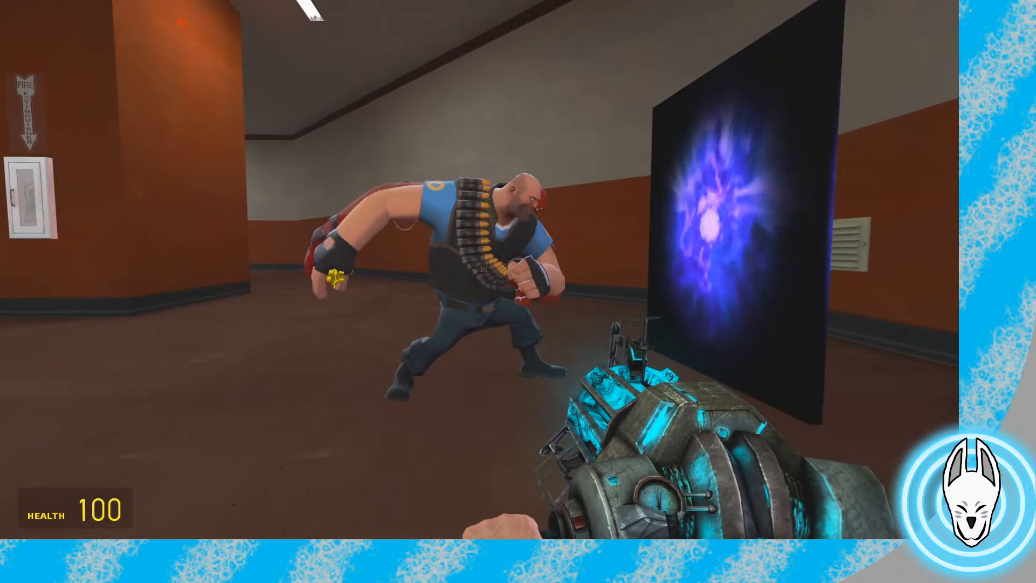
key(q)
key(q)
key(q)
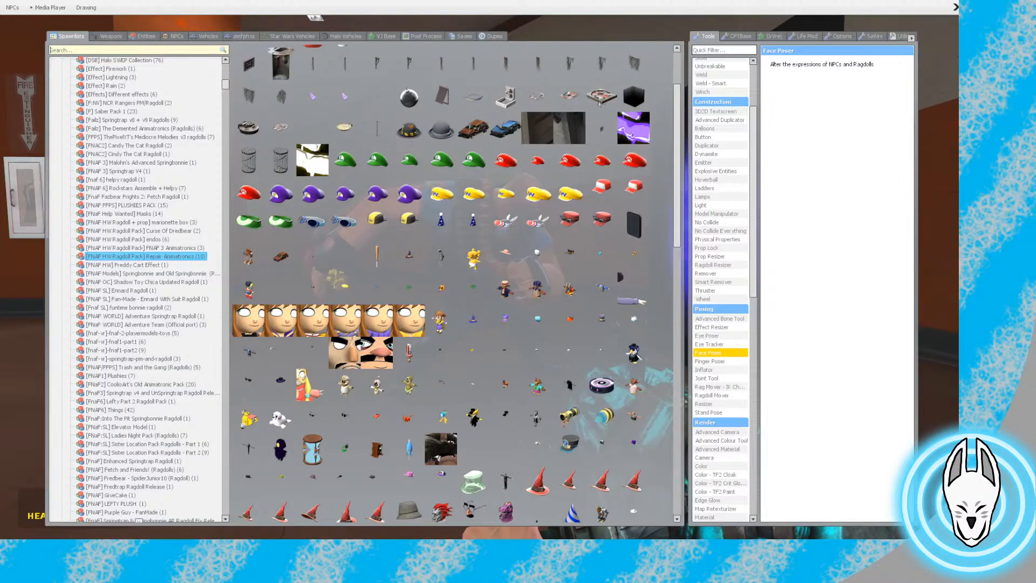
key(q)
key(q)
key(q)
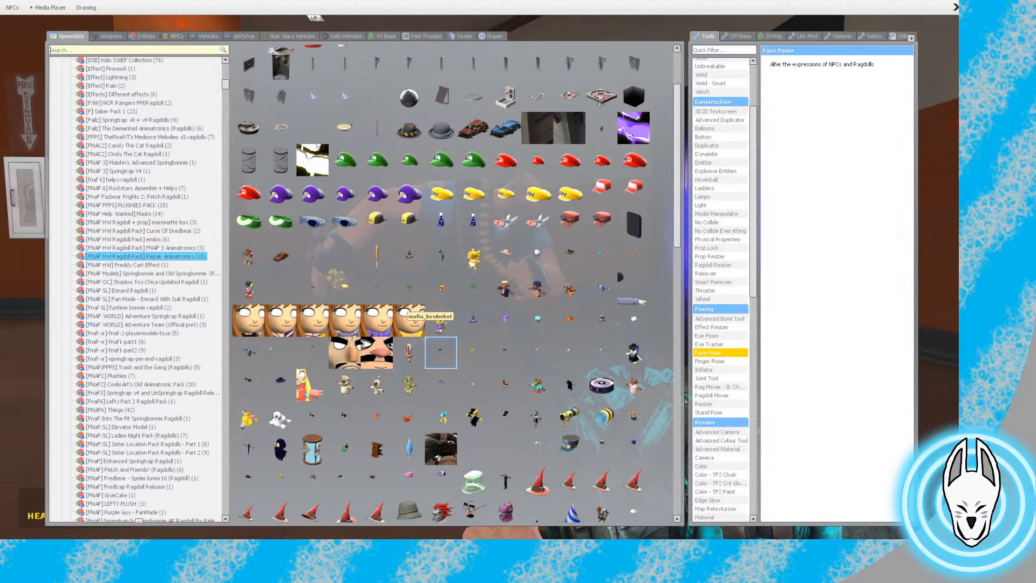
key(q)
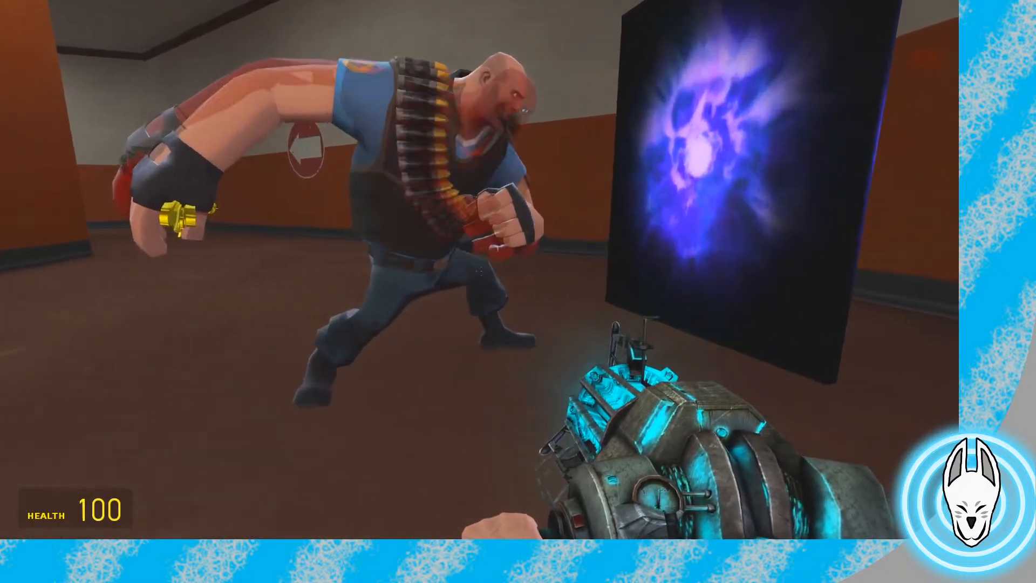
key(a)
key(d)
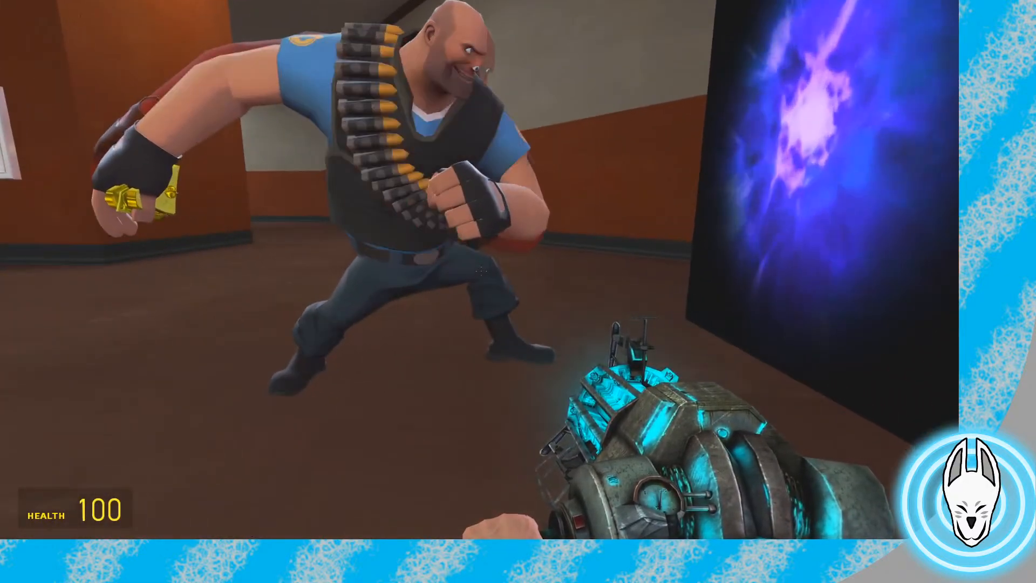
Equip the Ragdoll Mover posing tool for work on the Heavy ragdoll
key(q)
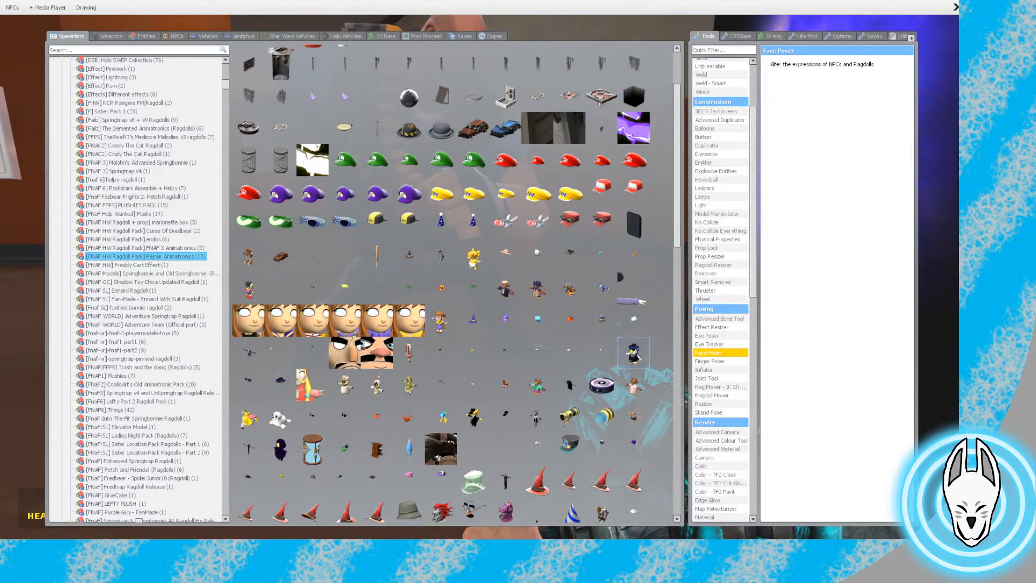
click(712, 396)
key(q)
key(w)
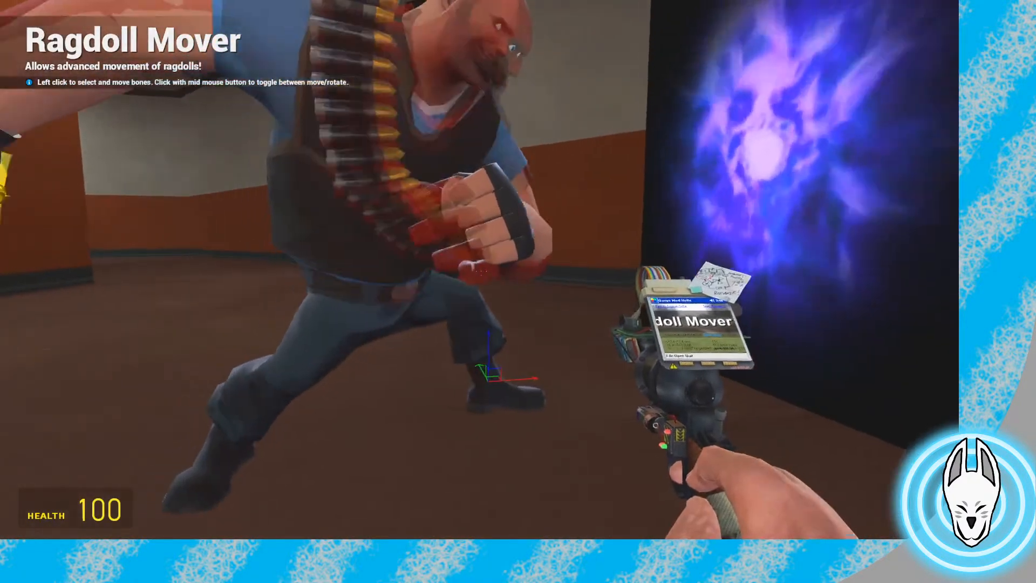
key(d)
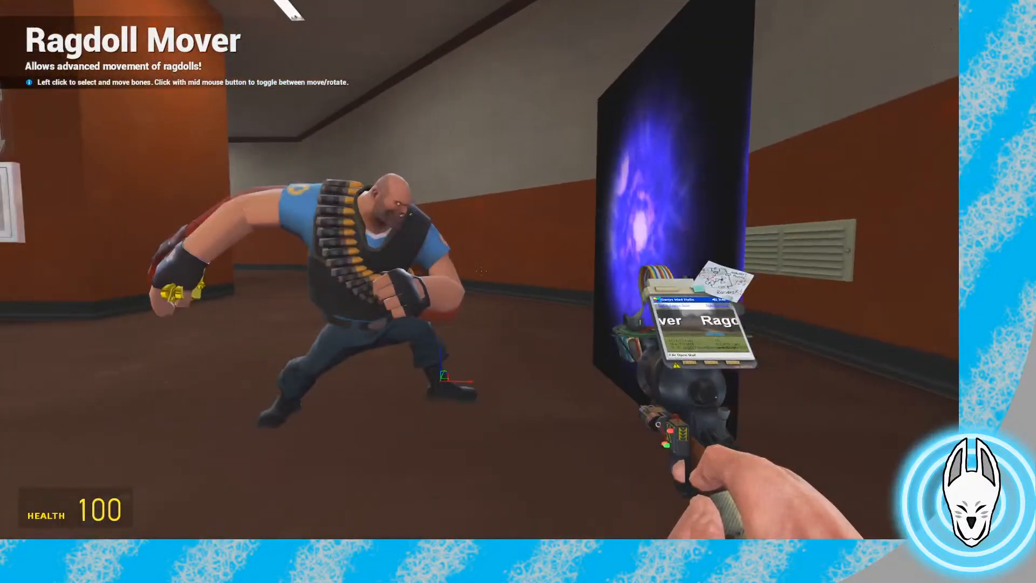
Scrub back to the Heavy's earlier keyframes and play the animation to review the motion into the wind-up pose
key(c)
drag(658, 522, 509, 522)
key(space)
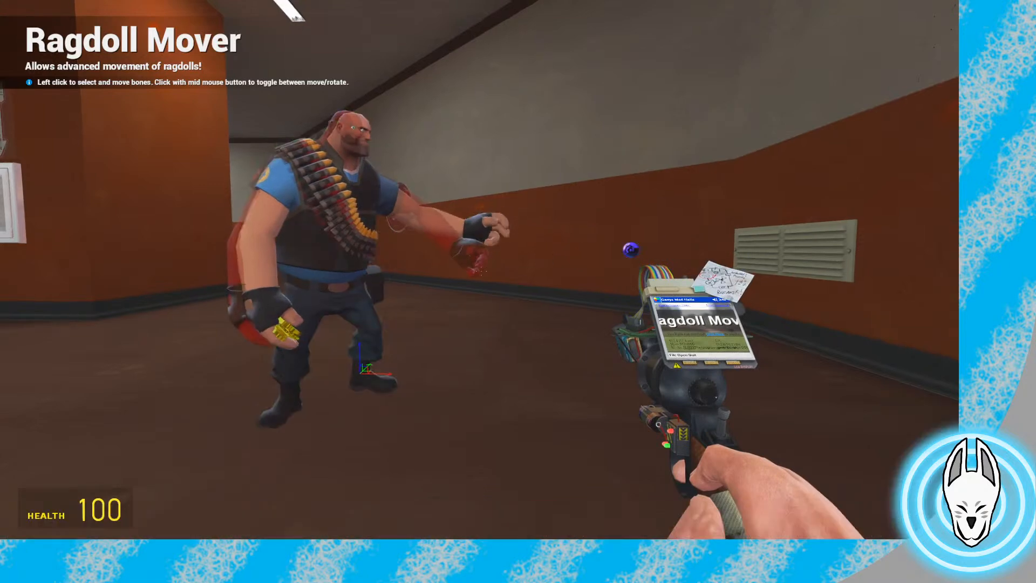
key(c)
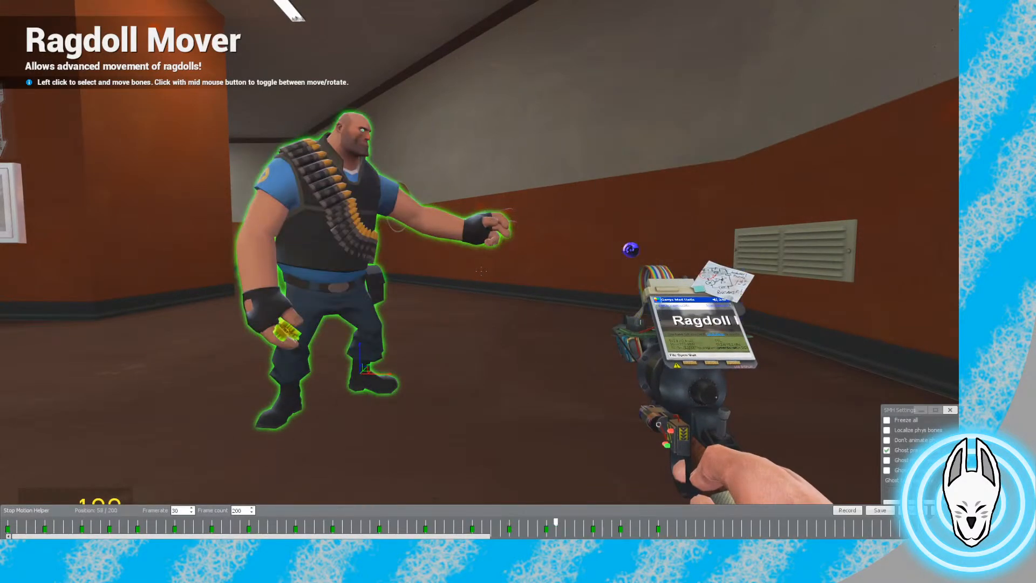
Set the ease out of the frame 70 keyframe to 1 and move the playhead to frame 75
drag(556, 522, 639, 522)
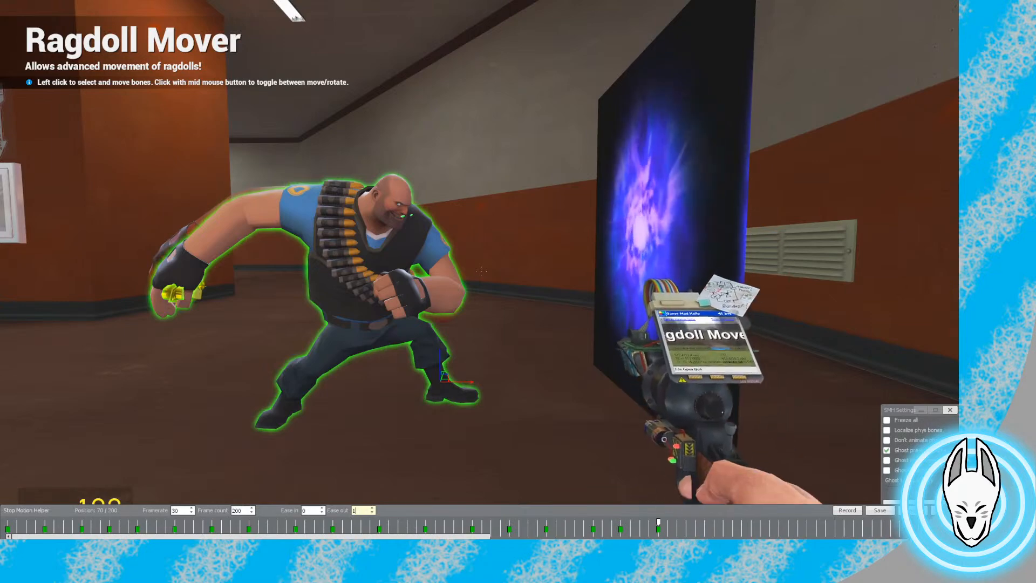
drag(658, 521, 677, 521)
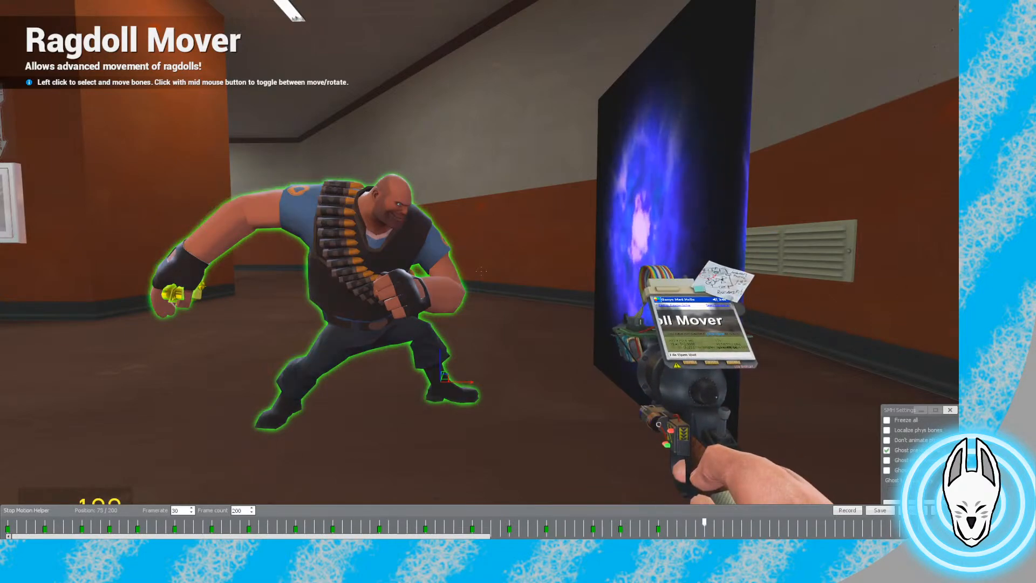
Inspect the portal and the Heavy's distance to it from several sides
key(w)
key(w)
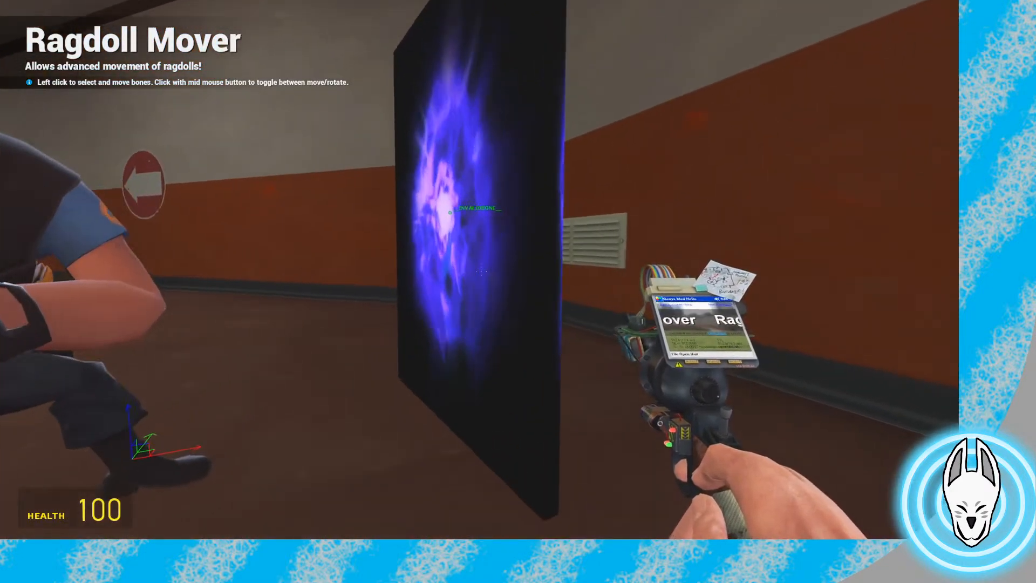
key(d)
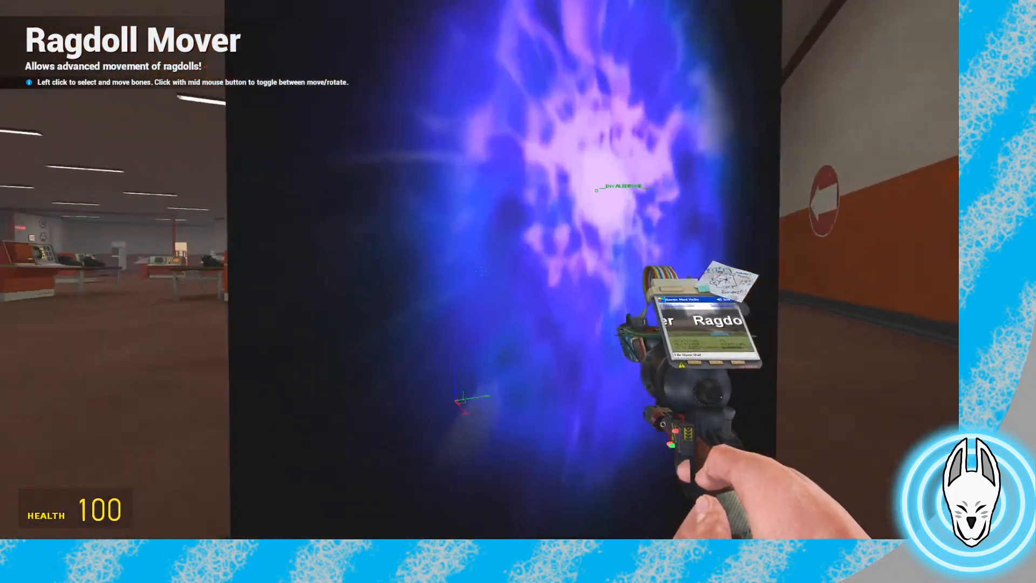
key(a)
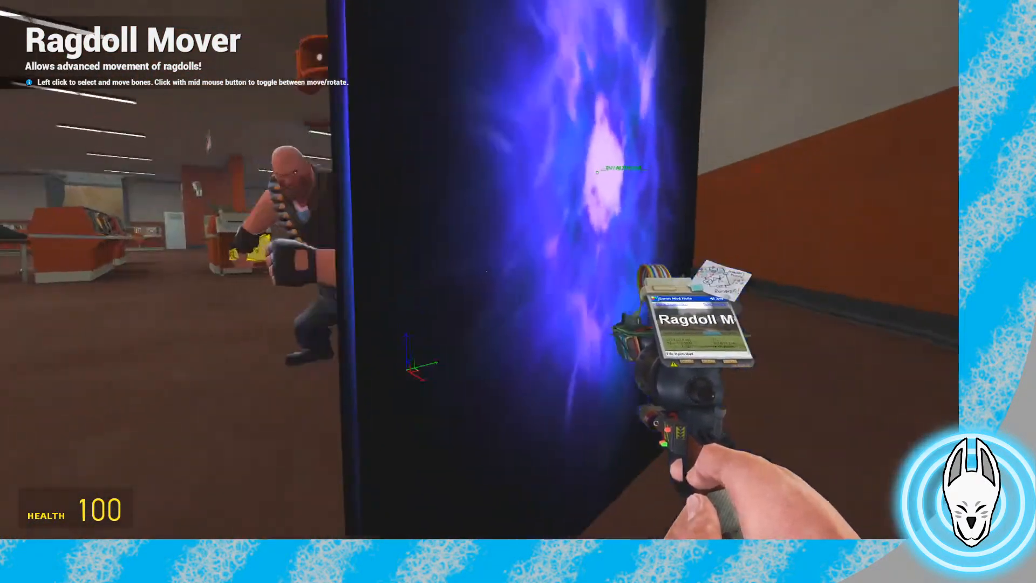
key(s)
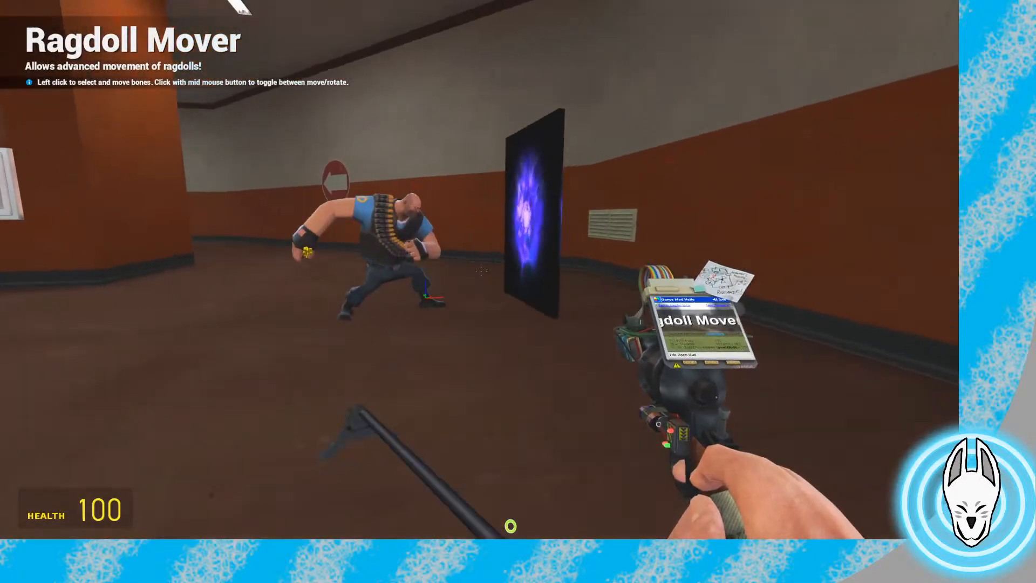
key(w)
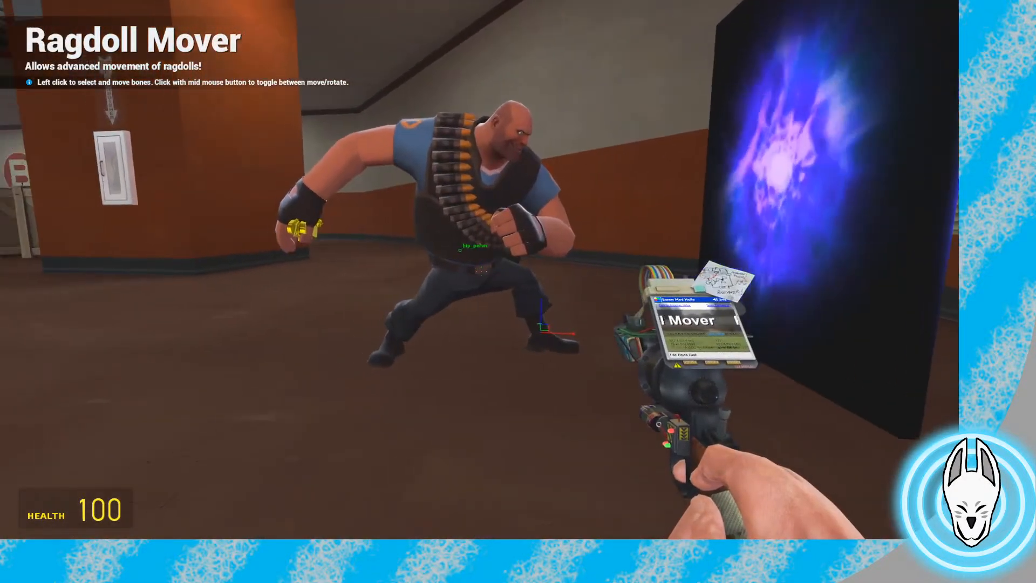
Select the Heavy's pelvis bone with the Ragdoll Mover and check the tool's IK chain options
key(c)
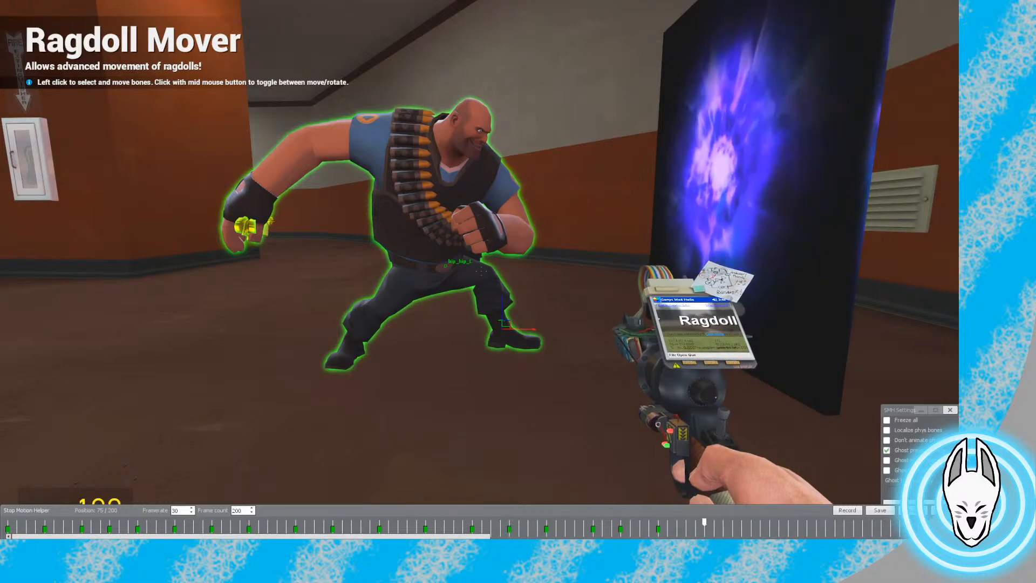
key(c)
click(480, 271)
key(q)
key(q)
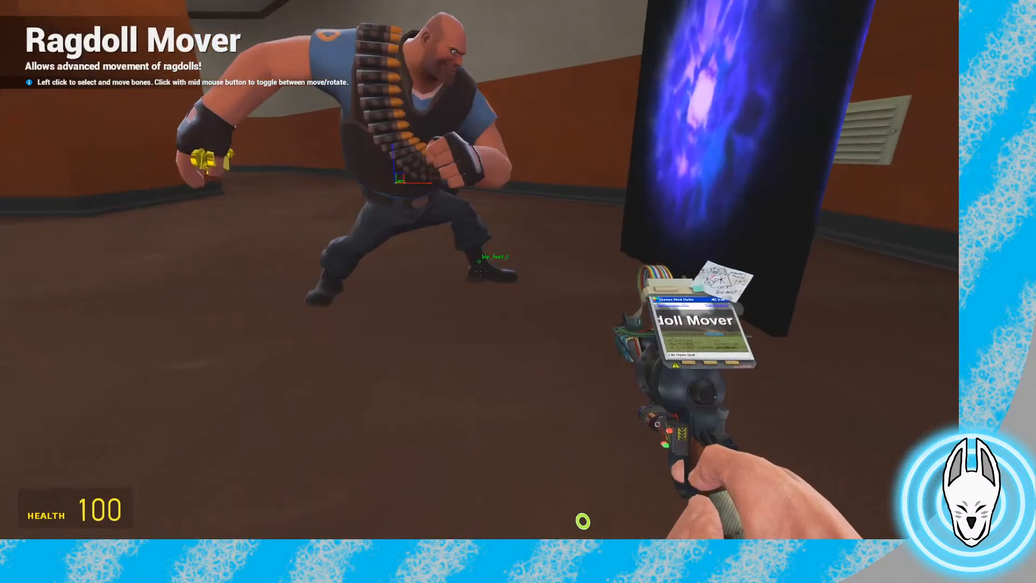
key(d)
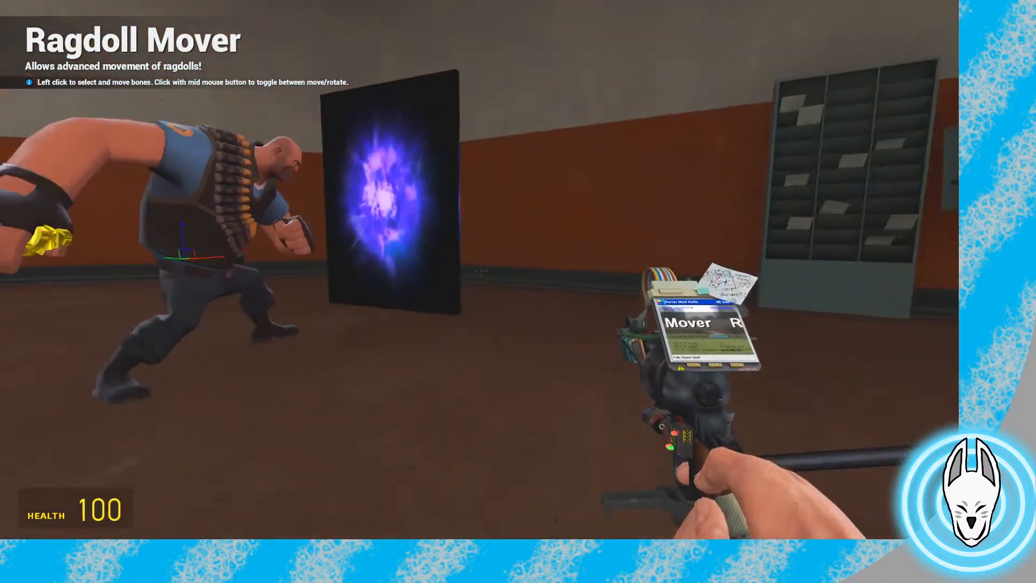
key(q)
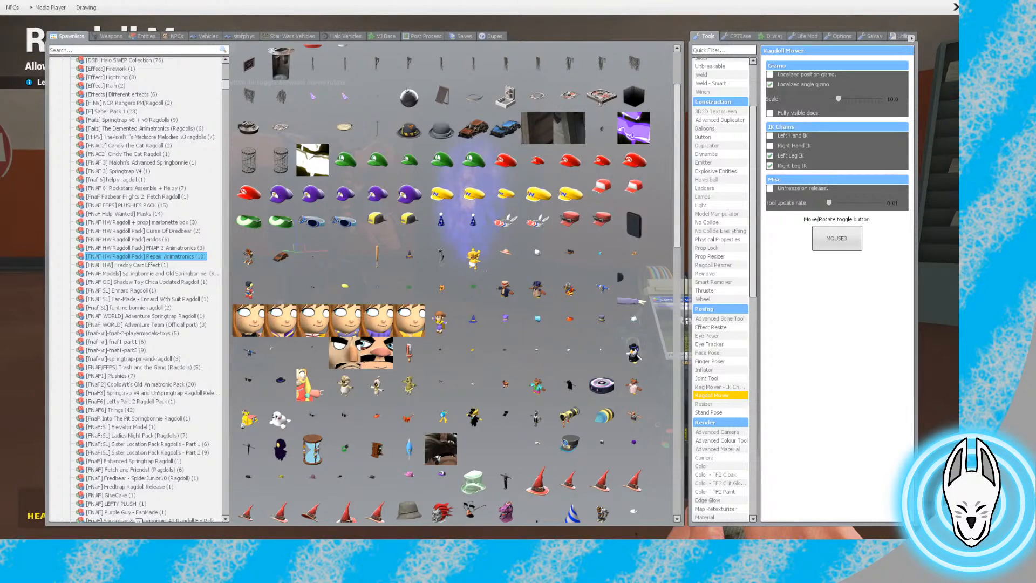
key(q)
key(w)
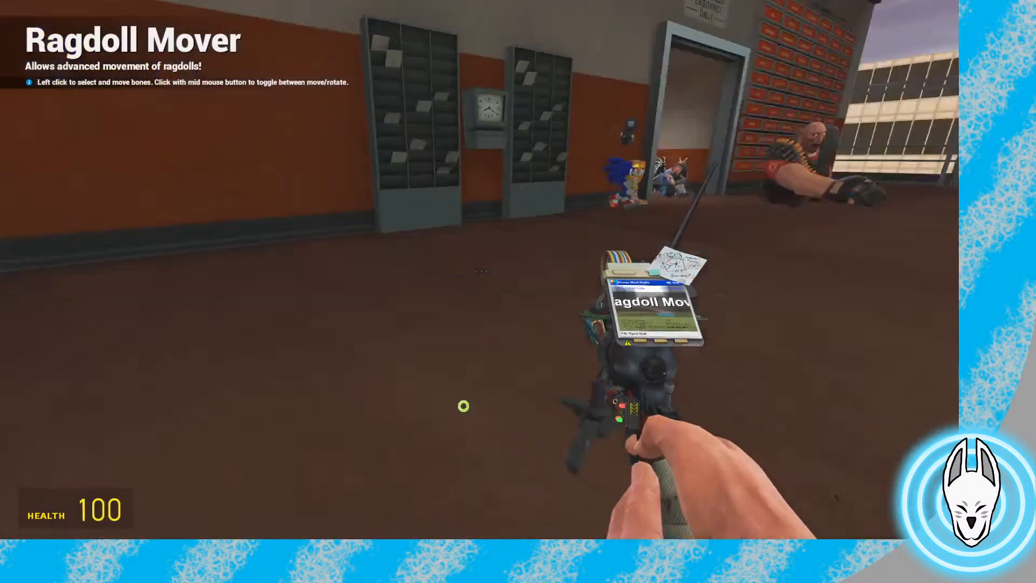
key(w)
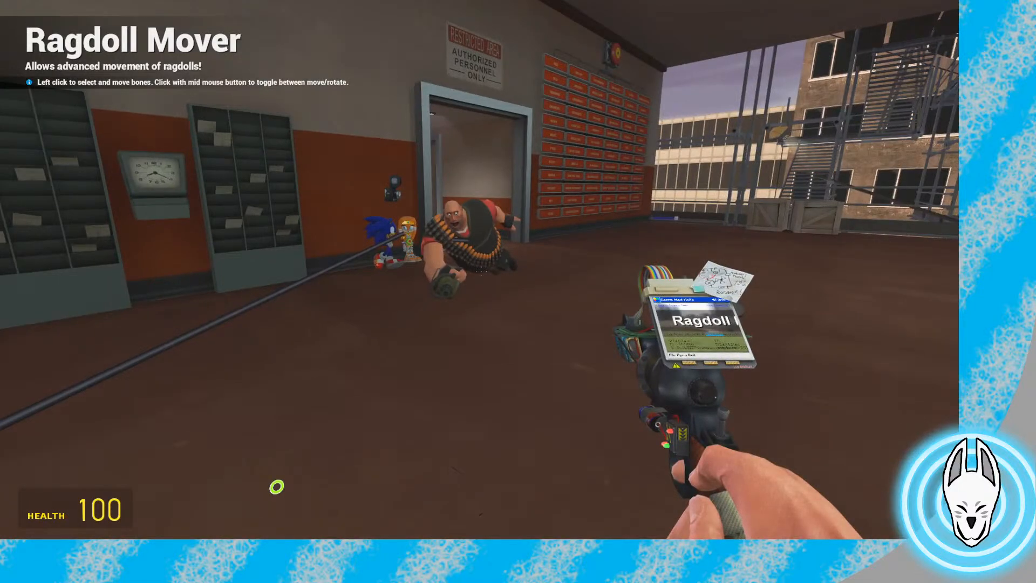
key(w)
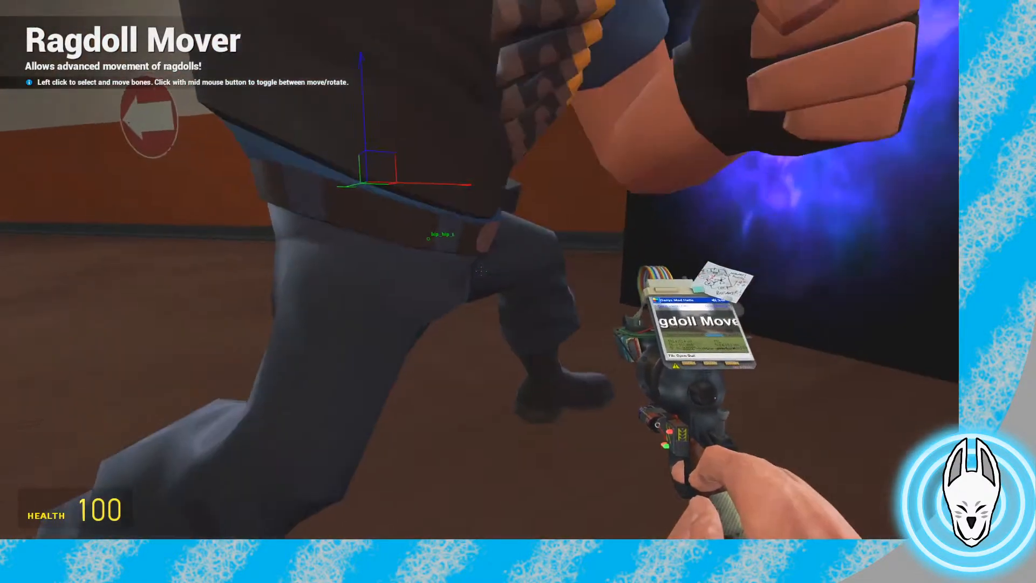
key(s)
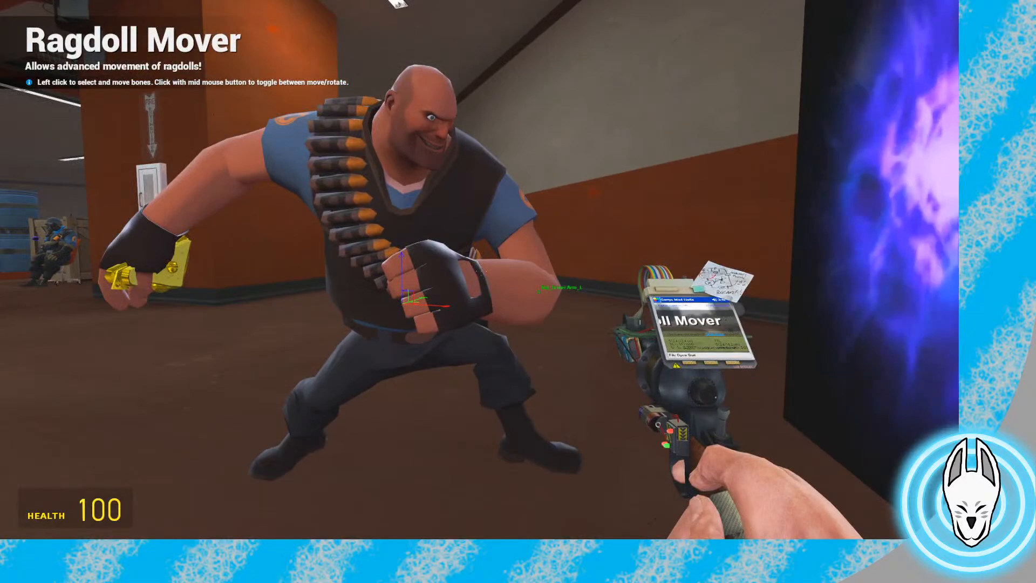
Move the Heavy's pelvis forward toward the portal with the Ragdoll Mover for the pose at frame 75
key(c)
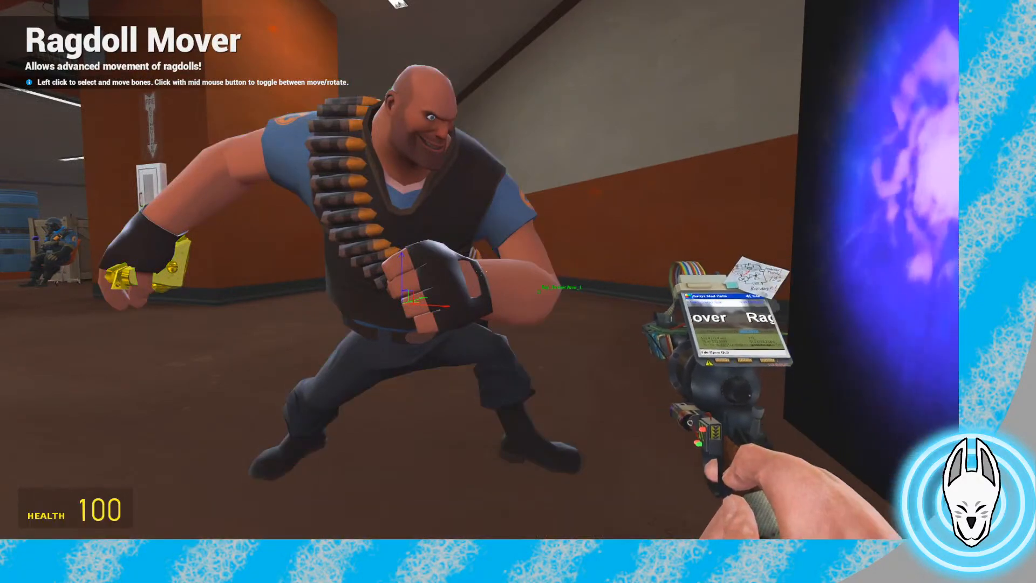
key(q)
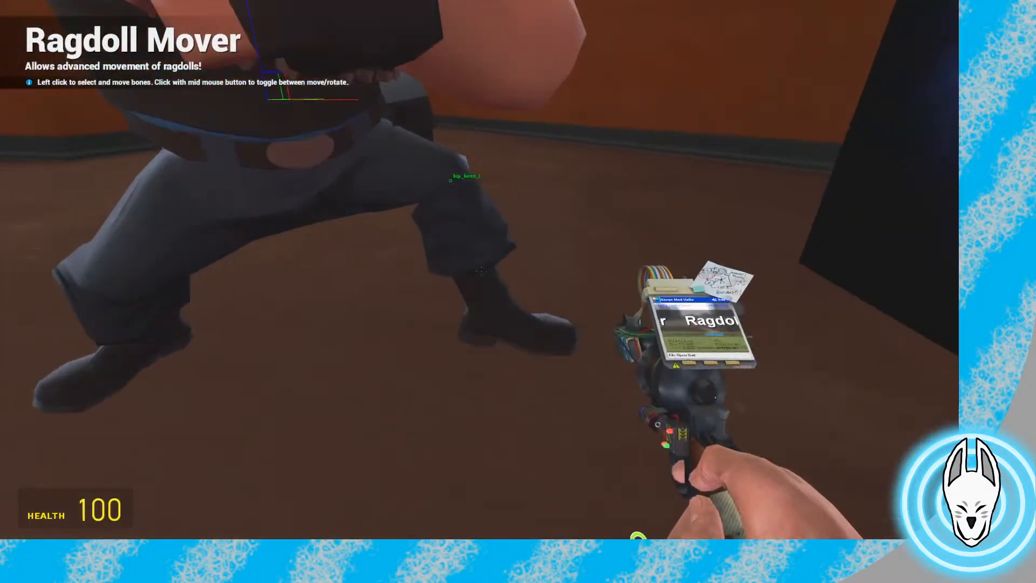
key(q)
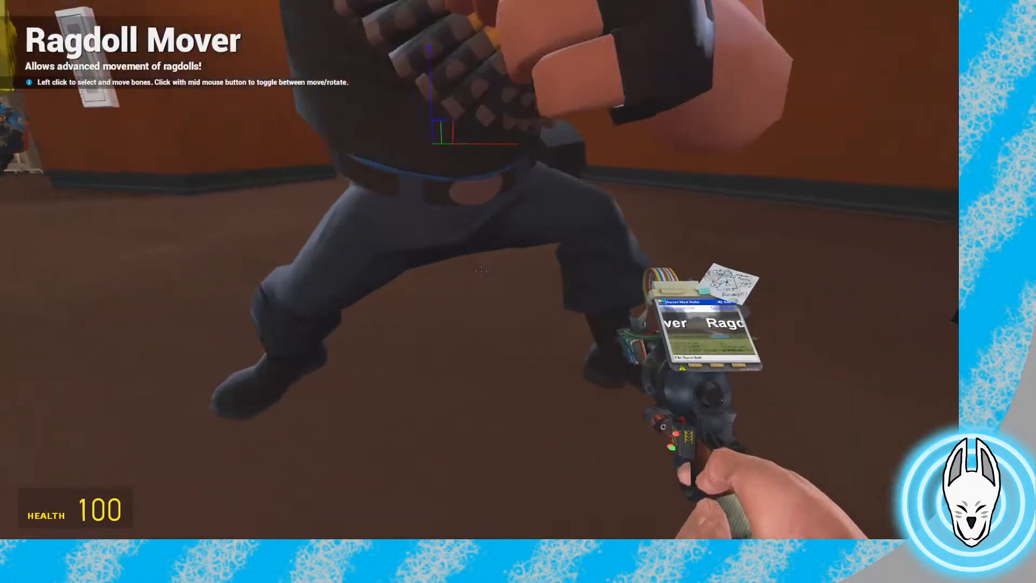
middle_click(480, 270)
middle_click(480, 270)
drag(480, 270, 479, 270)
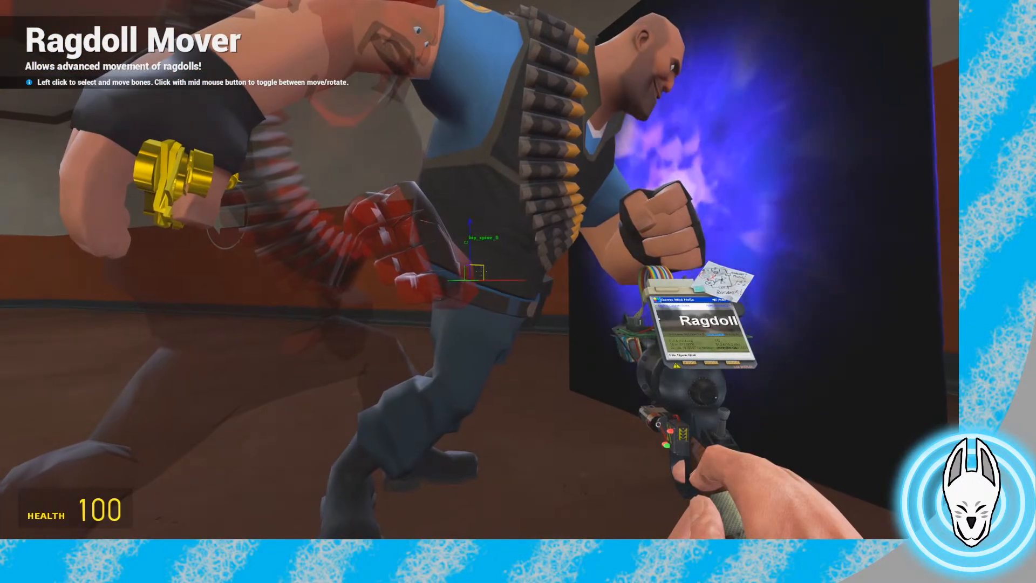
key(w)
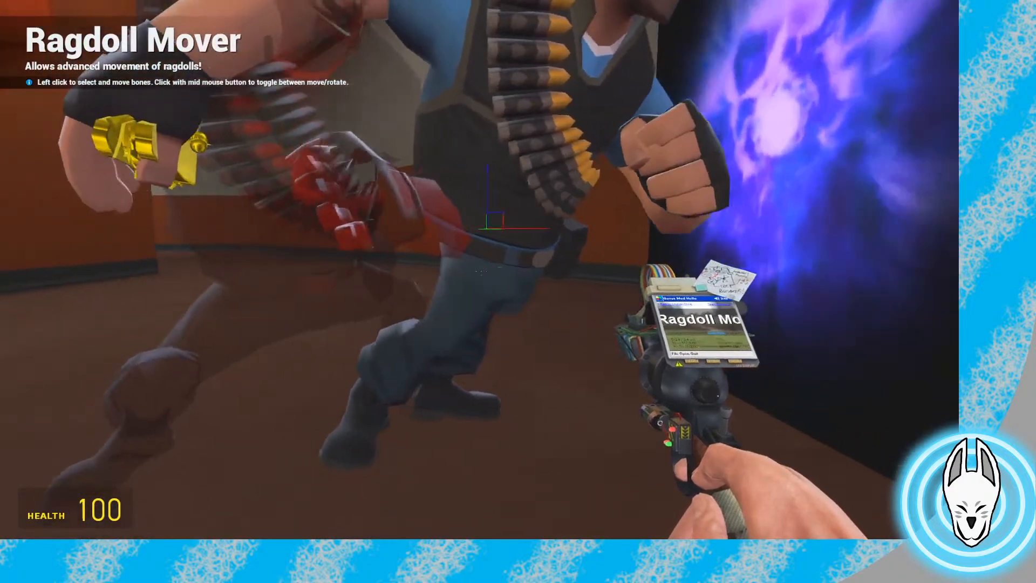
key(d)
key(w)
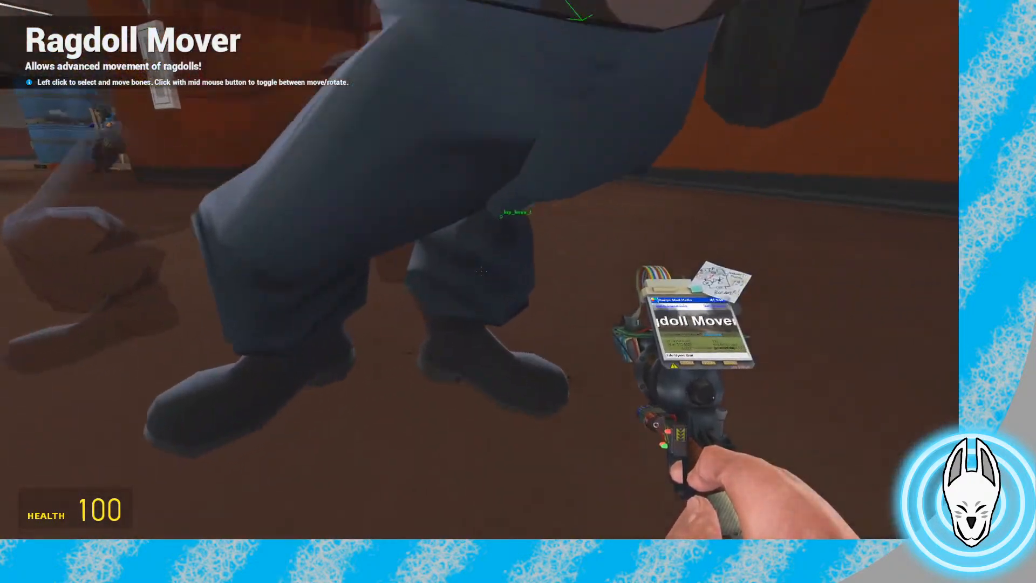
Select the Heavy's left leg bones and adjust the thigh with the Ragdoll Mover for the lunge pose
key(w)
click(481, 271)
key(s)
drag(481, 270, 480, 269)
click(480, 270)
middle_click(479, 270)
key(d)
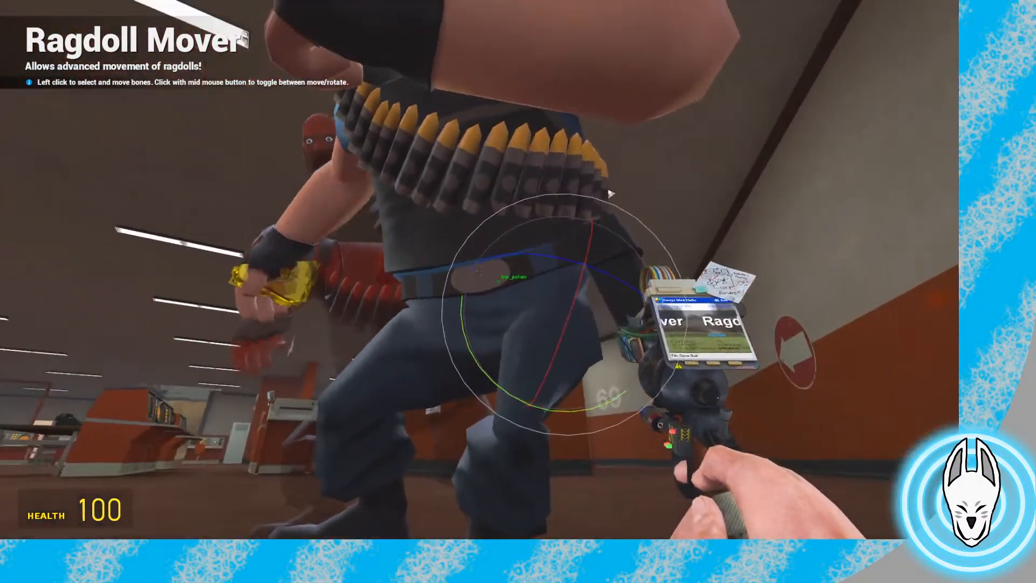
Select the Heavy's pelvis and rotate it to turn the body for the lunge
click(479, 270)
key(s)
drag(479, 271, 479, 270)
key(d)
key(a)
key(s)
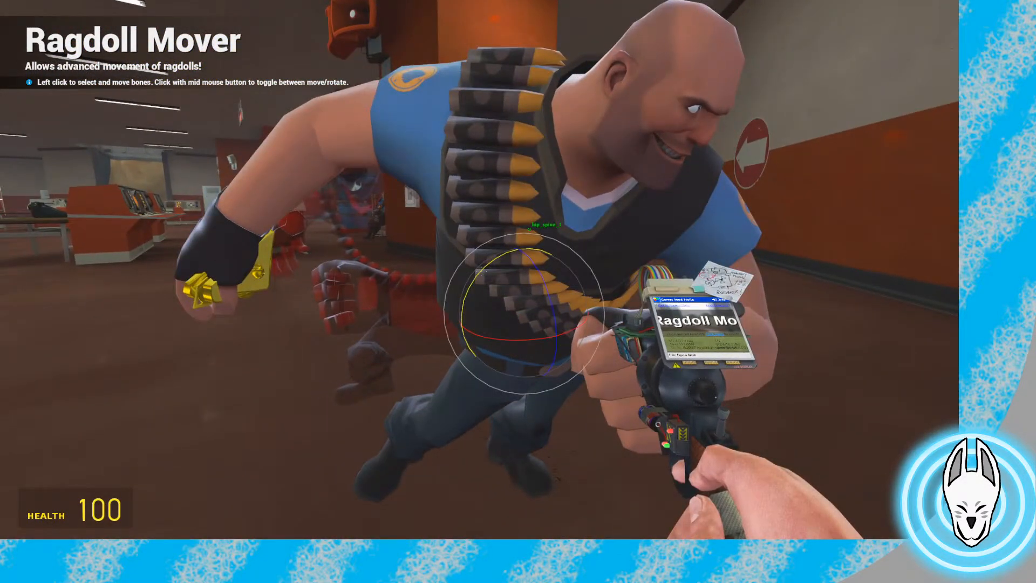
key(a)
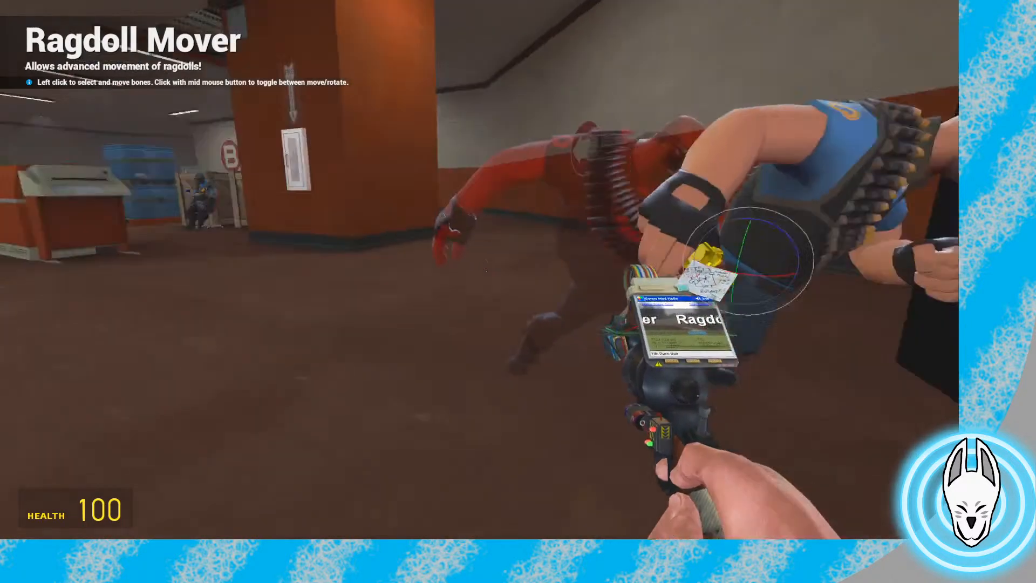
Move the Heavy's pelvis to adjust the body's position in front of the portal
key(w)
key(s)
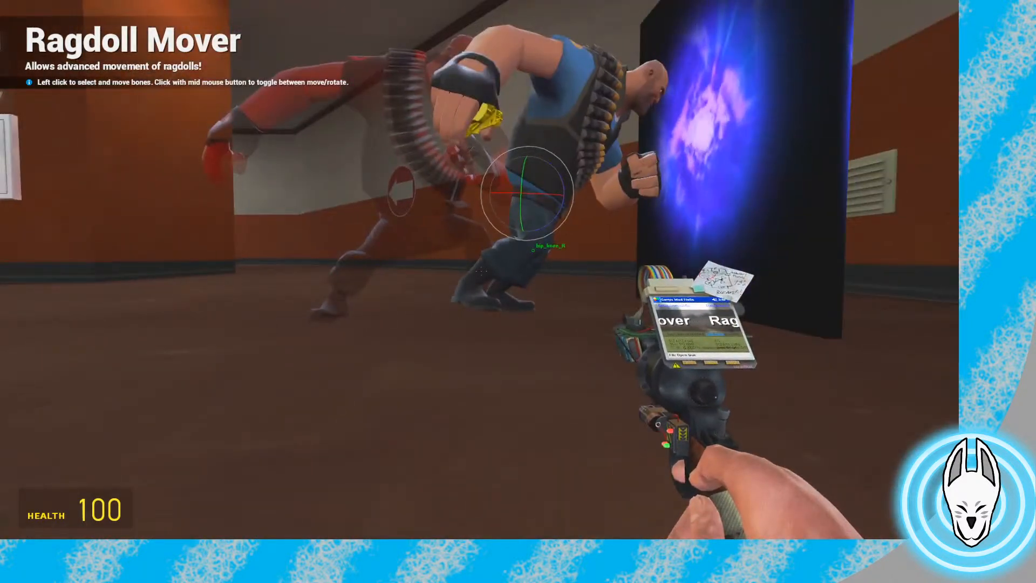
key(w)
middle_click(481, 271)
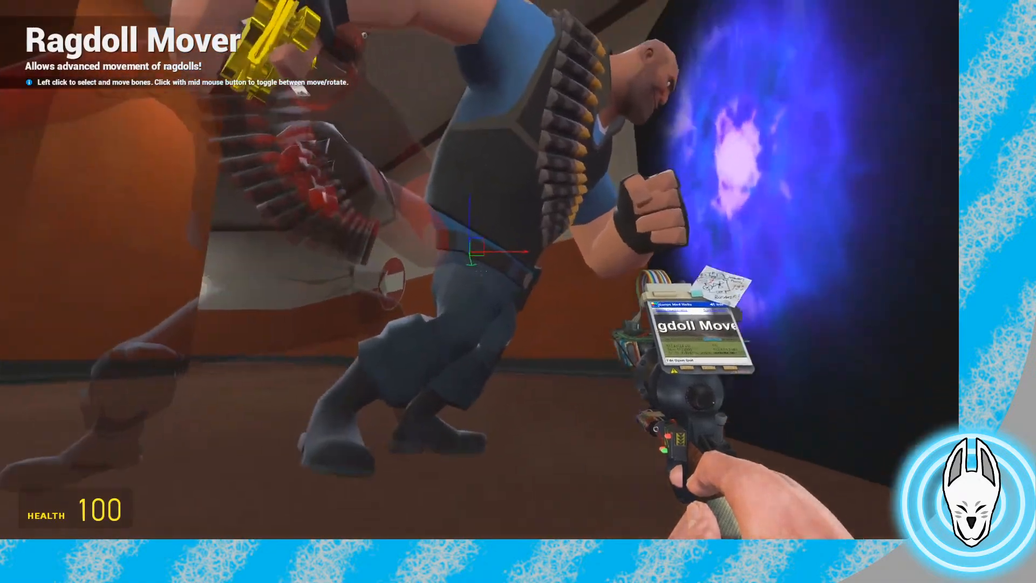
drag(480, 270, 481, 270)
key(w)
key(d)
Rotate the Heavy's right thigh at the hip so the leg trails behind the body
middle_click(481, 270)
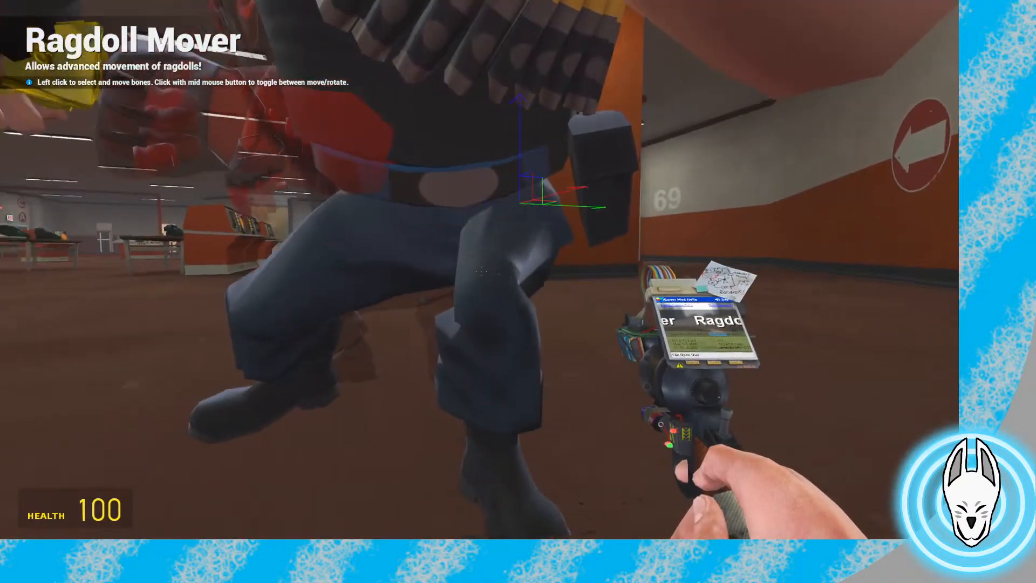
click(480, 271)
drag(480, 272, 480, 271)
key(w)
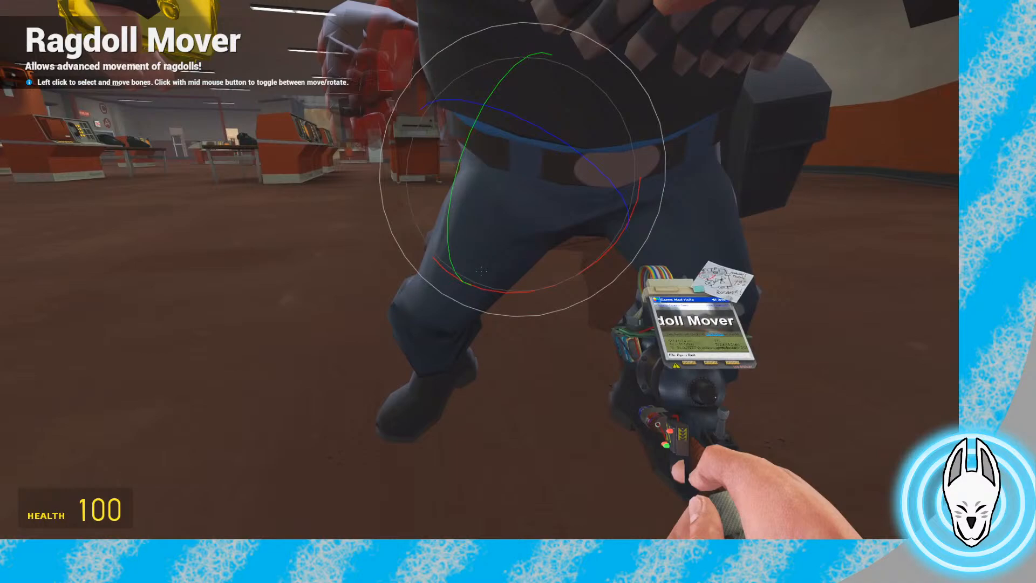
key(a)
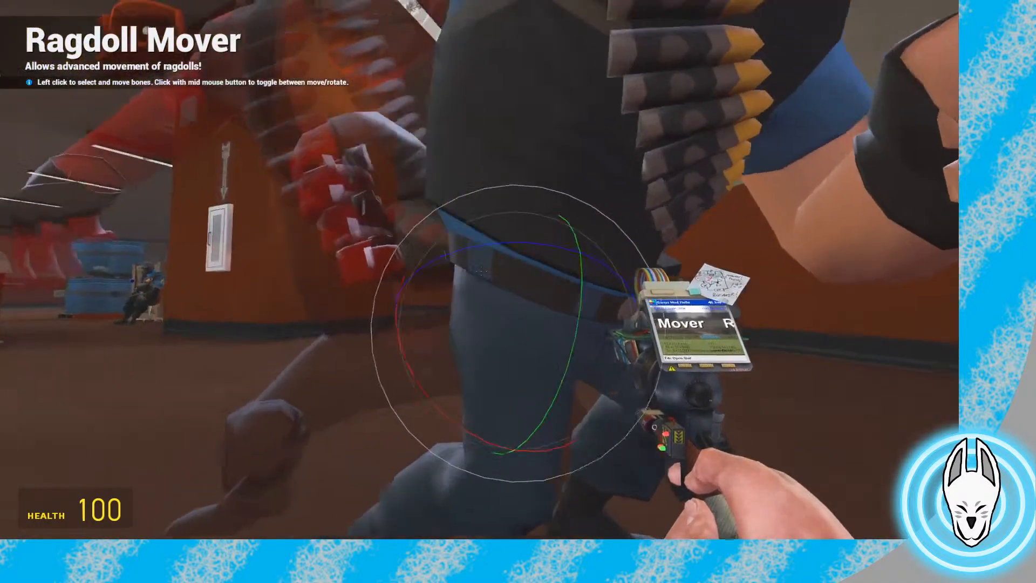
key(s)
drag(480, 272, 480, 272)
key(a)
key(s)
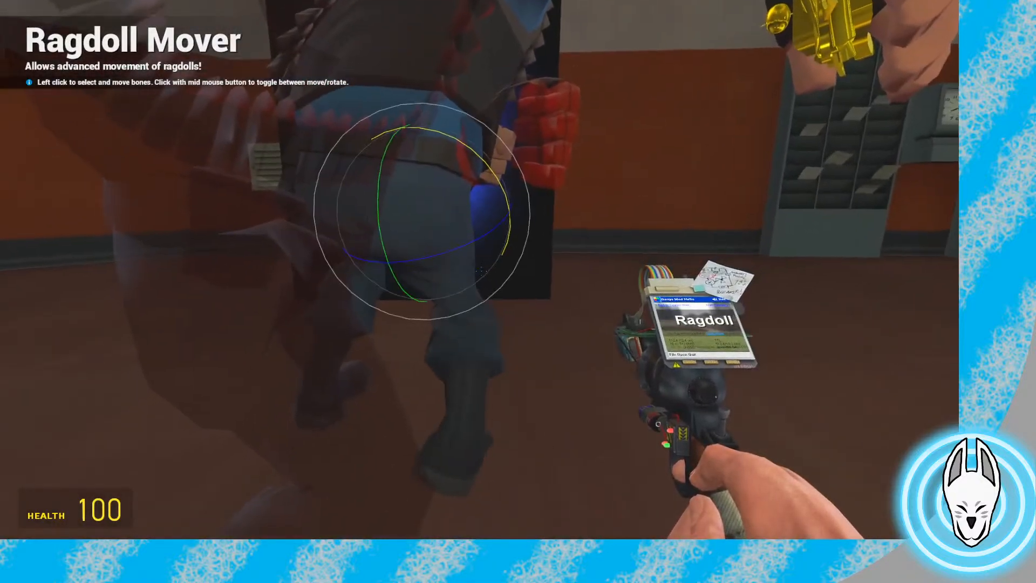
Bend the Heavy's right knee so the lower leg lifts off the floor behind him
click(480, 272)
key(w)
drag(480, 271, 481, 271)
key(w)
Reselect the Heavy's pelvis and shift it to balance the body over the planted left leg
click(480, 271)
key(d)
key(s)
key(q)
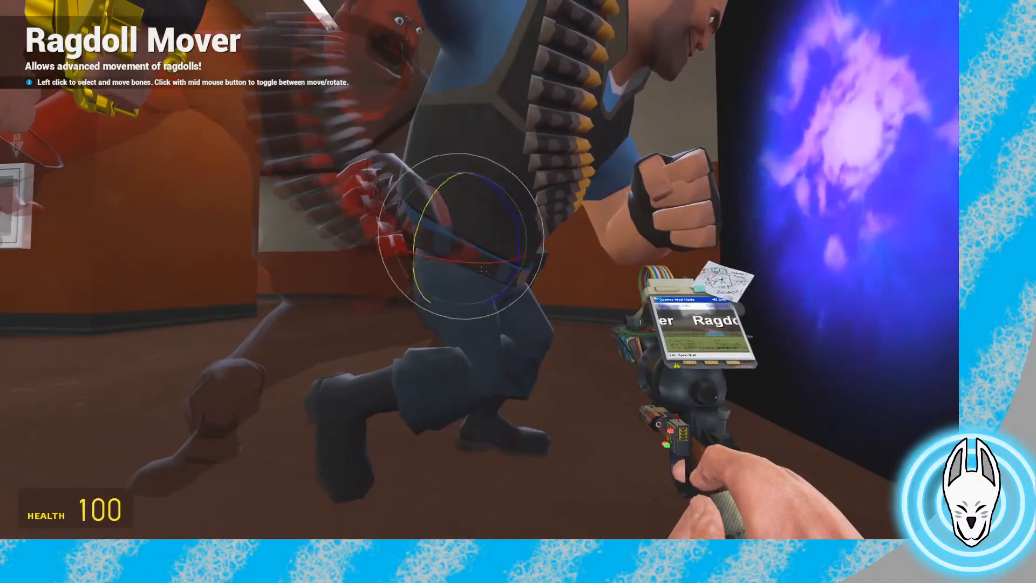
middle_click(481, 271)
key(d)
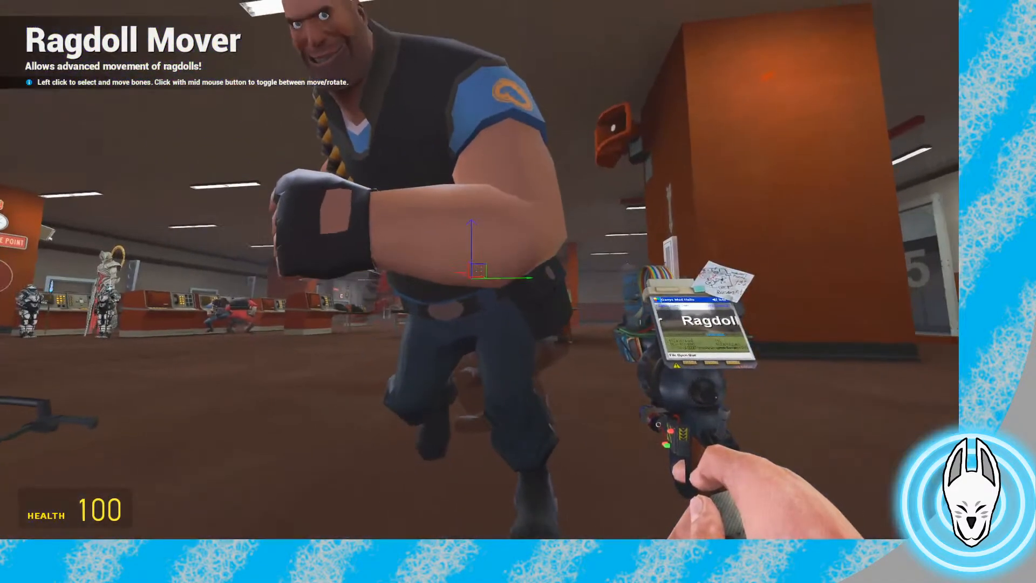
drag(480, 271, 481, 272)
key(w)
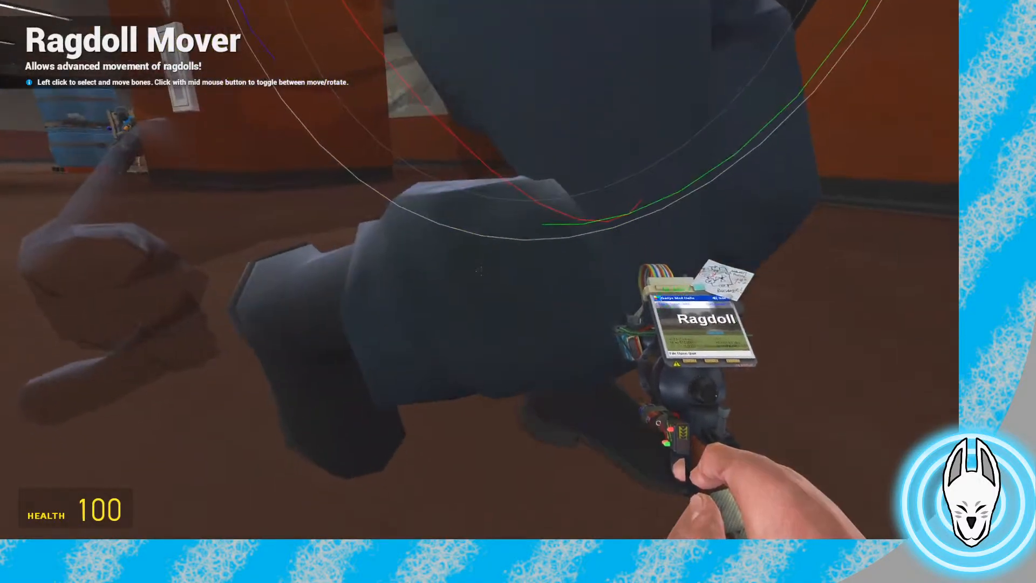
Rotate the Heavy's raised right lower leg and foot into a running pose
click(480, 272)
key(s)
drag(480, 271, 481, 272)
key(a)
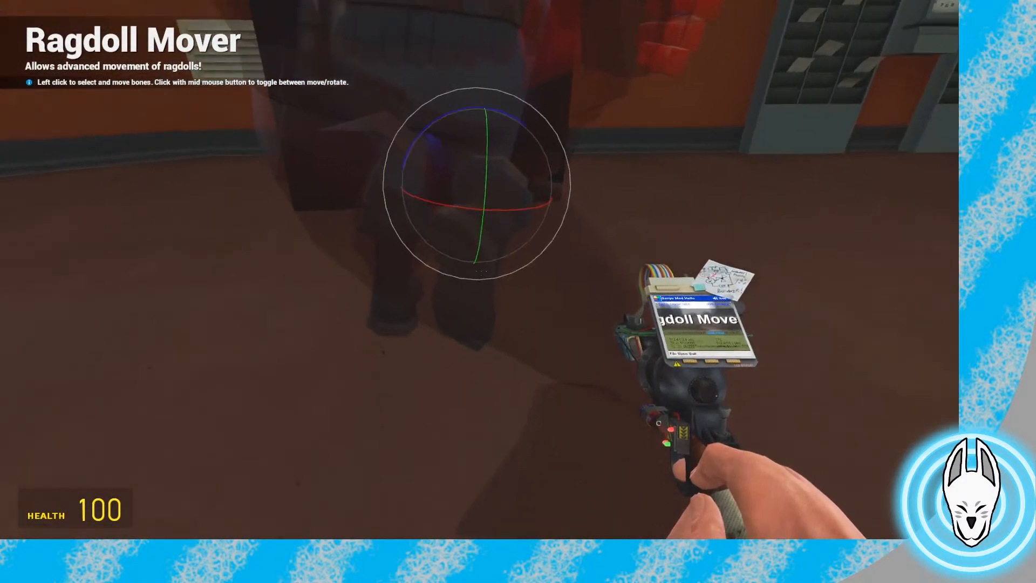
middle_click(481, 272)
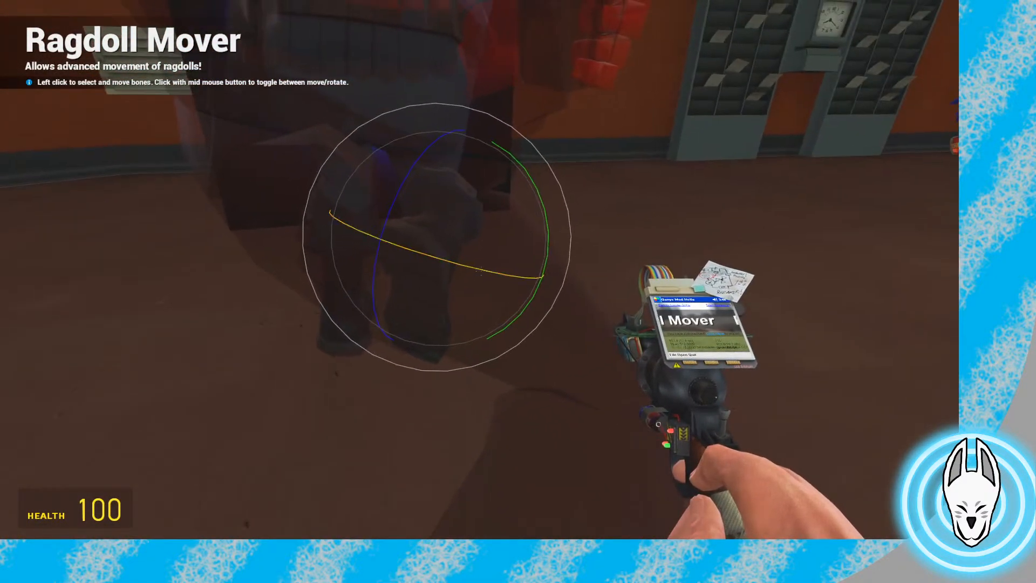
drag(480, 271, 479, 272)
key(d)
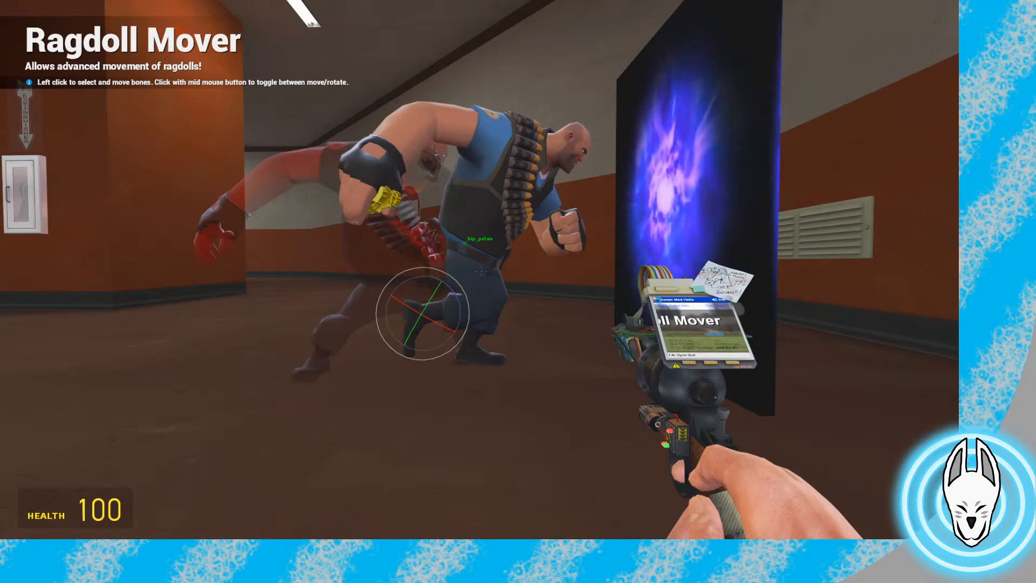
Select the Heavy's pelvis, check the Ragdoll Mover's IK chain options and refine the pelvis position
key(w)
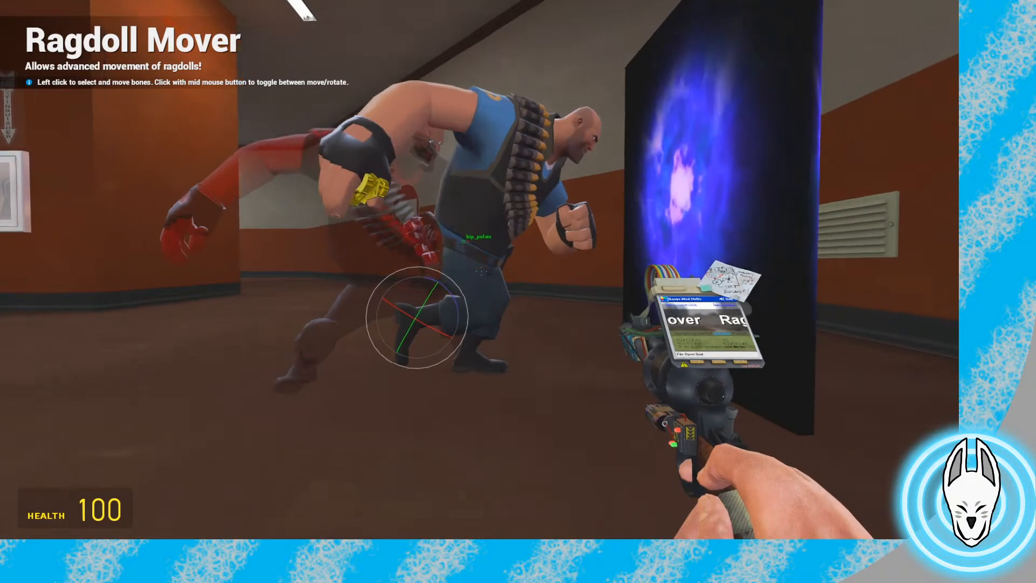
click(481, 271)
key(c)
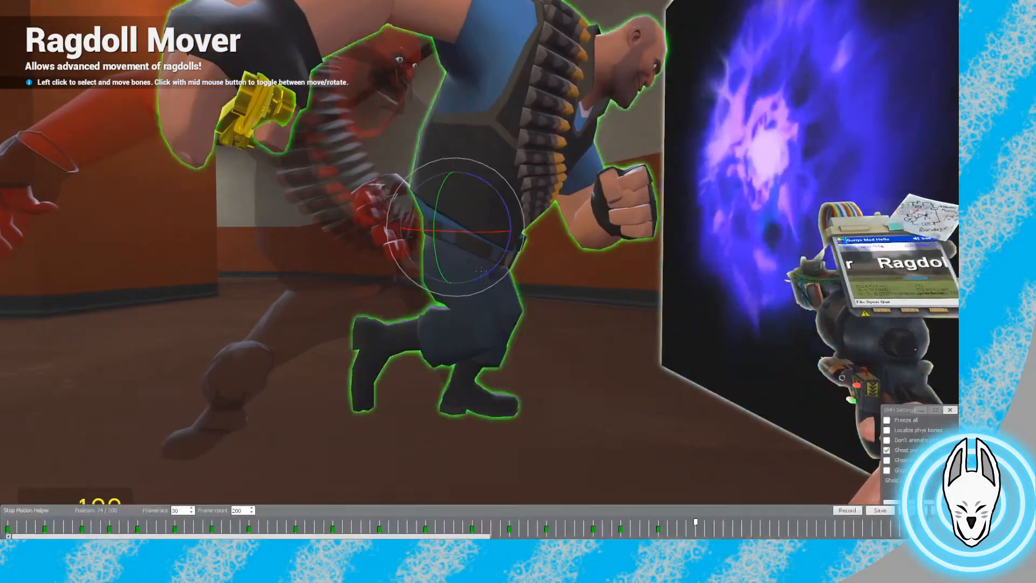
key(w)
middle_click(481, 271)
key(q)
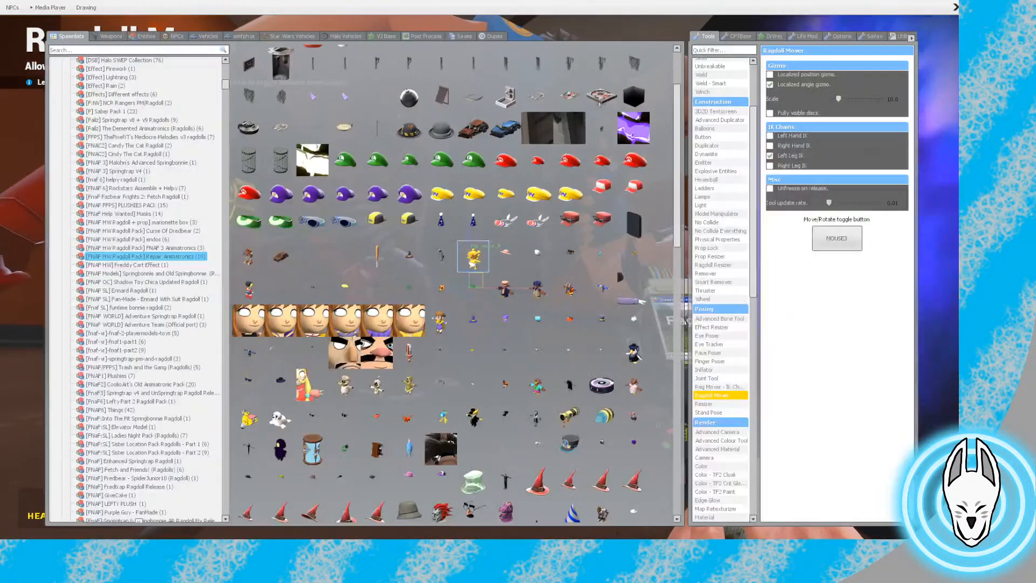
key(w)
drag(479, 270, 479, 270)
key(w)
middle_click(479, 270)
Rotate the Heavy's lower spine so the torso leans forward toward the portal
key(d)
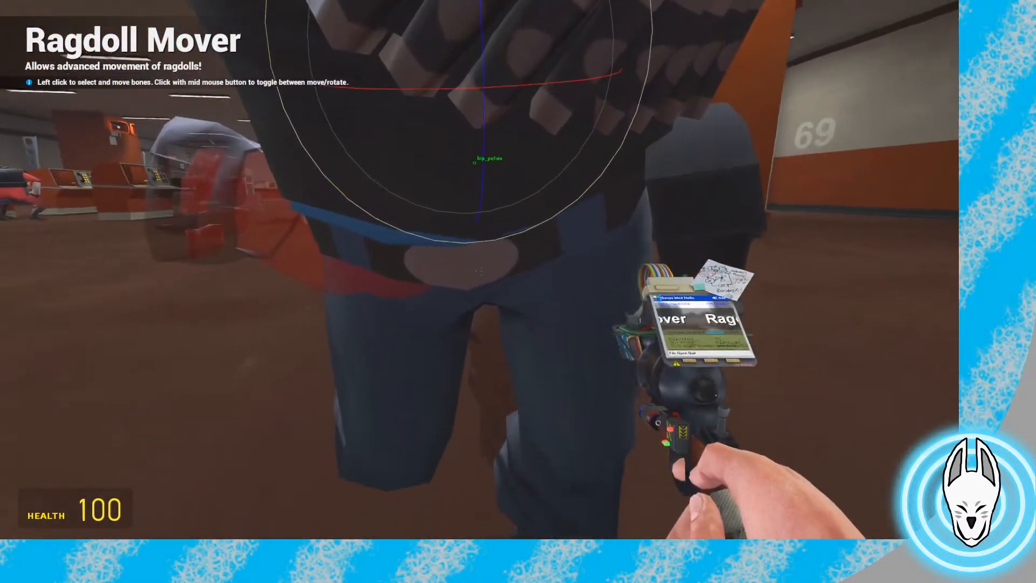
key(s)
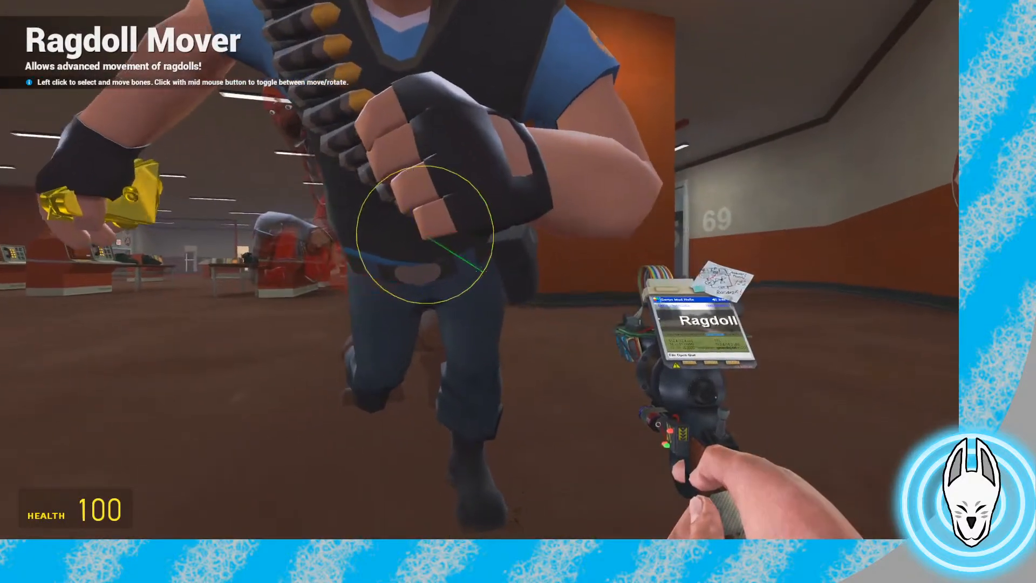
key(a)
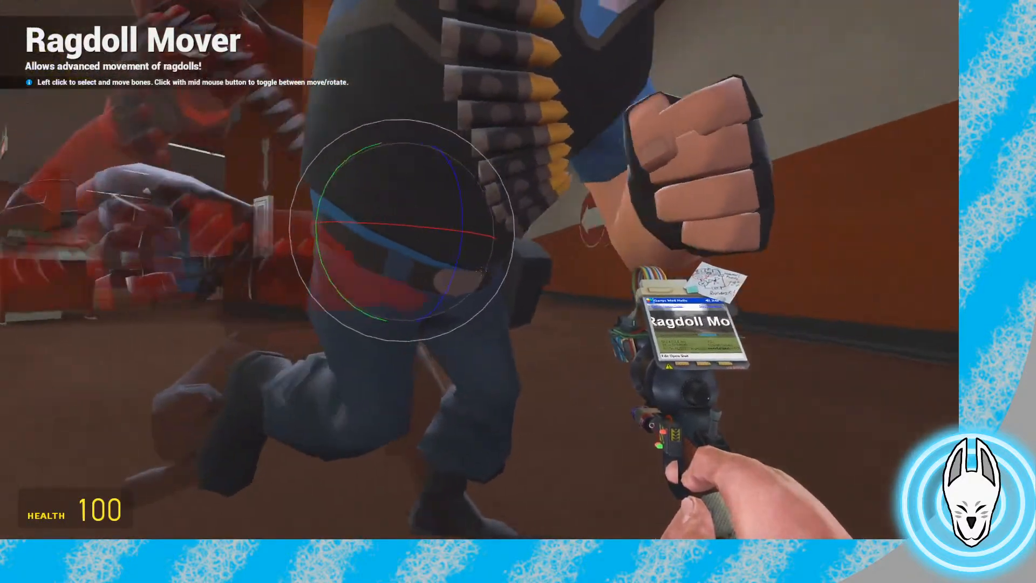
key(s)
key(w)
middle_click(480, 270)
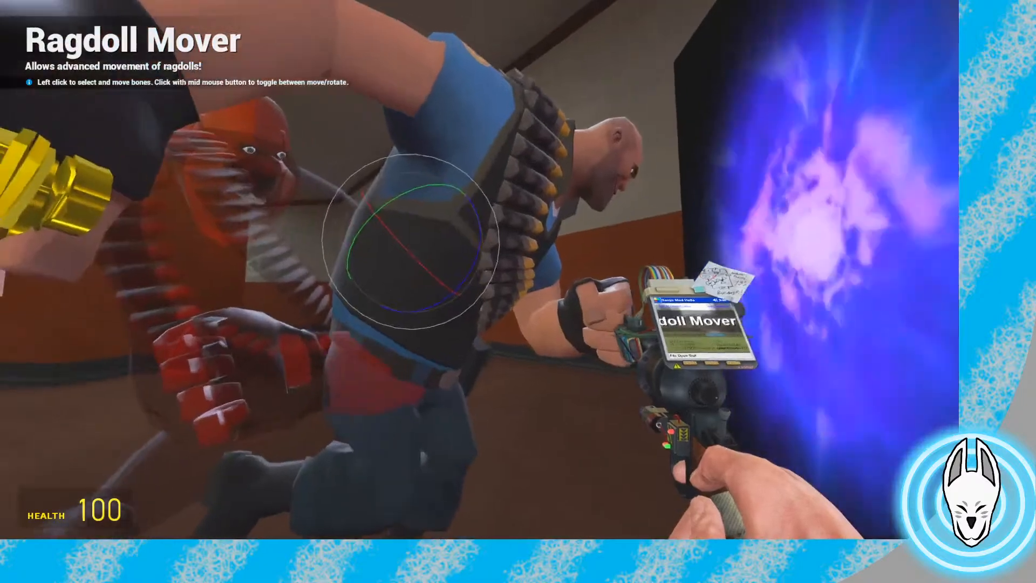
drag(481, 270, 481, 270)
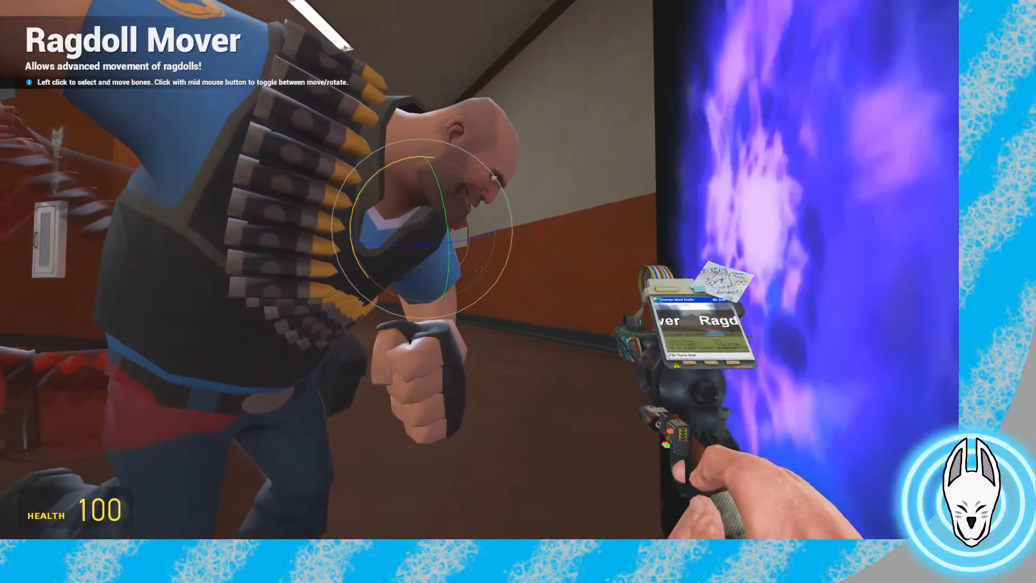
Rotate the Heavy's neck and head so he looks ahead into the portal
drag(480, 270, 480, 270)
click(480, 270)
key(d)
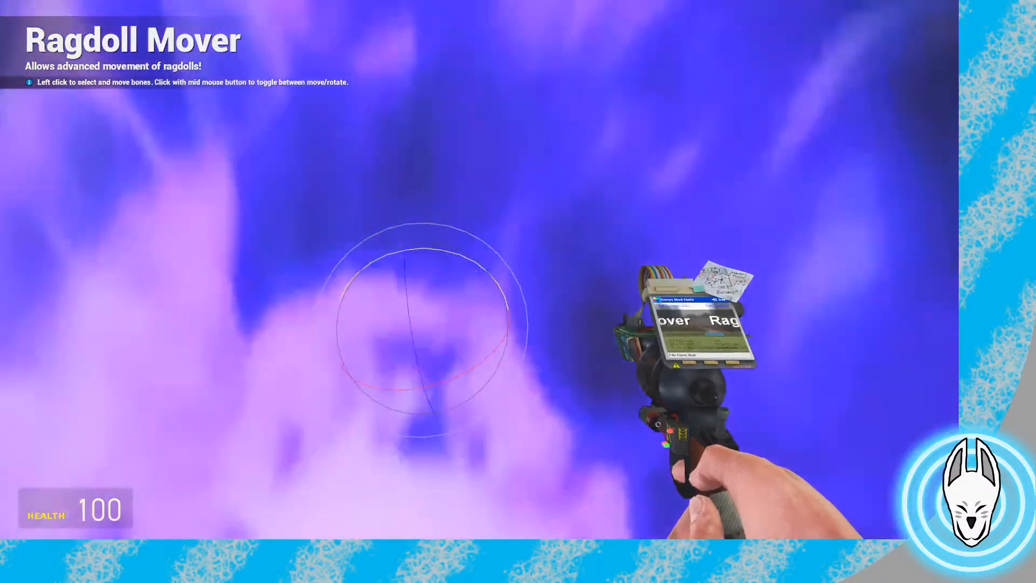
drag(481, 269, 480, 269)
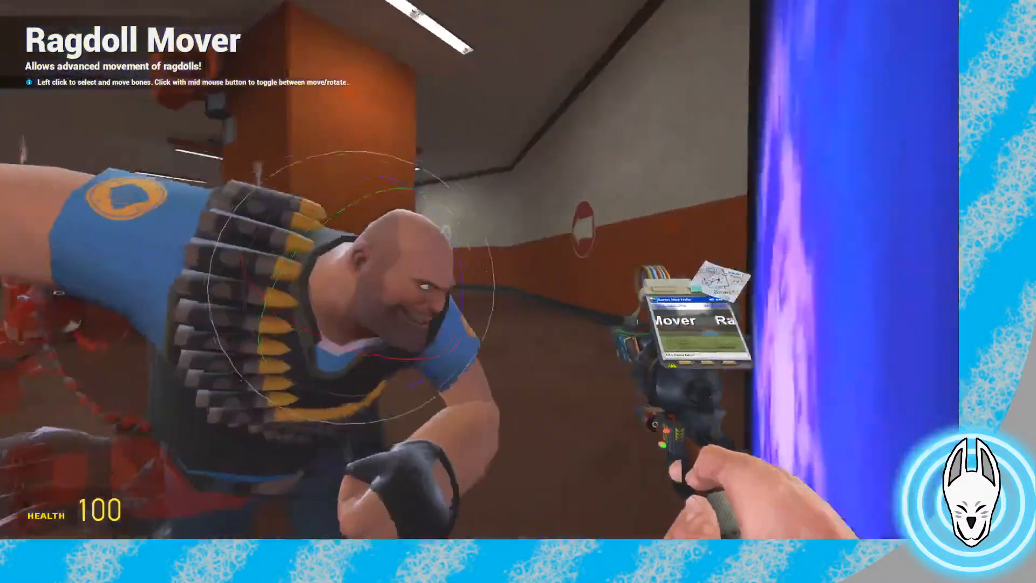
key(s)
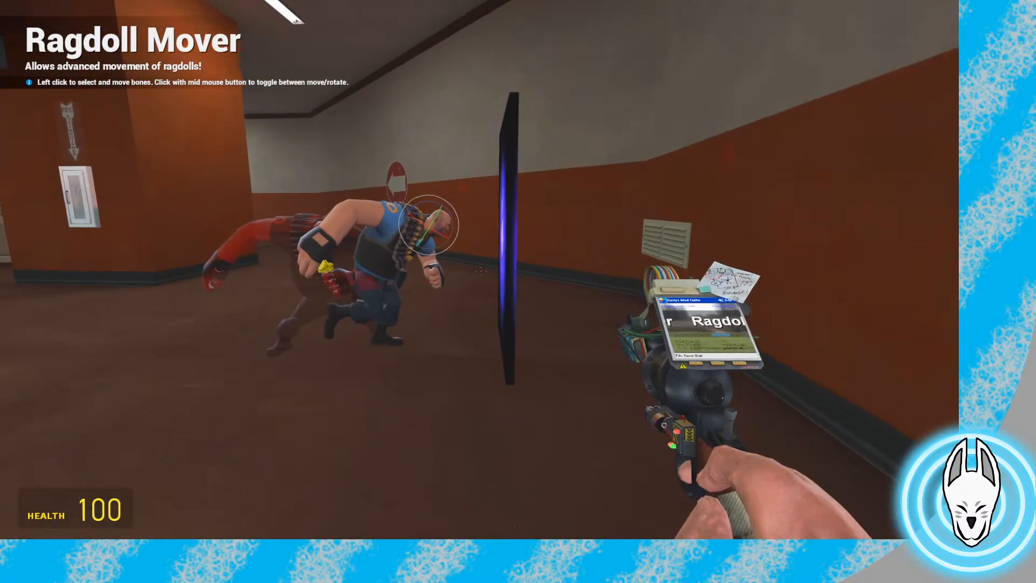
Review the lunge pose from both sides of the portal and rotate the Heavy's right shoulder to refine it
key(w)
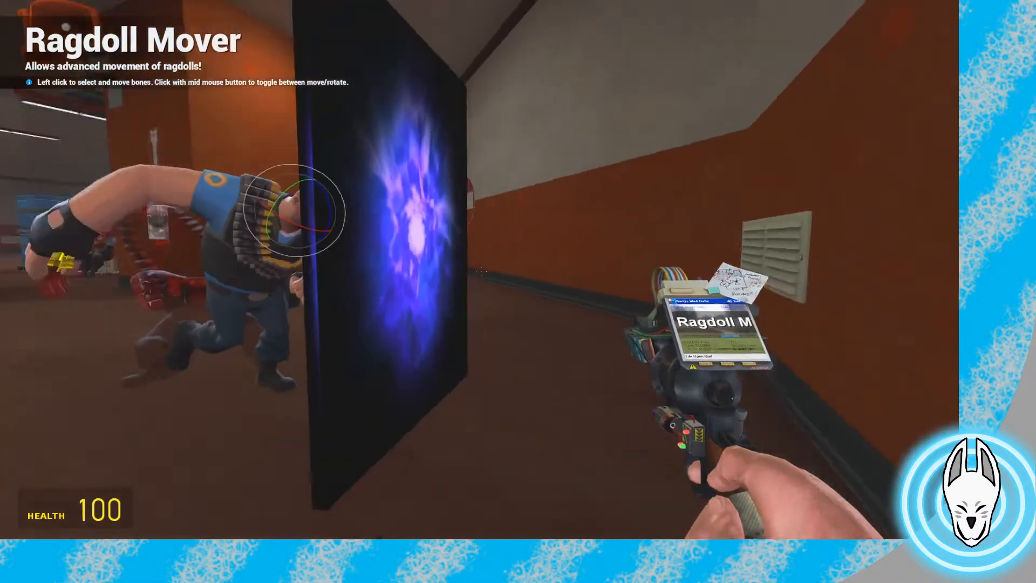
key(w)
key(s)
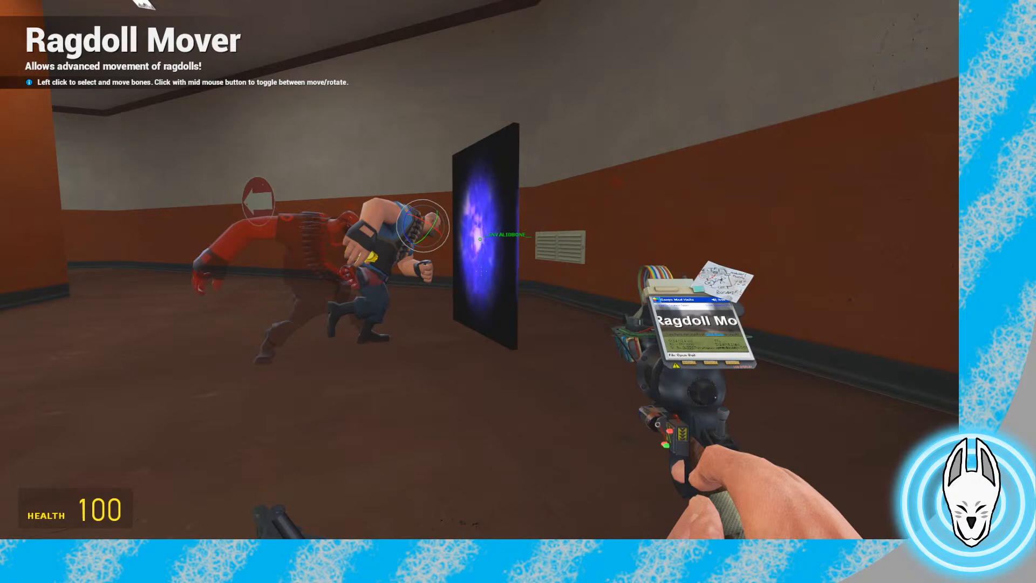
key(c)
key(w)
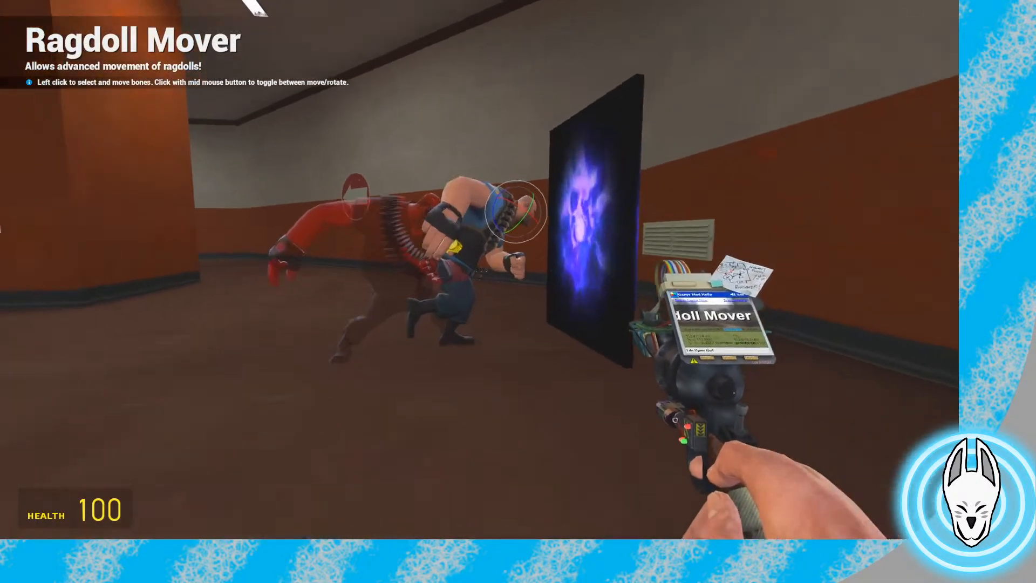
key(w)
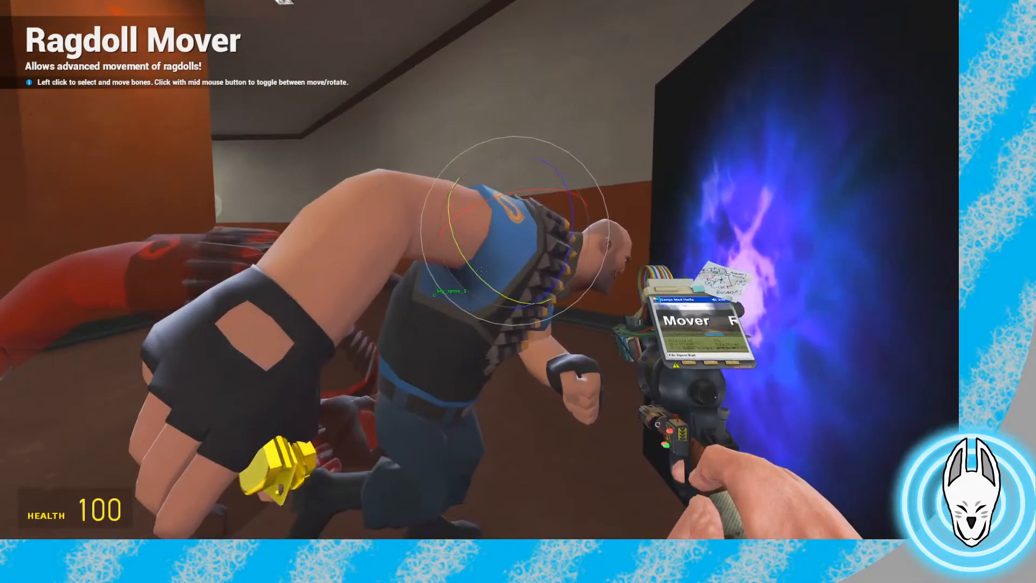
drag(480, 270, 479, 269)
key(d)
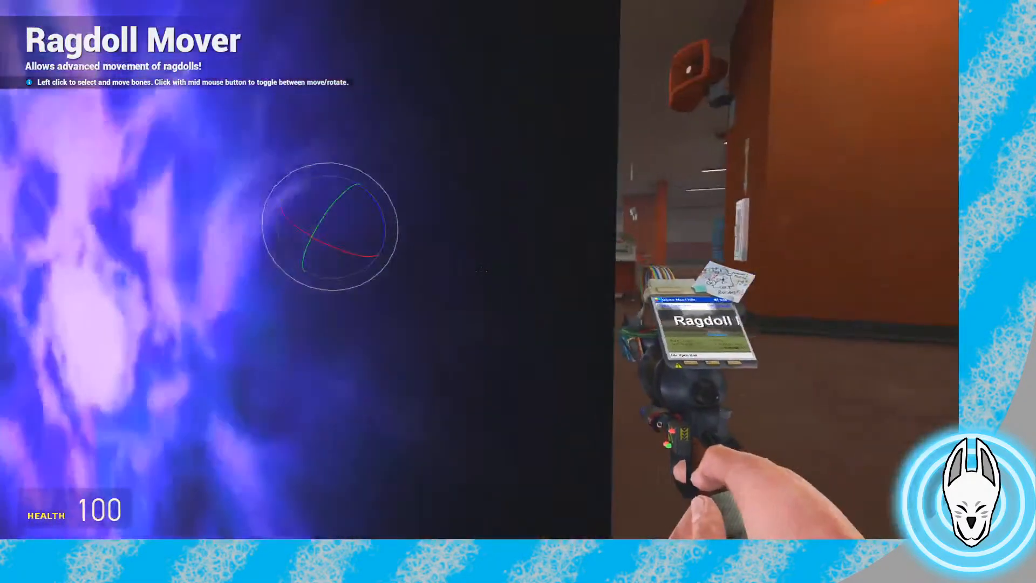
key(a)
key(w)
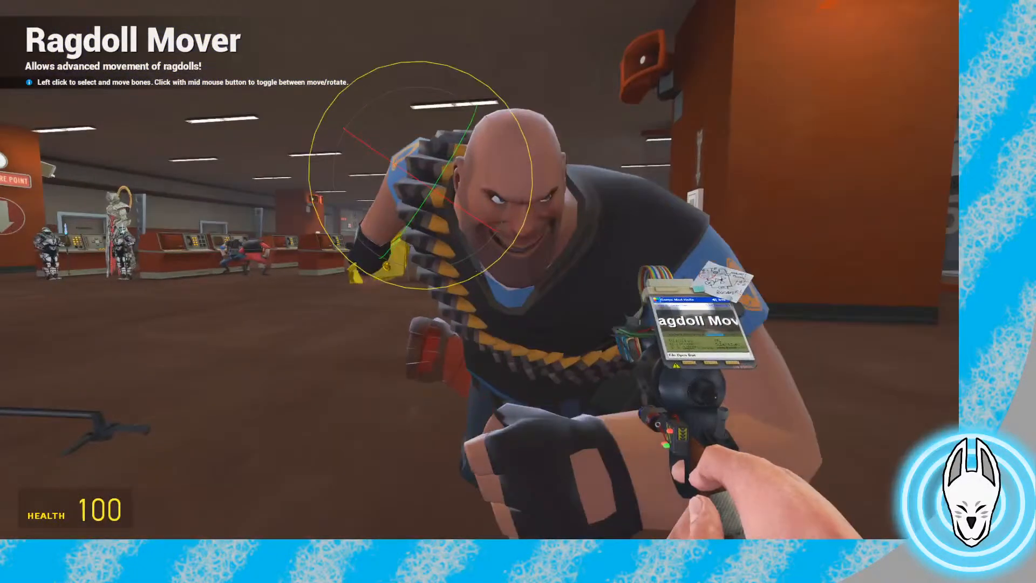
Switch to the Eye Poser tool, and keyframe and review the Heavy's lunge in Stop Motion Helper
key(q)
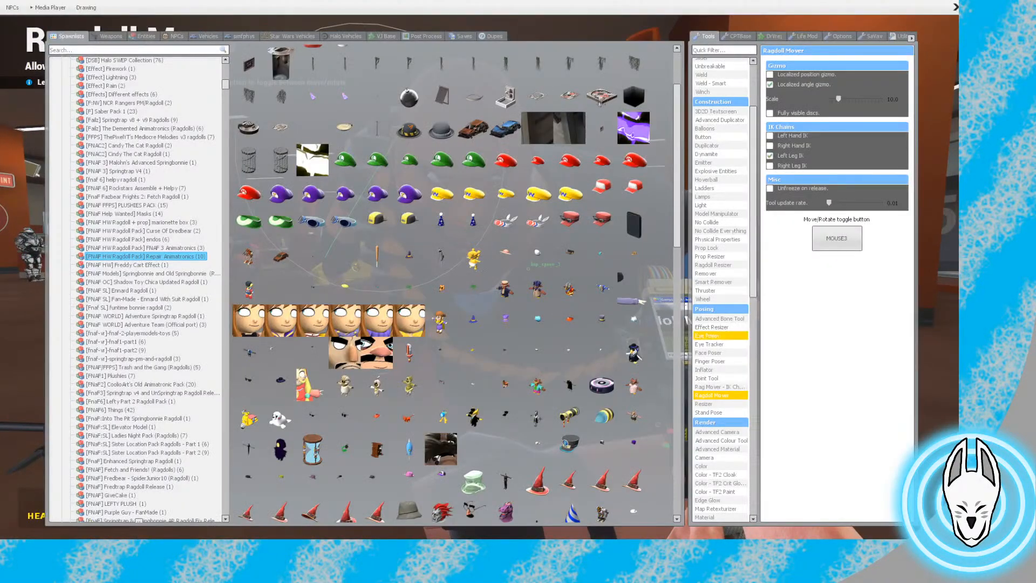
click(707, 335)
key(s)
key(c)
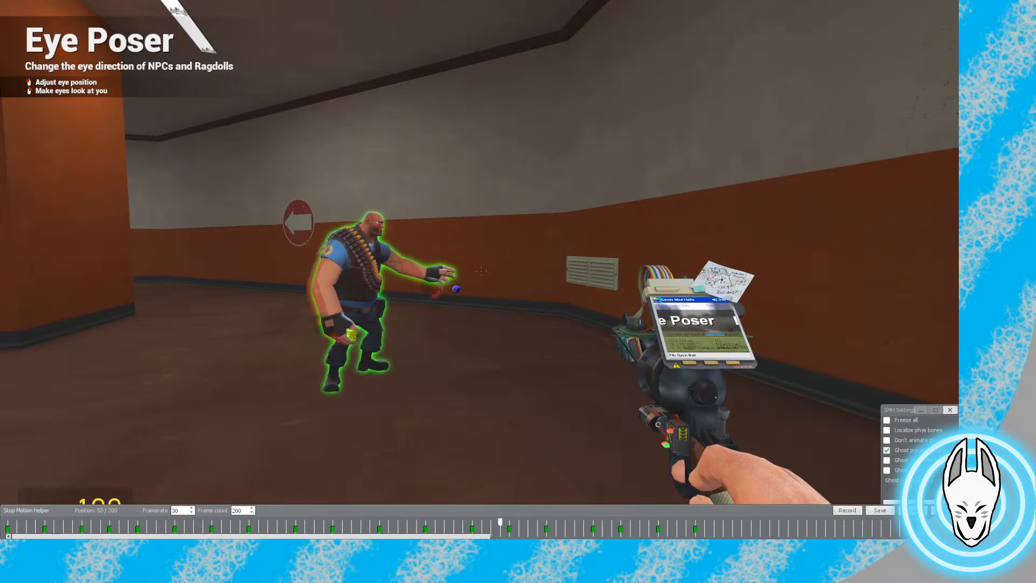
key(c)
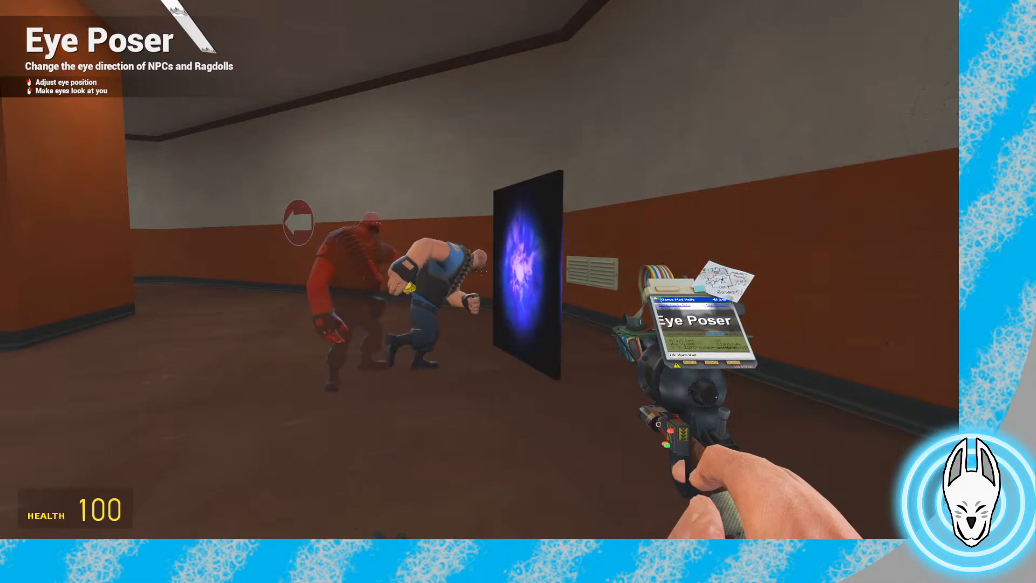
Play back the Heavy's lunge toward the portal, and switch to the Ragdoll Mover tool
key(c)
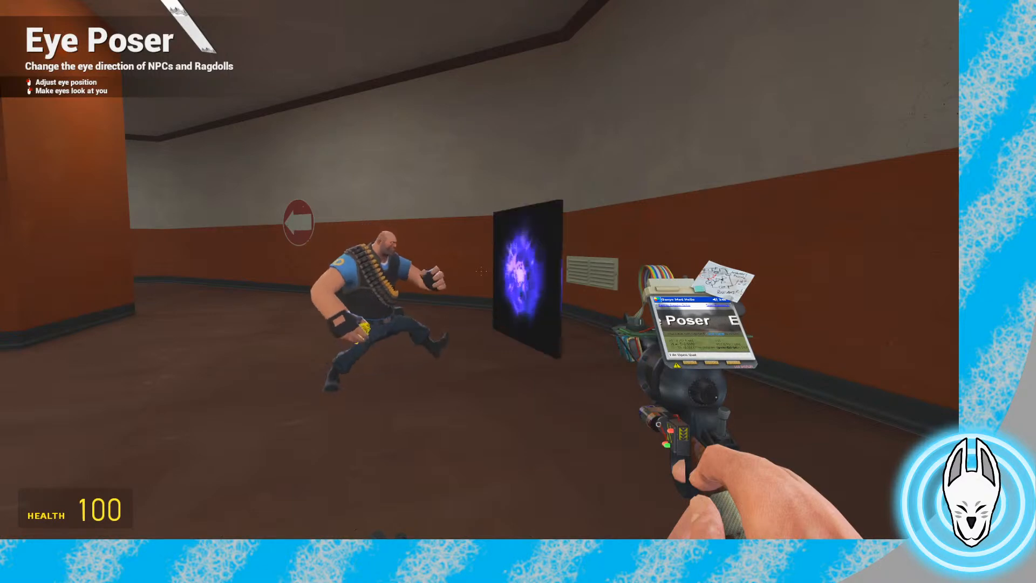
key(c)
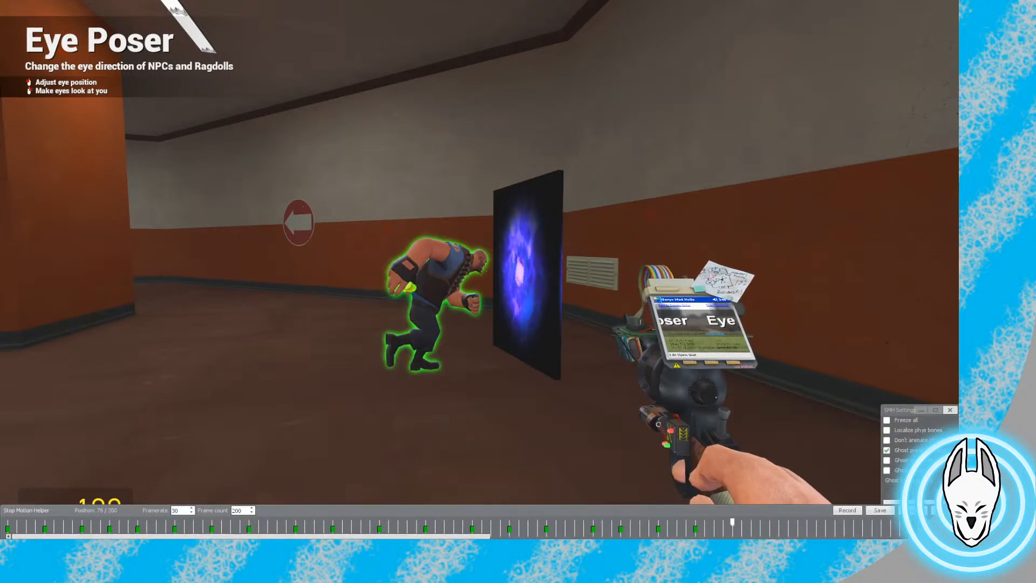
key(q)
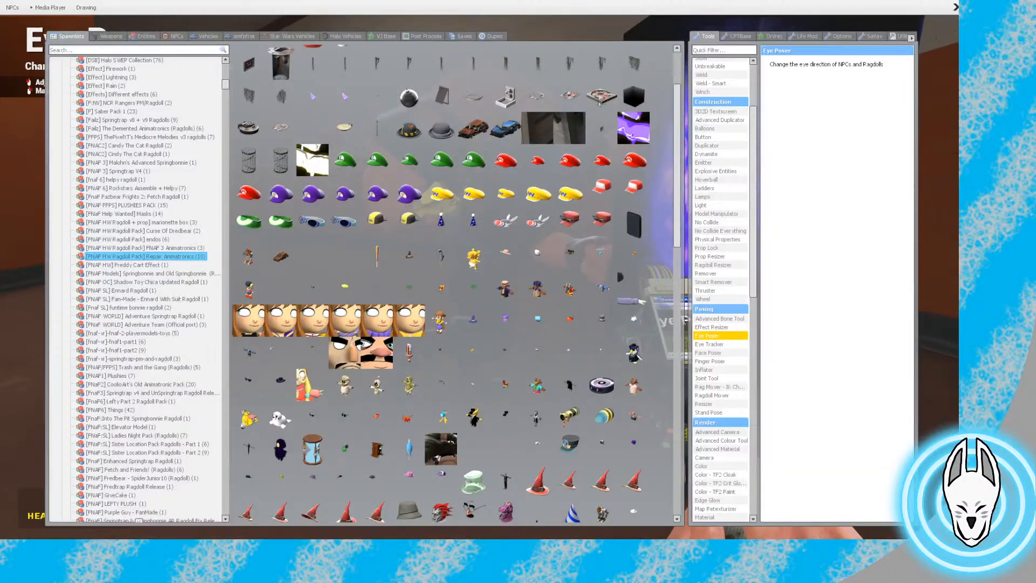
click(712, 395)
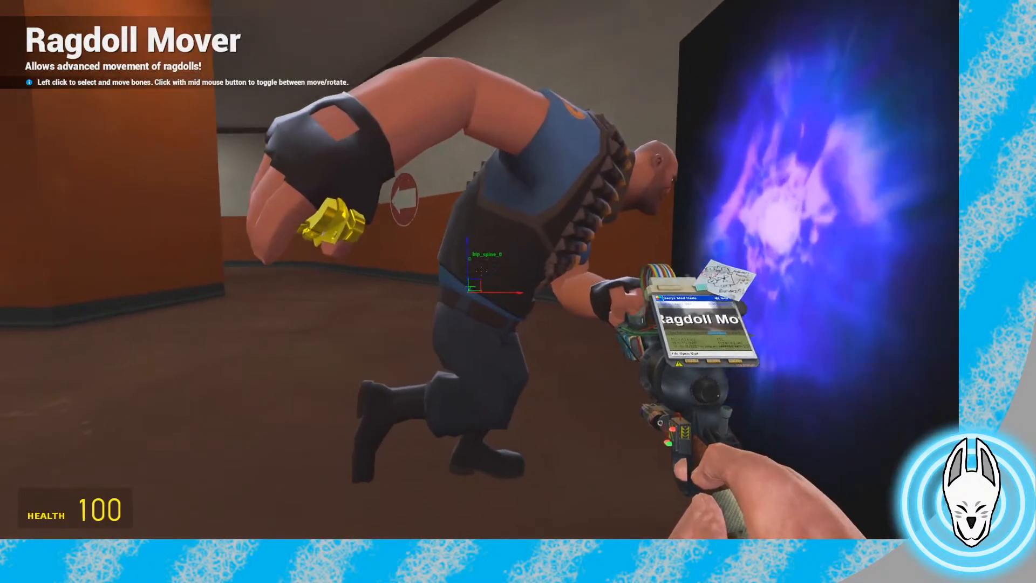
Rotate and move the Heavy's pelvis so the whole body pitches forward and his head reaches the portal surface
key(w)
drag(480, 270, 481, 269)
click(463, 268)
key(a)
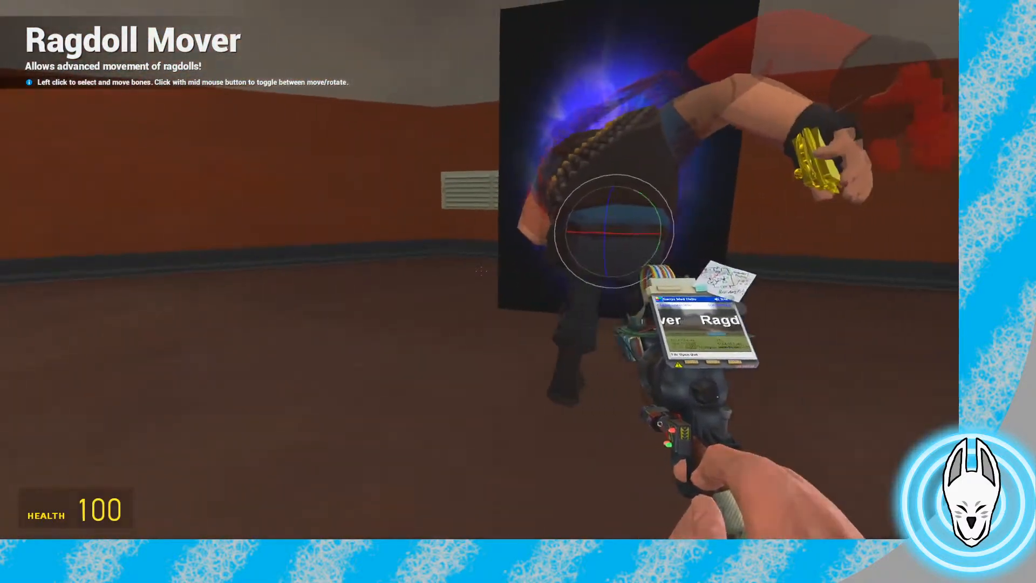
middle_click(479, 270)
key(a)
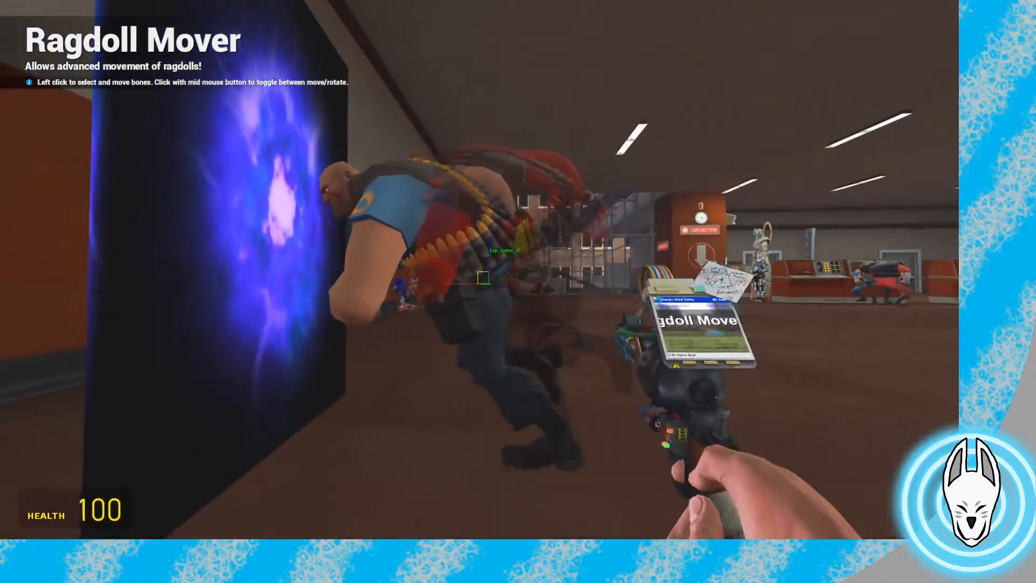
drag(480, 270, 481, 270)
Rotate the Heavy's hip bones to swing his thighs into a running stride
key(w)
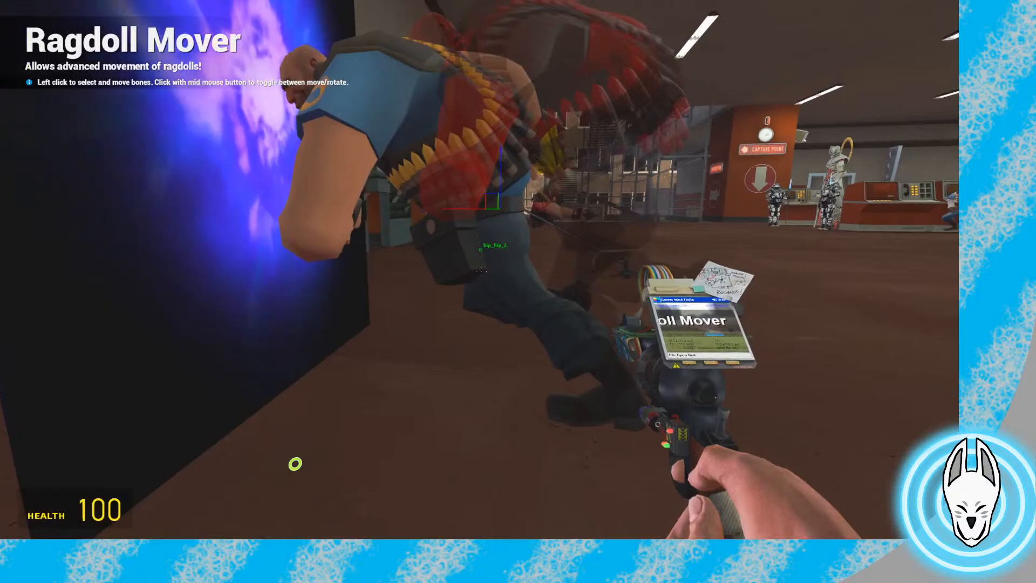
key(w)
key(a)
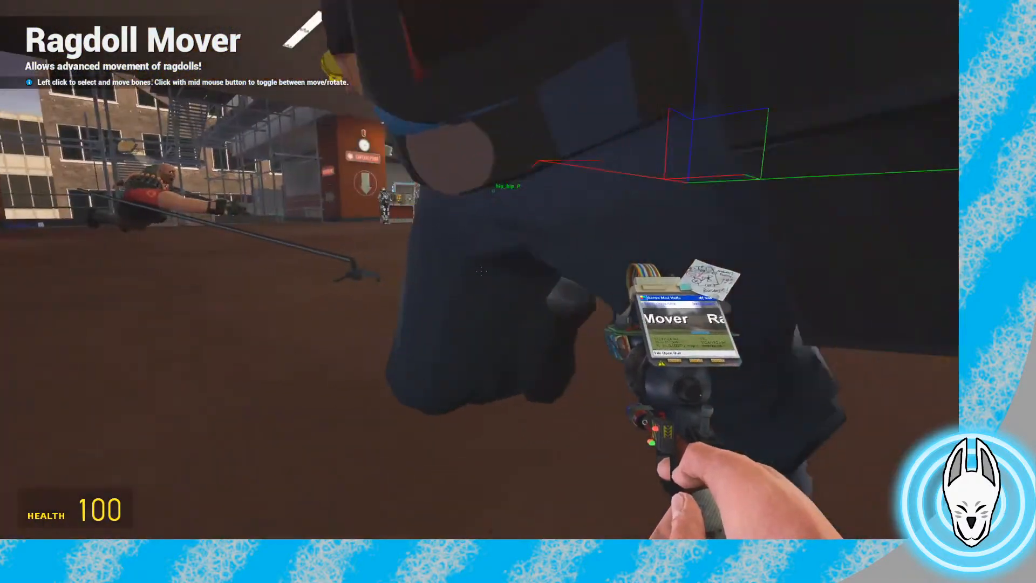
middle_click(482, 271)
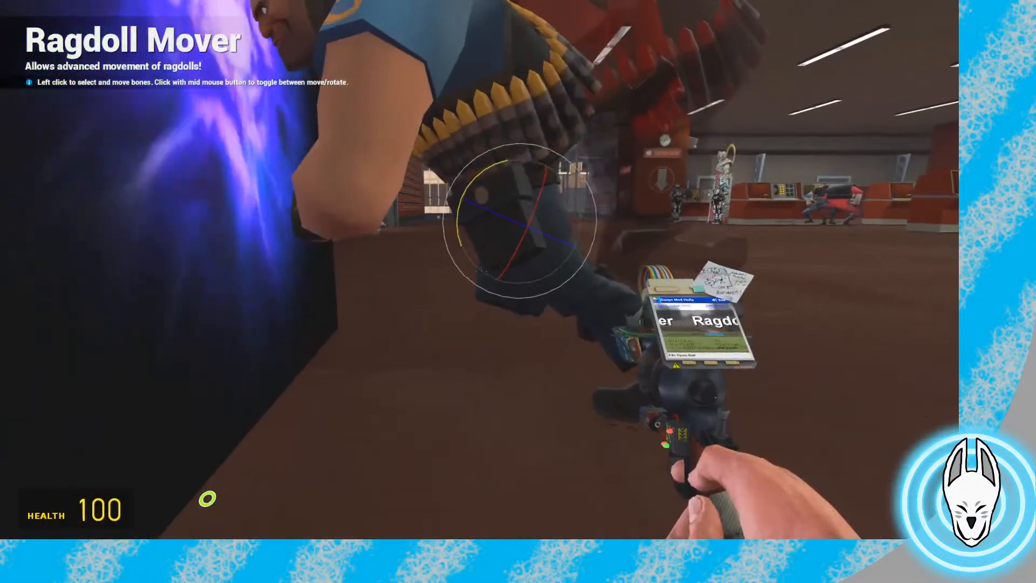
drag(480, 270, 480, 271)
key(w)
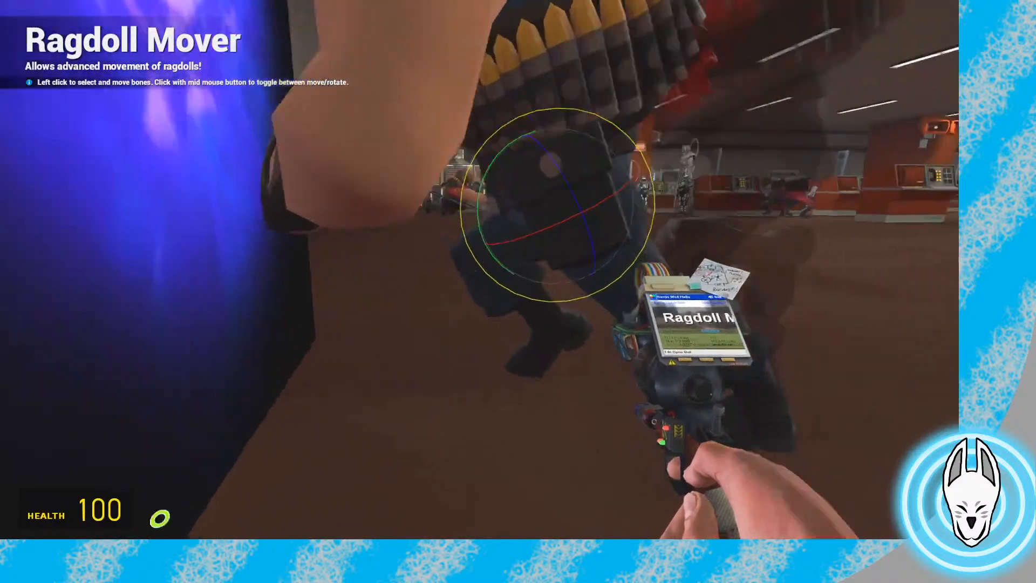
Rotate the Heavy's trailing lower leg so it pushes off behind him, and turn off Left Leg IK
key(a)
click(481, 271)
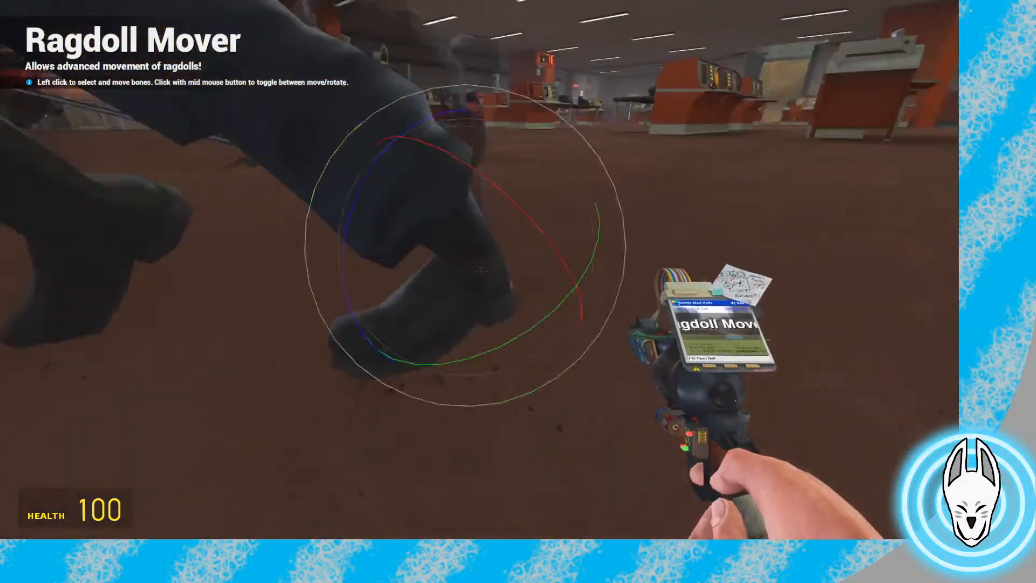
key(s)
drag(481, 271, 481, 271)
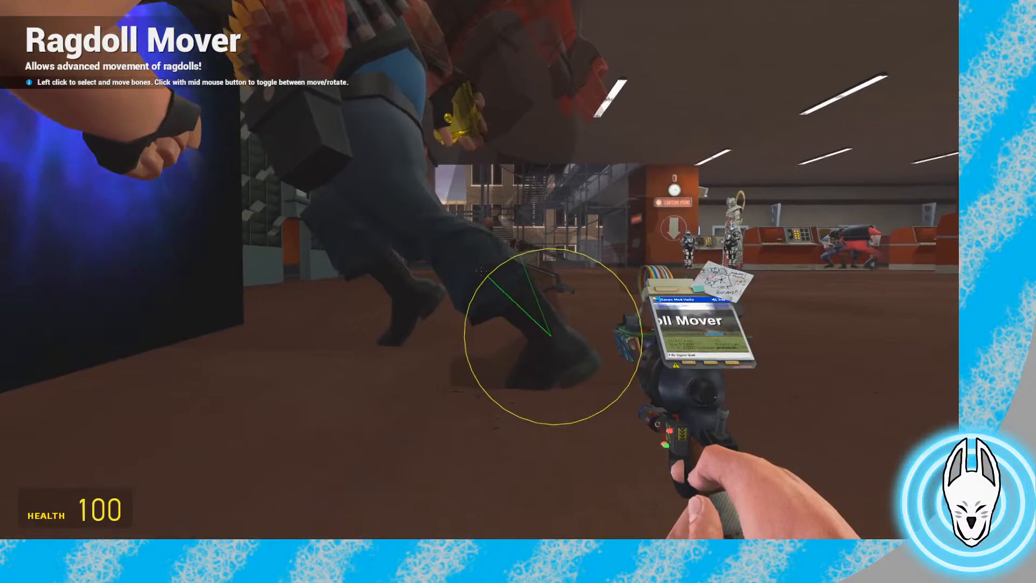
key(q)
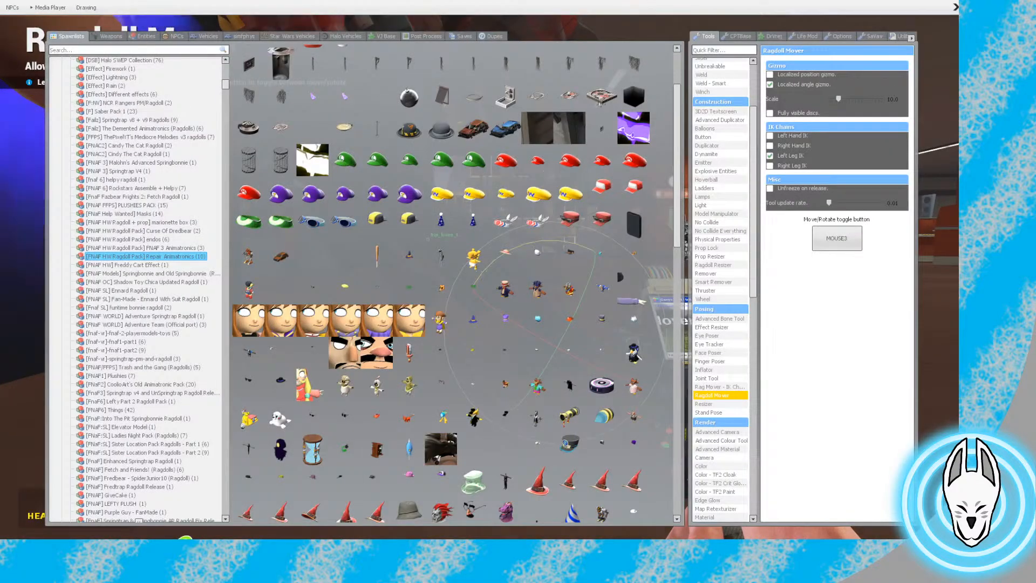
key(q)
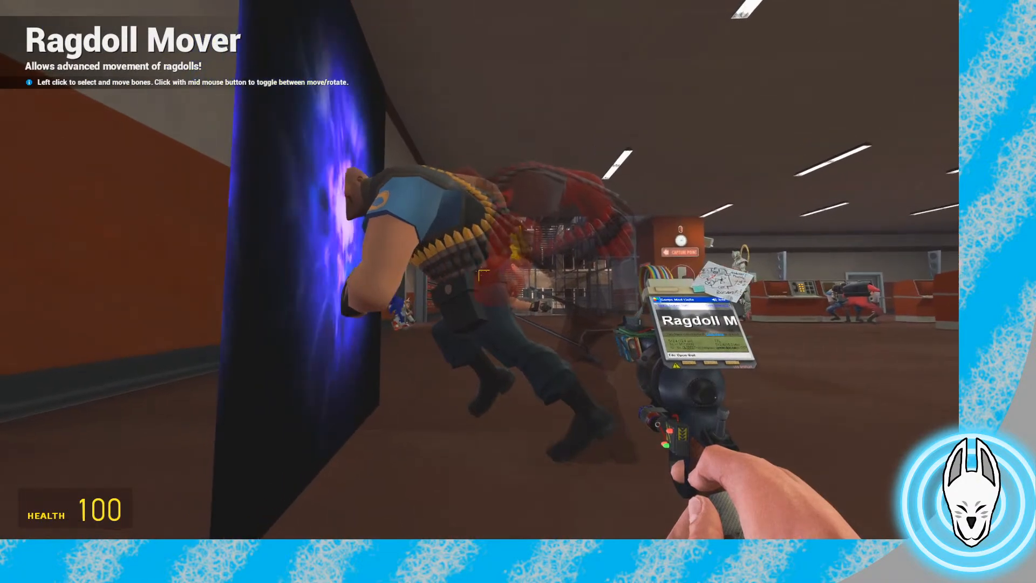
Examine from several sides of the portal how the Heavy's head and fist meet its surface
key(a)
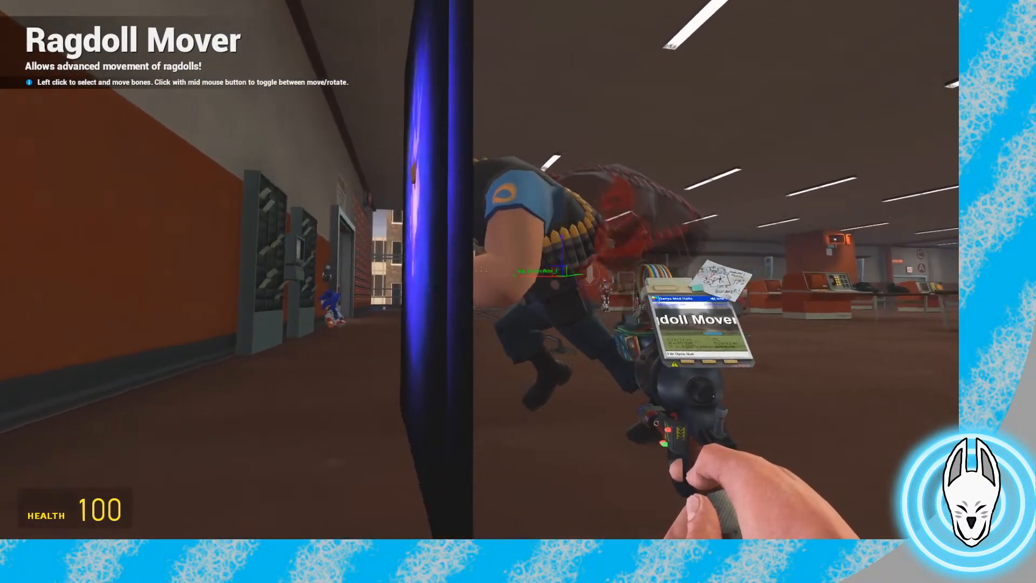
key(d)
key(d)
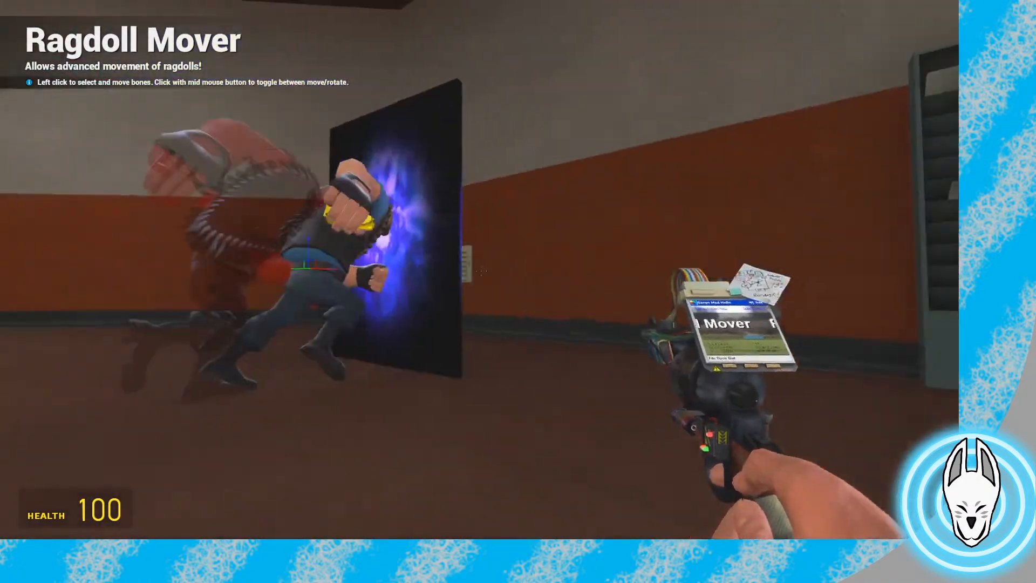
key(d)
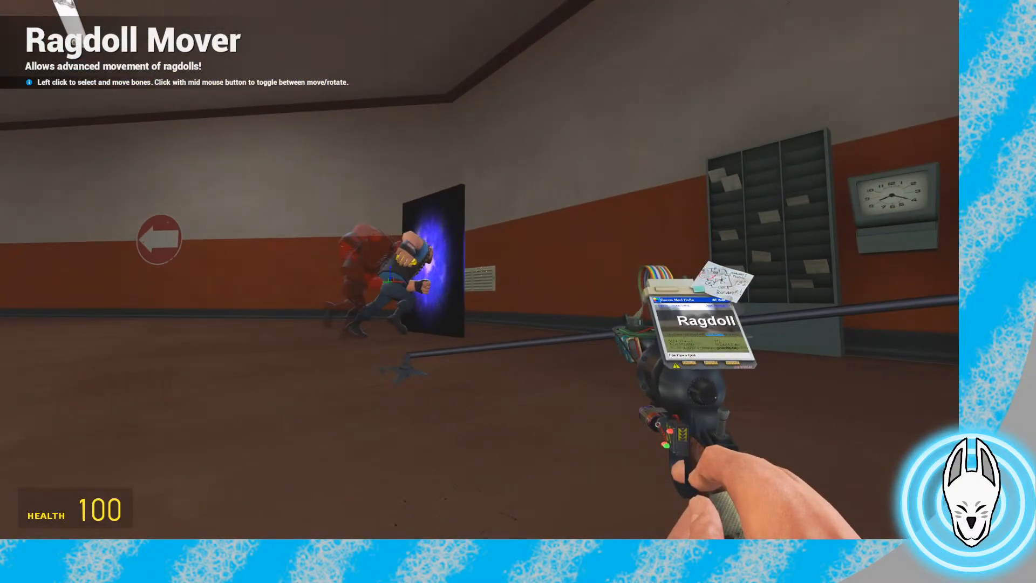
key(w)
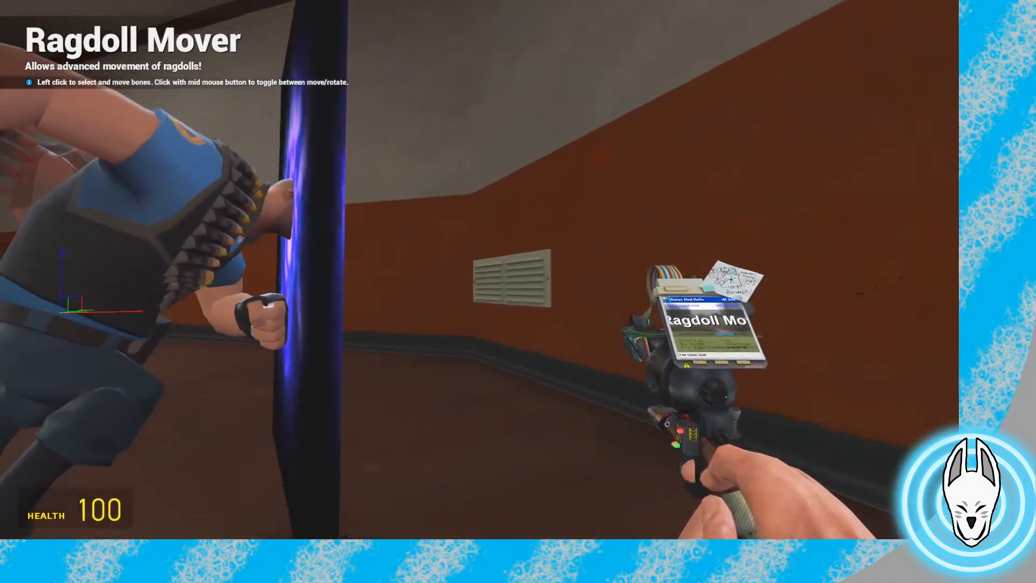
key(s)
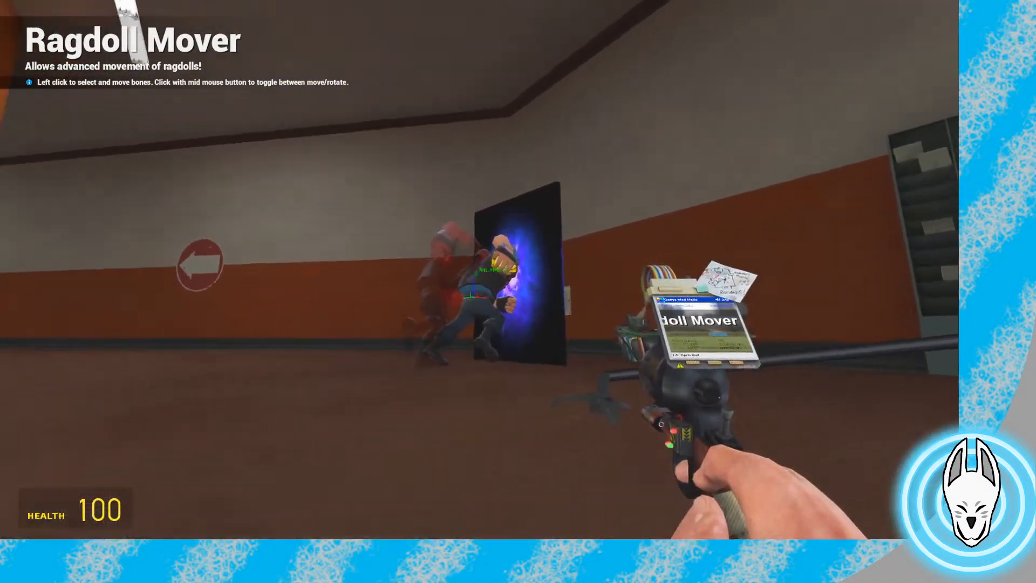
key(d)
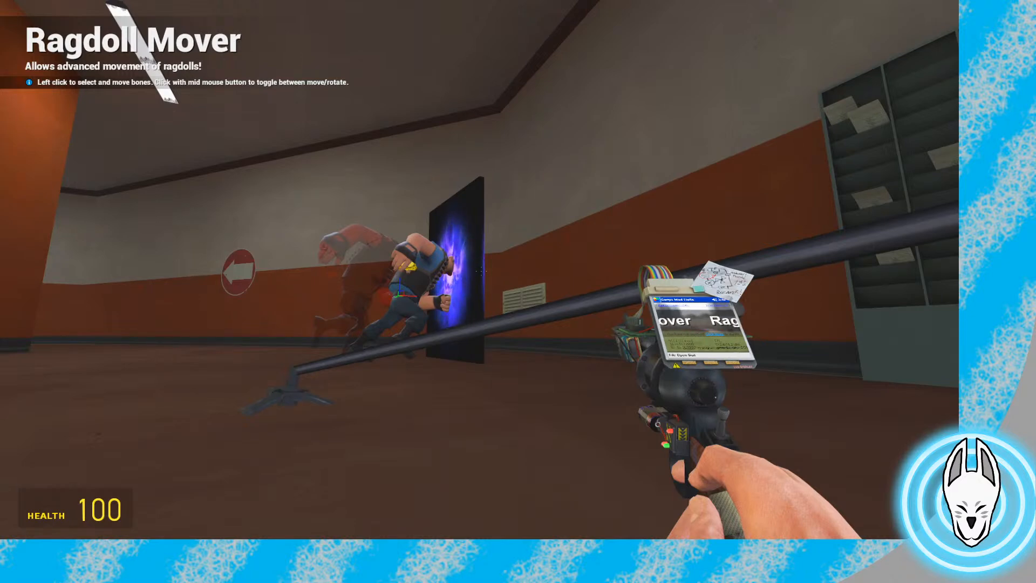
key(w)
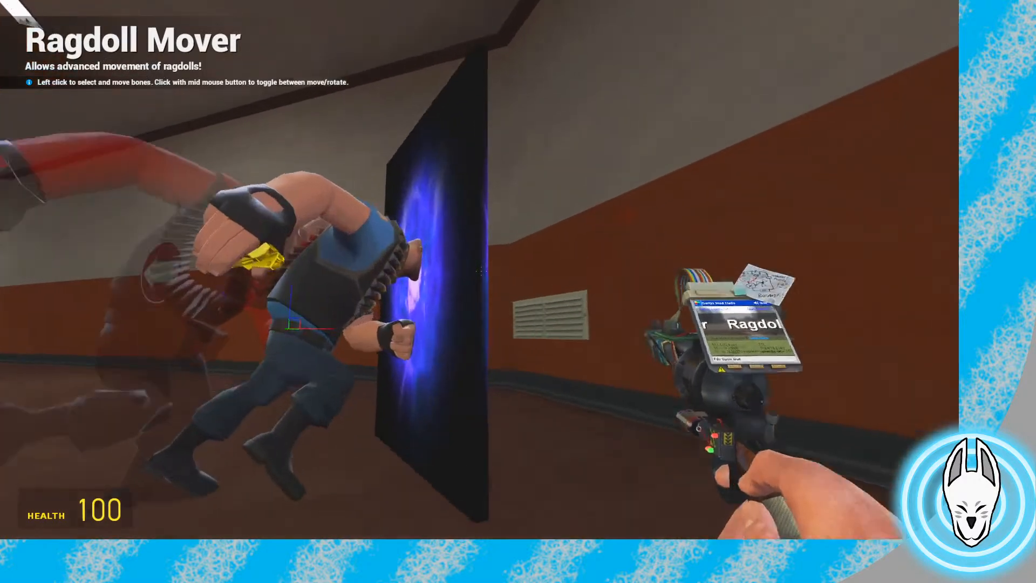
key(s)
key(w)
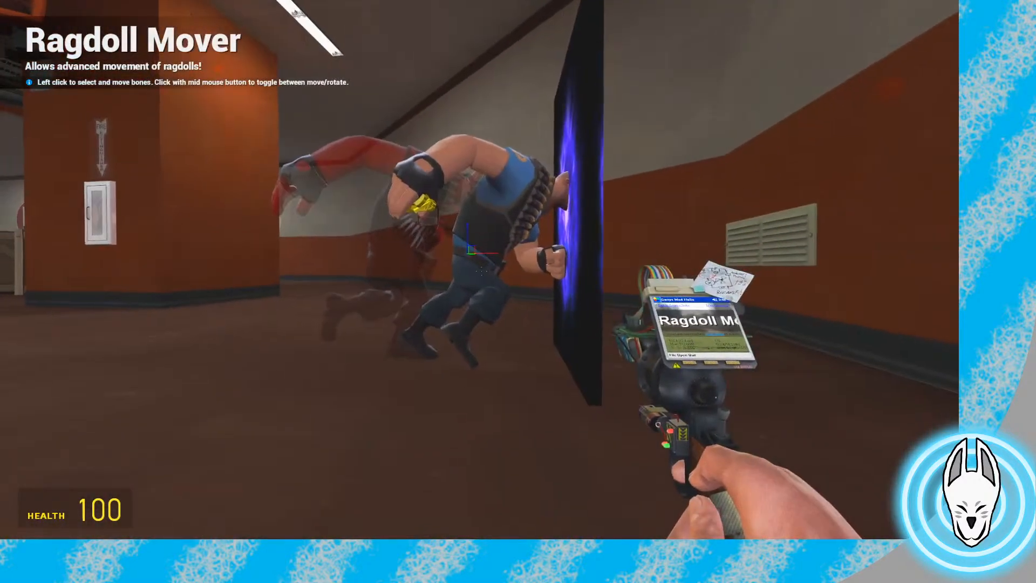
Record a keyframe of the Heavy touching the portal at frame 78 in Stop Motion Helper
key(c)
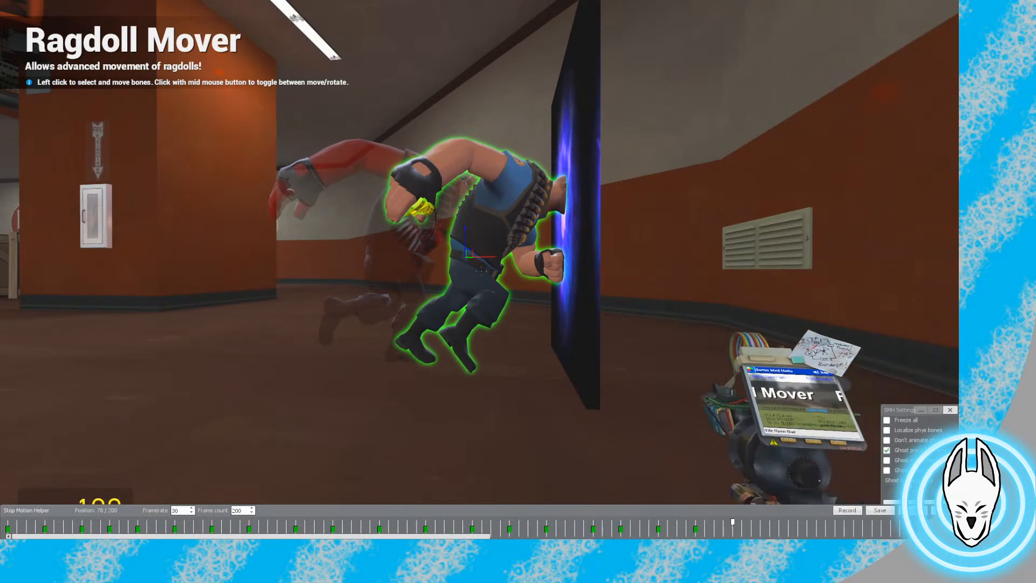
click(847, 510)
mouse_move(733, 523)
mouse_down()
mouse_move(658, 522)
mouse_move(733, 522)
mouse_up()
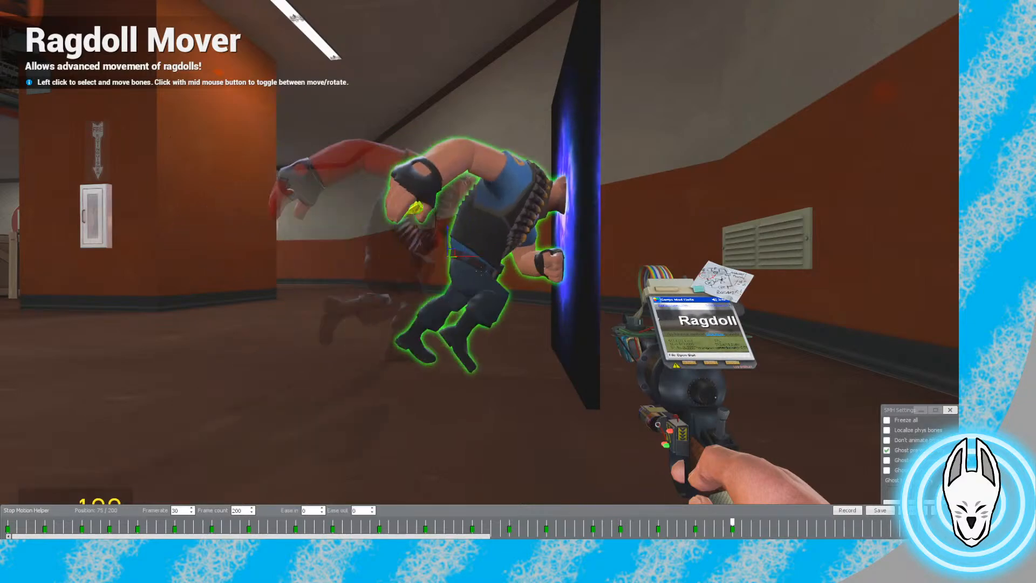
key(c)
Check the Heavy's pose from the portal's front and side, and review the lunge from frame 69 onward
key(d)
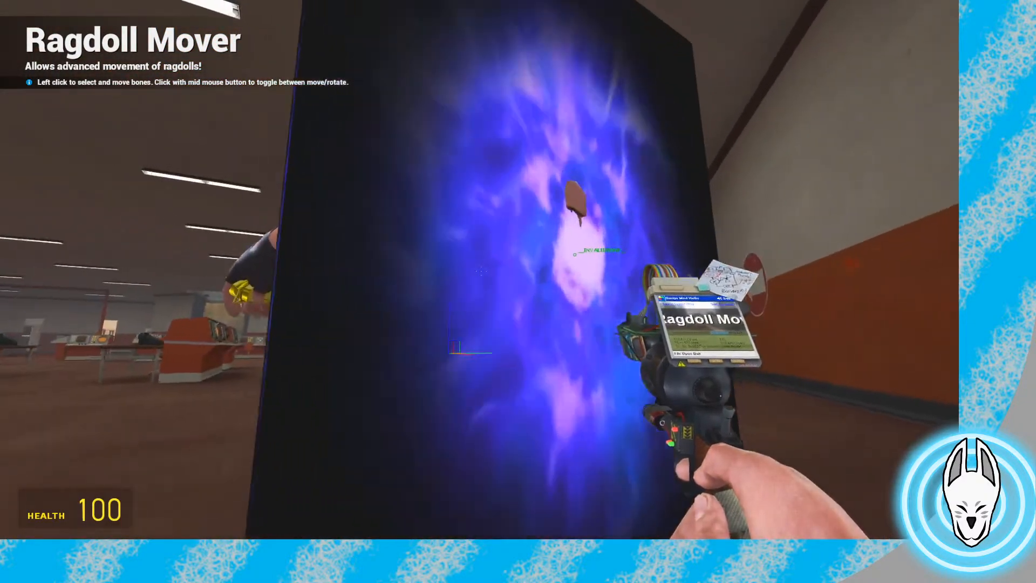
key(s)
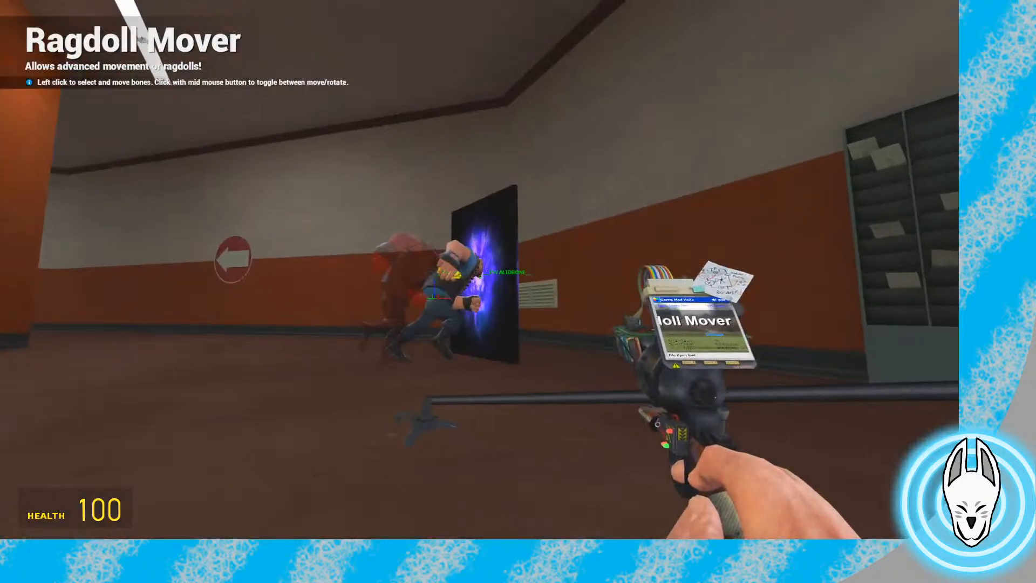
key(s)
key(w)
key(q)
key(c)
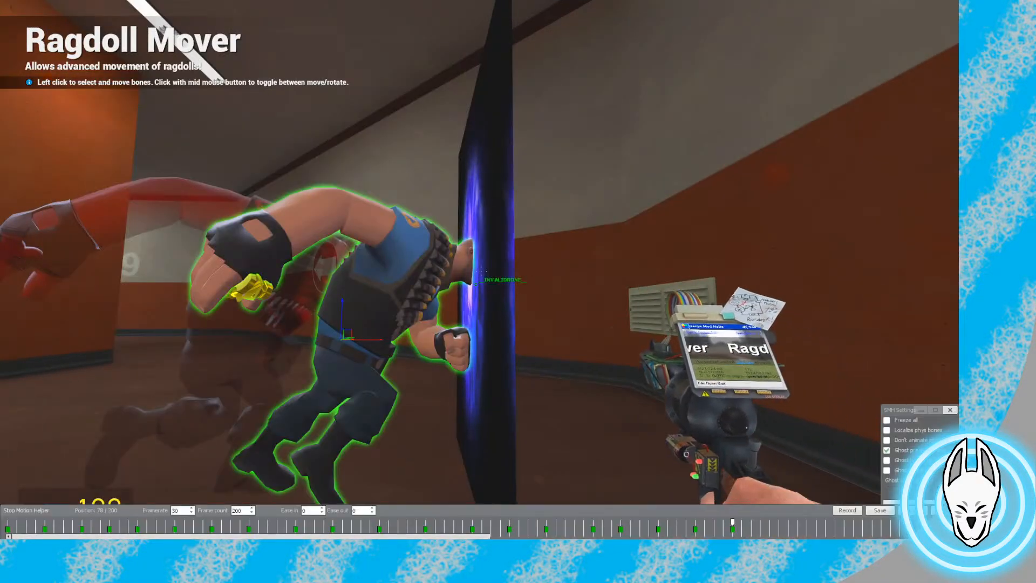
drag(723, 522, 650, 522)
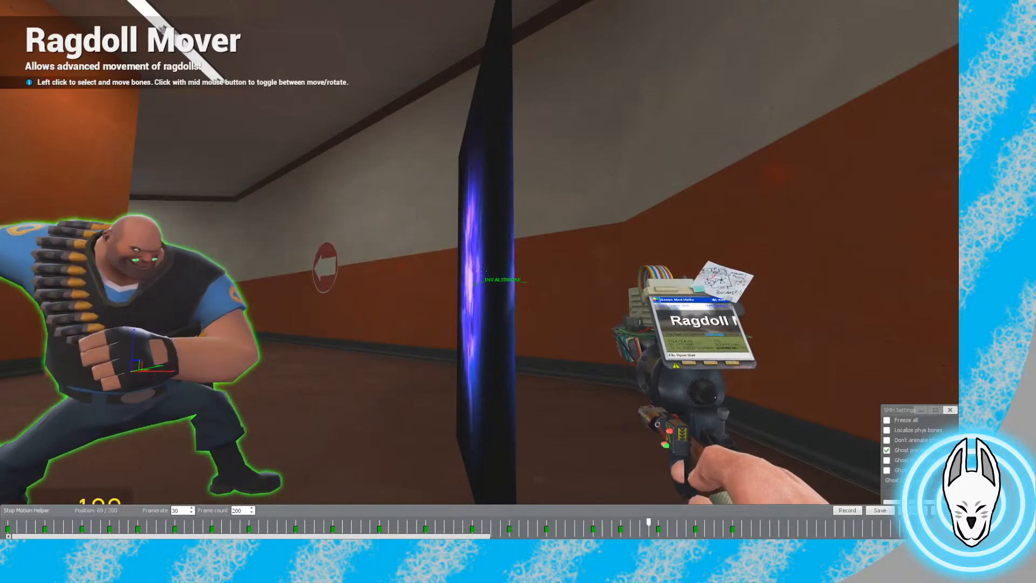
key(Down)
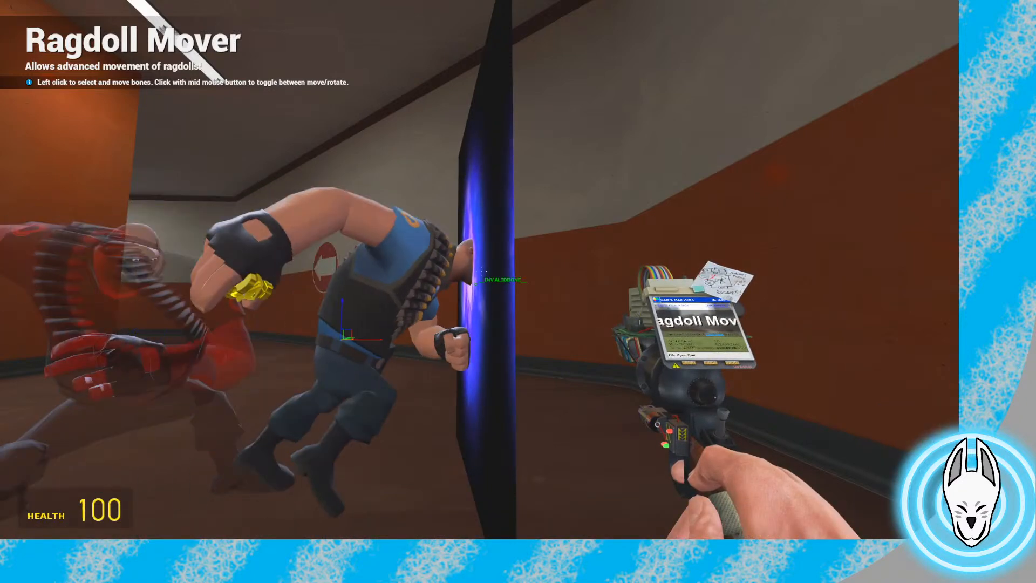
key(c)
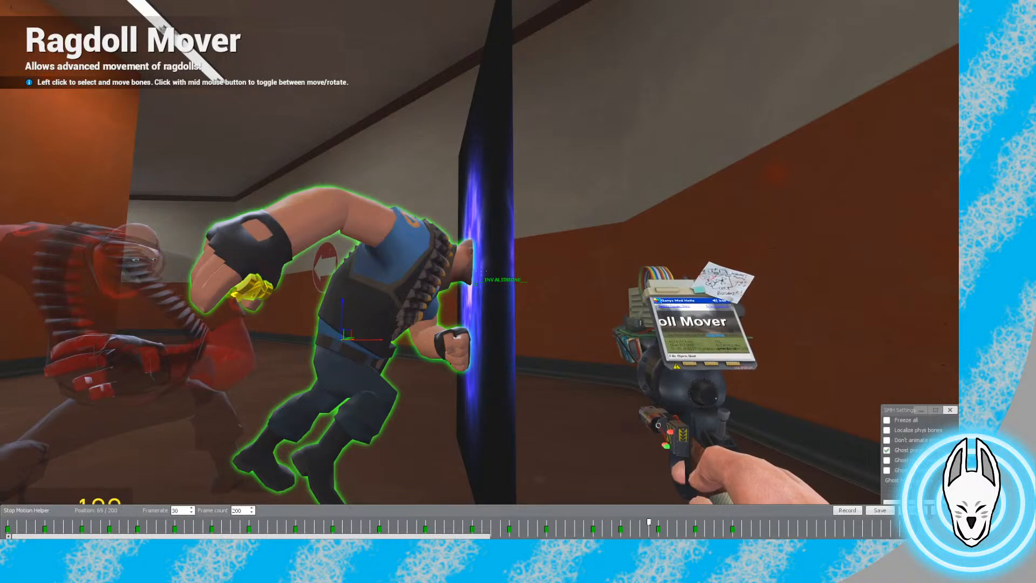
Advance the timeline to frame 82 and push the Heavy forward until his head and leading fist pass through the portal
drag(649, 521, 760, 521)
key(q)
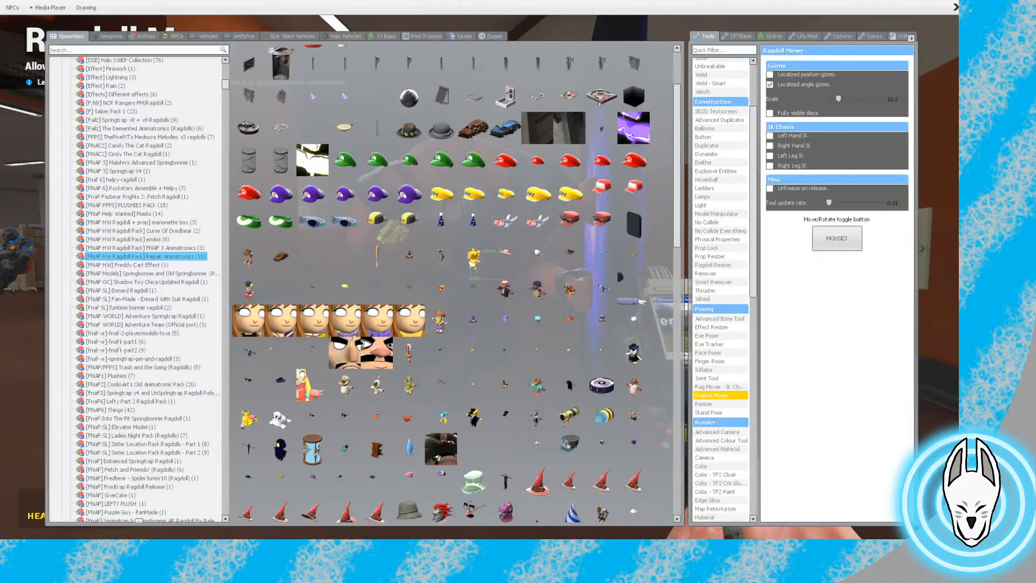
key(a)
key(Right)
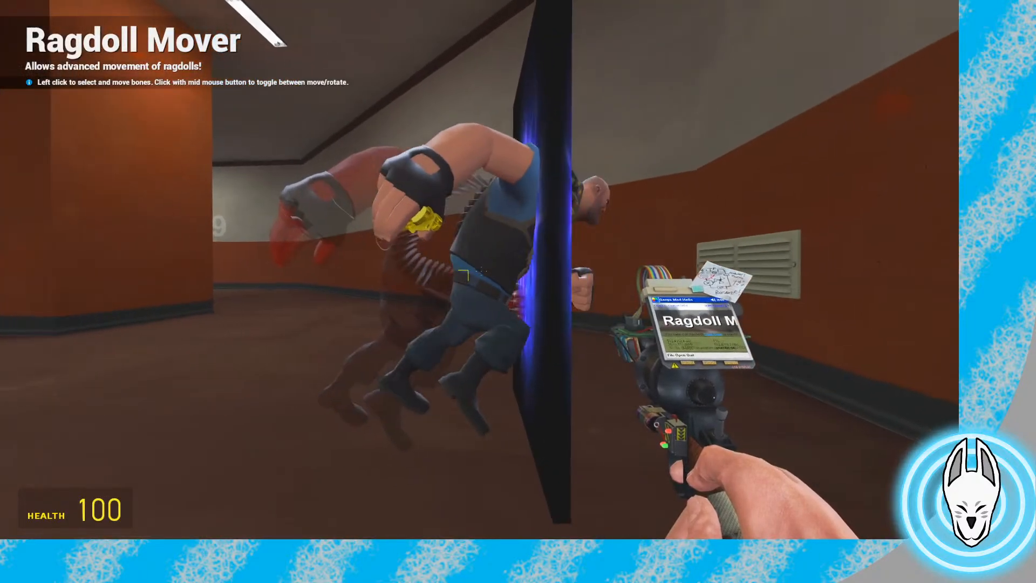
key(a)
key(s)
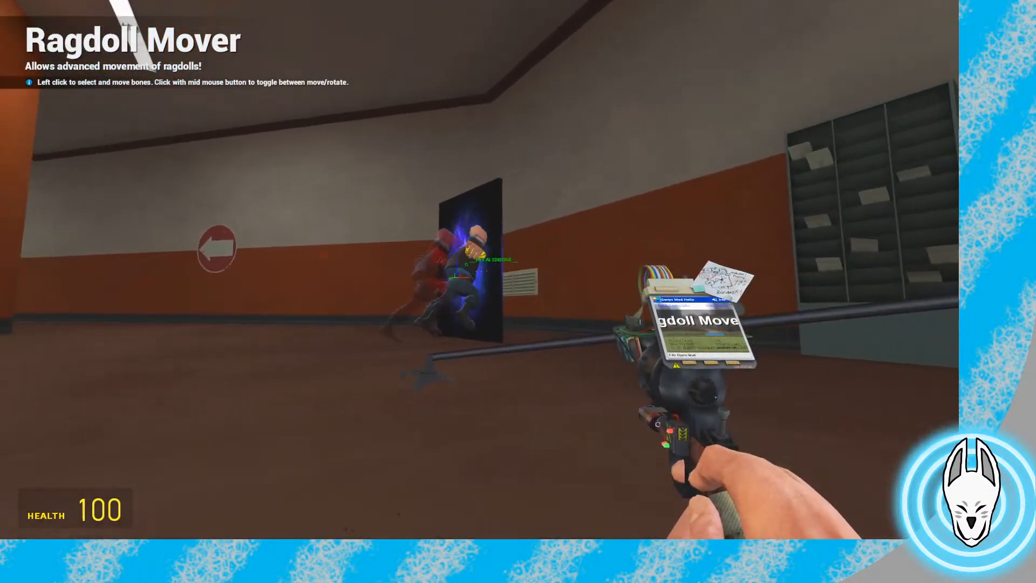
key(a)
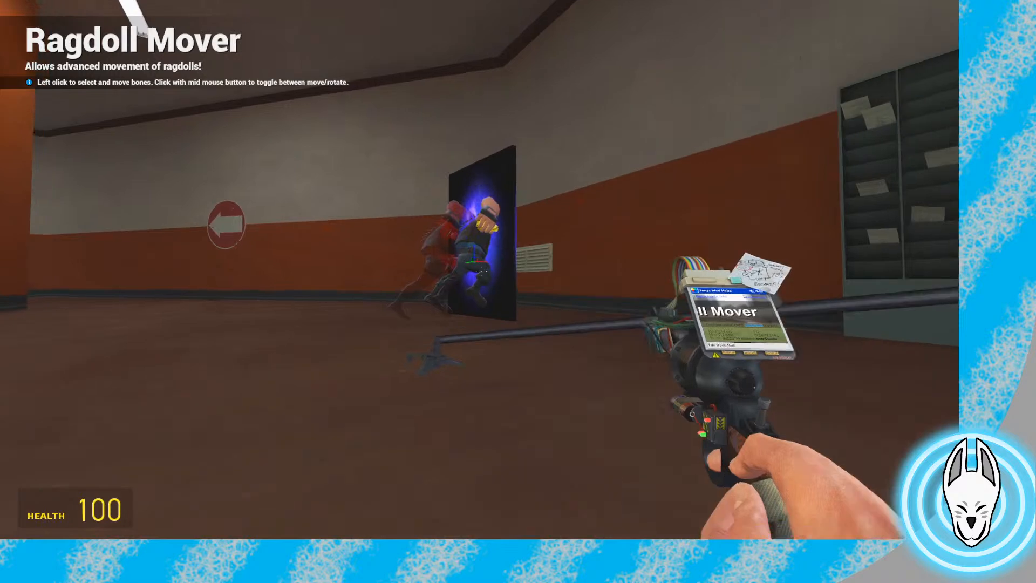
key(w)
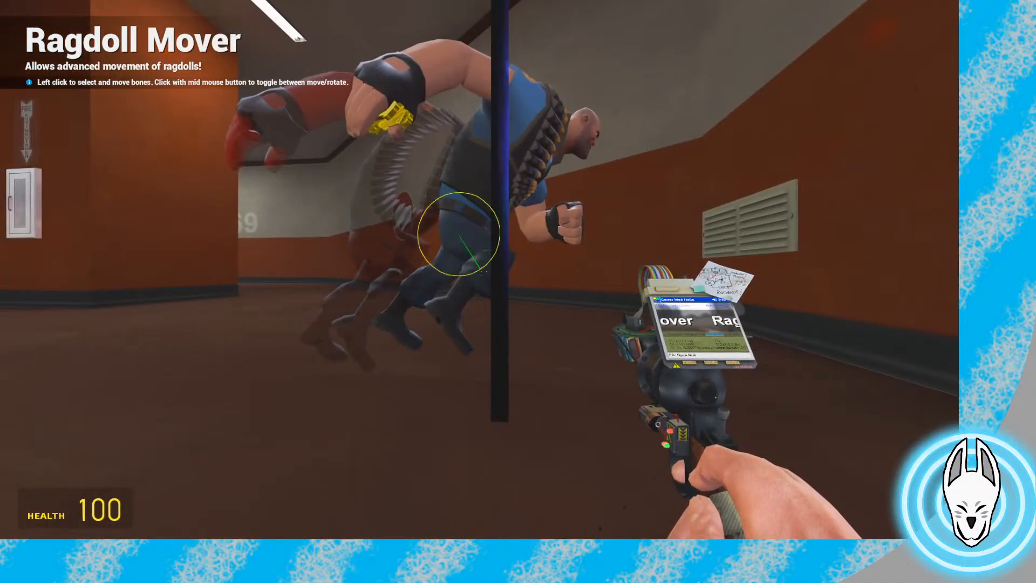
Rotate the Heavy's pelvis so his body leans further into the portal
click(482, 271)
key(w)
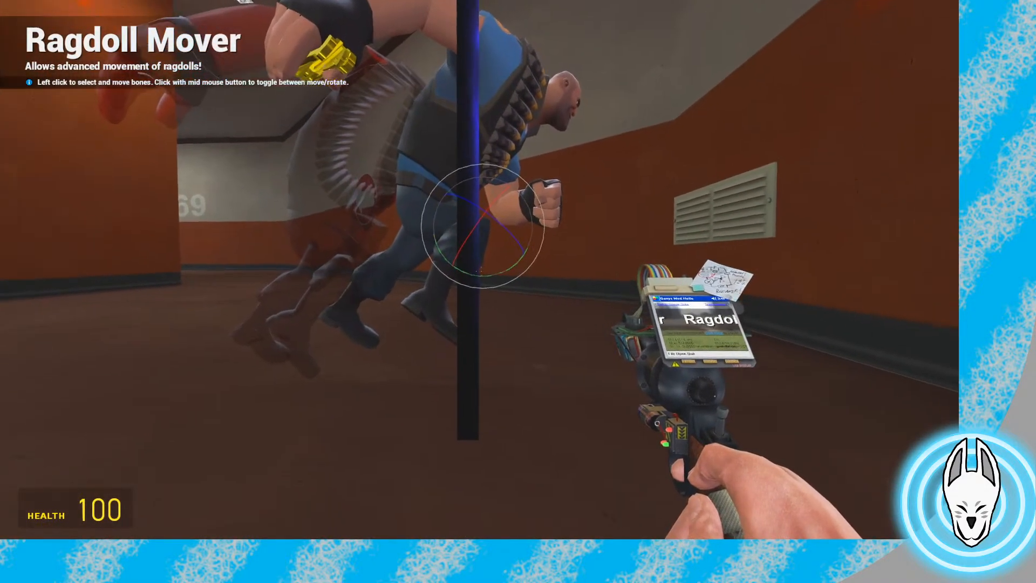
drag(482, 271, 482, 270)
key(a)
key(a)
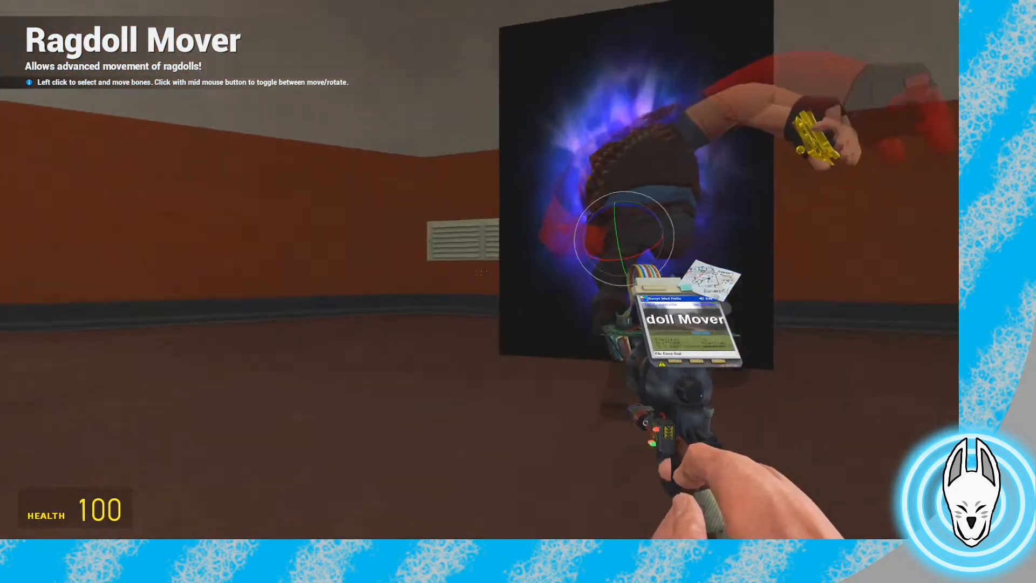
Rotate the Heavy's leg bones so one leg steps through the portal and the trailing leg bends back behind him
key(w)
key(w)
click(482, 270)
drag(482, 271, 481, 271)
key(d)
key(s)
click(481, 271)
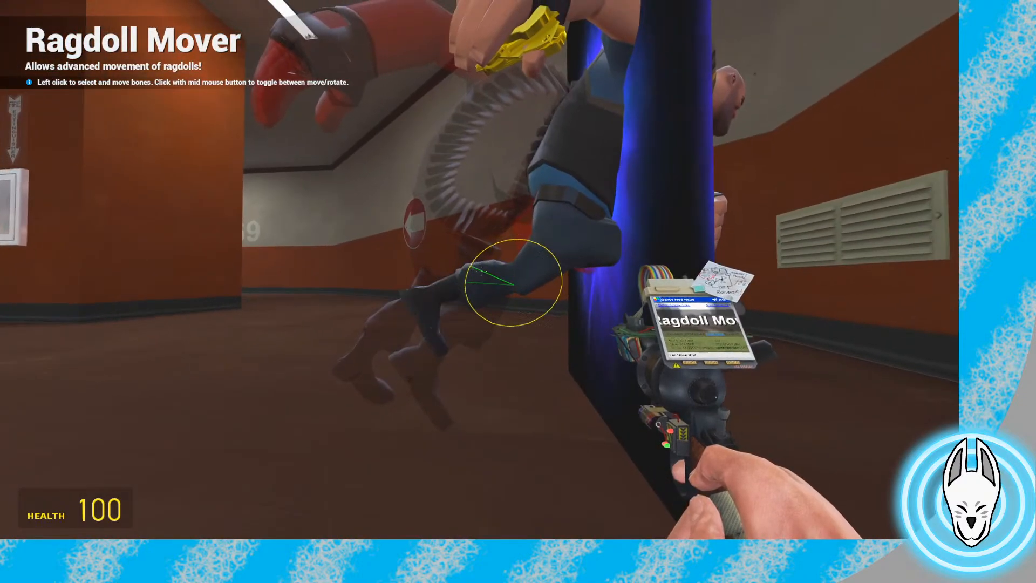
Rotate the Heavy's upper body to face his lunge, judging the pose from the portal's front and side
key(d)
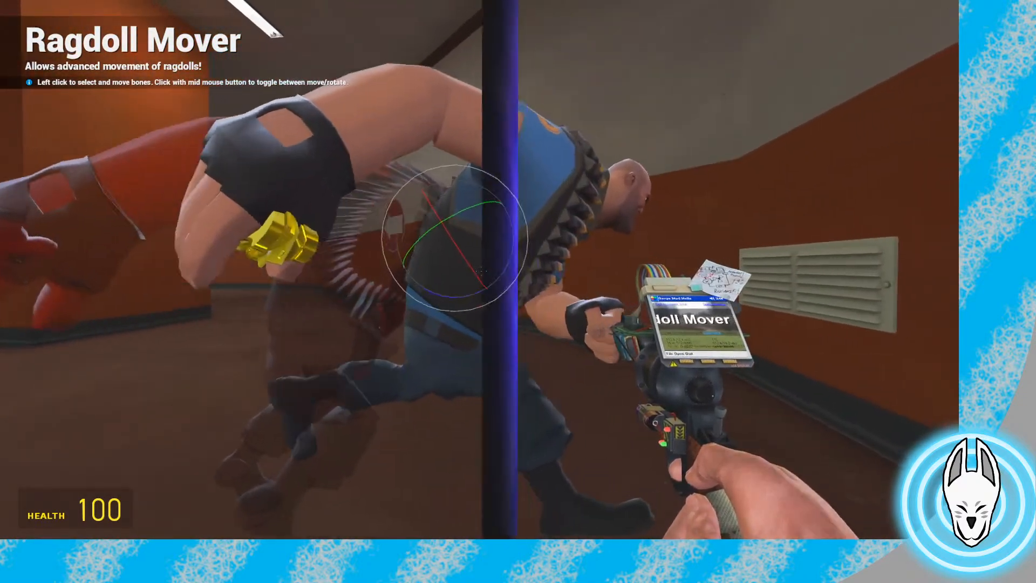
key(d)
key(w)
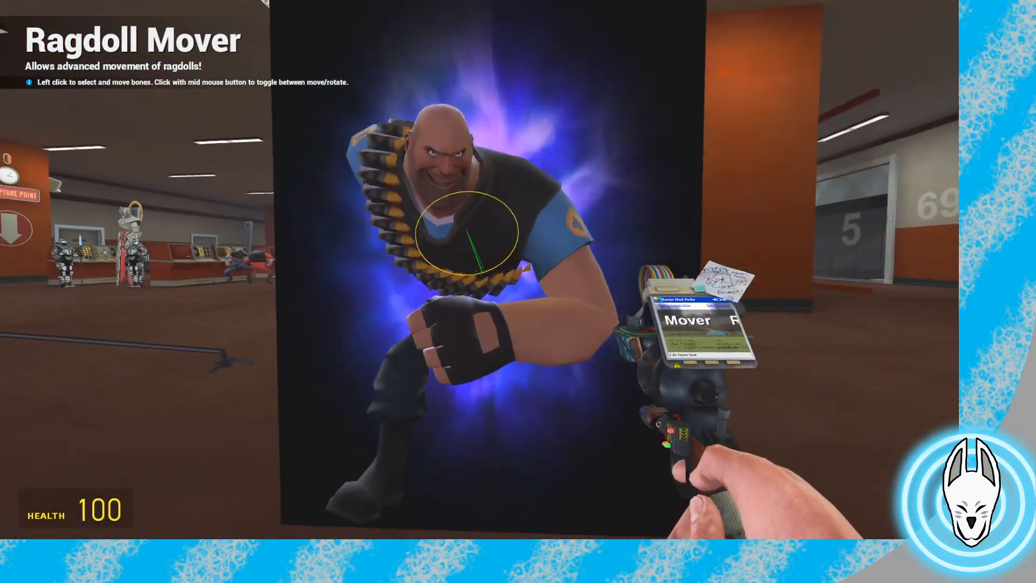
key(s)
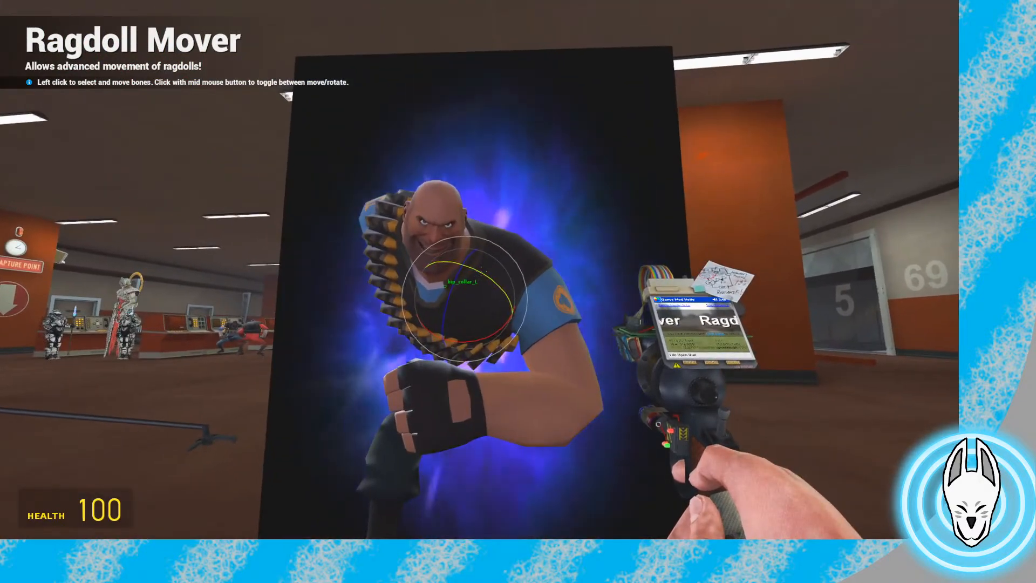
key(a)
key(s)
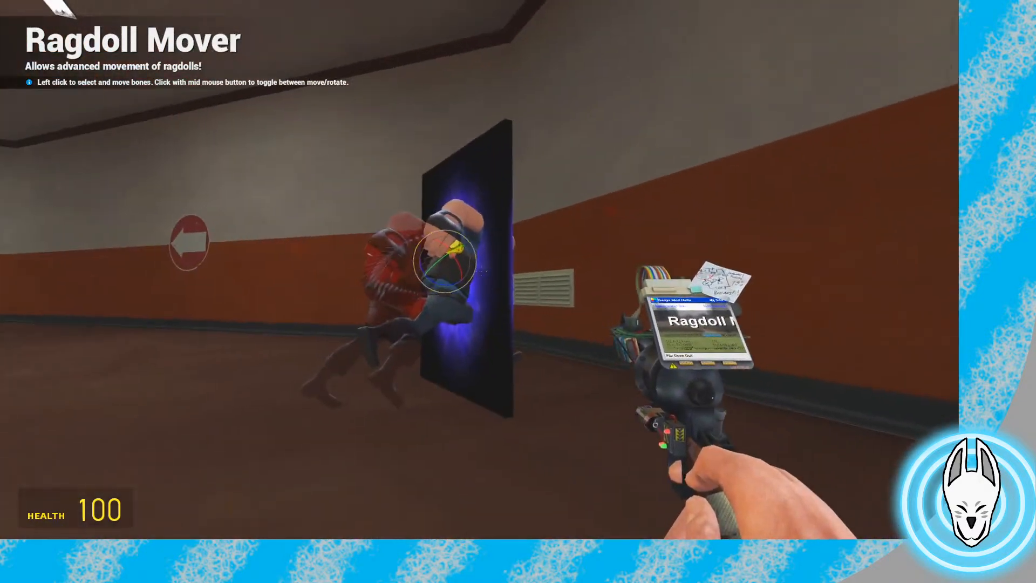
key(s)
key(w)
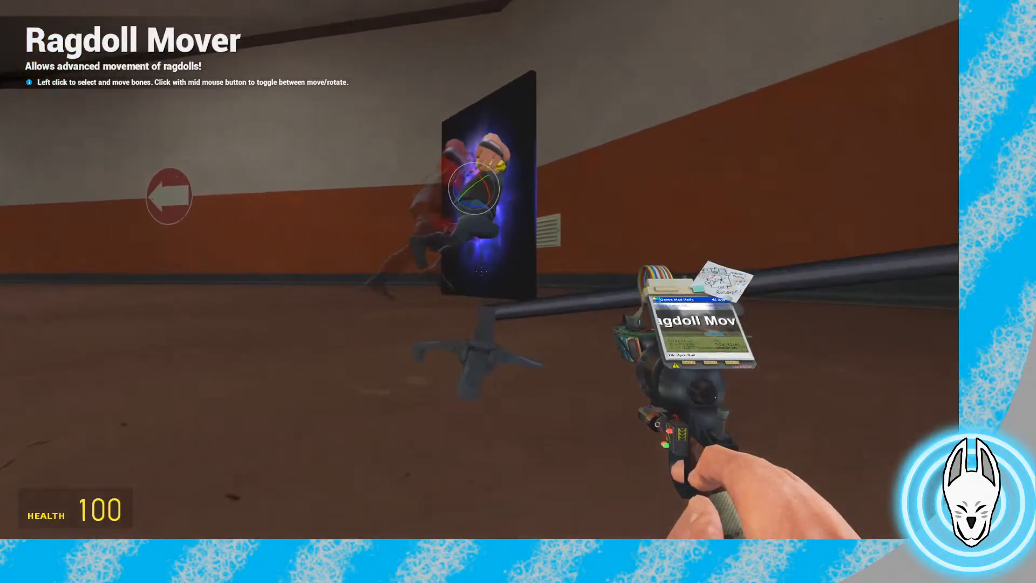
key(c)
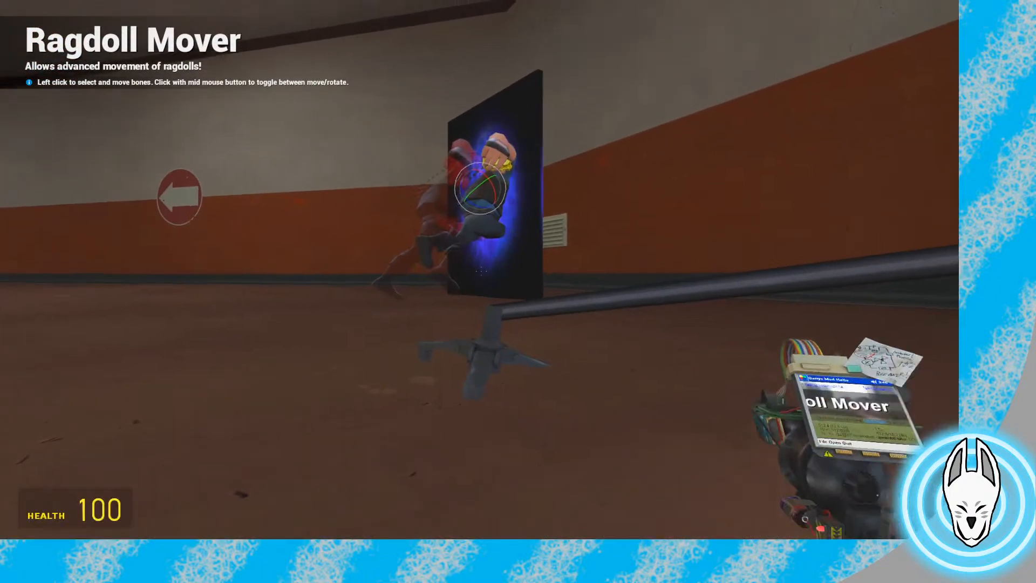
Switch Ragdoll Mover from rotating to moving and shift the Heavy's pelvis further through the portal
click(481, 271)
key(w)
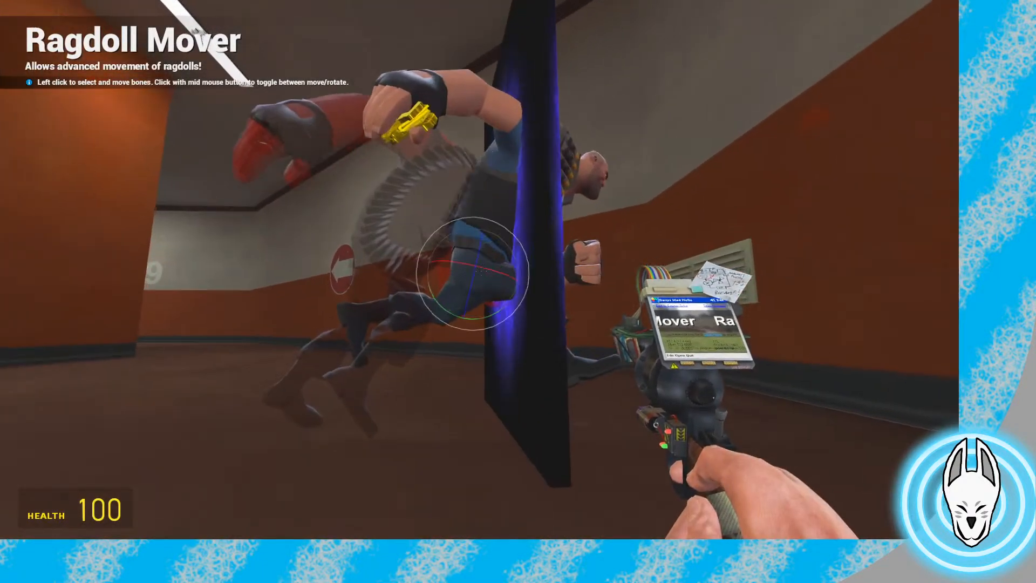
middle_click(481, 271)
key(w)
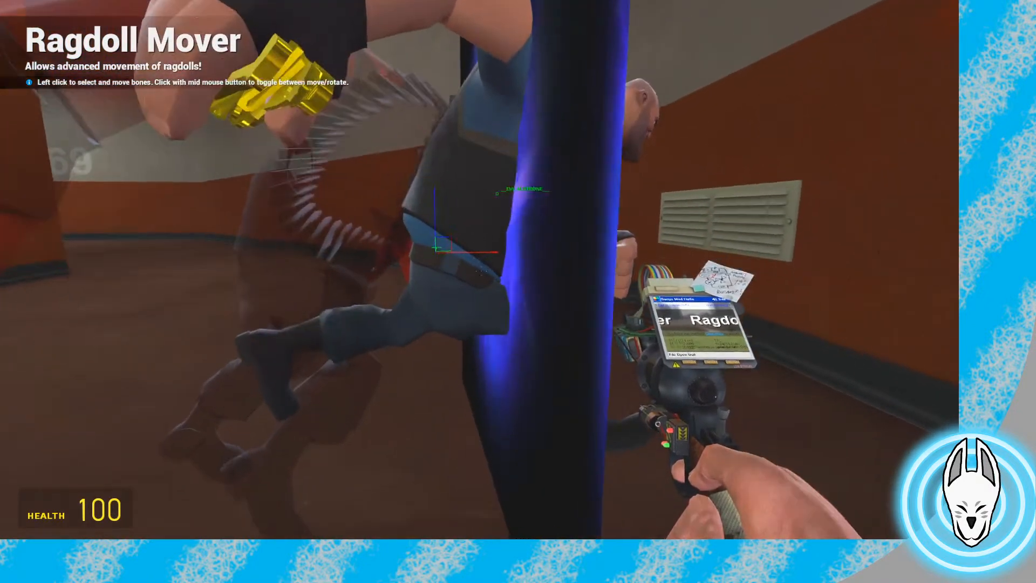
mouse_move(482, 271)
mouse_down()
mouse_move(554, 271)
mouse_move(488, 271)
mouse_up()
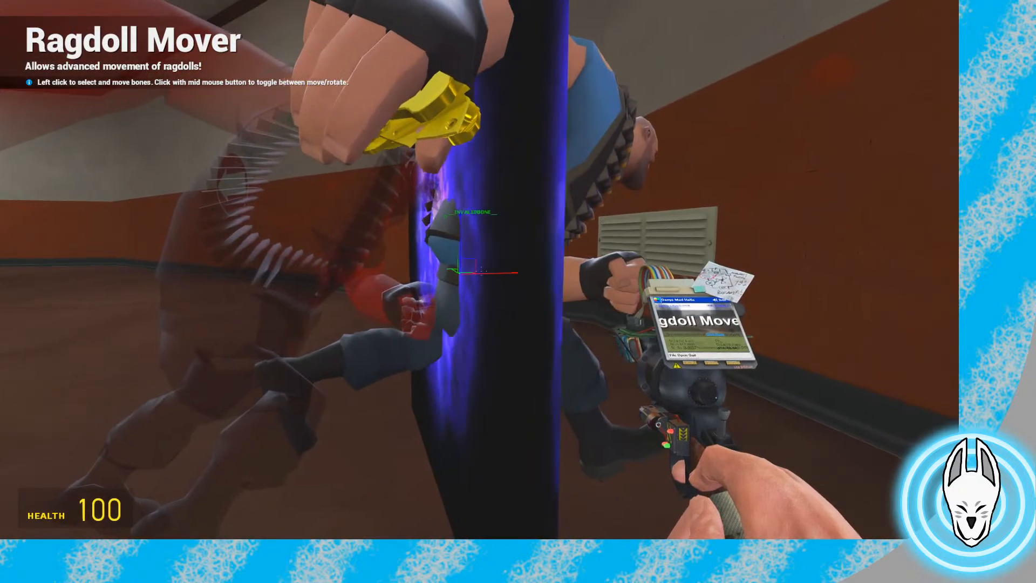
key(s)
key(w)
key(s)
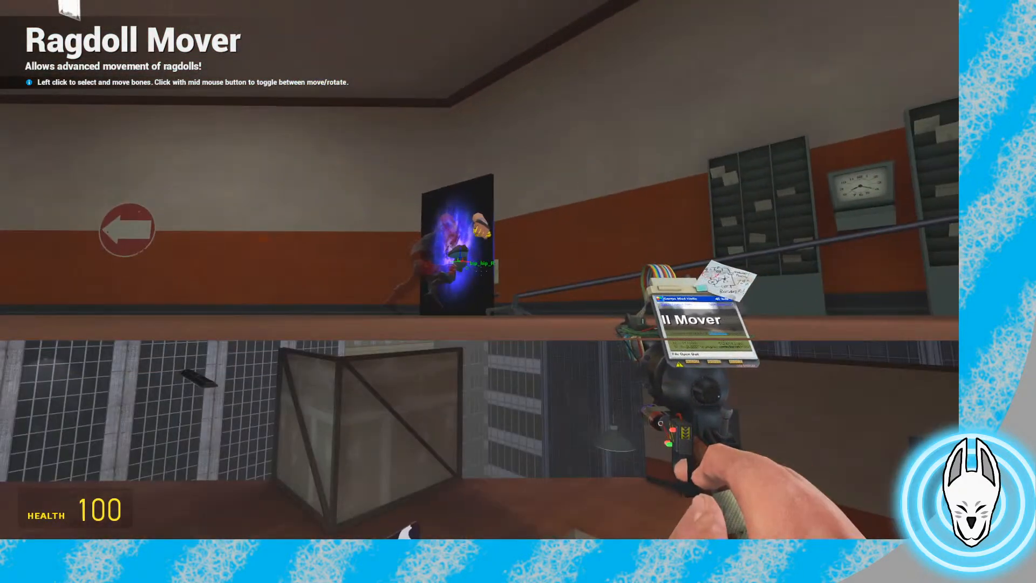
Record a keyframe of the Heavy partway through the portal at frame 82 in Stop Motion Helper
key(w)
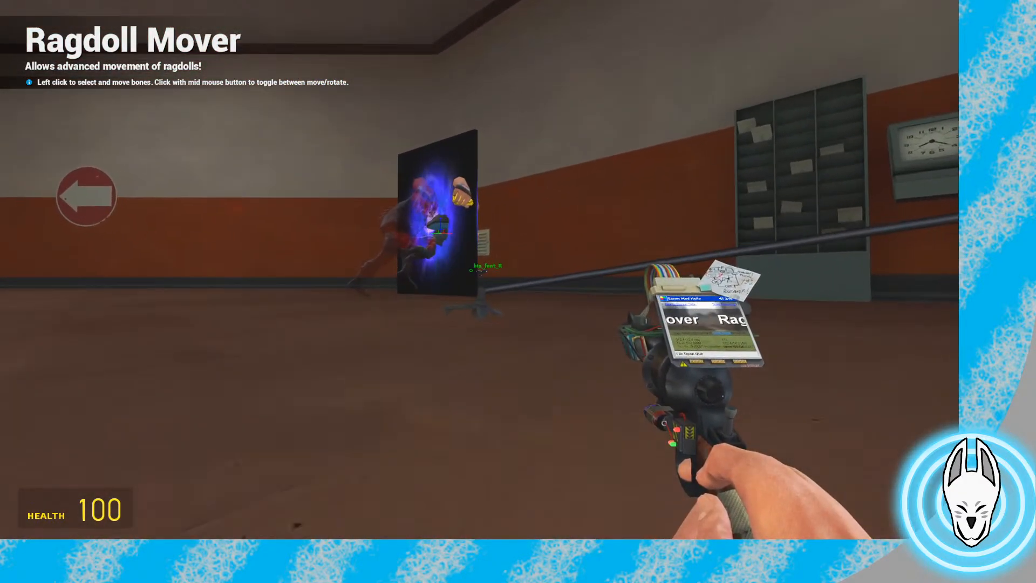
key(w)
key(c)
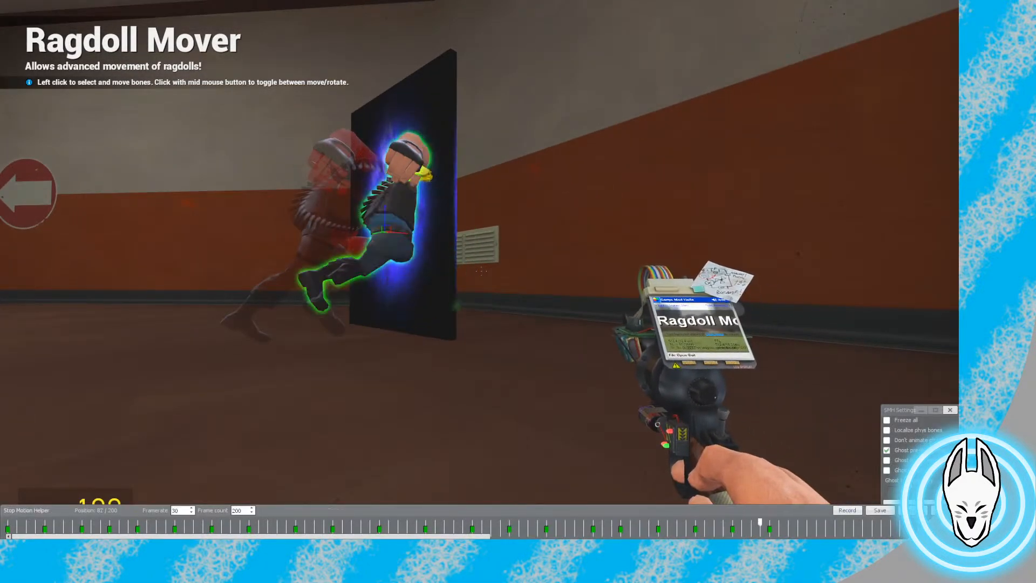
Scrub back over the portal entry to about frame 63, and play the Heavy's animation from the start
drag(742, 522, 593, 523)
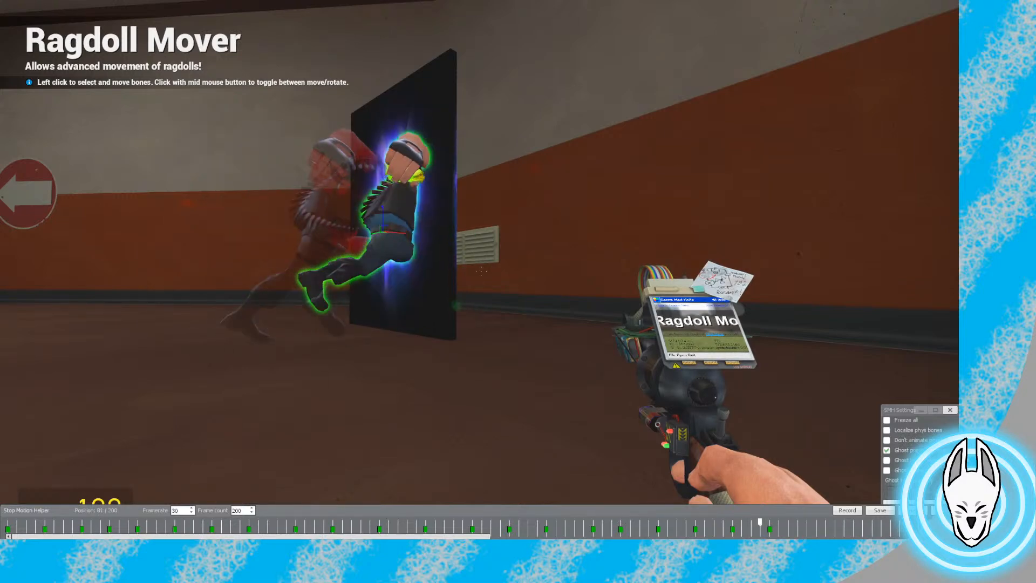
key(c)
key(s)
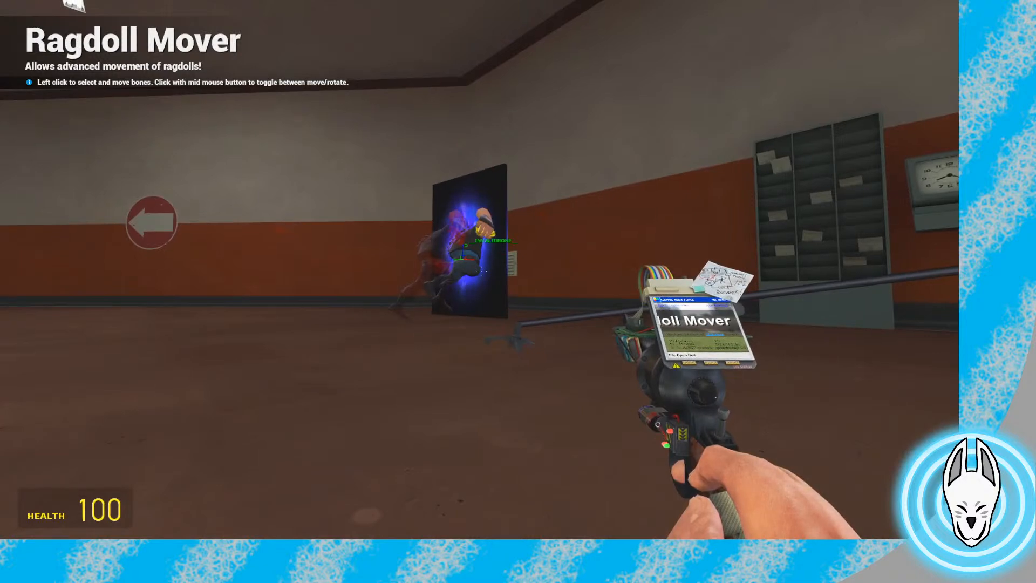
key(c)
key(c)
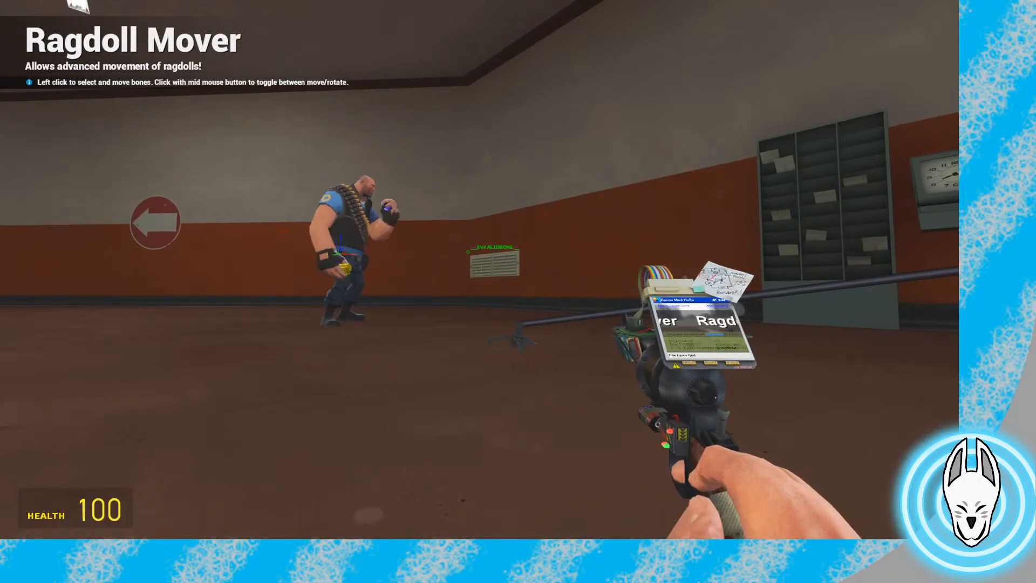
key(c)
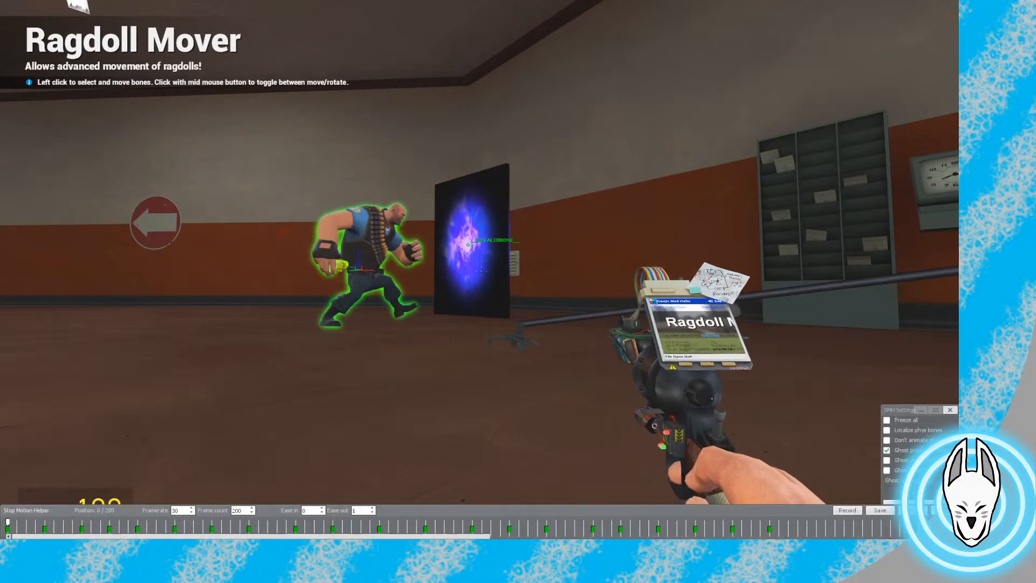
Return the timeline to frame 0 and review the Heavy's whole run into the portal through the camera view
key(Right)
key(Right)
key(Right)
key(Right)
key(c)
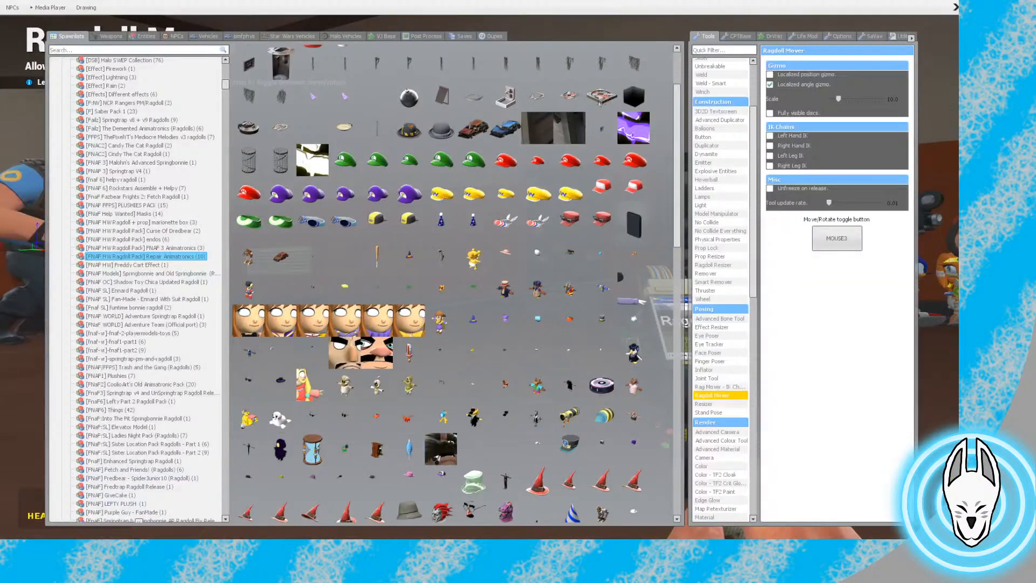
key(q)
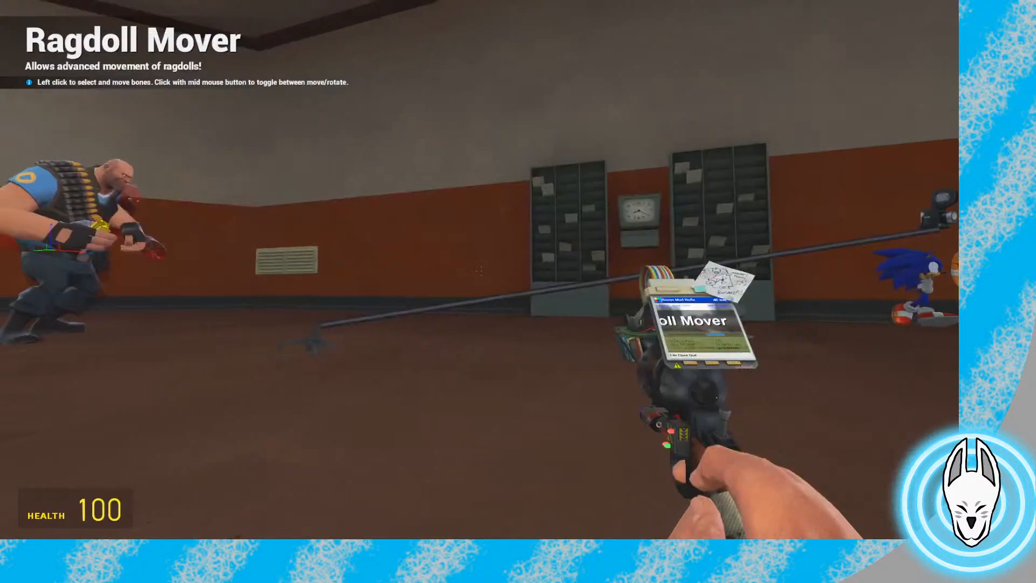
key(s)
key(Left)
key(Left)
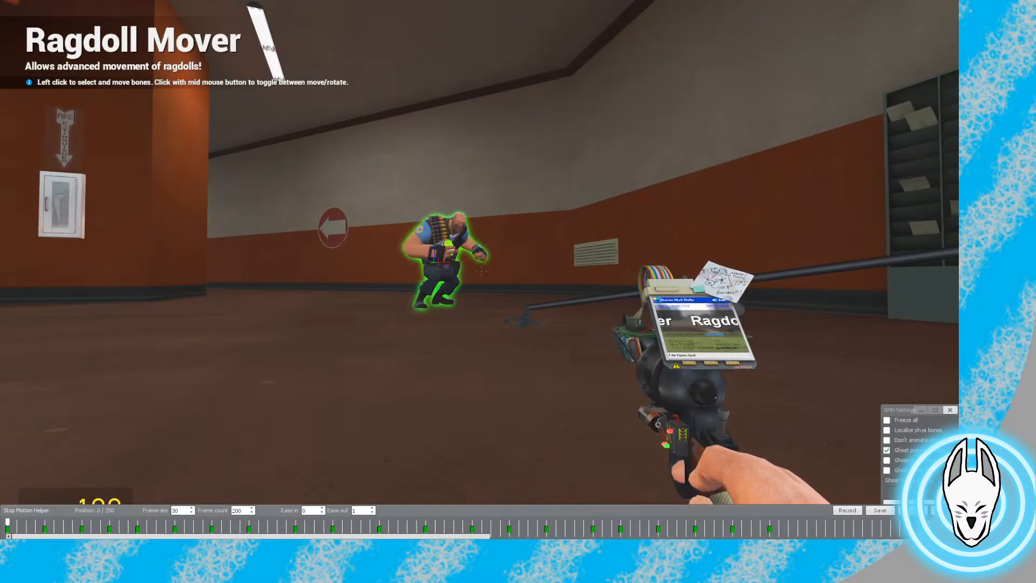
key(s)
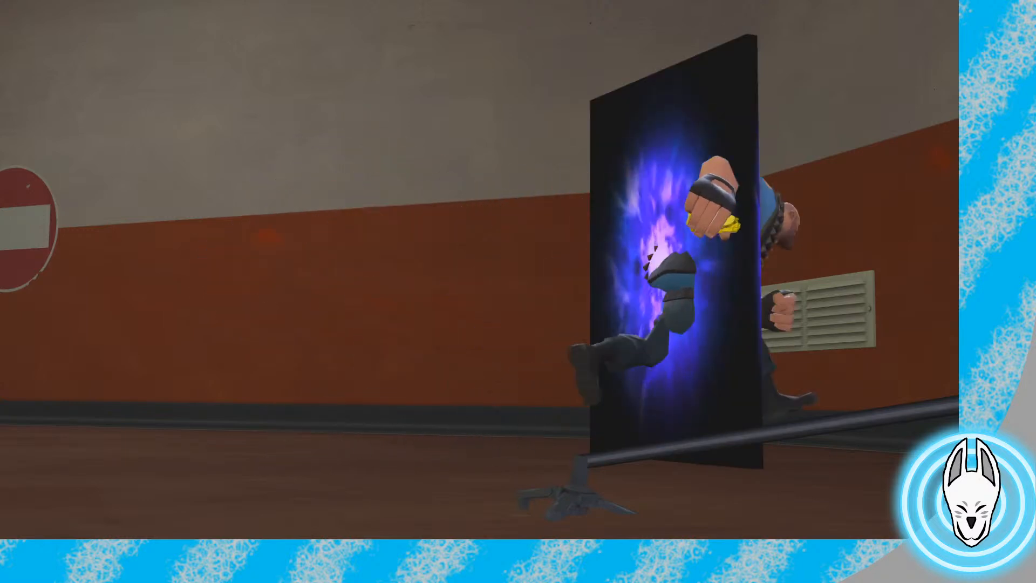
key(Down)
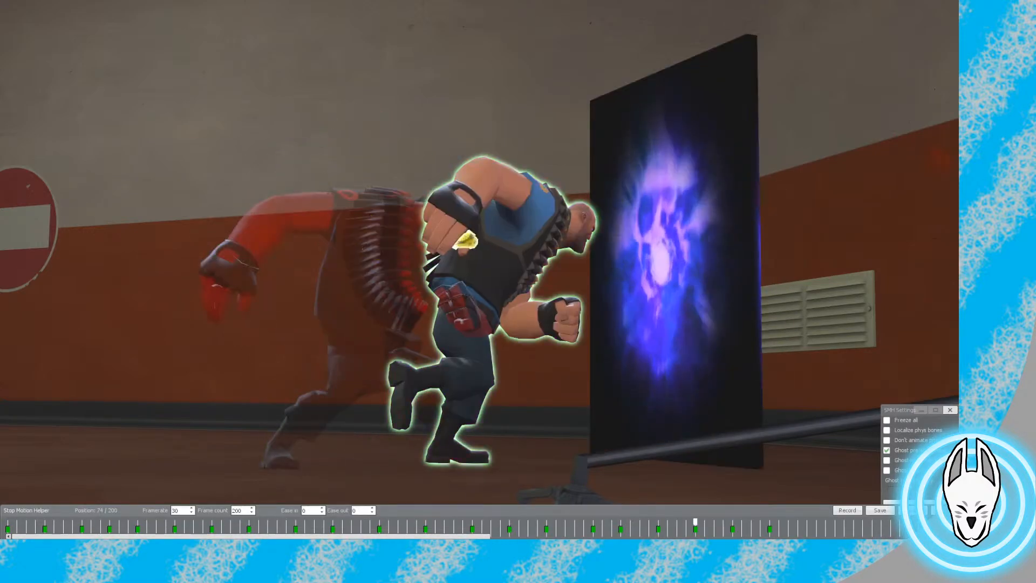
Step the animation backward from frame 81 to frame 0 in the camera view to examine each pose
mouse_move(751, 523)
mouse_down()
mouse_move(760, 522)
mouse_move(724, 522)
mouse_move(760, 523)
mouse_up()
key(Left)
key(Left)
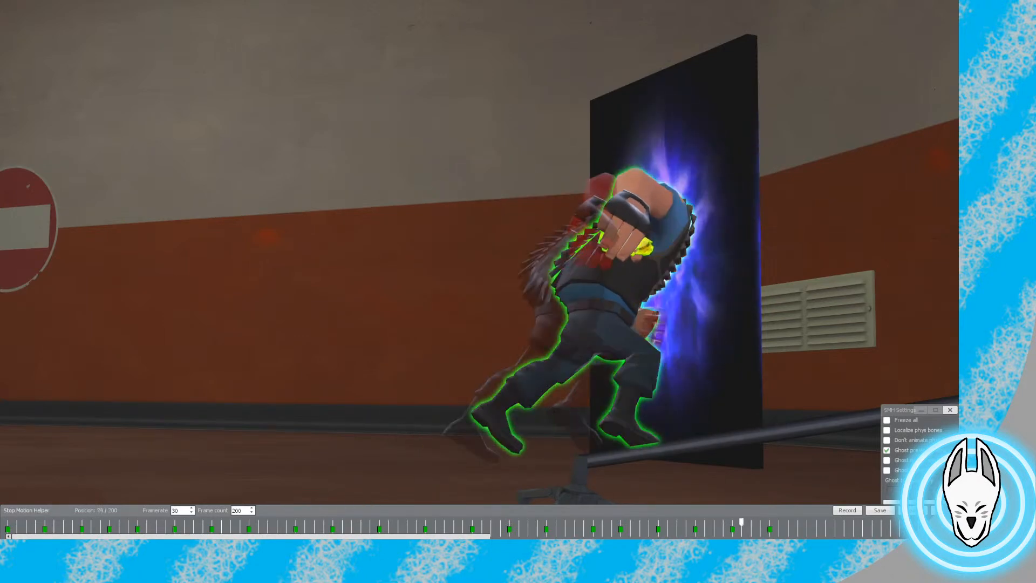
key(Left)
key(Left)
key(Left)
key(Left)
key(Left)
key(Left)
key(Left)
key(Left)
key(Left)
key(Left)
key(Left)
key(Left)
key(Left)
key(Left)
key(Left)
key(Left)
key(Left)
key(Left)
key(Left)
key(Left)
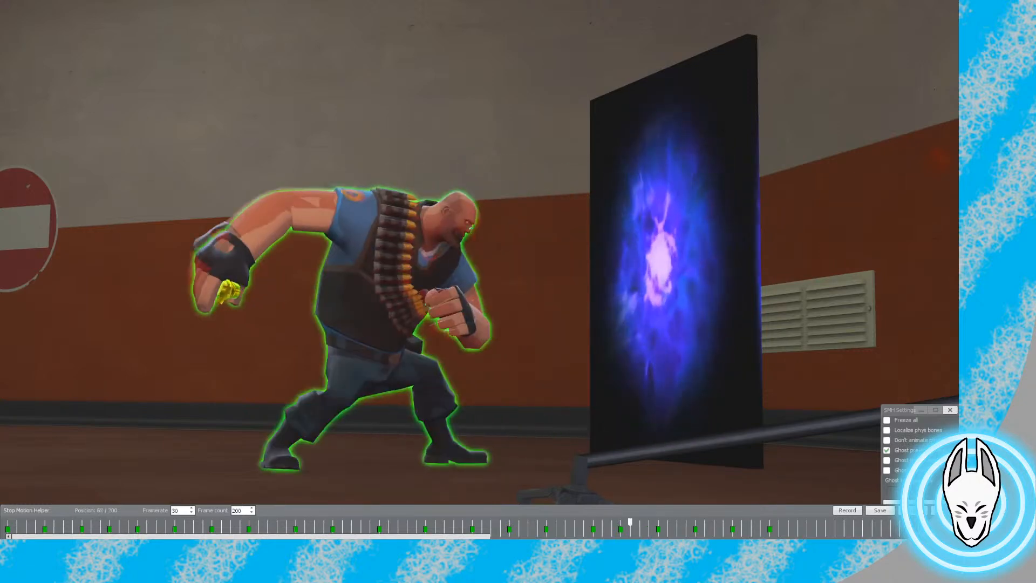
key(Left)
key(Left)
key(Left)
key(Left)
key(Left)
key(Left)
key(Left)
key(Left)
key(Left)
key(Left)
key(Left)
key(Left)
key(Left)
key(Left)
key(Left)
key(Left)
key(Left)
key(Left)
key(Left)
key(Left)
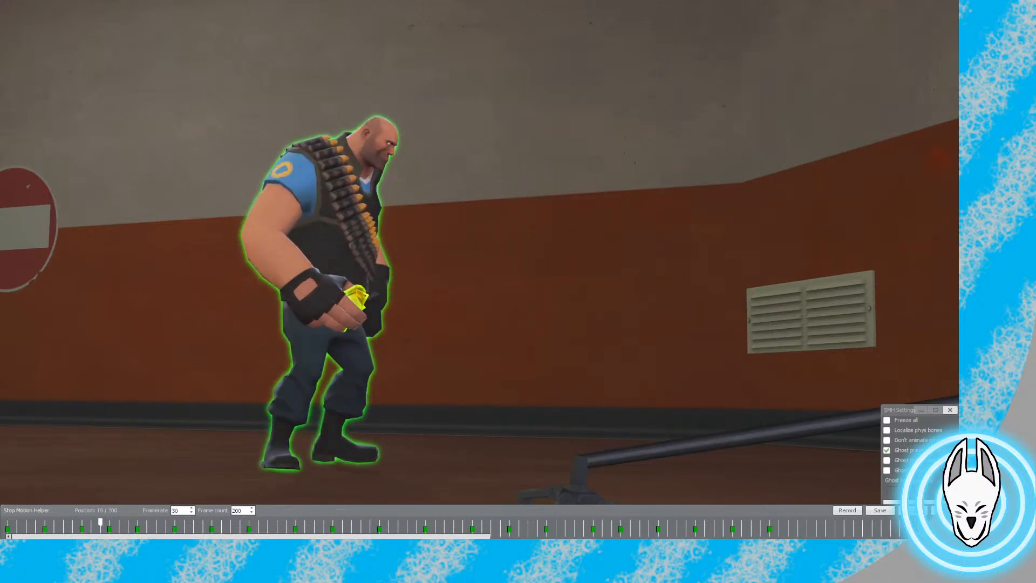
key(Left)
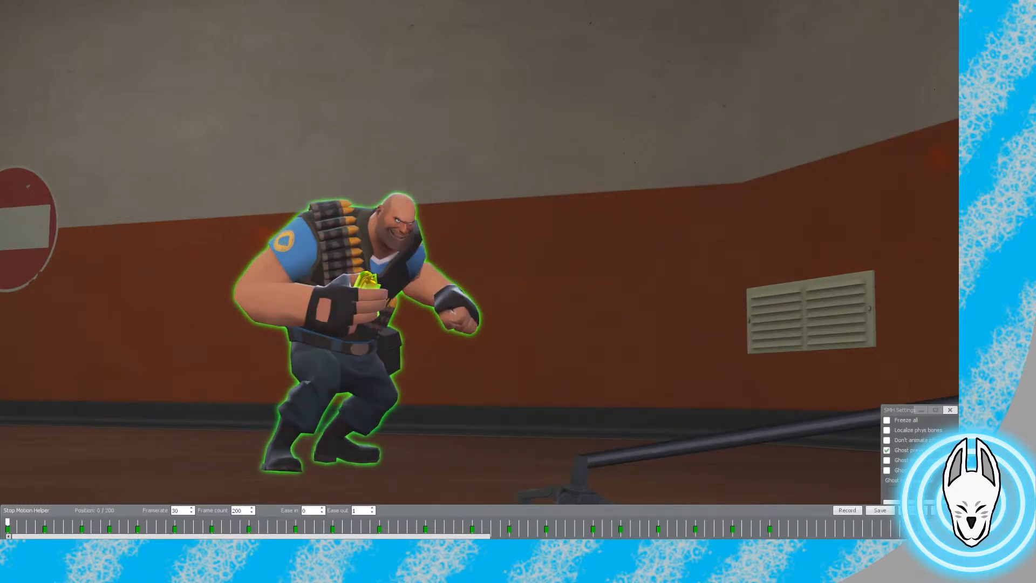
Advance the timeline to frame 4 and leave the camera view for the area beside the portal
key(Right)
key(Right)
key(Right)
key(Right)
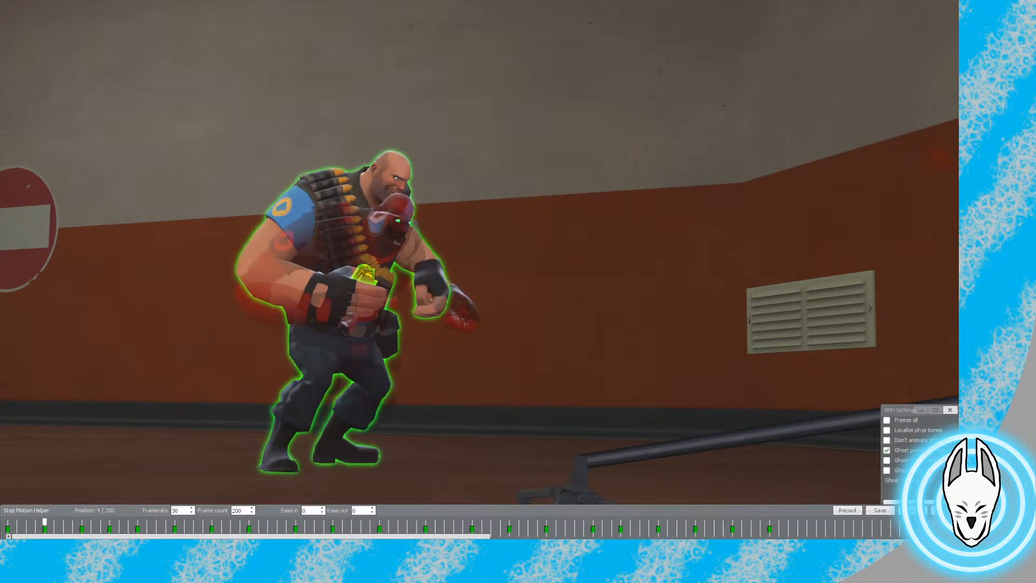
key(c)
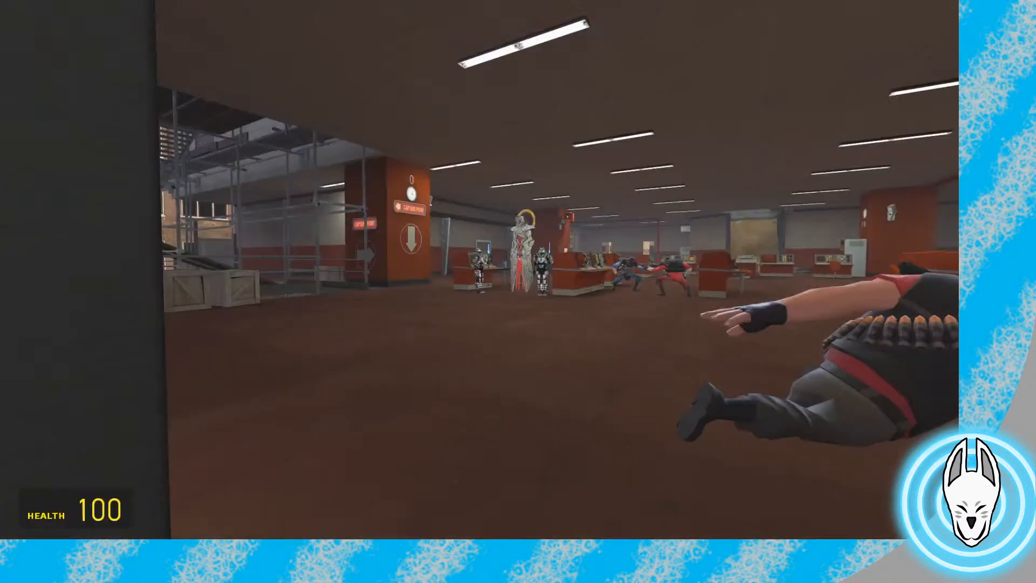
Select the lunging Heavy beside the doorway with Ragdoll Mover and tilt its body lower toward the floor
key(q)
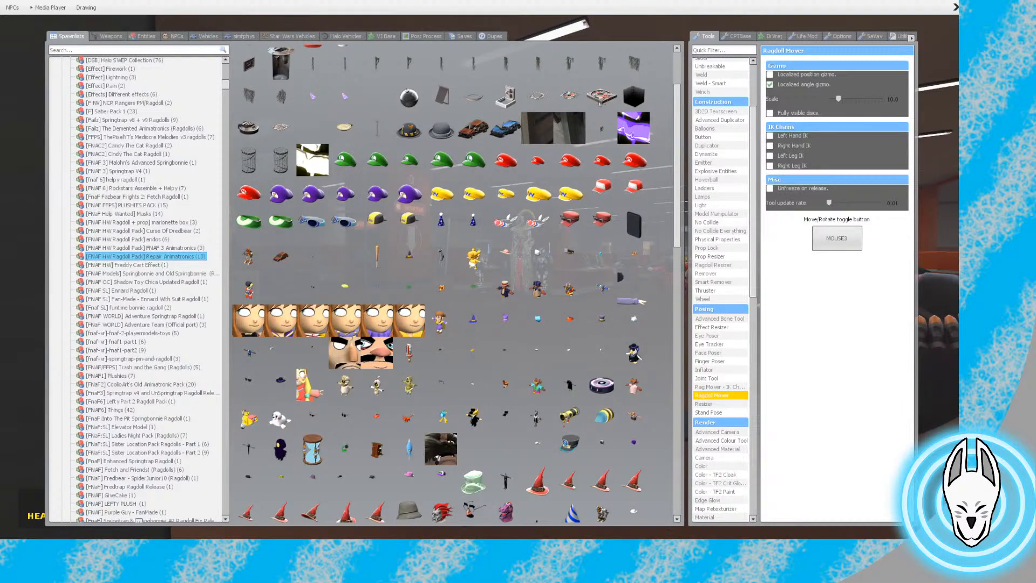
key(q)
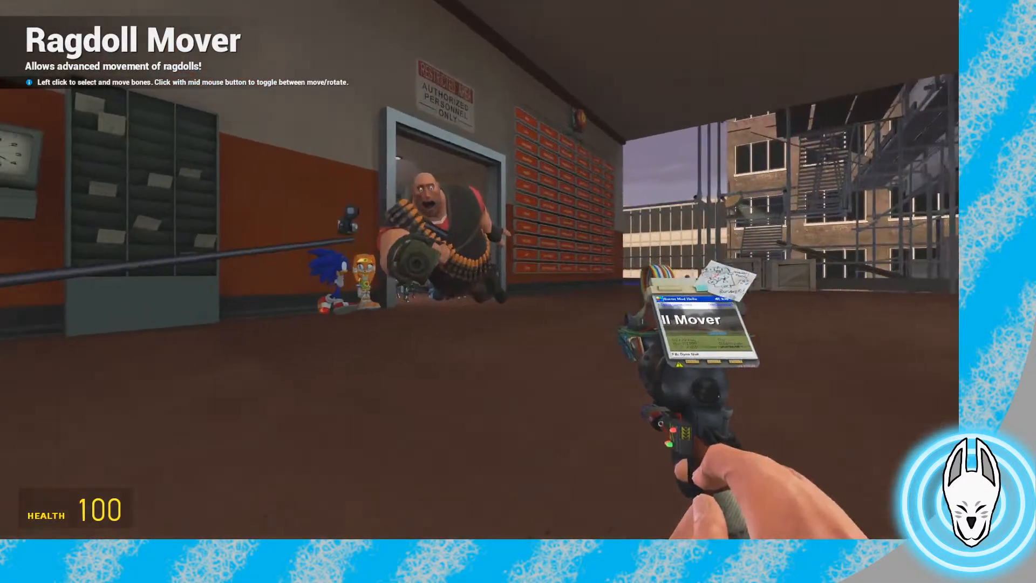
key(w)
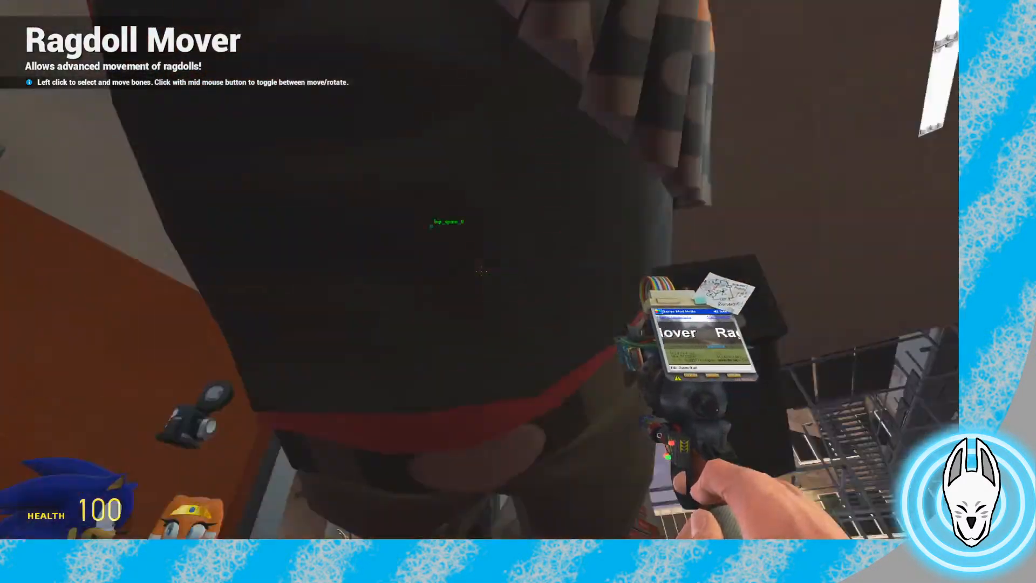
key(s)
key(w)
click(480, 270)
middle_click(480, 269)
key(s)
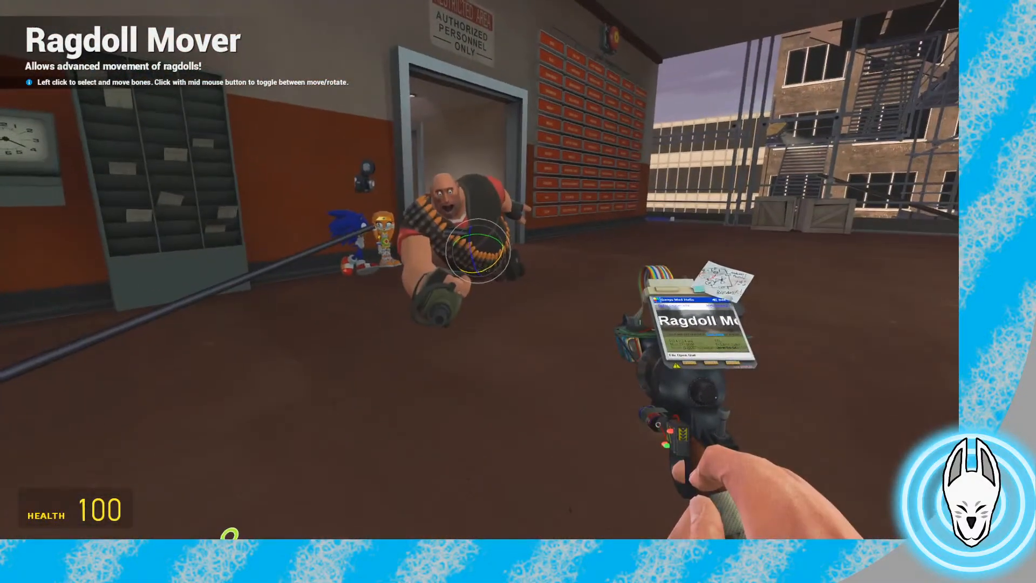
Adjust the lunging Heavy's pelvis from behind and rotate its thigh back so the leg trails the body
key(d)
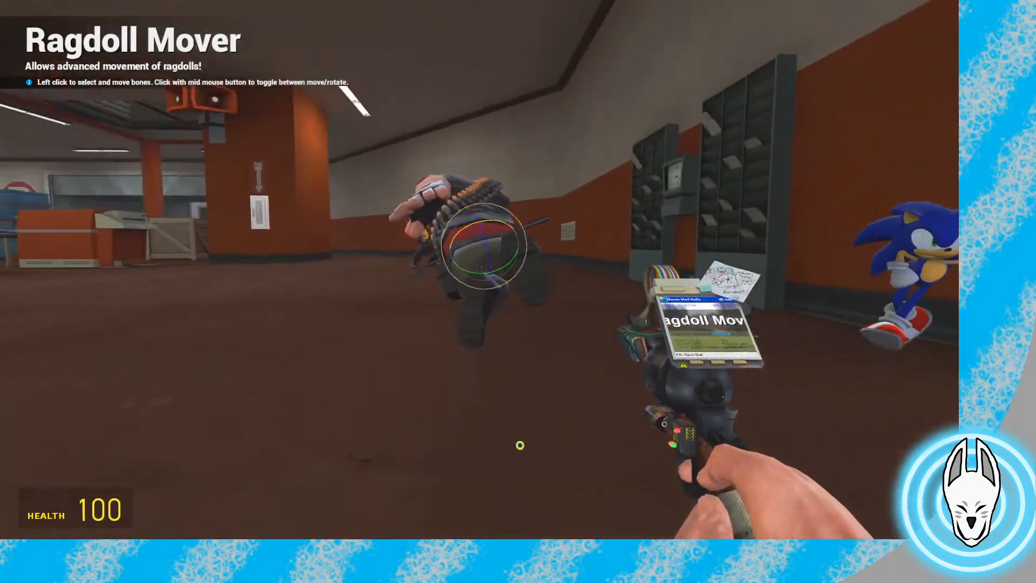
key(w)
middle_click(481, 269)
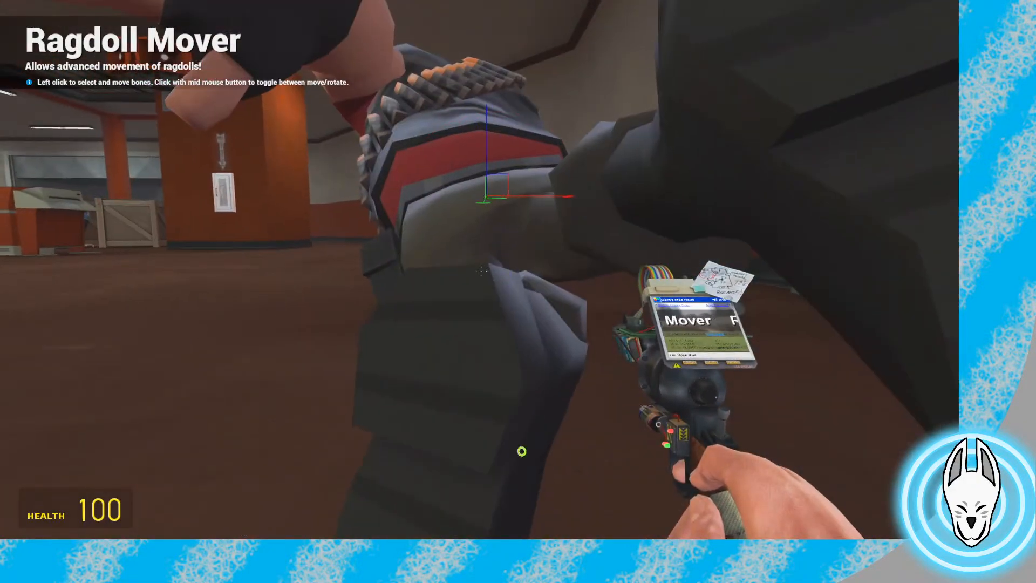
click(480, 270)
key(s)
middle_click(480, 269)
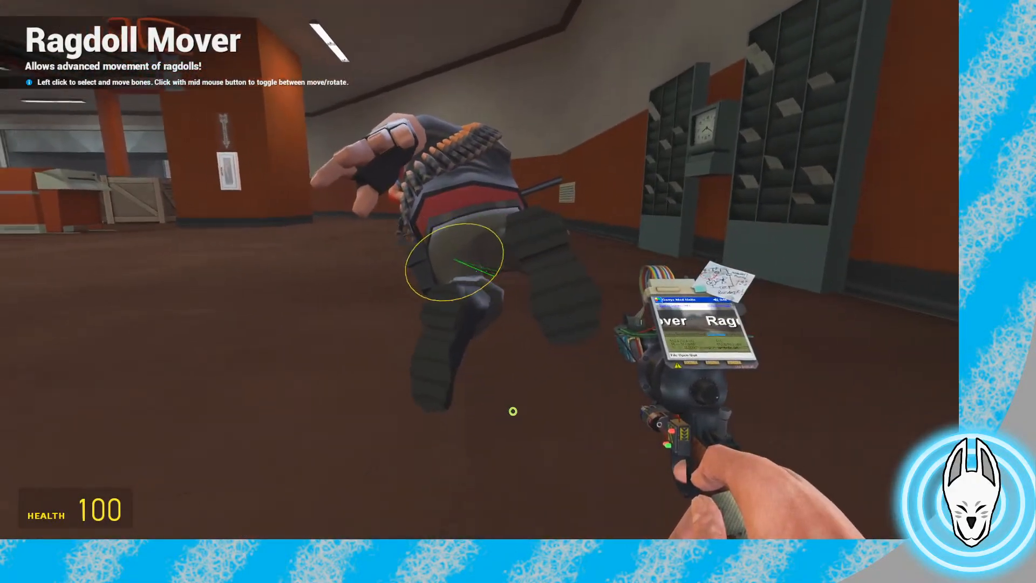
key(w)
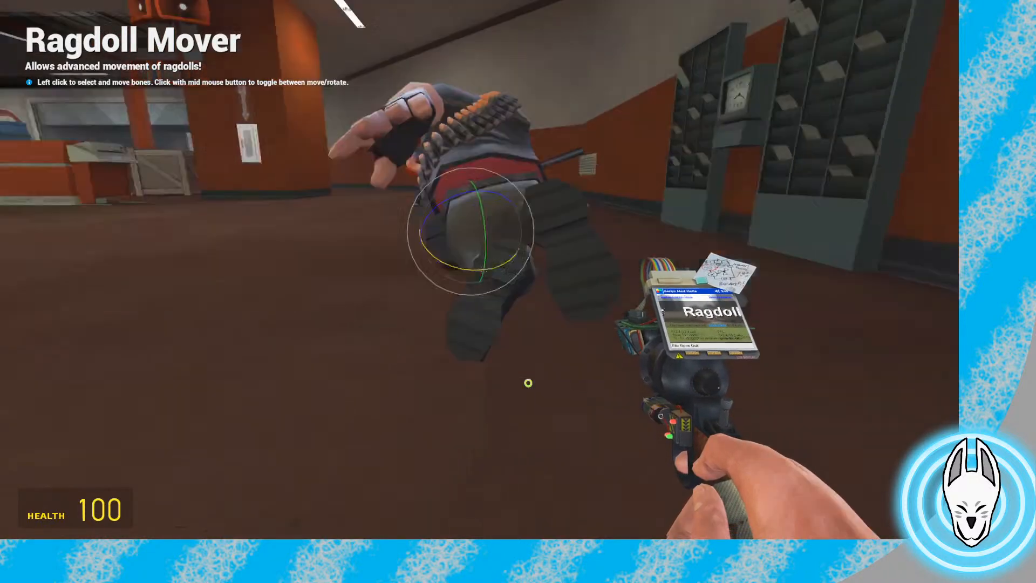
Rotate the lower leg bones of the lunging Heavy to stretch both feet out behind it
click(479, 270)
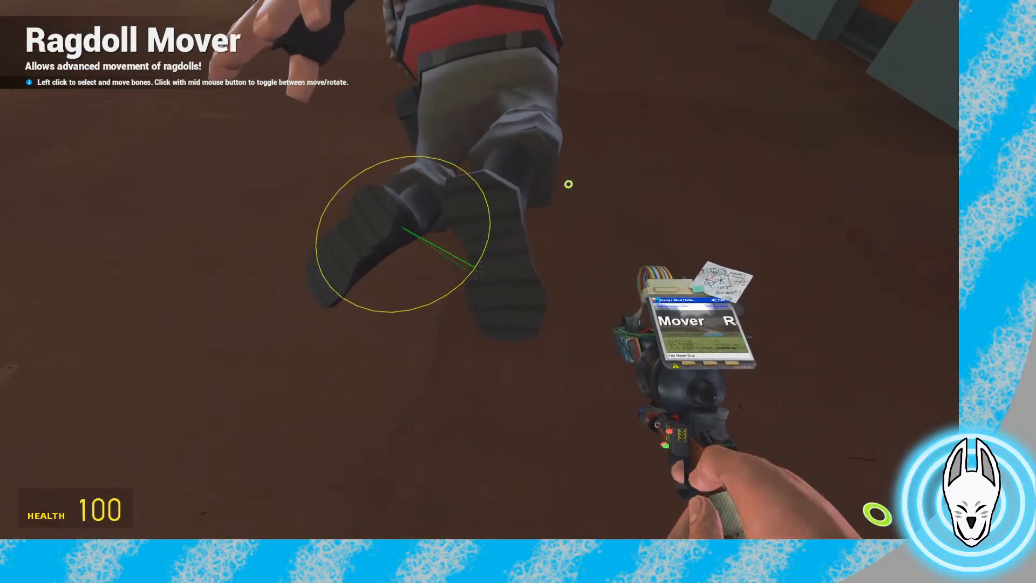
key(a)
click(481, 270)
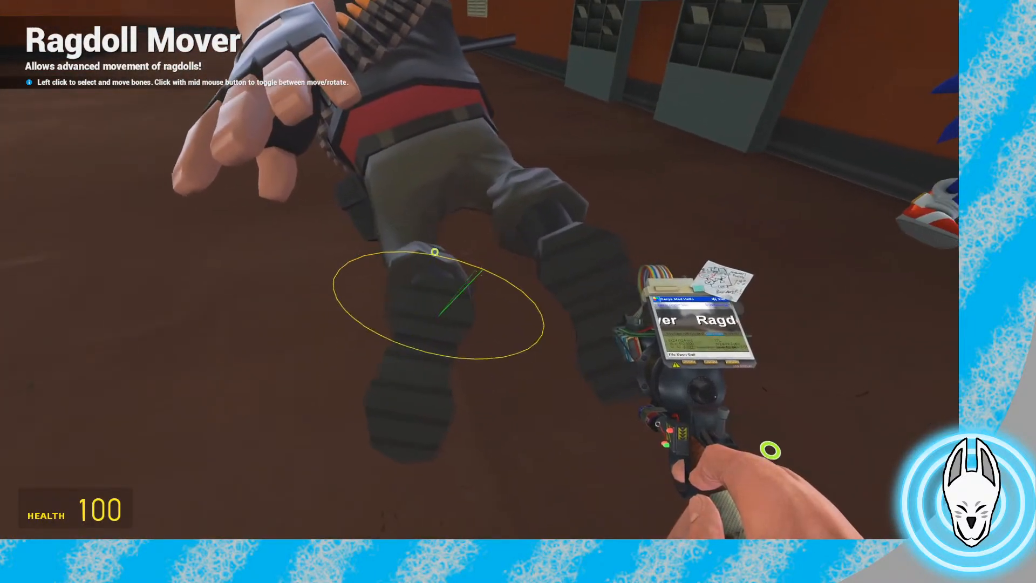
key(s)
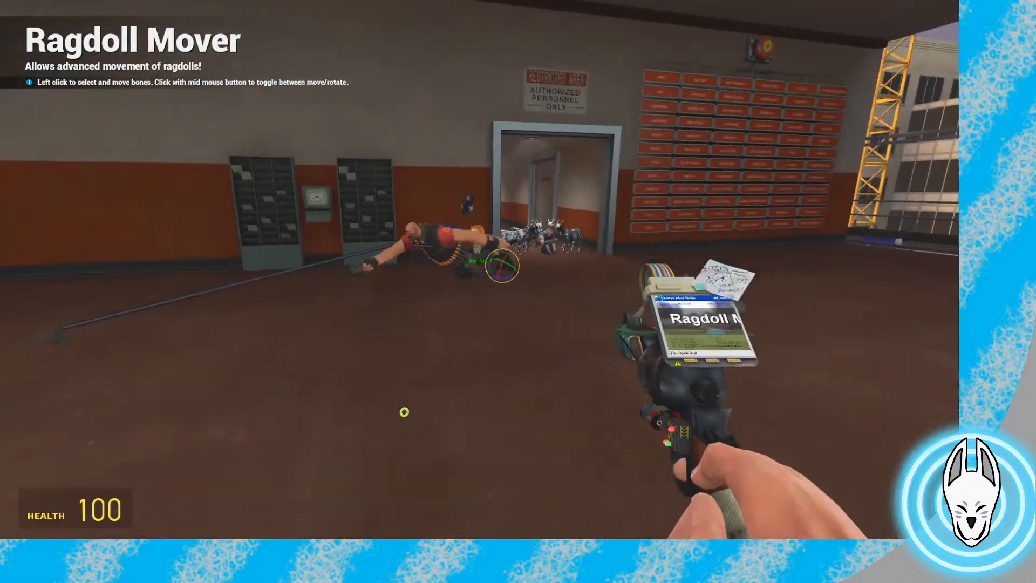
Adjust the height and tilt of the Heavy's whole body while checking the lunge from the side and front
middle_click(479, 270)
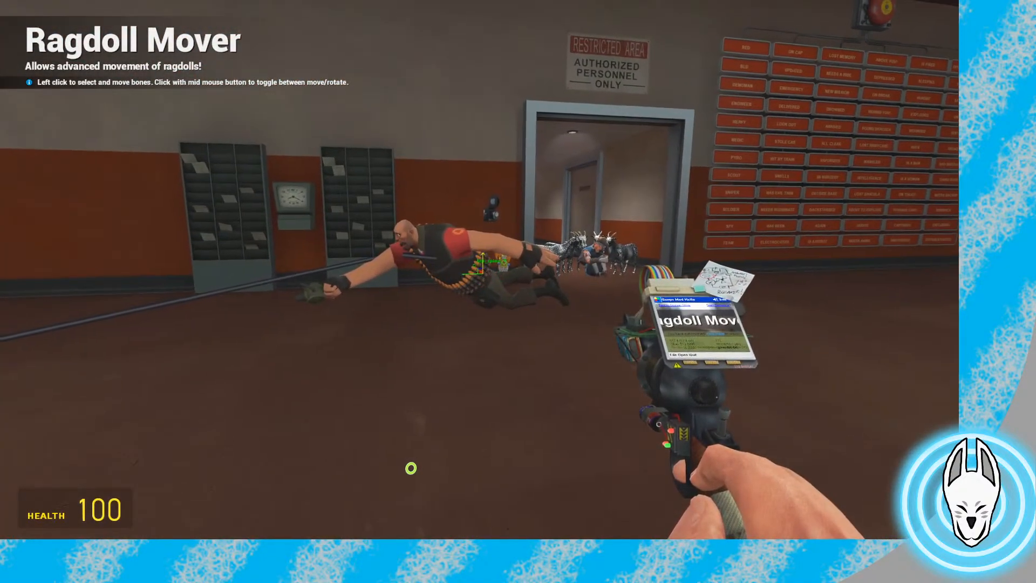
key(d)
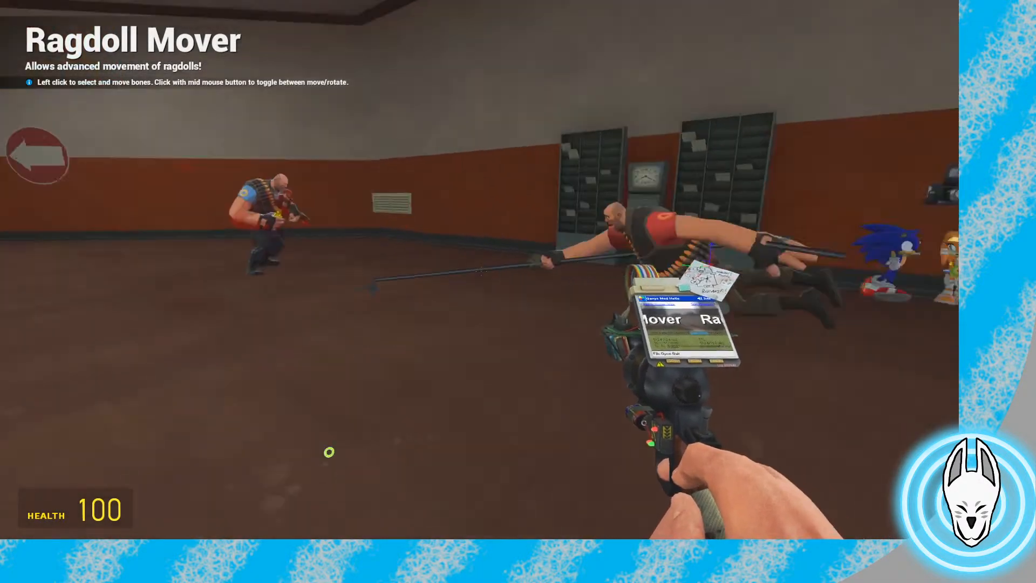
key(w)
key(s)
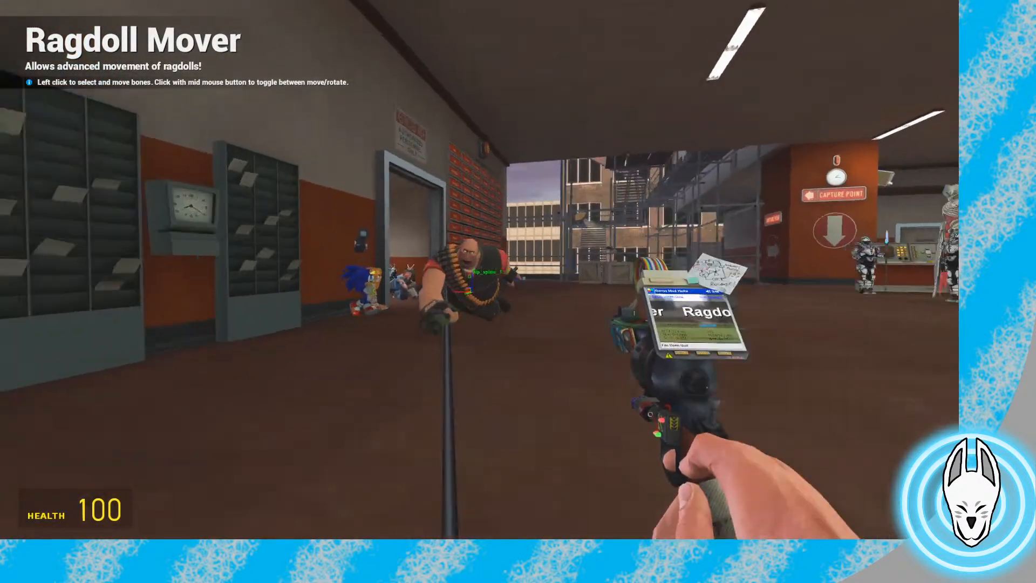
key(w)
key(a)
key(d)
key(w)
middle_click(479, 270)
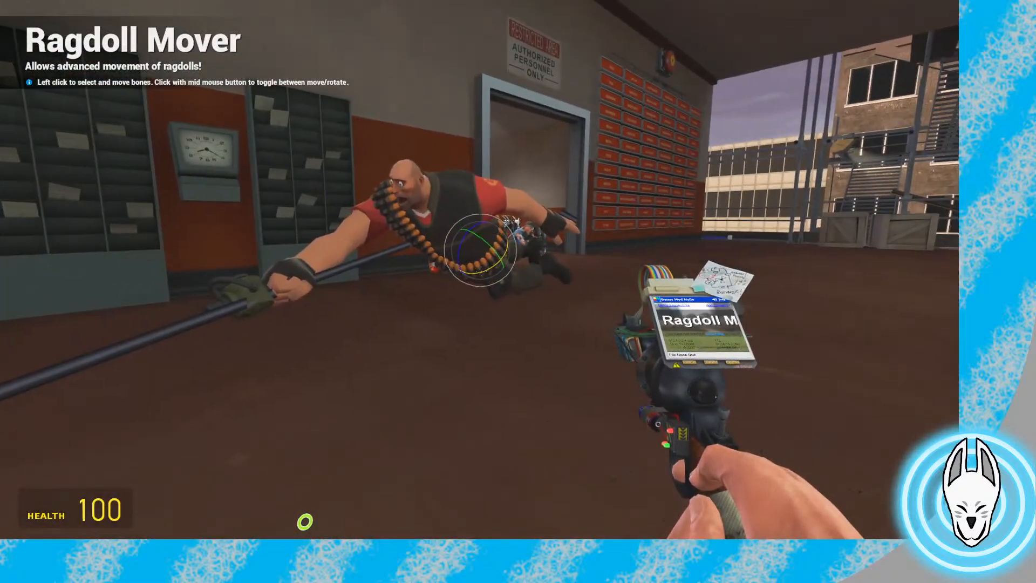
Nudge the Heavy's whole body into position beside the long pole, keeping the arms-out lunge pose
key(s)
key(d)
middle_click(480, 269)
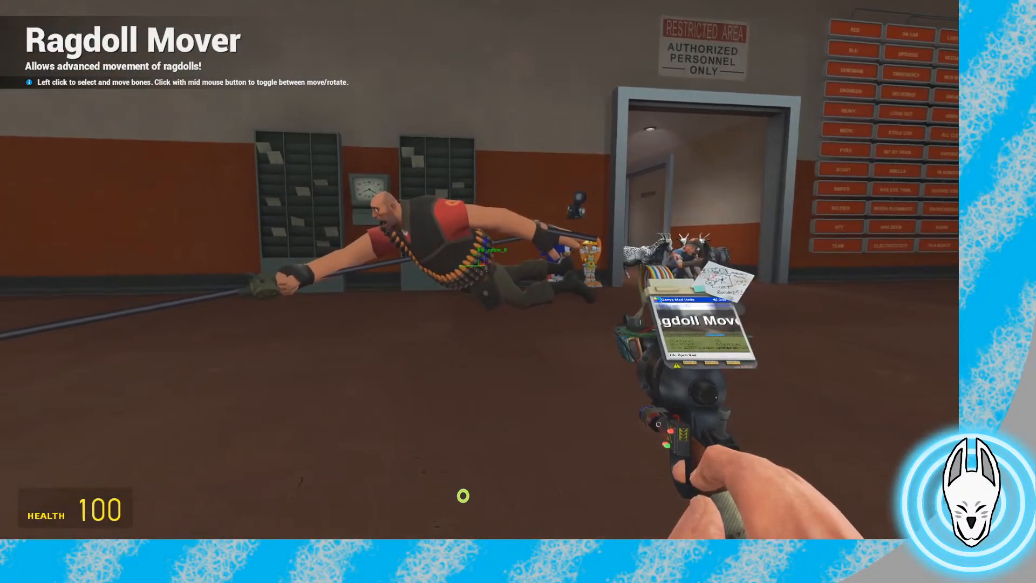
key(d)
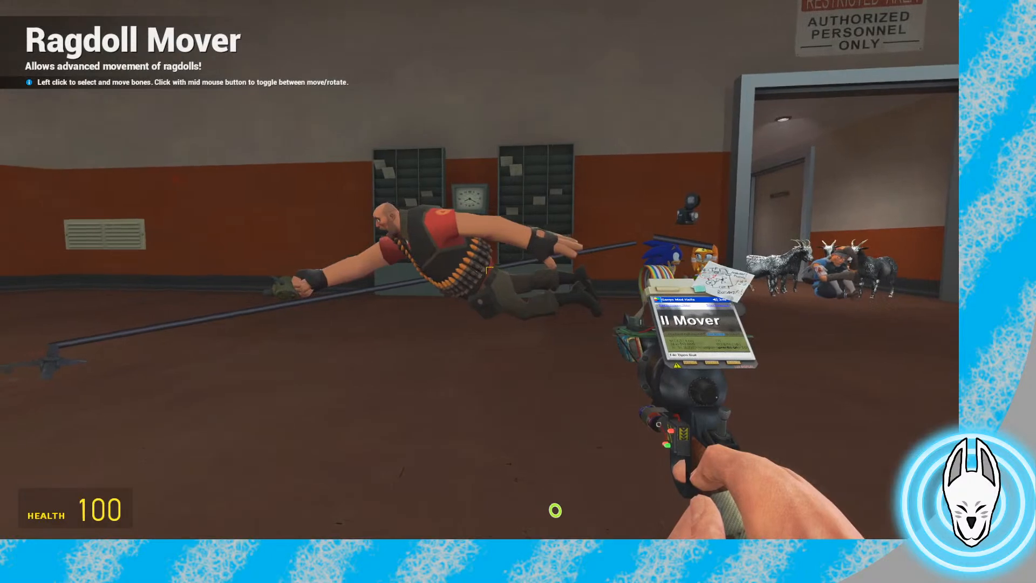
key(a)
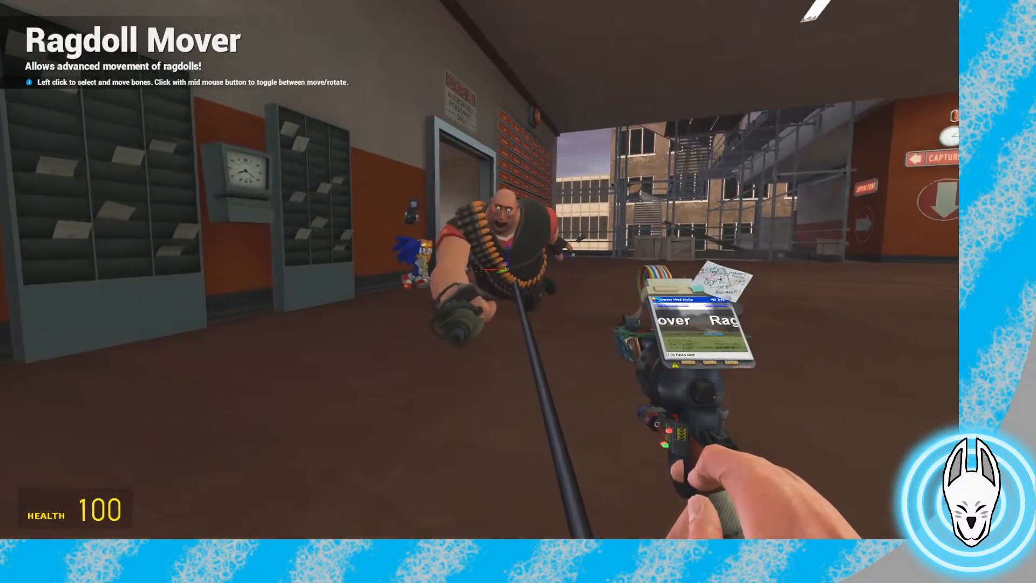
drag(489, 272, 482, 270)
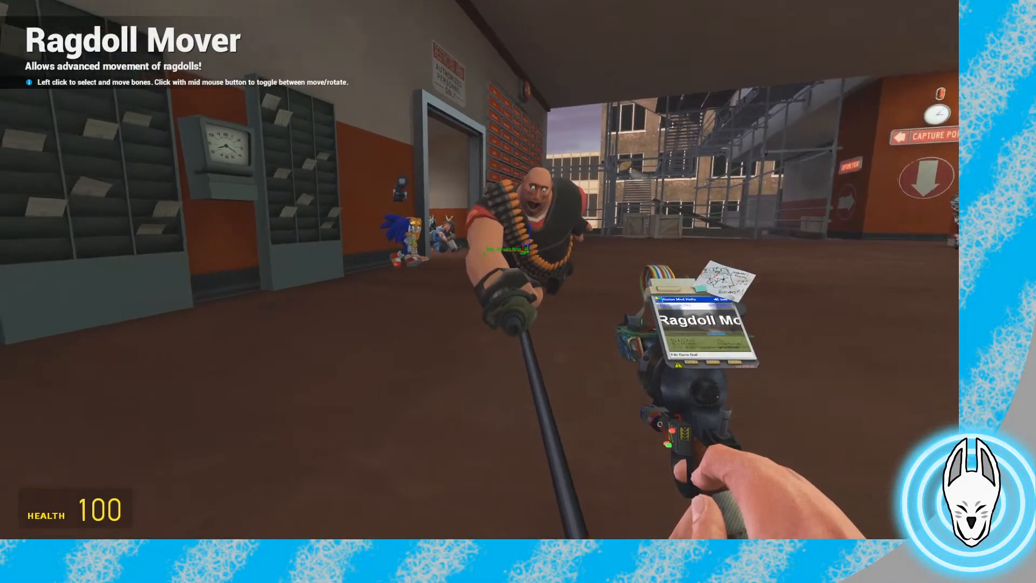
key(d)
drag(481, 272, 481, 270)
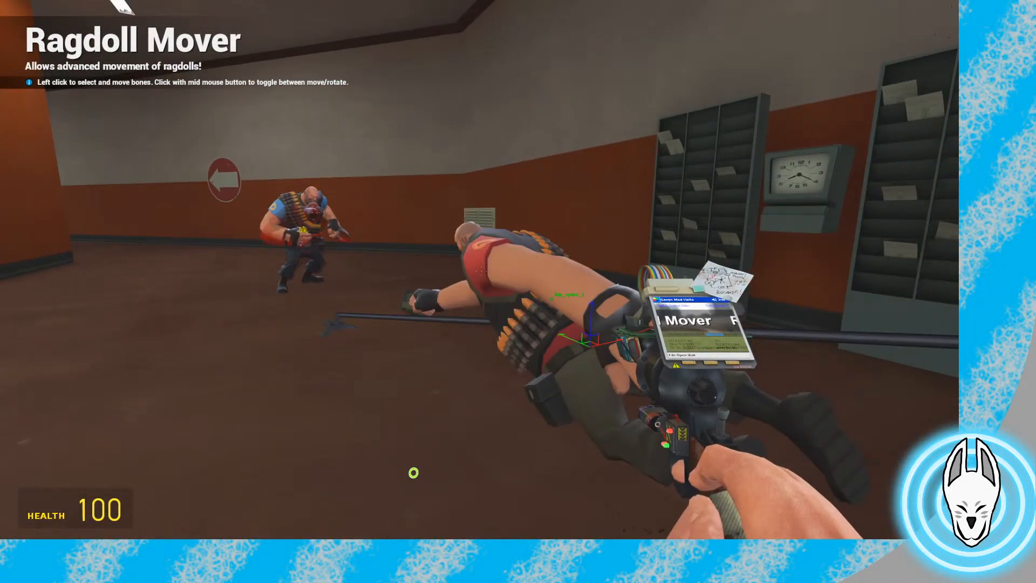
Select the lunging Heavy in Stop Motion Helper, key its pose at frame 4, remove its frame 0 keyframe, and advance past frame 4
key(c)
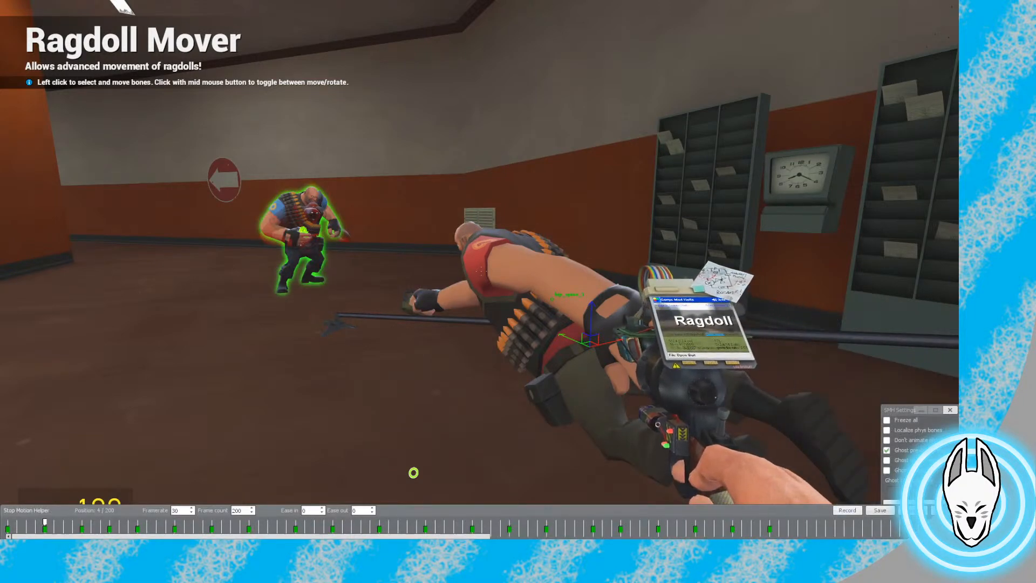
click(481, 271)
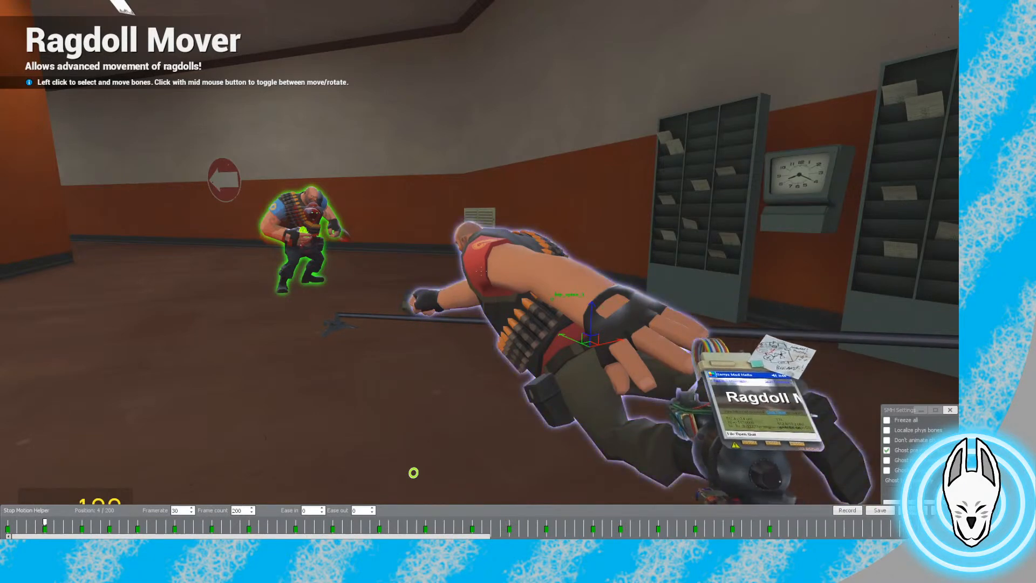
click(480, 270)
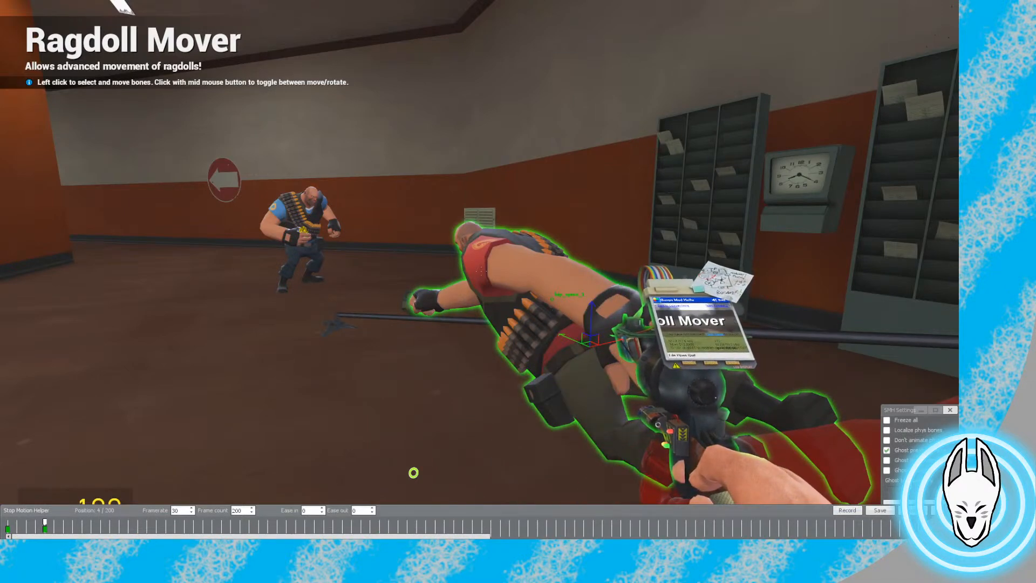
key(Left)
key(Left)
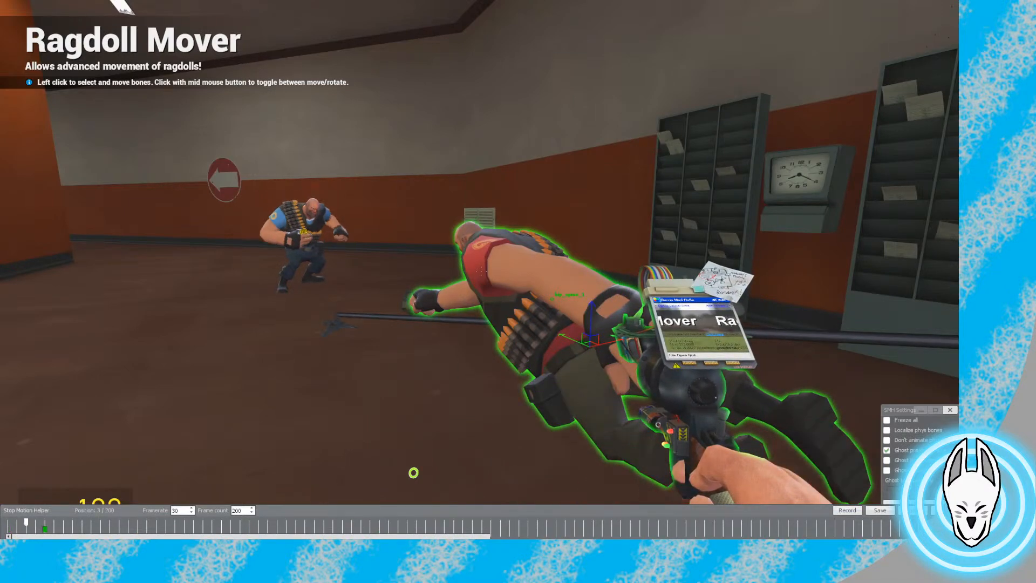
key(Right)
key(Right)
key(Right)
key(Right)
key(Right)
key(Right)
key(Right)
Move the lunging Heavy forward along the pole, away from its previous keyframe's ghost
key(q)
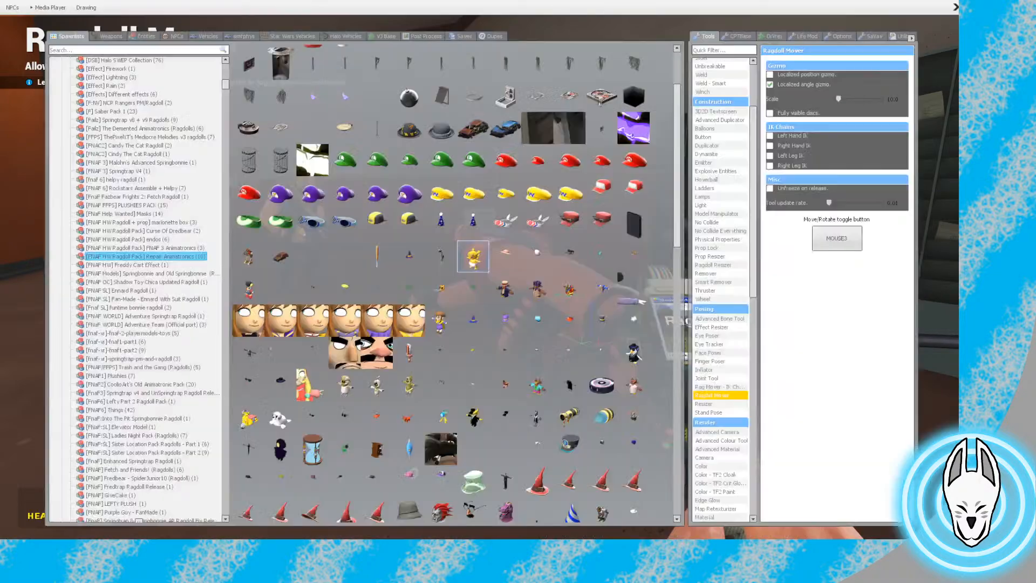
key(q)
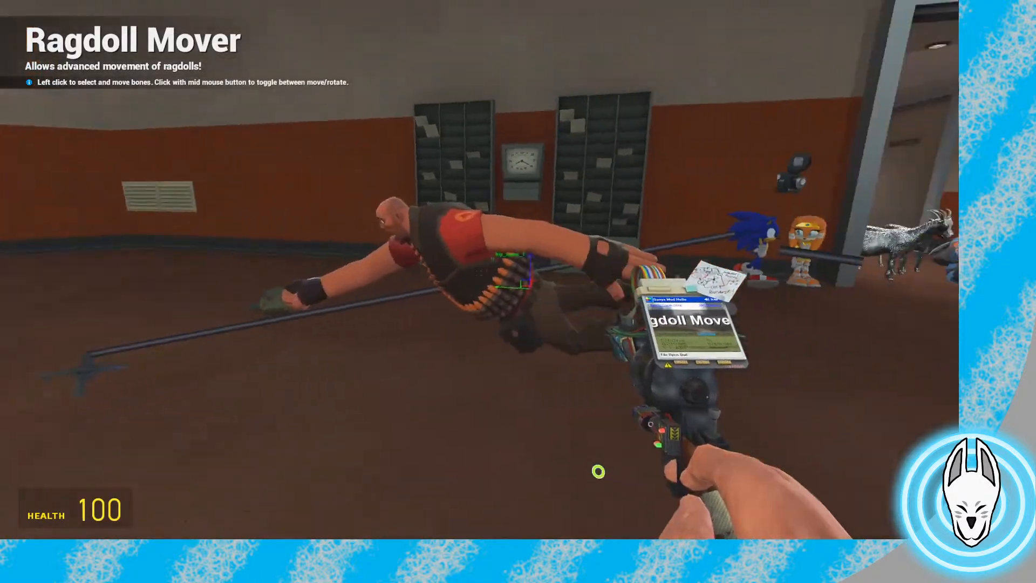
key(w)
drag(480, 269, 229, 301)
key(a)
key(w)
Rotate the Heavy's body so it dives headfirst toward the floor with the legs raised behind
middle_click(479, 270)
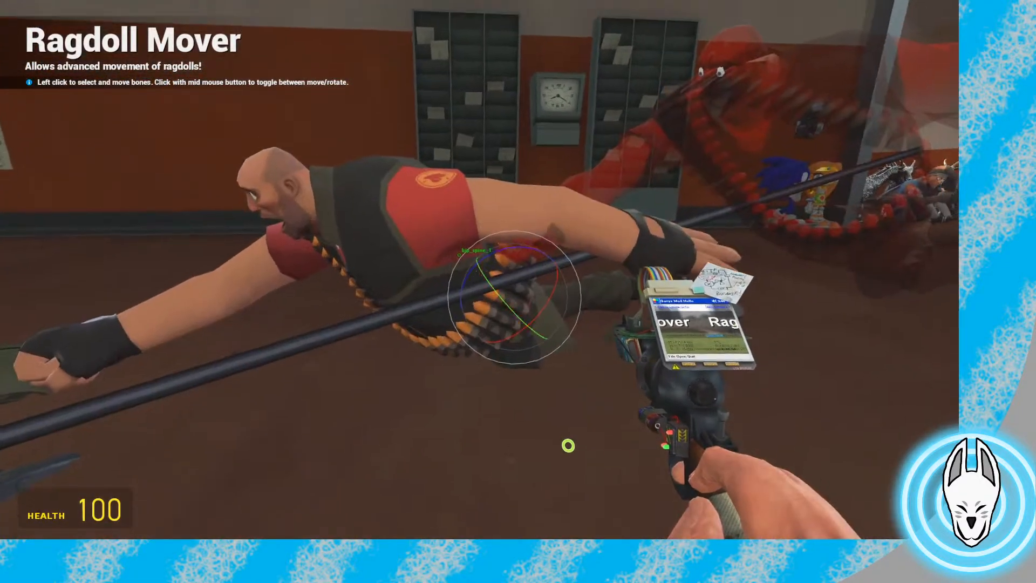
drag(480, 271, 282, 306)
key(a)
key(w)
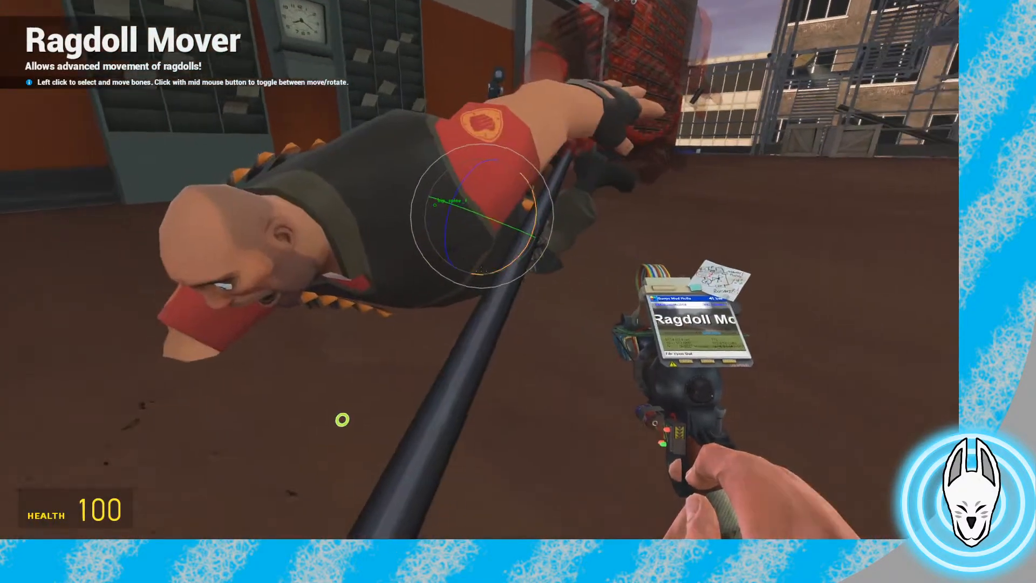
drag(482, 270, 481, 259)
key(d)
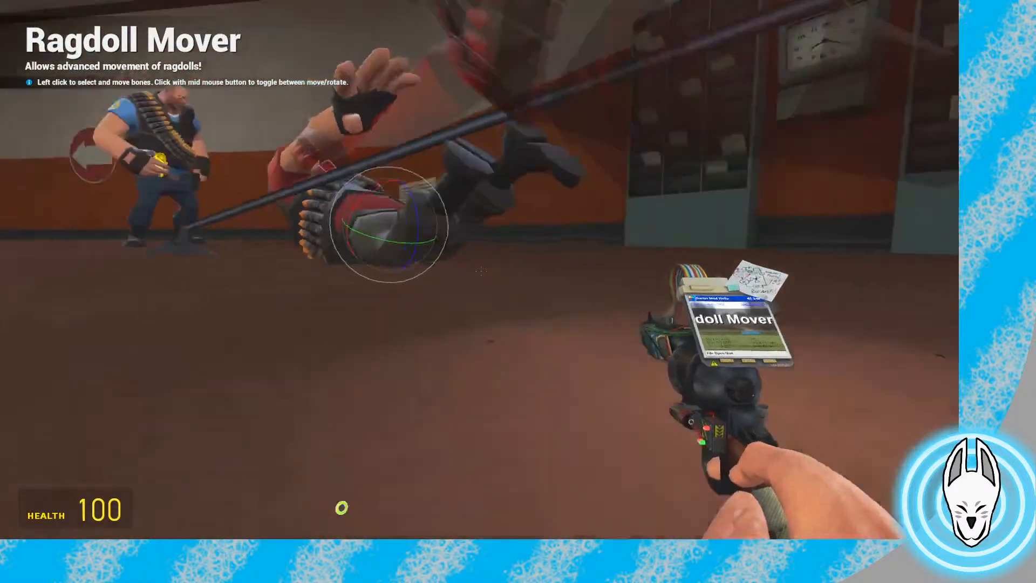
key(w)
key(a)
key(s)
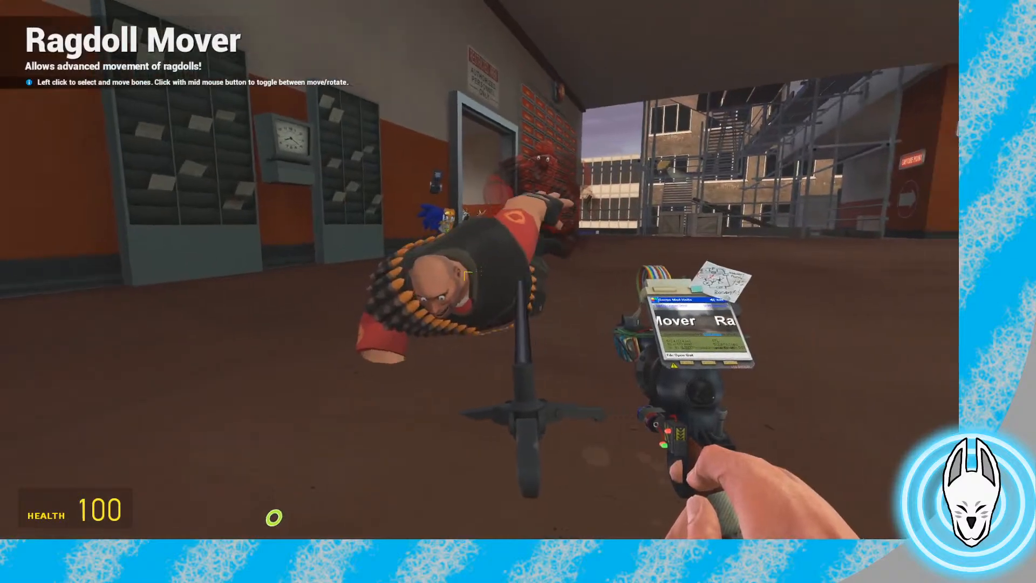
Shift the diving Heavy sideways so its body lines up with the long pole
drag(479, 271, 533, 271)
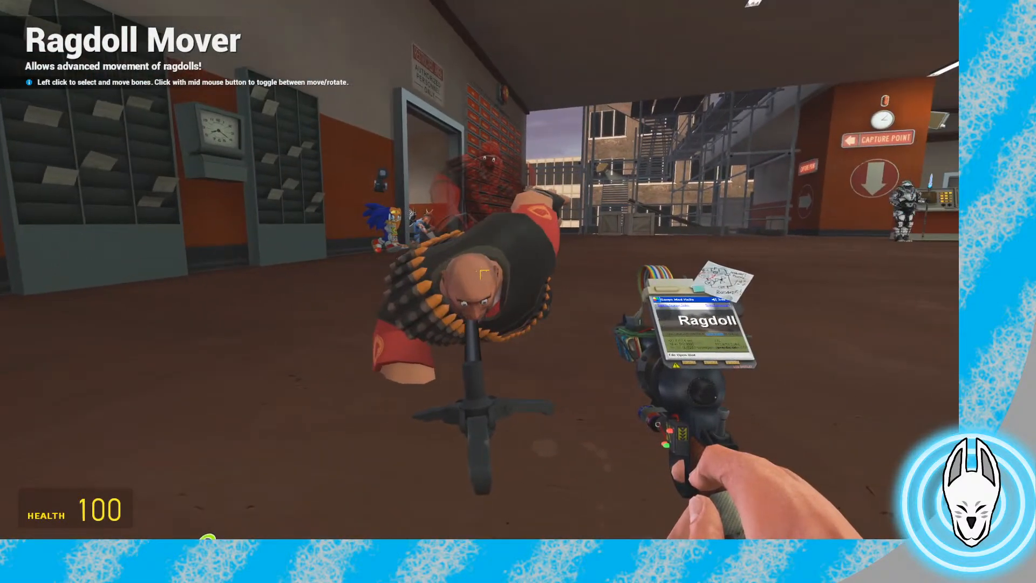
key(d)
key(s)
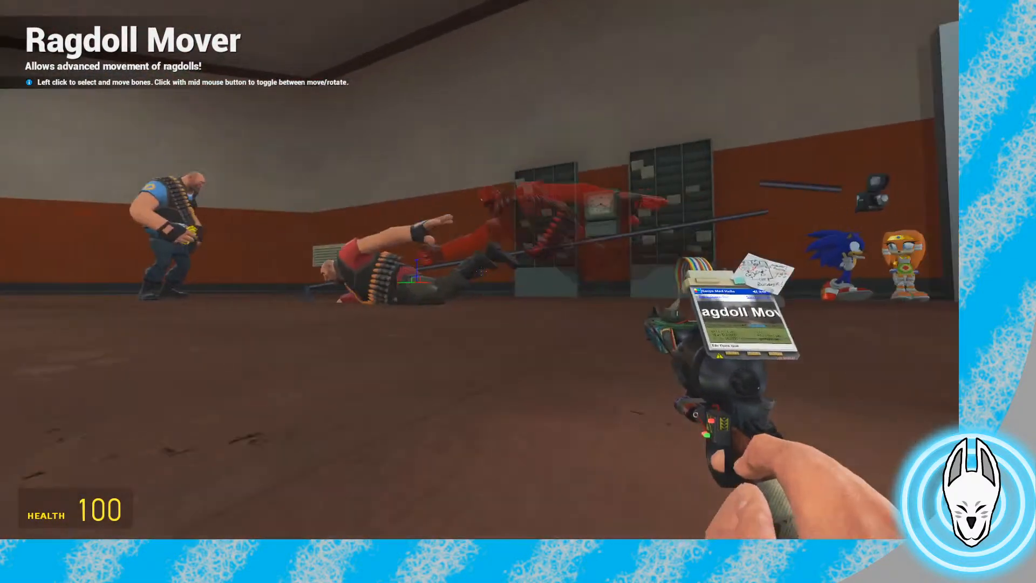
key(w)
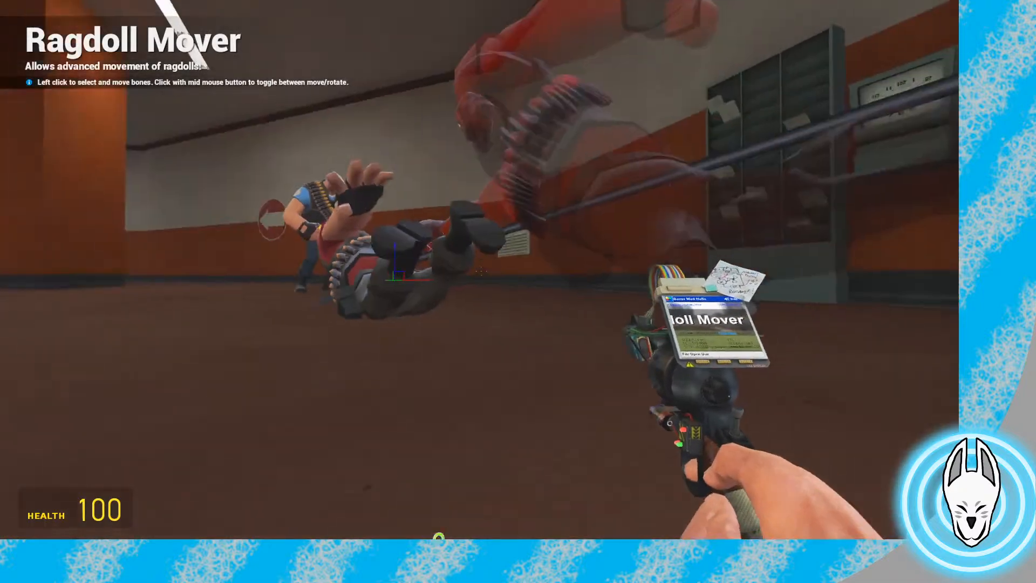
Rotate the diving Heavy's thigh and lower leg so the bent legs trail behind the body
click(480, 270)
middle_click(480, 270)
key(w)
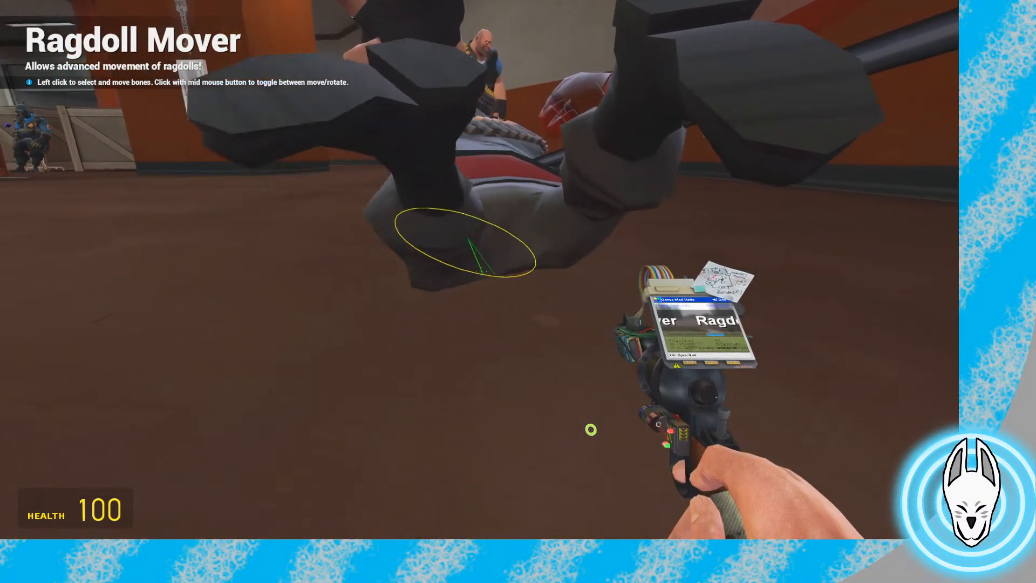
middle_click(480, 270)
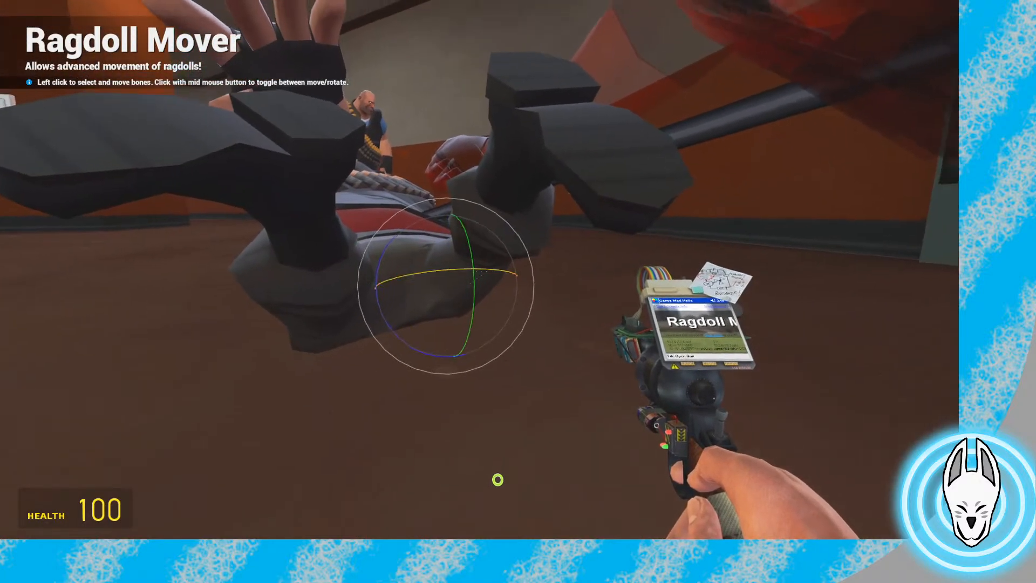
drag(499, 498, 495, 476)
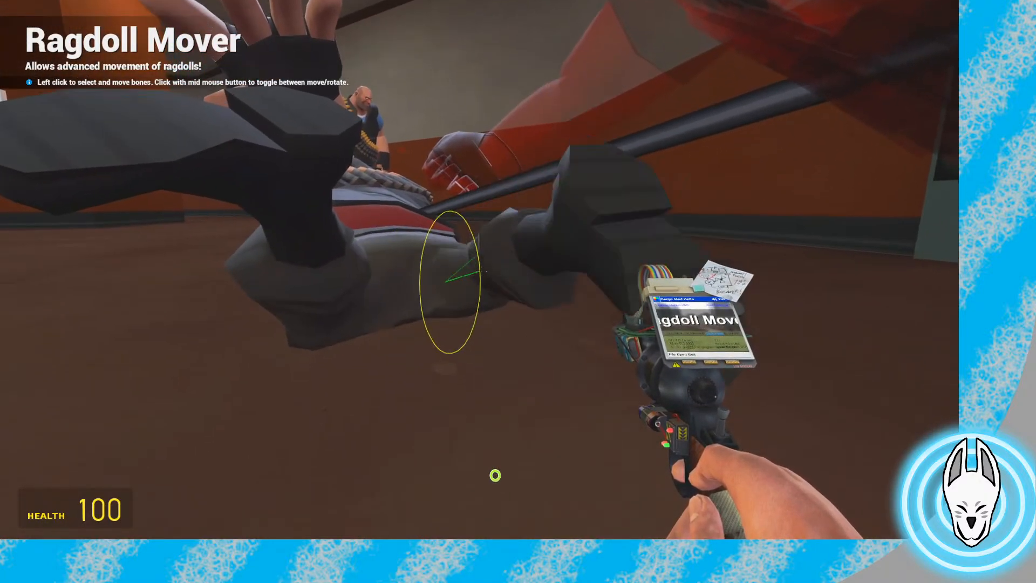
click(482, 271)
middle_click(482, 270)
key(s)
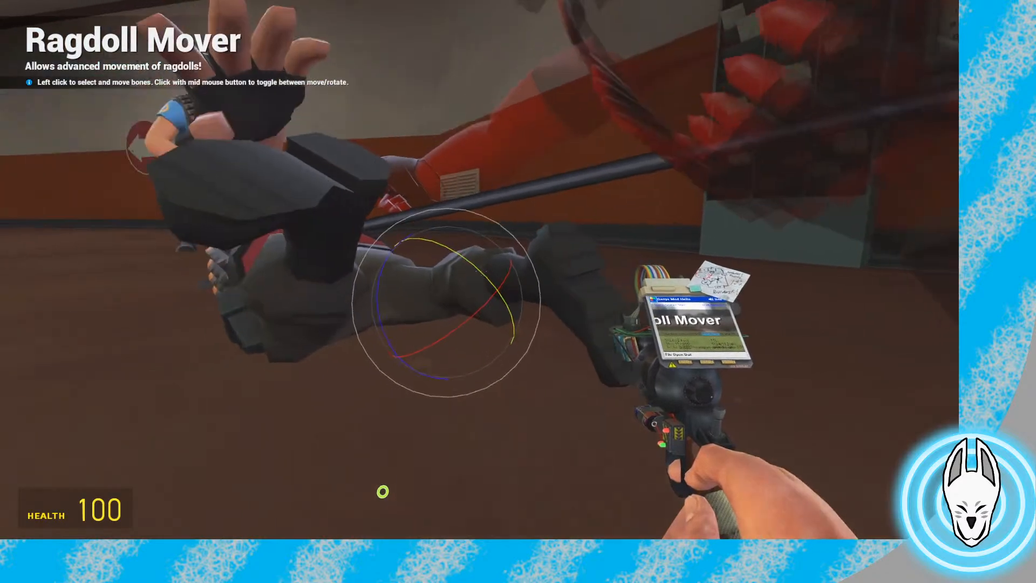
drag(392, 497, 421, 505)
key(s)
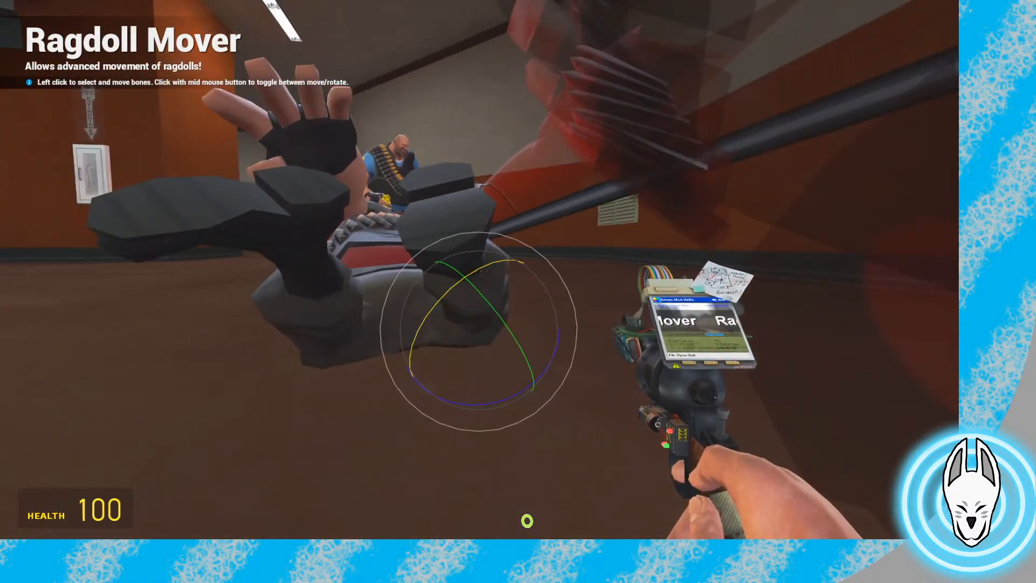
Rotate the Heavy's torso so the chest stretches level above the floor behind the pole's stand
key(a)
key(a)
key(w)
middle_click(479, 270)
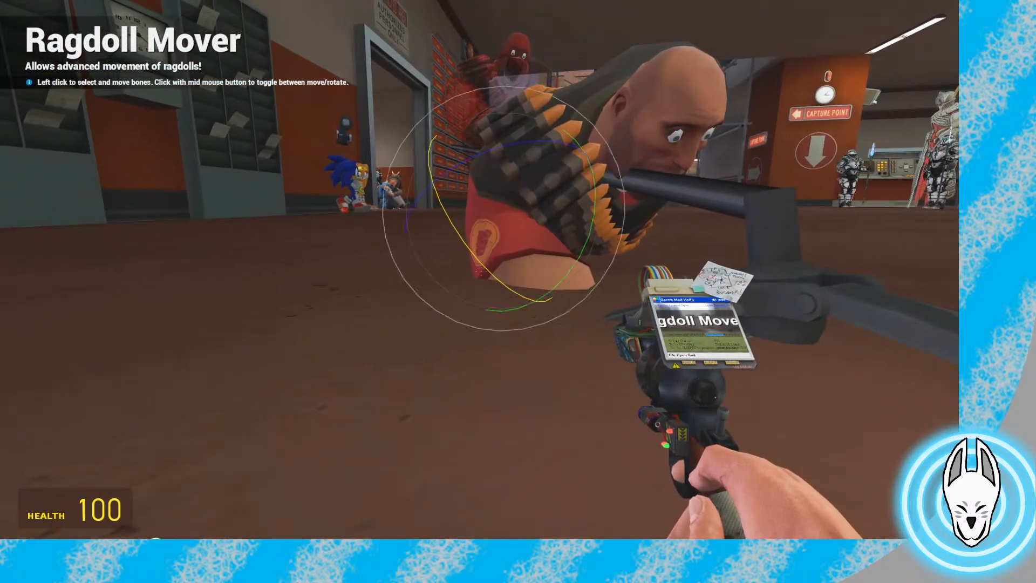
click(481, 271)
middle_click(480, 271)
key(d)
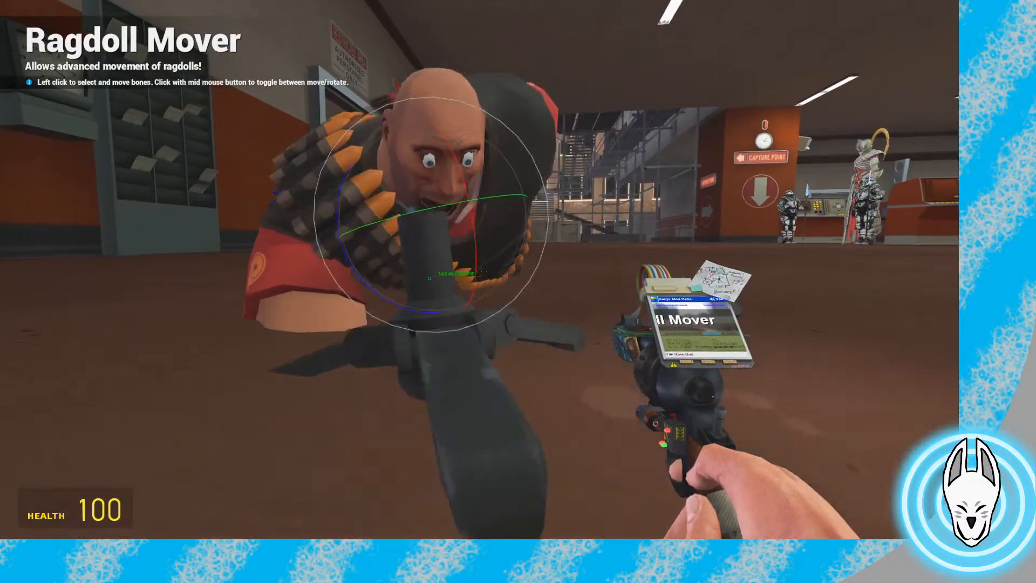
key(w)
middle_click(480, 271)
key(s)
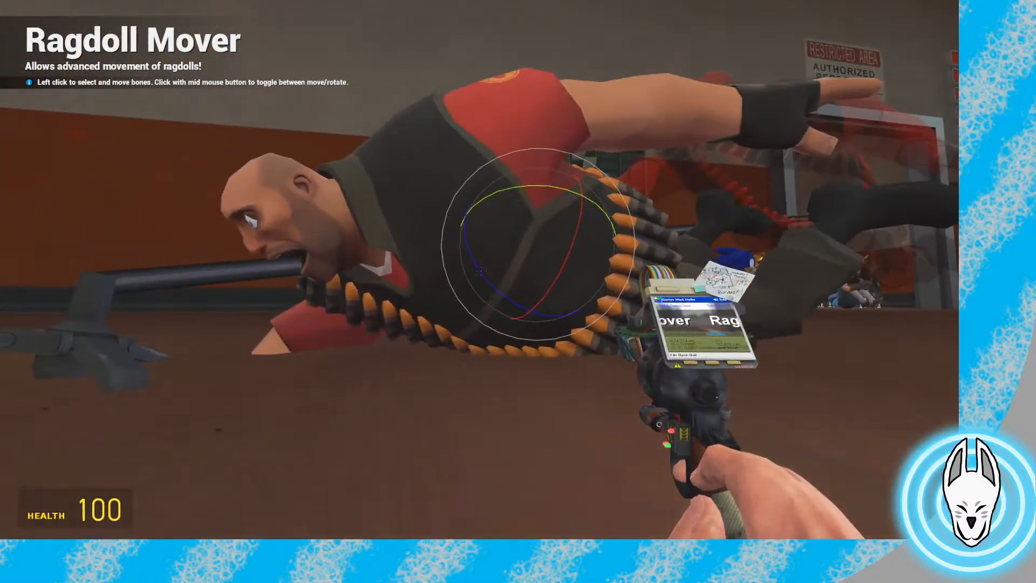
Tilt the Heavy's upper body downward so the head faces the floor beside the pole
scroll(479, 271, up, 1)
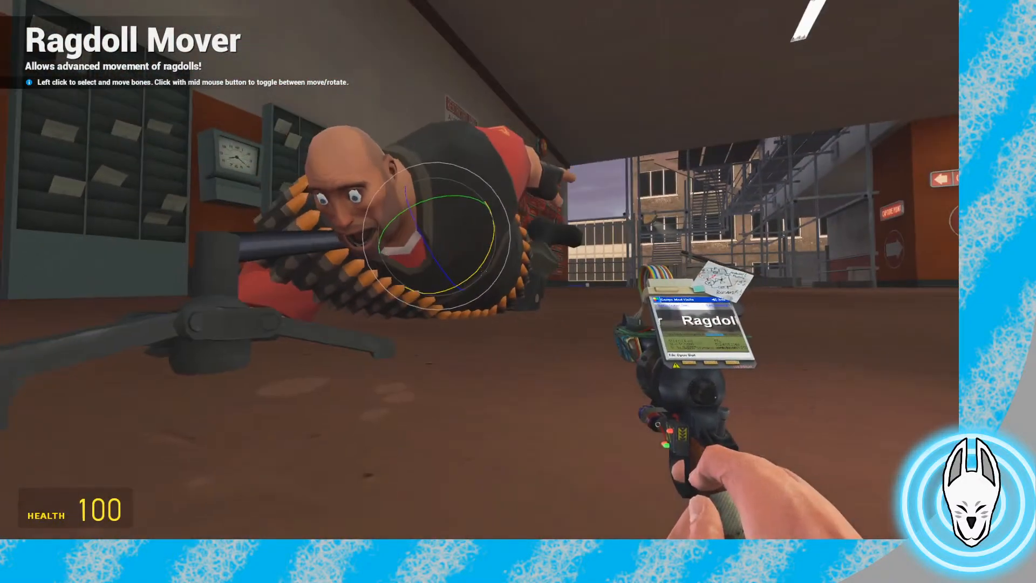
key(d)
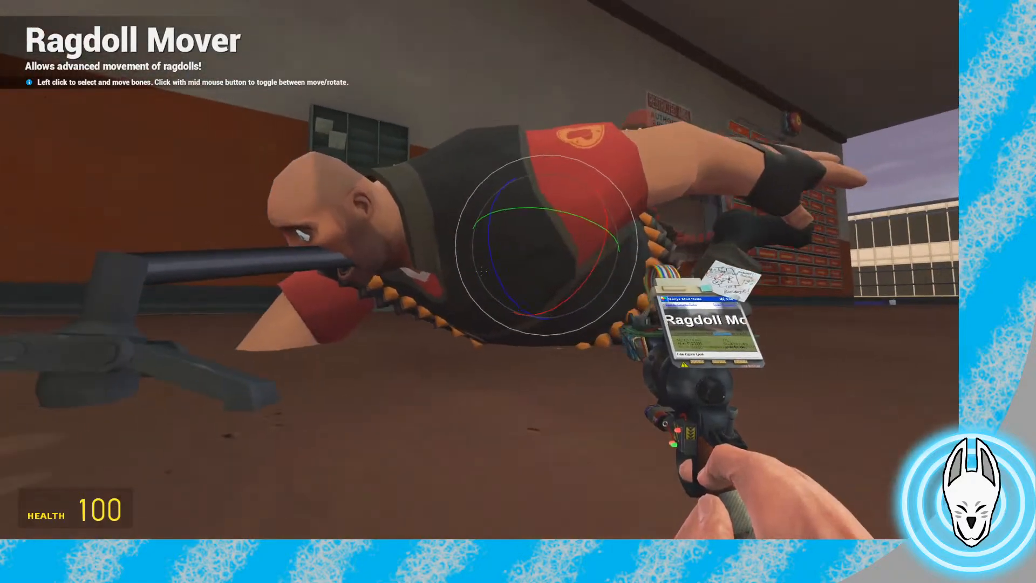
key(s)
click(480, 271)
drag(480, 272, 481, 269)
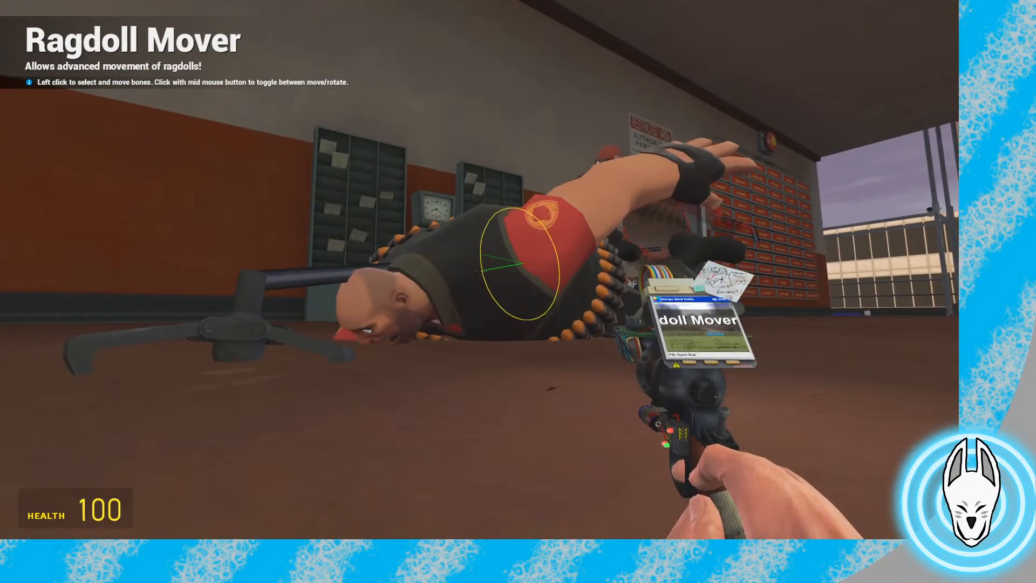
key(a)
Raise the Heavy's arm holding the green device out of the floor and stretch it forward
middle_click(481, 271)
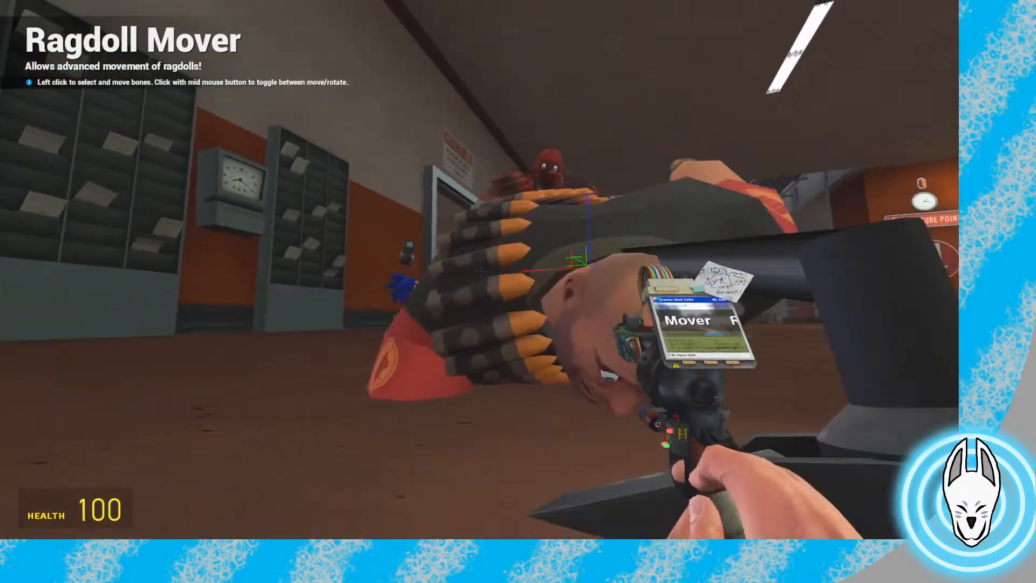
key(a)
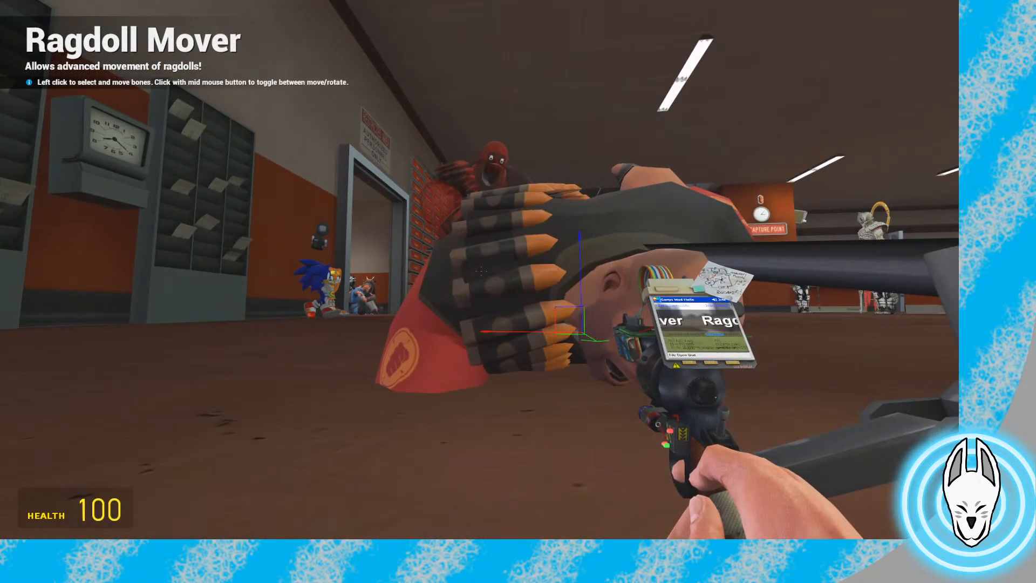
key(s)
middle_click(480, 271)
drag(481, 271, 480, 271)
key(d)
key(a)
key(s)
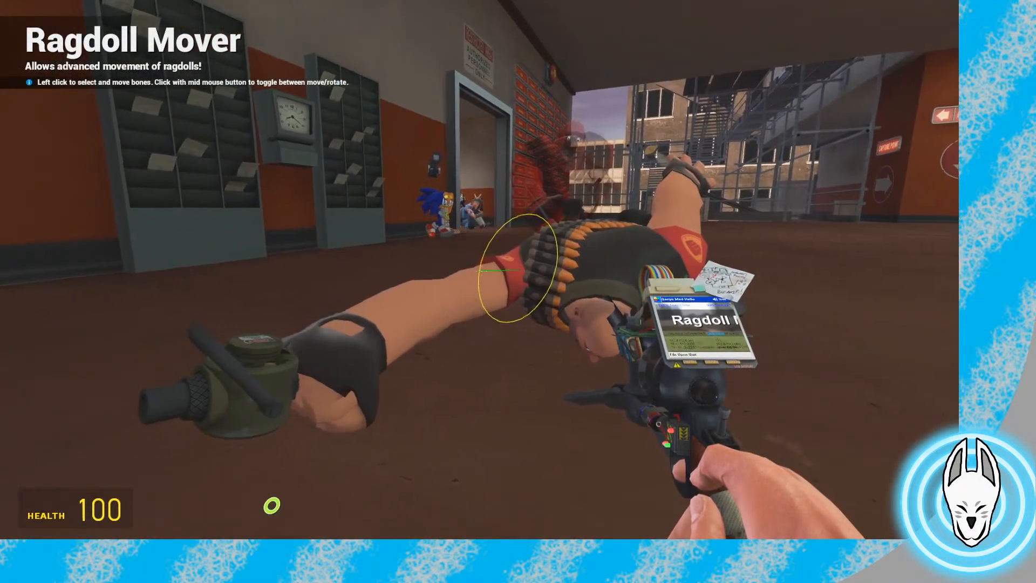
Bend the device-holding arm at the elbow so the hand comes in beside the pole's stand
click(481, 270)
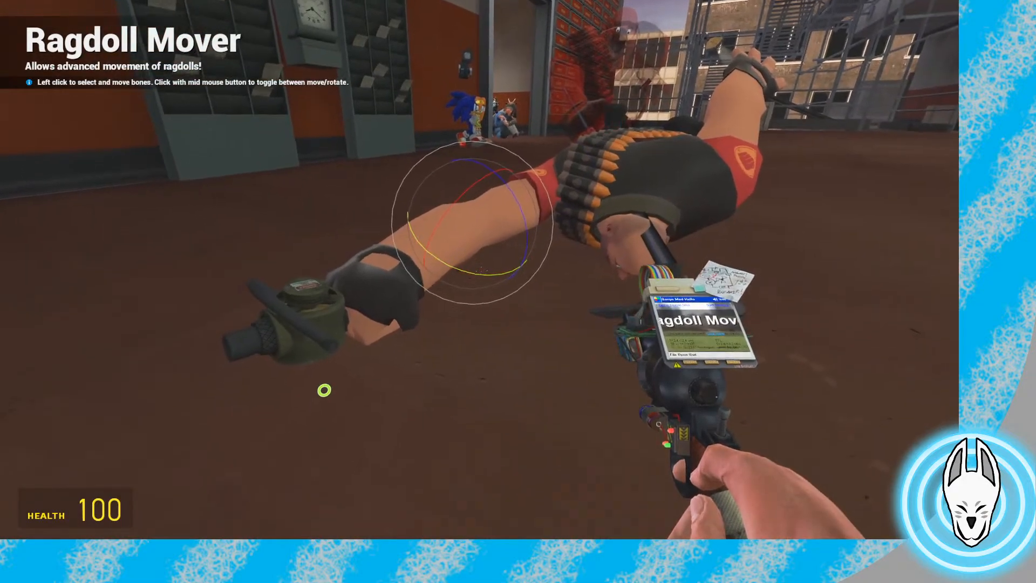
drag(481, 271, 482, 270)
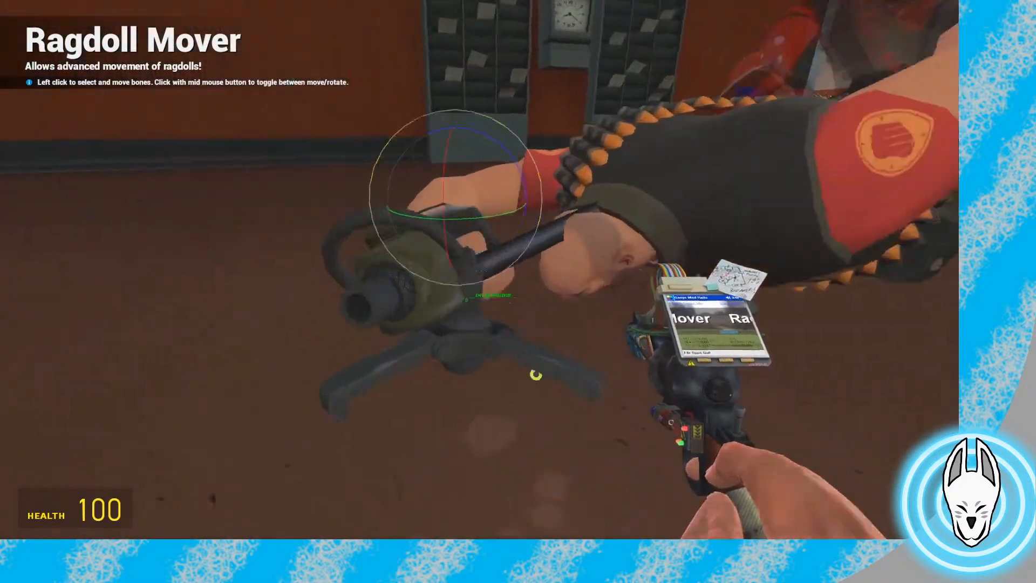
middle_click(553, 450)
middle_click(552, 450)
drag(480, 271, 482, 270)
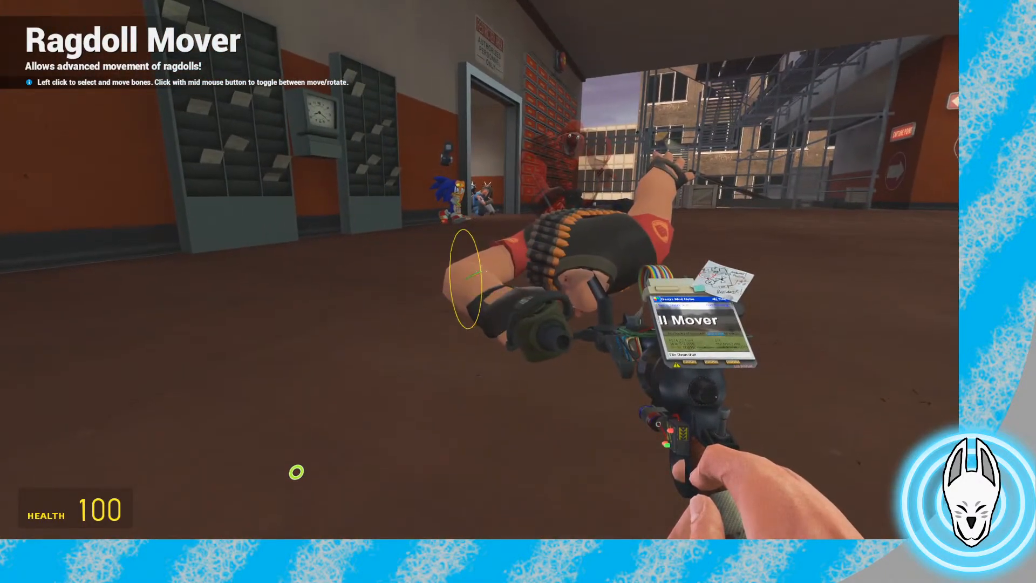
Rotate the Heavy's free arm at the shoulder so it swings up above the back
key(d)
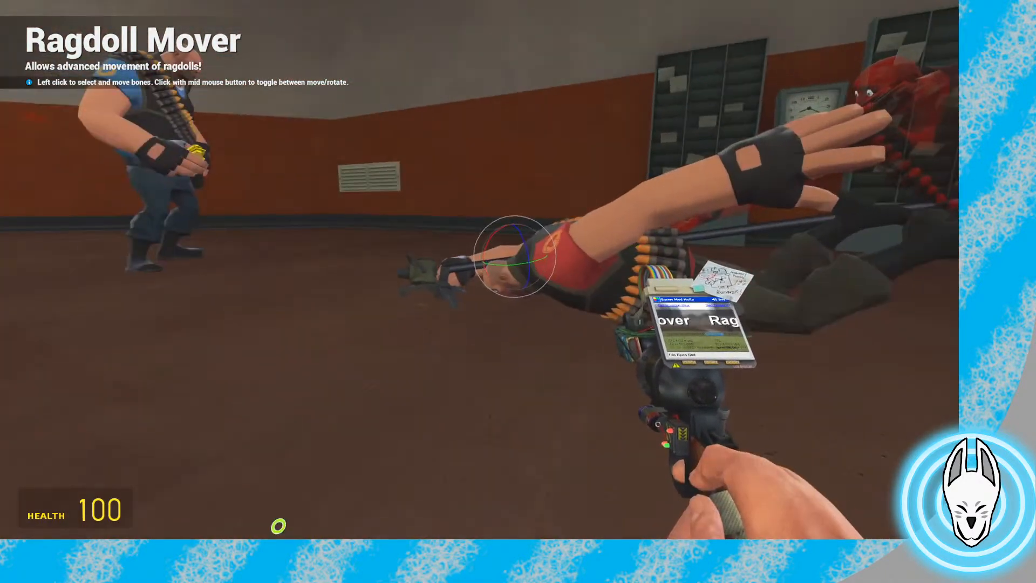
middle_click(482, 271)
key(w)
key(a)
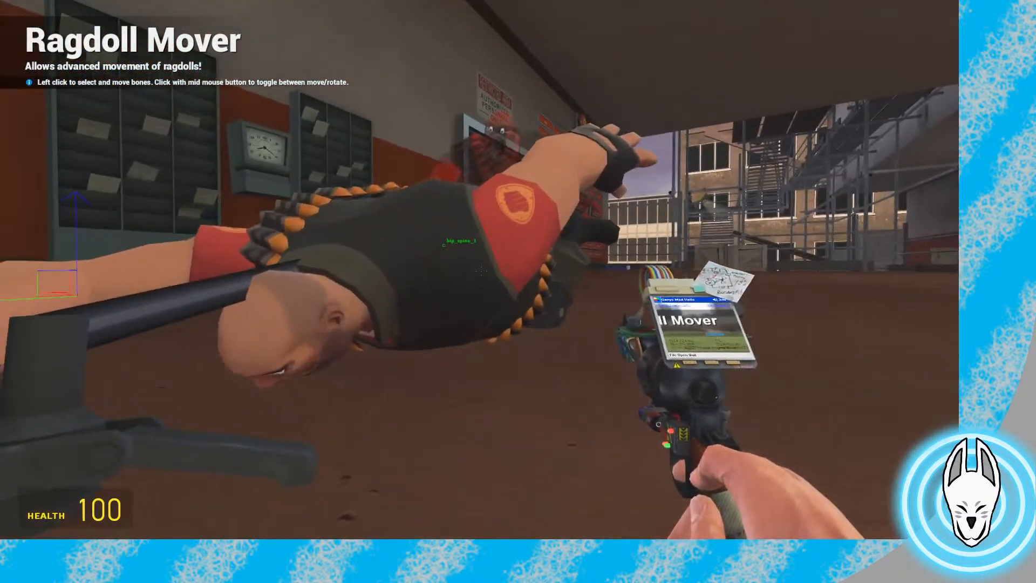
key(a)
click(482, 271)
middle_click(481, 271)
drag(482, 271, 481, 271)
key(d)
key(a)
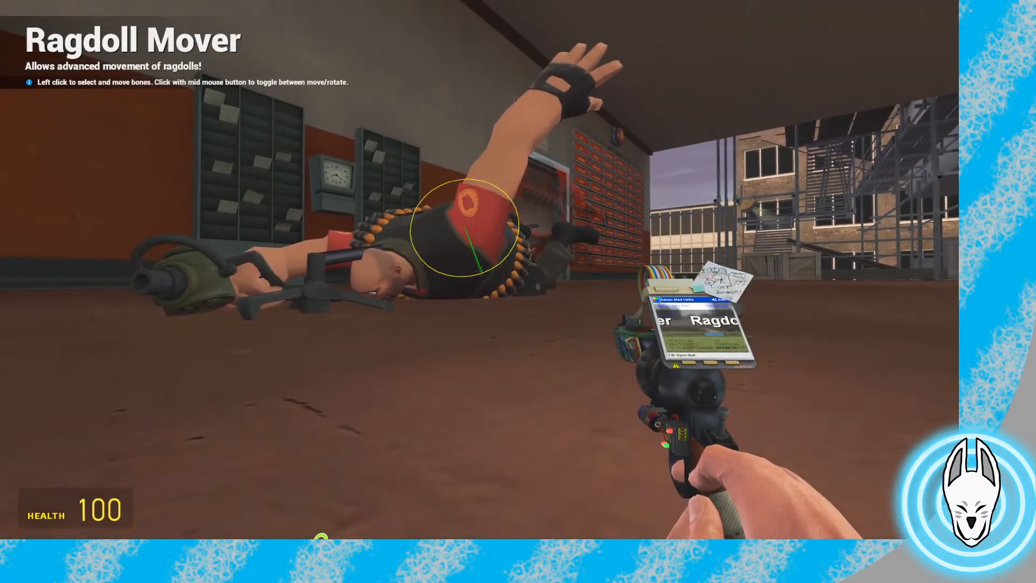
drag(479, 269, 480, 269)
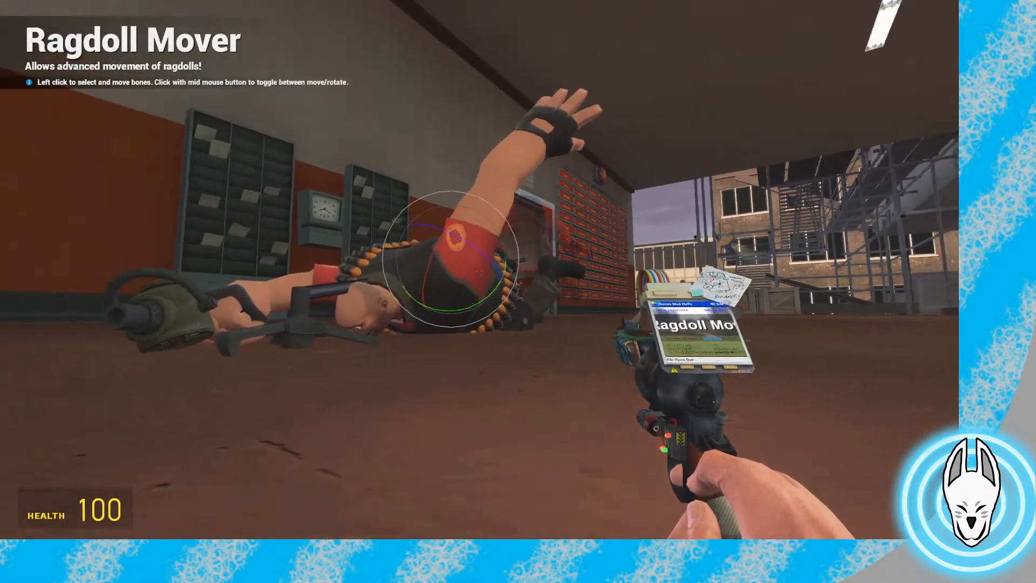
key(w)
Bend the raised arm's forearm so the open hand trails back toward the legs
click(481, 270)
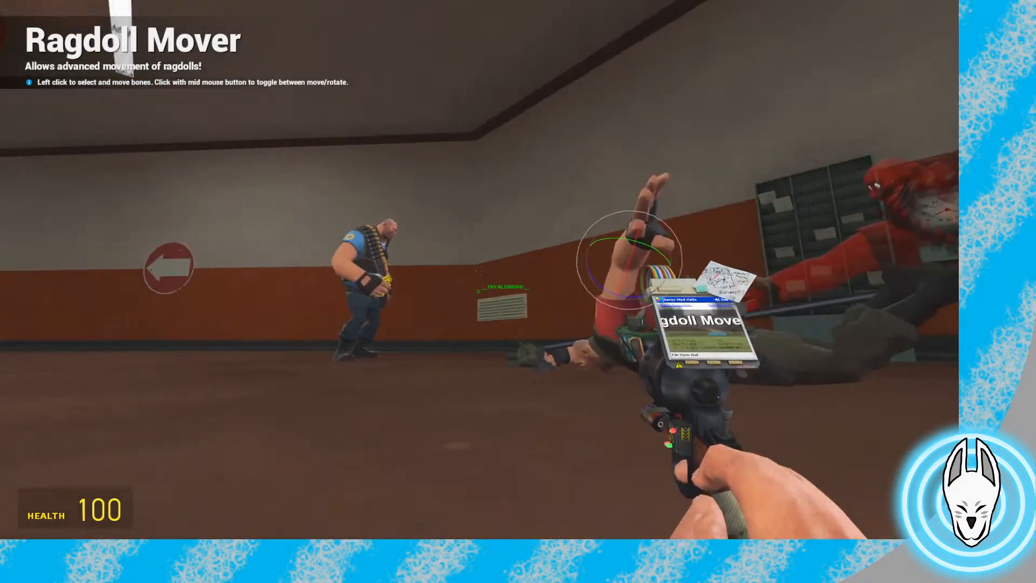
key(d)
key(w)
middle_click(479, 271)
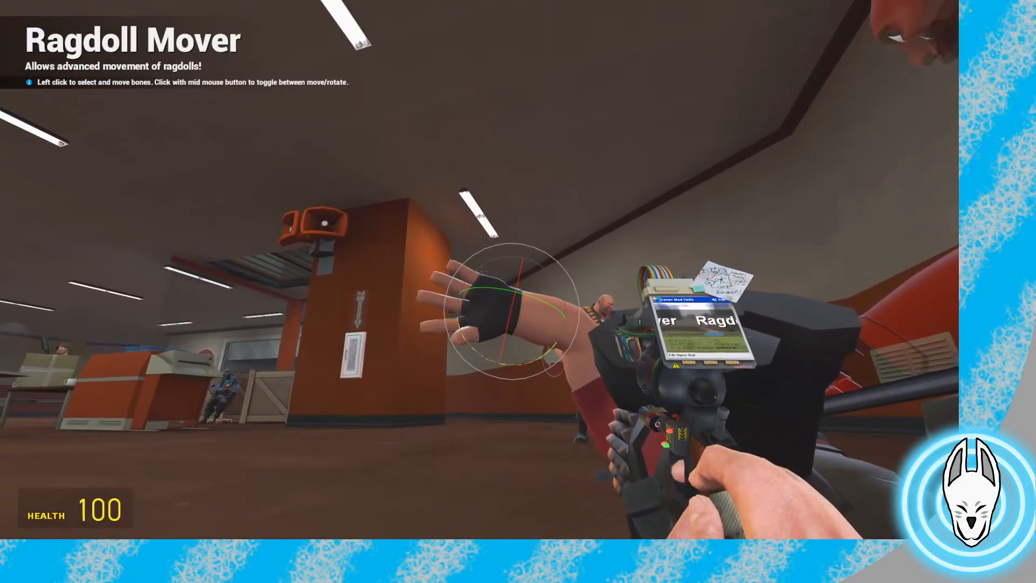
key(a)
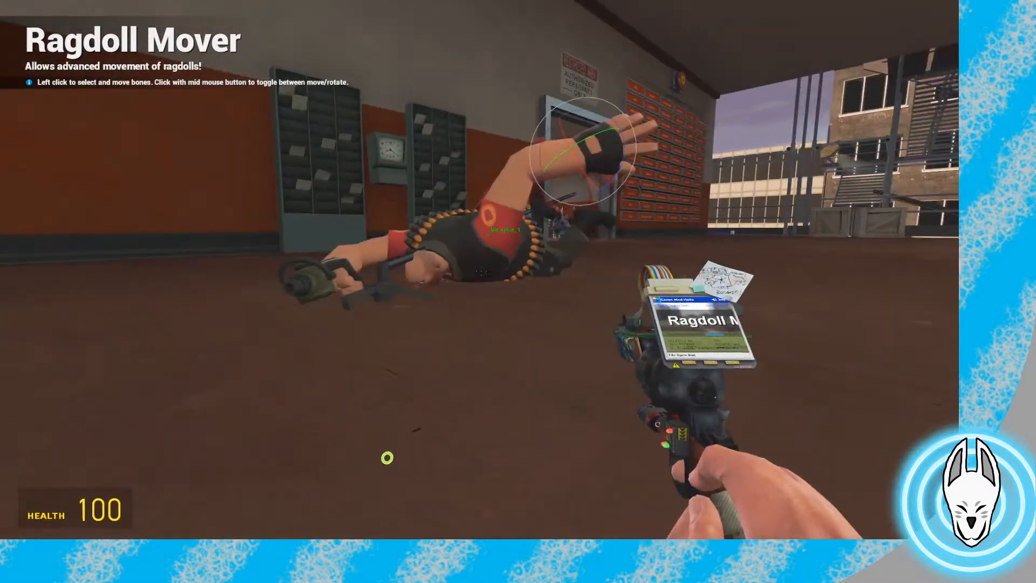
key(d)
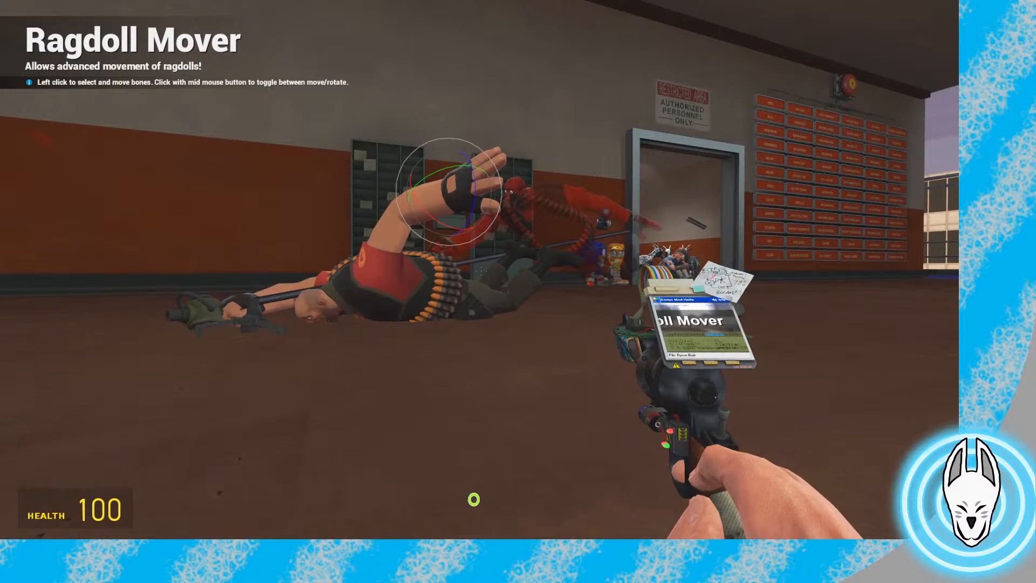
Switch to the Finger Poser tool and record a keyframe of the Heavy's dive pose at frame 9
key(w)
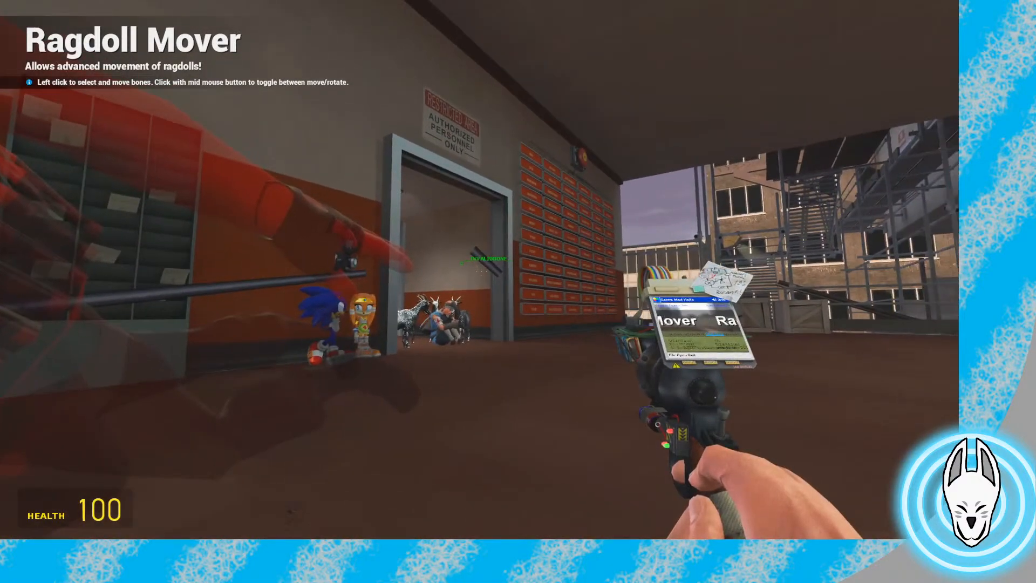
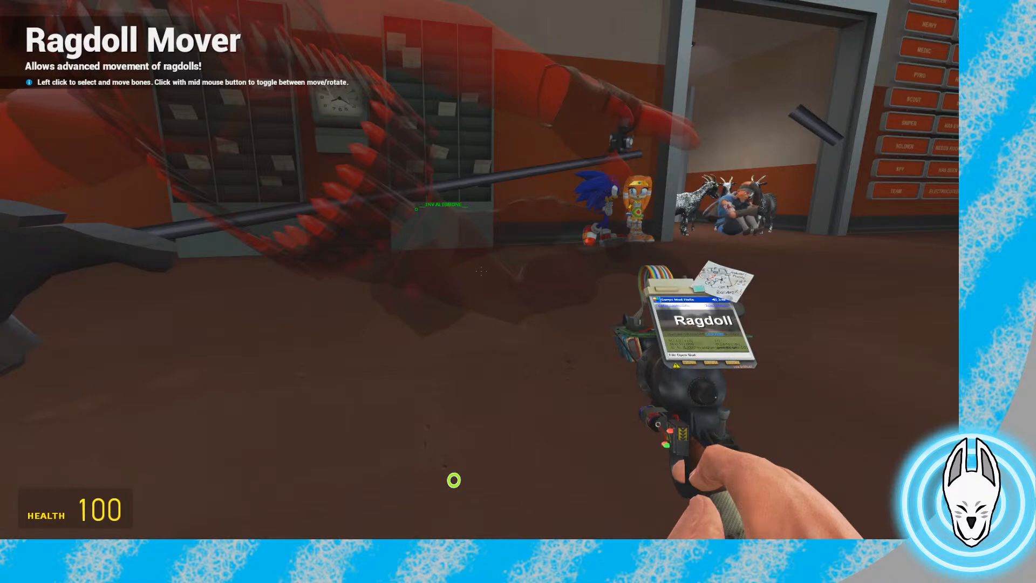
key(s)
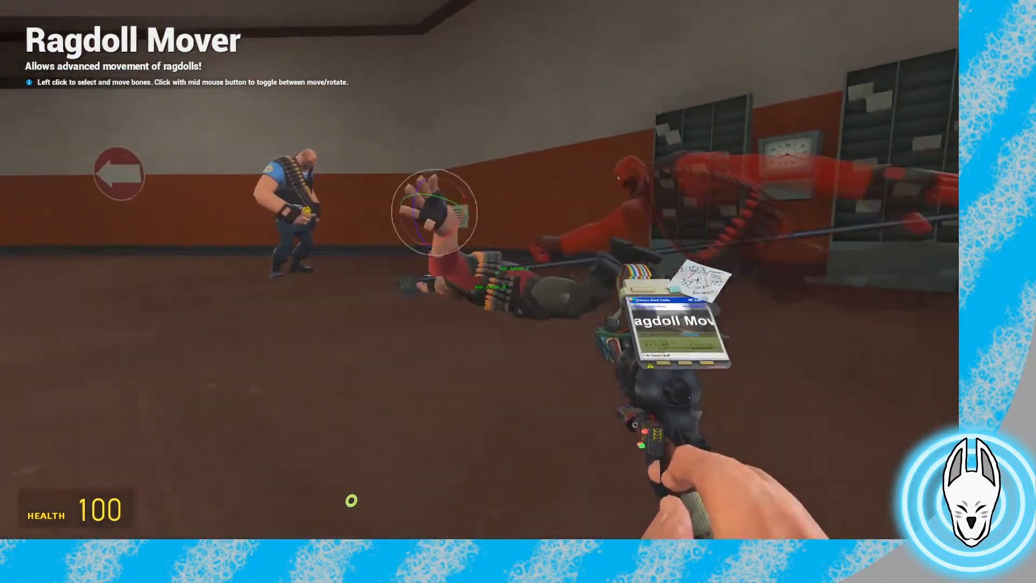
key(w)
key(a)
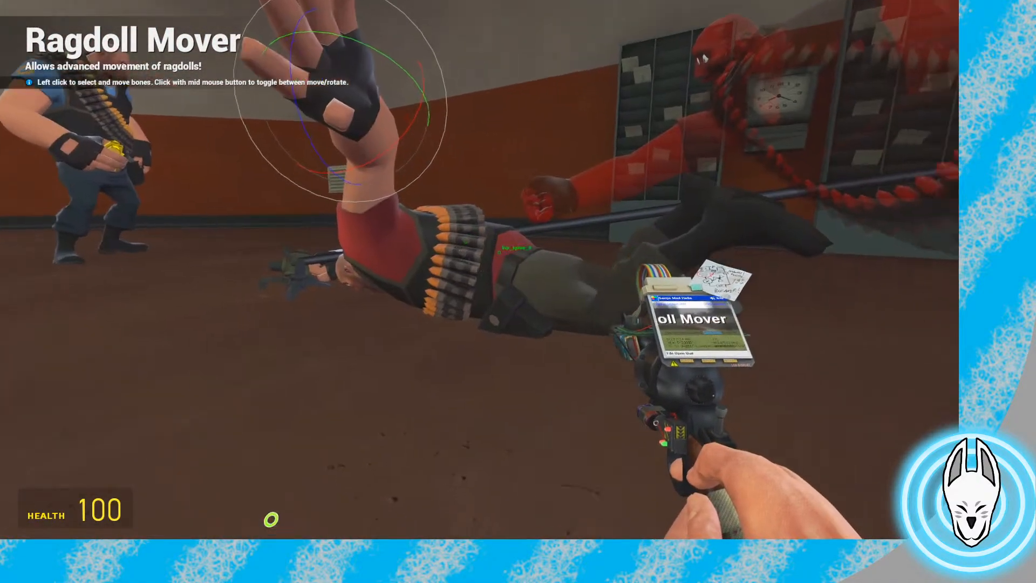
key(w)
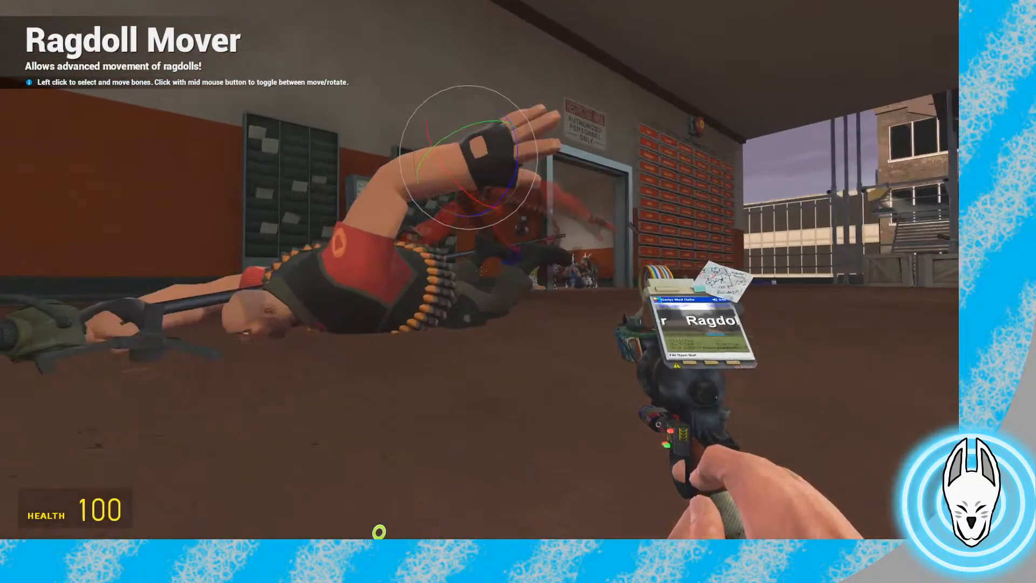
key(q)
click(710, 361)
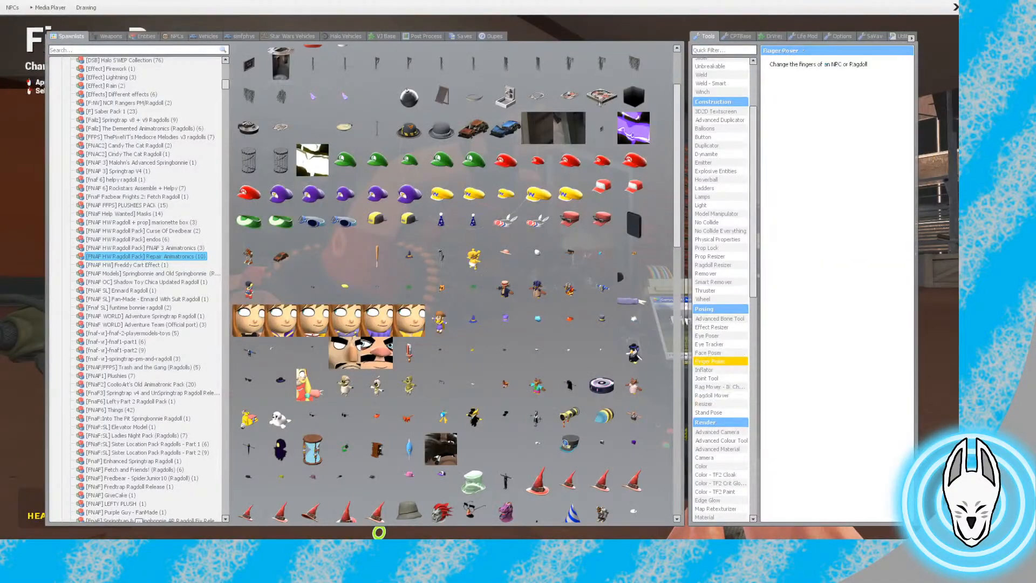
key(q)
key(s)
key(c)
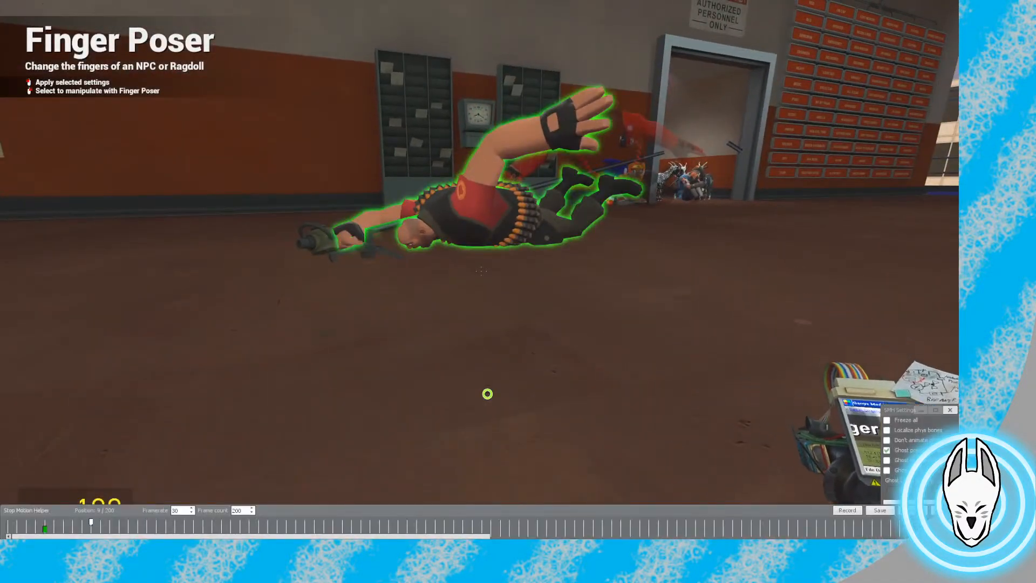
click(847, 510)
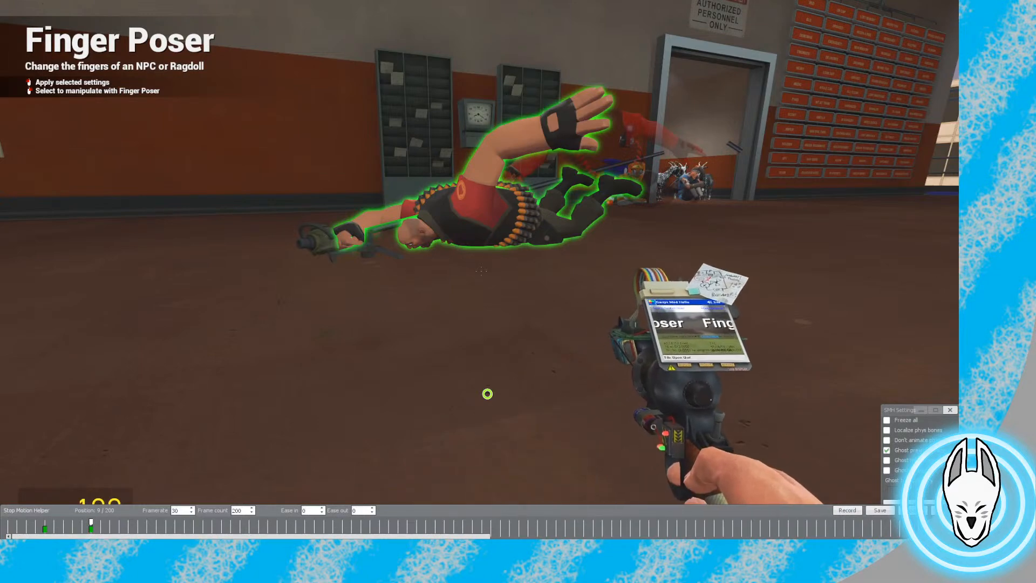
Scrub the timeline back to frame 4 and view the diving Heavy through the camera
drag(90, 522, 45, 521)
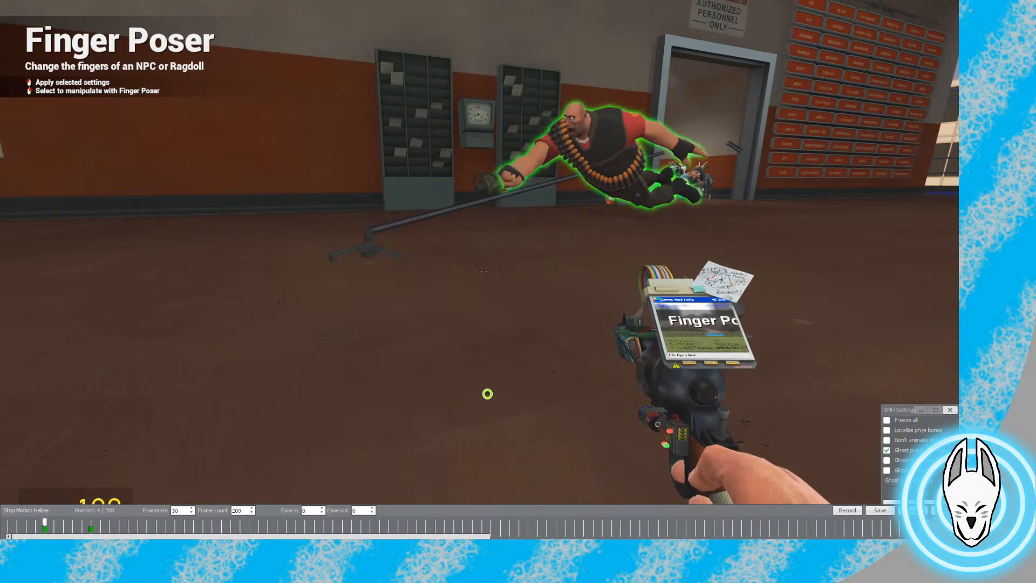
key(c)
key(w)
scroll(481, 269, up, 1)
click(481, 270)
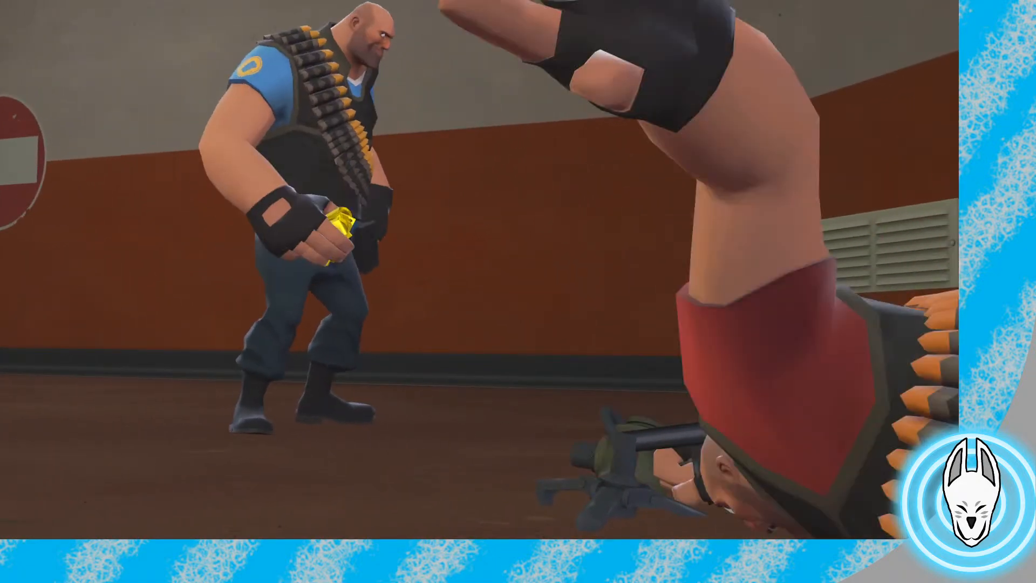
Preview the dive between frames 4 and 8, and shift the flying Heavy's pelvis vertically at frame 4 with Ragdoll Mover
key(c)
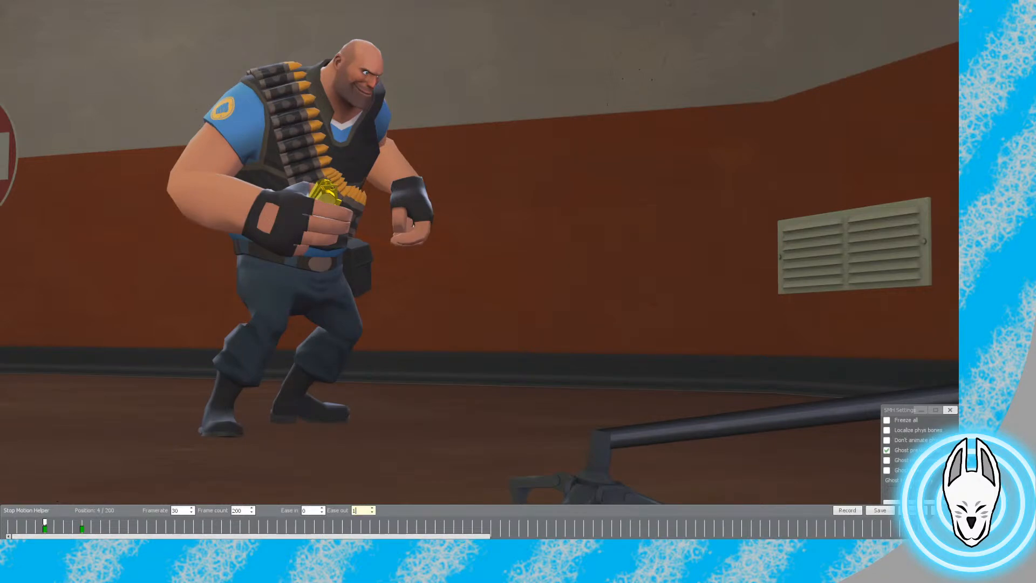
drag(45, 522, 81, 521)
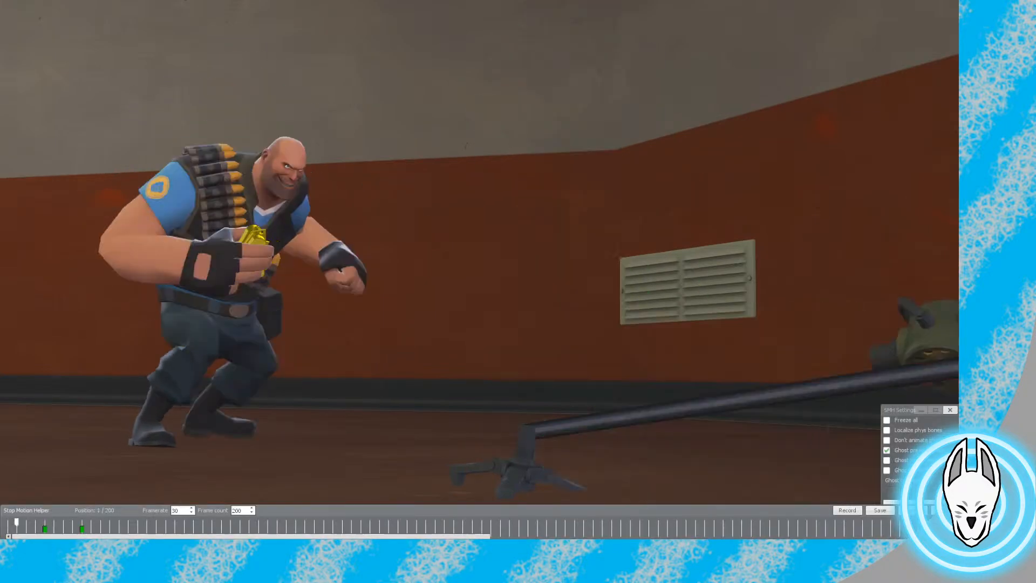
key(q)
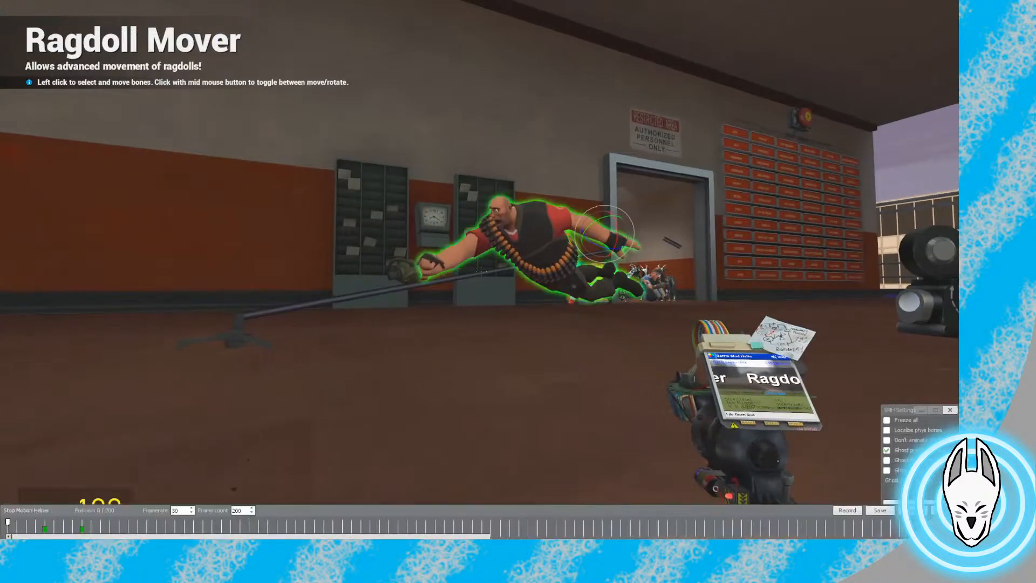
key(w)
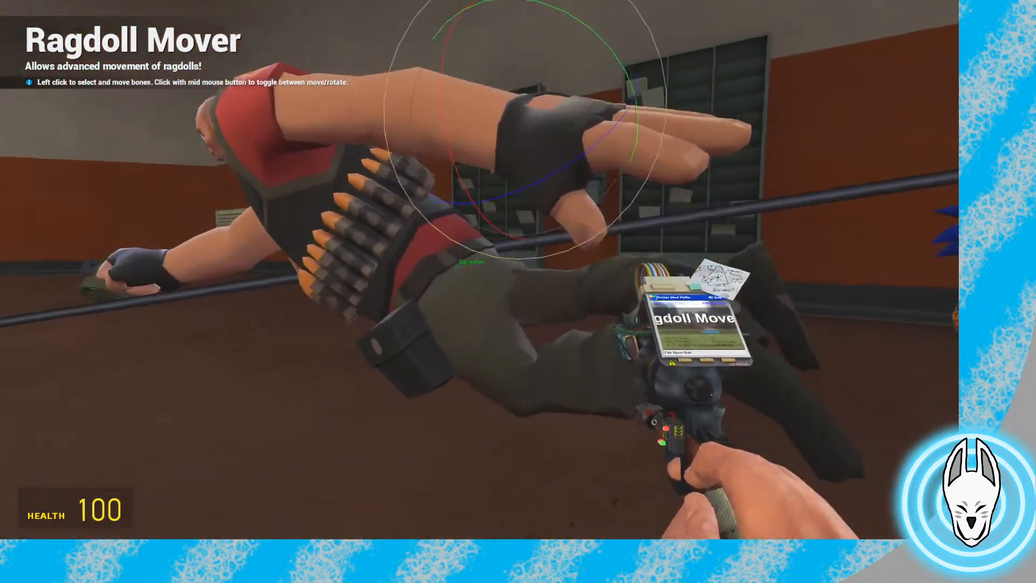
click(480, 271)
middle_click(480, 270)
key(q)
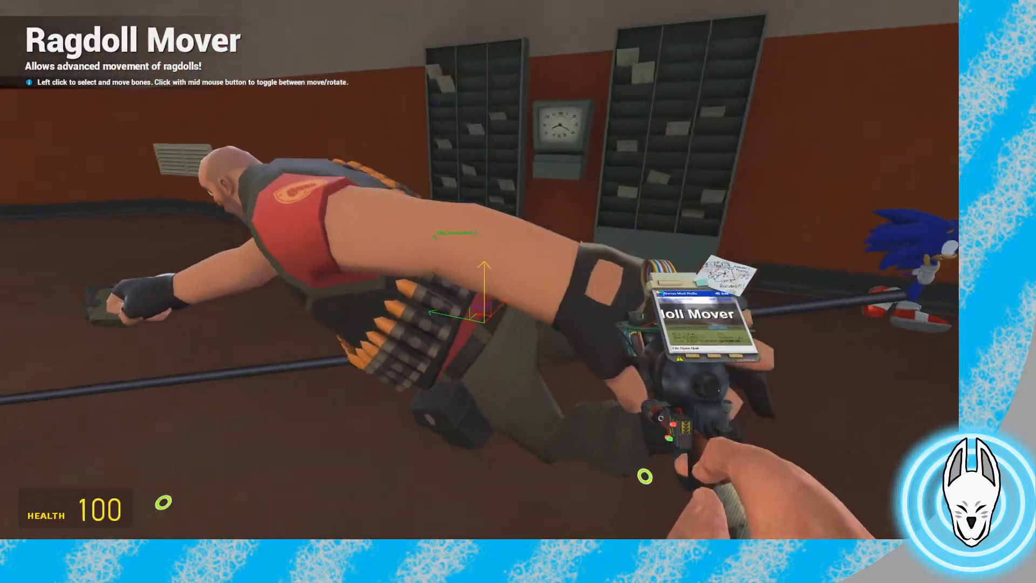
drag(480, 271, 479, 271)
key(d)
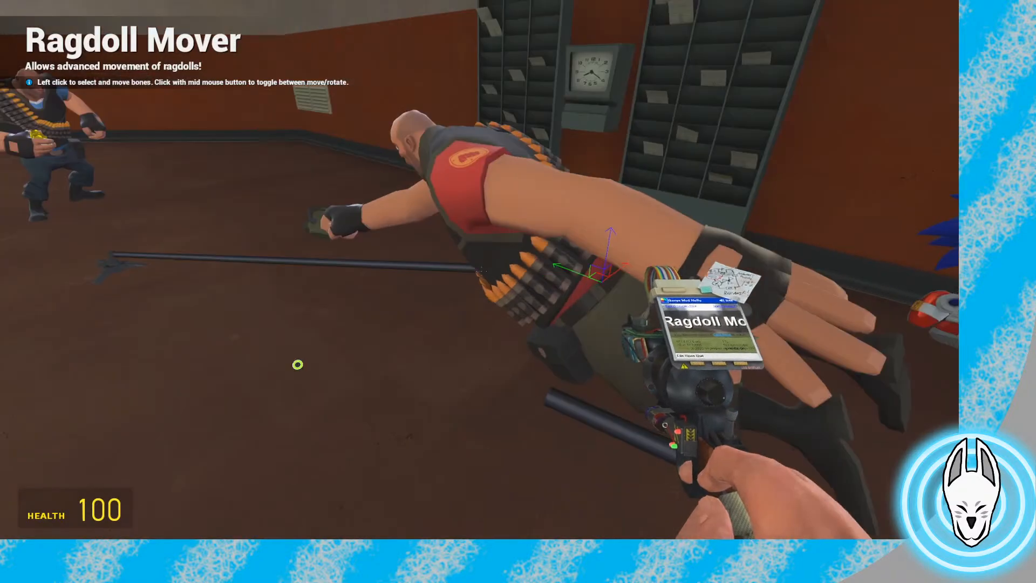
Scrub the timeline from frame 4 past frame 8 and review the Heavy's landing through the camera
key(x)
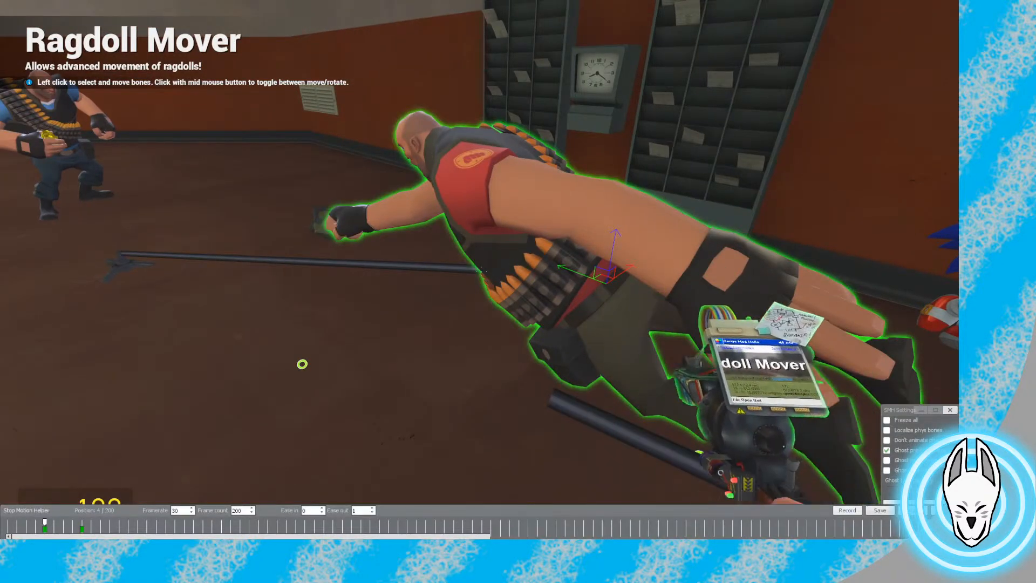
drag(45, 522, 82, 522)
key(Right)
key(Left)
key(Left)
key(Left)
key(Left)
key(Left)
key(Left)
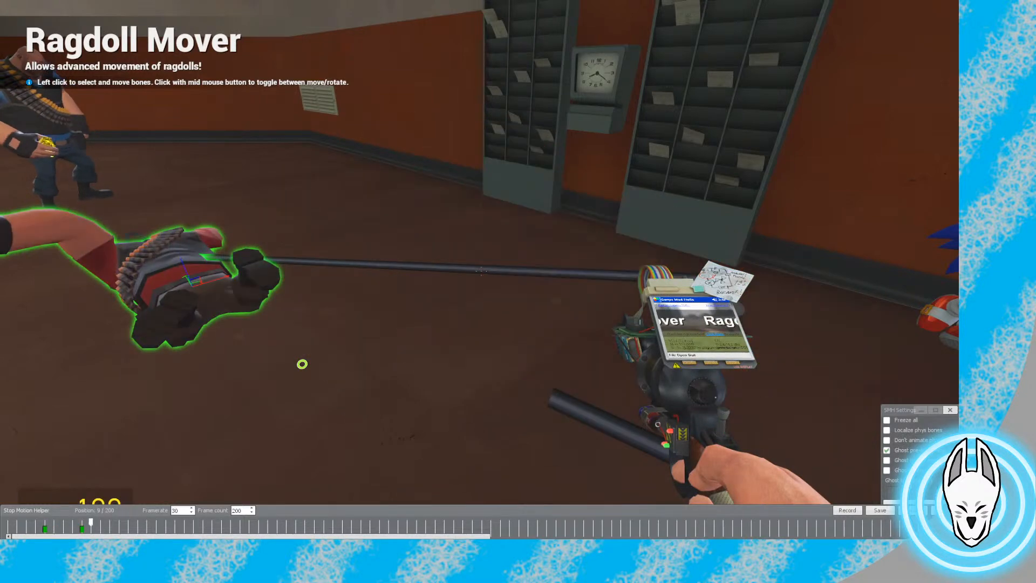
key(c)
key(Down)
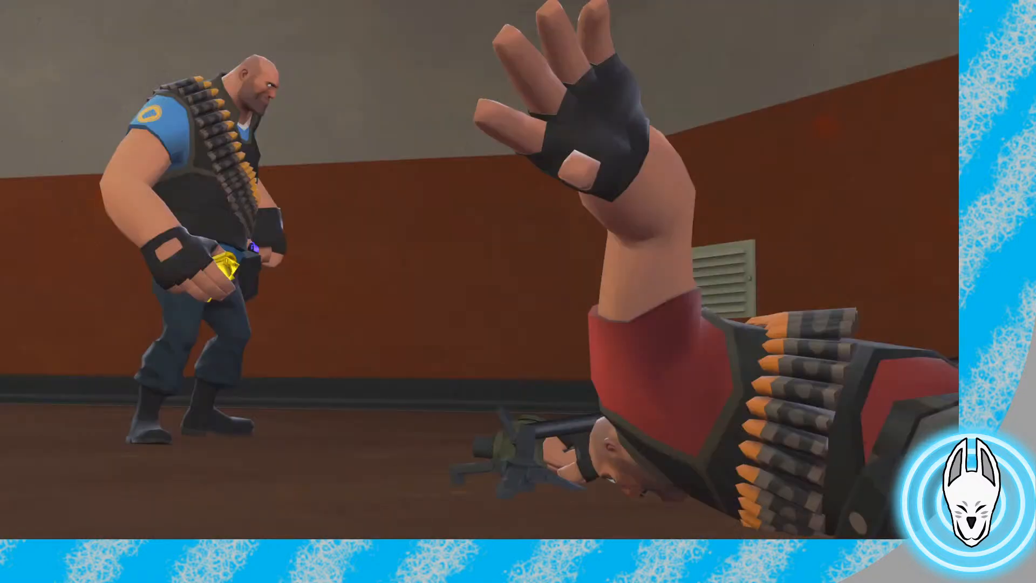
key(c)
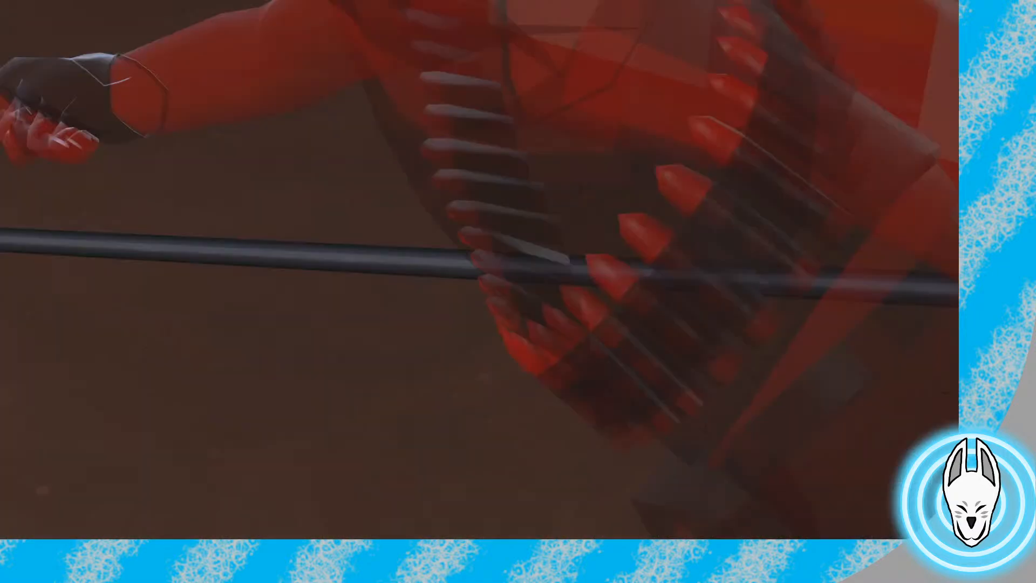
Move the landing Heavy's body by the pelvis at frame 8 so the chest and head lie against the floor
key(q)
key(q)
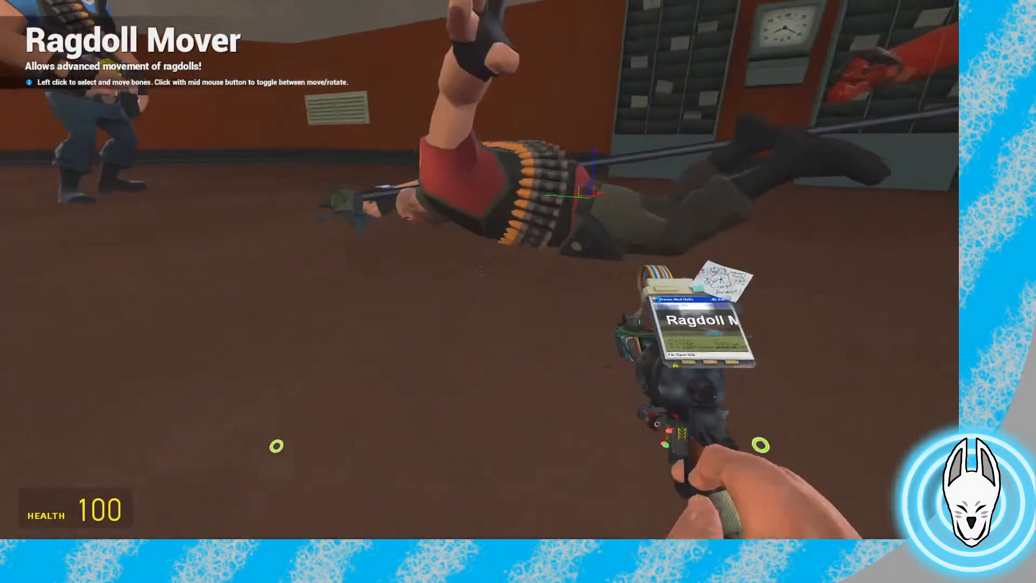
click(479, 269)
key(w)
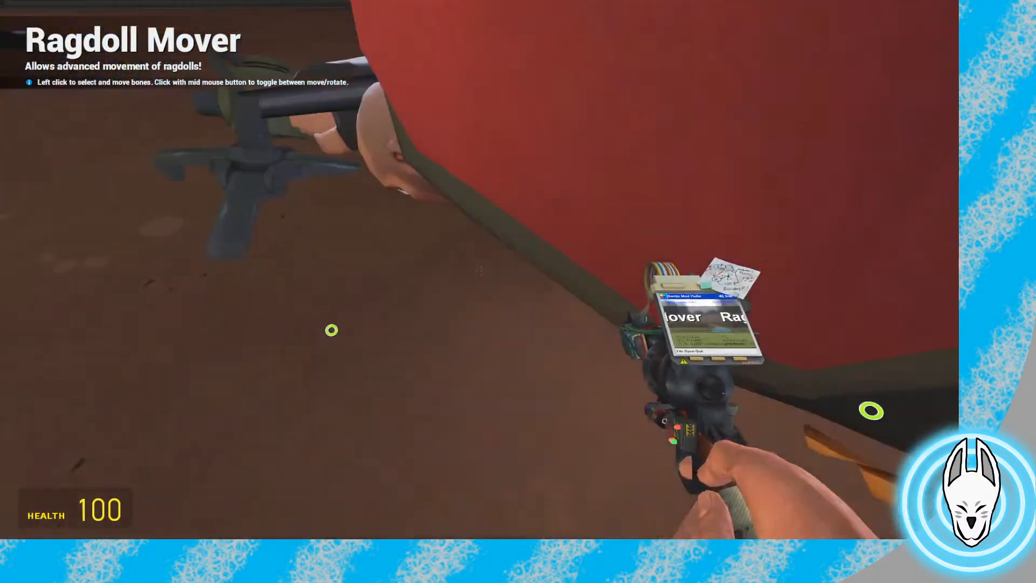
key(a)
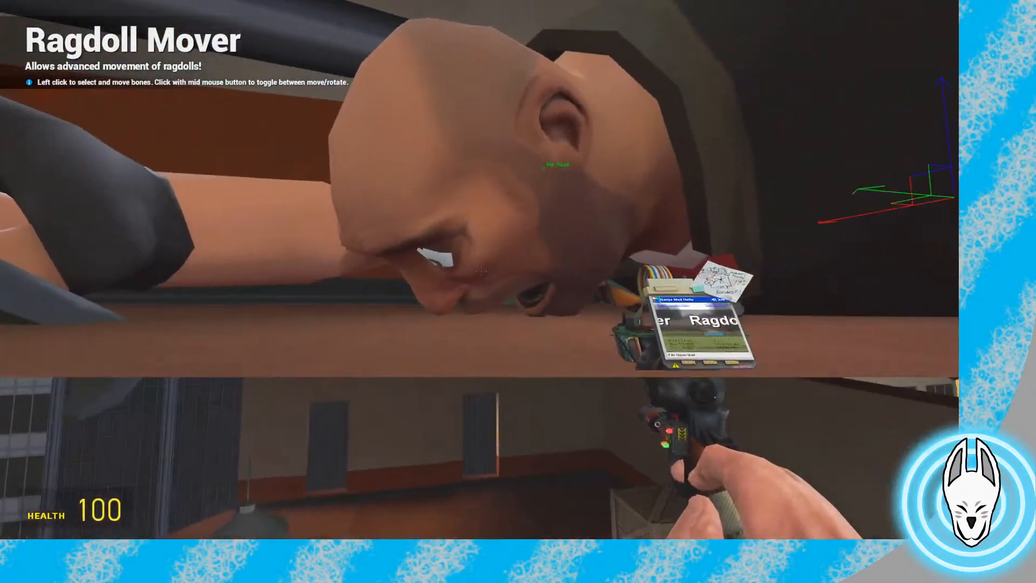
click(479, 271)
key(s)
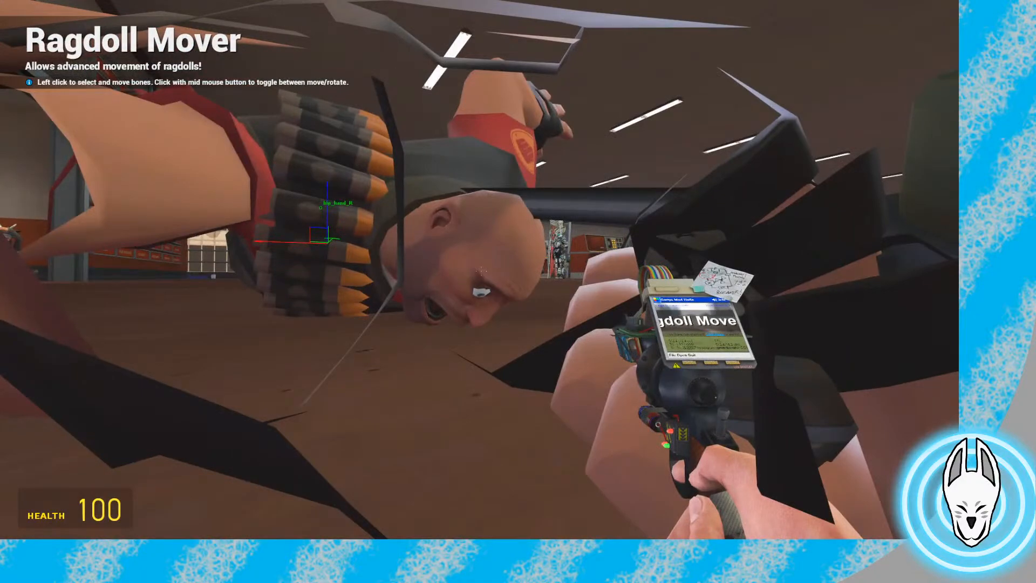
key(w)
key(d)
key(s)
key(d)
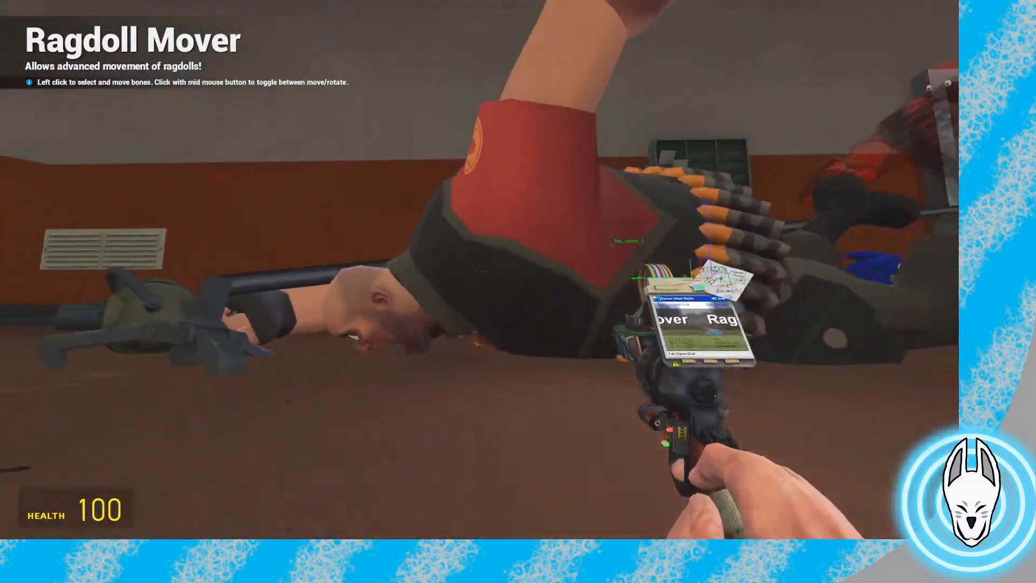
key(d)
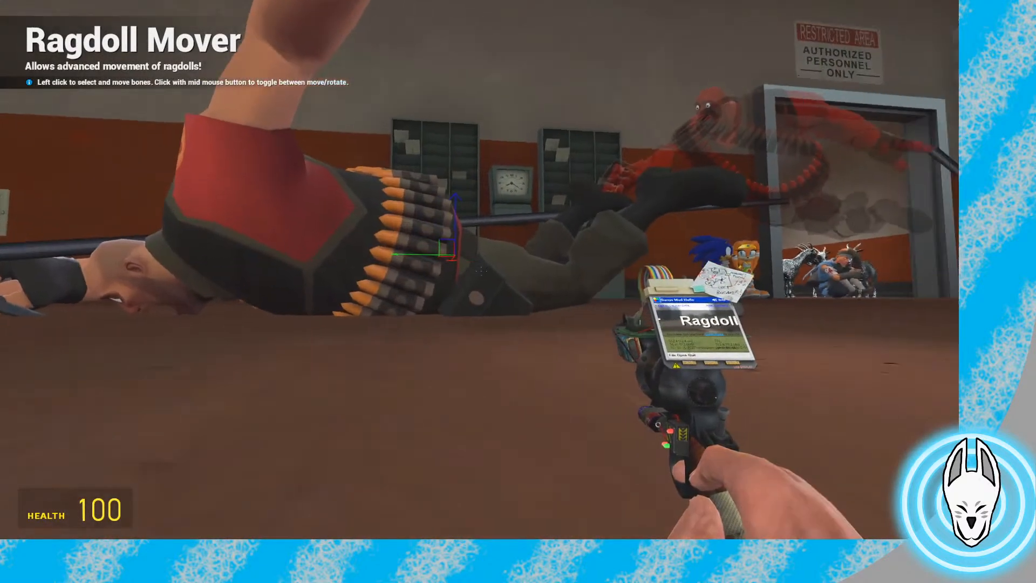
Advance the timeline past frame 8 and rotate the landed Heavy's body at the pelvis
key(c)
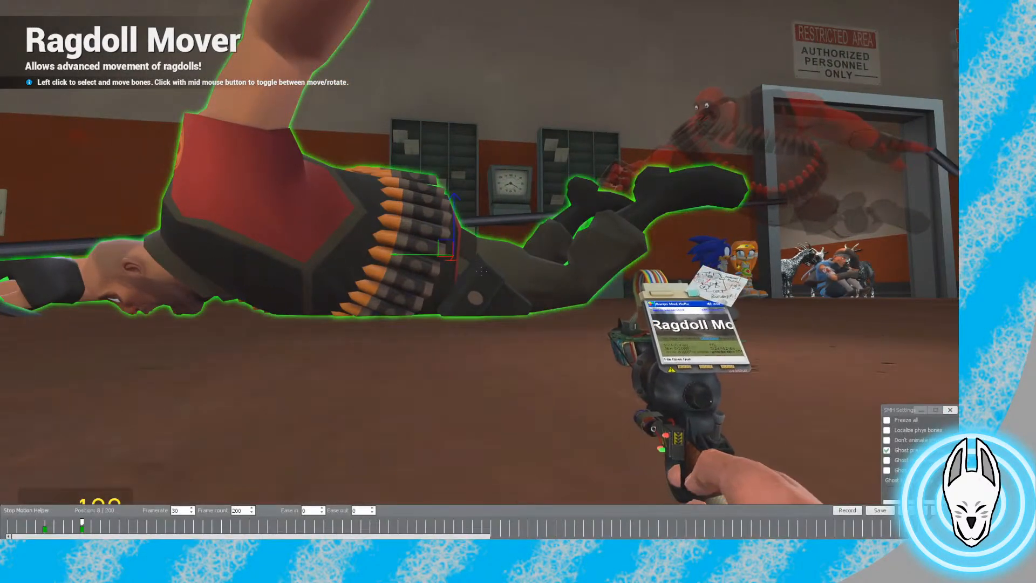
key(c)
key(w)
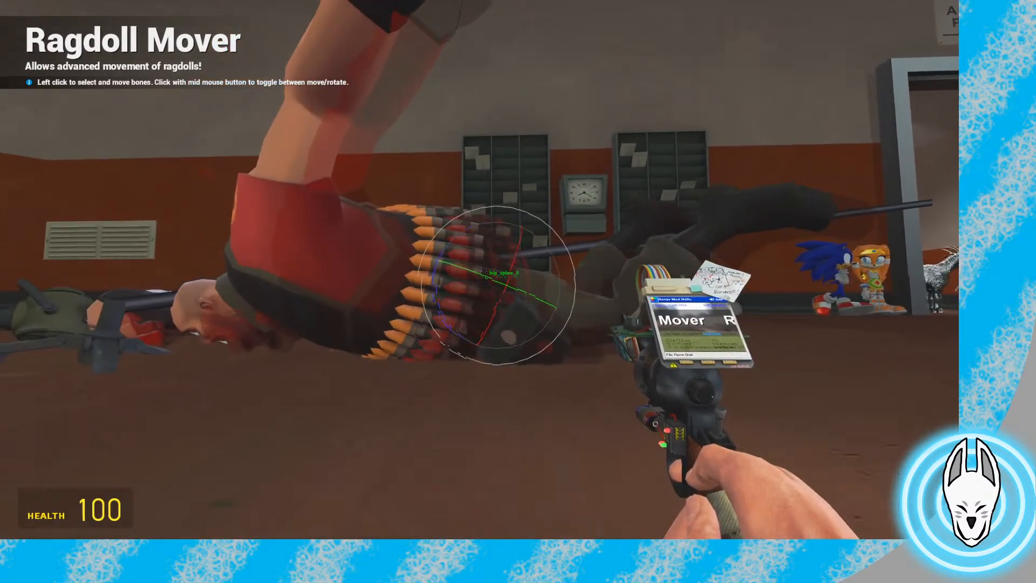
drag(480, 270, 479, 270)
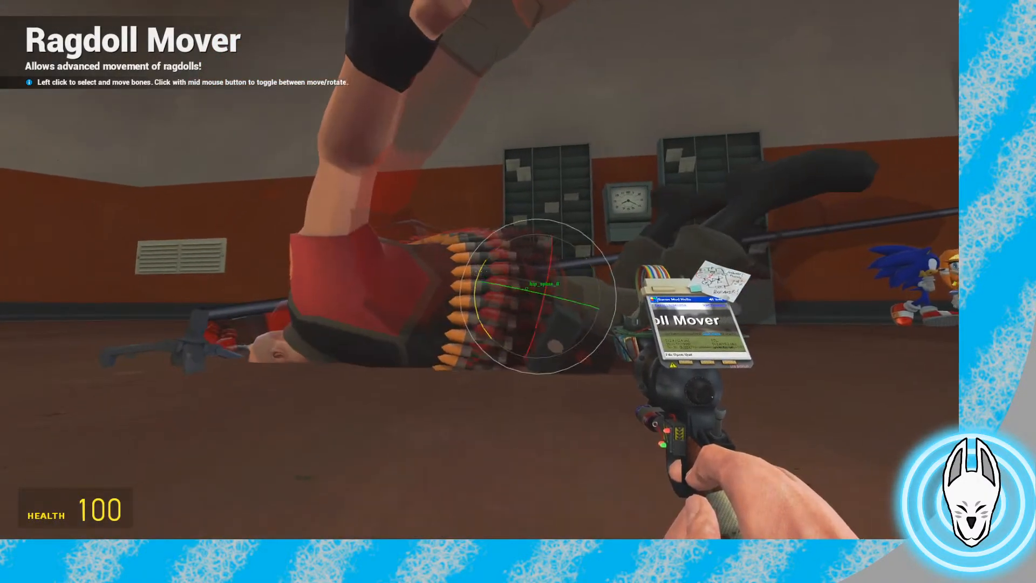
key(w)
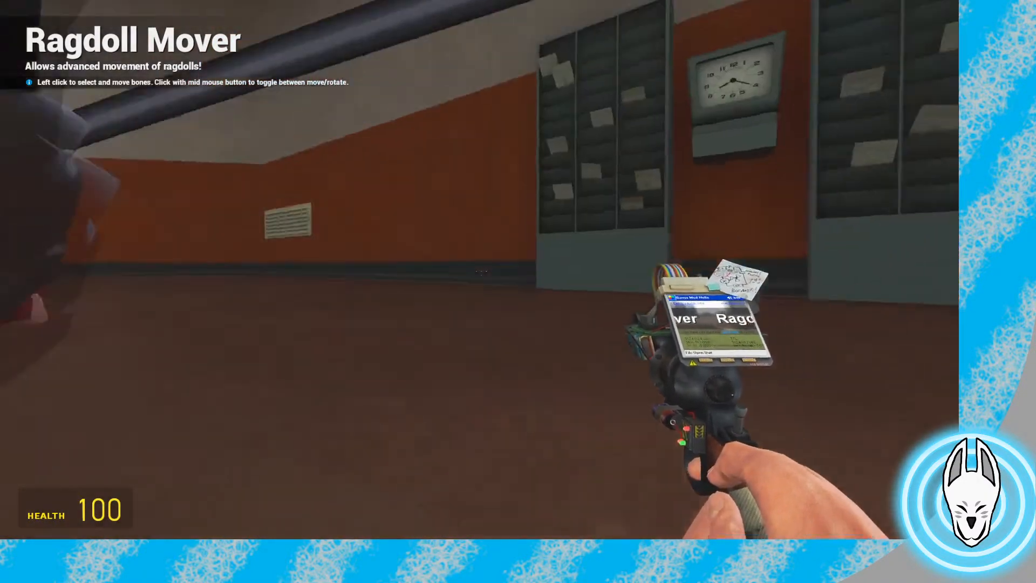
key(a)
middle_click(481, 271)
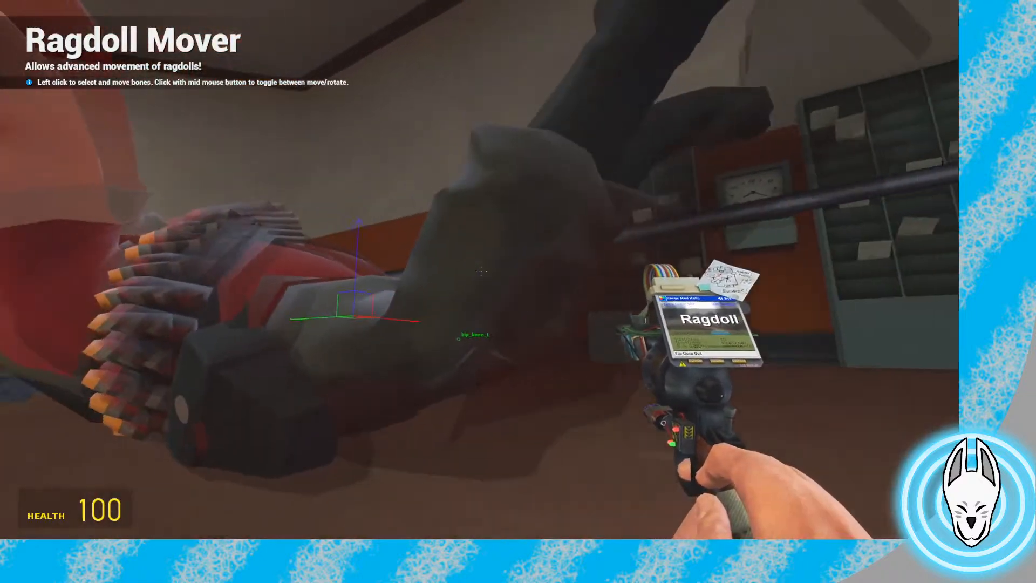
Pose the landed Heavy's legs so the knees bend and both lower legs swing upward
click(481, 270)
middle_click(481, 271)
drag(481, 271, 482, 270)
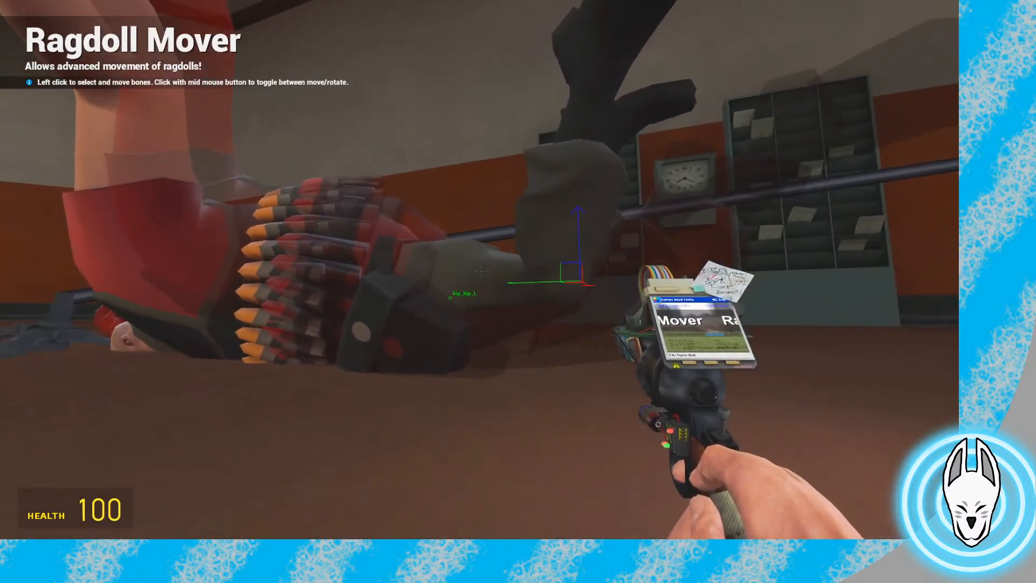
drag(481, 271, 481, 271)
key(d)
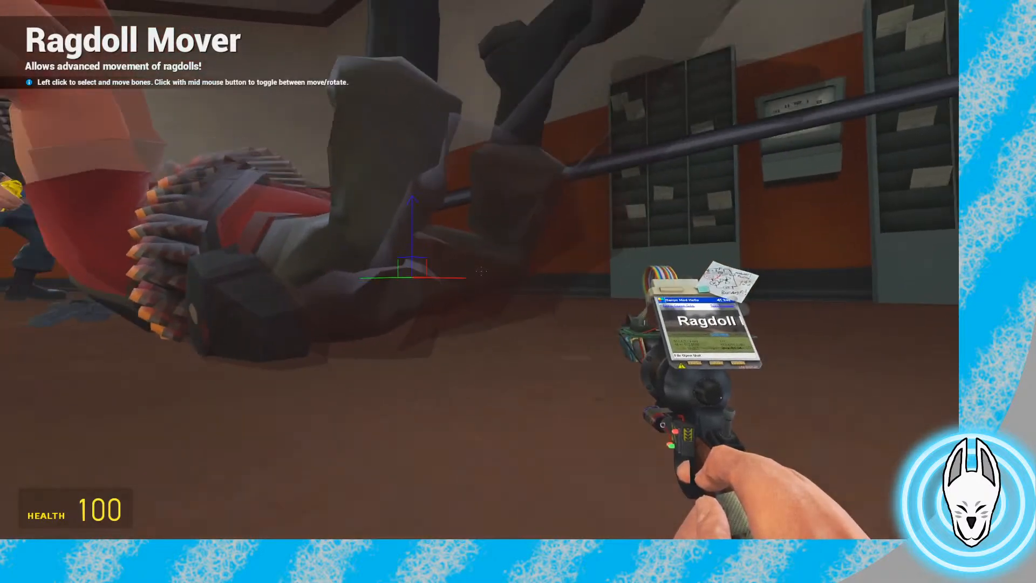
middle_click(481, 271)
drag(481, 270, 481, 270)
middle_click(481, 271)
key(w)
key(w)
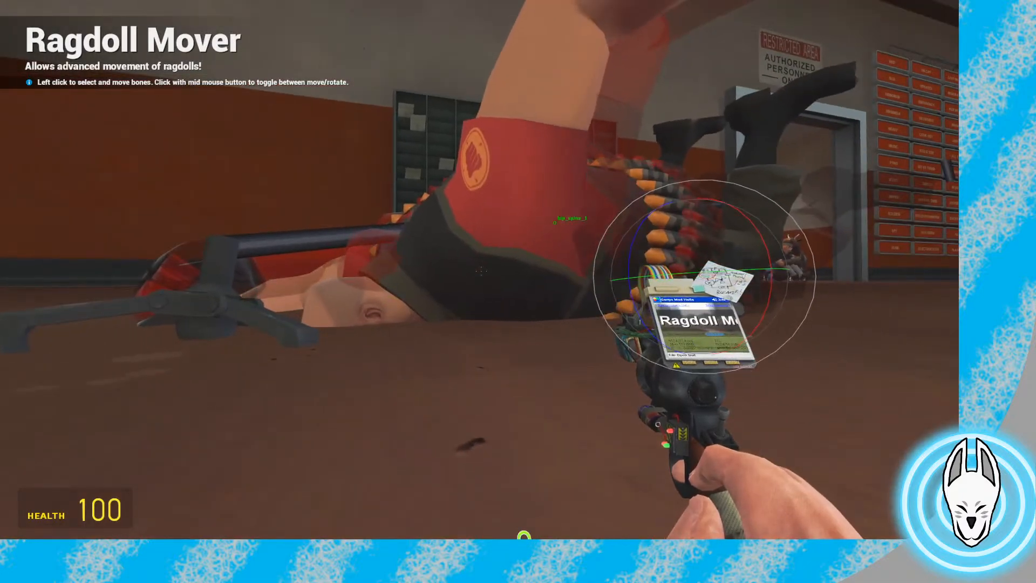
Rotate the landed Heavy's upper spine and turn the hand of the outstretched front arm
key(q)
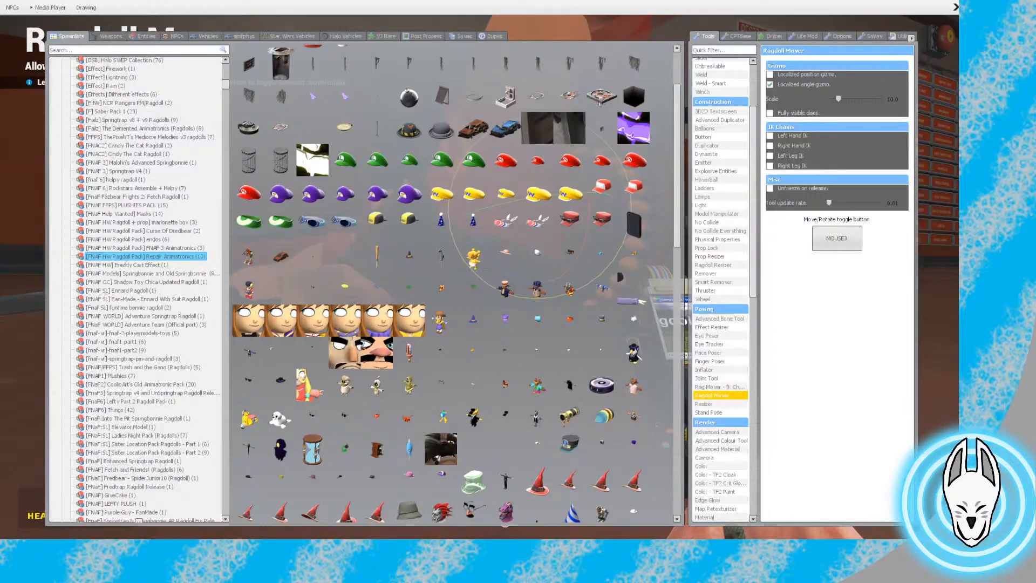
key(q)
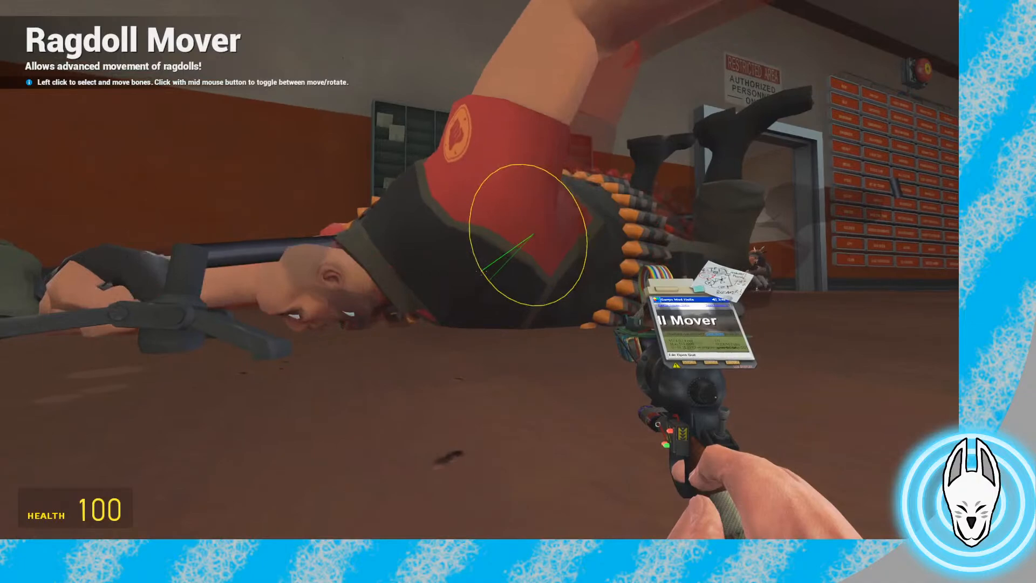
key(w)
click(481, 271)
middle_click(481, 271)
middle_click(480, 273)
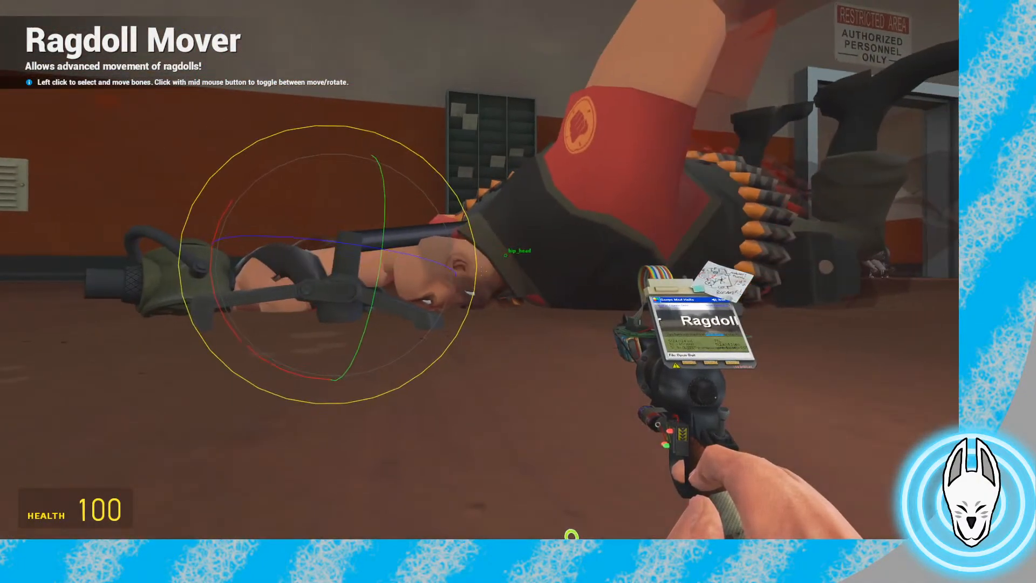
Rotate the Heavy's head on the floor so the face turns outward from under the chest
click(481, 270)
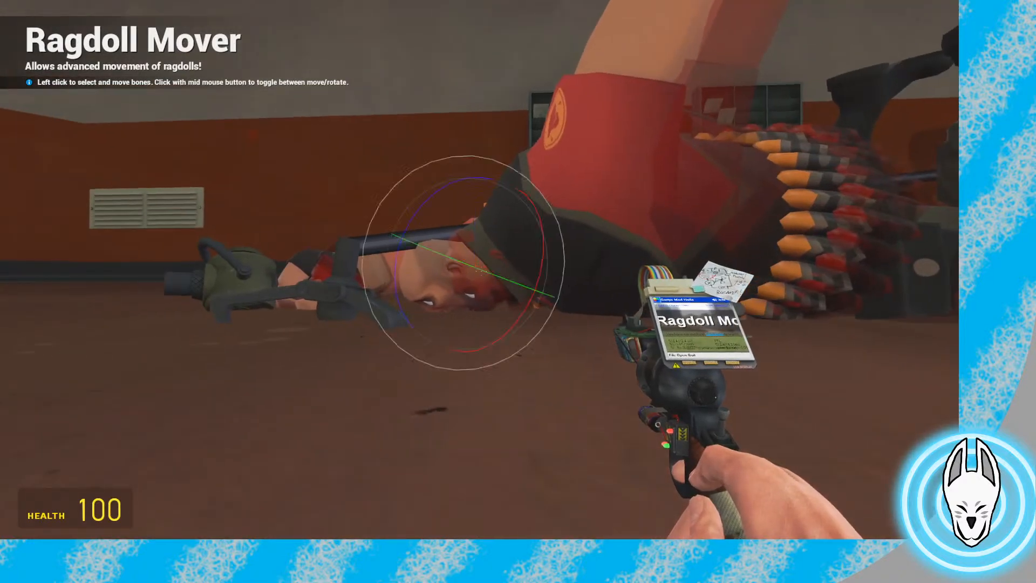
key(a)
drag(481, 271, 480, 270)
key(s)
key(d)
key(w)
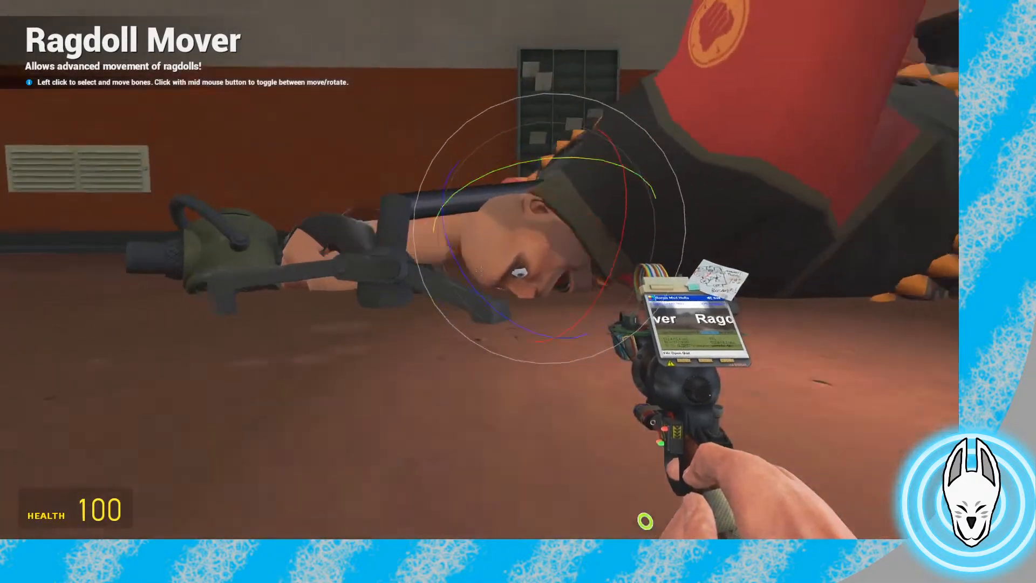
Rotate the front arm holding the device at the shoulder and elbow to adjust its reach along the floor
key(a)
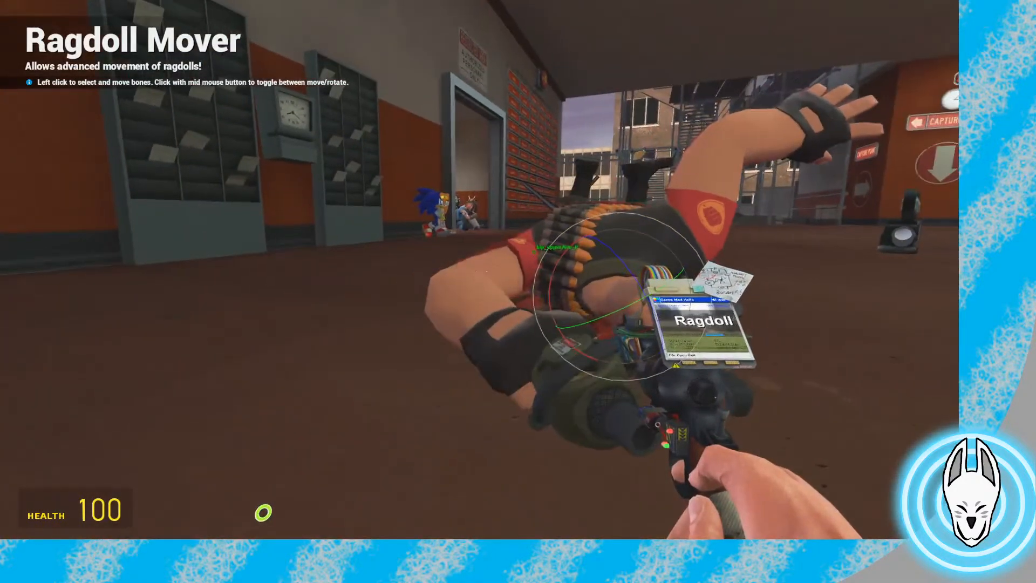
click(480, 270)
key(s)
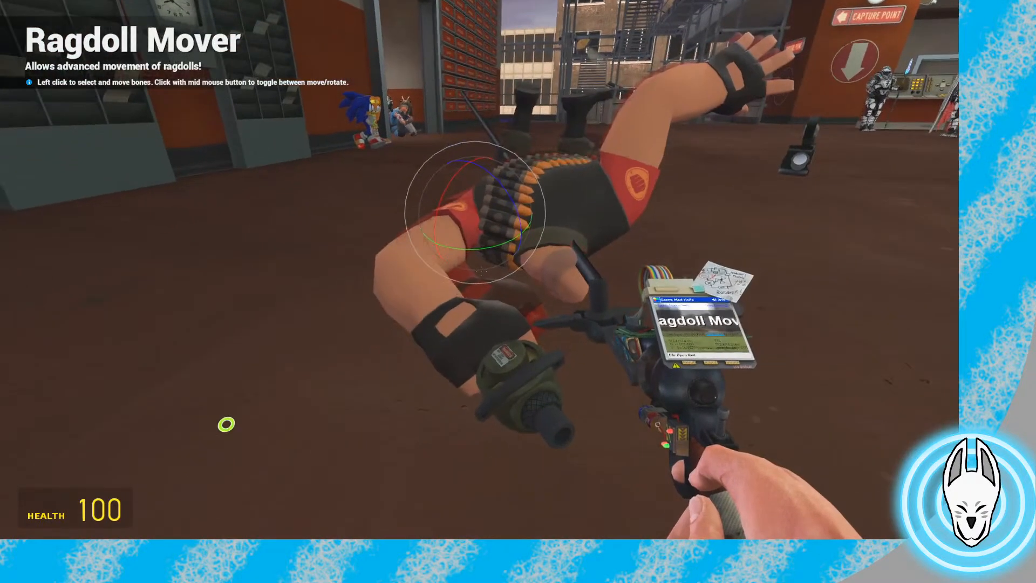
key(w)
middle_click(479, 270)
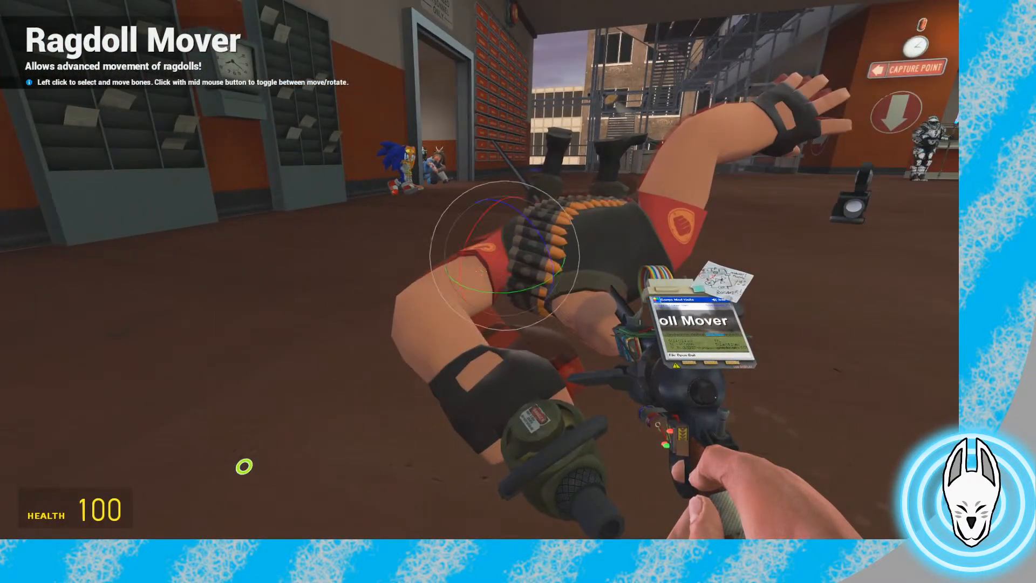
drag(480, 271, 479, 270)
click(480, 270)
key(d)
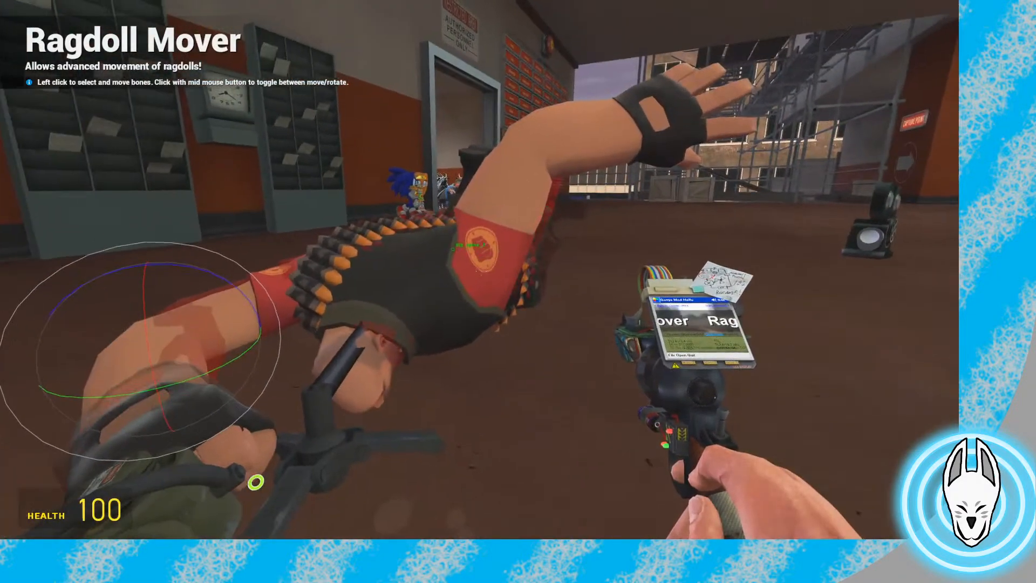
Rotate the landed Heavy's raised arm at the shoulder and adjust its bend at the elbow
click(480, 270)
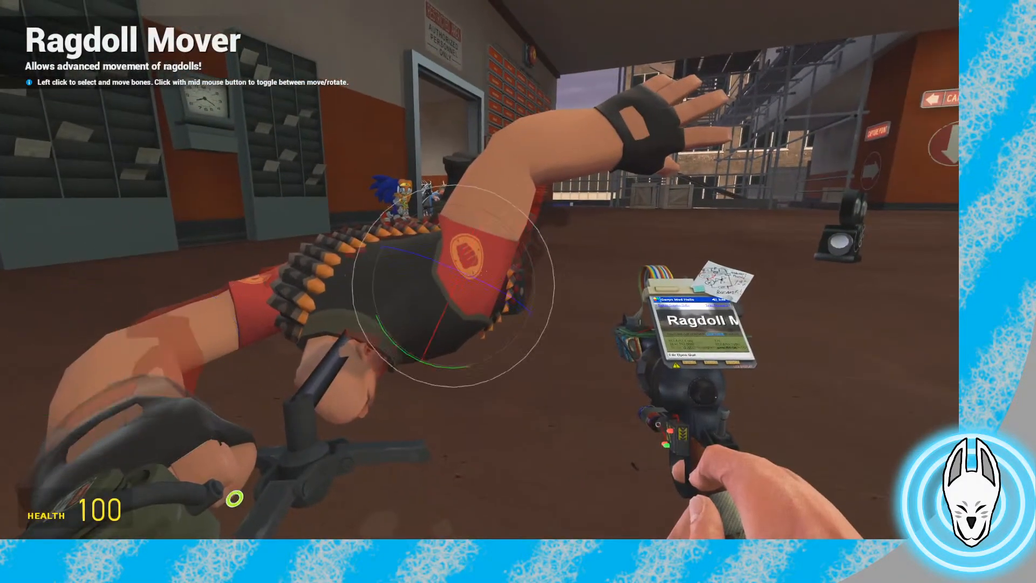
key(d)
drag(481, 271, 481, 271)
key(w)
click(480, 271)
key(d)
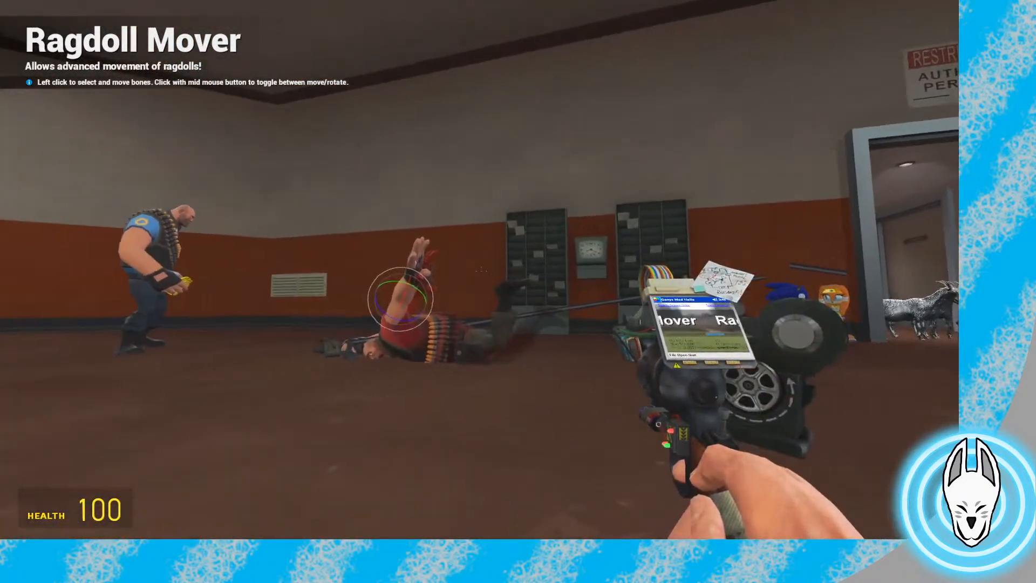
Return the Stop Motion Helper timeline to frame 0 and play back the dive and landing
key(q)
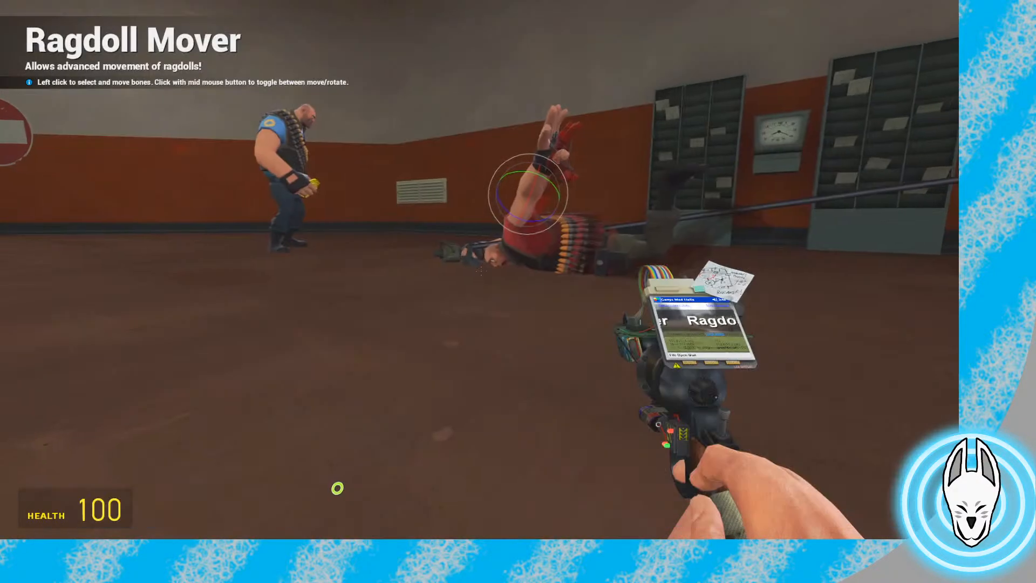
key(c)
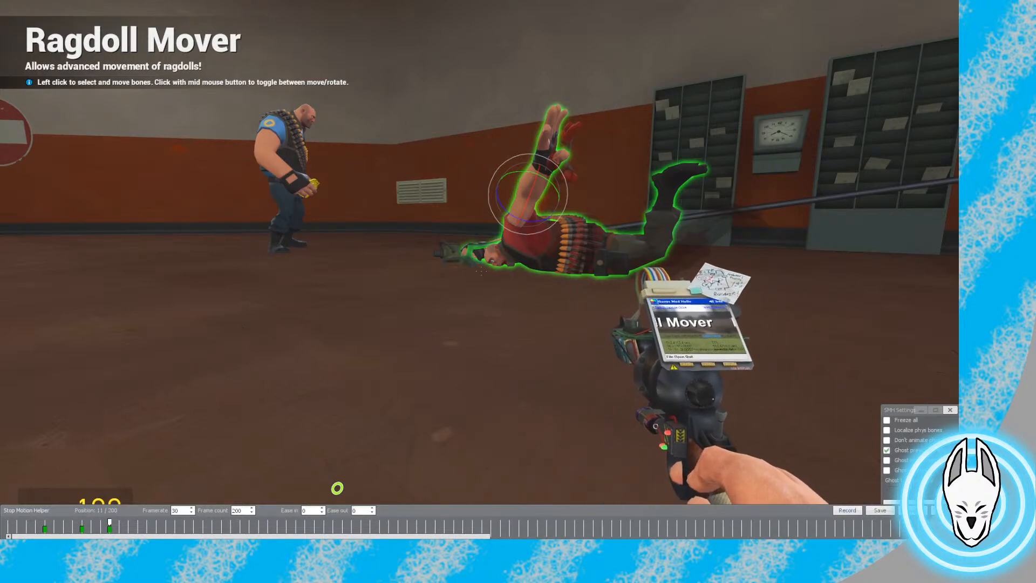
drag(100, 522, 53, 522)
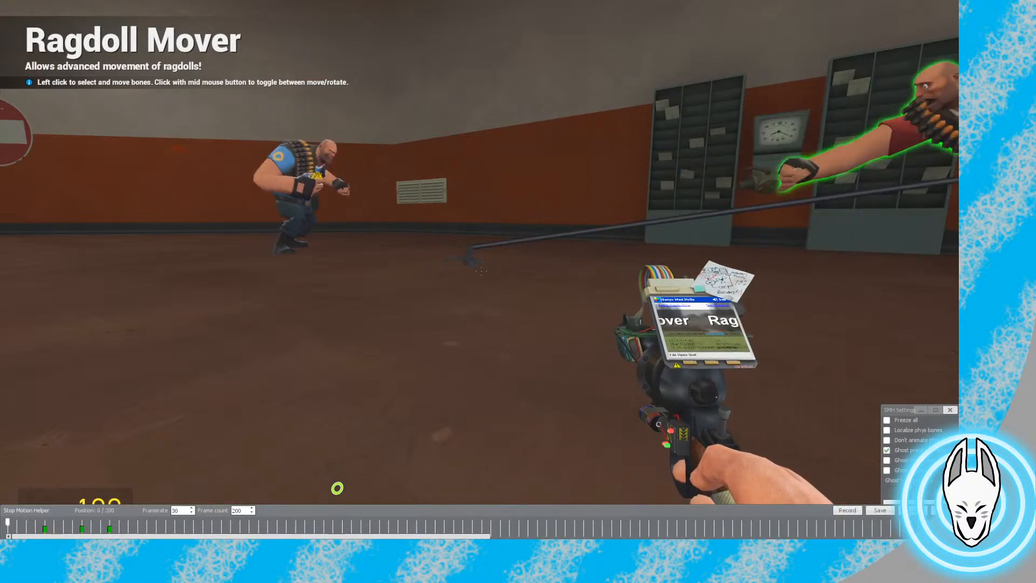
key(c)
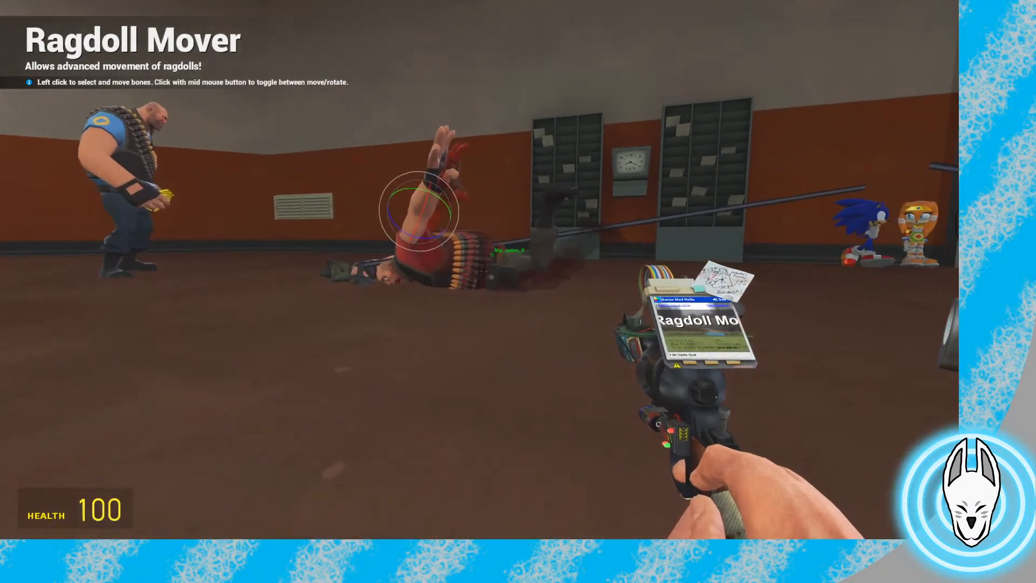
Slide the landed Heavy's body forward along the floor by moving the pelvis at frame 11
click(482, 270)
key(w)
middle_click(481, 270)
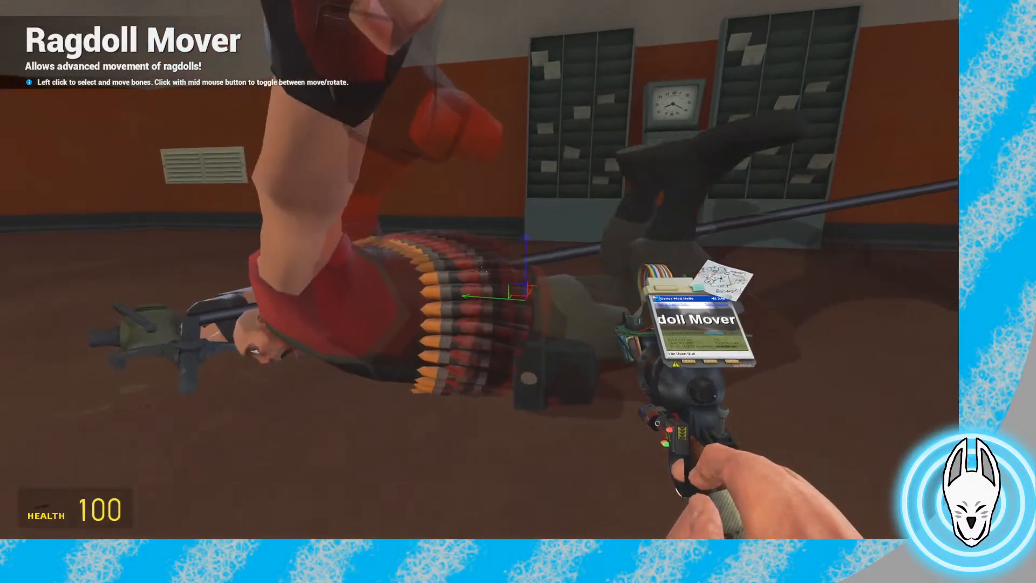
key(q)
key(s)
drag(482, 270, 482, 270)
key(a)
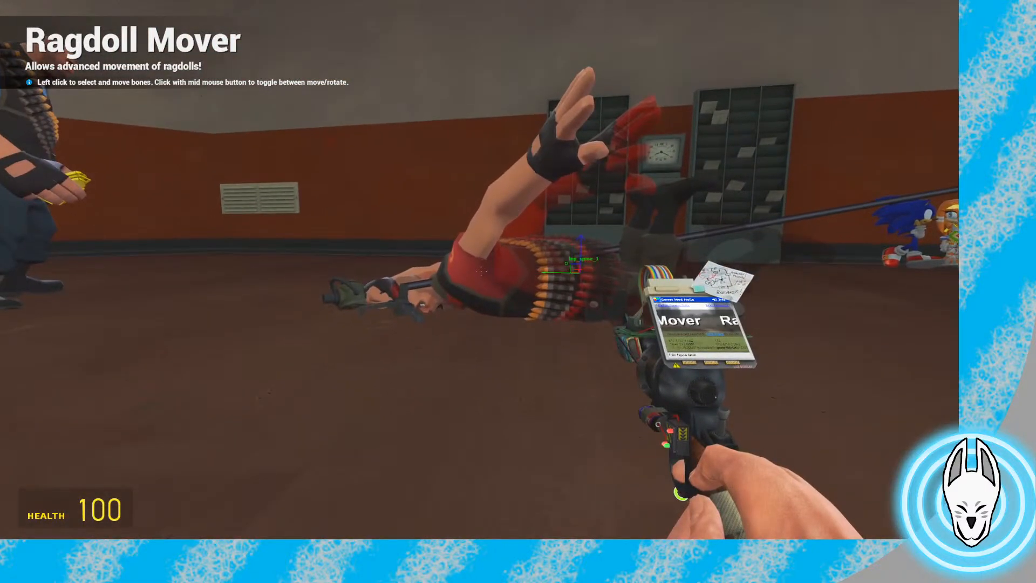
key(w)
key(s)
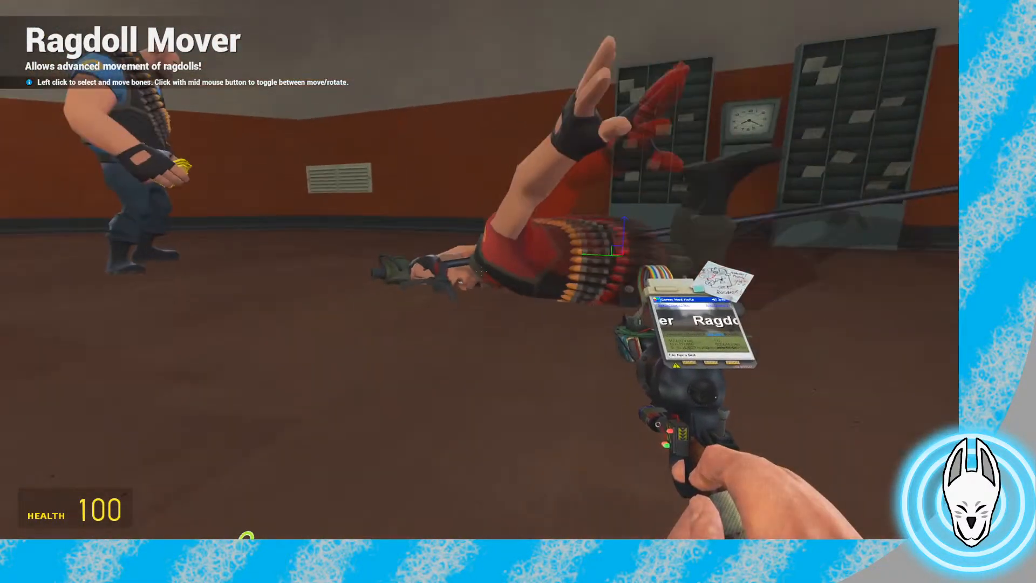
Scrub back and replay the lunge and landing, ending with the timeline at frame 11
key(c)
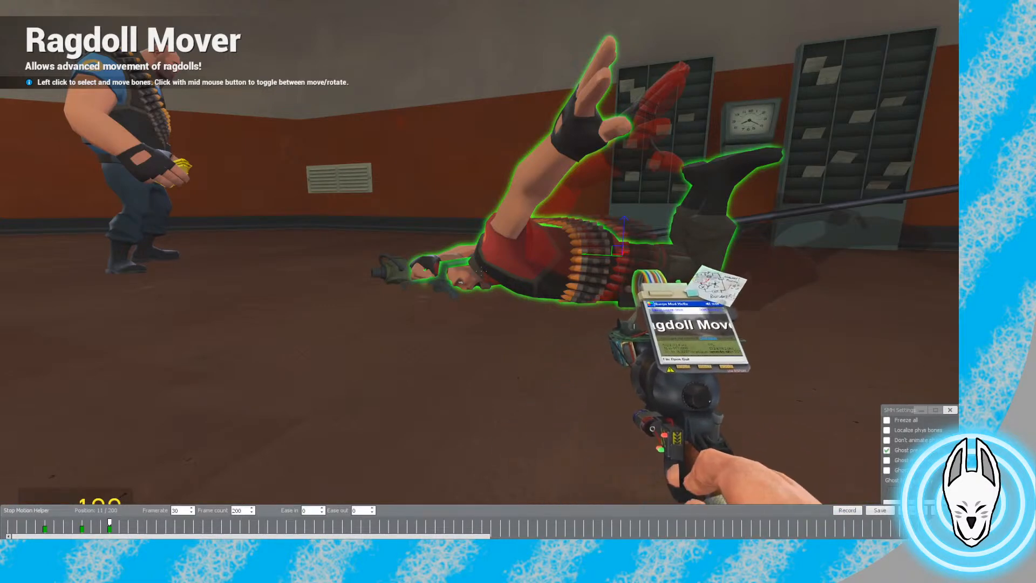
key(Left)
drag(100, 522, 44, 521)
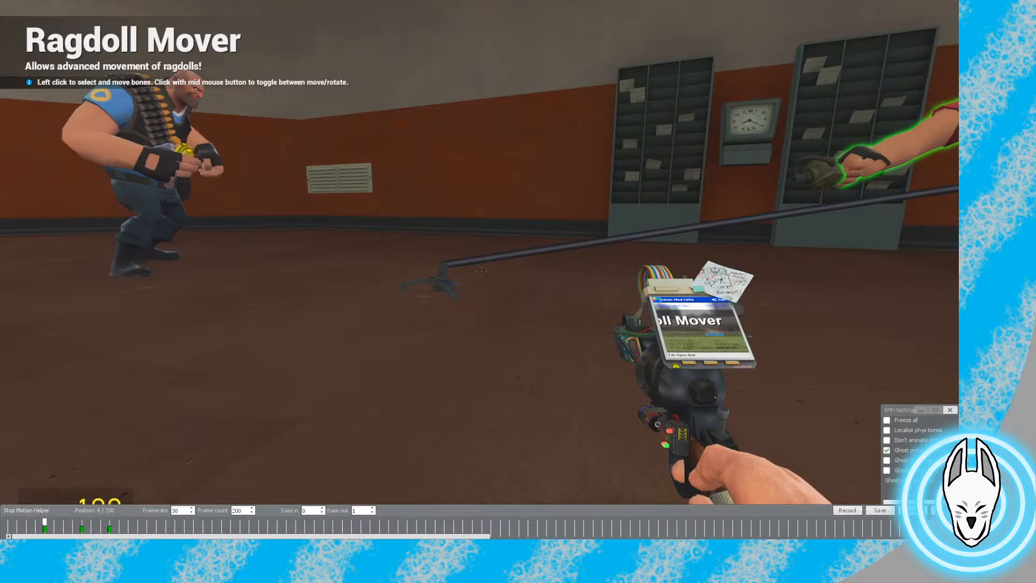
key(c)
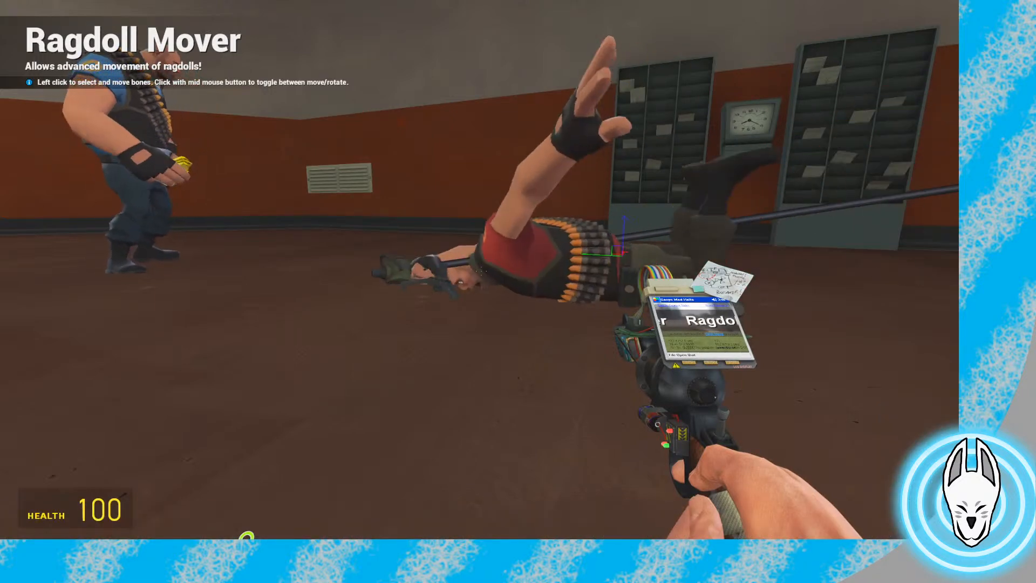
key(c)
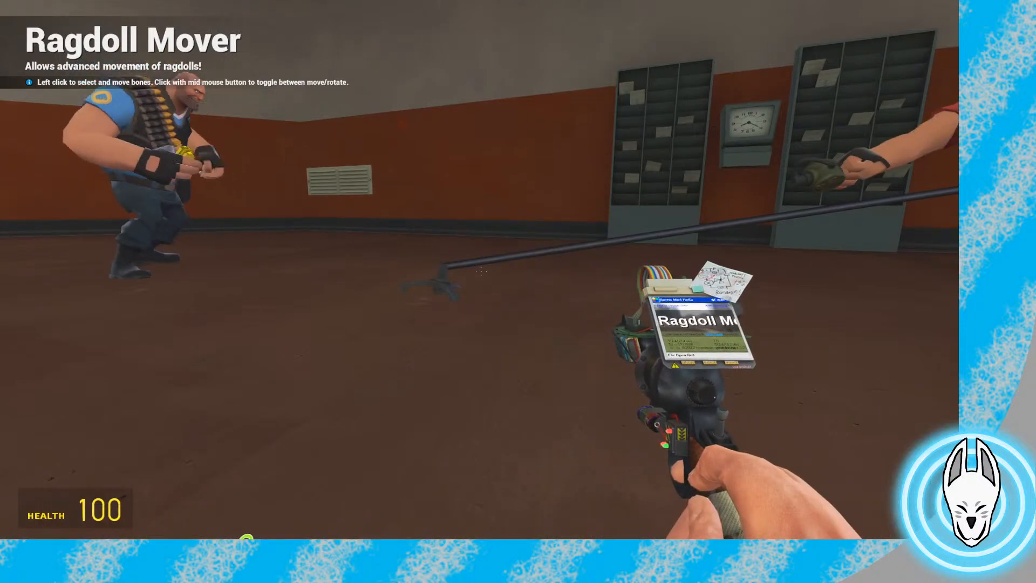
key(c)
drag(7, 522, 100, 522)
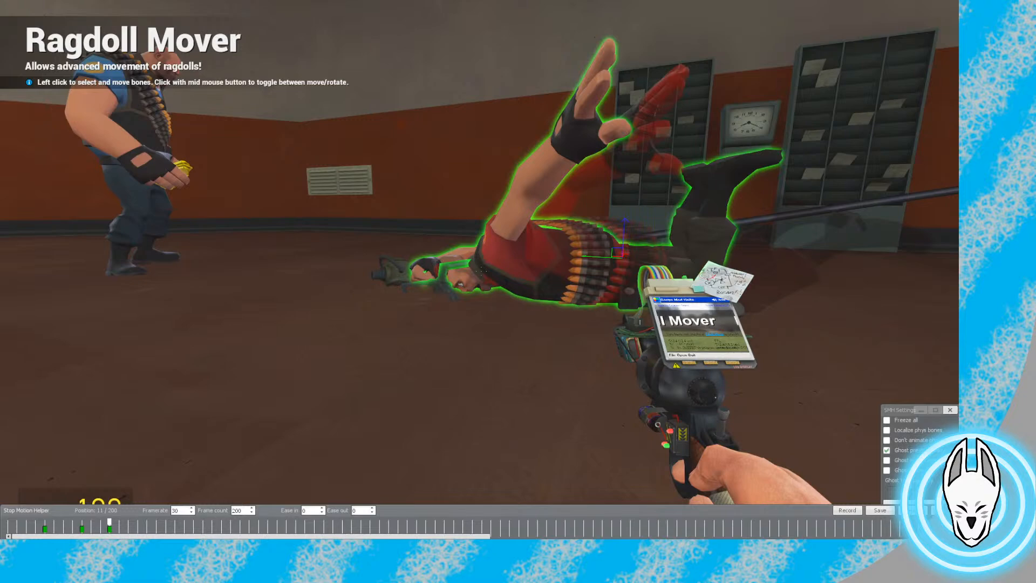
Slide the Heavy's body farther along the floor for the follow-through pose and adjust the rotation near the neck
key(s)
key(w)
drag(481, 271, 470, 271)
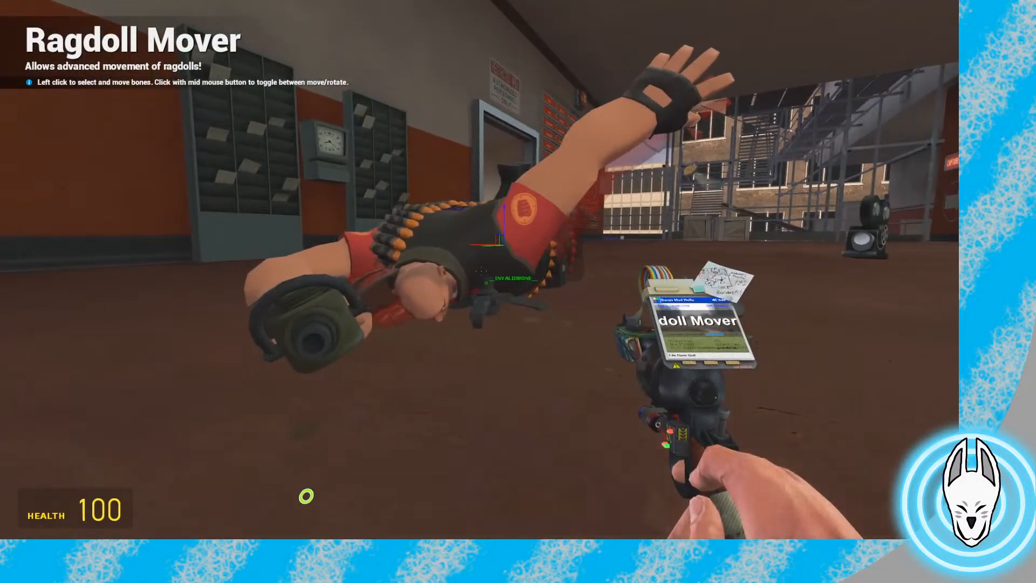
key(w)
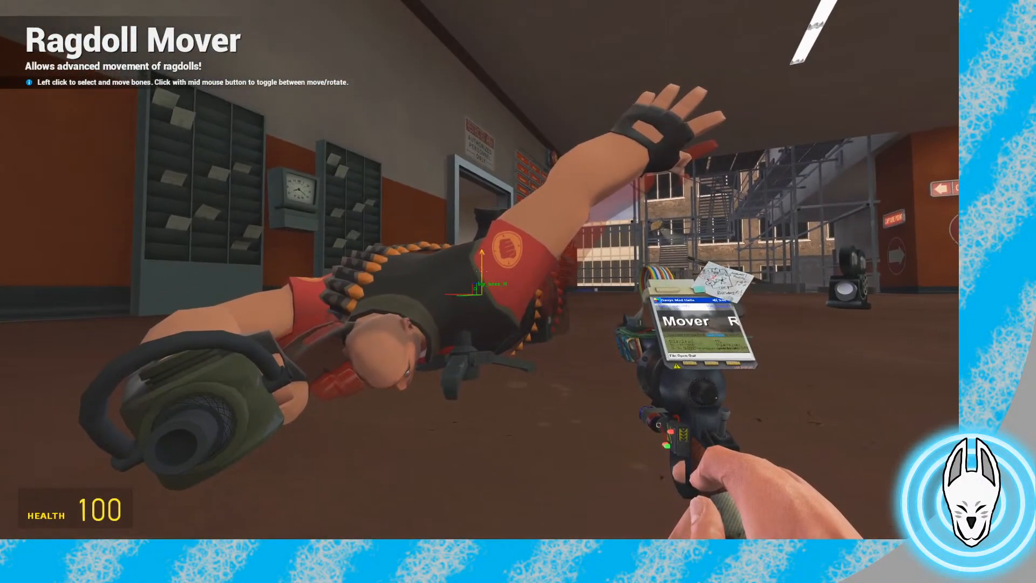
middle_click(480, 271)
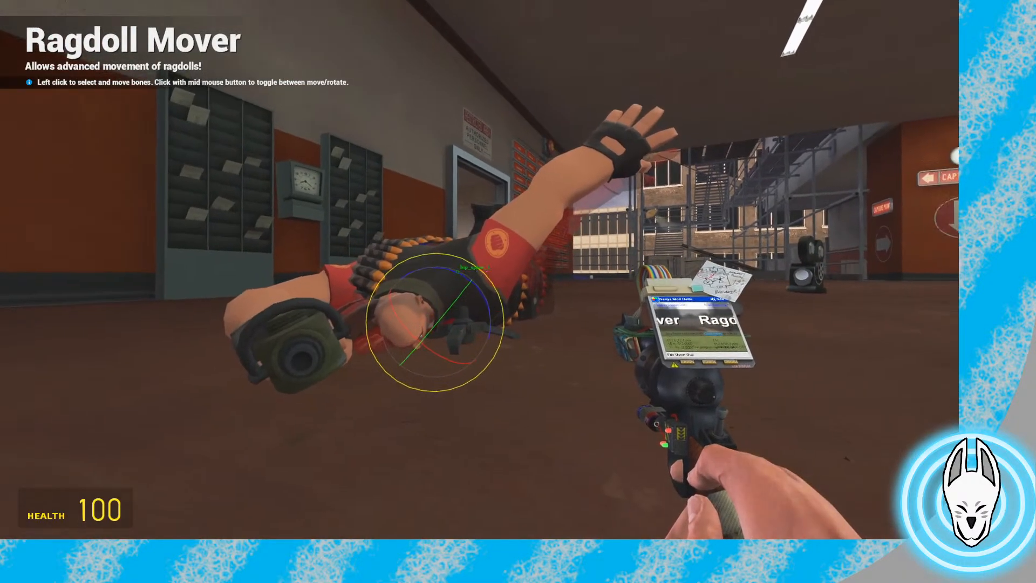
drag(482, 271, 481, 271)
Adjust the position of the Heavy's pelvis so the hips settle against the floor
key(d)
middle_click(481, 271)
click(482, 271)
middle_click(481, 271)
key(w)
middle_click(482, 271)
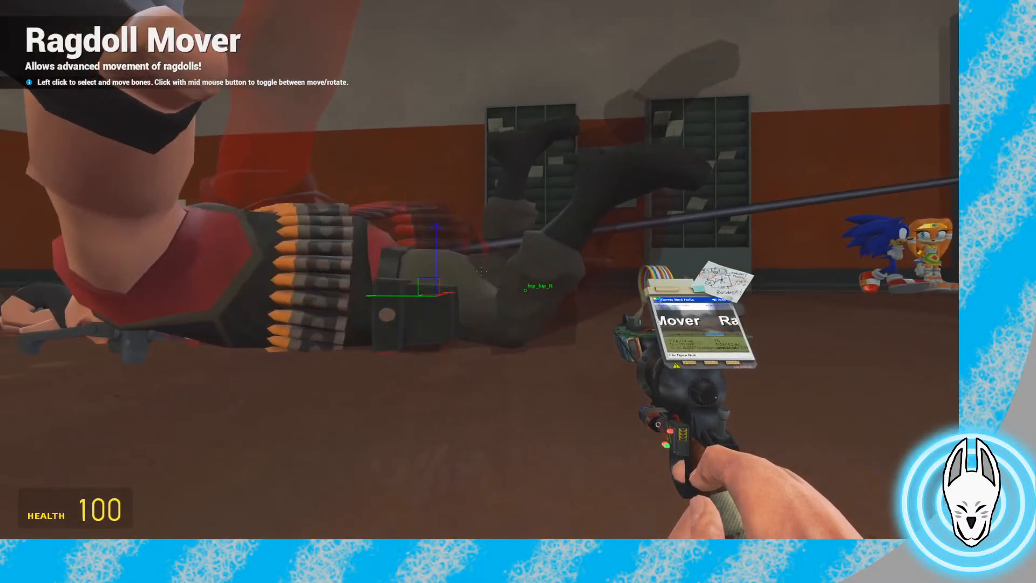
Rotate the Heavy's legs at the hips and knees to bring the raised boots down toward the floor
key(d)
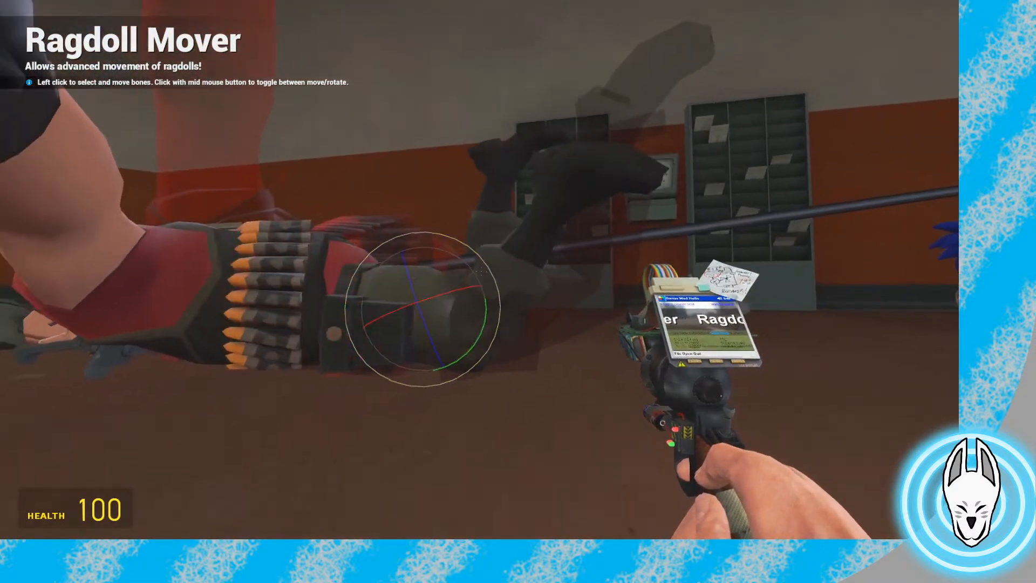
drag(481, 271, 481, 271)
key(w)
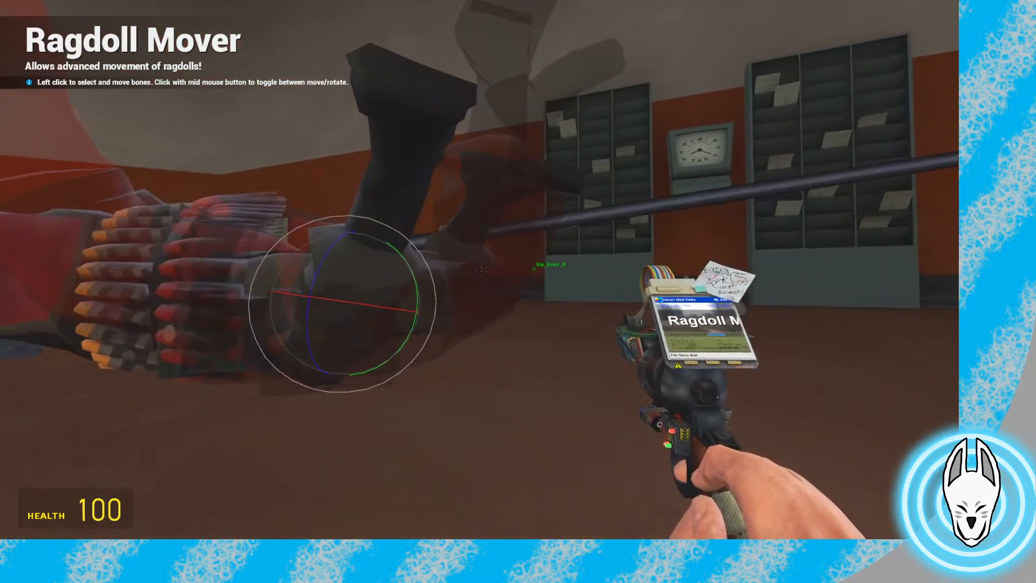
key(s)
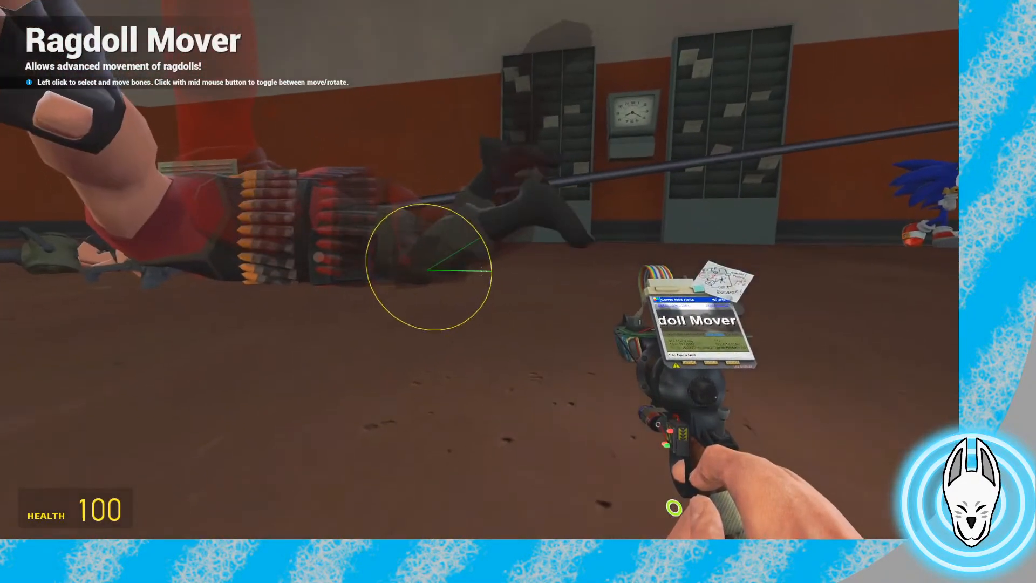
drag(480, 270, 480, 271)
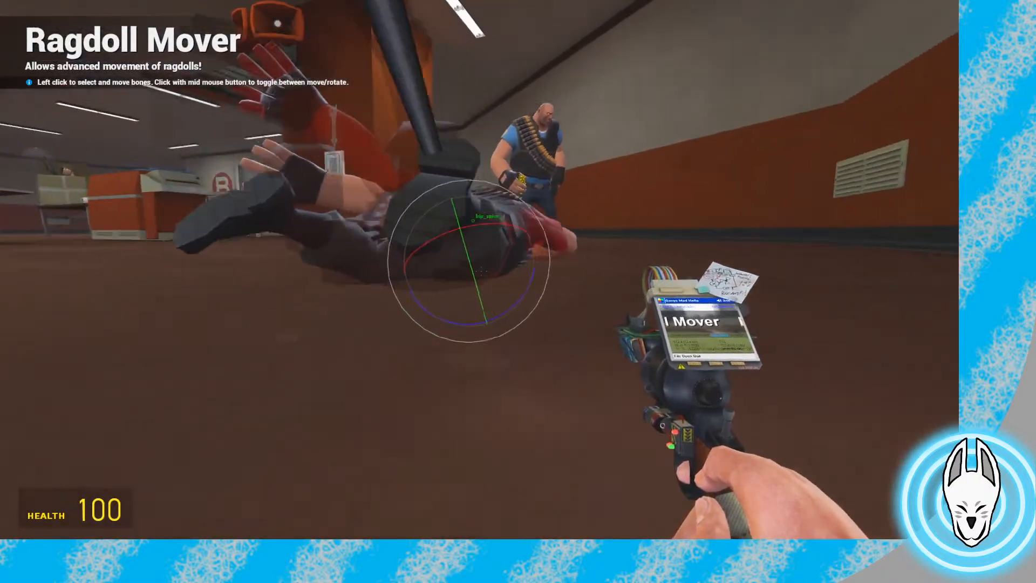
Rotate the Heavy's raised arm at the shoulder and elbow to lay it outward along the floor
key(a)
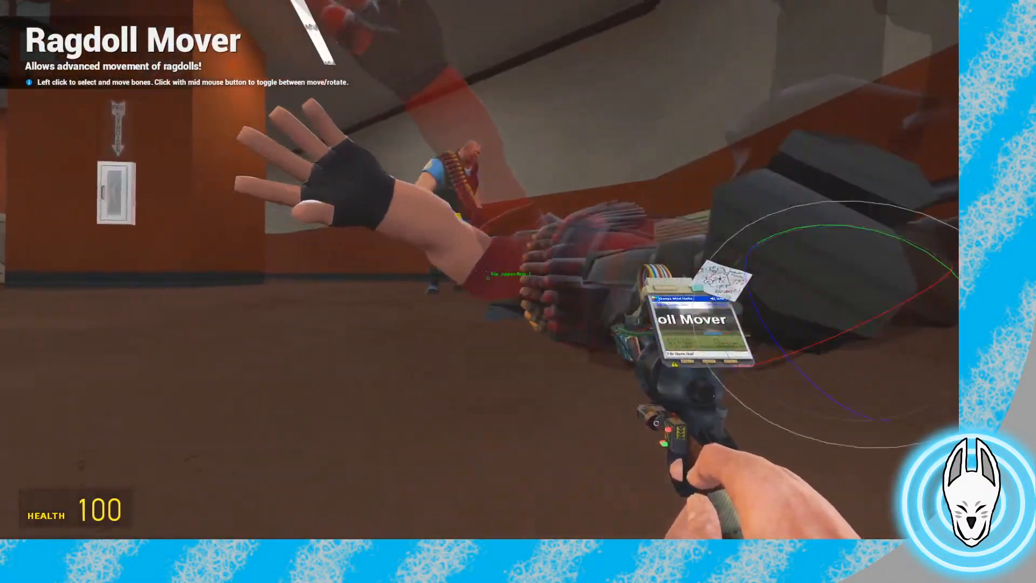
click(479, 269)
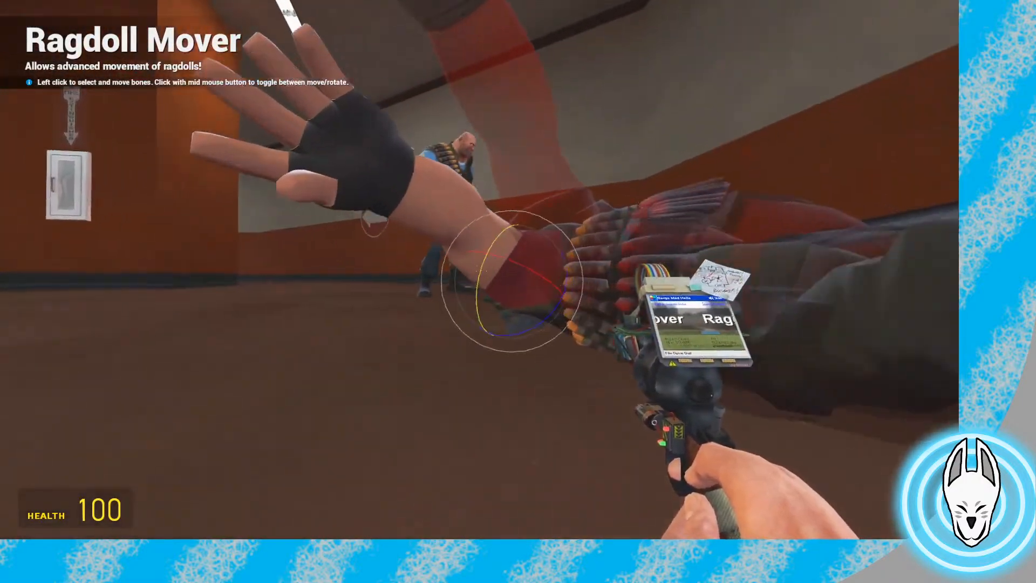
key(a)
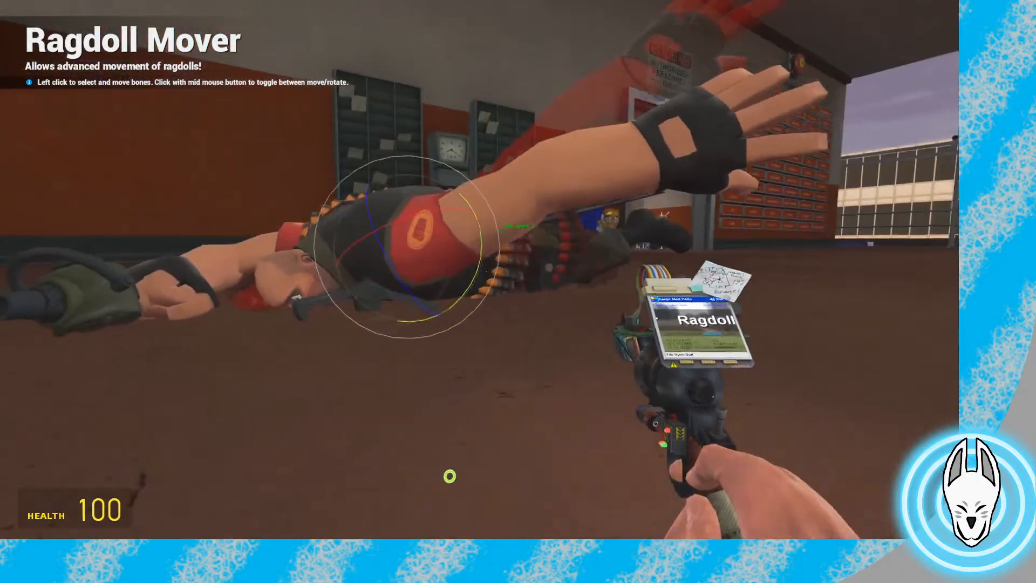
drag(480, 270, 474, 294)
click(480, 269)
key(d)
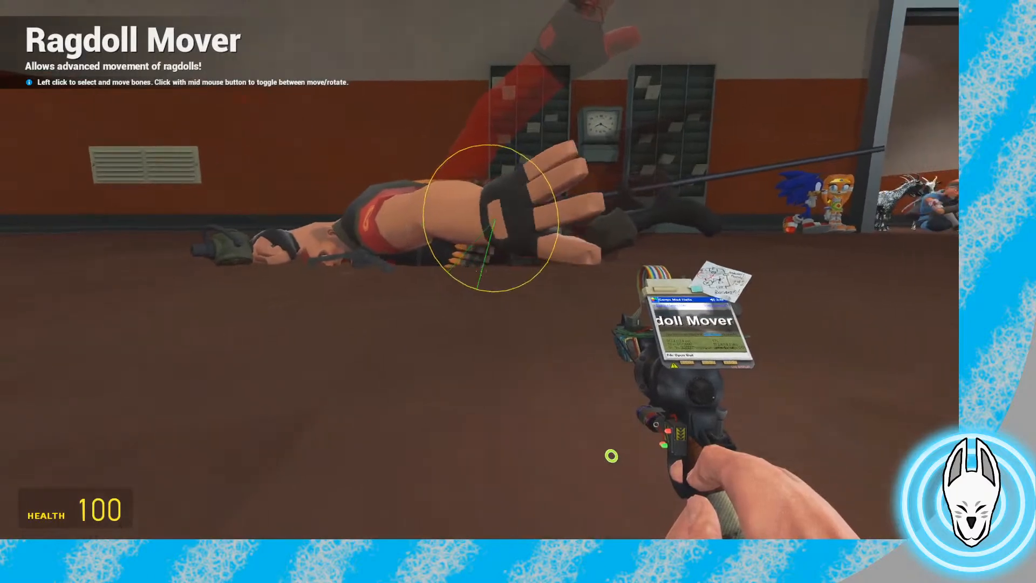
drag(482, 270, 464, 270)
key(d)
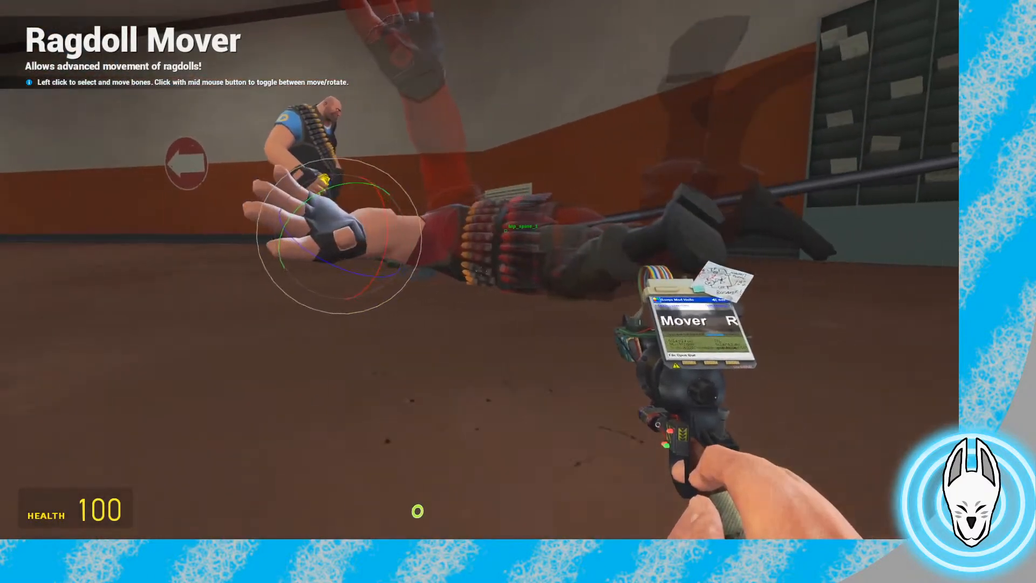
Move the Heavy's pelvis along the floor to extend the slide in the frame 15 pose
key(s)
key(c)
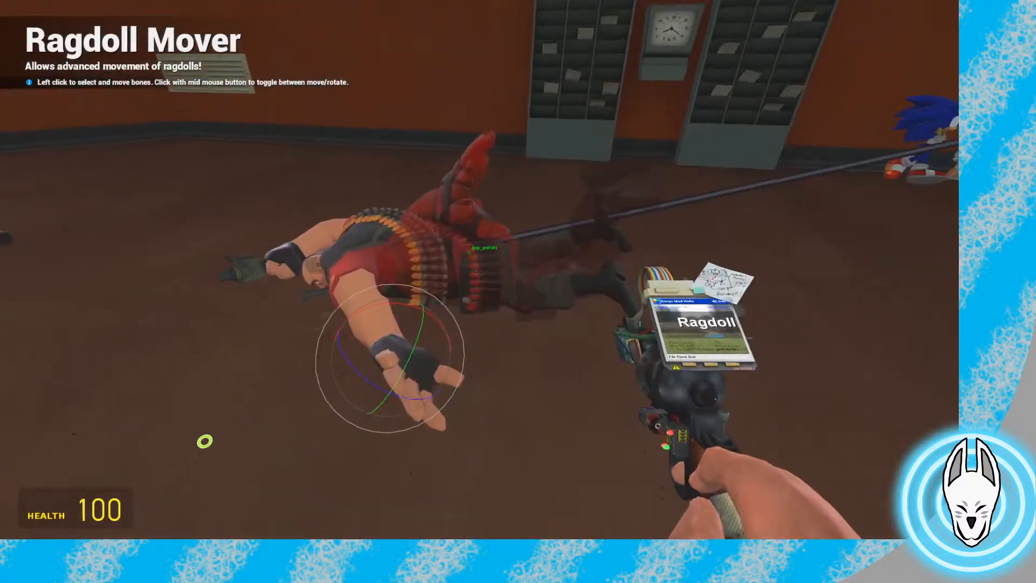
key(w)
click(481, 270)
key(s)
key(q)
middle_click(481, 269)
drag(481, 270, 480, 270)
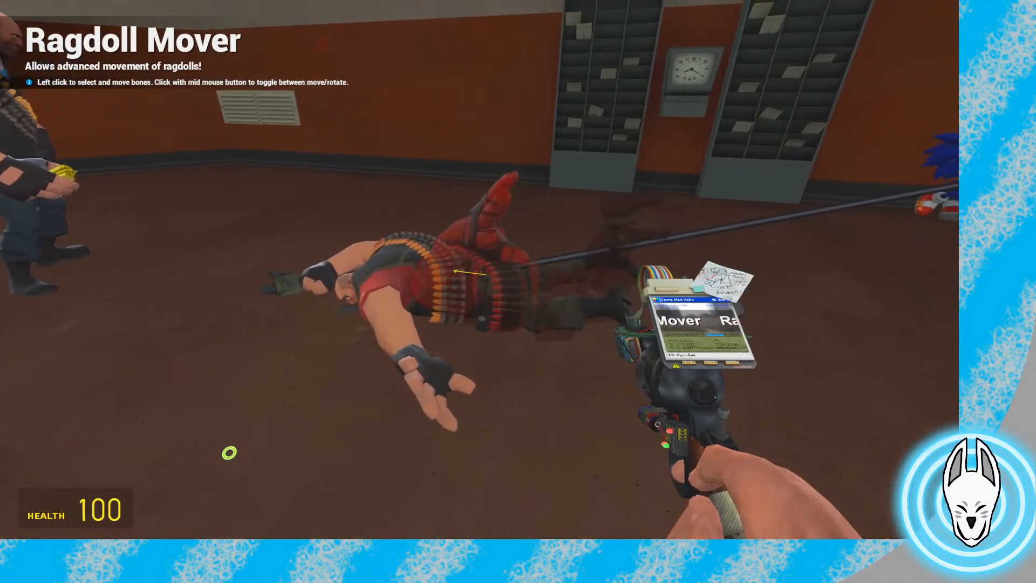
Return the timeline to frame 0 and replay the dive through the follow-through pose on the floor
key(c)
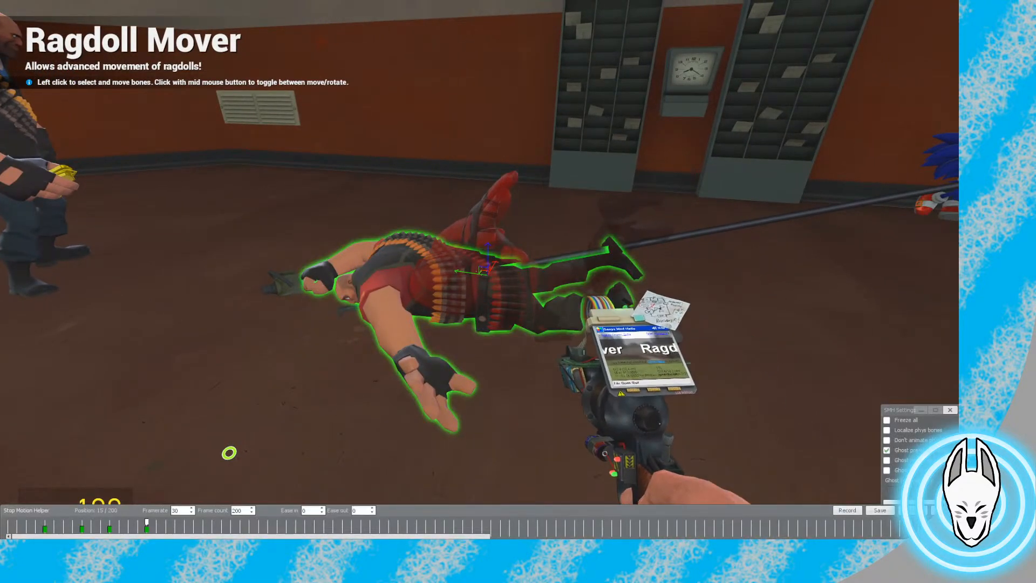
drag(147, 522, 8, 522)
key(c)
key(space)
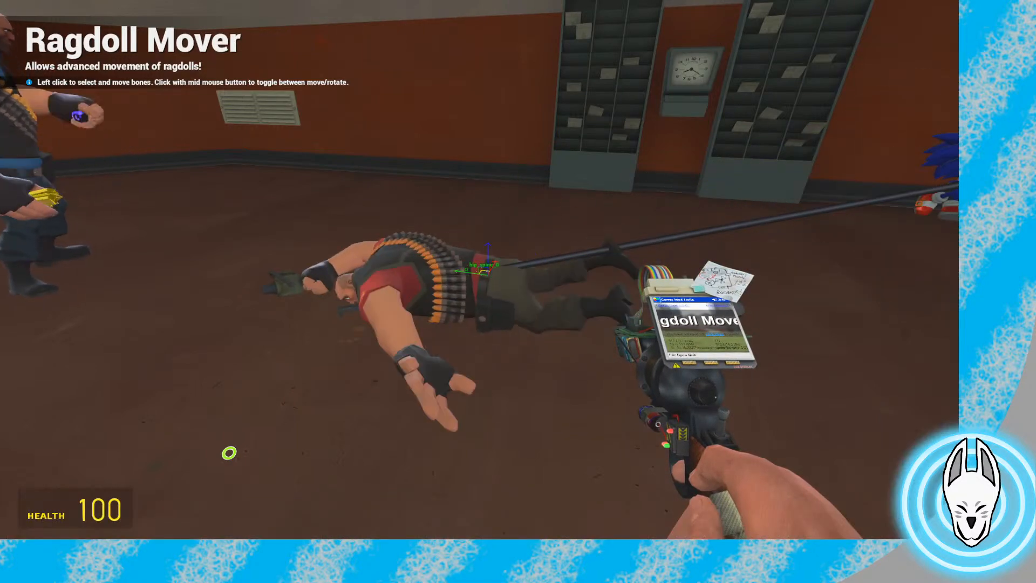
key(c)
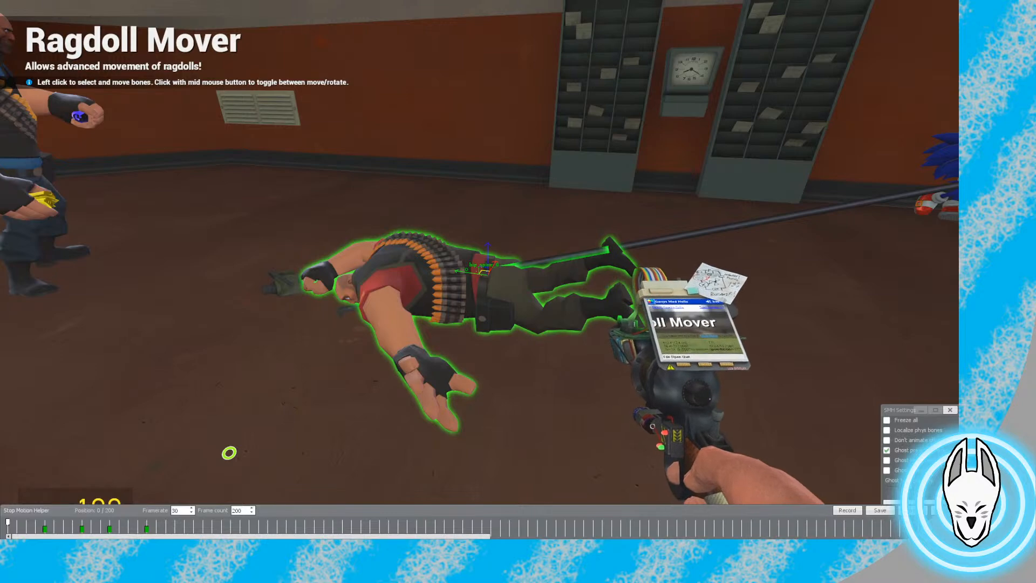
click(16, 522)
key(c)
key(space)
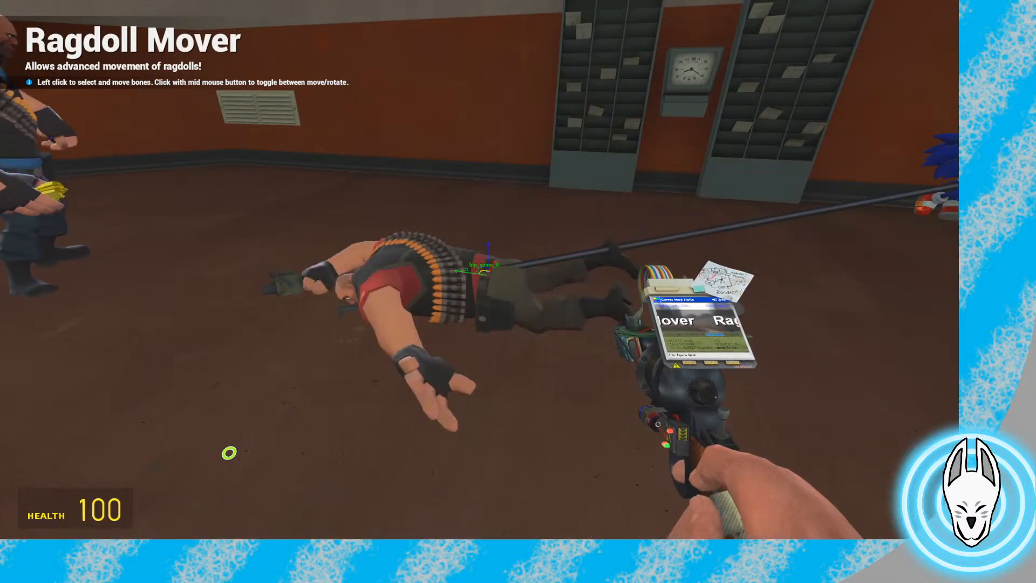
key(c)
key(c)
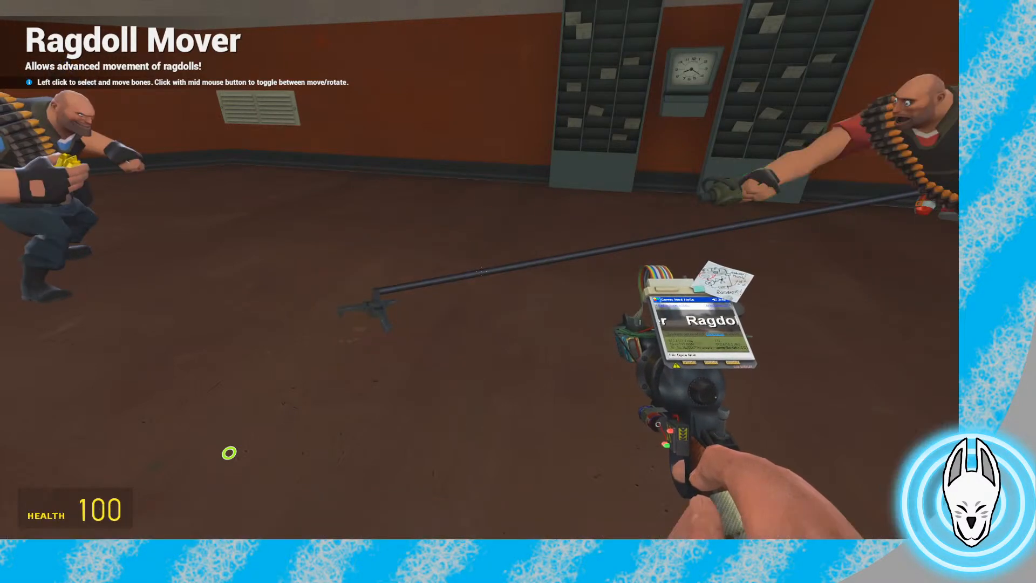
Watch the landing from beside the fallen Heavy in a clean view without the HUD, and return to the tool view
click(481, 271)
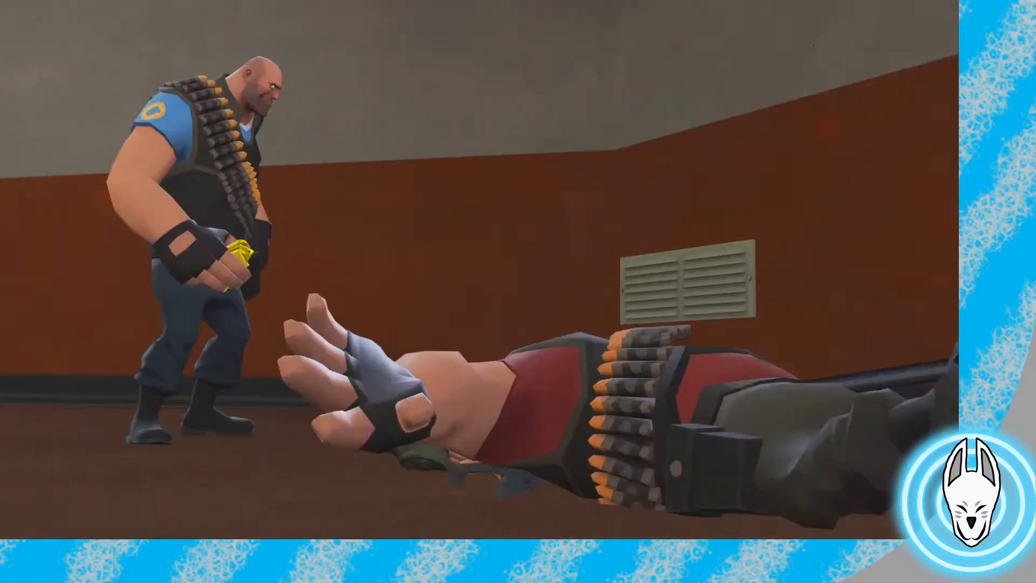
key(c)
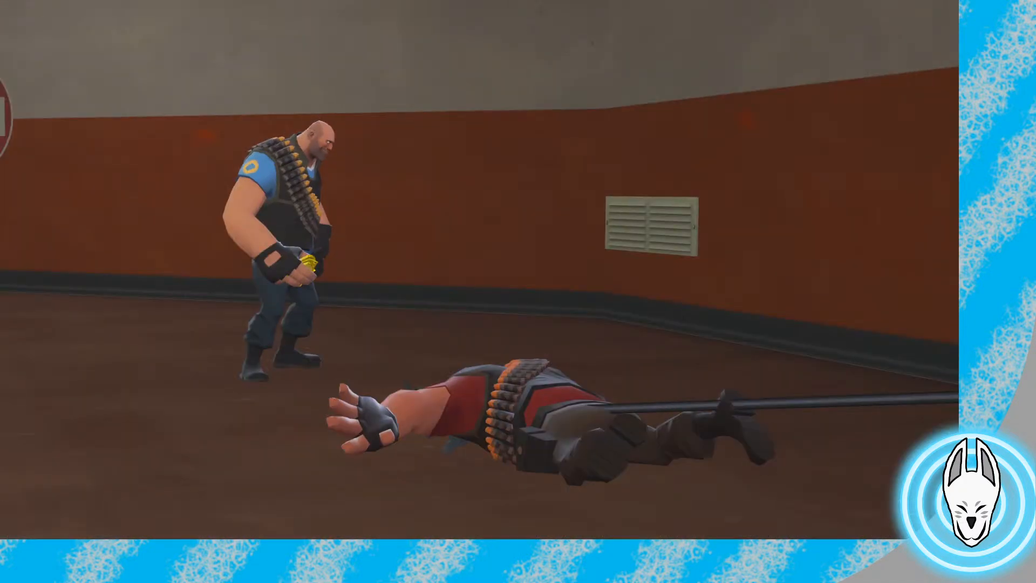
key(q)
key(q)
key(w)
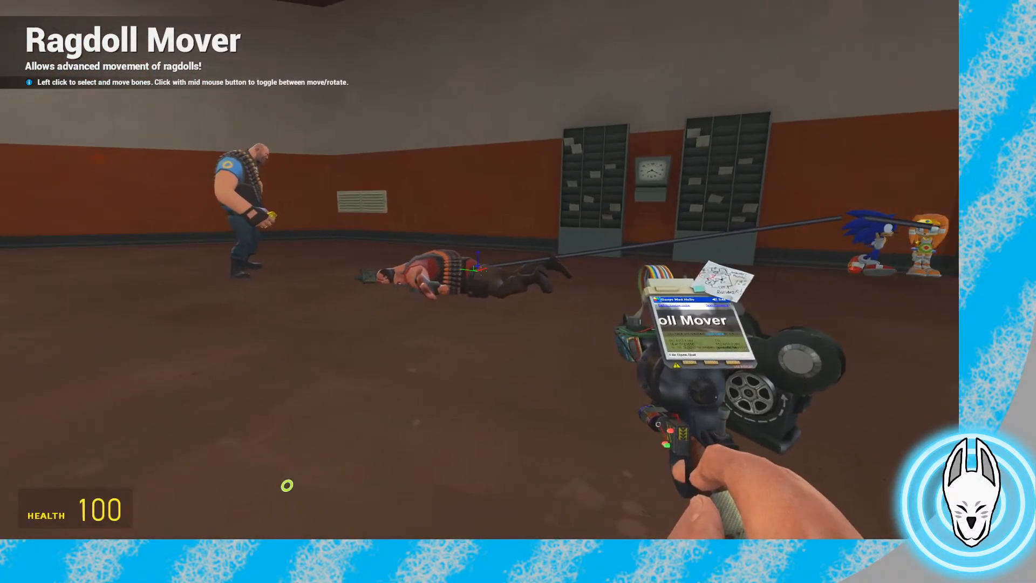
Move the fallen Heavy's pelvis farther along the floor to continue the slide in the frame 19 pose
key(w)
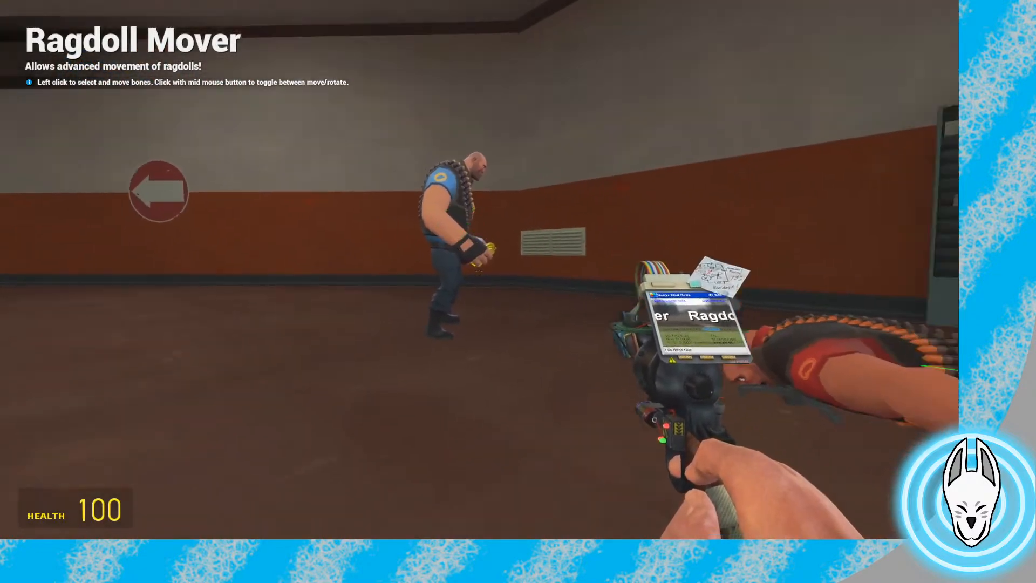
key(d)
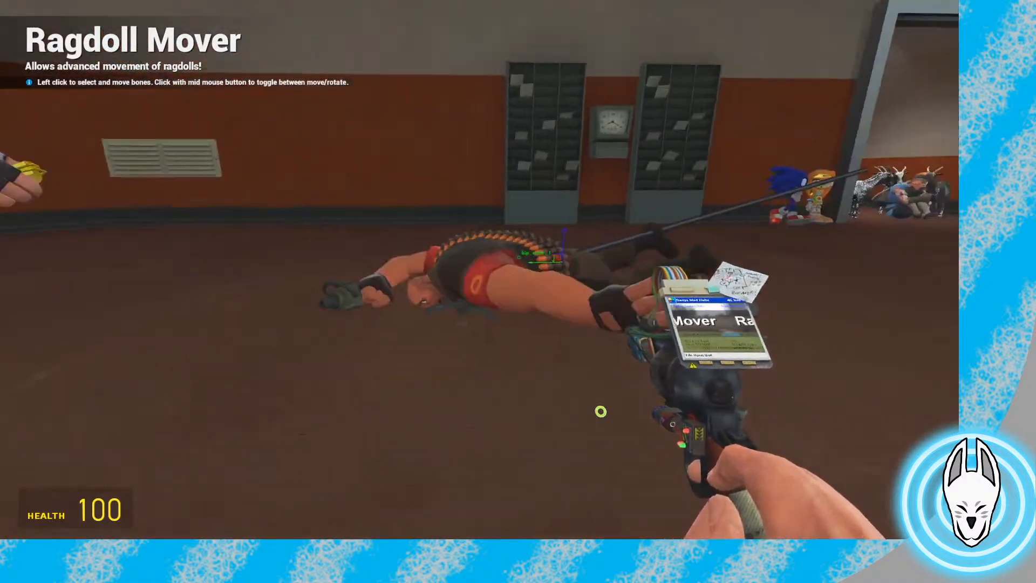
click(482, 271)
key(x)
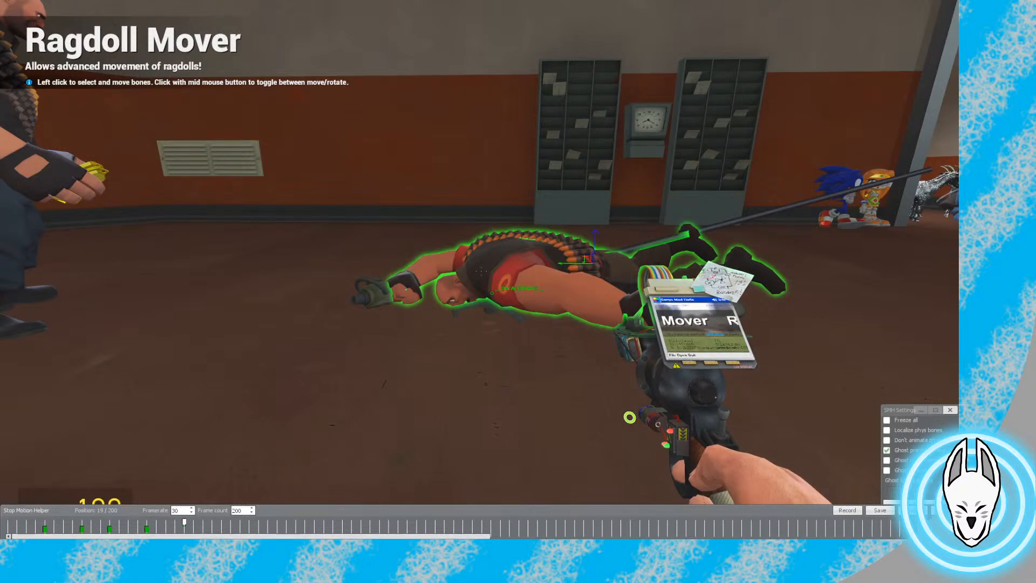
key(s)
key(w)
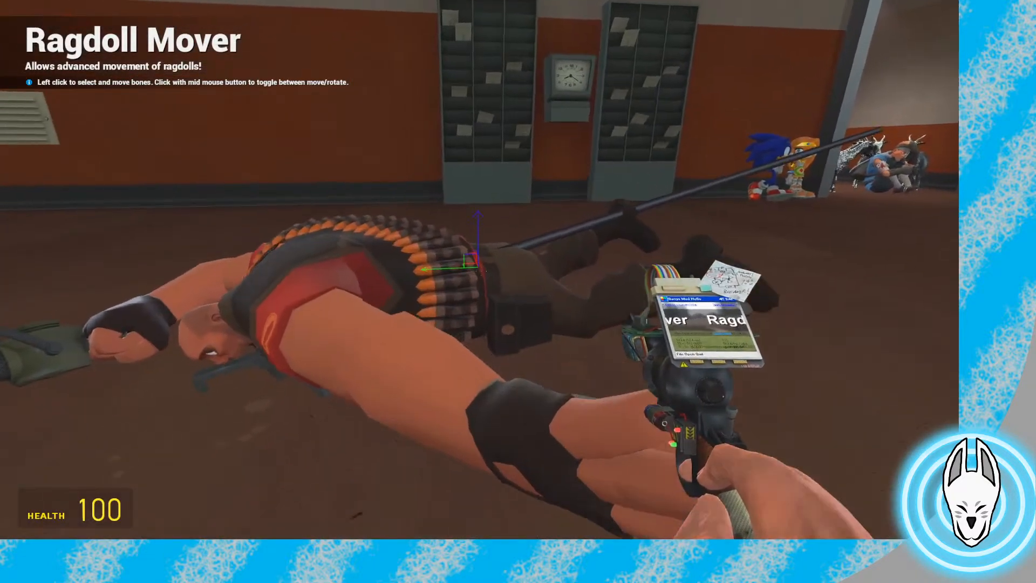
drag(482, 271, 482, 271)
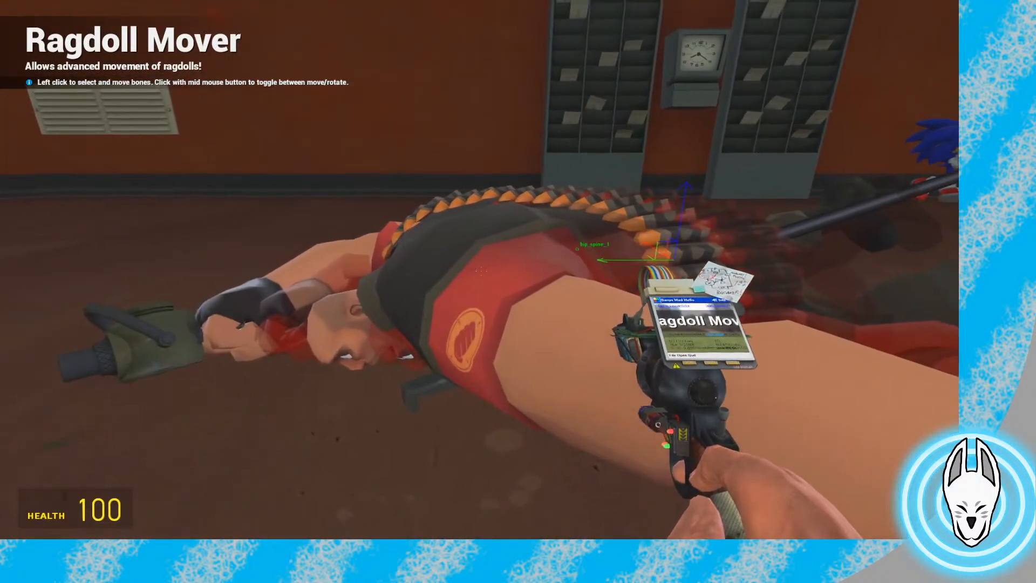
Adjust the Heavy's upper body and bent gun arm against the floor in the frame 19 pose
key(a)
middle_click(479, 270)
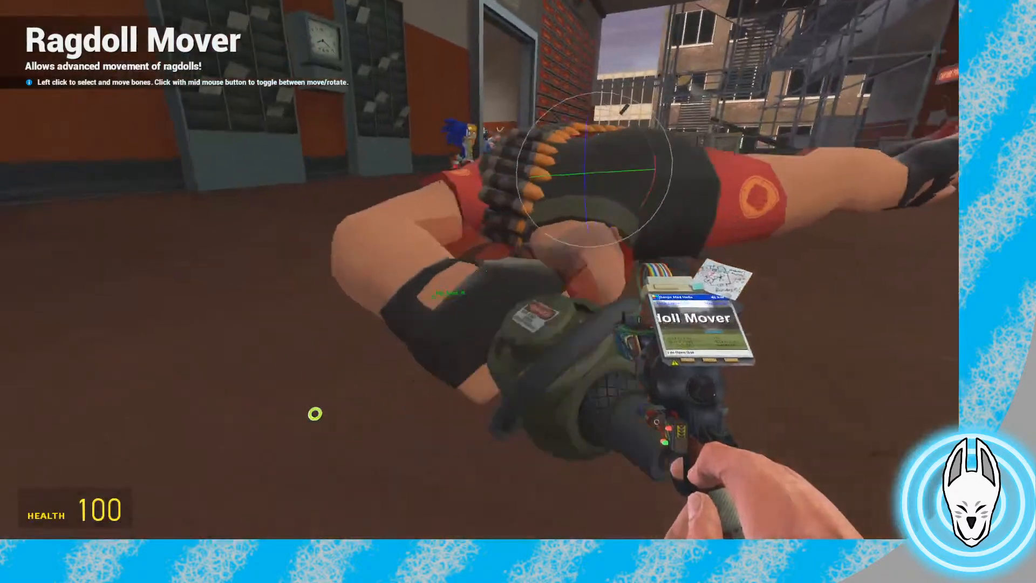
key(q)
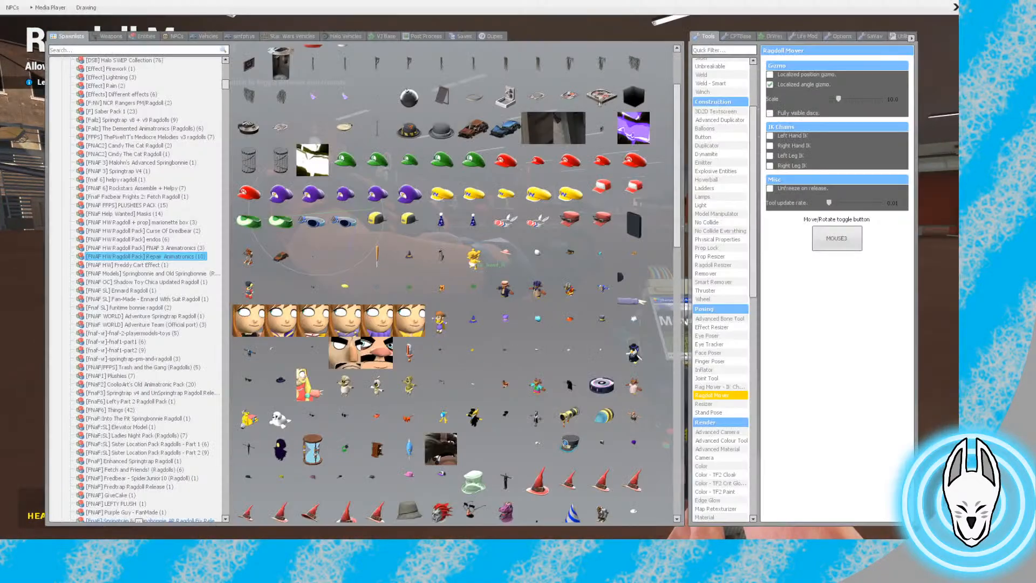
key(q)
key(d)
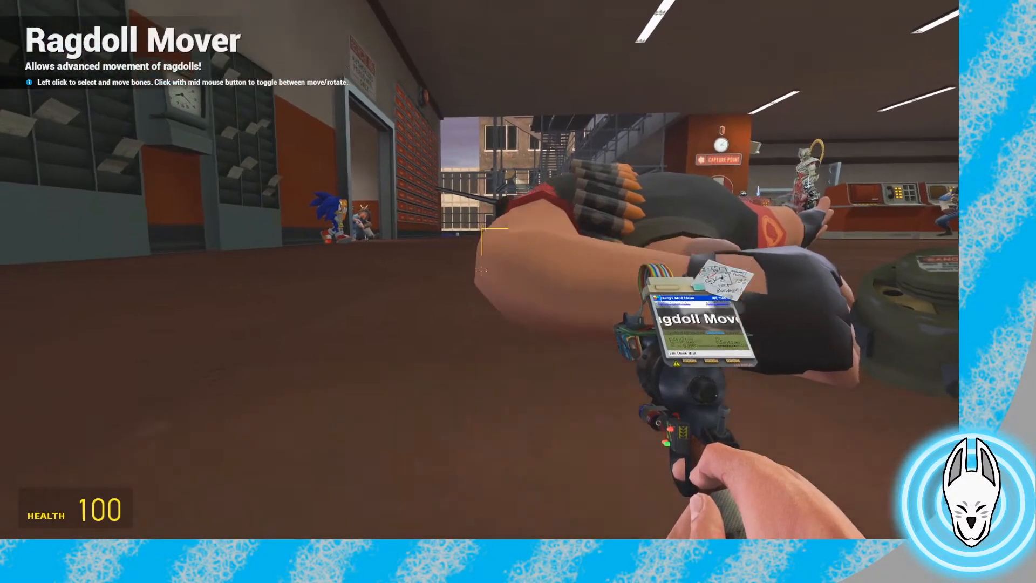
key(d)
key(d)
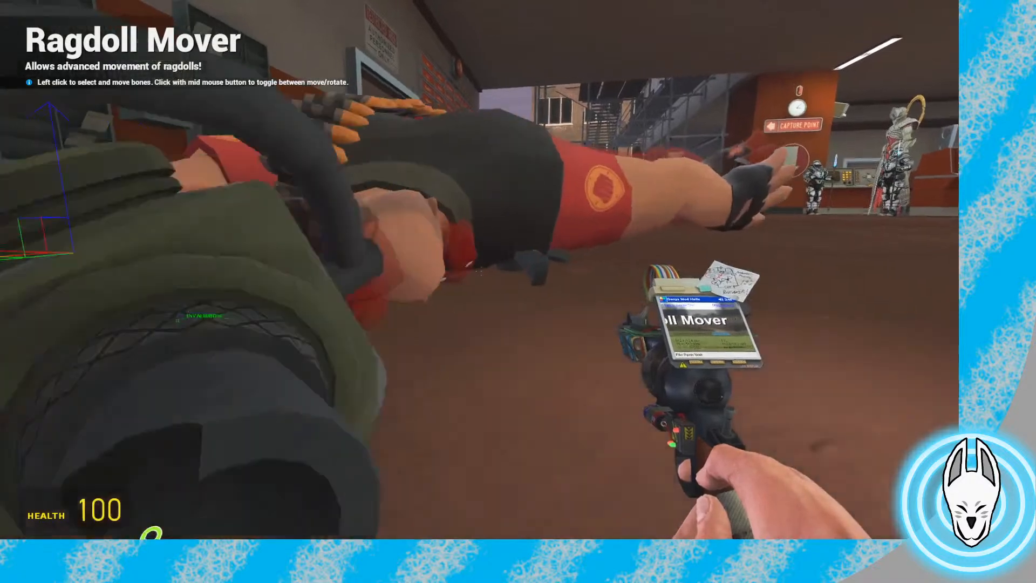
Rotate the Heavy's outstretched left arm and hand down to lie flat along the floor
middle_click(479, 271)
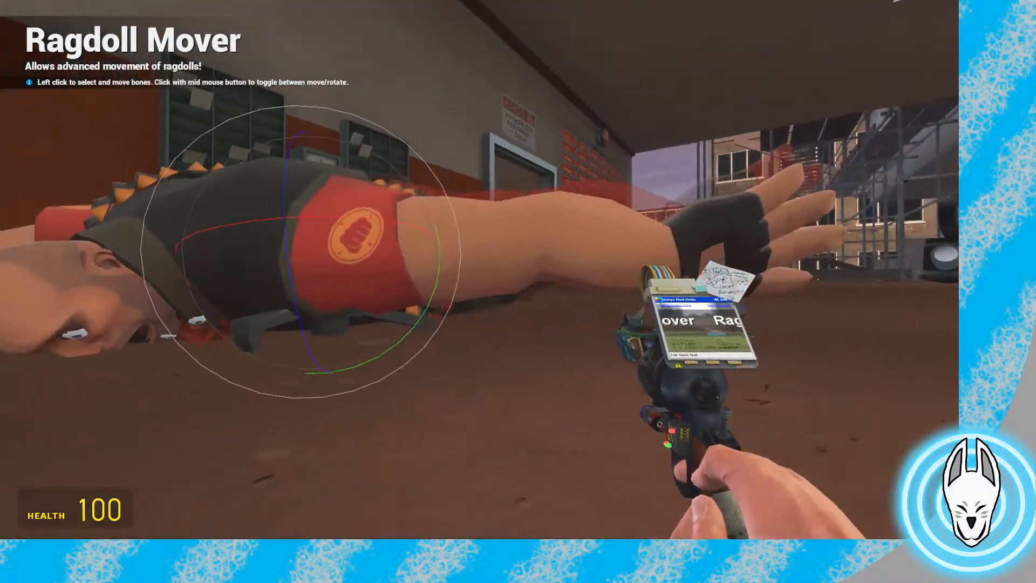
click(481, 271)
drag(481, 271, 481, 271)
click(481, 270)
key(d)
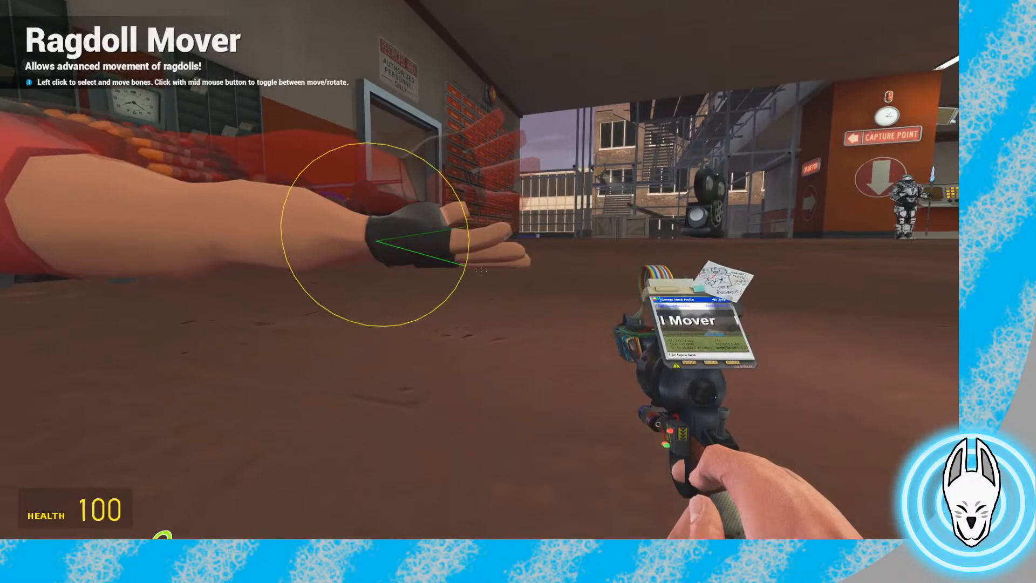
key(d)
key(w)
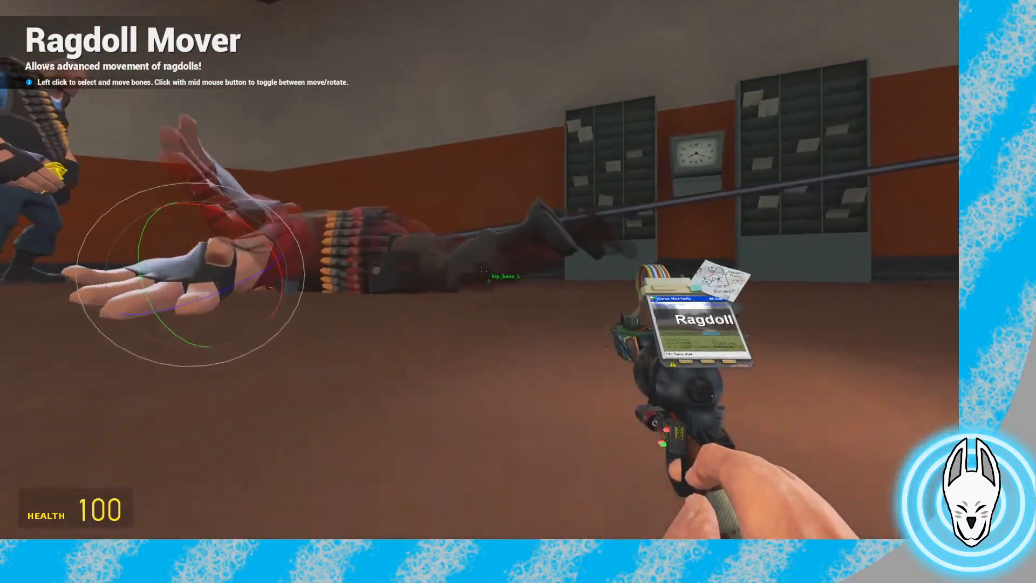
Rotate the Heavy's legs at the hips and knees to lower them toward the floor, and keyframe the pose at frame 19
click(481, 271)
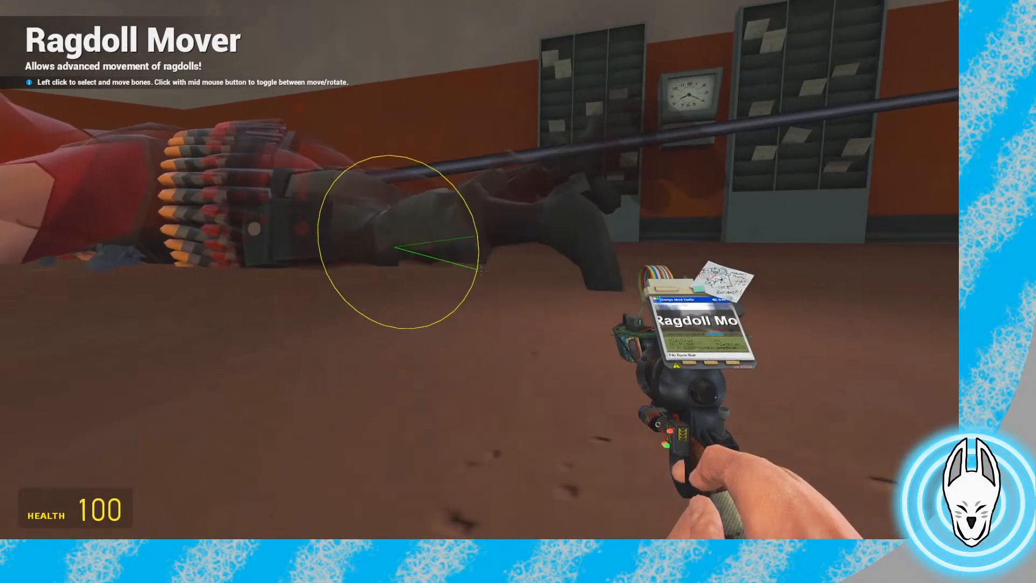
middle_click(480, 271)
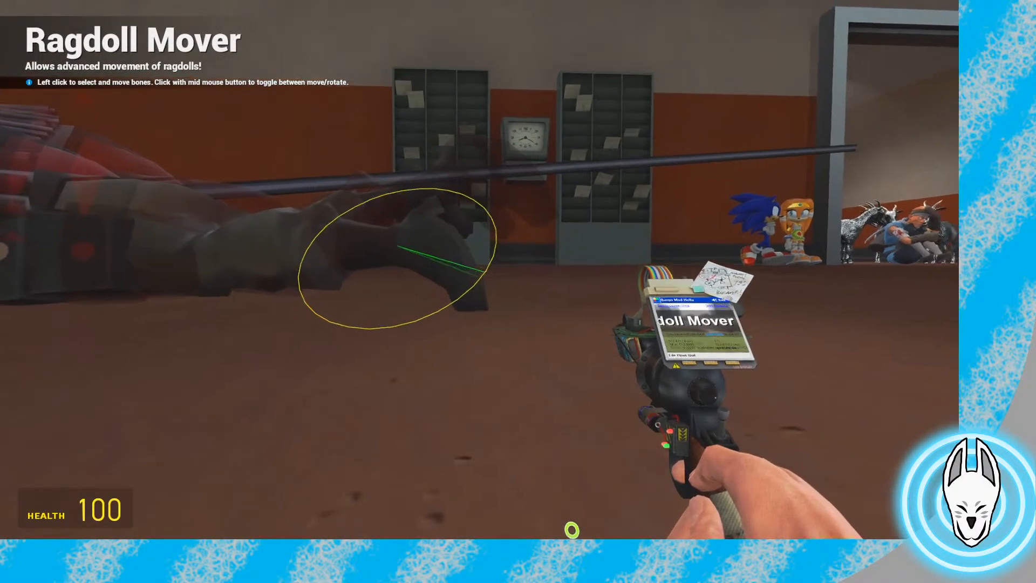
drag(479, 269, 482, 261)
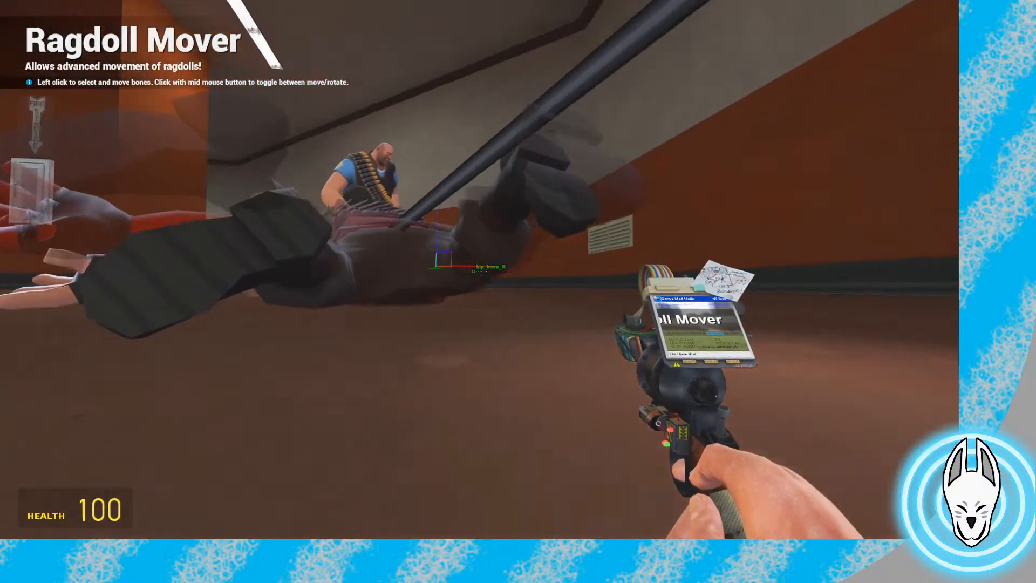
click(480, 271)
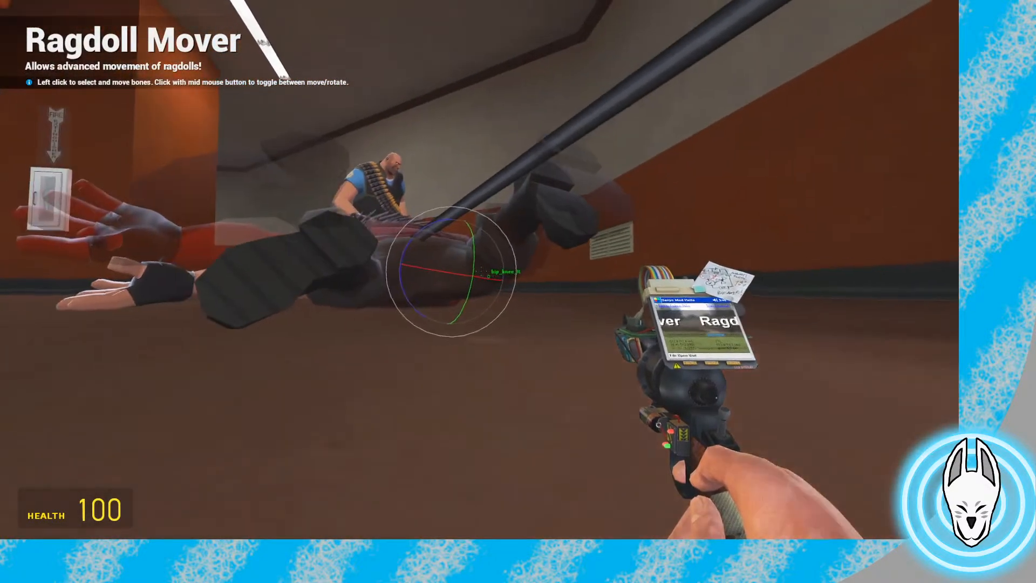
mouse_move(479, 270)
mouse_down()
mouse_move(480, 285)
mouse_move(480, 263)
mouse_up()
click(480, 270)
key(s)
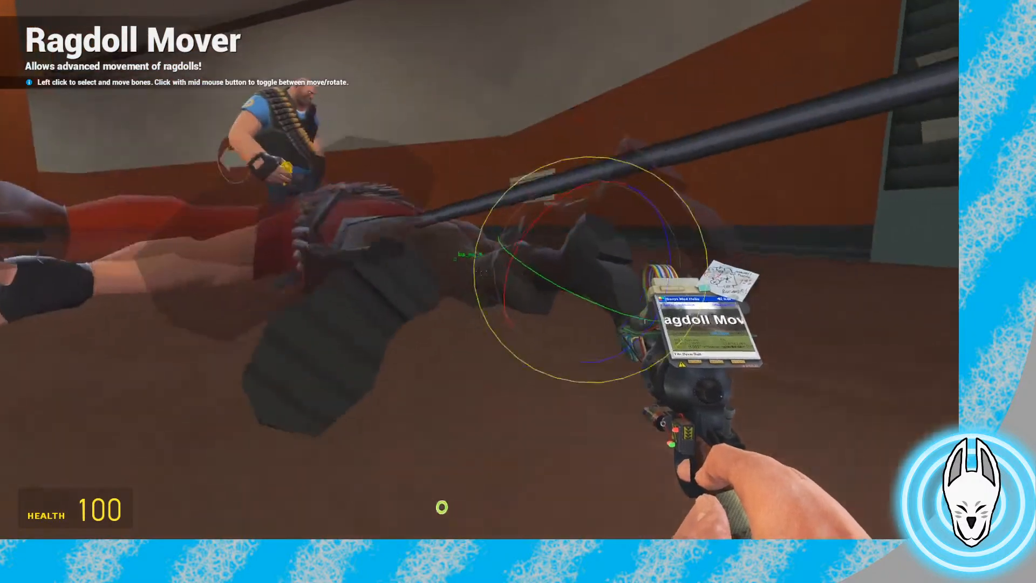
key(c)
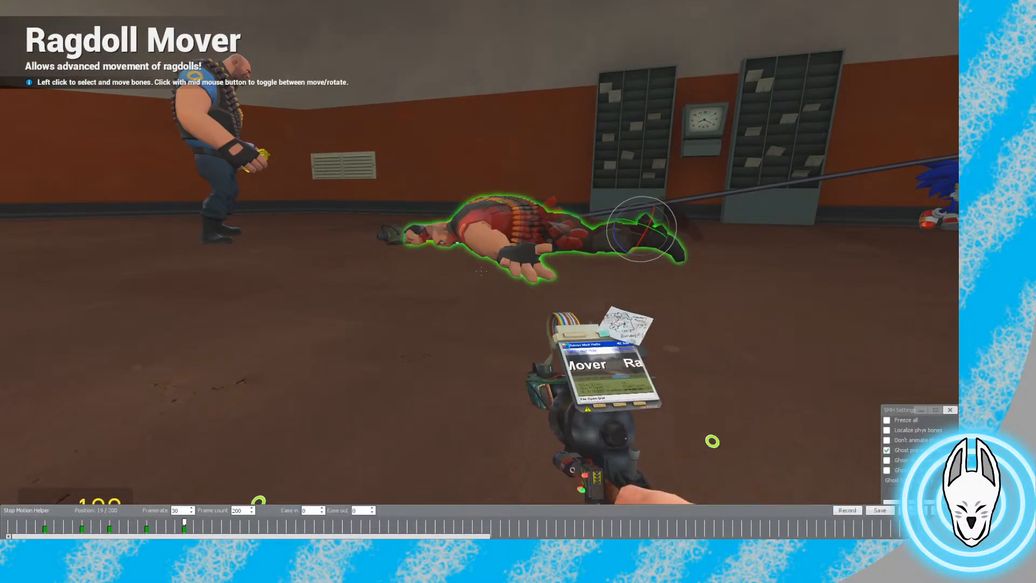
Return the timeline to frame 0 and watch the dive and slide through the scene camera
drag(184, 523, 8, 522)
key(c)
key(d)
scroll(518, 291, down, 1)
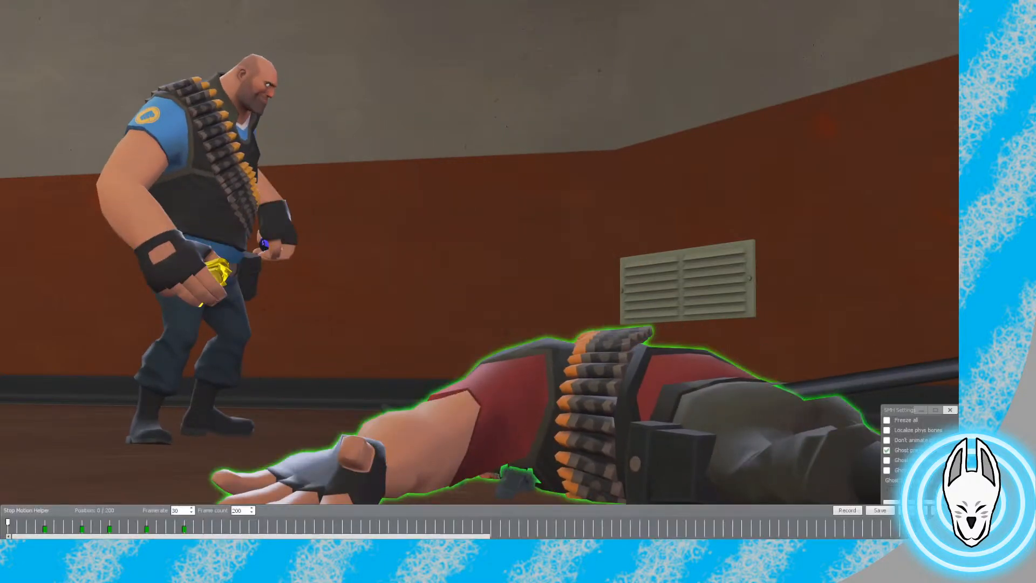
key(Right)
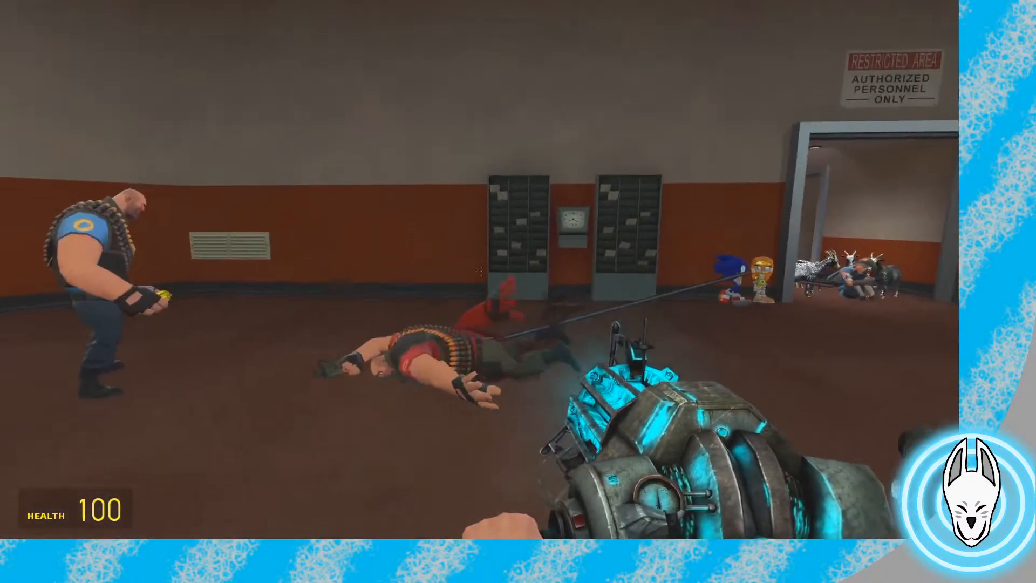
Inspect the fallen Heavy up close at frame 15 and step back to the preceding raised-arm pose
key(w)
key(c)
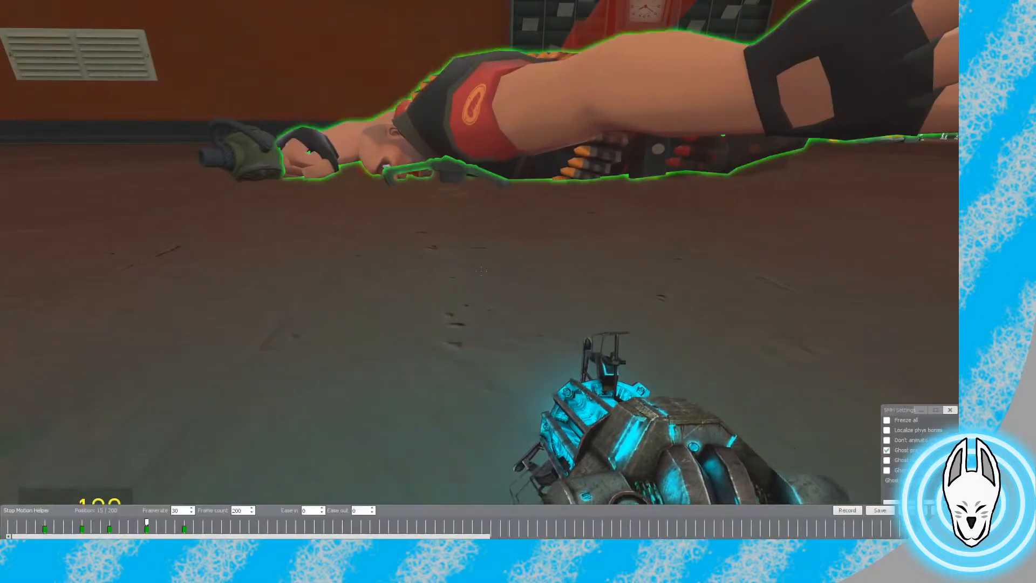
key(Left)
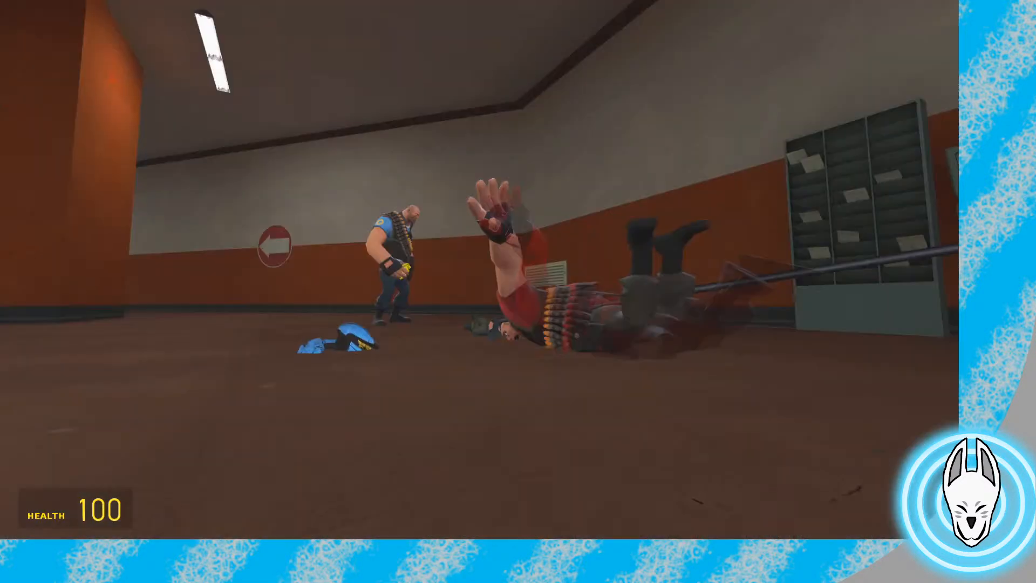
Replay the dive through the scene camera and scrub the timeline between frames 11 and 8 to check the landing
key(6)
click(480, 271)
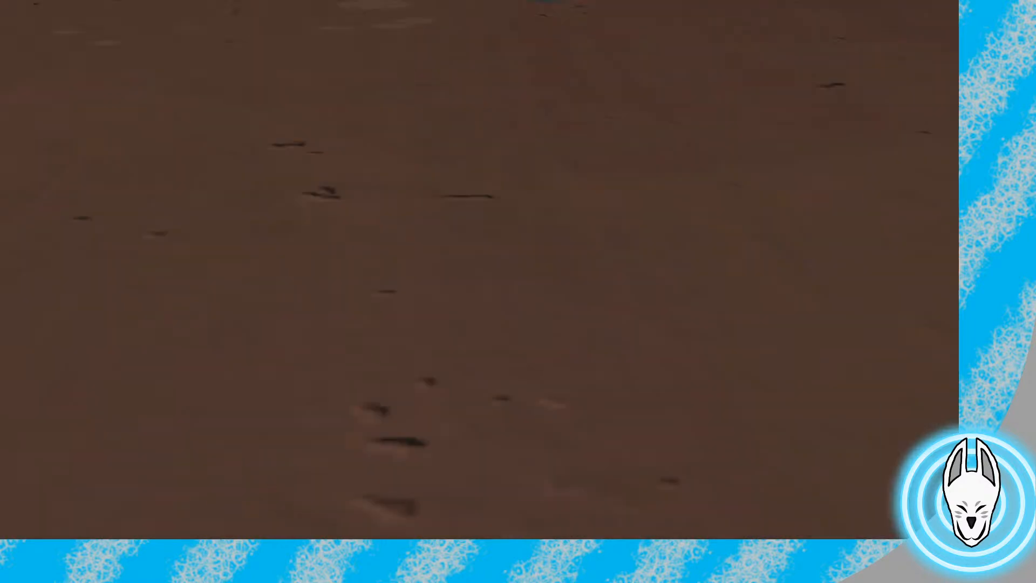
key(c)
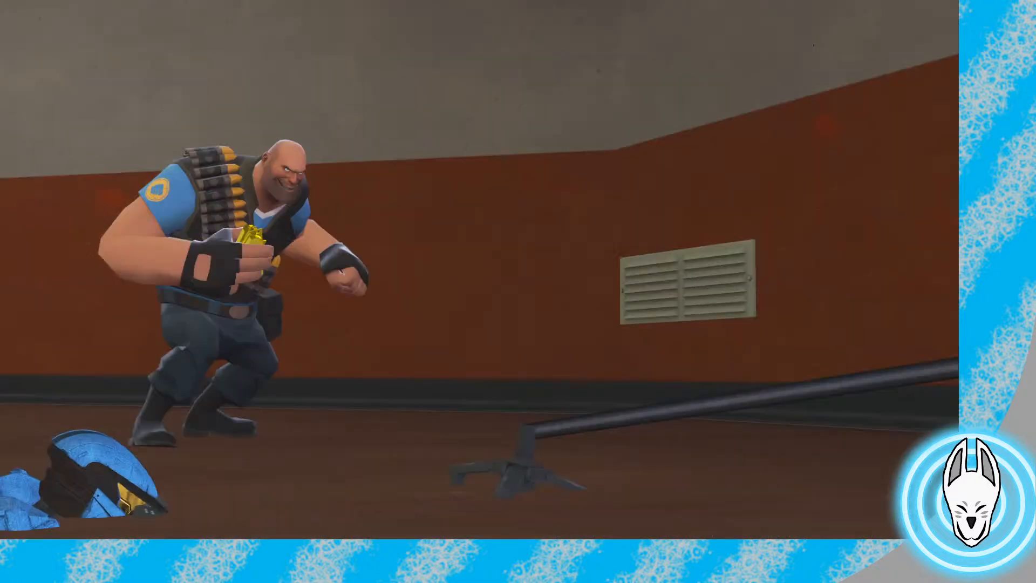
key(6)
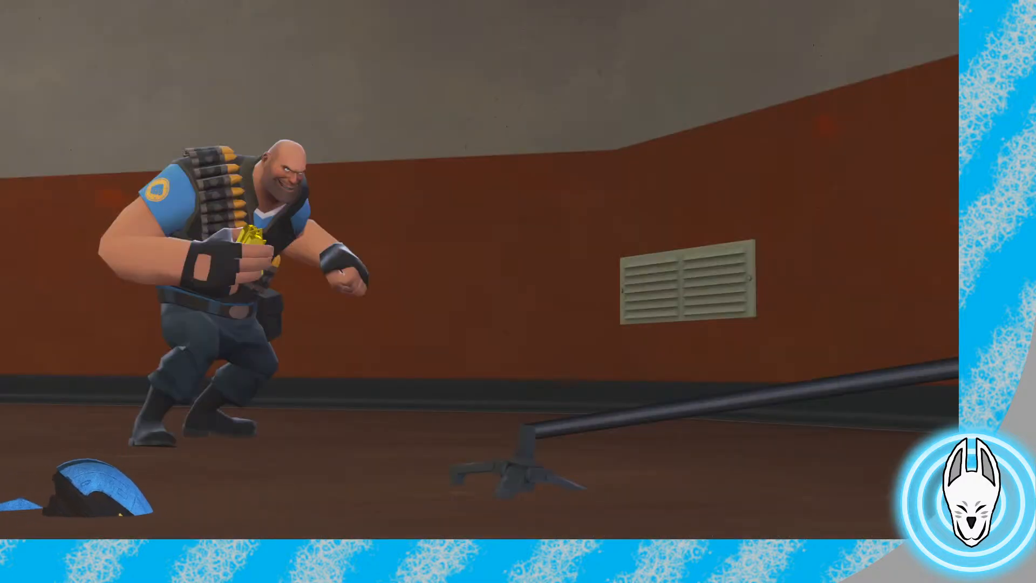
click(479, 269)
scroll(479, 269, down, 2)
click(479, 269)
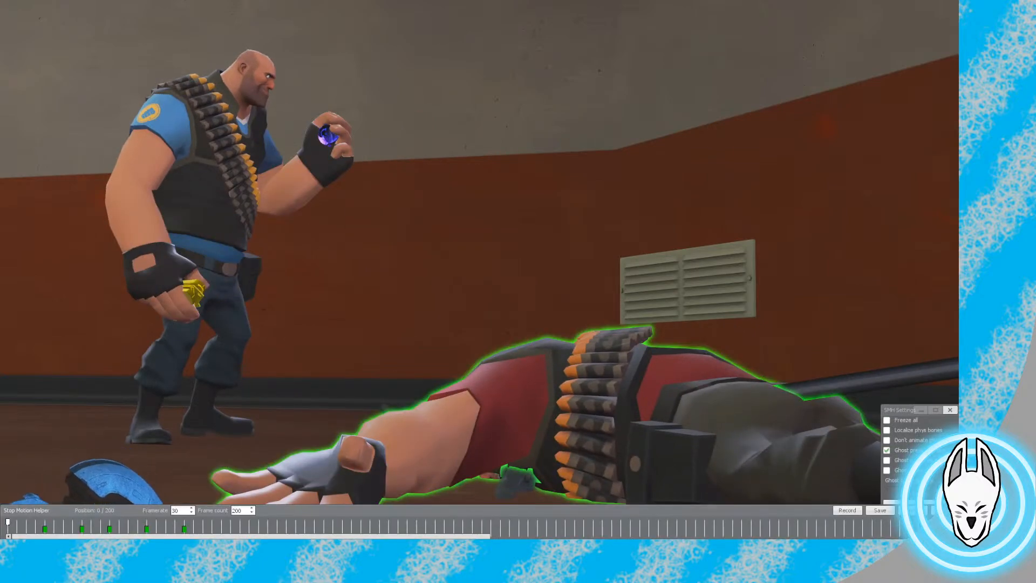
click(109, 523)
drag(110, 523, 81, 522)
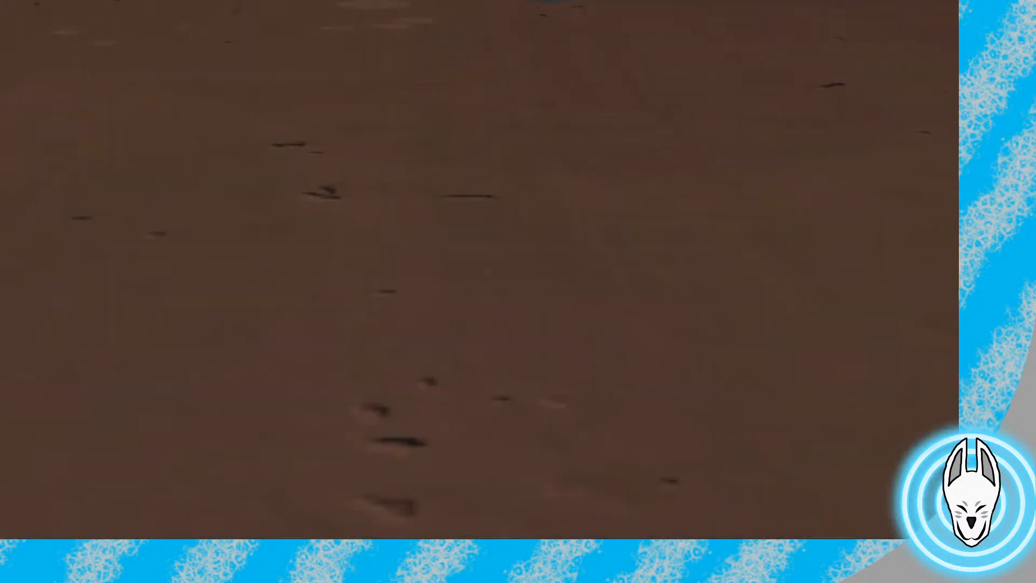
Curl the index and middle fingers of the Heavy's raised left hand with Finger Poser
key(q)
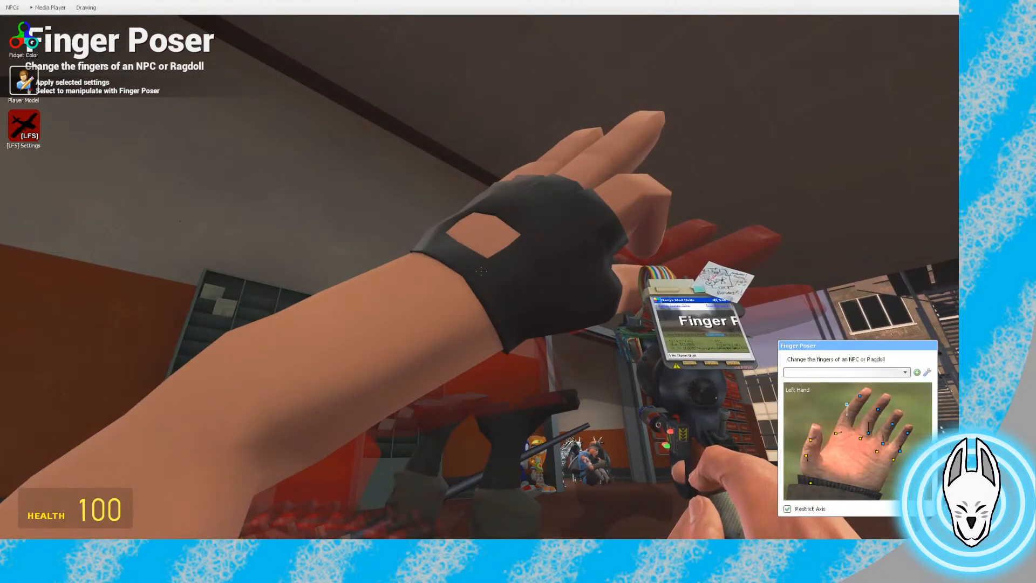
drag(840, 438, 834, 442)
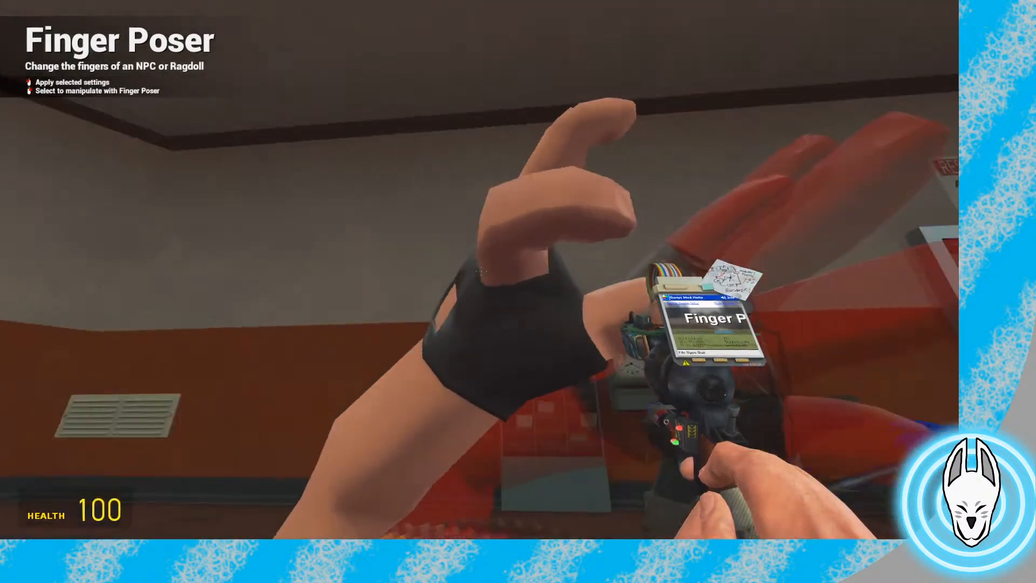
key(c)
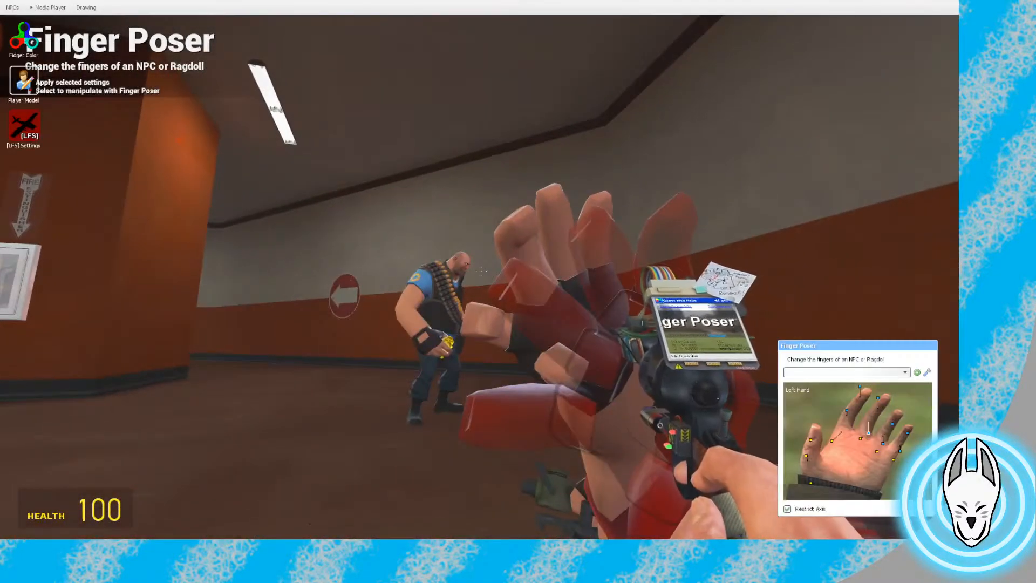
drag(860, 438, 860, 442)
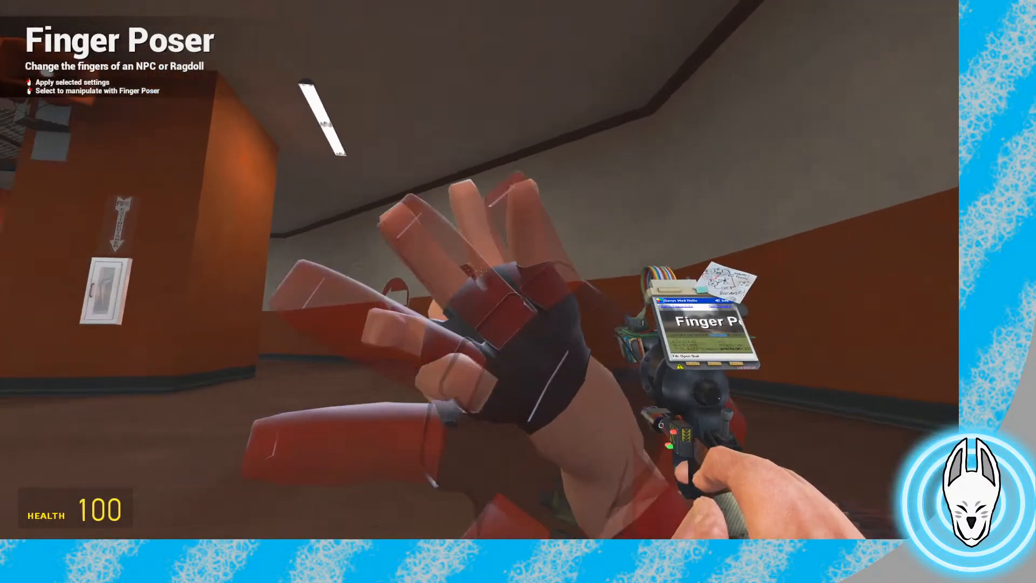
Curl the remaining fingers and adjust the thumb of the fallen Heavy's raised left hand with Finger Poser, checking the hand from several sides
key(c)
drag(894, 460, 883, 425)
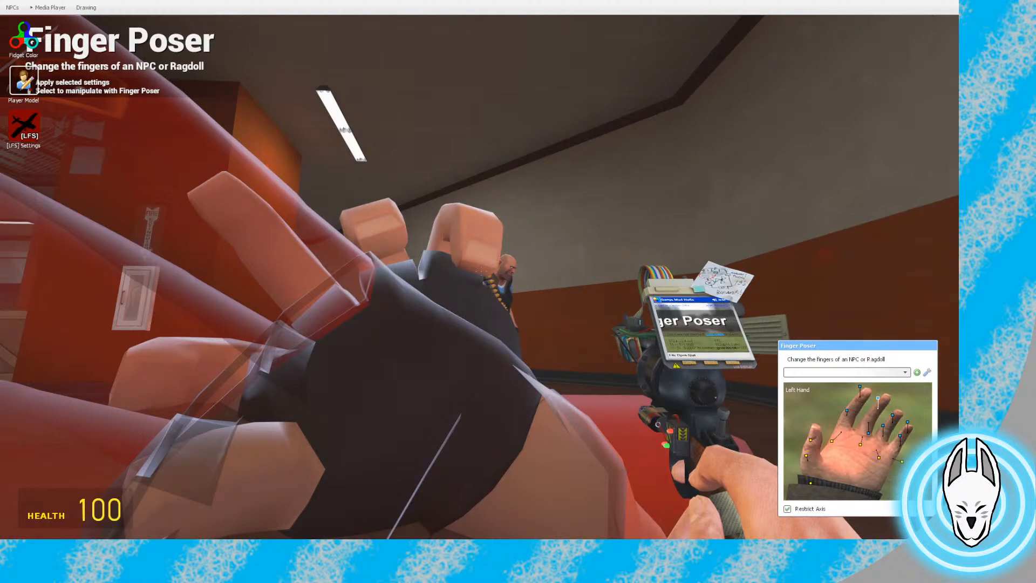
key(c)
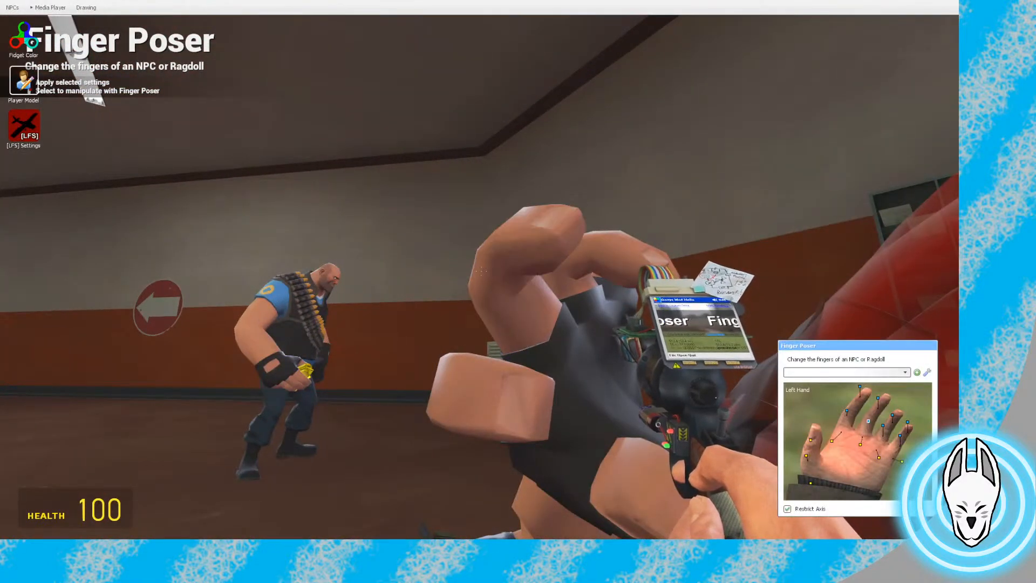
drag(868, 422, 868, 416)
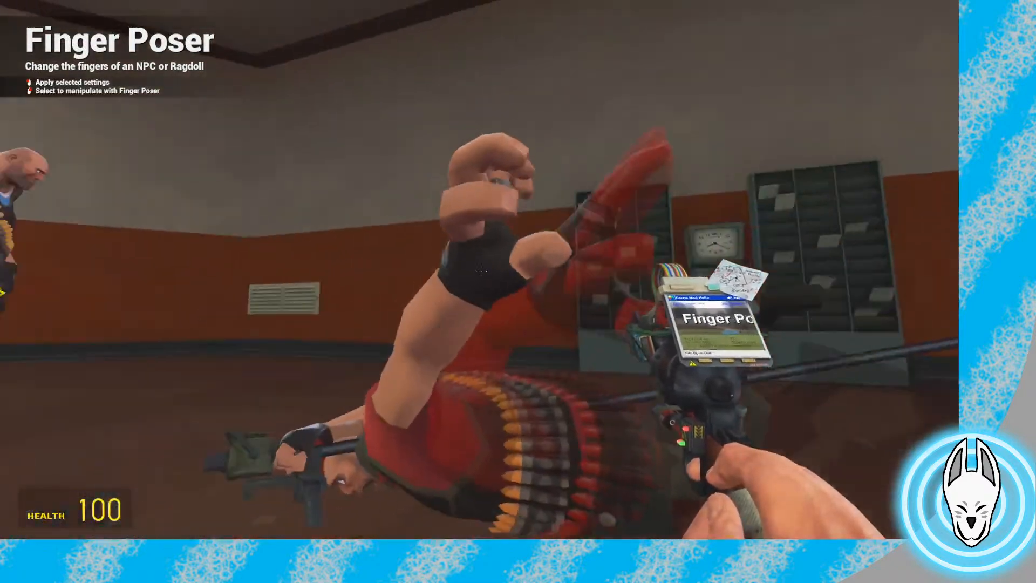
key(c)
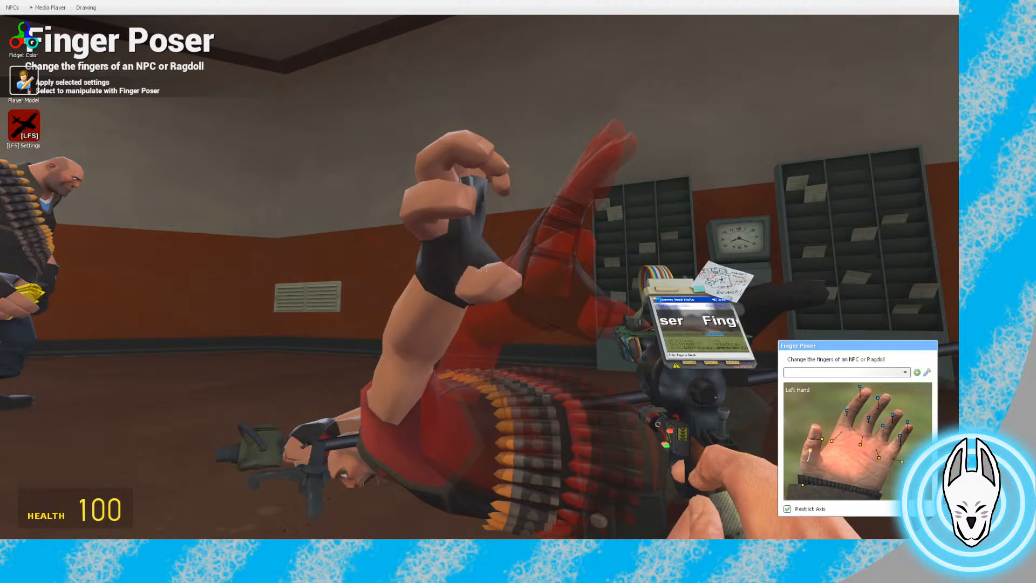
key(s)
key(d)
key(a)
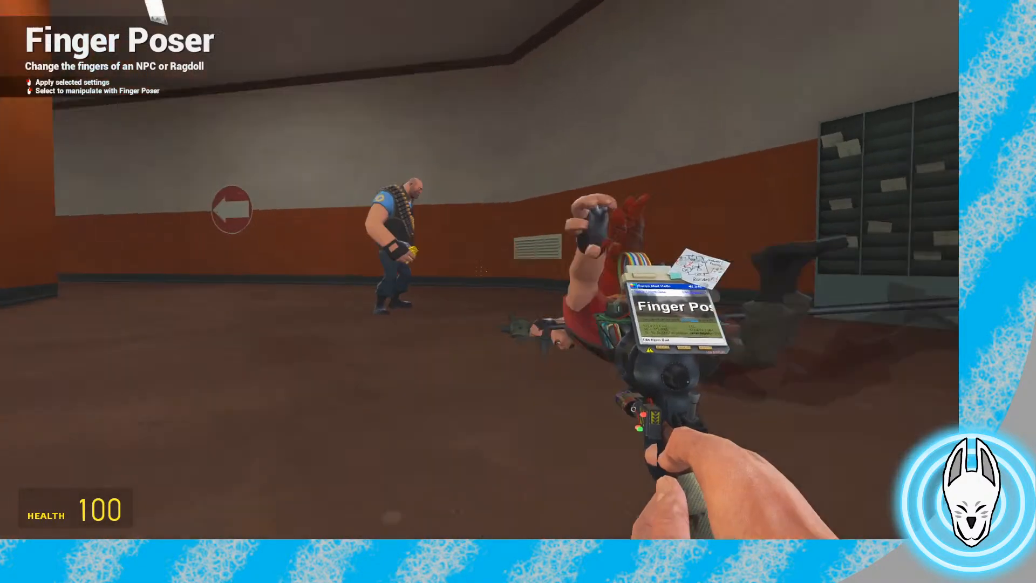
Switch to Face Poser and select the fallen red Heavy to bring up its facial expression controls
key(q)
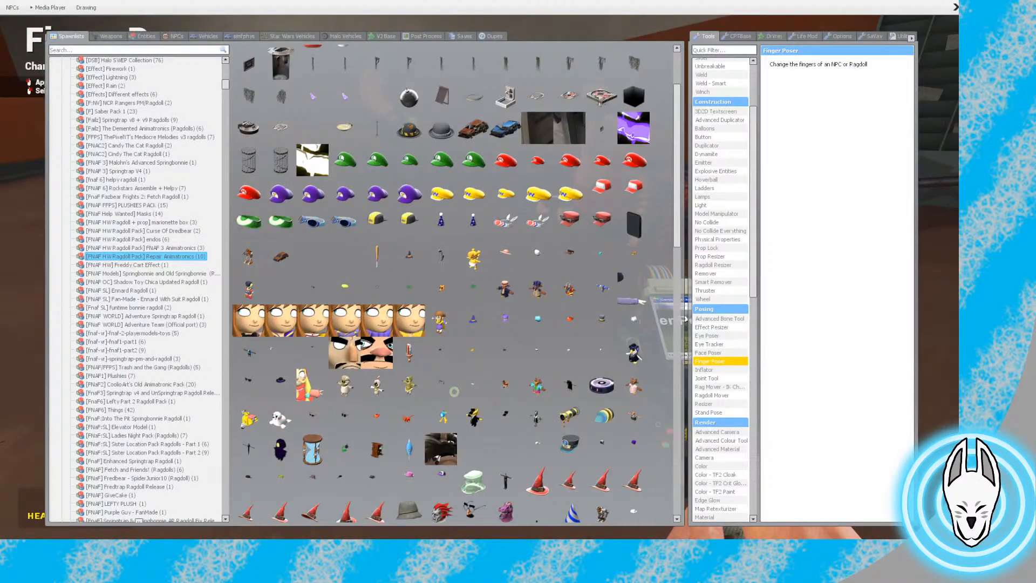
click(708, 353)
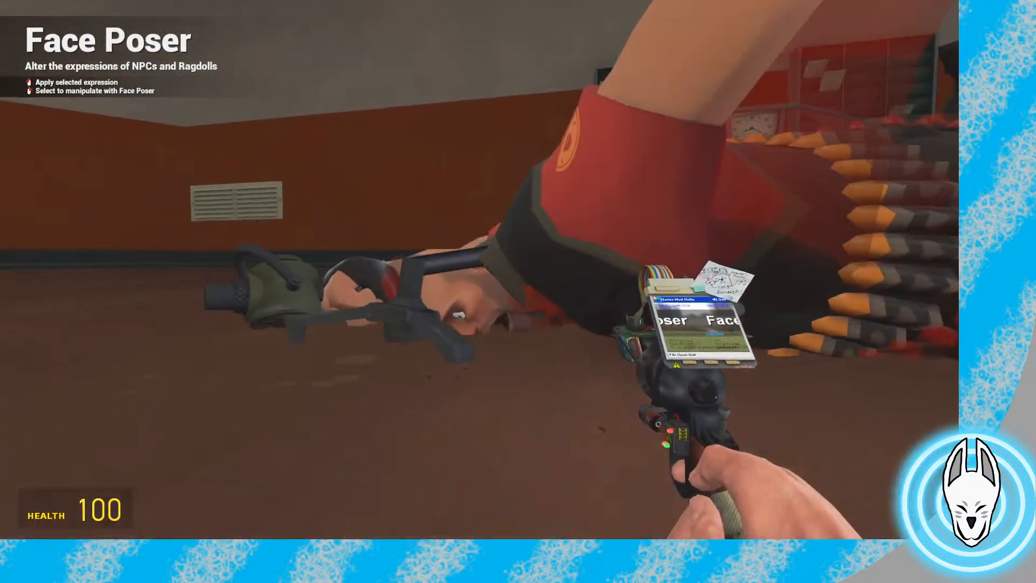
key(c)
key(c)
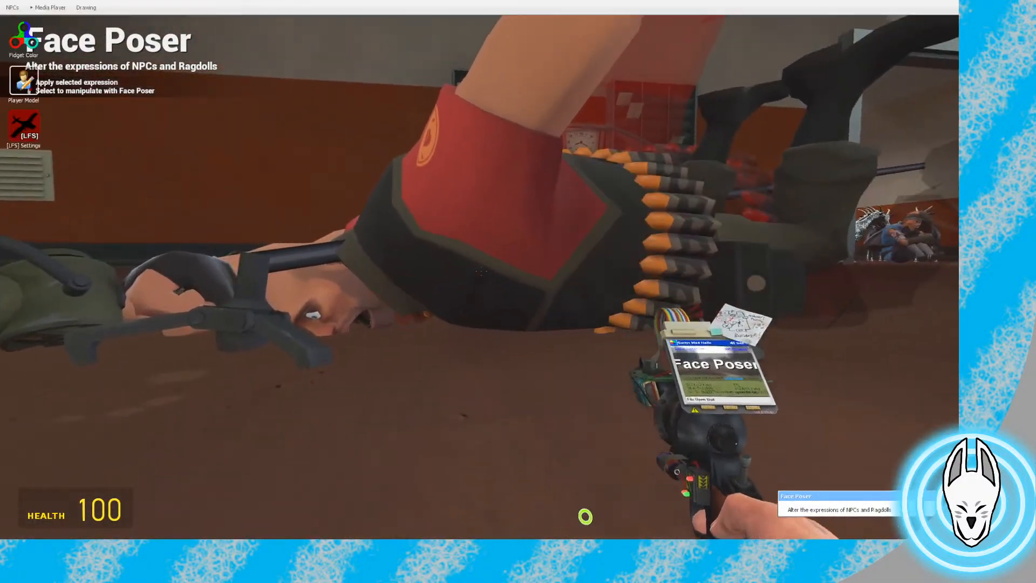
key(p)
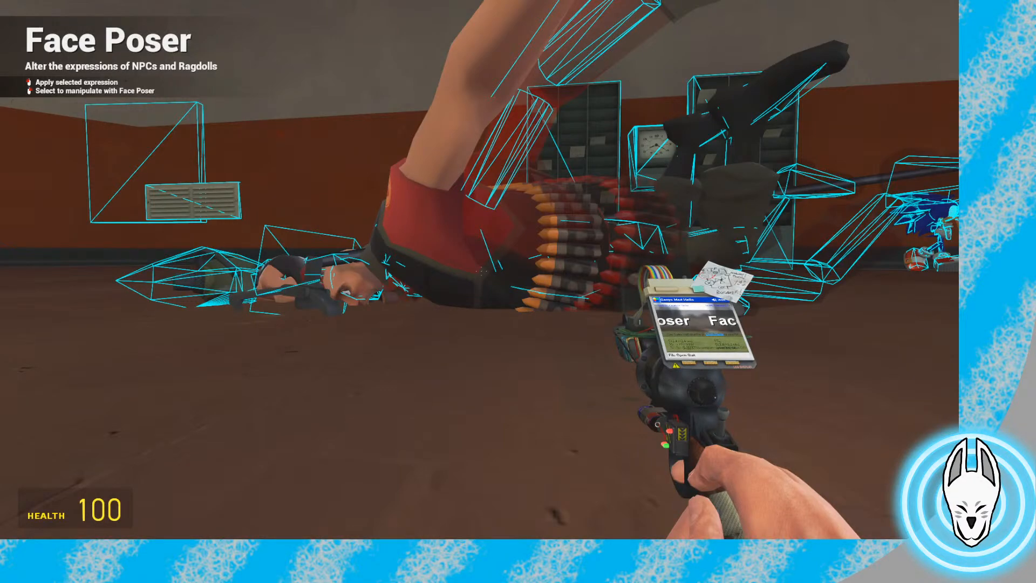
key(w)
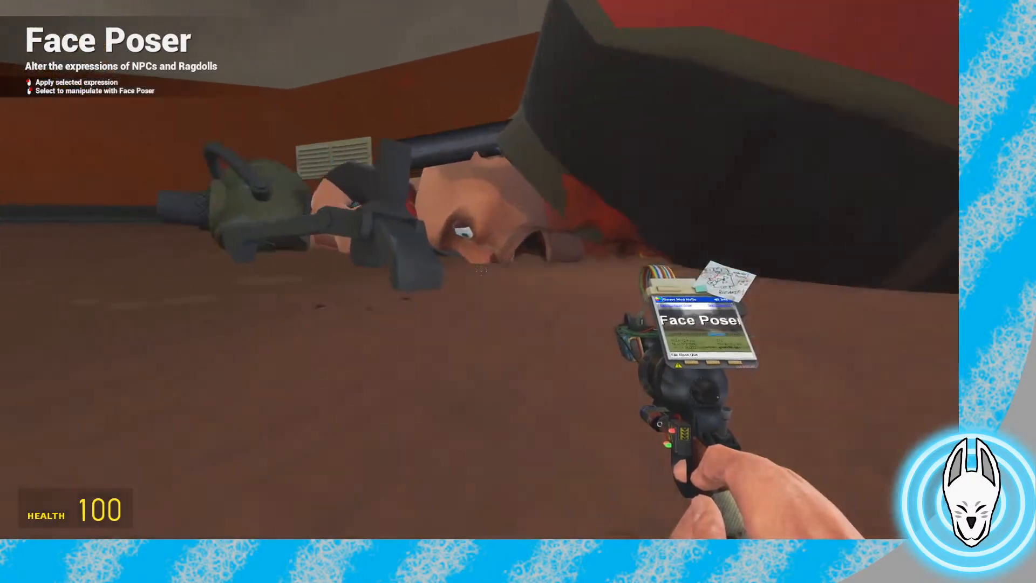
key(s)
key(c)
key(s)
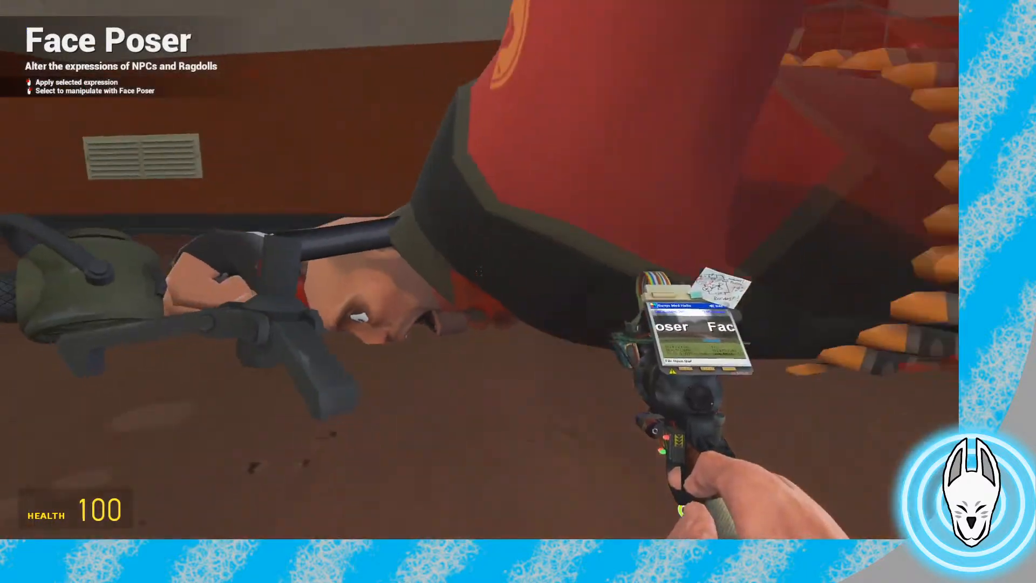
key(c)
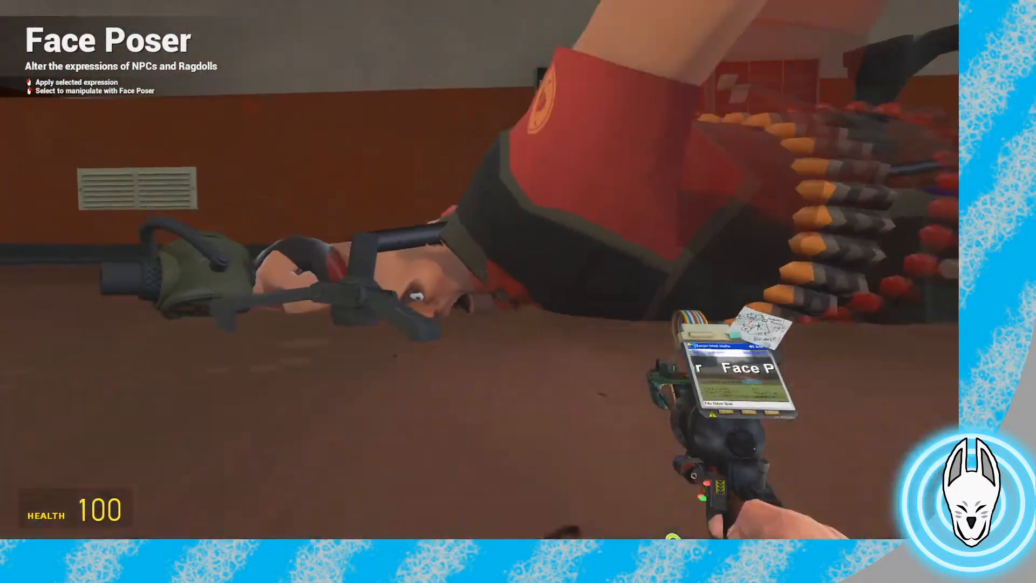
key(c)
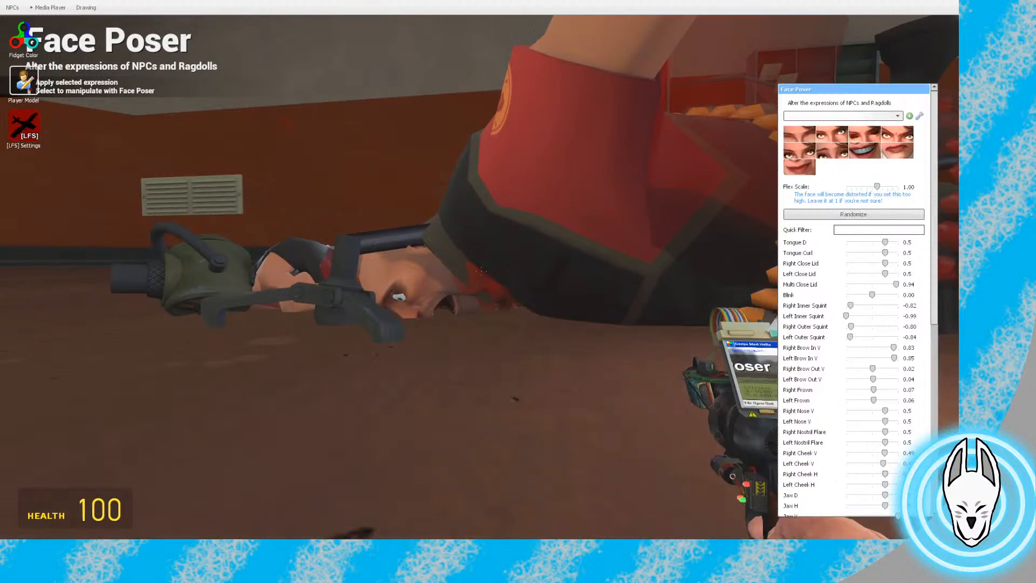
Set the fallen Heavy's Jaw V to 0.50 and look closely at the mouth
scroll(854, 324, down, 5)
click(799, 391)
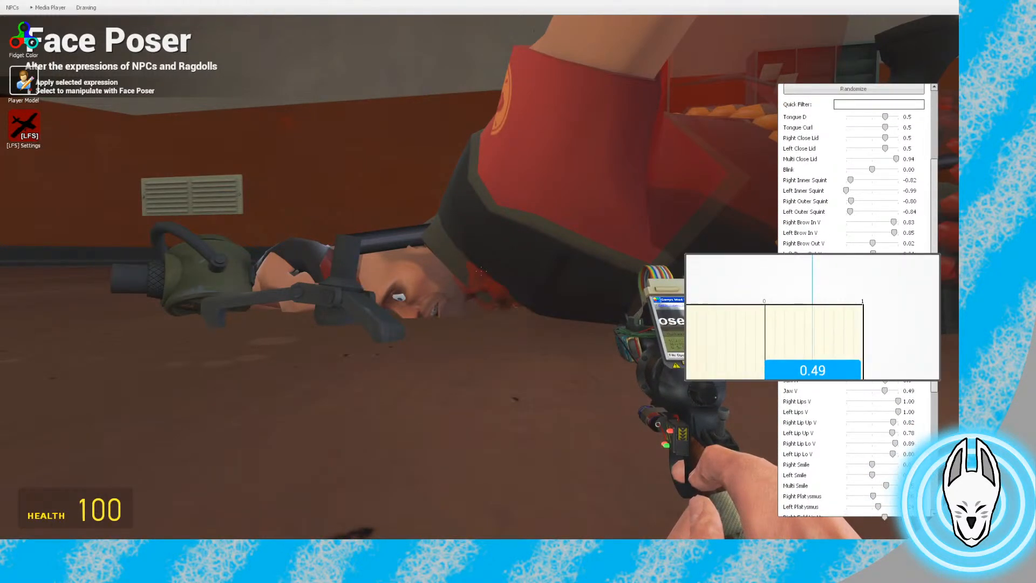
key(c)
key(w)
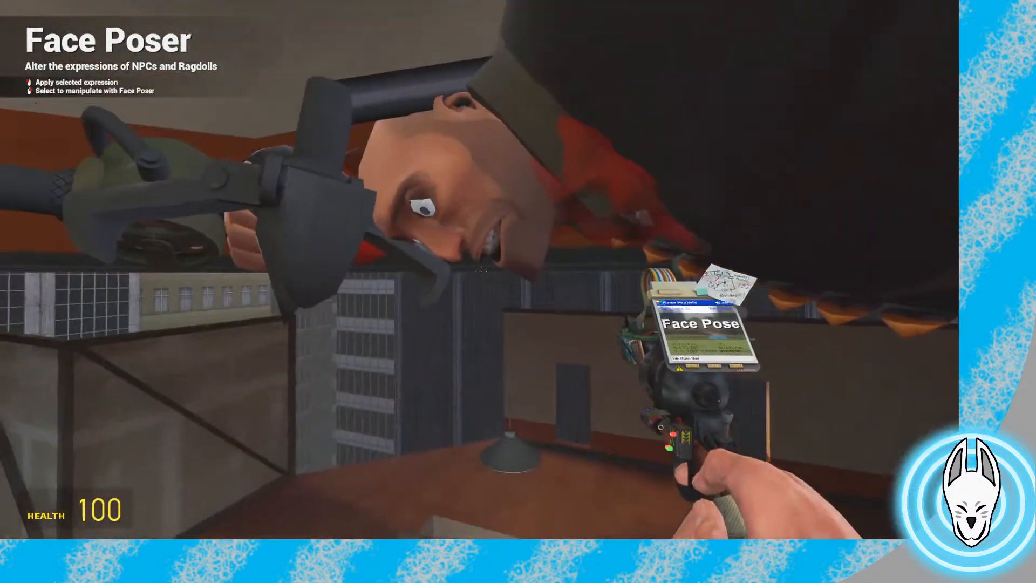
Set the fallen Heavy's right and left Smile to -0.36, both Lip Up V values to 1.00 and Left Lip Lo V to 0.76
key(c)
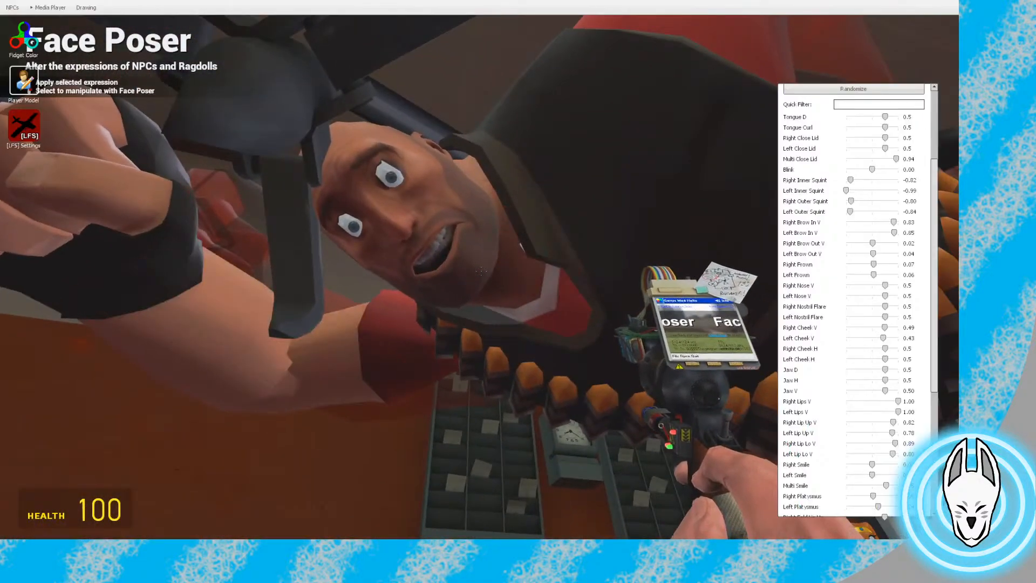
scroll(855, 299, down, 3)
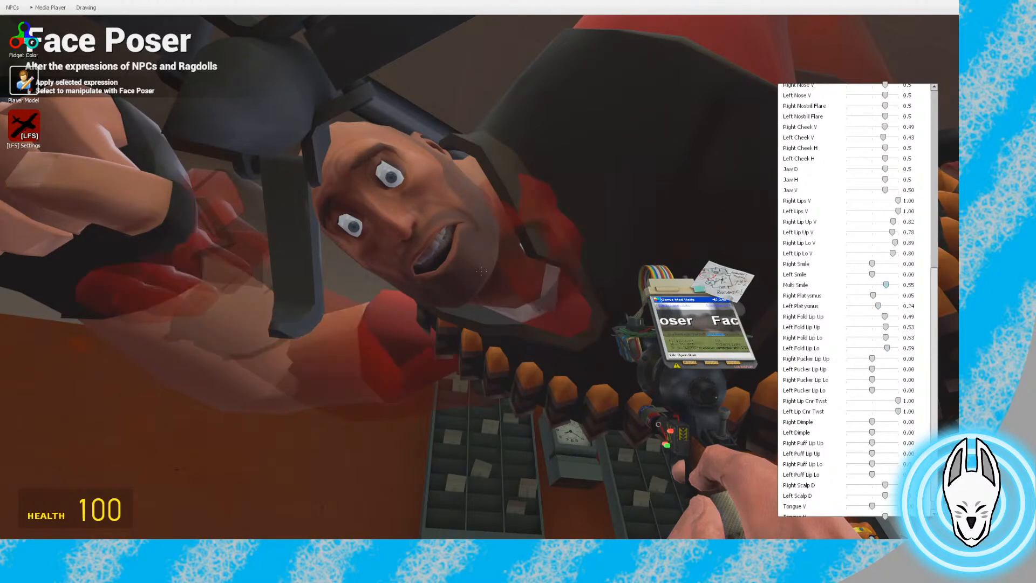
drag(873, 274, 894, 253)
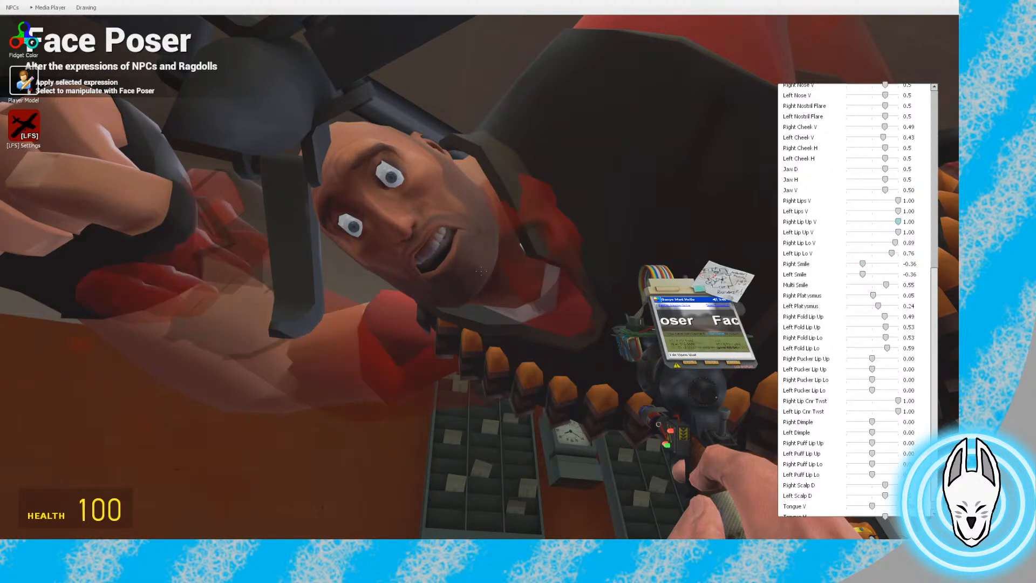
Squint the eyes with Multi Close Lid -0.03 and Right Inner Squint 1.00, with Brow In V 0.43 right, 0.39 left and Right Frown 0.63
scroll(856, 299, up, 8)
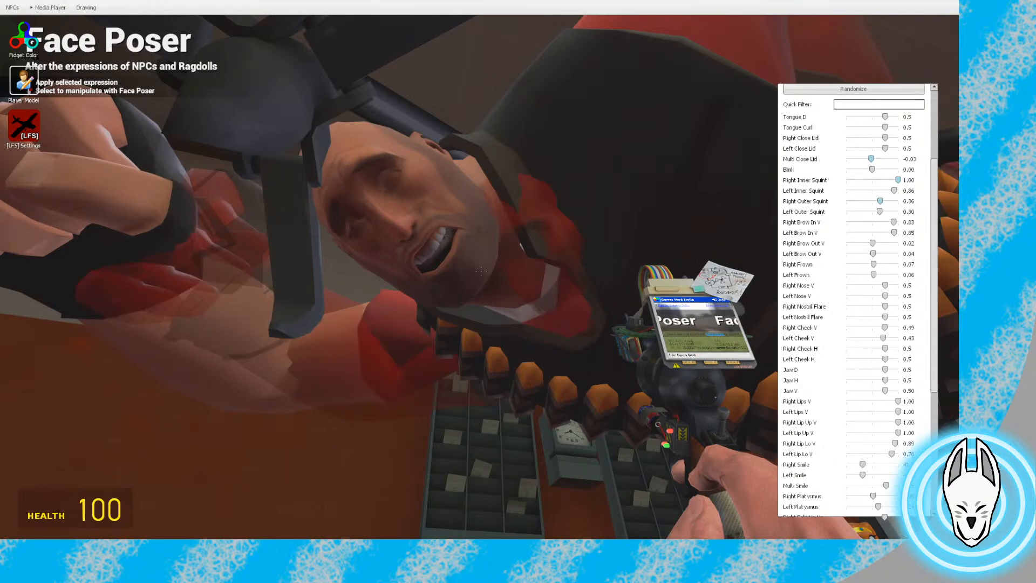
drag(894, 222, 883, 222)
click(885, 232)
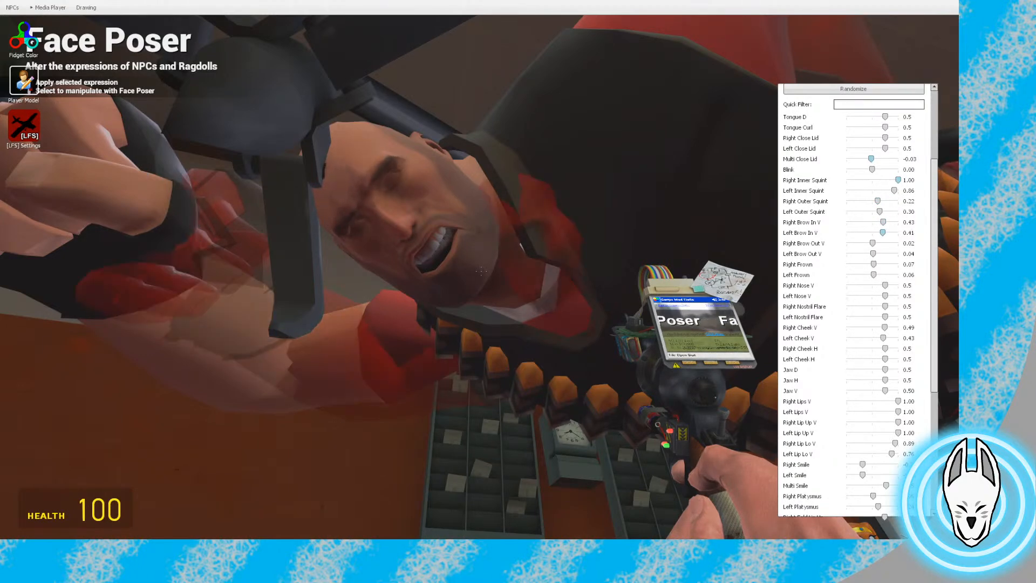
drag(874, 264, 889, 264)
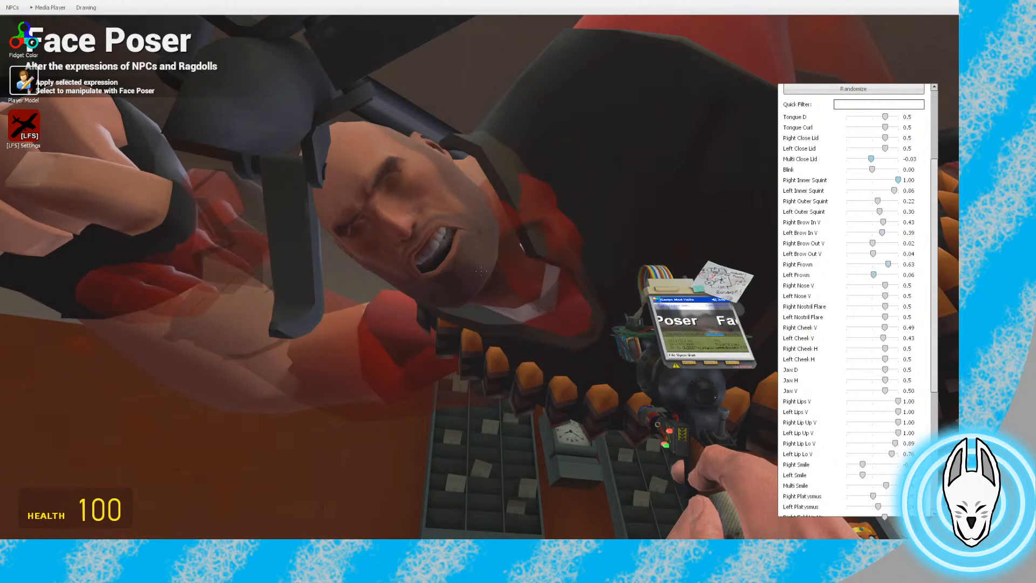
key(c)
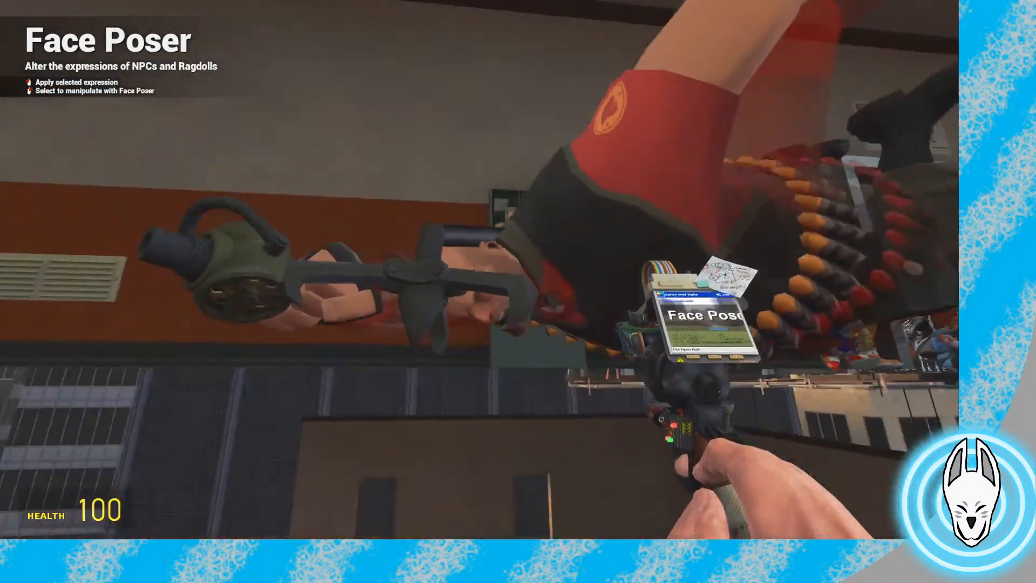
Step through the fallen Heavy's keyframes from frame 11 to frames 15 and 19 in Stop Motion Helper
key(s)
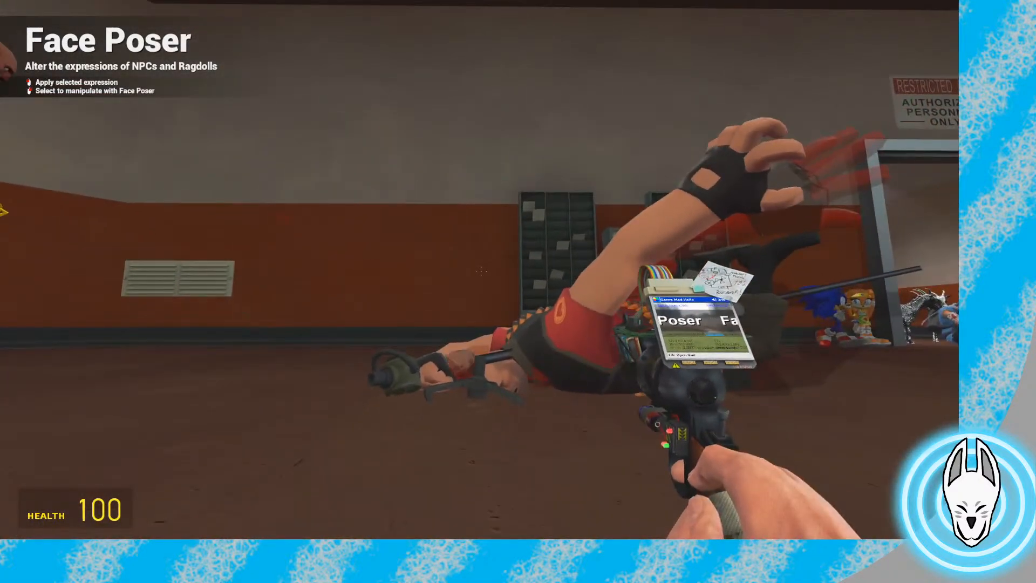
key(n)
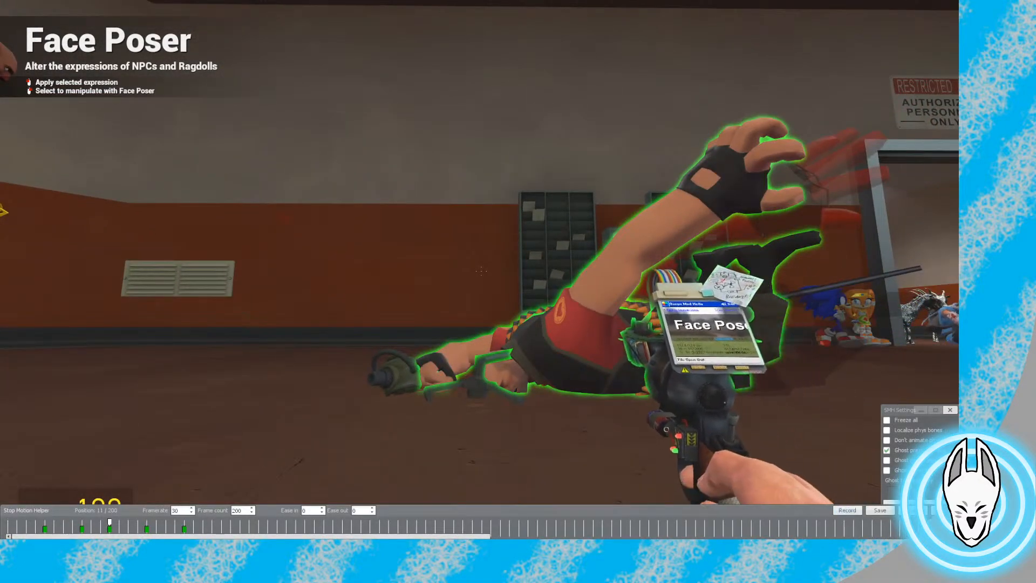
key(n)
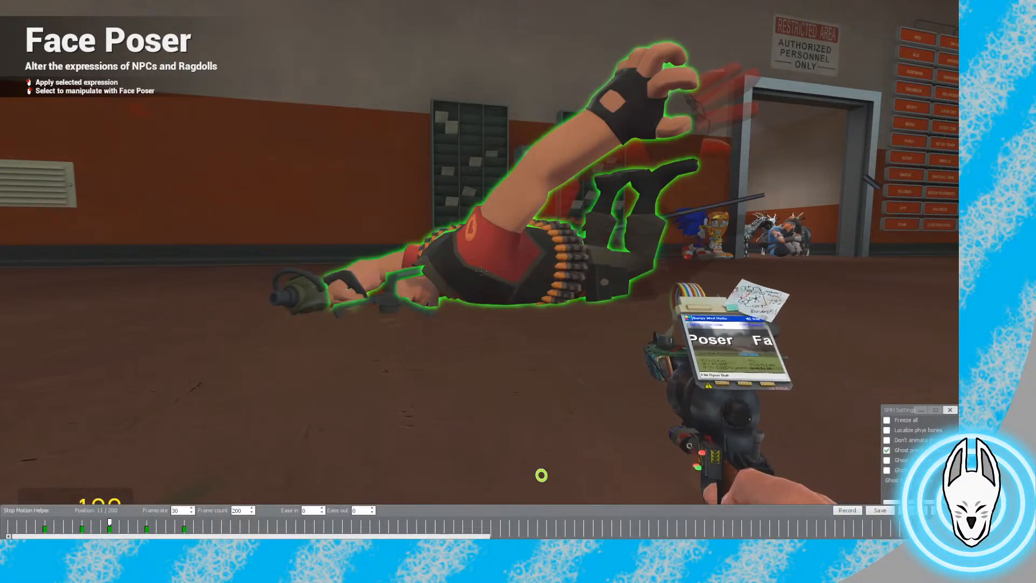
key(Right)
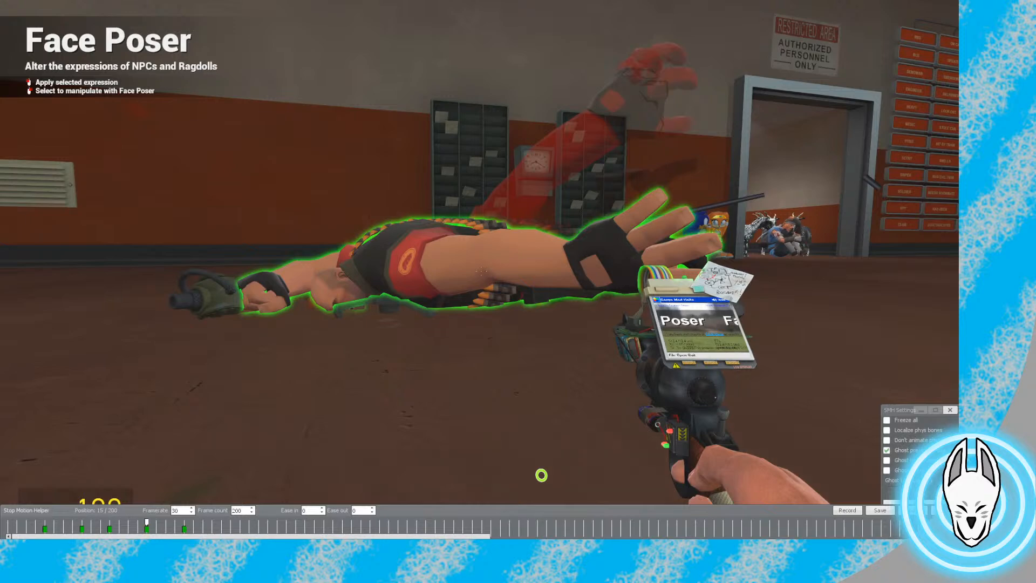
key(Right)
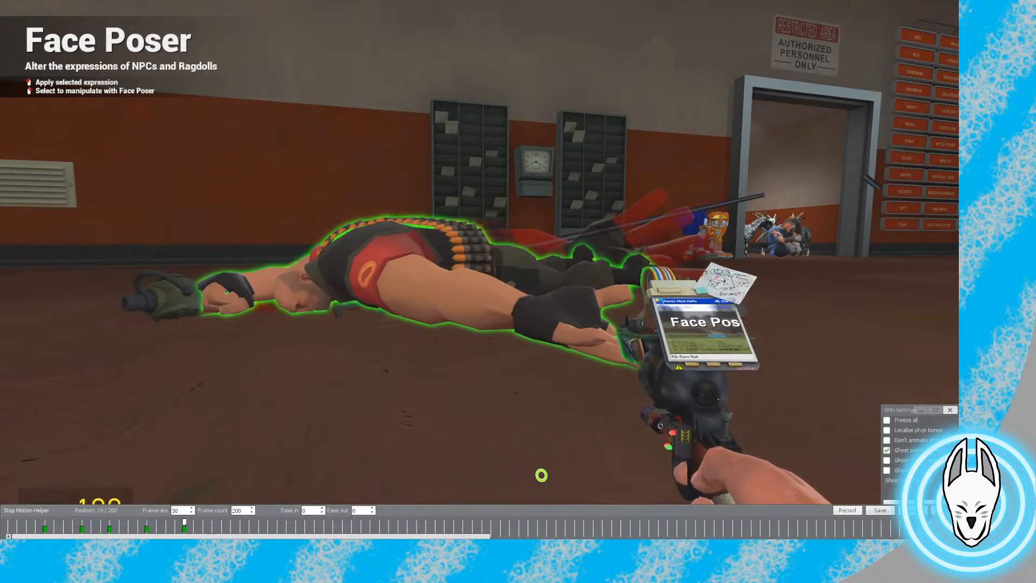
Scrub the timeline from frame 19 back to frame 0 and watch the dive and slide through the scene camera
key(Left)
key(Left)
key(Left)
key(Left)
key(Left)
key(Left)
key(Left)
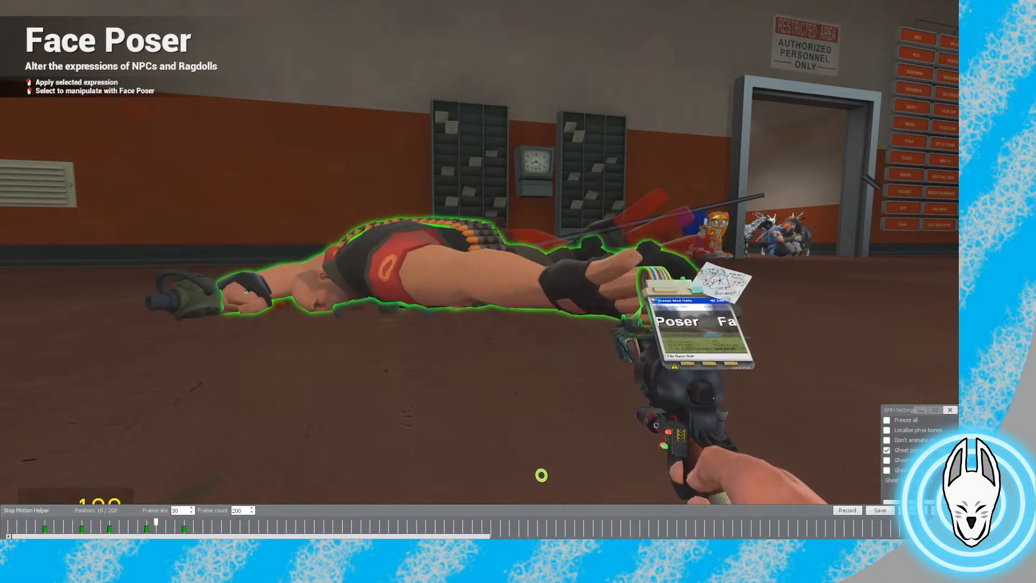
key(Left)
key(Left)
key(Left)
key(Left)
key(Left)
key(Left)
key(Left)
key(Left)
key(Left)
key(Left)
key(Left)
key(Left)
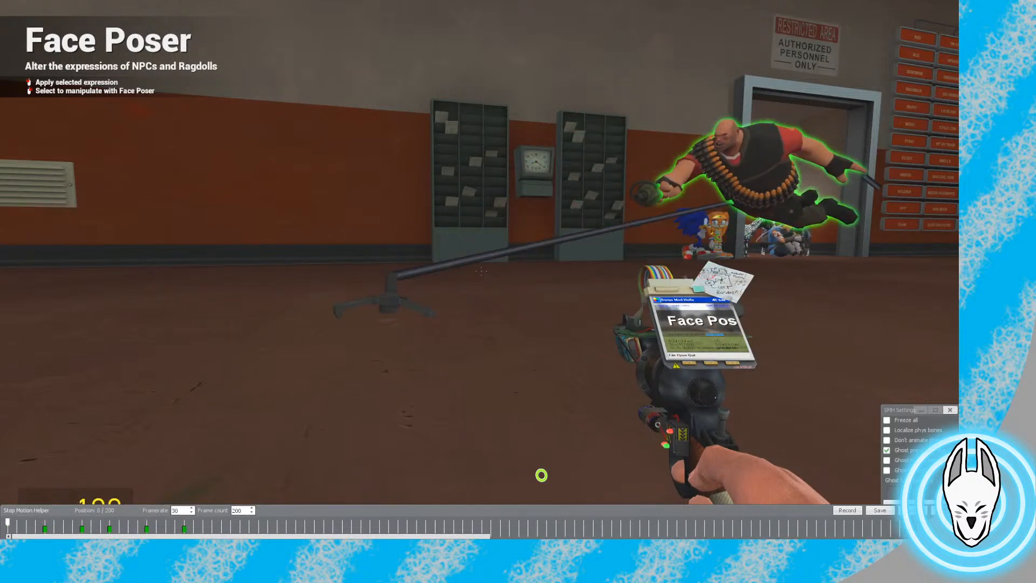
key(s)
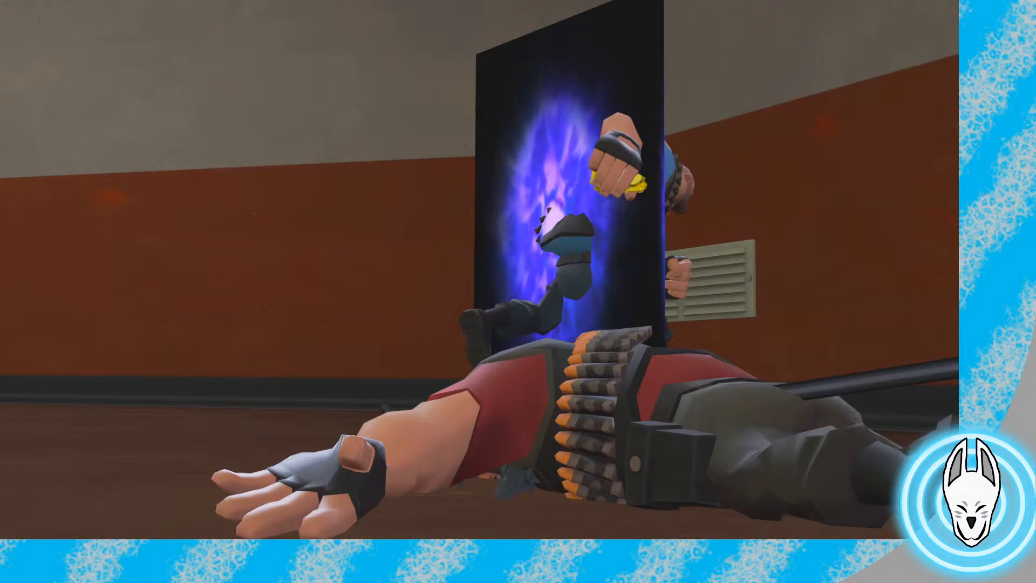
Set the ease in of the fallen Heavy's keyframe at frame 19 to 1 and return the timeline to frame 0
key(c)
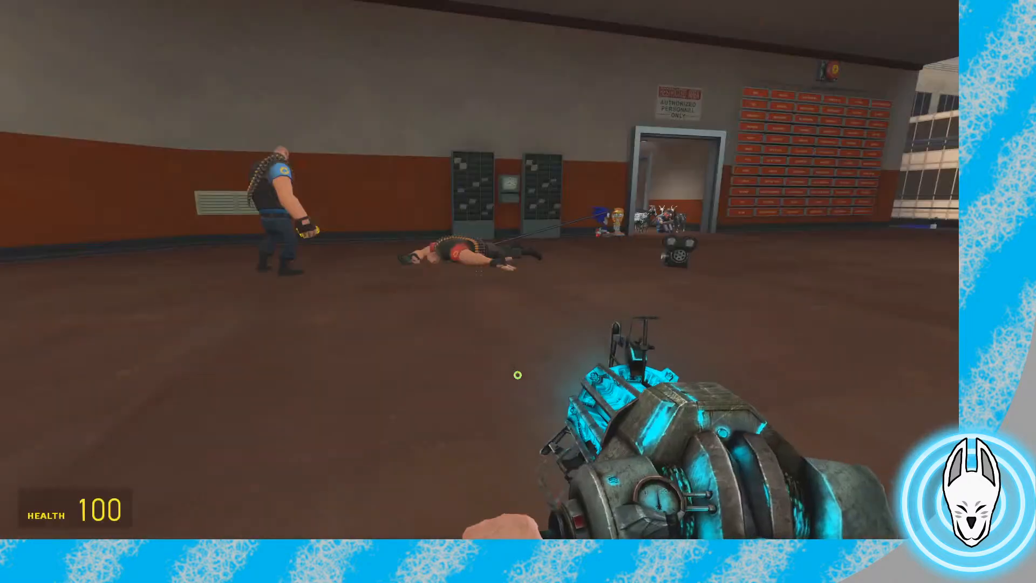
key(c)
click(184, 522)
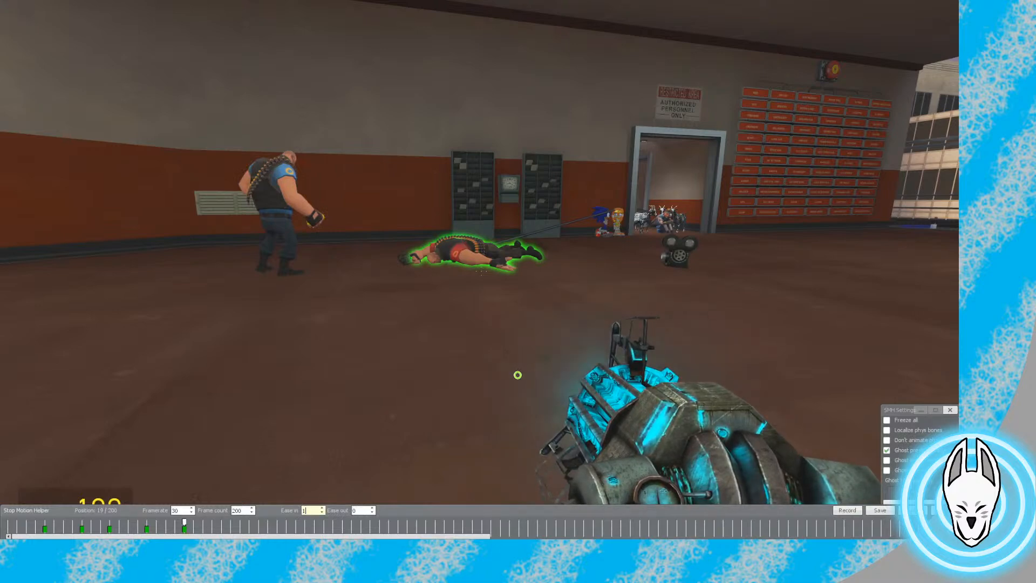
drag(184, 522, 8, 523)
Play the dive and slide and watch the fallen Heavy up close through the scene camera
key(c)
key(p)
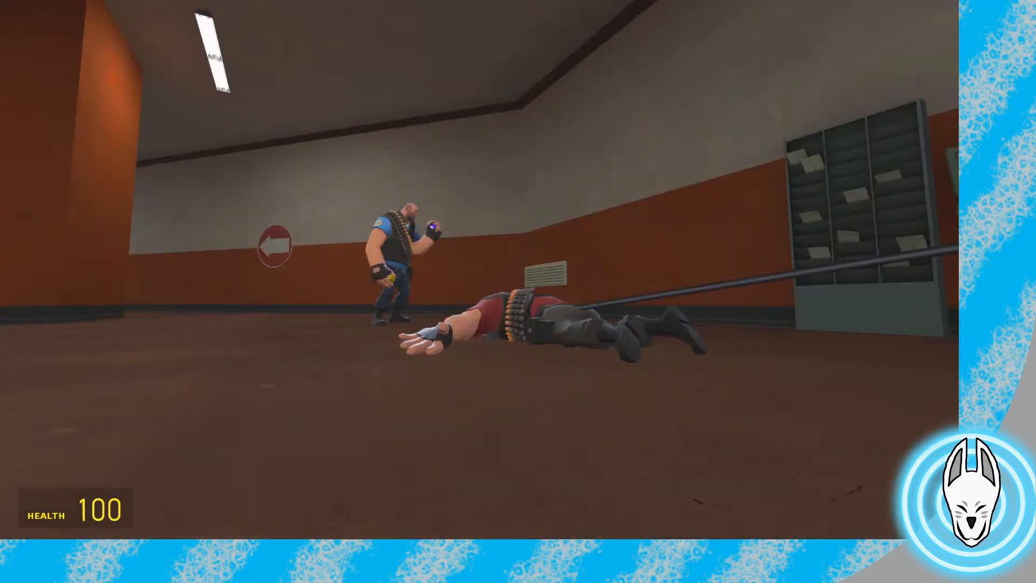
key(1)
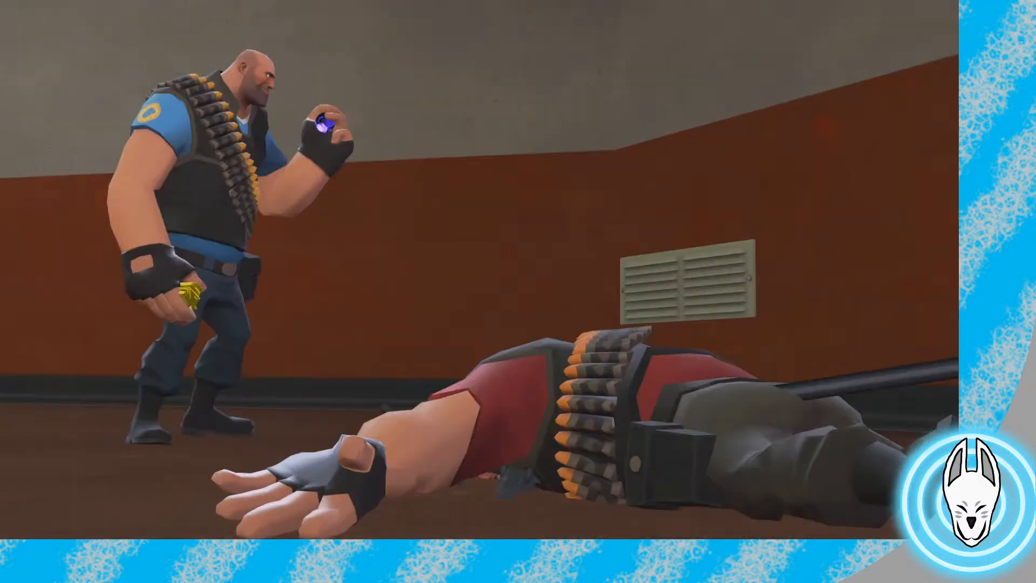
Step back and forth between frames 11 and 15 to examine the fallen Heavy's arm and body as he lands
key(c)
click(147, 523)
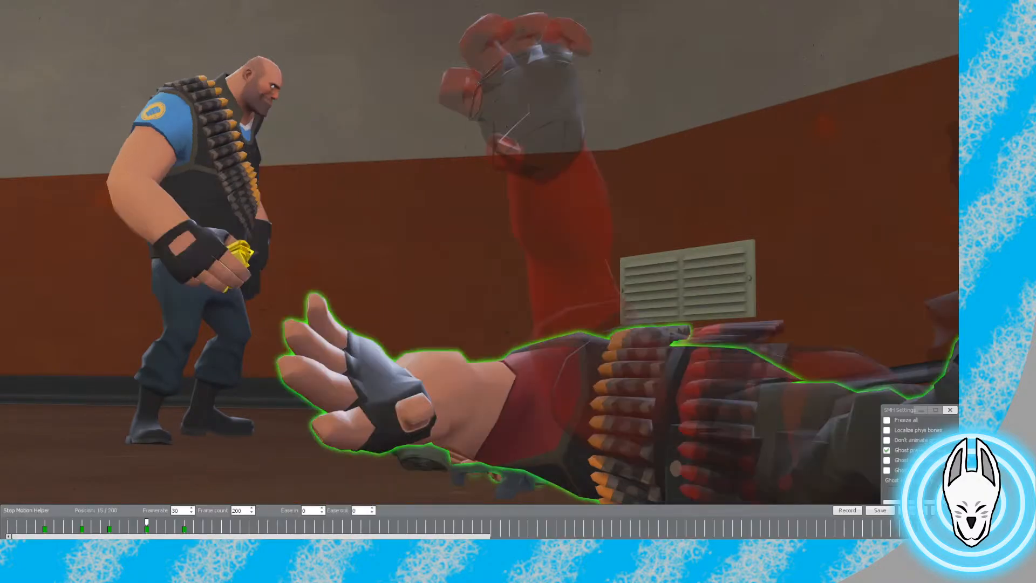
mouse_move(147, 522)
mouse_down()
mouse_move(119, 522)
mouse_move(137, 522)
mouse_up()
key(Right)
key(Left)
key(Left)
key(Left)
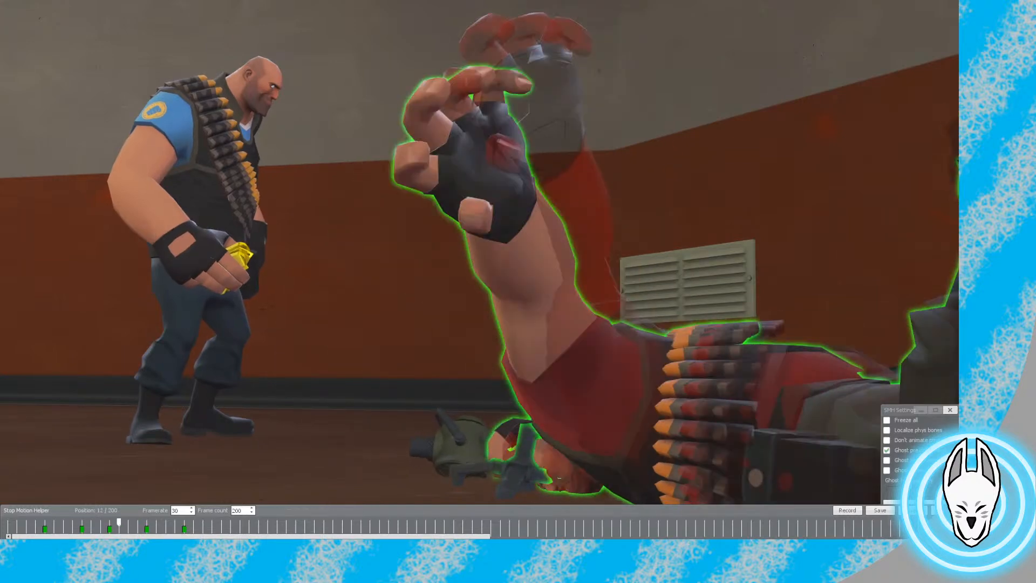
key(Left)
key(Right)
key(Right)
key(Right)
key(Right)
key(Left)
key(Left)
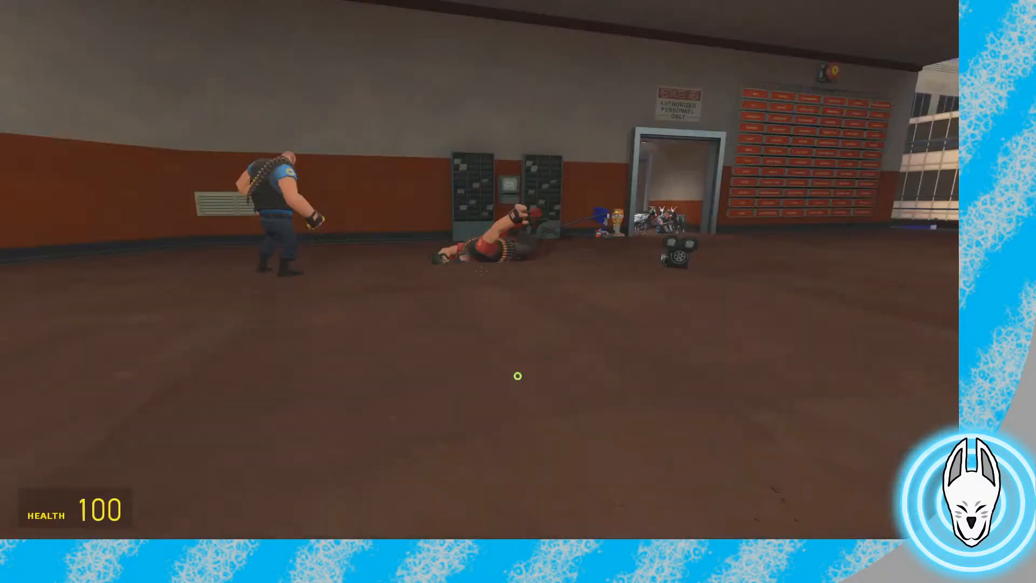
Record a keyframe at frame 11 for the dark claw prop by the fallen Heavy's head and show the collision wireframes
key(w)
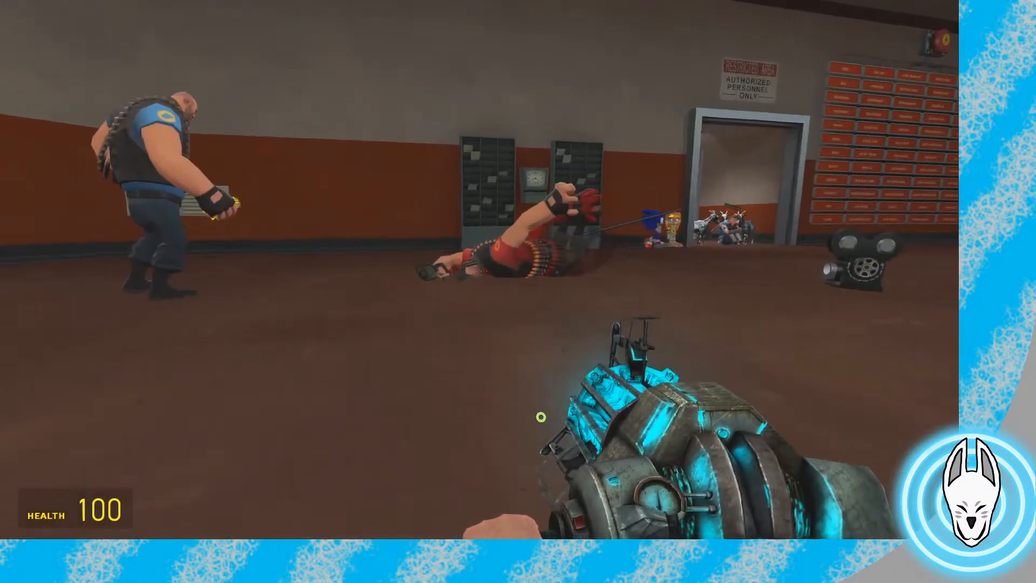
key(c)
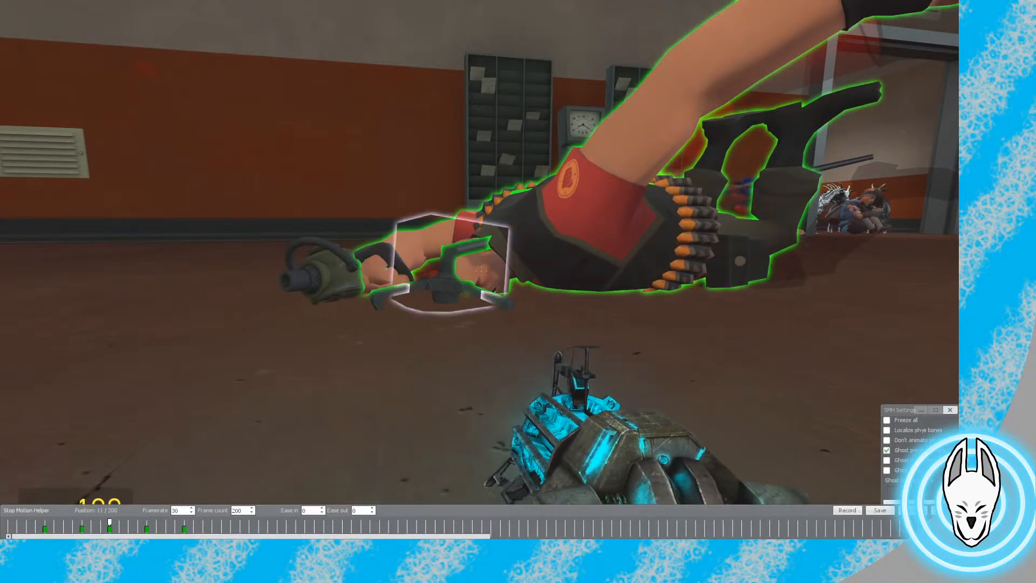
key(w)
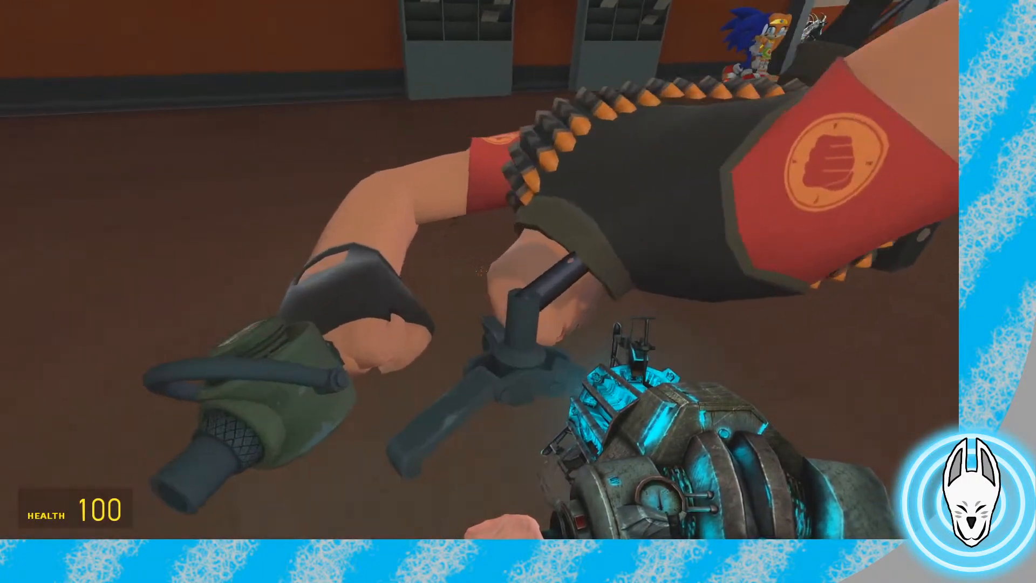
key(c)
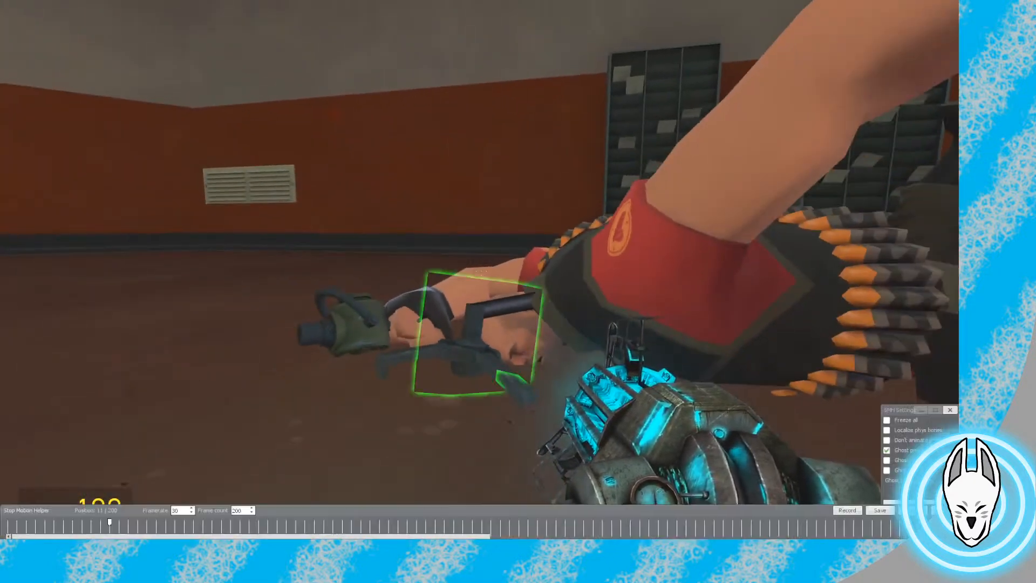
key(c)
click(479, 270)
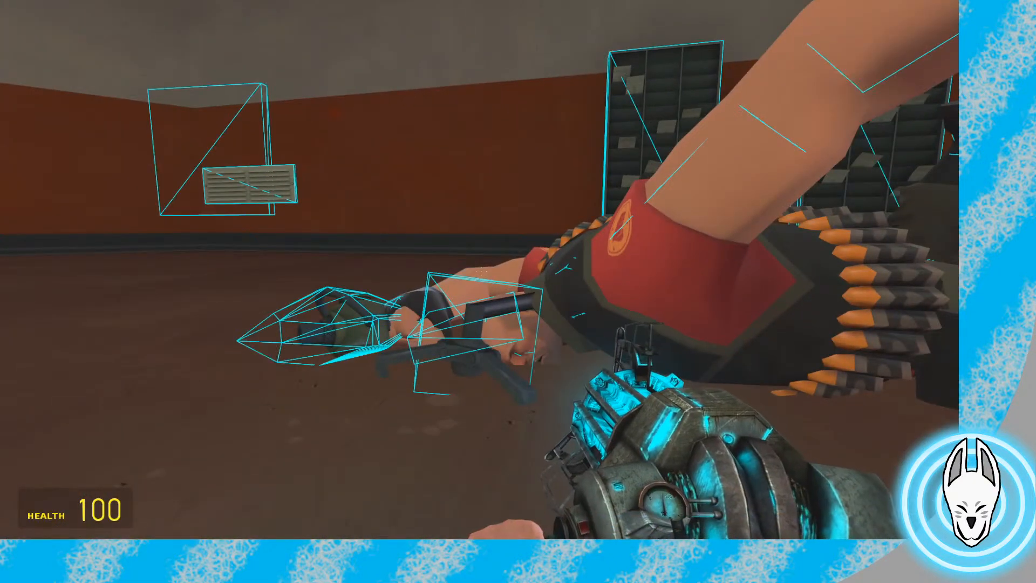
key(a)
key(d)
key(s)
key(w)
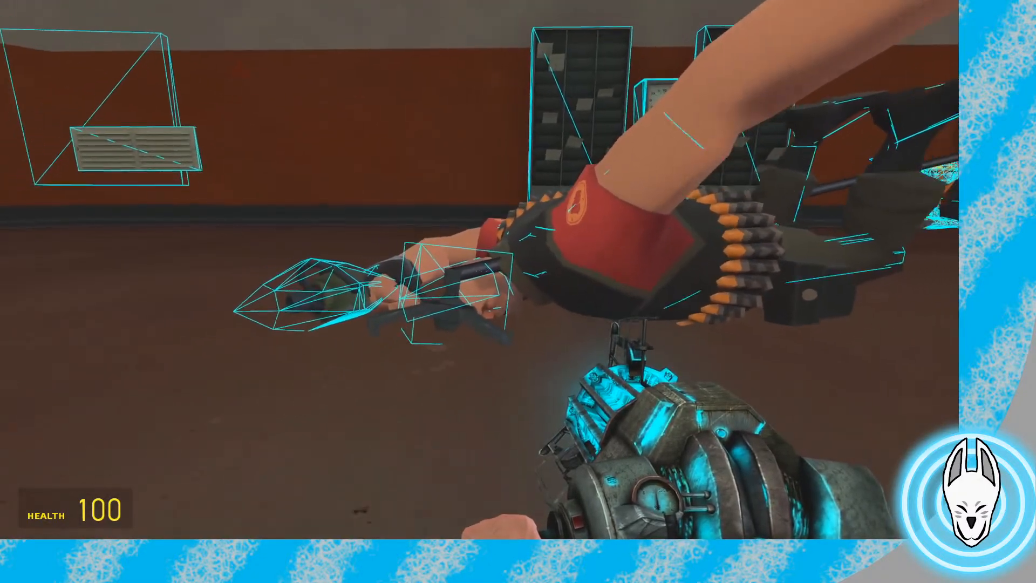
key(c)
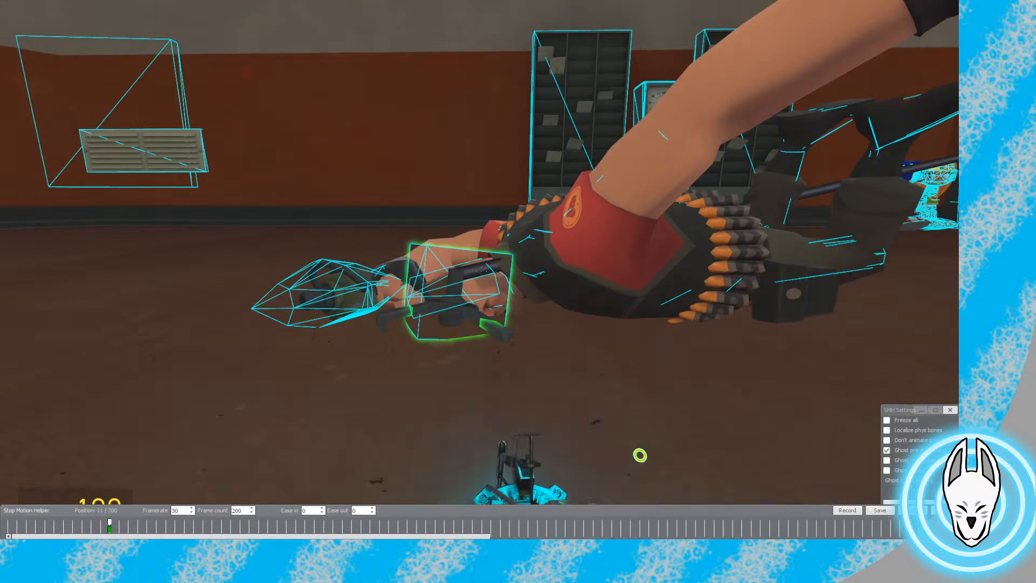
Go to frame 15 and move the claw prop with Ragdoll Mover to follow the fallen Heavy's chest
click(146, 522)
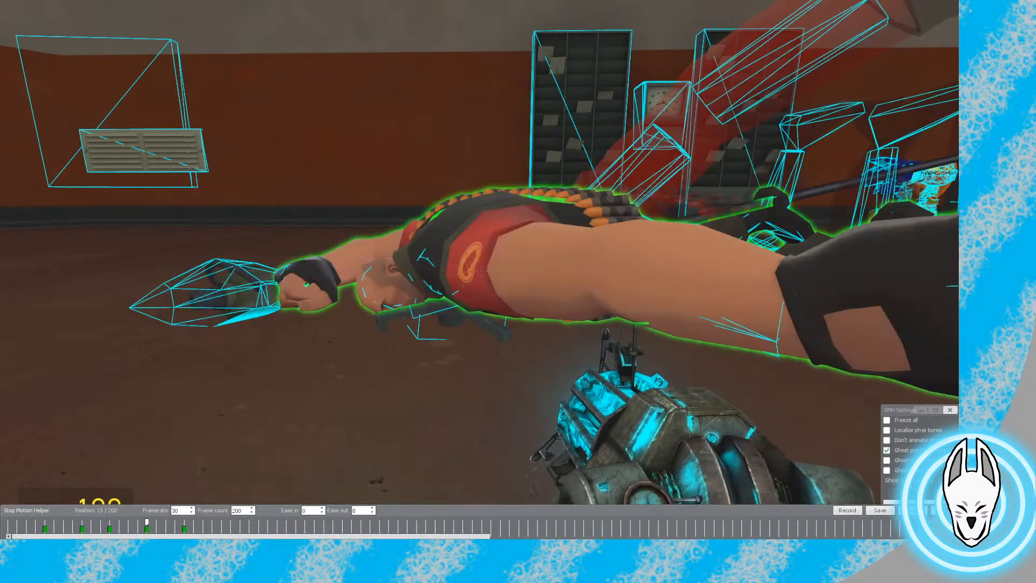
key(c)
key(q)
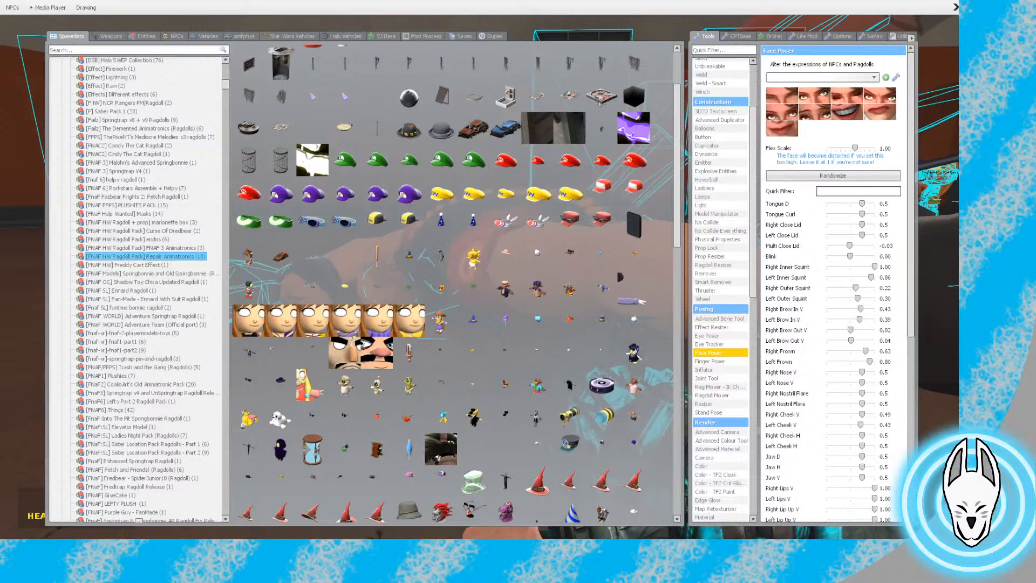
click(712, 396)
key(q)
click(479, 269)
middle_click(479, 269)
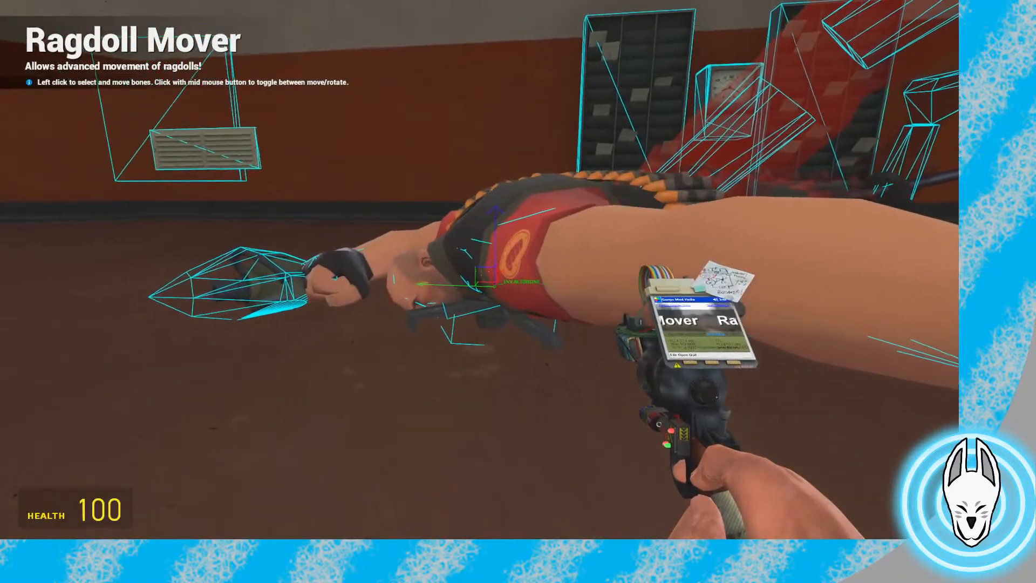
key(a)
key(w)
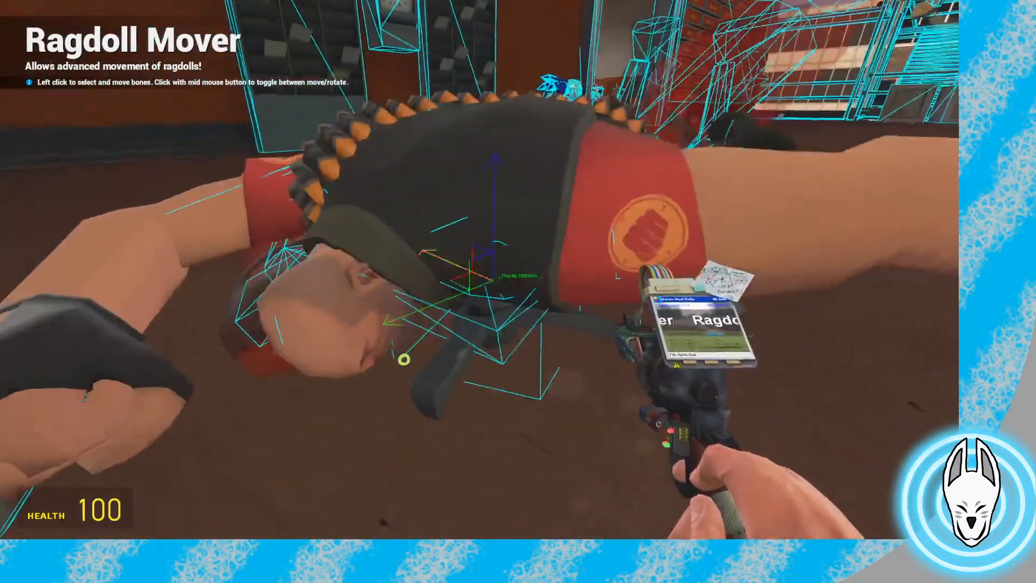
mouse_move(480, 270)
mouse_down()
mouse_move(414, 312)
mouse_move(462, 267)
mouse_move(449, 282)
mouse_move(458, 295)
mouse_move(479, 270)
mouse_up()
key(w)
Rotate the claw prop to line up with the fallen Heavy's chest and record its keyframe at frame 15
middle_click(479, 269)
key(s)
key(w)
key(a)
key(d)
key(w)
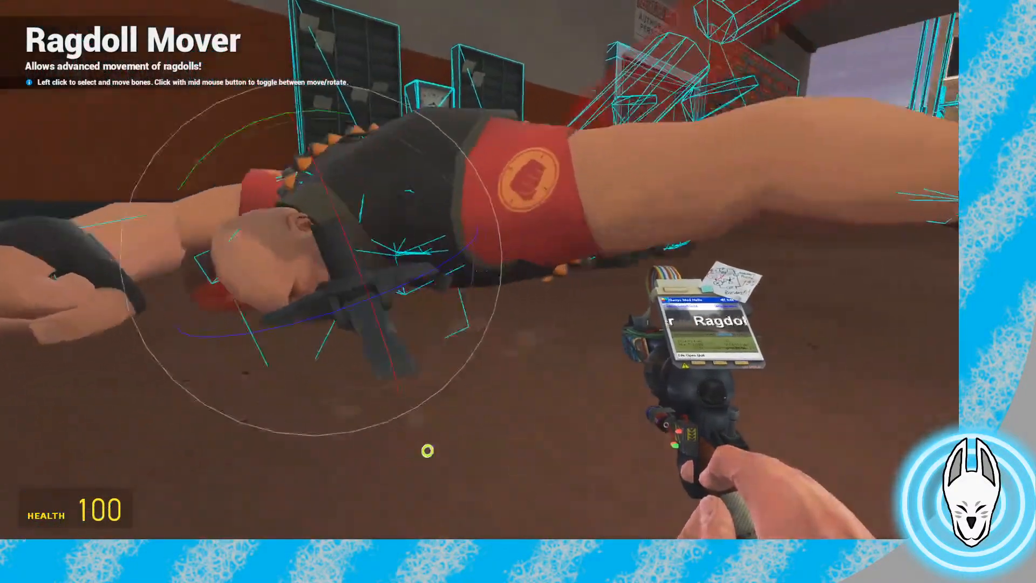
key(s)
key(c)
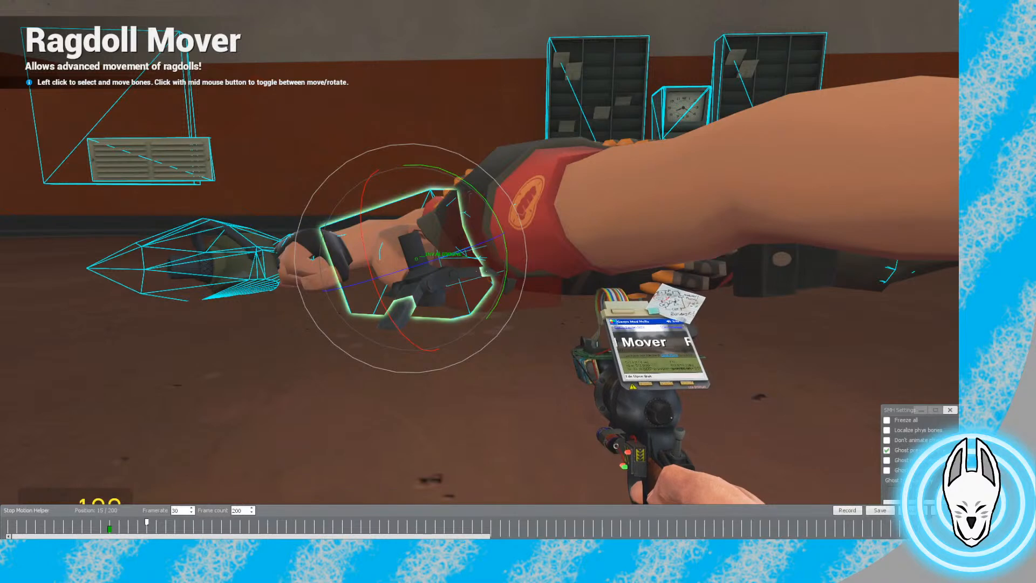
click(848, 510)
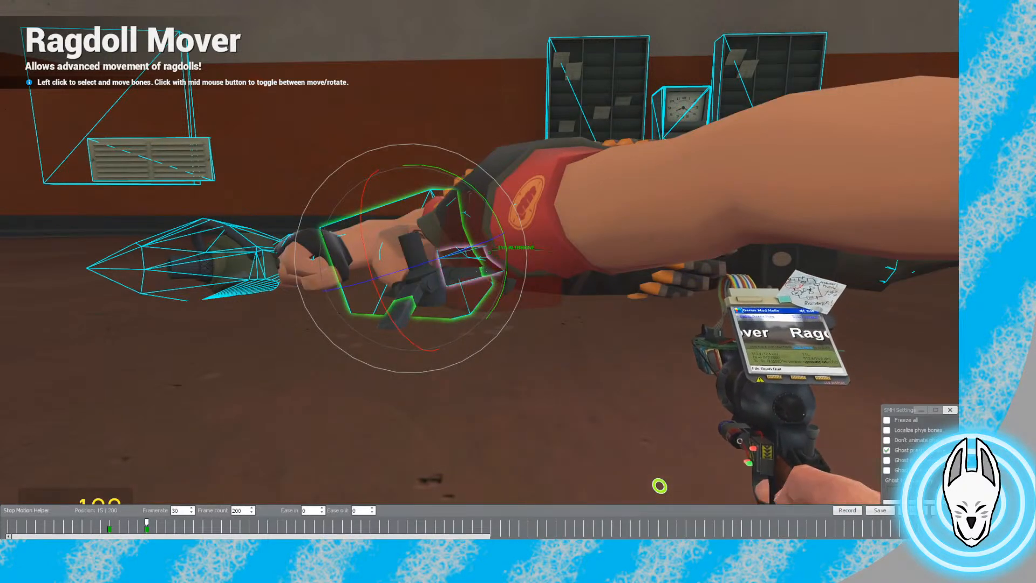
Advance the fallen Heavy to frame 19 and reposition the claw prop against his chest with Ragdoll Mover
right_click(600, 208)
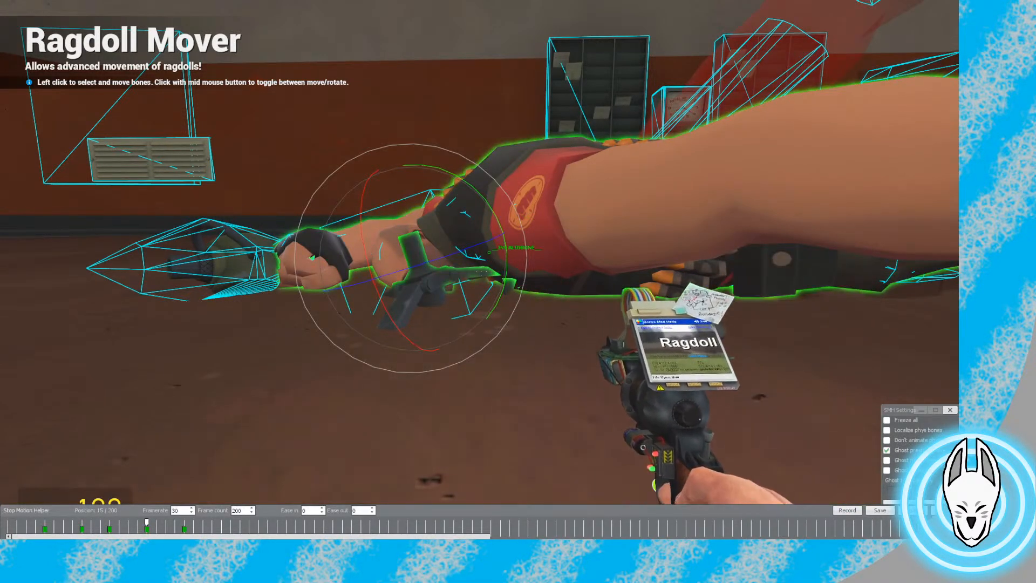
click(184, 523)
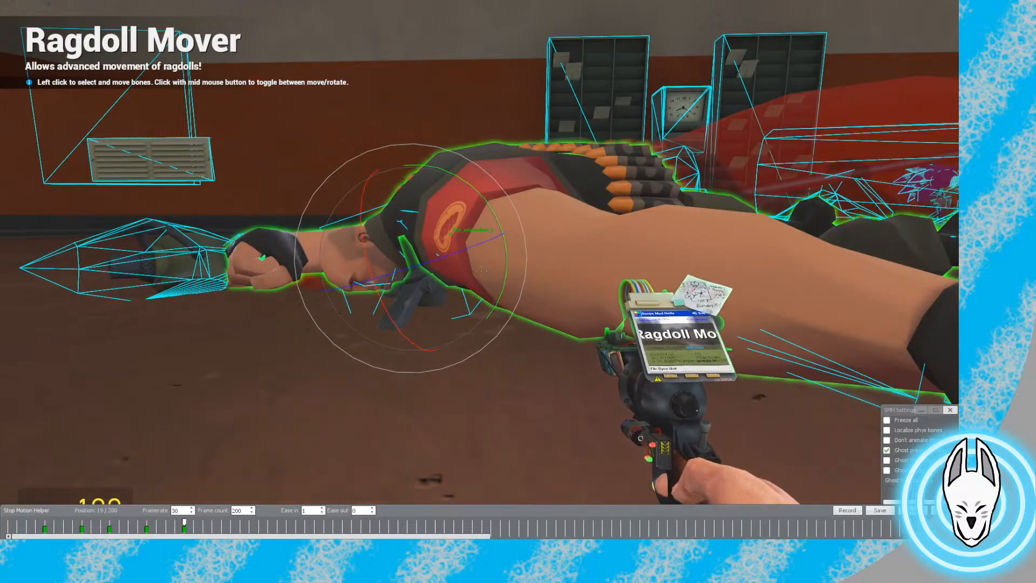
key(c)
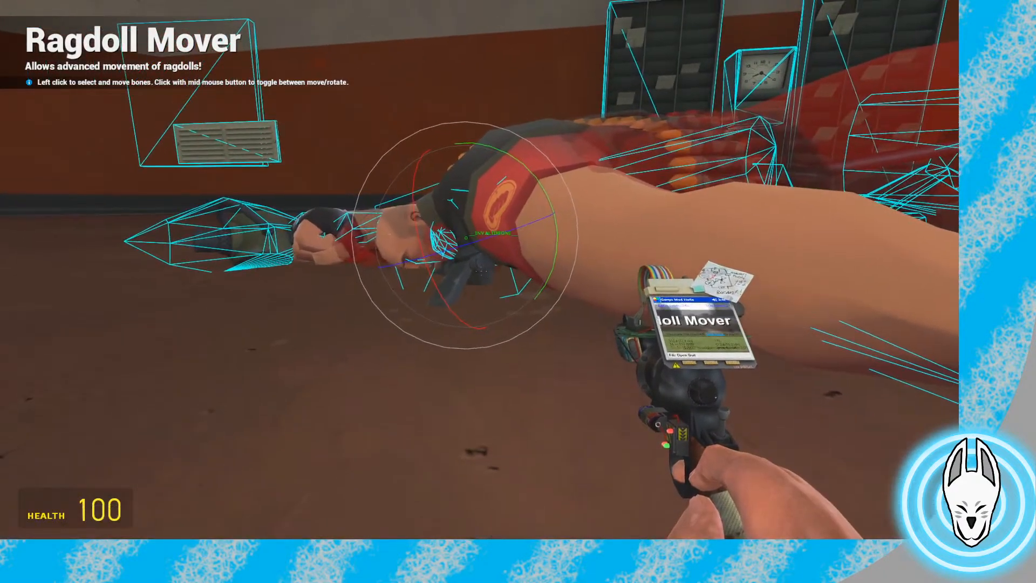
drag(481, 270, 480, 270)
key(a)
click(480, 270)
key(a)
middle_click(479, 270)
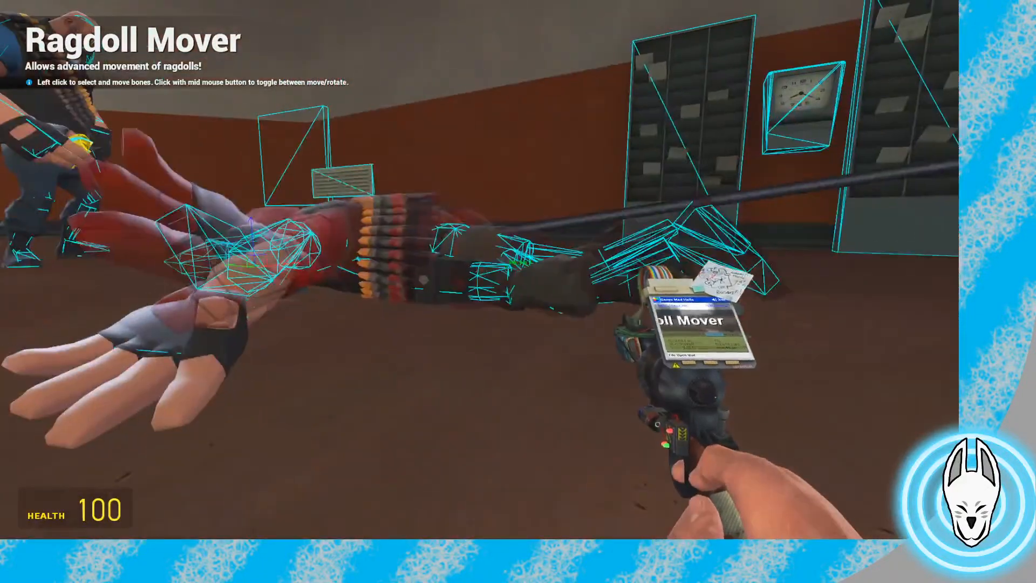
key(a)
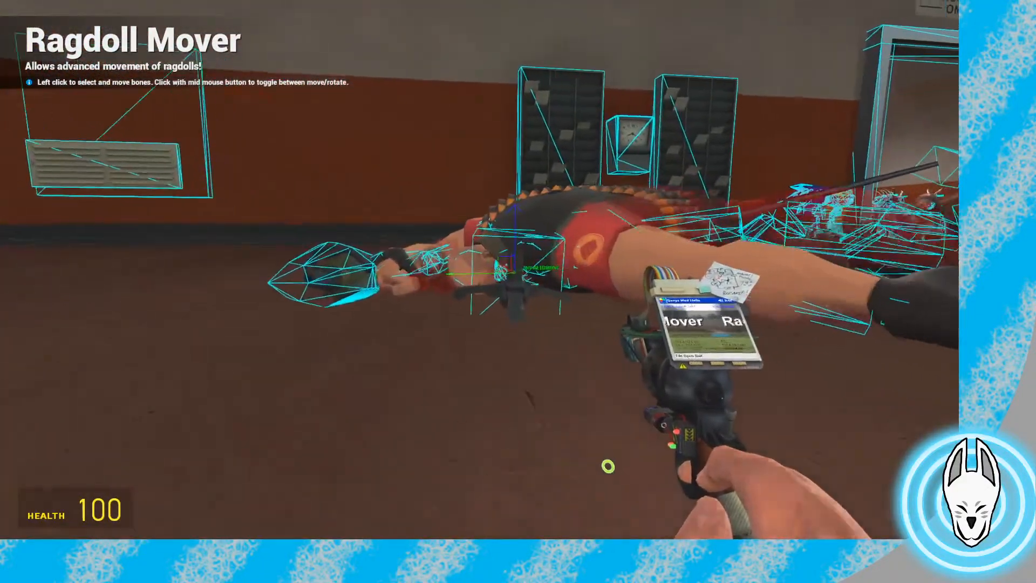
key(c)
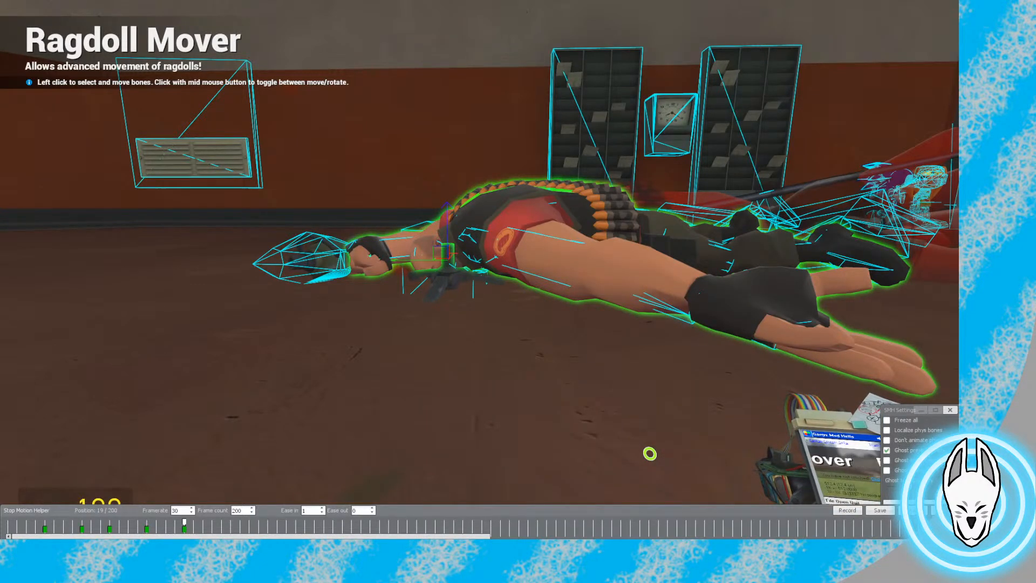
key(c)
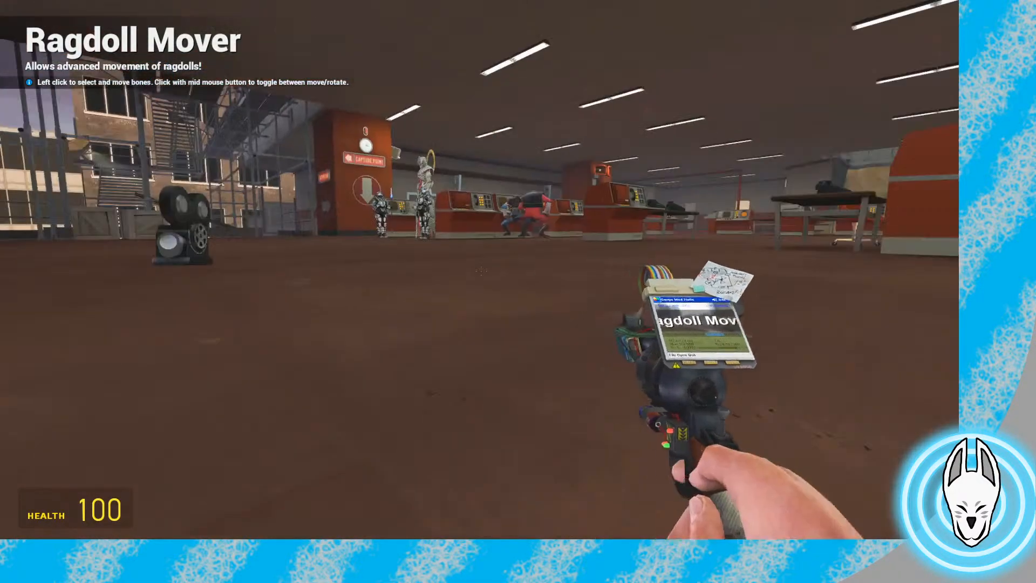
key(w)
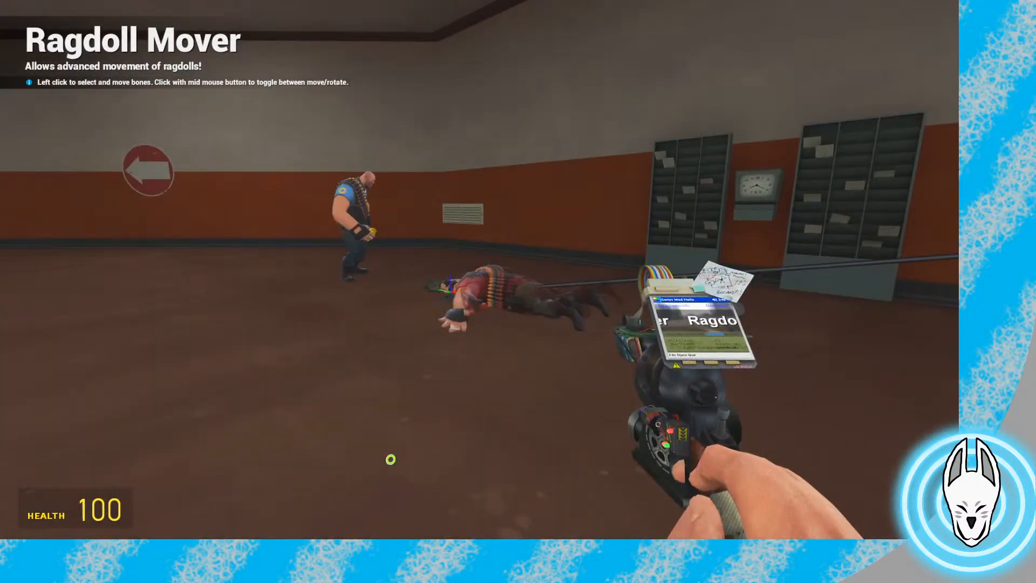
Select the invisible boxed anchor at the rope's floor hook and set its ease in to 1 at frame 19
key(w)
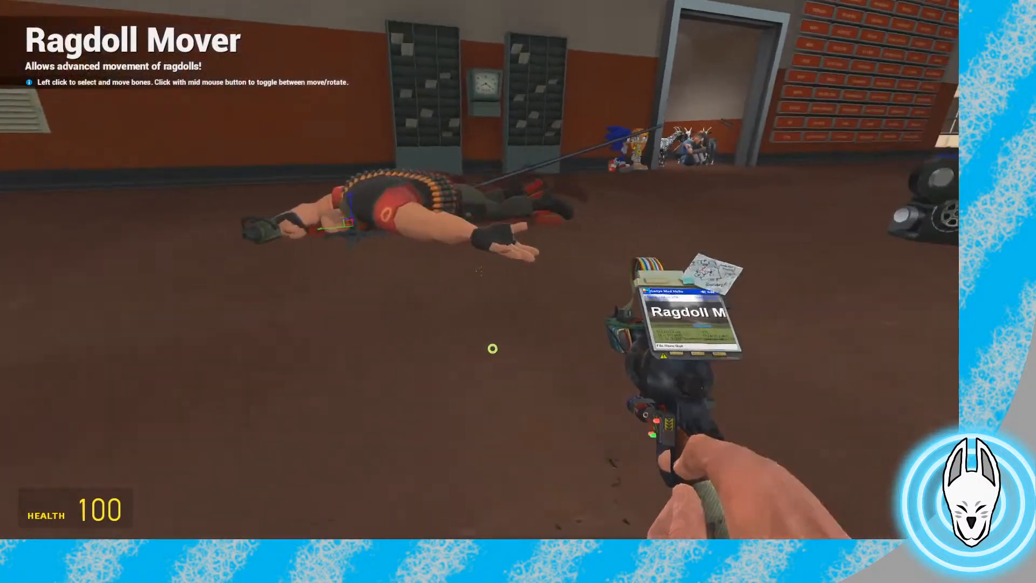
key(c)
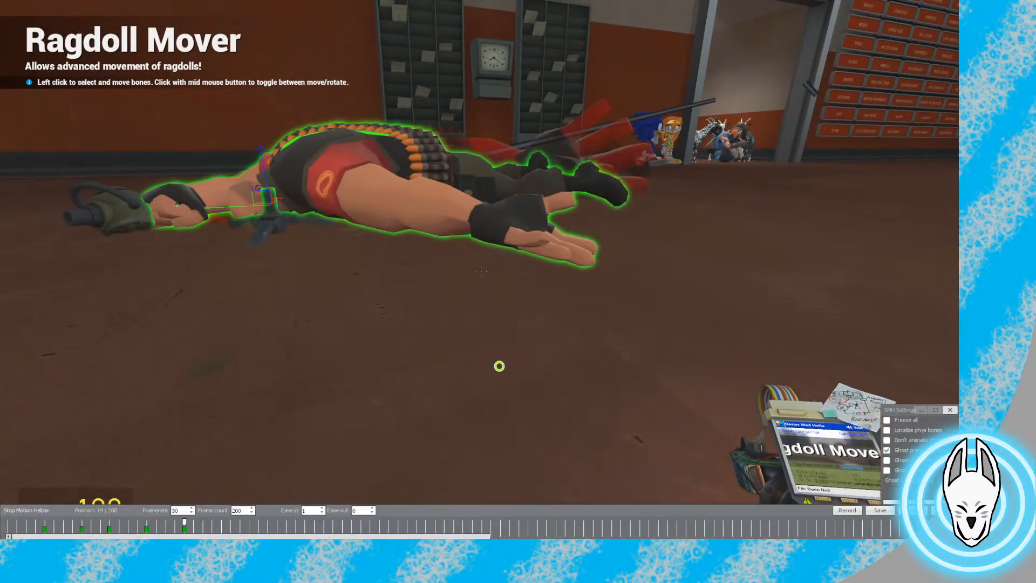
right_click(270, 218)
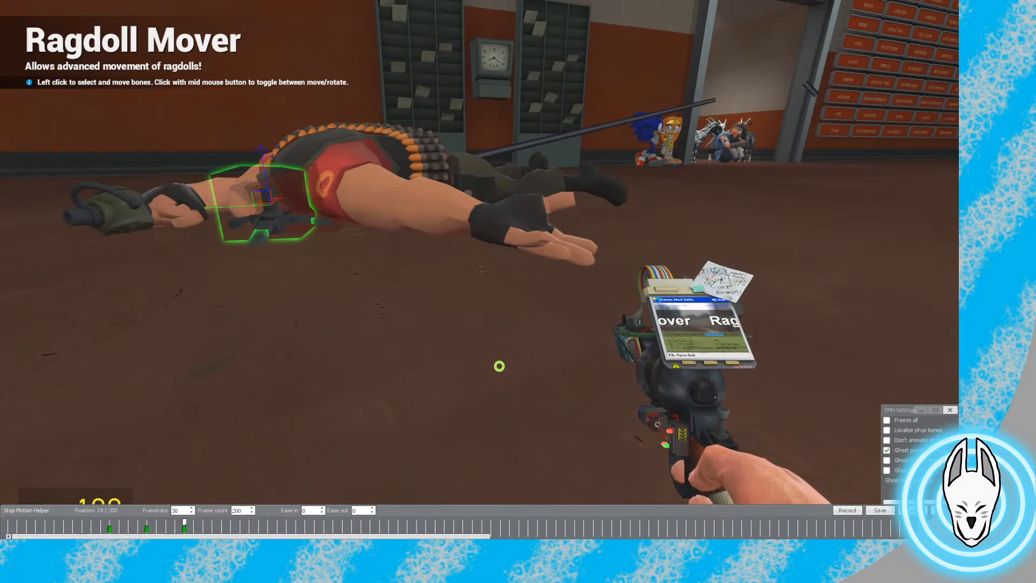
drag(184, 522, 45, 522)
key(Right)
key(Right)
key(Right)
key(Right)
key(Right)
key(Right)
key(Right)
key(Right)
key(Right)
key(Right)
key(Right)
key(Right)
key(Right)
key(Right)
key(Right)
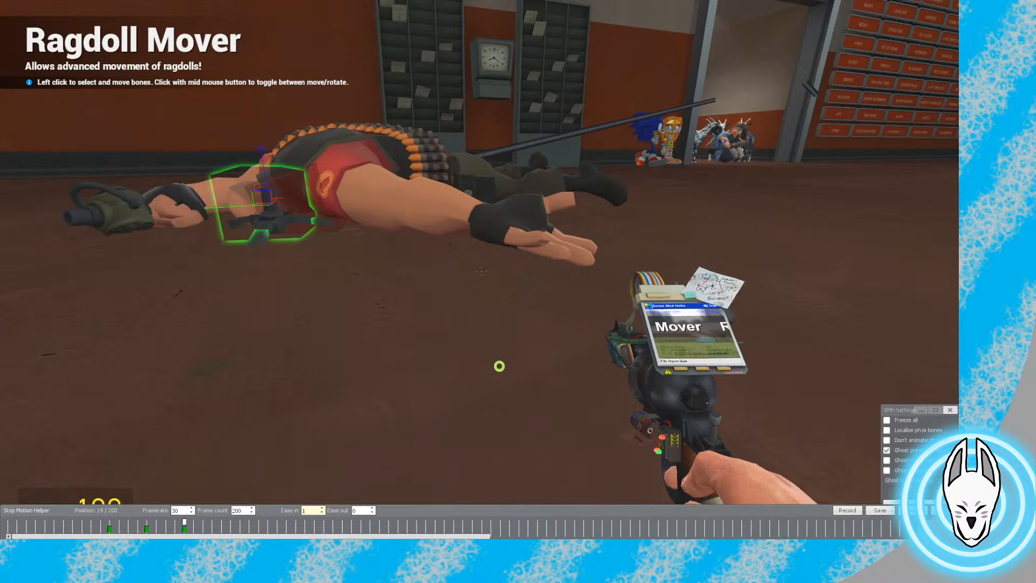
Preview the animation through the placed camera and step the timeline through to frame 19
key(Left)
key(Left)
key(Left)
key(Left)
key(Left)
key(Left)
key(Left)
key(Left)
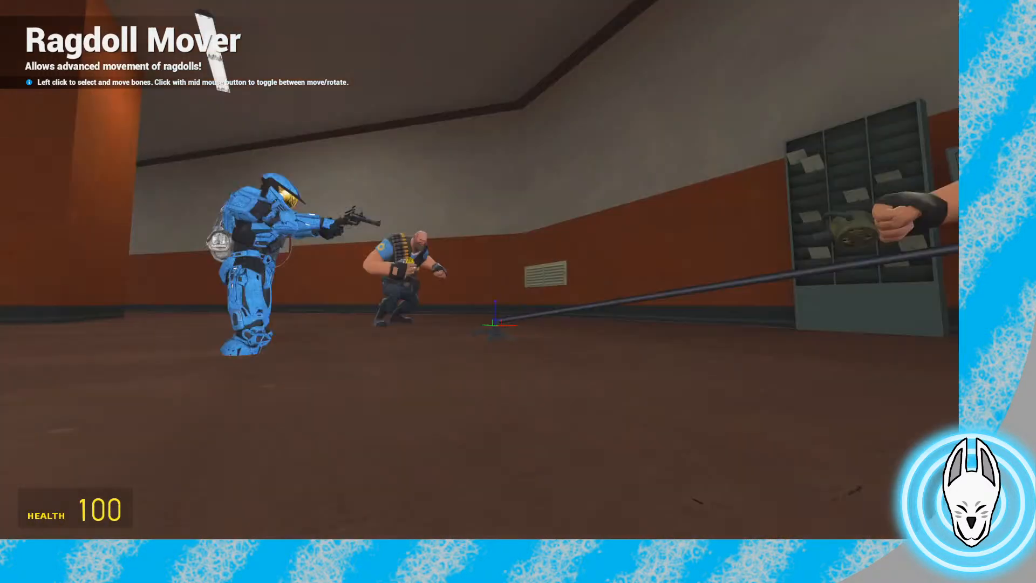
key(6)
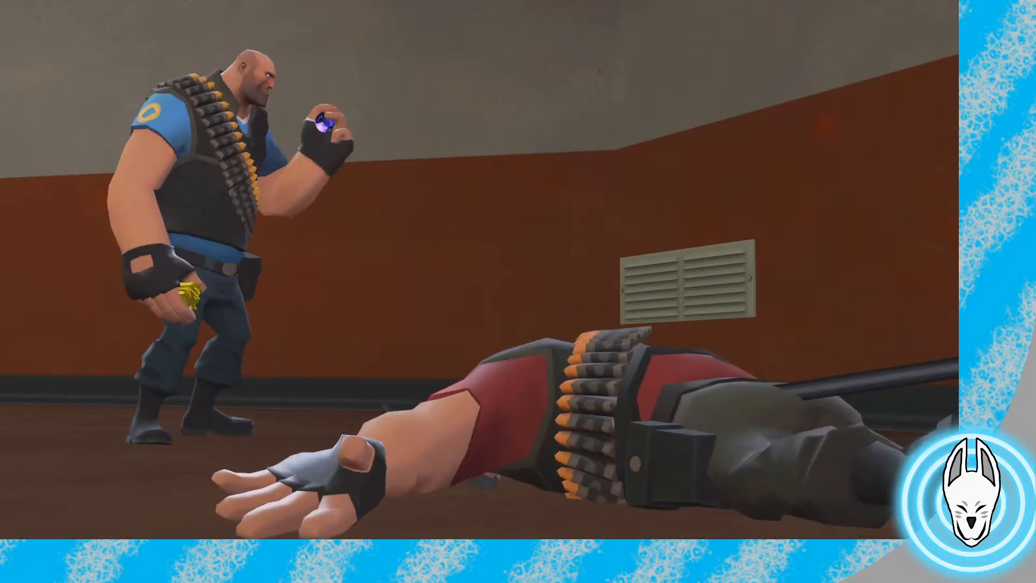
key(c)
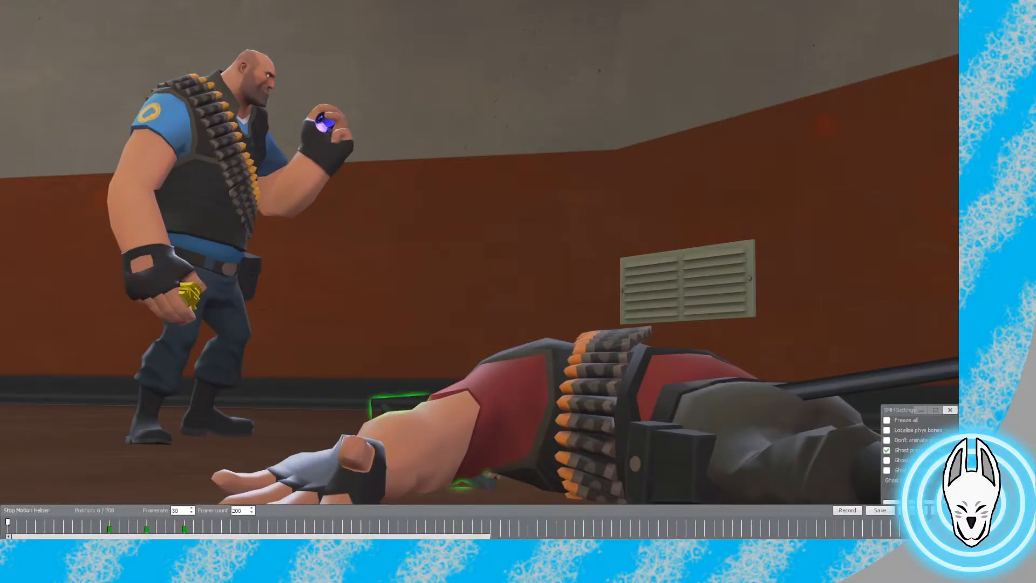
click(110, 522)
drag(109, 522, 184, 522)
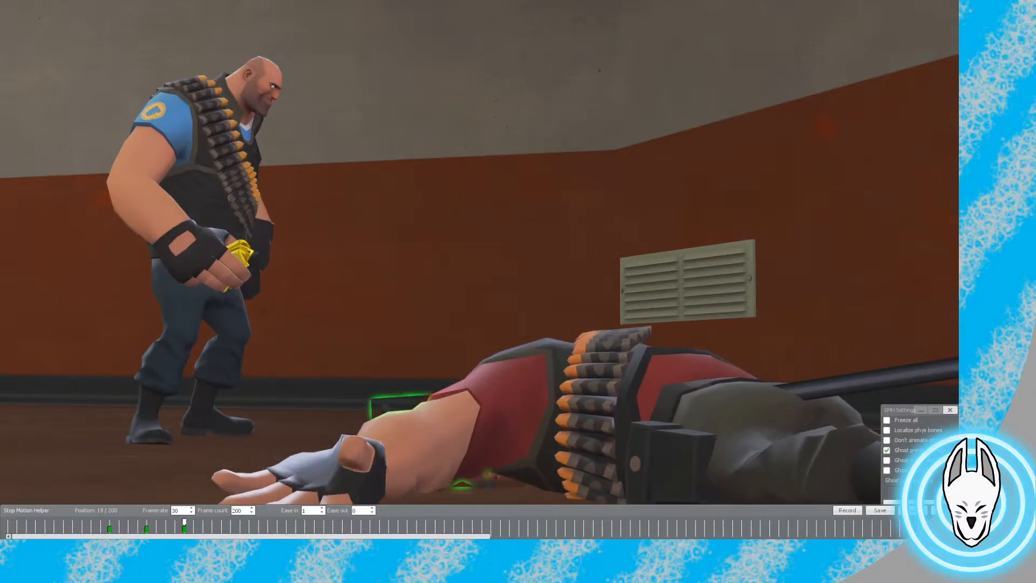
Examine the rope hook next to the red Heavy up close, stepping from frame 19 back to frame 11
key(KP_0)
key(1)
key(1)
key(1)
click(480, 269)
key(w)
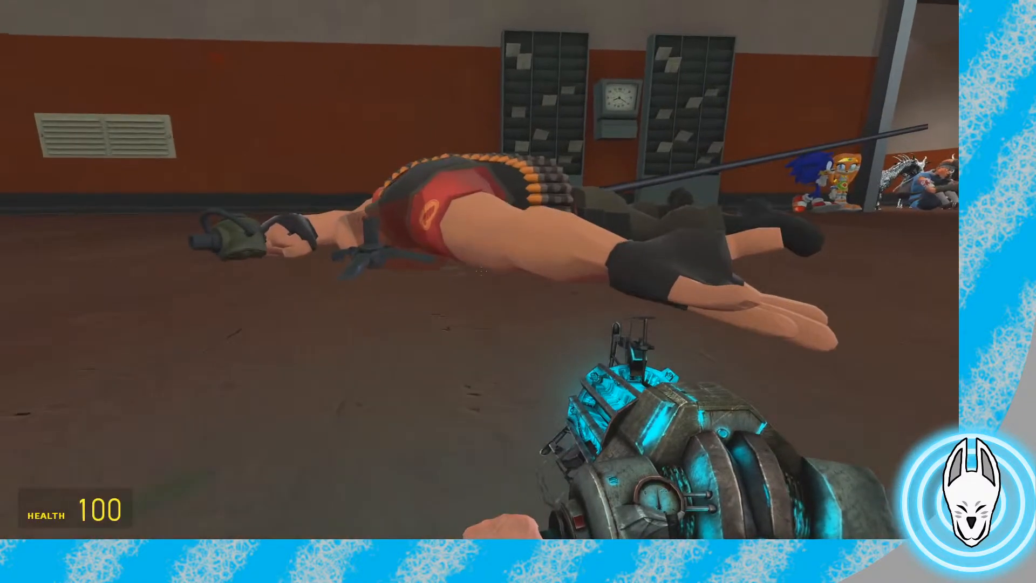
key(a)
key(c)
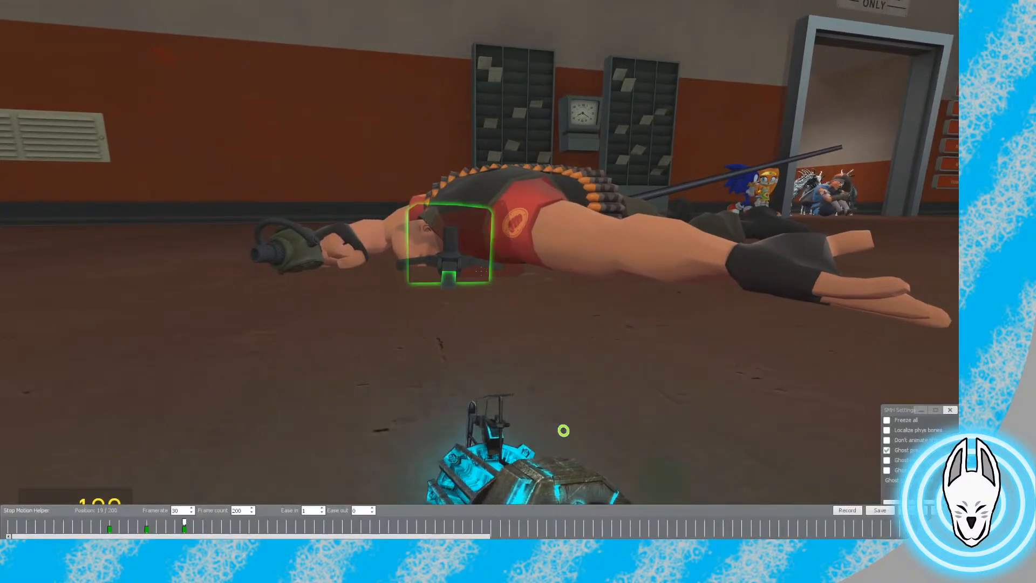
right_click(529, 232)
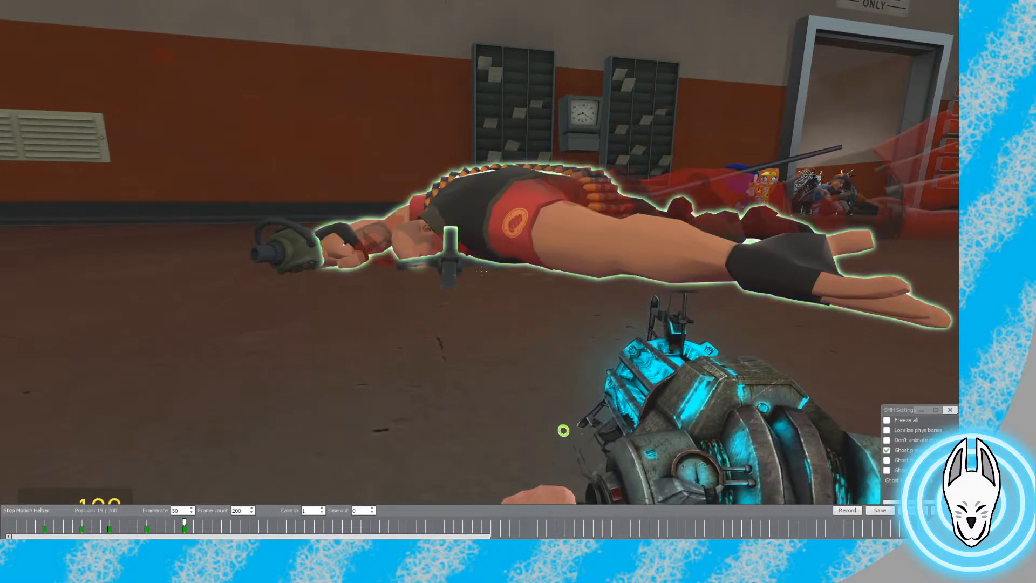
right_click(456, 256)
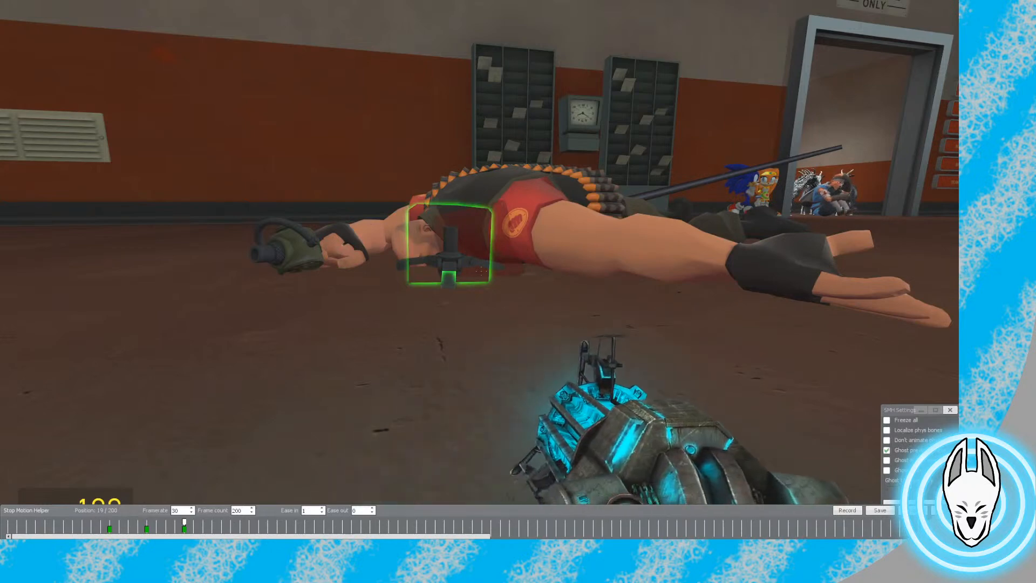
key(Left)
key(Left)
key(Left)
key(Left)
key(Left)
key(Left)
key(Left)
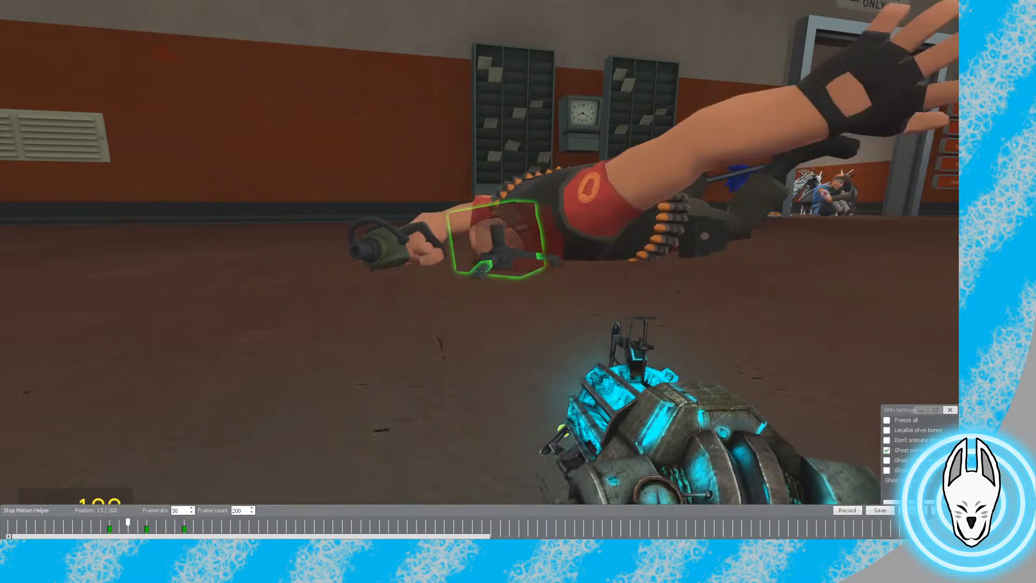
key(Left)
key(Left)
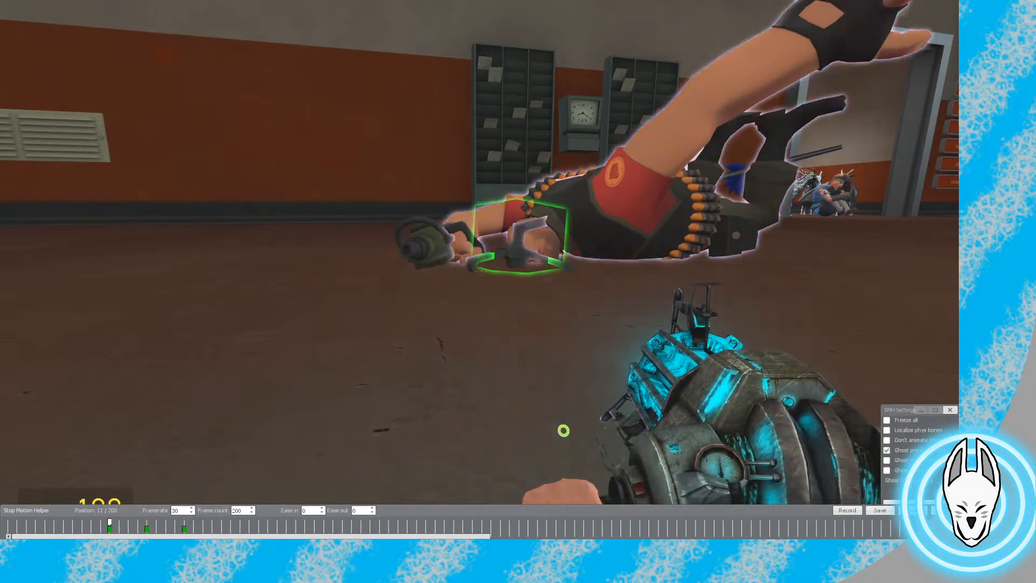
Go to frame 4 and use the Ragdoll Mover to bring the rope's free end to the red Heavy's outstretched hand
right_click(643, 208)
drag(110, 522, 82, 523)
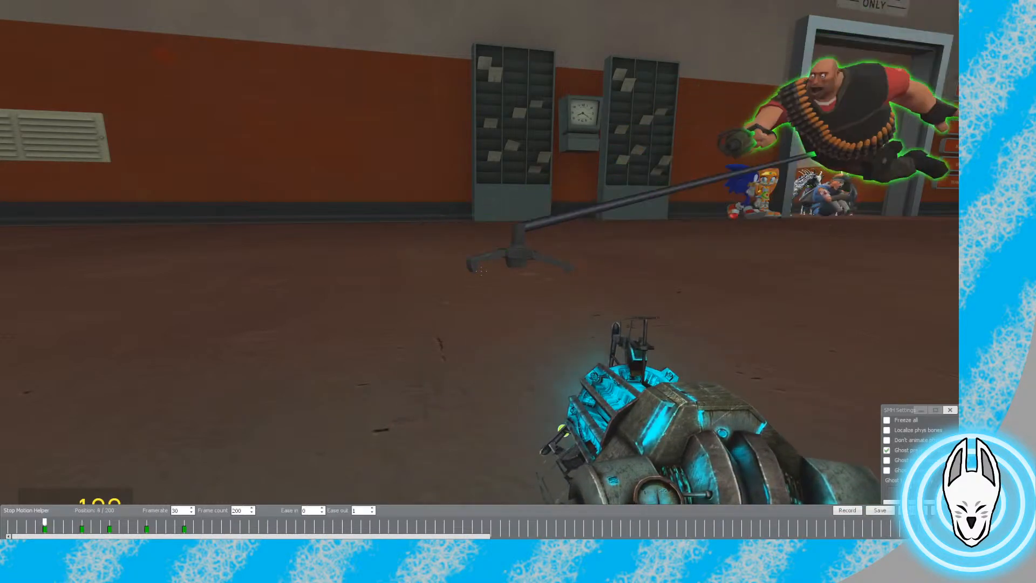
key(c)
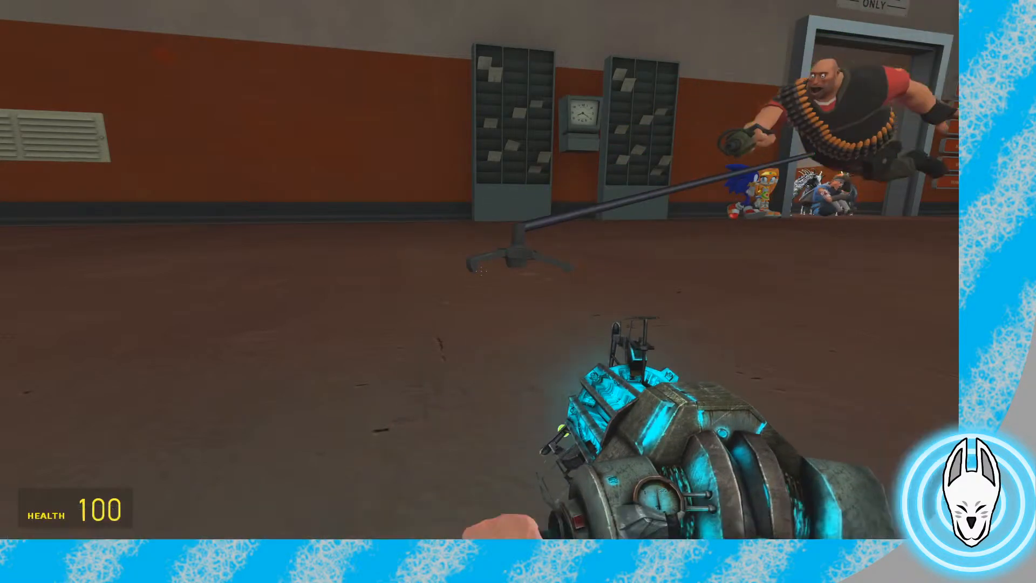
key(q)
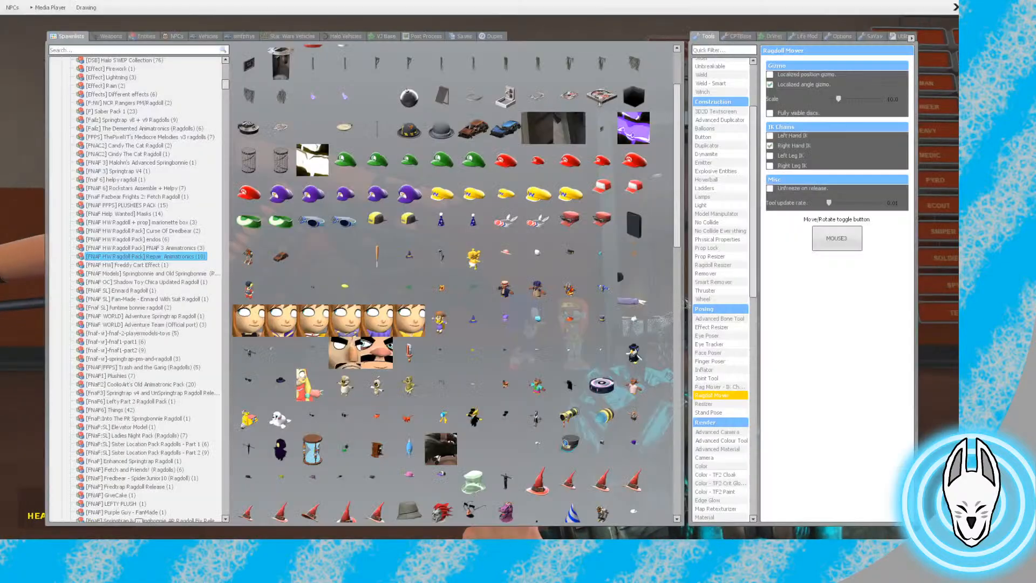
key(w)
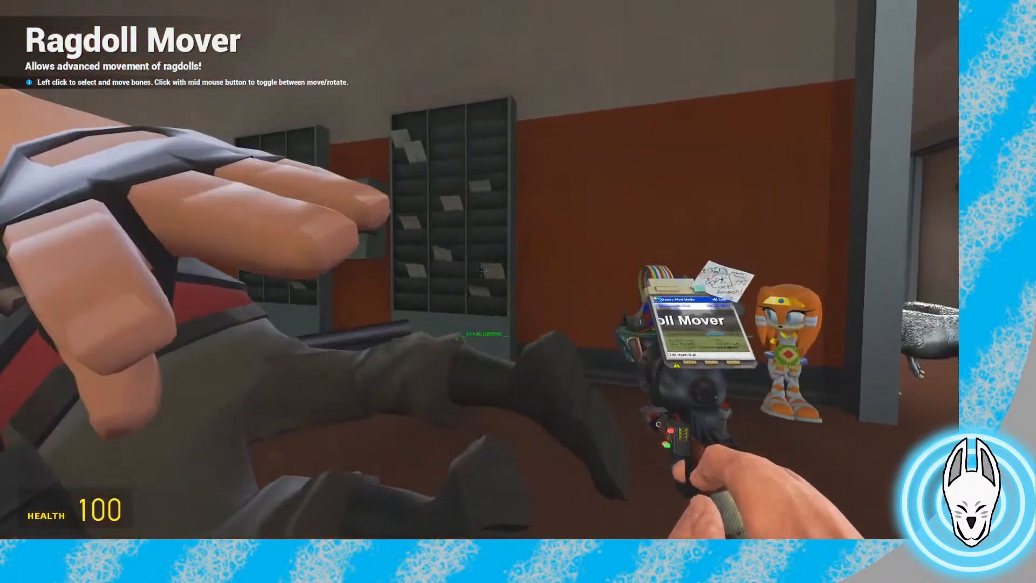
click(481, 271)
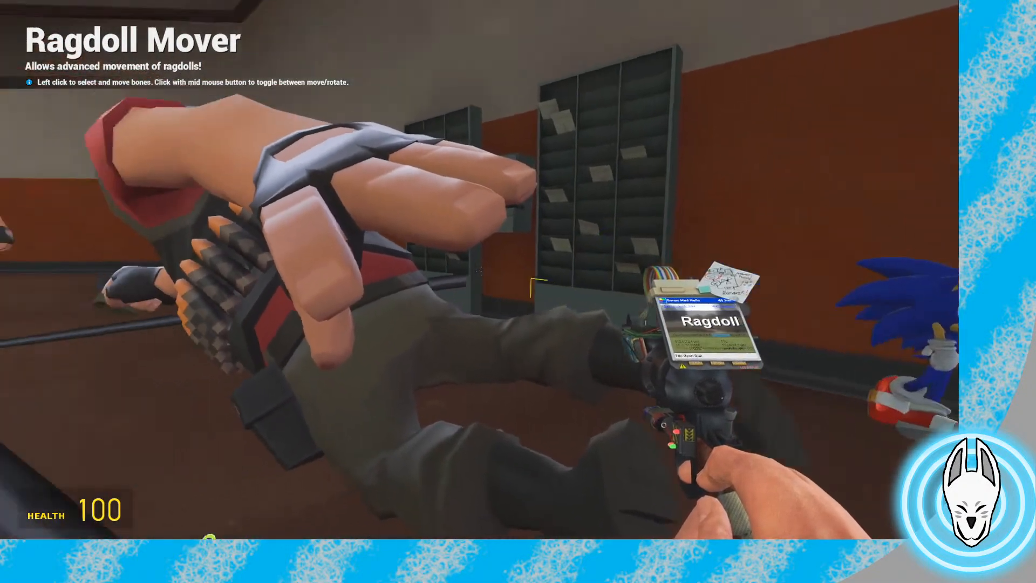
key(a)
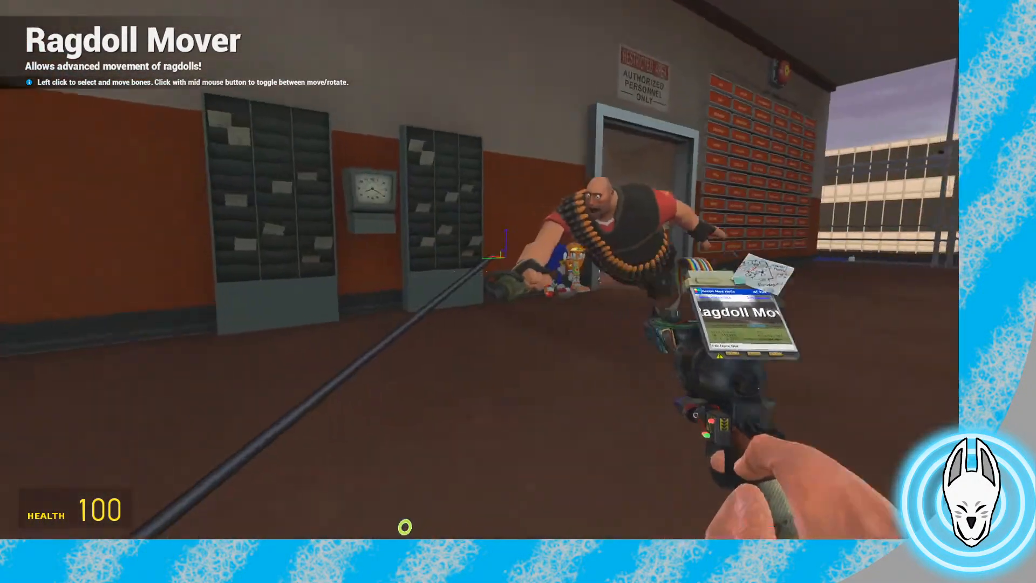
key(a)
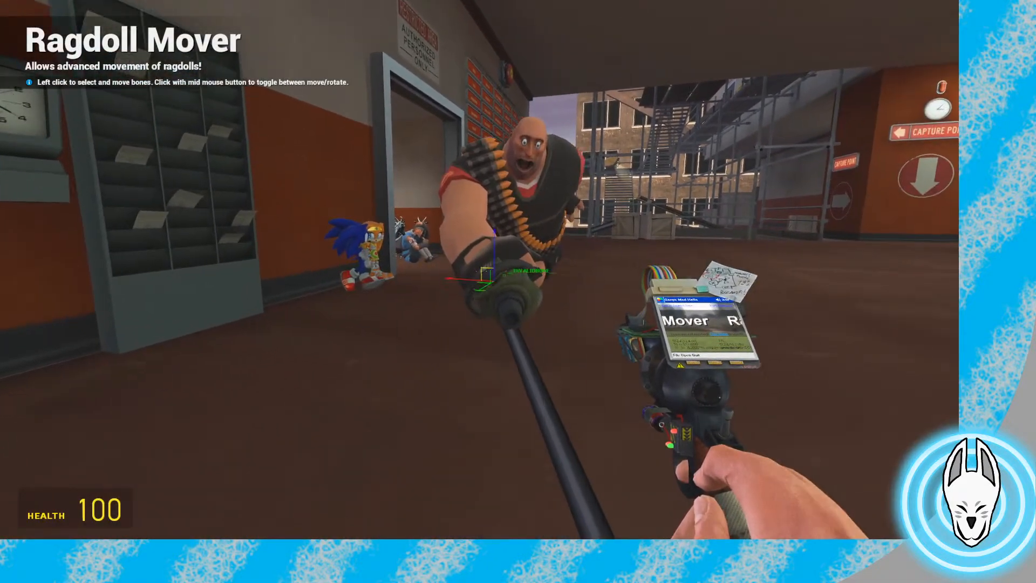
key(w)
key(a)
drag(480, 270, 480, 270)
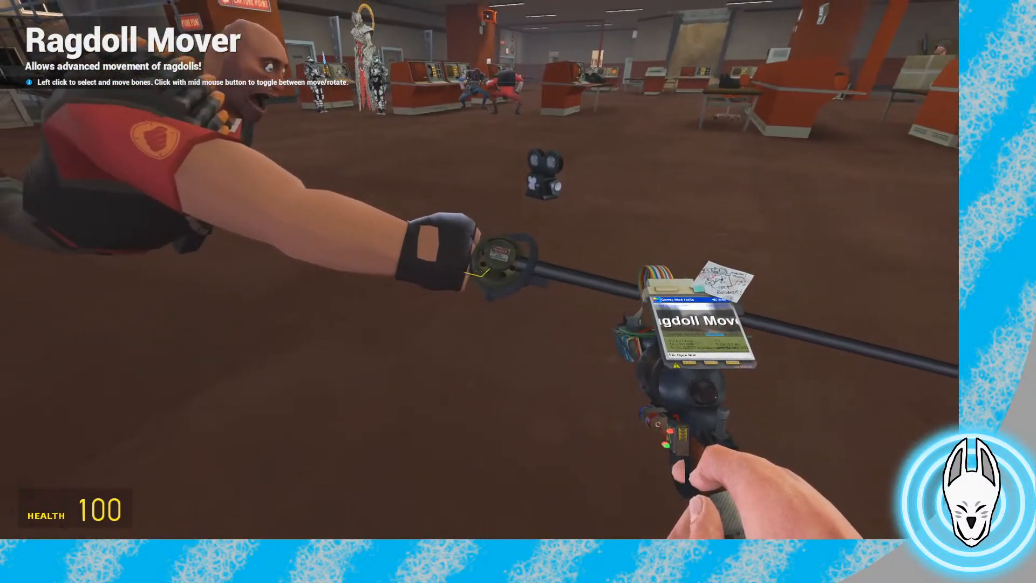
drag(480, 270, 480, 269)
Select the rope's end anchor beside the red Heavy's hand and record a keyframe for it at frame 4
key(w)
key(s)
key(a)
key(w)
key(d)
key(s)
key(s)
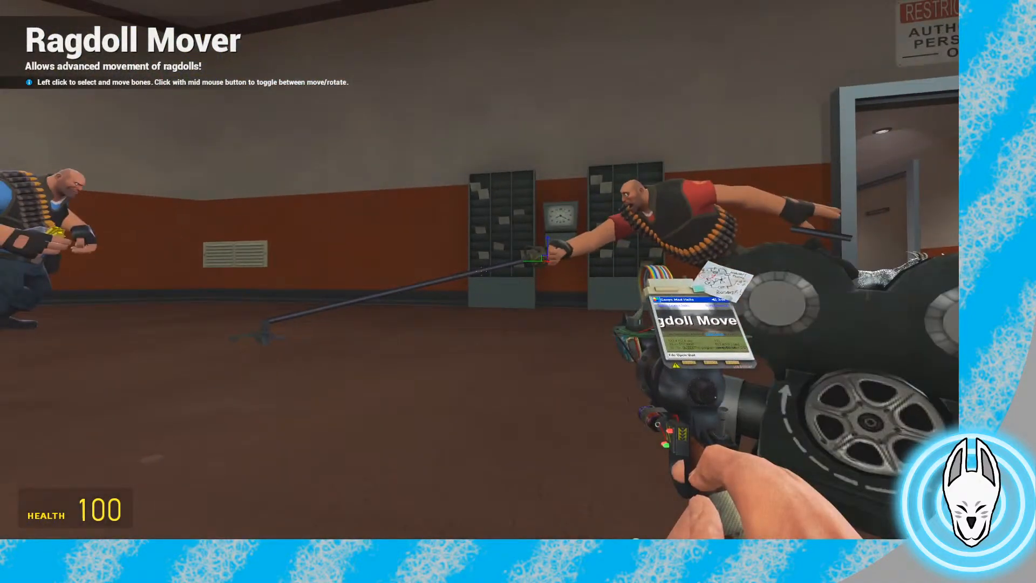
key(c)
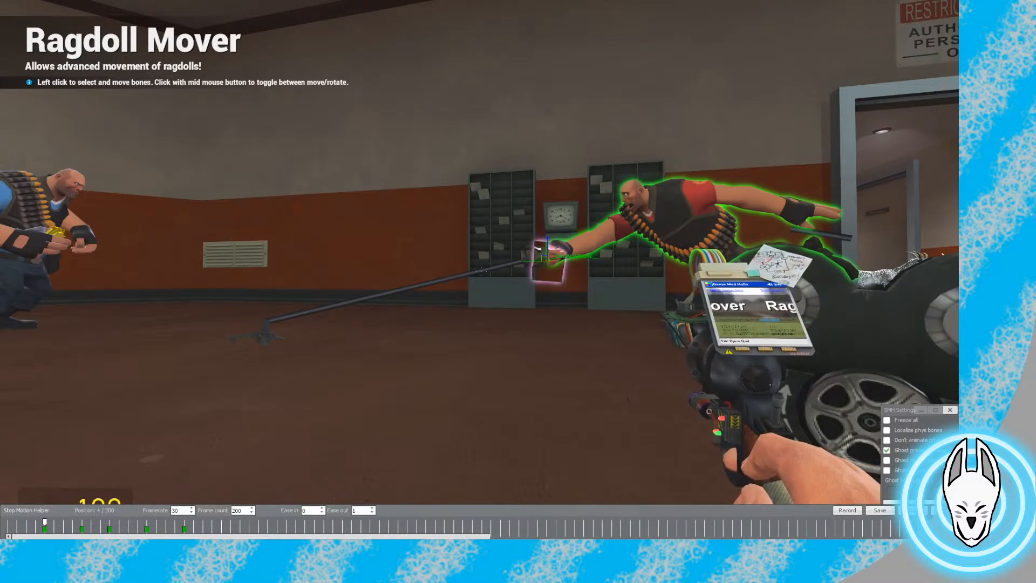
right_click(549, 262)
click(847, 510)
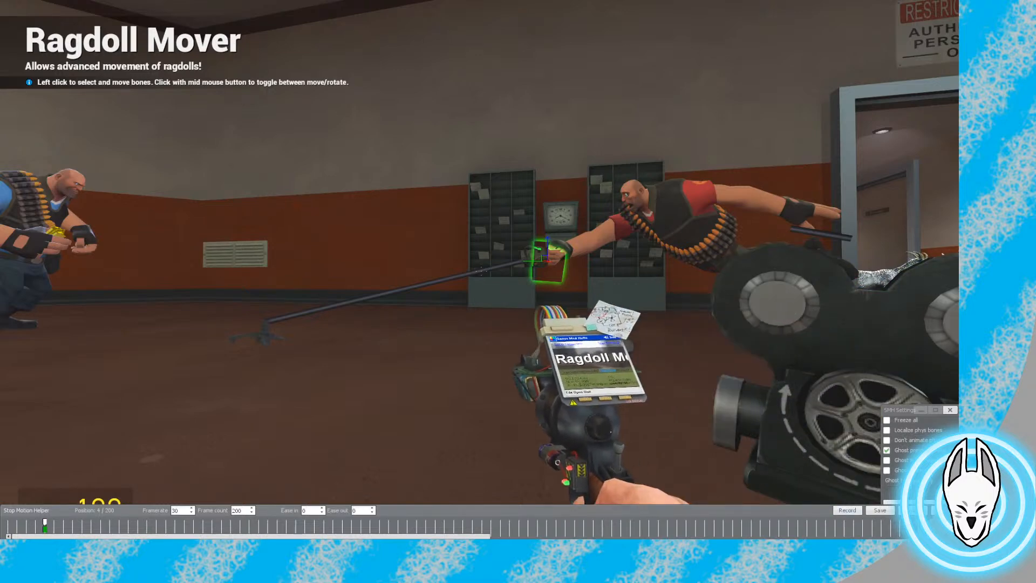
Compare the red Heavy's poses at frames 8 and 4, and preview the shot through the camera
right_click(703, 217)
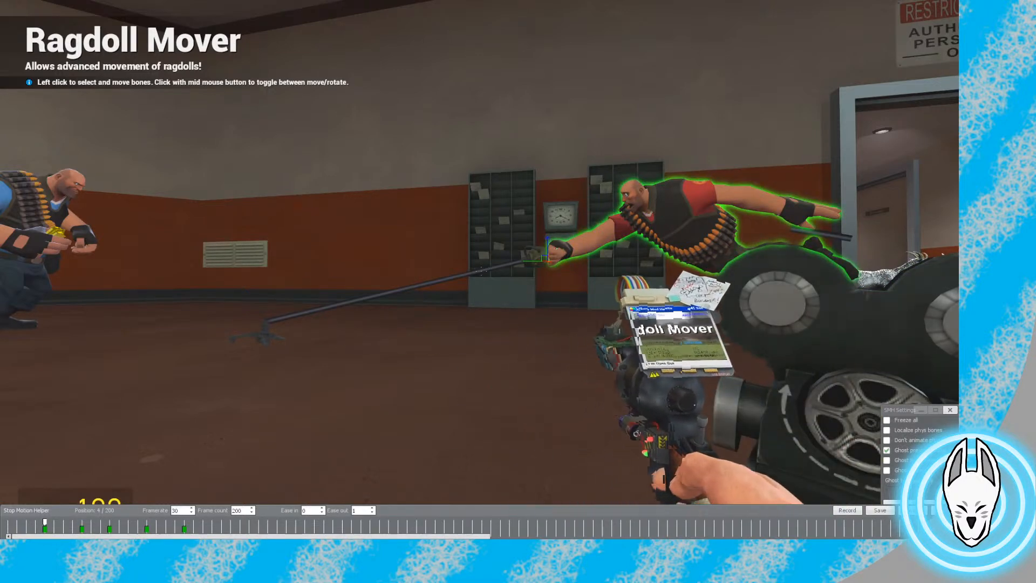
click(82, 522)
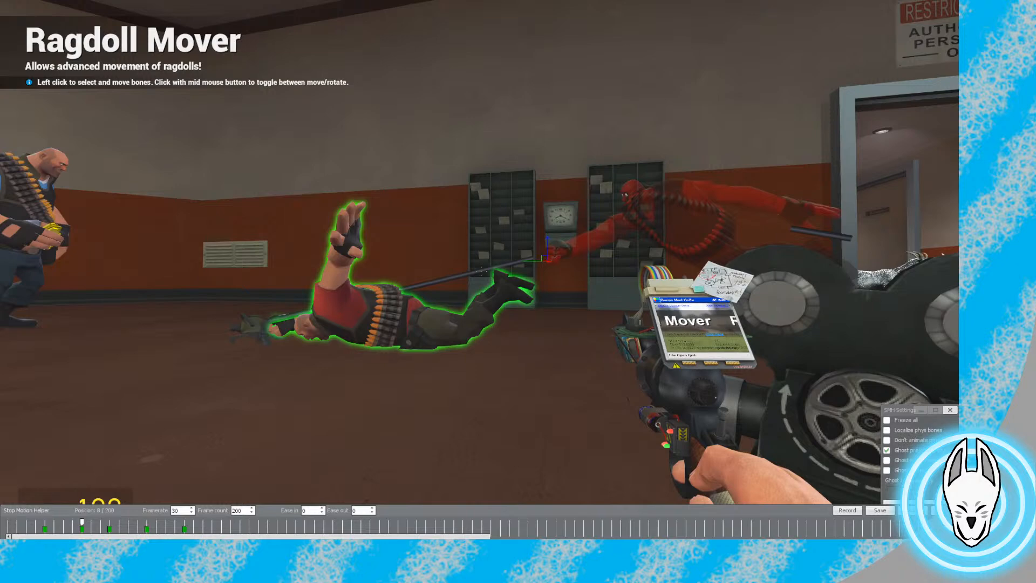
key(c)
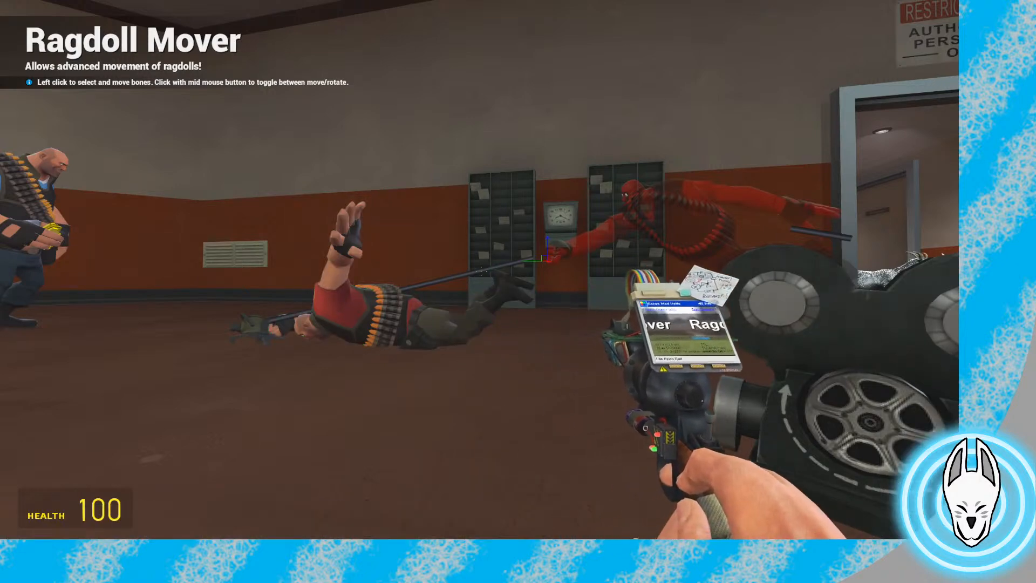
key(c)
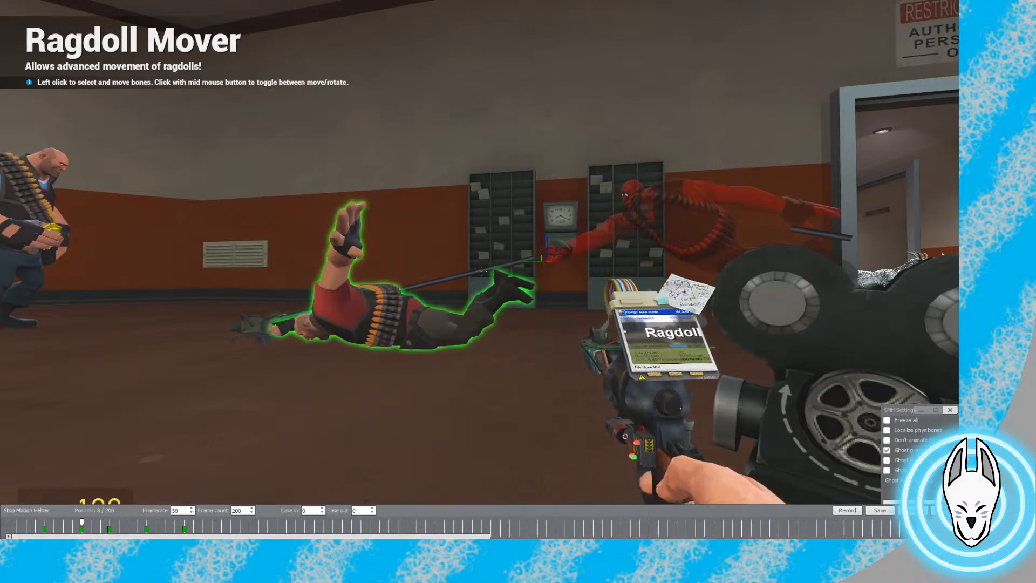
drag(82, 522, 45, 522)
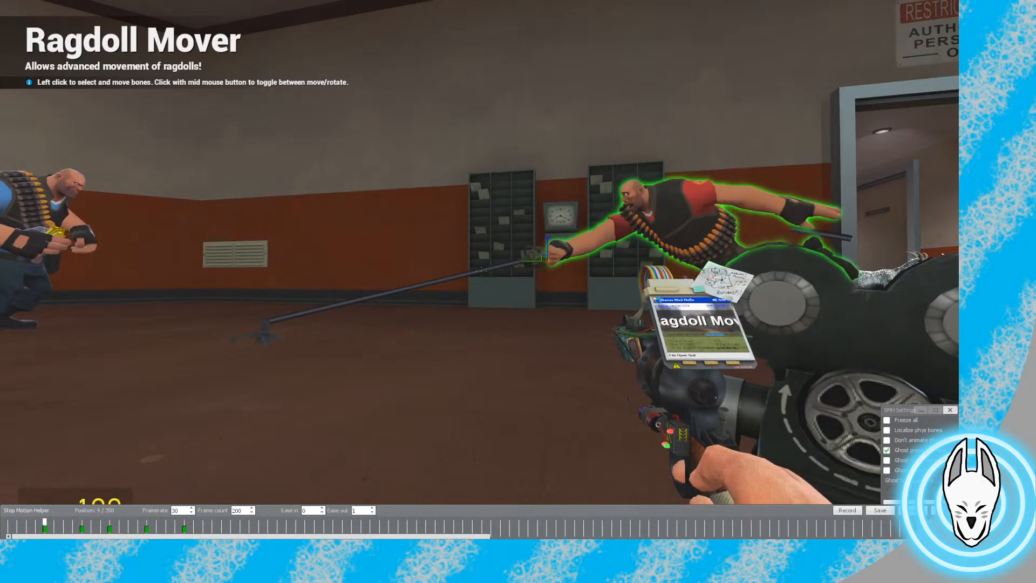
key(c)
key(6)
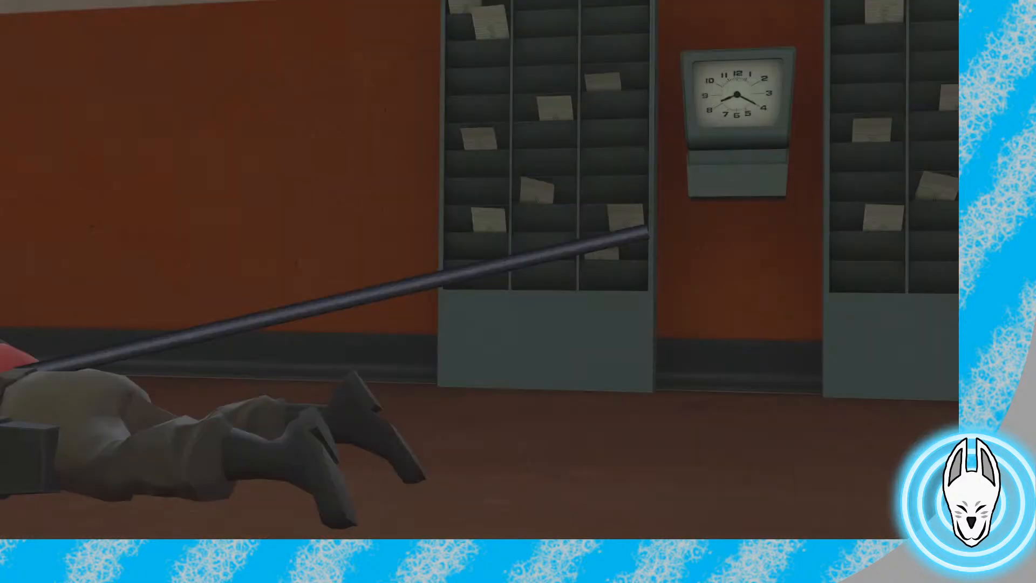
Leave the camera view and move the timeline to the red Heavy's keyframe at frame 8
key(q)
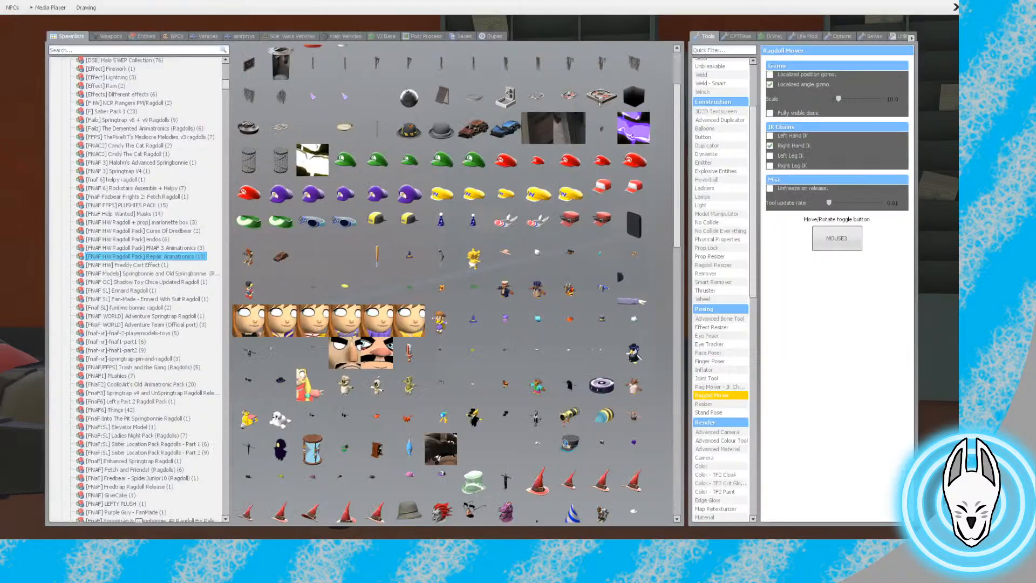
key(q)
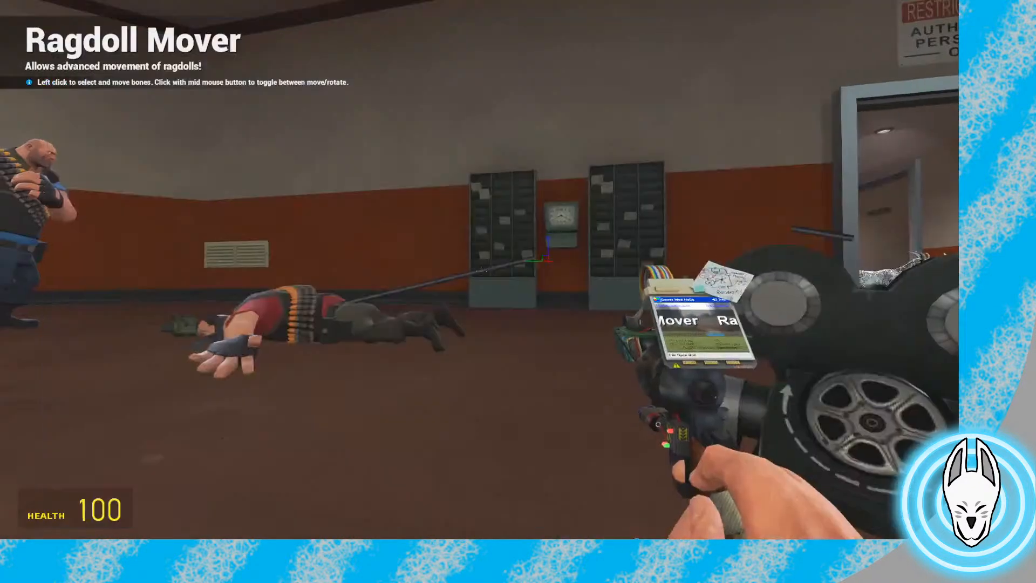
key(c)
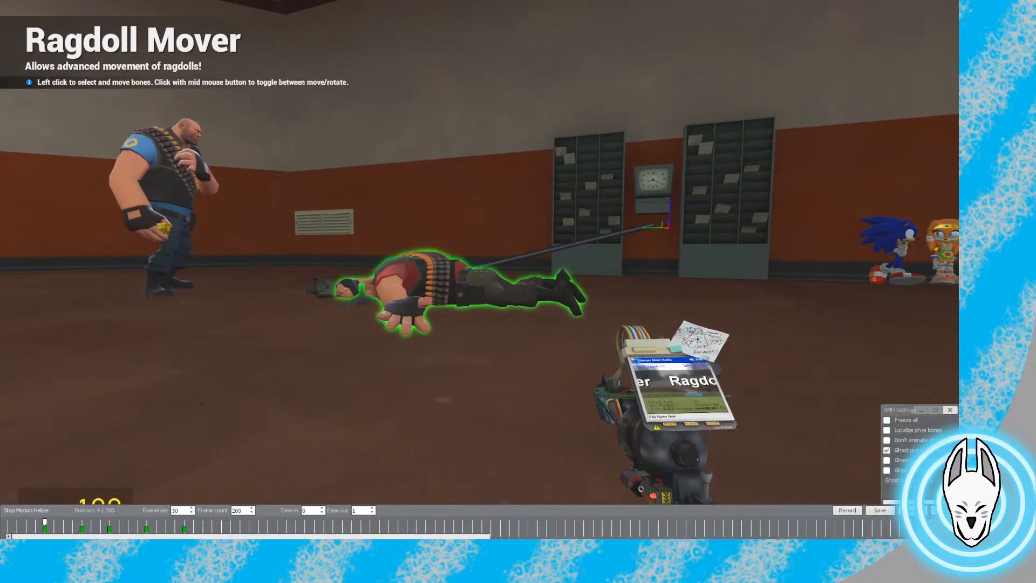
key(Left)
key(Left)
key(Left)
key(Left)
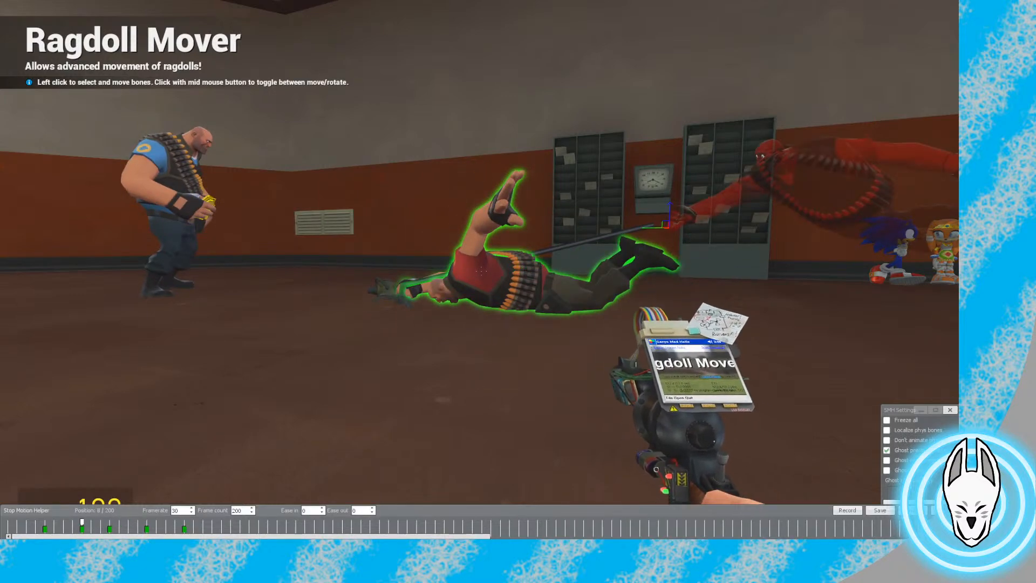
right_click(399, 291)
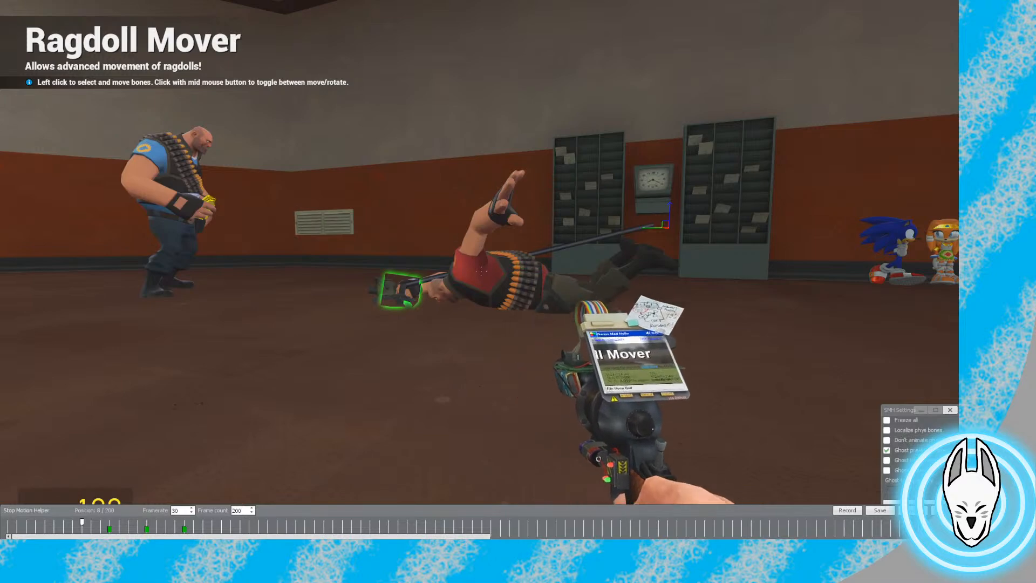
right_click(512, 271)
mouse_move(82, 522)
mouse_down()
mouse_move(45, 522)
mouse_move(91, 522)
mouse_move(82, 522)
mouse_up()
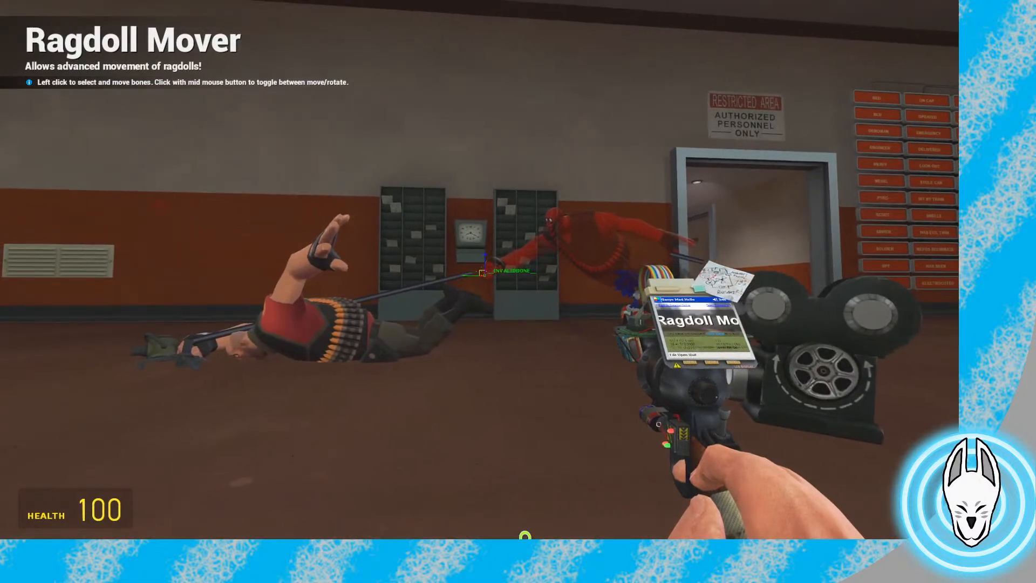
Use the Ragdoll Mover to bring the rope's end anchor over to the red Heavy's outstretched hand at frame 8
key(c)
right_click(484, 273)
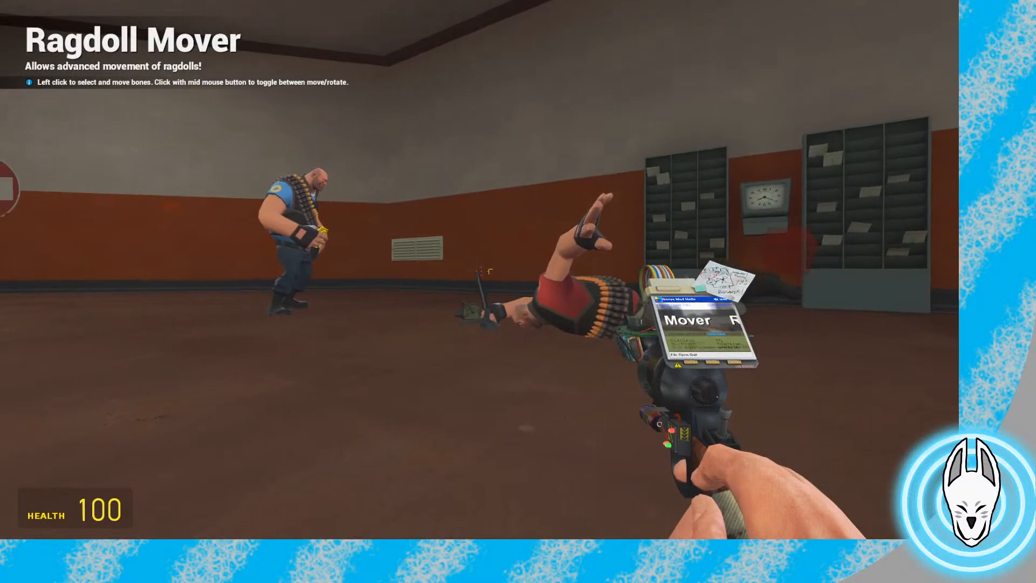
key(w)
click(481, 272)
key(w)
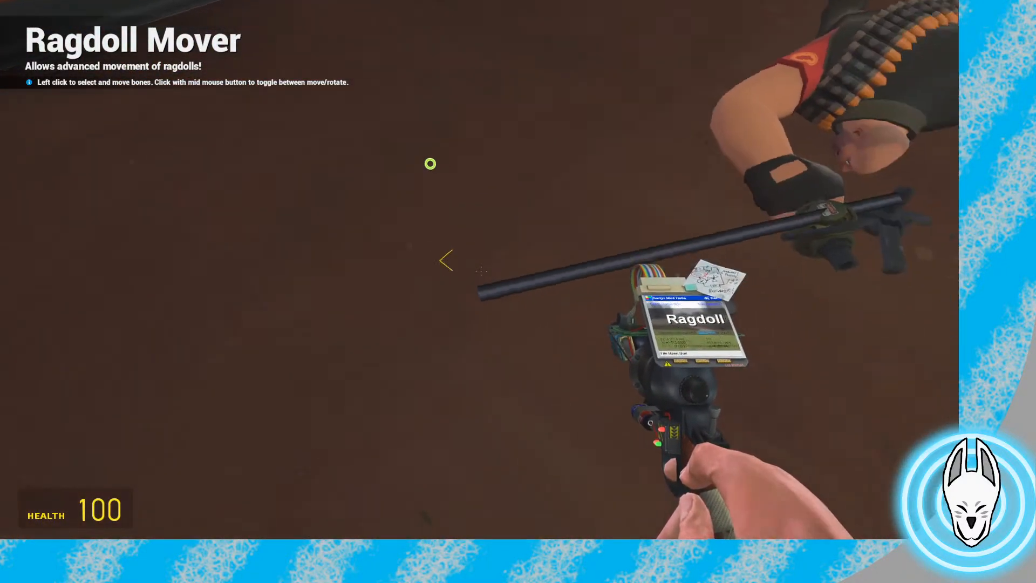
drag(481, 271, 482, 271)
key(w)
key(s)
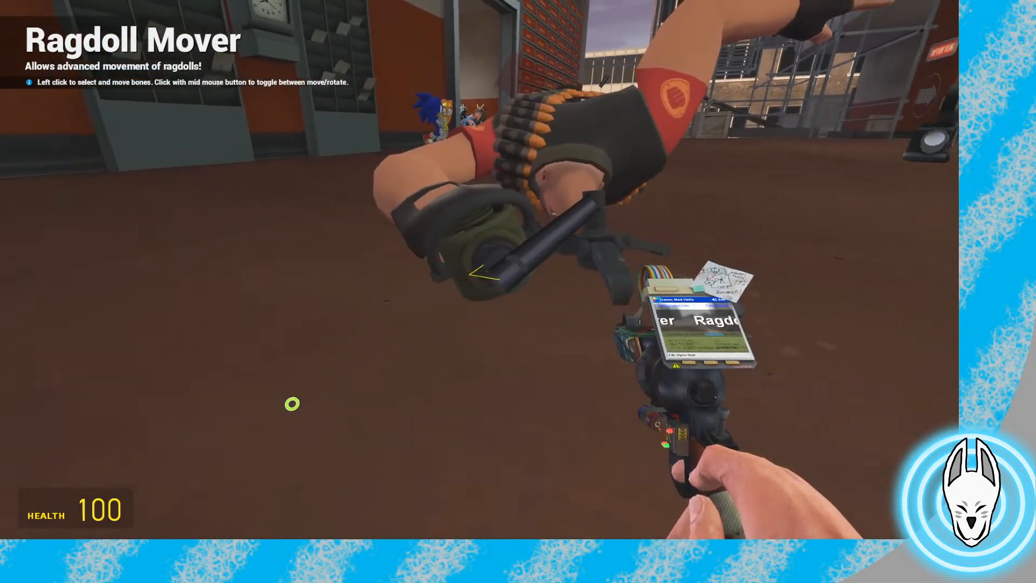
Fine-tune the rope anchor's position at the red Heavy's hand and record a keyframe for it at frame 8
key(d)
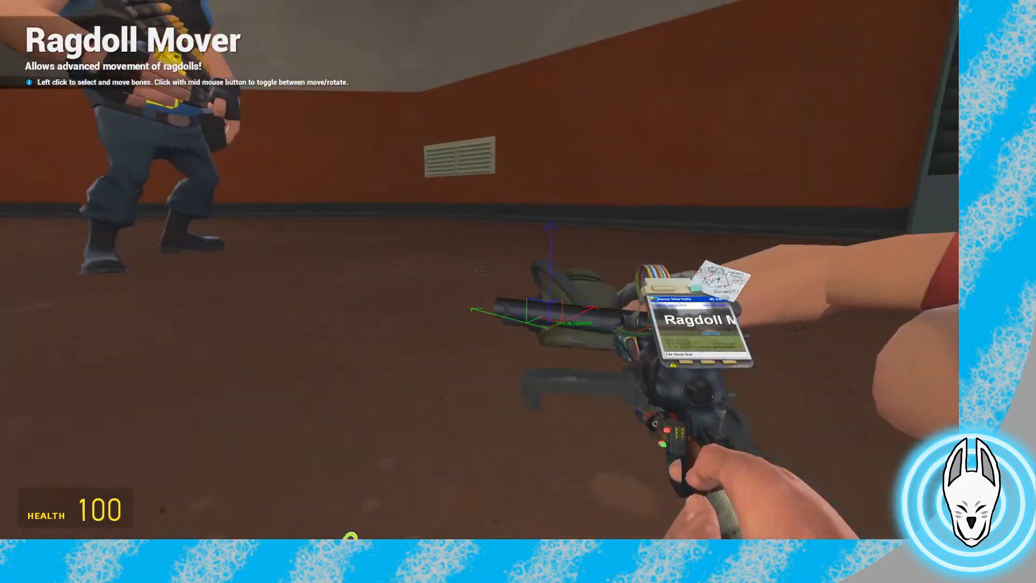
key(a)
drag(480, 269, 479, 269)
key(a)
key(a)
key(s)
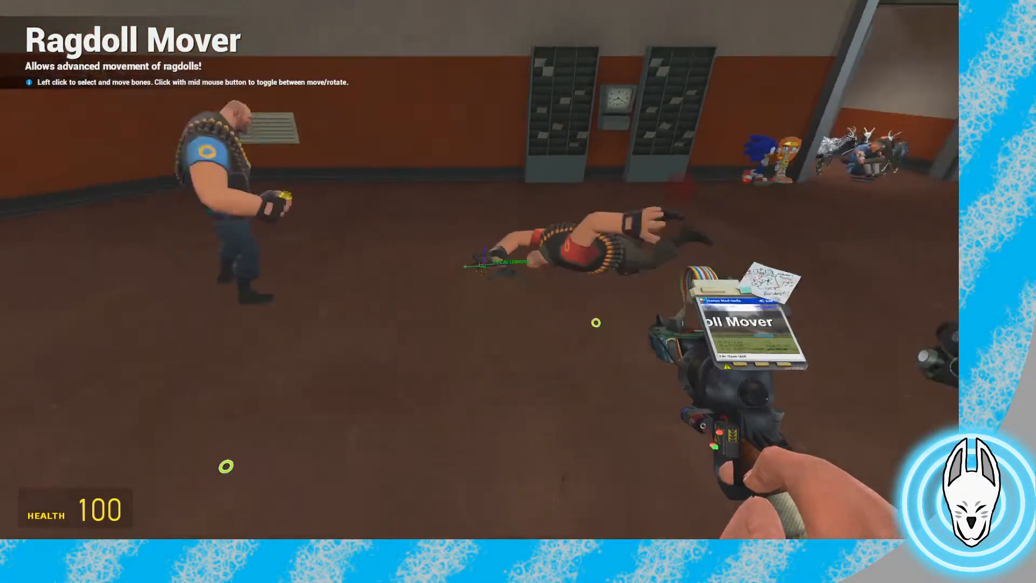
key(d)
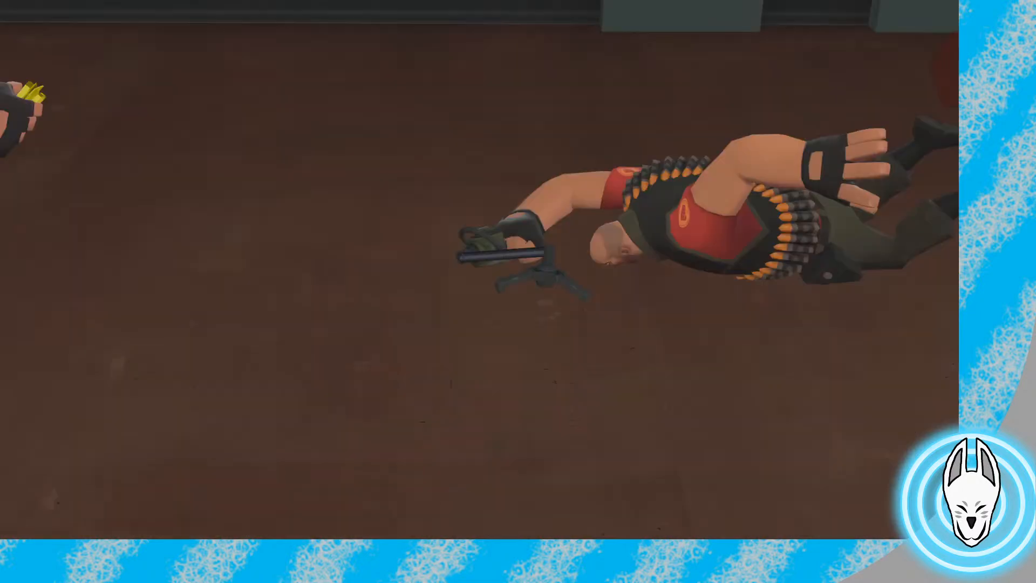
key(q)
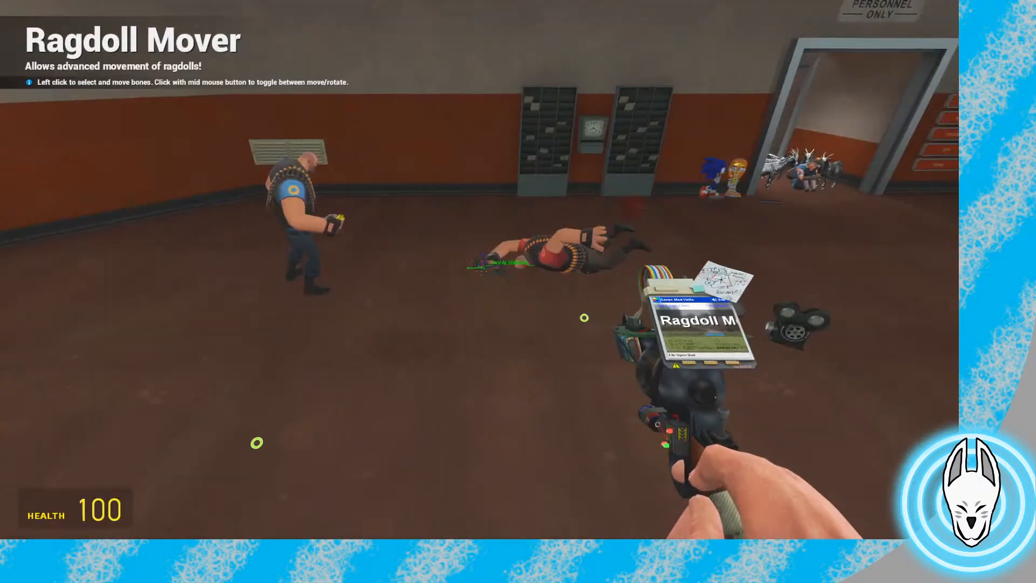
key(c)
click(847, 510)
Review the rope's motion between frames 1 and 14, checking it through the camera
drag(82, 522, 26, 522)
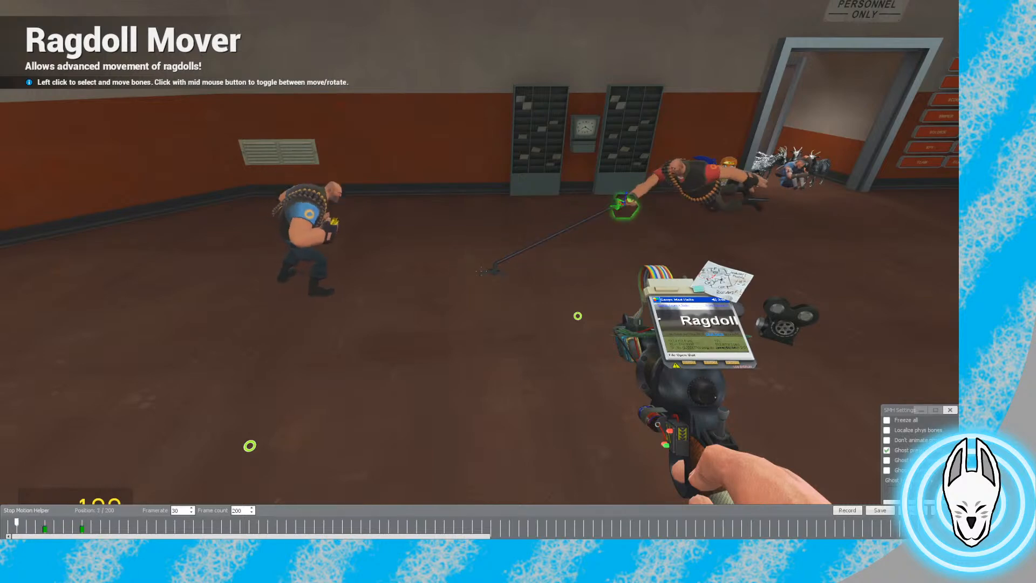
key(c)
key(KP_0)
key(6)
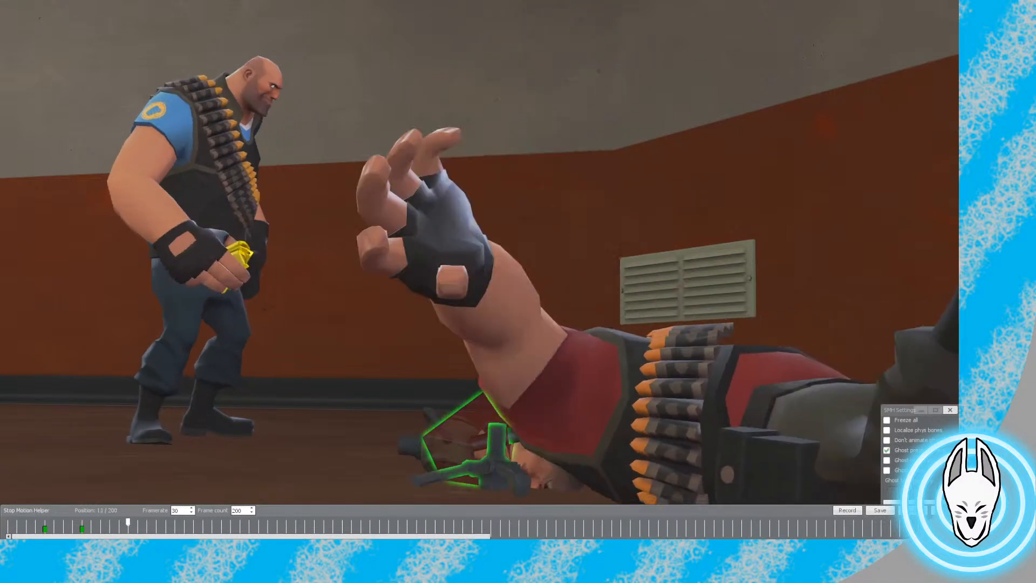
drag(128, 522, 138, 522)
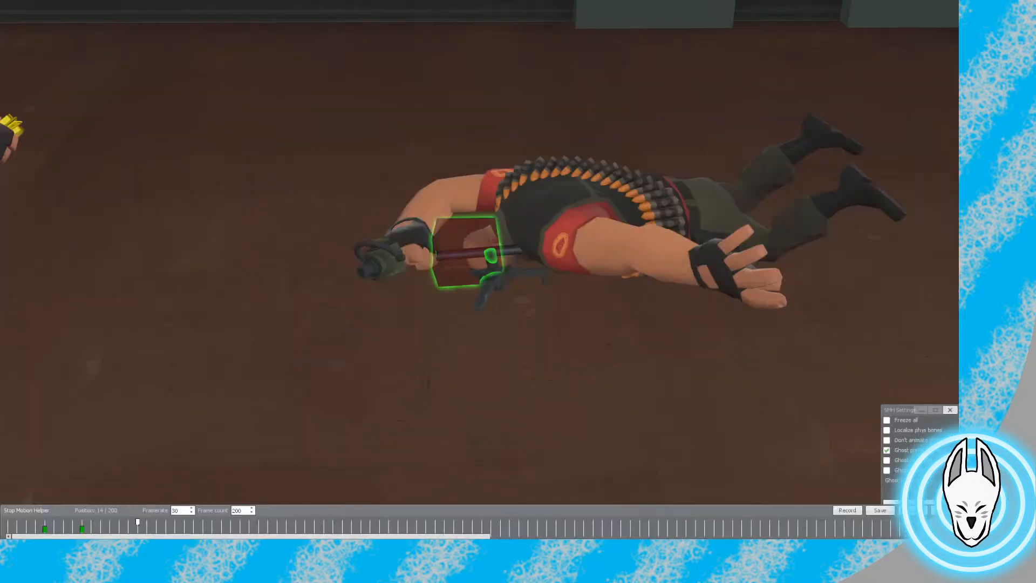
Go to the red Heavy's keyframe at frame 11 and reselect the rope's end anchor beside his hand
right_click(578, 221)
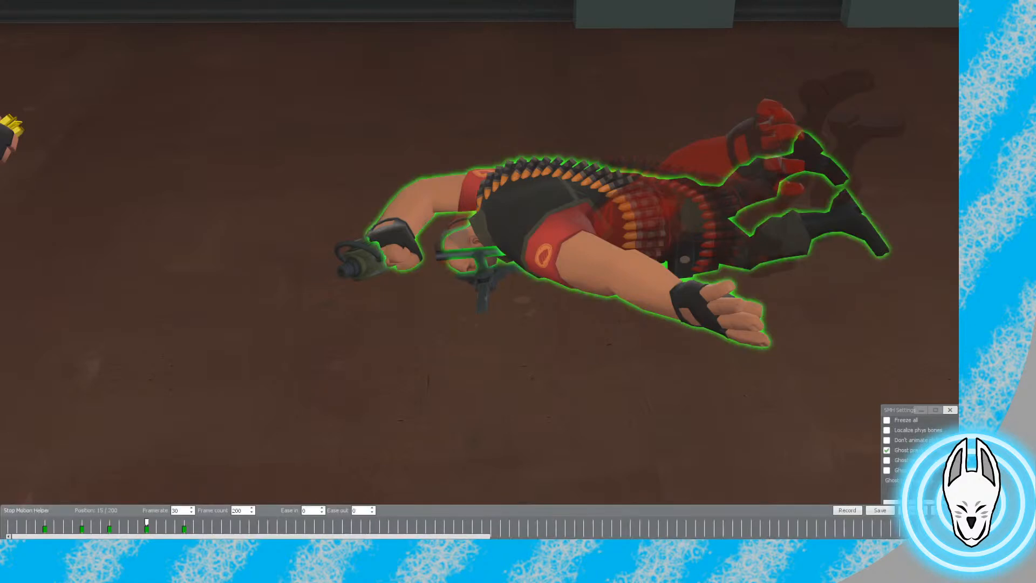
click(109, 523)
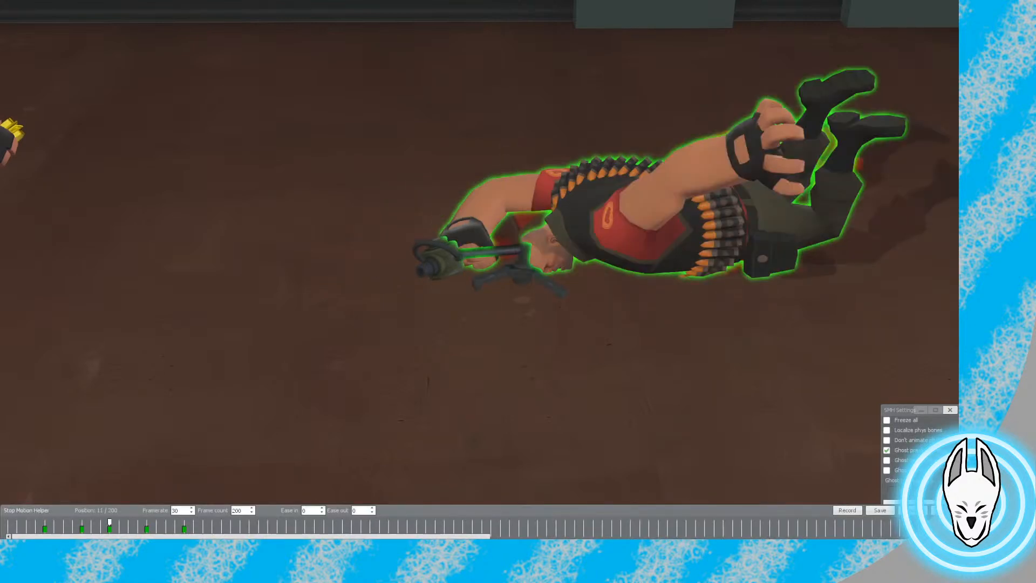
click(442, 245)
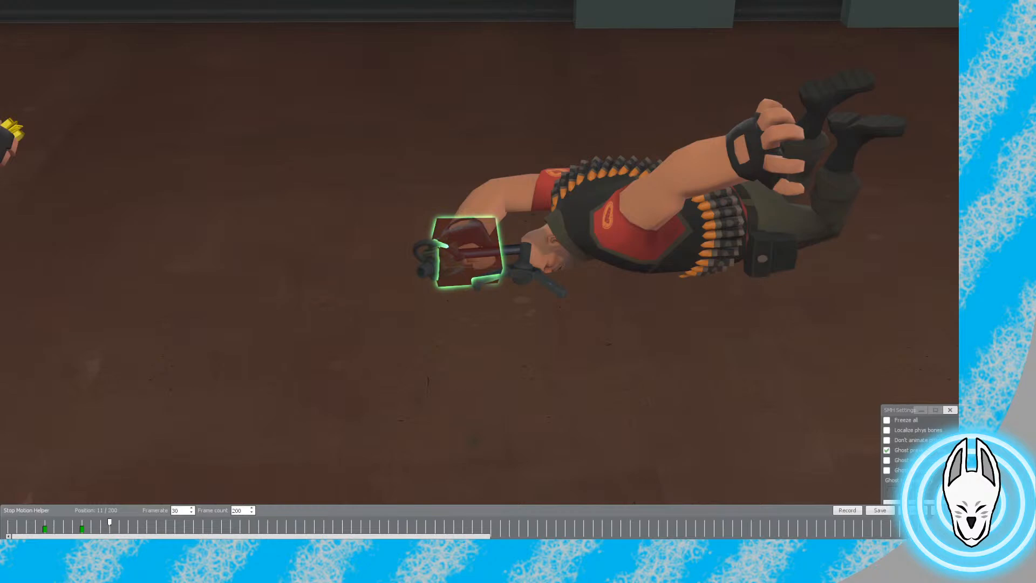
key(c)
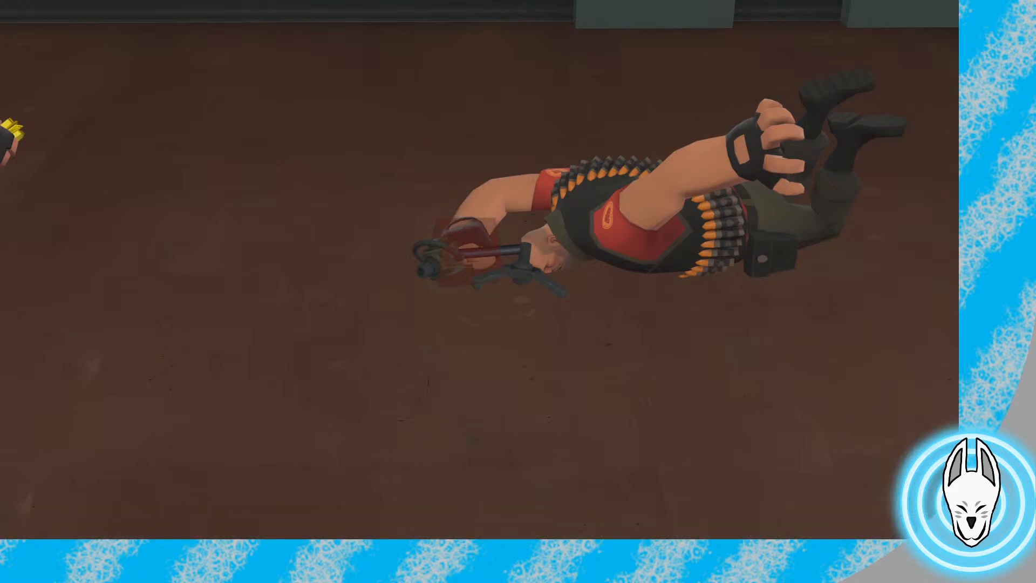
key(q)
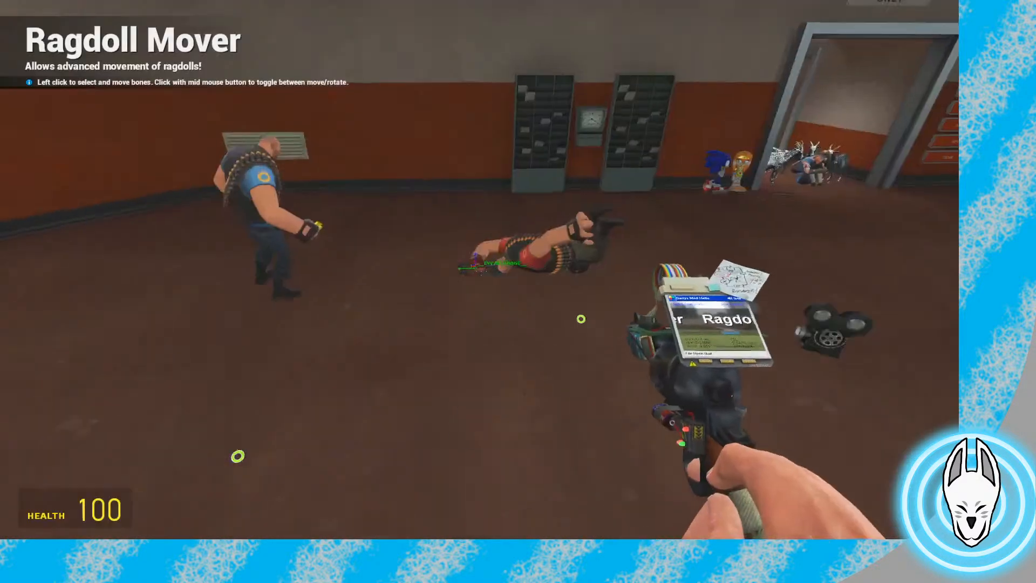
Align the rope's end anchor with the red Heavy's hand using the Ragdoll Mover and record its keyframe at frame 11
click(518, 292)
drag(480, 270, 479, 270)
key(a)
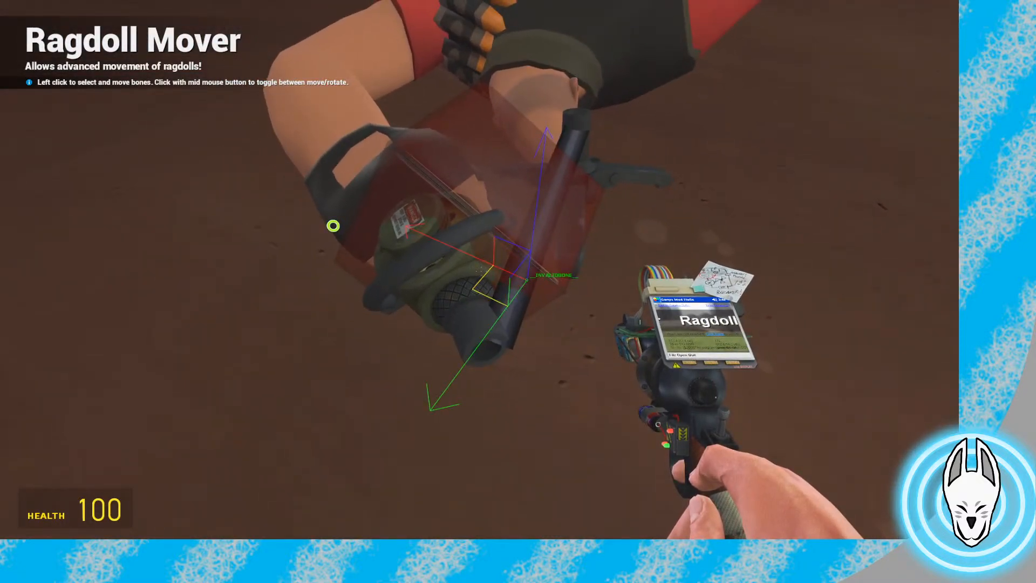
key(w)
key(s)
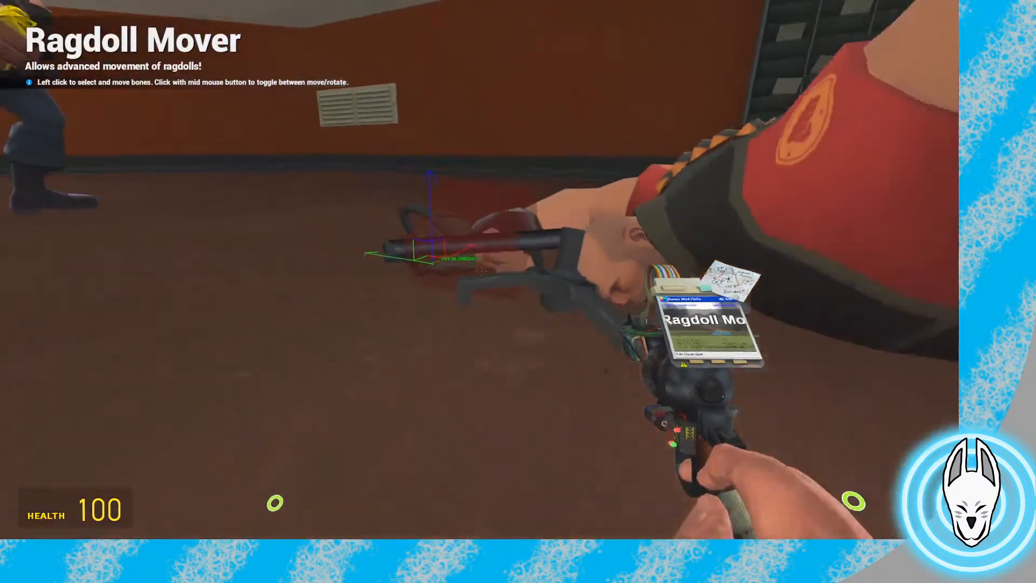
key(a)
key(c)
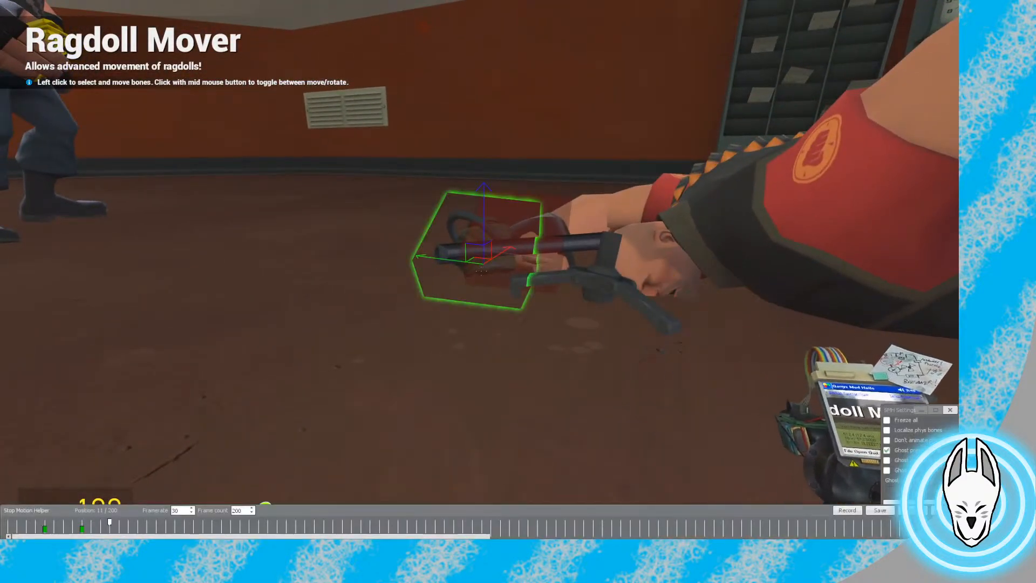
click(847, 510)
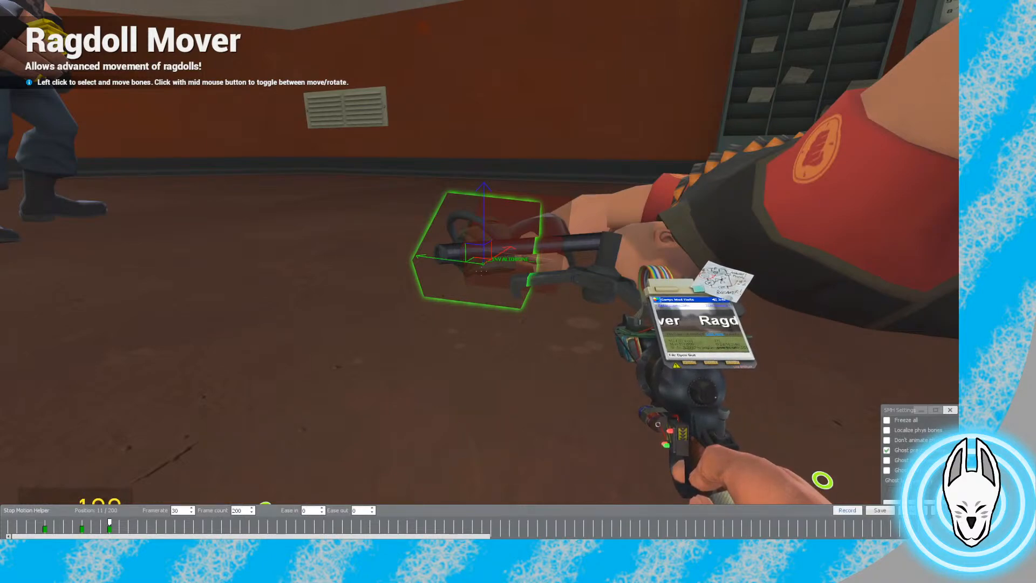
Move the timeline to the red Heavy's keyframe at frame 15 and reselect the rope's end anchor
right_click(750, 232)
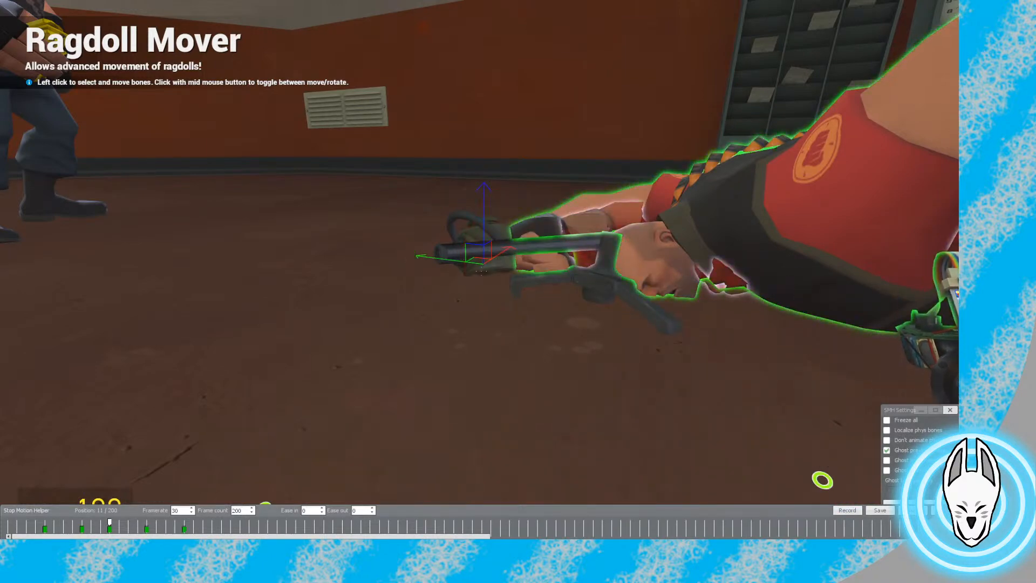
click(147, 523)
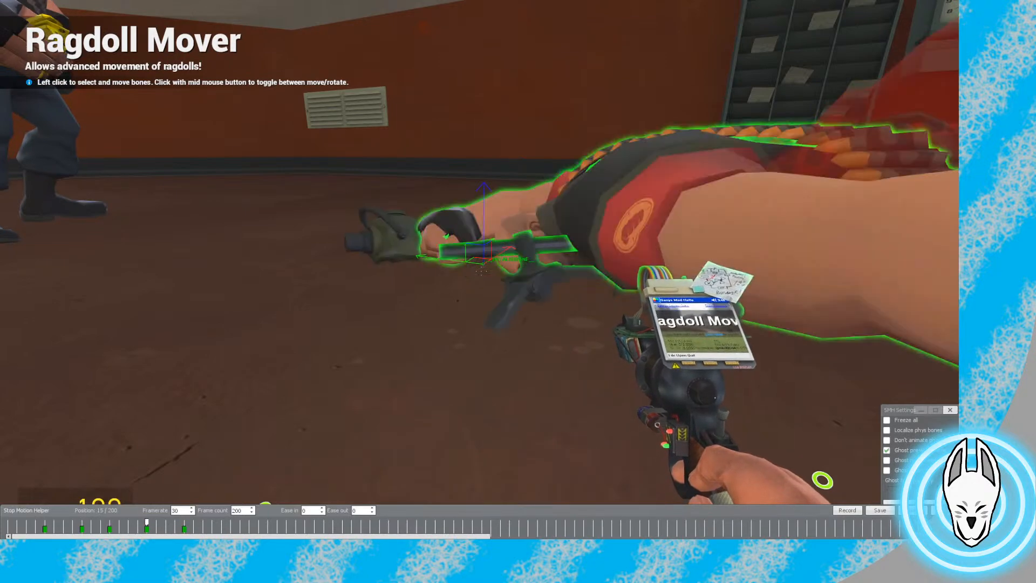
click(482, 270)
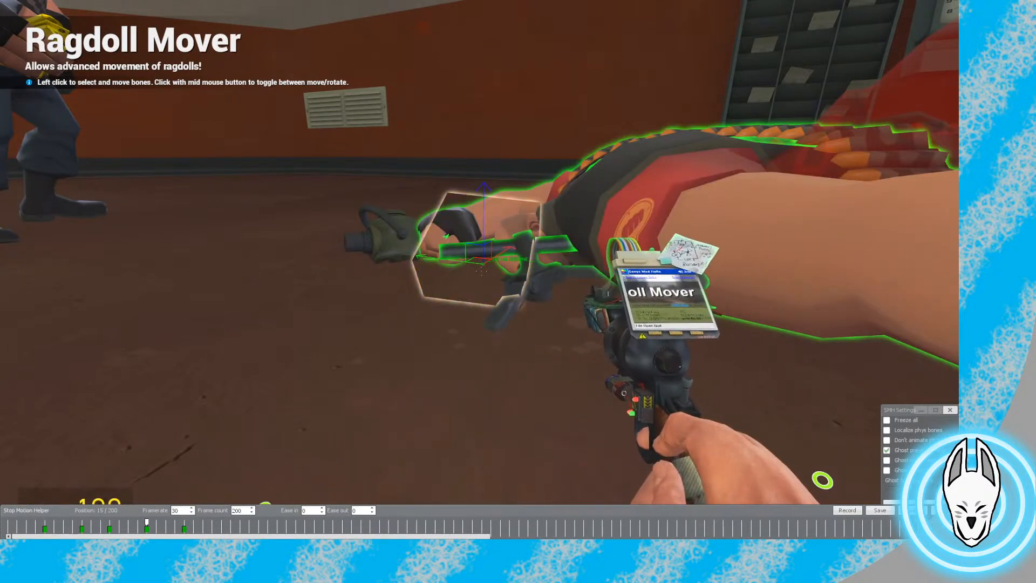
key(c)
Shift the rope's end anchor to the red Heavy's hand and record a keyframe for it at frame 15
key(w)
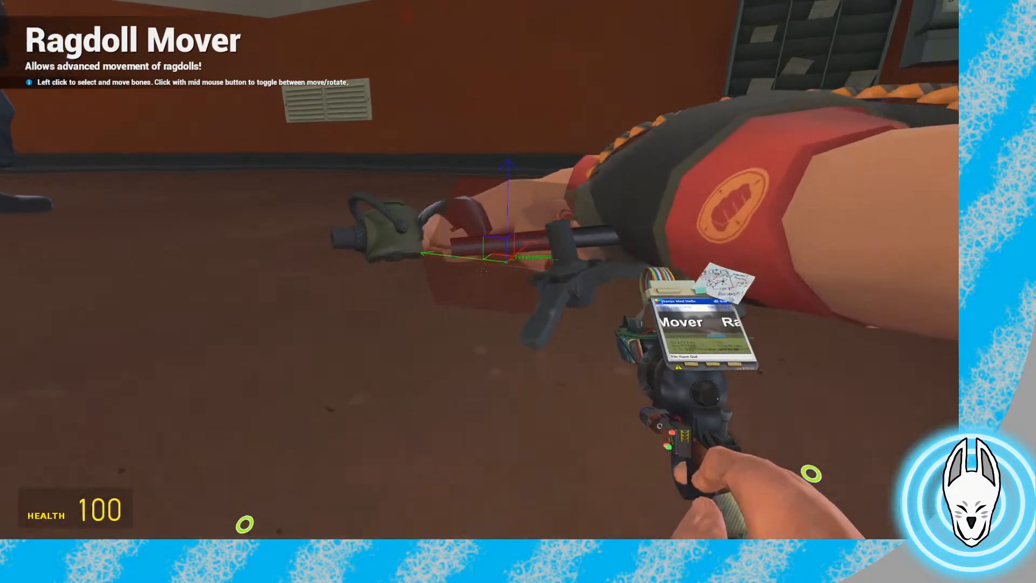
drag(479, 270, 480, 269)
key(a)
key(s)
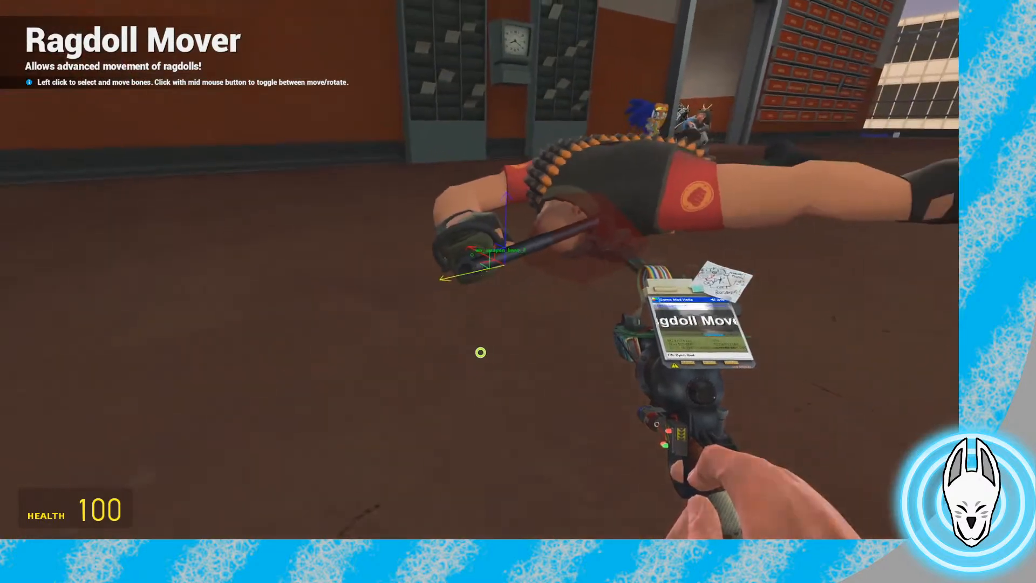
key(c)
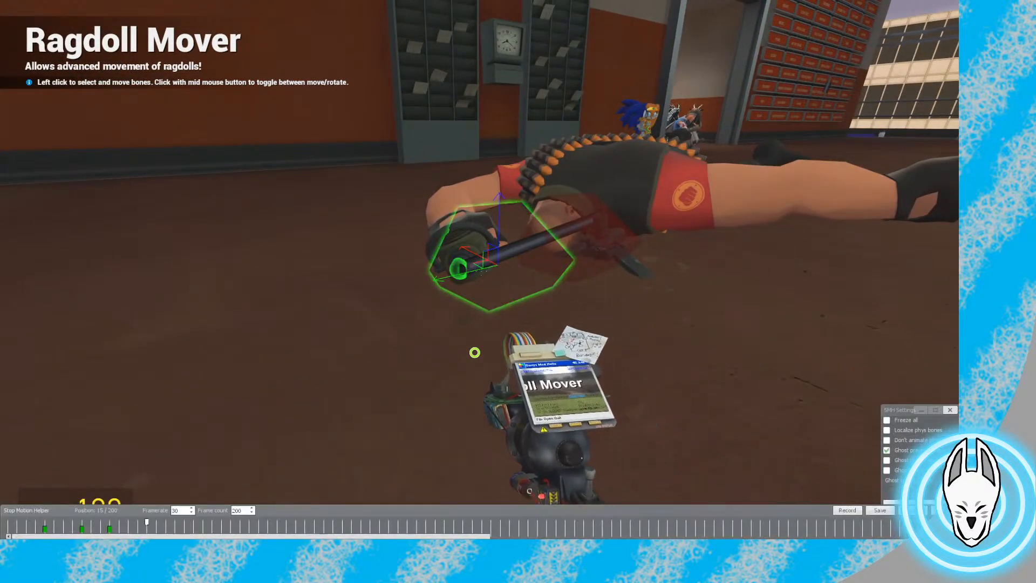
click(848, 510)
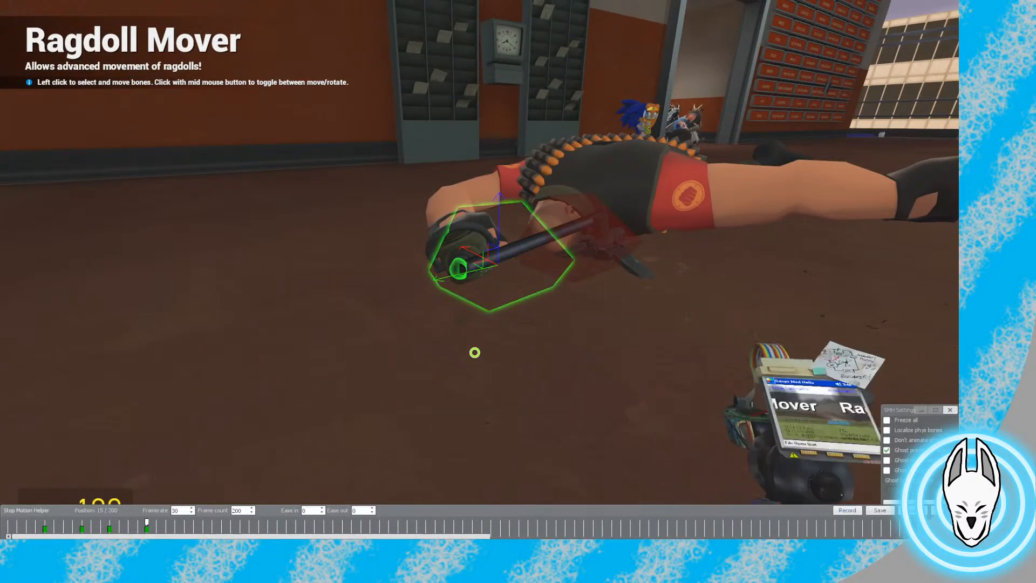
Step through frames 10 to 19 to check how the rope's anchor follows the red Heavy's hand
drag(146, 522, 100, 522)
key(Right)
key(Right)
key(Right)
key(Right)
key(Right)
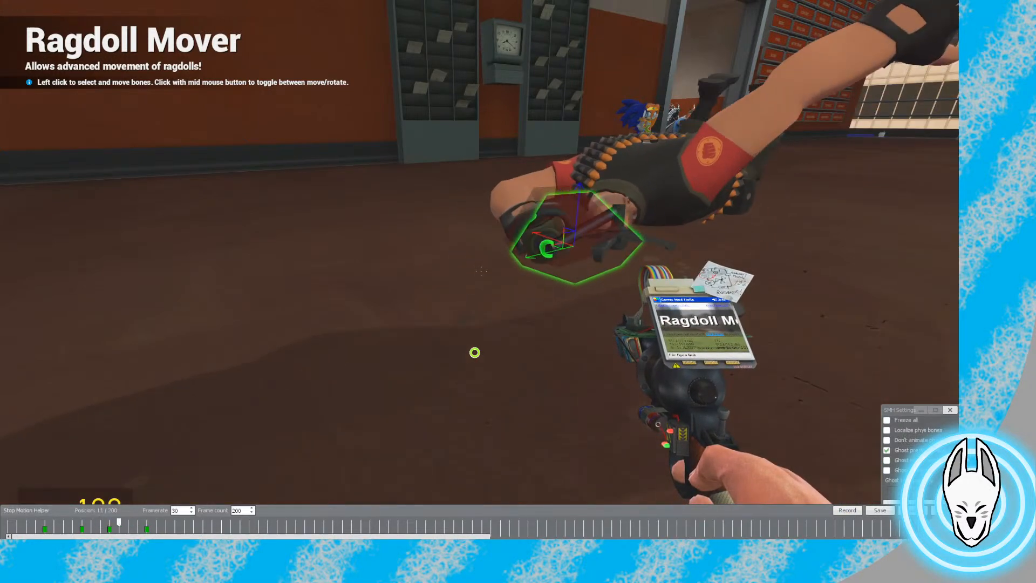
key(Right)
key(Right)
key(Right)
key(Right)
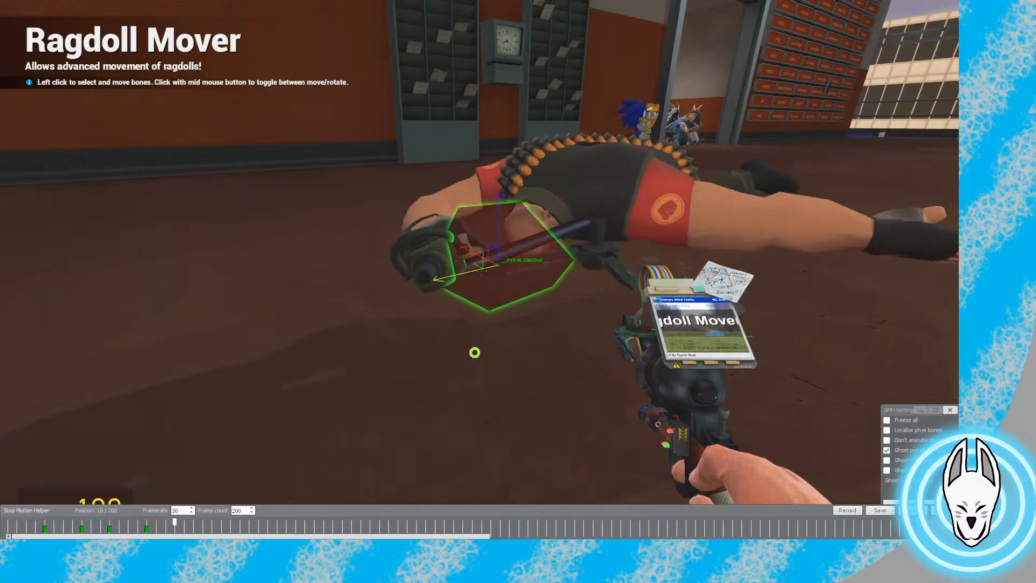
key(Right)
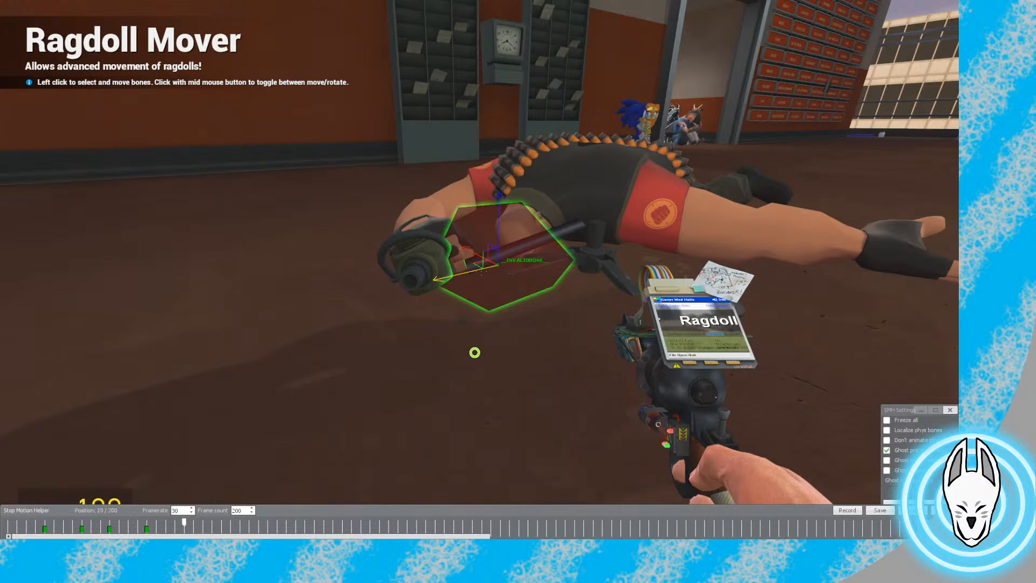
Move the rope's end anchor onto the red Heavy's hand and record its keyframe at frame 19
key(c)
key(w)
drag(482, 271, 481, 271)
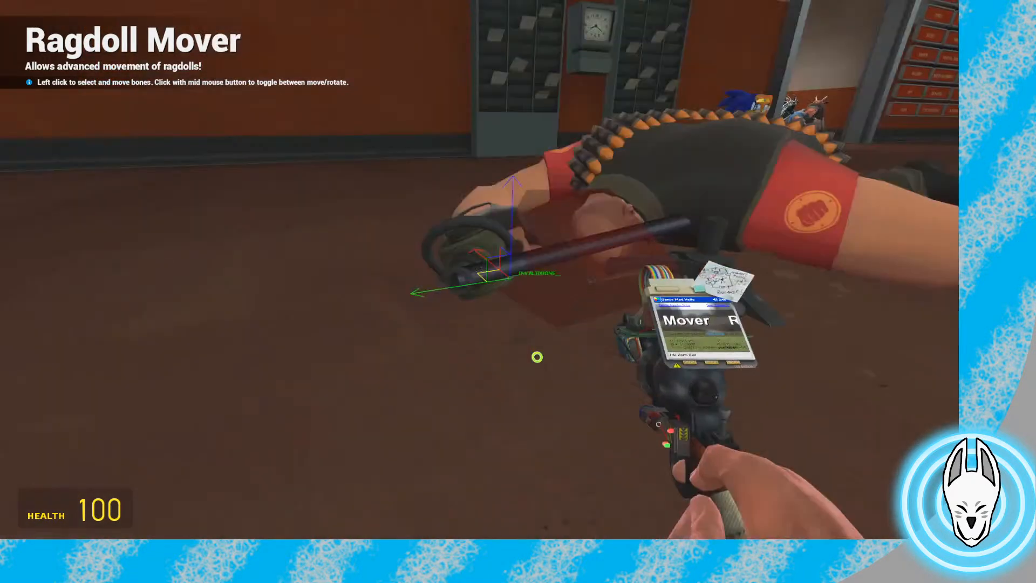
key(c)
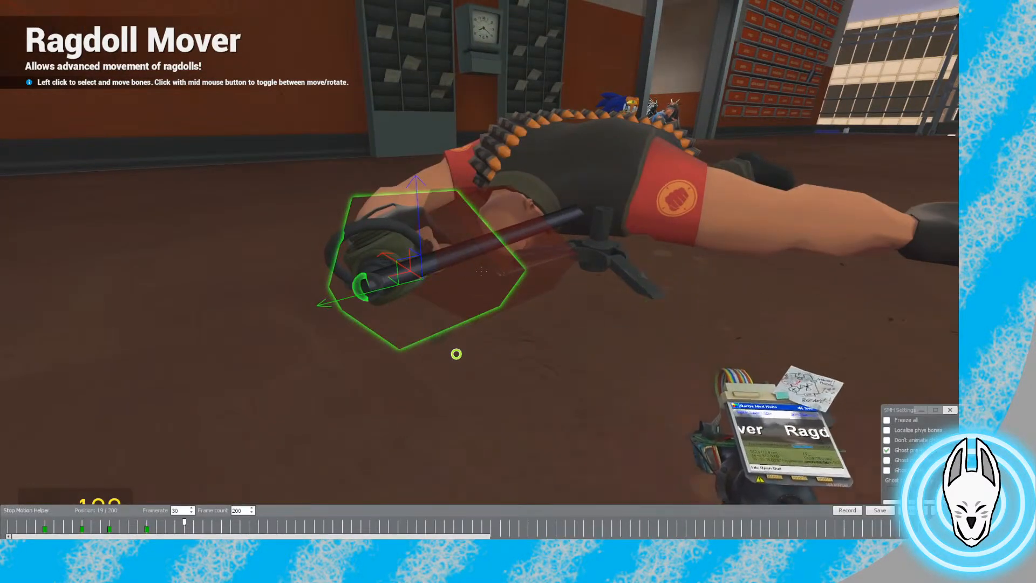
click(847, 510)
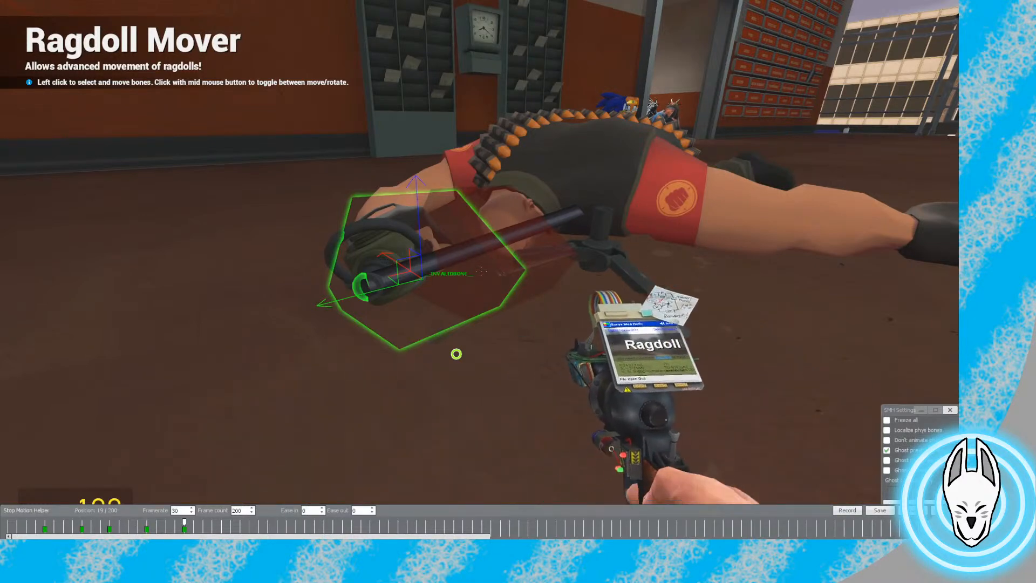
Step back from frame 19 to frame 0 and preview the rope and fall animation from the scene camera's view
key(Left)
key(Left)
key(Left)
key(Left)
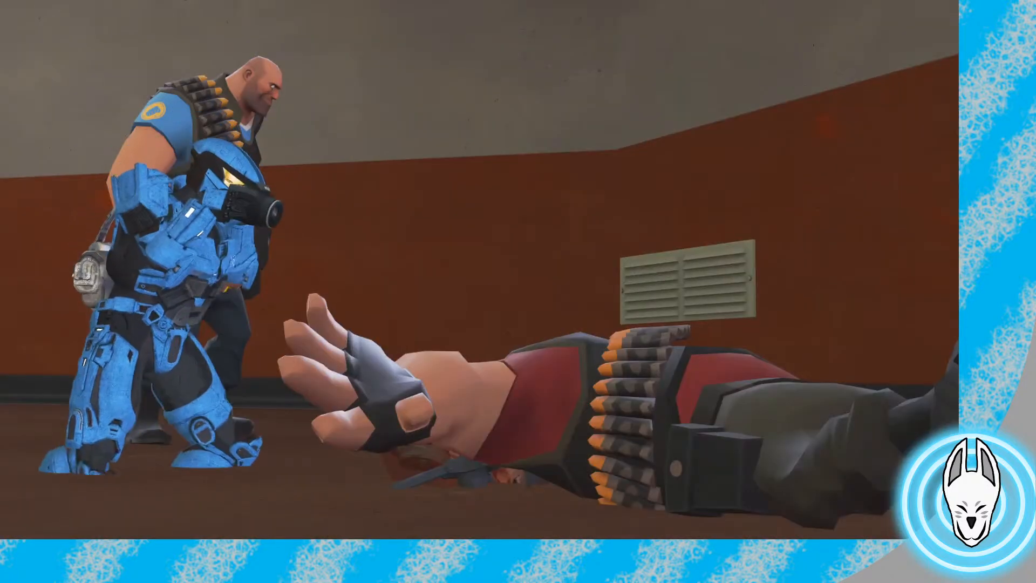
key(c)
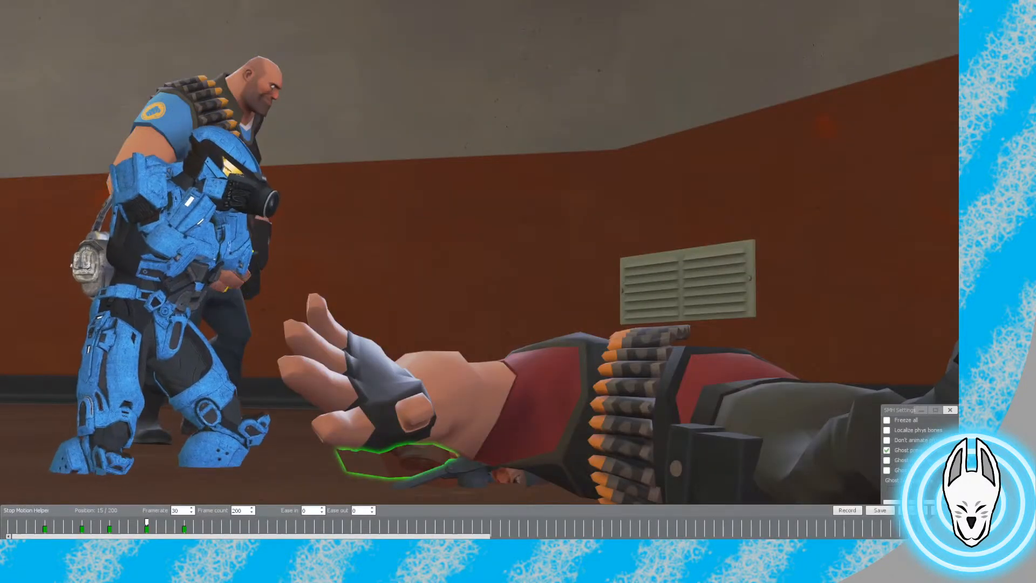
key(Left)
key(Left)
key(Left)
key(Left)
key(Left)
key(Left)
key(Left)
key(Left)
key(Left)
key(Left)
key(Left)
key(Left)
key(Left)
key(Left)
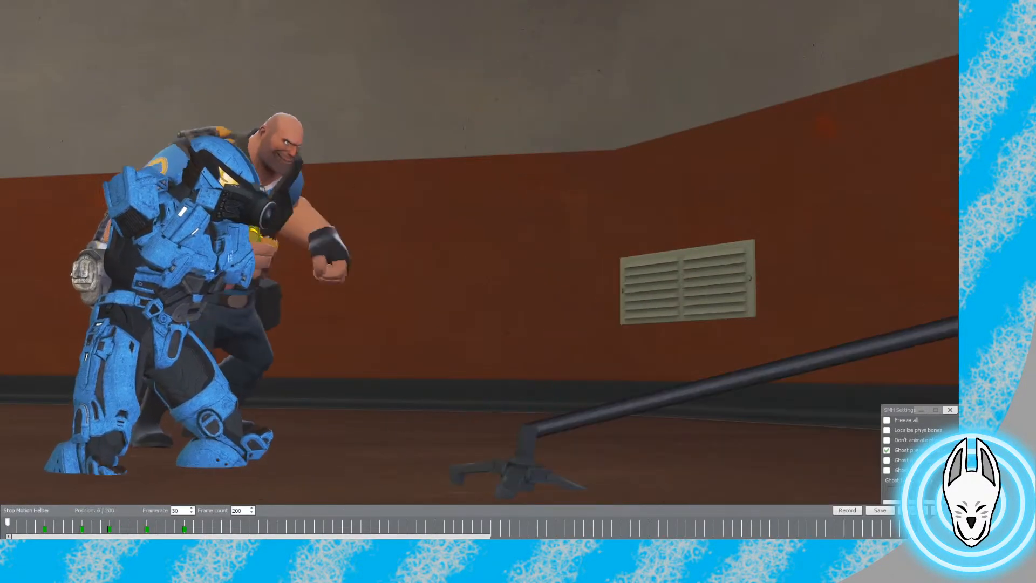
key(c)
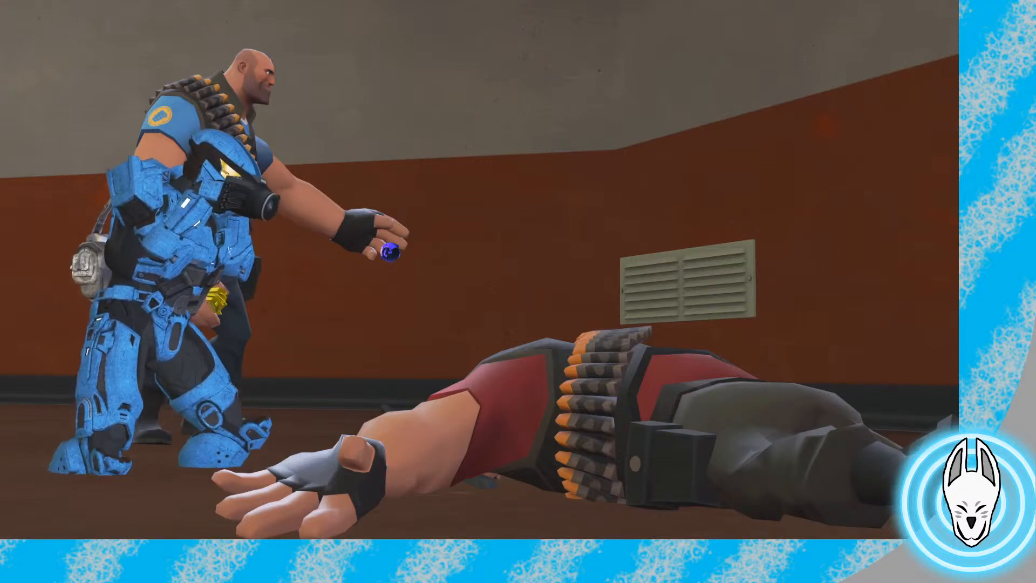
key(Escape)
key(Escape)
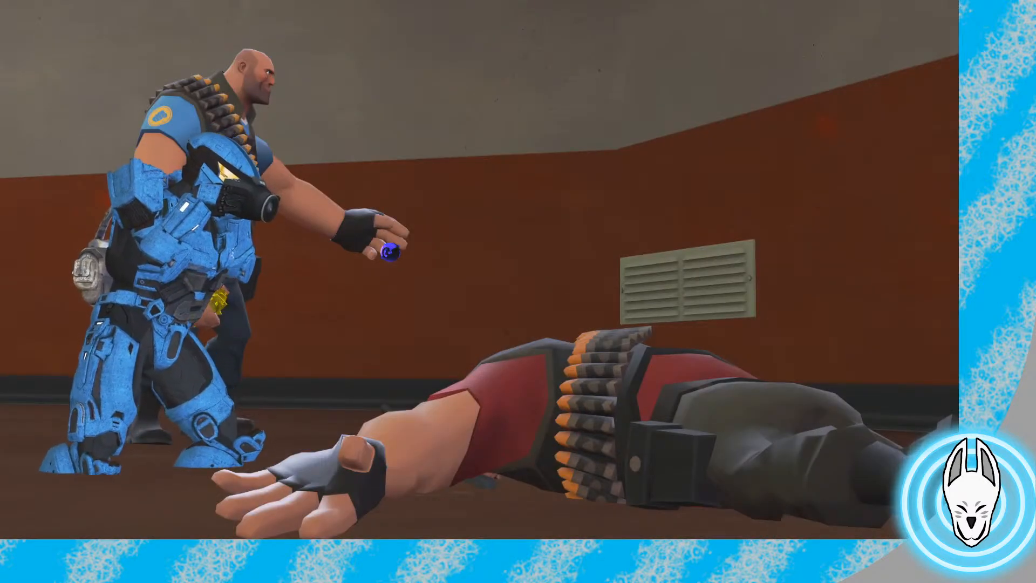
key(c)
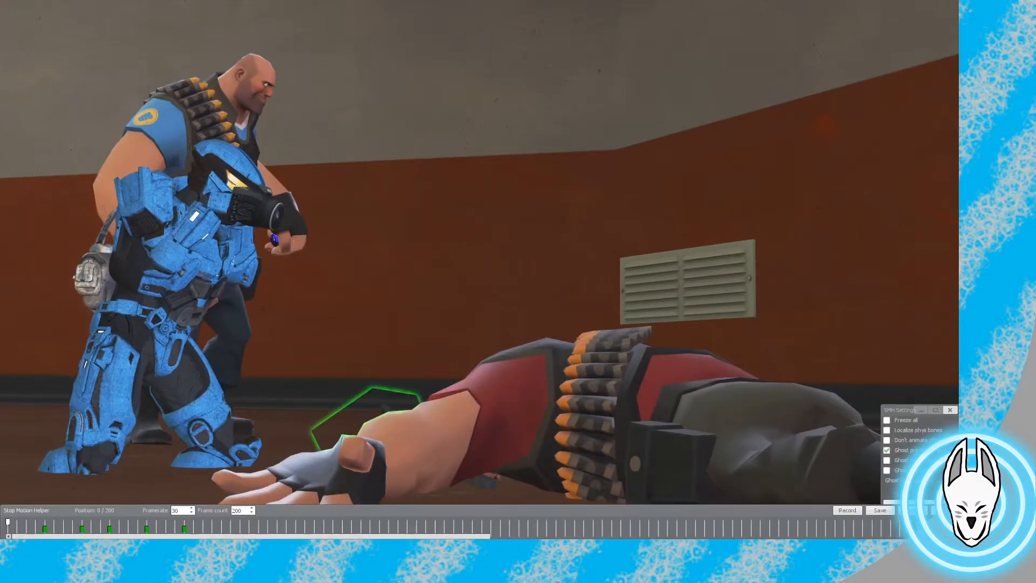
Go to frame 19, select the hook for animating and copy its frame 19 keyframe to frame 26
drag(8, 521, 184, 522)
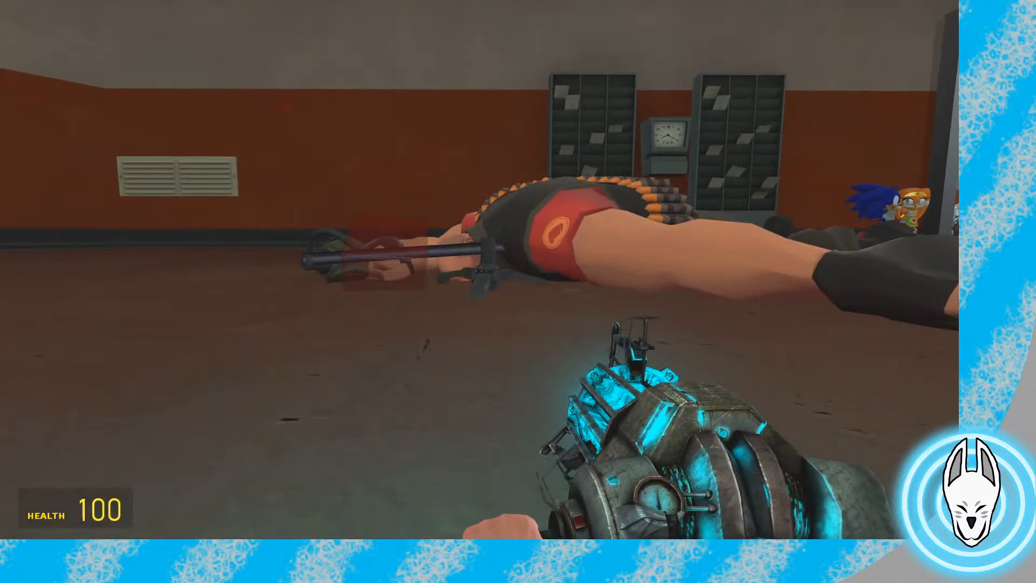
key(c)
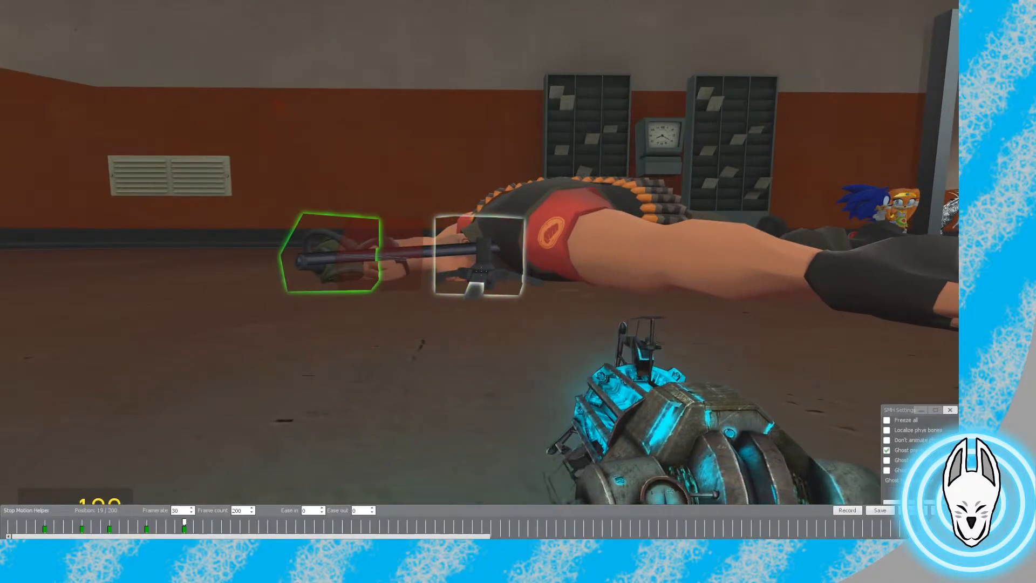
right_click(479, 270)
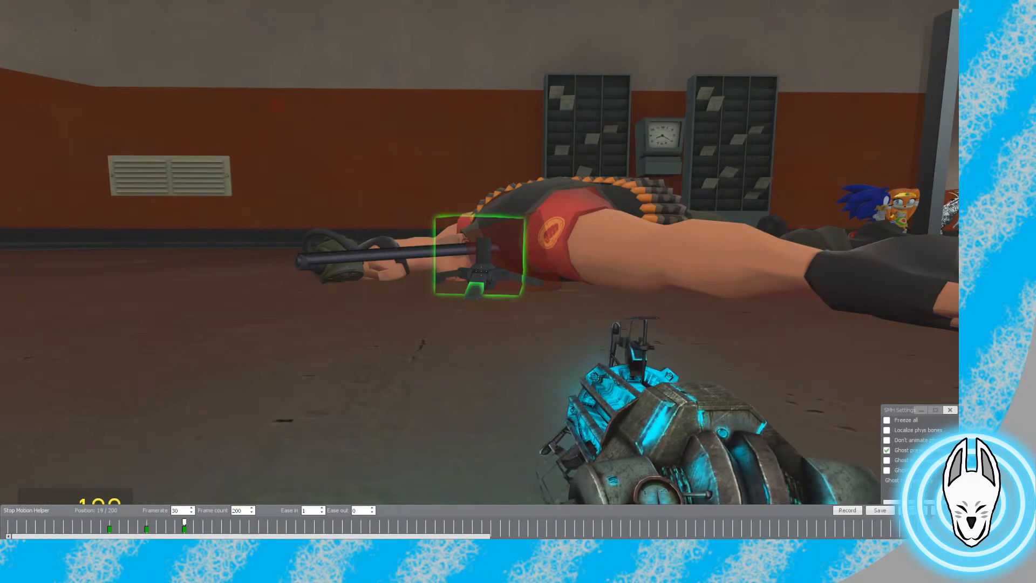
click(249, 529)
key(c)
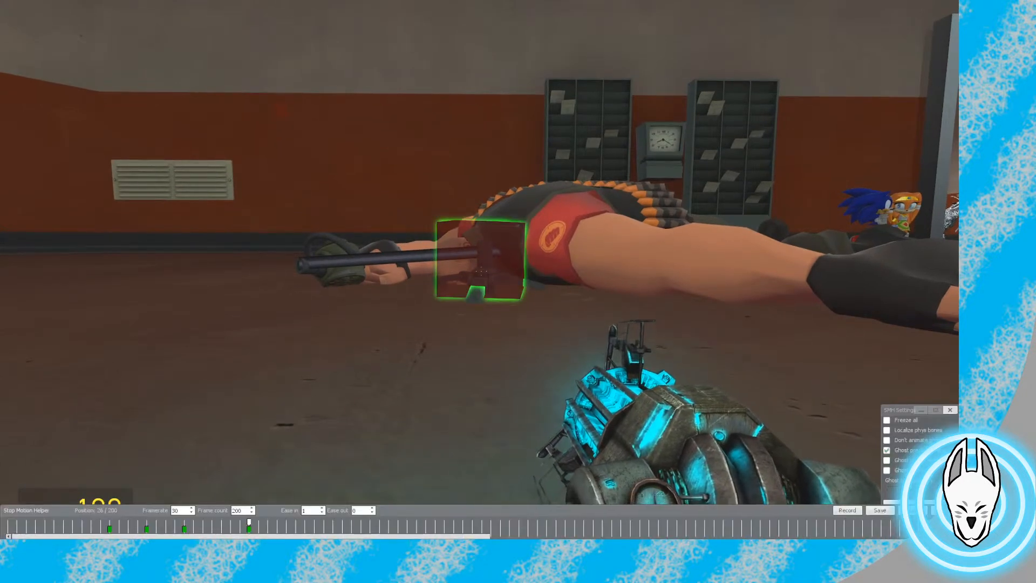
Equip the Ragdoll Mover, select the hook and move the timeline off its frame 26 keyframe
key(c)
drag(481, 271, 481, 271)
key(q)
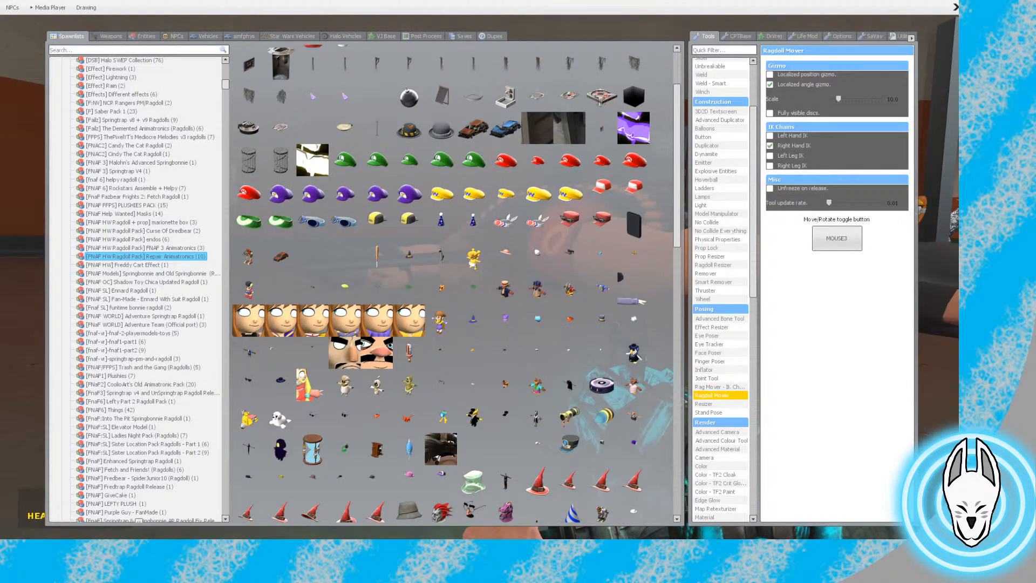
click(712, 396)
key(q)
click(481, 271)
key(c)
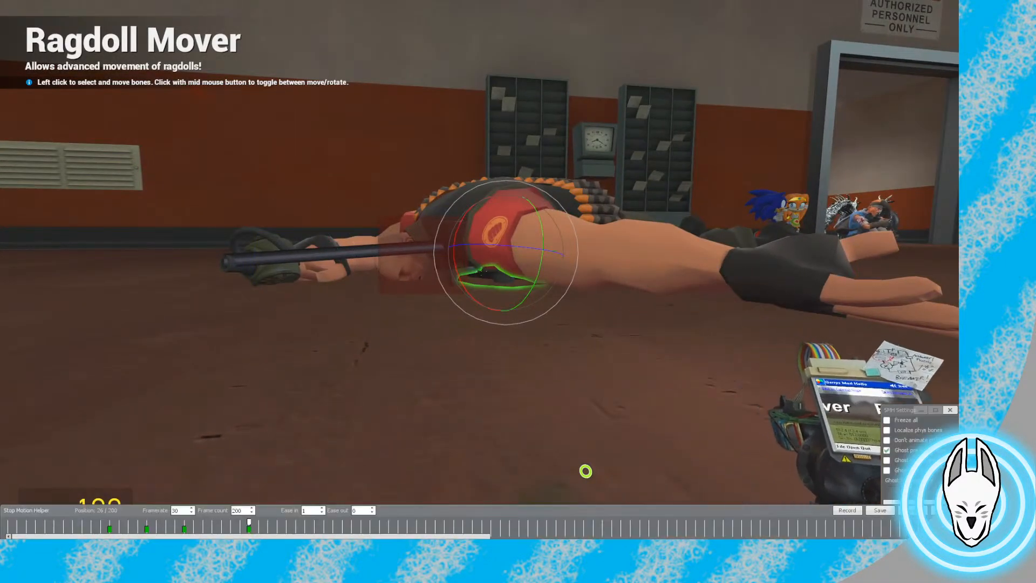
drag(248, 522, 240, 522)
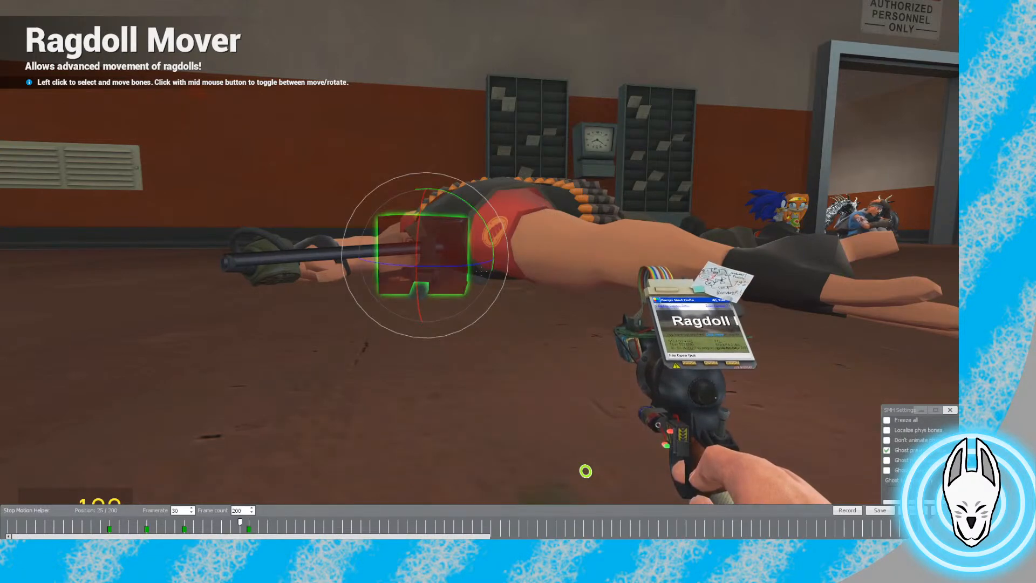
Rotate the hook beside the fallen red Heavy with the Ragdoll Mover's rotation gizmo
key(c)
key(w)
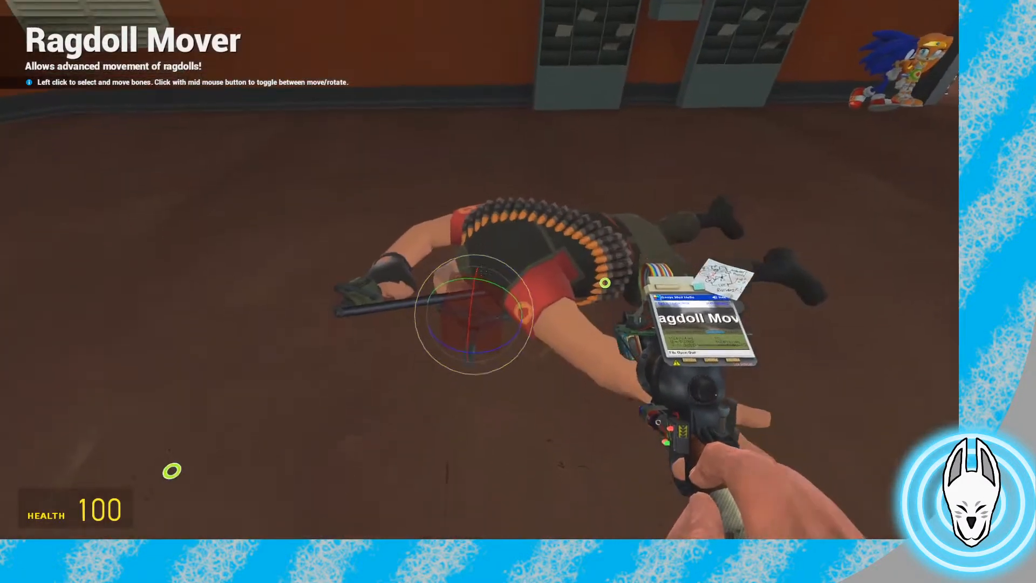
middle_click(480, 269)
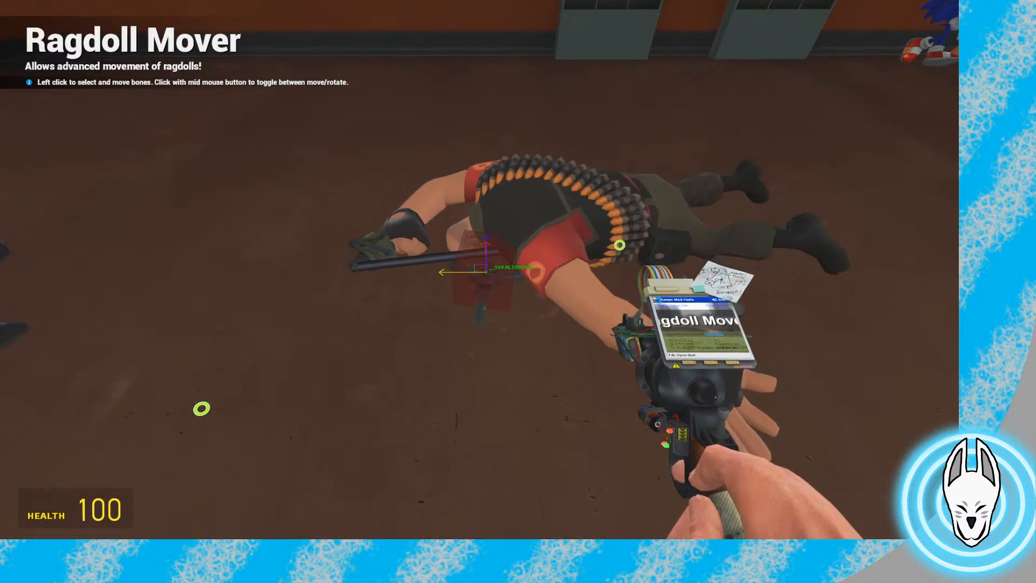
middle_click(480, 270)
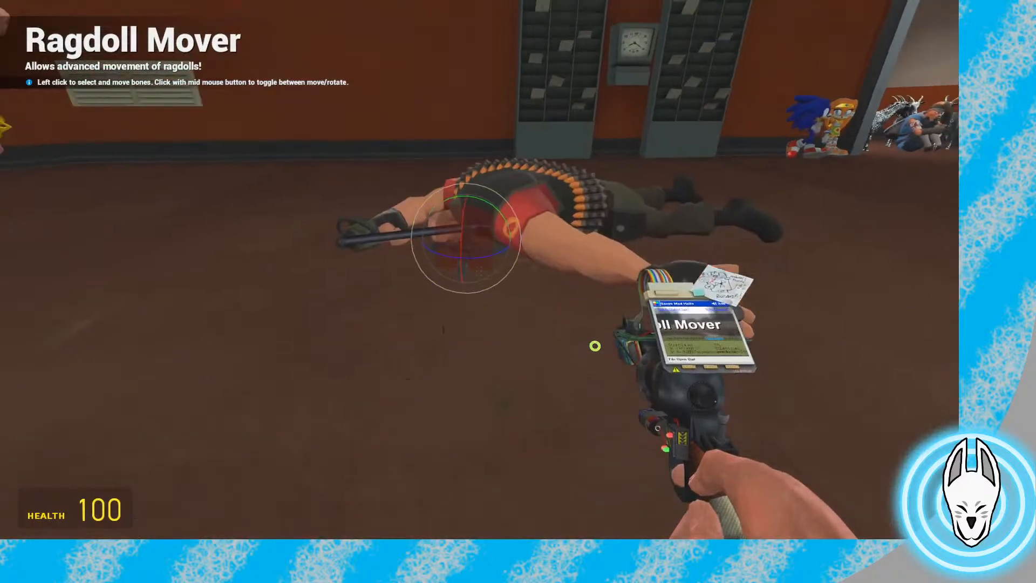
key(ctrl)
drag(480, 269, 480, 270)
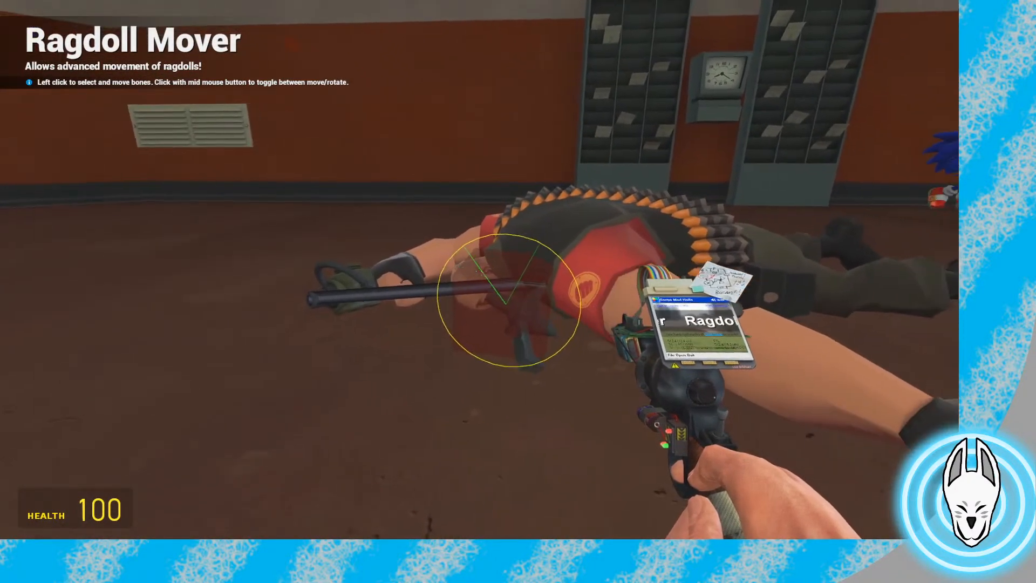
Move the rotated hook along its axes to the red Heavy's hand and gas mask
middle_click(518, 292)
drag(480, 271, 479, 271)
key(a)
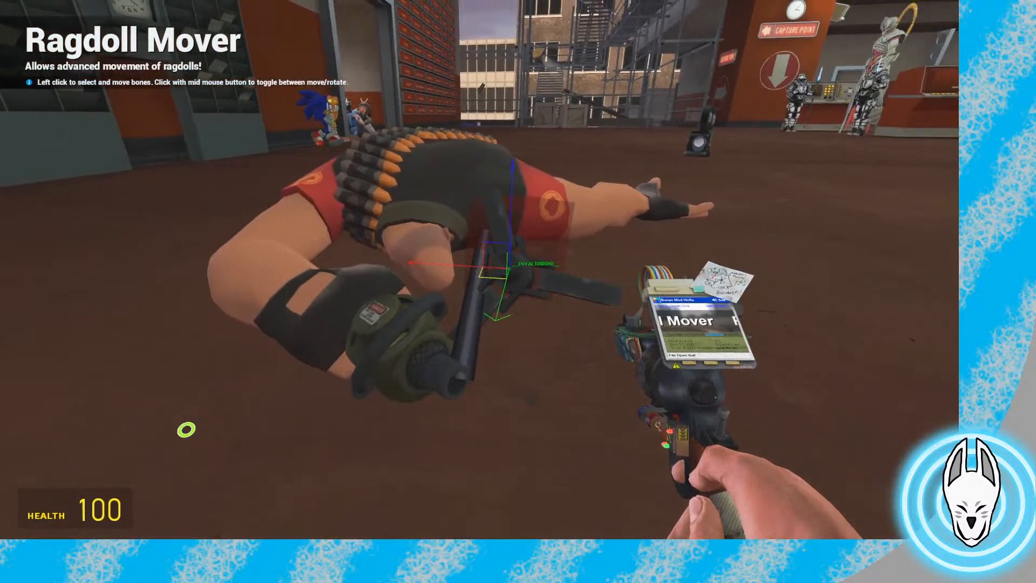
drag(480, 270, 480, 271)
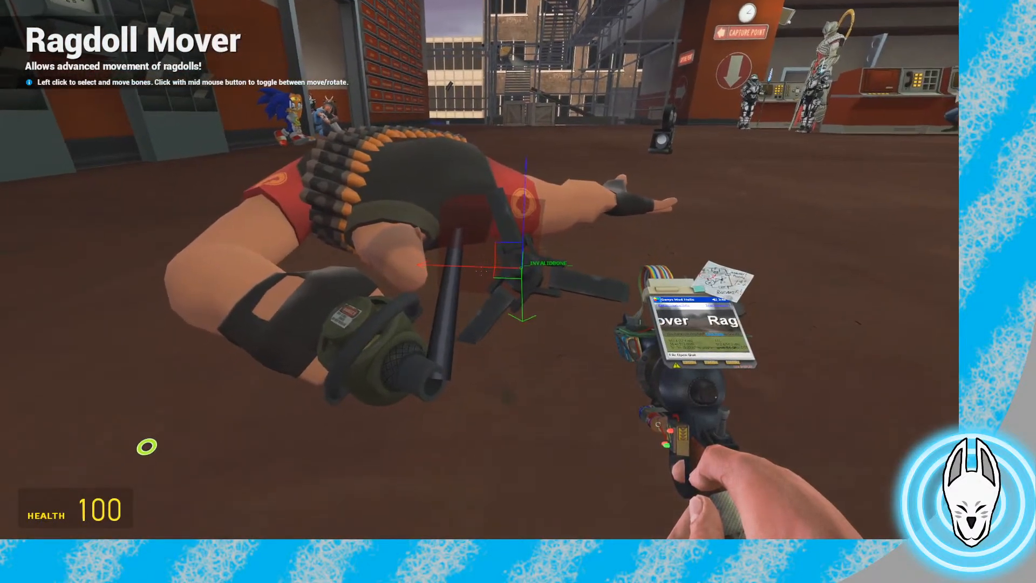
drag(152, 442, 158, 438)
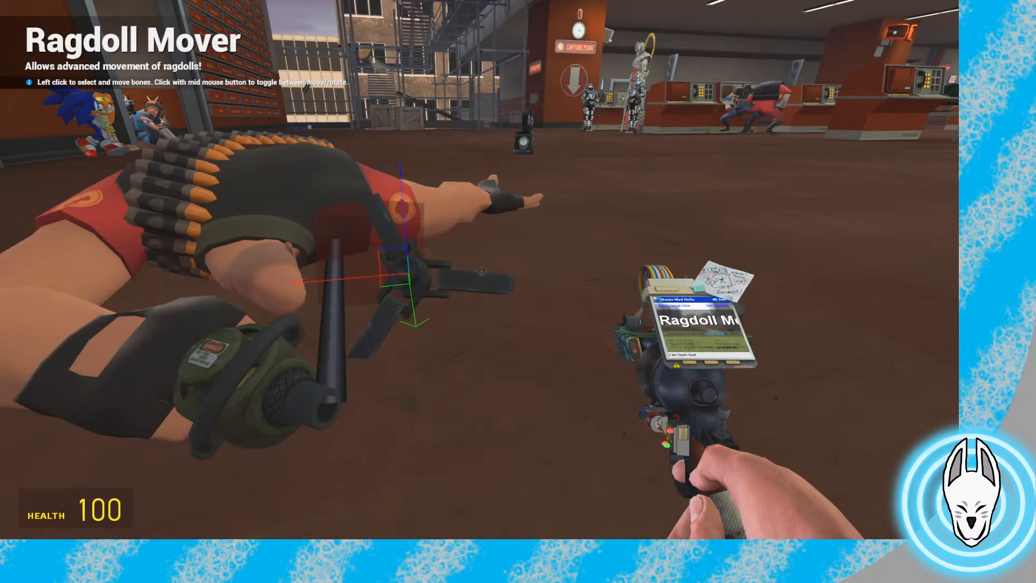
key(d)
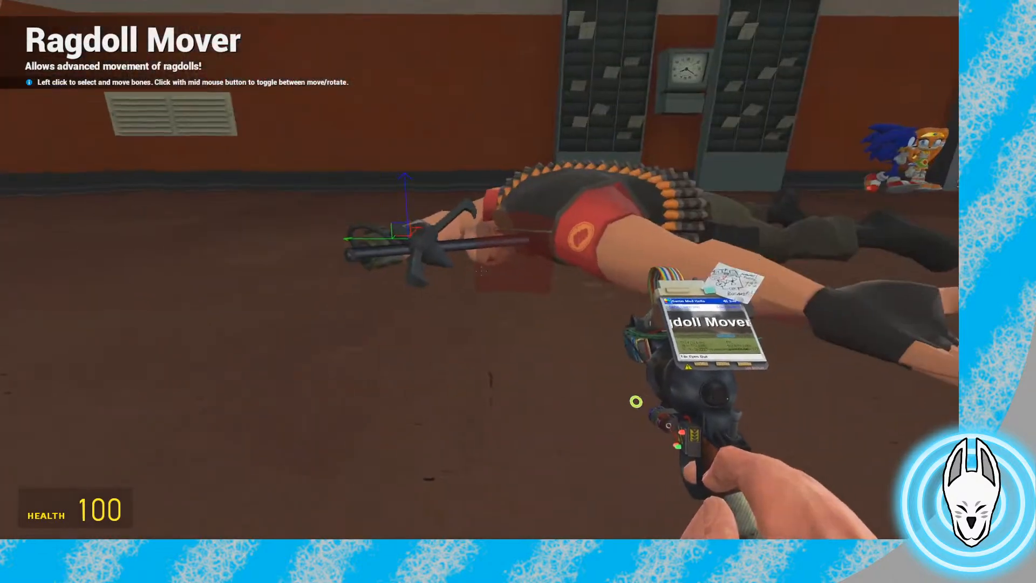
Record the hook's new pose as a keyframe at frame 27 and shift that keyframe to frame 31
key(c)
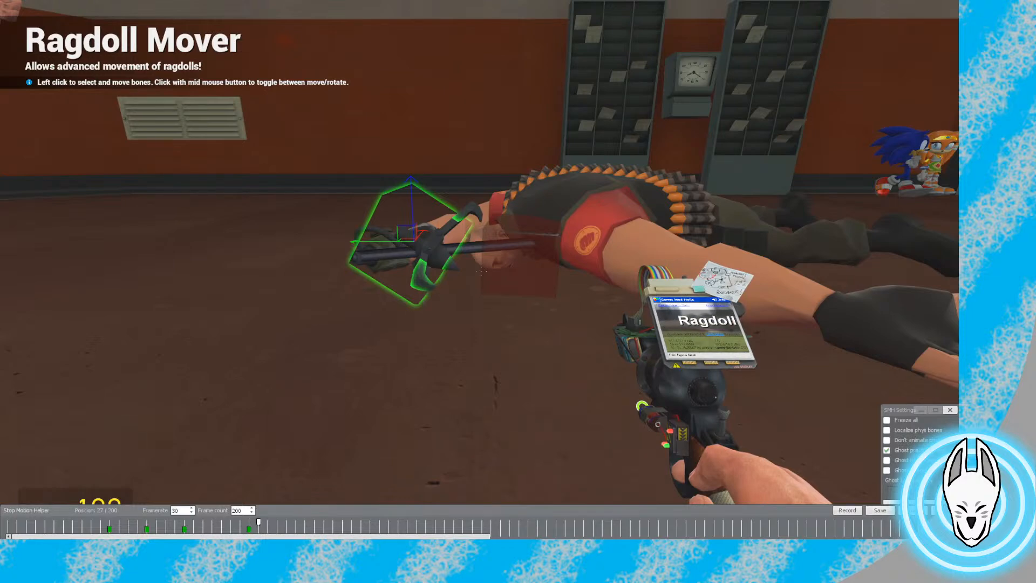
key(Up)
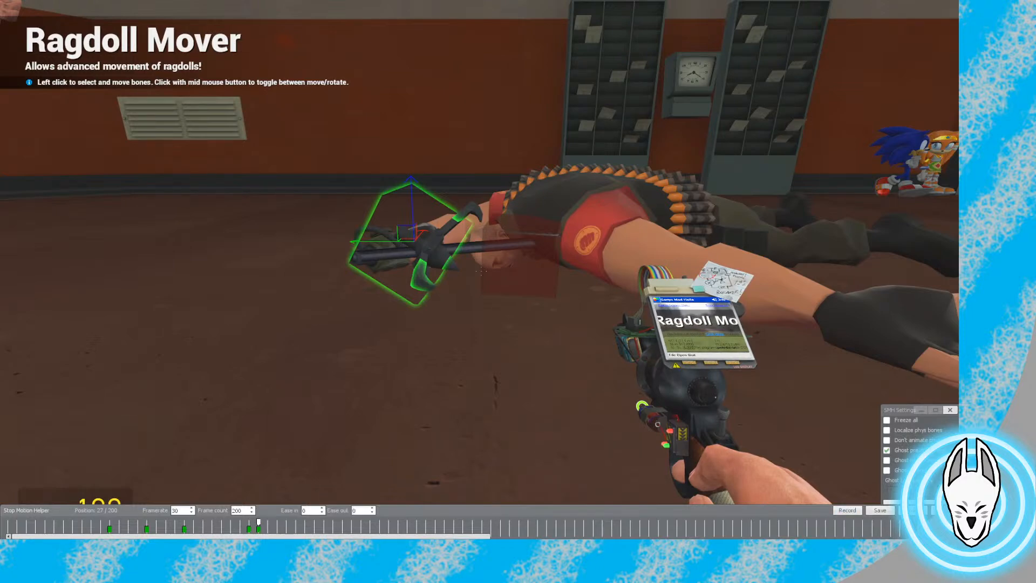
drag(259, 529, 277, 529)
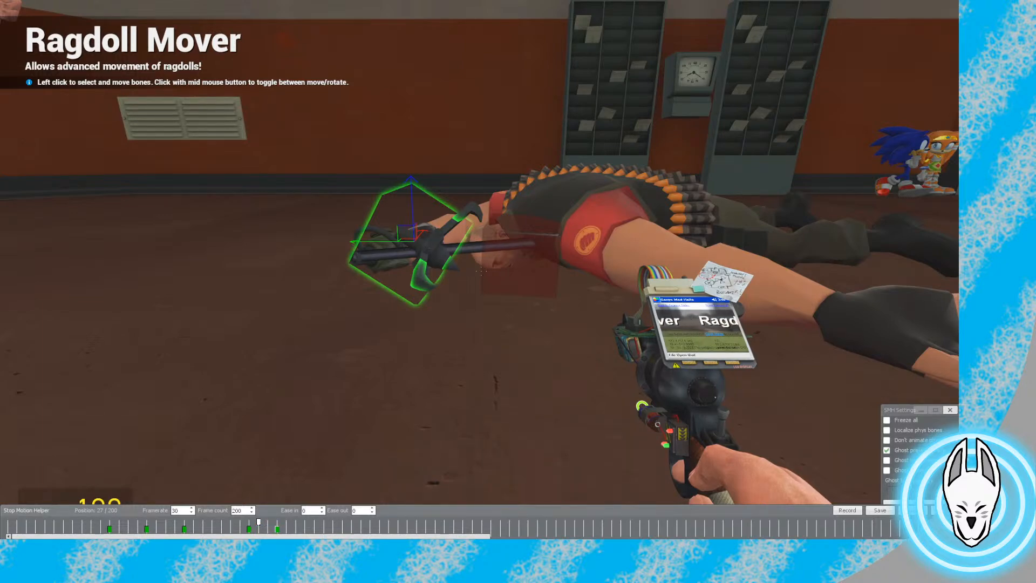
mouse_move(278, 529)
mouse_down()
mouse_move(296, 522)
mouse_move(211, 524)
mouse_move(296, 522)
mouse_up()
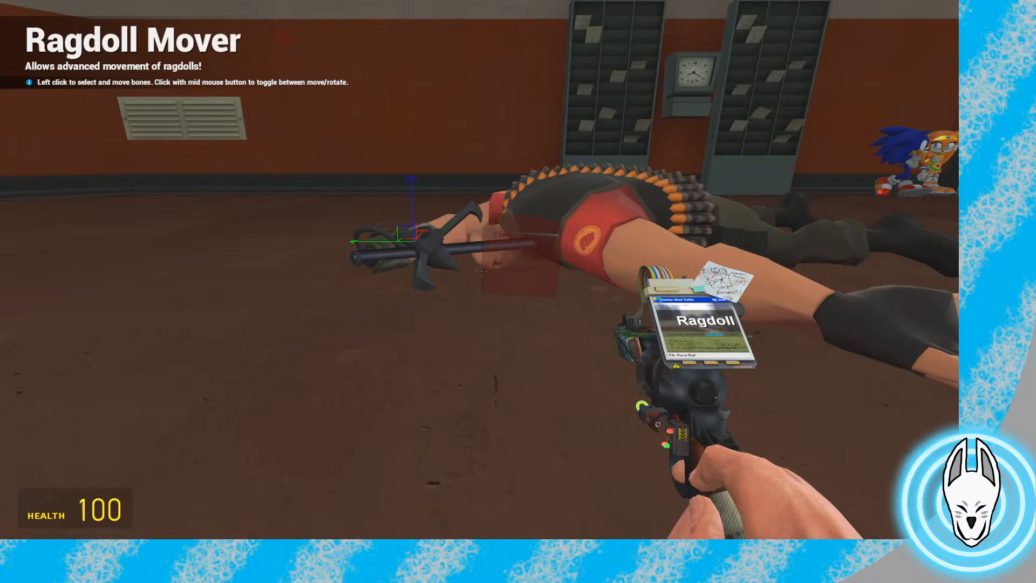
key(c)
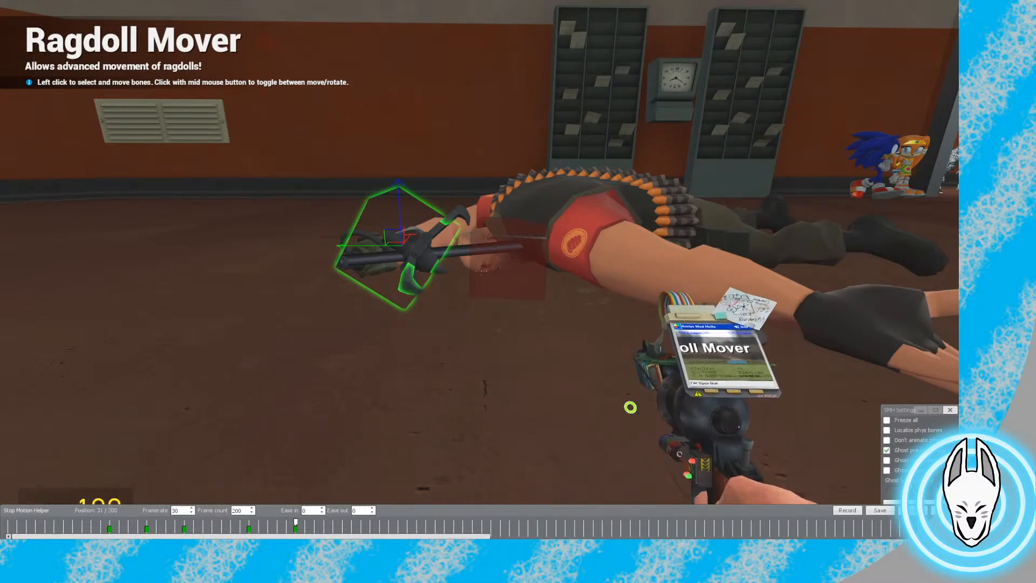
Return the timeline to frame 26 and check the hook's movement towards its following keyframe
drag(295, 522, 249, 522)
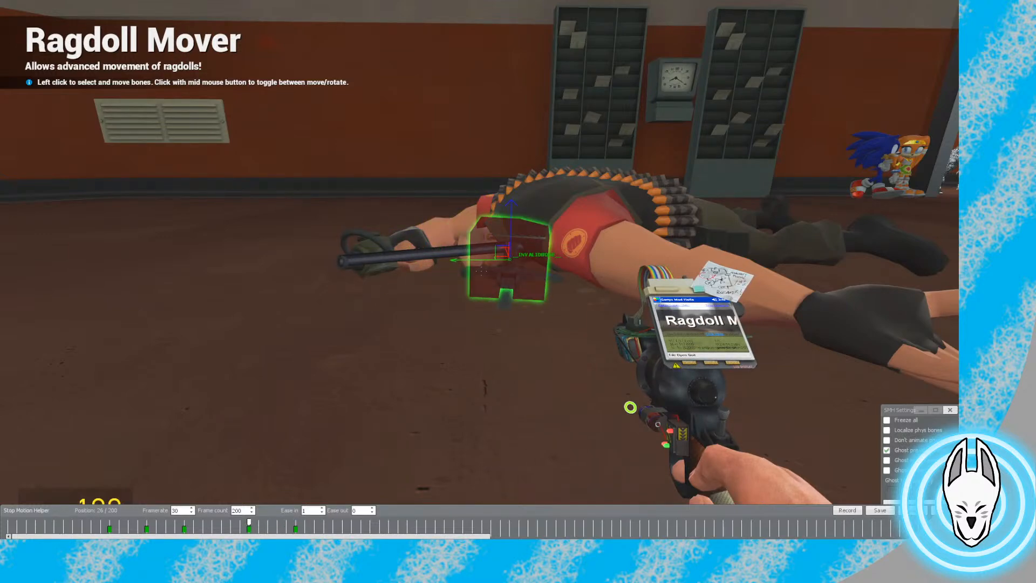
key(c)
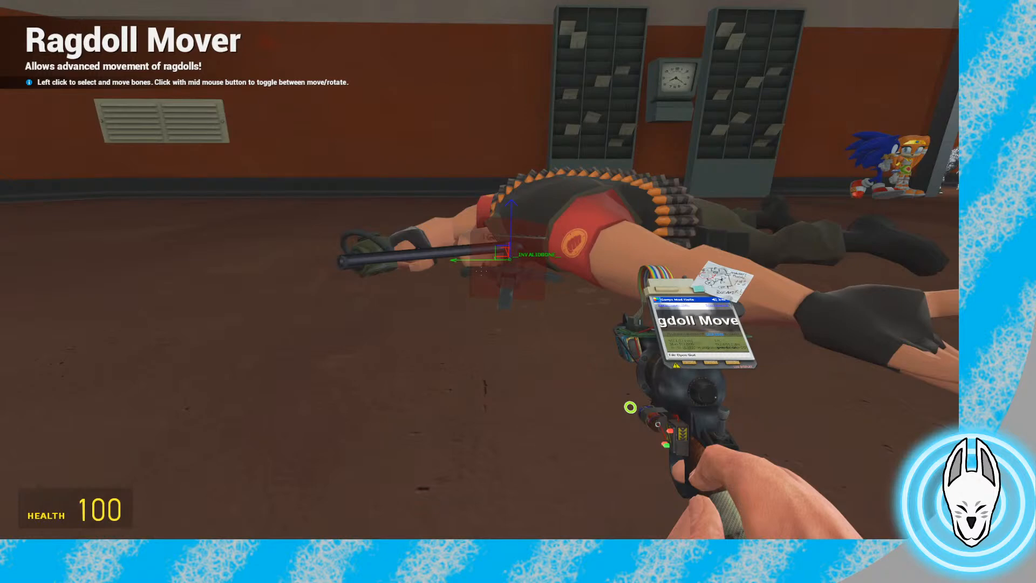
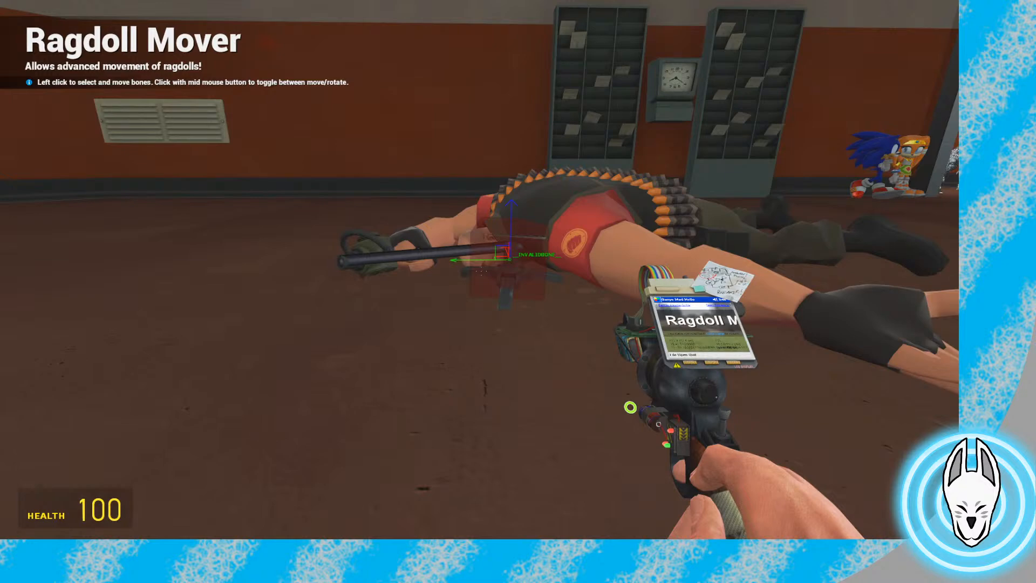
key(c)
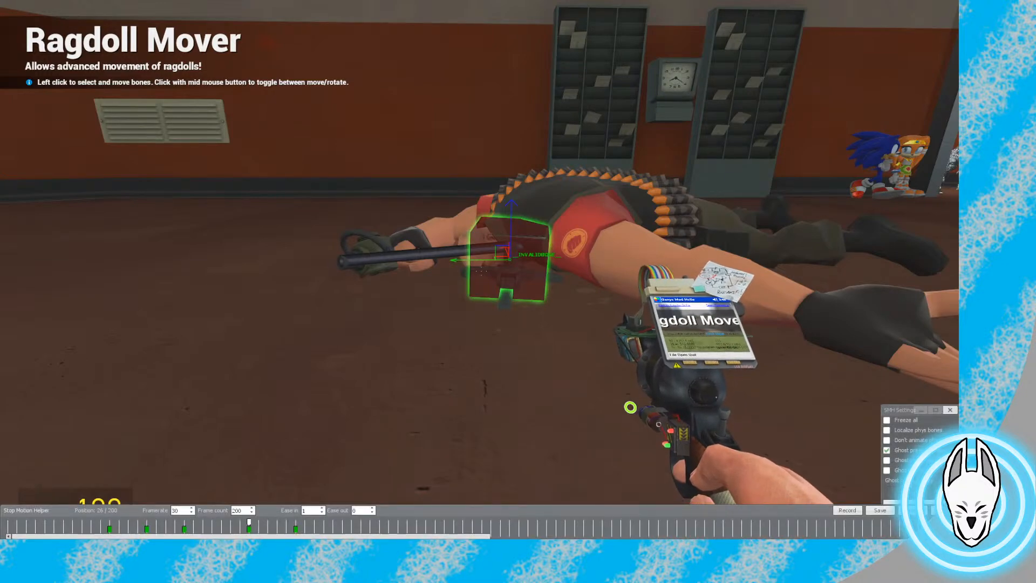
key(Down)
key(c)
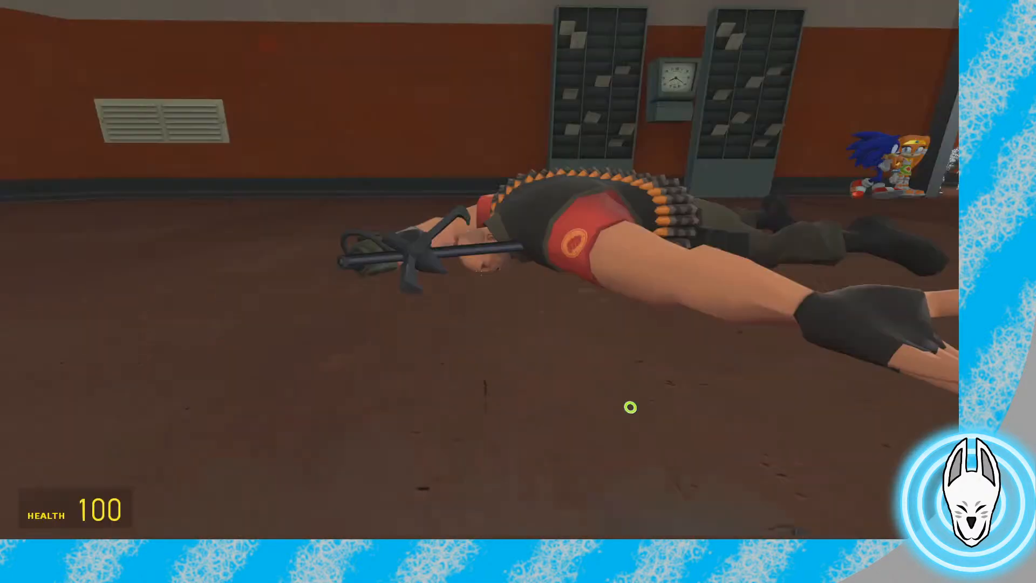
key(q)
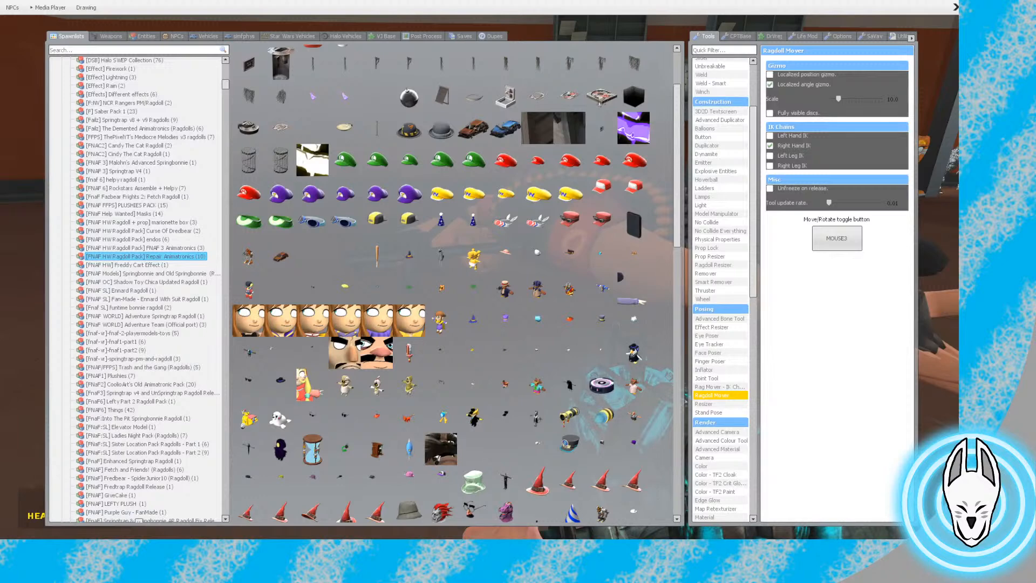
Adjust the hook's rotation beside the fallen red Heavy with the rotation gizmo and bring the timeline to frame 31
key(q)
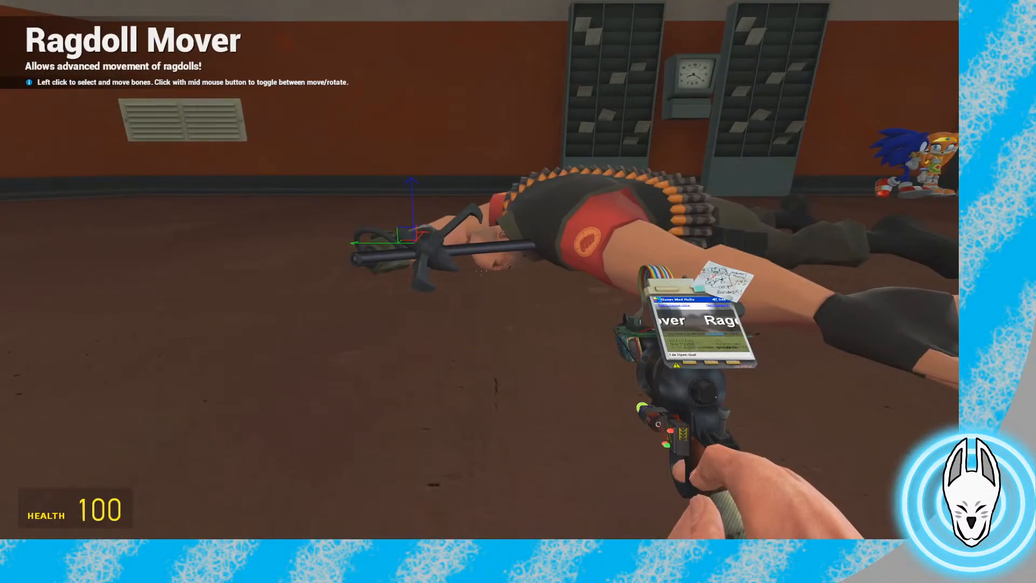
middle_click(480, 272)
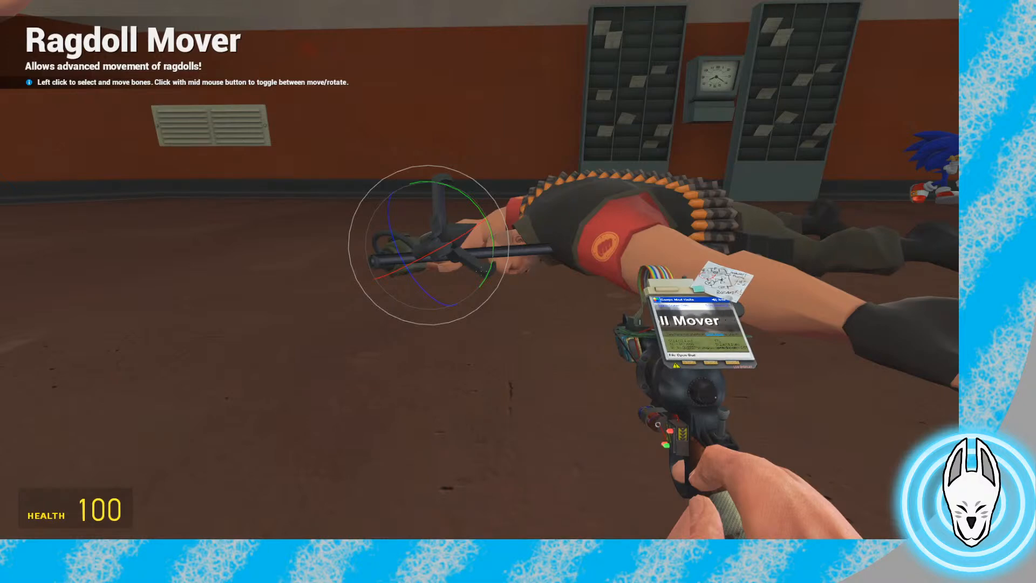
key(c)
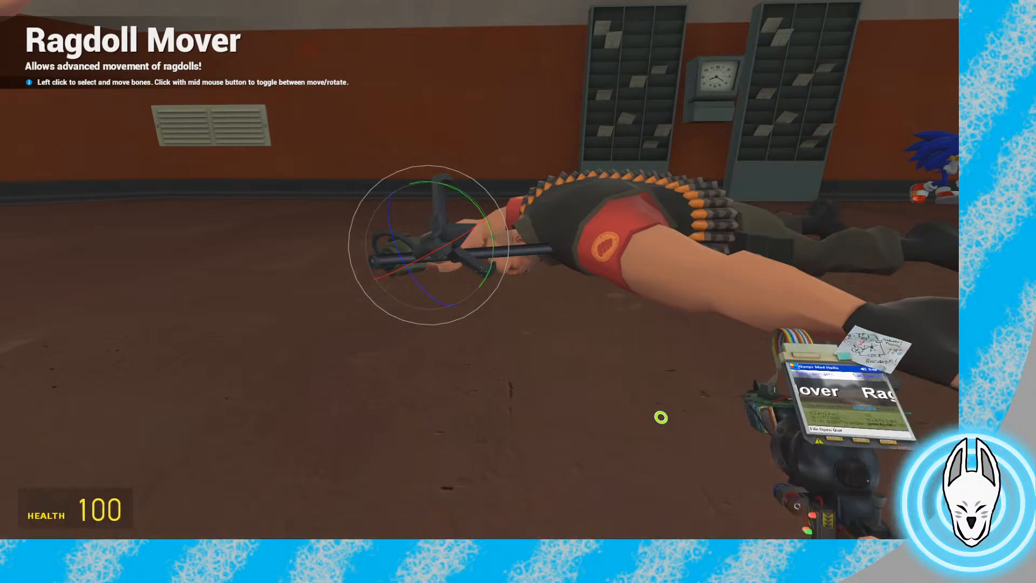
key(c)
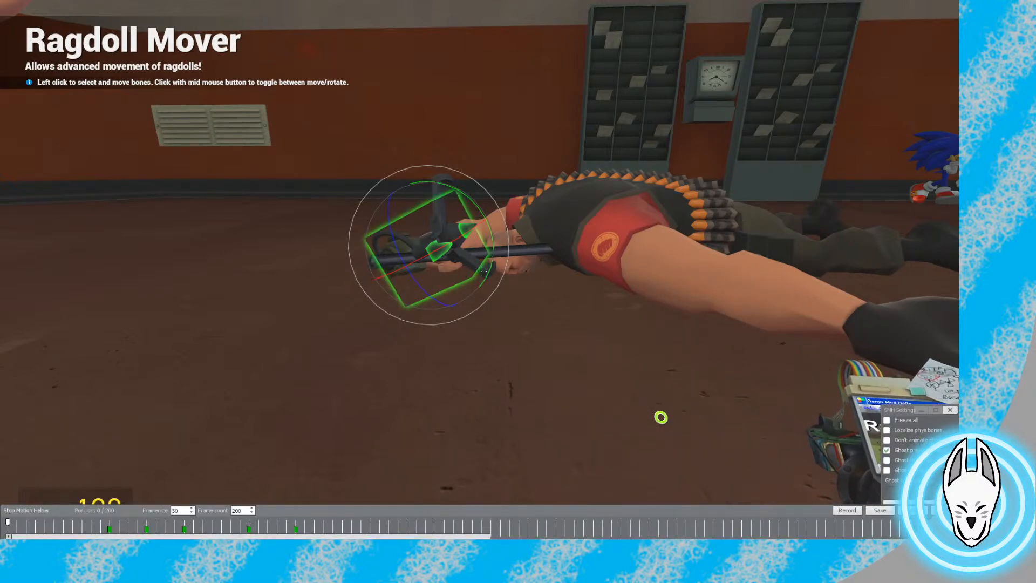
key(c)
click(480, 270)
key(c)
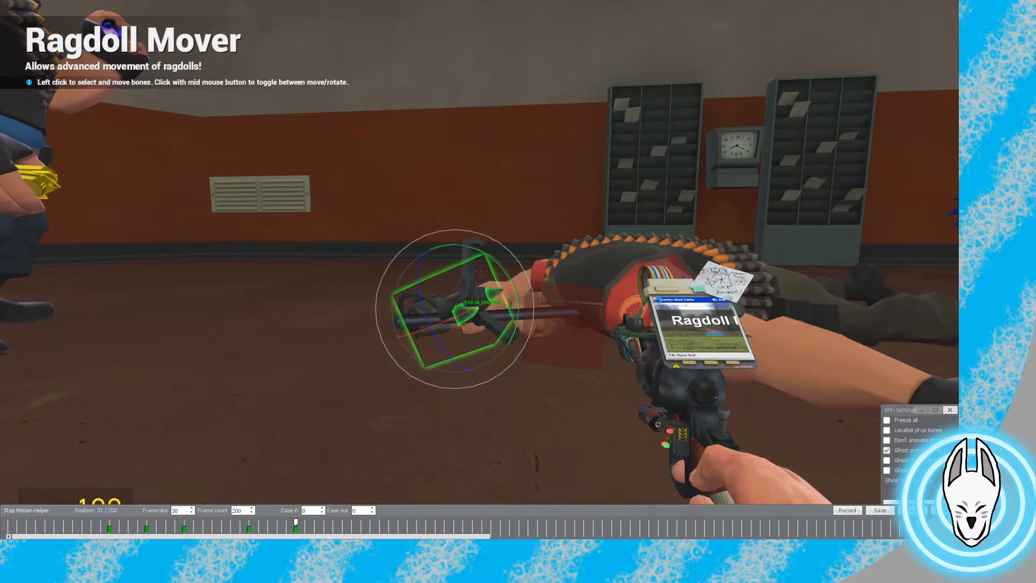
key(c)
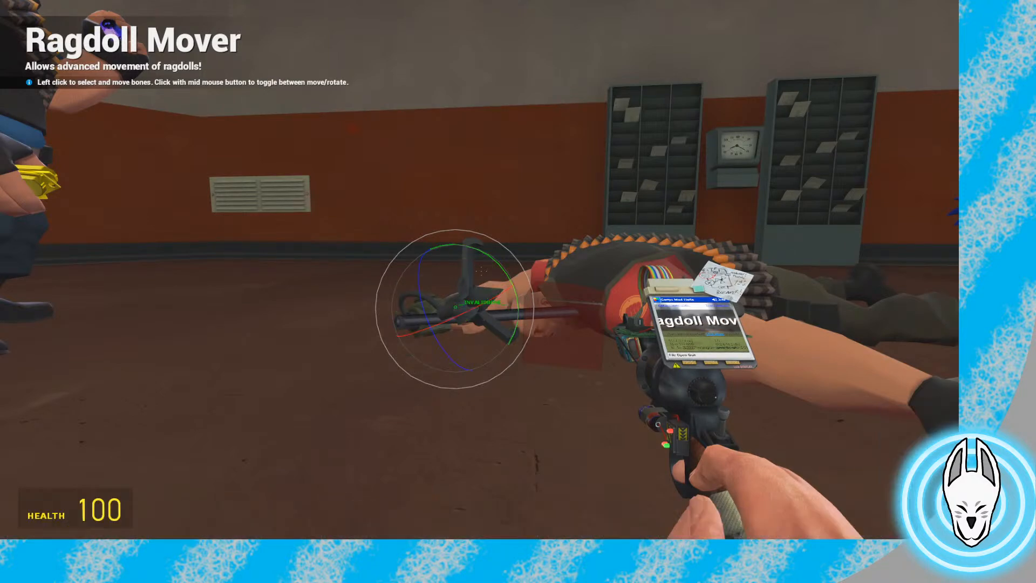
key(c)
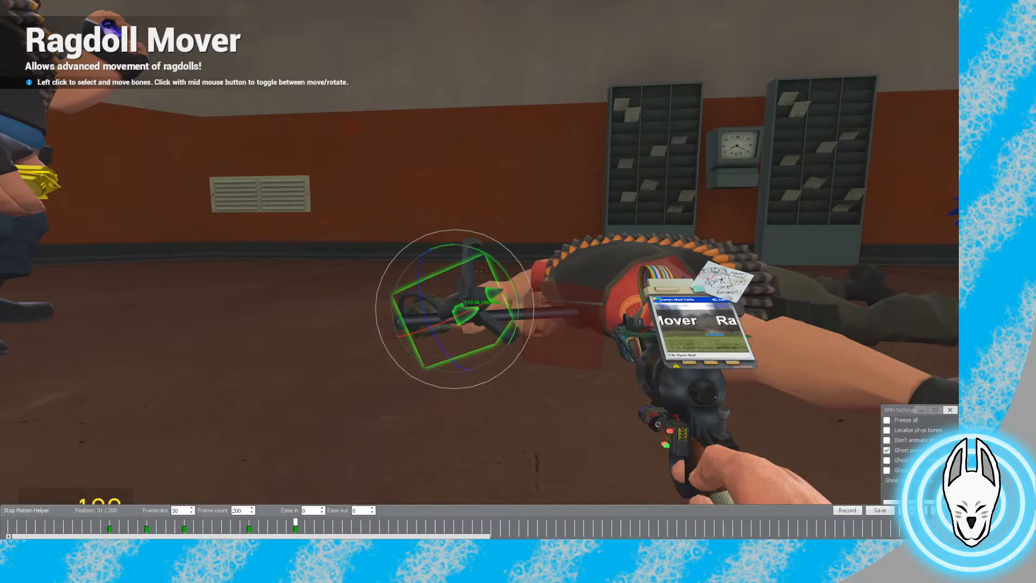
Step through the frames around 26 to 31 to check how the hook swings towards its keyframe at frame 31
key(Left)
key(Left)
key(Left)
key(Left)
key(Left)
key(Right)
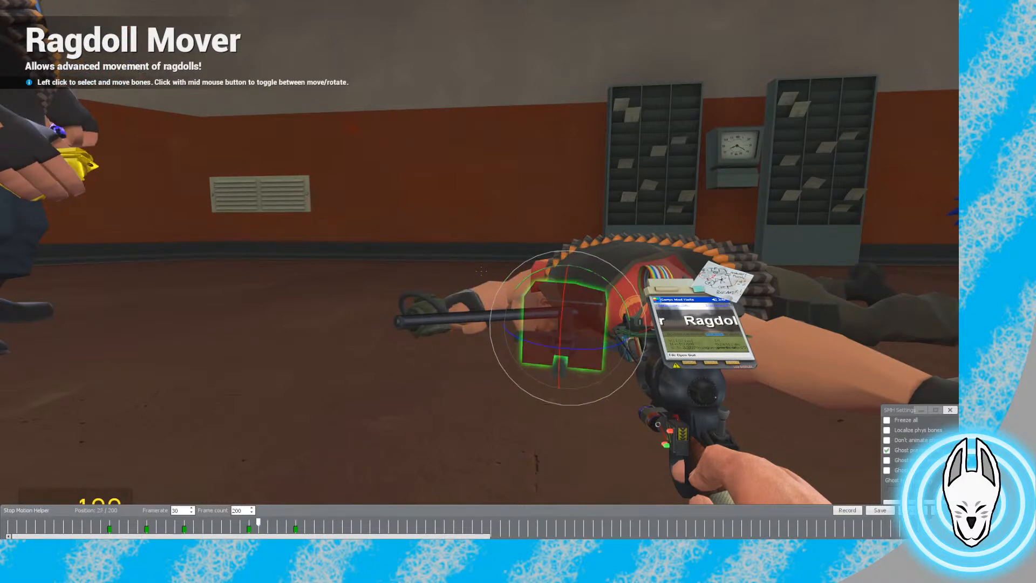
key(Right)
key(Right)
key(Right)
key(Right)
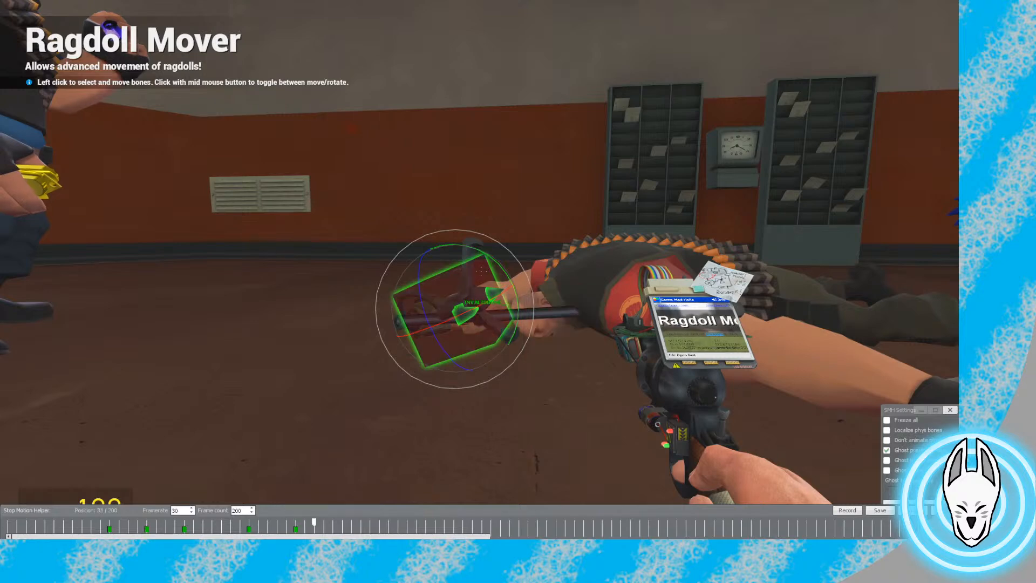
Advance to frame 36 and move the hook along its axes past the fallen red Heavy's hand and gas mask
key(Right)
key(Right)
key(Right)
key(Right)
key(Right)
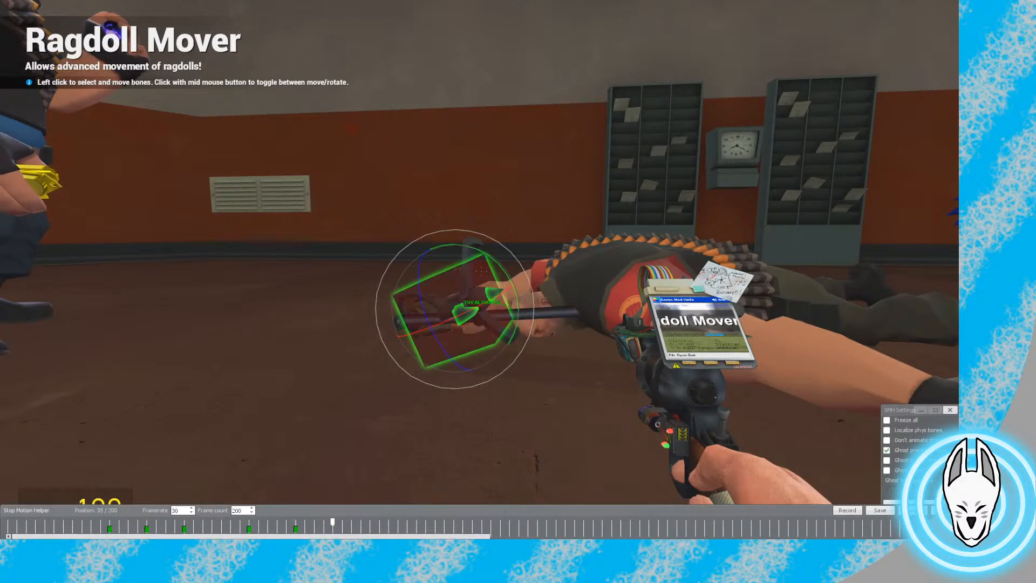
key(w)
drag(479, 269, 481, 271)
middle_click(480, 271)
key(a)
key(d)
key(s)
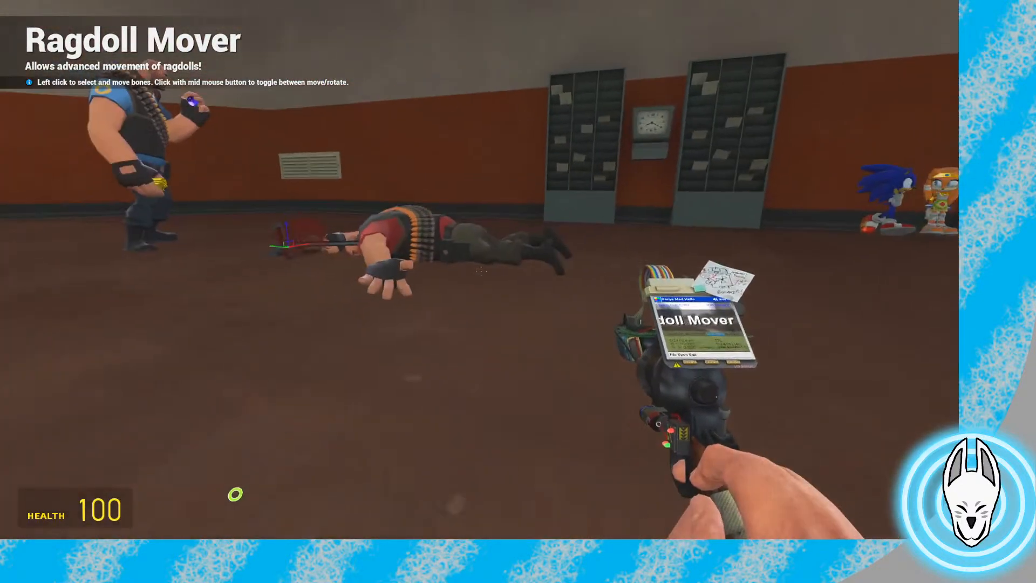
key(w)
key(KP_0)
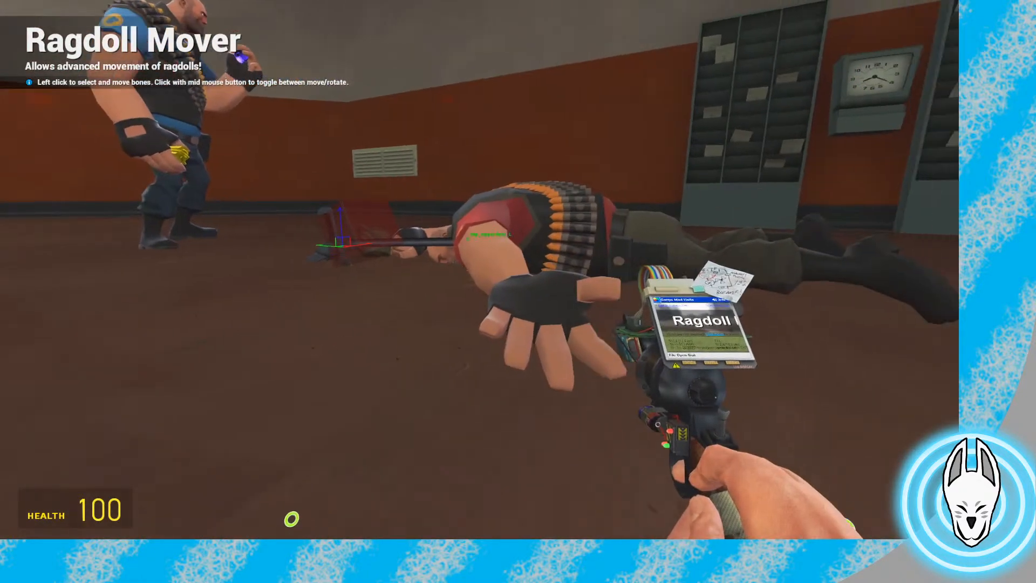
Record the hook's moved pose as a keyframe at frame 36
key(c)
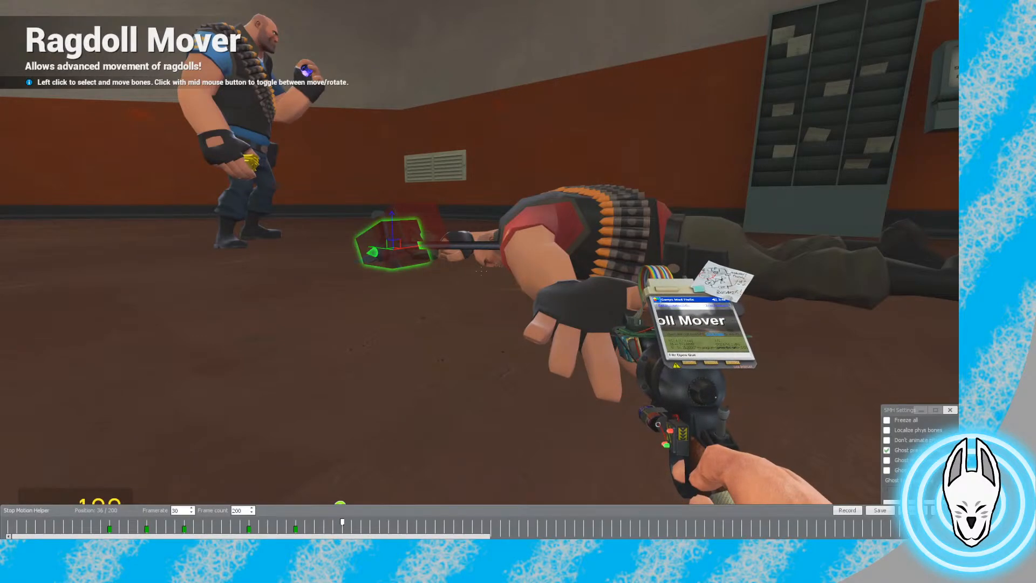
click(847, 510)
key(Left)
key(Right)
key(c)
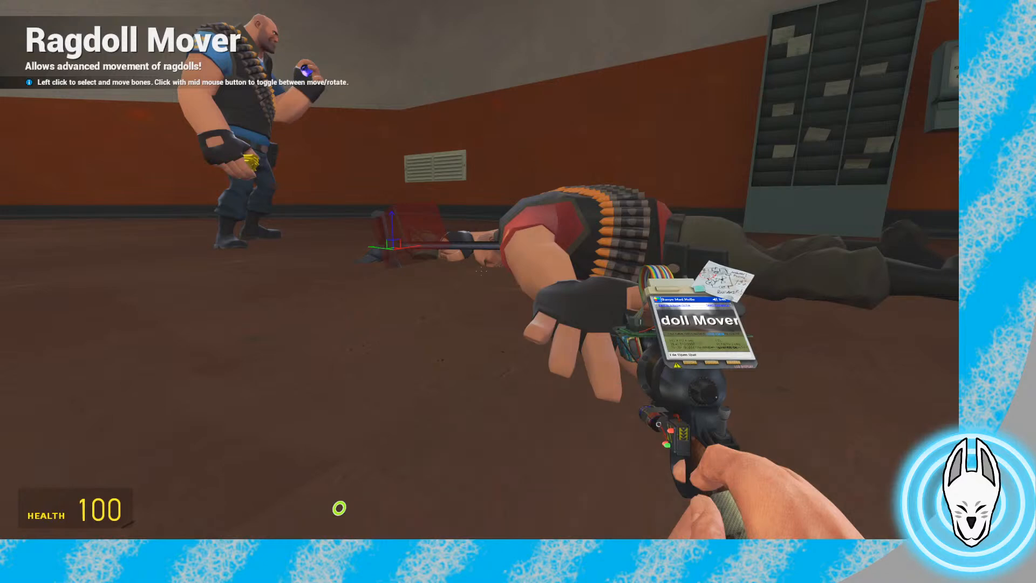
Return the timeline to frame 0, play the animation back in close-up and equip the physics gun
key(c)
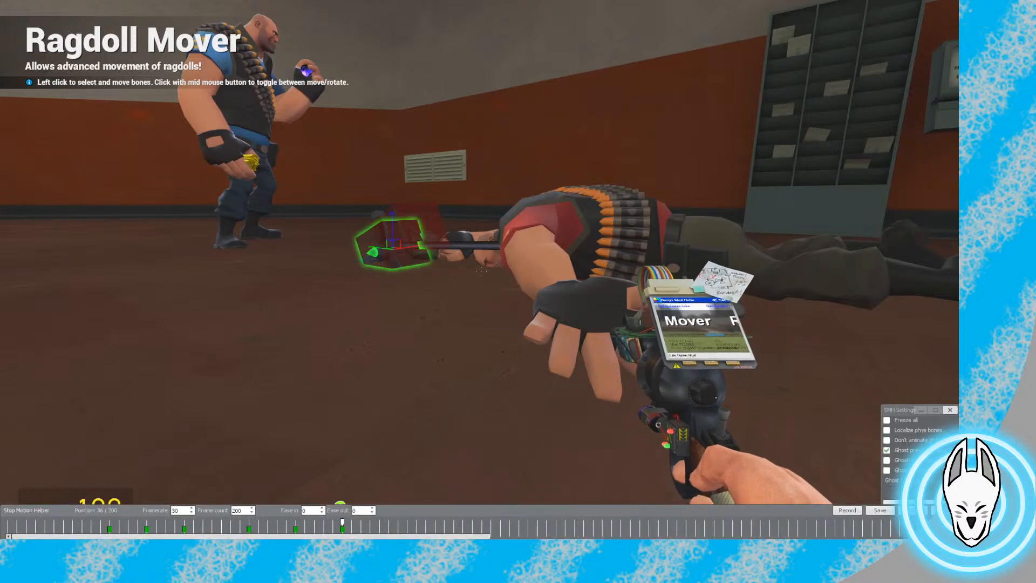
drag(332, 523, 7, 522)
key(c)
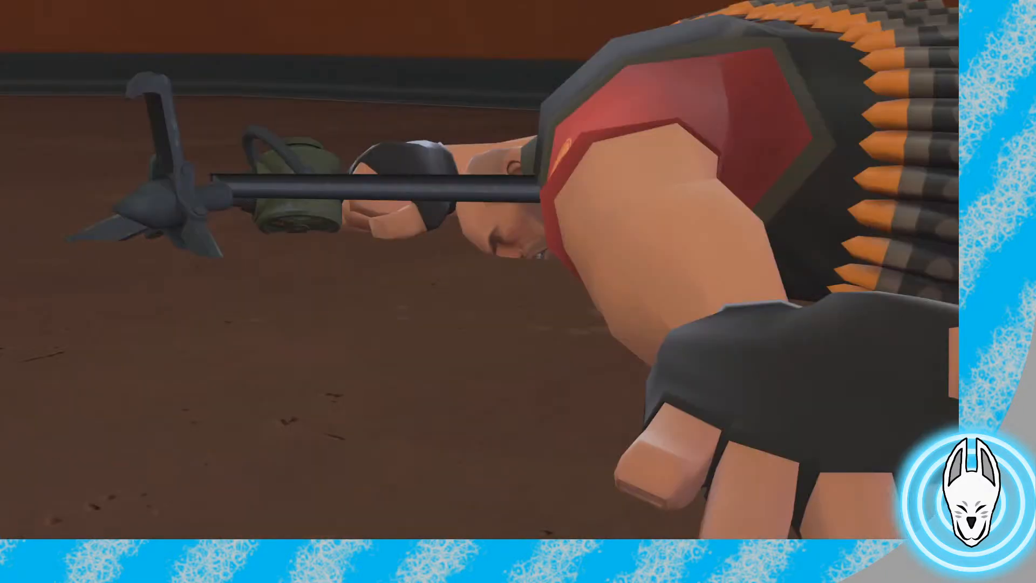
key(1)
key(1)
key(1)
click(481, 271)
key(a)
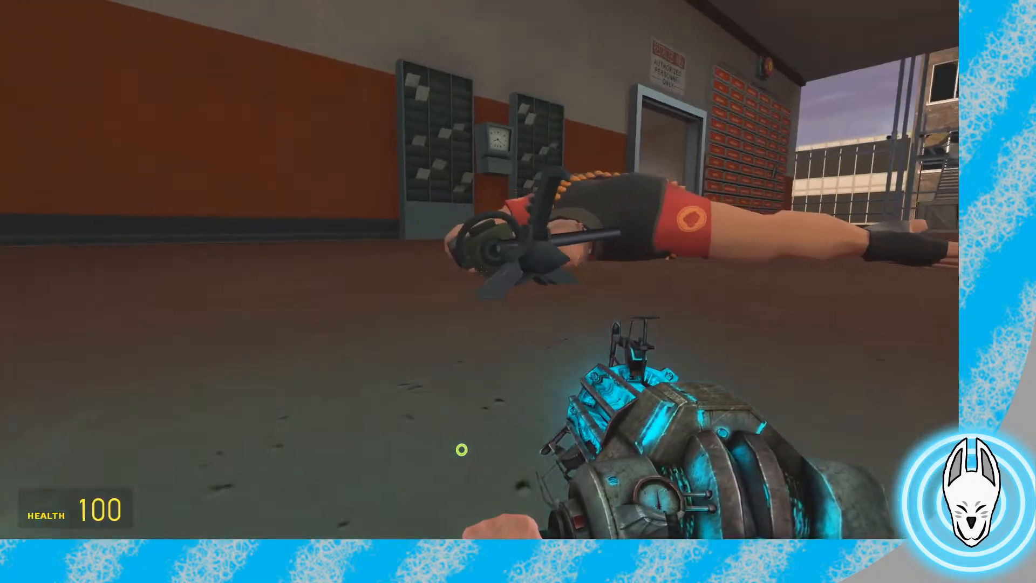
key(x)
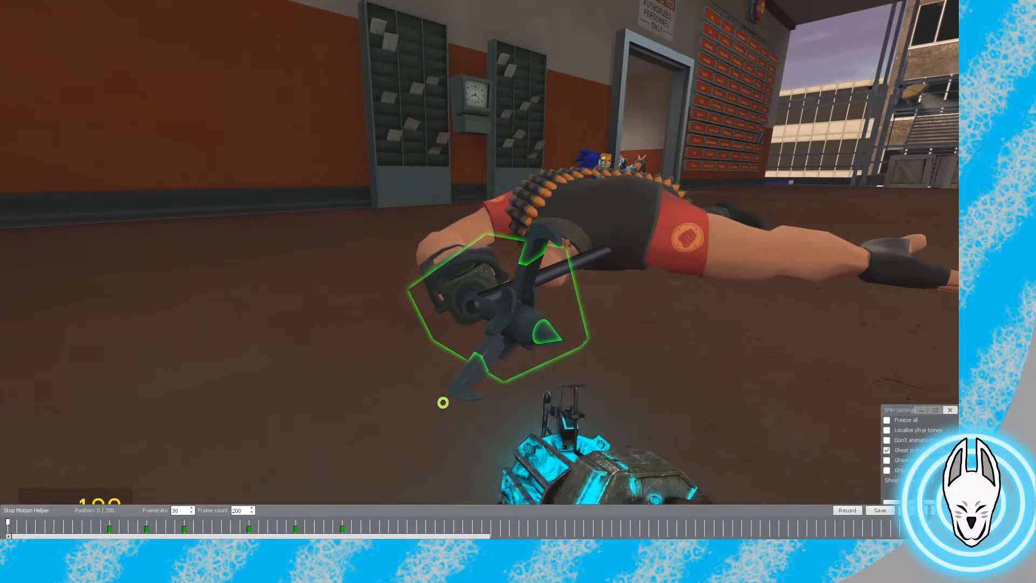
Examine the hook's movement frame by frame between frames 24 and 37 beside the fallen red Heavy
click(342, 522)
click(333, 522)
key(Right)
key(Right)
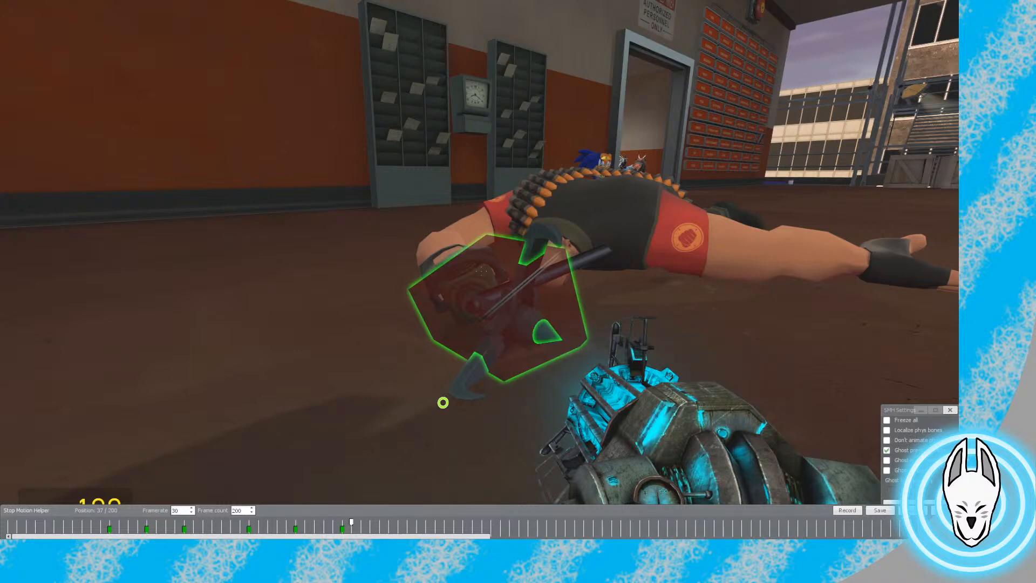
key(Left)
key(Left)
key(Left)
key(Left)
key(Left)
key(Left)
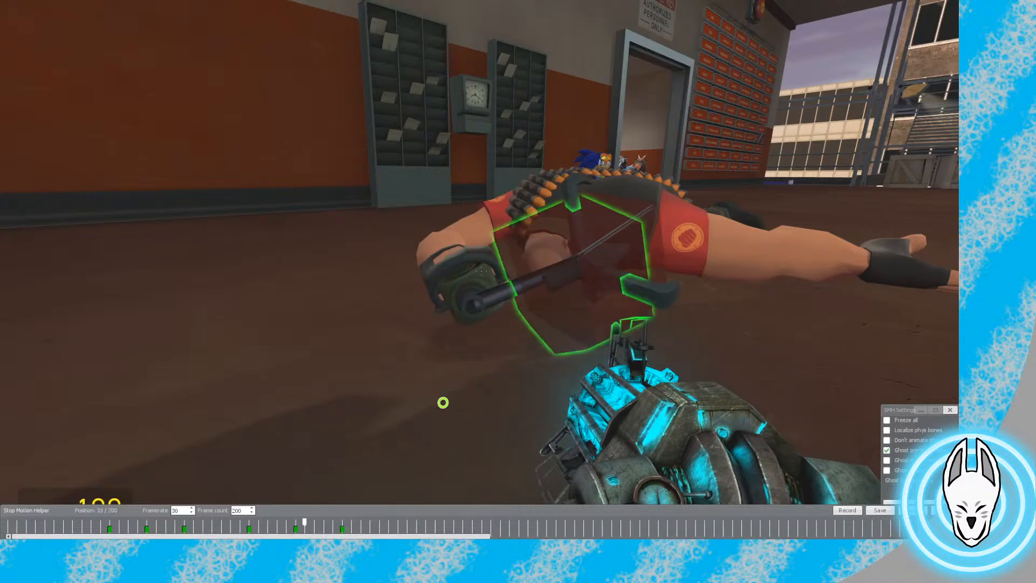
key(Left)
key(Left)
key(Left)
key(Left)
key(Left)
key(Left)
key(Left)
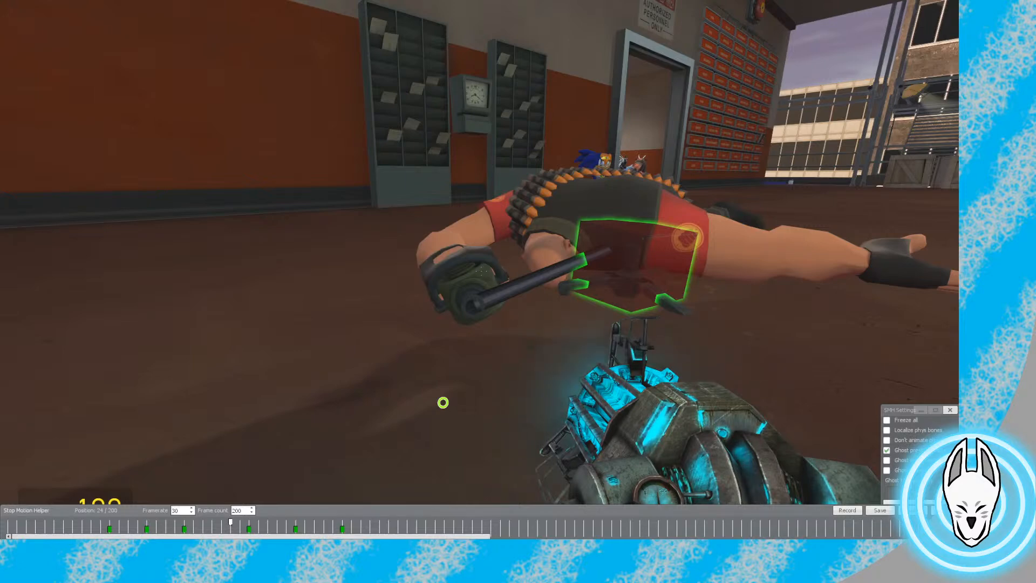
key(Right)
key(Right)
key(Right)
key(Right)
key(Right)
key(Right)
key(Right)
key(Right)
key(Right)
key(Right)
key(Right)
key(Right)
Step the timeline back to frame 0 to review the hook's motion against the red Heavy's whole fall
key(Left)
key(Left)
key(Left)
key(Left)
key(Left)
key(Left)
key(Left)
key(Left)
key(Left)
key(Left)
key(Left)
key(Left)
key(Left)
key(Left)
key(Left)
key(Left)
key(Left)
key(Left)
key(Left)
key(Left)
key(Left)
key(Left)
key(Left)
key(Left)
key(Left)
key(Left)
key(Left)
key(Left)
key(Left)
key(Left)
key(Left)
key(Left)
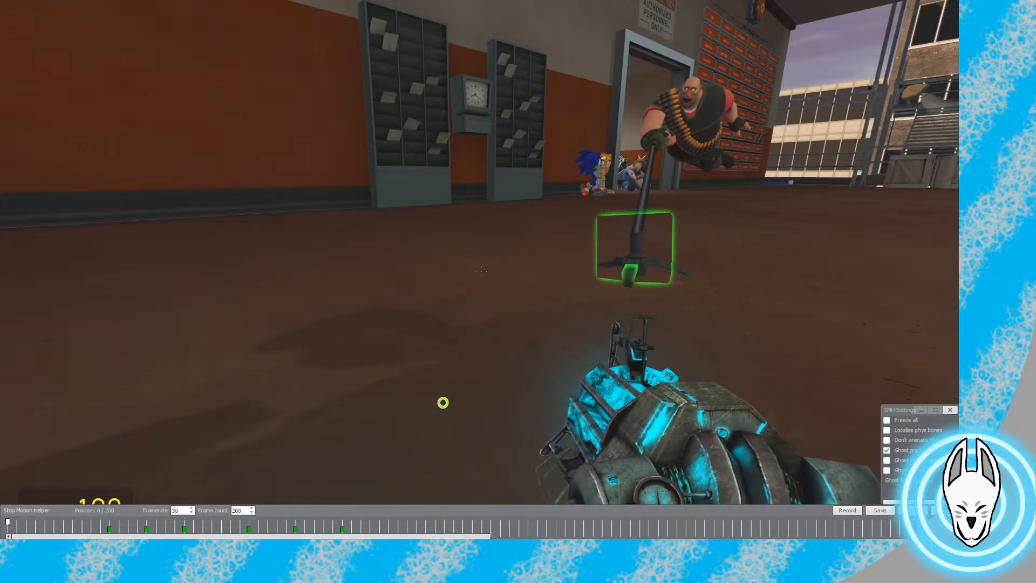
Select the red Heavy at frame 11 and compare his poses between frames 8 and 11
key(c)
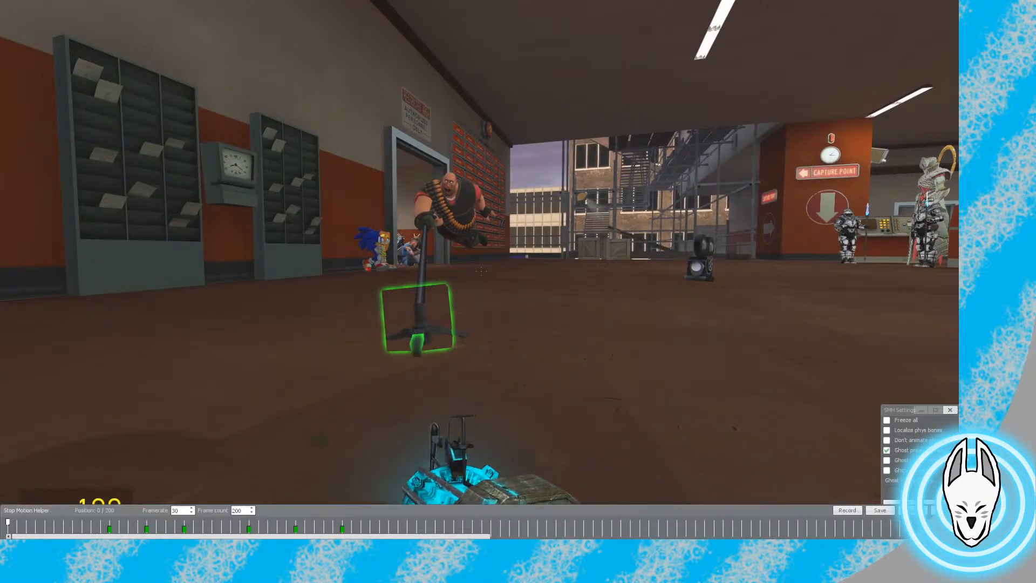
drag(8, 522, 110, 522)
right_click(427, 280)
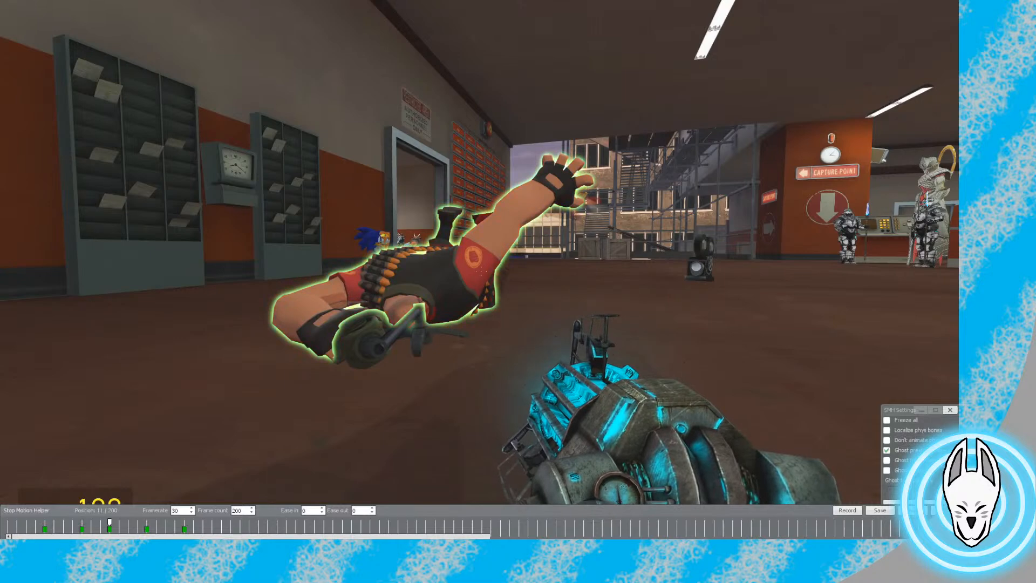
key(Left)
key(Left)
key(Right)
key(Right)
key(Left)
key(Left)
key(Right)
key(Right)
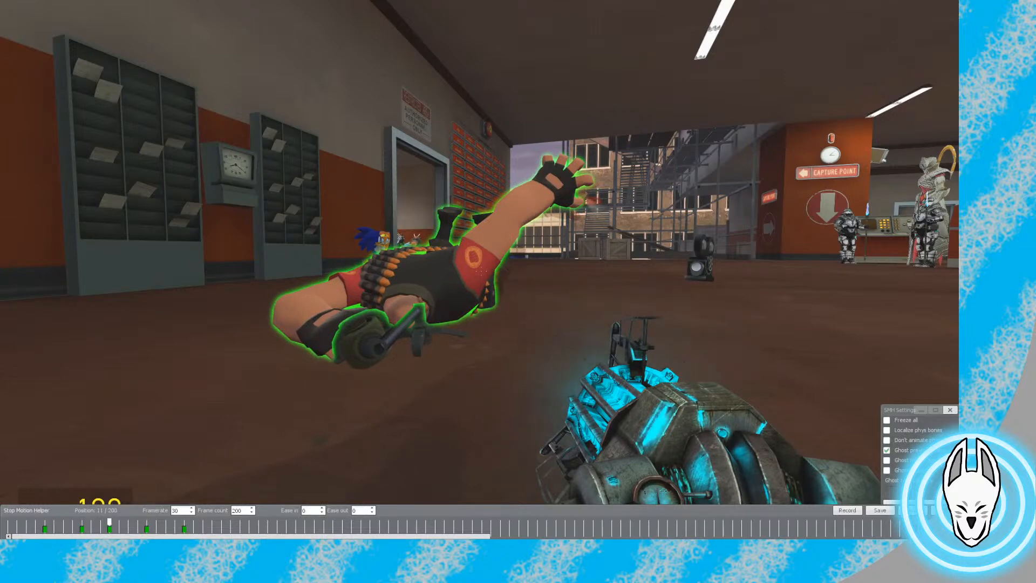
key(Left)
key(Left)
key(Left)
key(Right)
key(Right)
key(Right)
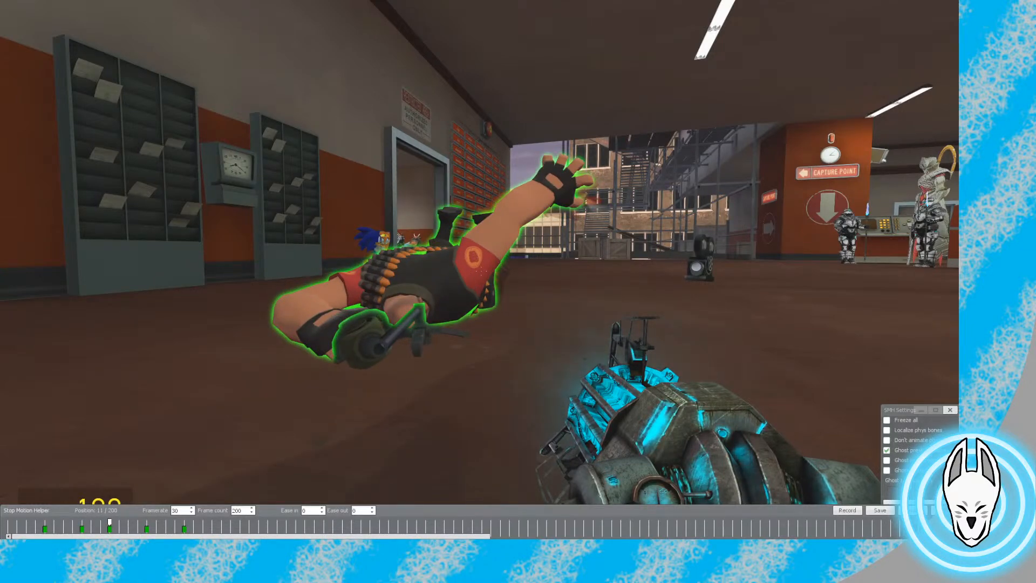
Rewind to frame 0 and step forward to frame 23 to examine how the red Heavy's landing matches the hook
key(Left)
key(Left)
key(Left)
key(Left)
key(Left)
key(Left)
key(Left)
key(Left)
key(Left)
key(Left)
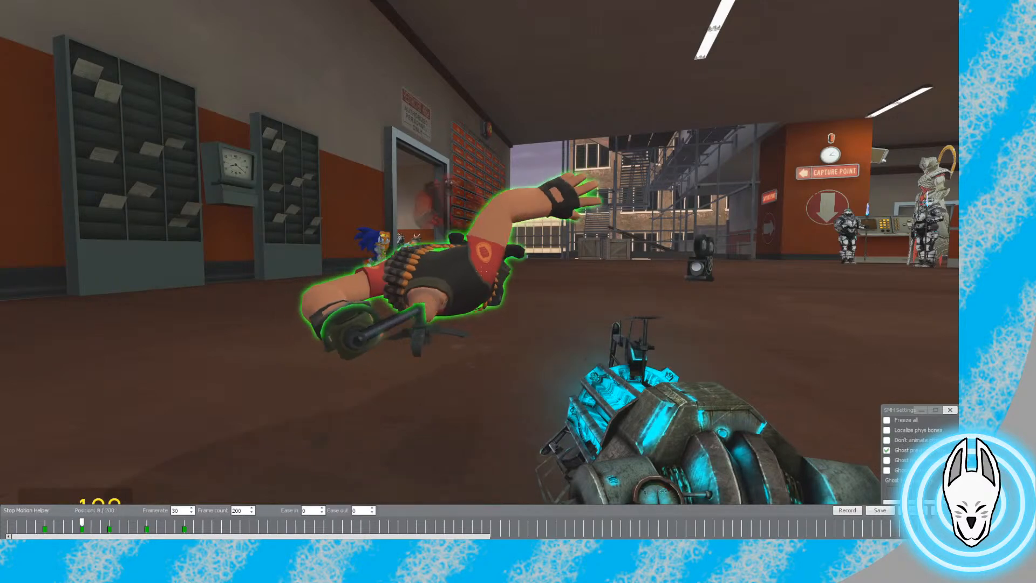
key(Left)
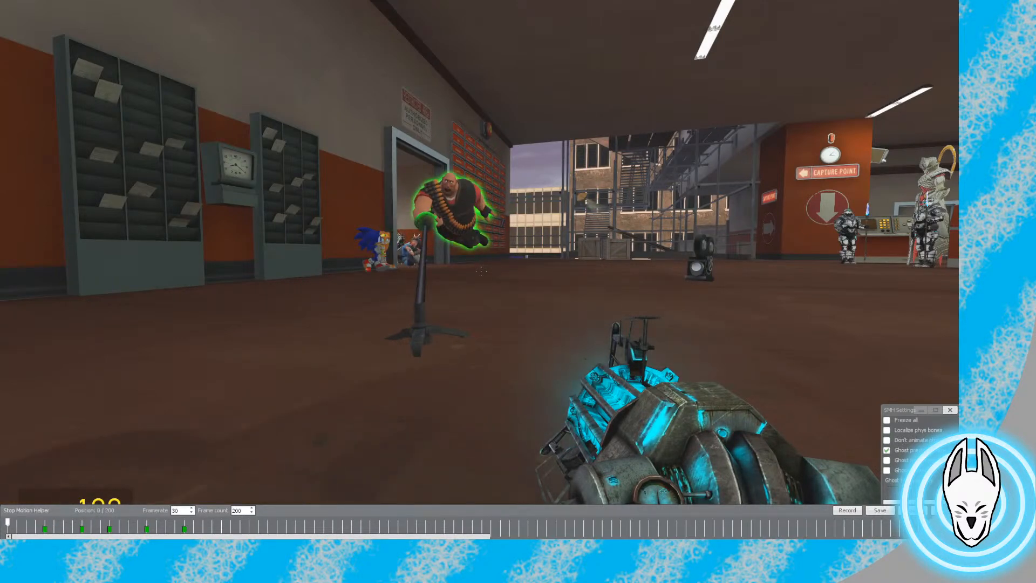
key(Right)
key(Right)
key(Right)
key(Right)
key(Right)
key(Right)
key(Right)
key(Right)
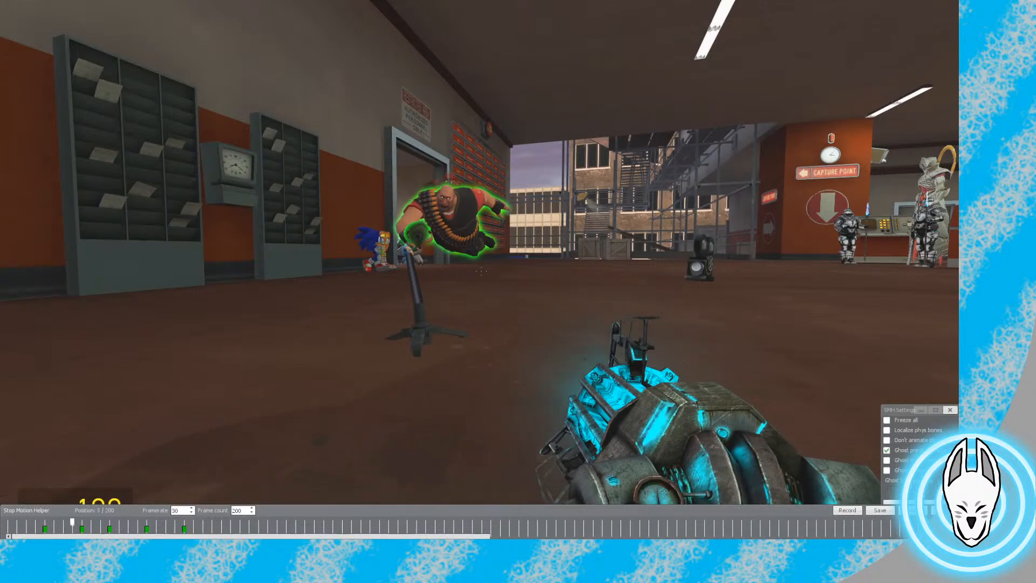
key(Right)
key(Right)
key(Right)
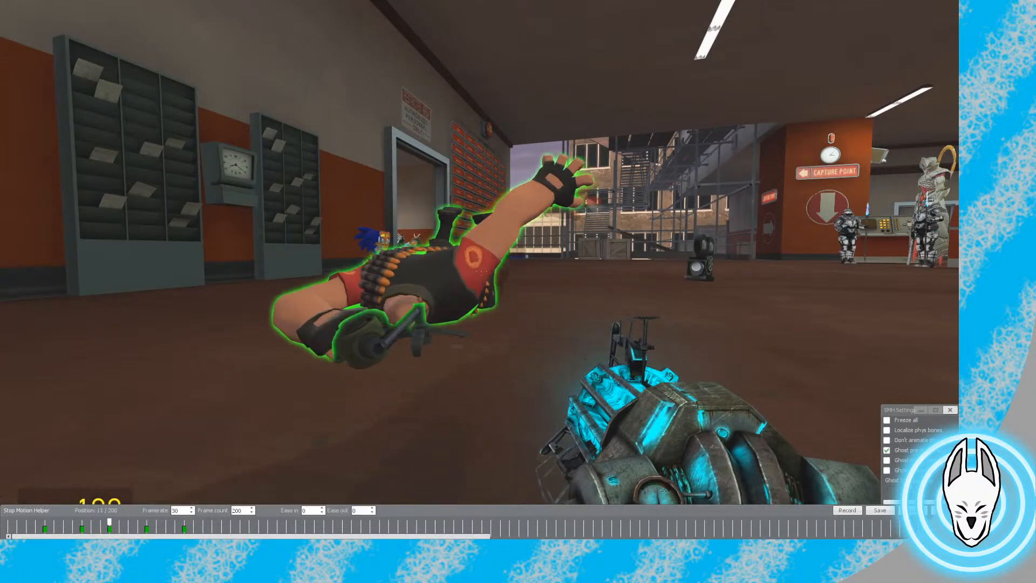
key(Right)
key(Right)
key(Right)
key(Right)
key(Right)
key(Right)
key(Right)
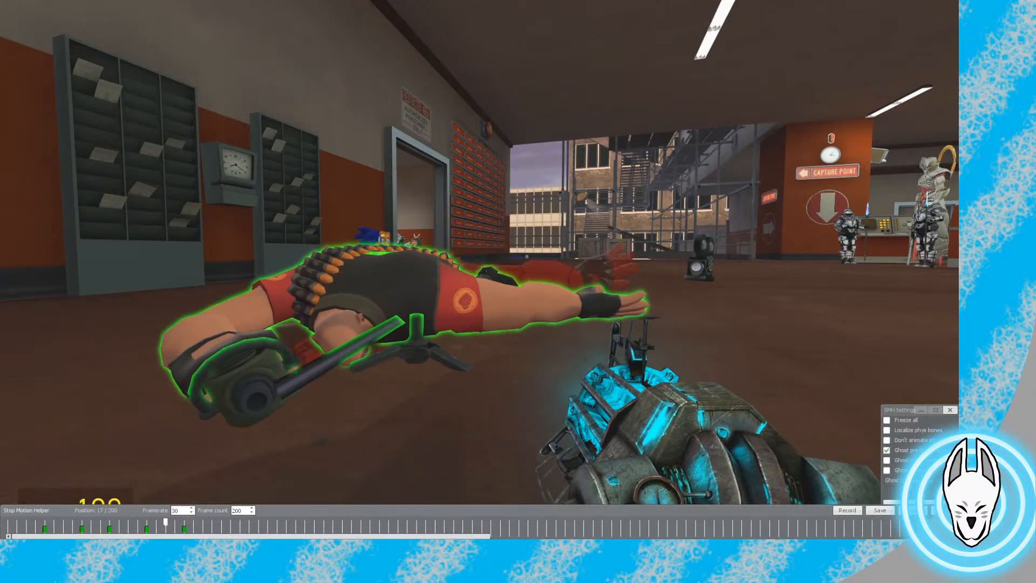
key(Right)
key(Right)
key(Right)
key(Right)
key(Right)
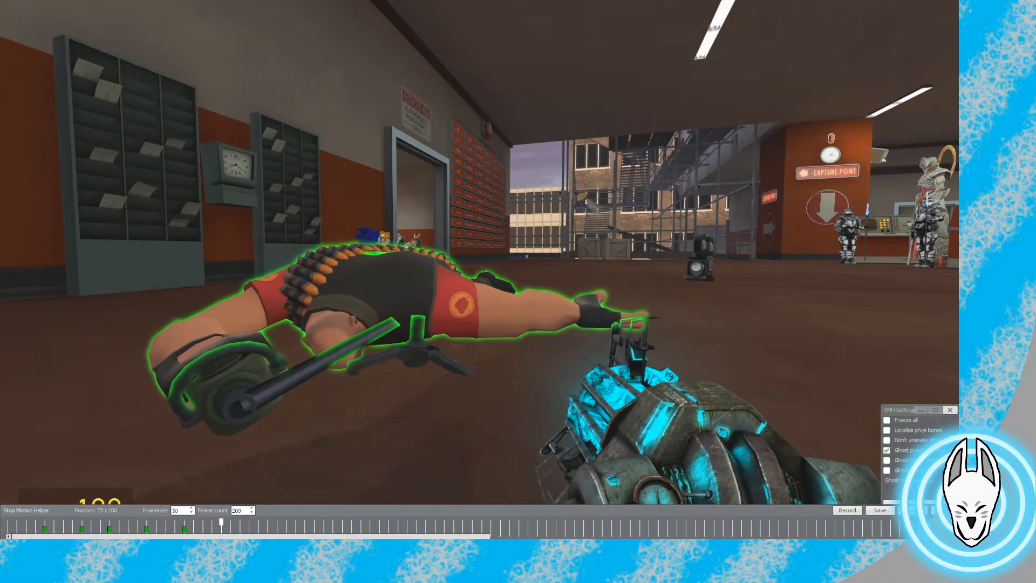
Step the red Heavy's fall backward from frame 23 to frame 0 to examine his motion against the hook
key(Left)
key(Left)
key(Left)
key(Left)
key(Left)
key(Left)
key(Left)
key(Left)
key(Left)
key(Left)
key(Left)
key(Left)
key(Left)
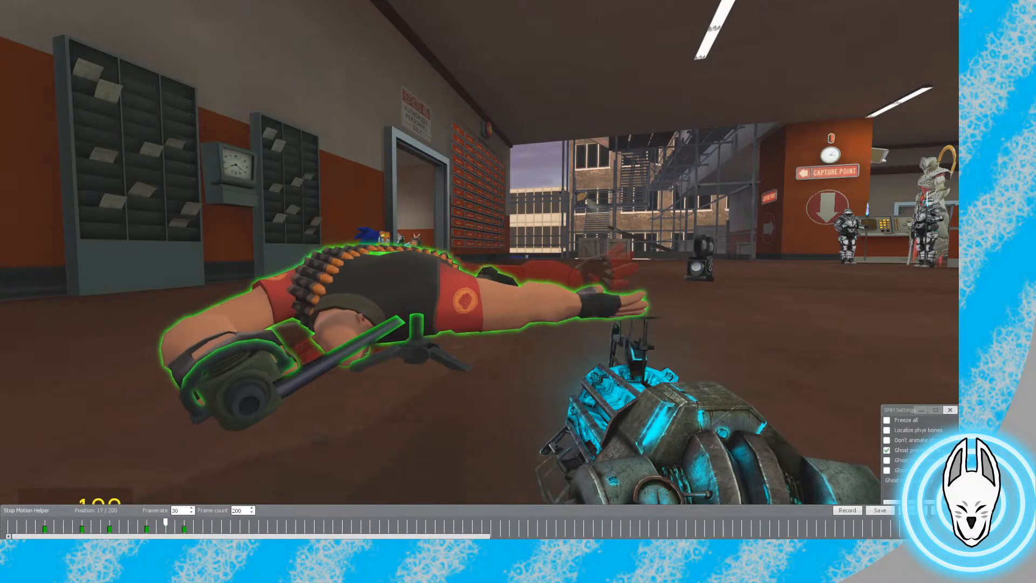
key(Left)
key(Left)
key(Left)
key(Left)
key(Left)
key(Left)
key(Left)
key(Left)
key(Left)
key(Left)
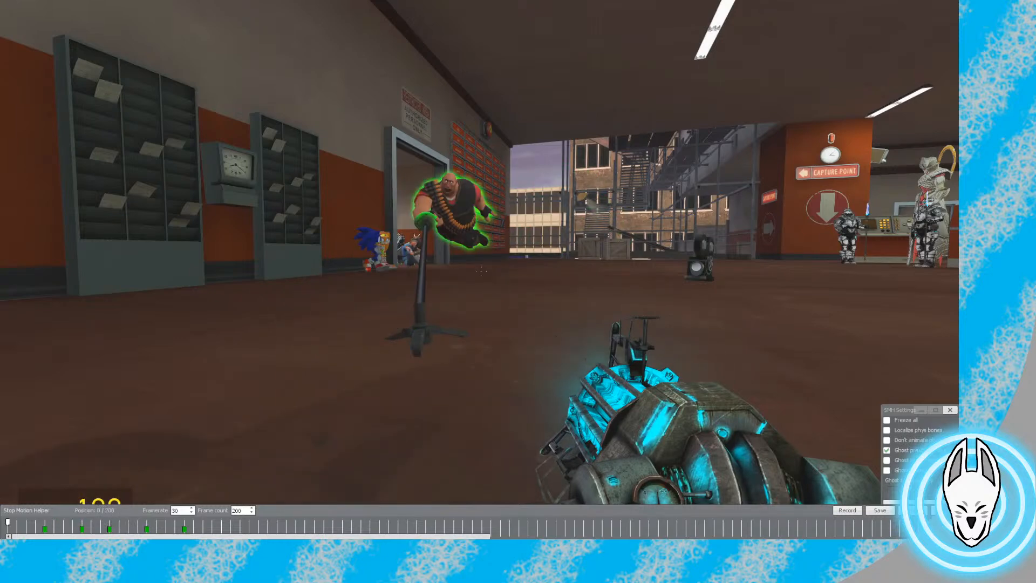
View the fallen Heavy close up at floor level and switch back to the Physics Gun
key(c)
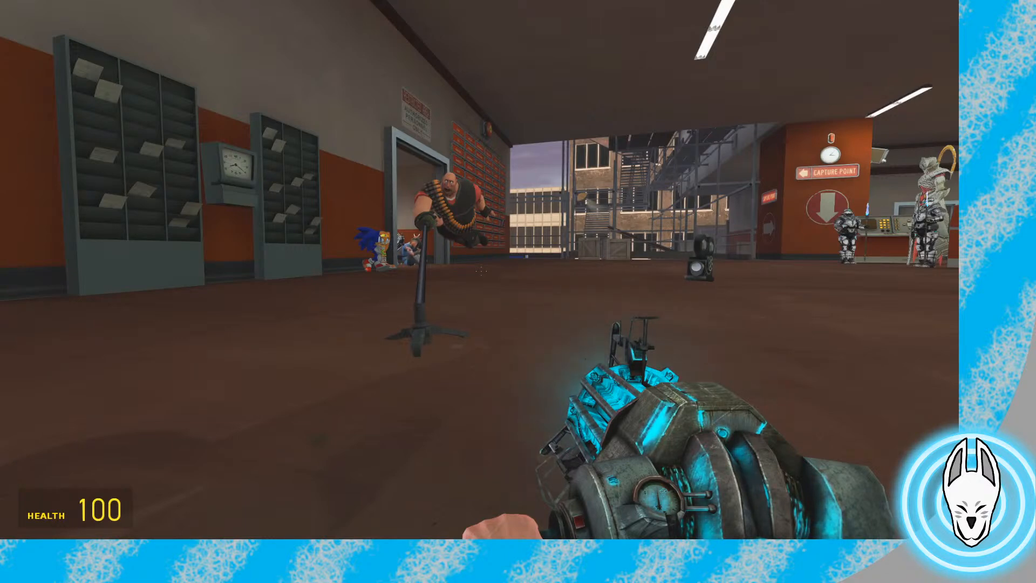
key(c)
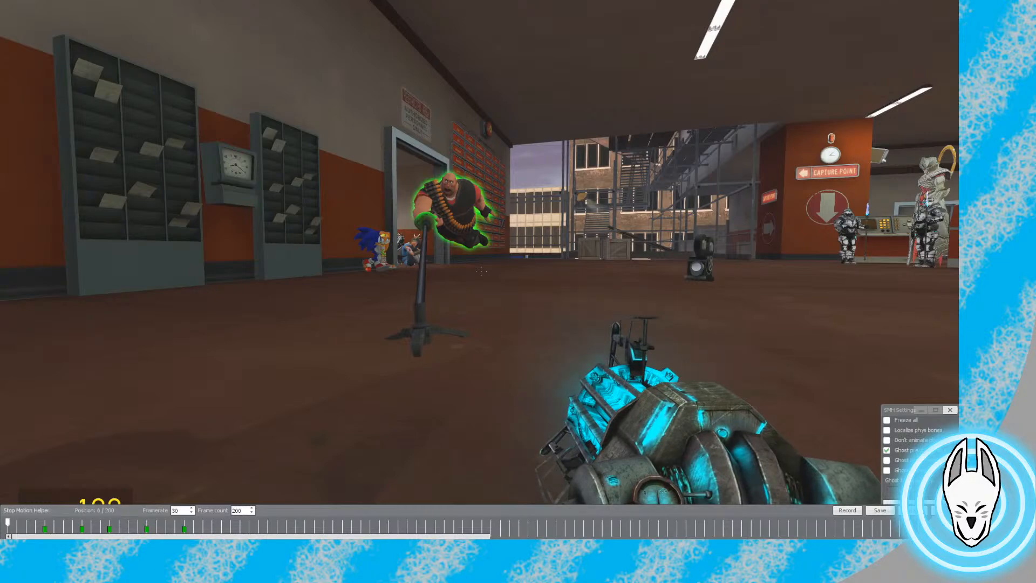
key(c)
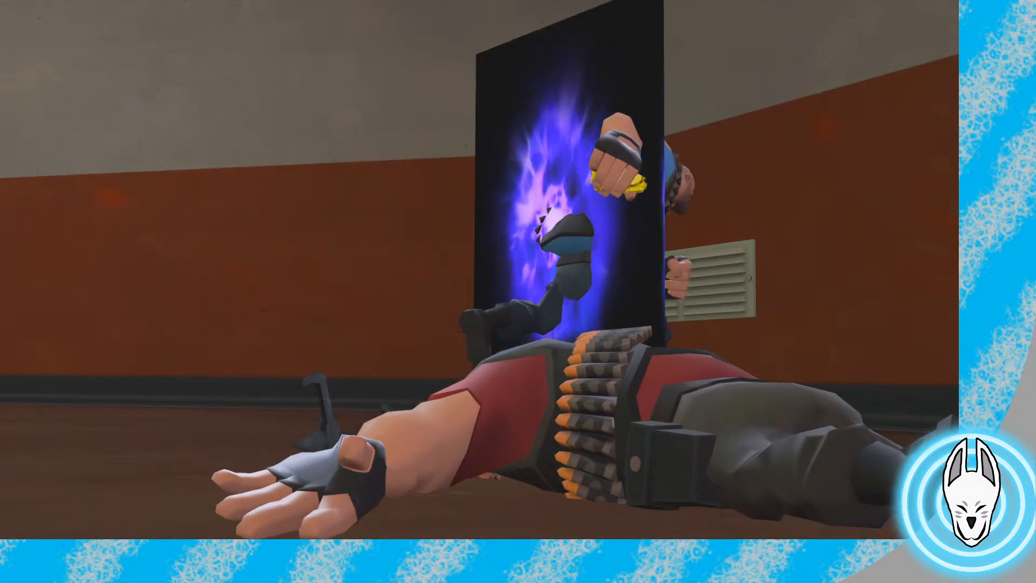
scroll(479, 270, down, 2)
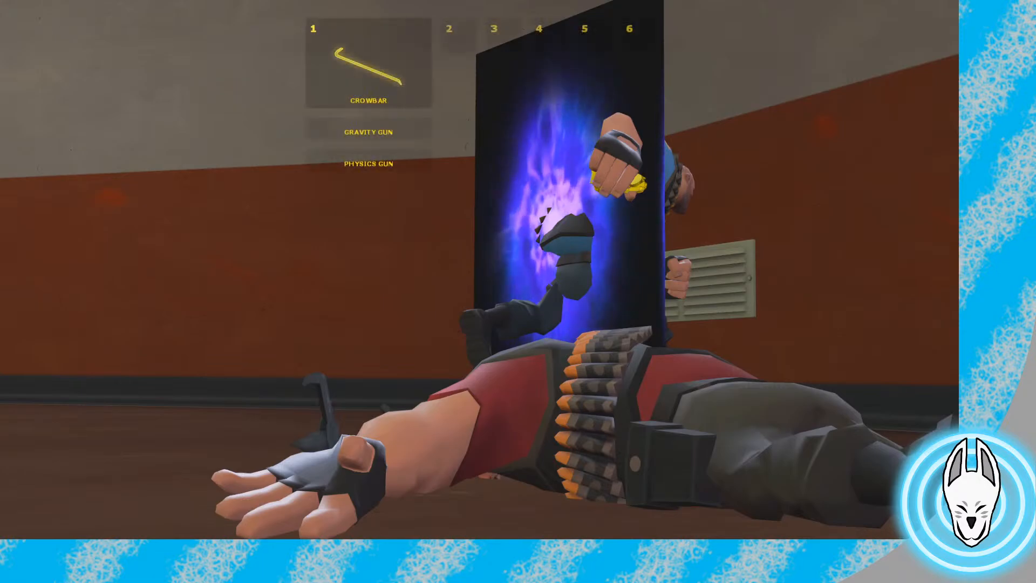
click(480, 270)
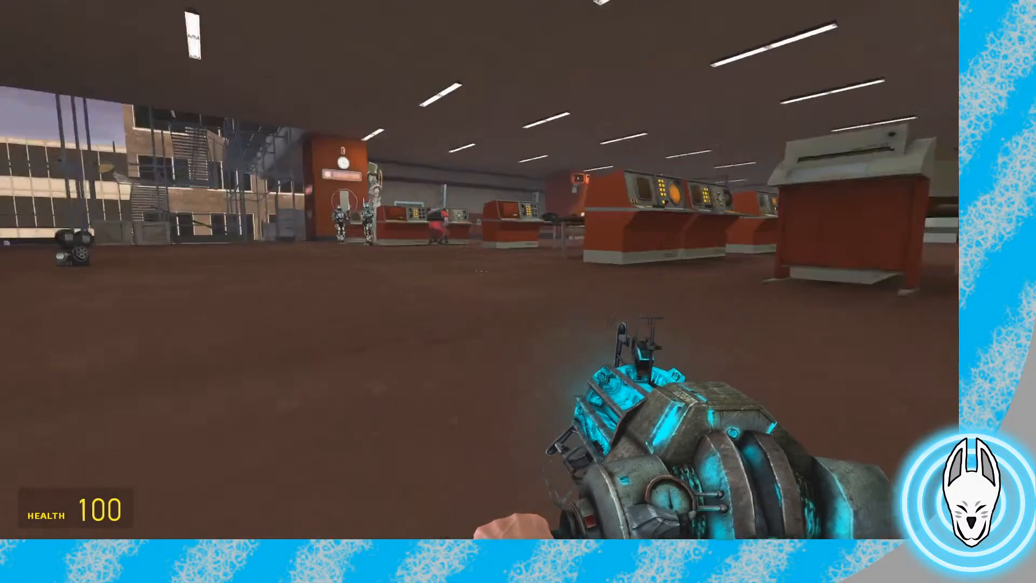
key(w)
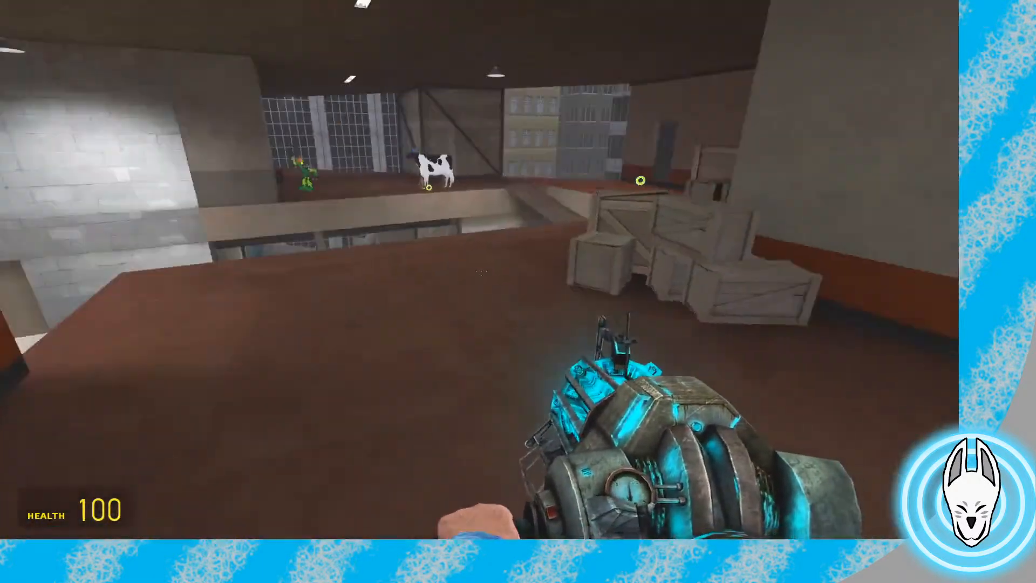
key(w)
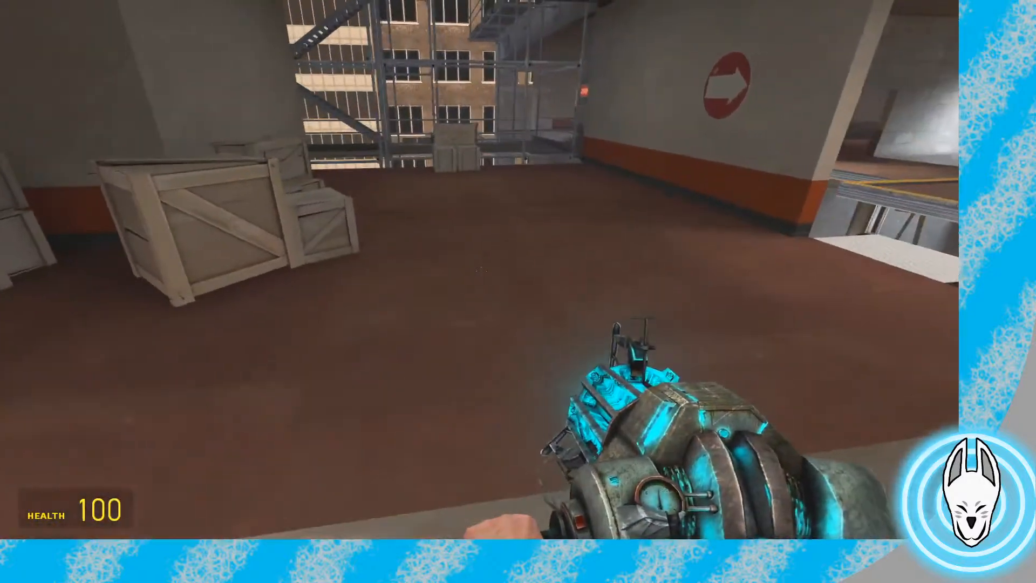
key(w)
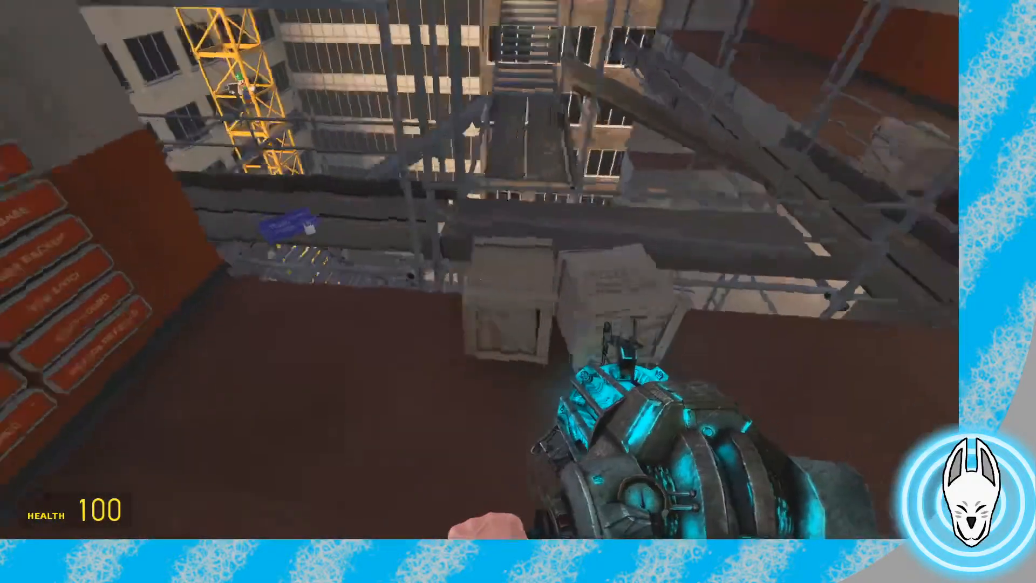
key(w)
key(s)
key(w)
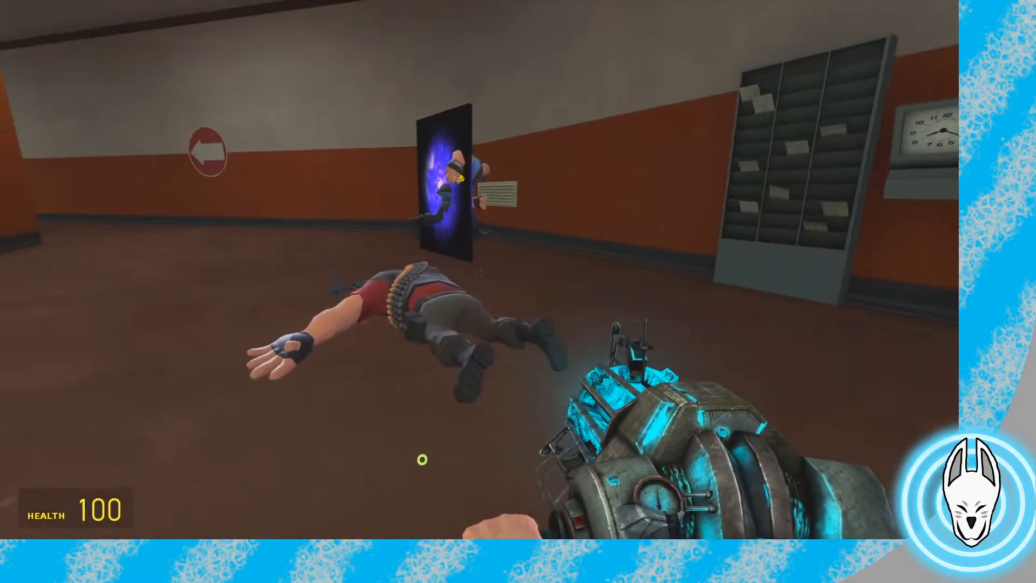
Approach the fallen red Heavy and step his animation forward from frame 0 to frame 28 to examine the landing
key(w)
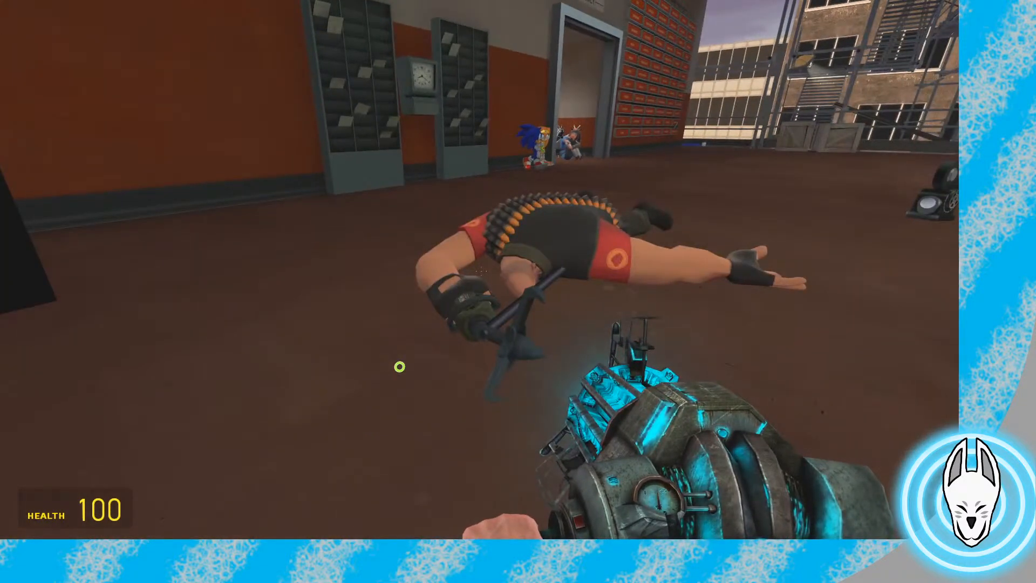
key(c)
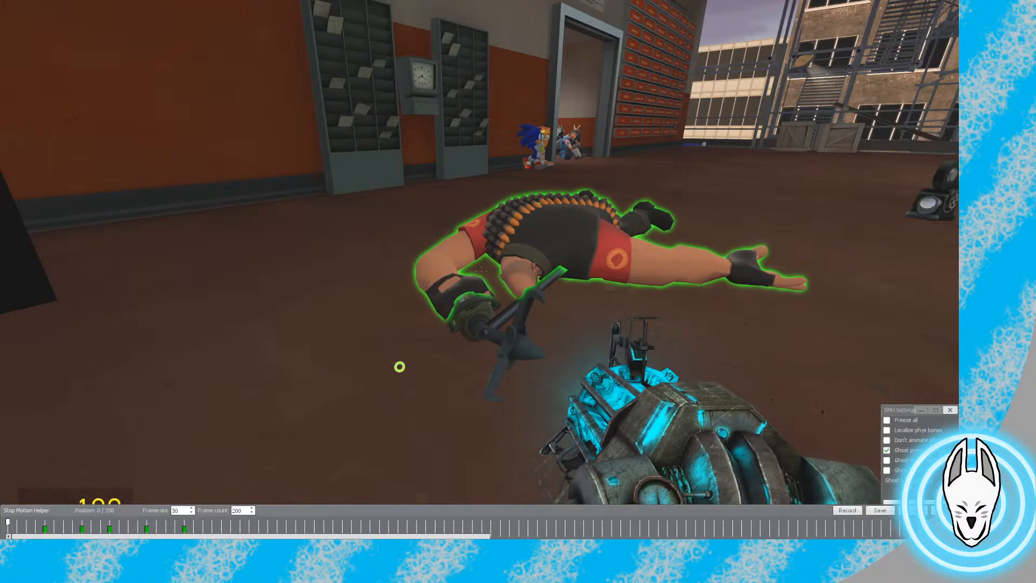
key(Right)
key(Right)
key(Right)
key(Right)
key(Right)
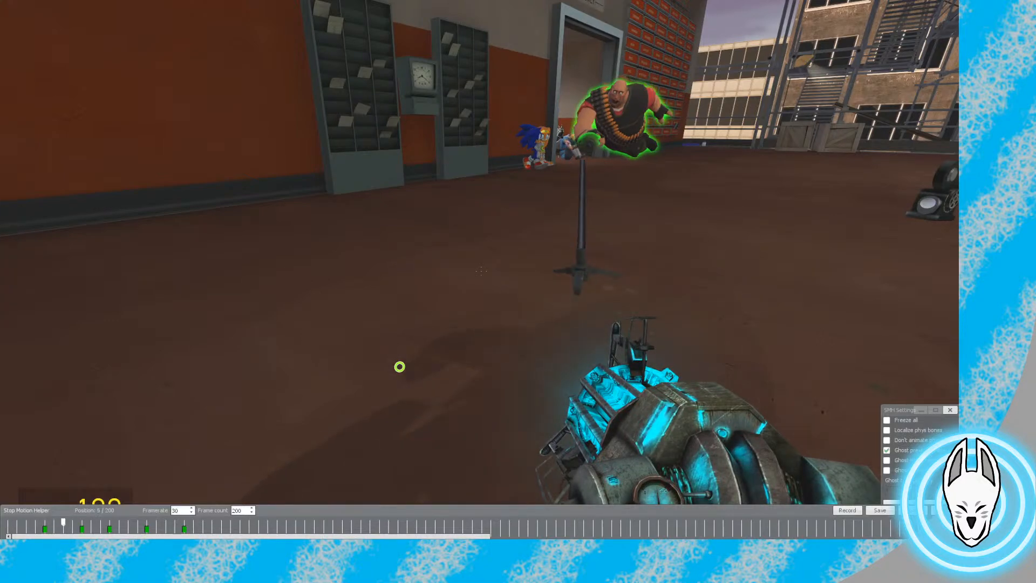
key(Right)
key(Right)
key(Right)
key(Right)
key(Right)
key(Right)
key(Right)
key(Right)
key(Right)
key(Right)
key(Right)
key(Right)
key(Right)
key(Right)
key(Right)
key(Right)
key(Right)
key(Right)
key(Right)
key(Right)
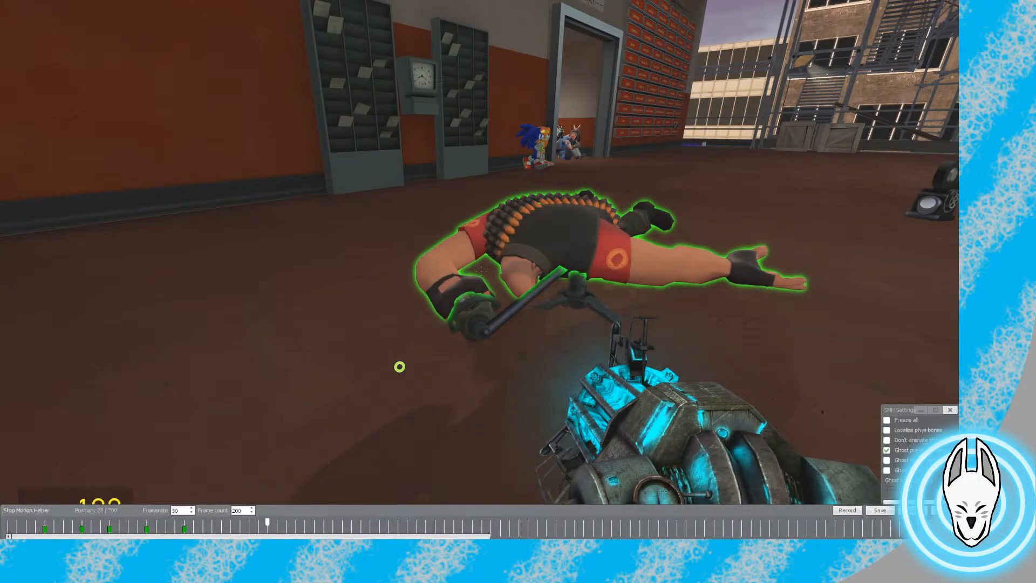
Select the hook and move its last settling keyframe earlier, to frame 34
drag(267, 522, 277, 522)
right_click(572, 294)
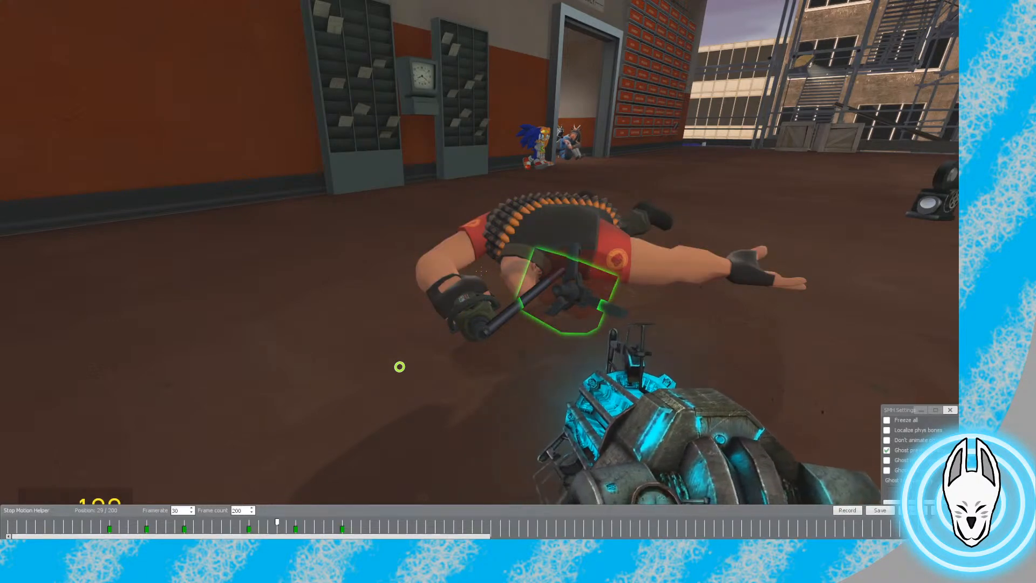
key(Right)
key(Right)
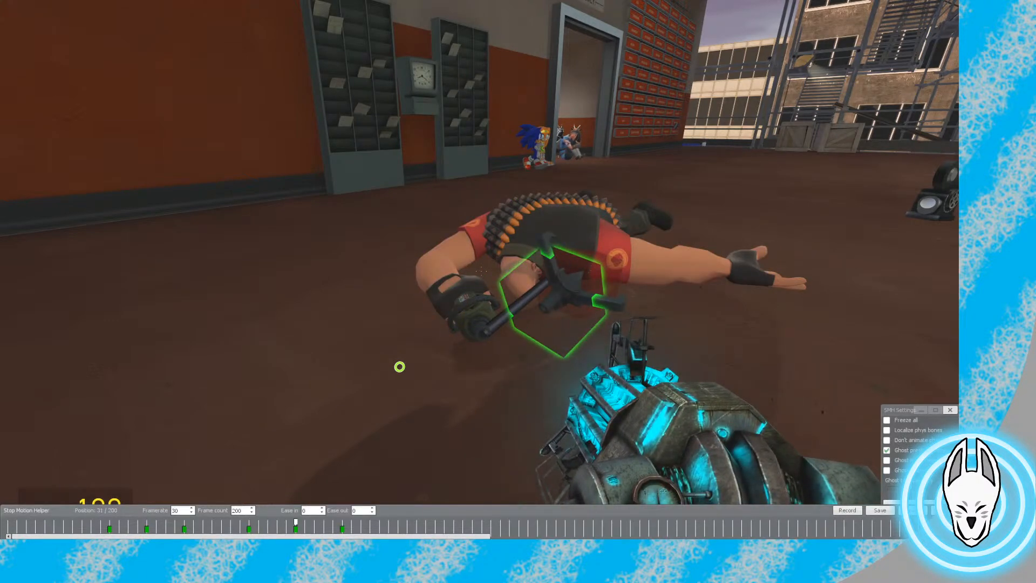
key(Right)
key(Right)
key(Right)
key(Right)
key(Right)
key(Right)
key(Right)
drag(342, 529, 286, 522)
key(c)
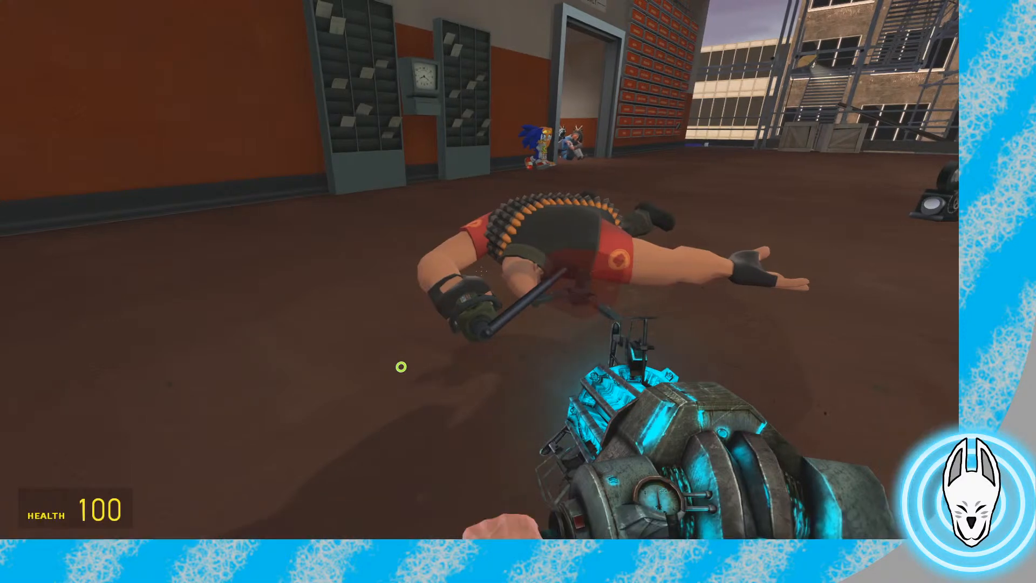
key(c)
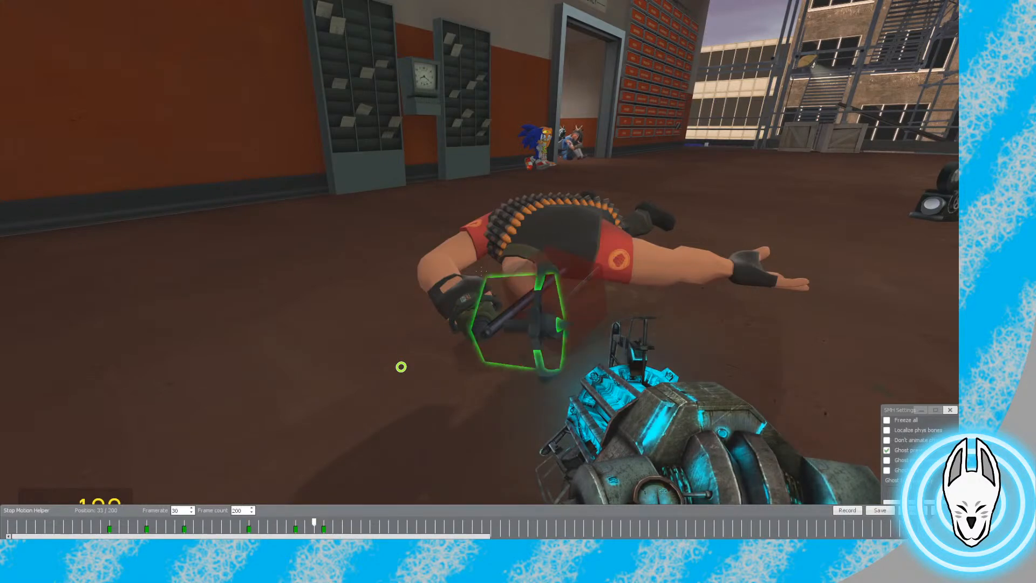
Move the hook away from the fallen Heavy at frame 35 with Ragdoll Mover and record a keyframe there
key(c)
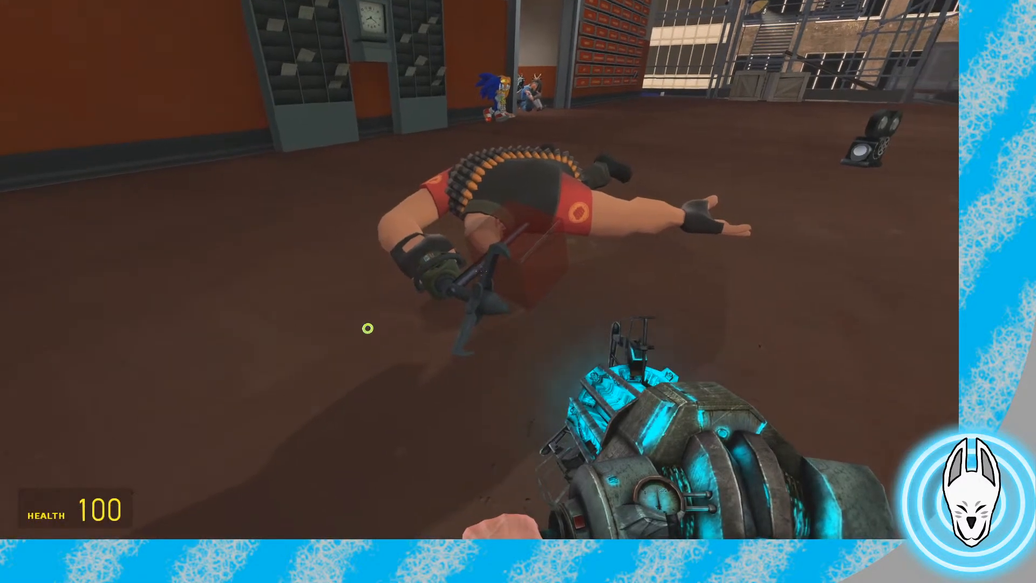
key(q)
key(c)
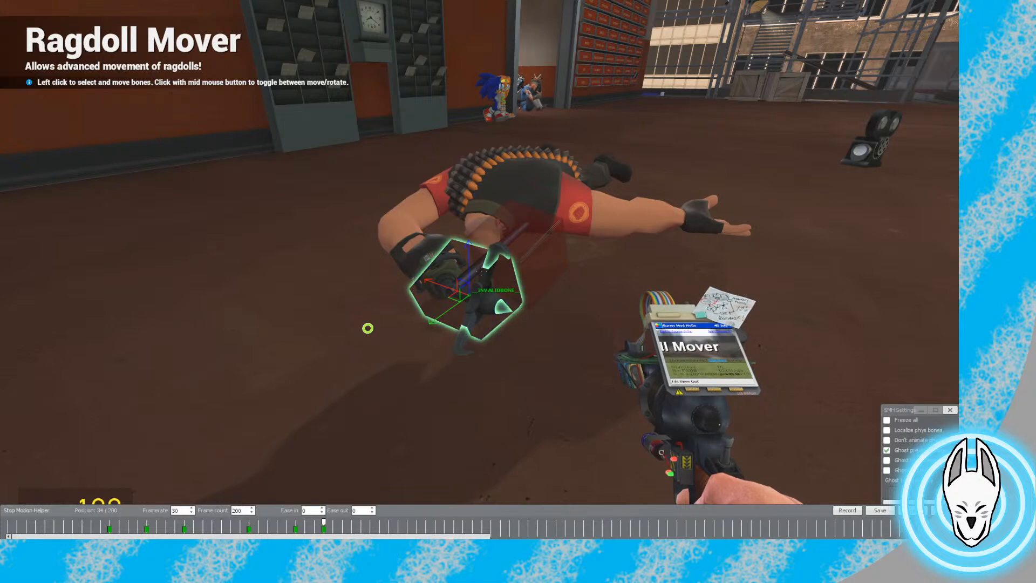
key(c)
key(c)
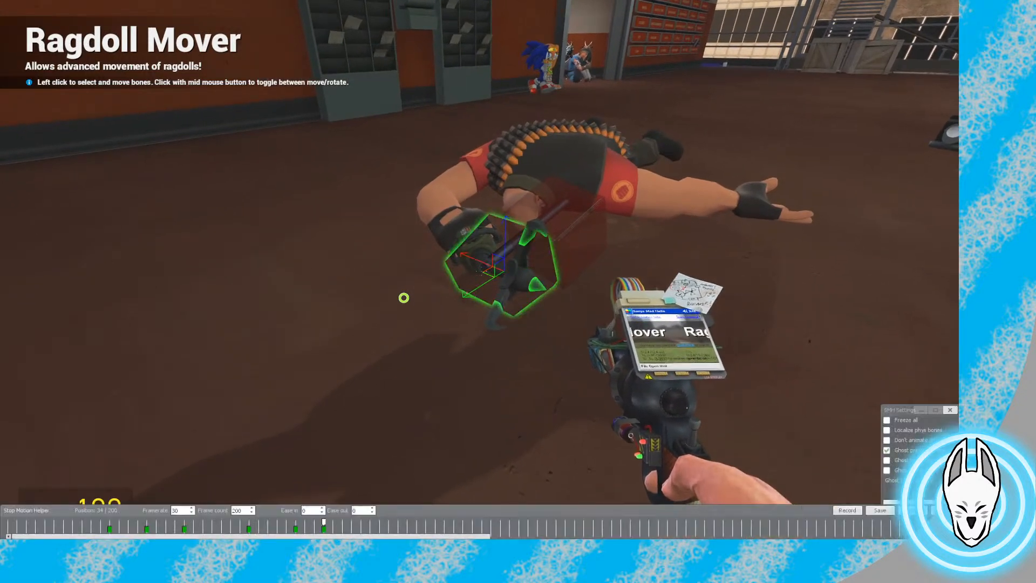
key(c)
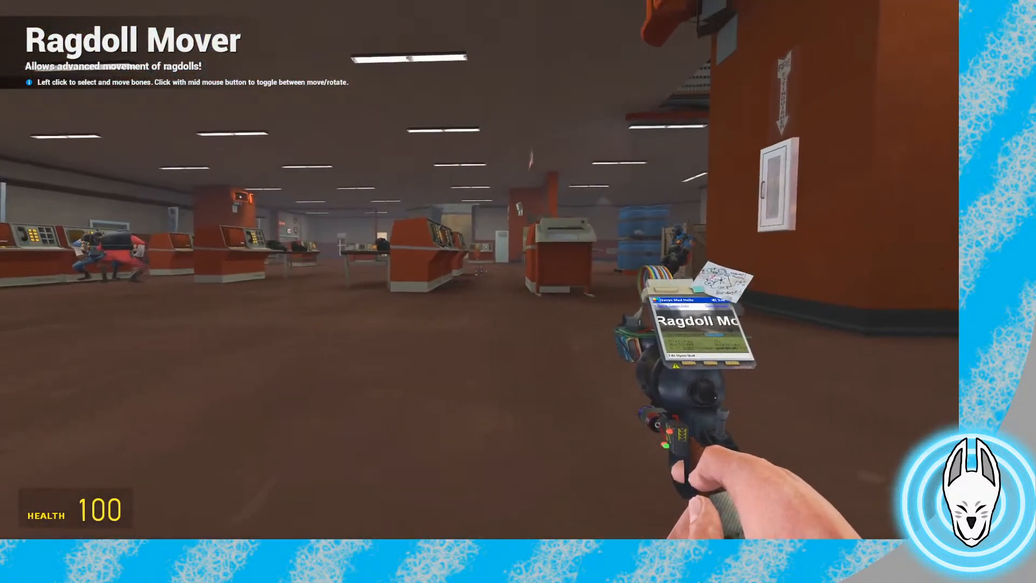
key(c)
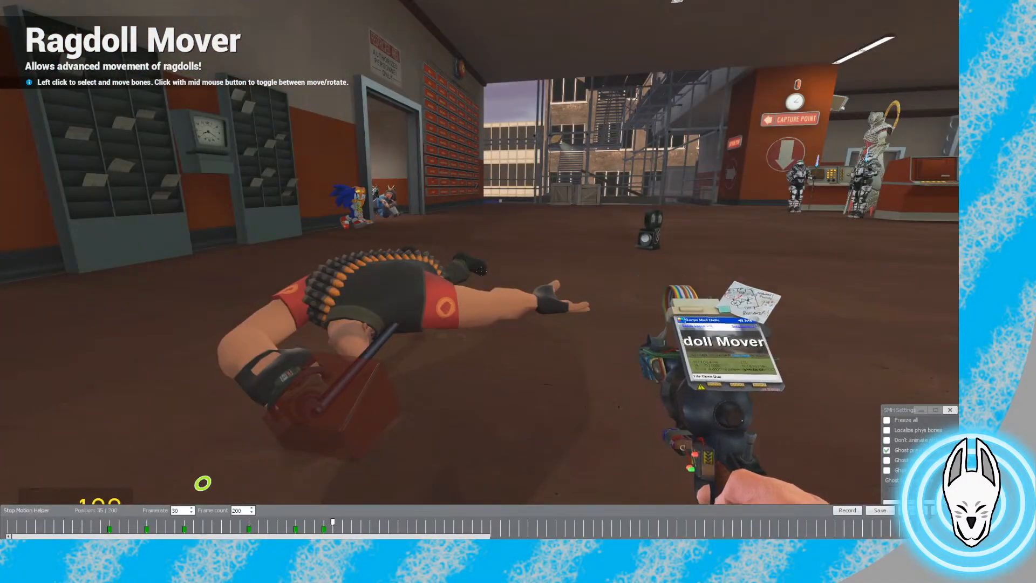
click(848, 510)
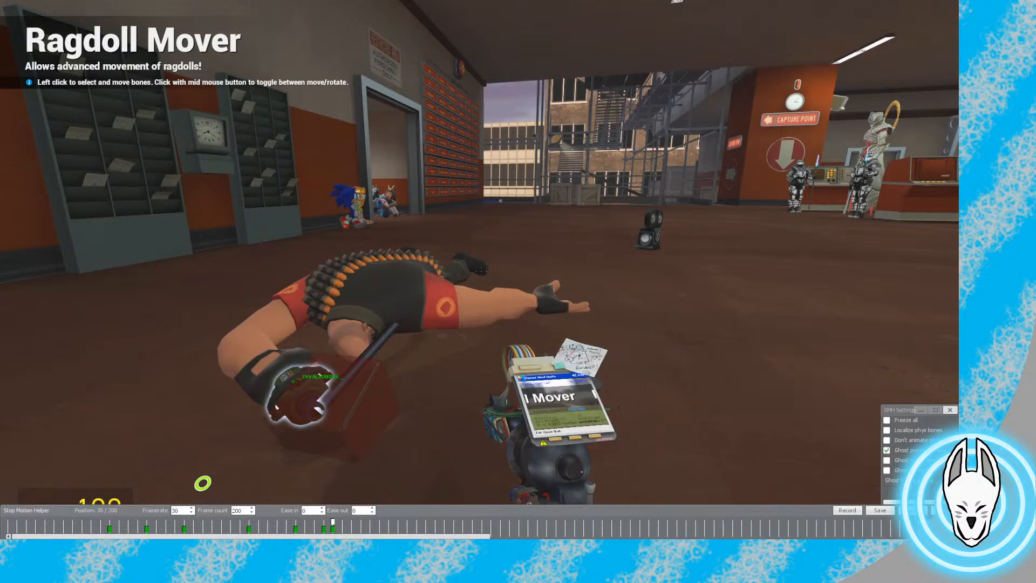
Step the hook's animation back from frame 35 to frame 20 to check its settling motion
key(Left)
key(Left)
key(Left)
key(Left)
key(Left)
key(Left)
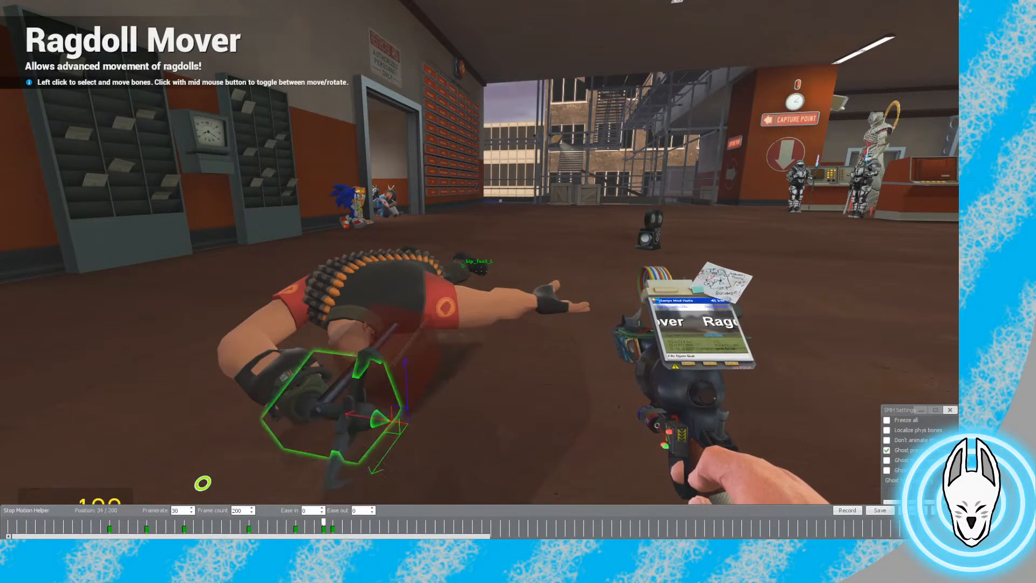
key(Left)
key(Left)
key(Left)
key(Left)
key(Left)
key(Left)
key(Left)
key(Left)
key(Left)
key(Left)
key(Left)
key(Left)
key(Left)
key(Left)
key(Left)
key(Left)
key(Left)
key(Left)
key(Left)
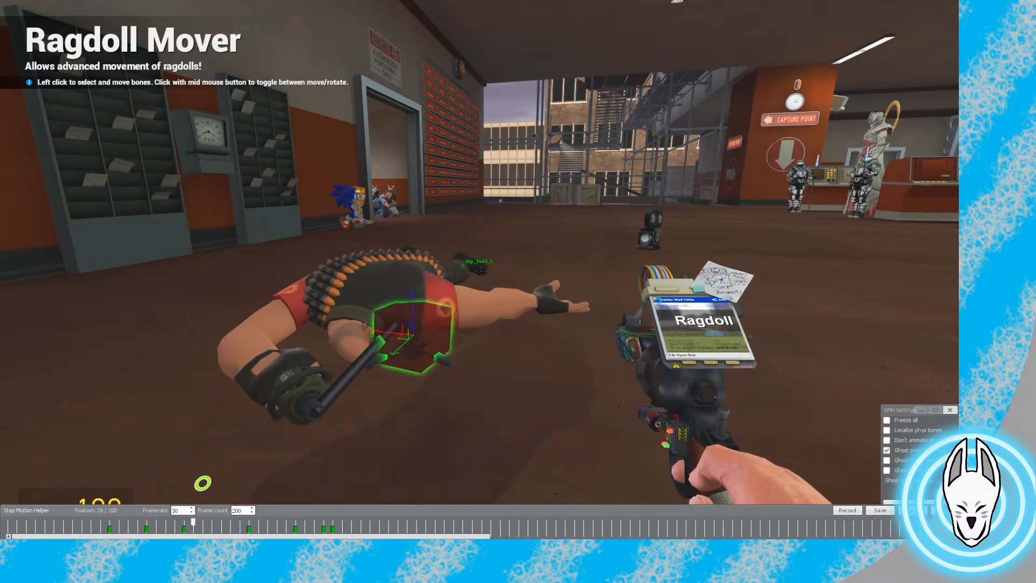
Select the red Heavy and trace his fall back to frame 4
right_click(424, 265)
key(Left)
key(Left)
key(Left)
key(Left)
key(Left)
key(Left)
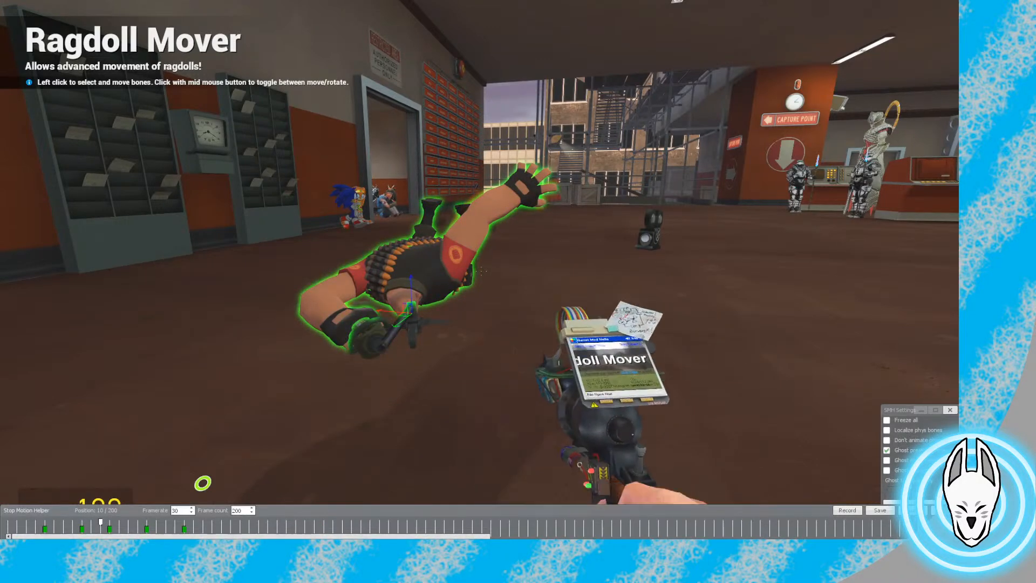
key(c)
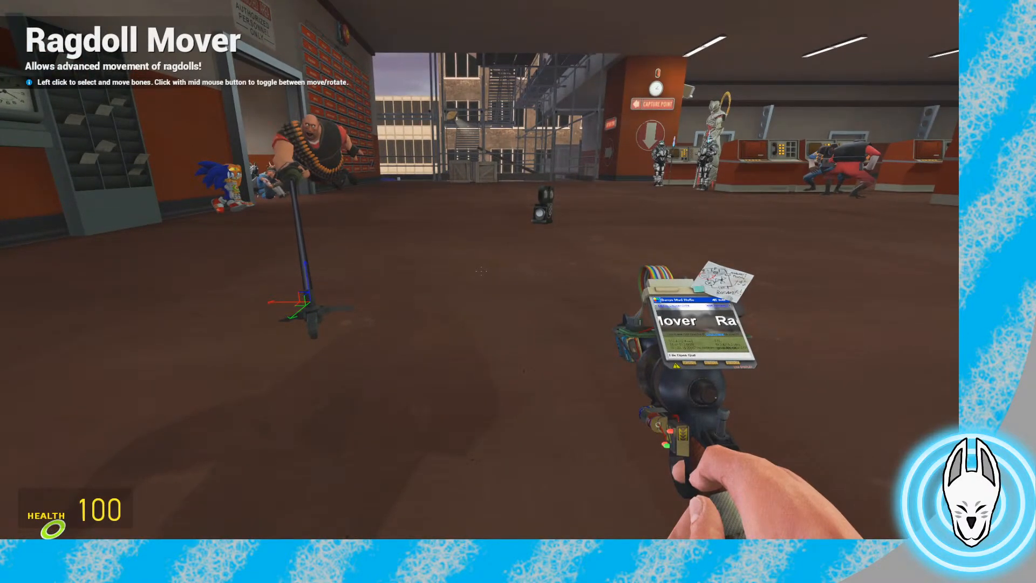
key(c)
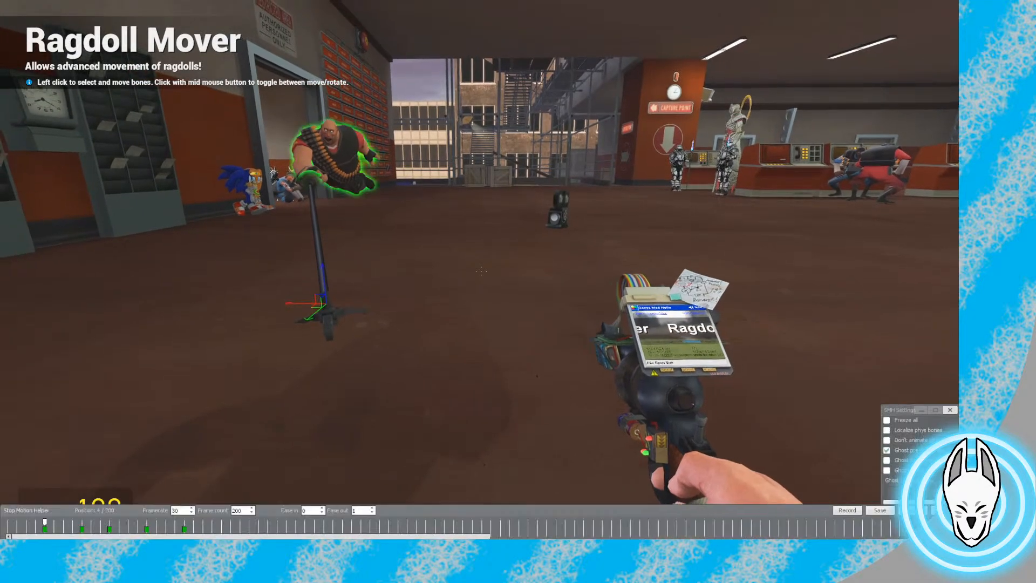
Scrub the timeline from frame 4 to frames 20 and 34 to compare the Heavy's landing with the hook's settling
drag(45, 522, 184, 522)
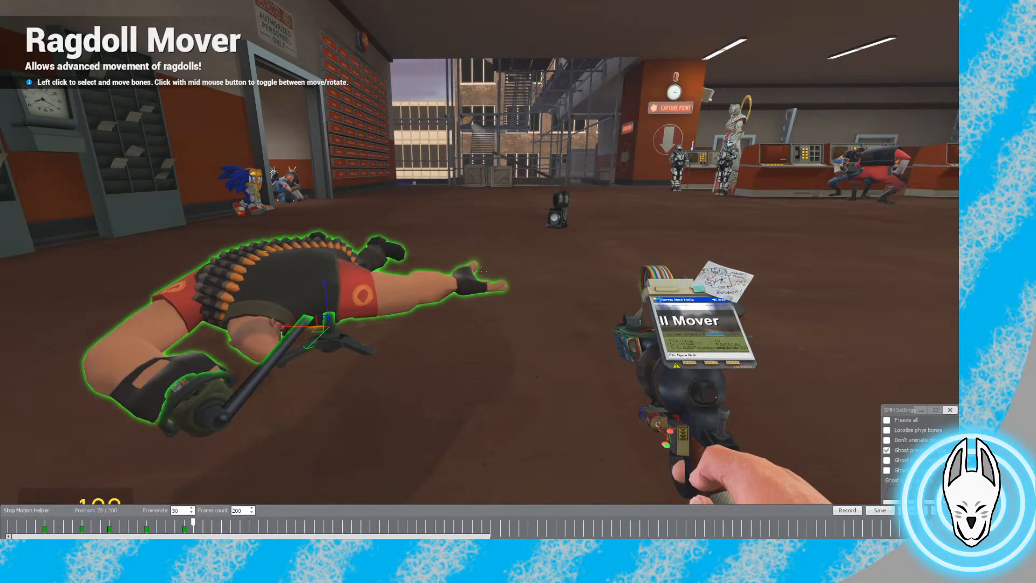
key(c)
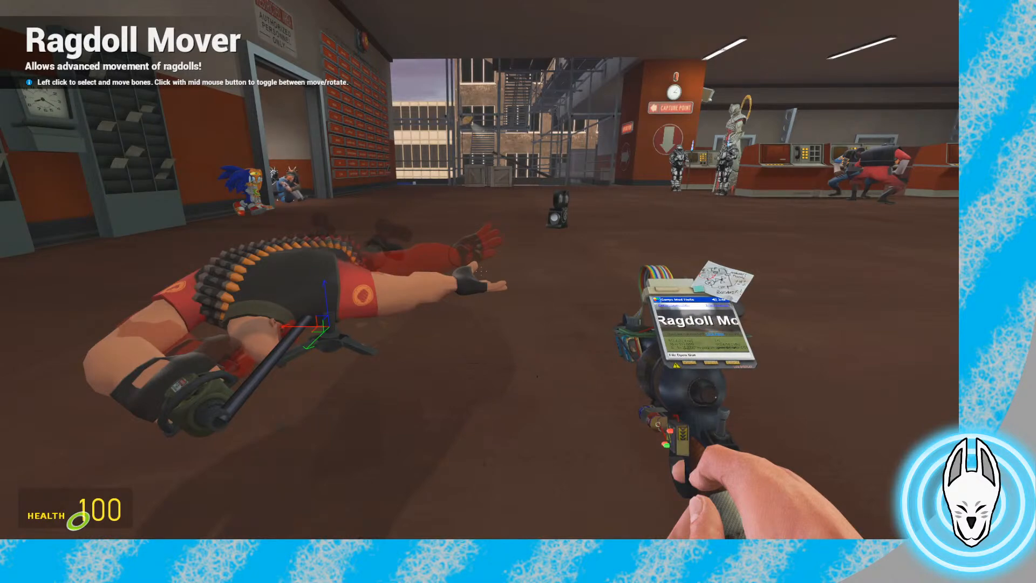
key(Down)
drag(184, 522, 323, 522)
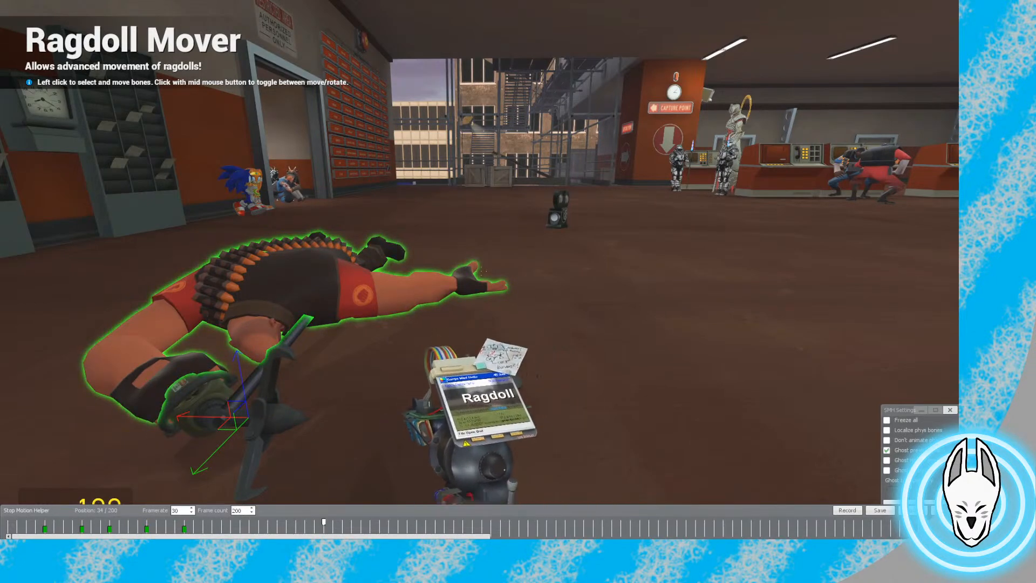
Return to frame 4, equip the Physics Gun, and view the Heavy's rope and hook from the side
click(45, 521)
key(c)
key(1)
key(1)
key(1)
click(481, 270)
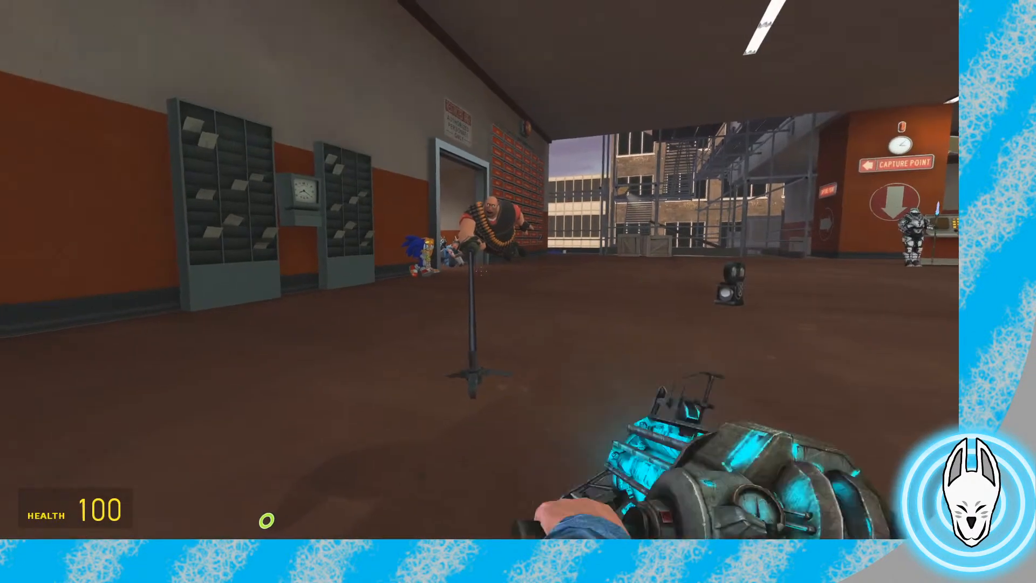
key(a)
key(c)
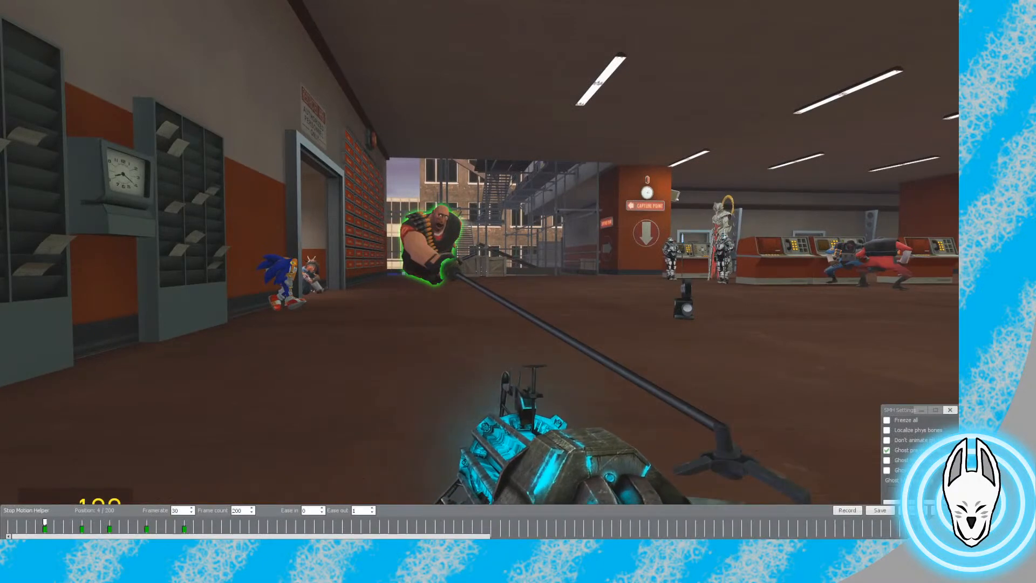
Record a keyframe at frame 4 for the grapple device in the Heavy's hand and set its ease out to 1
right_click(452, 273)
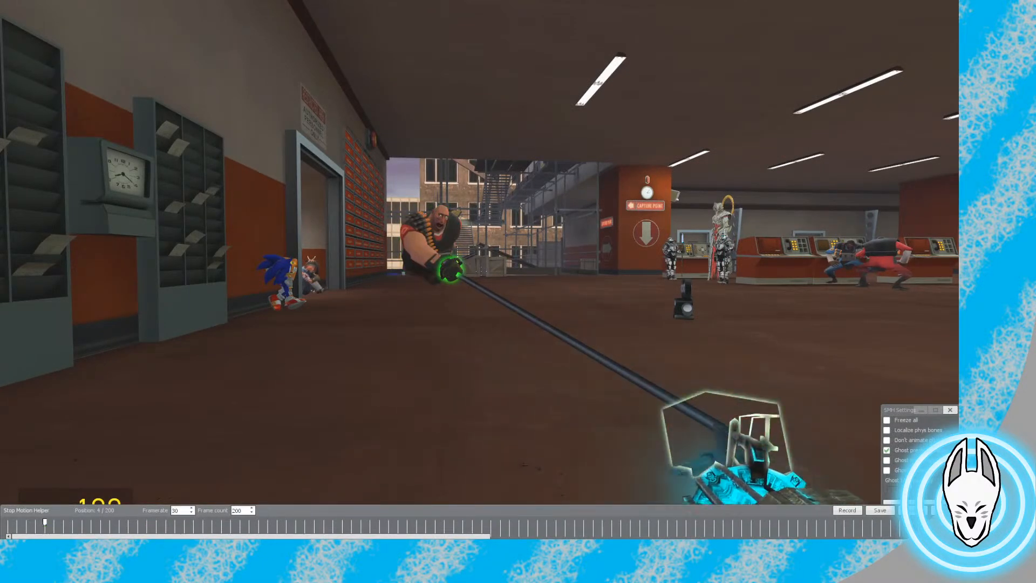
click(847, 510)
right_click(430, 243)
drag(451, 269, 451, 268)
key(BackSpace)
text(1)
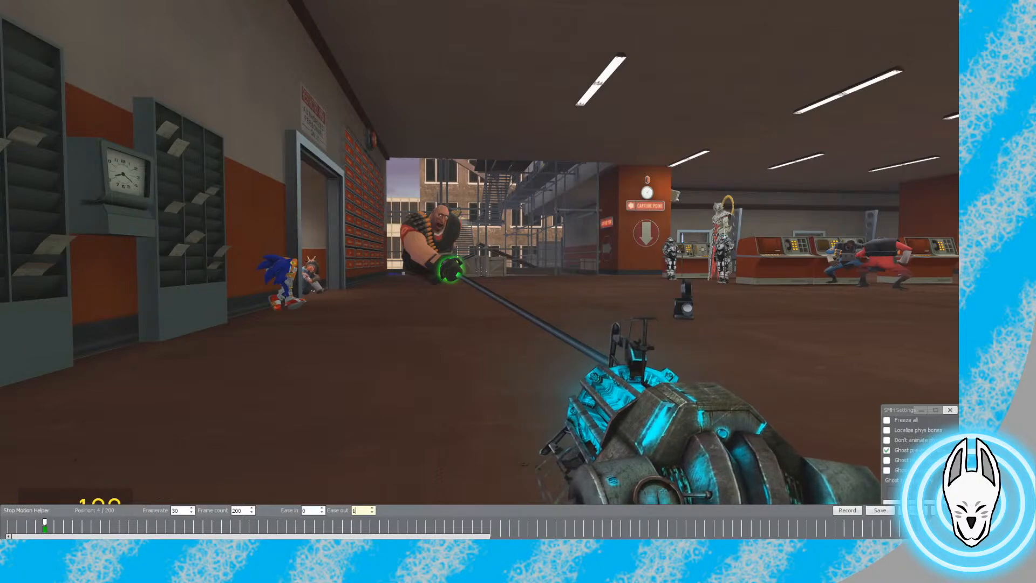
Use the Heavy's keyframe to go to frame 8 and place the grapple device by his hand there
right_click(430, 241)
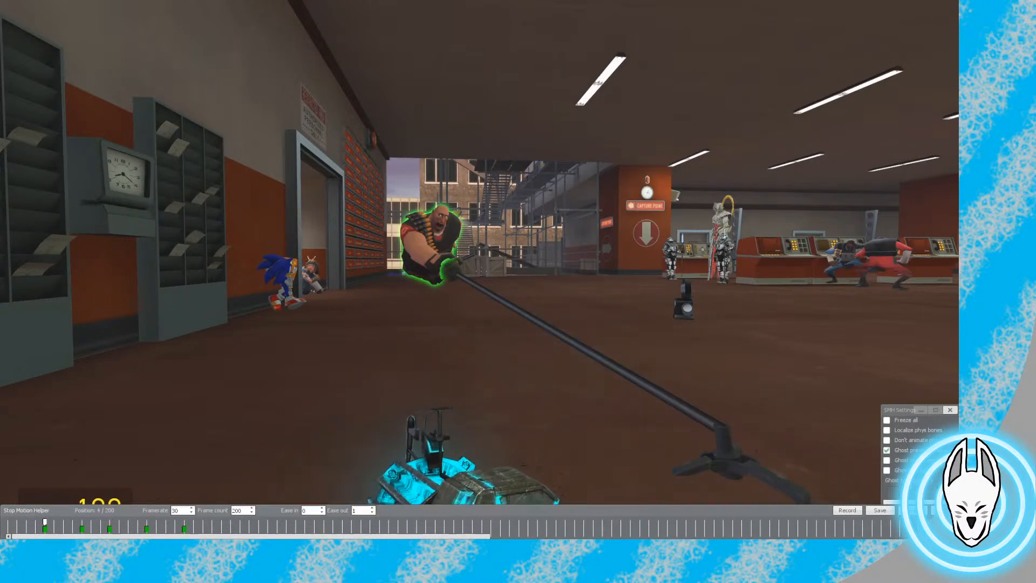
click(82, 523)
key(c)
right_click(389, 286)
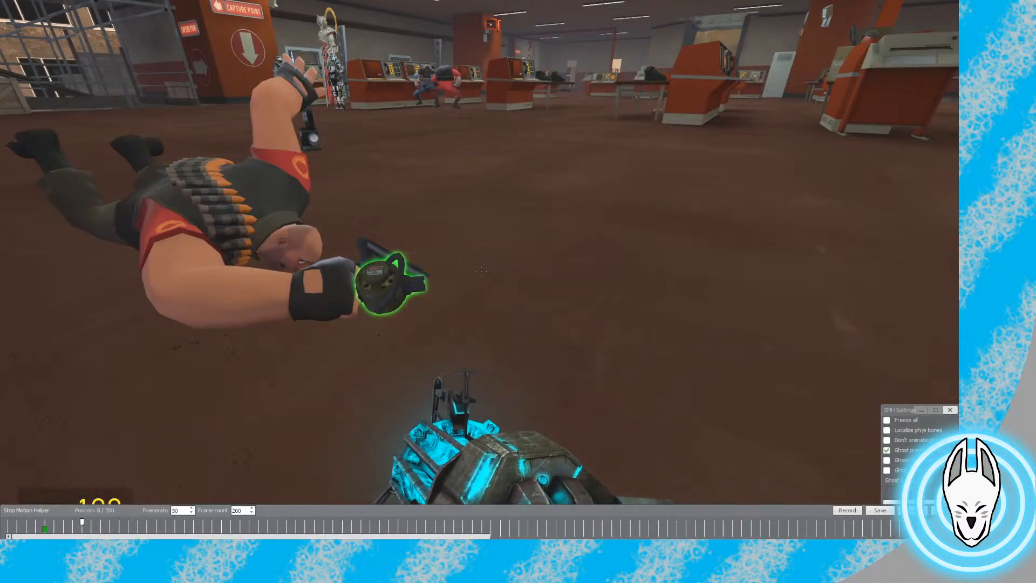
Rewind to frame 0, check the grapple device against the Heavy's falling pose, and return to frame 4
right_click(243, 237)
drag(82, 522, 8, 522)
key(c)
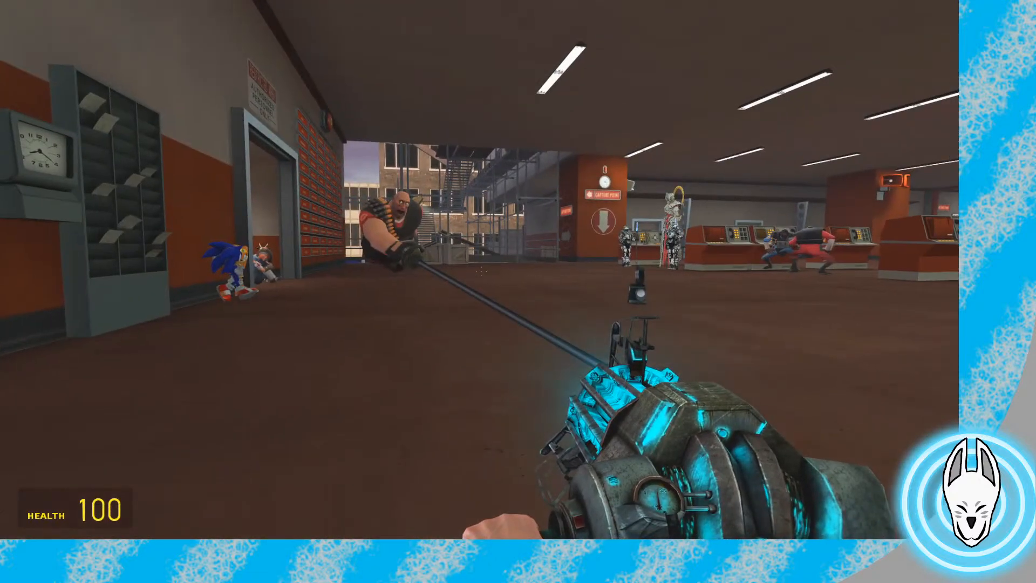
key(Up)
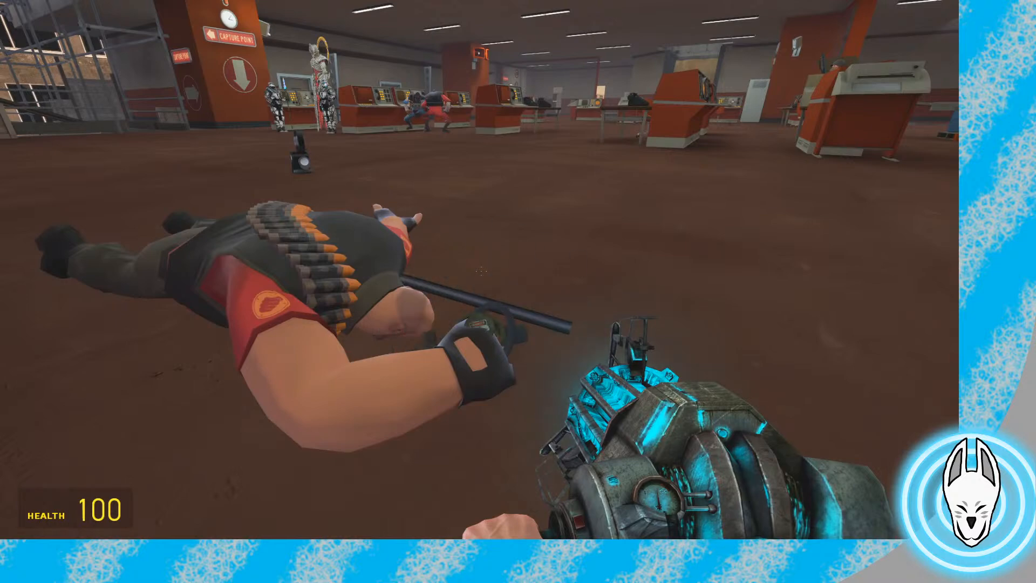
key(c)
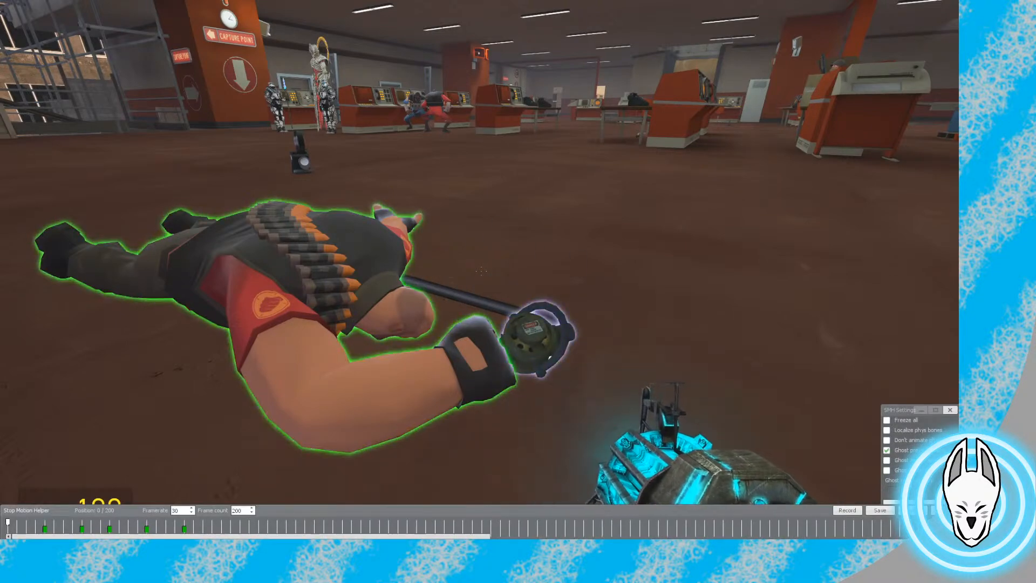
right_click(535, 335)
key(c)
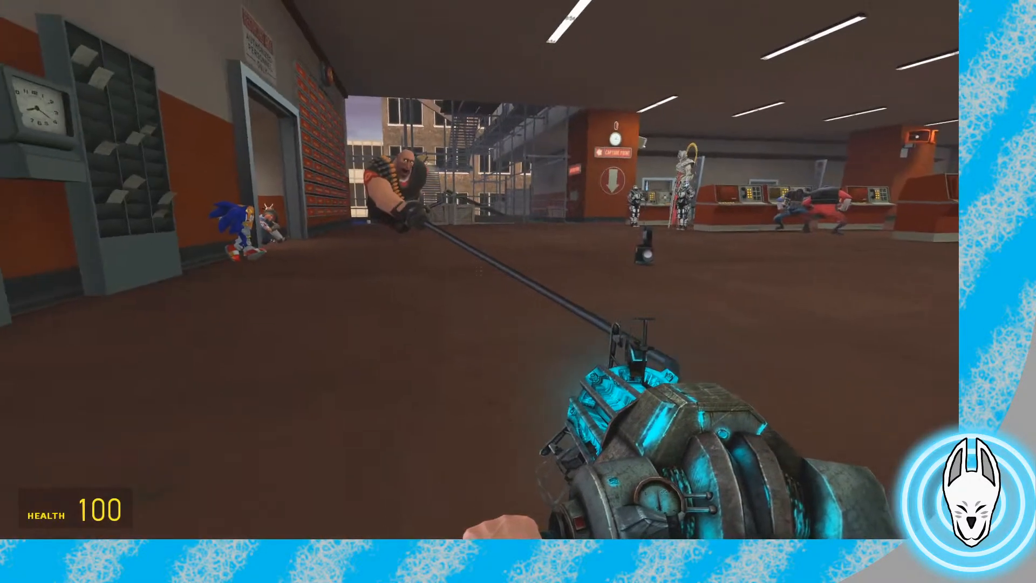
drag(480, 270, 480, 270)
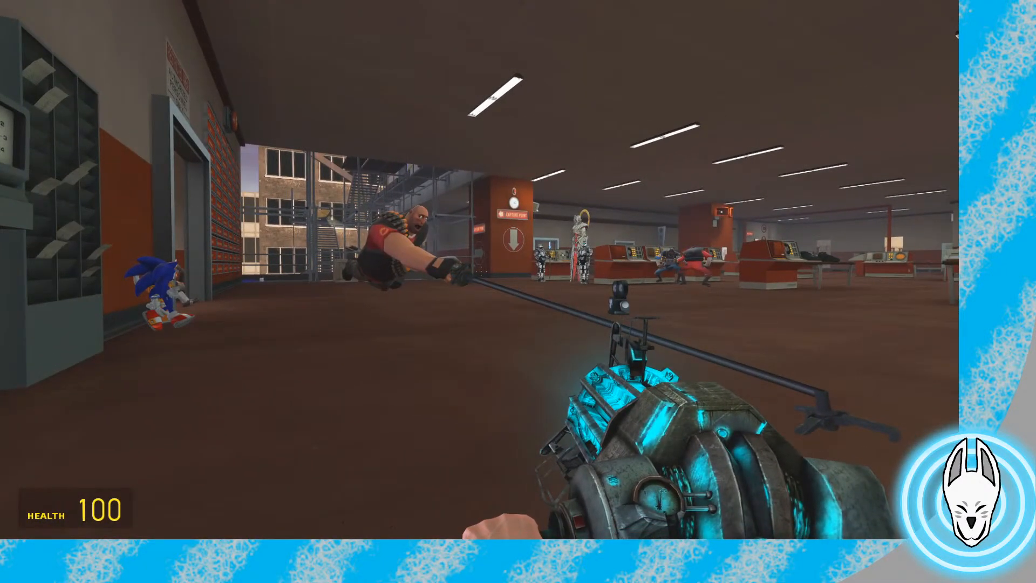
key(c)
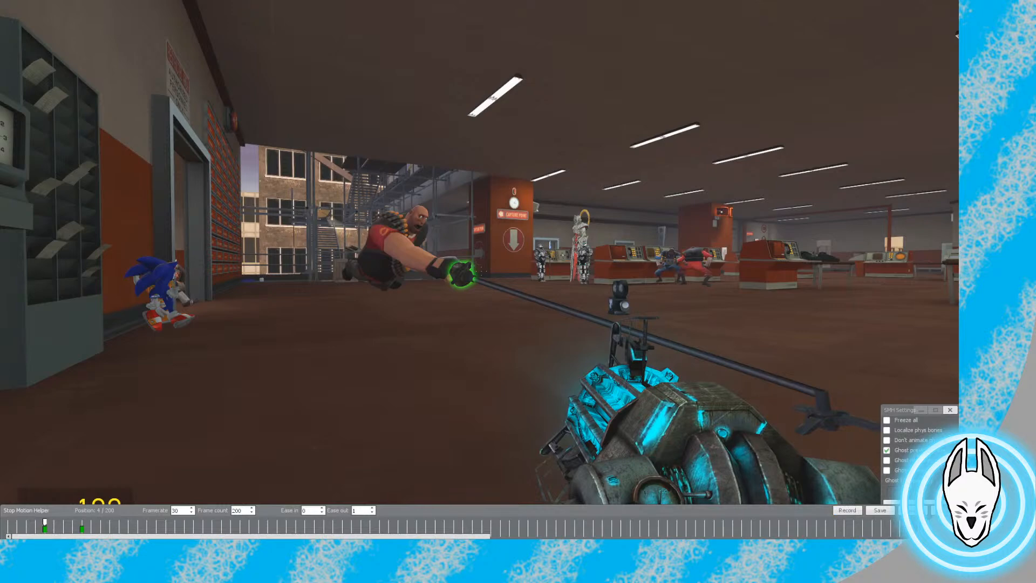
Advance to frame 8 and check the grapple device's fit in the Heavy's hand, adjusting its placement
key(Right)
key(Right)
key(Right)
key(Right)
key(c)
key(w)
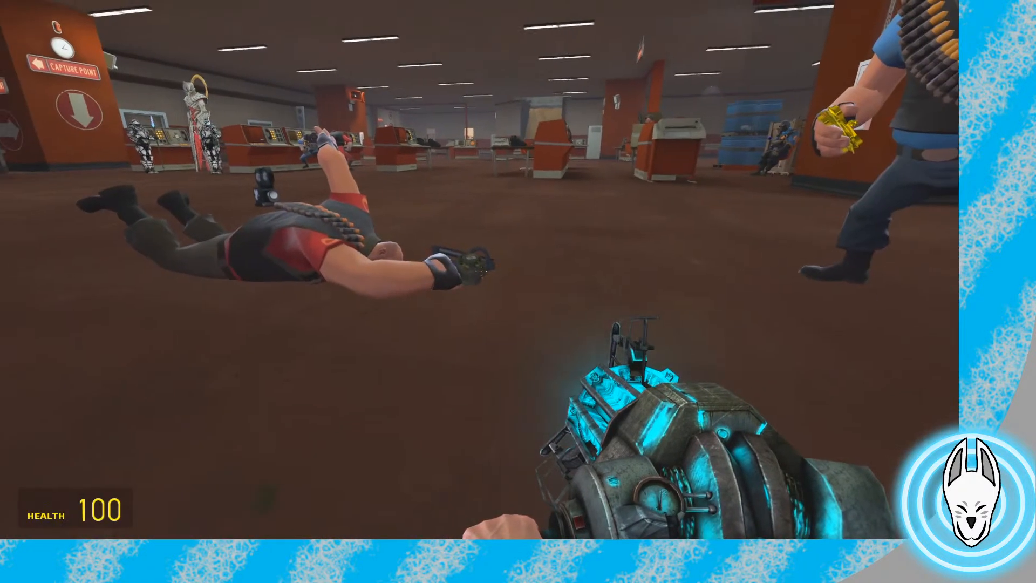
click(481, 270)
key(c)
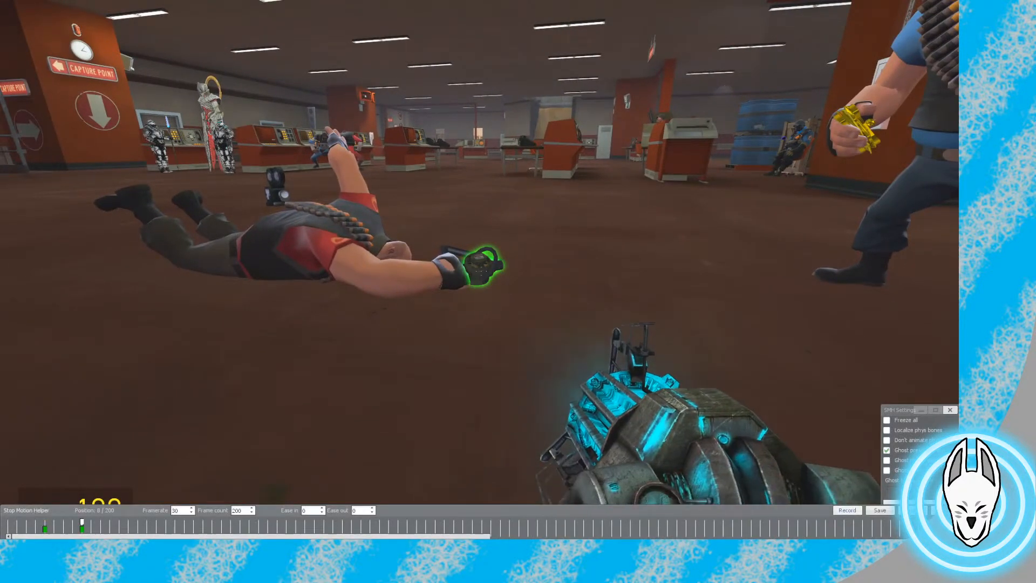
Move to the Heavy's keyframe at frame 11, fit the grapple device into his hand, and keyframe it there
right_click(346, 259)
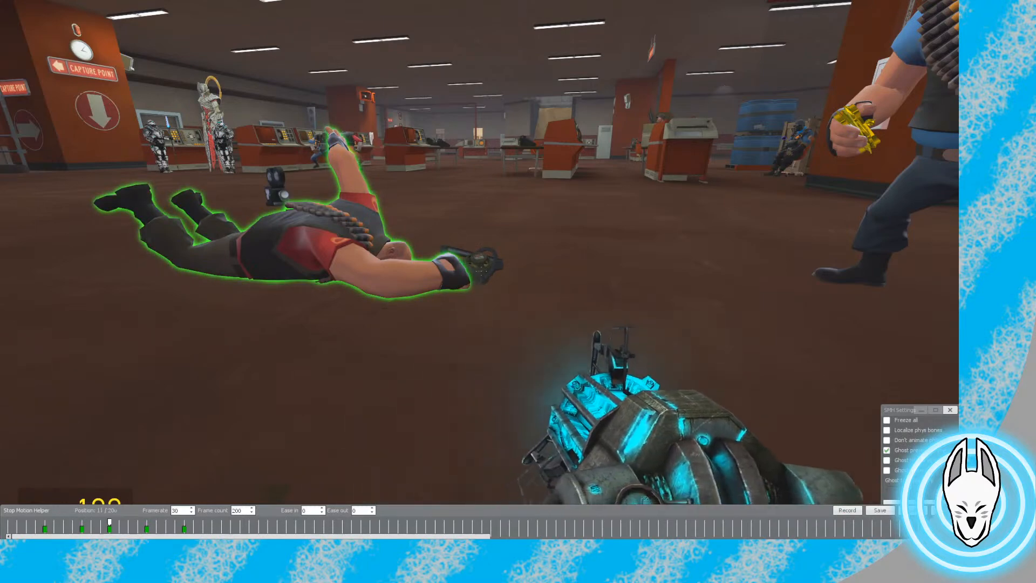
drag(82, 522, 110, 521)
key(c)
click(480, 270)
key(c)
right_click(492, 274)
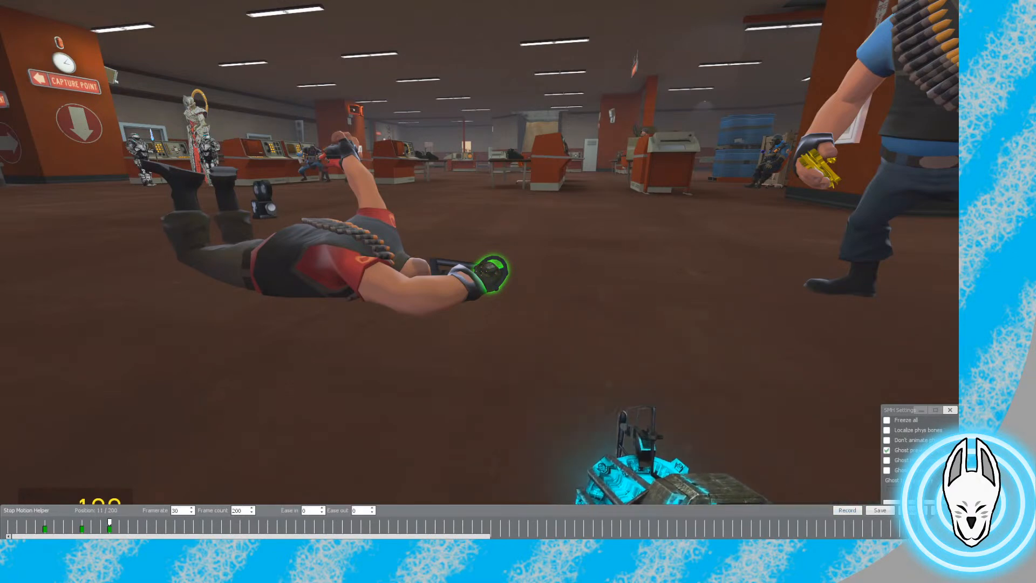
Go to the Heavy's keyframe at frame 15, move the grapple device back into his hand, and record a keyframe
right_click(518, 292)
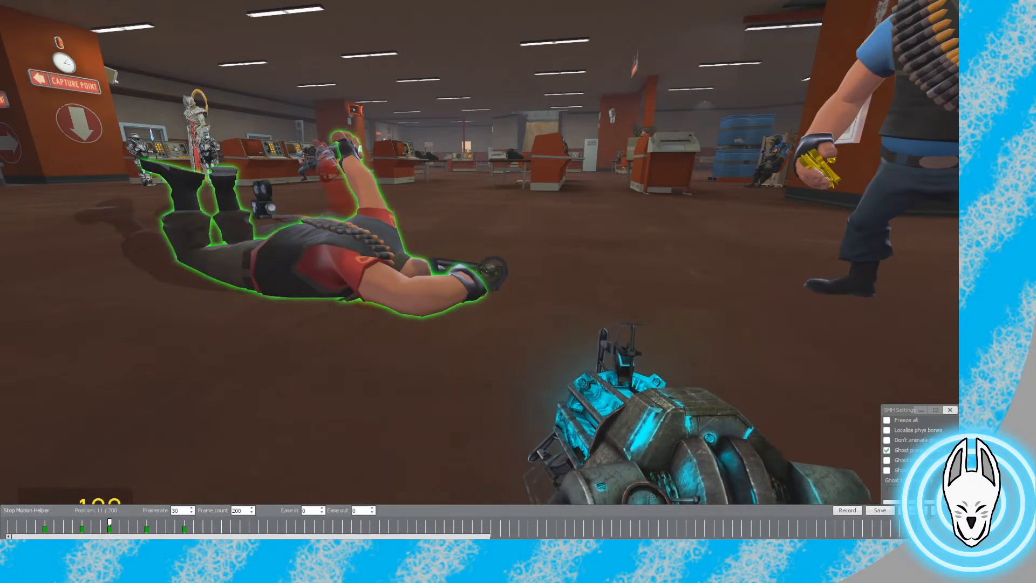
click(147, 524)
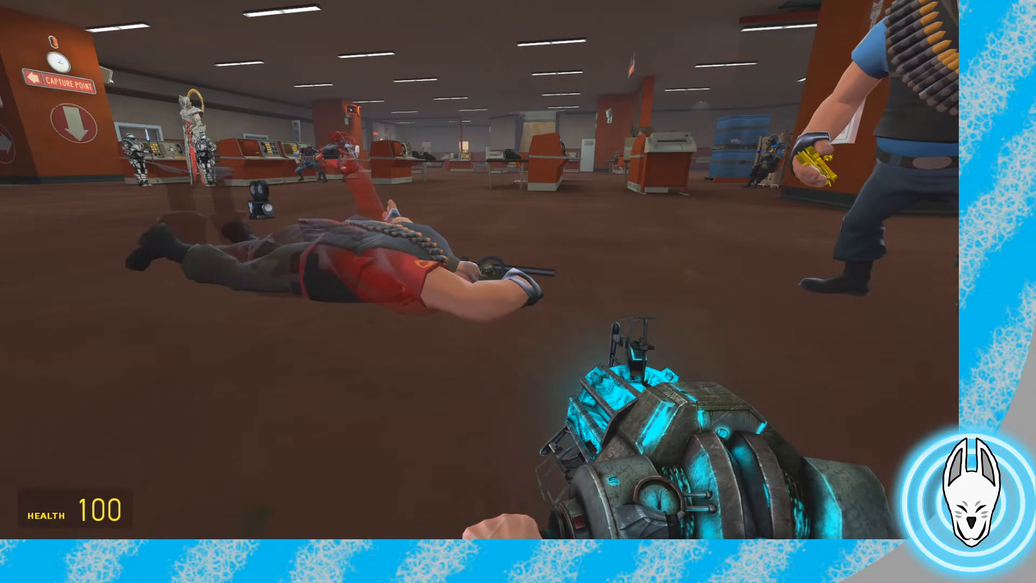
key(c)
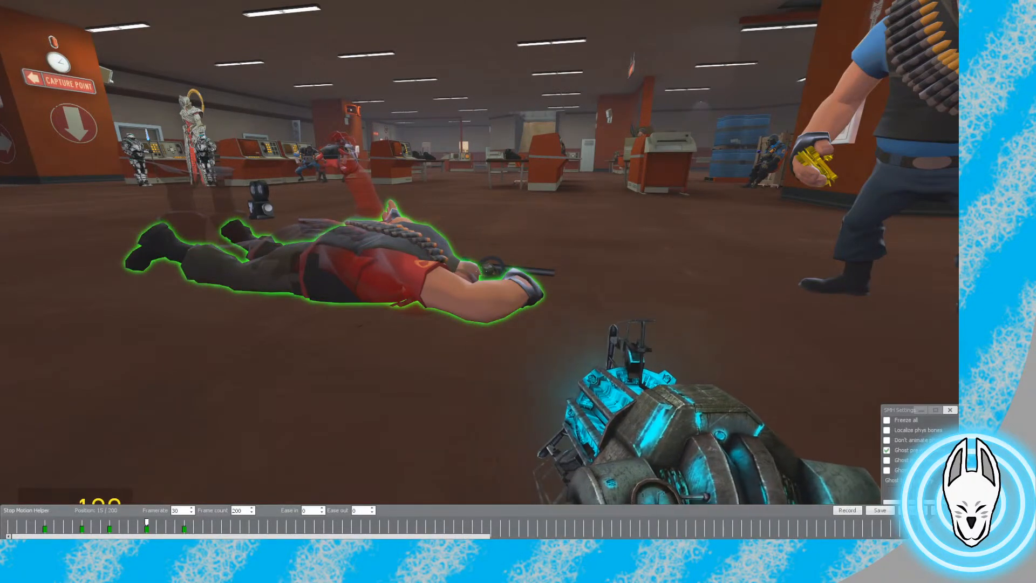
right_click(491, 268)
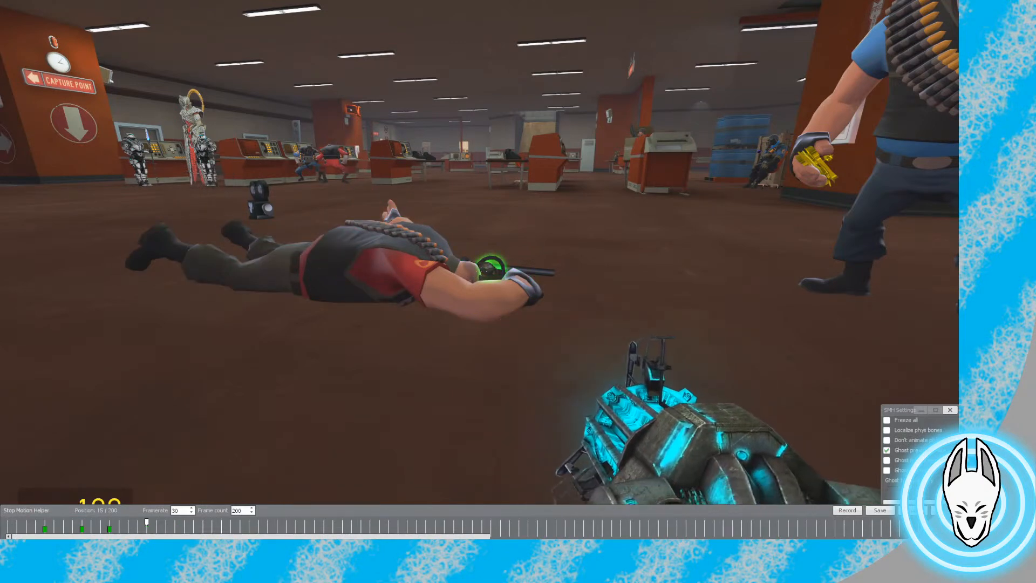
click(518, 292)
key(c)
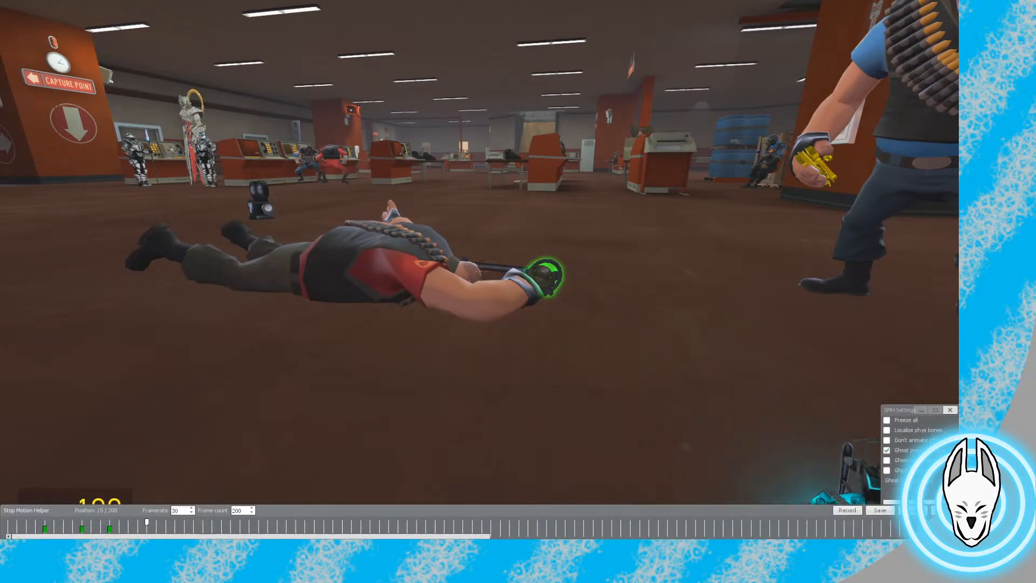
click(847, 510)
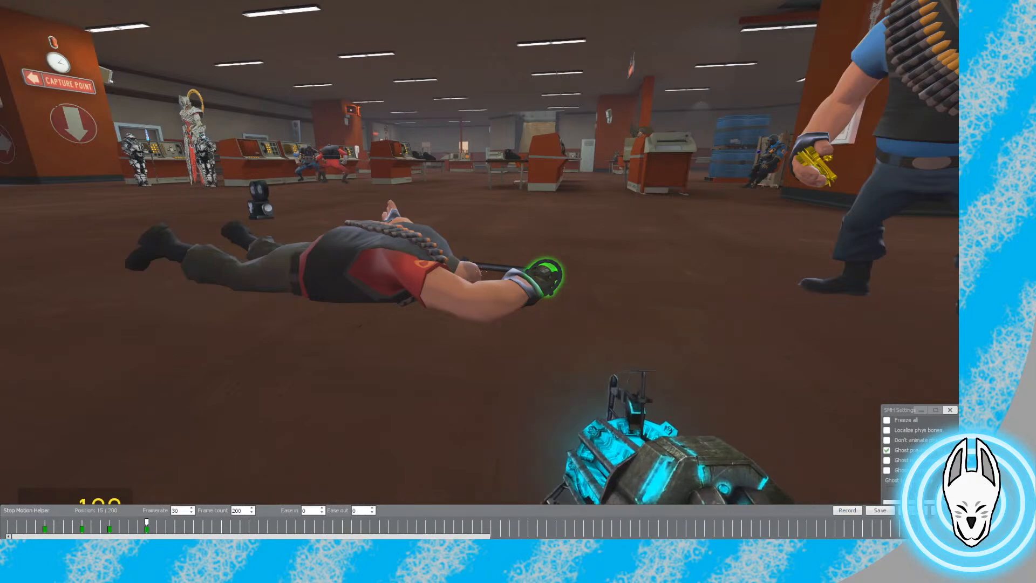
Fit the grapple device to the Heavy's hand at frame 19, record its keyframe, and open its ease in value for editing
right_click(432, 286)
click(184, 522)
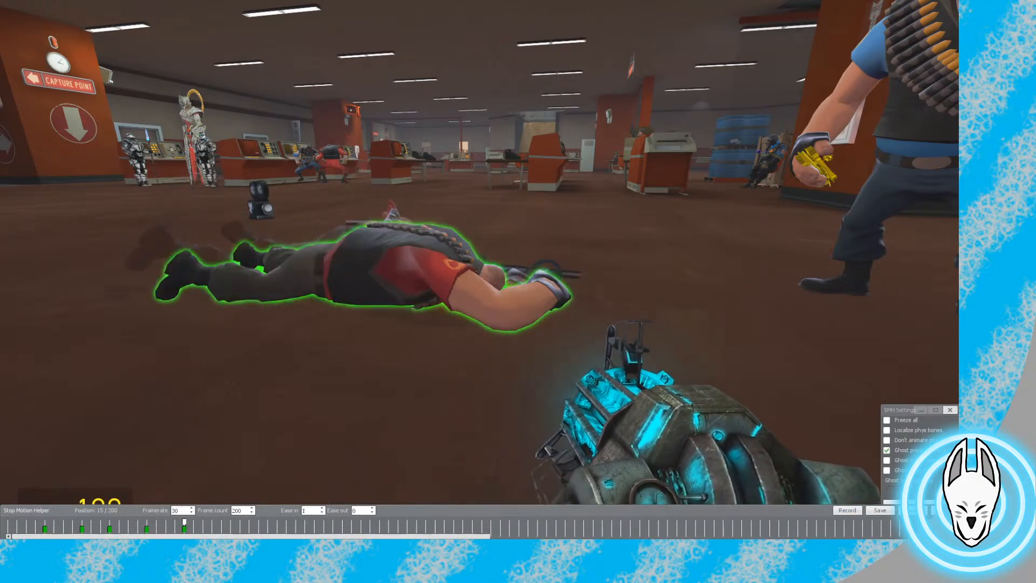
click(518, 291)
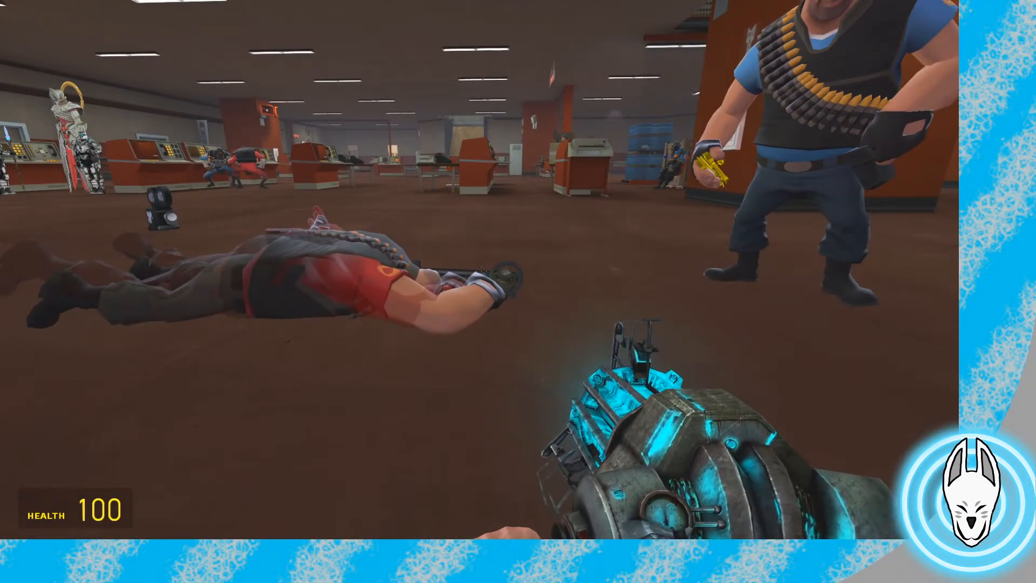
key(c)
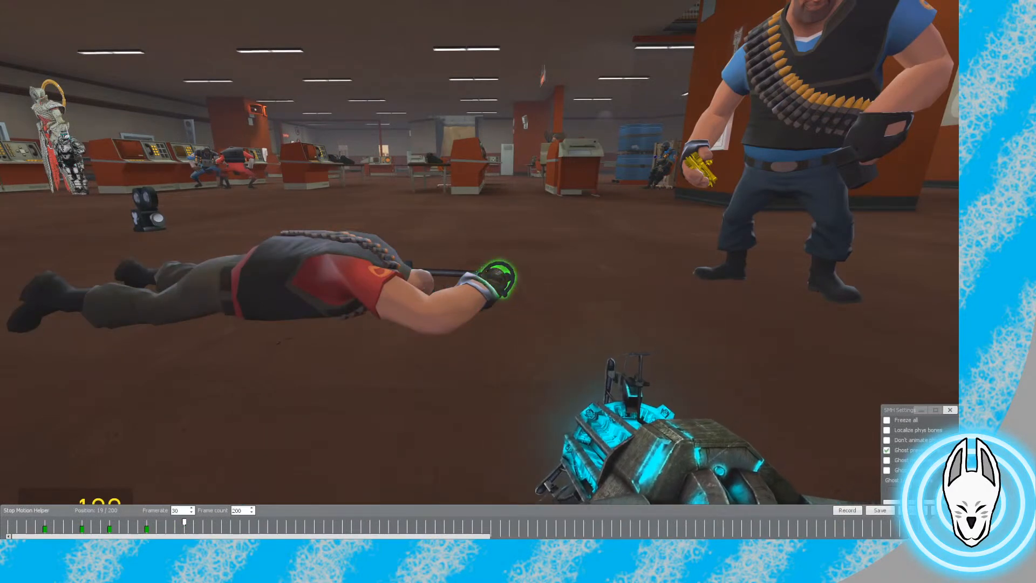
click(847, 510)
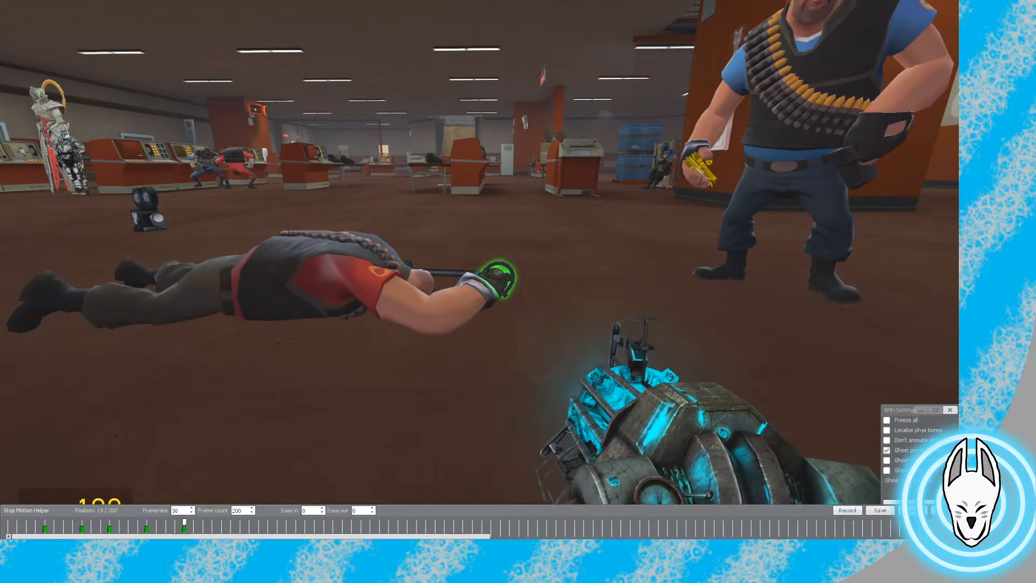
click(309, 510)
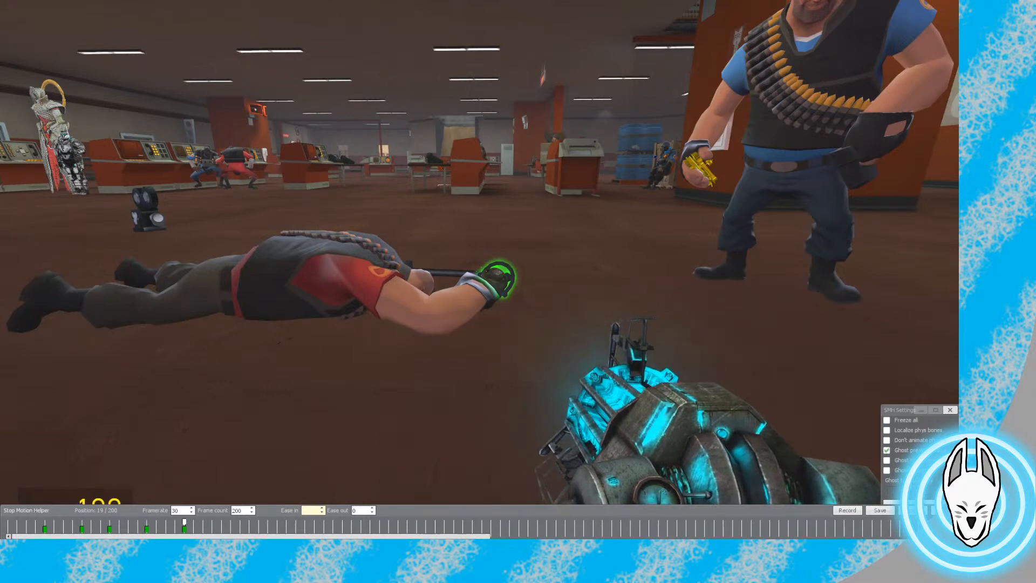
Move to frame 34, view the Heavy's hand from the side, and record a keyframe for the grapple device
drag(184, 523, 324, 522)
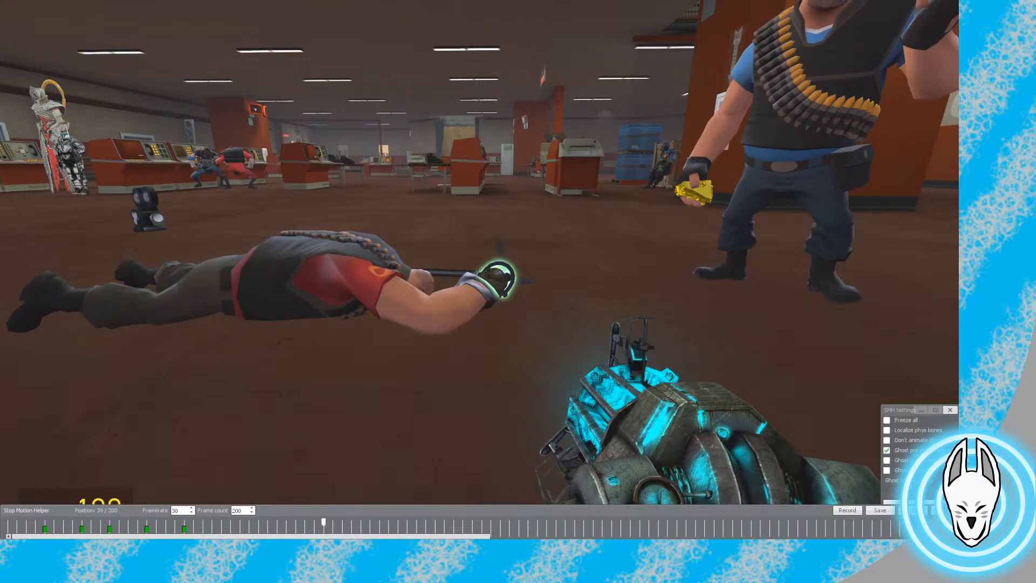
key(c)
key(w)
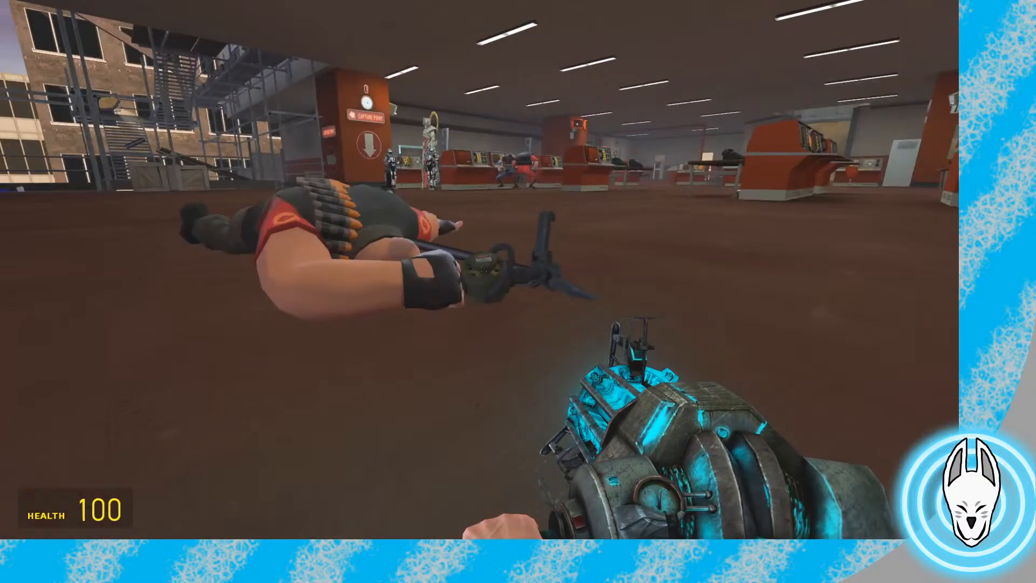
key(c)
click(847, 510)
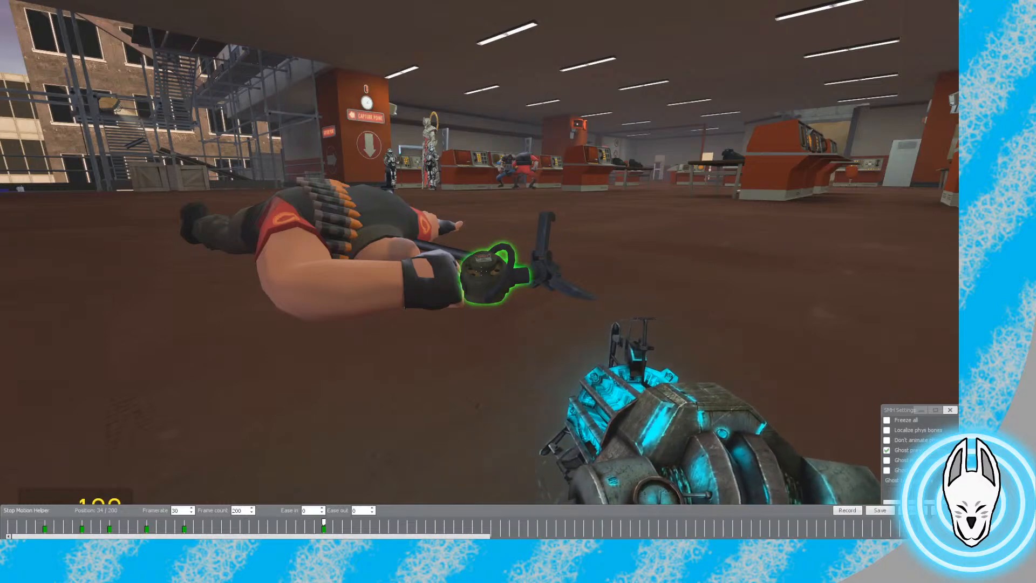
Advance to frame 35 and examine the grapple device in the Heavy's hand from several angles
key(Right)
key(c)
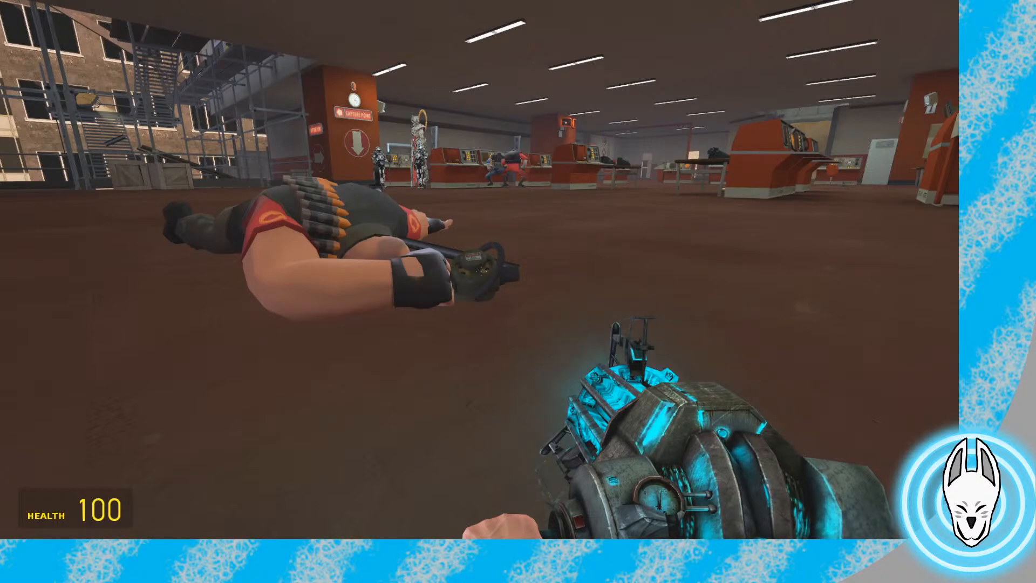
key(w)
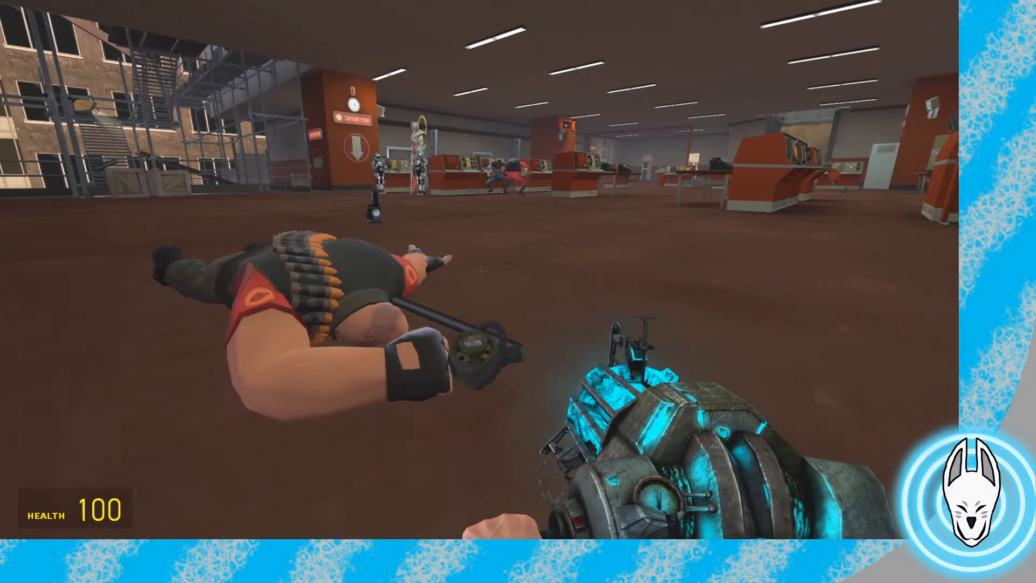
key(s)
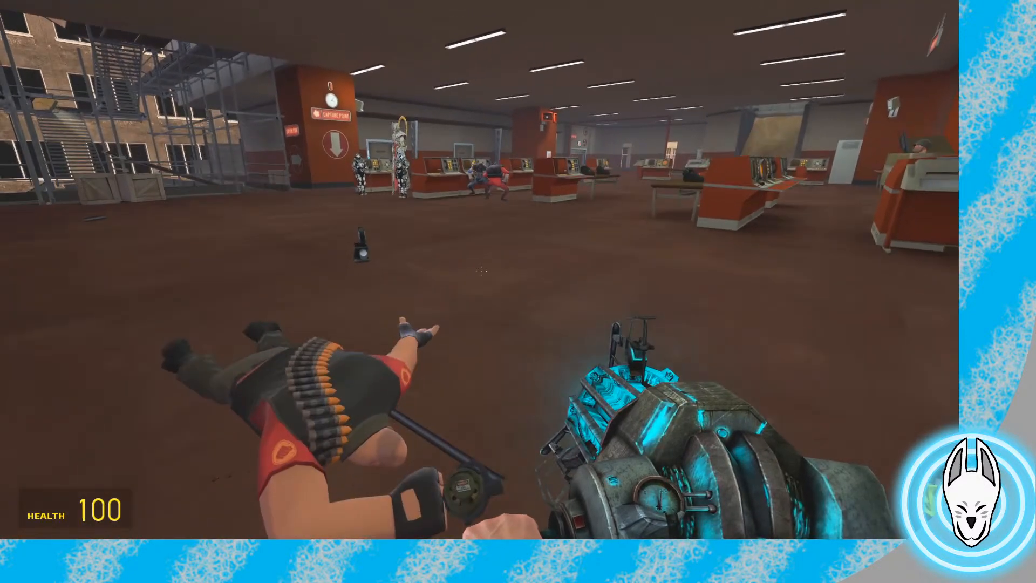
key(ctrl)
key(a)
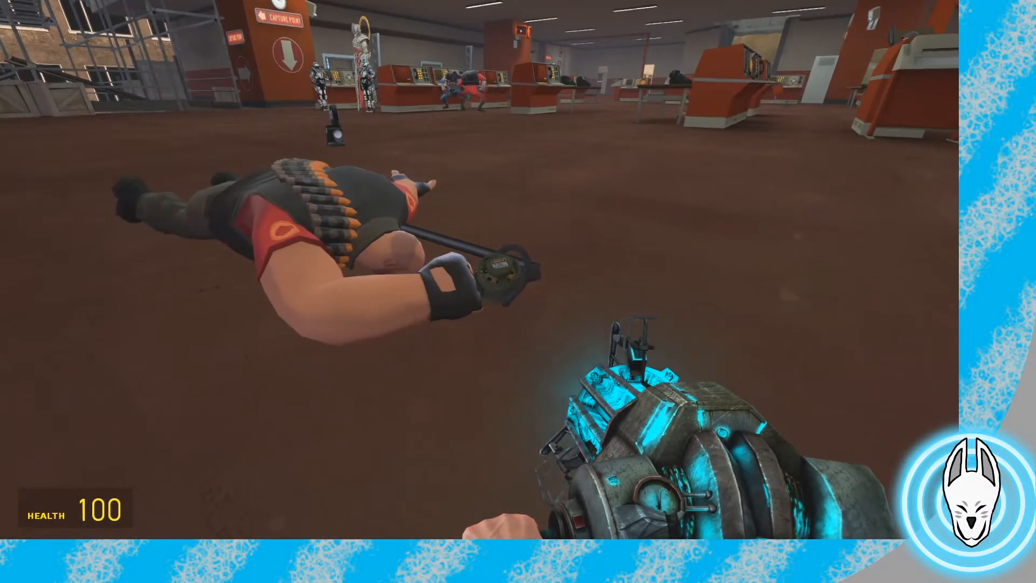
key(w)
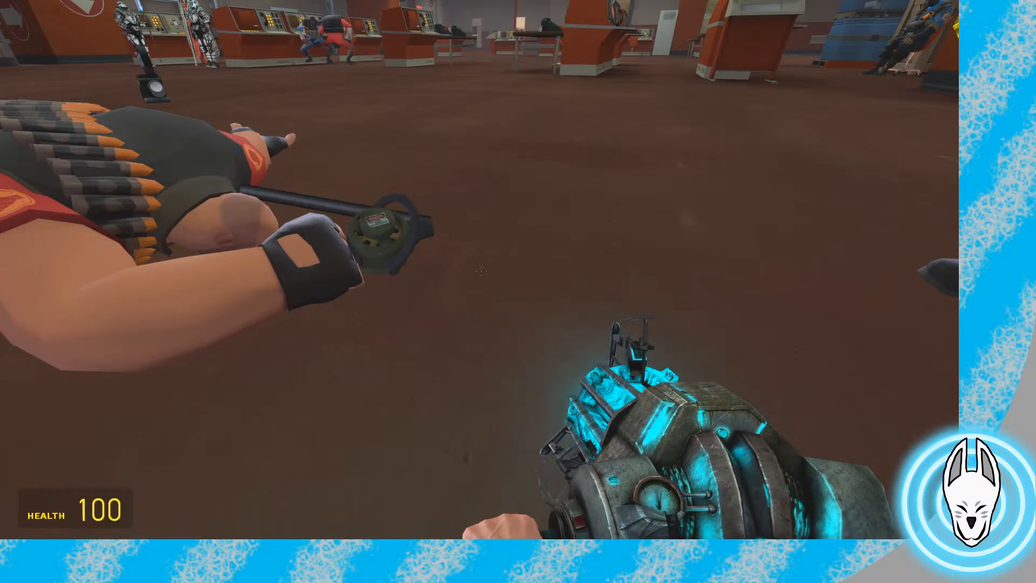
key(Down)
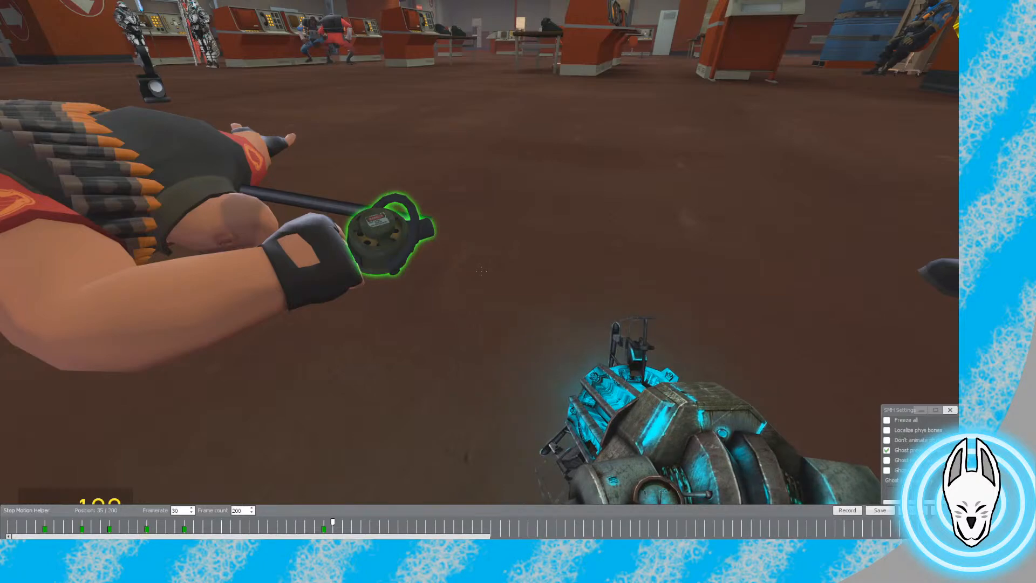
Switch to the Advanced Bone Tool and set the grapple device's vm_weapon_bone_3 scale to 1 on all axes
key(q)
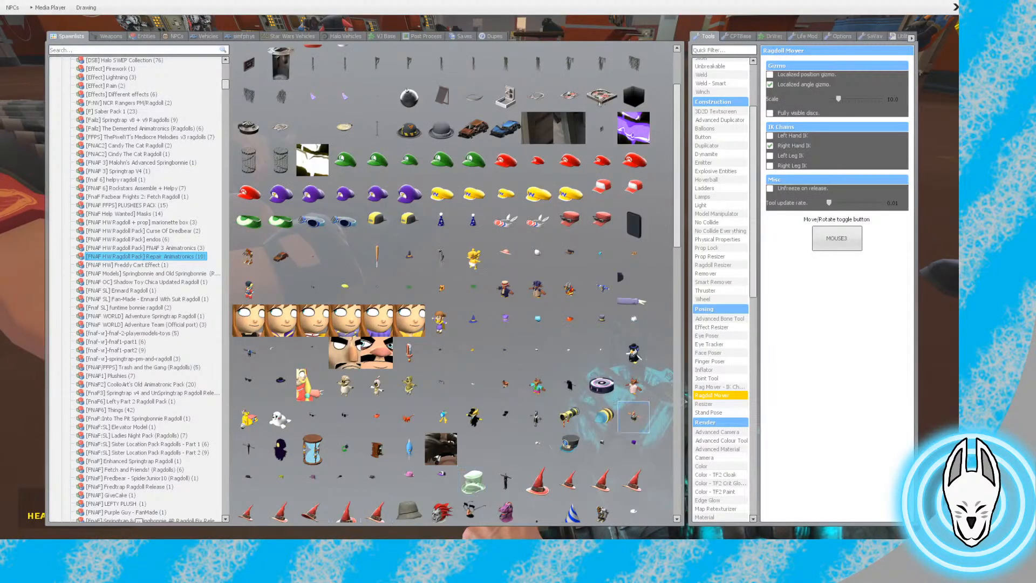
click(720, 318)
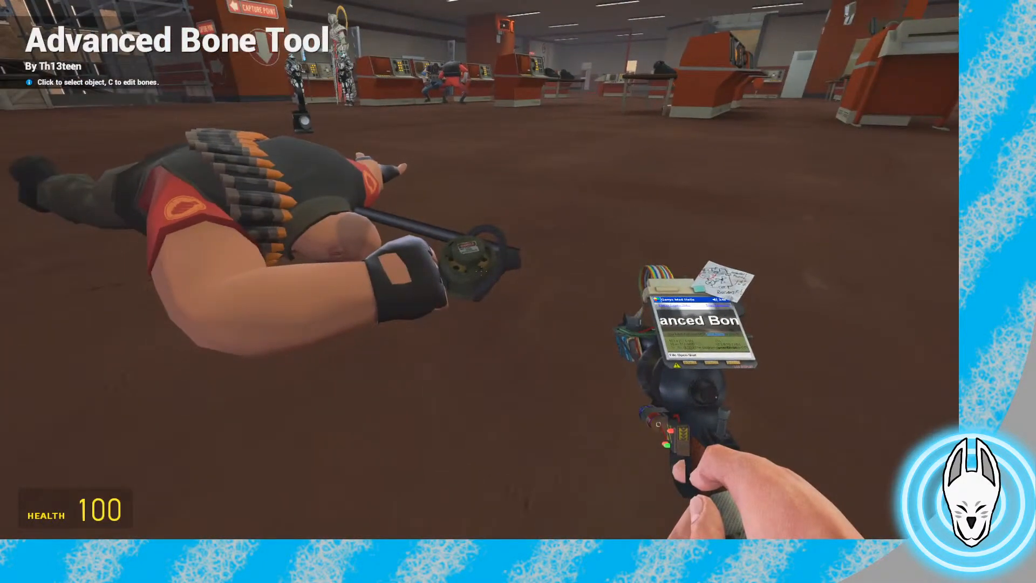
key(c)
key(c)
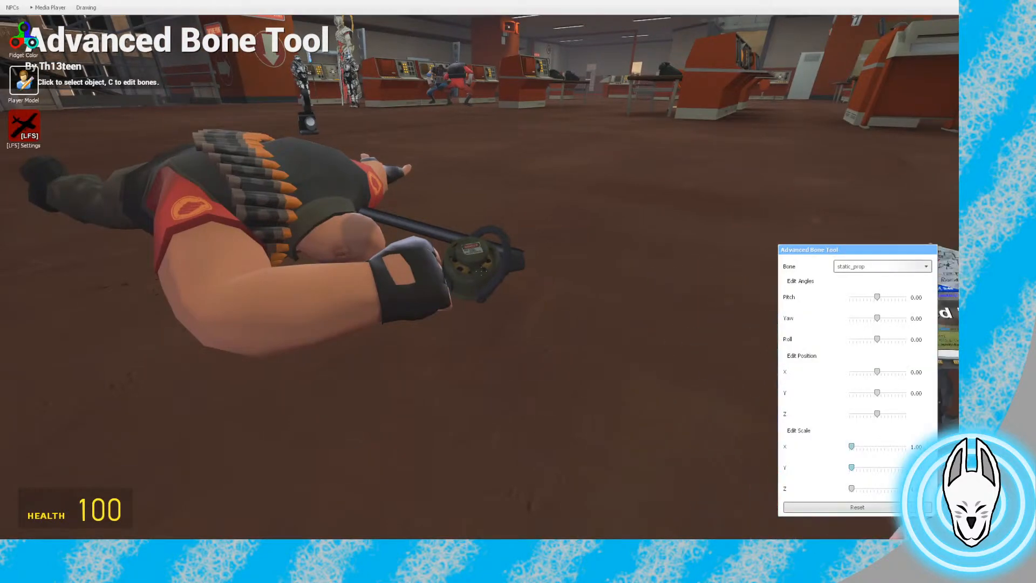
click(882, 266)
click(882, 301)
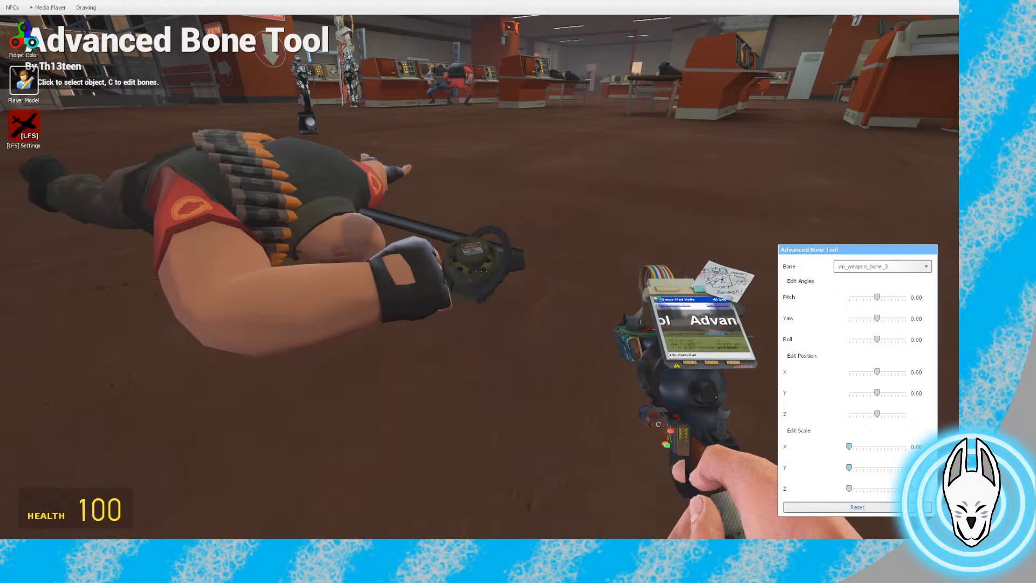
Set the X, Y and Z scale of the grapple device's vm_weapon_bone_4 to 1
click(882, 266)
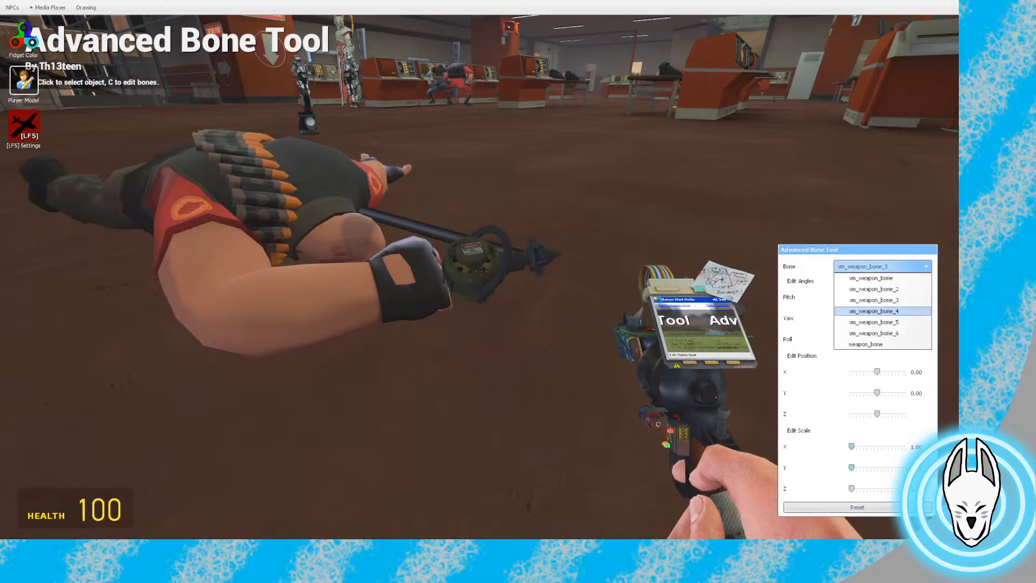
click(875, 311)
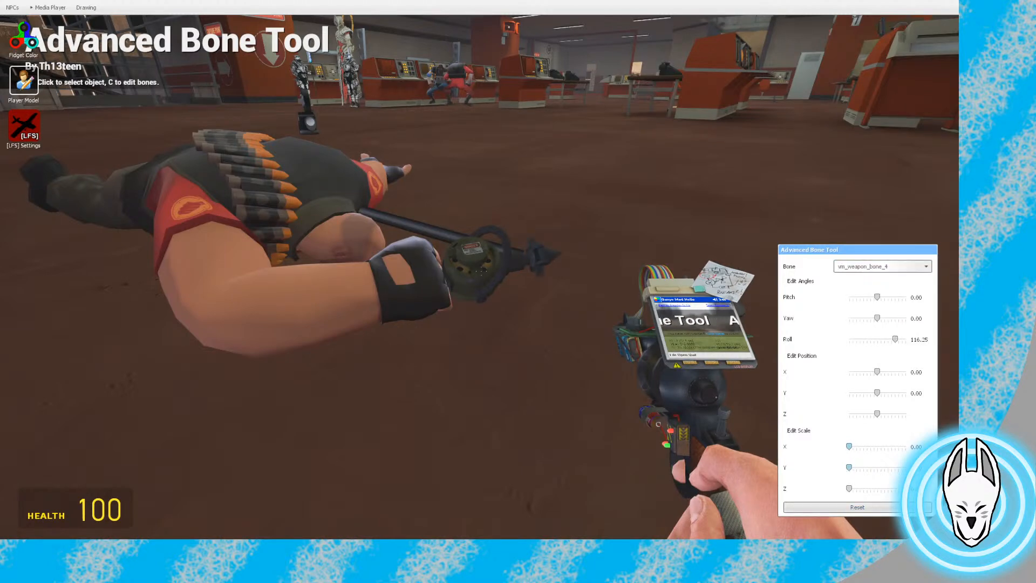
text(1)
text(1)
text(1)
Set the X, Y and Z scale of the grapple device's vm_weapon_bone_5 to 1
click(882, 266)
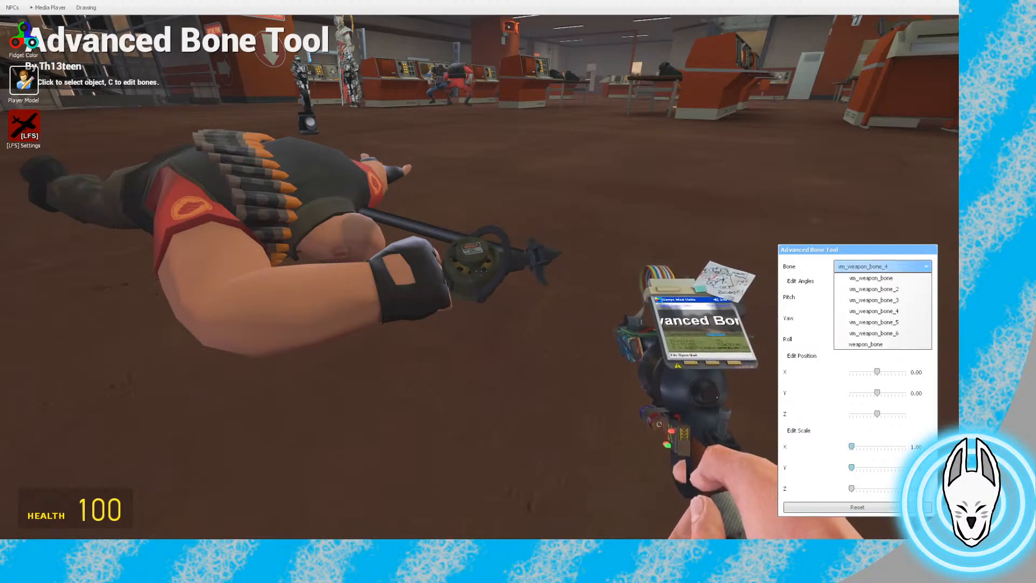
click(874, 322)
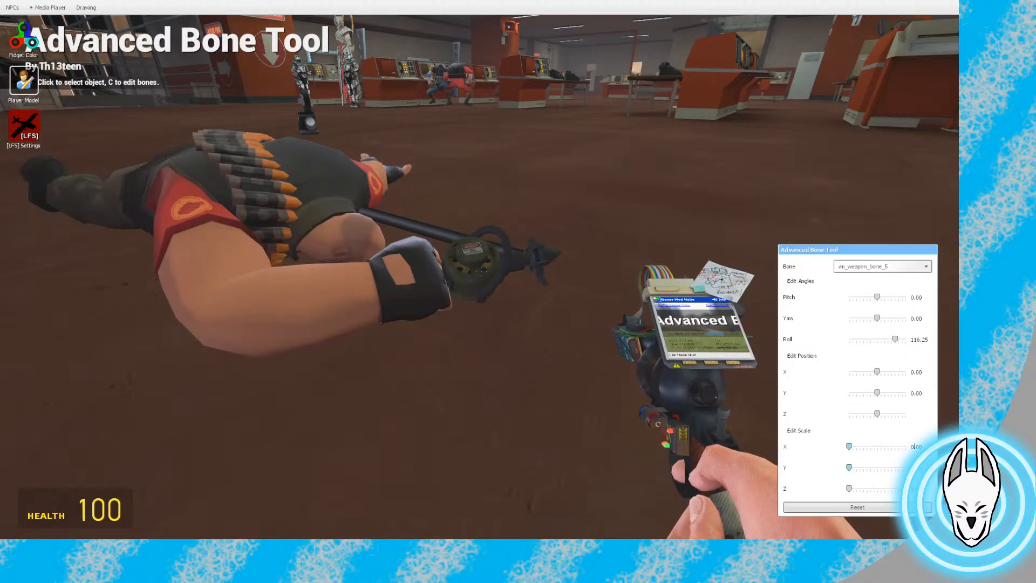
click(913, 447)
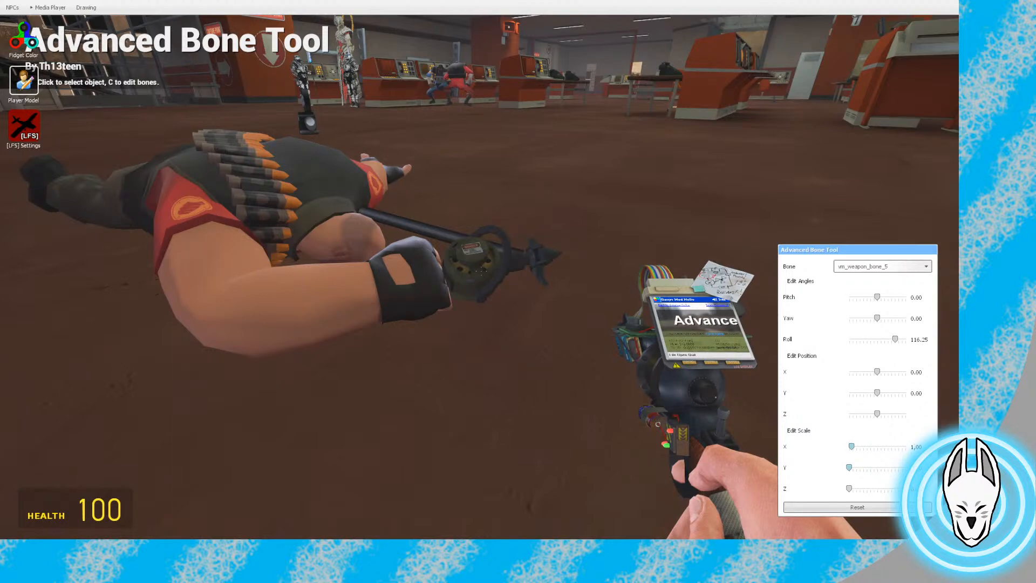
text(1)
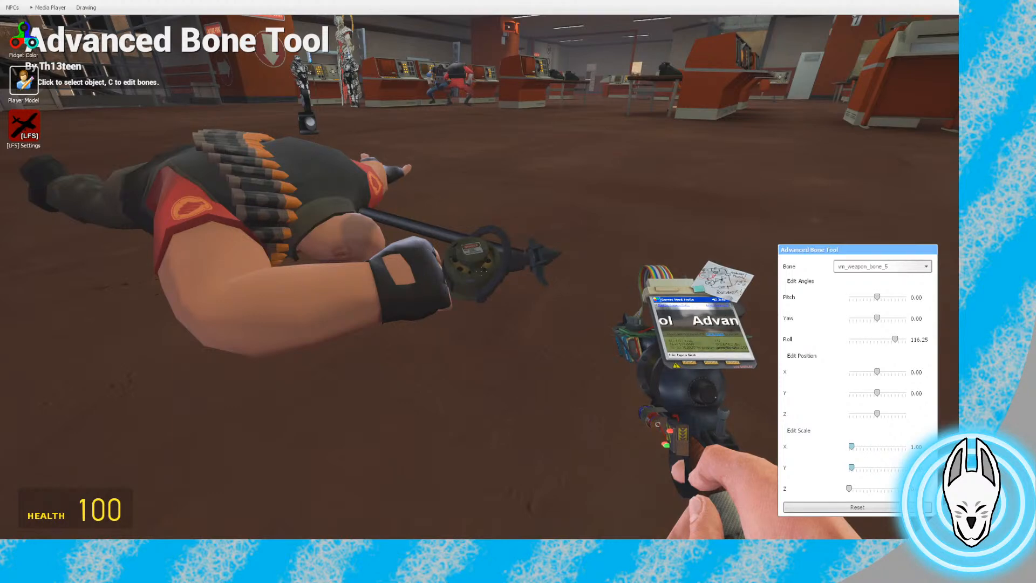
click(912, 489)
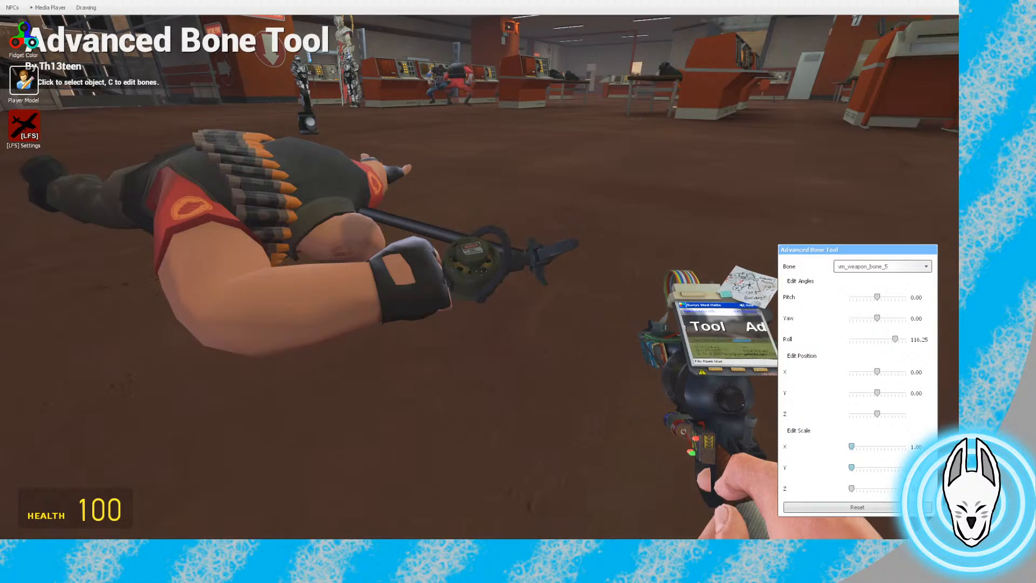
Set the X, Y and Z scale of the grapple device's vm_weapon_bone_6 to 1
click(883, 266)
click(874, 333)
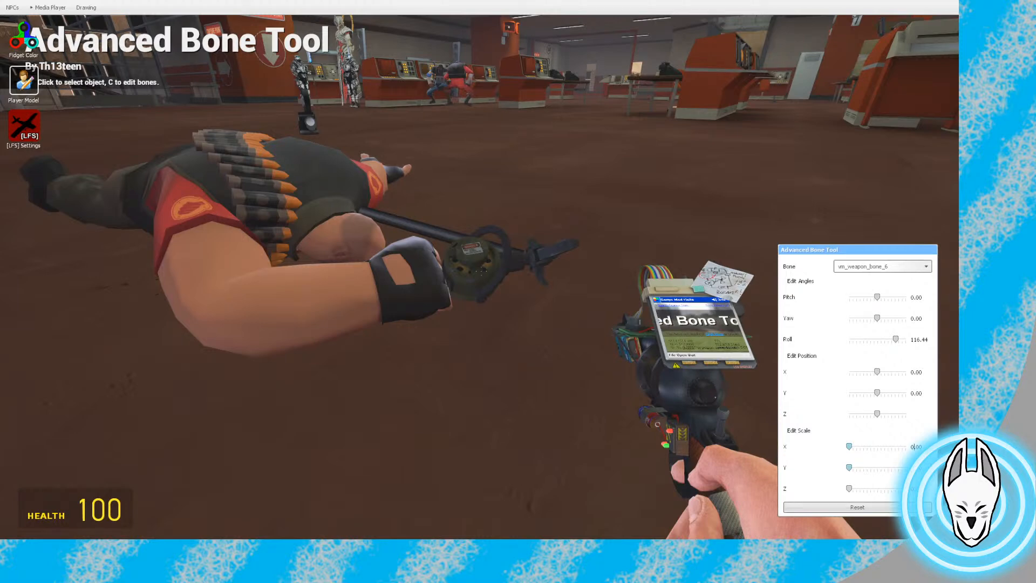
text(1)
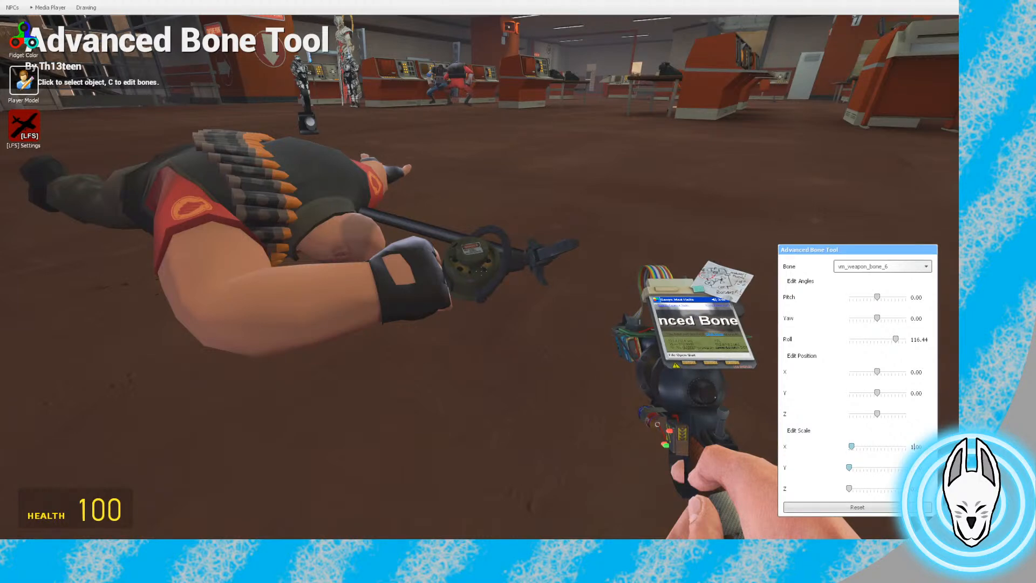
text(1)
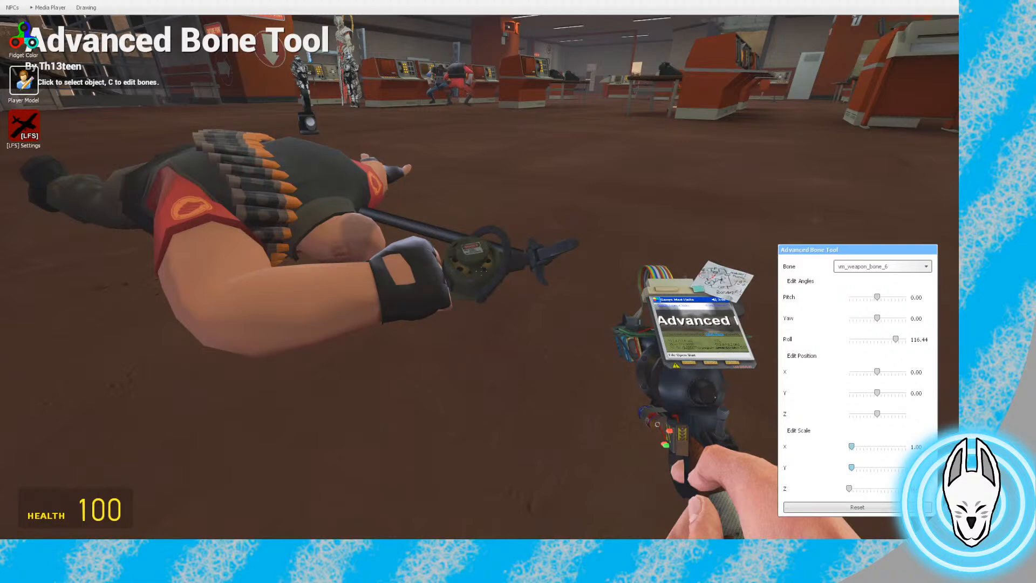
text(1)
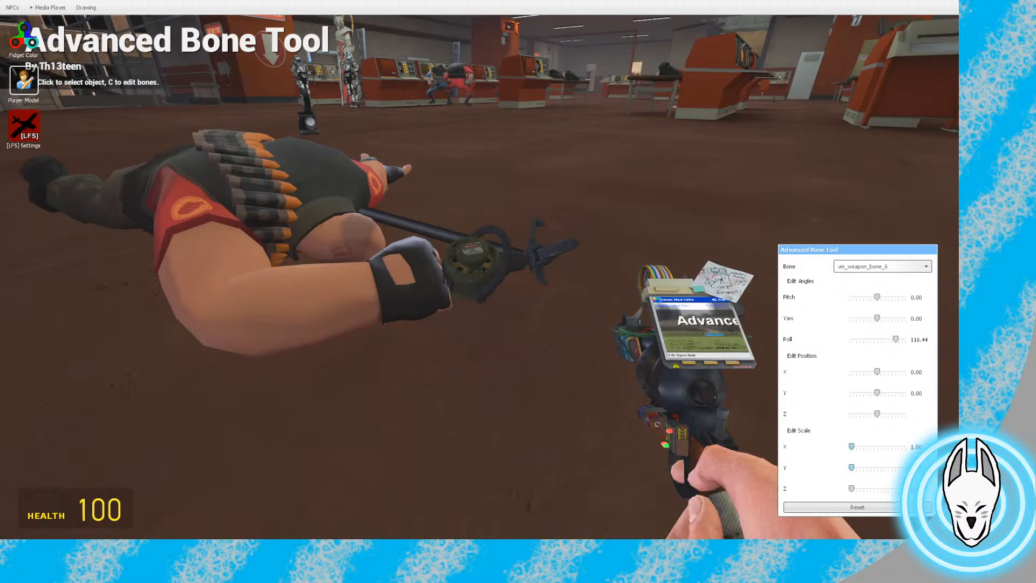
Adjust the roll of vm_weapon_bone_4 to 156.50 and inspect the hook's prongs on the grapple device
click(885, 266)
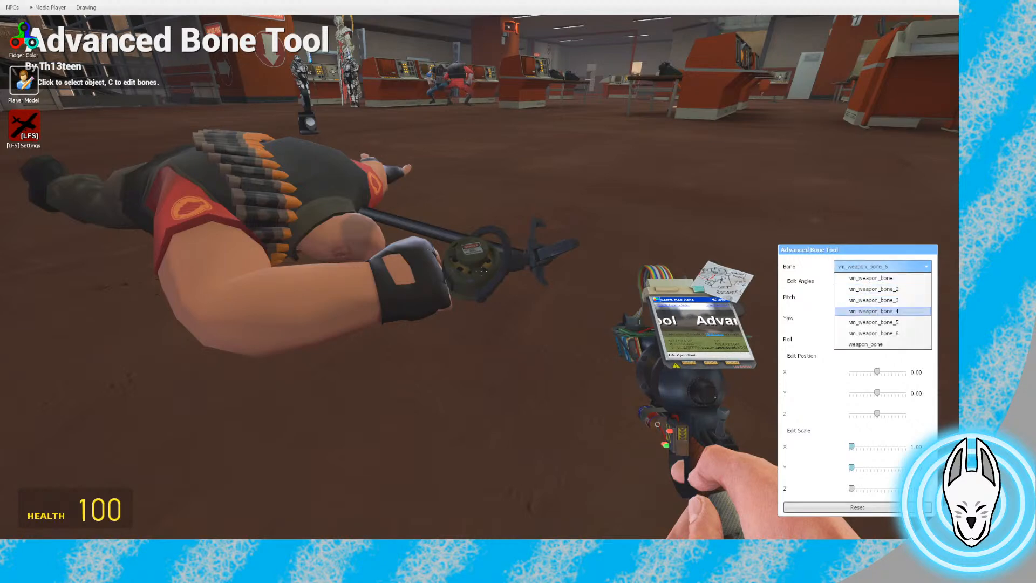
click(883, 311)
drag(815, 338, 822, 339)
key(w)
key(c)
key(d)
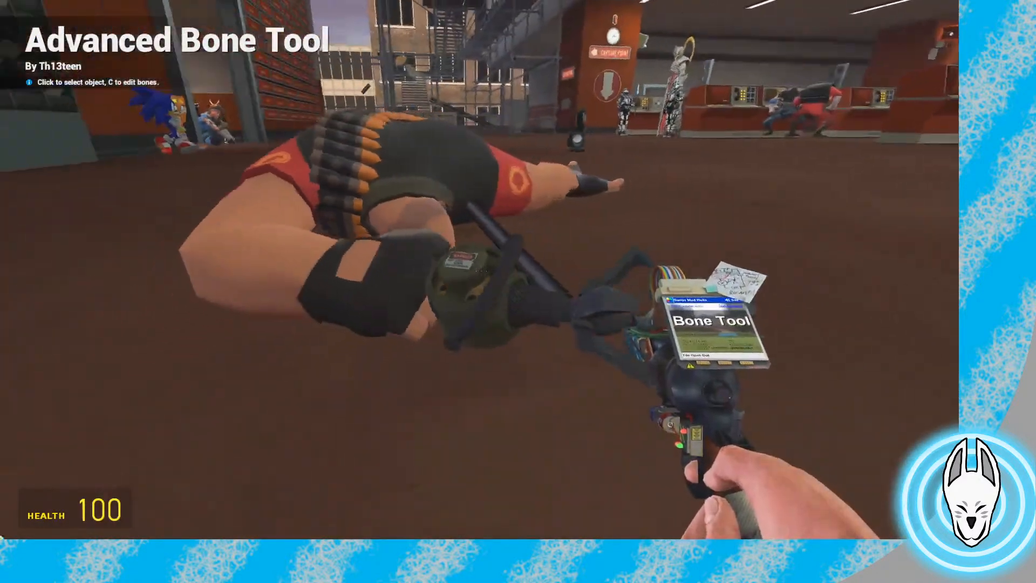
Record the grapple device's keyframe at frame 35 and compare its hook with the loose hook at frame 34
key(c)
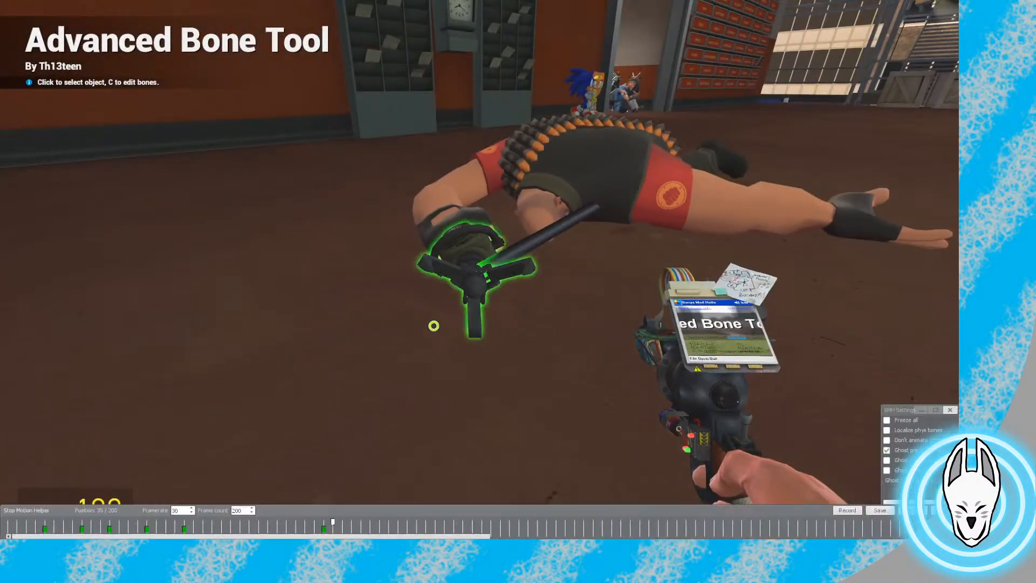
click(848, 510)
key(Left)
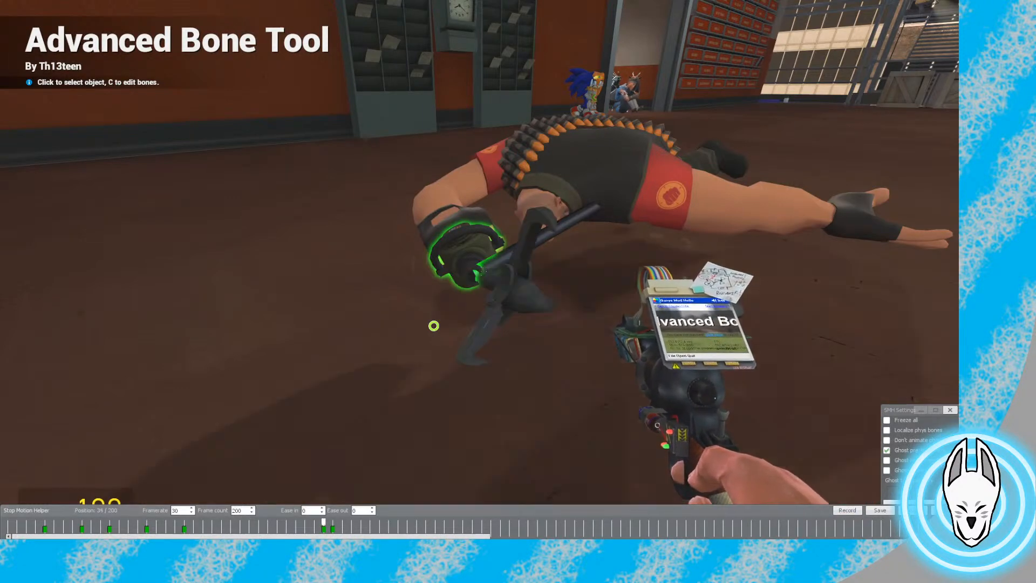
key(Right)
key(Left)
Return the timeline to the first frame and review the animation of both Heavies through the scene camera
drag(323, 522, 16, 522)
key(c)
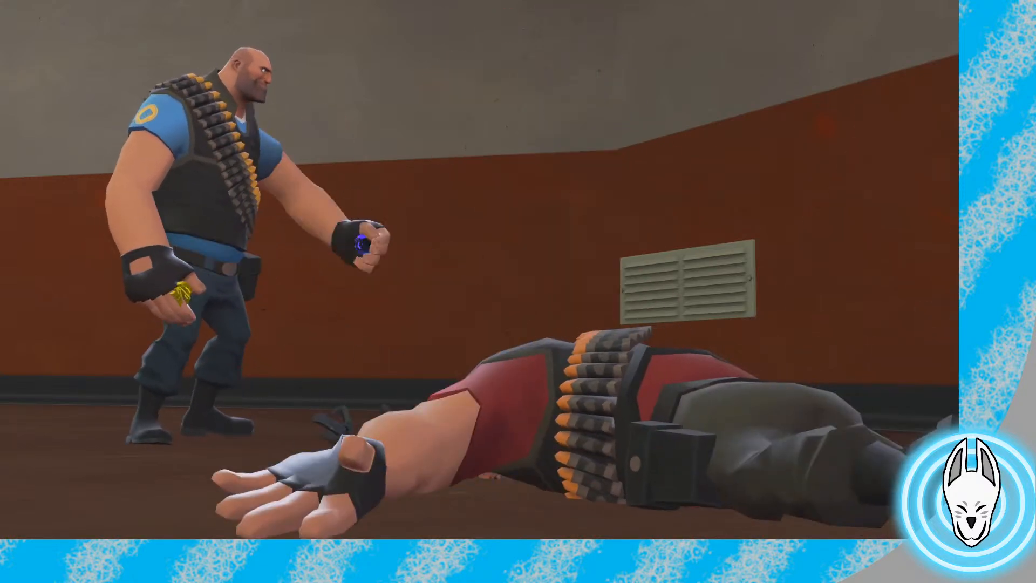
key(c)
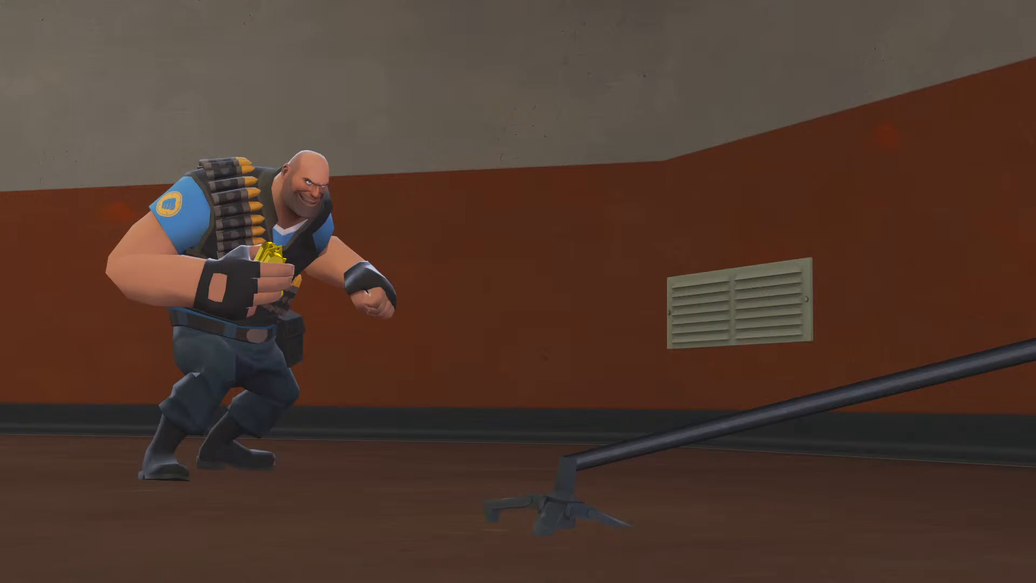
key(c)
key(Right)
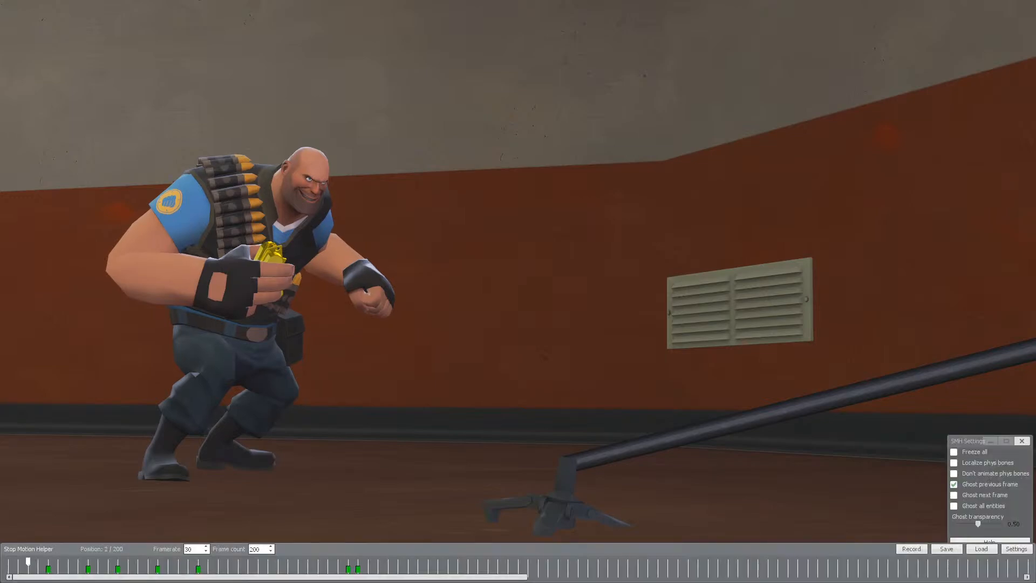
key(Left)
key(c)
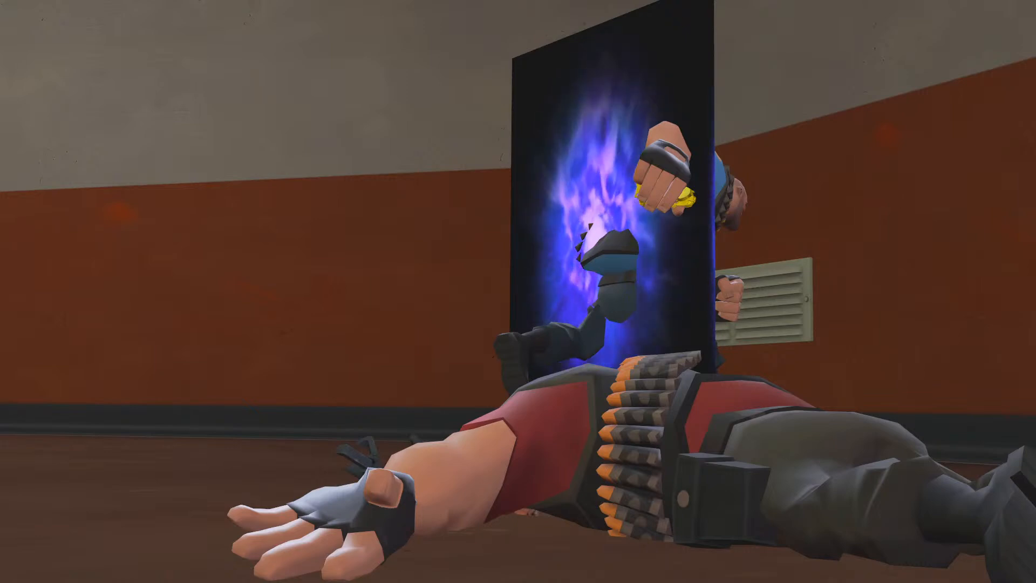
Leave the camera view and examine the blue Heavy passing through the portal from the side
key(1)
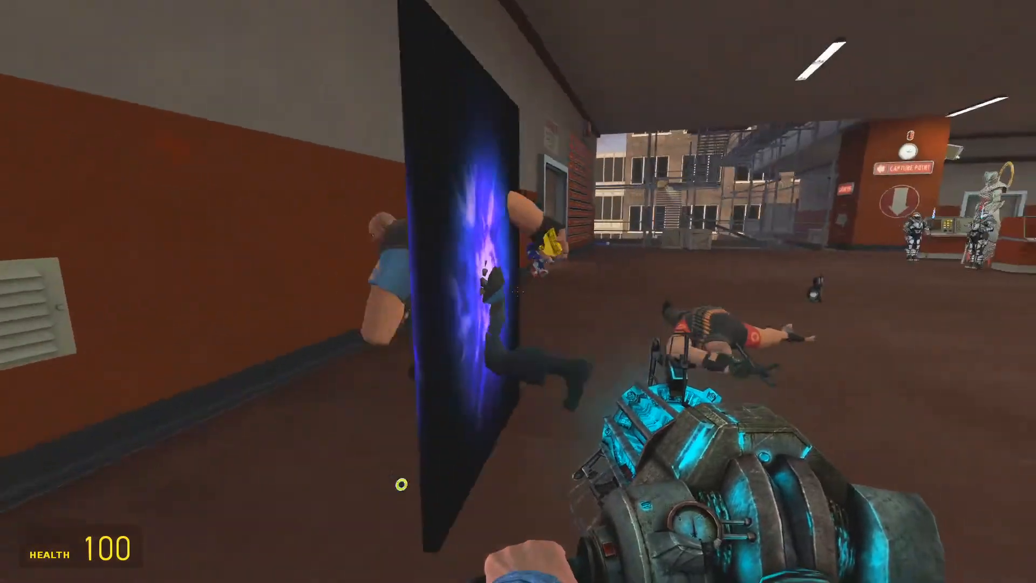
key(a)
key(d)
key(s)
key(w)
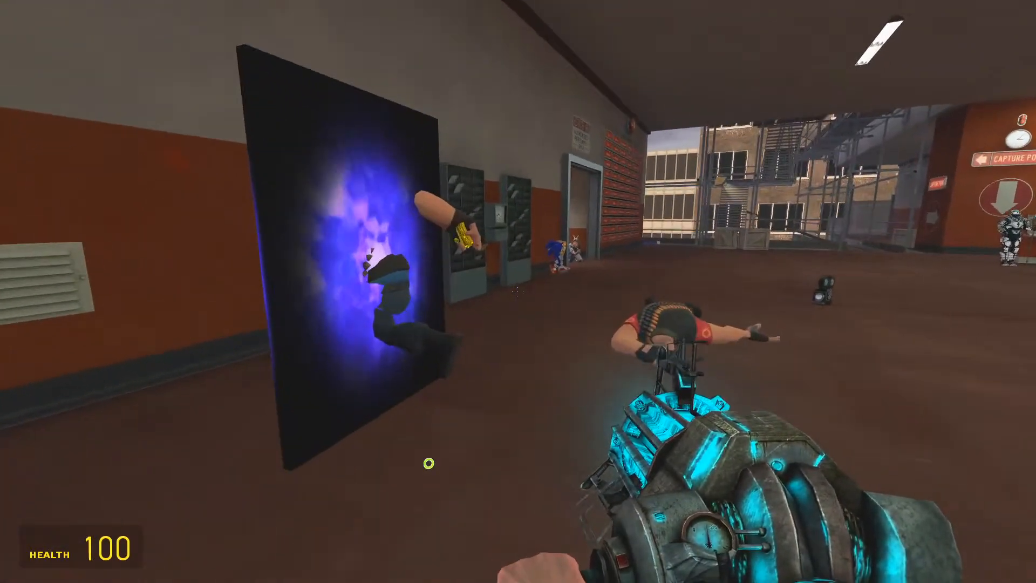
key(w)
key(s)
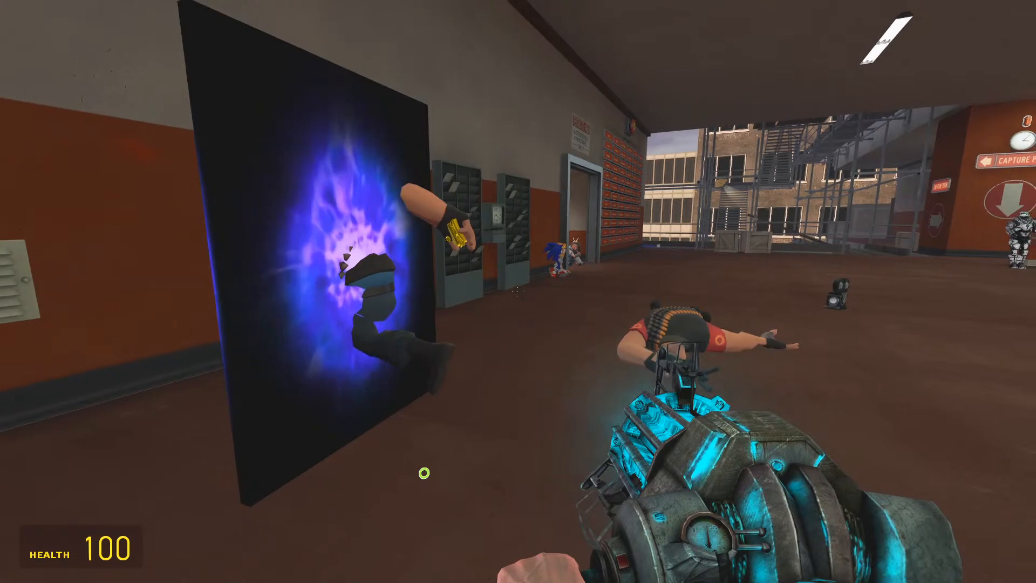
scroll(519, 291, up, 1)
scroll(518, 291, down, 1)
click(518, 291)
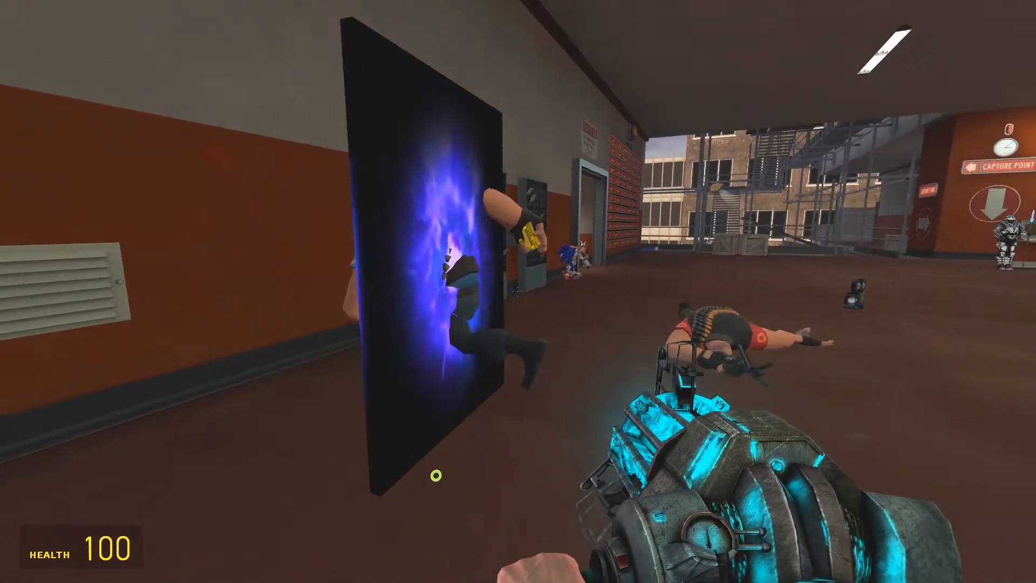
Save the current scene as a new game save
key(q)
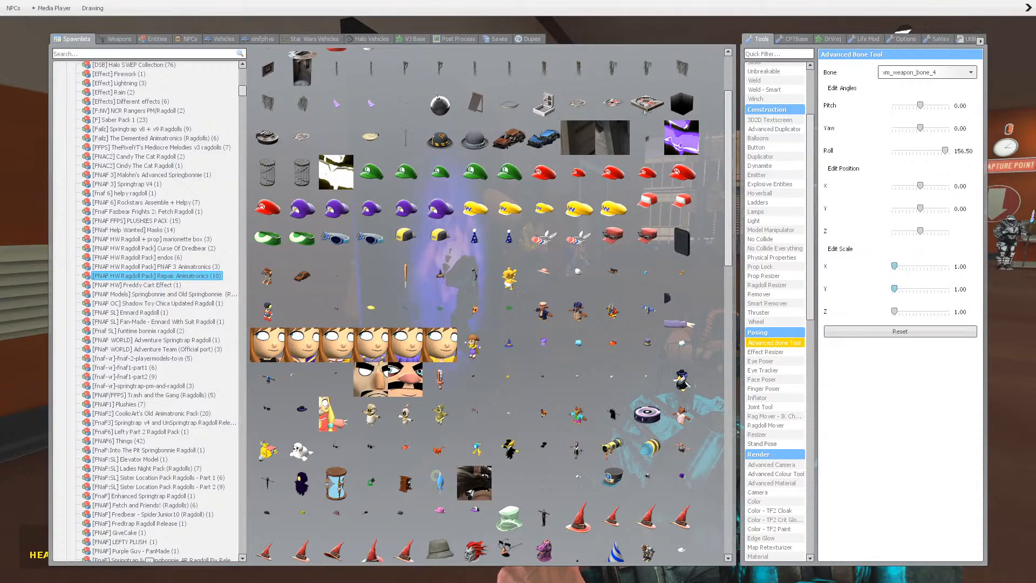
key(q)
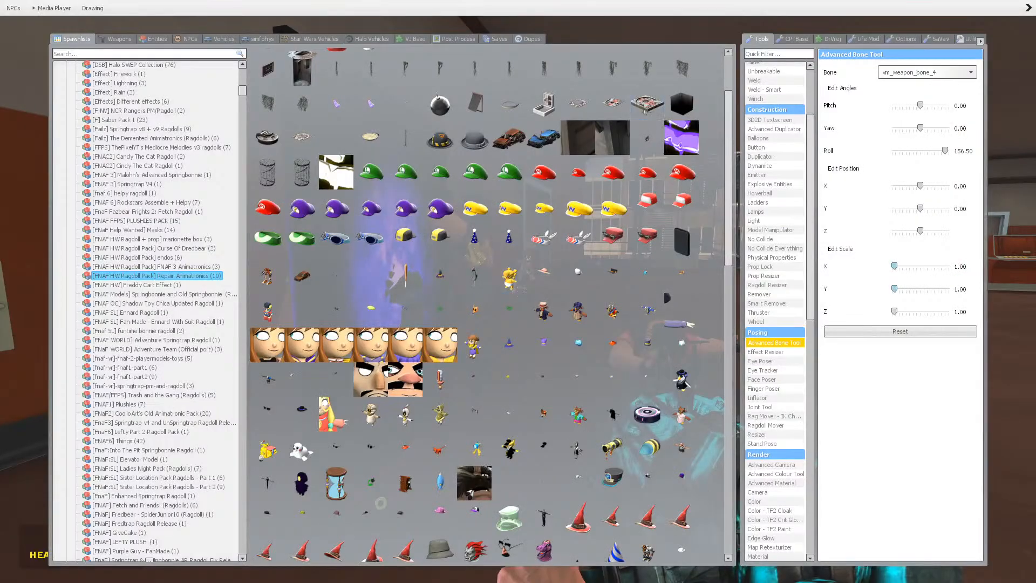
click(495, 38)
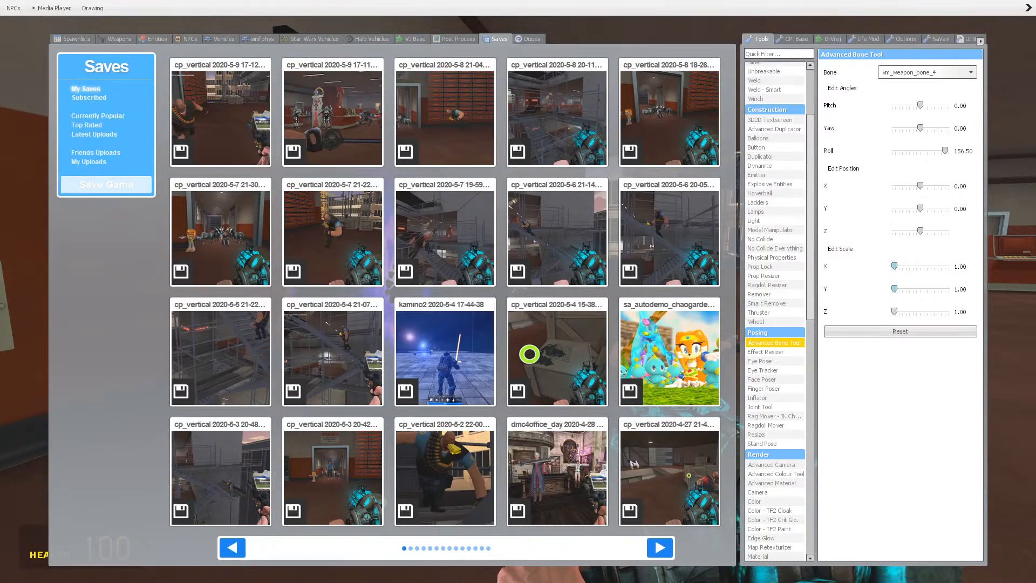
key(q)
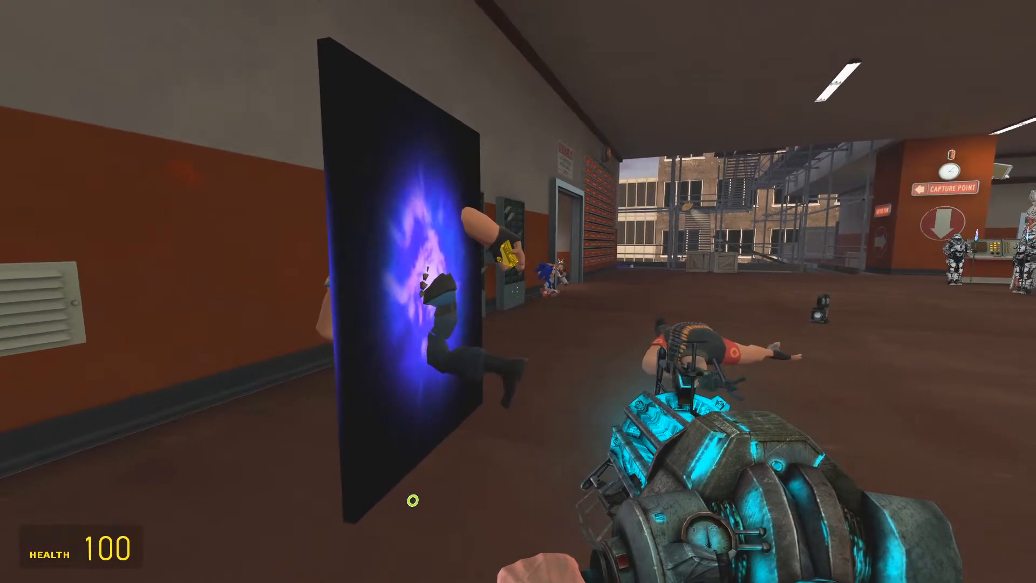
Remove the blue Heavy and his yellow prop from the portal with the Remover tool, and switch back to the physics gun
key(q)
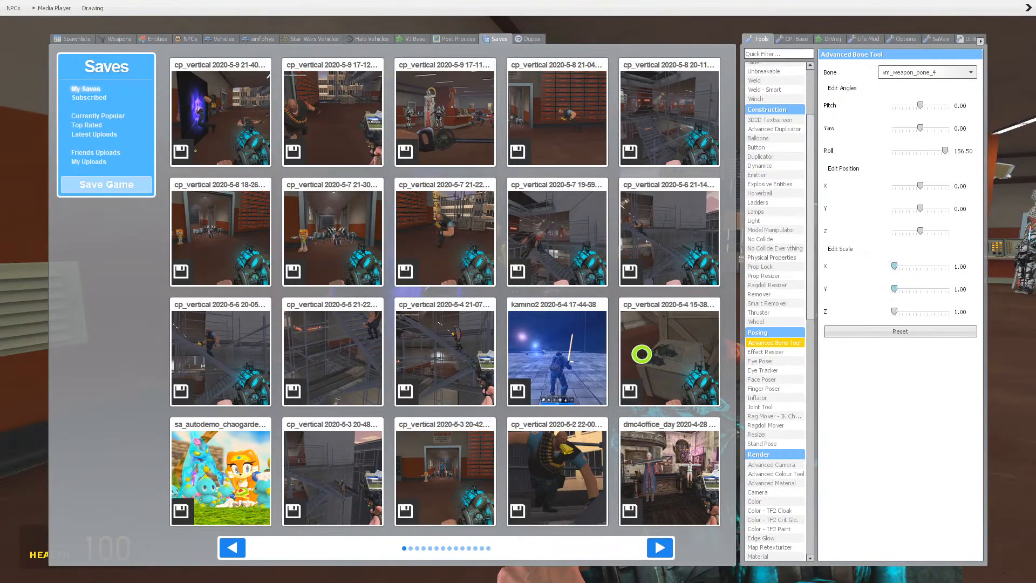
click(759, 294)
key(q)
click(518, 291)
key(w)
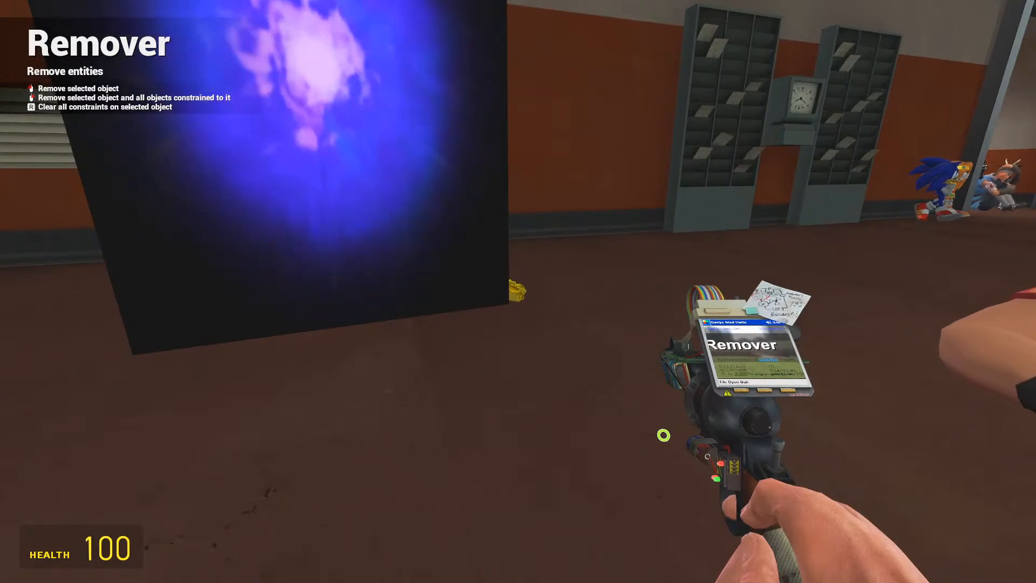
click(518, 292)
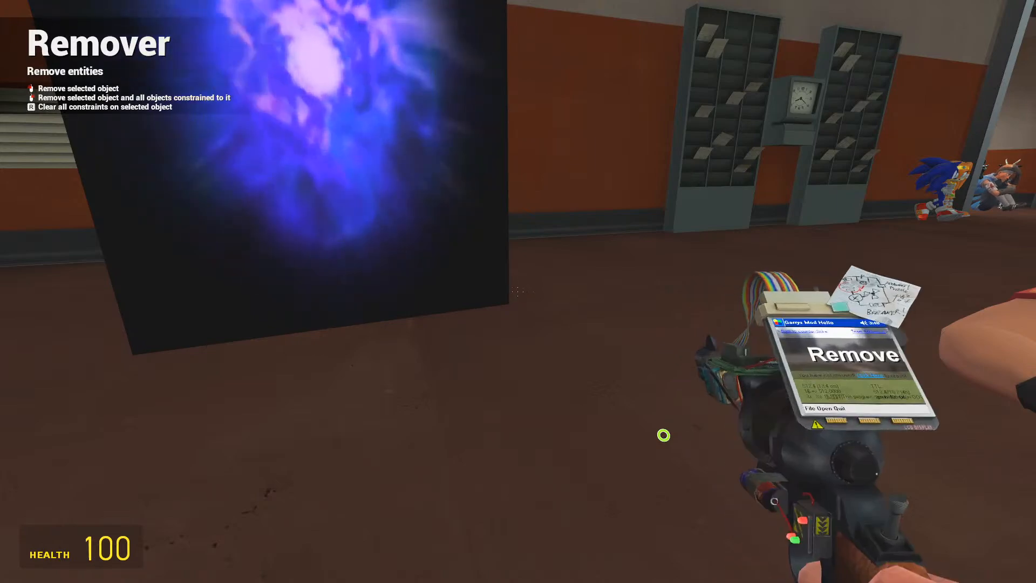
key(1)
key(1)
key(1)
click(598, 437)
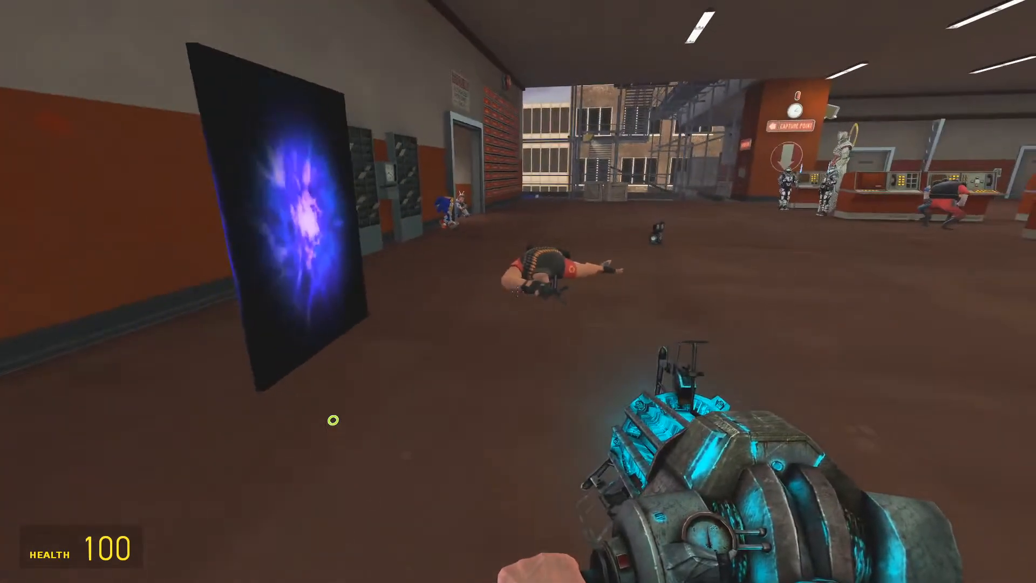
Step the animation timeline three frames forward and back to frame 0 to check the portal scene without the blue Heavy
key(c)
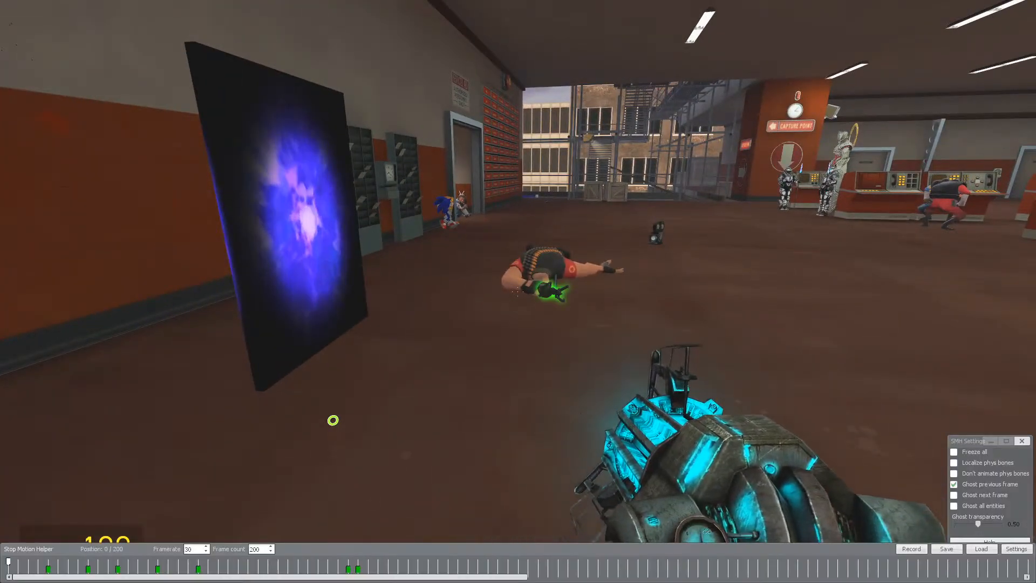
key(Right)
key(Right)
key(Right)
key(Left)
key(Left)
key(Left)
key(c)
Review the grapple hook, the portal and the fallen red Heavy through the scene camera, comparing frames 0 and 1
key(6)
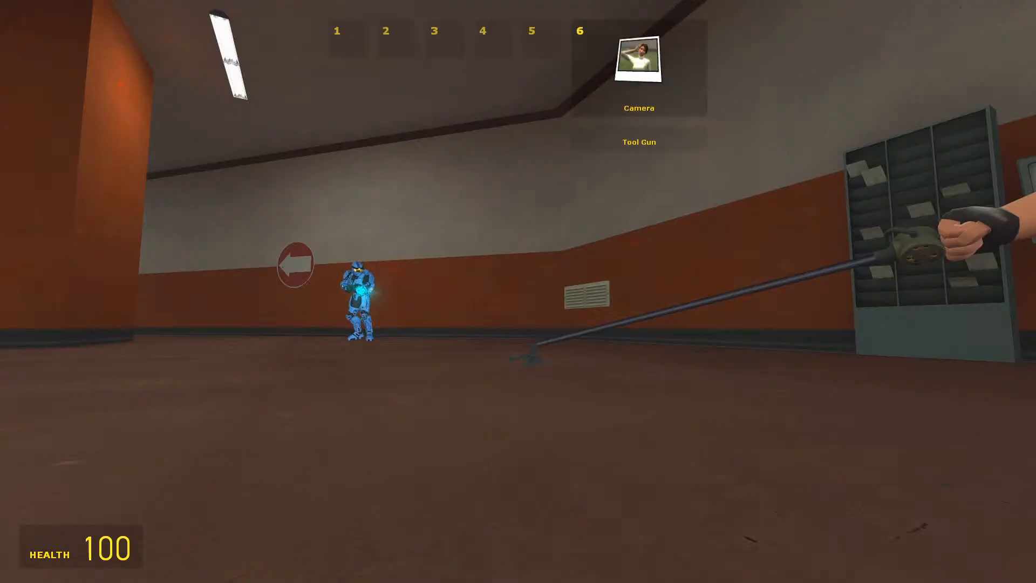
click(518, 291)
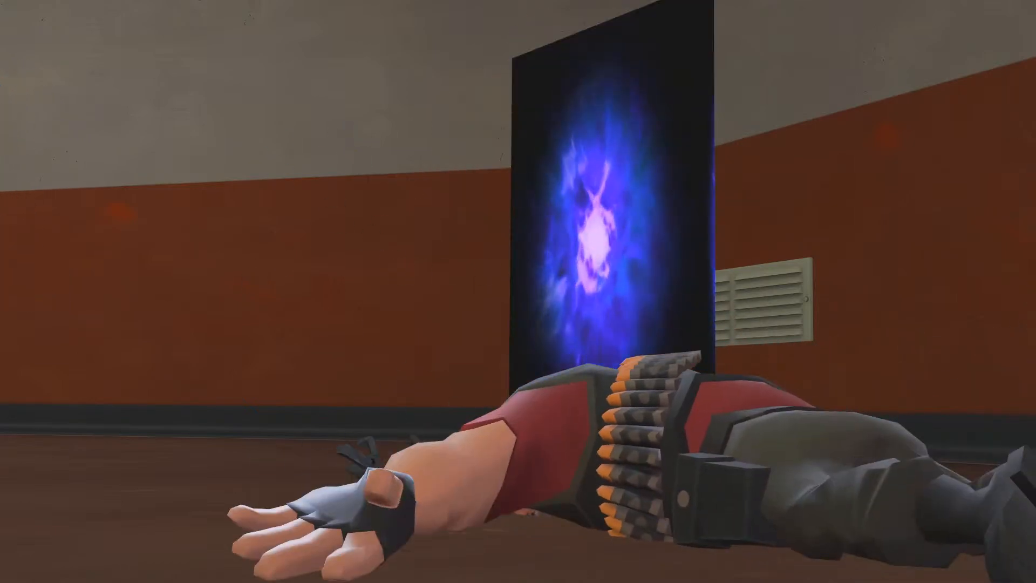
key(c)
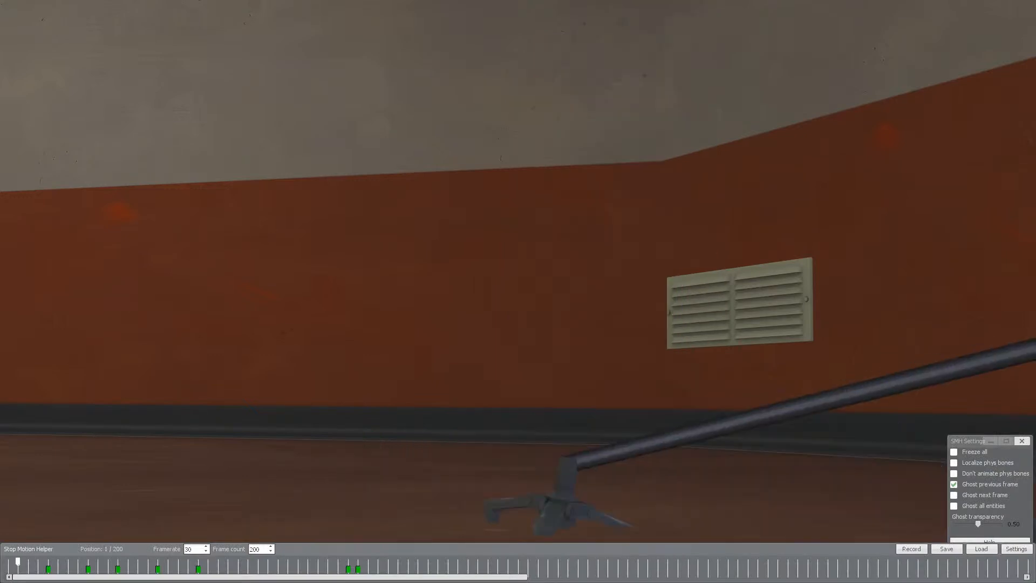
key(Left)
key(c)
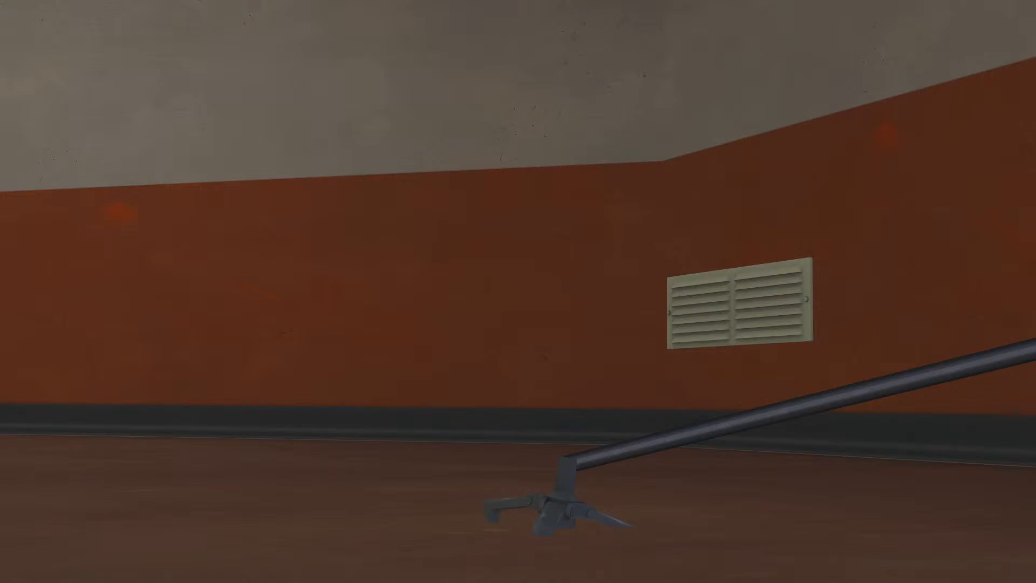
key(c)
key(Right)
key(Left)
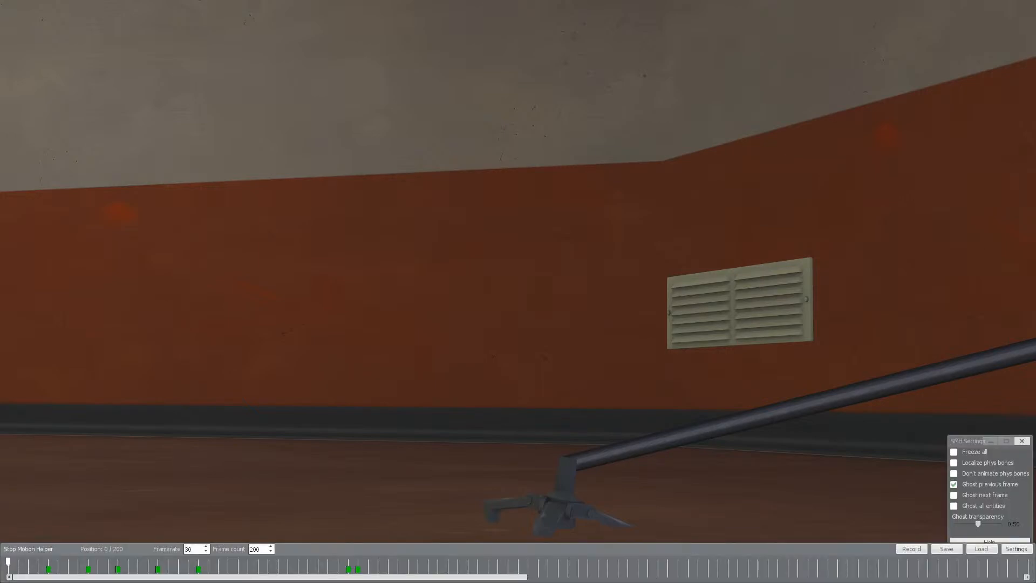
key(c)
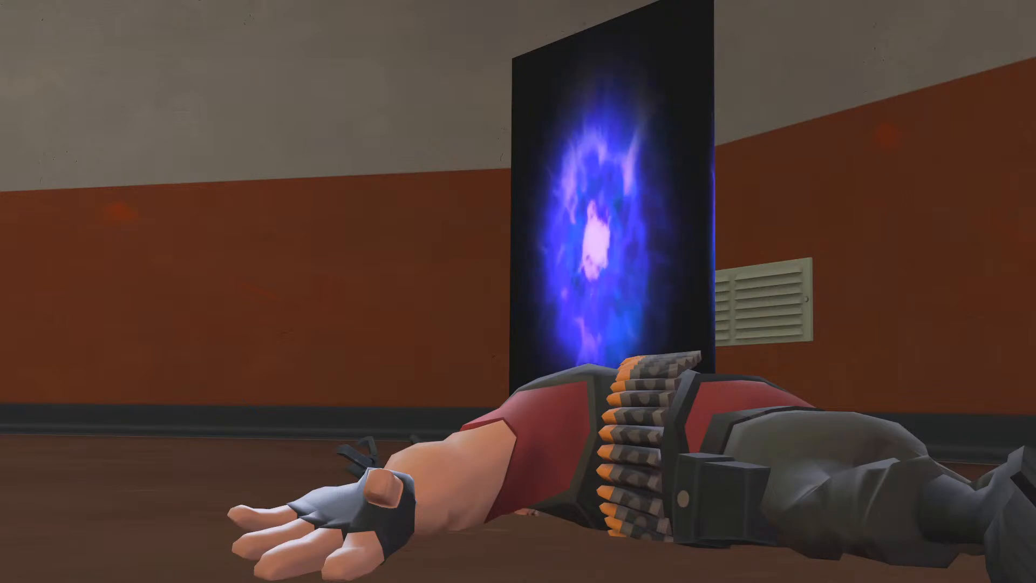
Move the animation timeline past the last keyframe to frame 95 and save the scene as a new game save
scroll(518, 292, down, 1)
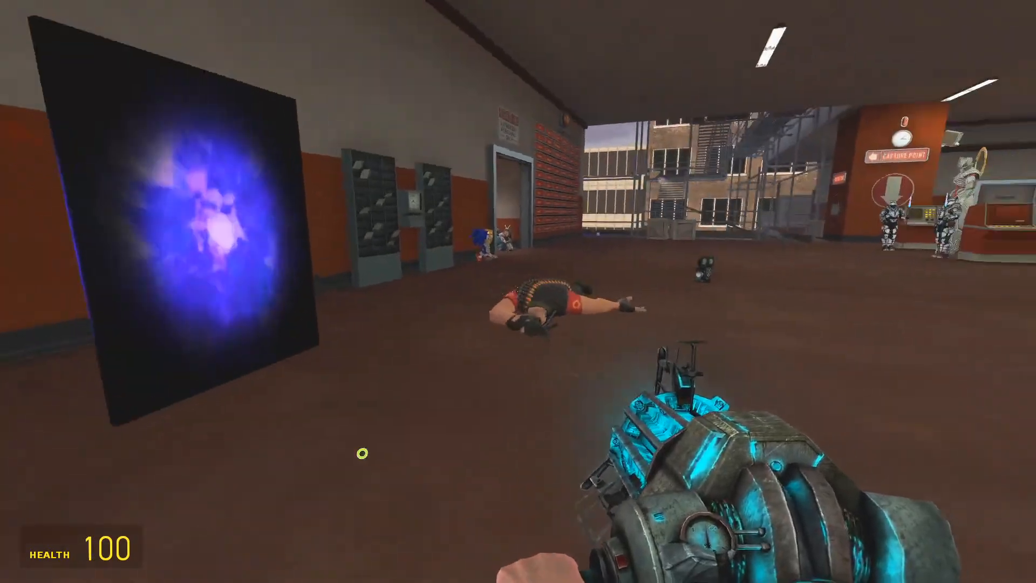
key(q)
click(106, 184)
key(q)
key(c)
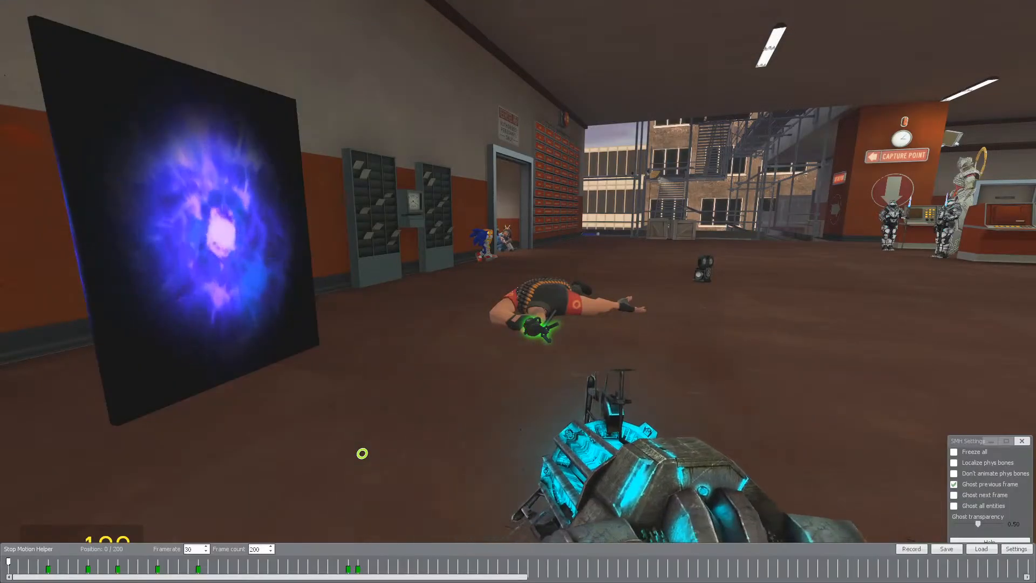
click(378, 563)
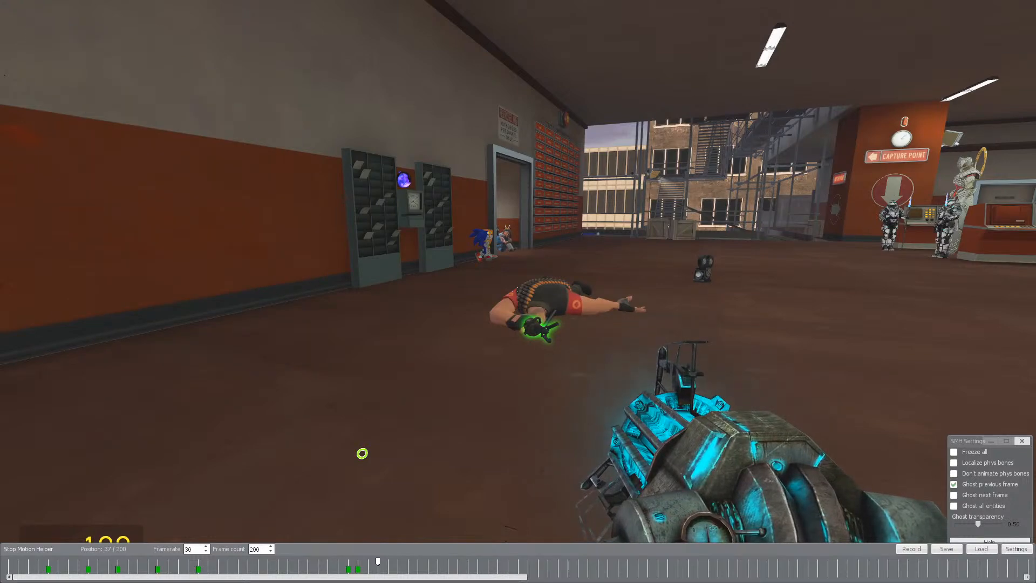
click(958, 562)
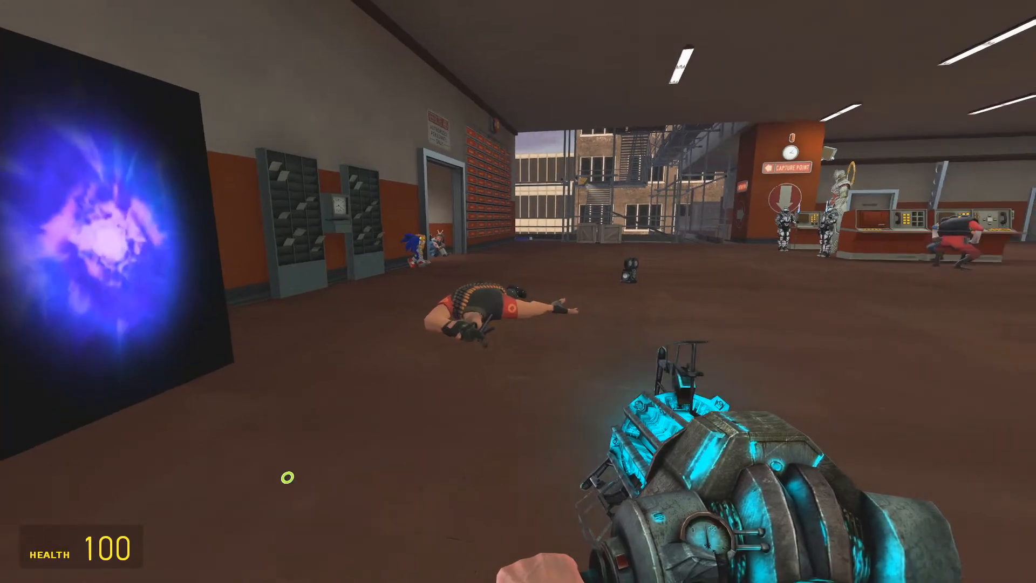
key(q)
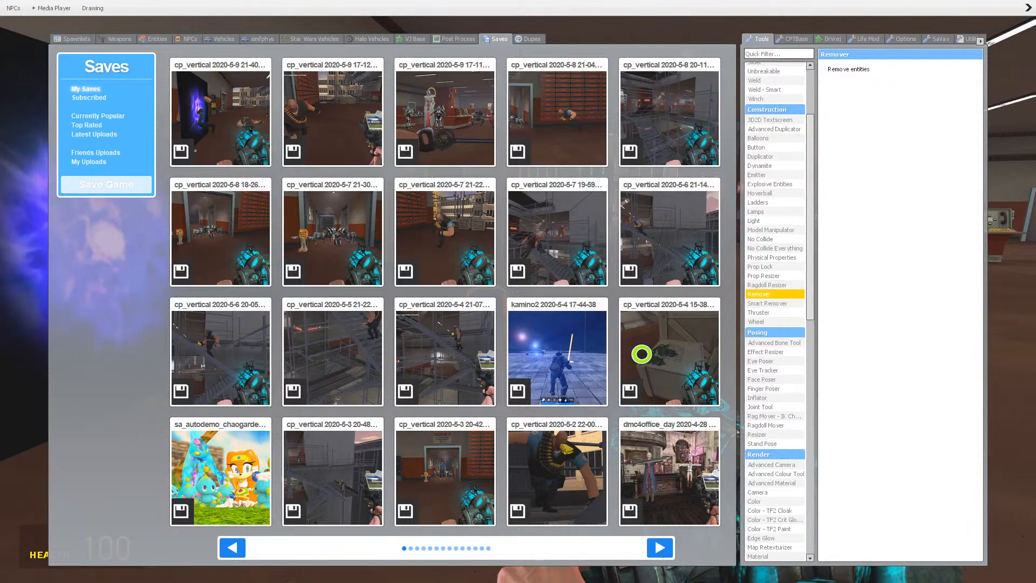
key(q)
key(w)
key(q)
key(c)
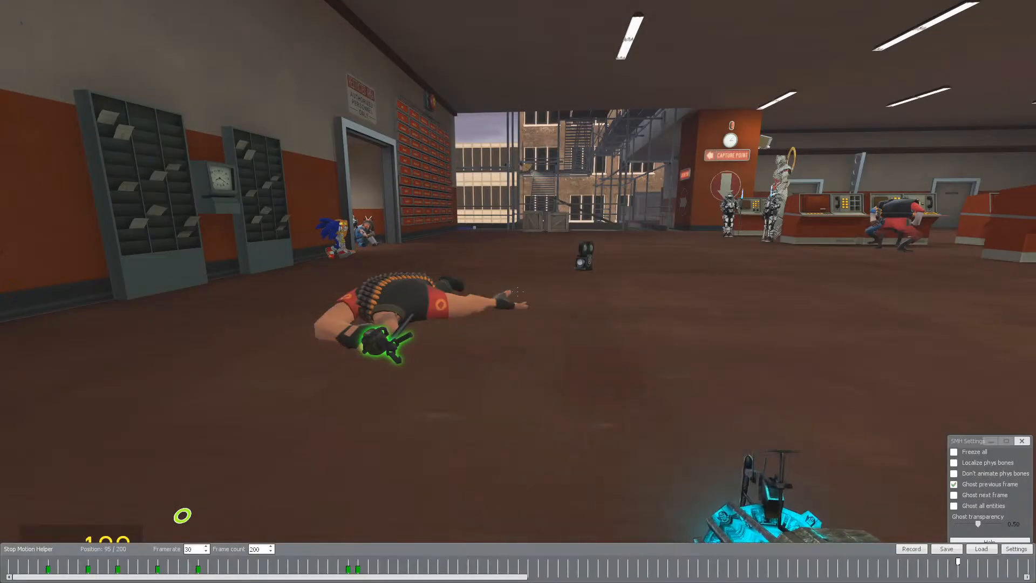
click(946, 549)
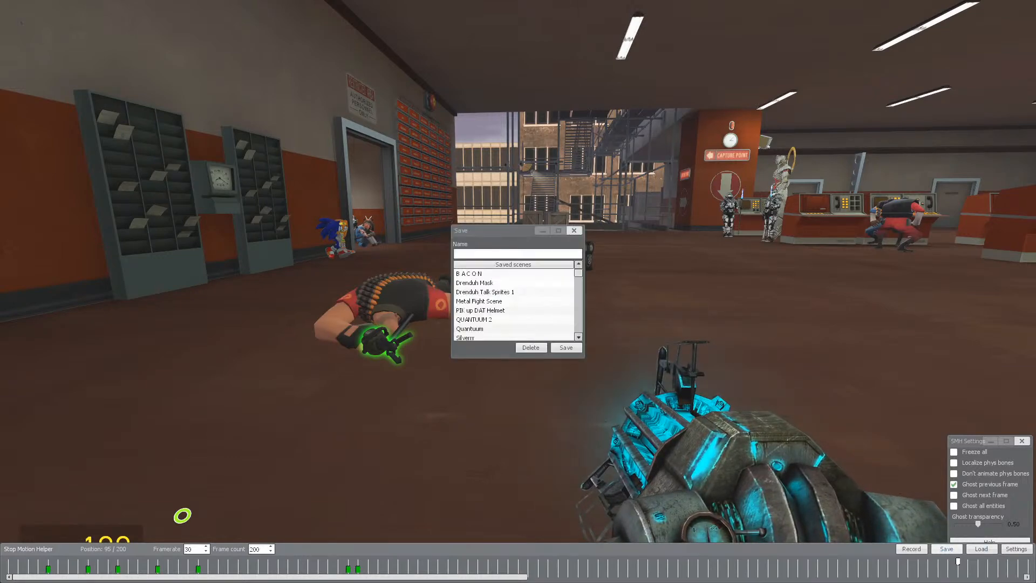
click(575, 230)
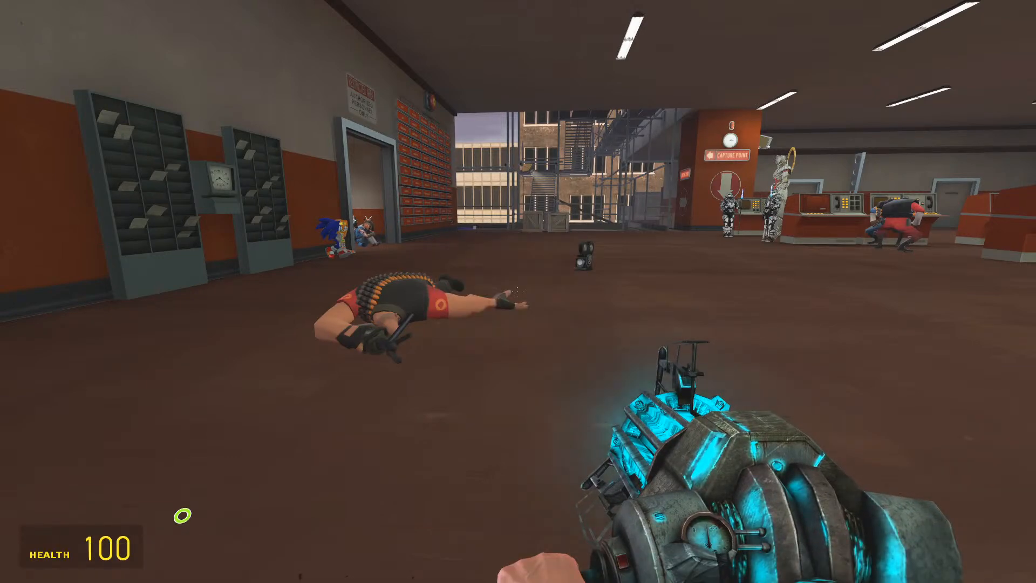
key(c)
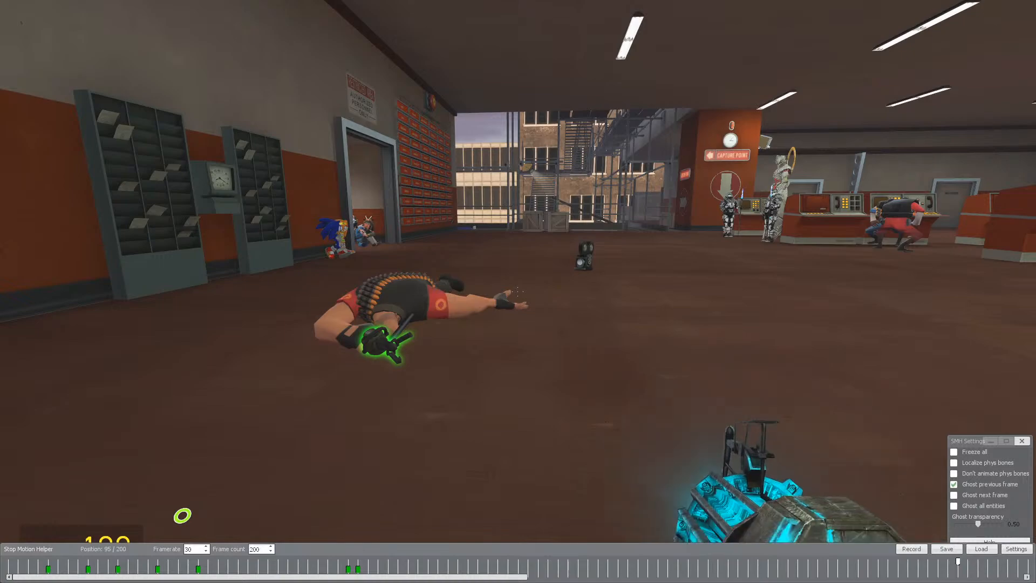
key(q)
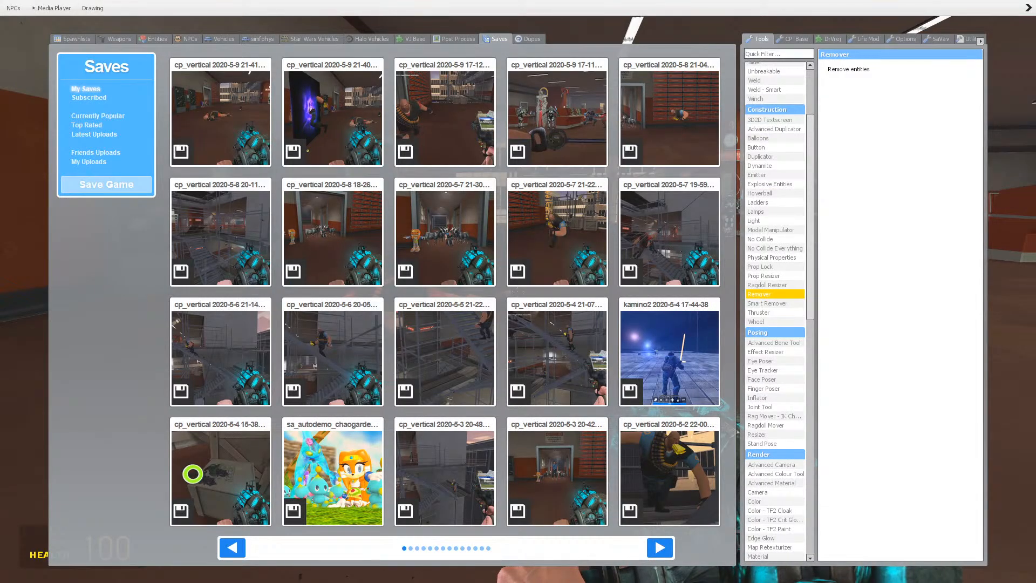
key(q)
key(Escape)
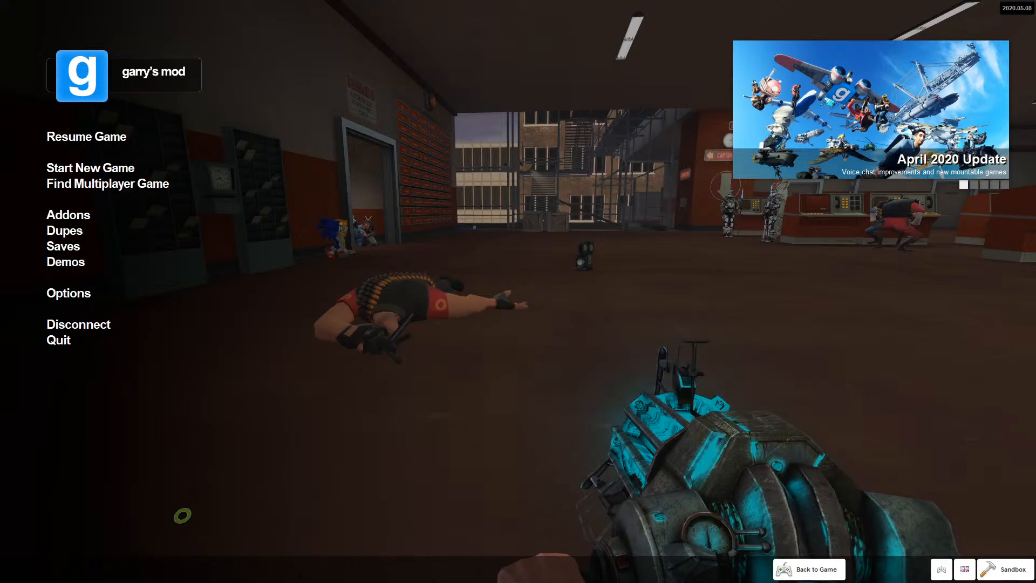
key(Escape)
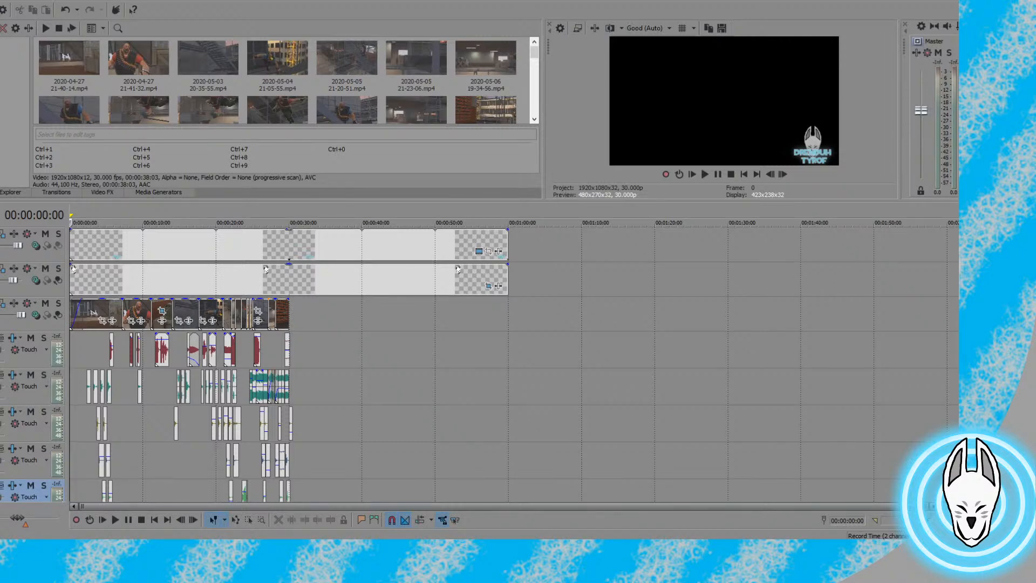
scroll(513, 87, down, 1)
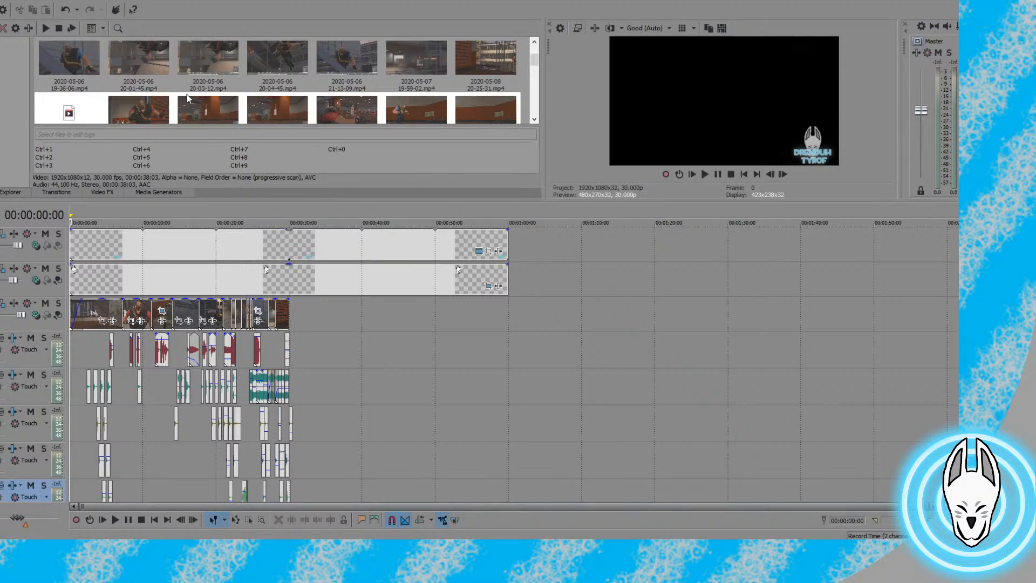
scroll(309, 116, down, 1)
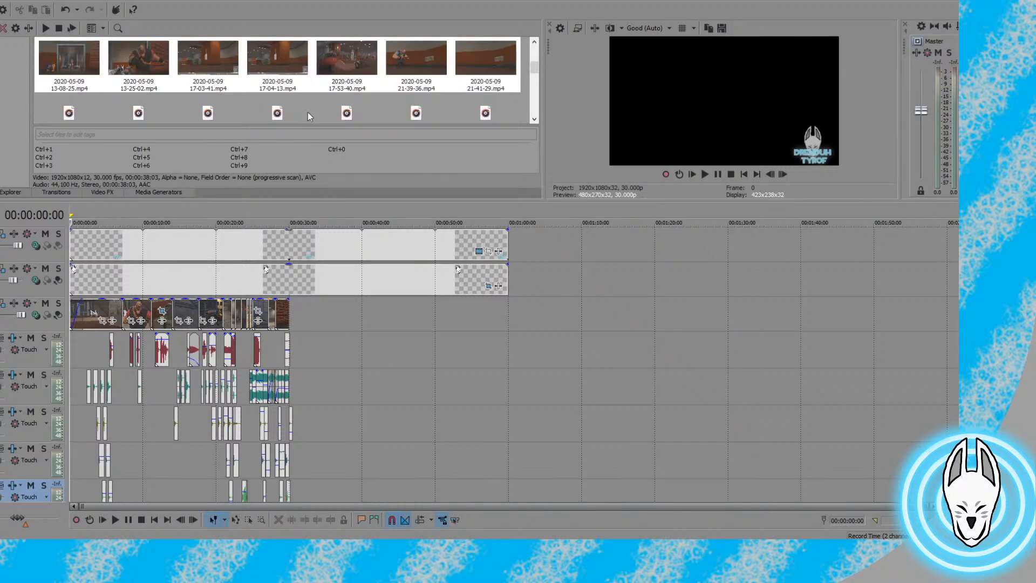
click(88, 81)
drag(81, 68, 300, 331)
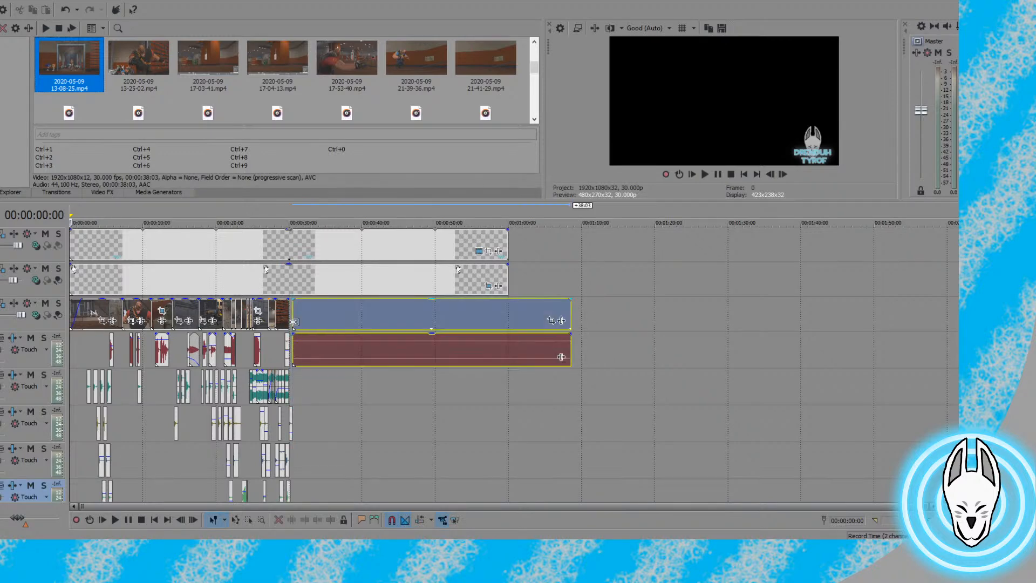
Play the edit from its start up to the newly added clip in an enlarged preview at Best (Full) quality
click(71, 312)
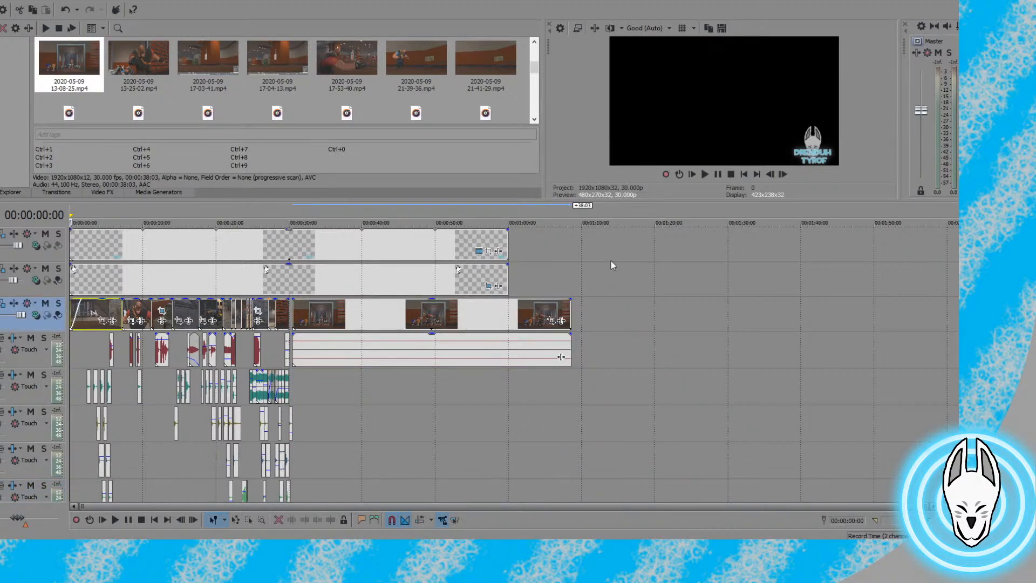
drag(718, 200, 727, 284)
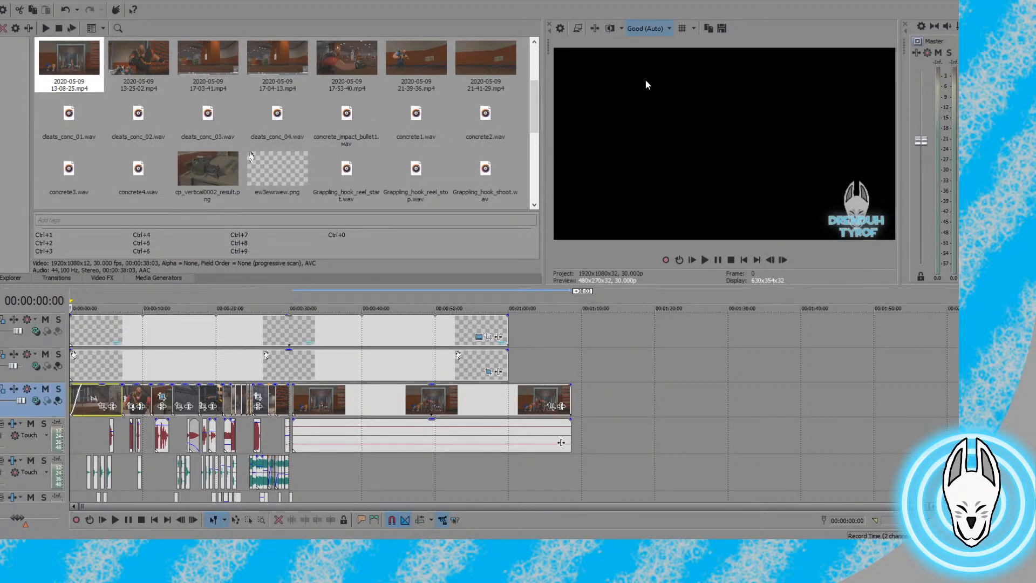
click(704, 85)
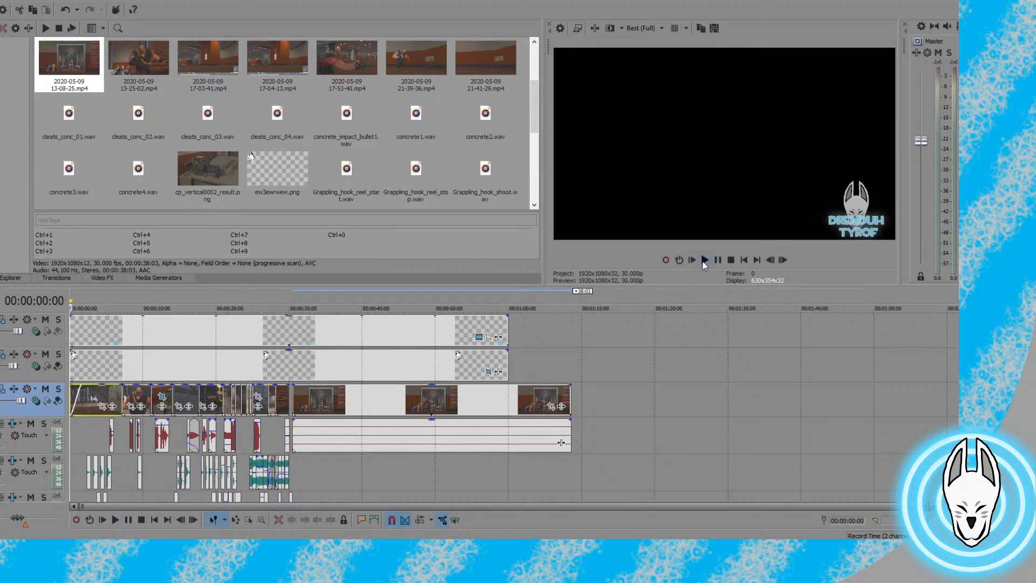
click(704, 261)
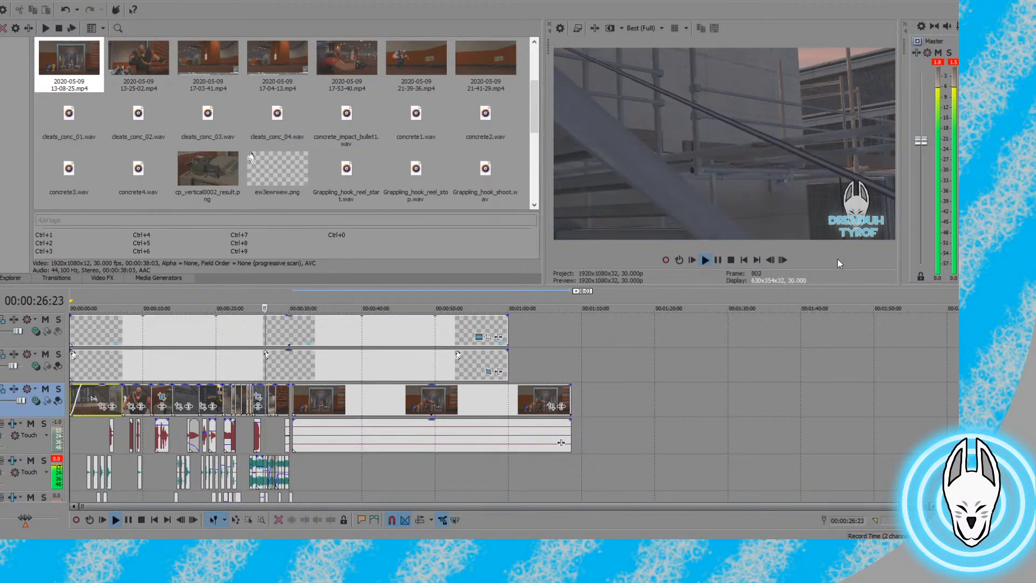
click(718, 260)
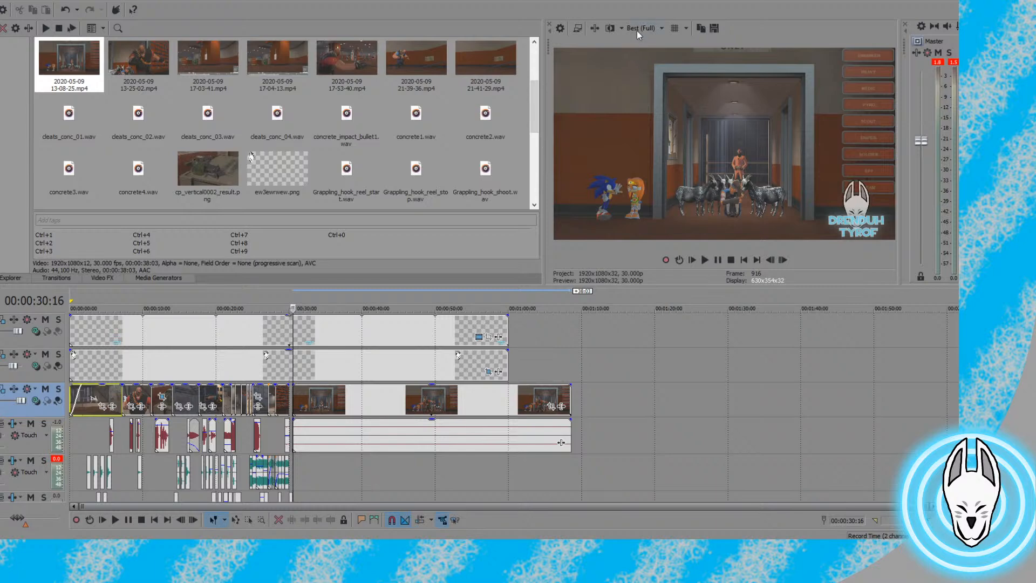
Shrink the video preview to give the timeline more room and set the preview quality to Good (Auto)
click(702, 78)
drag(705, 285, 705, 234)
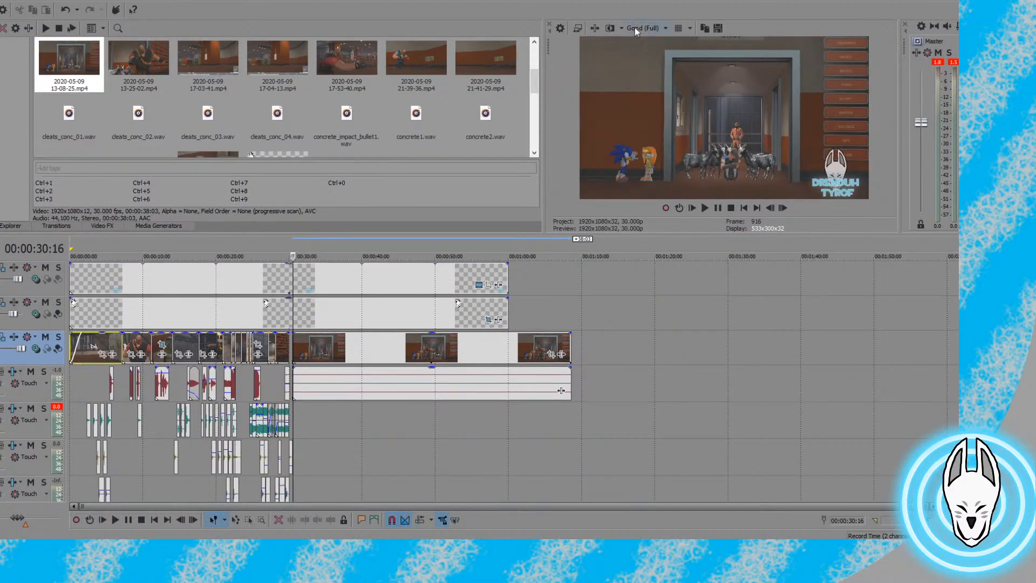
click(645, 28)
click(717, 69)
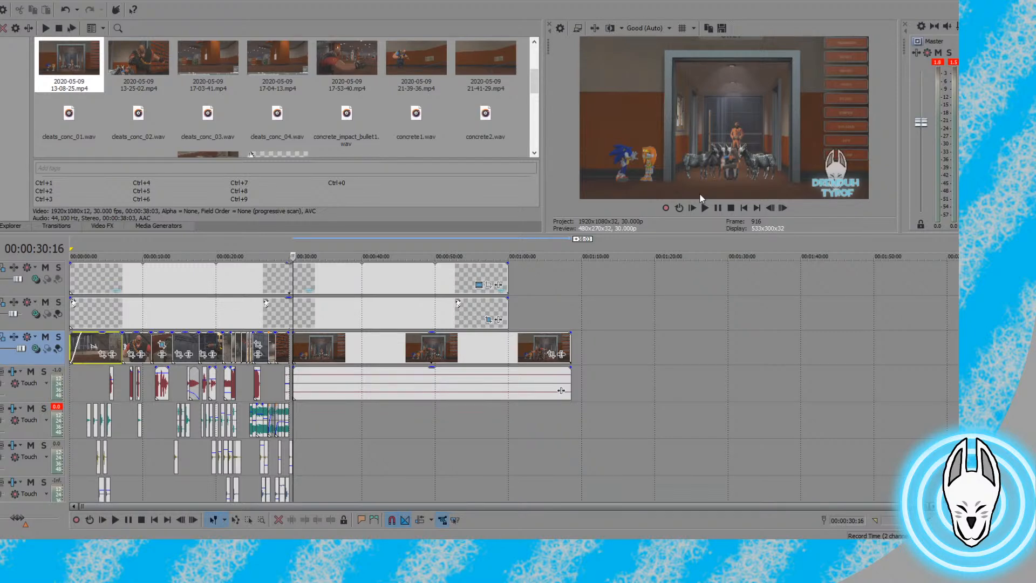
text(mmm)
key(ctrl+z)
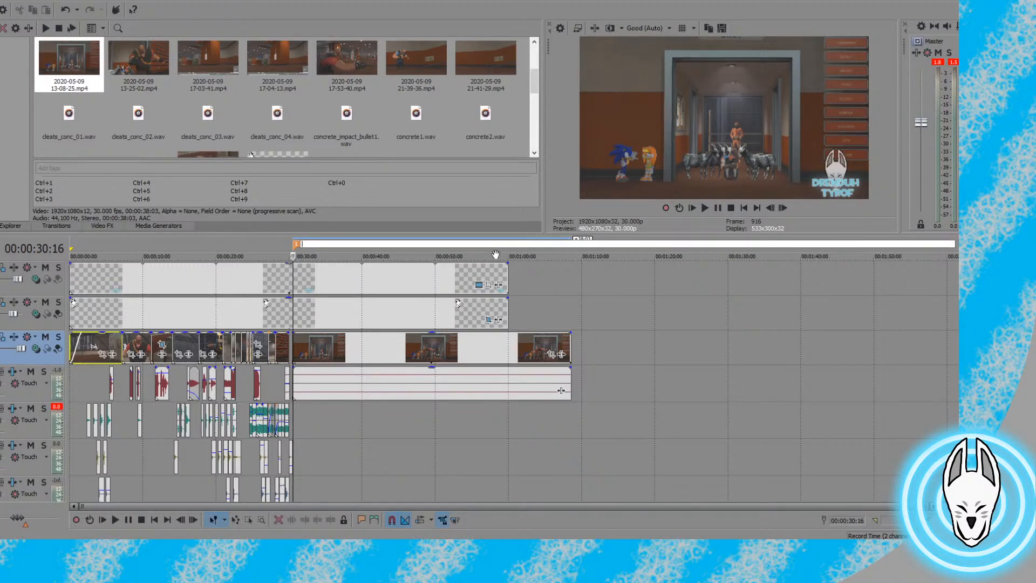
key(ctrl+z)
click(461, 443)
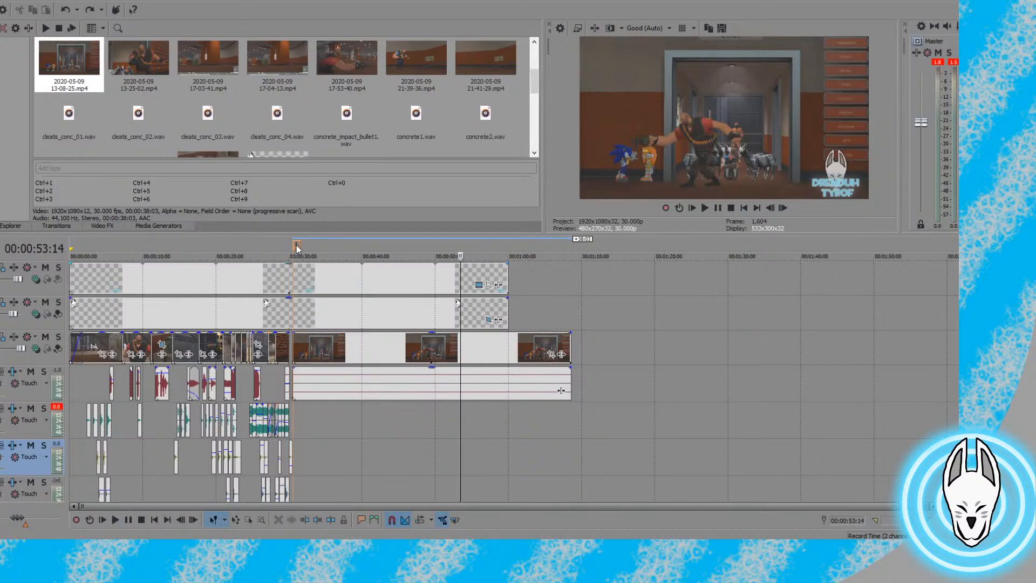
click(302, 389)
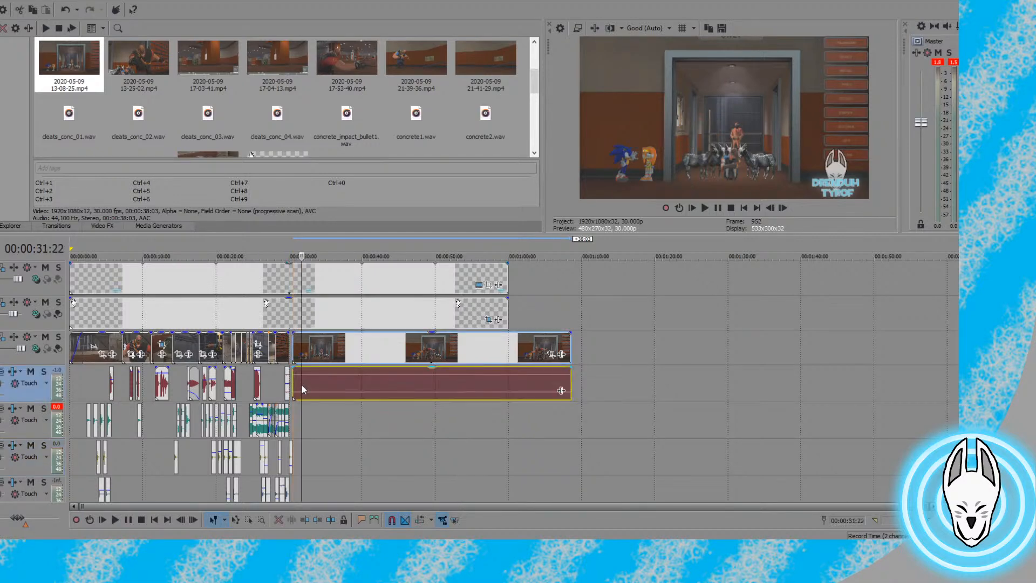
click(358, 356)
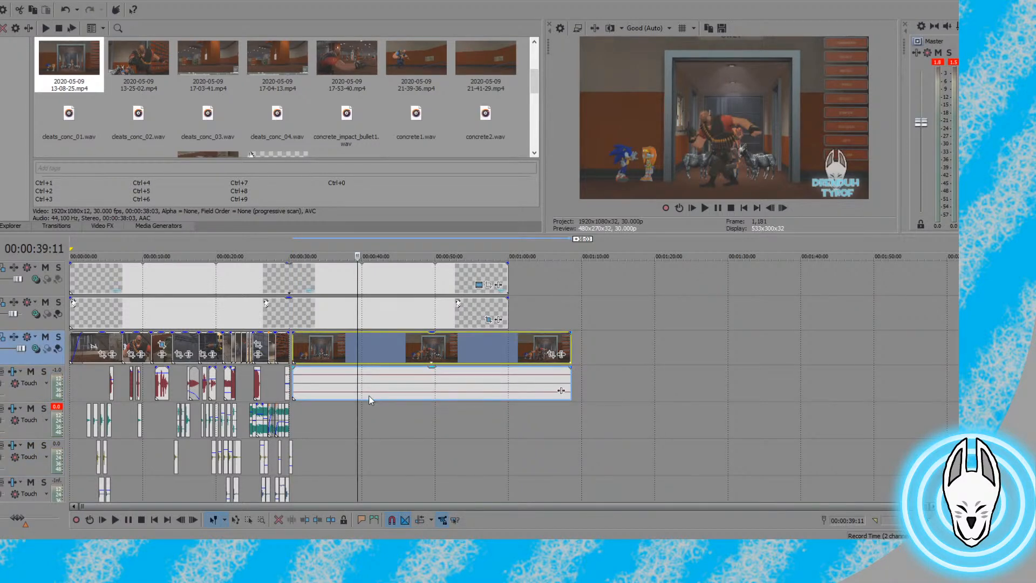
drag(369, 390, 455, 396)
key(Delete)
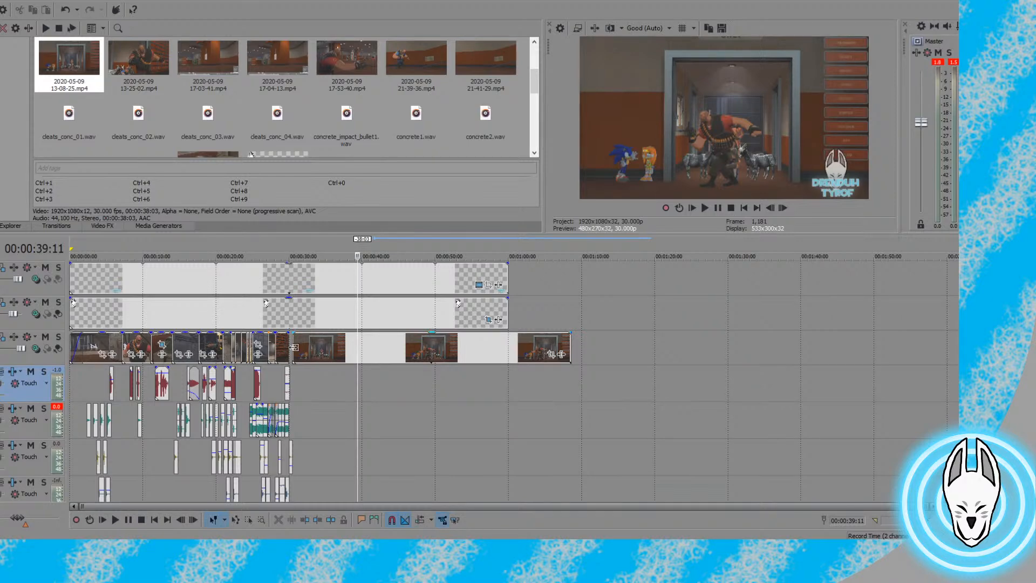
click(300, 348)
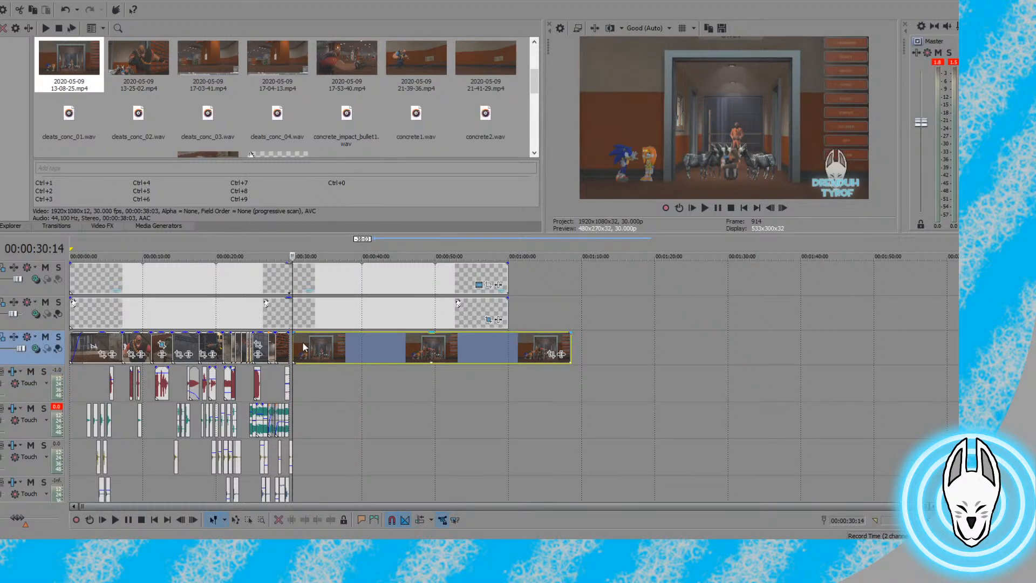
click(311, 352)
click(342, 345)
click(358, 344)
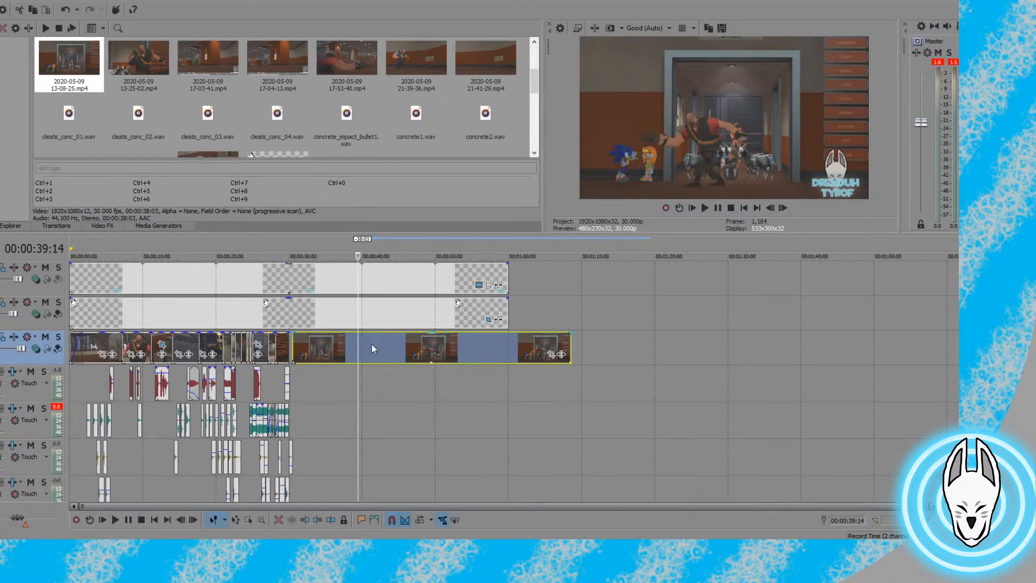
click(433, 348)
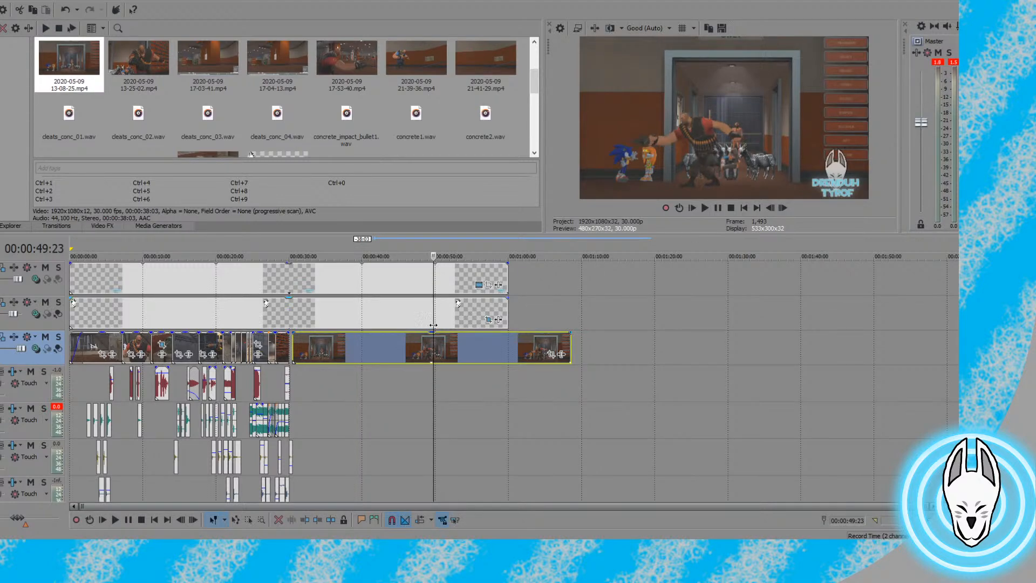
key(j)
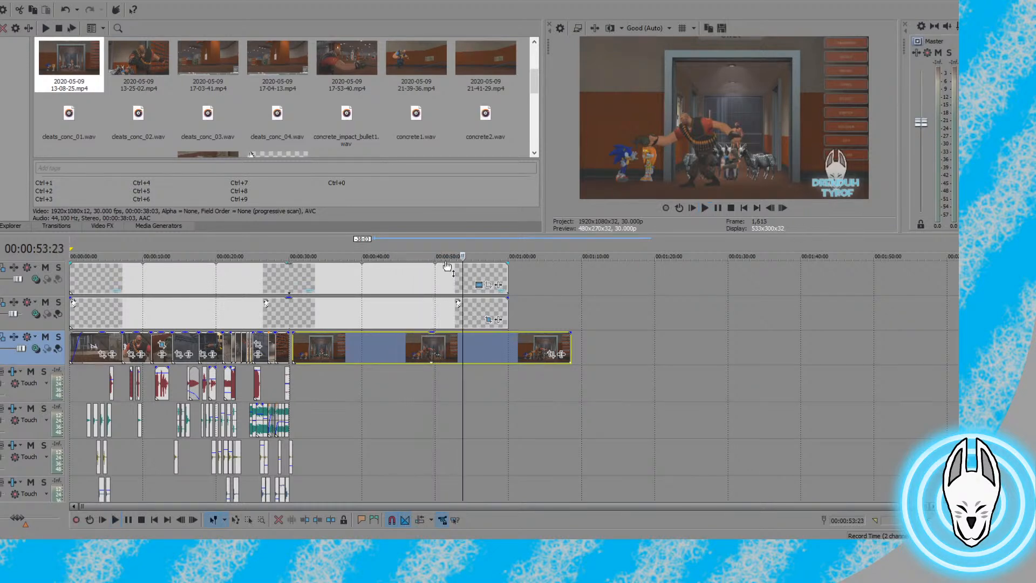
click(325, 347)
mouse_move(325, 343)
mouse_down()
mouse_move(351, 342)
mouse_move(341, 345)
mouse_up()
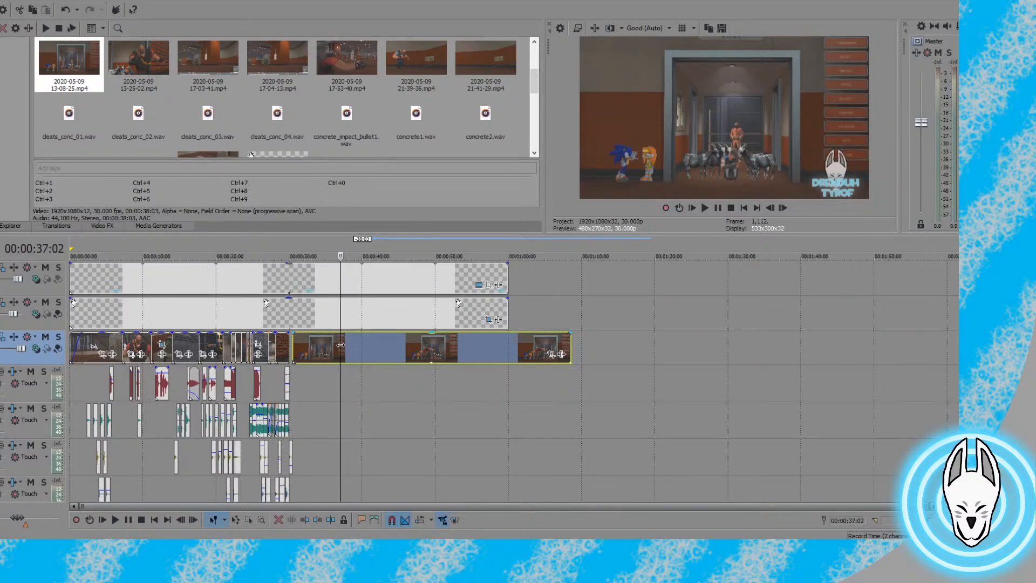
key(alt+[)
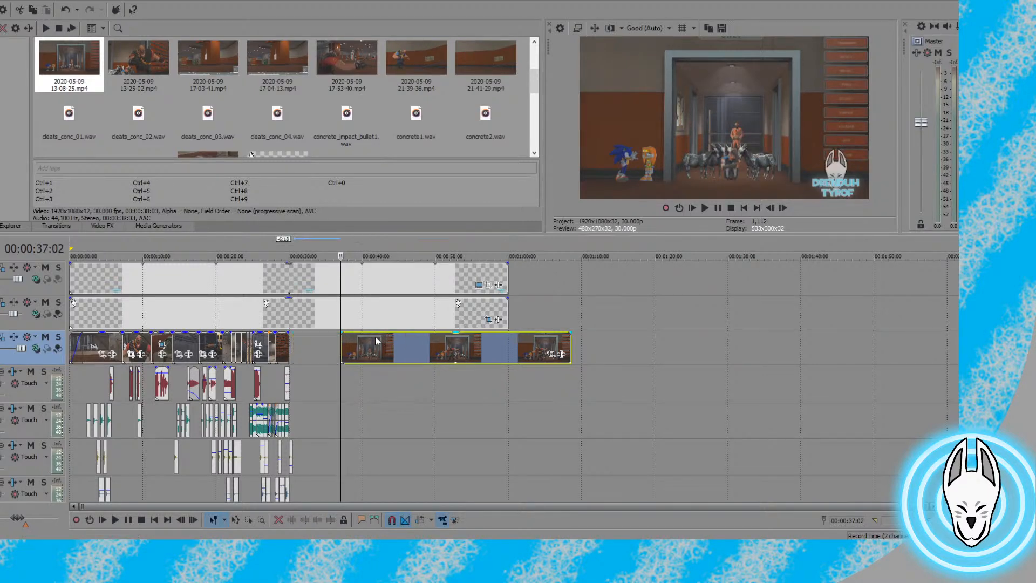
Play the trimmed clip, step back frame by frame to 00:00:39:20, and trim the clip's end there
click(708, 208)
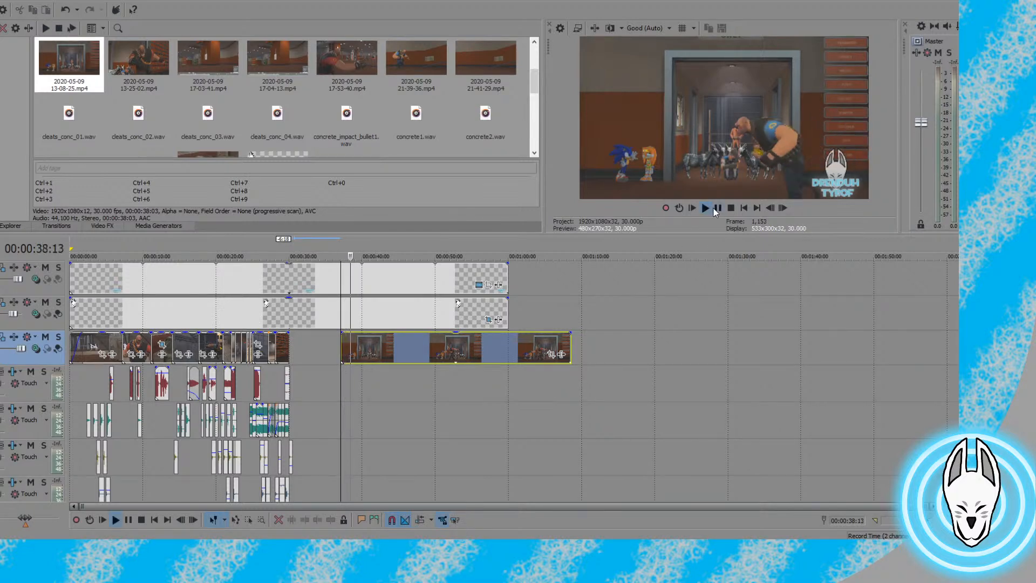
click(718, 209)
click(770, 208)
click(770, 207)
click(770, 207)
click(771, 208)
click(771, 208)
click(771, 208)
click(772, 208)
click(771, 208)
click(772, 208)
click(772, 208)
click(772, 208)
click(772, 208)
click(772, 208)
click(771, 208)
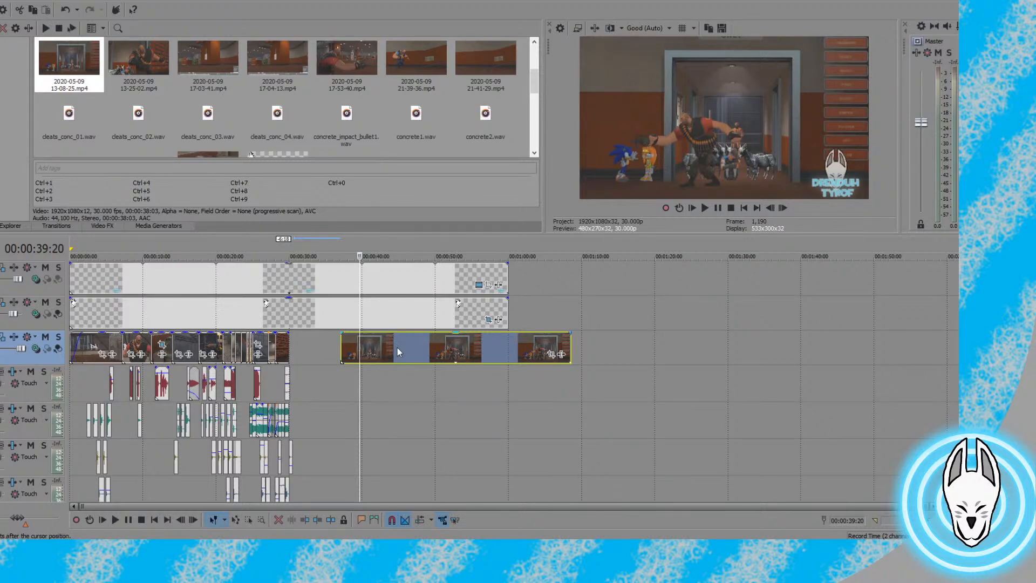
key(alt+])
Move the trimmed portal clip directly after the preceding clip on the main video track and check its frames
drag(352, 338, 300, 339)
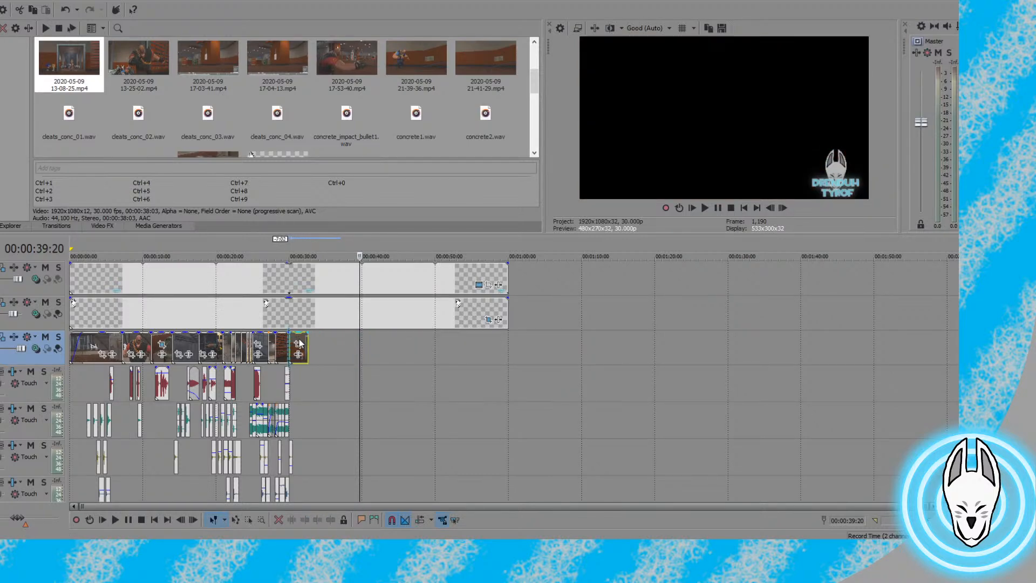
scroll(300, 344, up, 6)
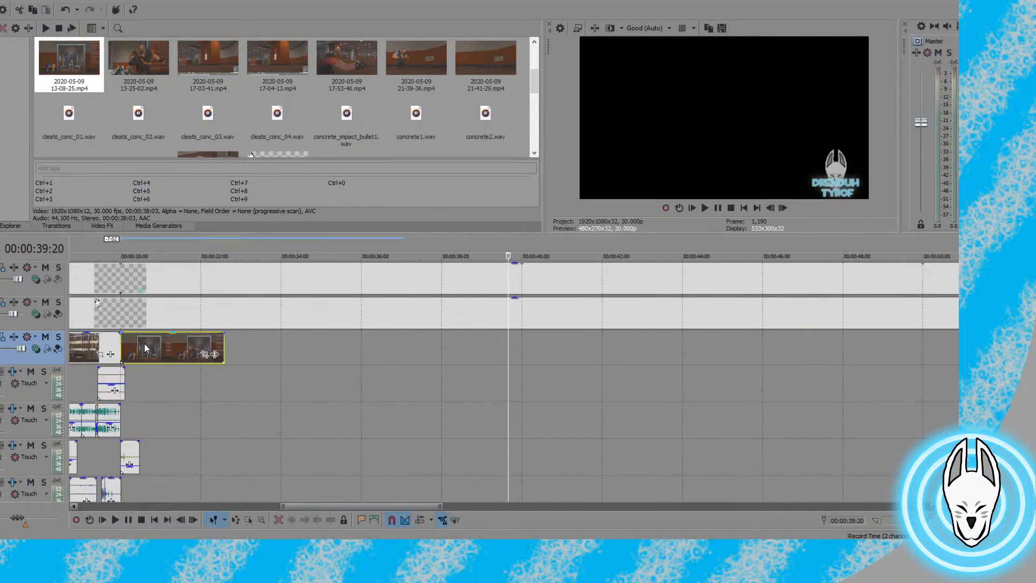
click(144, 343)
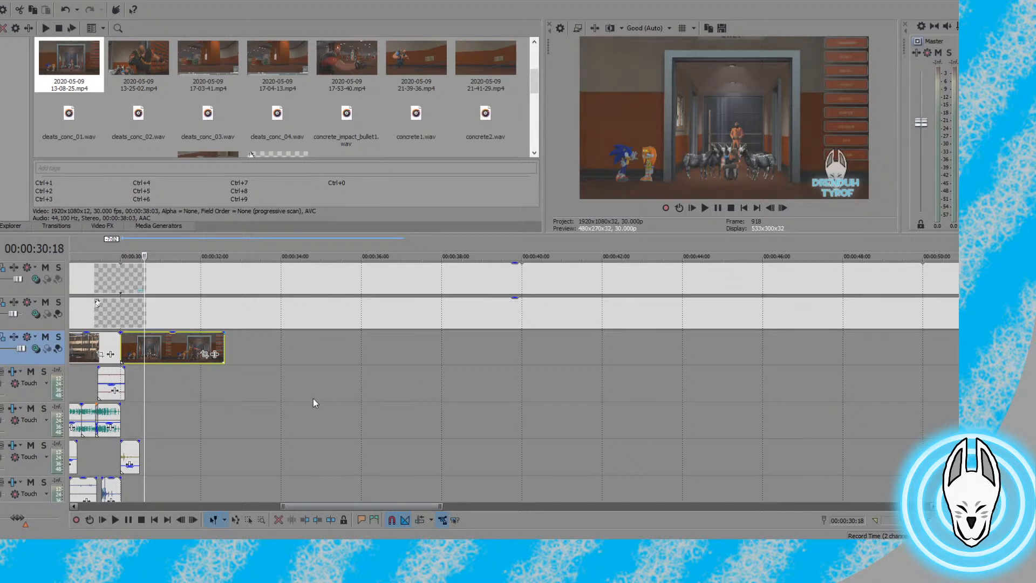
click(148, 349)
drag(148, 349, 223, 343)
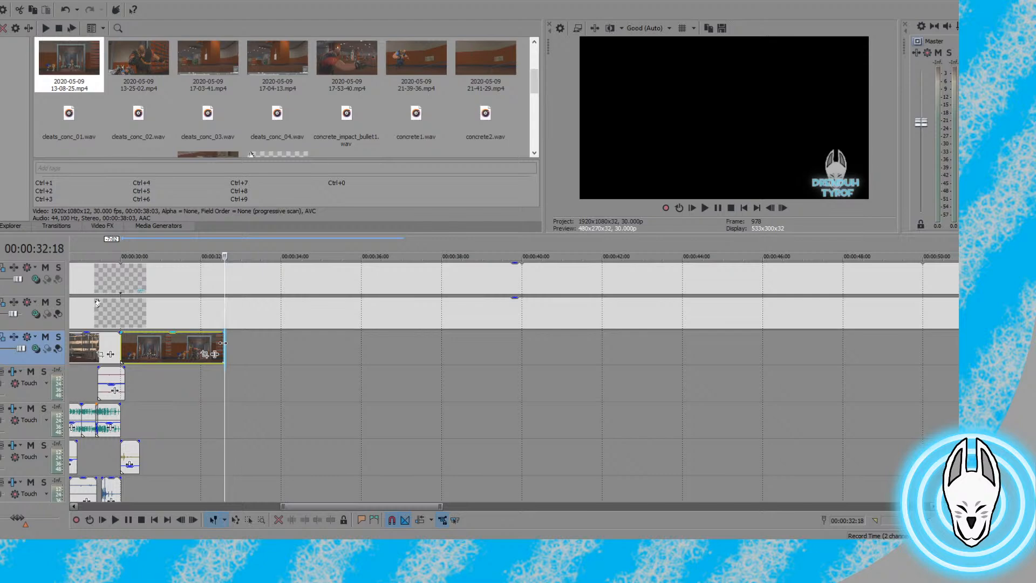
click(206, 341)
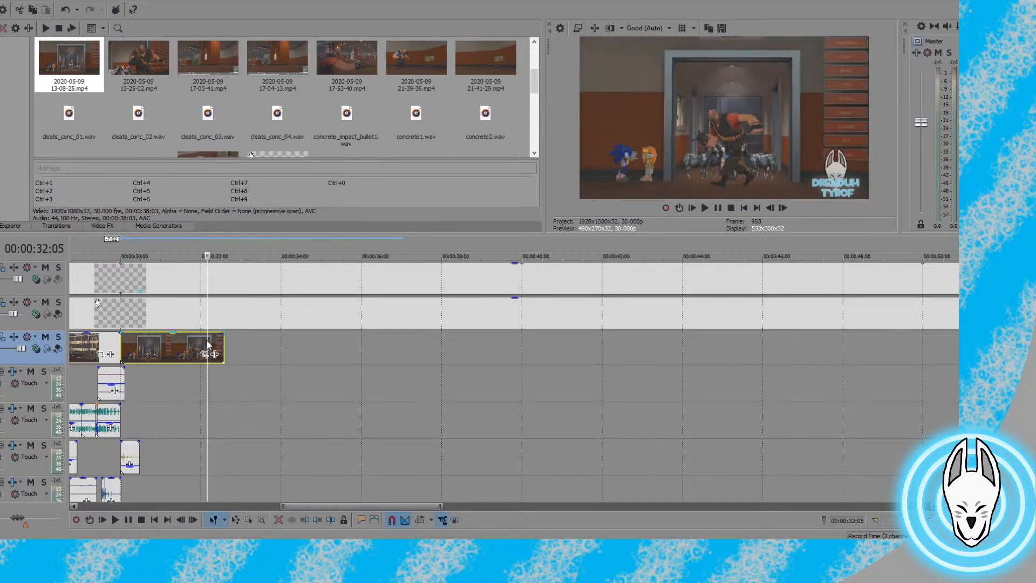
click(218, 342)
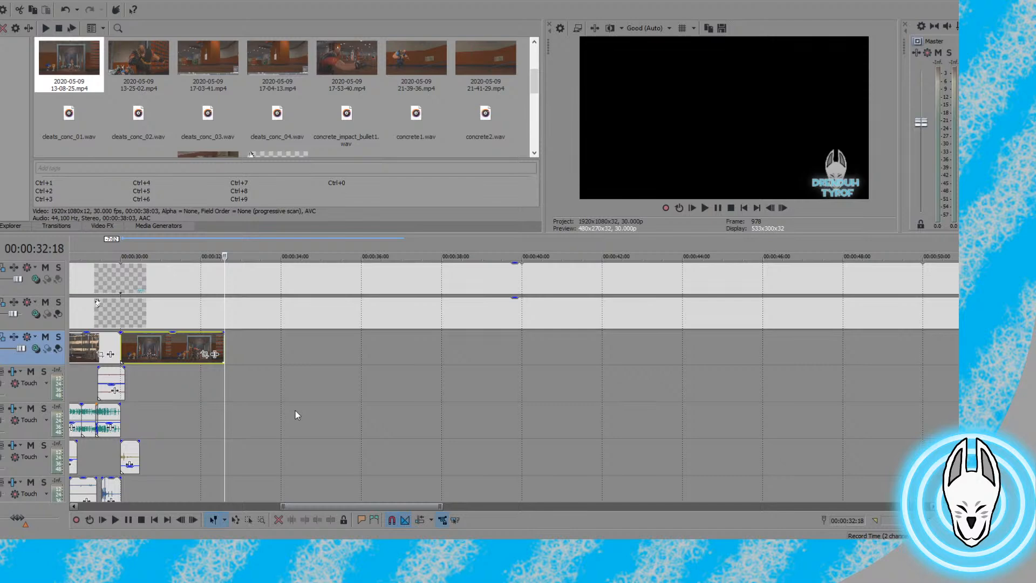
click(145, 60)
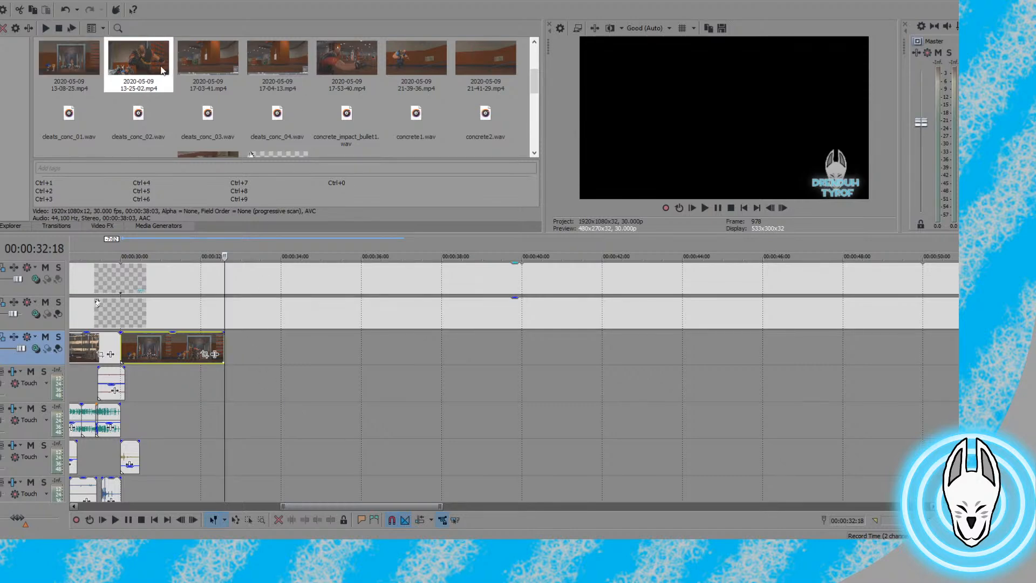
drag(145, 59, 310, 383)
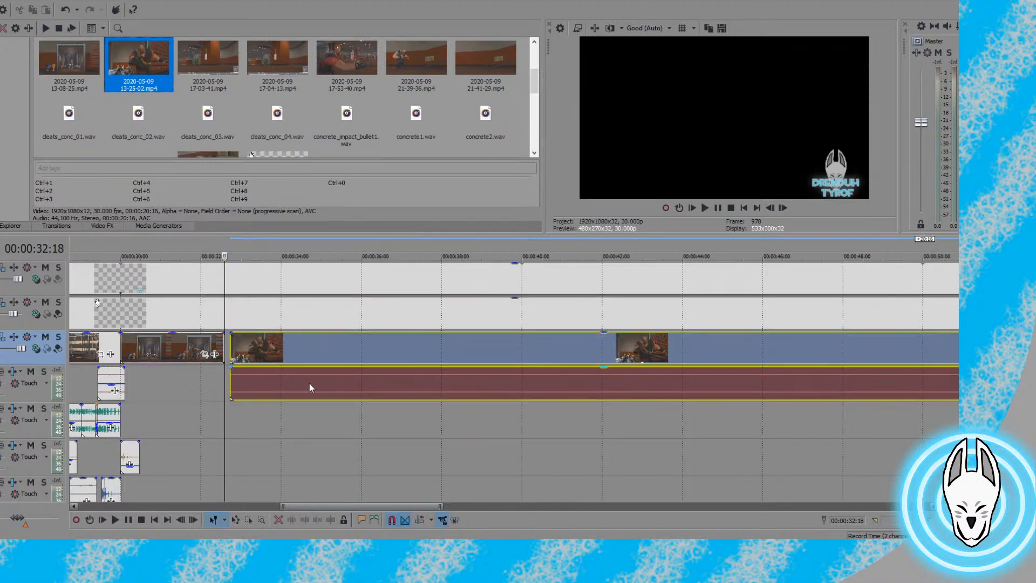
scroll(338, 387, down, 5)
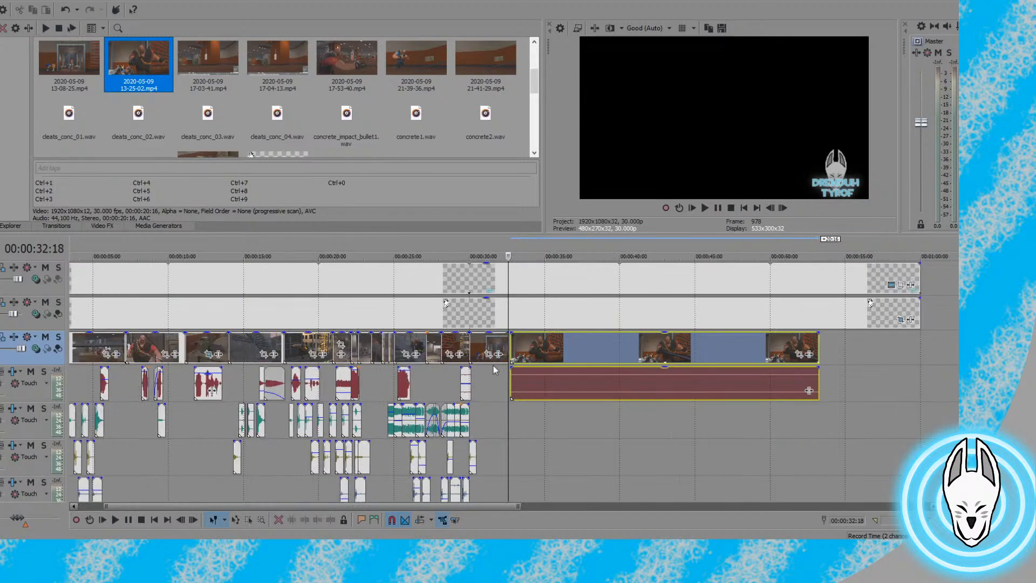
click(545, 348)
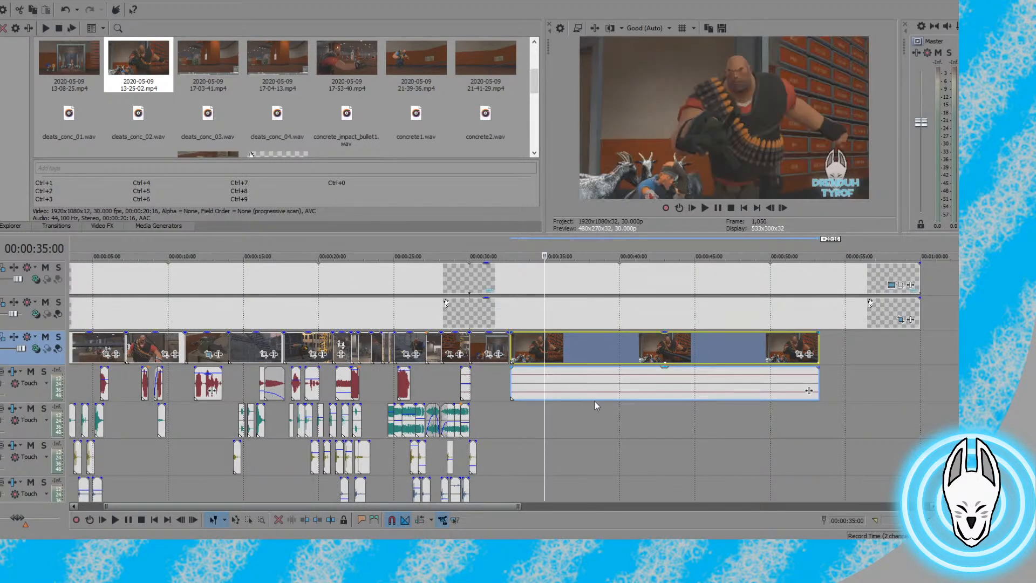
drag(593, 350, 620, 352)
ctrl+click(613, 375)
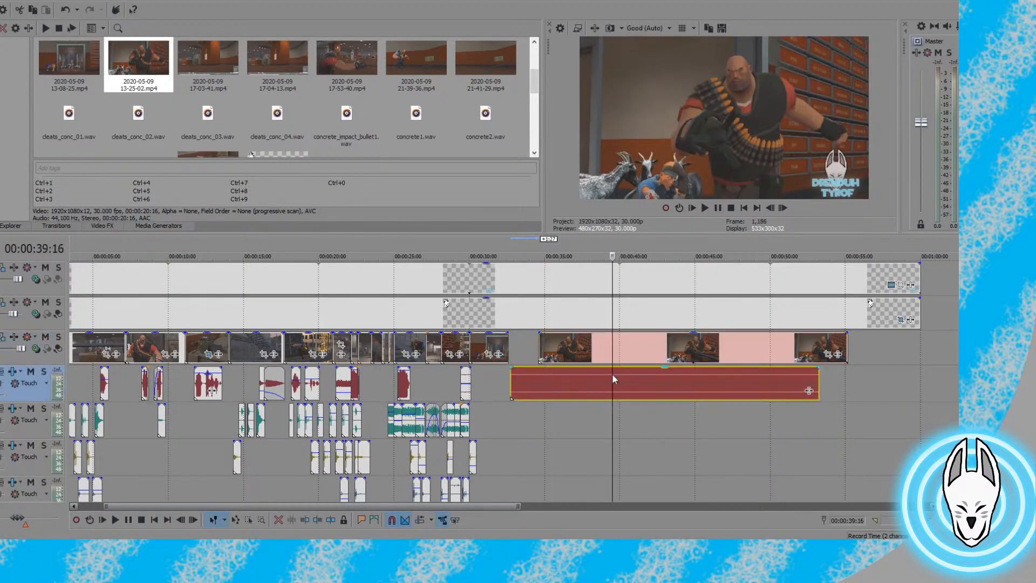
key(Delete)
click(599, 351)
click(591, 343)
drag(591, 344, 716, 338)
click(771, 208)
click(771, 208)
click(771, 208)
click(772, 208)
click(770, 208)
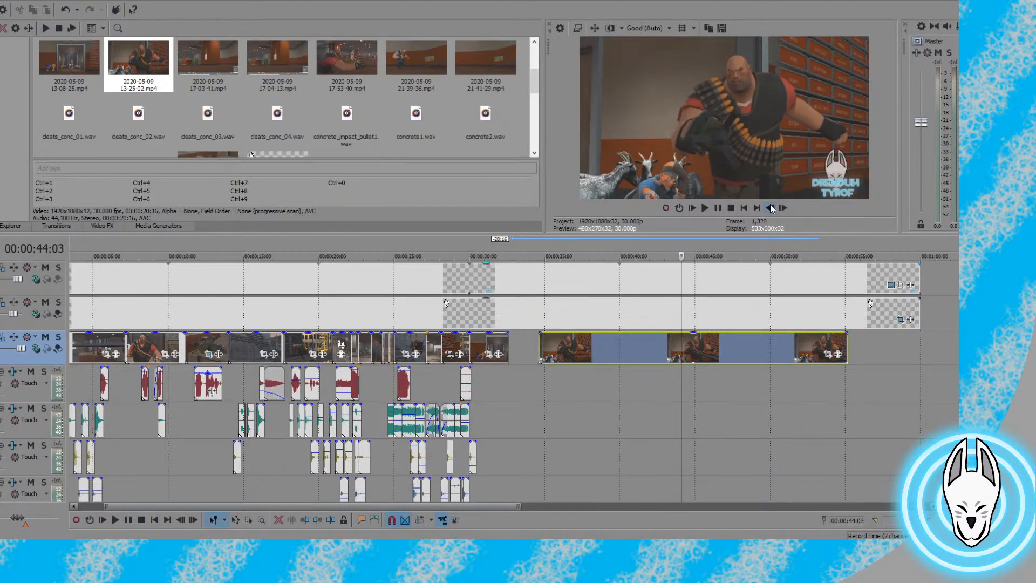
click(782, 208)
click(782, 208)
click(782, 207)
click(782, 208)
click(782, 208)
click(772, 209)
click(772, 208)
click(772, 209)
click(782, 208)
click(783, 209)
click(771, 209)
click(687, 342)
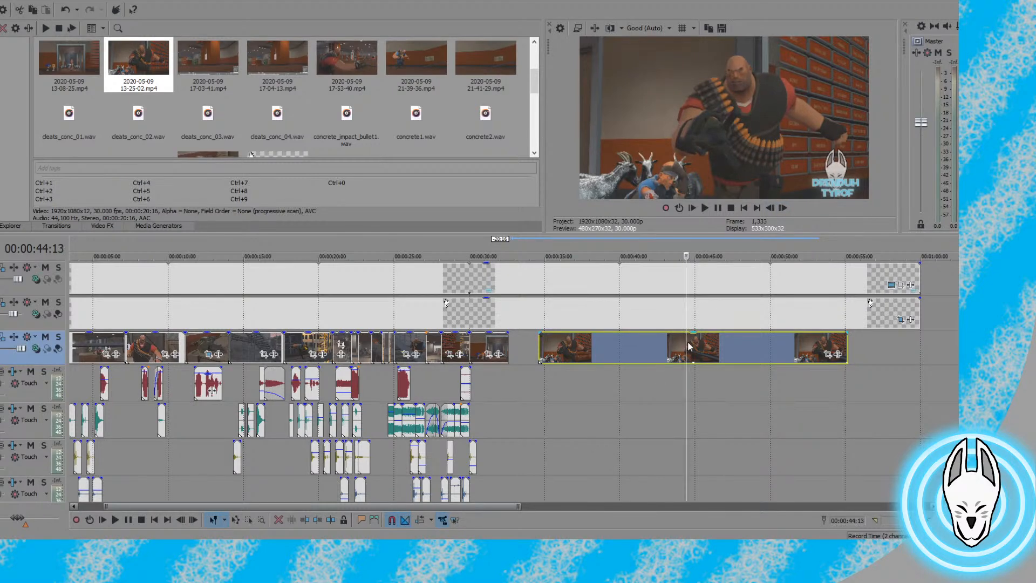
key(alt+bracketleft)
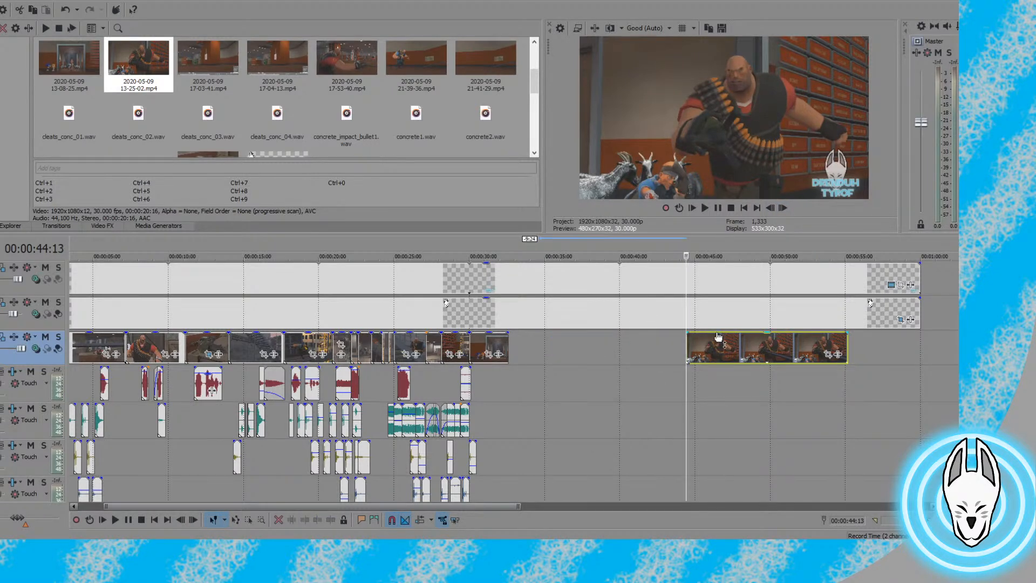
Step forward to 00:00:44:20 in the Heavy close-up clip and trim its end there
click(783, 209)
click(783, 208)
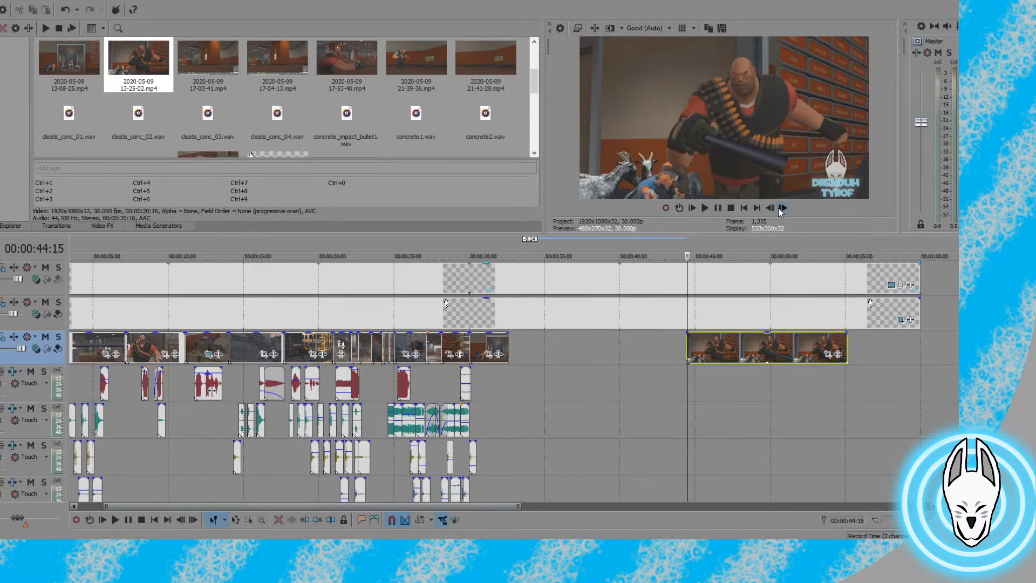
click(782, 209)
click(783, 209)
click(782, 208)
click(783, 208)
click(782, 208)
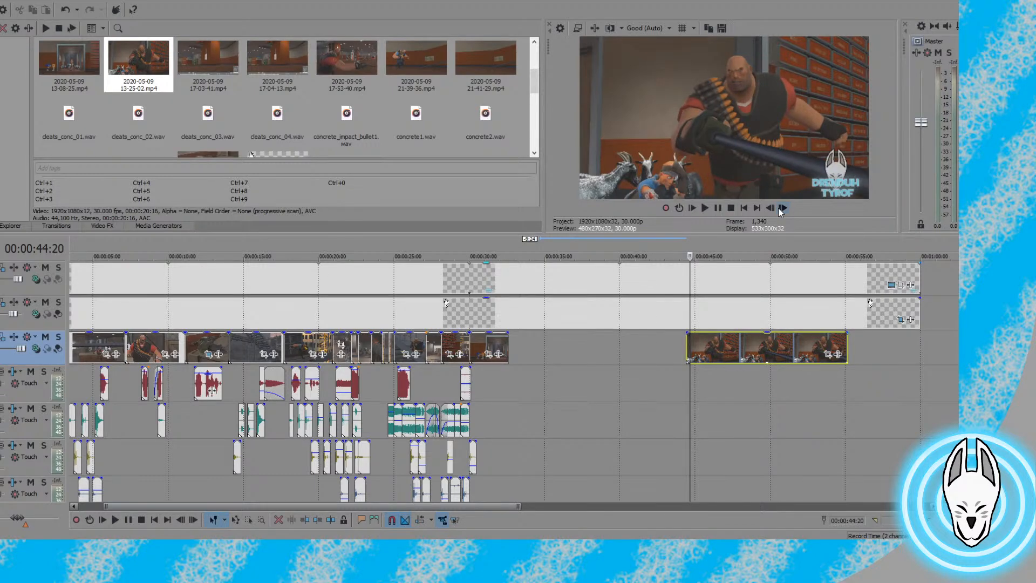
click(689, 344)
key(alt+bracketright)
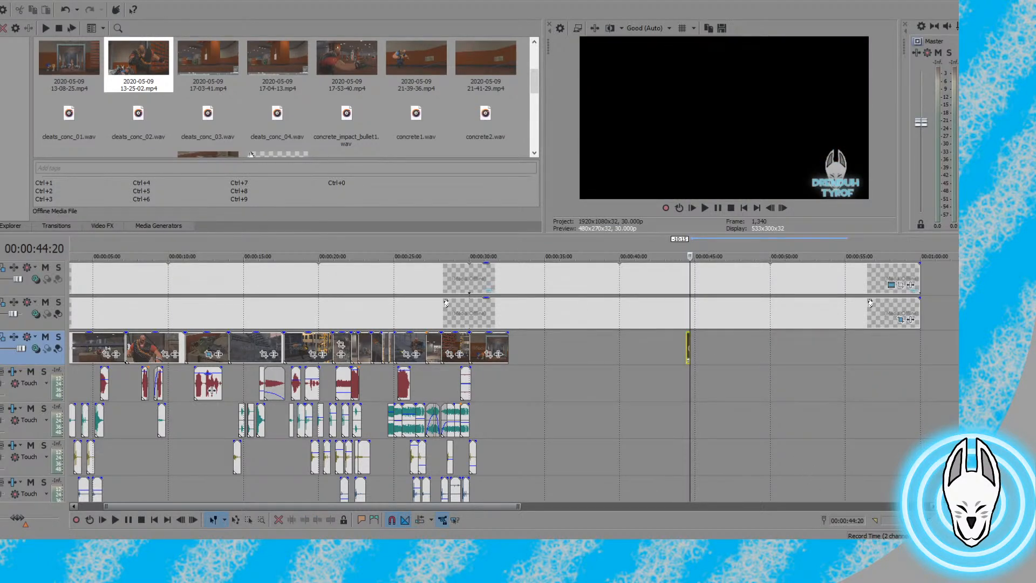
Move the short Heavy close-up clip directly after the portal clip on the main video track
key(Up)
key(Up)
key(Up)
key(Up)
key(Up)
key(Up)
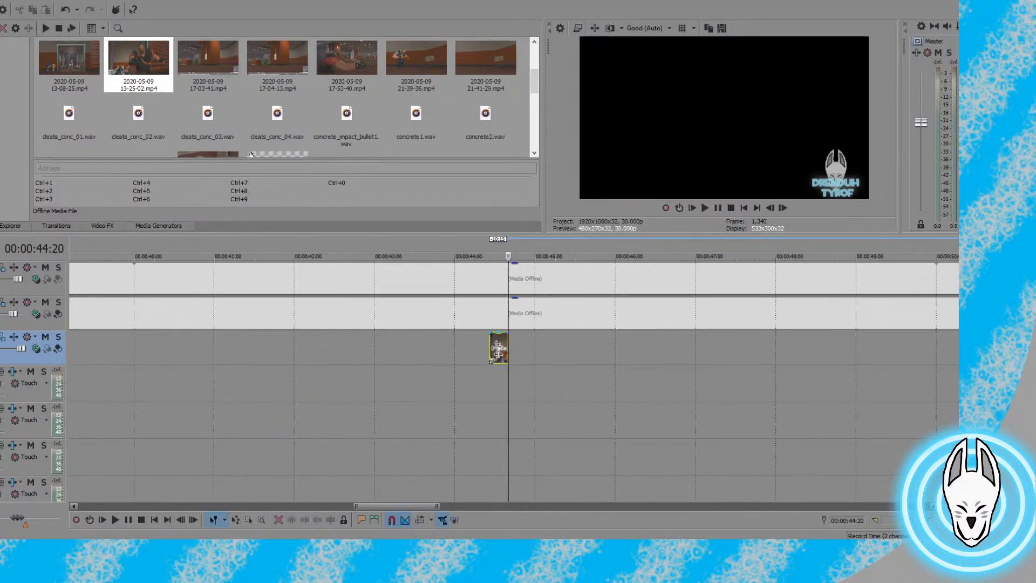
click(502, 340)
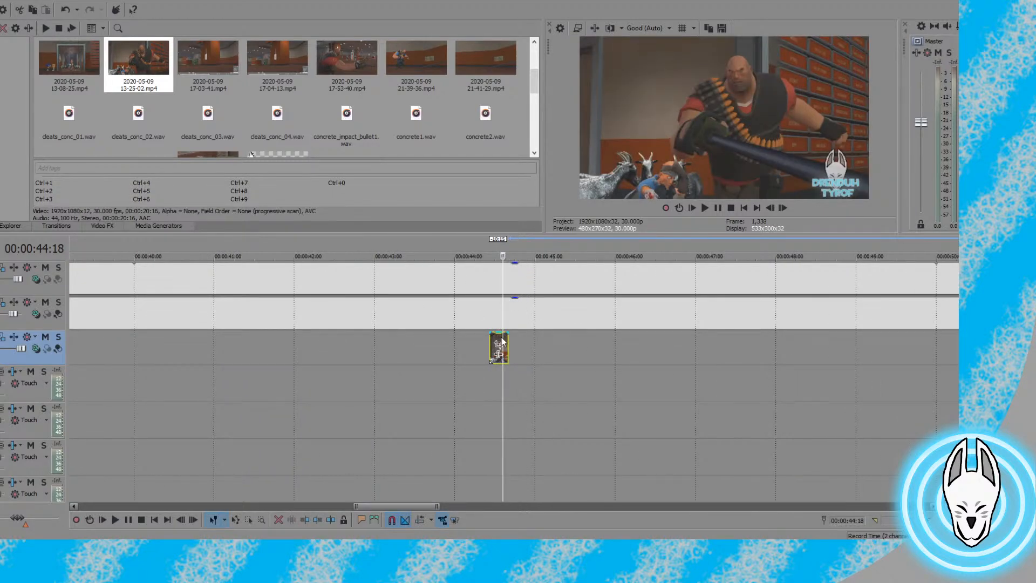
click(515, 347)
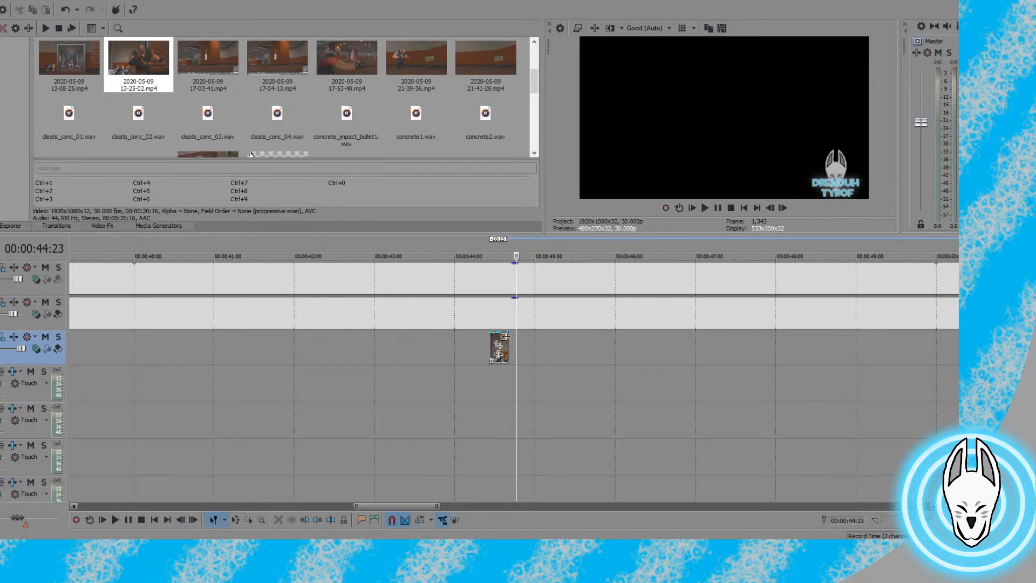
drag(500, 344, 532, 357)
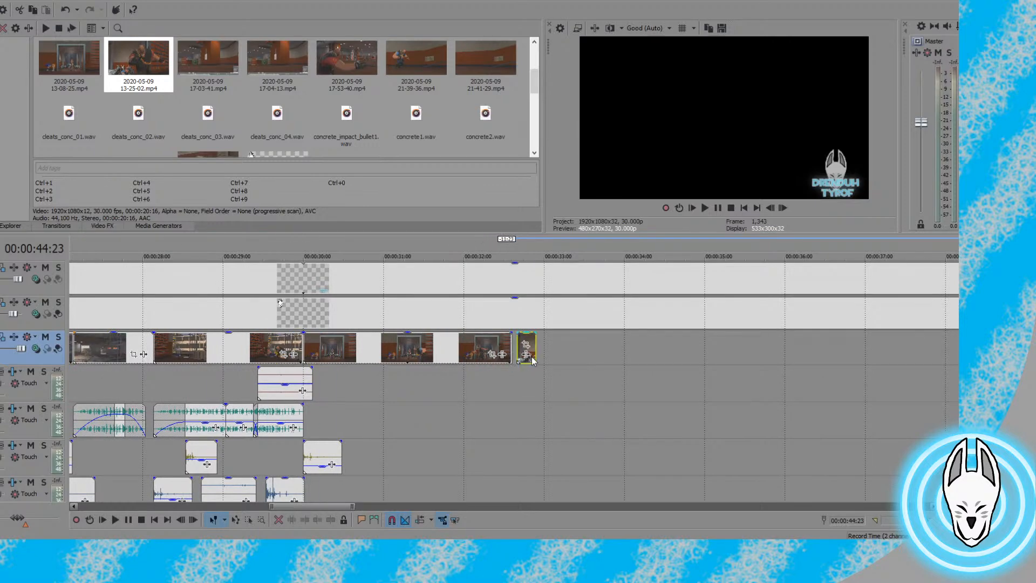
Play the edit from 00:00:29:20 through the close-up clip and replay the cut between the last two clips
click(299, 339)
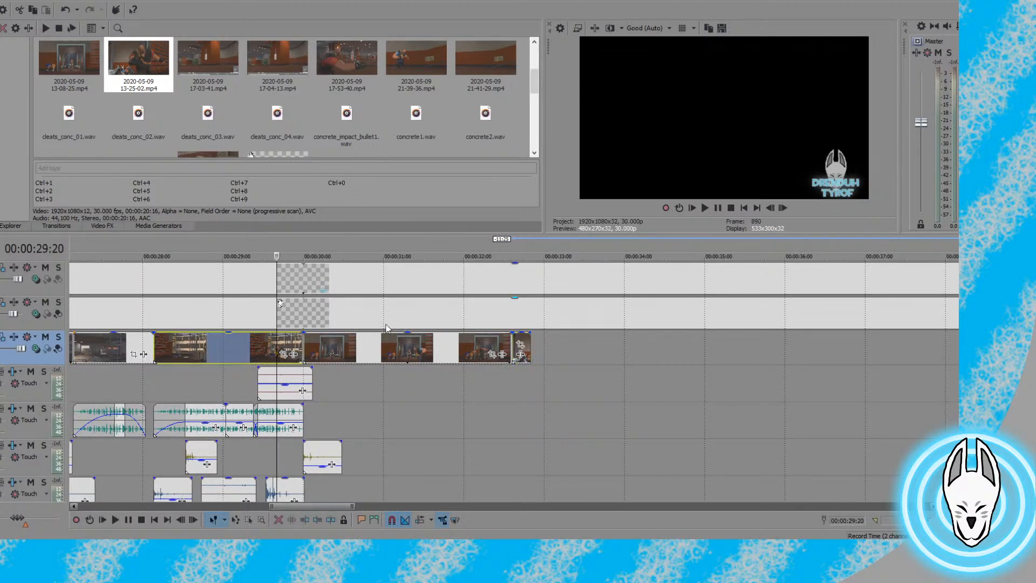
click(718, 208)
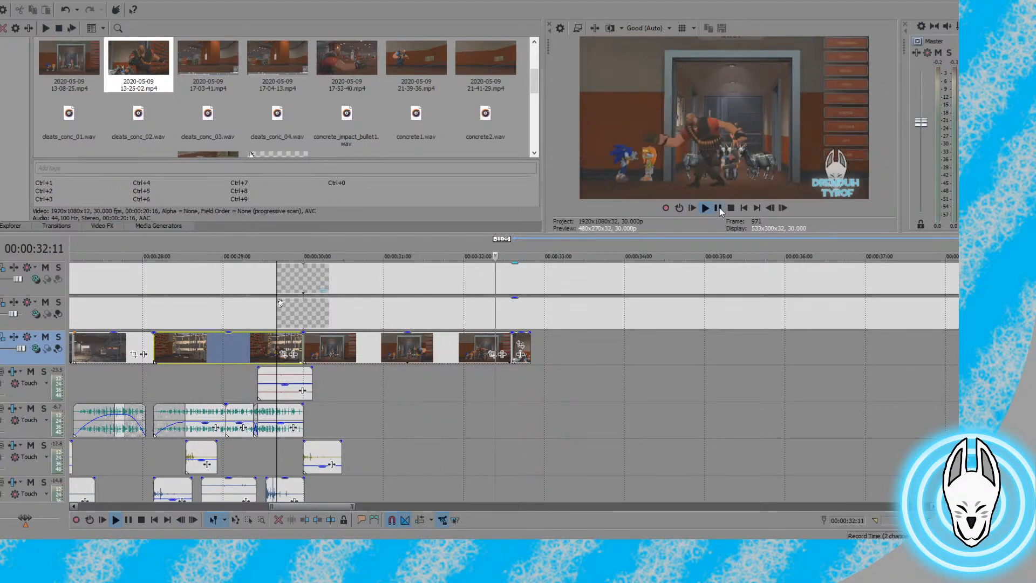
click(719, 208)
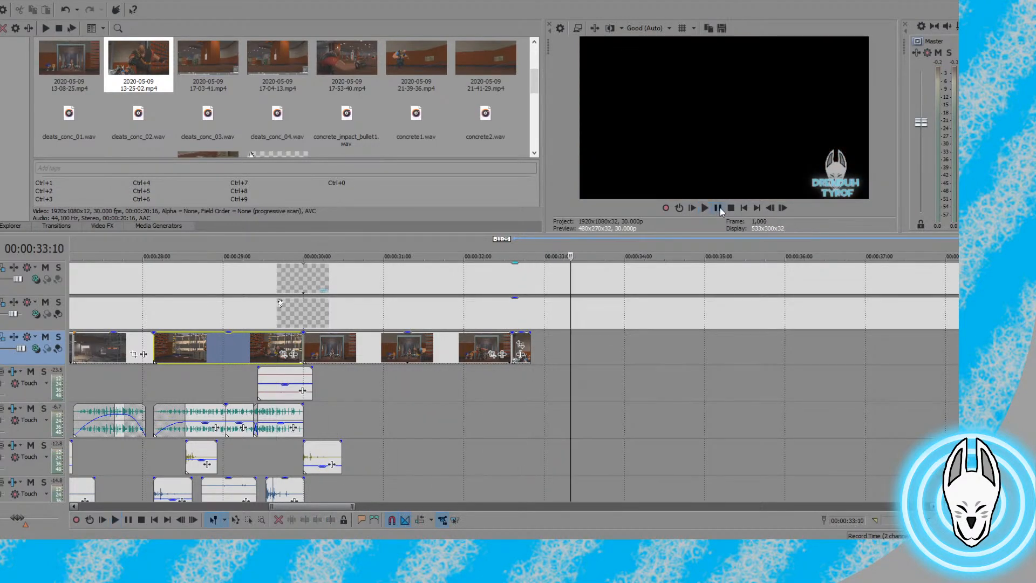
click(510, 340)
click(705, 208)
click(715, 209)
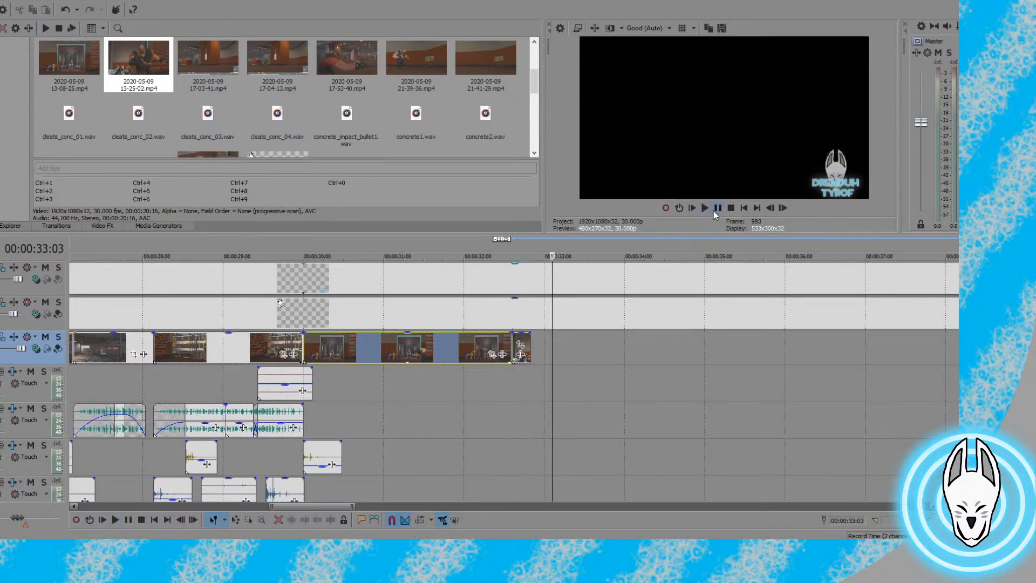
Extend the end of the close-up clip by two frames and play it back
drag(530, 343, 536, 343)
click(705, 208)
click(718, 210)
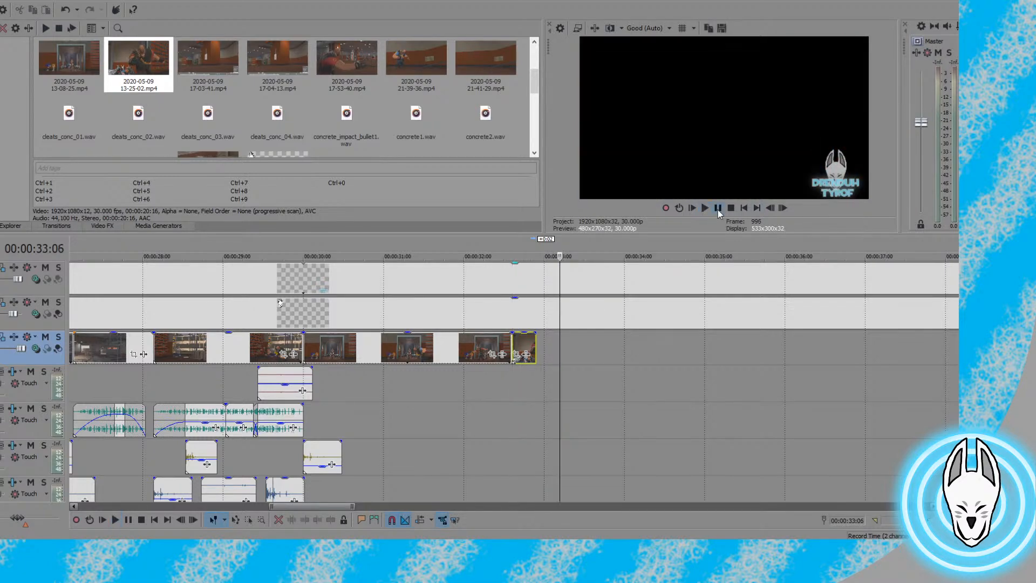
Extend the end of the Heavy close-up clip by three frames and play back the cut into it
click(205, 56)
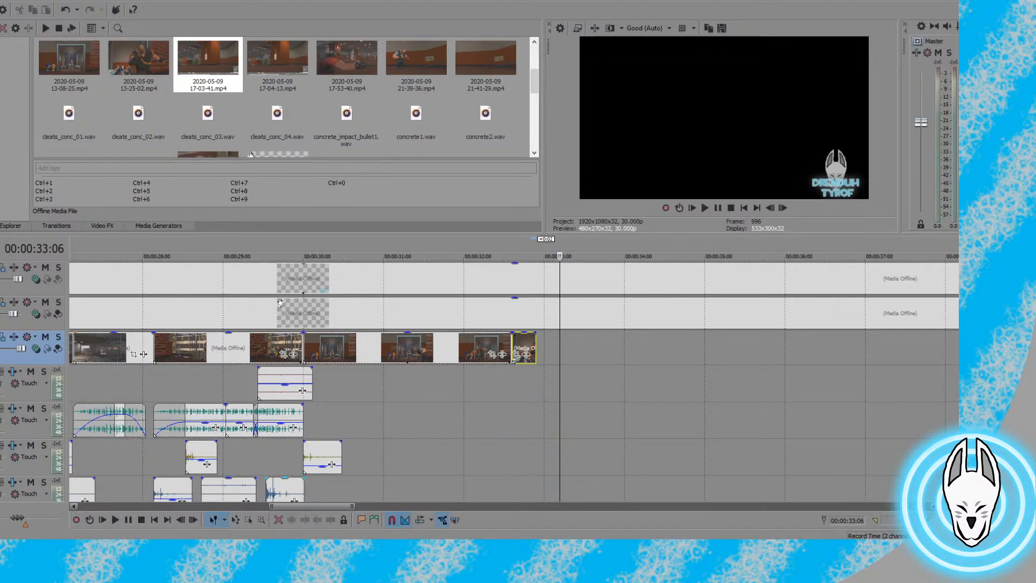
key(alt+Tab)
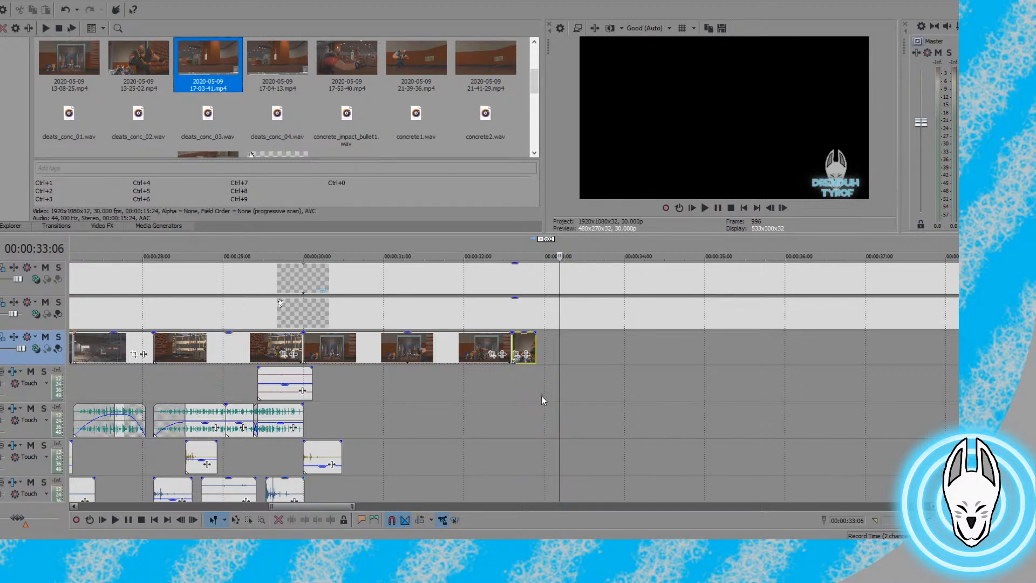
click(535, 353)
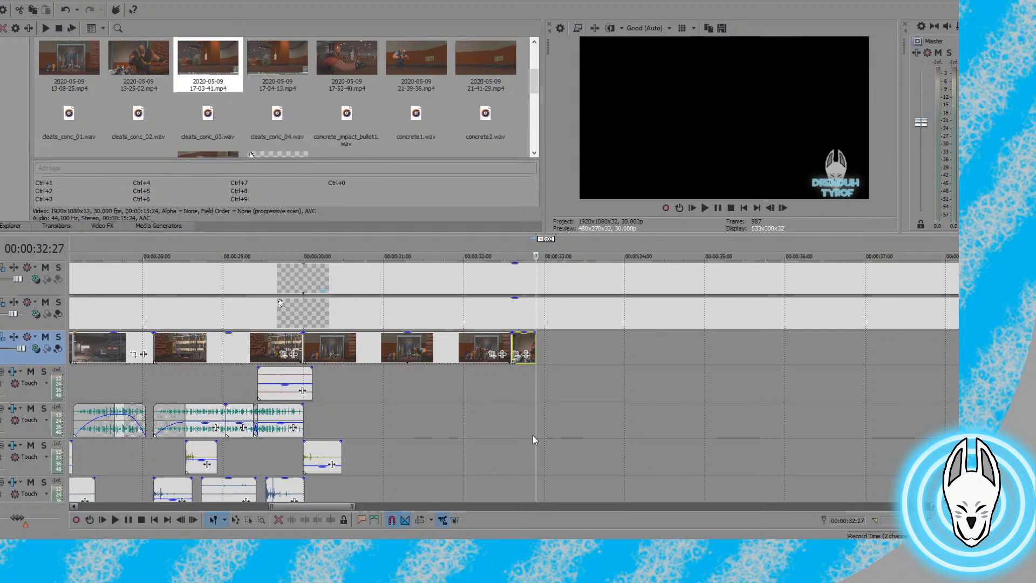
click(772, 208)
click(771, 207)
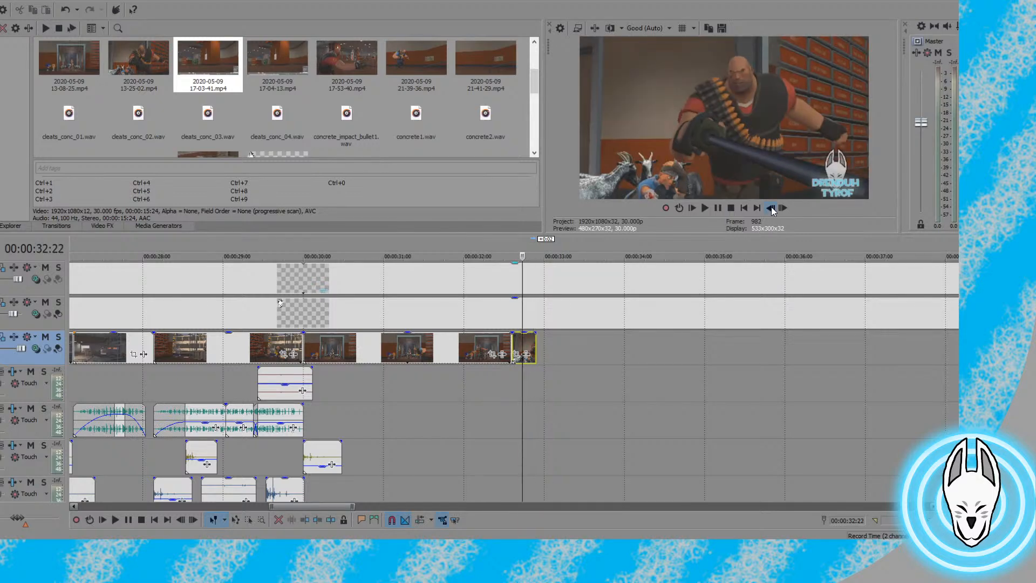
click(771, 208)
drag(535, 351, 544, 351)
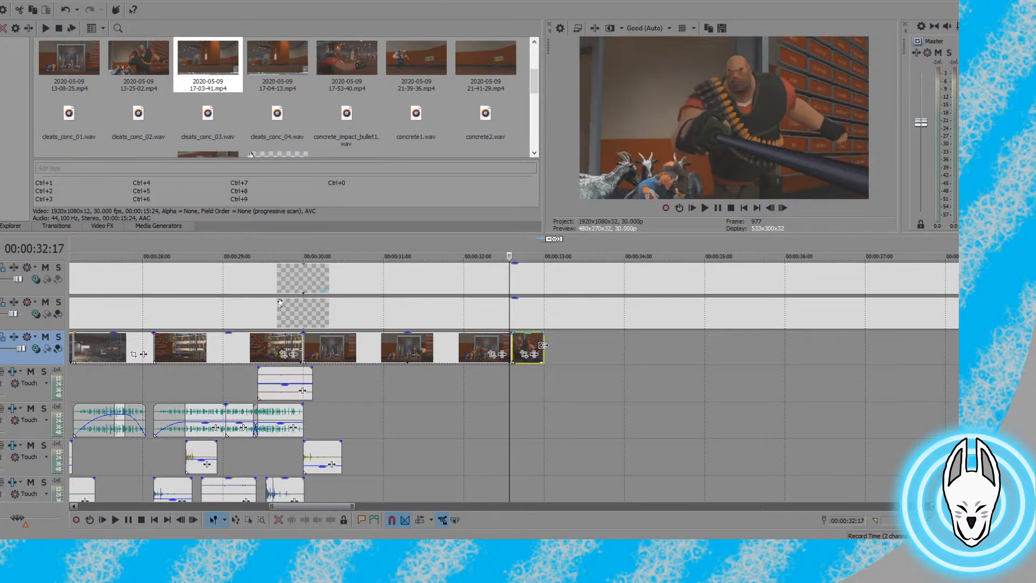
click(504, 342)
click(705, 208)
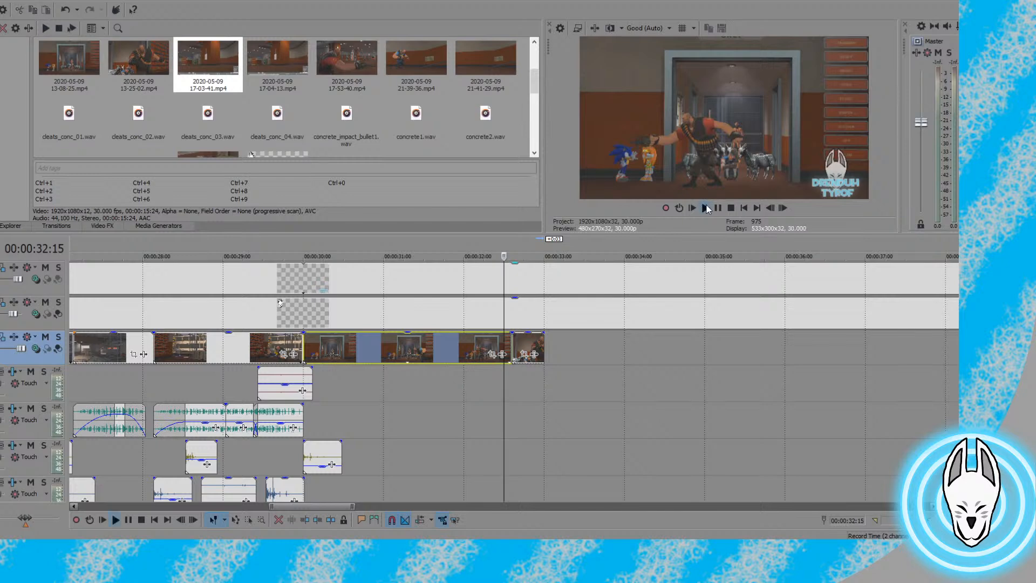
click(717, 208)
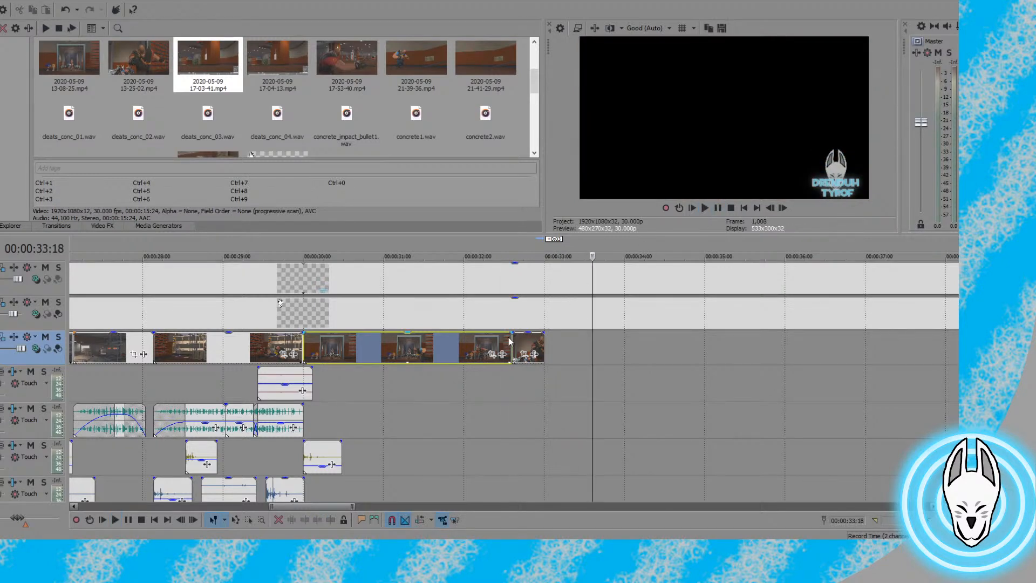
Extend the end of the close-up clip to 00:00:33:03 and play back the end of the edit
drag(544, 342, 552, 341)
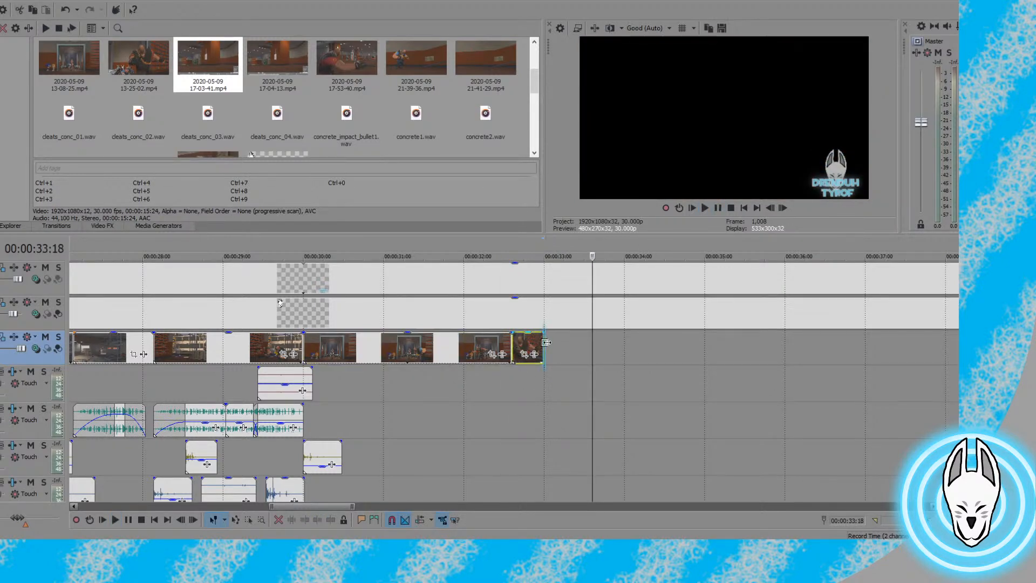
click(490, 340)
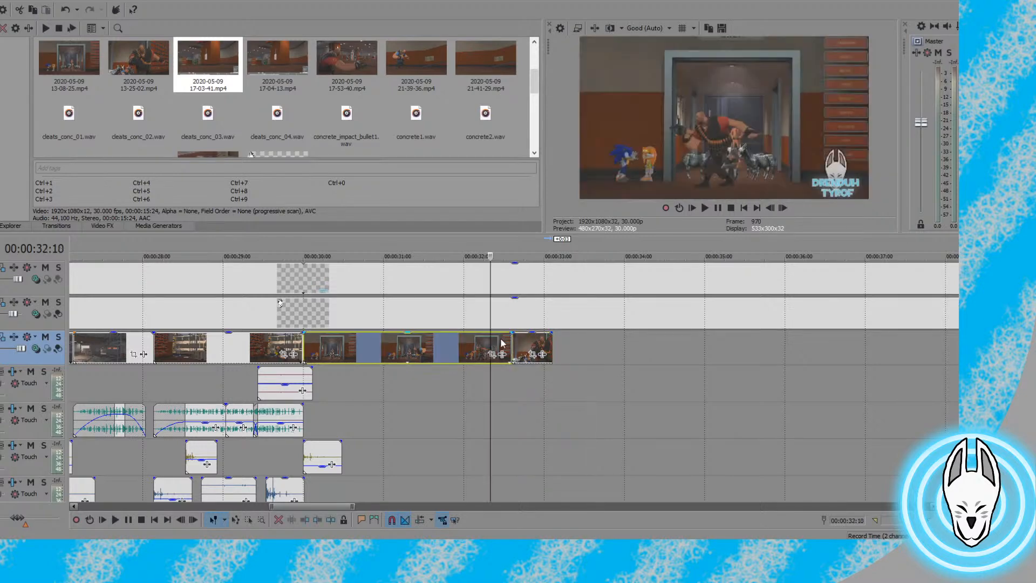
click(718, 209)
click(206, 64)
drag(254, 59, 562, 350)
click(571, 381)
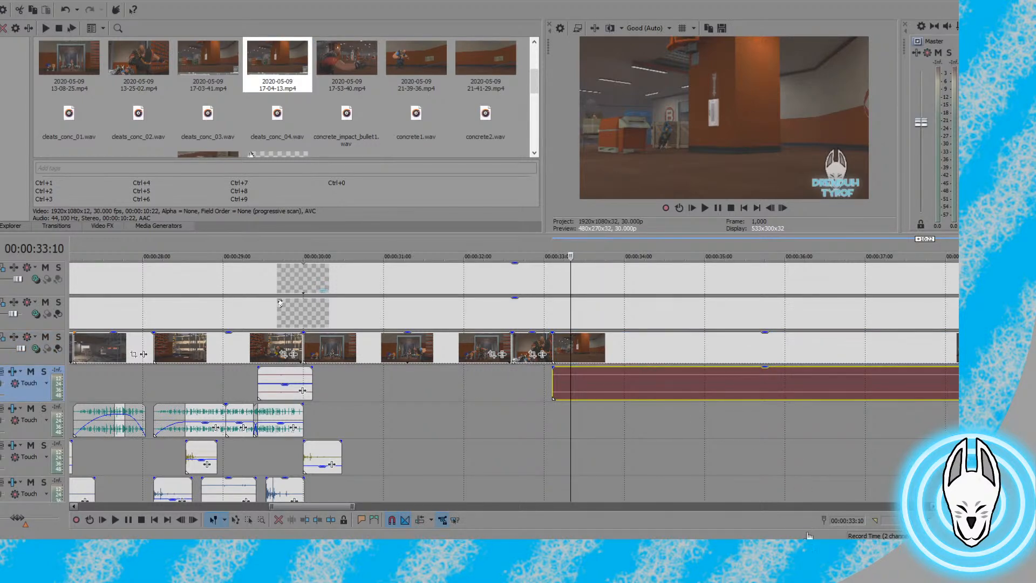
drag(676, 396, 691, 391)
key(Delete)
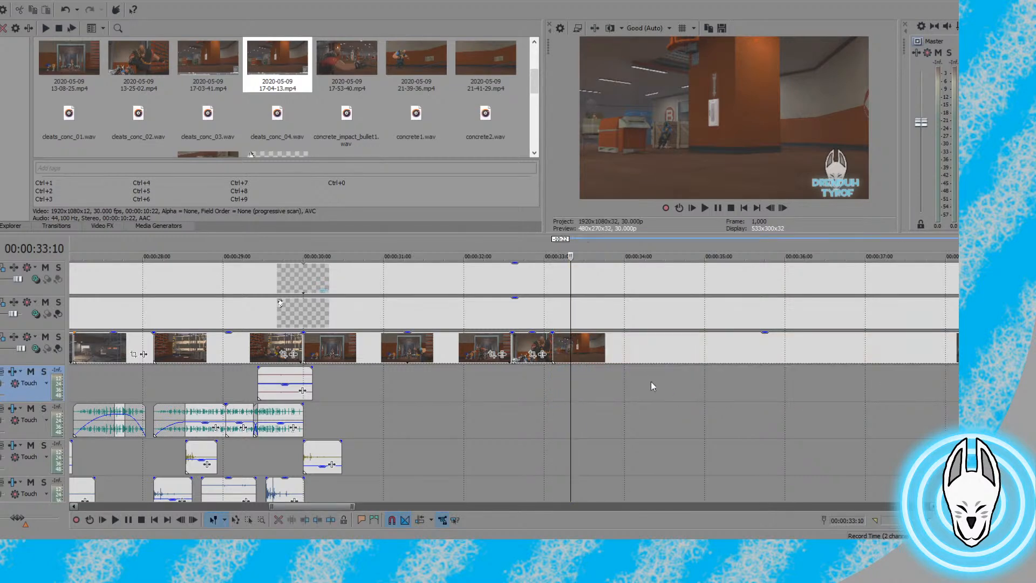
Scrub through the newly added clip to 00:00:38:04 and trim its start there
click(579, 349)
click(554, 345)
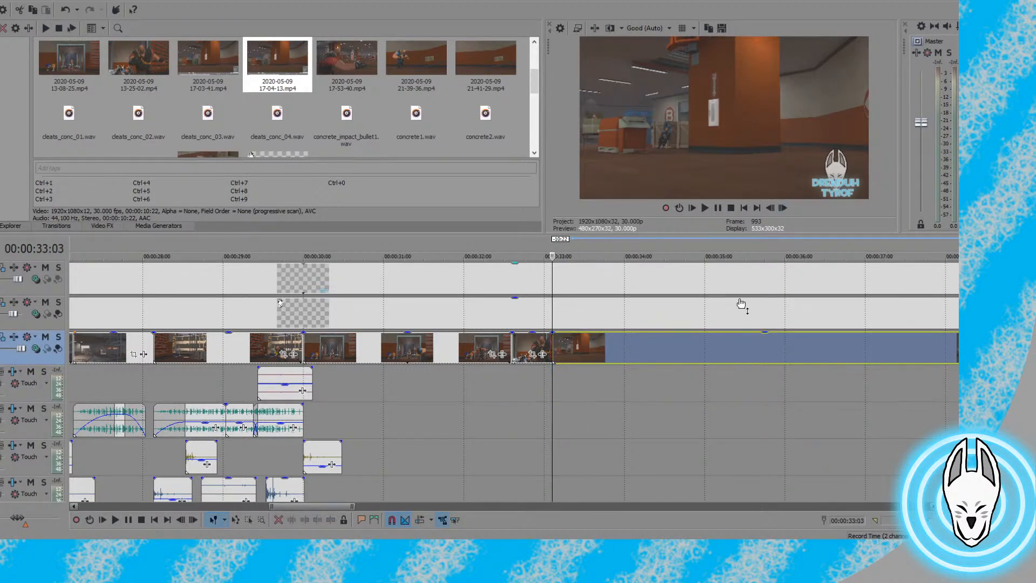
click(694, 343)
click(710, 344)
click(726, 340)
click(752, 337)
click(772, 336)
click(786, 335)
scroll(798, 337, down, 3)
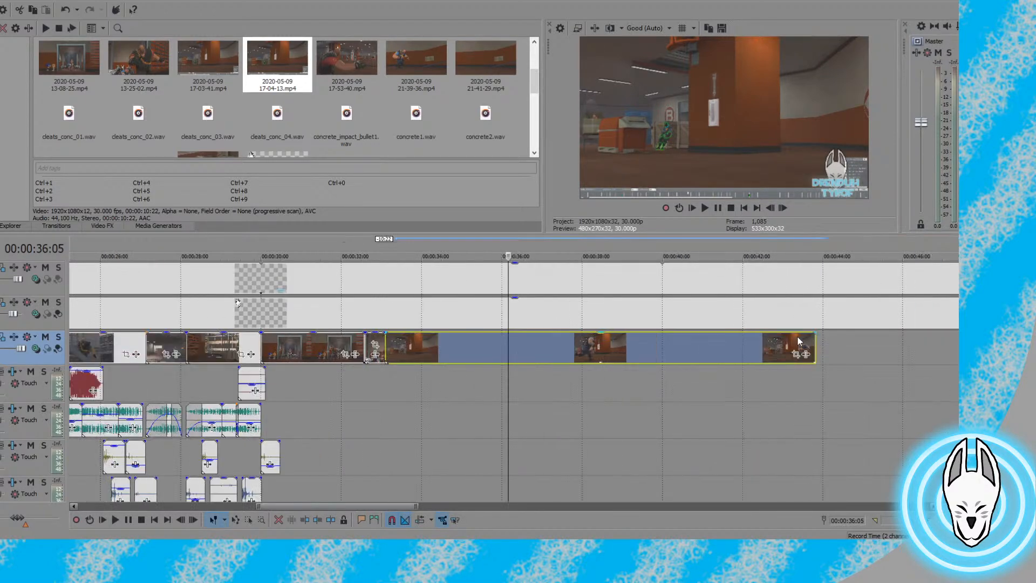
click(563, 344)
click(568, 346)
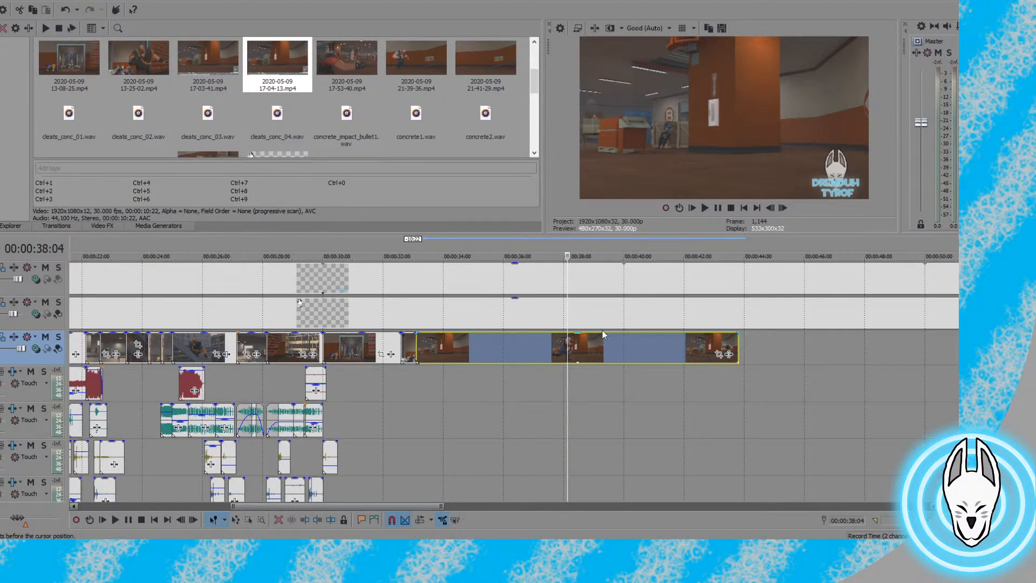
key(alt+[)
Play the trimmed clip from its new start to check the Heavy's movement
click(705, 208)
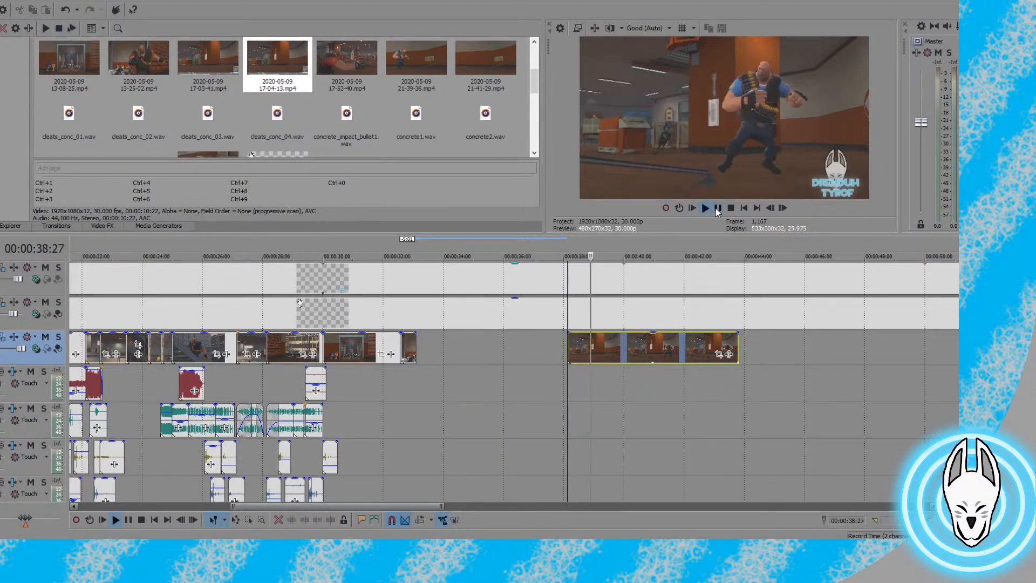
click(717, 211)
click(568, 339)
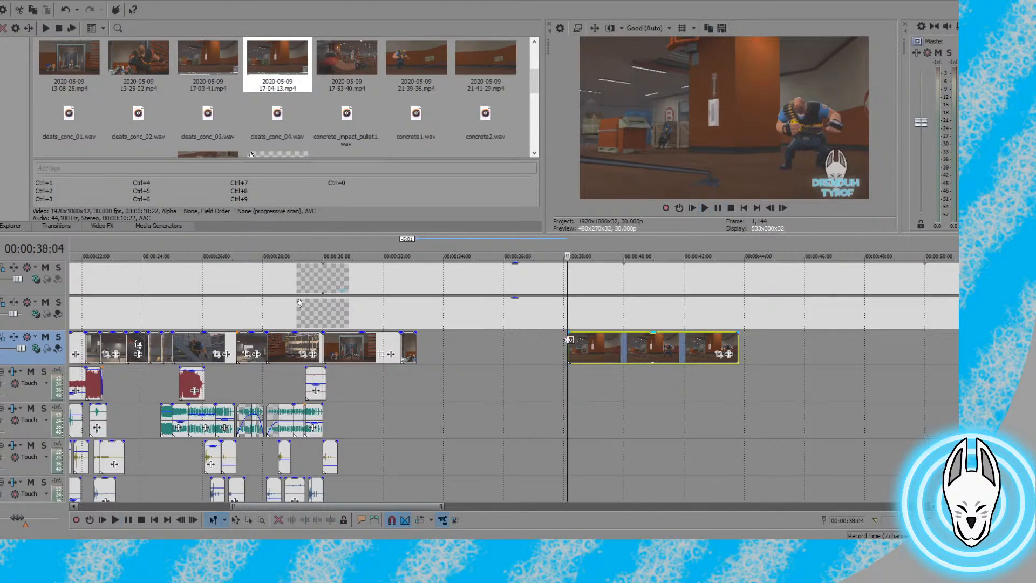
click(715, 208)
click(715, 209)
Step frame by frame to 00:00:39:19 in the clip and trim its end there
click(784, 209)
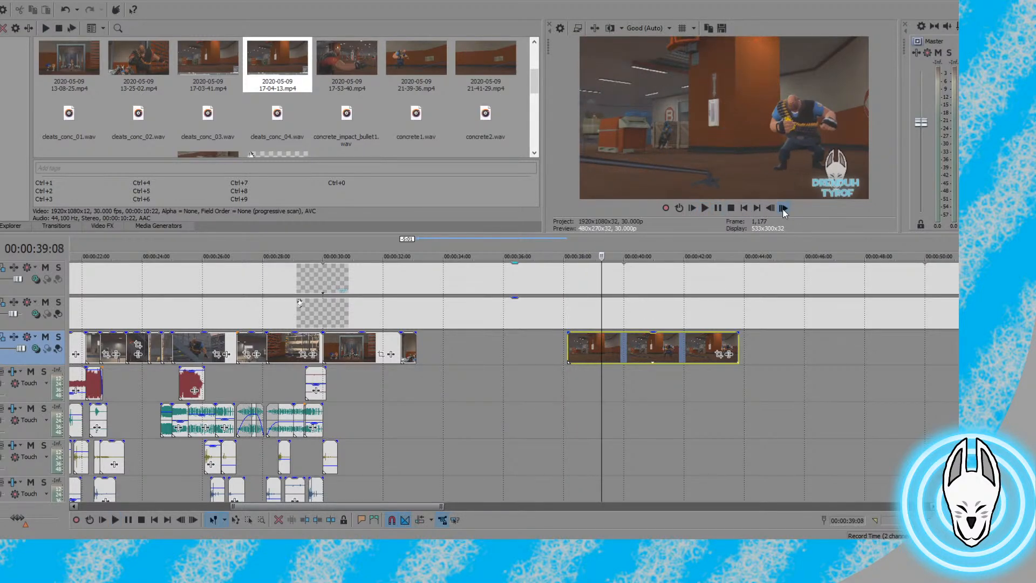
click(783, 209)
click(783, 209)
click(783, 209)
click(774, 209)
click(775, 209)
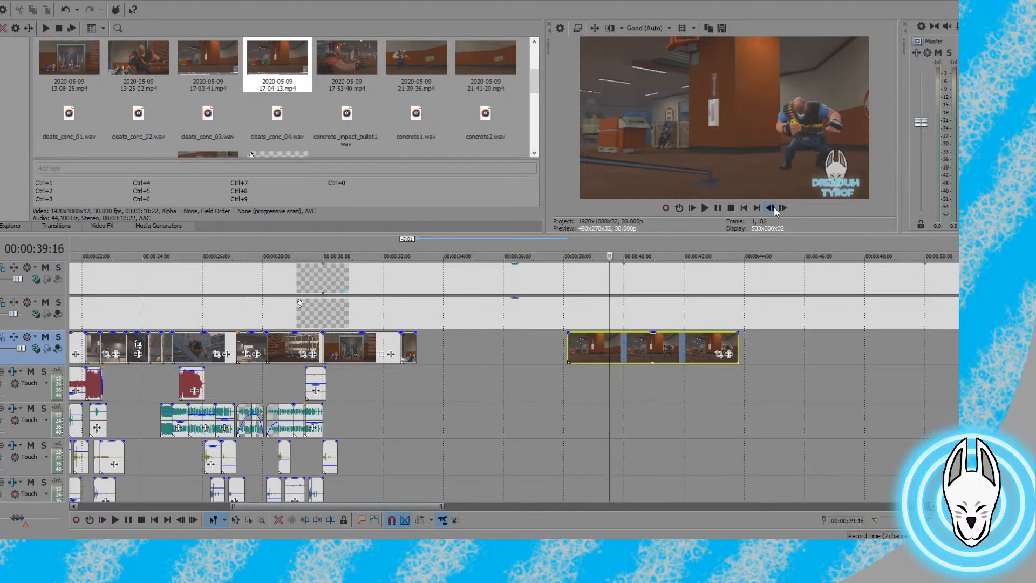
click(784, 209)
click(783, 208)
click(783, 209)
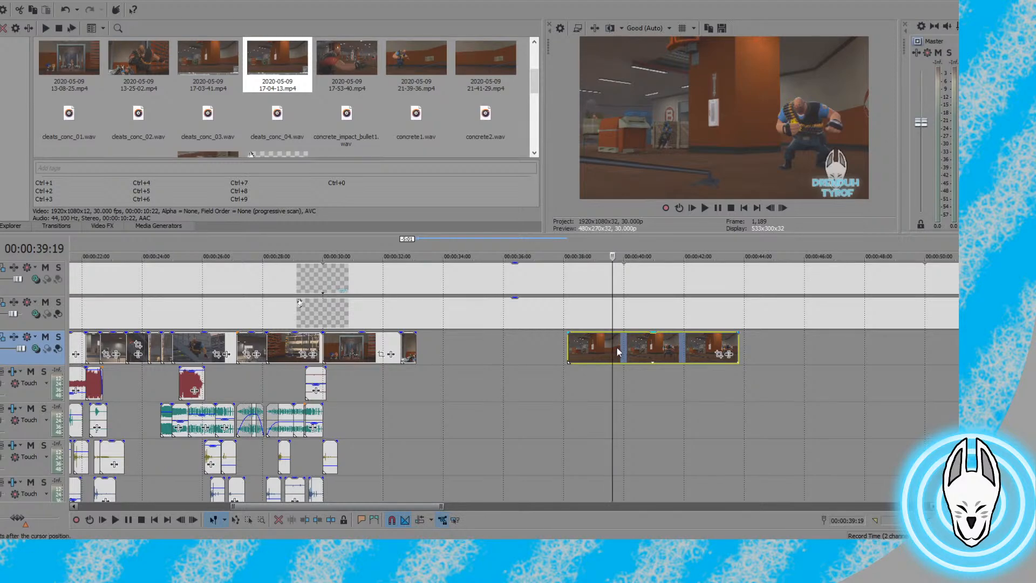
key(alt+bracketright)
Move the trimmed clip directly after the close-up clip on the main video track and play back the transition
drag(591, 349, 435, 352)
click(401, 346)
click(705, 209)
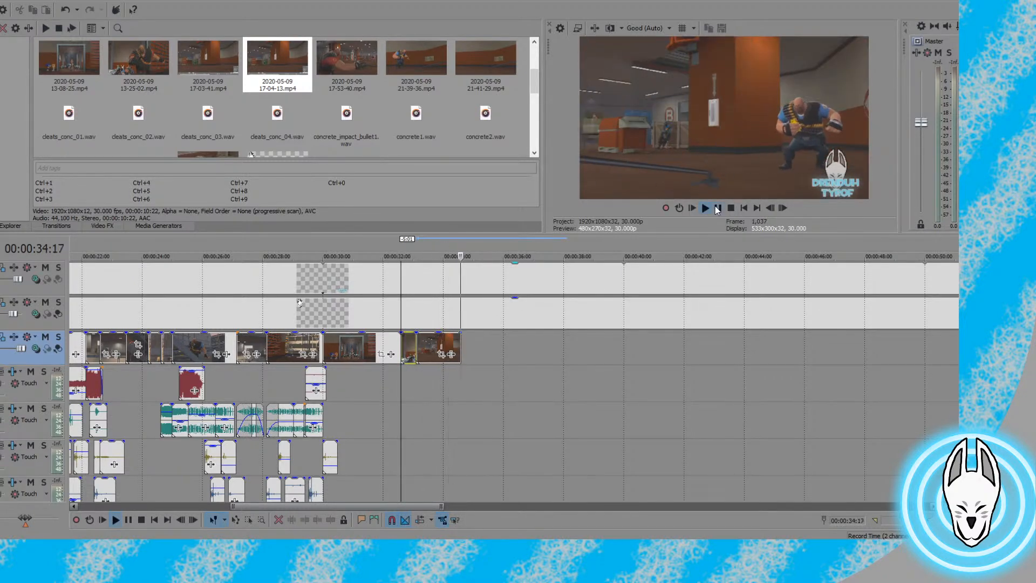
click(717, 208)
click(354, 82)
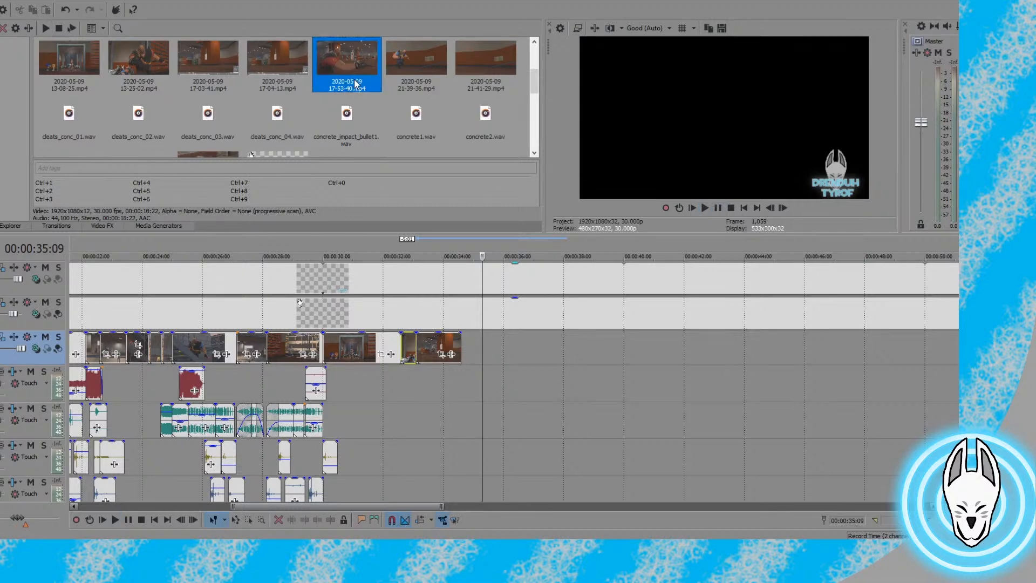
drag(398, 118, 471, 352)
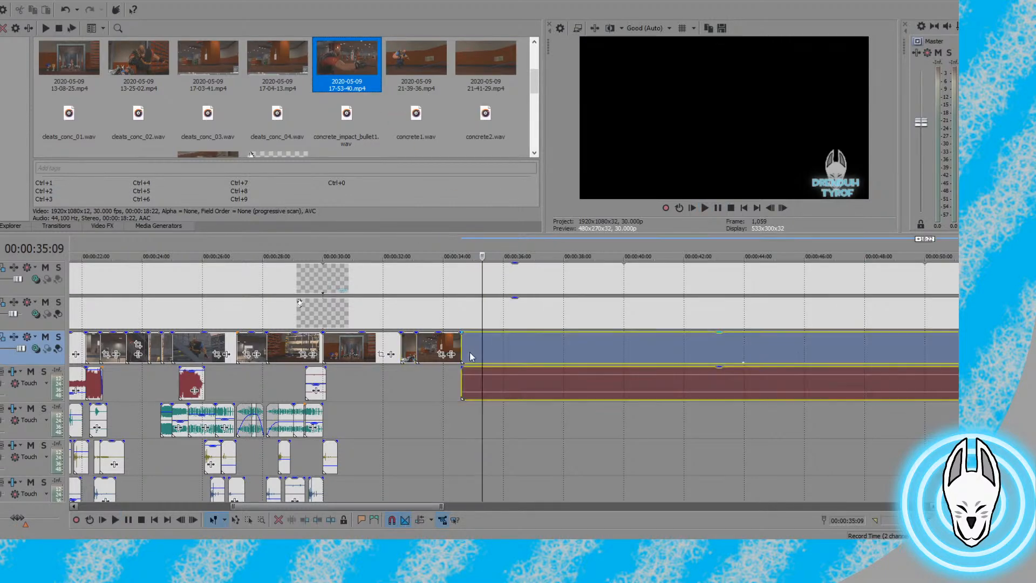
click(519, 389)
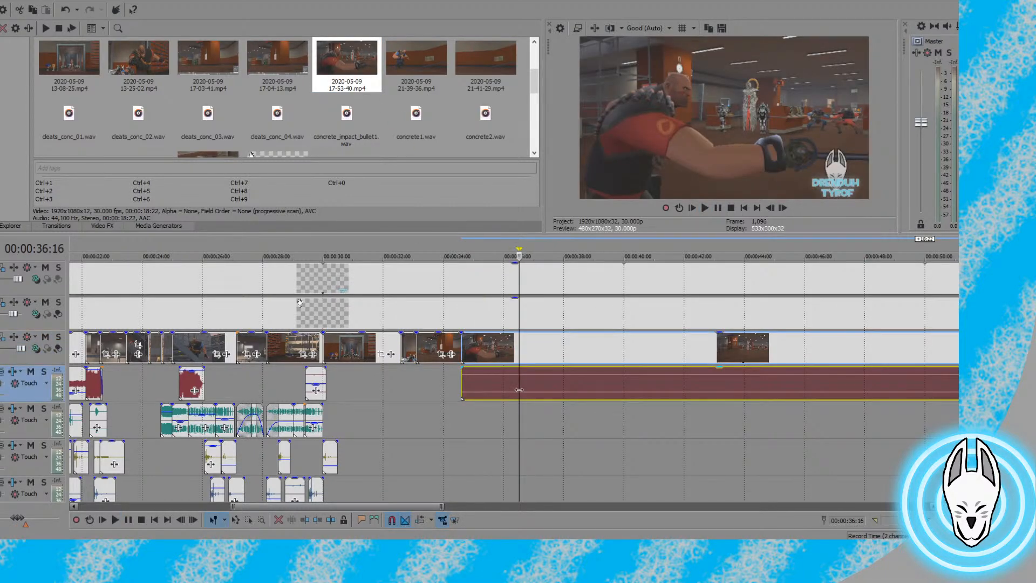
drag(519, 390, 562, 388)
key(Delete)
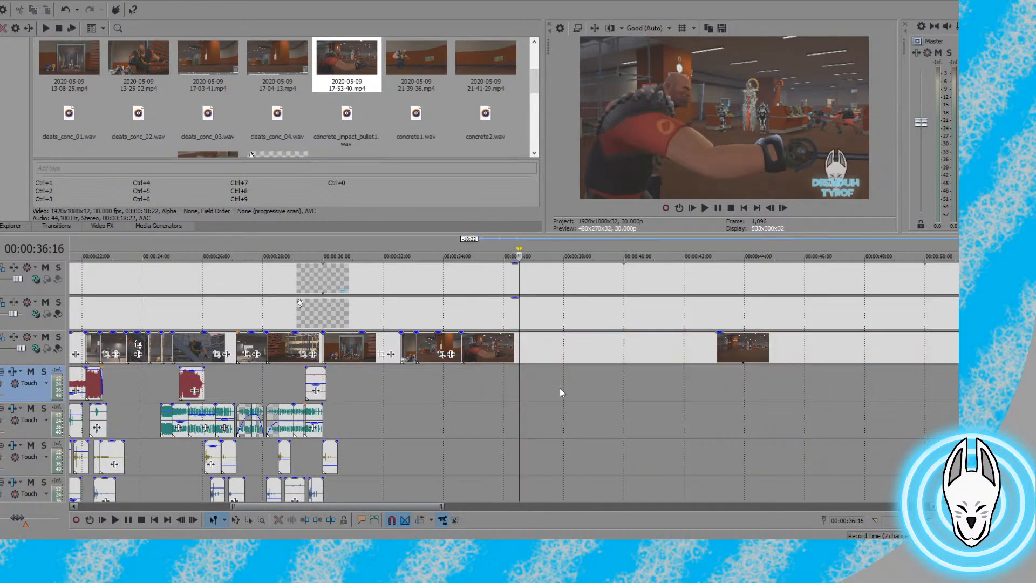
Scrub through the first half of the 17-53-40 clip to look for where the finished animation starts
click(479, 344)
click(510, 343)
click(525, 343)
click(562, 341)
click(587, 341)
click(617, 346)
click(647, 353)
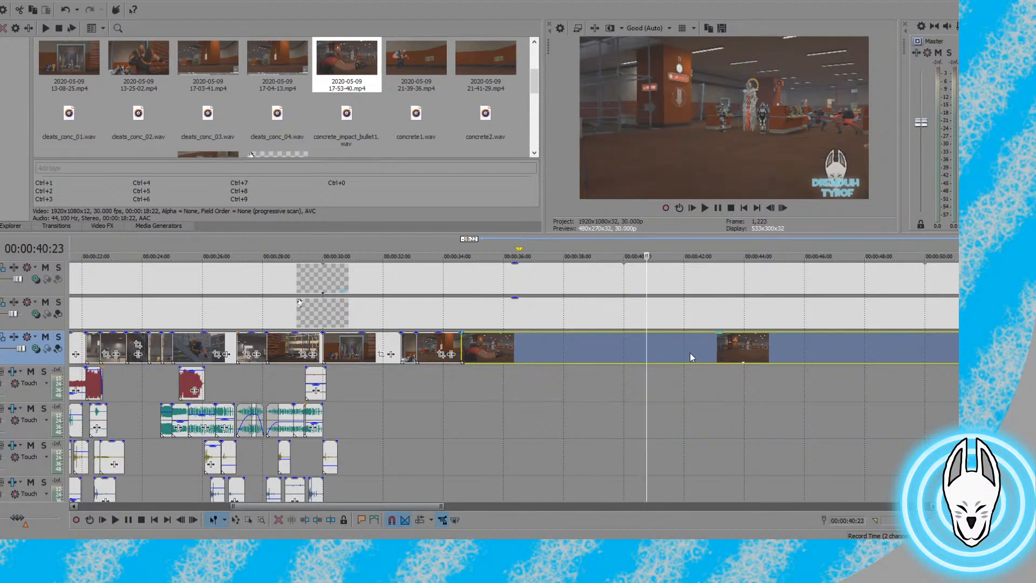
click(770, 208)
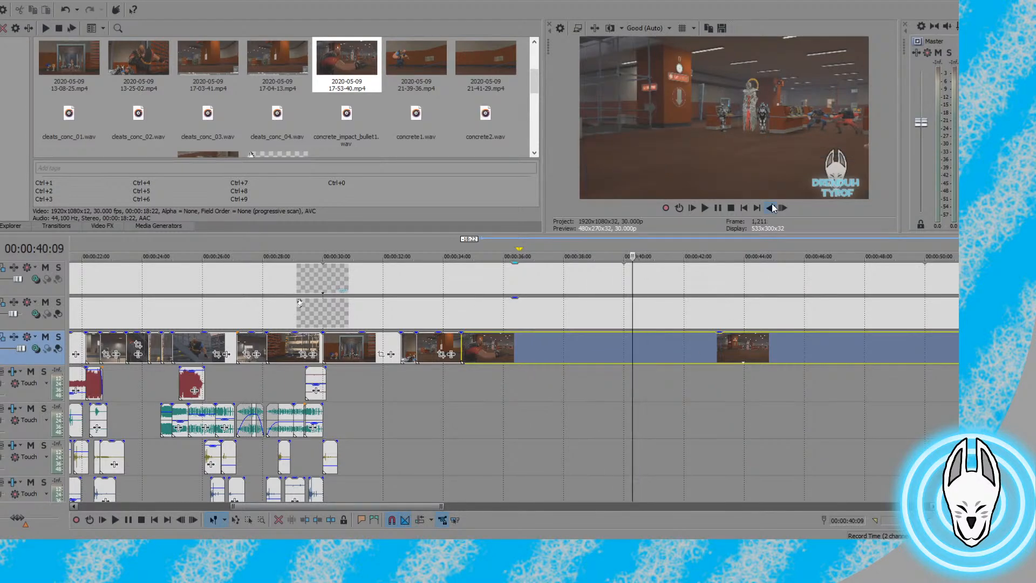
drag(771, 208, 772, 207)
click(750, 361)
click(766, 351)
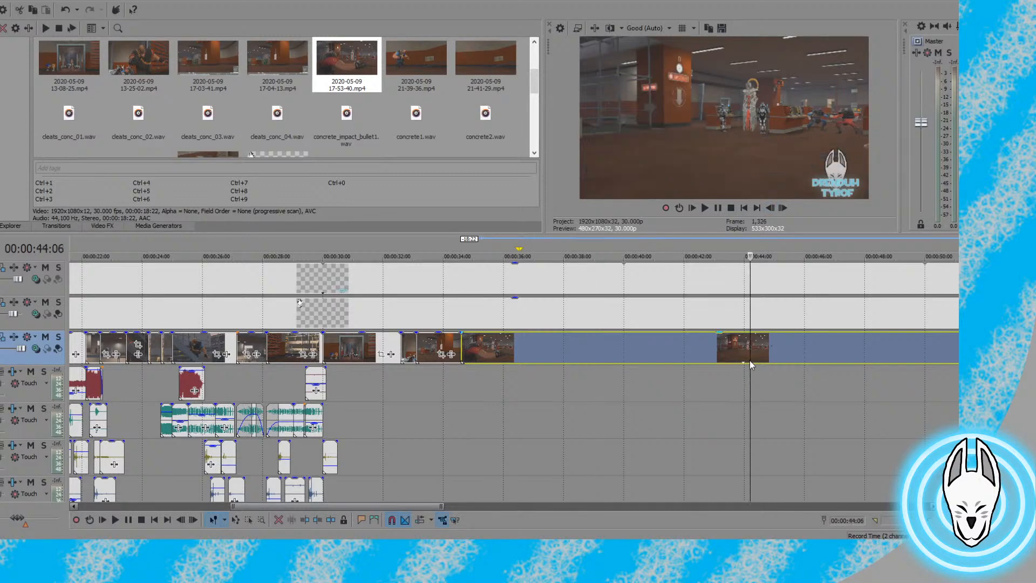
Find 00:00:49:01 in the second half of the 17-53-40 clip and trim its start there
scroll(792, 348, down, 2)
click(558, 337)
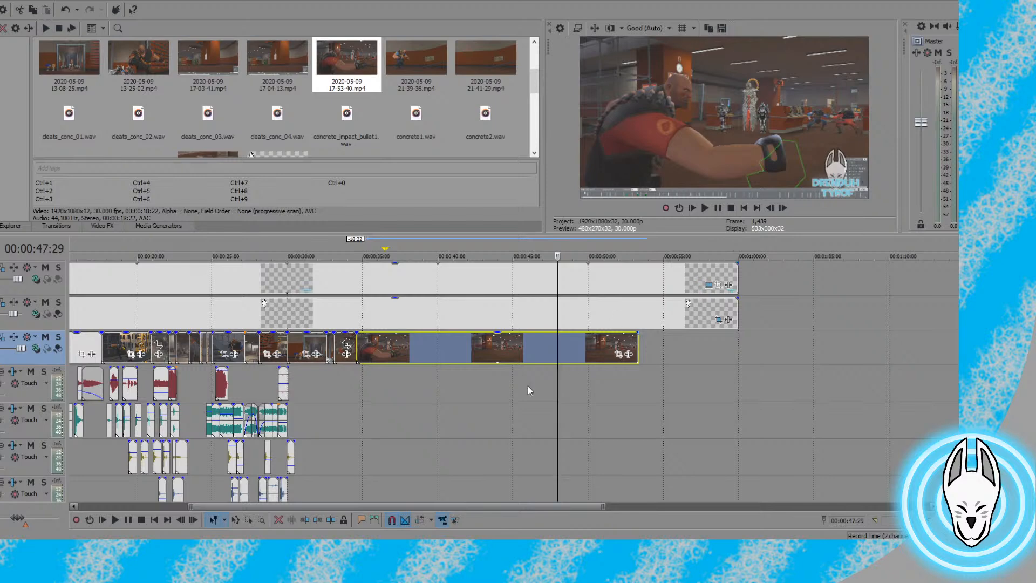
click(565, 348)
click(573, 348)
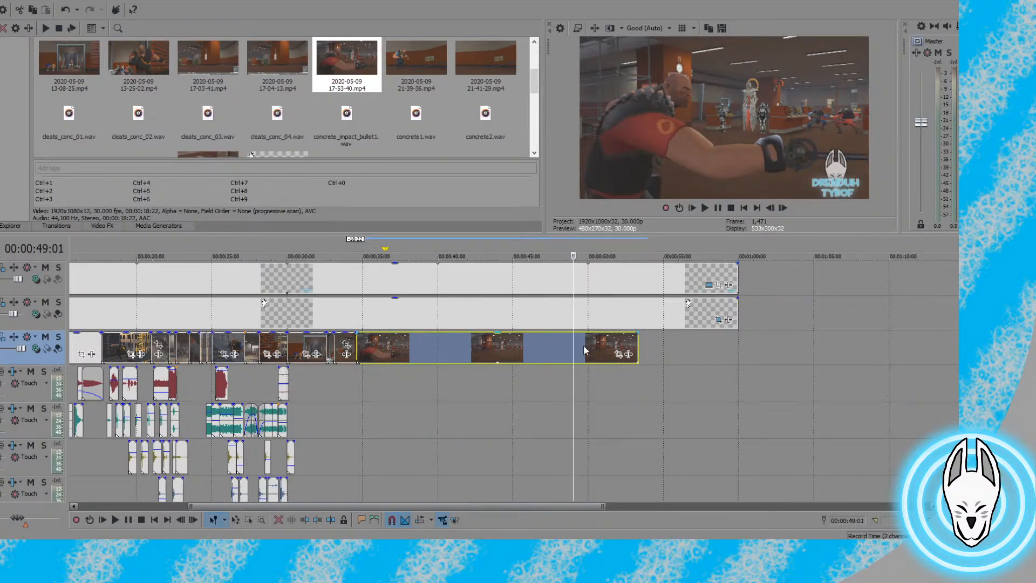
right_click(606, 361)
click(624, 328)
Play the shortened clip, step back to 00:00:49:18 and trim its start to that frame
click(705, 210)
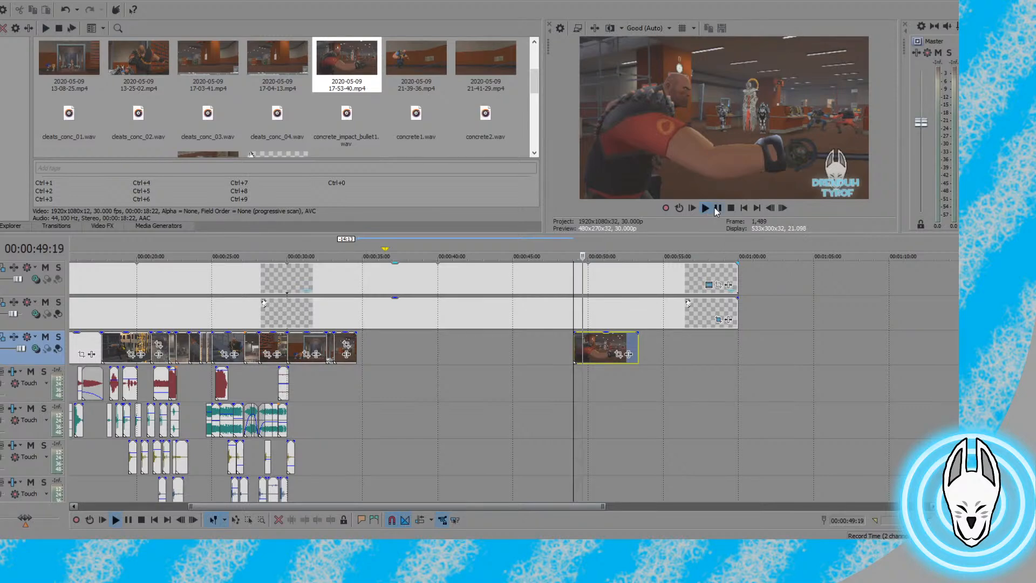
click(717, 209)
click(771, 208)
click(771, 209)
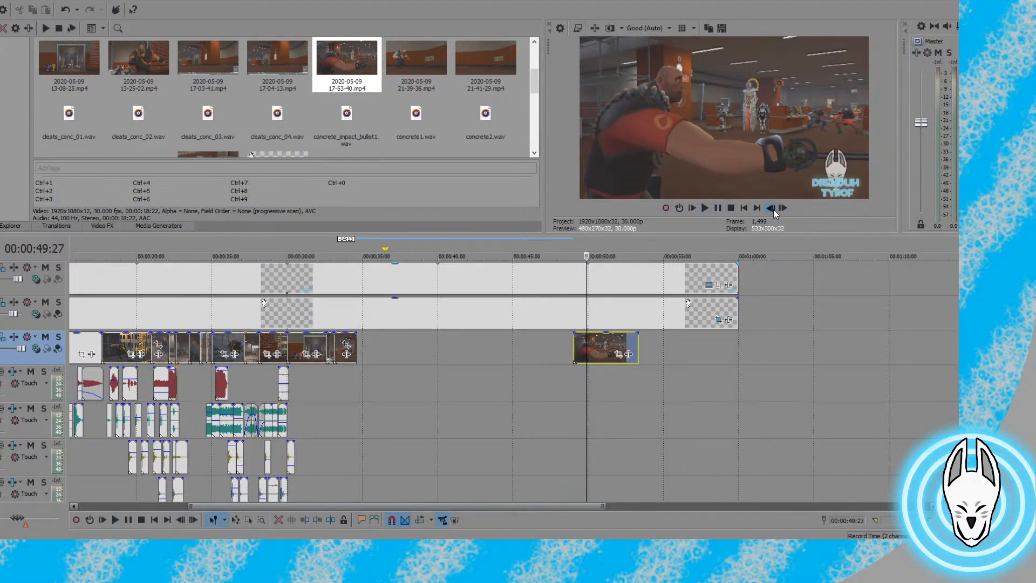
click(770, 208)
click(770, 208)
click(772, 210)
click(772, 209)
click(772, 209)
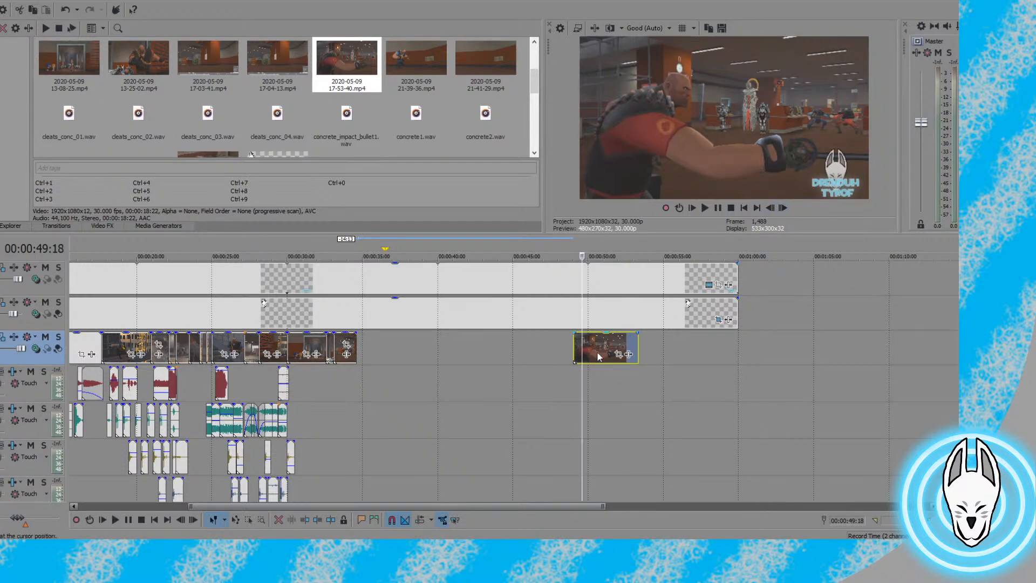
drag(582, 346, 591, 346)
Play the clip from its new start and step forward to the frames where the Heavy leaves the shot
click(707, 208)
click(783, 209)
click(783, 209)
click(783, 209)
click(783, 209)
click(782, 209)
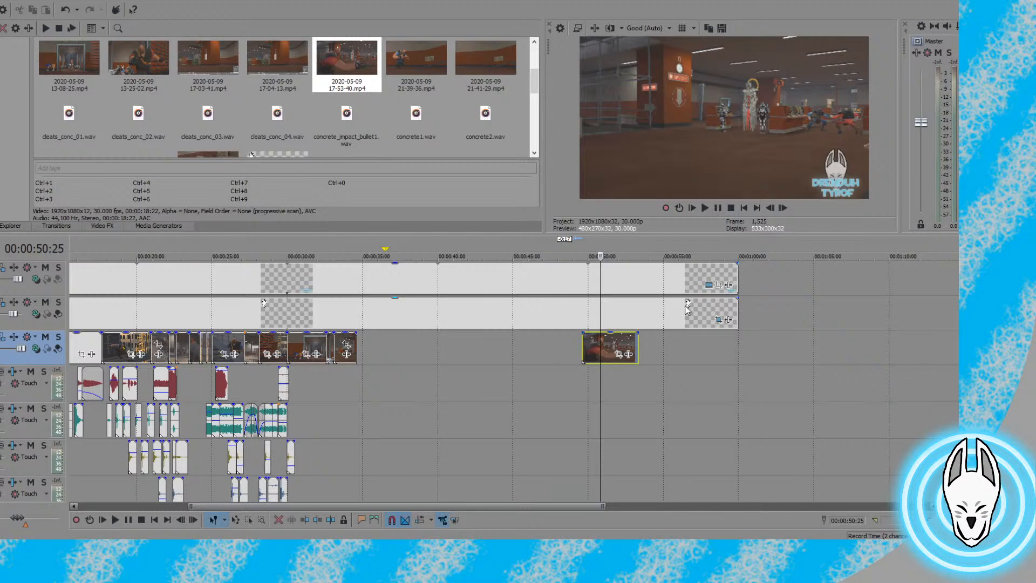
Step back from the frames where the Heavy leaves the shot to 00:00:50:17 and trim the 17-53-40 clip's end there
click(770, 208)
click(770, 208)
click(770, 207)
click(771, 208)
click(770, 208)
click(770, 208)
click(771, 207)
click(770, 208)
click(771, 208)
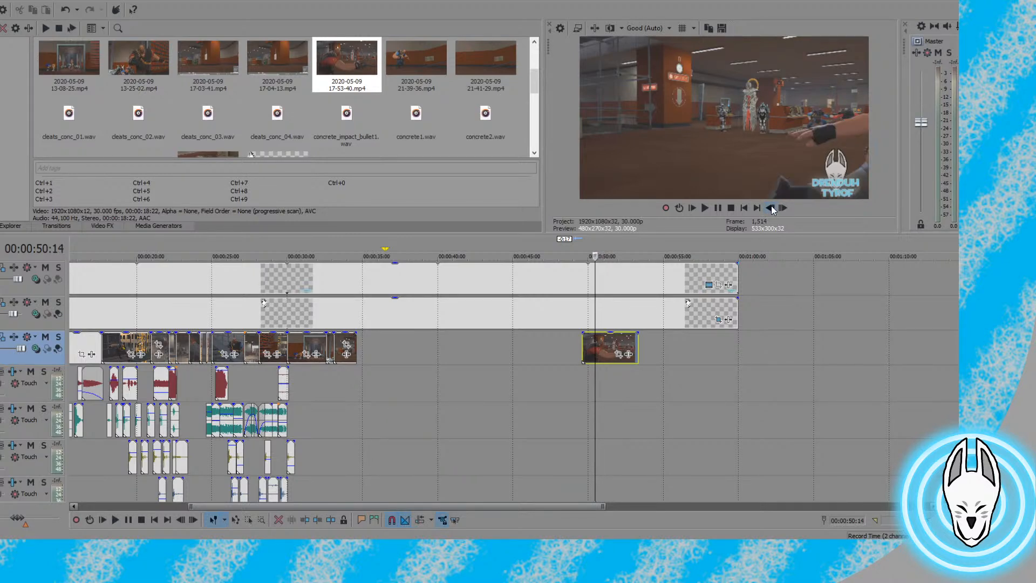
click(782, 208)
click(782, 208)
click(782, 208)
click(783, 209)
click(772, 208)
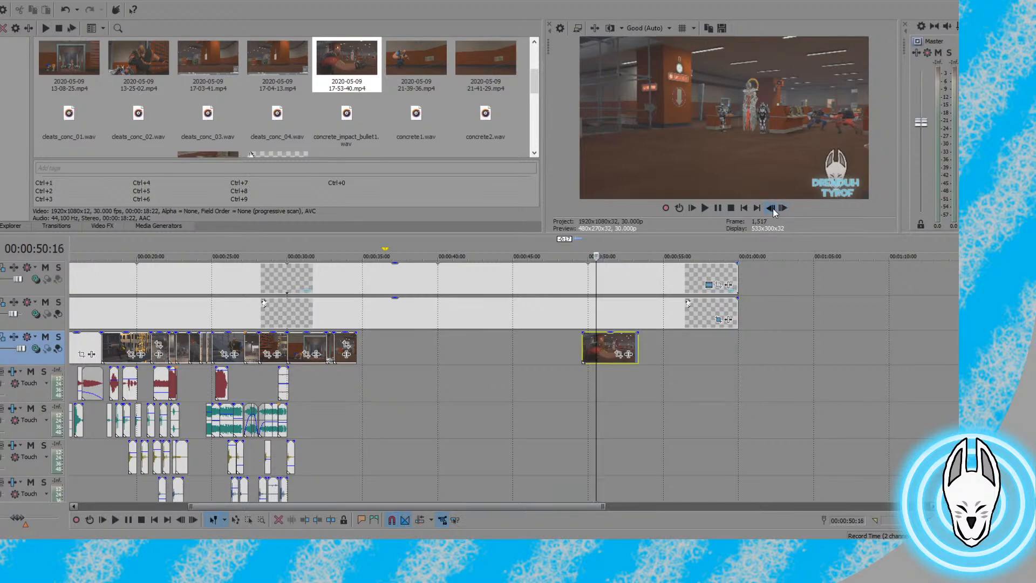
click(597, 343)
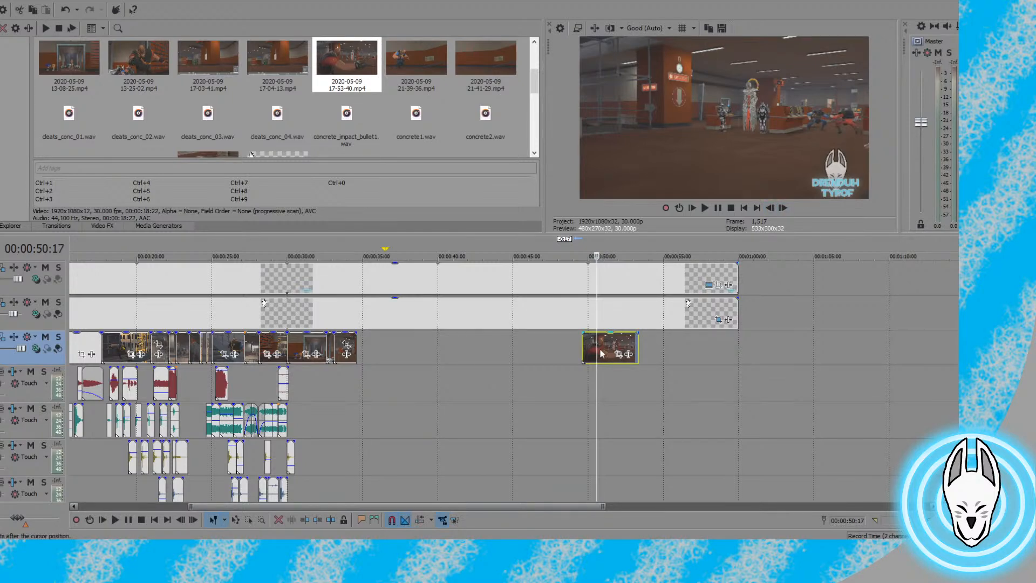
key(alt+])
drag(589, 350, 364, 350)
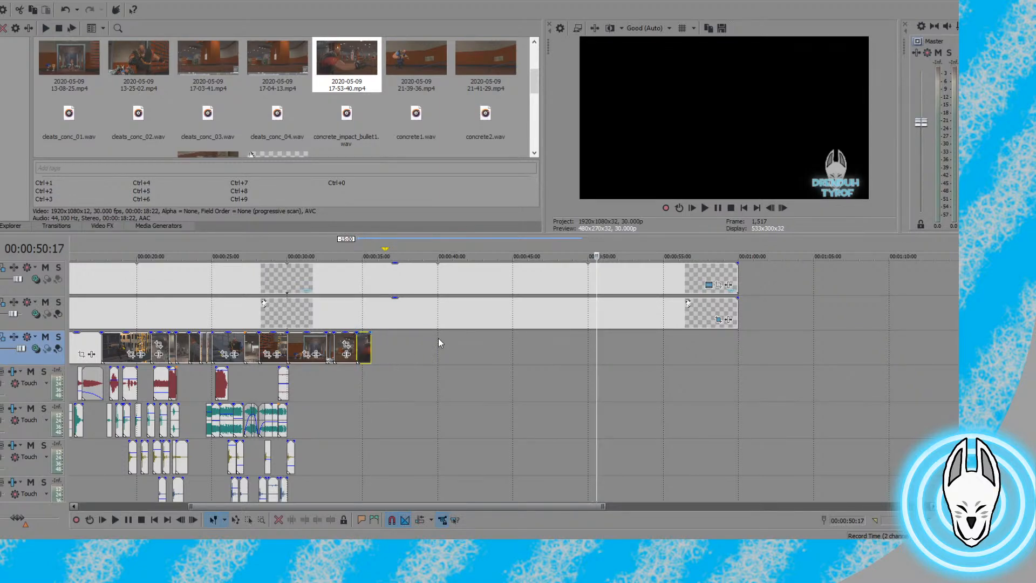
click(437, 339)
drag(414, 59, 377, 349)
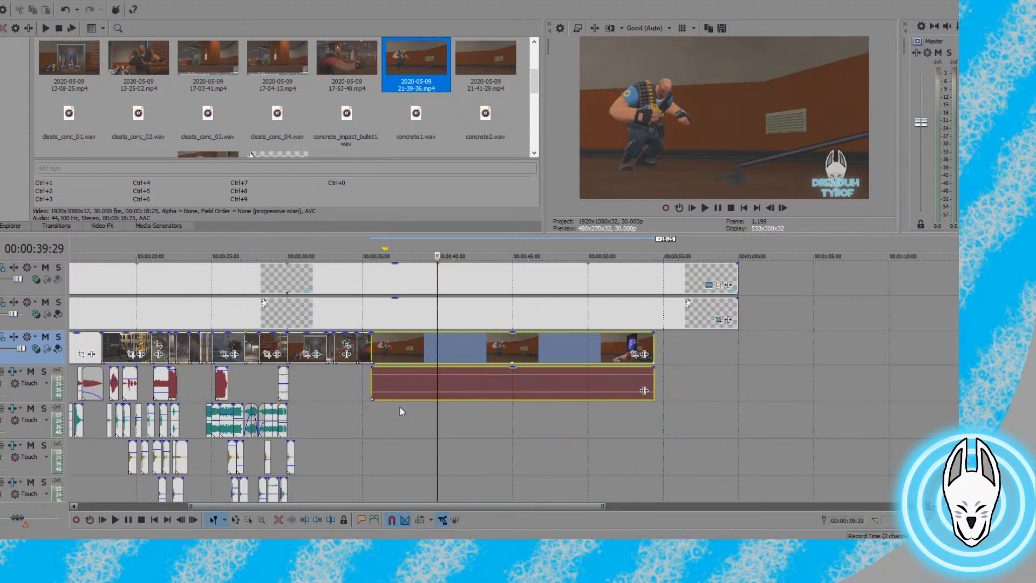
click(403, 385)
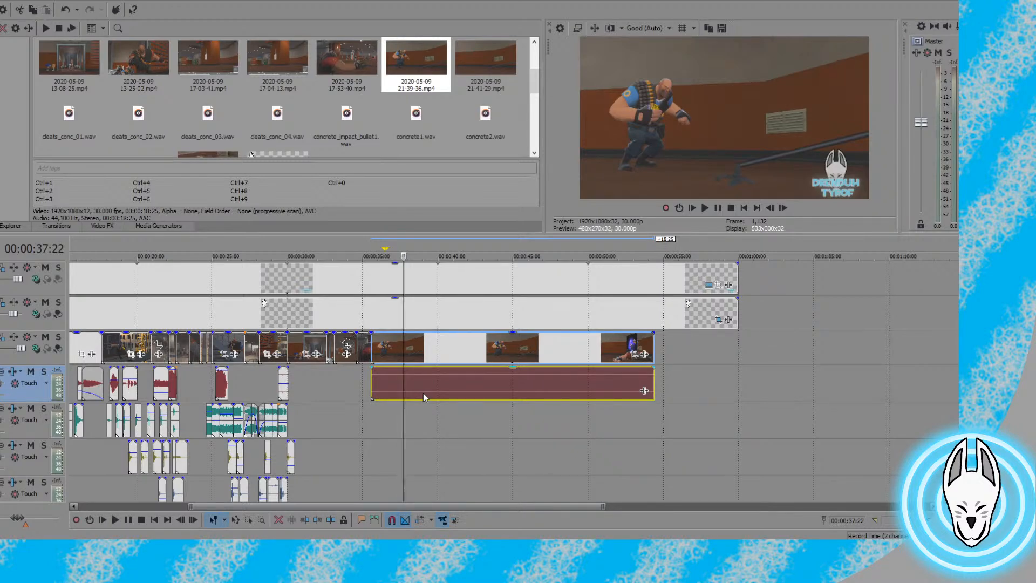
key(Delete)
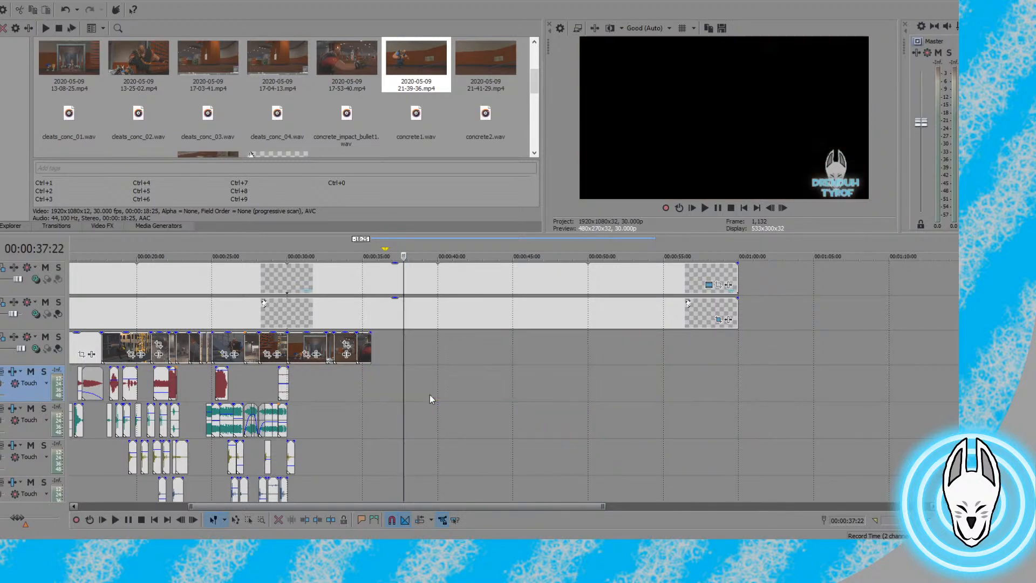
key(ctrl+z)
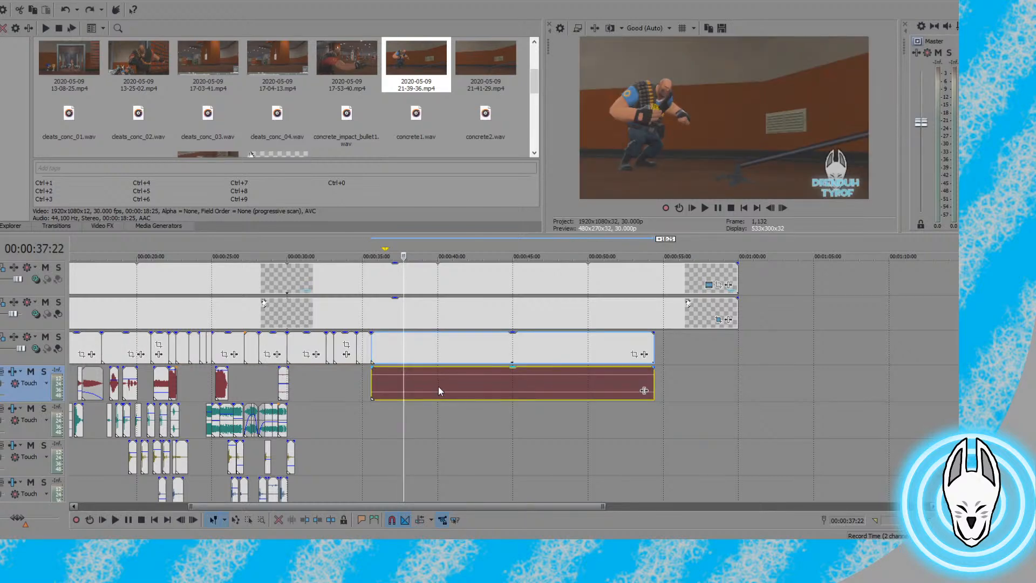
Separate the 21-39-36 clip's audio from its video and delete the audio
click(441, 388)
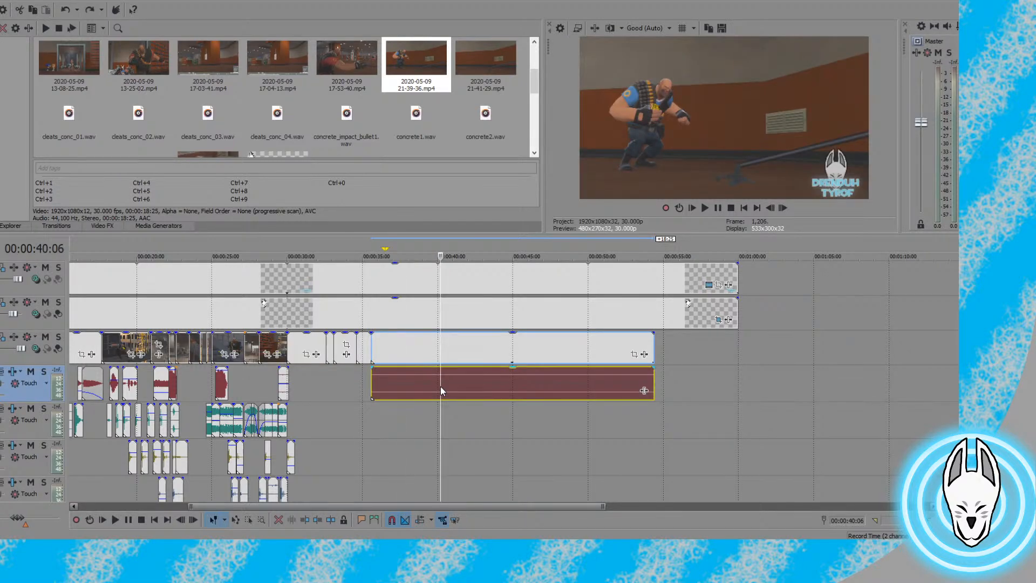
drag(473, 388, 533, 388)
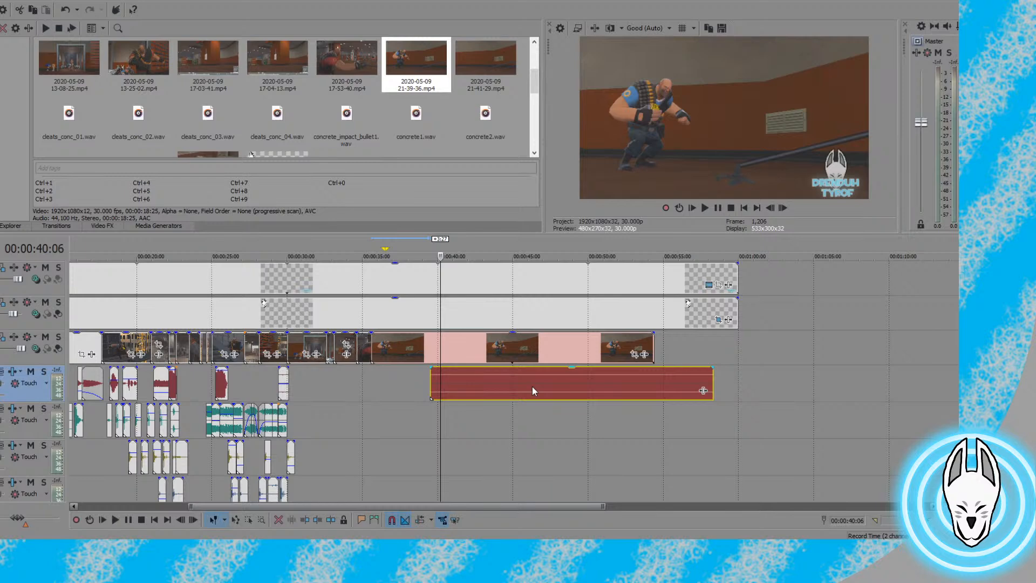
key(Delete)
Scrub through the 21-39-36 clip to look for where the finished animation starts
click(381, 346)
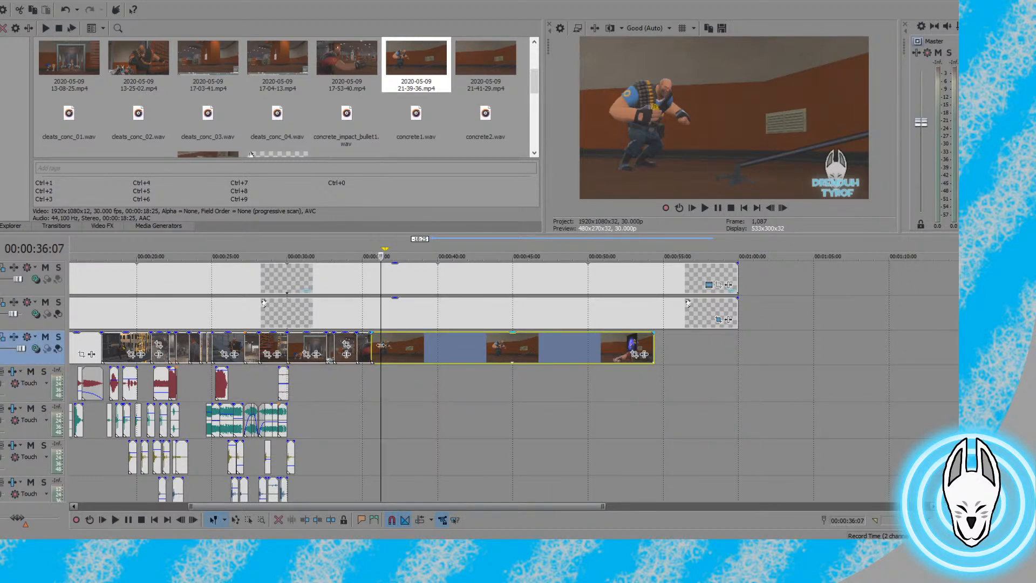
click(411, 345)
click(435, 345)
click(446, 342)
click(462, 344)
click(473, 349)
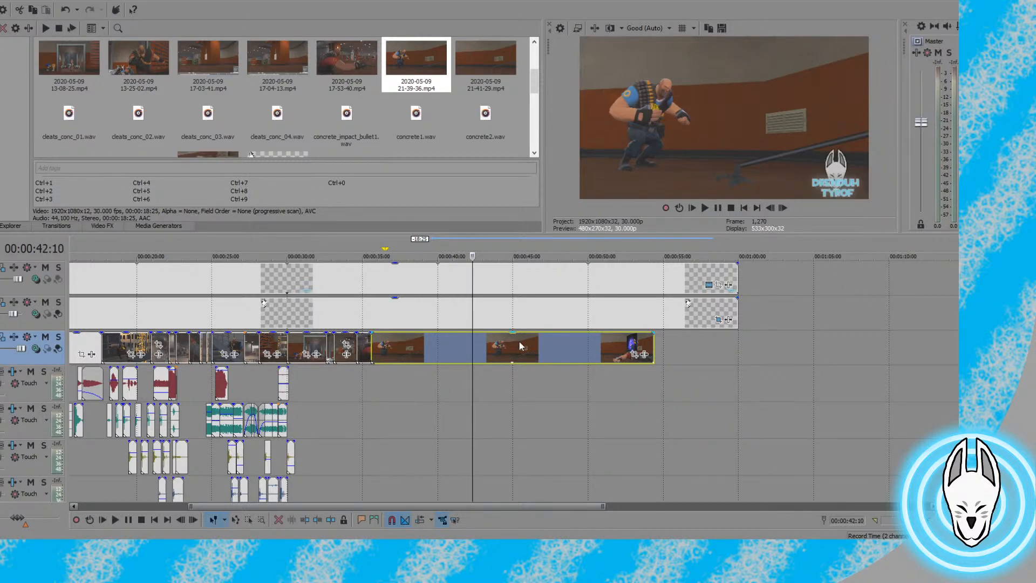
click(487, 345)
click(494, 345)
click(500, 346)
click(511, 345)
click(517, 344)
click(526, 341)
click(532, 342)
Step to 00:00:45:29, trim the 21-39-36 clip's start there and move the clip against the preceding one
click(771, 207)
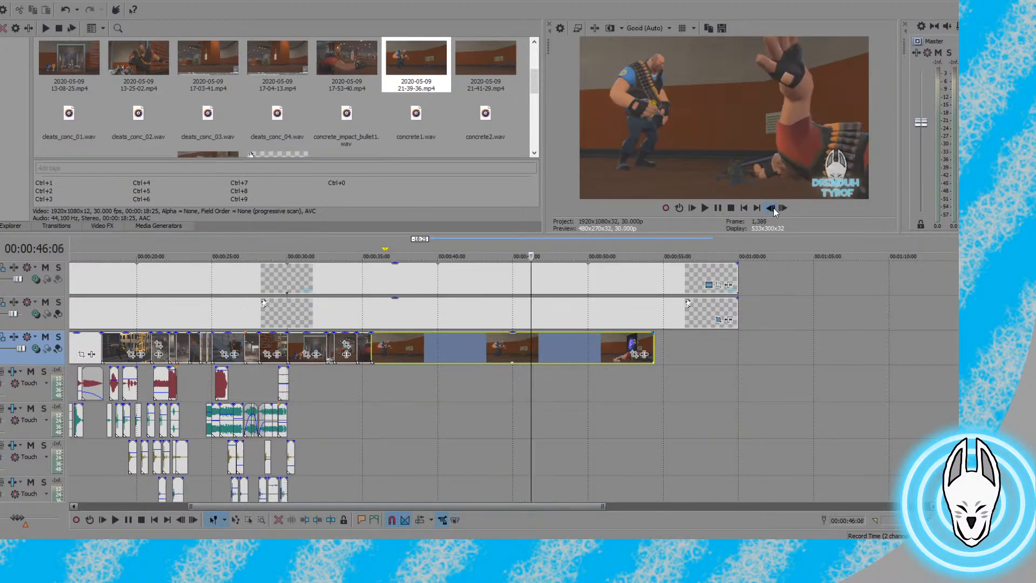
click(783, 208)
click(782, 208)
click(783, 207)
click(782, 208)
click(783, 208)
click(770, 207)
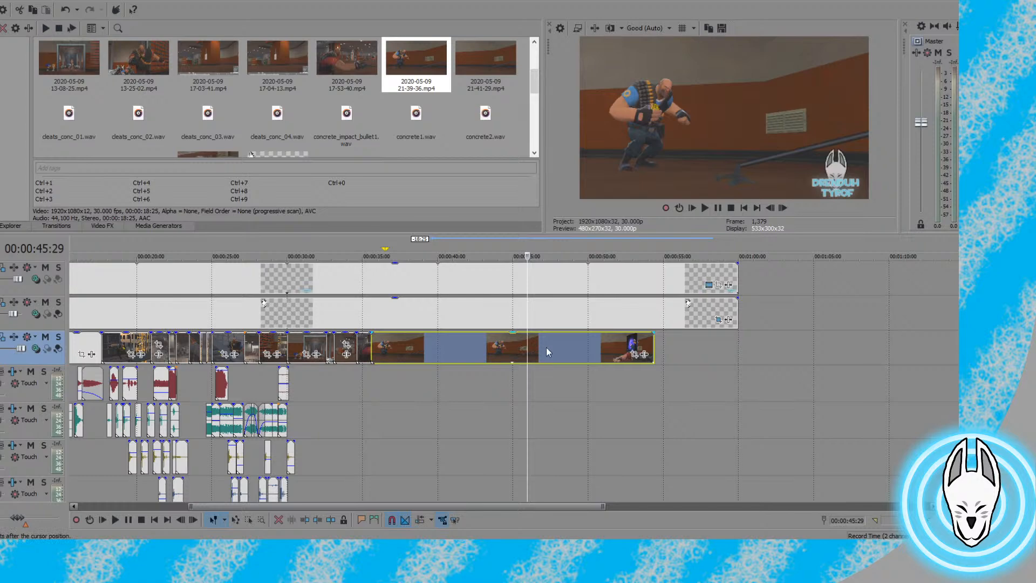
key(alt+[)
drag(549, 346, 394, 349)
Play the 21-39-36 clip from its new start, step to 00:00:38:08 and trim its end there
click(370, 347)
click(704, 210)
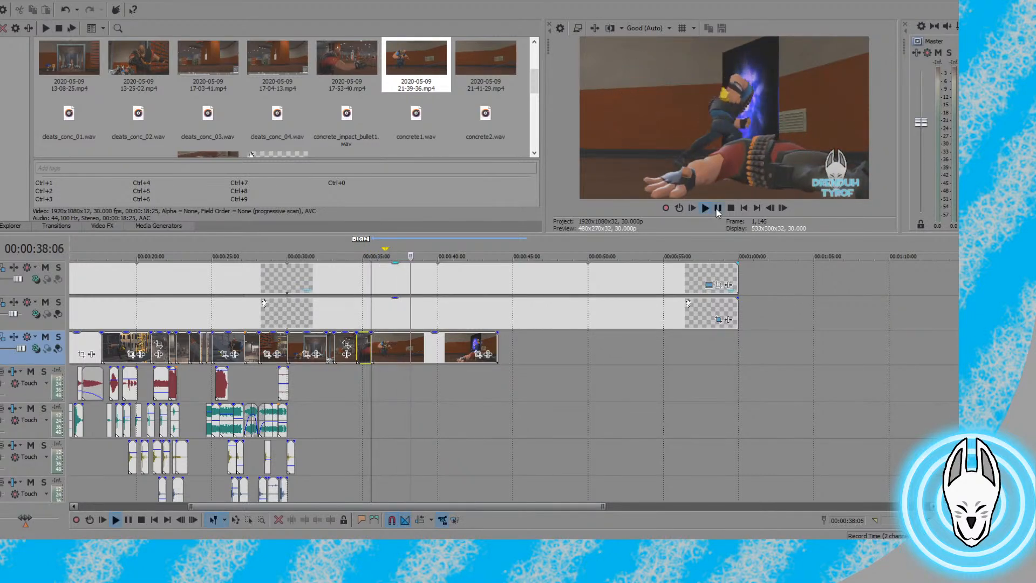
click(717, 208)
click(771, 208)
click(771, 209)
click(771, 208)
click(772, 208)
click(772, 206)
click(771, 206)
click(781, 206)
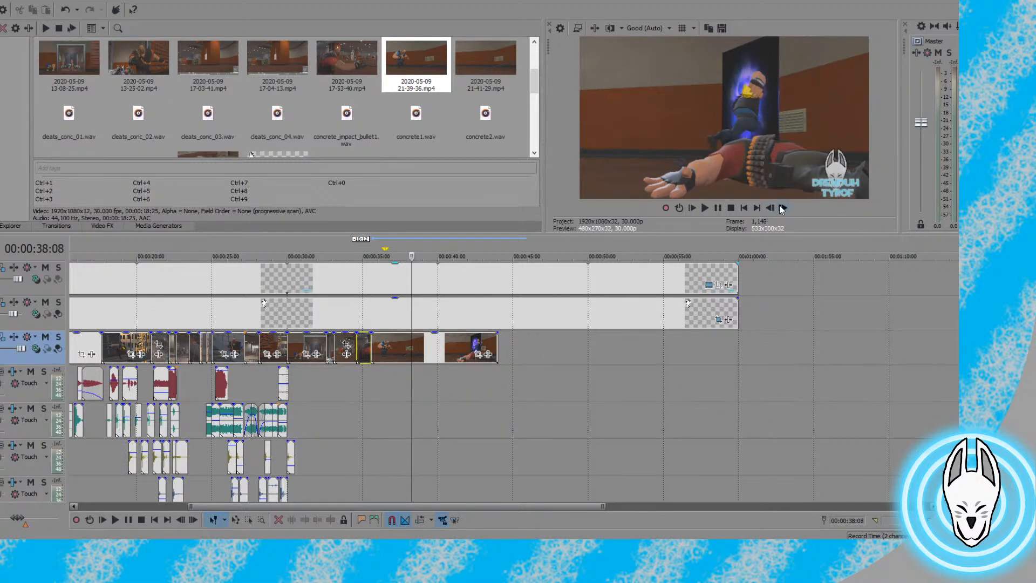
click(412, 345)
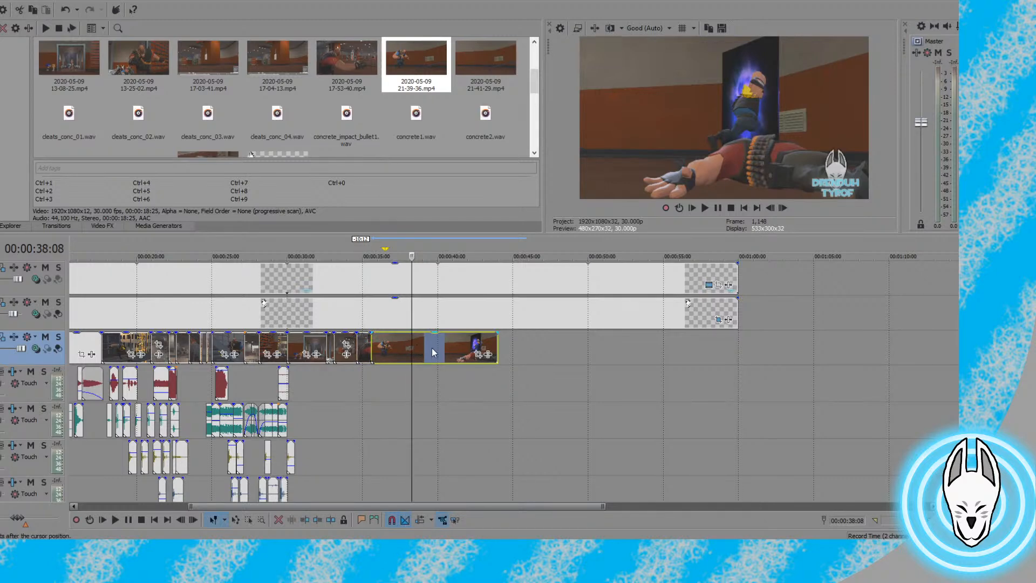
key(alt+])
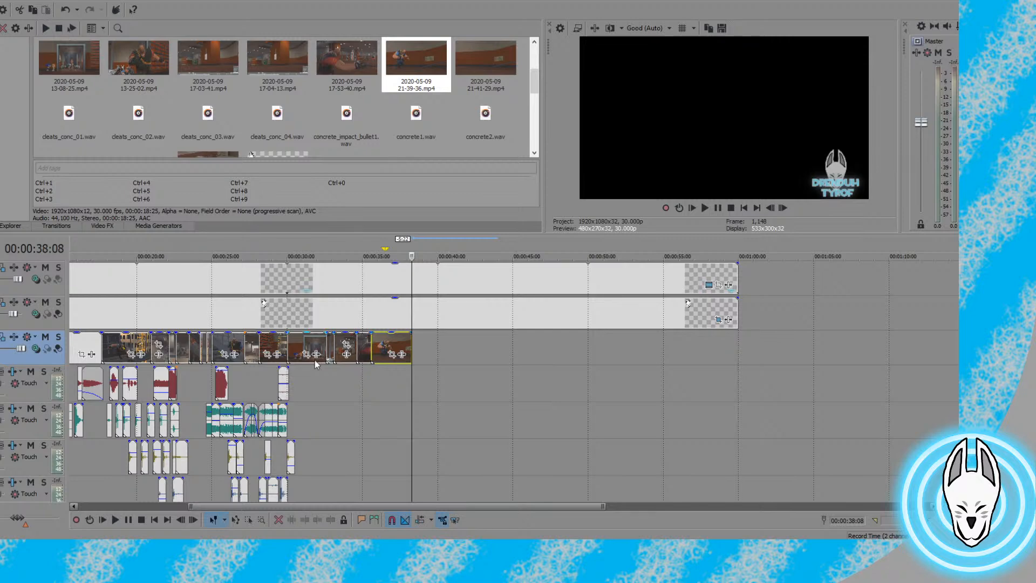
Play the whole sequence from the start in an enlarged preview at Best (Full) quality
click(372, 346)
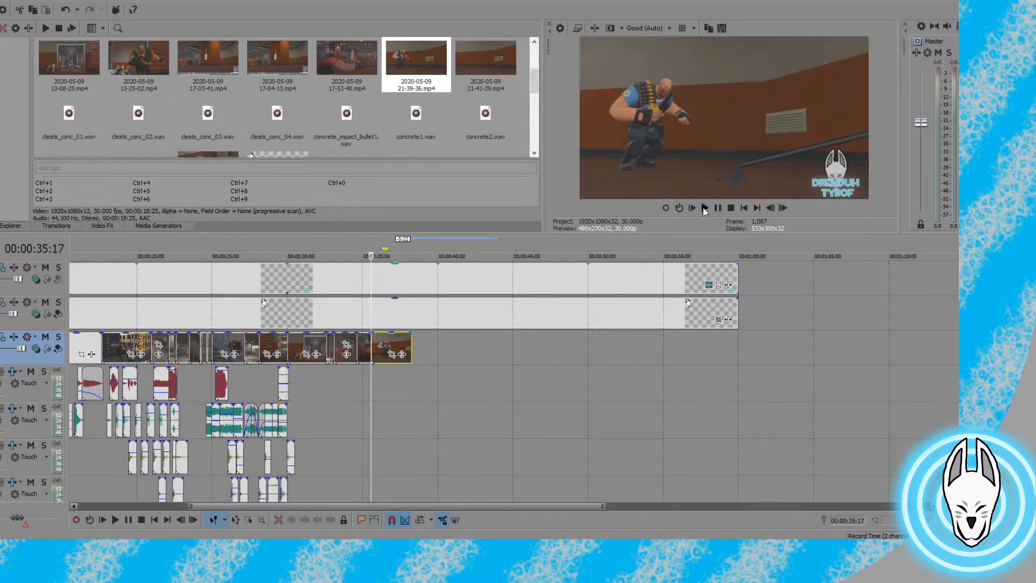
drag(701, 235, 700, 259)
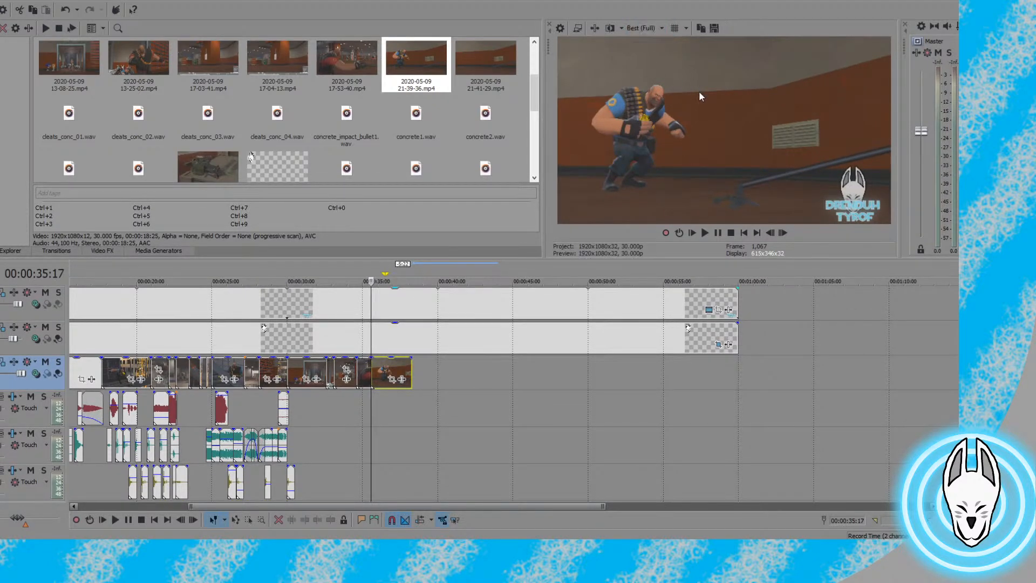
click(745, 233)
click(705, 234)
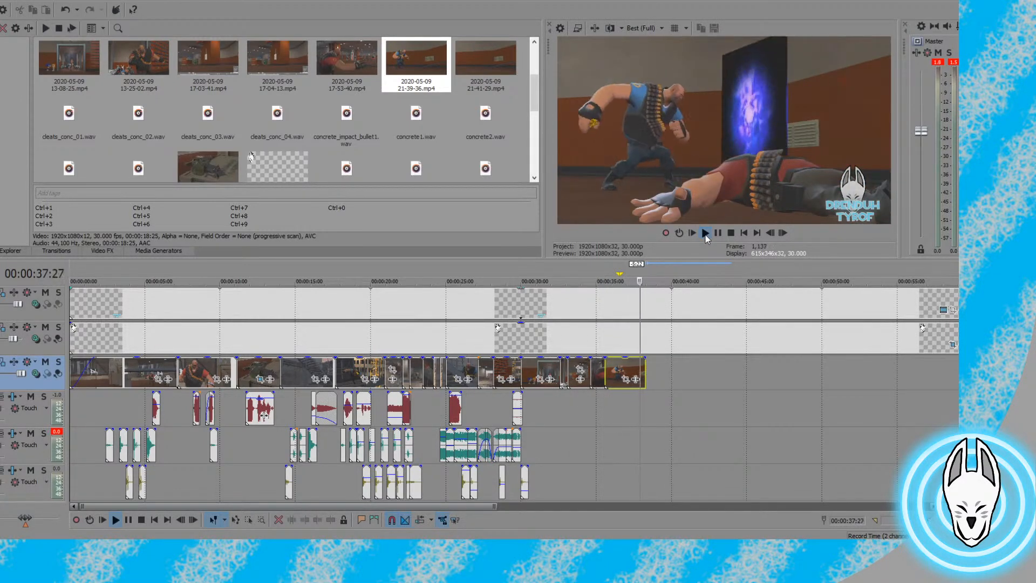
click(717, 234)
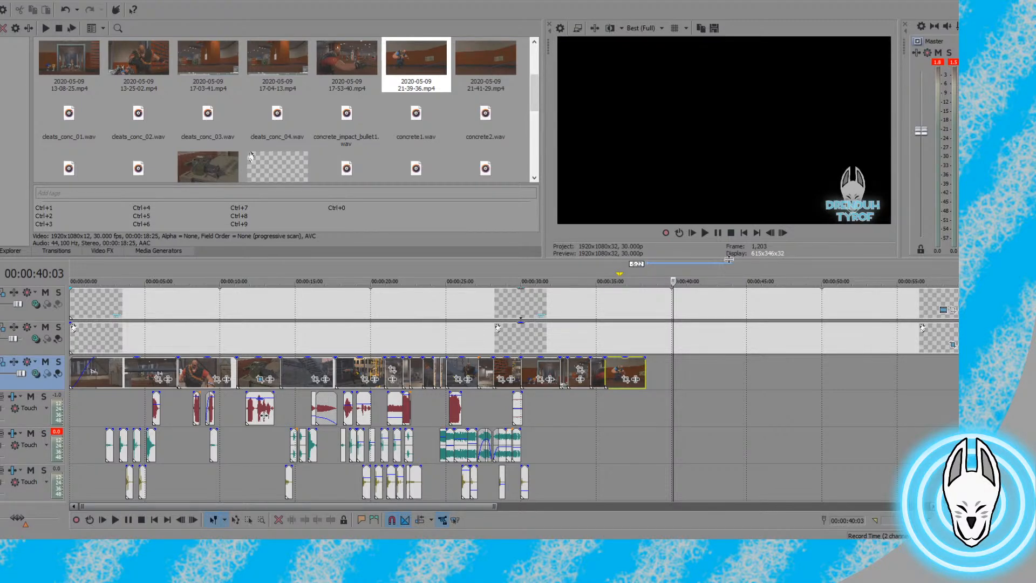
Shrink the preview, set its quality to Good (Auto) and return the cursor to the start of the timeline
drag(727, 256, 727, 220)
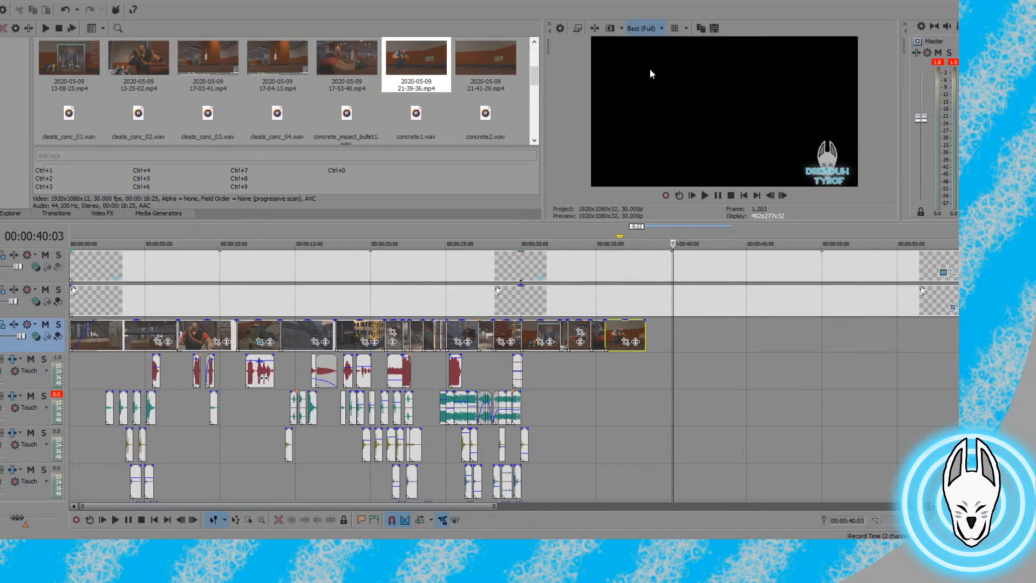
click(701, 66)
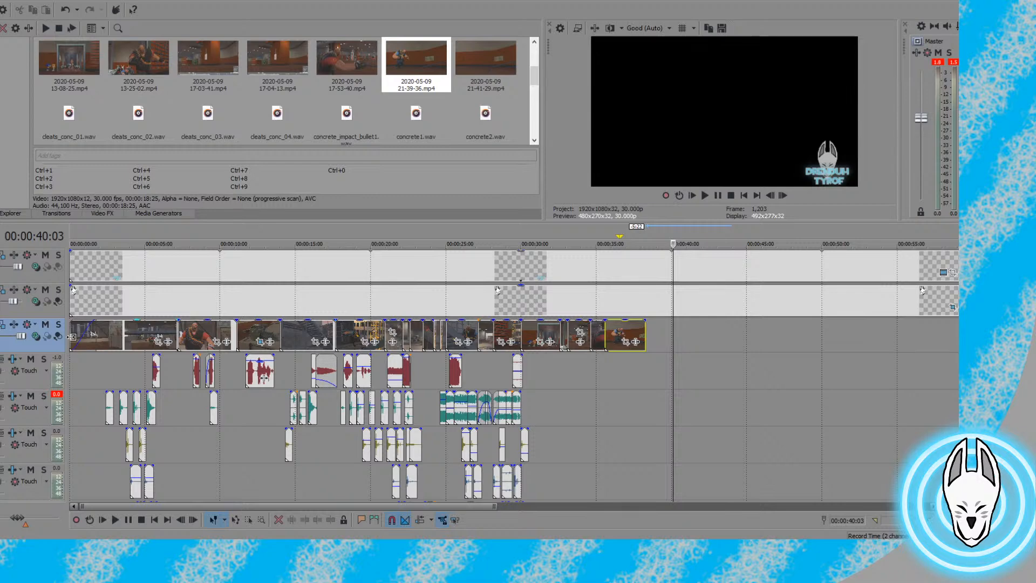
click(75, 267)
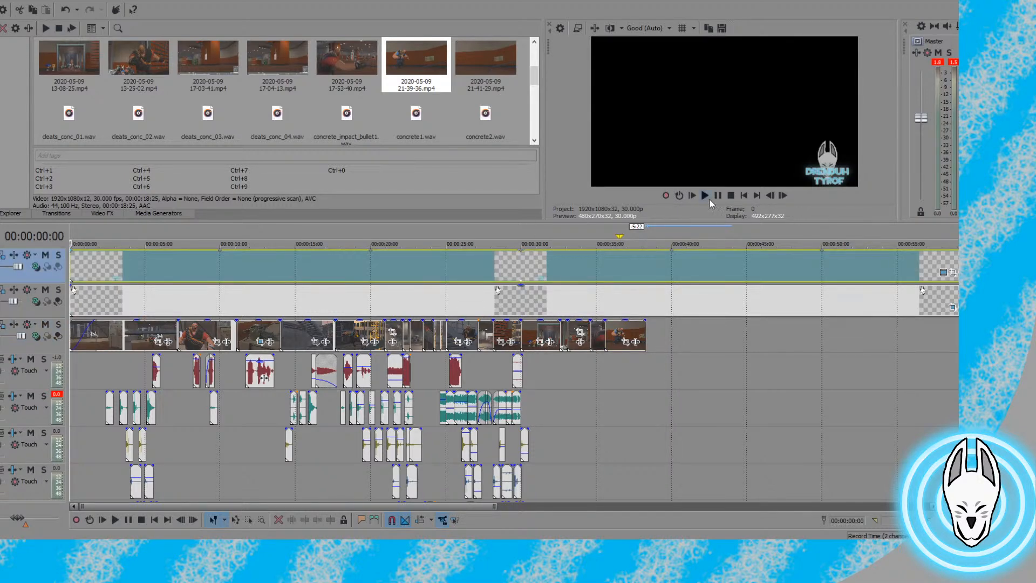